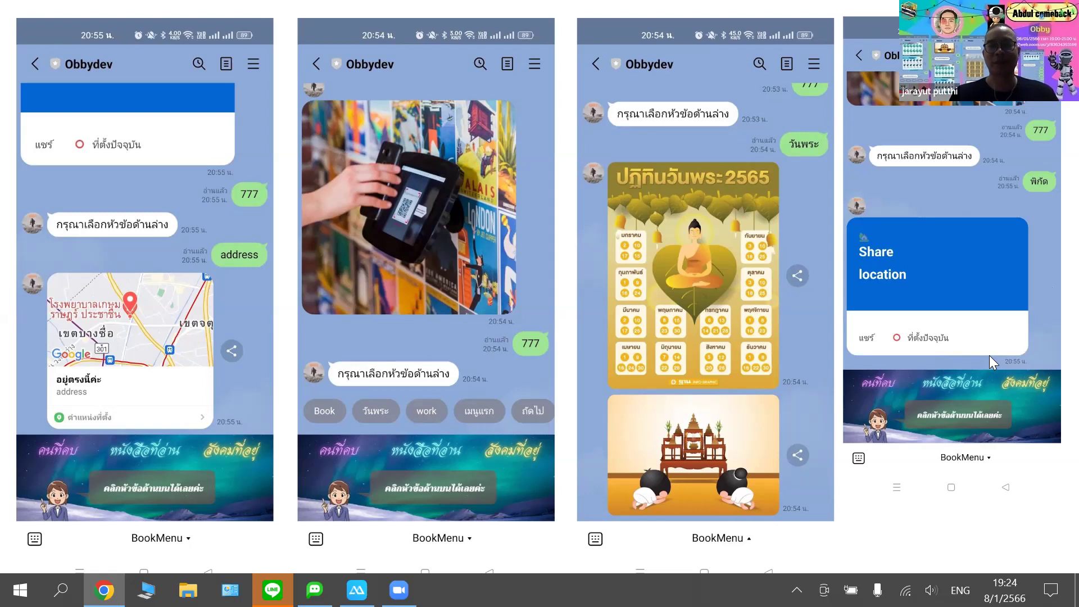
- Advance the slideshow to the Example slide with two LINE chat screenshots and a QR code
key("Right")
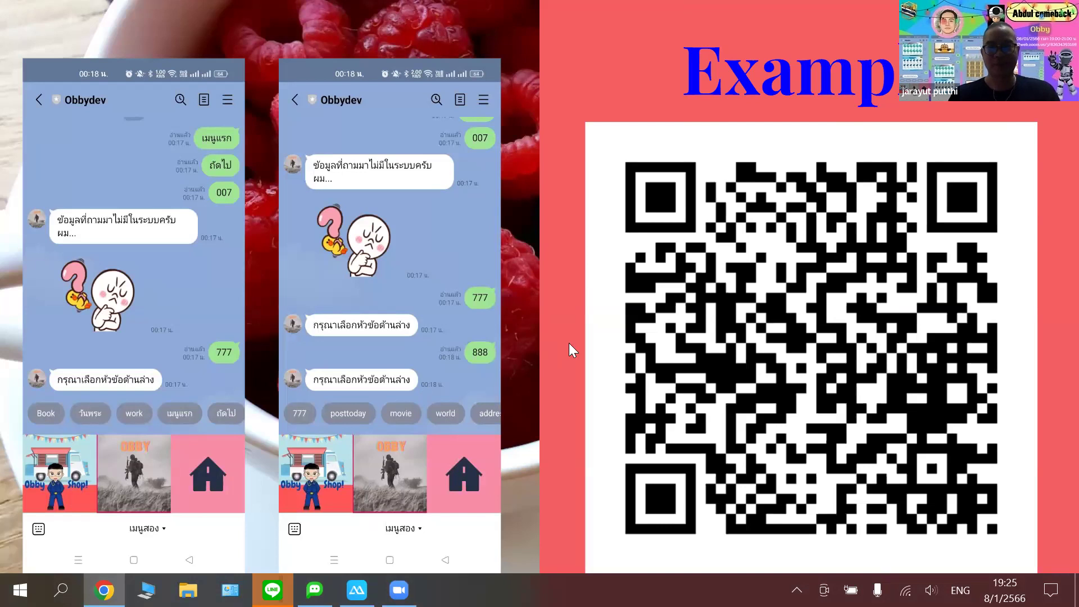
- Bring the ApowerMirror window with the phone's Obbydev LINE chat in front of the slide
key("alt+Tab")
key("alt+Tab")
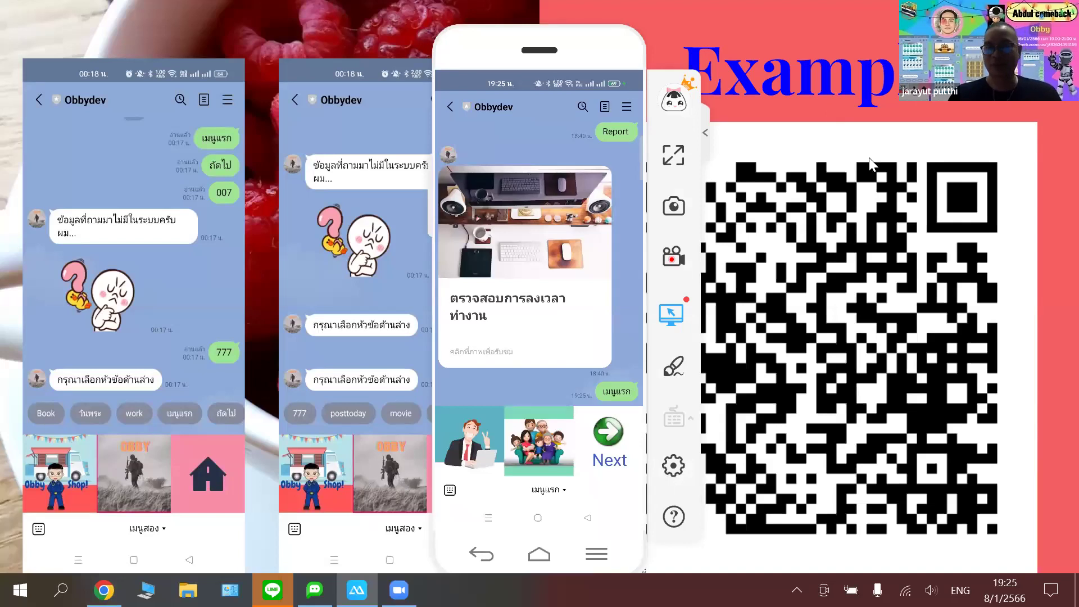
- Advance to the create-a-chatbot title slide, dock the phone mirror right, and open the Abdulchatbot guide
left_click(893, 155)
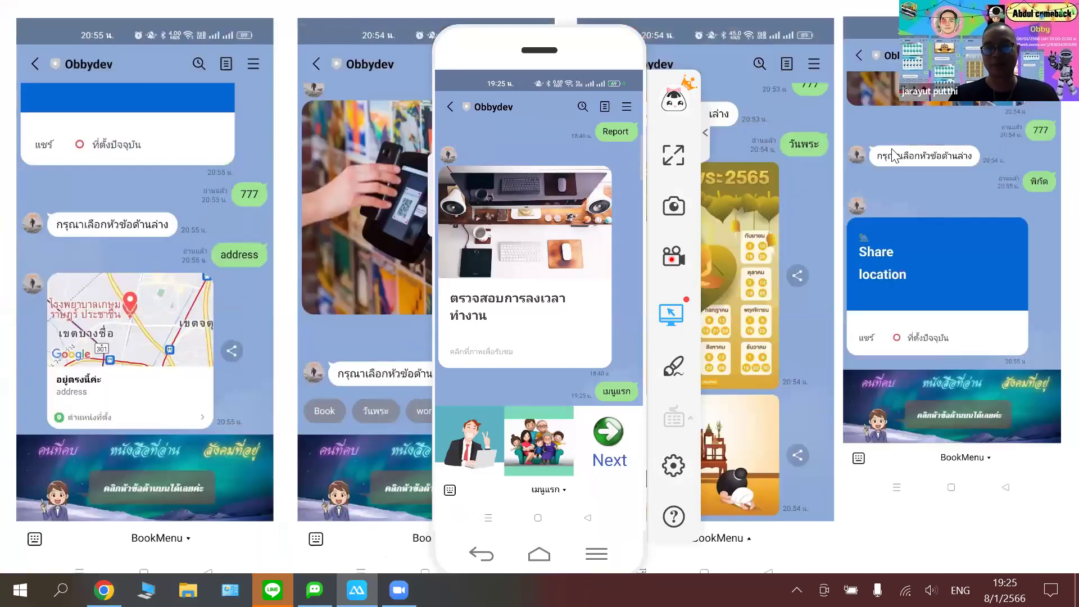
left_click(891, 150)
left_click(892, 151)
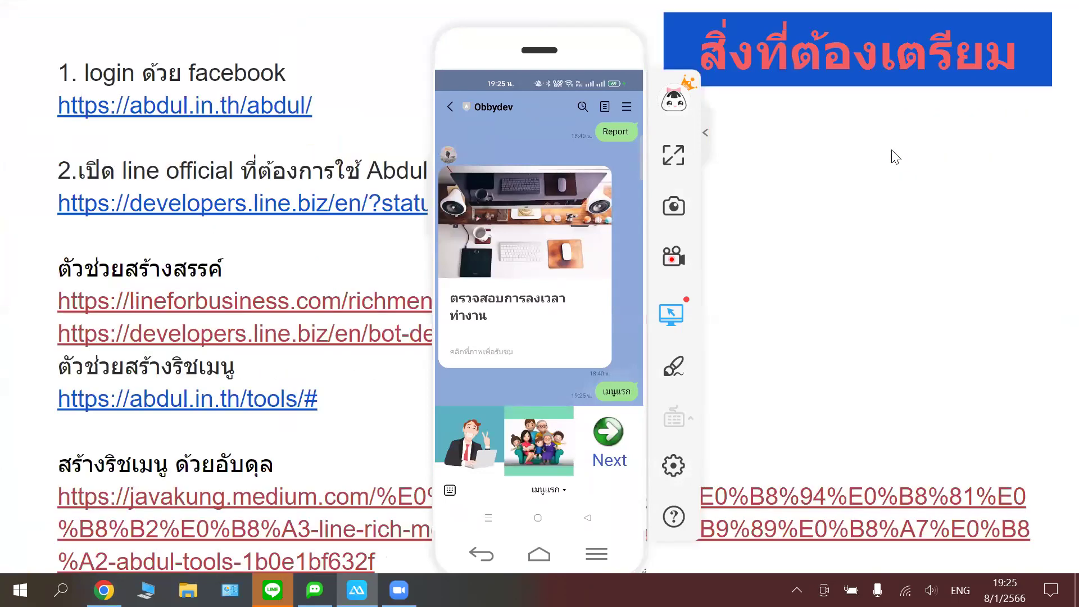
key("Right")
key("Right")
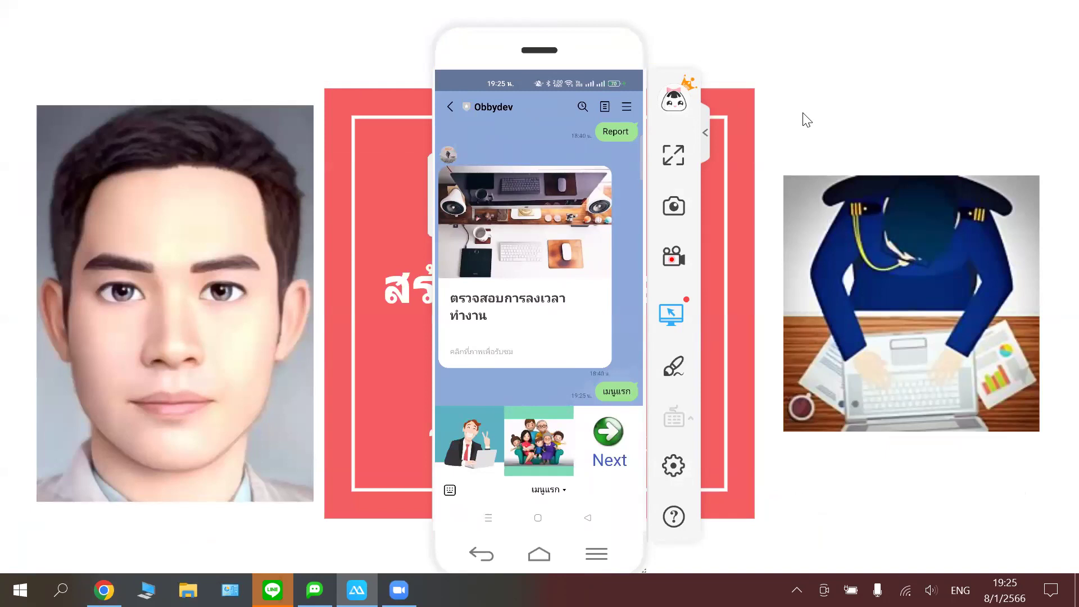
left_click_drag(534, 50, 886, 27)
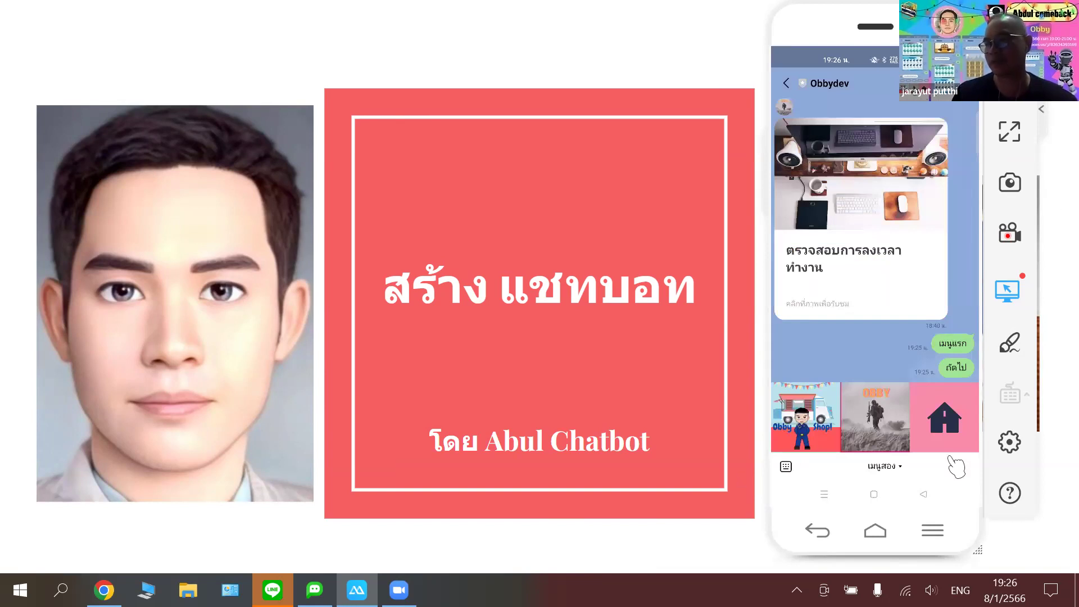
left_click(885, 406)
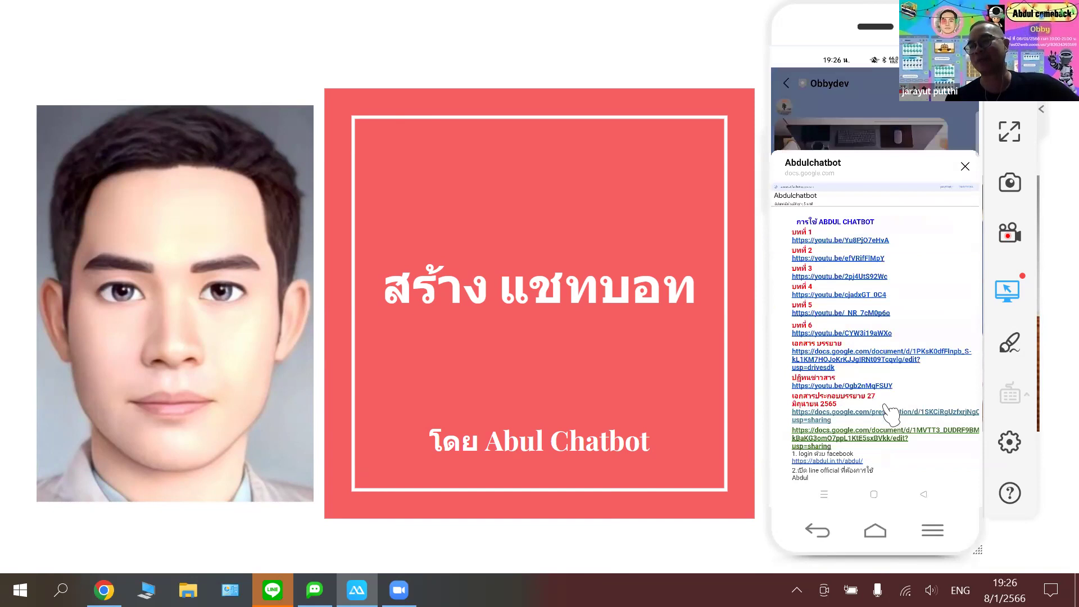
- Scroll through the Abdulchatbot guide, then close it and send เมนูแรก to get the Keywords card
left_click(885, 405)
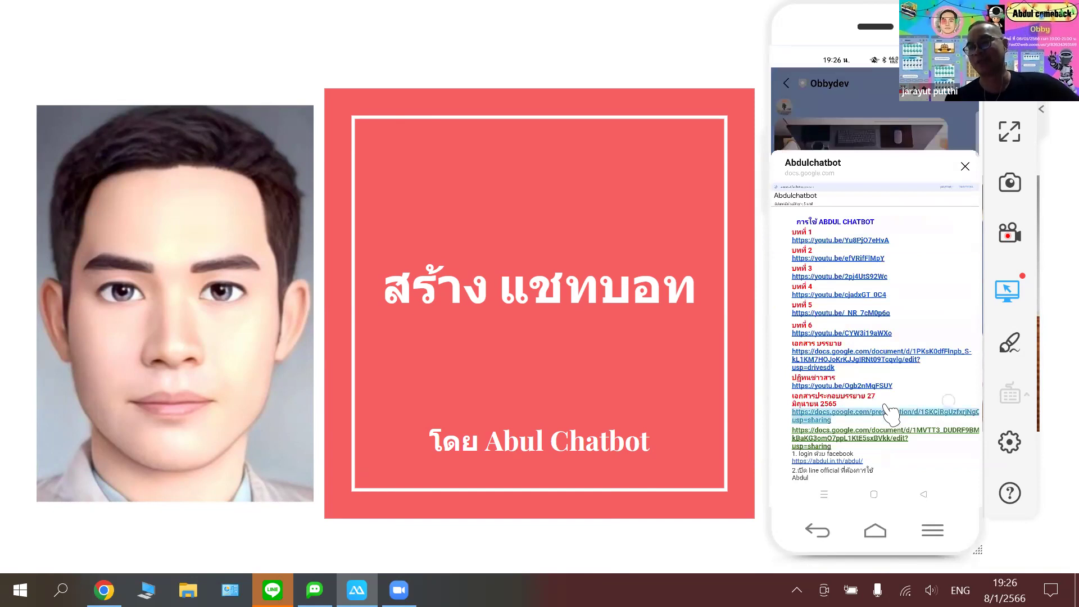
scroll(887, 407, "down", 1)
scroll(891, 414, "down", 2)
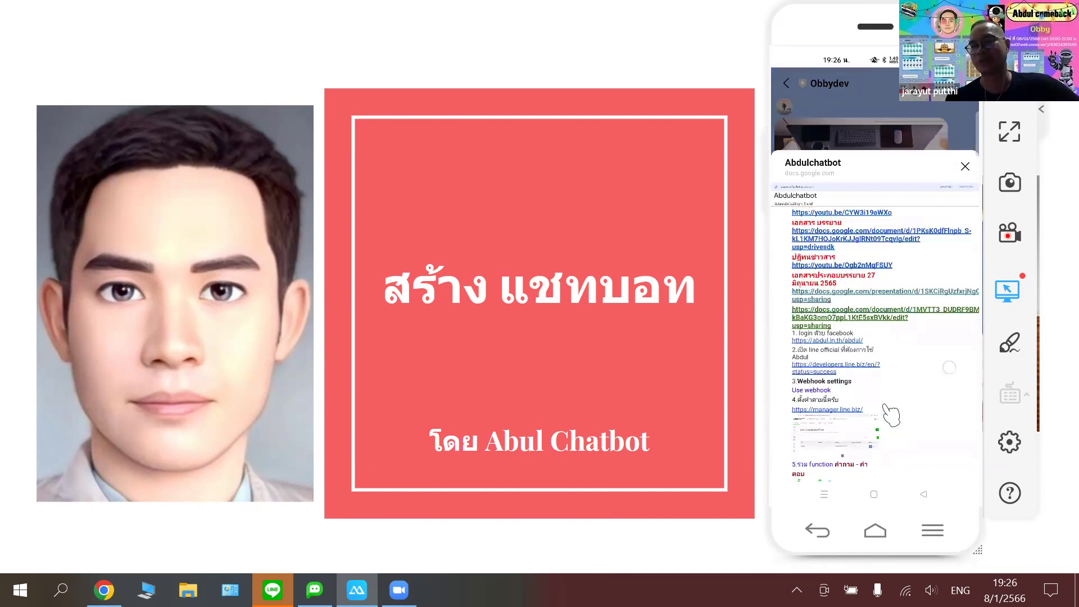
scroll(890, 415, "down", 2)
scroll(890, 414, "down", 2)
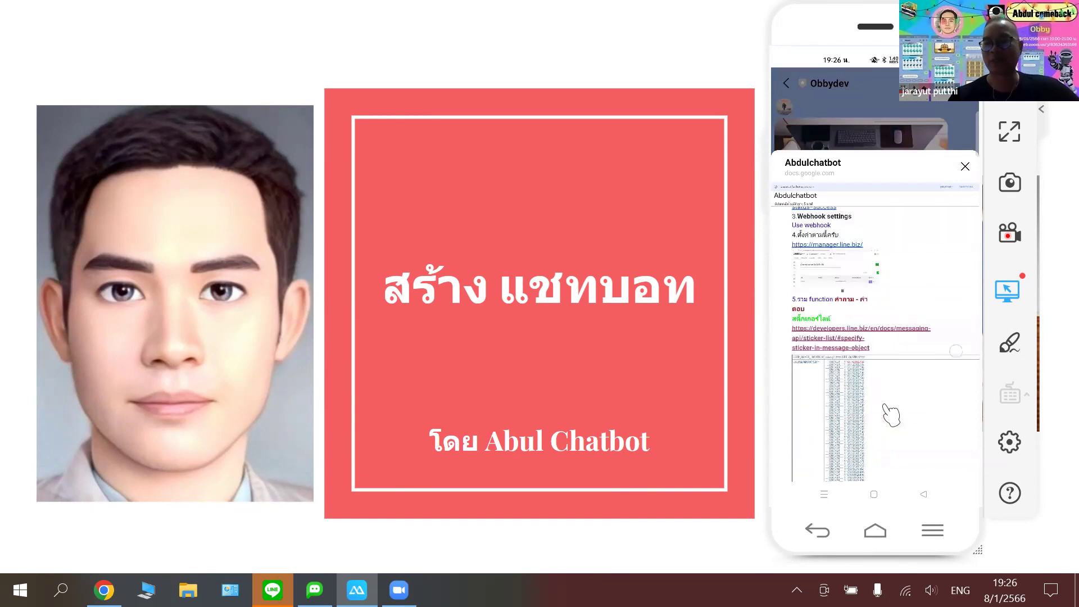
scroll(891, 414, "down", 4)
scroll(890, 414, "down", 2)
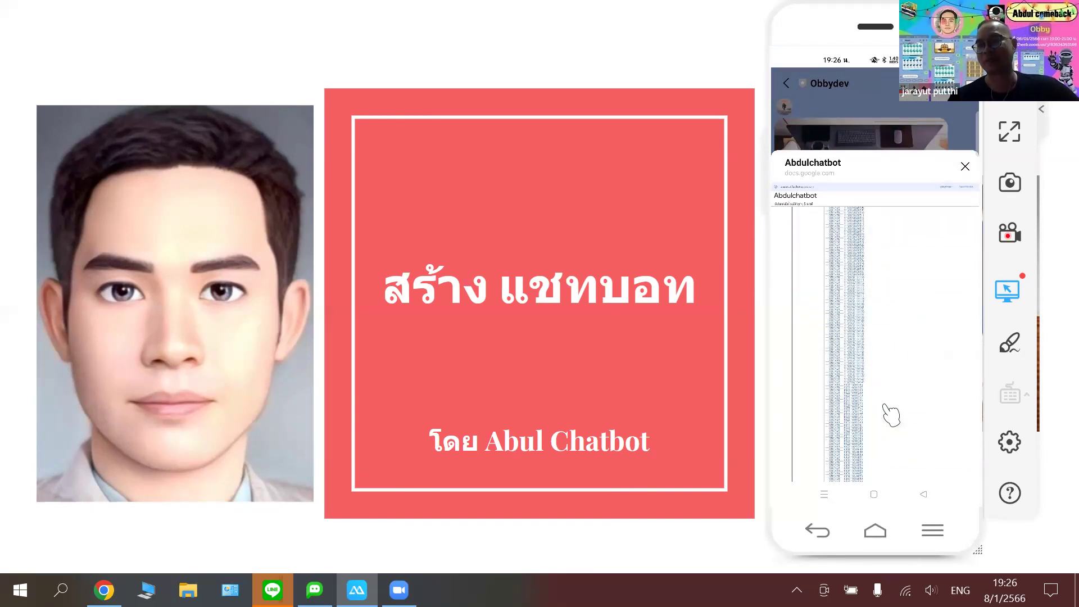
scroll(890, 414, "down", 3)
scroll(890, 414, "down", 2)
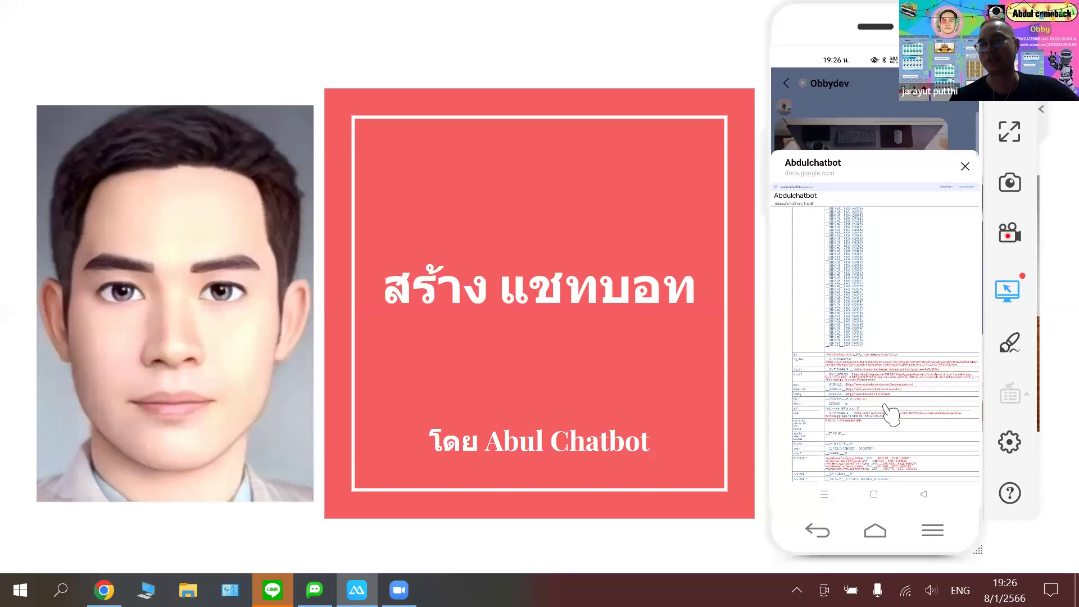
scroll(891, 414, "down", 2)
scroll(891, 414, "down", 5)
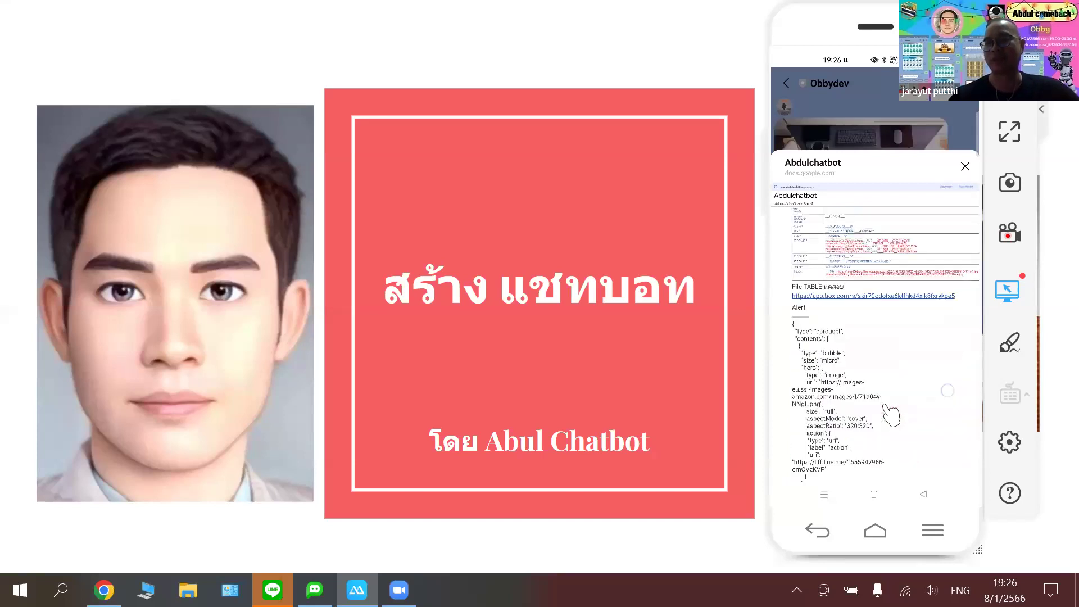
scroll(891, 415, "down", 5)
scroll(890, 414, "down", 1)
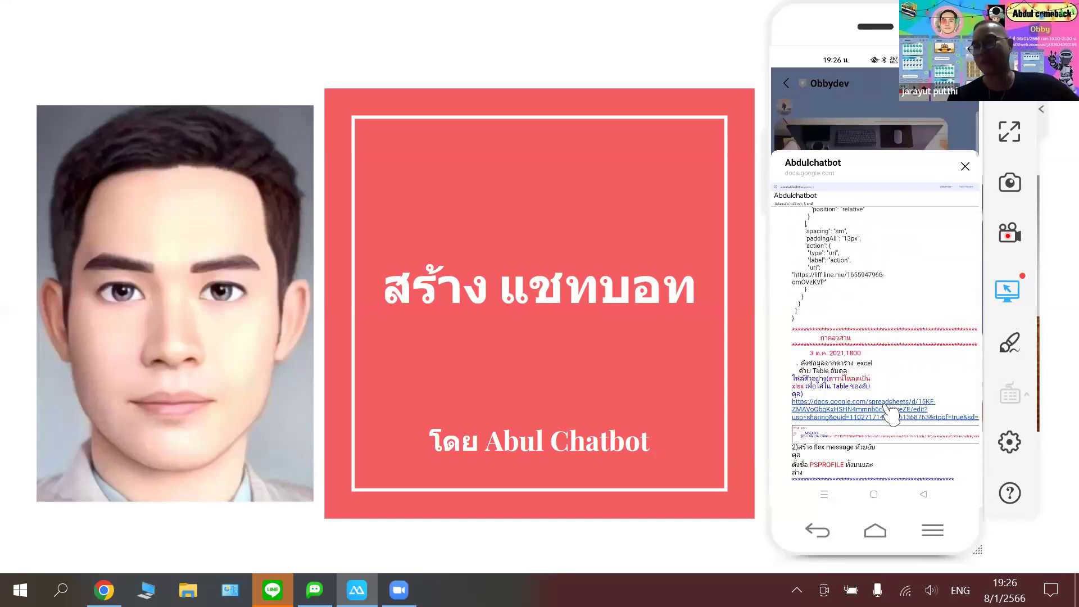
right_click(890, 414)
left_click(890, 414)
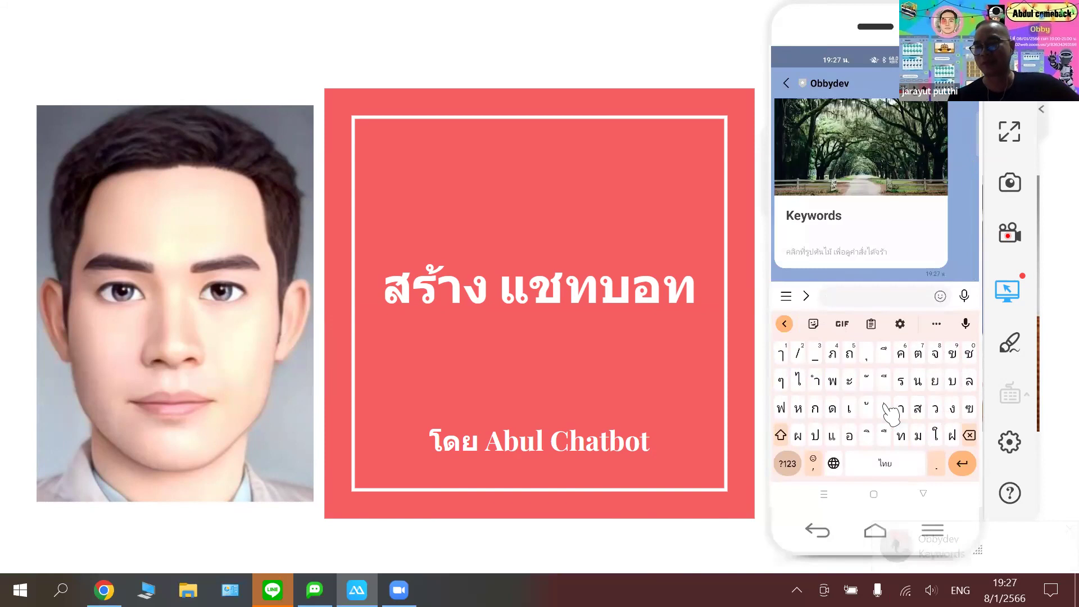
- Send น่ารัก and then โง่ to the bot, receiving a sticker reply to each
type("น่ารัก")
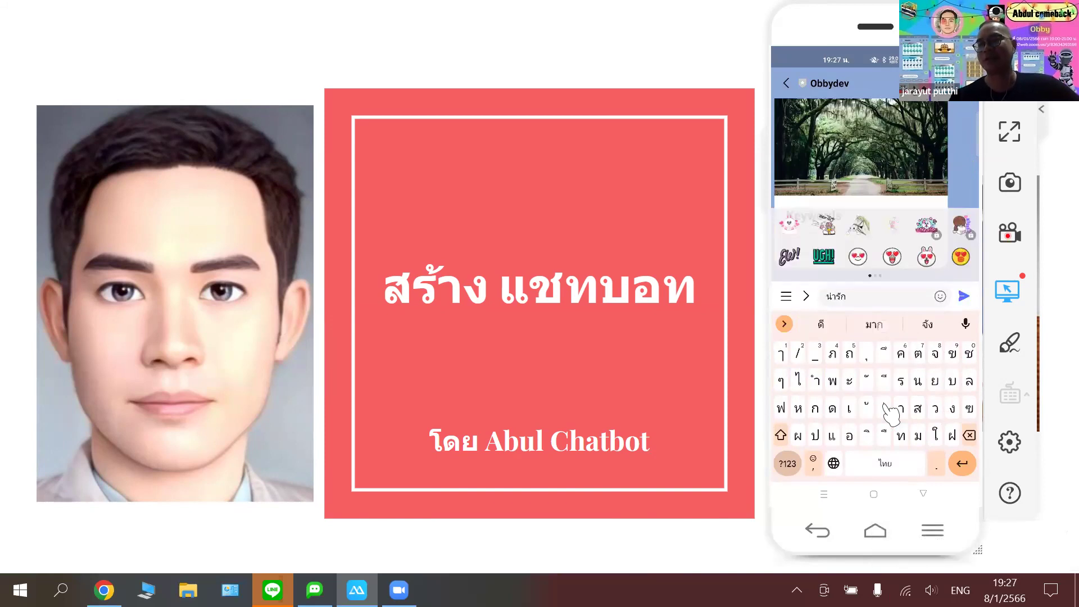
key("Return")
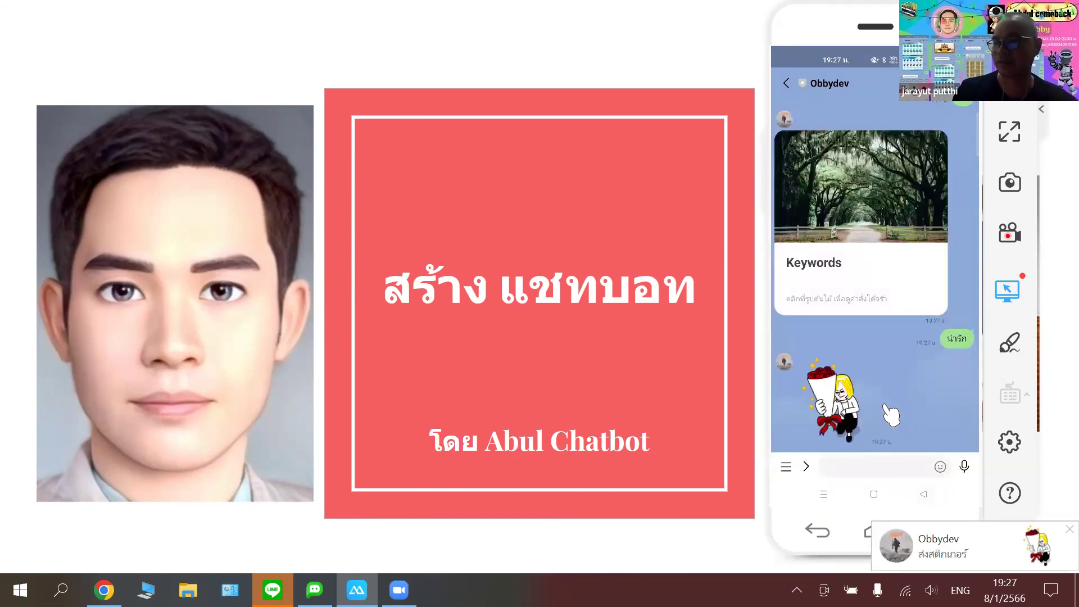
type("โ")
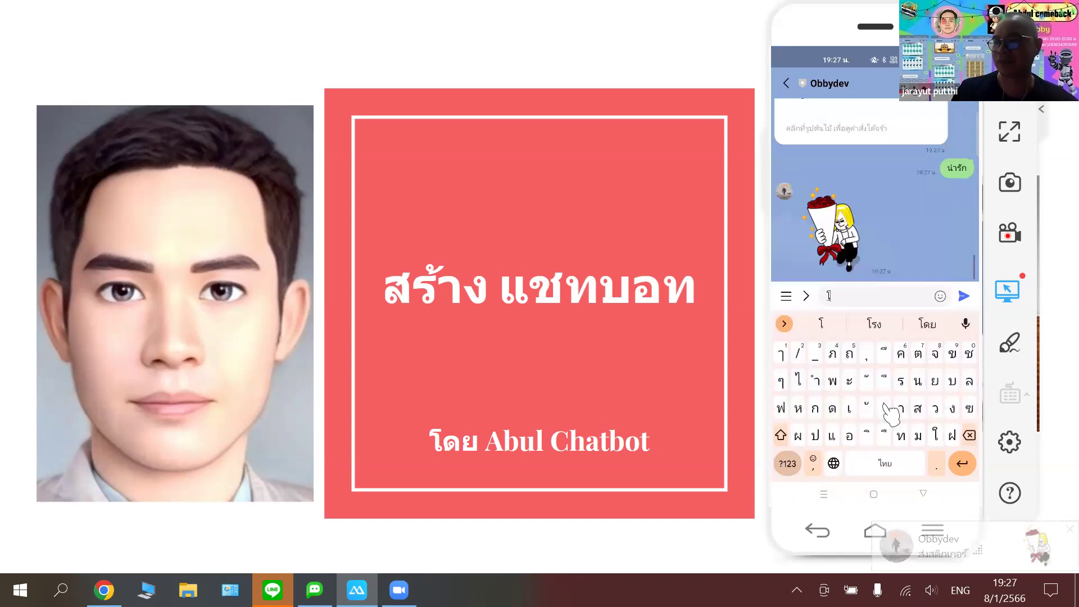
type("ง่")
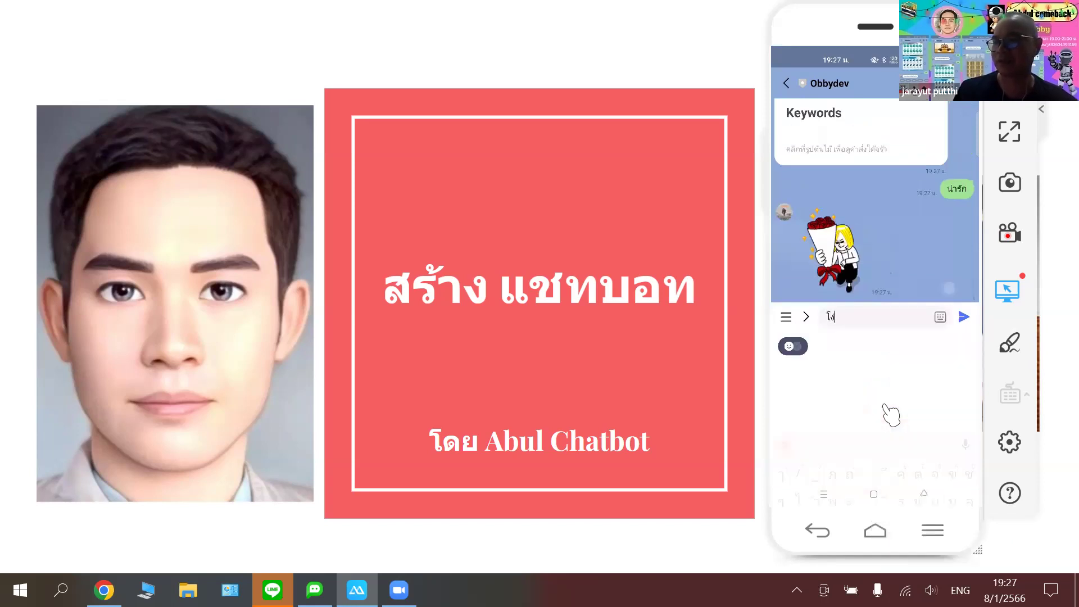
key("Return")
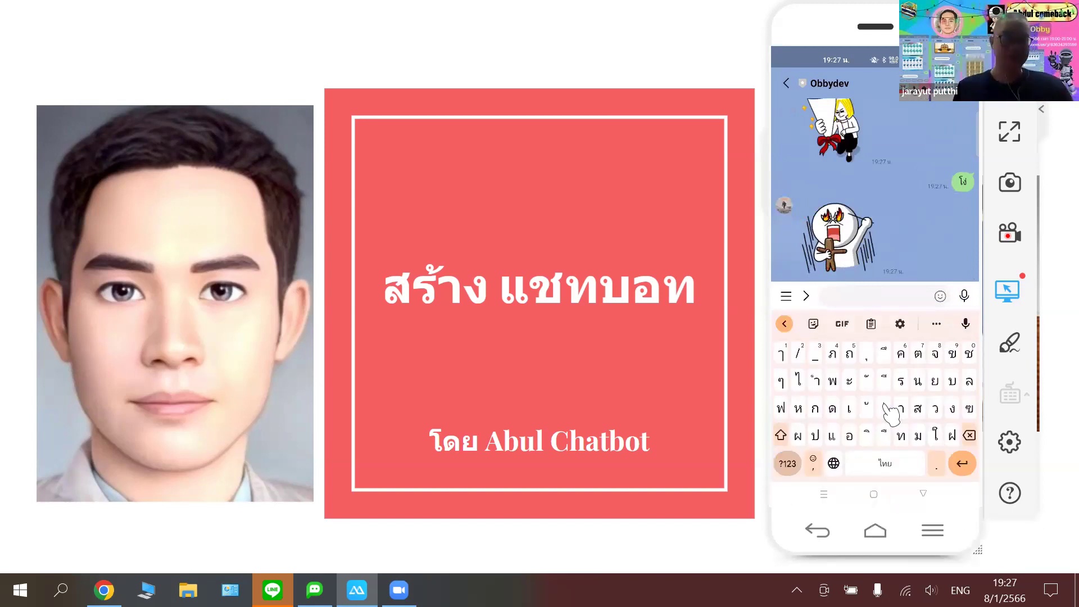
key("XF86AudioLowerVolume")
key("XF86AudioRaiseVolume")
key("XF86AudioRaiseVolume")
key("XF86AudioRaiseVolume")
key("XF86AudioRaiseVolume")
key("XF86AudioRaiseVolume")
key("XF86AudioRaiseVolume")
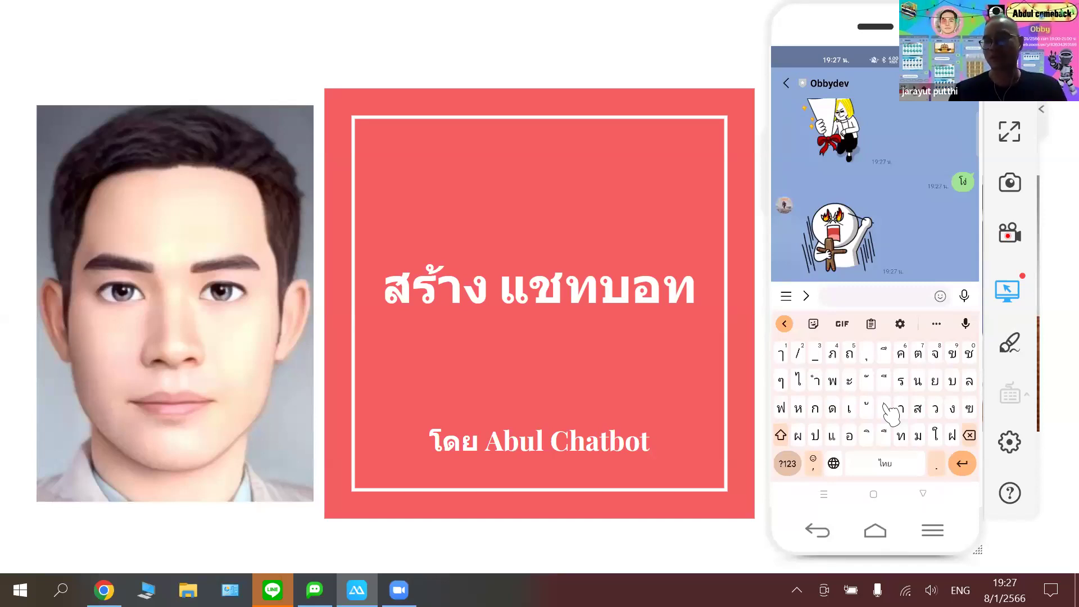
- Send 'ค้นหา รองเท้าแตะ' to the bot to search for sandals
type("ค้")
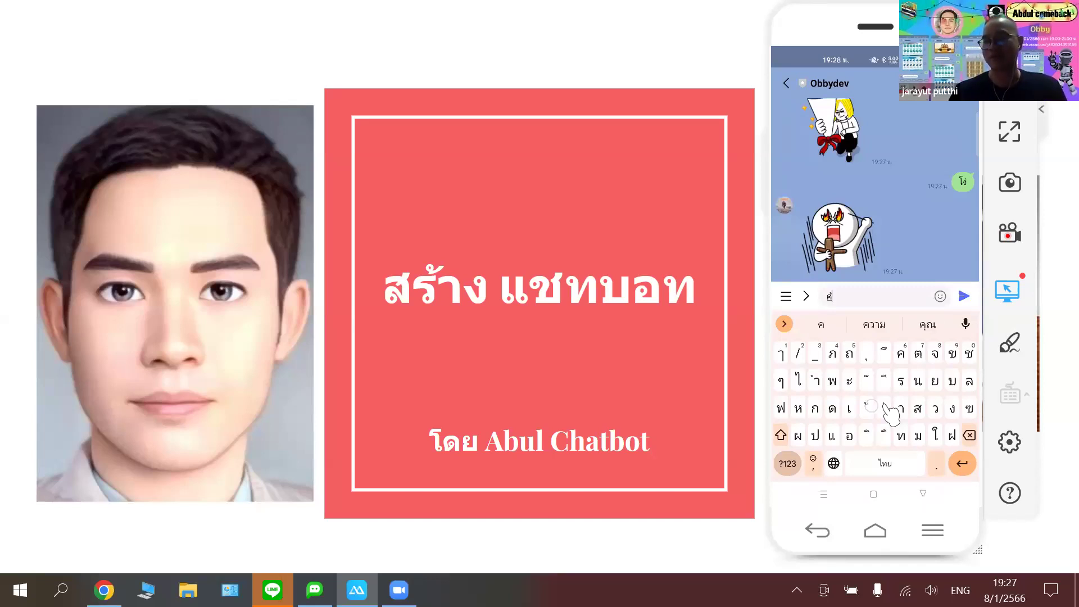
type("นหา ")
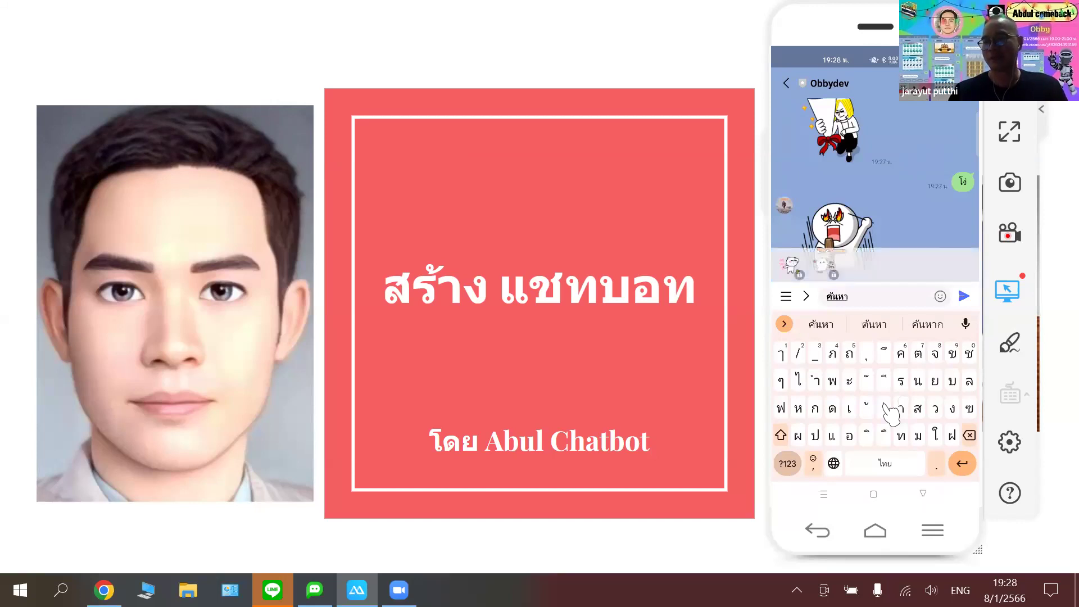
type("รอง")
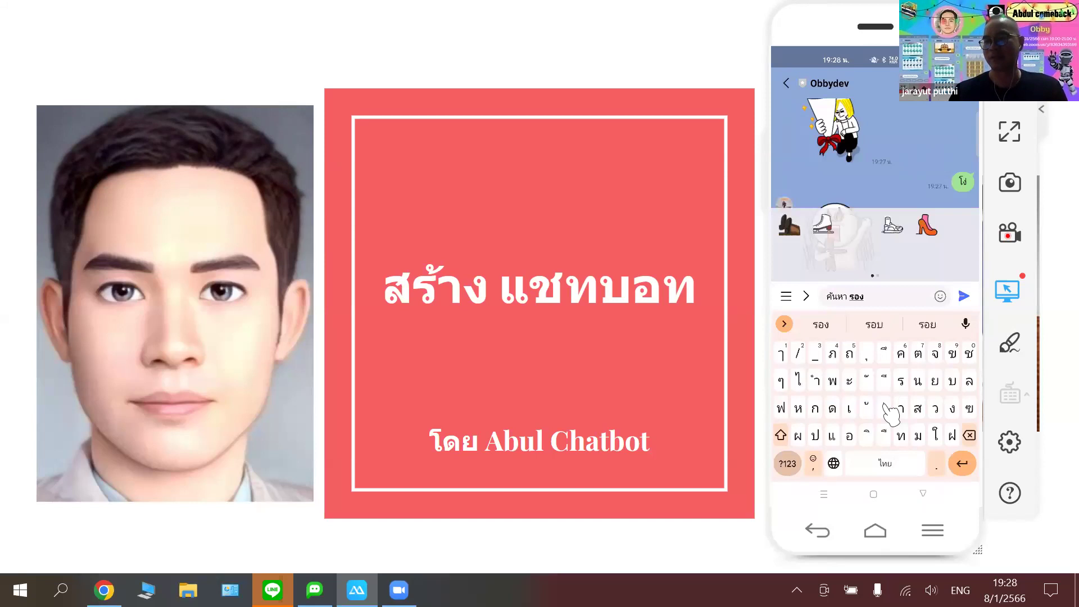
type("เท้า")
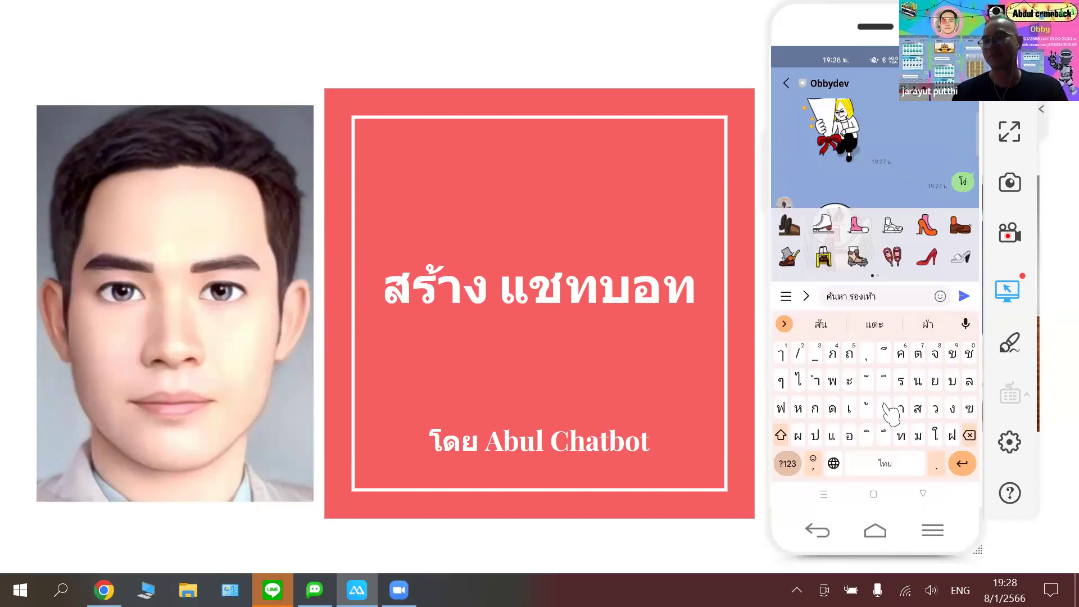
type("แตะ")
key("Return")
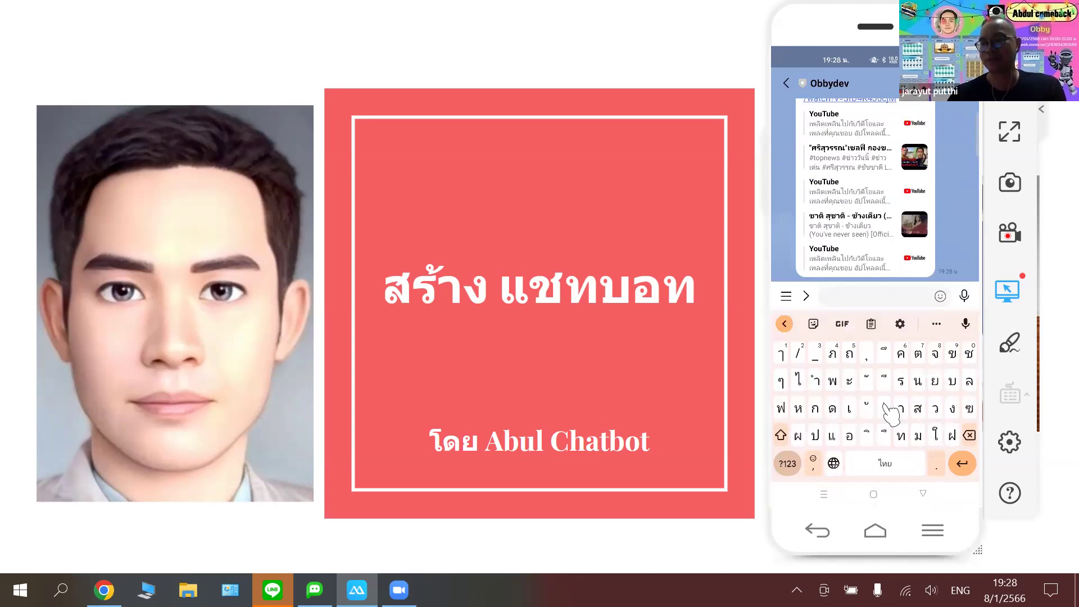
- Send the query 'Datanew 120' to the bot and scroll through its reply
type("Data")
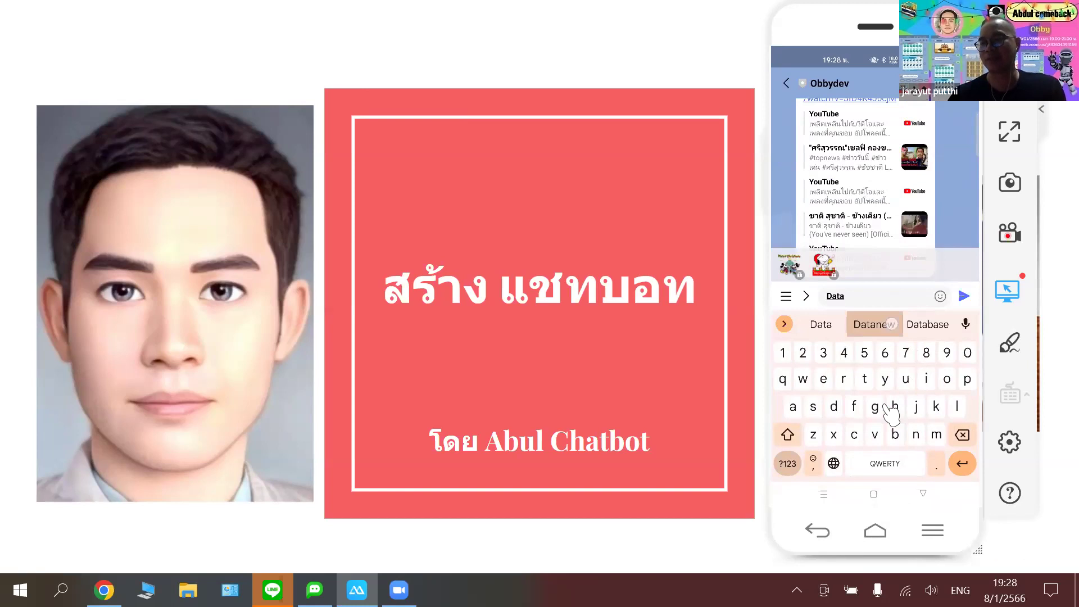
type("new 120")
key("Return")
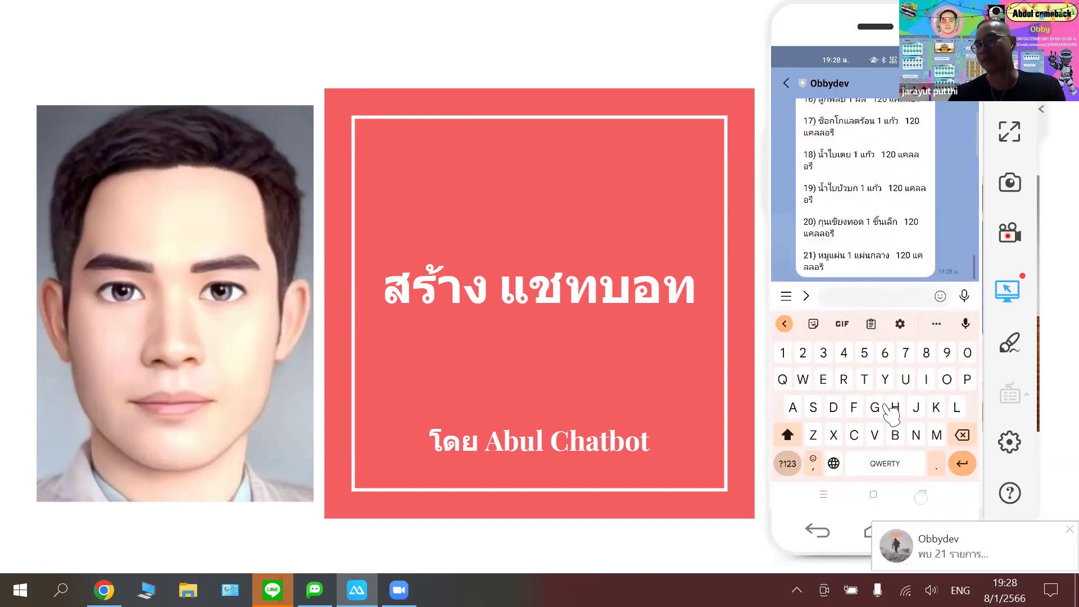
key("Escape")
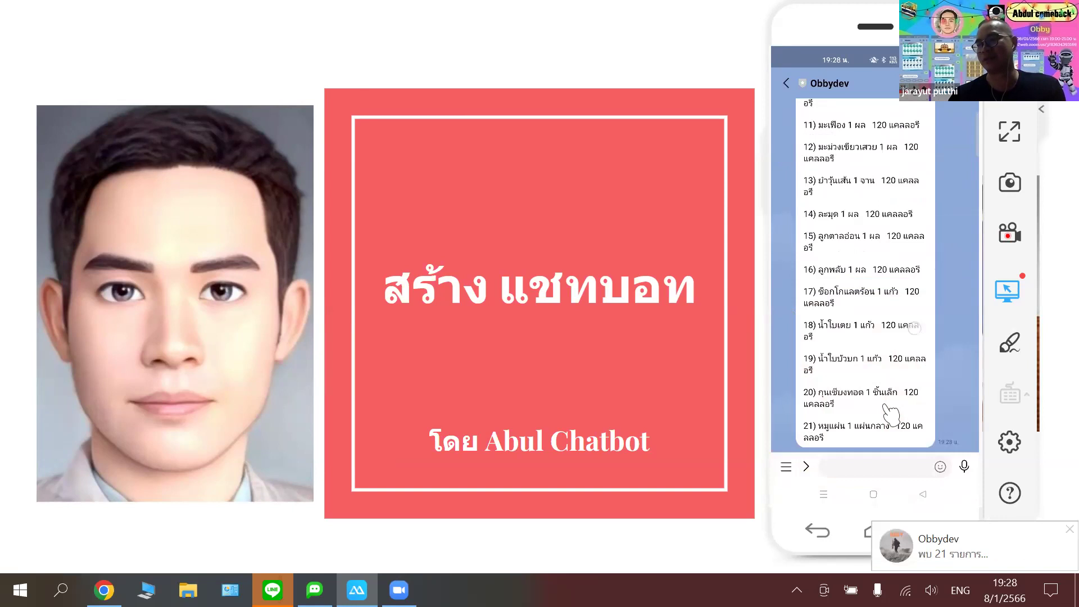
scroll(890, 413, "up", 4)
scroll(890, 413, "up", 3)
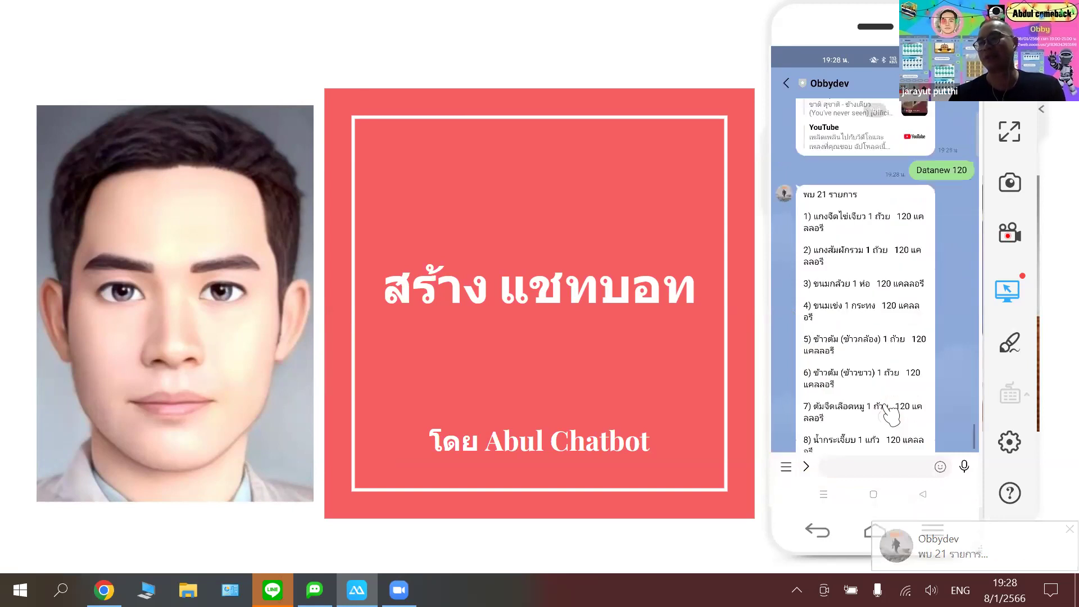
scroll(889, 413, "up", 2)
scroll(890, 415, "down", 2)
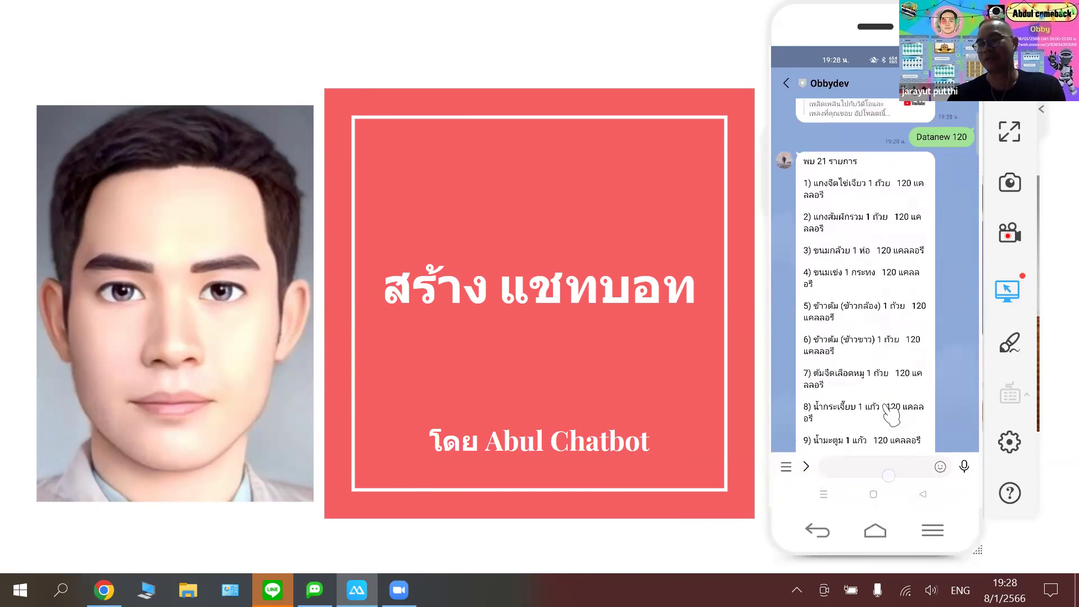
- Send 'Datanew ปลา' and scroll through the 40 fish dishes with calories
type("Data")
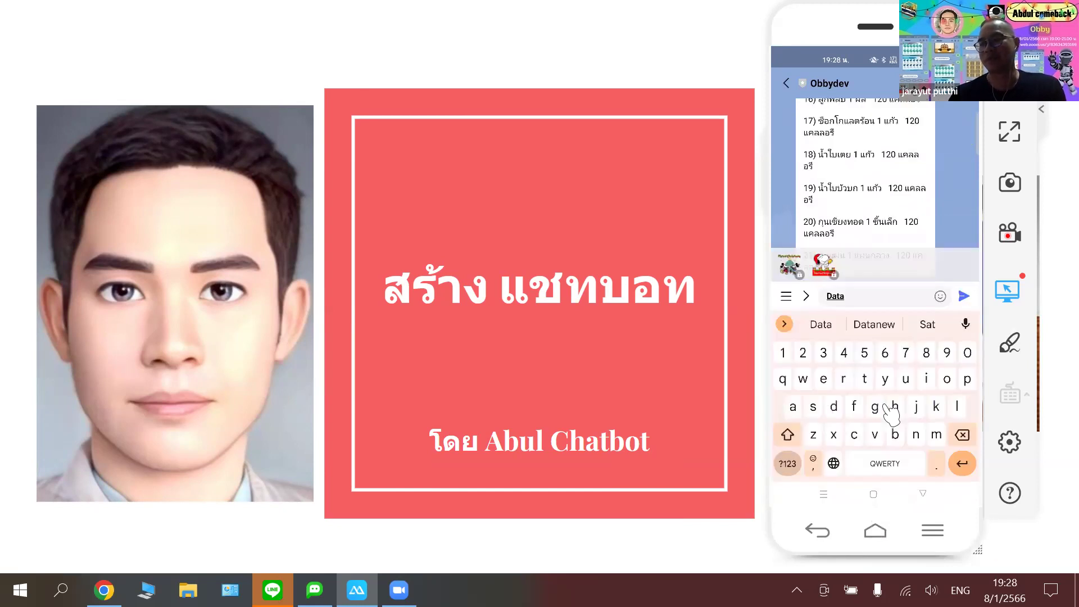
type("new")
key("ctrl+space")
type("ปลา")
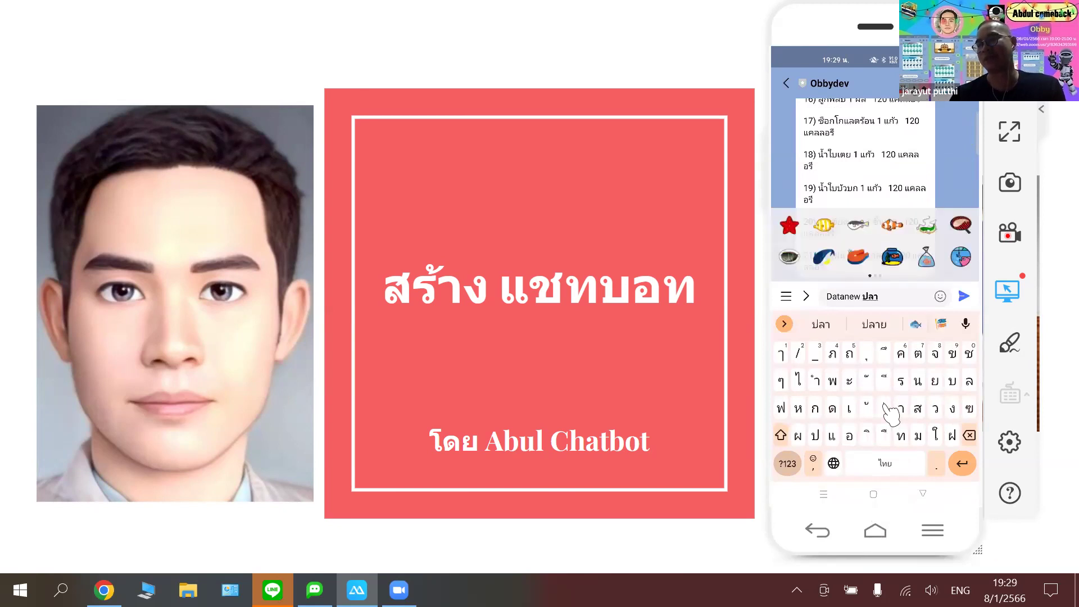
key("Return")
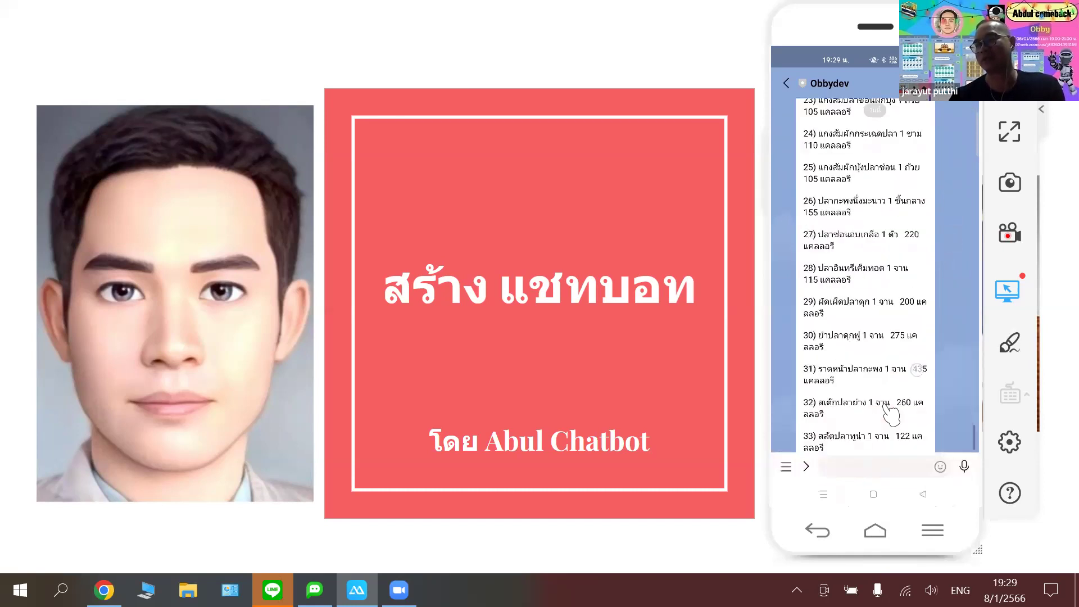
scroll(890, 414, "up", 5)
scroll(890, 414, "up", 5)
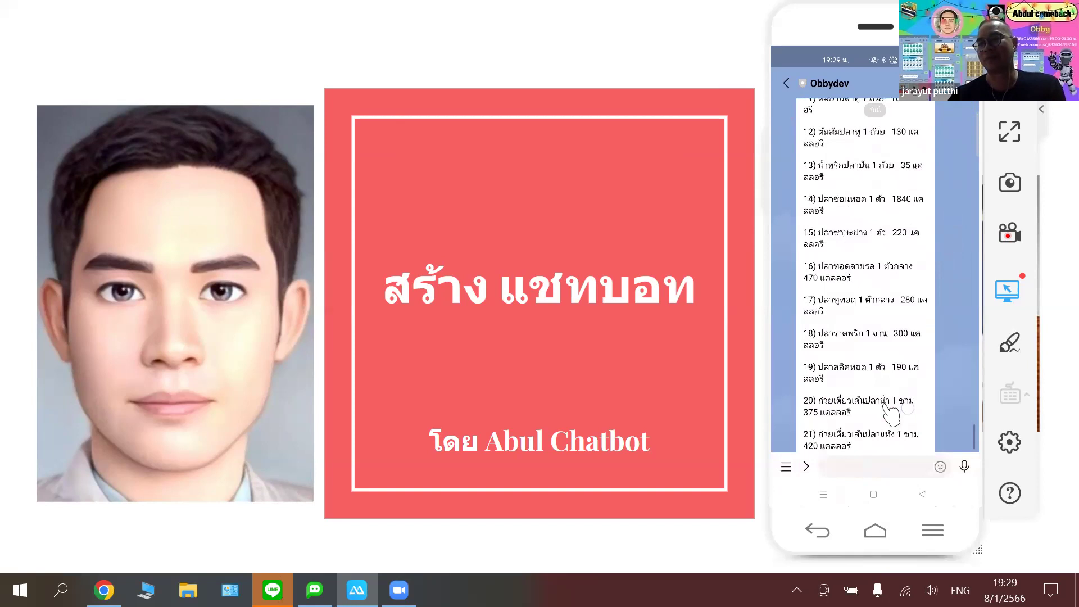
scroll(891, 415, "up", 5)
scroll(891, 415, "up", 1)
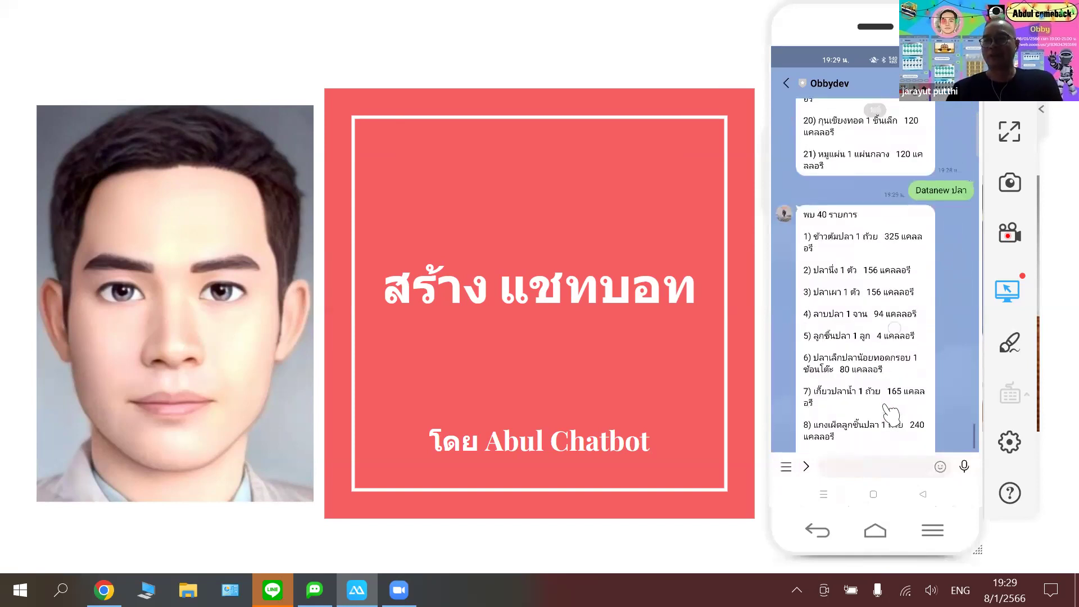
scroll(891, 415, "down", 2)
scroll(891, 415, "down", 1)
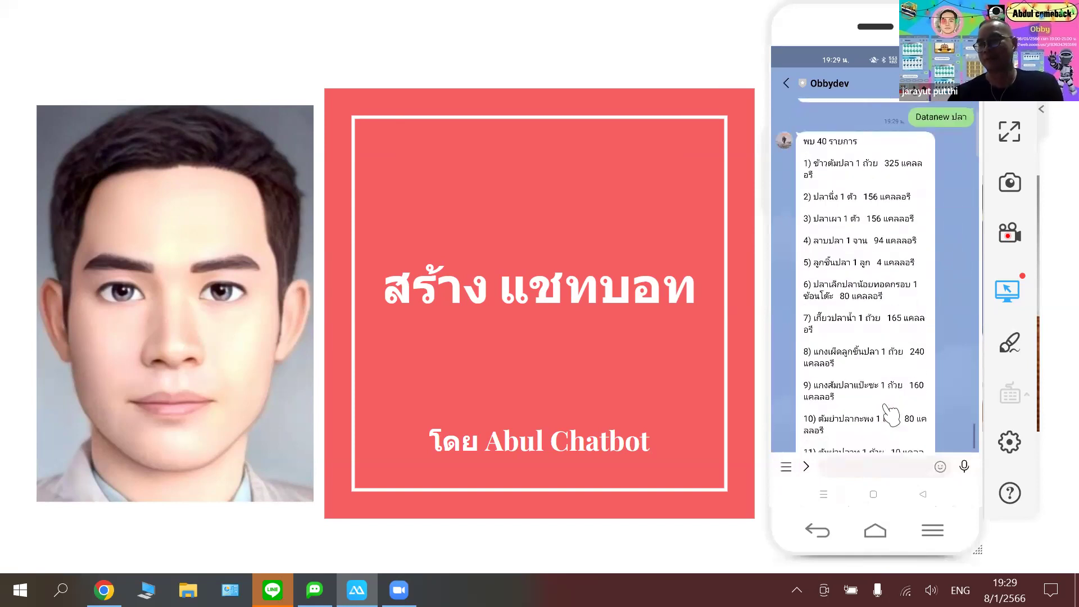
scroll(890, 415, "down", 1)
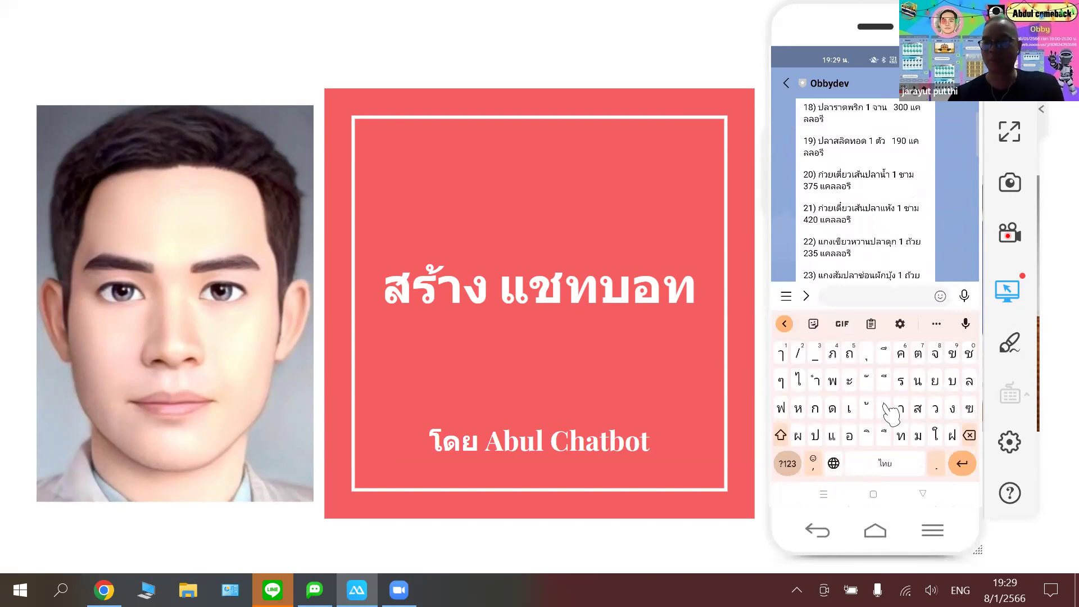
- Send 'สววววสา' and get the fallback stickers, feedback link and 777/888 menu hints
type("สววววส")
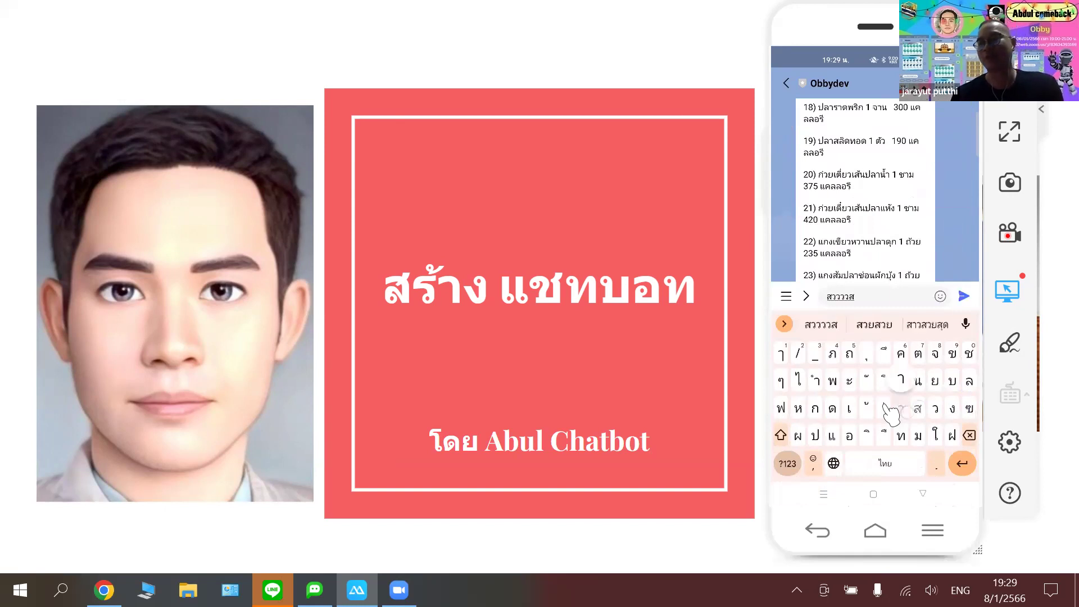
type("า")
key("Return")
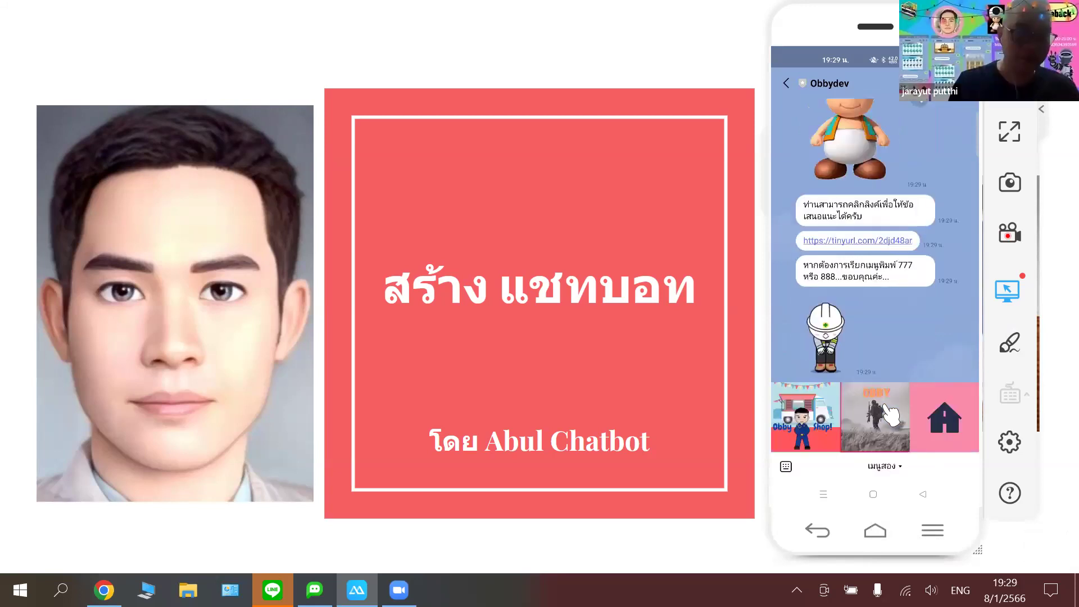
key("XF86AudioLowerVolume")
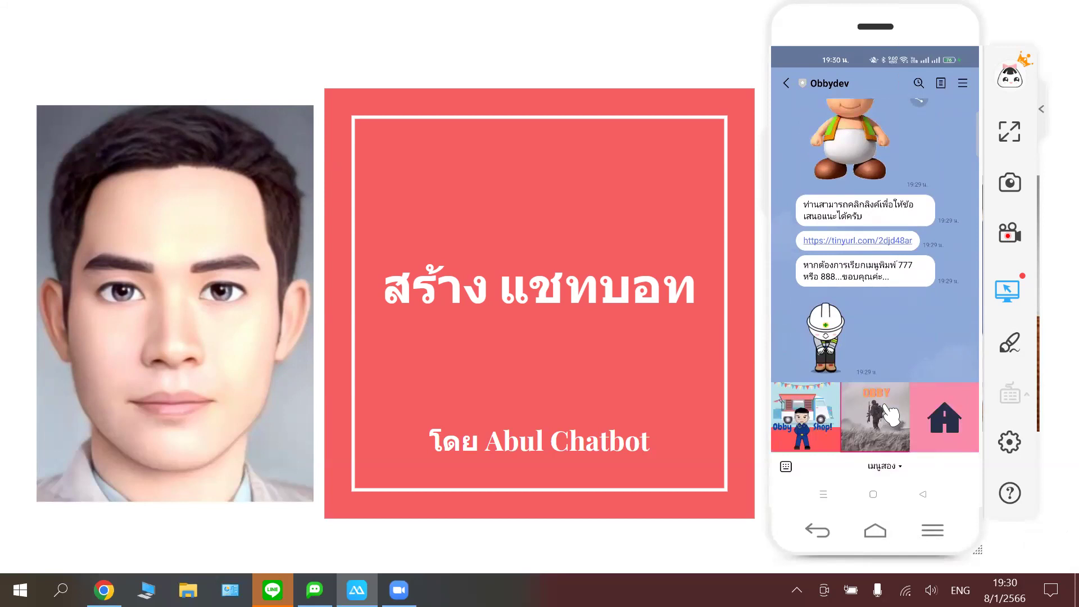
key("XF86AudioRaiseVolume")
key("XF86AudioRaiseVolume")
key("XF86AudioRaiseVolume")
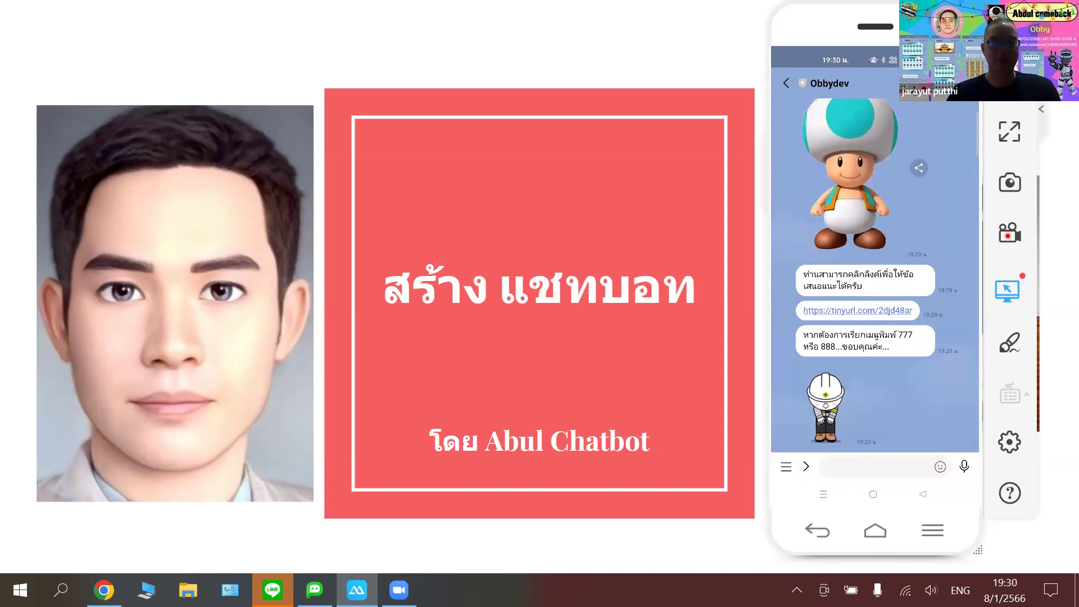
key("alt+Tab")
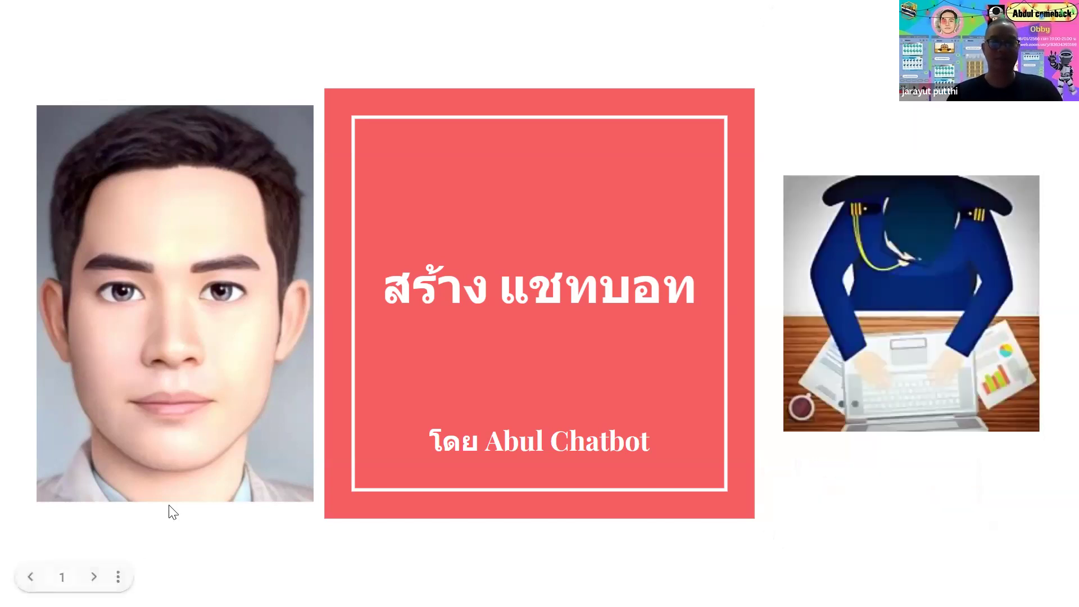
- Exit the slideshow, switch to the ABDUL editor at abdul.in.th/abdul/, and copy its address
key("Escape")
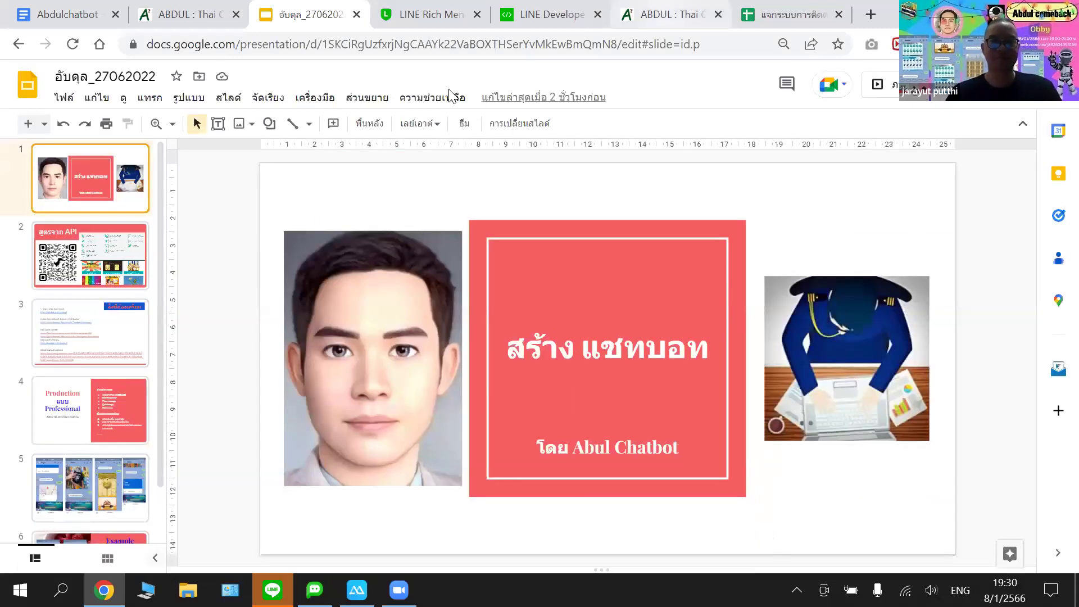
left_click(668, 14)
left_click(393, 95)
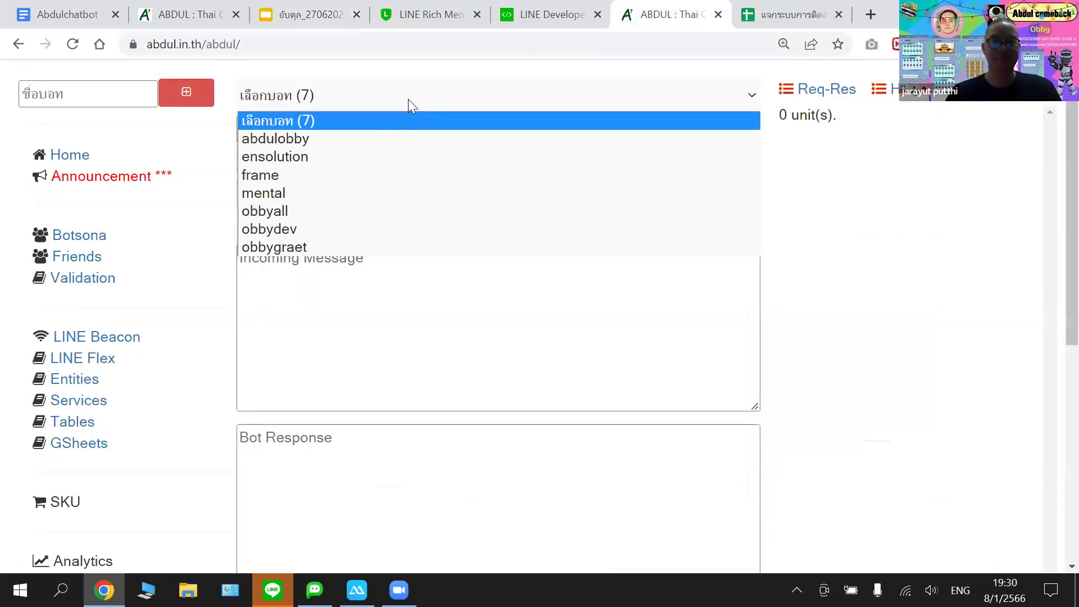
left_click(233, 40)
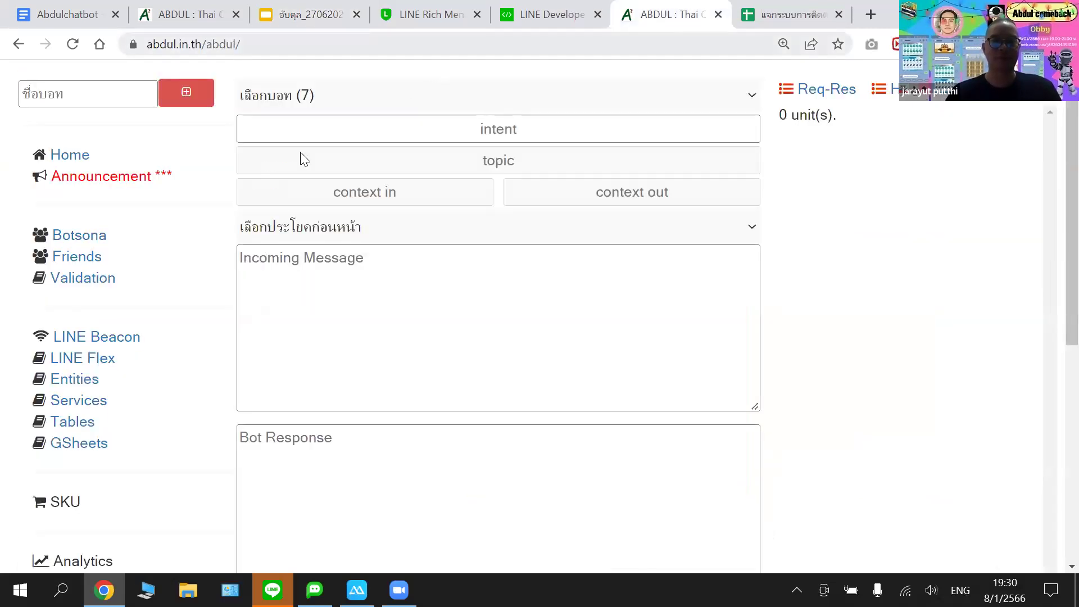
right_click(232, 43)
left_click(302, 162)
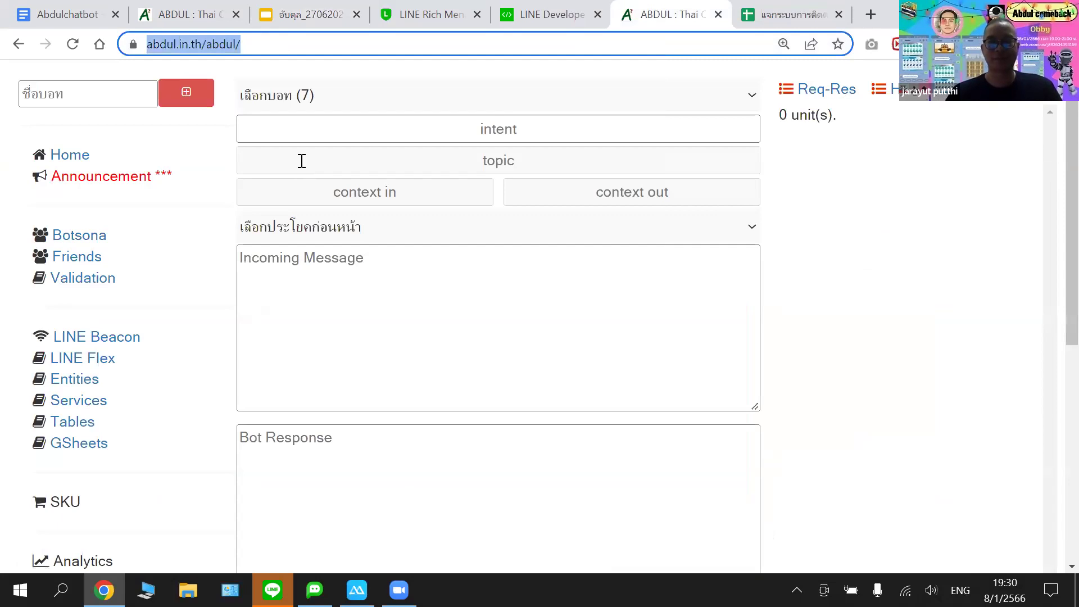
left_click(490, 391)
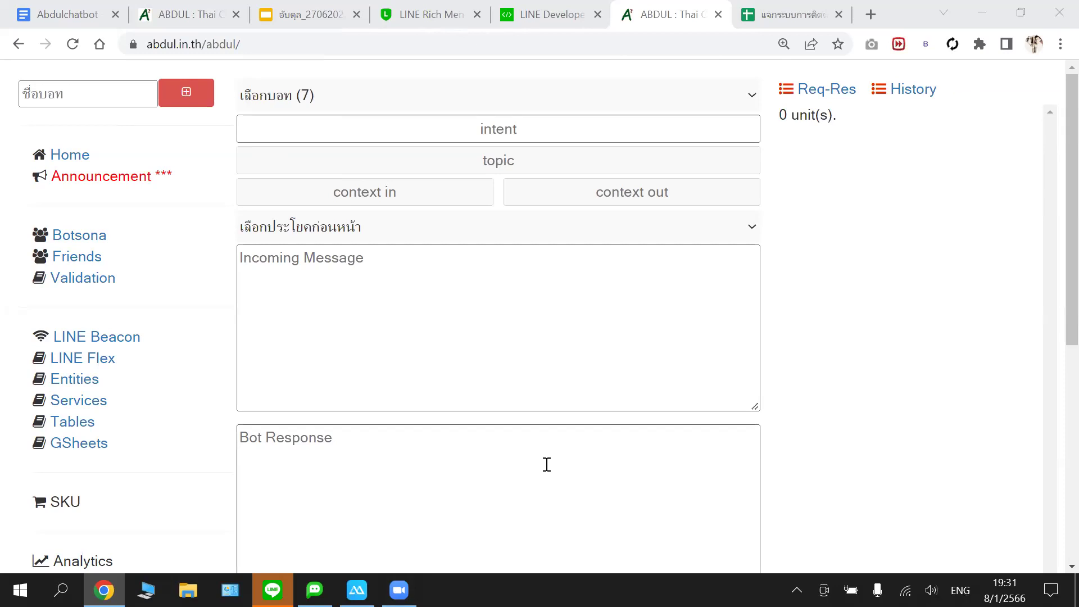
left_click(484, 90)
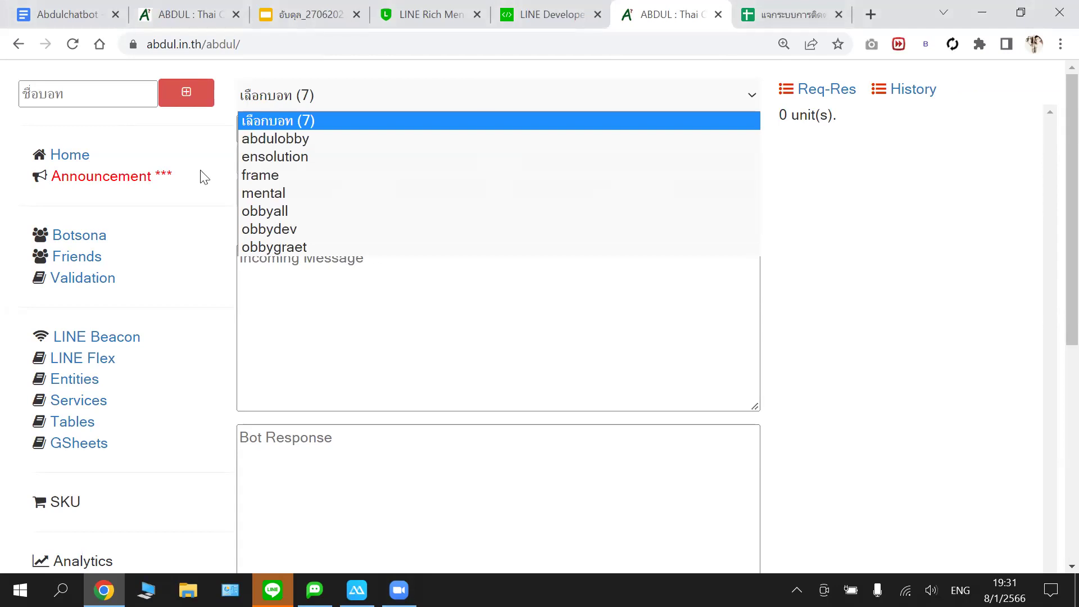
scroll(204, 177, "down", 3)
scroll(204, 178, "up", 3)
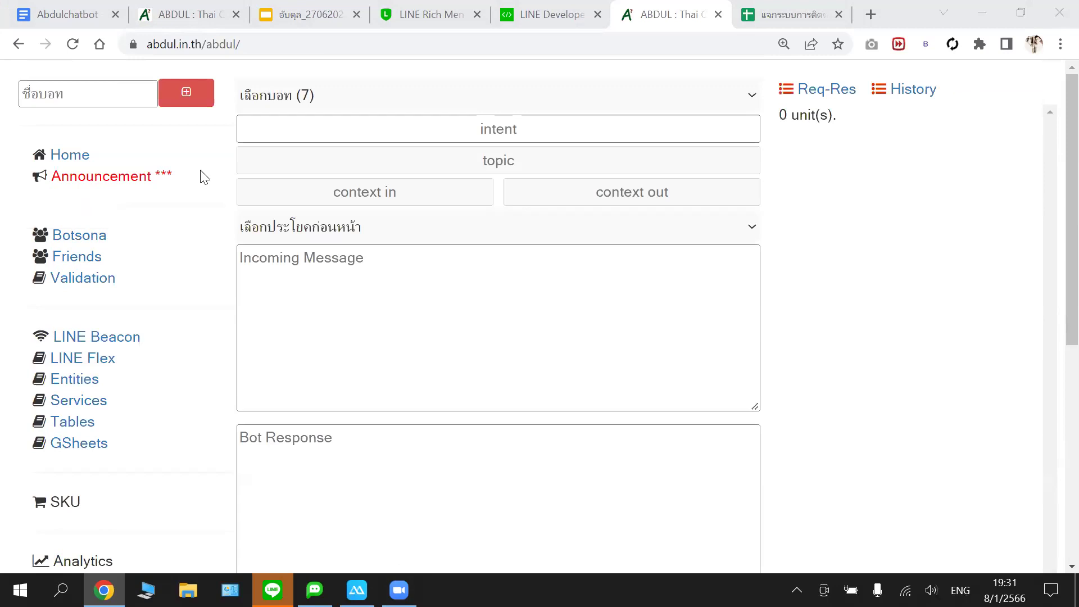
scroll(204, 177, "down", 2)
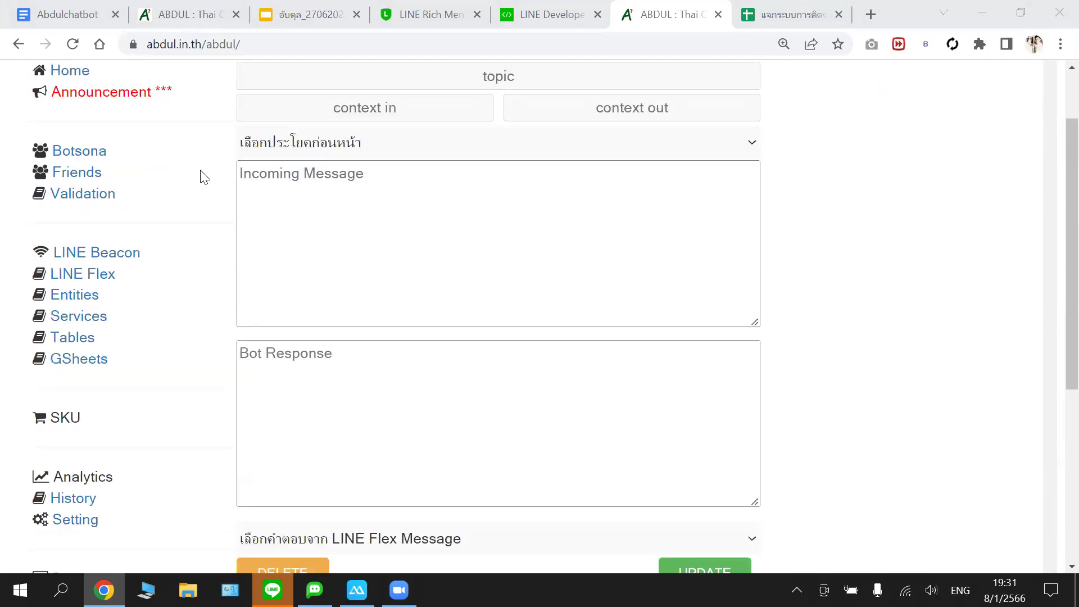
scroll(204, 178, "down", 3)
scroll(204, 178, "down", 2)
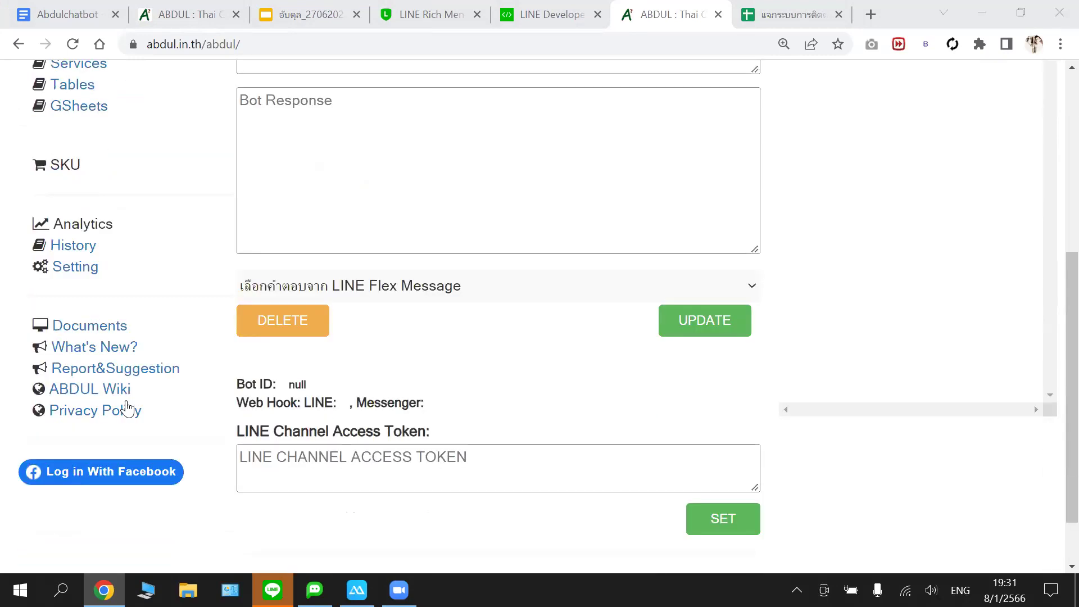
scroll(127, 409, "down", 2)
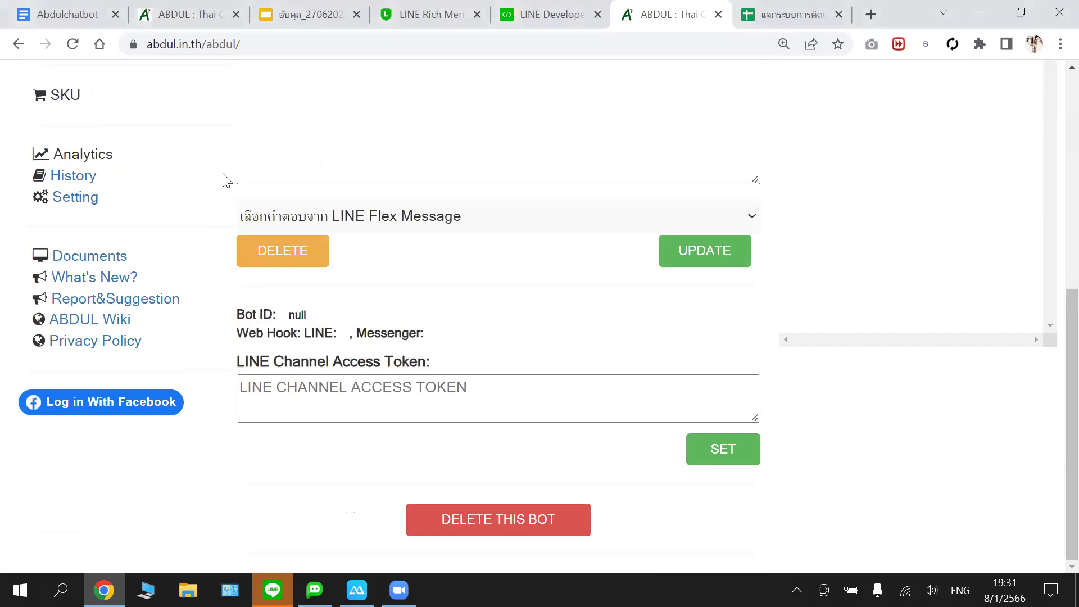
scroll(226, 180, "up", 2)
scroll(225, 179, "up", 4)
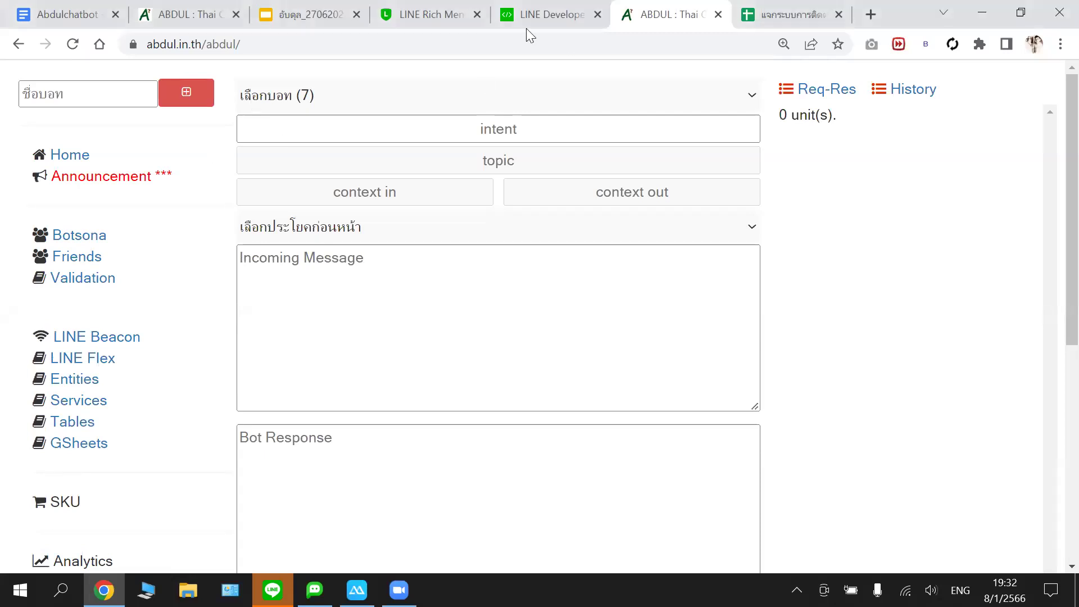
- Return to the LINE Developers console tab and copy its page address
left_click(545, 13)
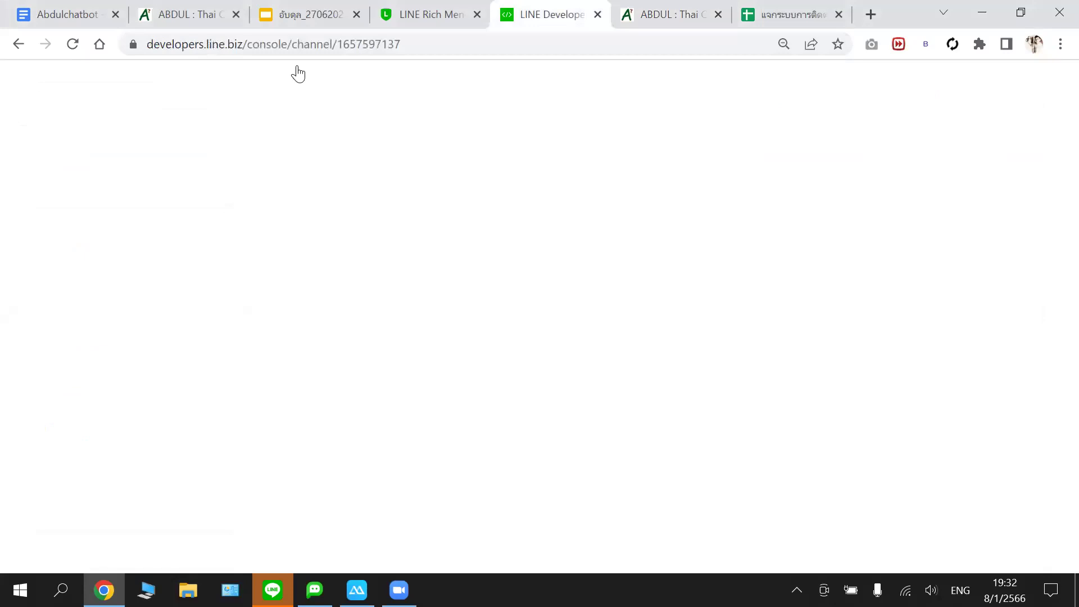
left_click(481, 25)
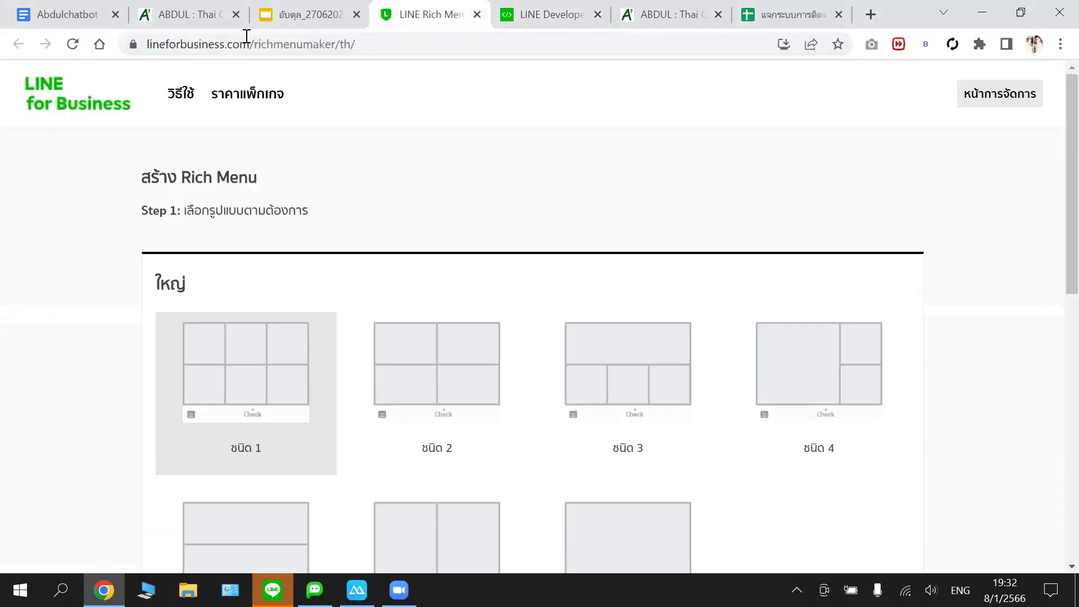
key("ctrl+Tab")
key("ctrl+l")
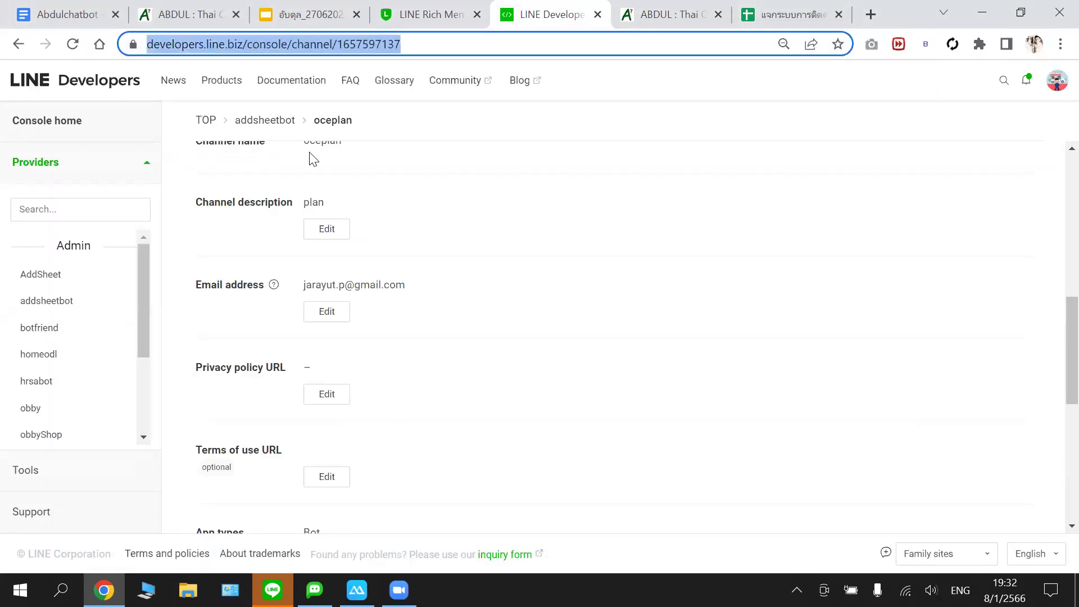
key("shift+F10")
left_click(309, 152)
mouse_move(314, 589)
left_click(594, 104)
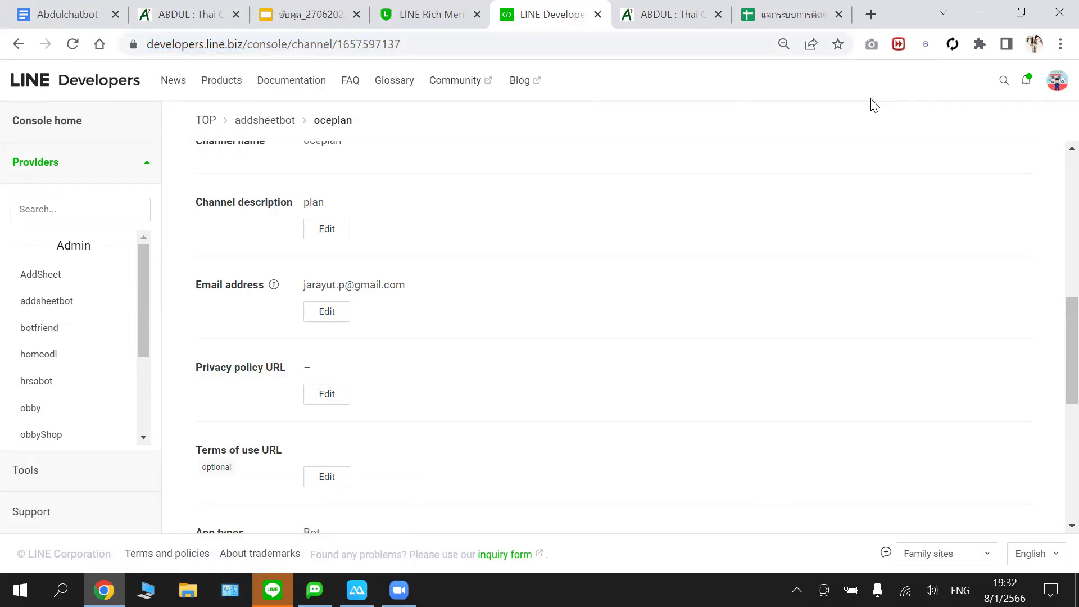
- Copy the oceplan channel's Basic settings address and reload that page
right_click(358, 46)
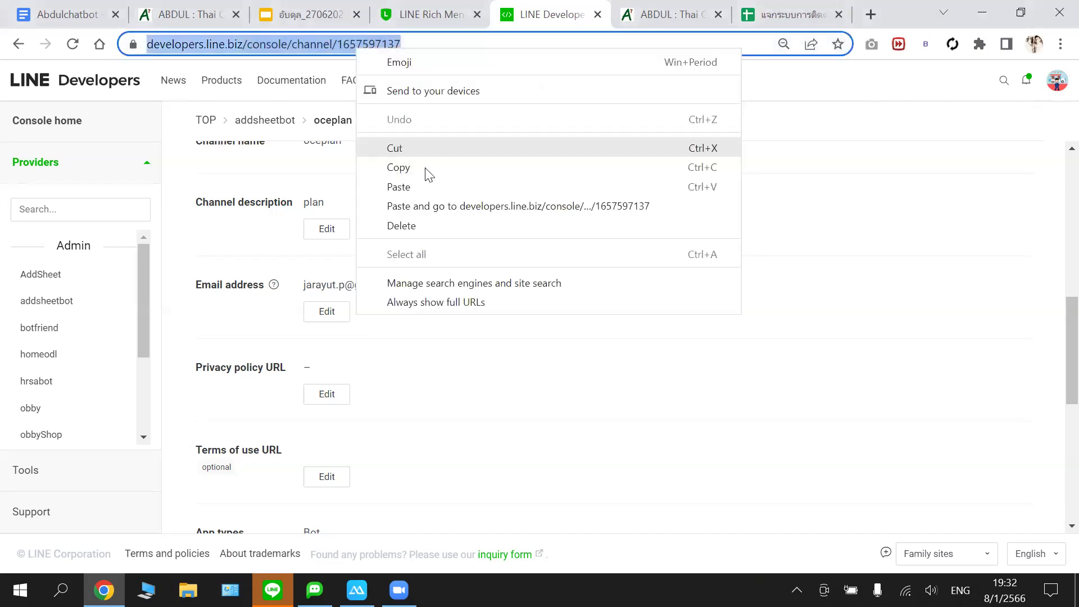
left_click(426, 168)
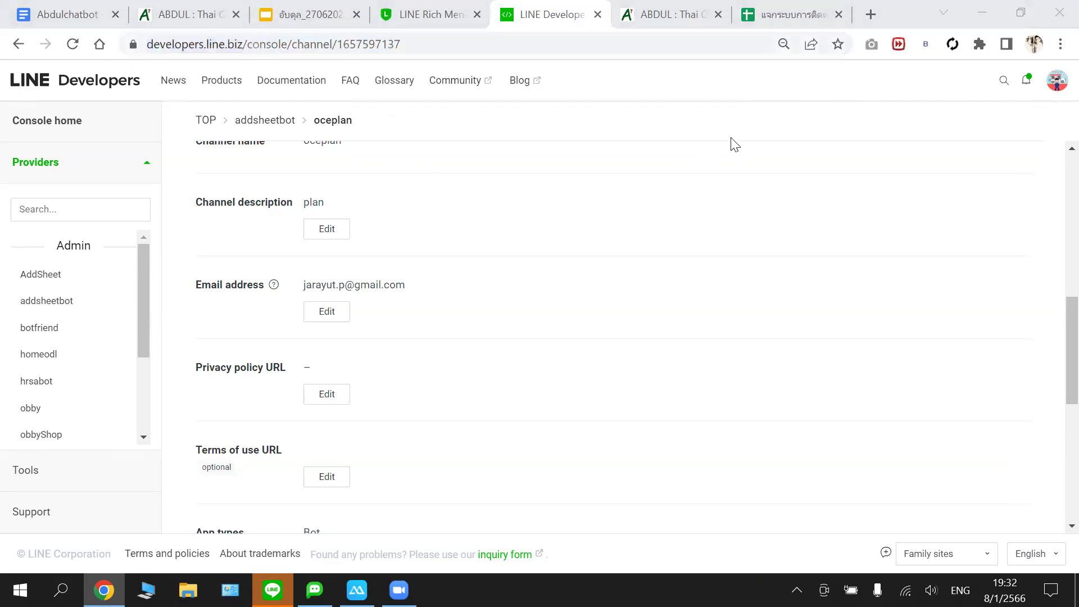
scroll(734, 145, "up", 4)
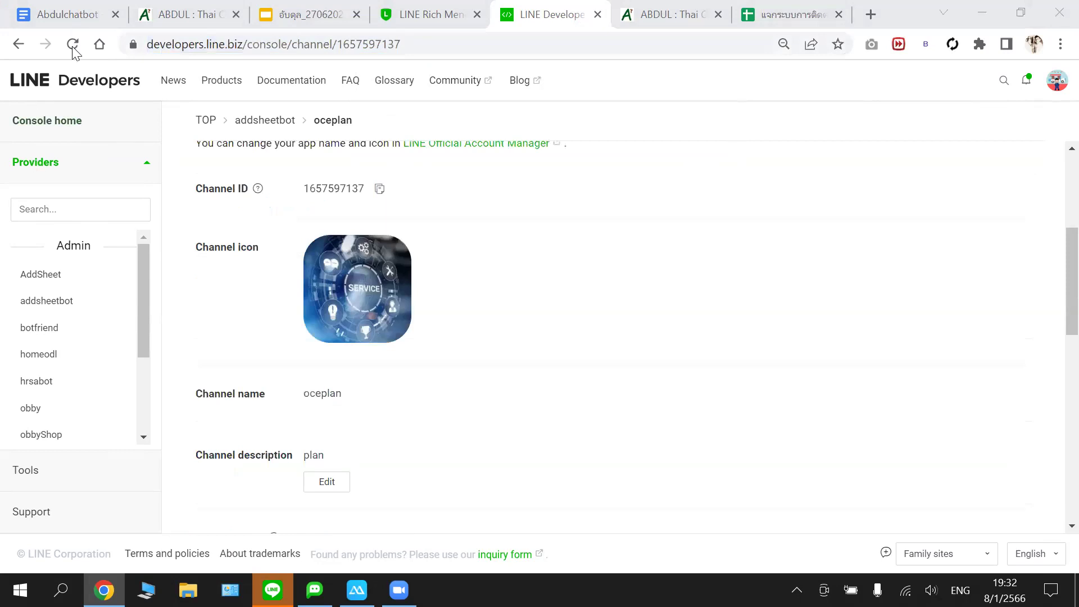
left_click(292, 42)
key("Return")
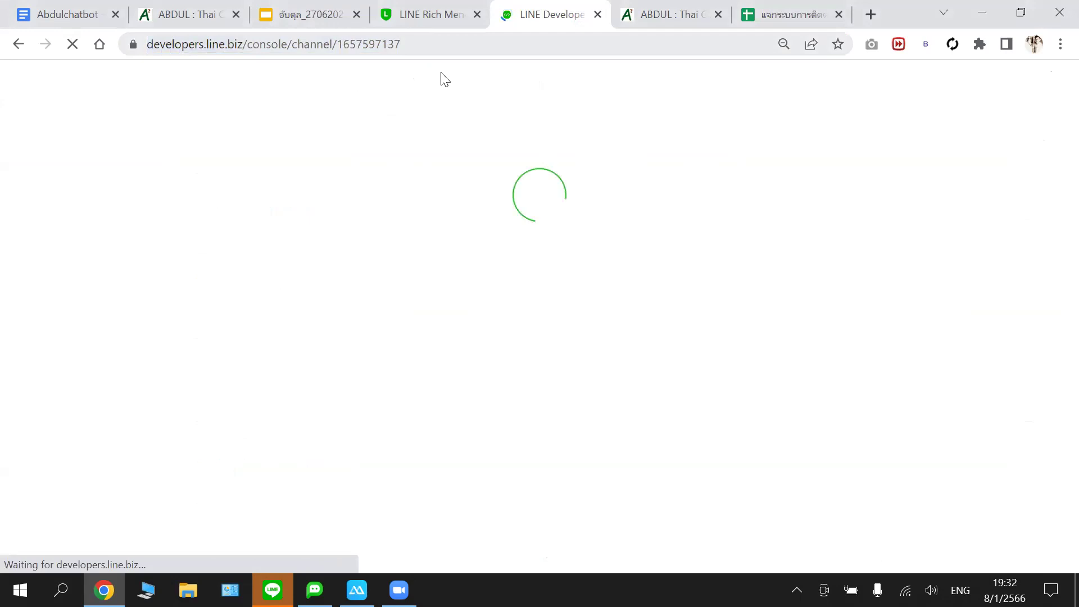
- Leave the oceplan channel for developers.line.biz and open the developer Profile page from the account menu
left_click(454, 47)
left_click(455, 47)
key("BackSpace")
key("BackSpace")
key("BackSpace")
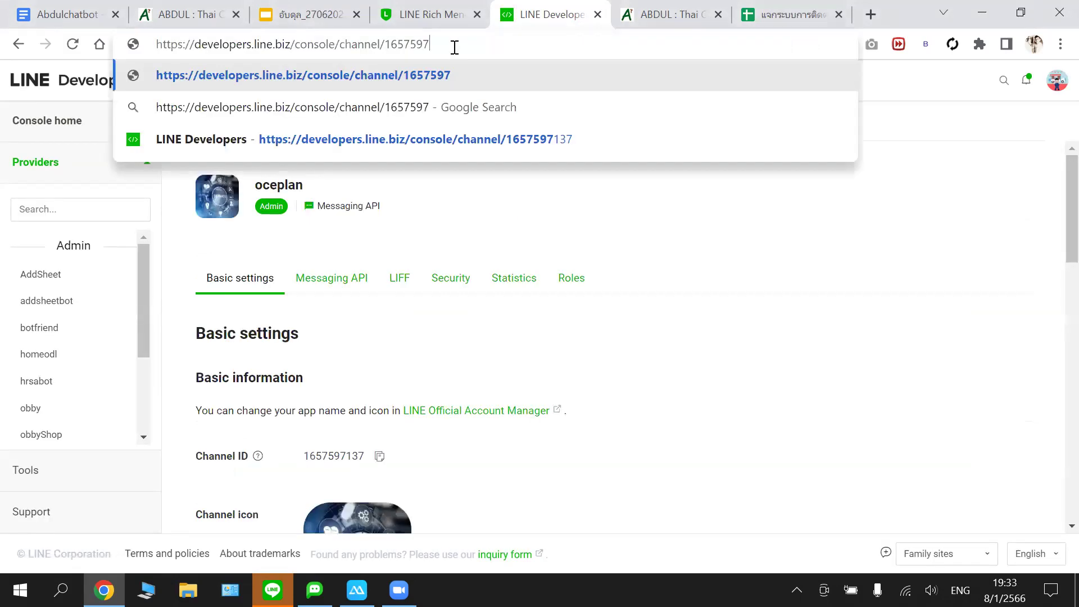
key("BackSpace")
key("BackSpace")
key("BackSpace")
key("BackSpace")
key("BackSpace")
key("BackSpace")
key("BackSpace")
key("BackSpace")
key("BackSpace")
key("BackSpace")
key("BackSpace")
key("BackSpace")
key("BackSpace")
key("BackSpace")
key("BackSpace")
key("BackSpace")
key("BackSpace")
key("BackSpace")
key("BackSpace")
key("BackSpace")
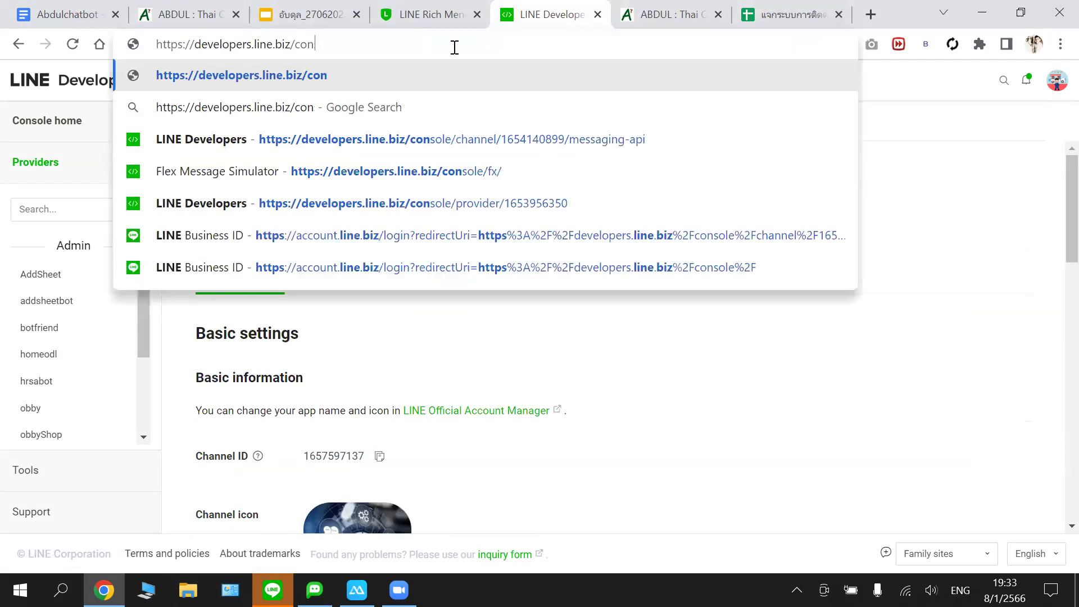
key("BackSpace")
key("BackSpace")
key("BackSpace")
key("Return")
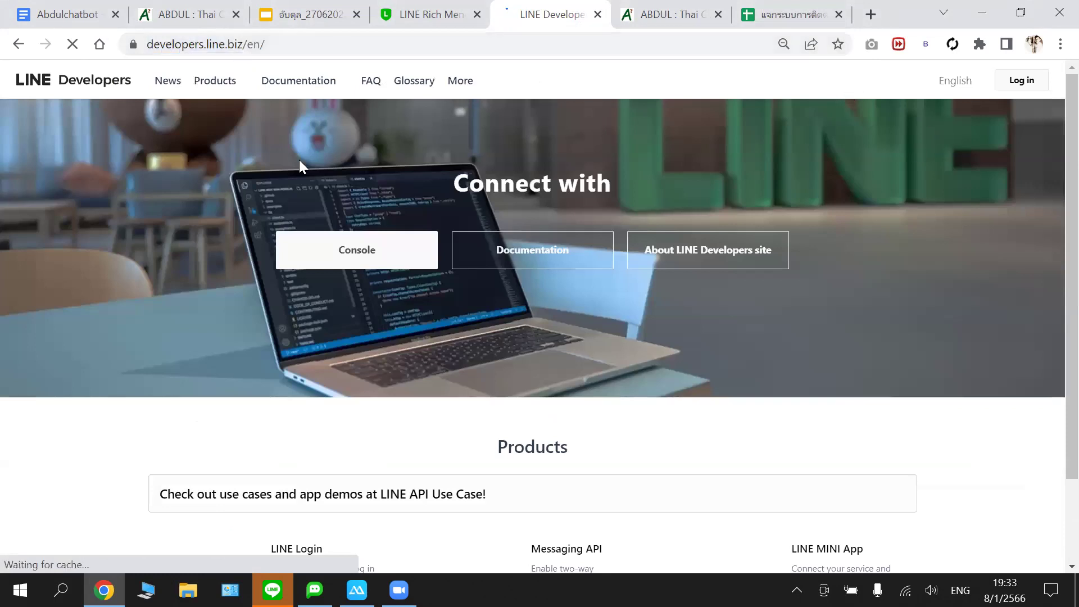
key("ctrl+l")
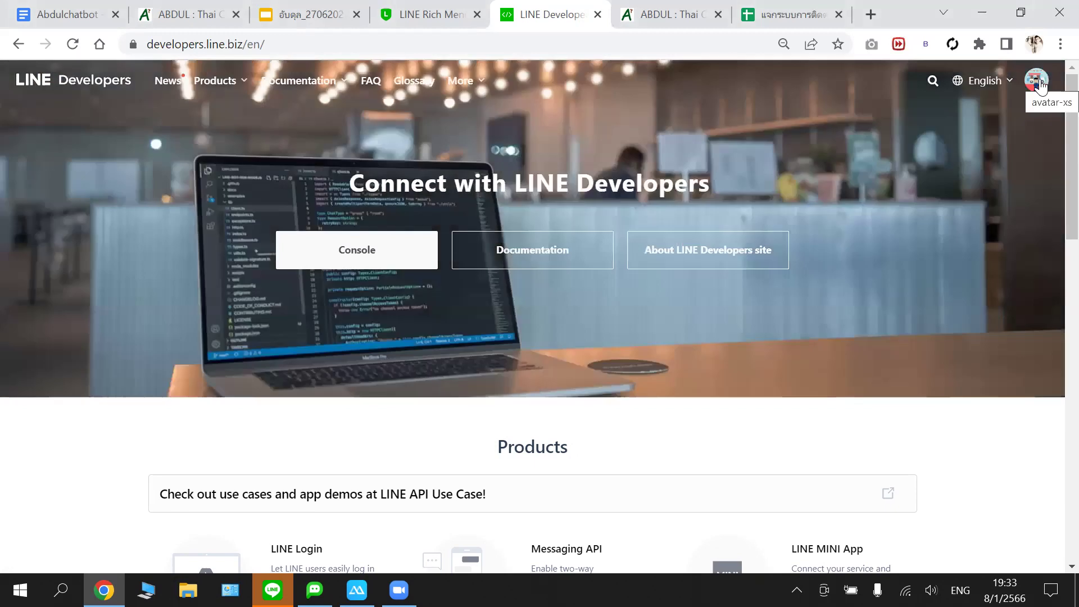
left_click(1037, 83)
left_click(950, 149)
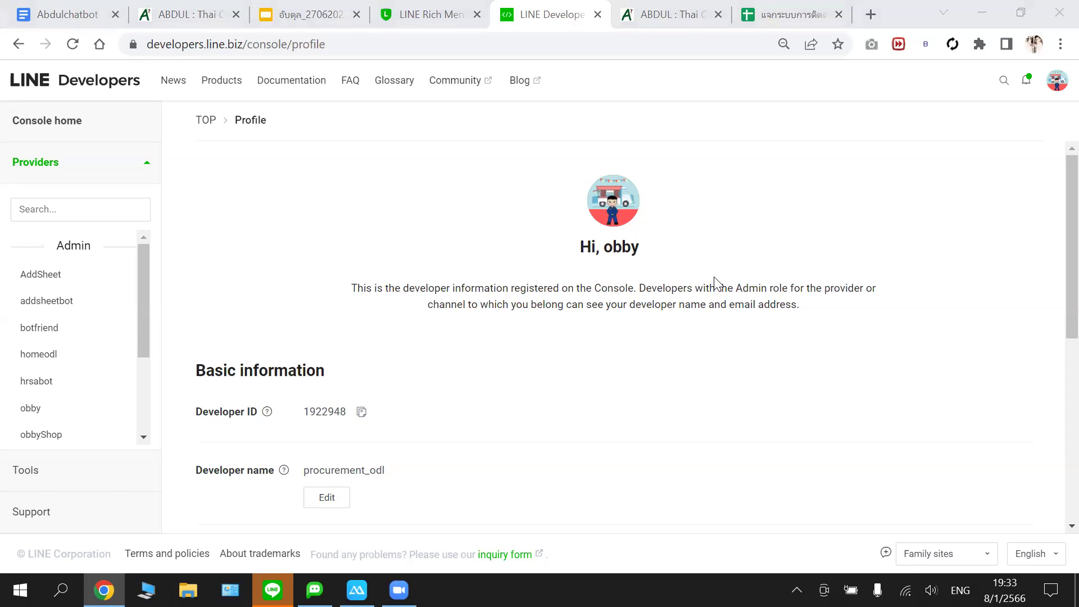
- Collapse and re-expand the Providers list in the sidebar
left_click_drag(144, 298, 154, 409)
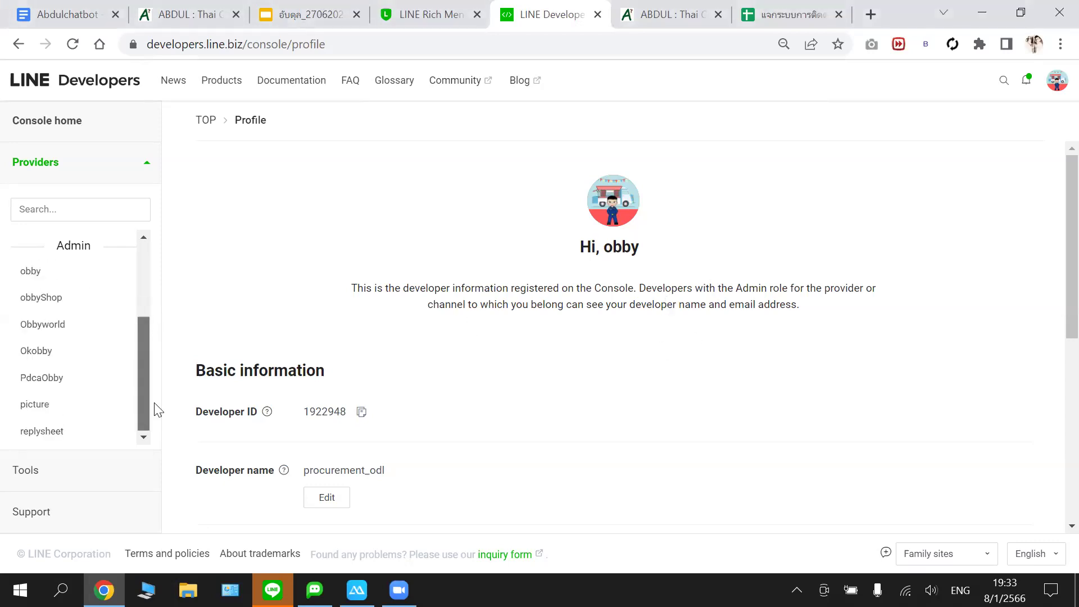
left_click(146, 163)
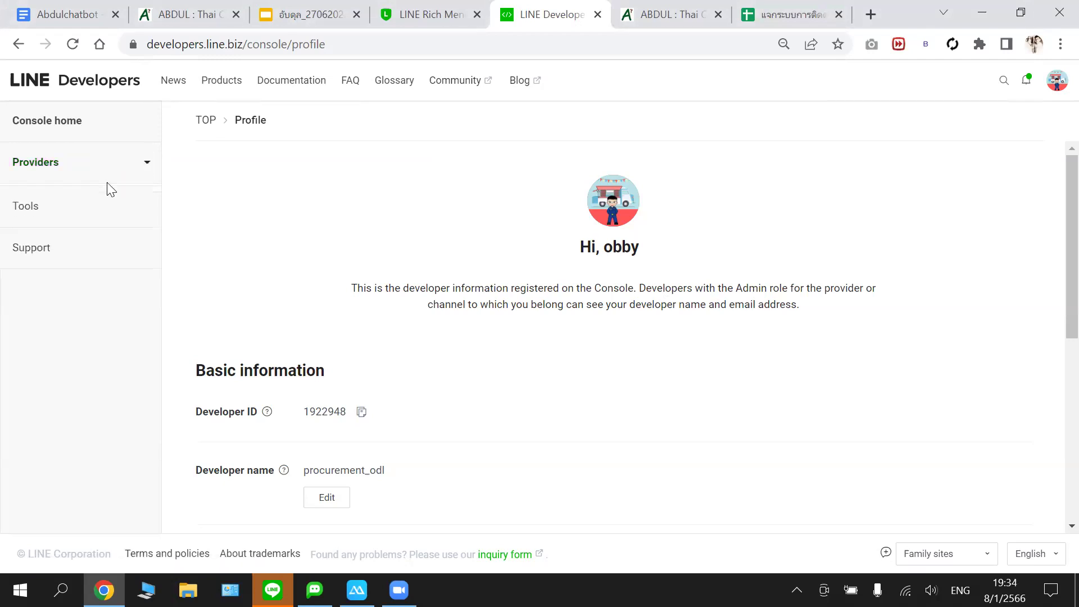
left_click(47, 168)
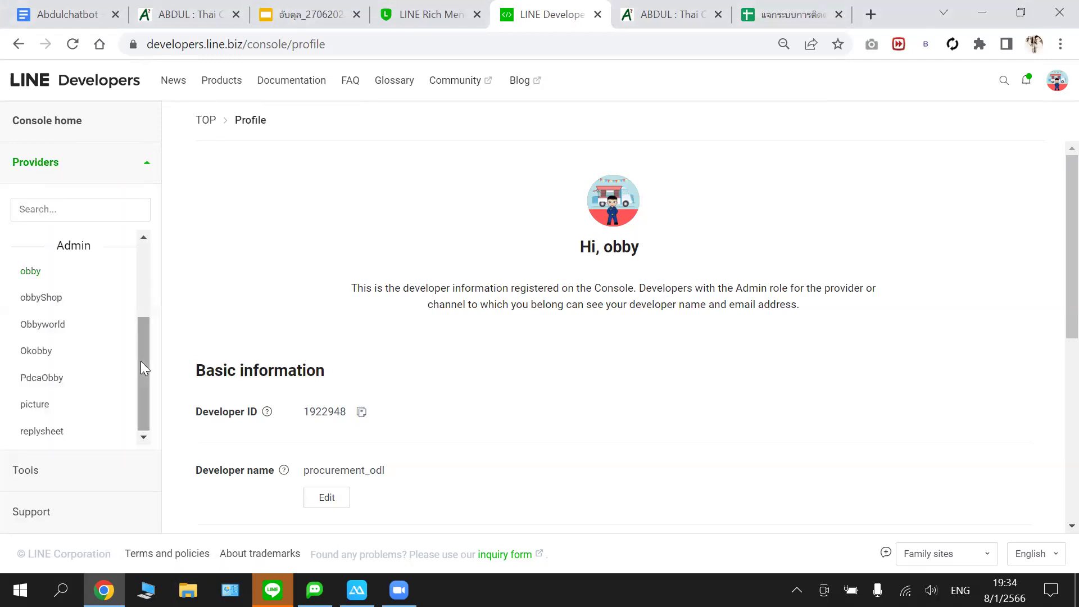
left_click_drag(141, 361, 137, 248)
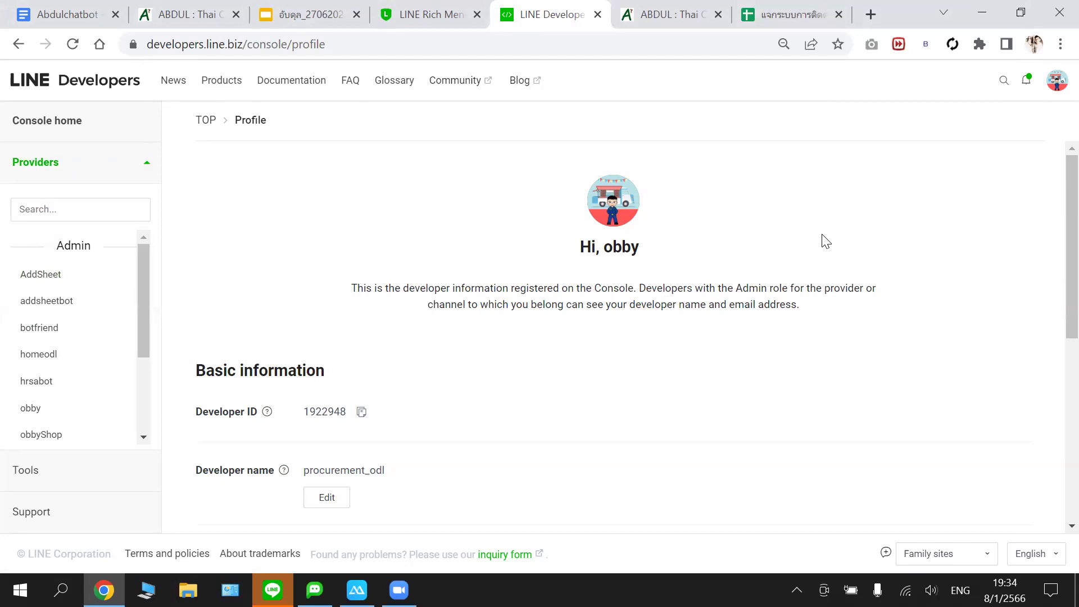
left_click(55, 273)
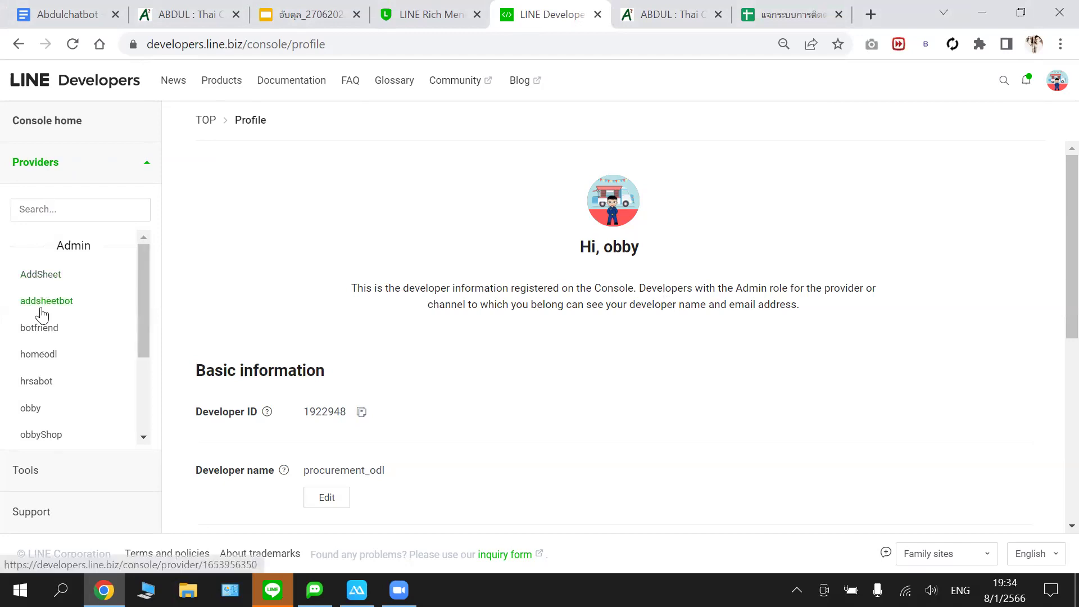
left_click(147, 166)
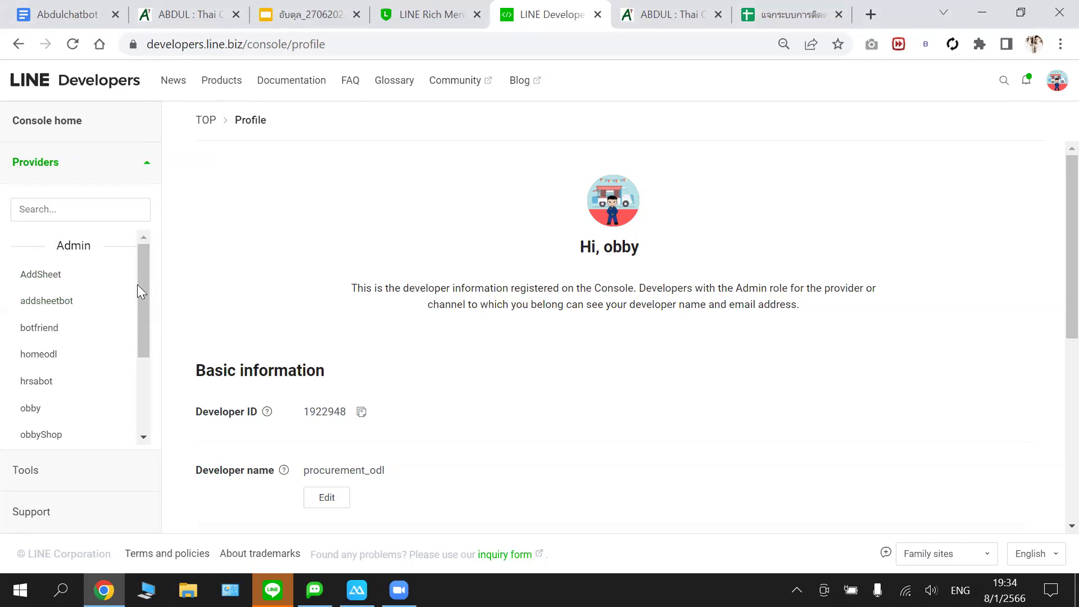
- Scroll the provider list and open the AddSheet provider's channels
scroll(135, 402, "down", 3)
scroll(92, 301, "up", 3)
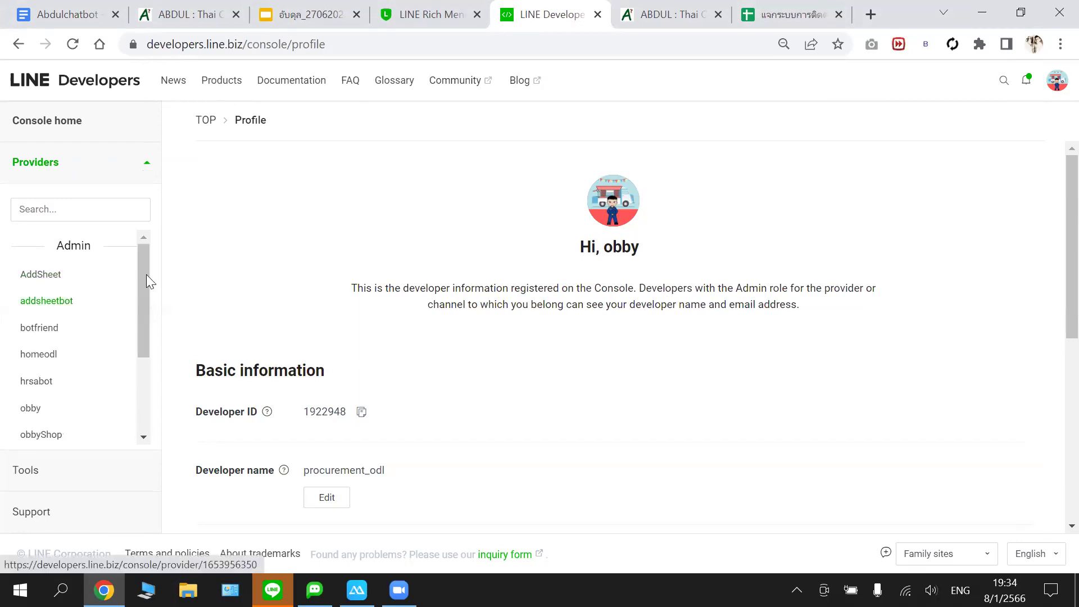
scroll(139, 284, "down", 1)
scroll(56, 320, "up", 1)
scroll(151, 376, "down", 3)
scroll(148, 261, "up", 5)
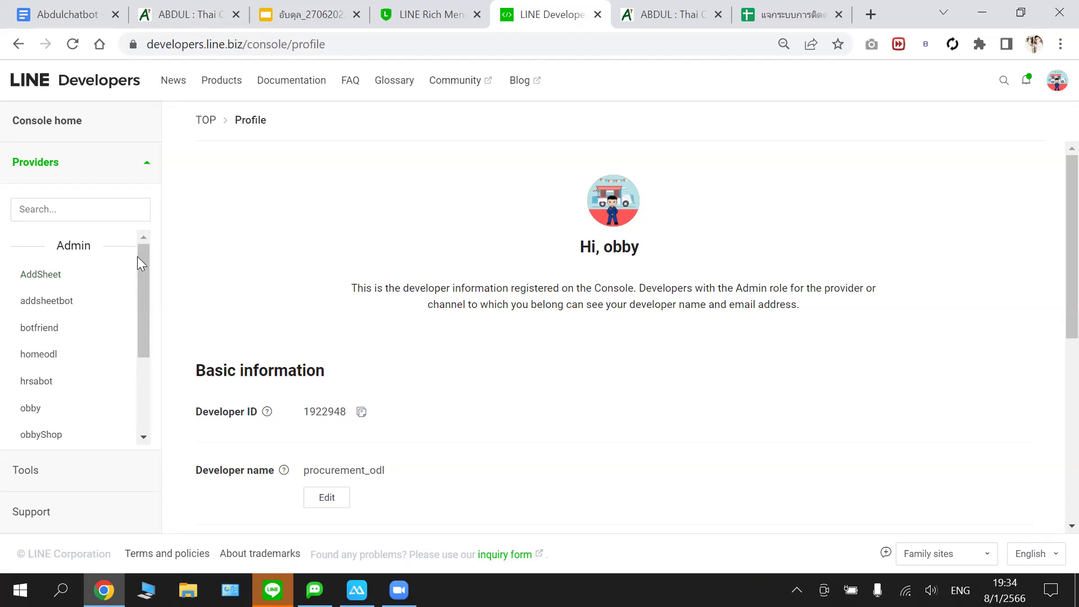
left_click(56, 281)
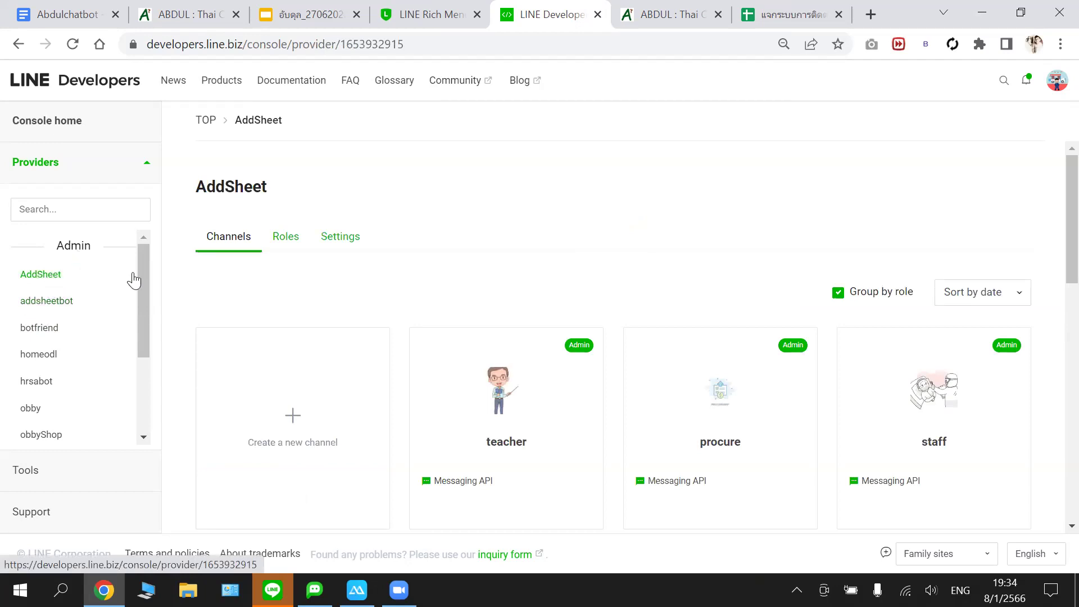
- Look through the botfriend and AddSheet providers' channel lists on the way to the addsheetbot provider
left_click(40, 336)
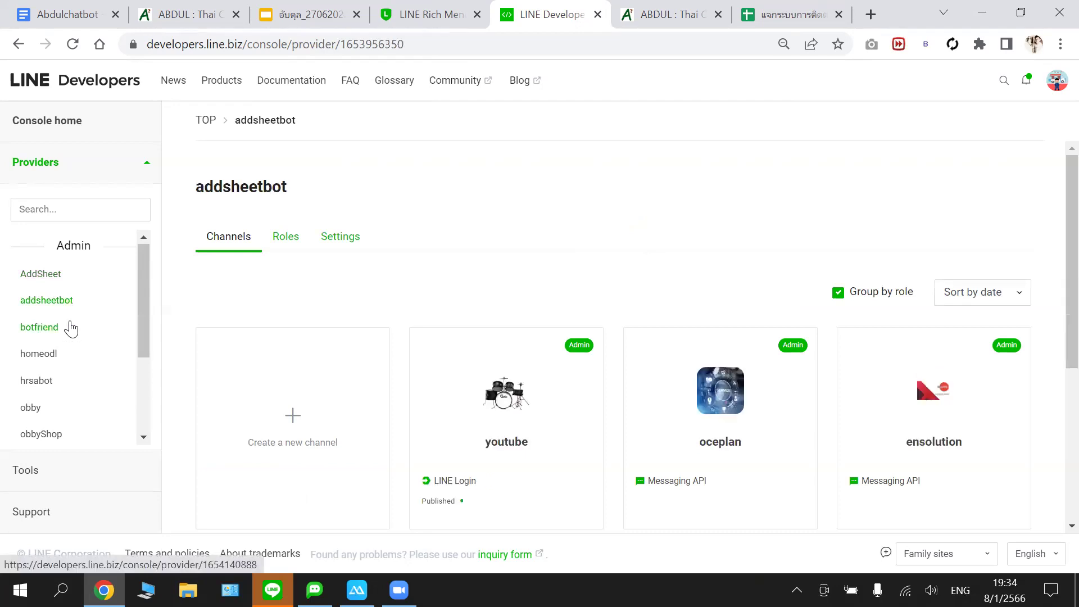
left_click(62, 274)
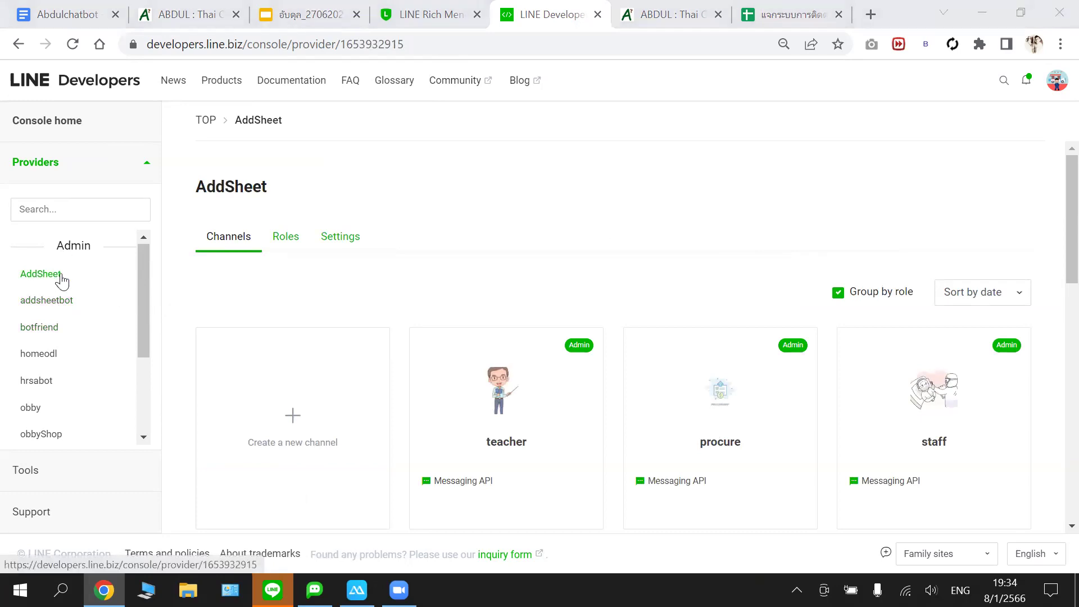
scroll(357, 375, "down", 4)
scroll(355, 373, "down", 5)
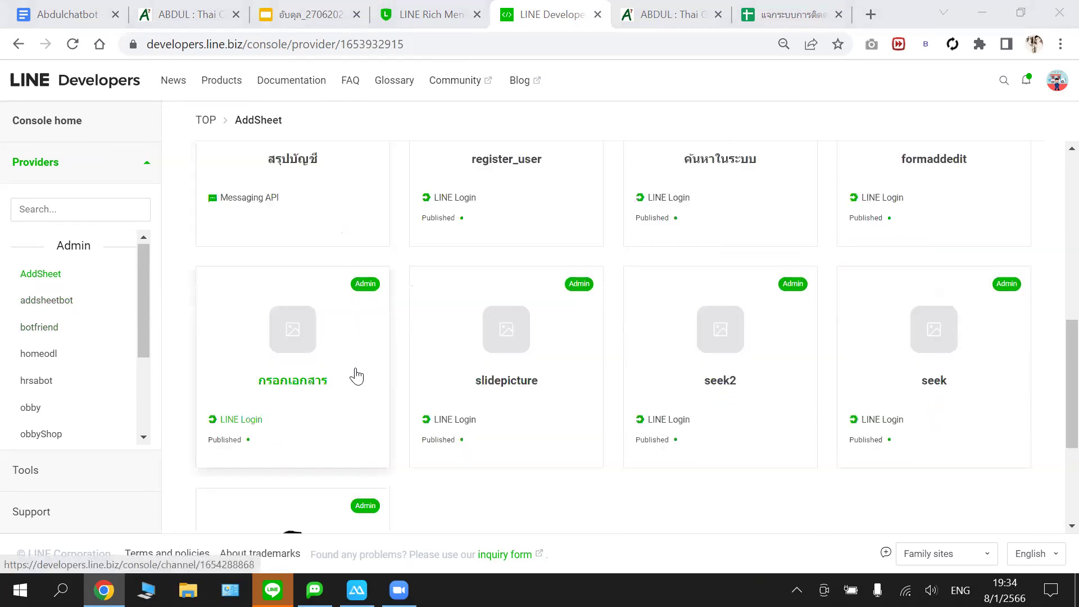
scroll(28, 312, "up", 3)
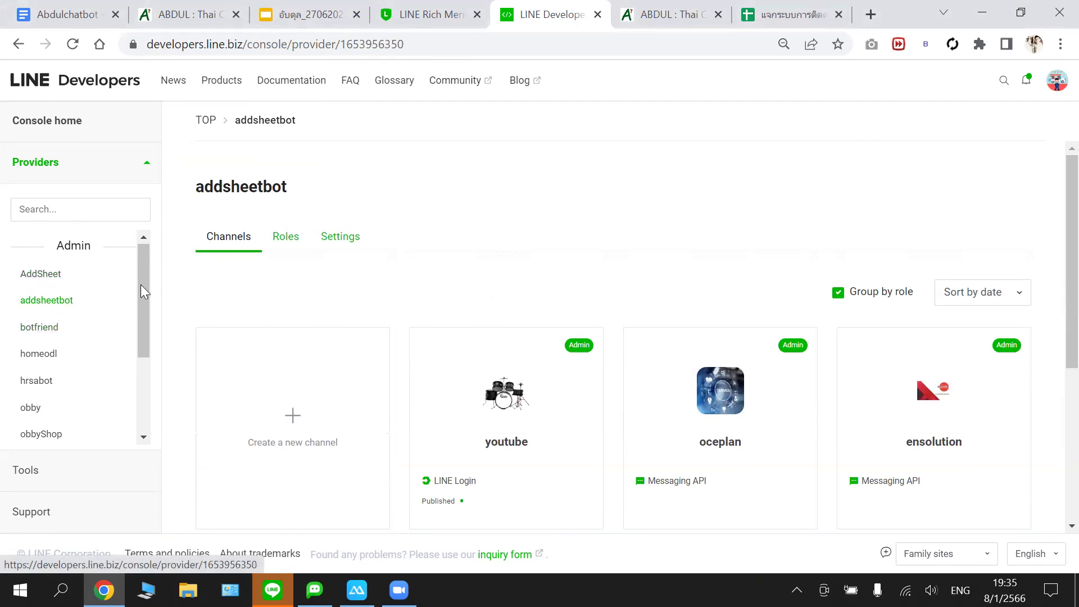
scroll(141, 315, "down", 3)
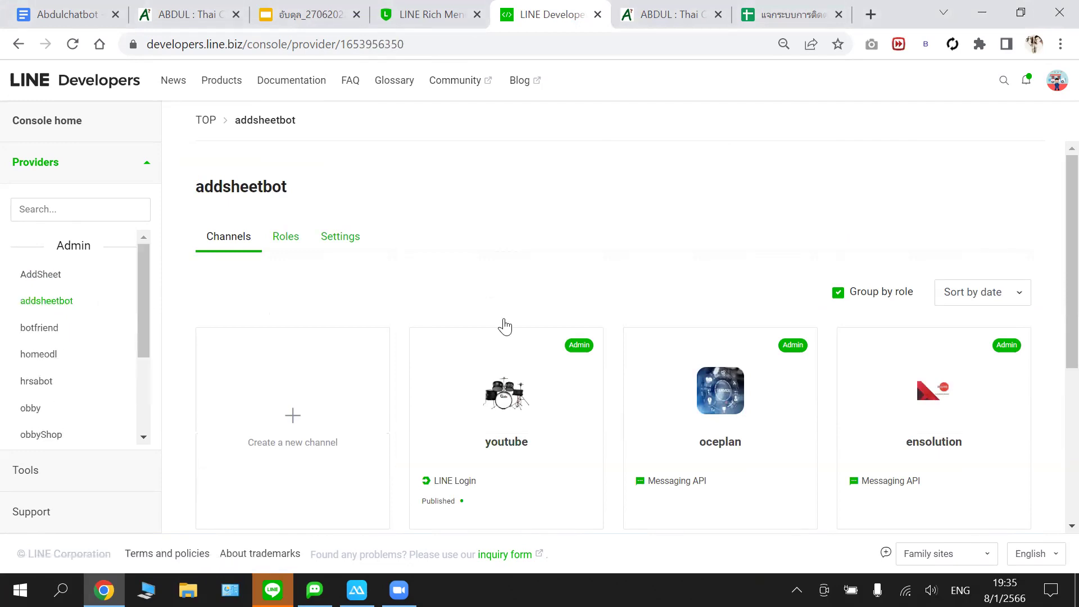
scroll(504, 326, "down", 5)
scroll(494, 317, "up", 4)
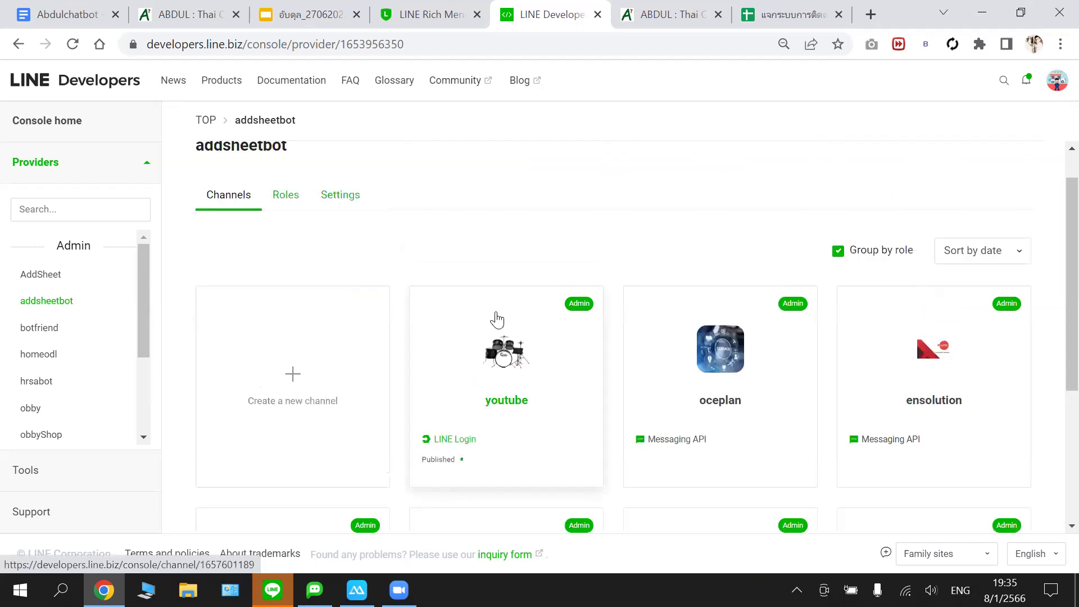
scroll(39, 298, "up", 1)
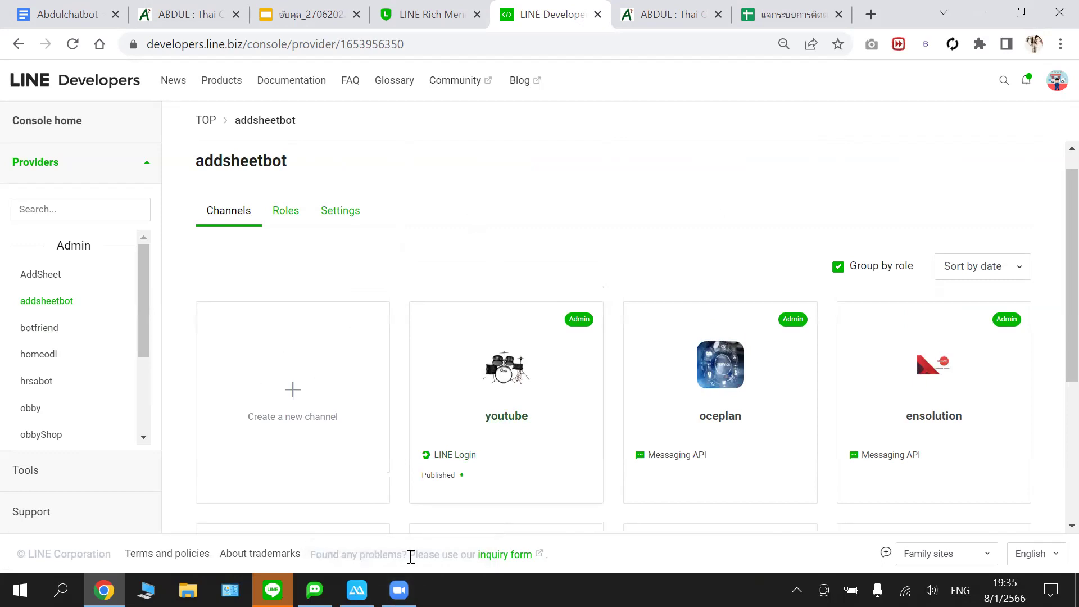
mouse_move(357, 590)
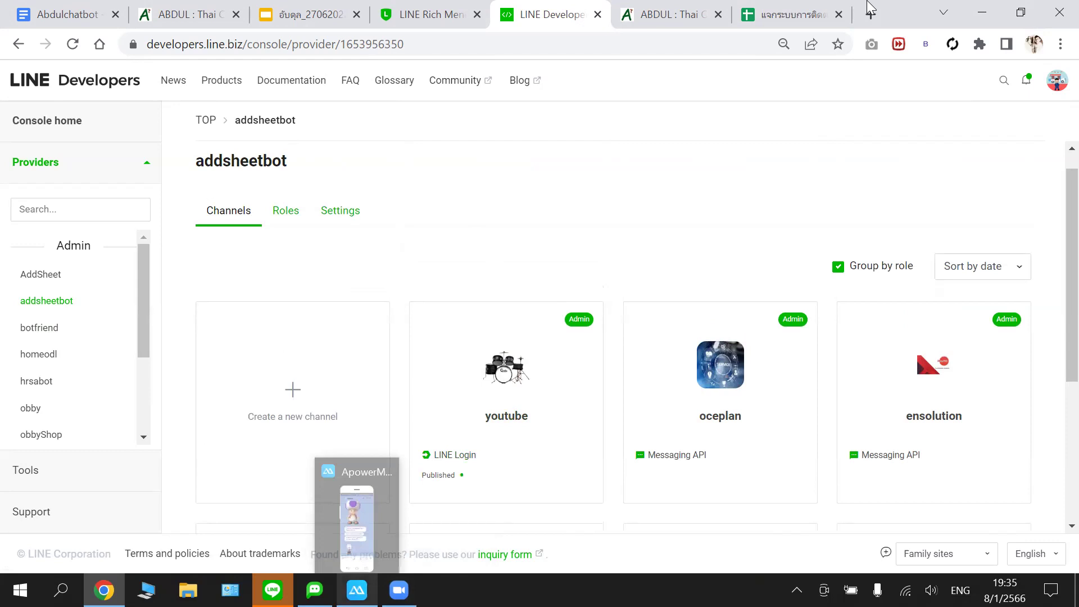
mouse_move(398, 590)
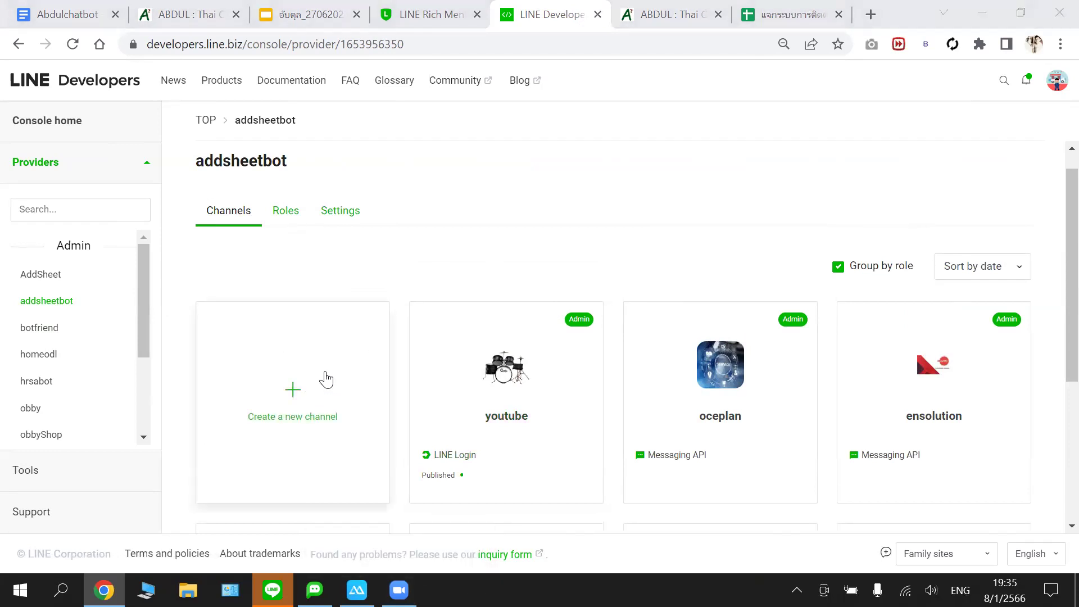
- Start a new Messaging API channel under the addsheetbot provider
left_click(325, 380)
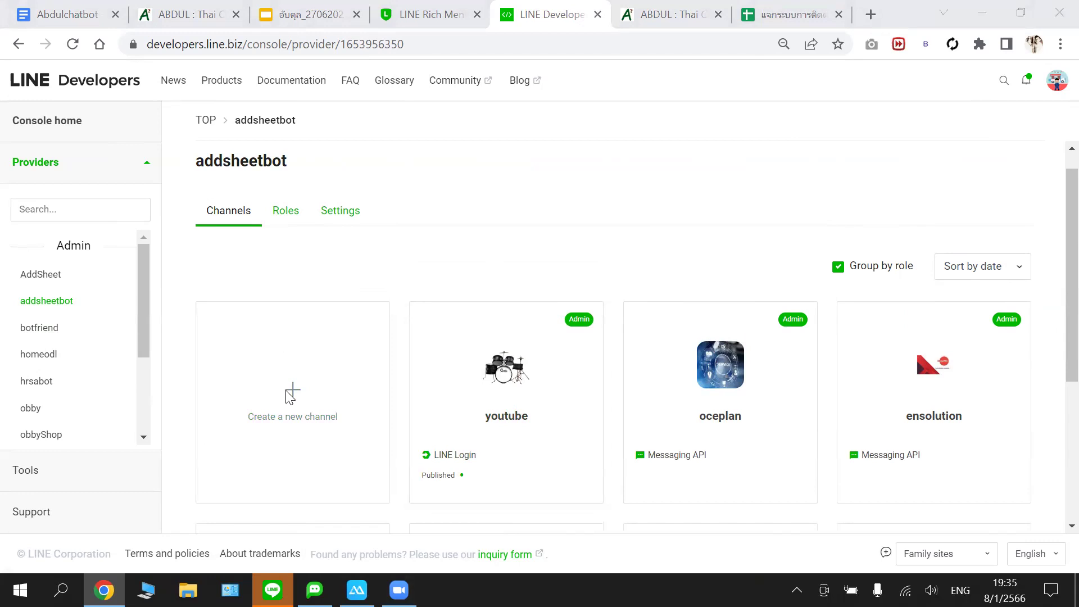
left_click(290, 396)
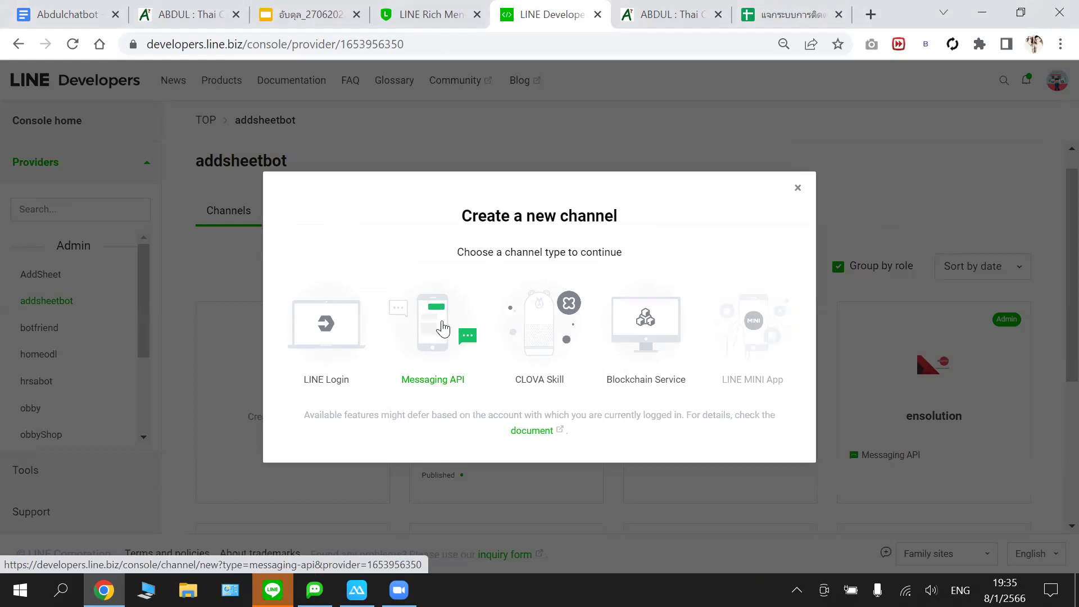
left_click(444, 329)
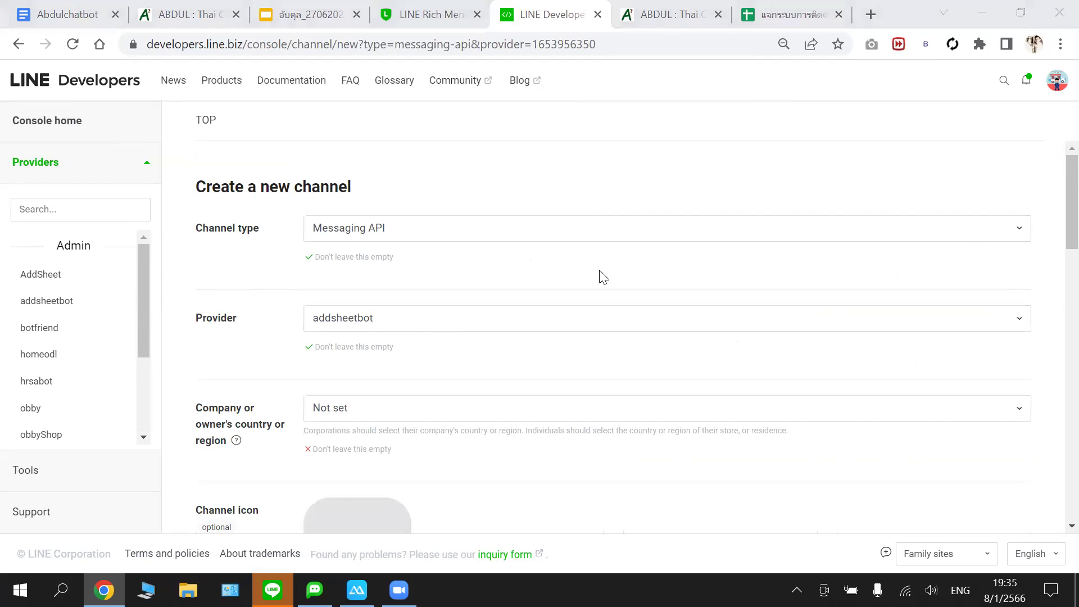
- Keep Messaging API as the new channel's type
left_click(447, 227)
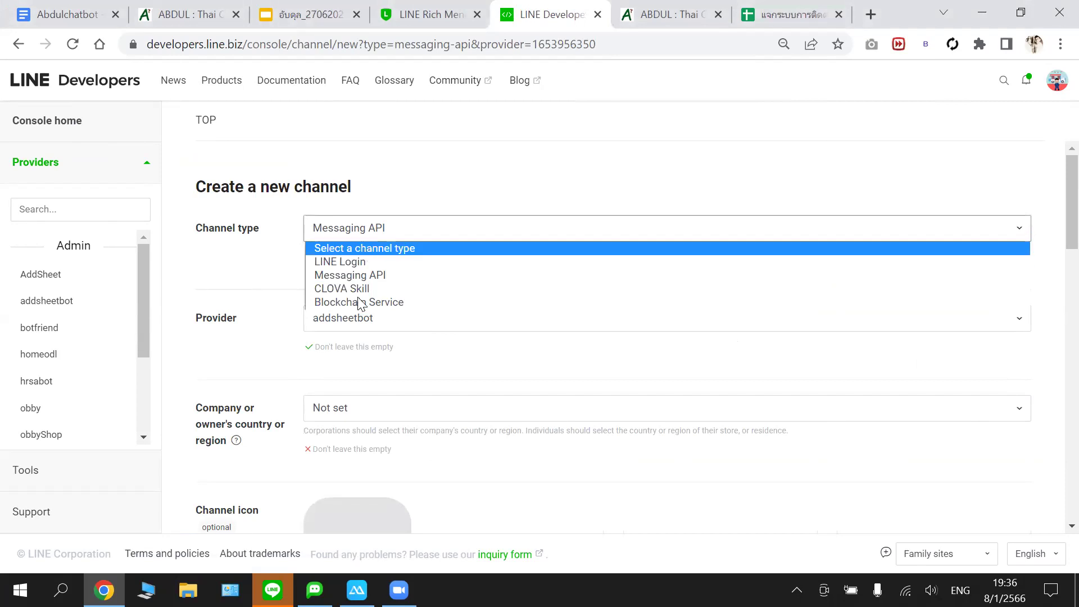
left_click(370, 227)
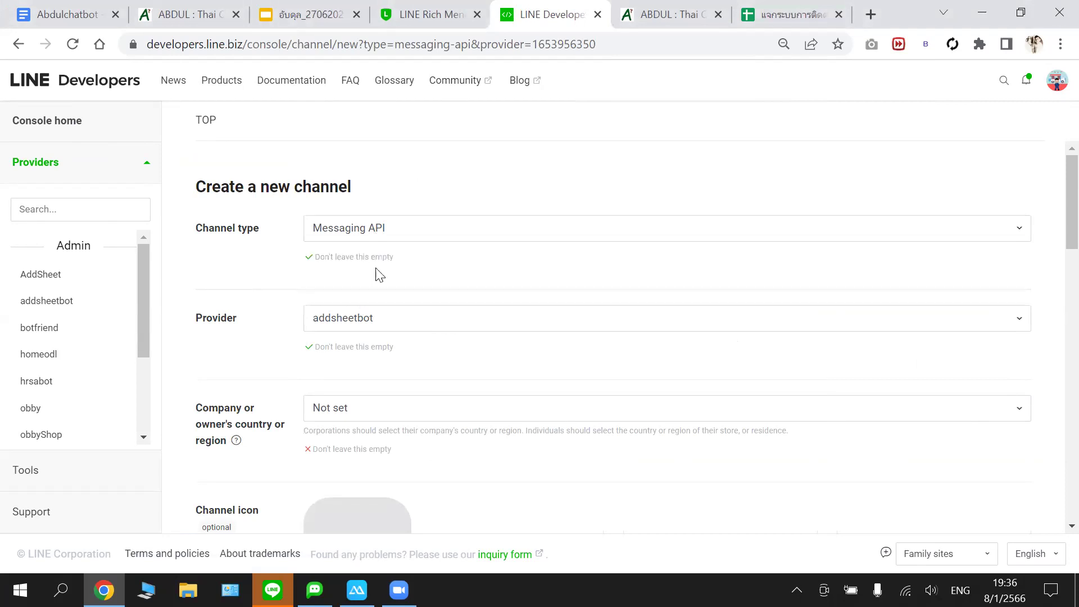
scroll(338, 240, "down", 1)
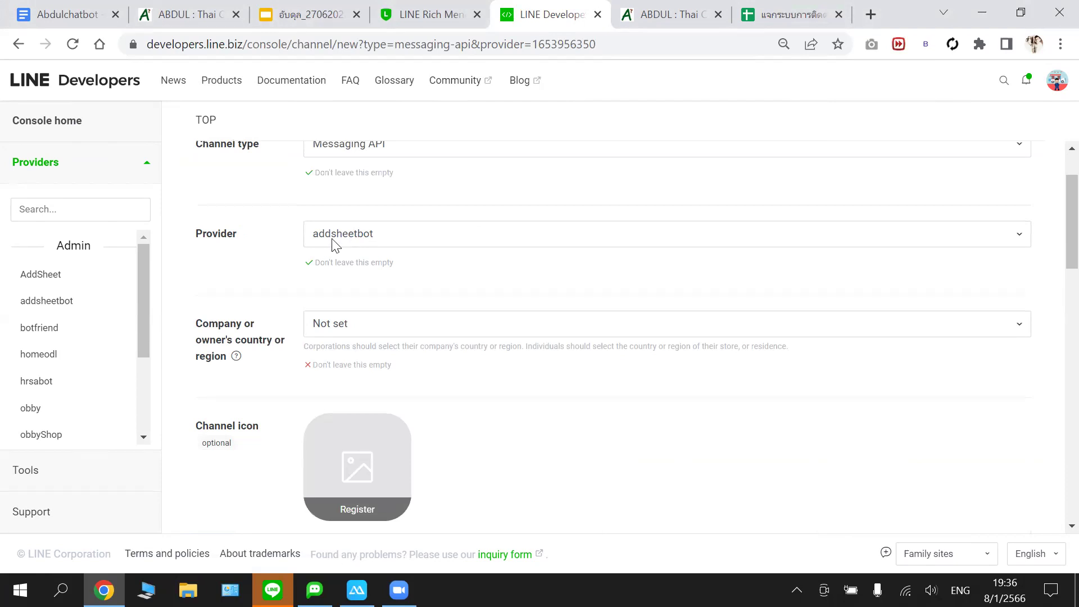
left_click(63, 309)
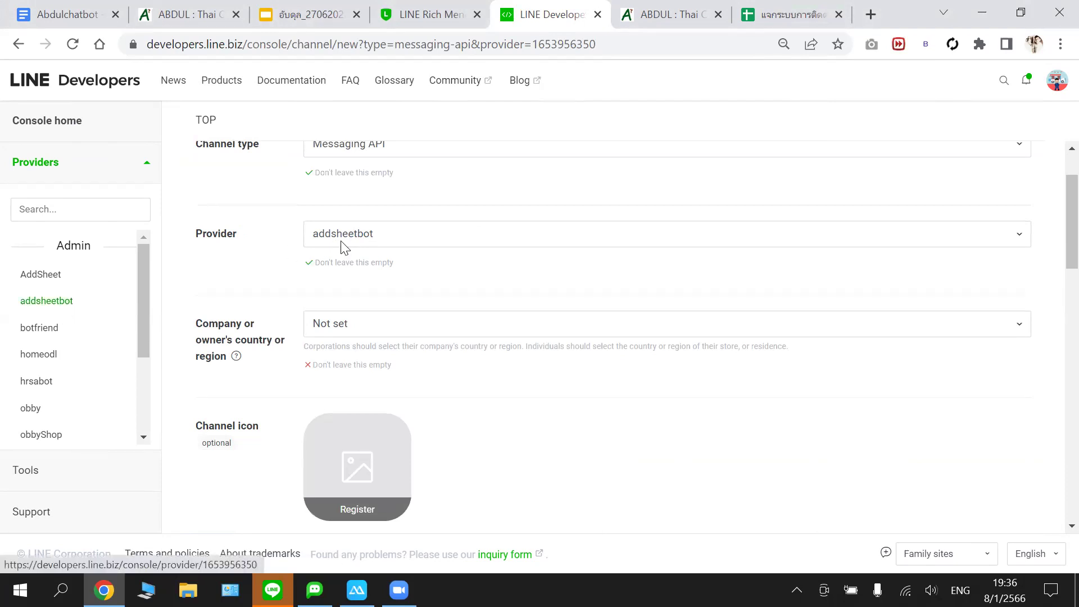
scroll(360, 239, "up", 1)
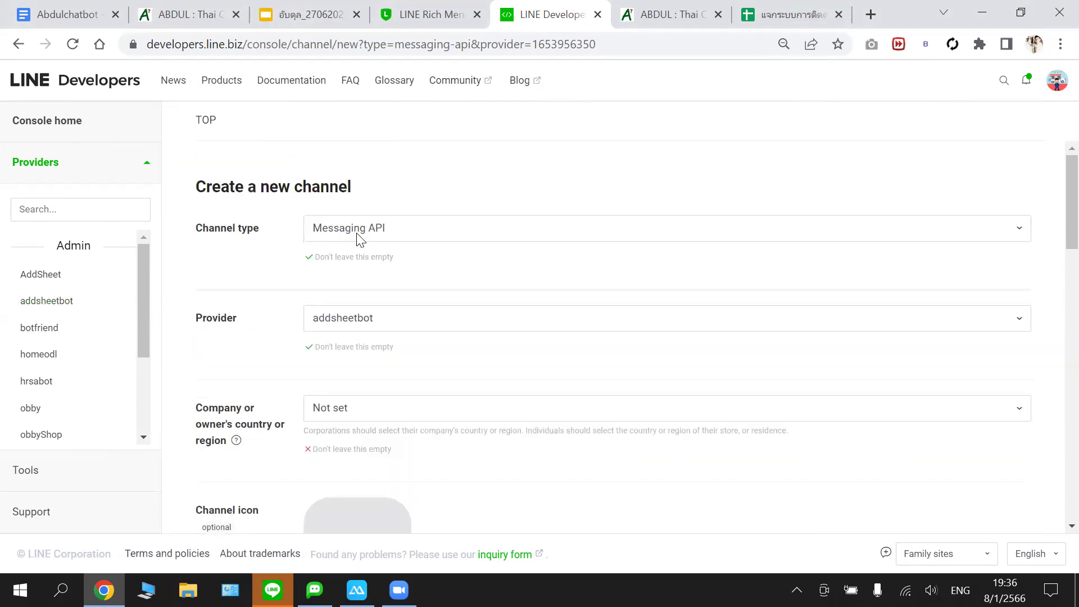
scroll(365, 309, "down", 1)
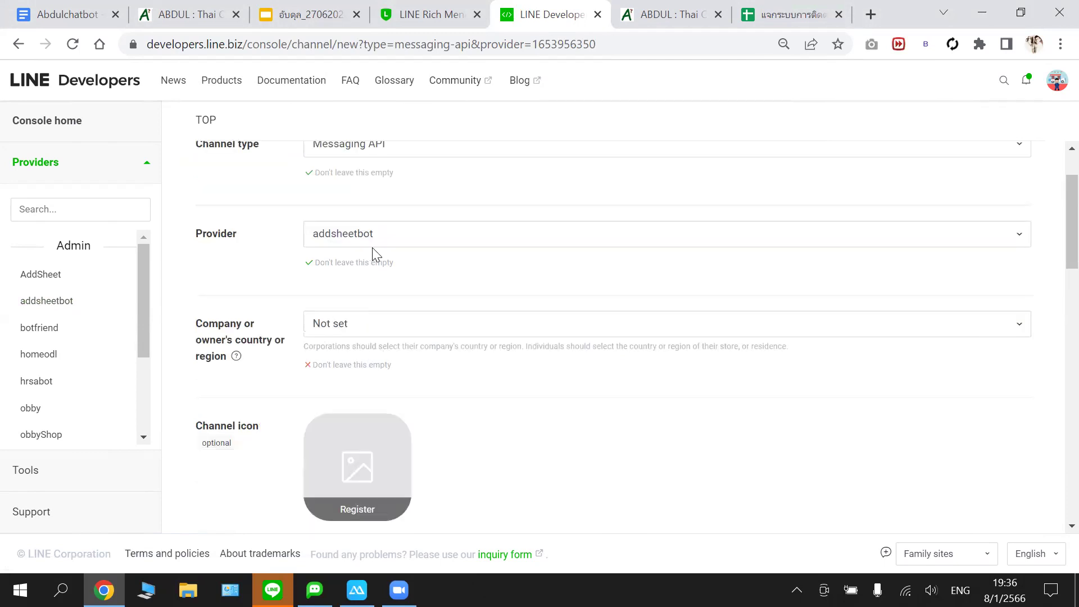
- Set the company or owner's country or region to Thailand
left_click(365, 324)
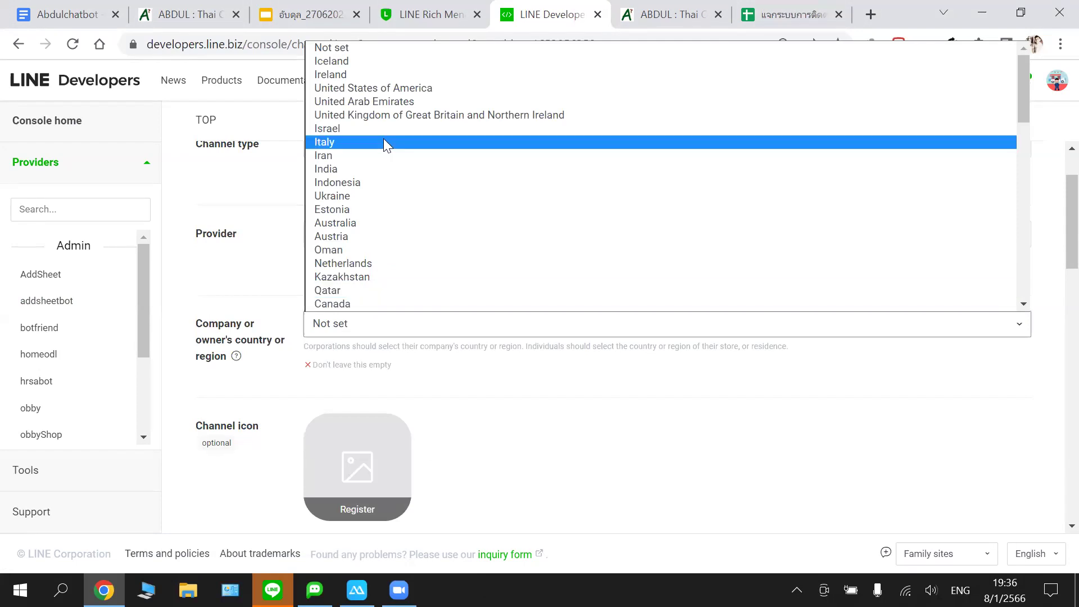
key("Down")
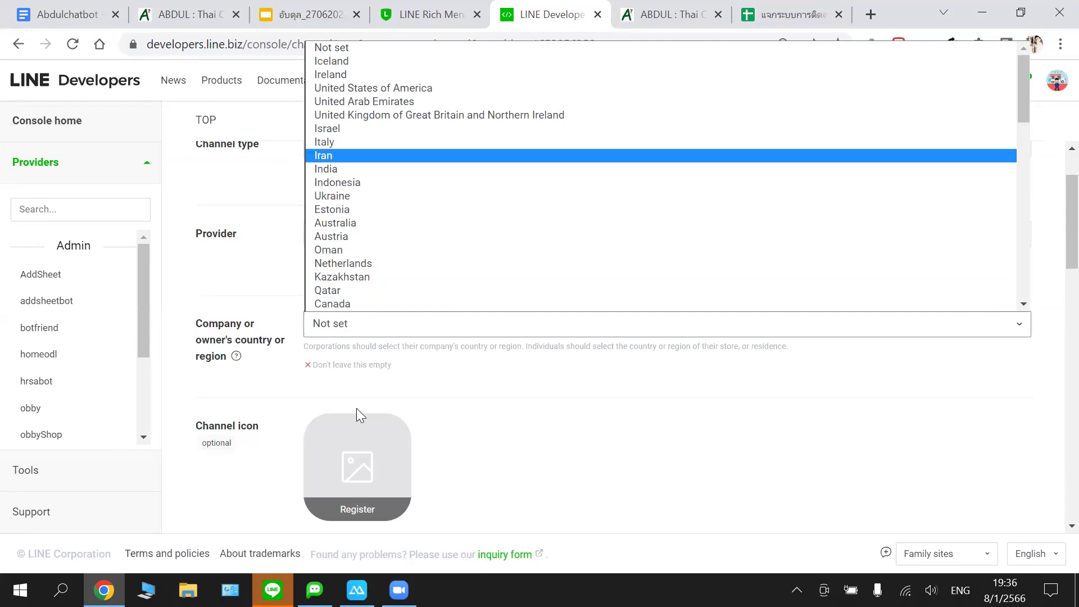
scroll(356, 408, "up", 1)
key("alt+Down")
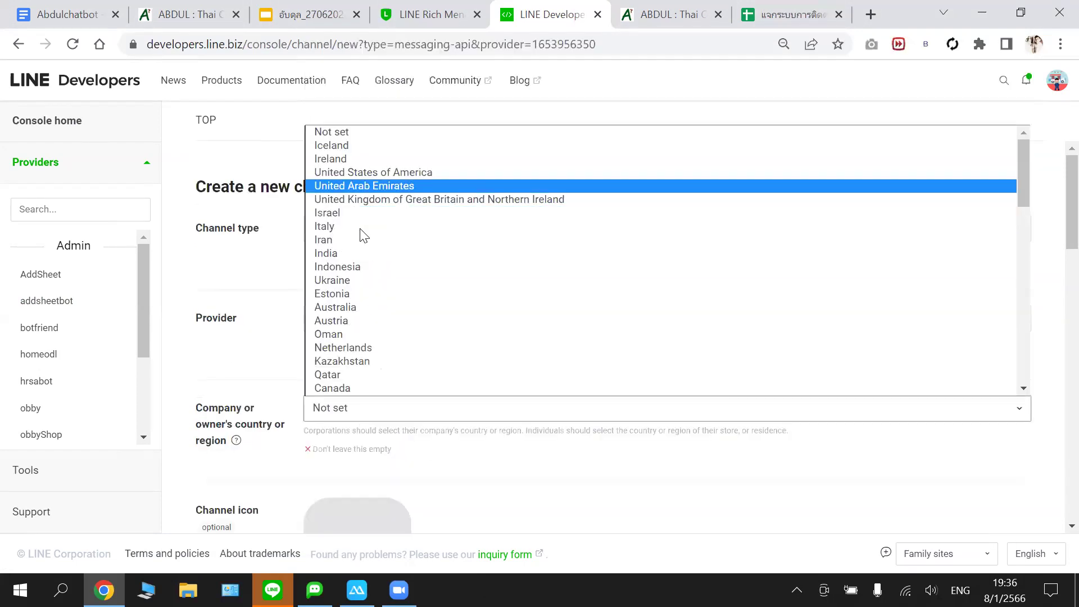
scroll(366, 278, "down", 3)
scroll(366, 277, "down", 3)
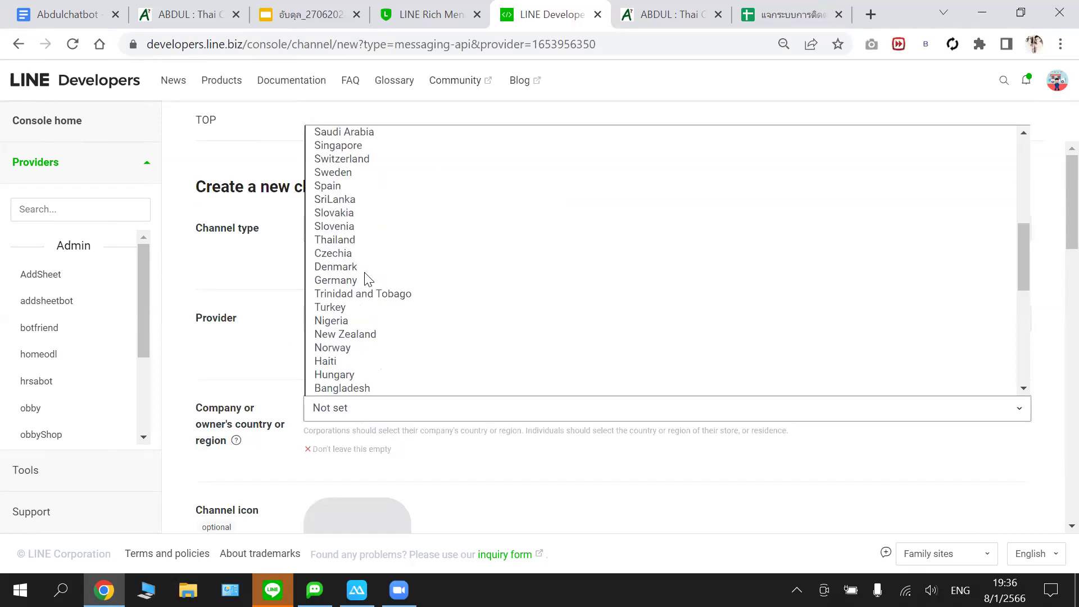
scroll(363, 372, "down", 3)
scroll(363, 372, "down", 3)
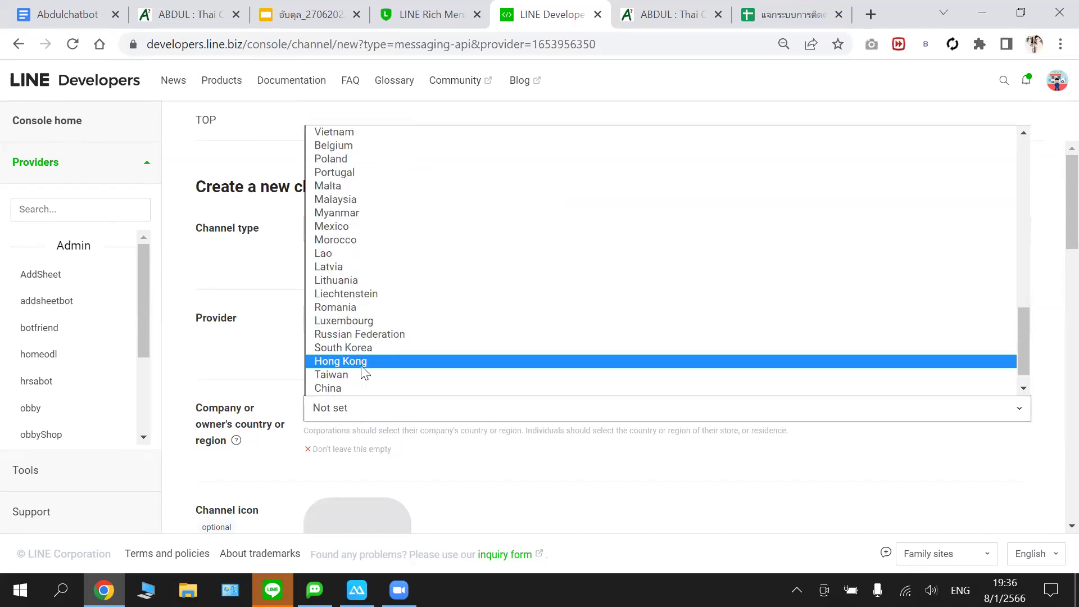
scroll(361, 386, "down", 1)
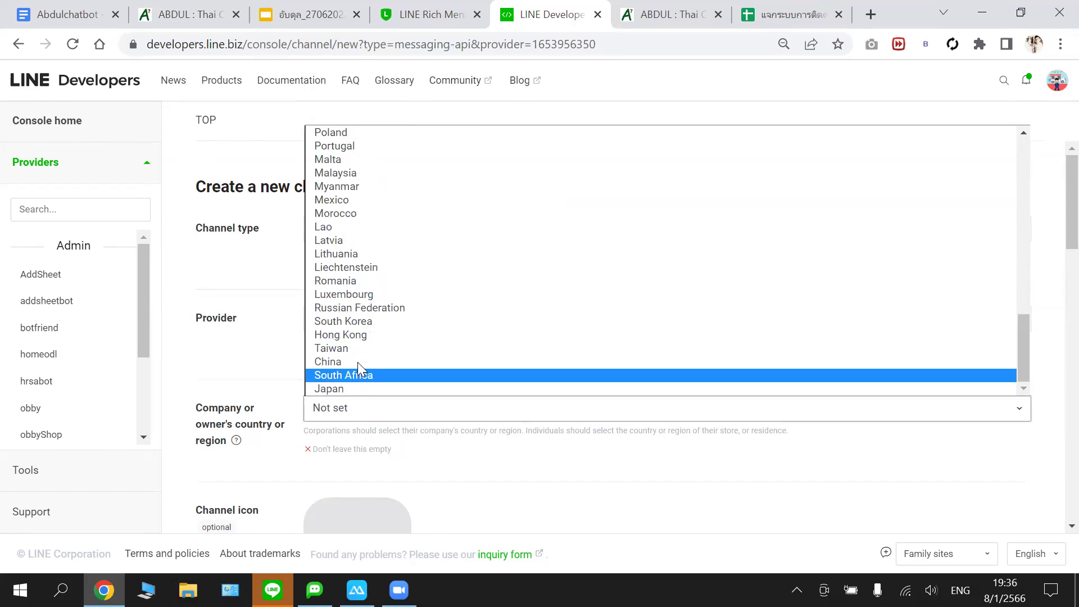
scroll(363, 331, "up", 3)
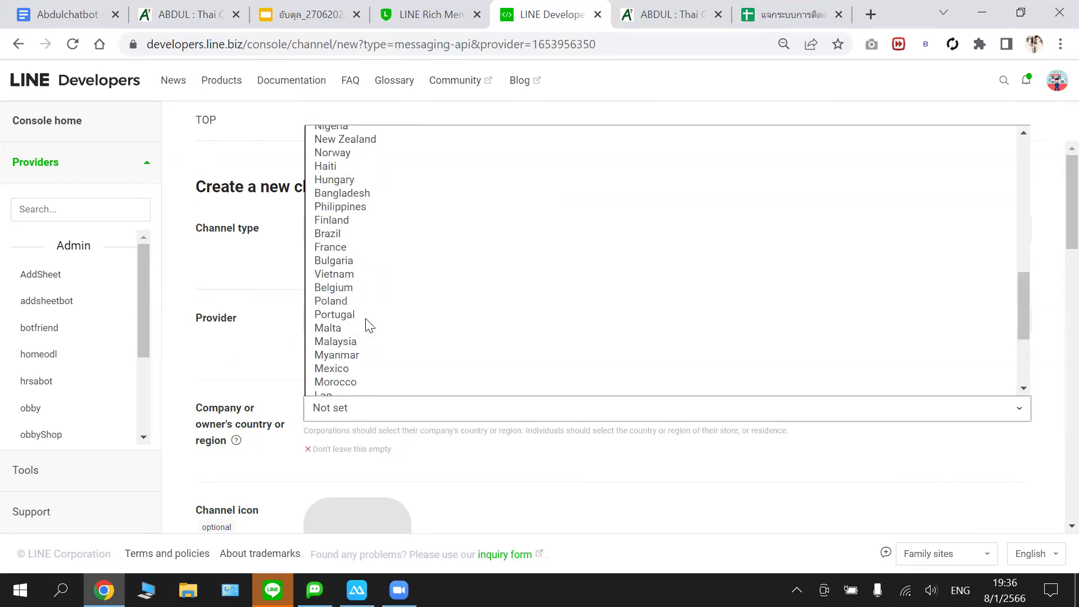
scroll(367, 249, "up", 3)
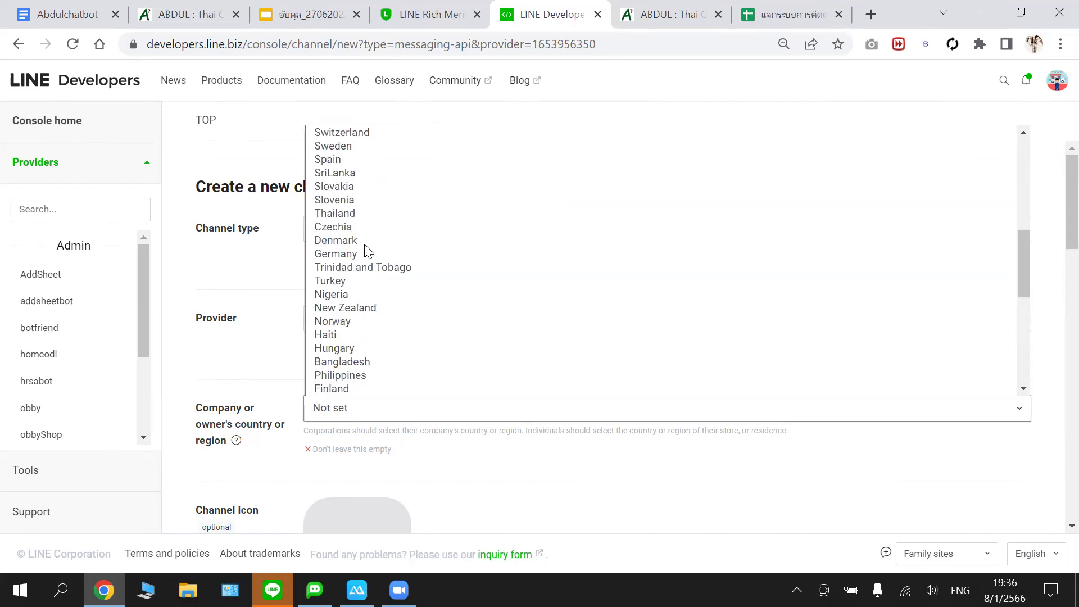
left_click(371, 213)
scroll(419, 280, "down", 1)
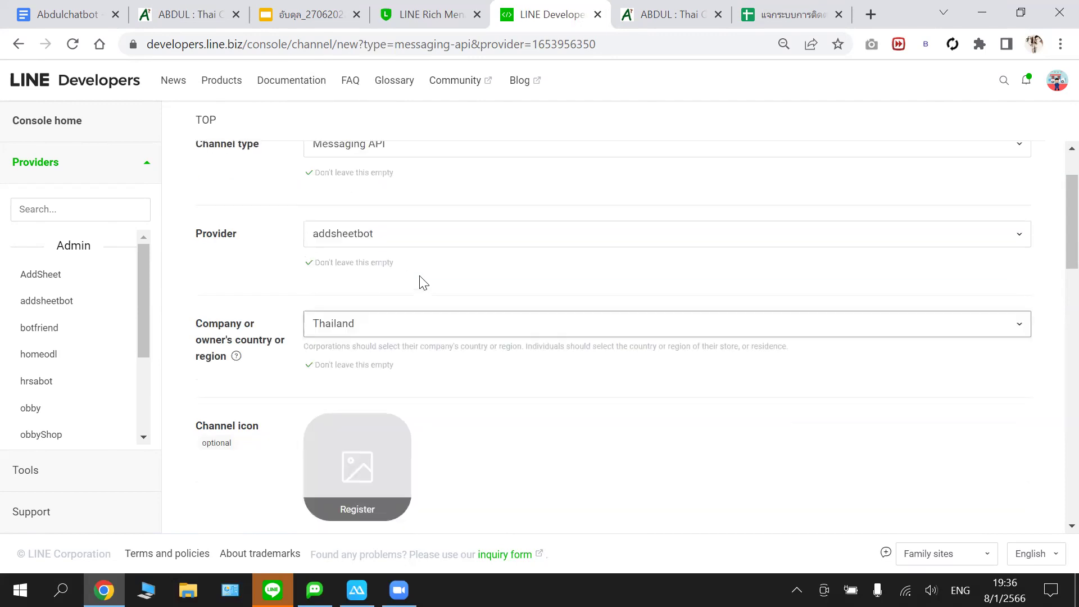
scroll(405, 270, "down", 1)
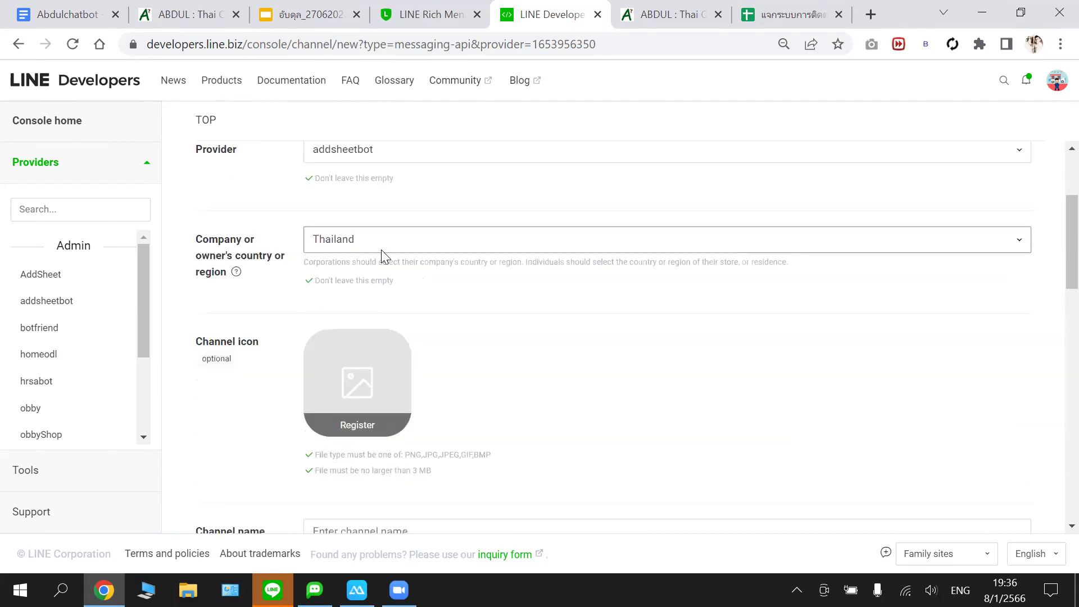
- Upload the green-helmet character gif as the channel icon
left_click(370, 428)
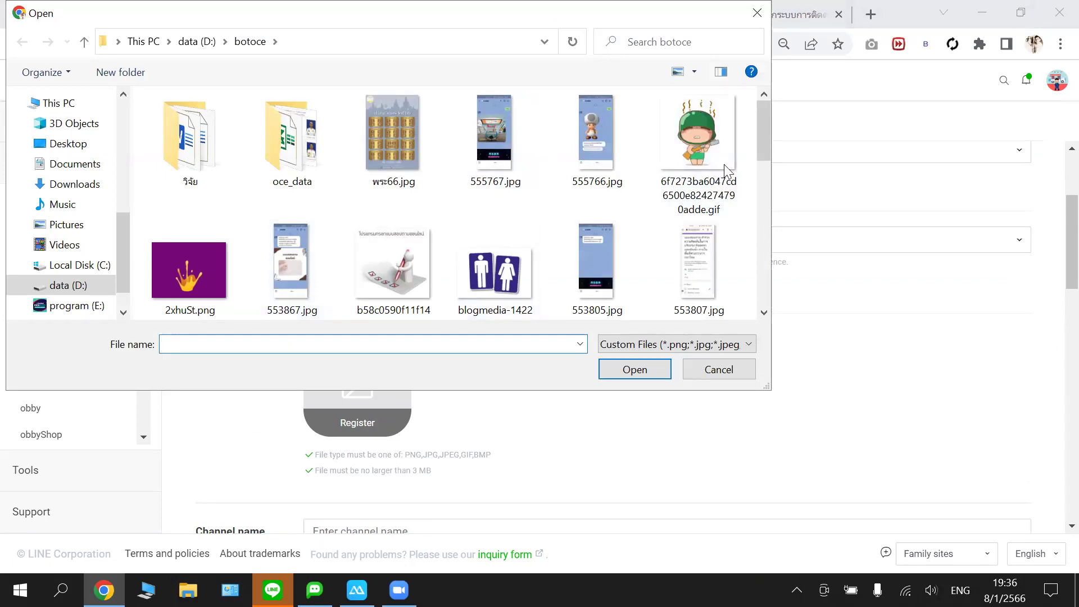
scroll(762, 151, "down", 1)
scroll(760, 152, "up", 1)
scroll(758, 166, "down", 2)
scroll(757, 149, "up", 2)
left_click(710, 147)
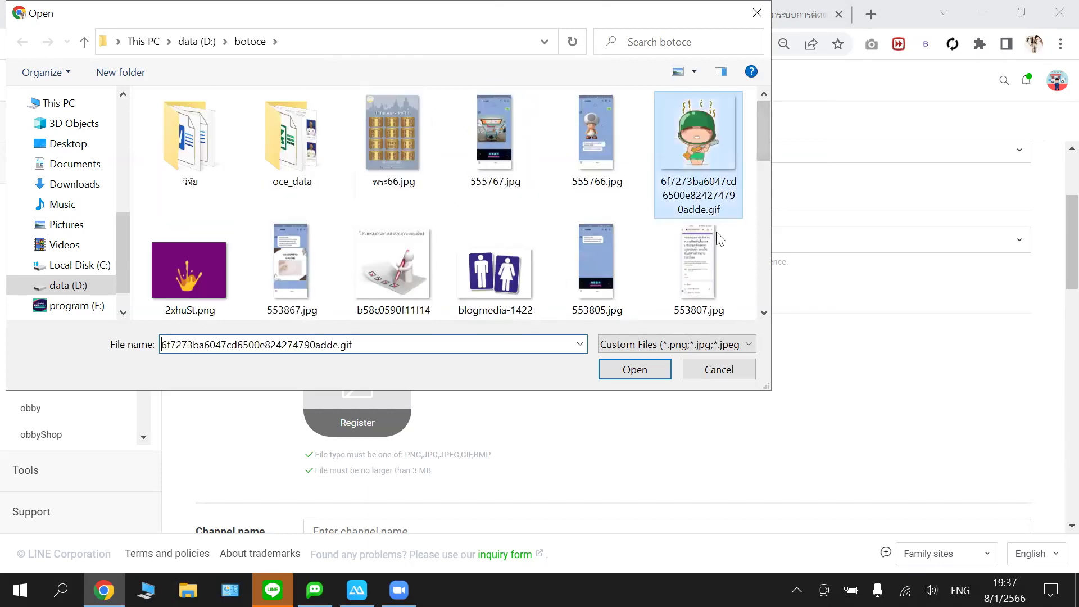
left_click(634, 369)
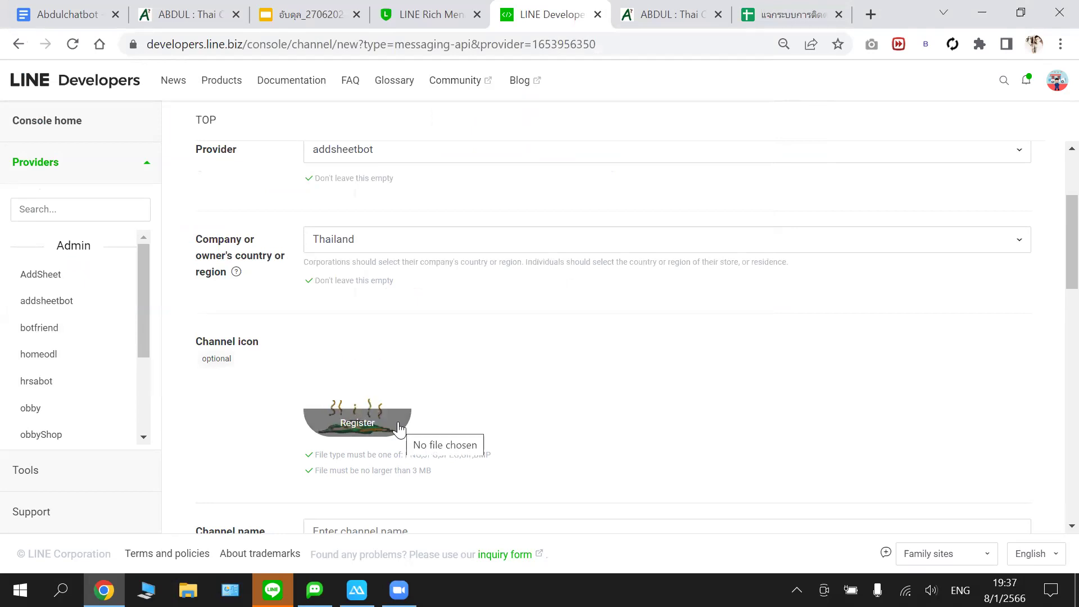
- Replace the channel icon with the blue restroom-sign image blogmedia-14225.jpg
left_click(397, 422)
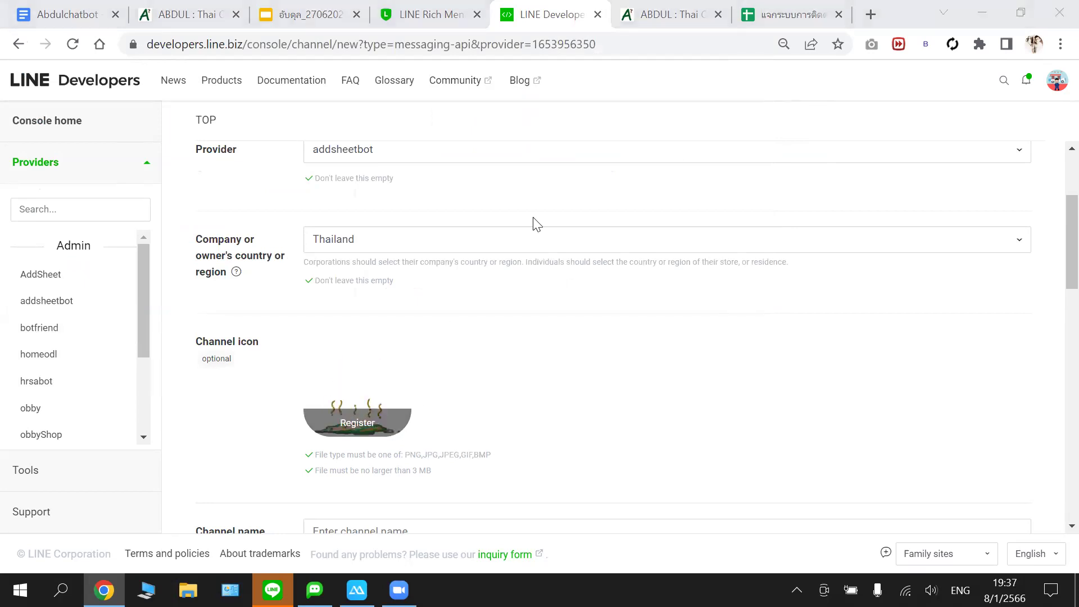
scroll(453, 233, "down", 1)
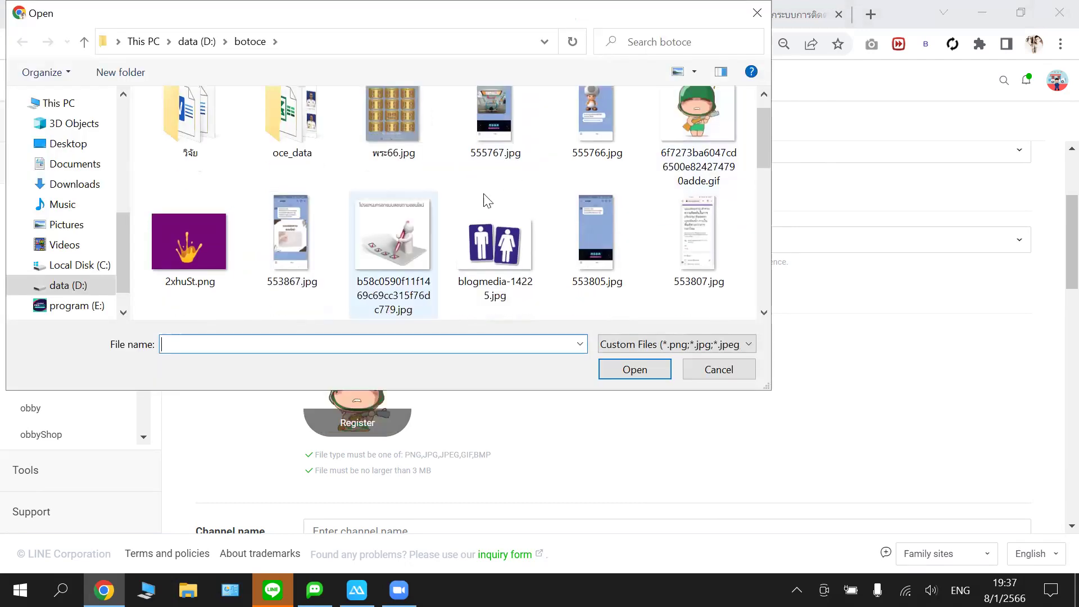
scroll(490, 195, "down", 2)
scroll(492, 195, "down", 2)
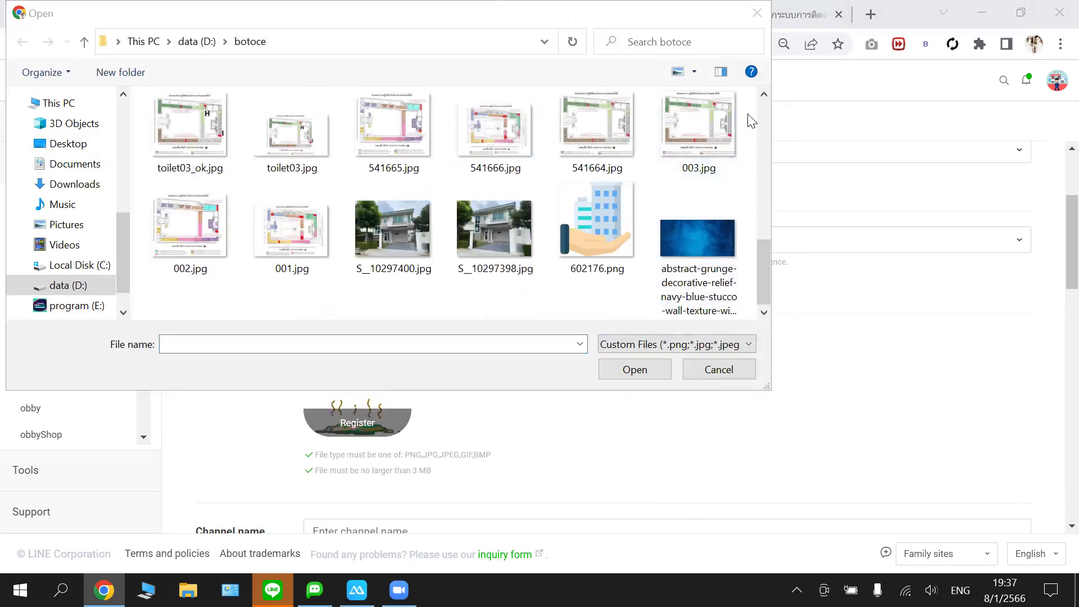
left_click(762, 153)
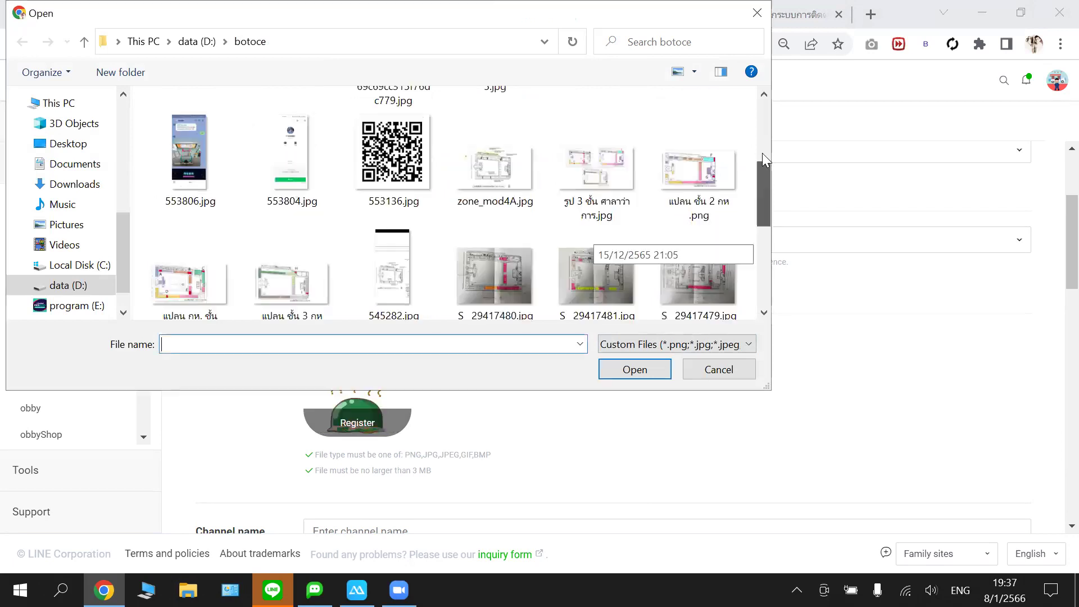
left_click(754, 103)
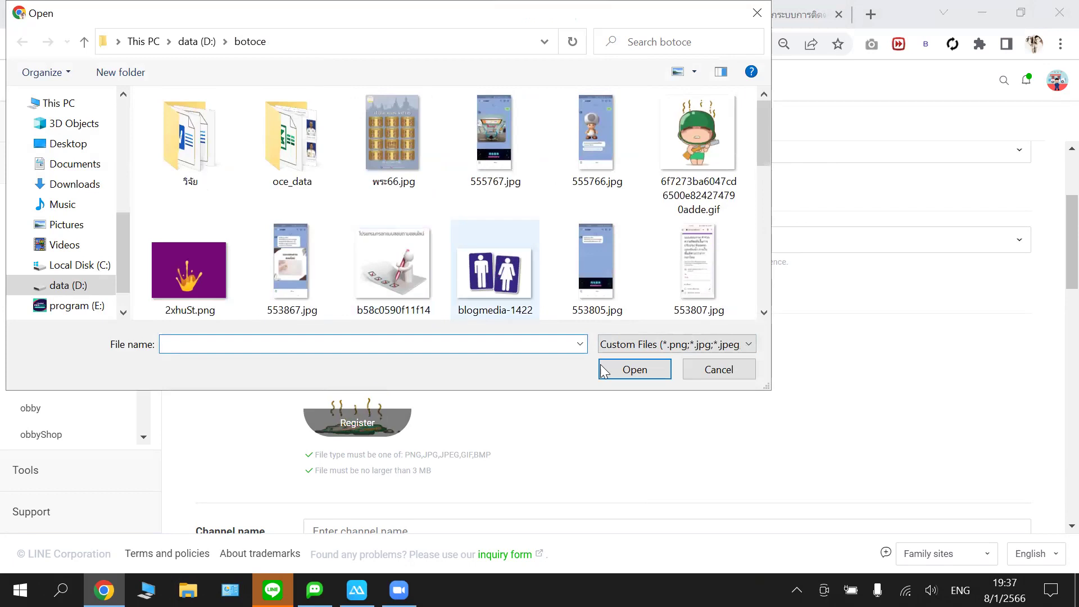
left_click(616, 381)
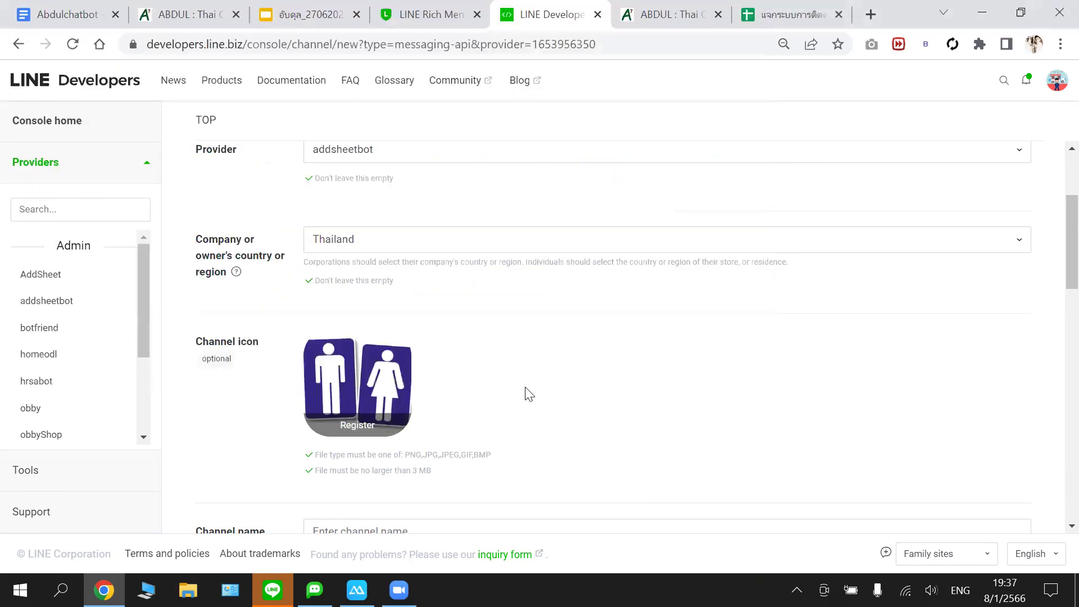
scroll(510, 360, "down", 1)
scroll(507, 360, "down", 1)
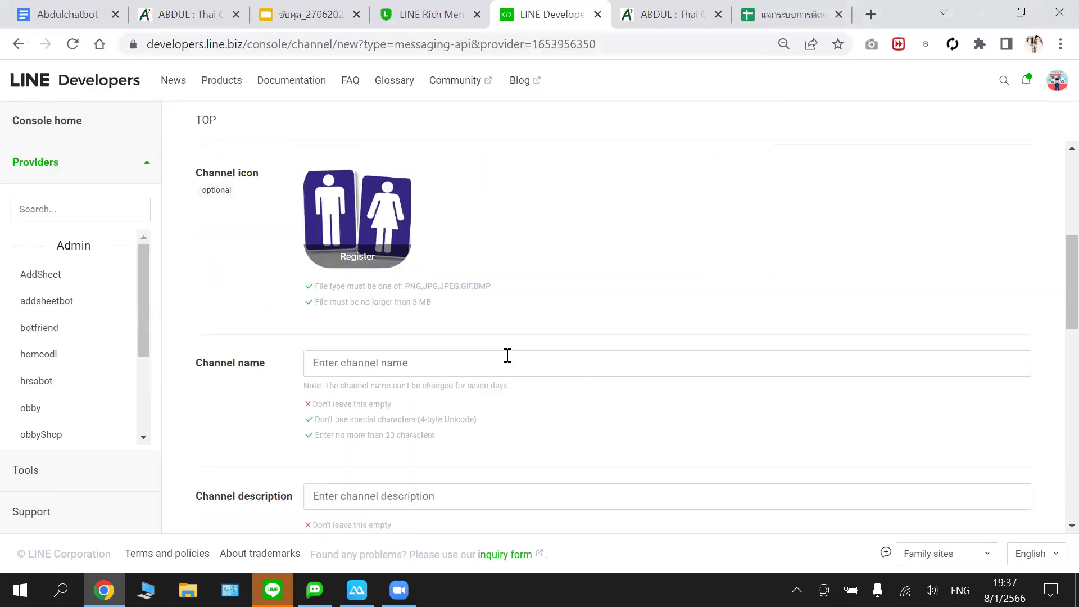
- Enter botobby as the channel name and education as the description
left_click(526, 353)
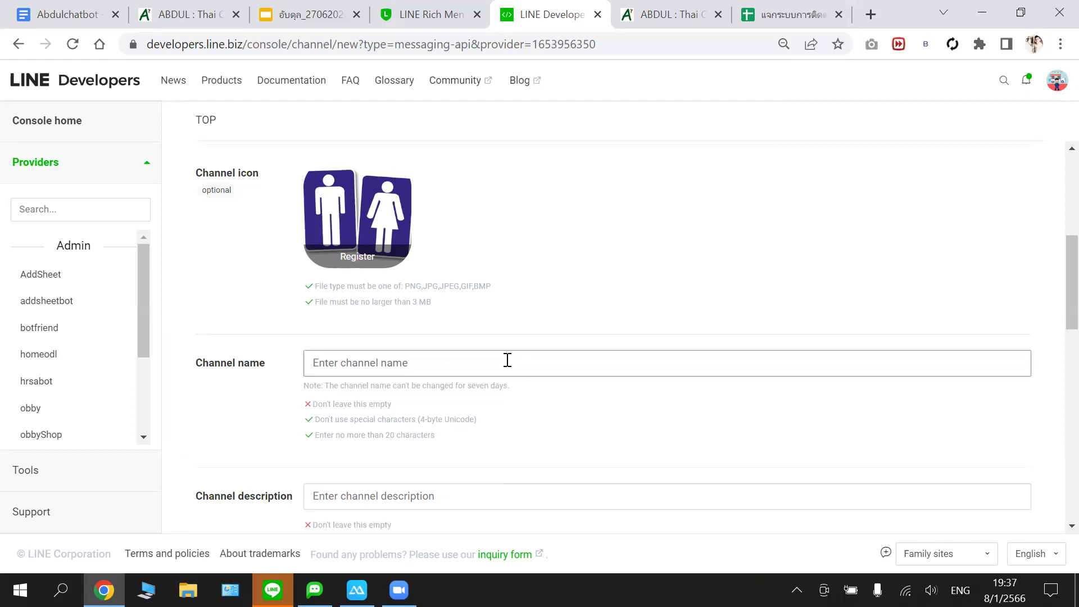
type("bot")
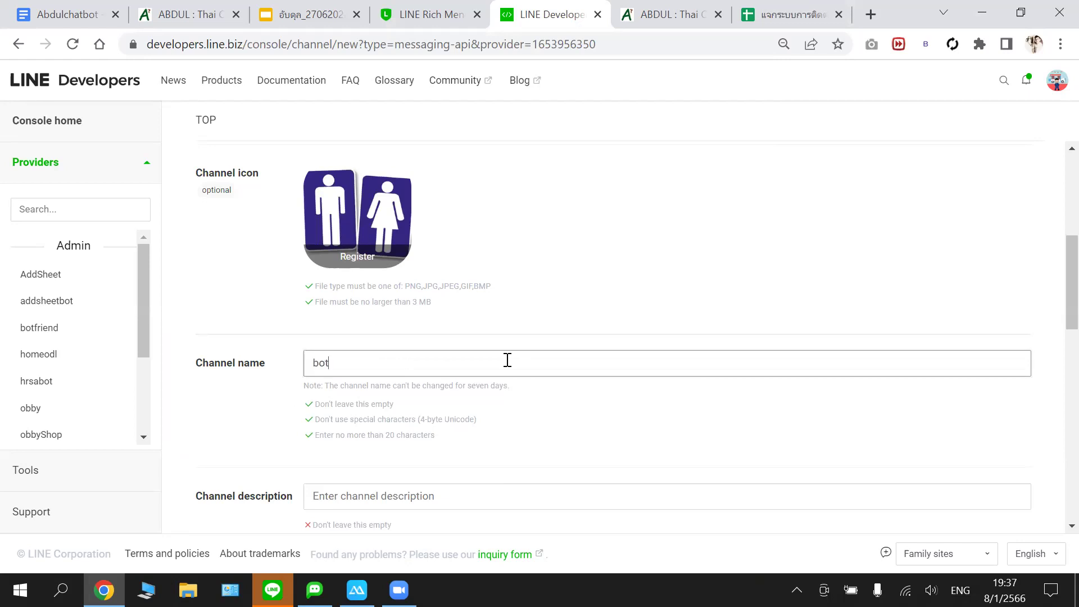
type("obby")
scroll(405, 300, "down", 1)
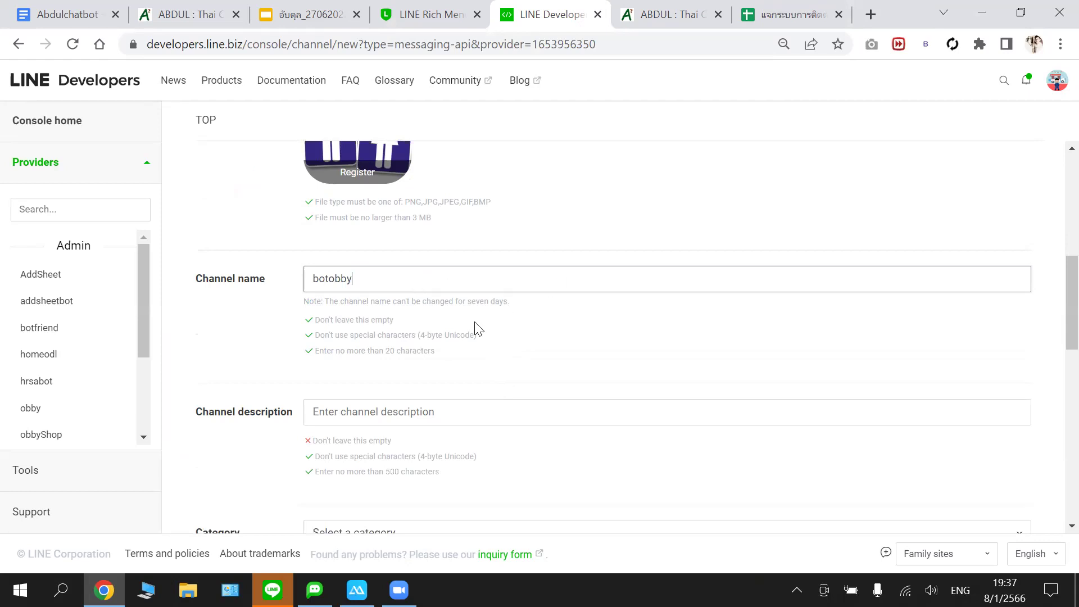
left_click(484, 349)
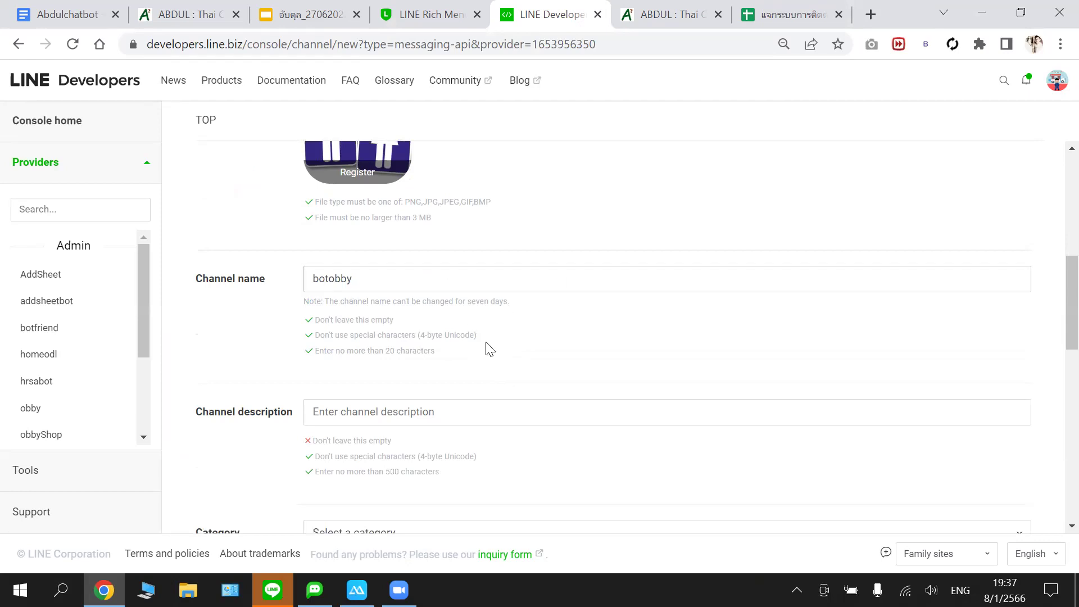
left_click(410, 412)
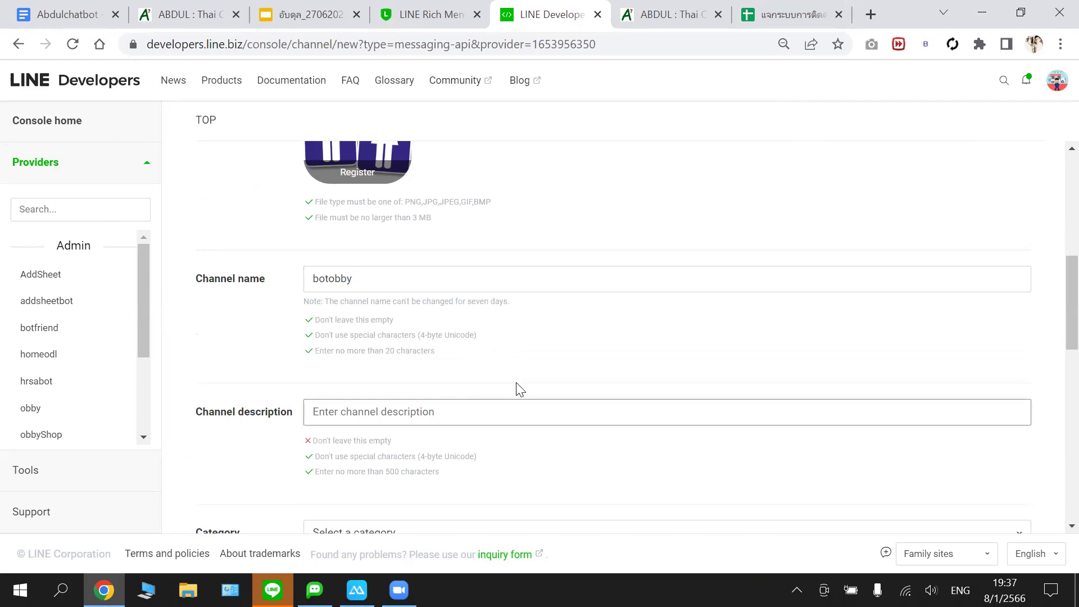
type("bo")
key("BackSpace")
key("BackSpace")
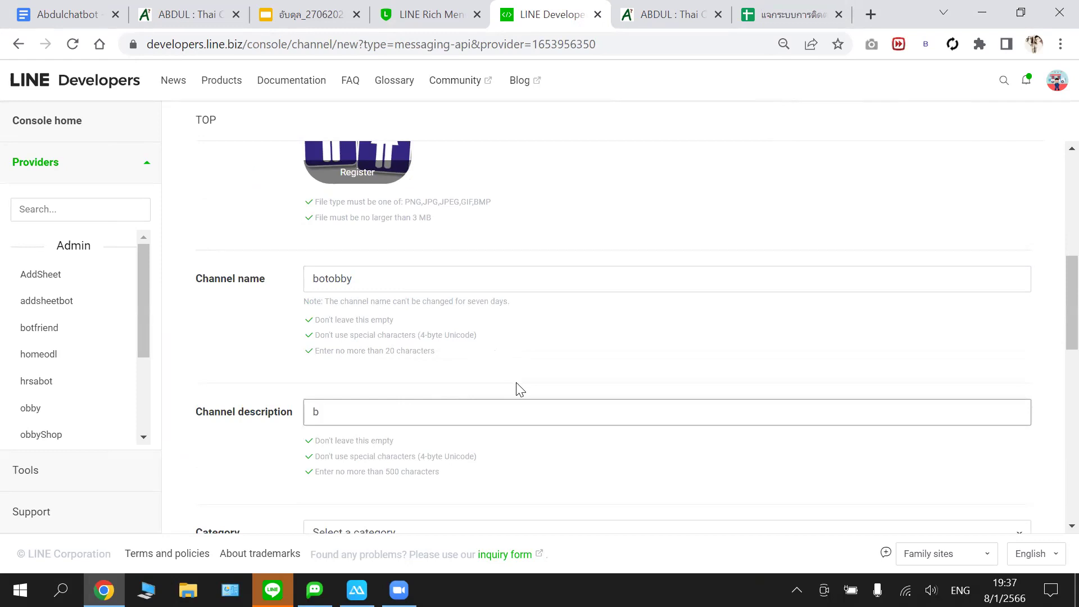
type("education")
scroll(506, 306, "down", 3)
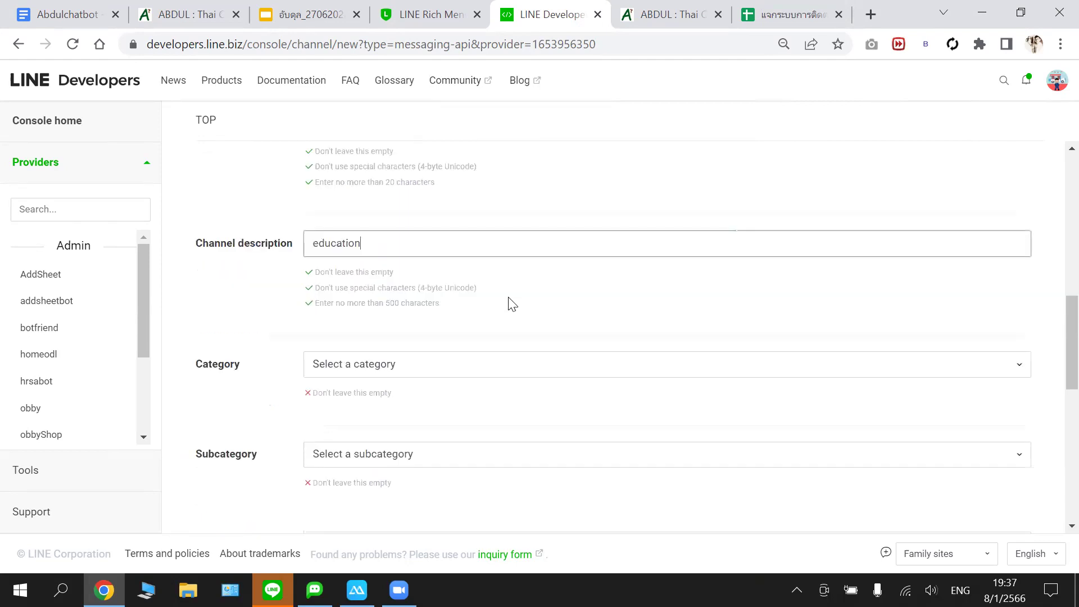
- Set the category to การศึกษา and the subcategory to การศึกษา(อื่นๆ)
left_click(423, 368)
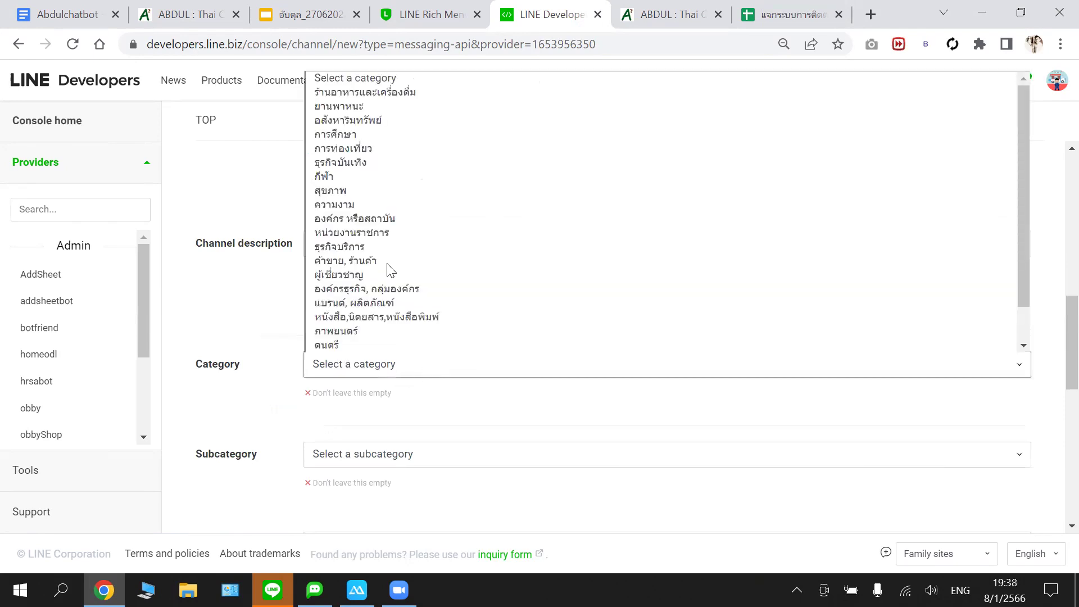
scroll(380, 273, "down", 1)
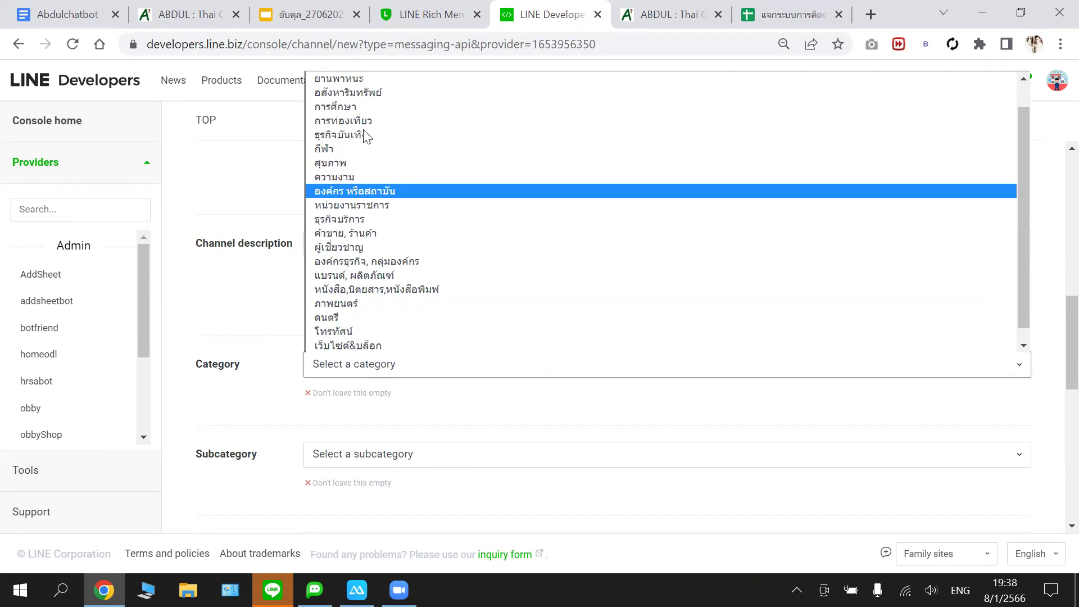
left_click(362, 136)
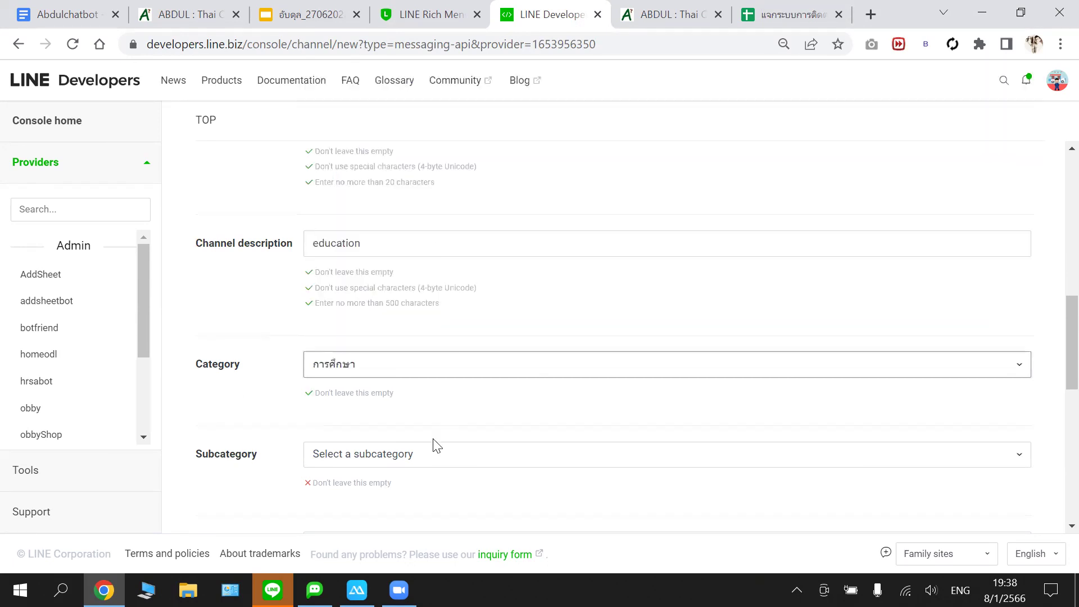
left_click(429, 461)
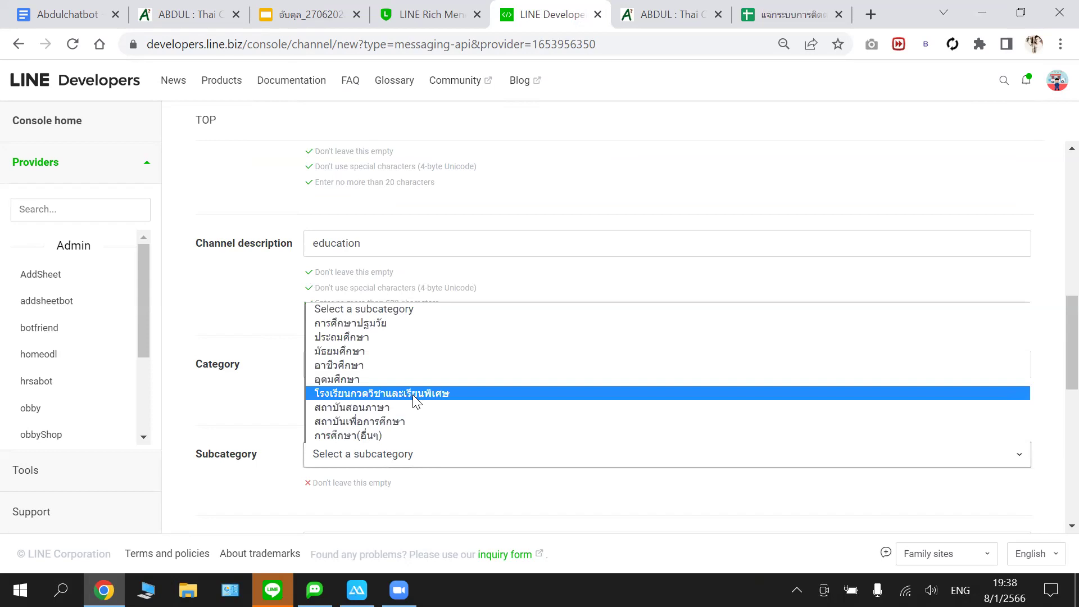
left_click(386, 435)
scroll(447, 392, "down", 1)
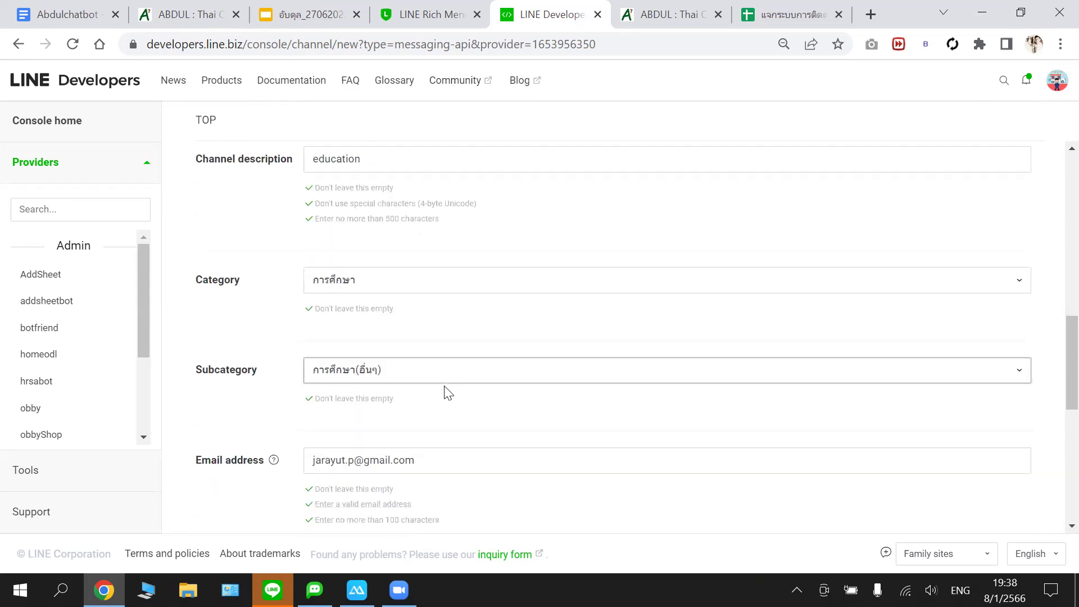
scroll(448, 388, "down", 1)
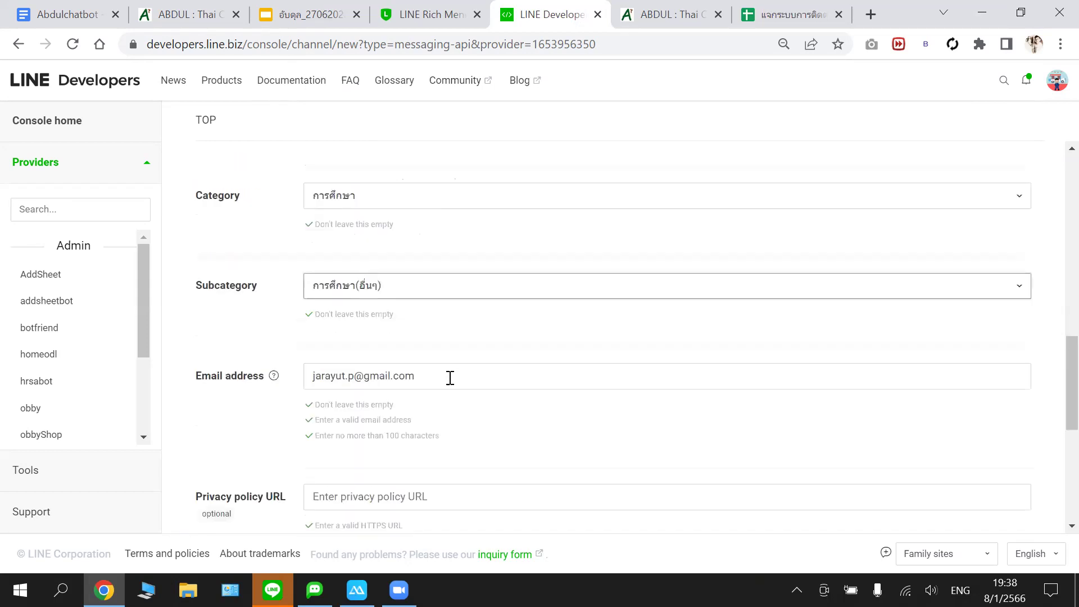
scroll(447, 378, "down", 1)
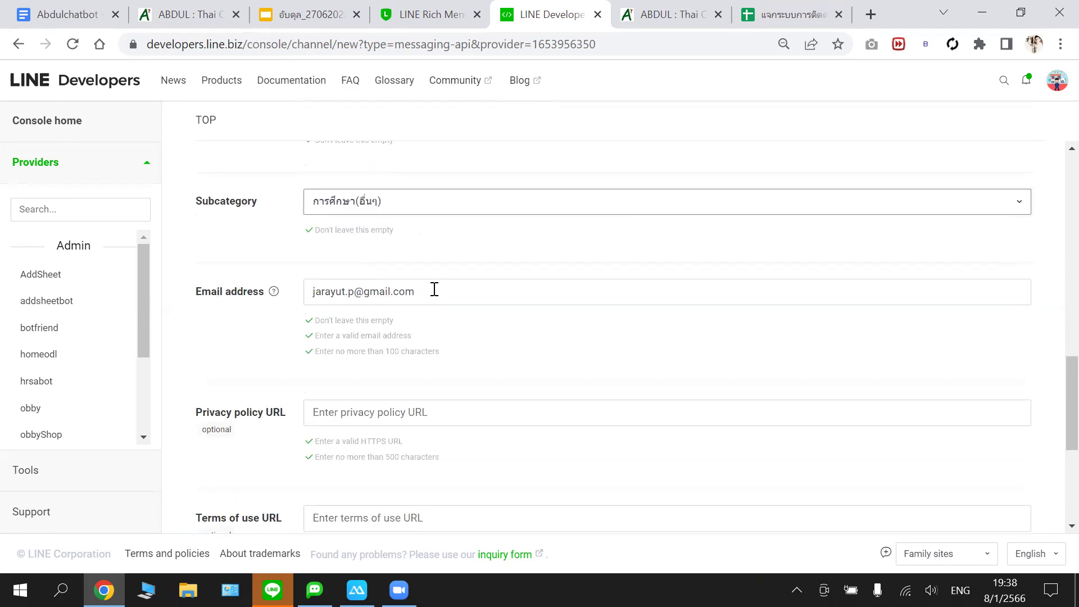
scroll(427, 270, "down", 1)
scroll(393, 261, "down", 1)
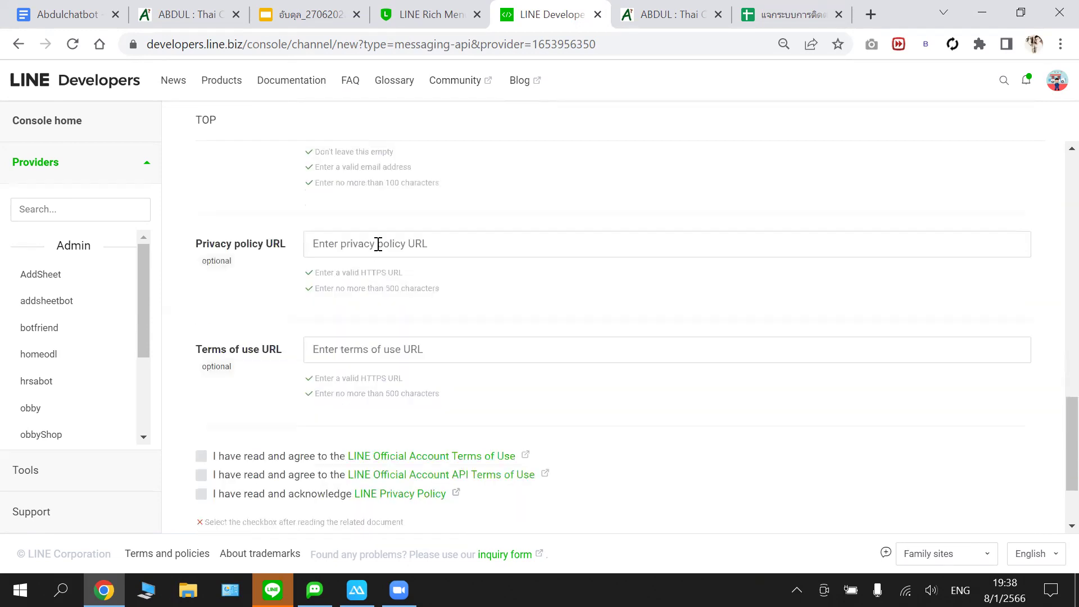
scroll(397, 233, "down", 1)
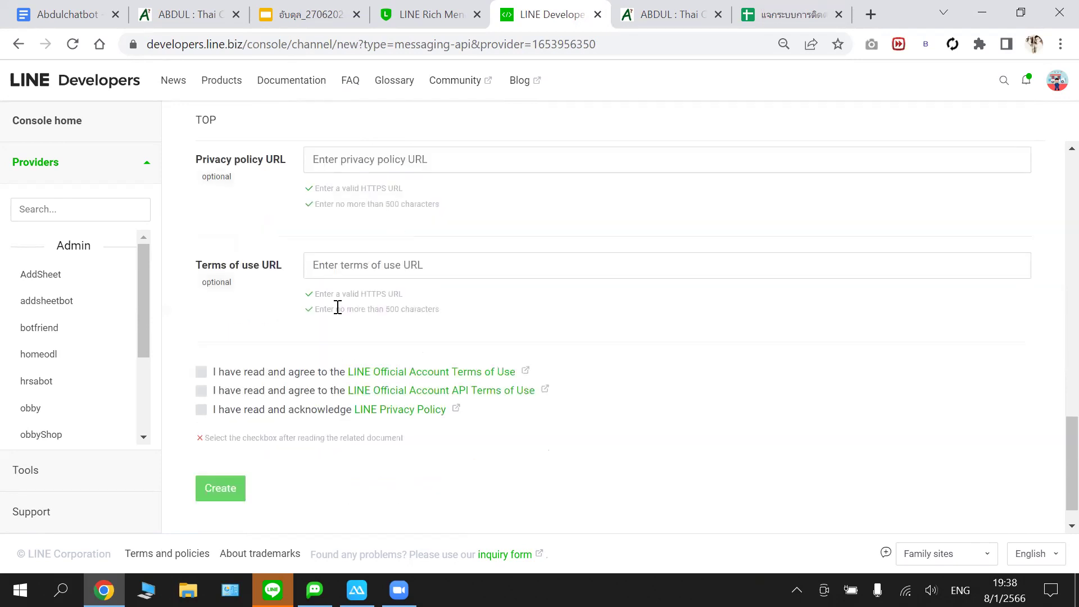
- Accept both Terms of Use and the Privacy Policy, then submit the channel form
left_click(201, 371)
left_click(201, 391)
left_click(201, 409)
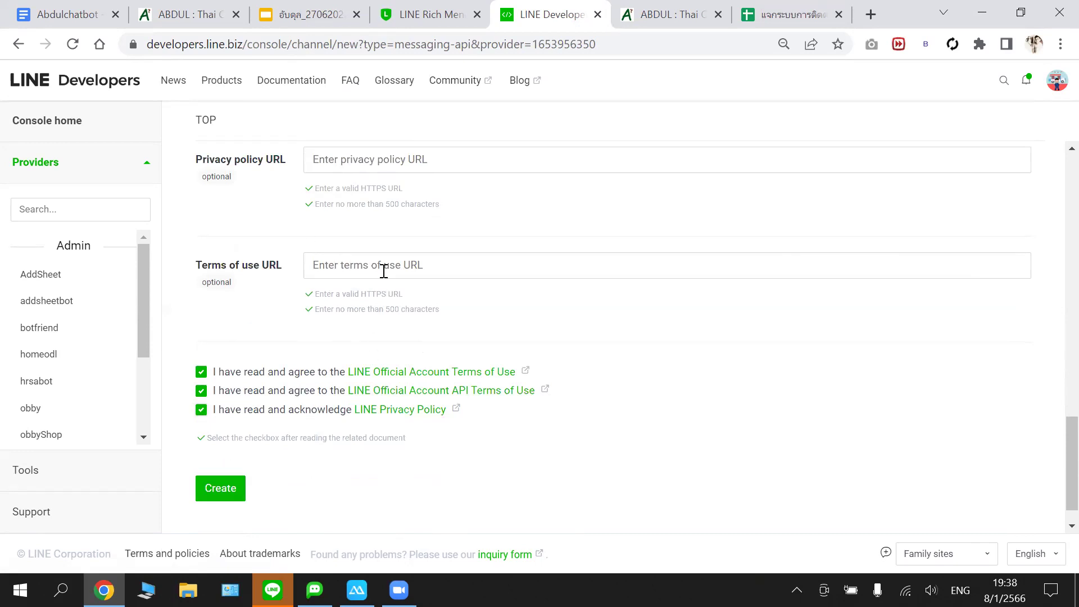
scroll(384, 270, "up", 2)
scroll(385, 270, "down", 3)
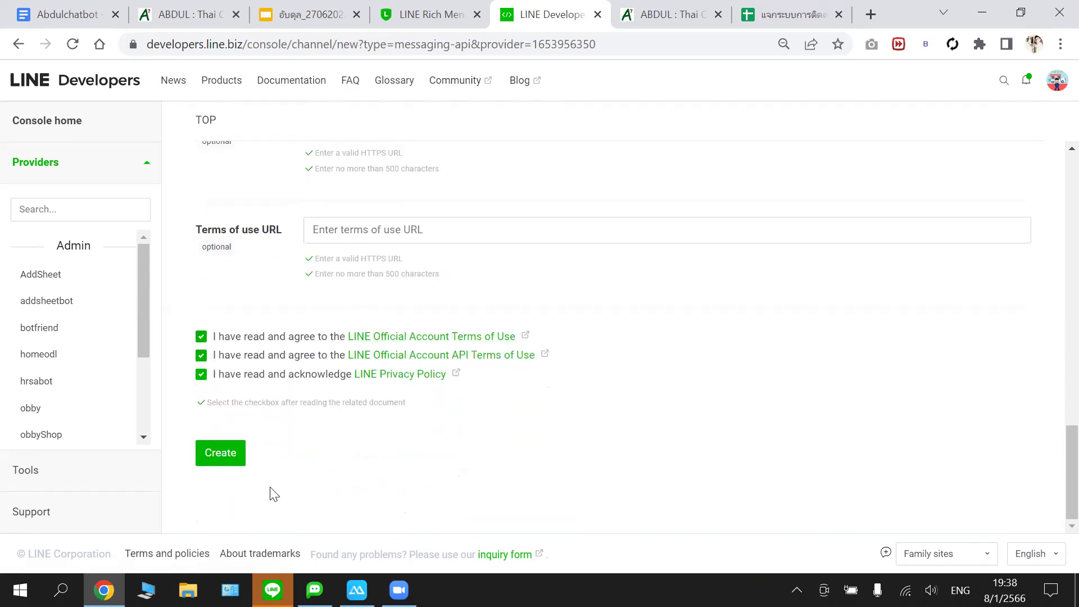
left_click(231, 460)
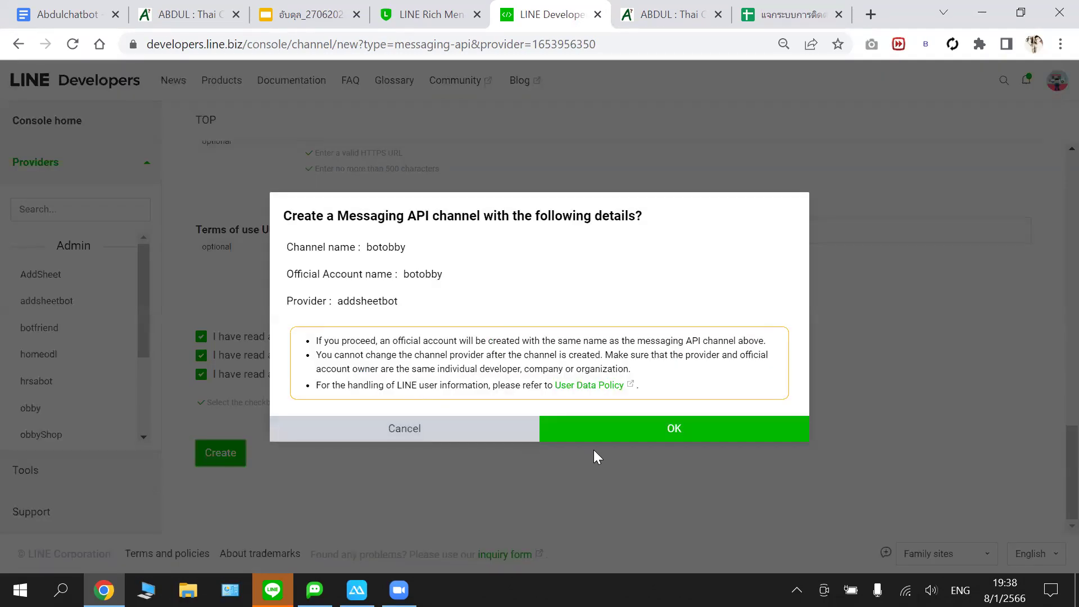
- Confirm creating the botobby channel and accept the data usage agreement
left_click(623, 442)
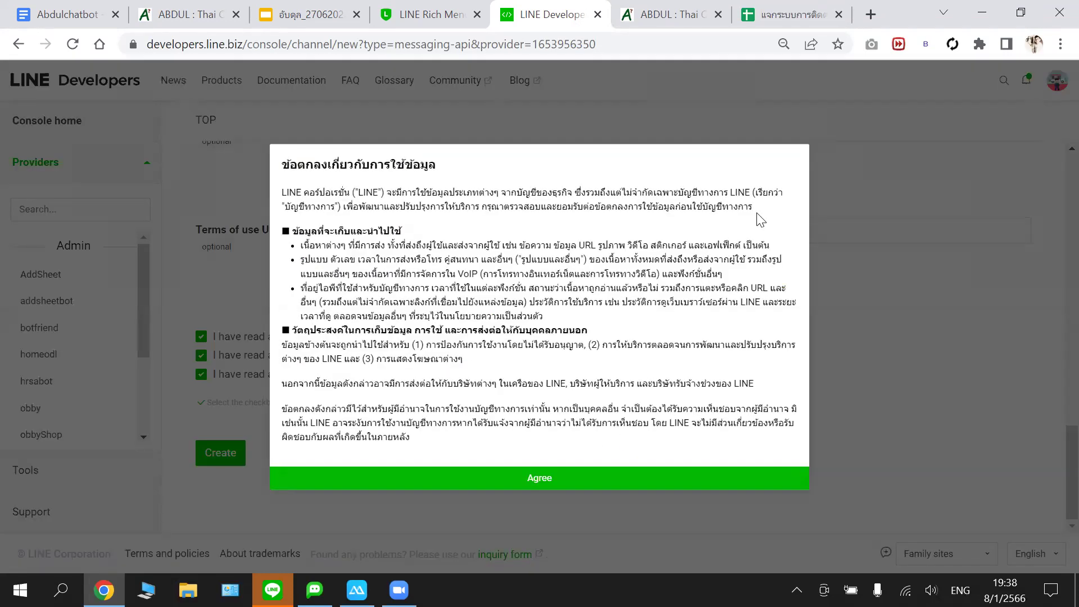
left_click(535, 482)
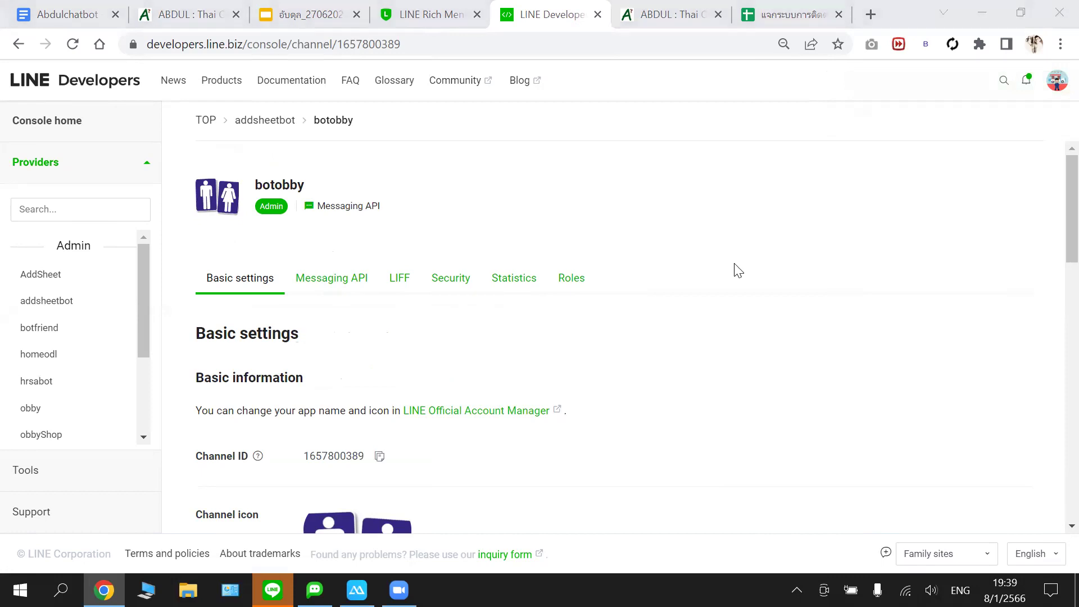
- Review botobby's Basic settings, then switch to its Messaging API settings
scroll(470, 341, "down", 6)
scroll(470, 341, "down", 8)
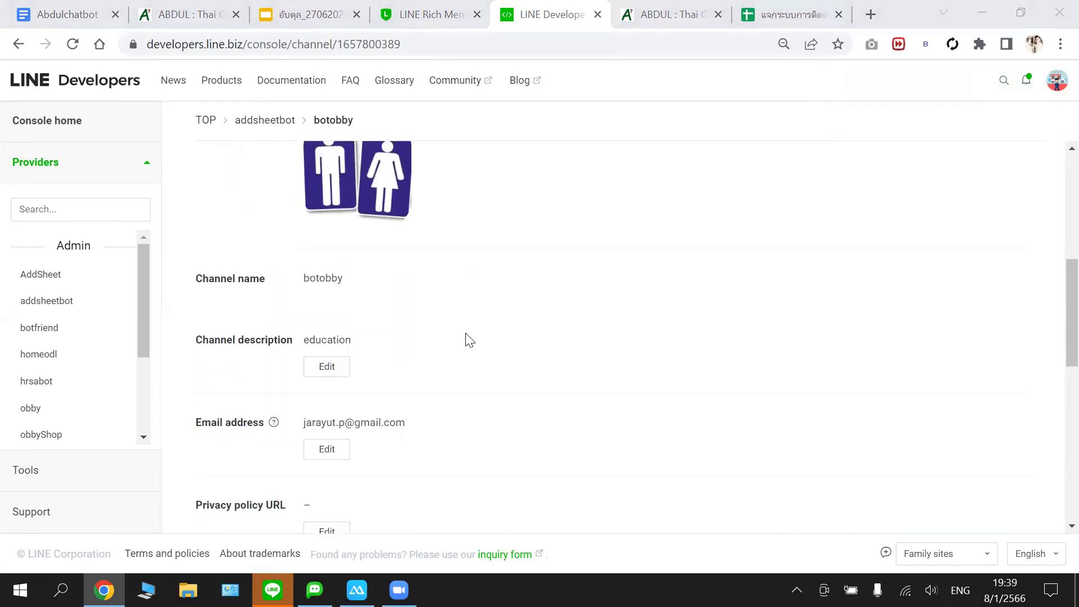
scroll(470, 341, "down", 3)
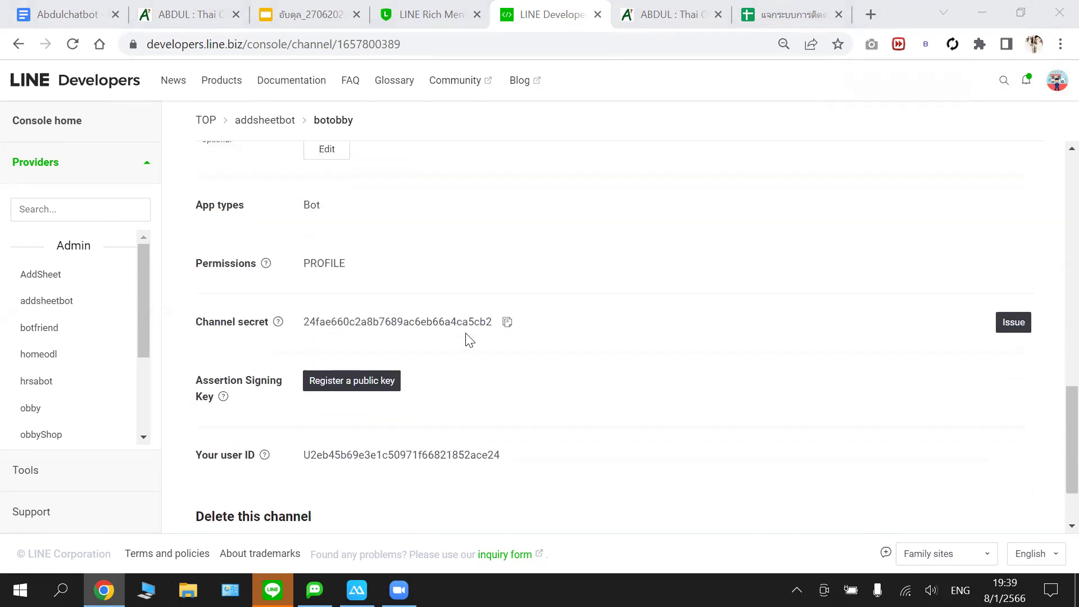
scroll(469, 341, "up", 8)
scroll(470, 341, "up", 5)
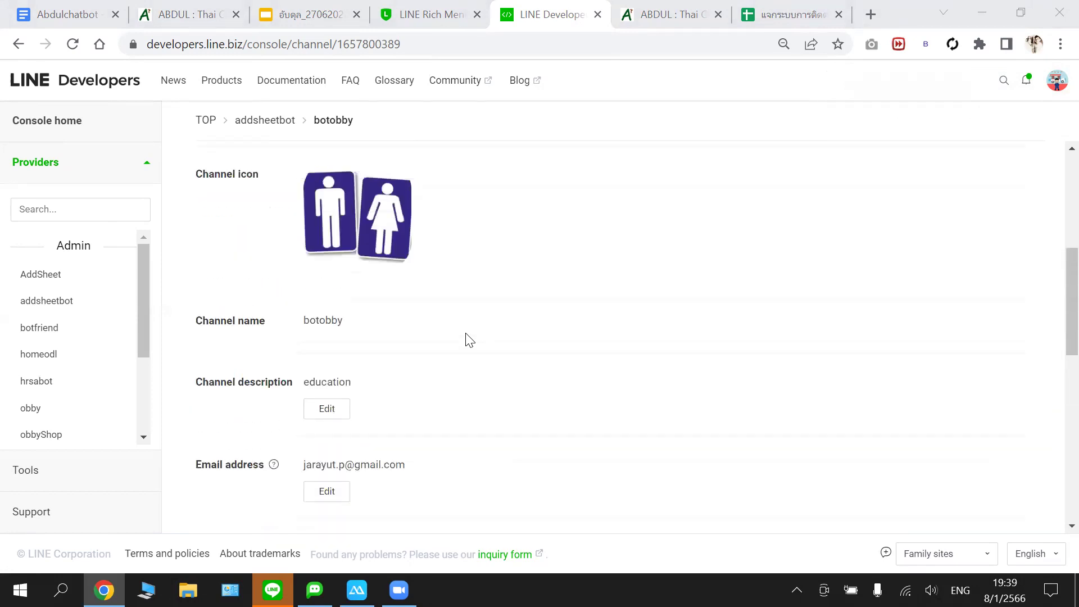
scroll(469, 341, "down", 3)
scroll(470, 341, "up", 1)
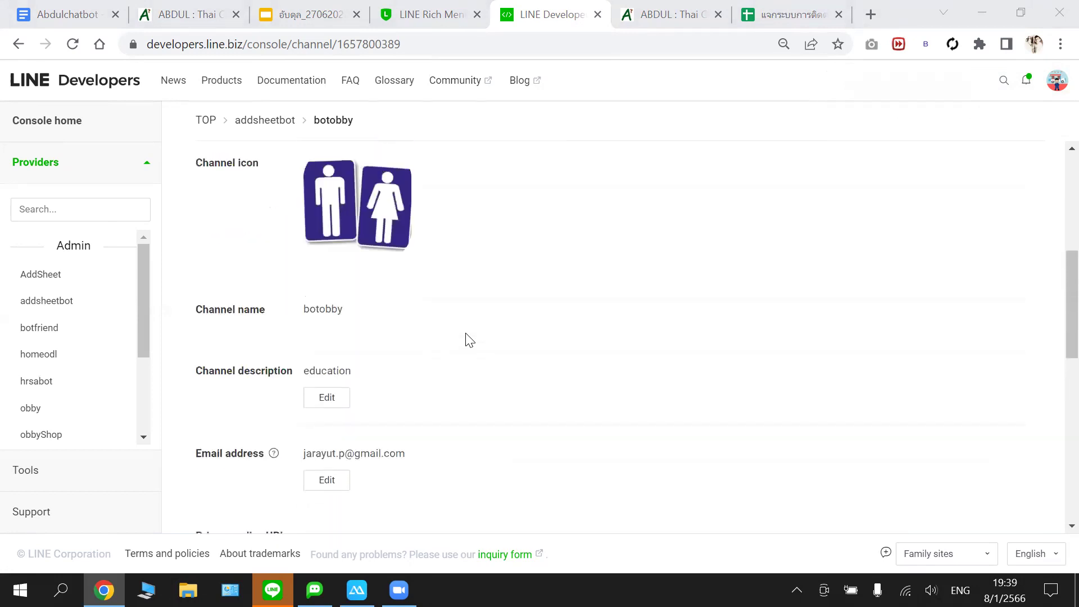
scroll(470, 341, "down", 3)
scroll(469, 341, "down", 4)
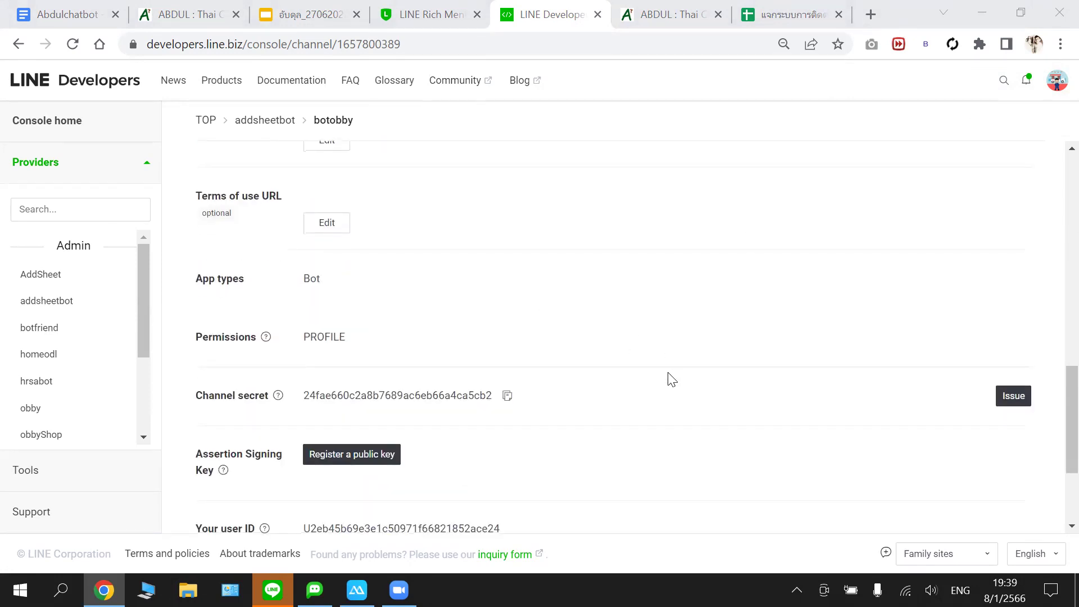
scroll(672, 378, "down", 3)
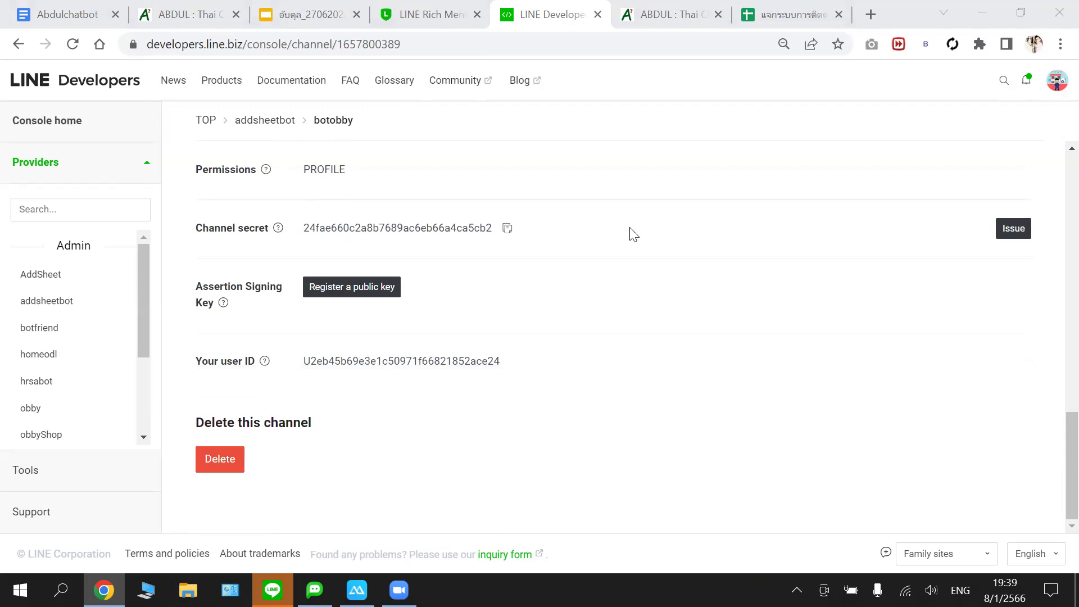
scroll(634, 235, "up", 3)
scroll(633, 234, "up", 10)
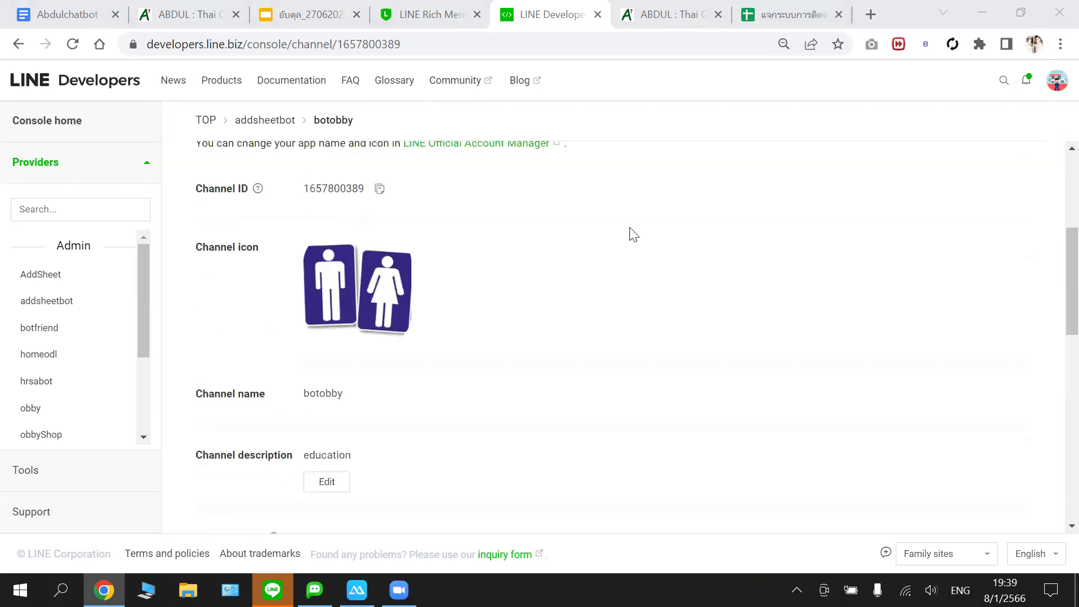
left_click(322, 283)
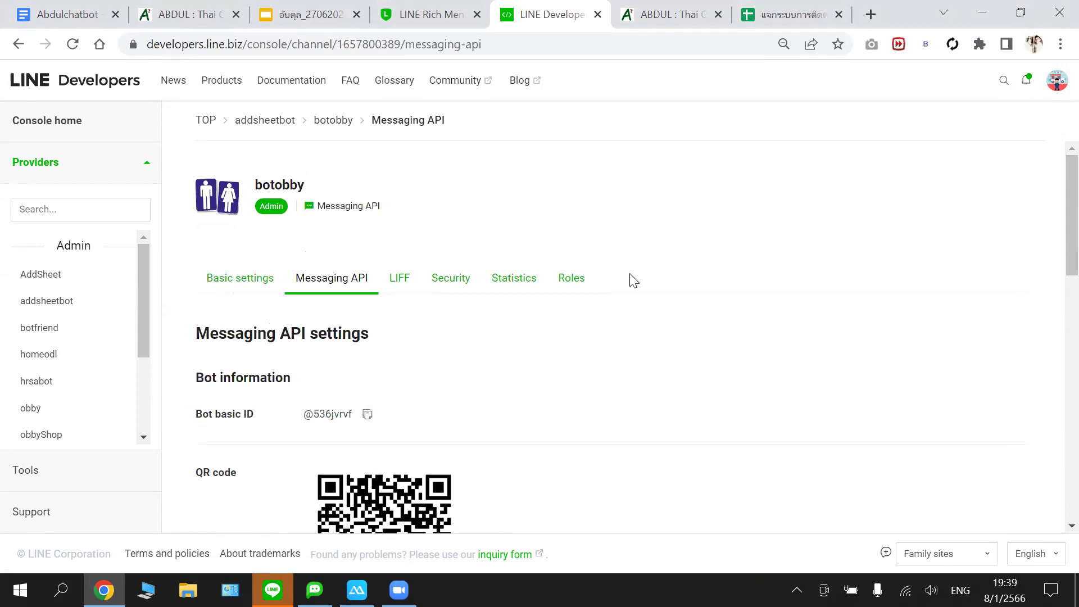
- Issue botobby's long-lived channel access token in the Channel access token section
scroll(542, 307, "down", 3)
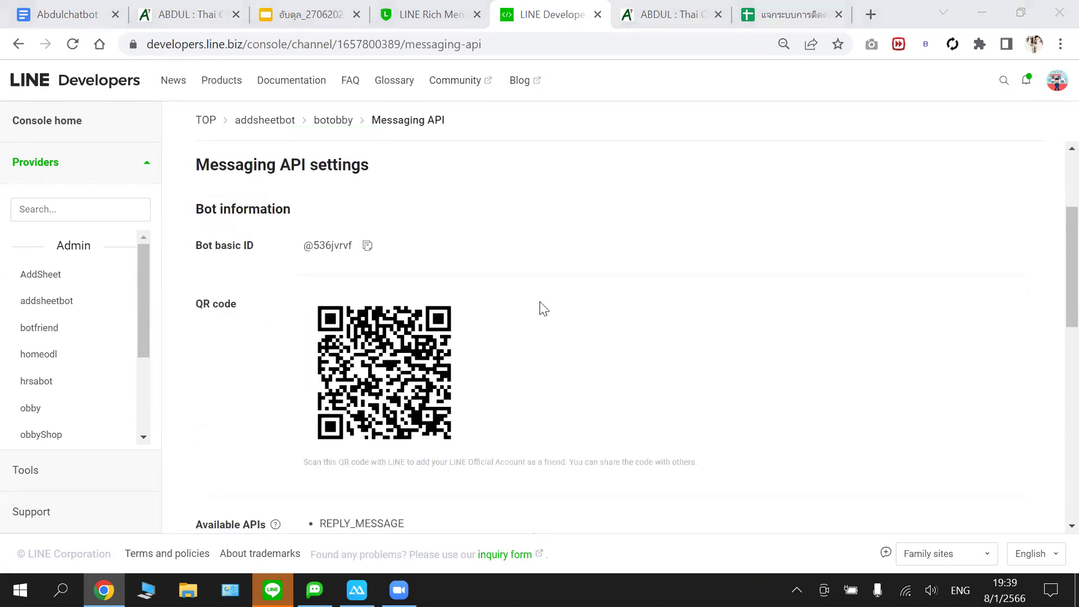
scroll(544, 308, "down", 2)
scroll(543, 308, "down", 3)
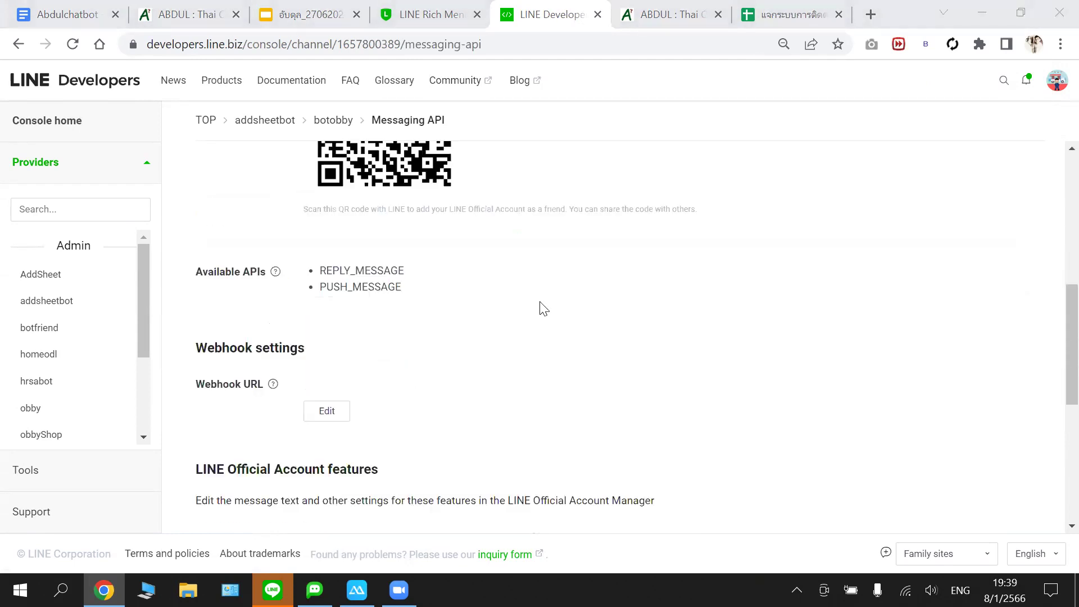
scroll(542, 307, "down", 2)
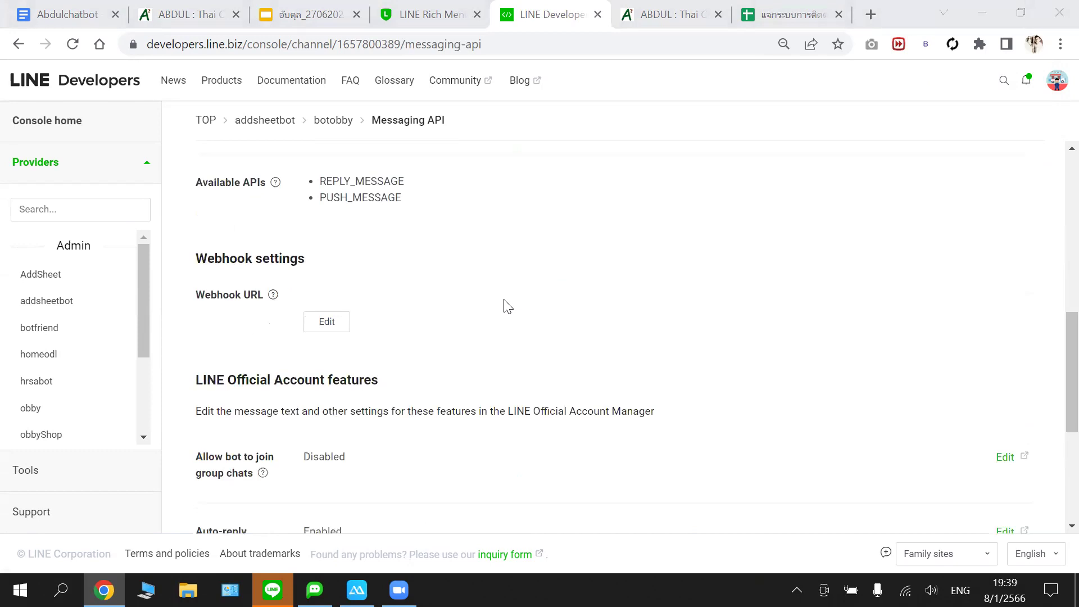
scroll(508, 306, "down", 4)
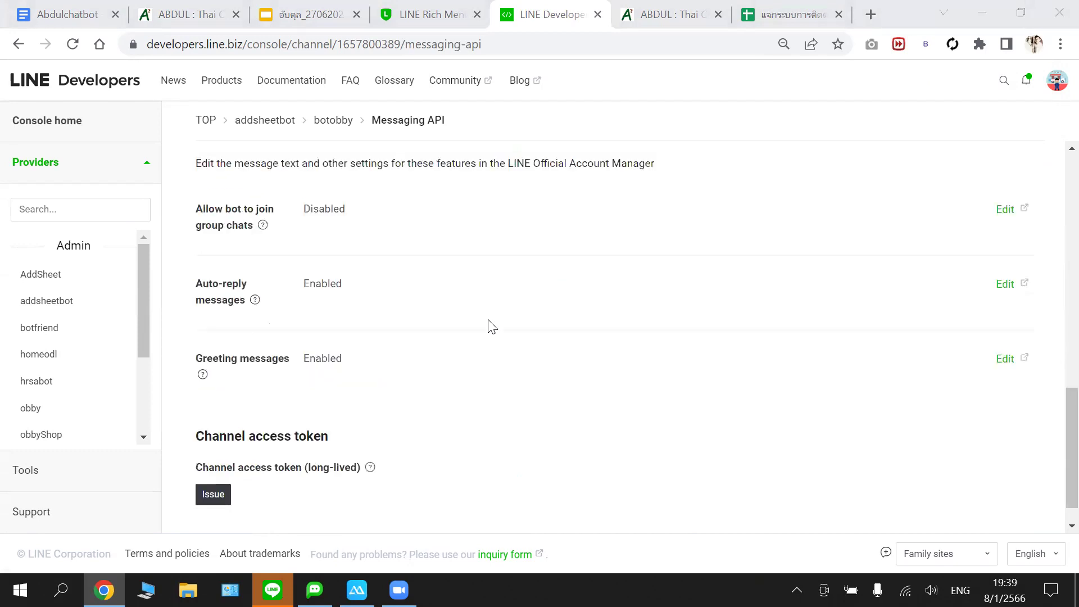
left_click(224, 494)
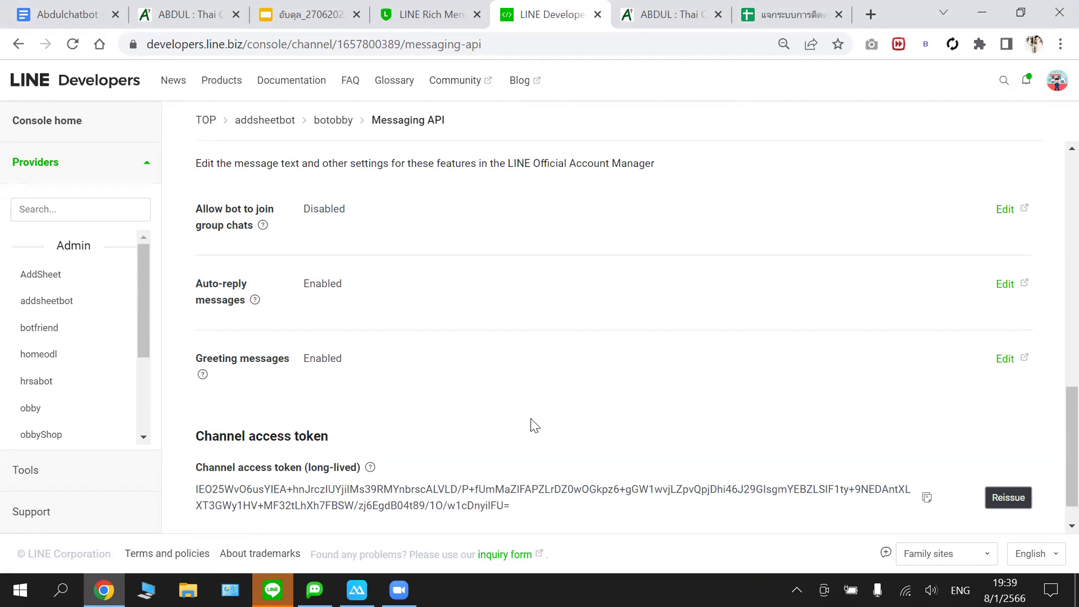
scroll(535, 424, "up", 2)
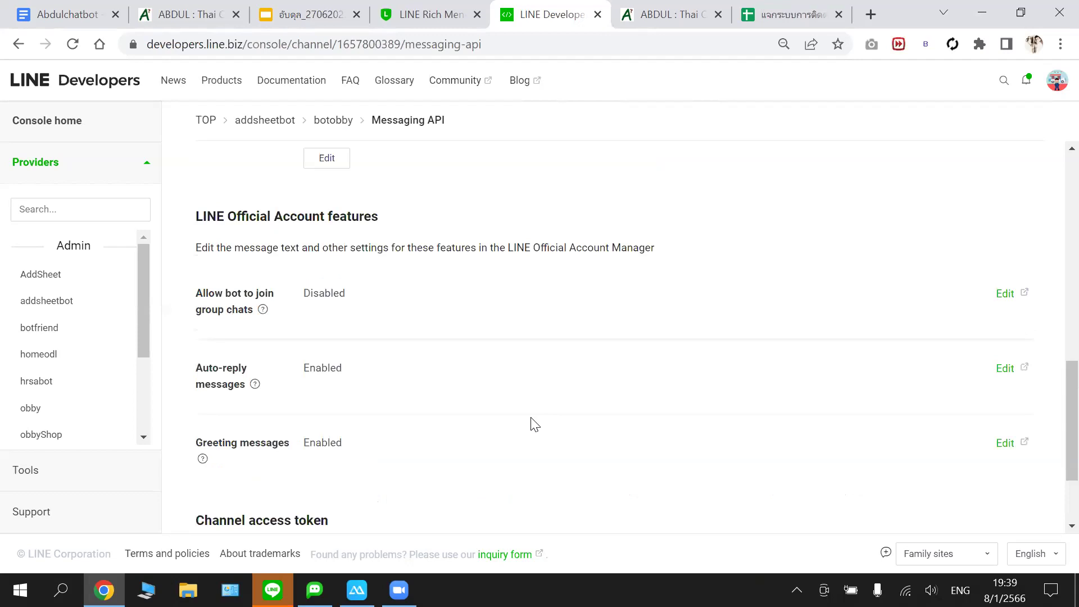
scroll(534, 424, "up", 2)
scroll(535, 425, "up", 5)
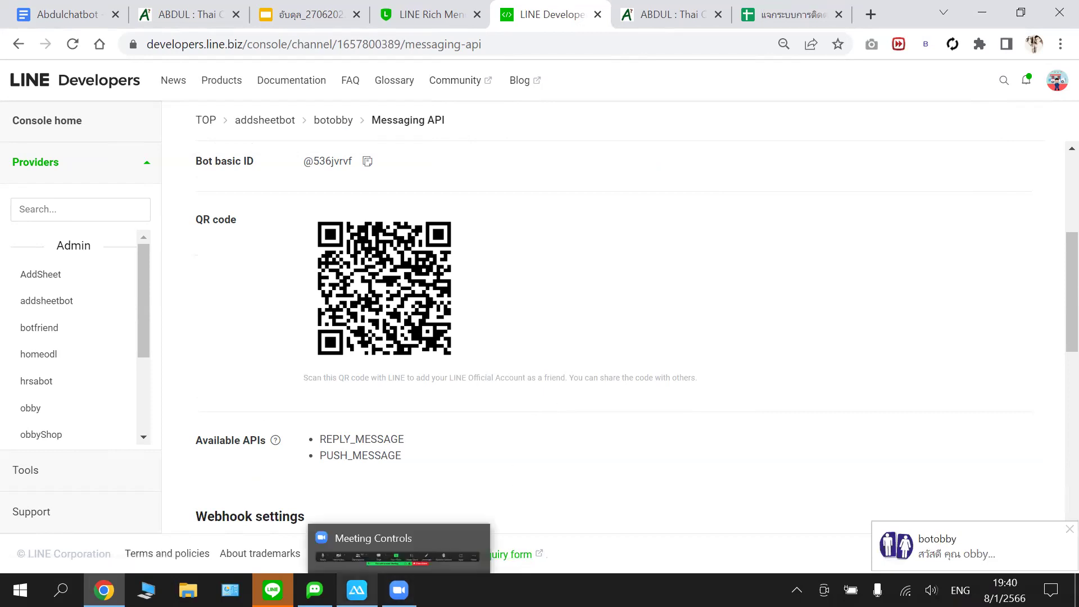
left_click(357, 590)
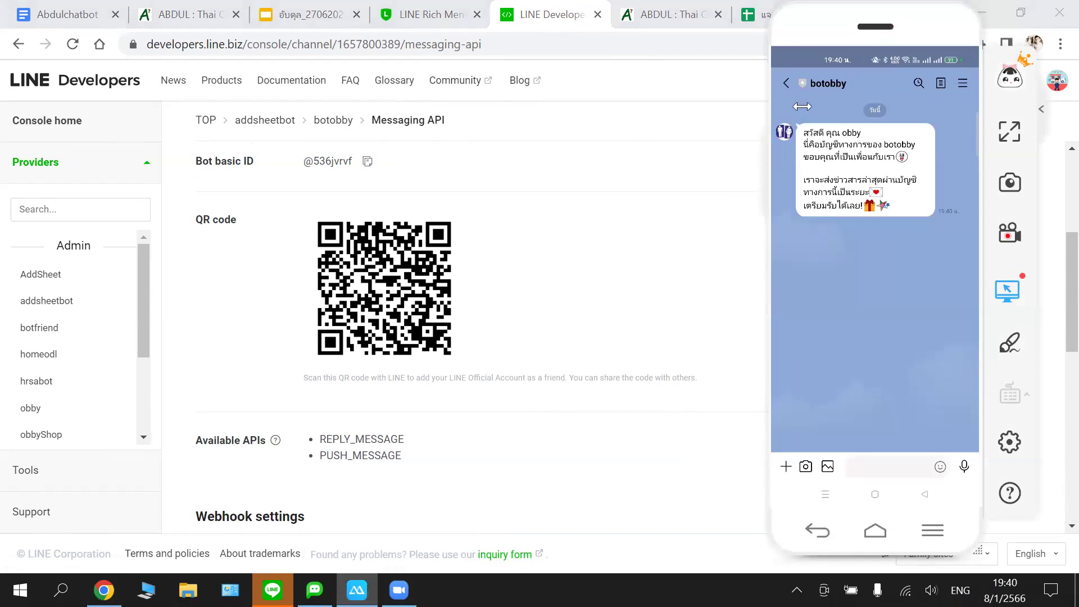
left_click_drag(825, 23, 606, 110)
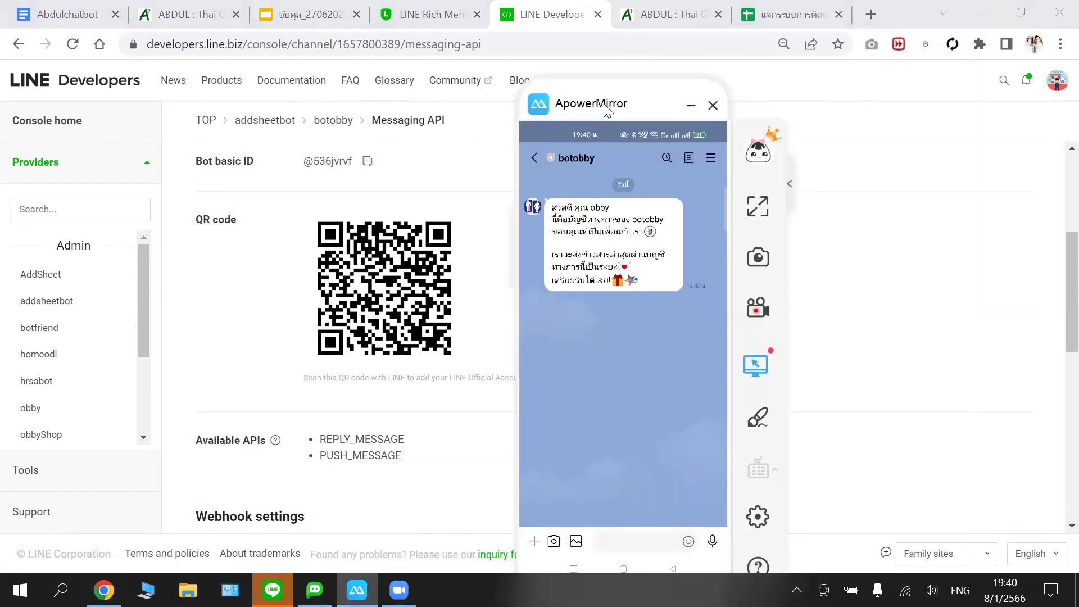
left_click(791, 183)
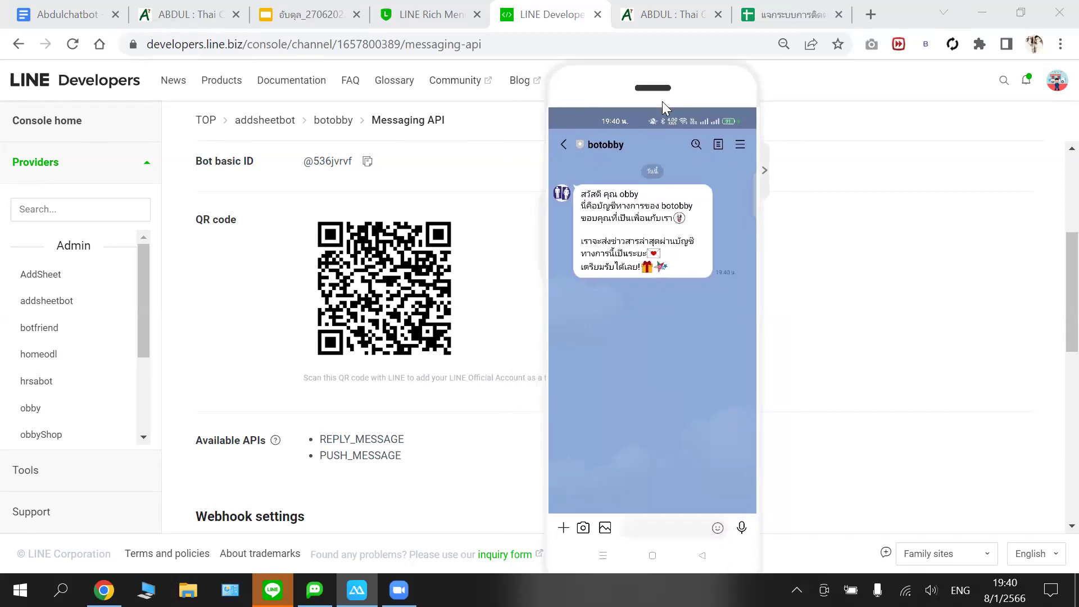
mouse_move(679, 104)
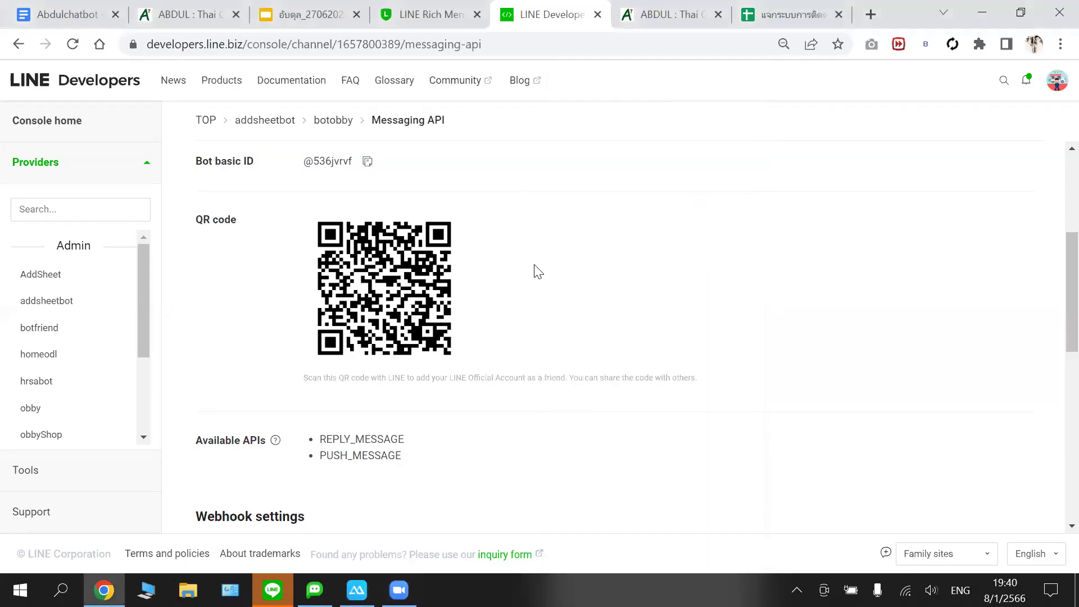
scroll(500, 342, "down", 4)
scroll(501, 343, "down", 6)
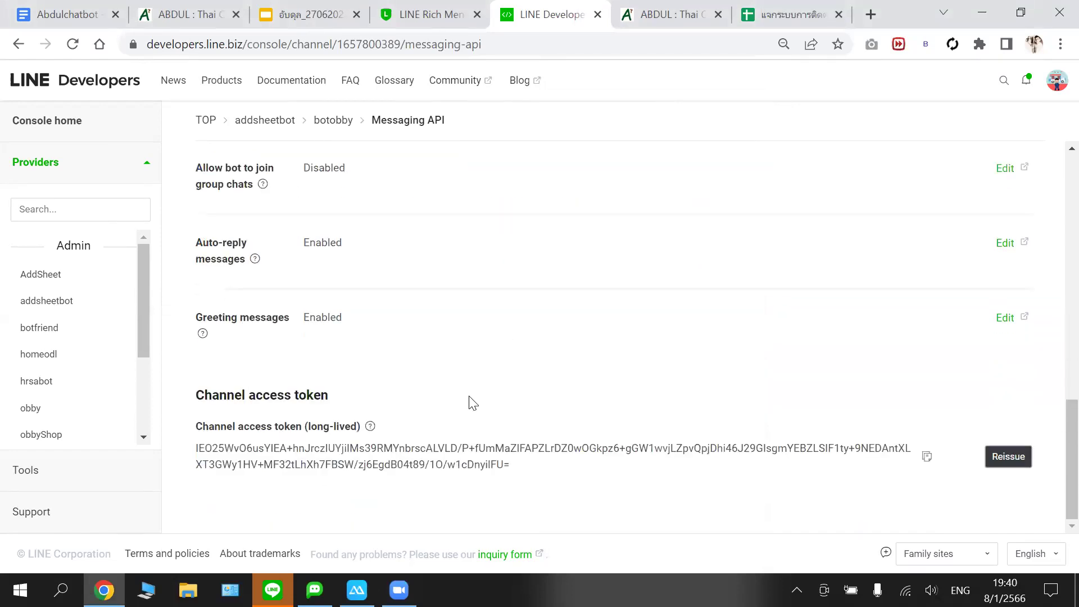
scroll(337, 317, "up", 3)
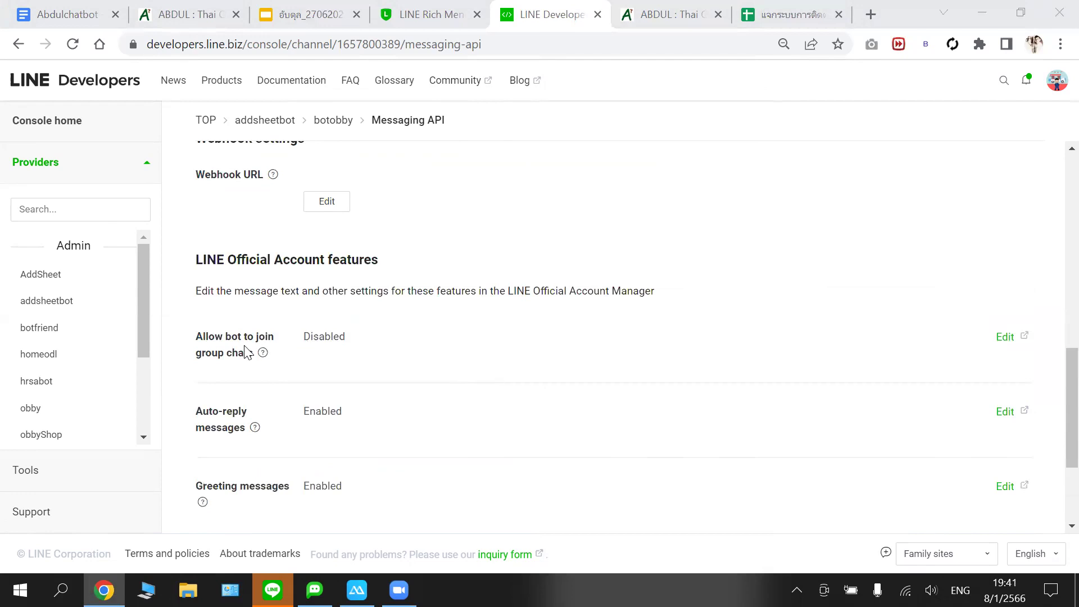
- Open botobby's account settings in Official Account Manager and find the group chat joining option
left_click(1003, 344)
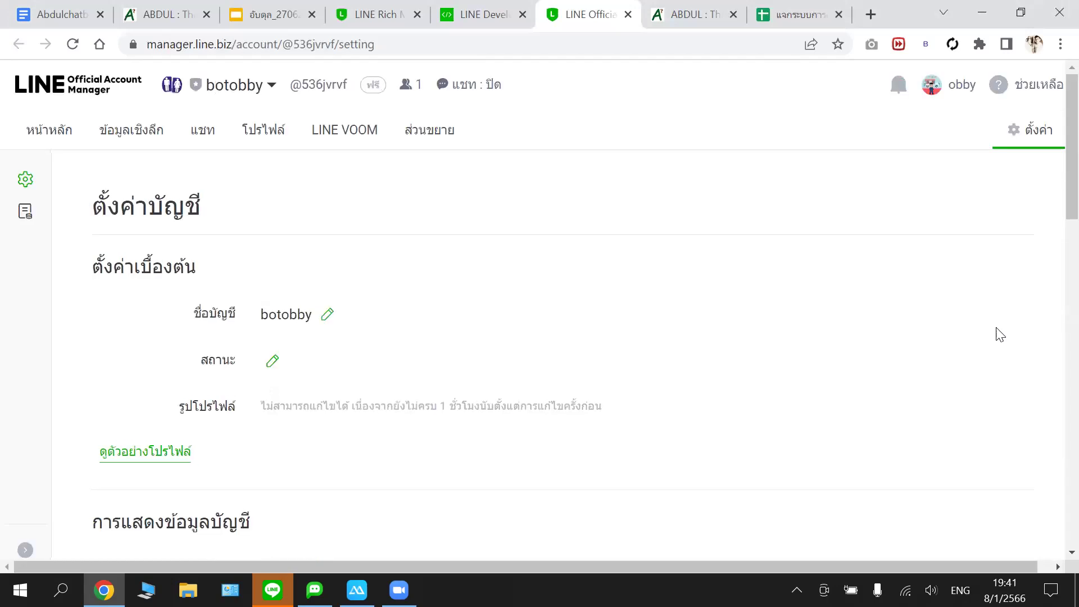
scroll(549, 357, "down", 2)
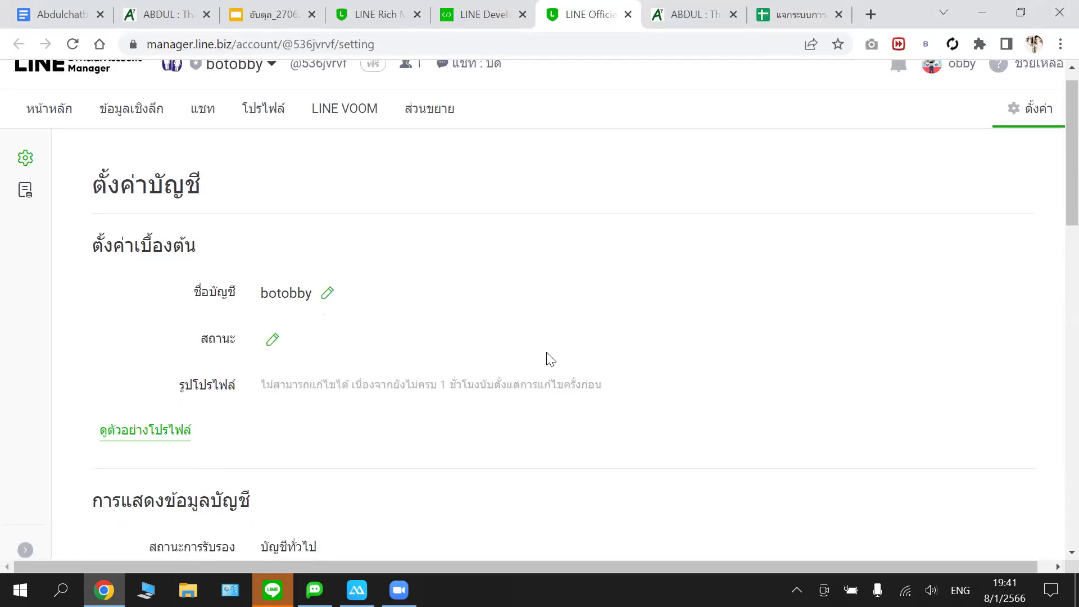
scroll(549, 356, "down", 2)
scroll(550, 359, "up", 2)
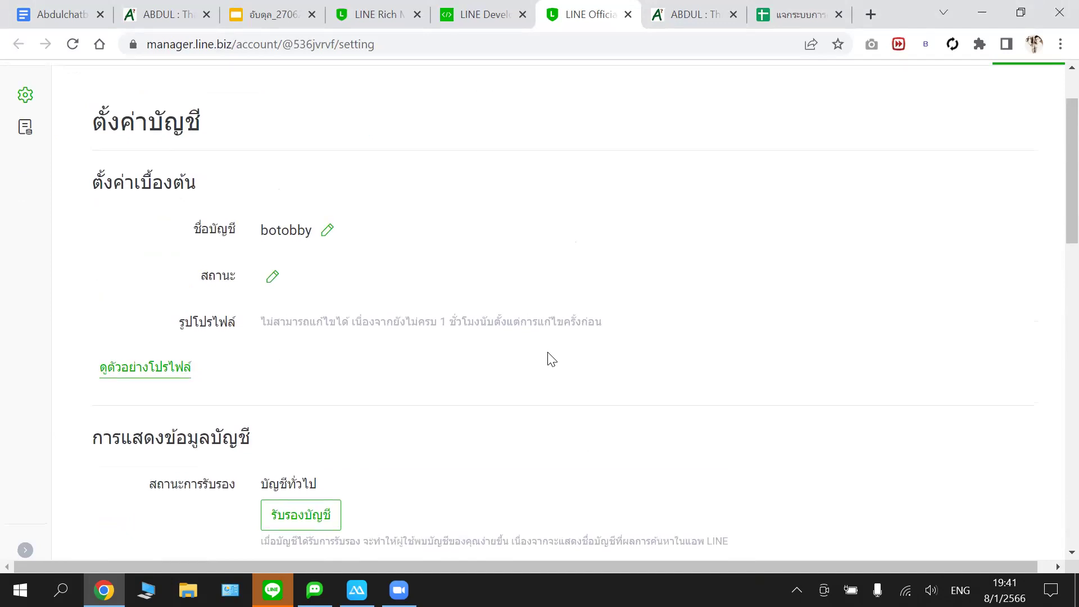
scroll(551, 357, "up", 1)
scroll(550, 354, "down", 1)
scroll(554, 352, "up", 1)
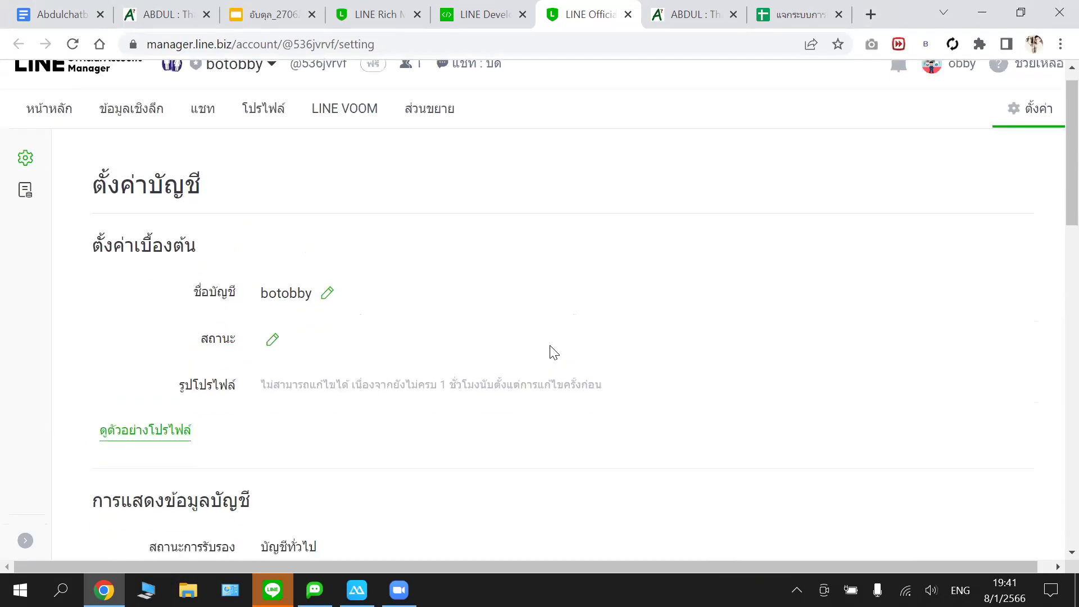
scroll(554, 352, "down", 3)
scroll(554, 353, "down", 1)
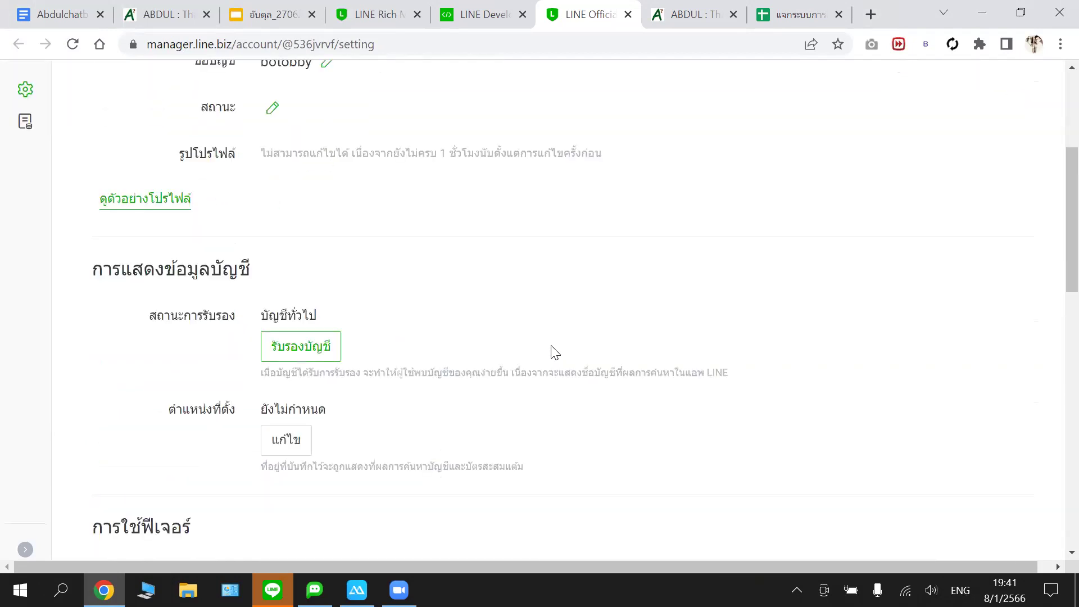
scroll(555, 351, "up", 1)
scroll(555, 352, "up", 1)
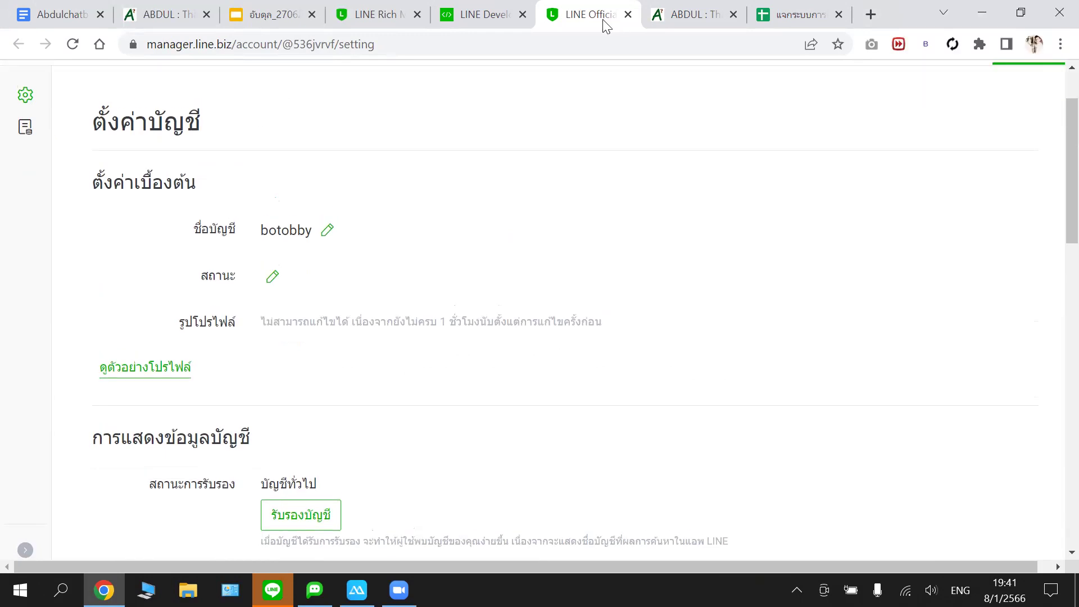
- Glance at the LINE Developers channel page, then return to botobby's account settings
left_click(486, 17)
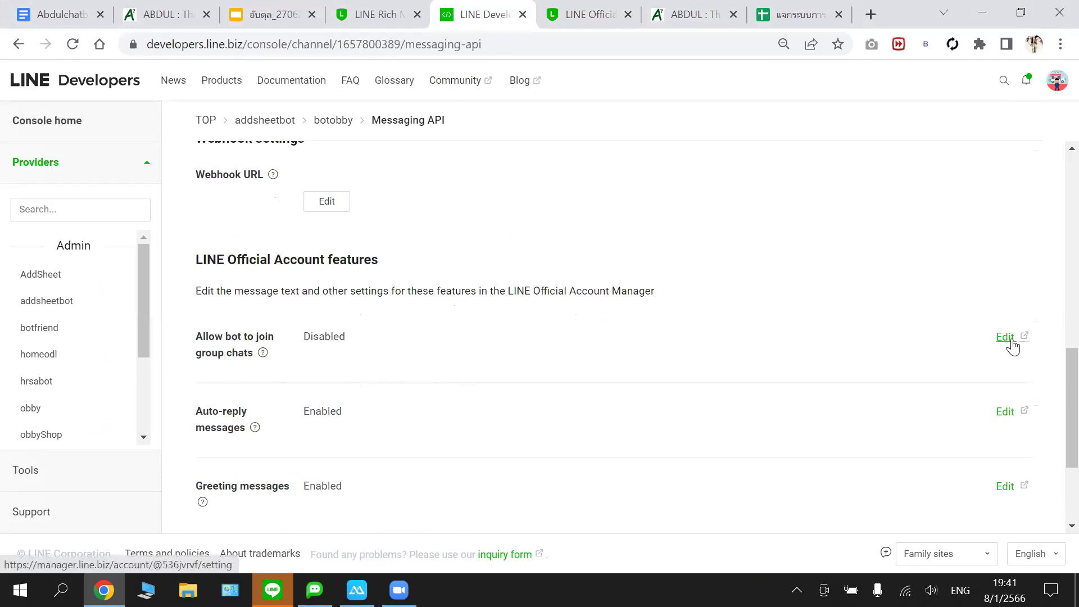
left_click(590, 14)
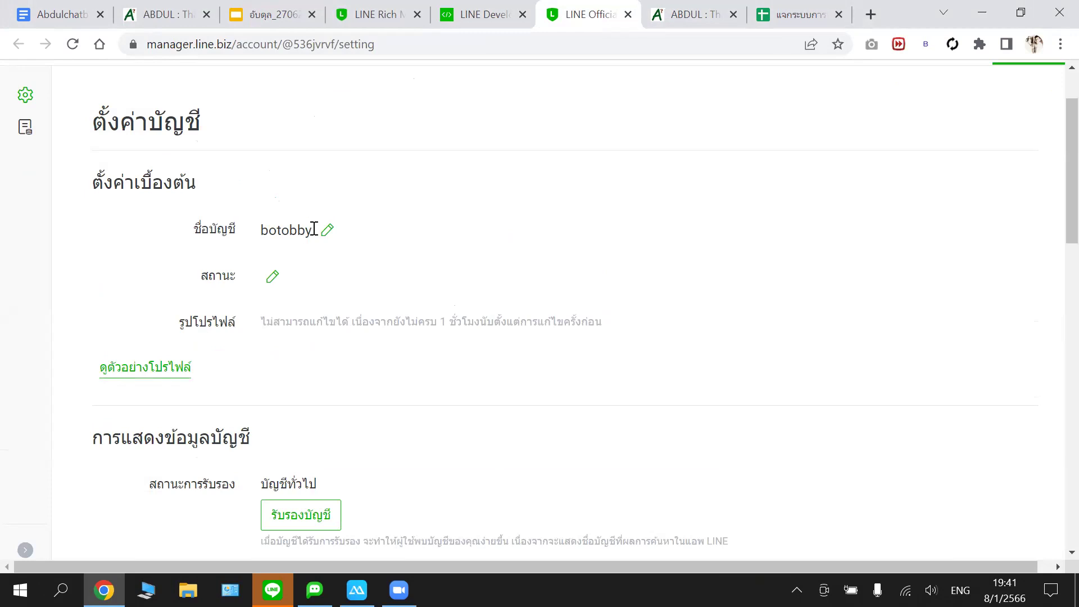
scroll(318, 230, "up", 1)
scroll(318, 232, "up", 1)
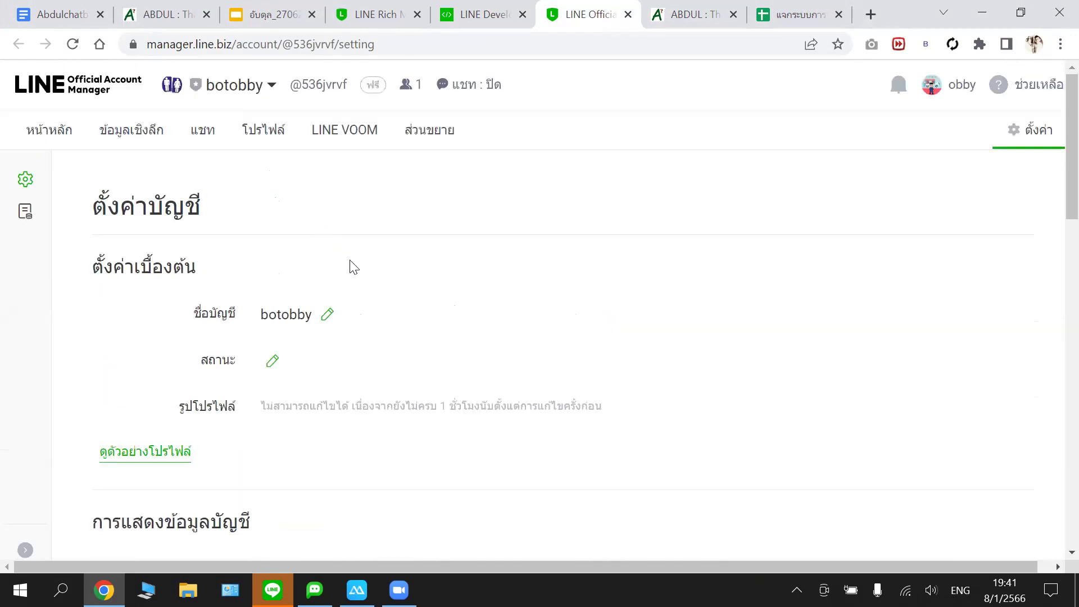
scroll(351, 264, "down", 2)
scroll(360, 265, "down", 8)
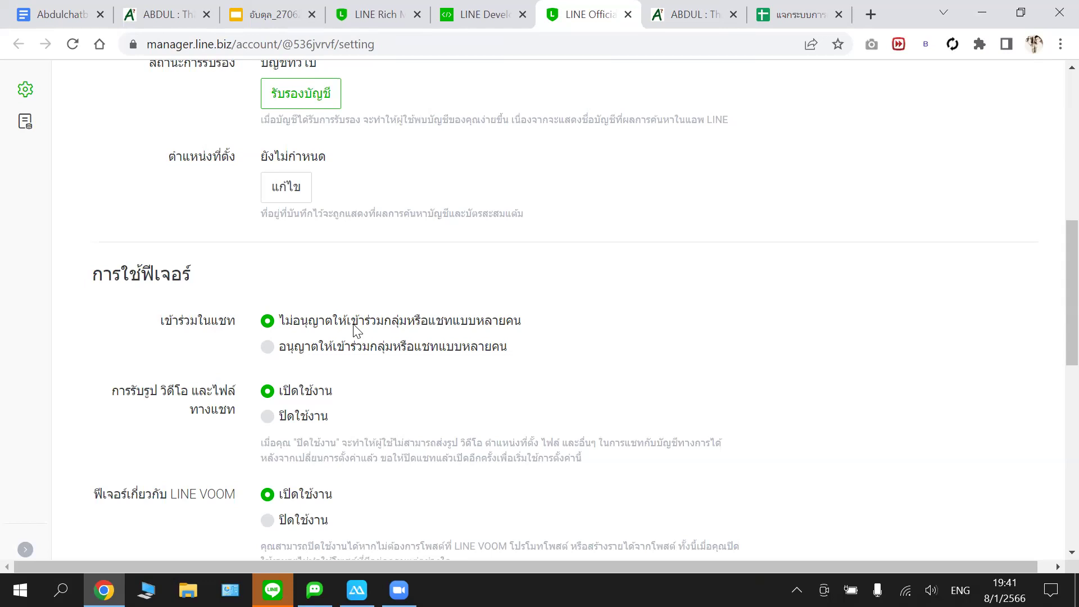
- Allow botobby to join group and multi-person chats, confirm with ตกลง, and close that tab
left_click(284, 349)
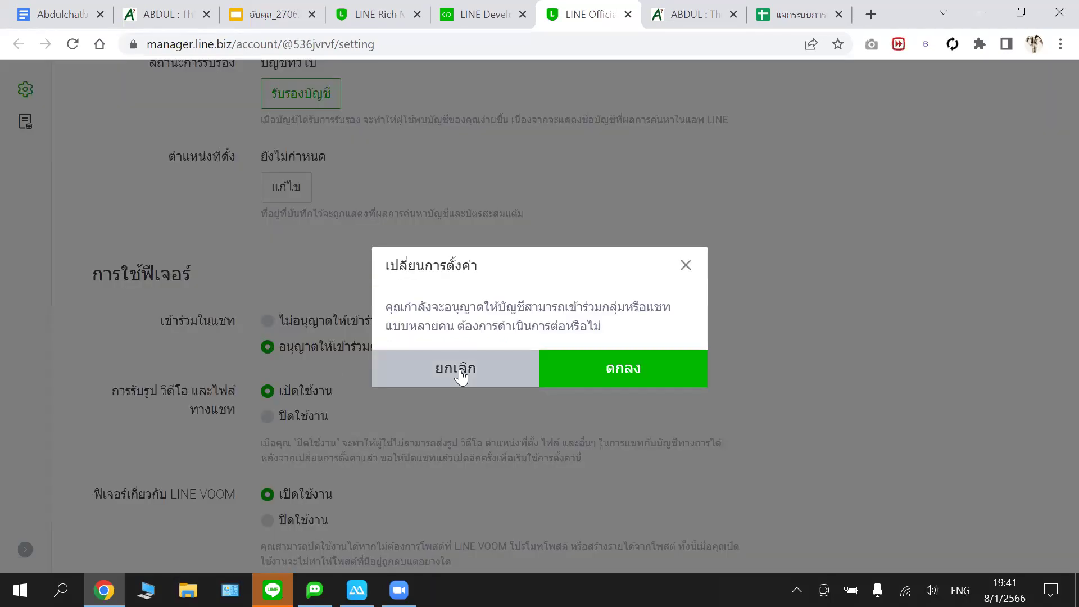
left_click(567, 373)
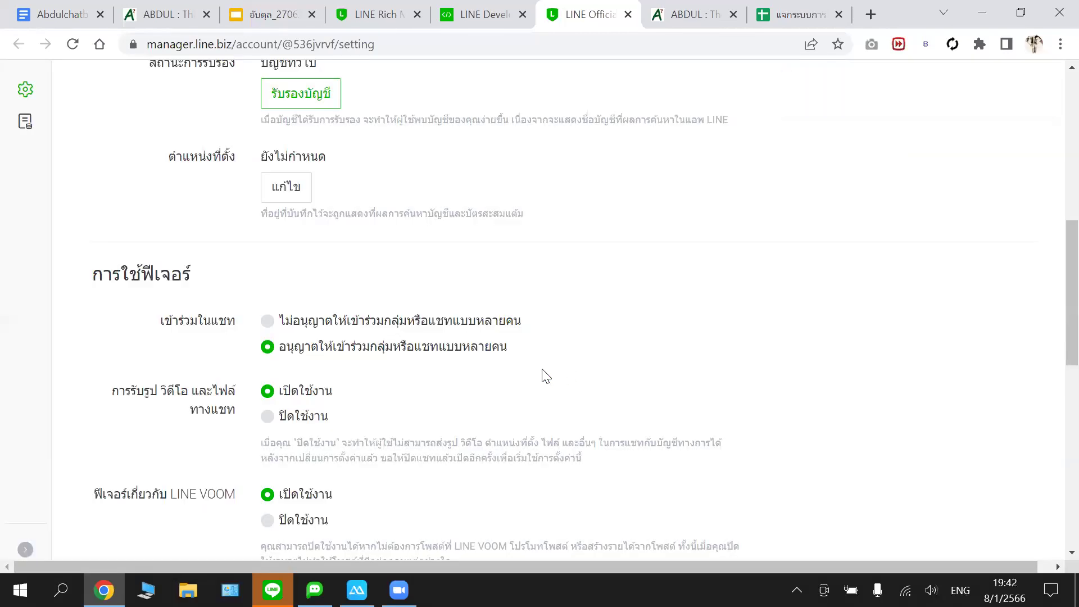
scroll(550, 357, "down", 1)
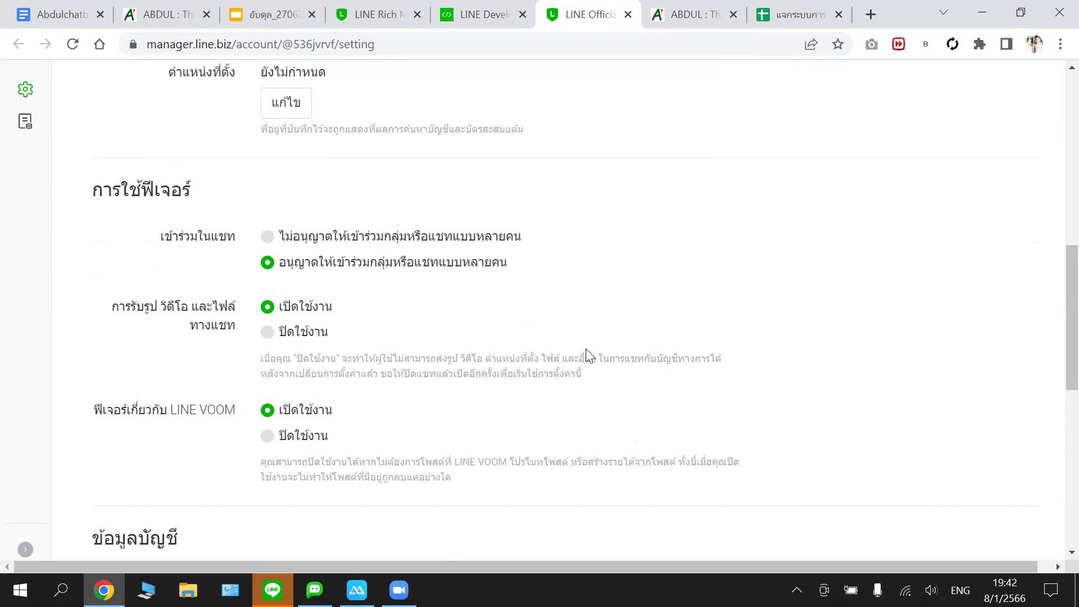
left_click(627, 14)
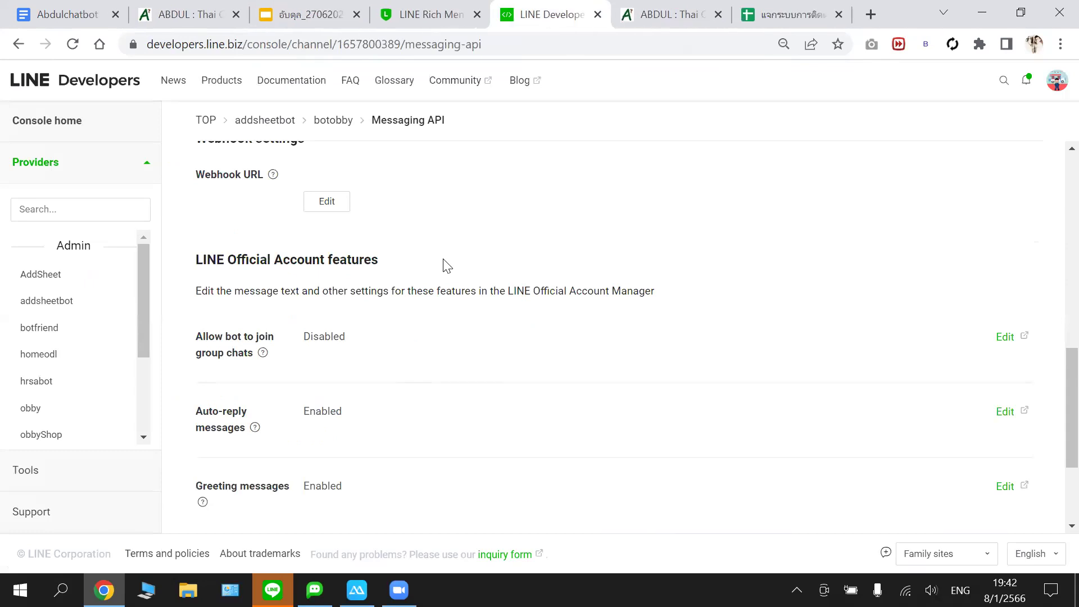
scroll(443, 263, "down", 1)
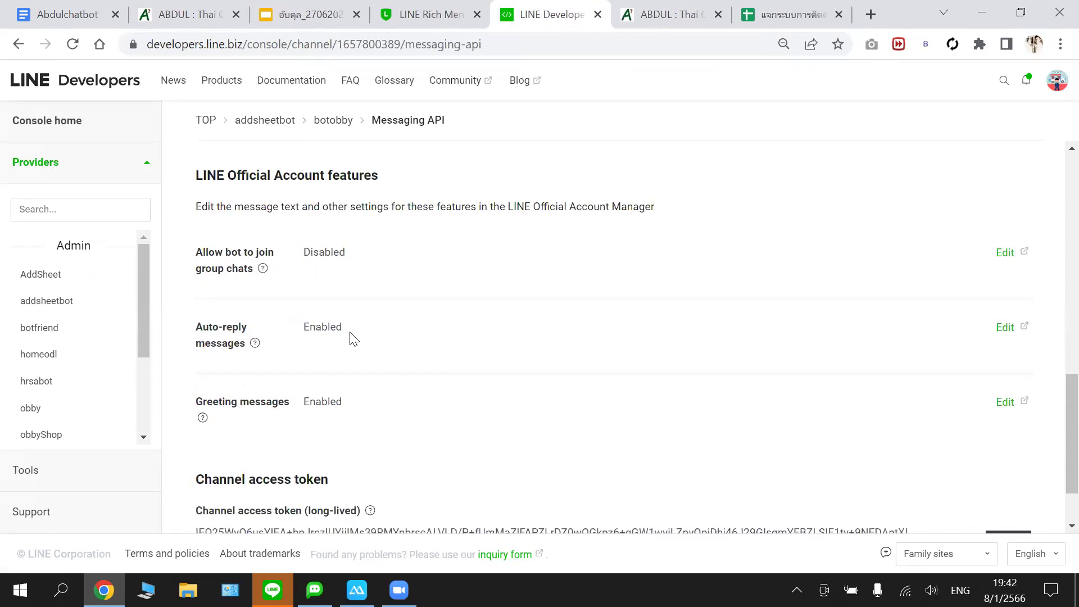
- Copy botobby's long-lived channel access token from the Messaging API settings
scroll(356, 396, "down", 1)
scroll(375, 383, "up", 5)
scroll(377, 385, "up", 4)
scroll(376, 385, "down", 2)
scroll(378, 382, "down", 2)
scroll(378, 378, "up", 5)
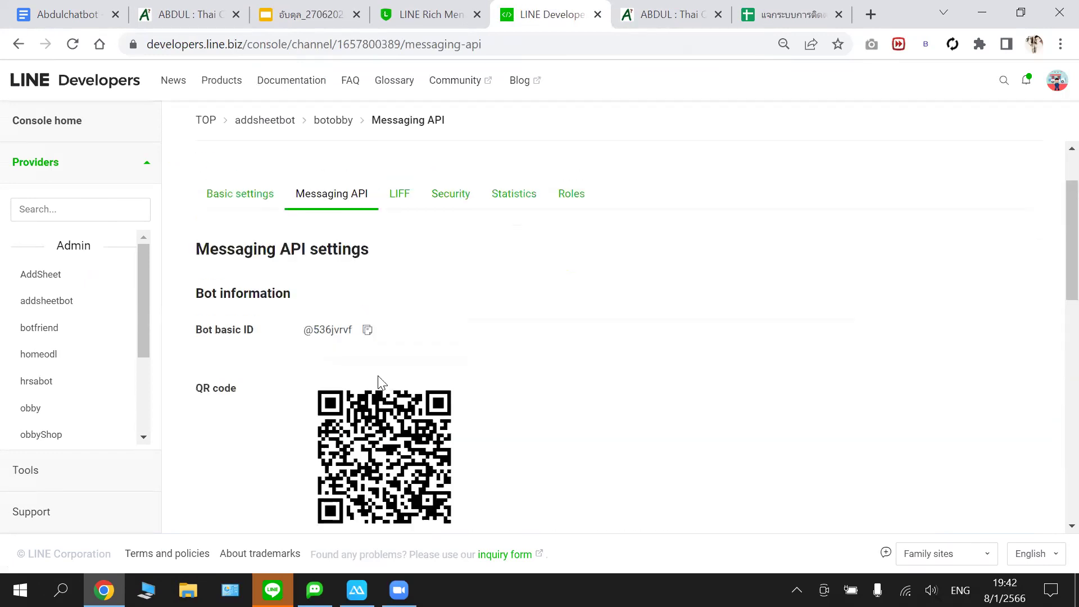
scroll(378, 376, "down", 2)
scroll(378, 377, "down", 3)
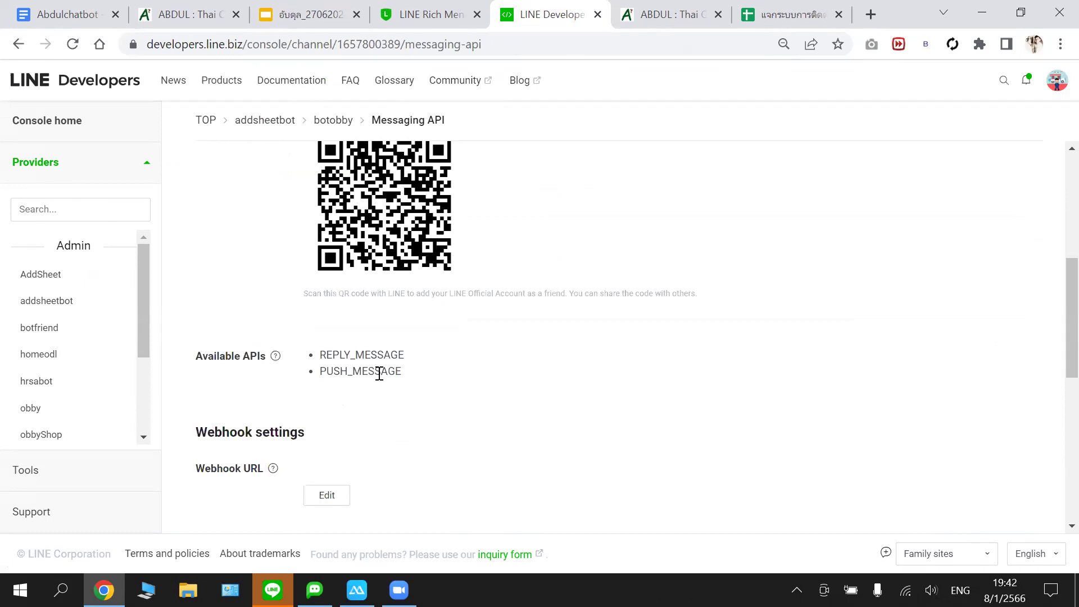
scroll(360, 393, "down", 1)
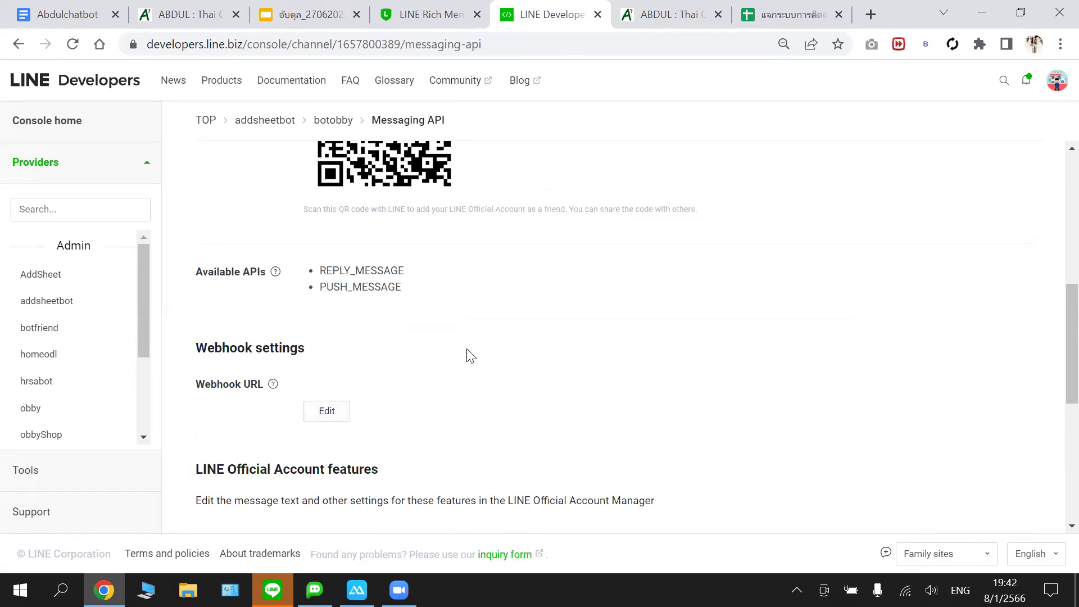
scroll(471, 356, "down", 6)
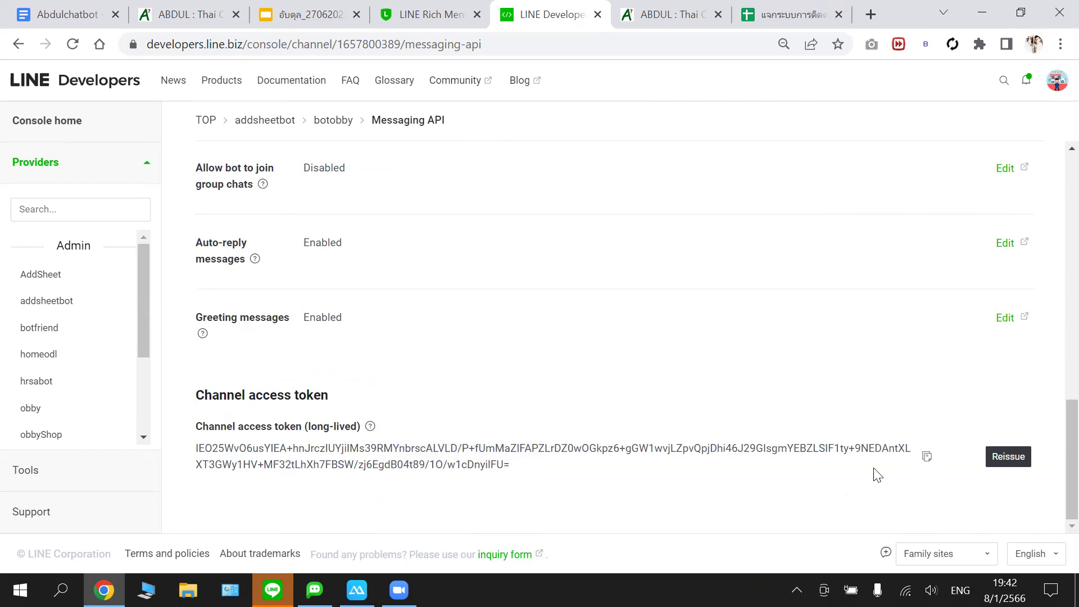
left_click(926, 457)
- Paste the token into ABDUL's LINE Channel Access Token field, SET it, and open the Web Hook LINE link
left_click(647, 21)
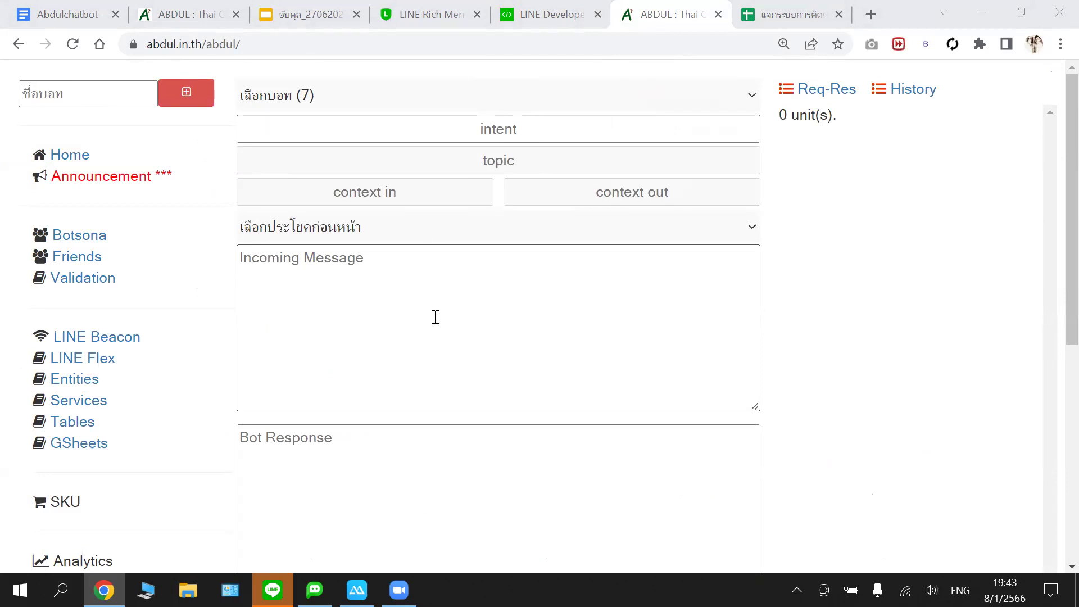
scroll(477, 378, "down", 1)
scroll(476, 377, "down", 7)
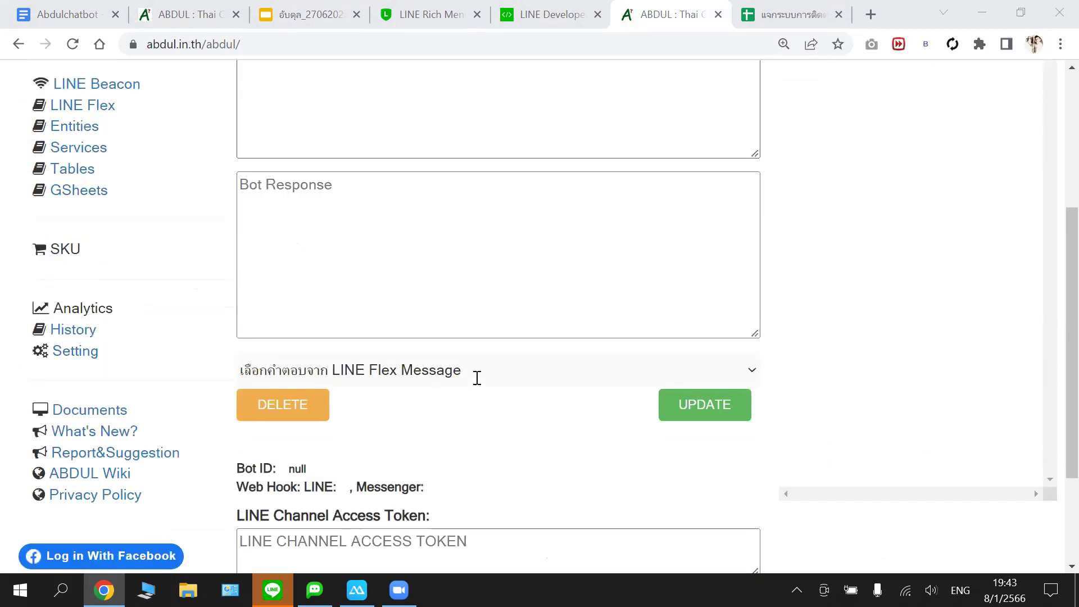
left_click(286, 396)
right_click(287, 396)
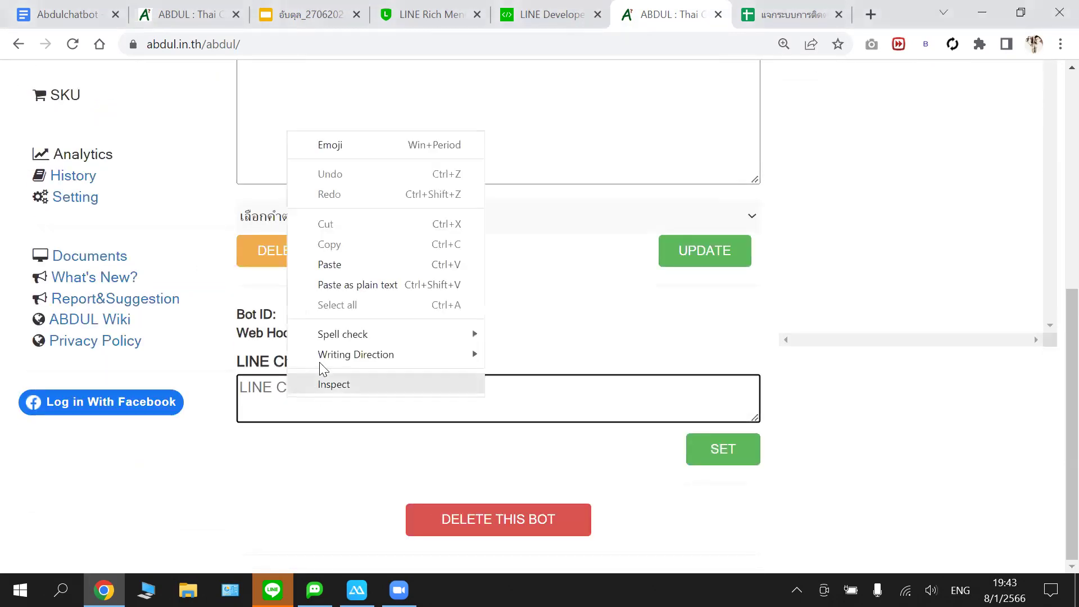
left_click(331, 265)
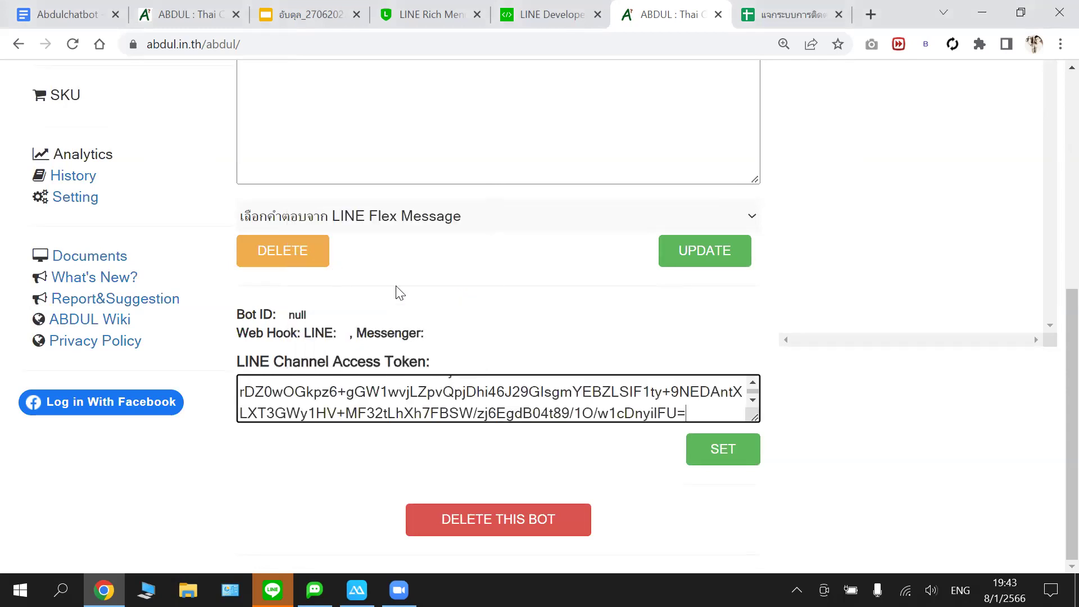
scroll(501, 333, "up", 2)
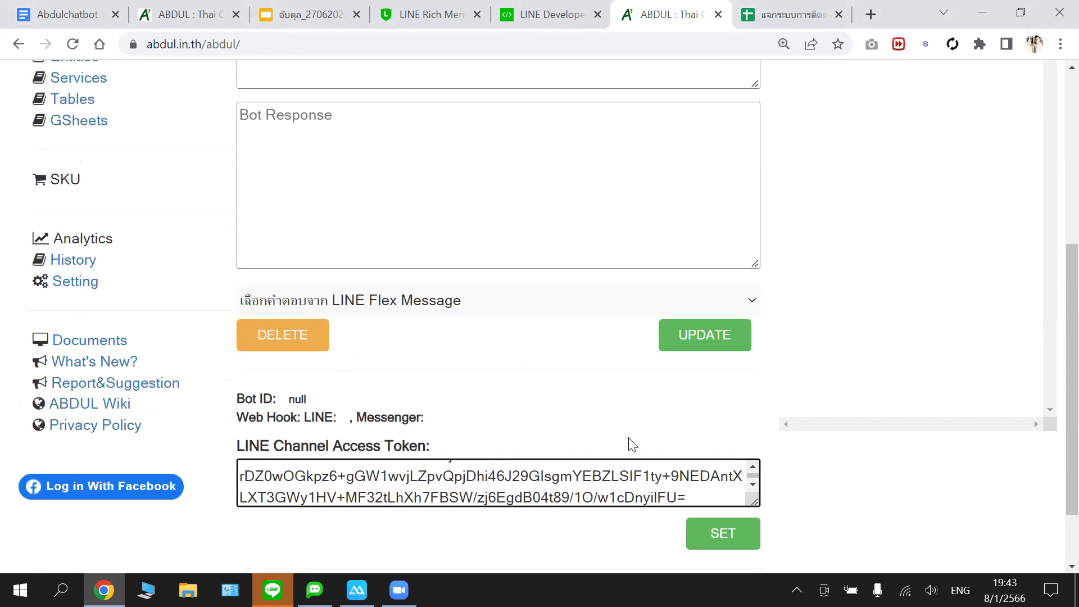
left_click(726, 535)
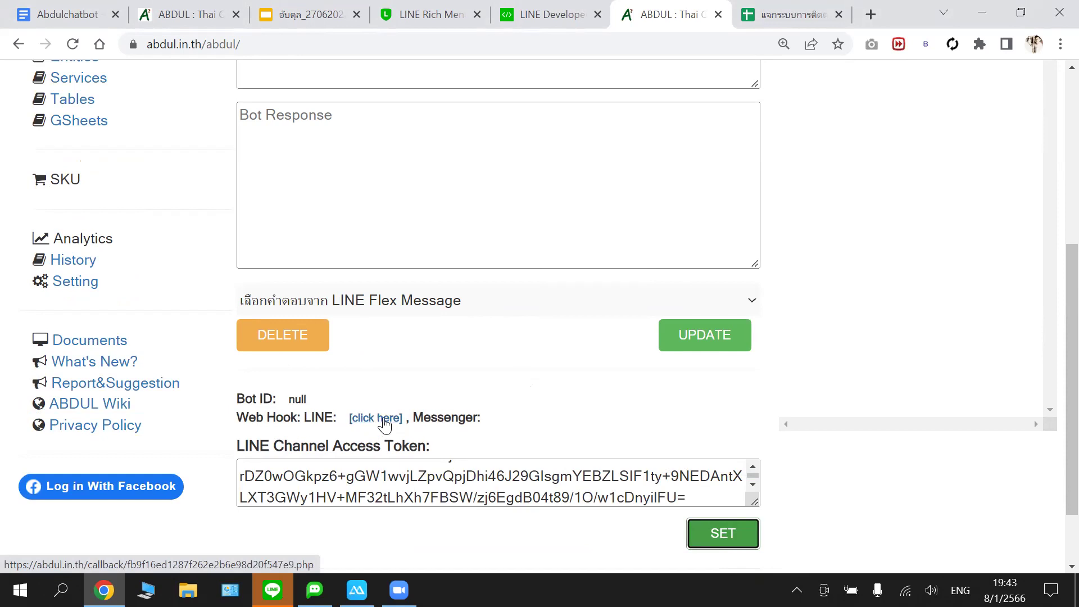
left_click(386, 422)
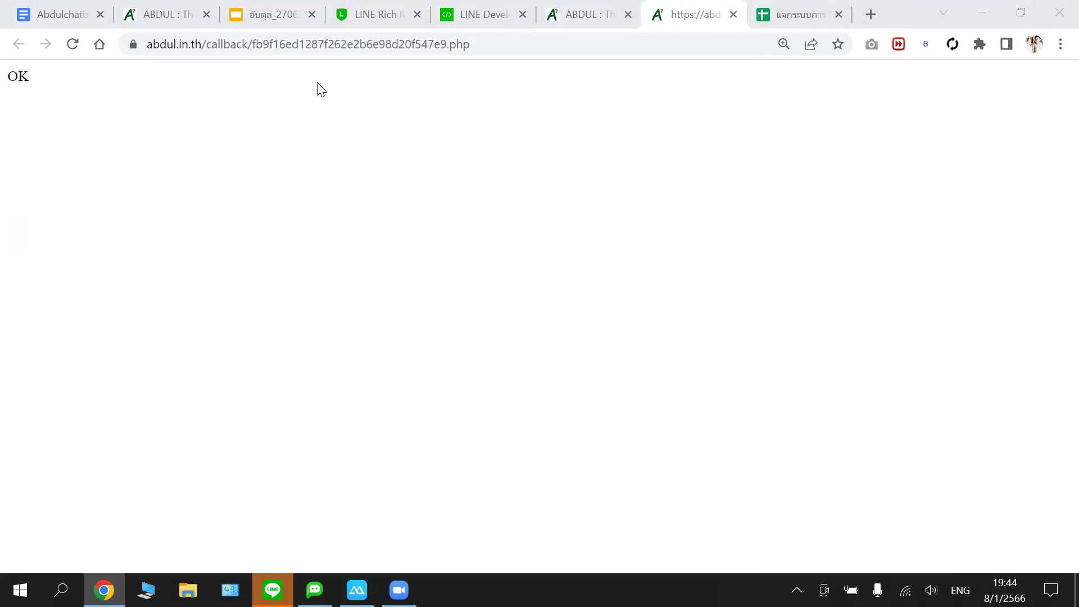
- Copy the ABDUL callback page's .php address from the browser address bar
left_click(321, 48)
right_click(321, 49)
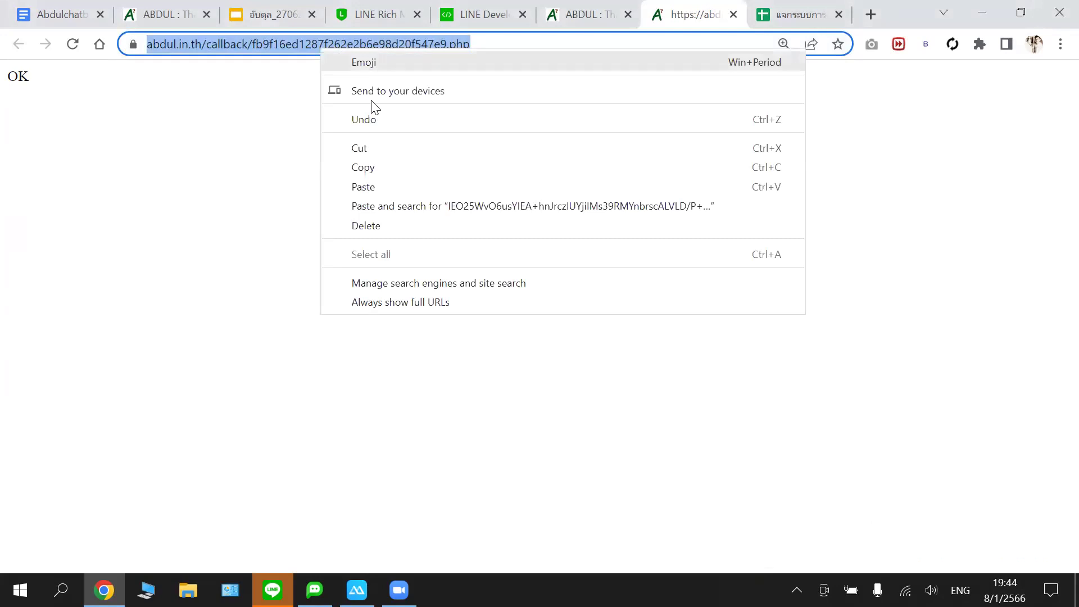
left_click(376, 166)
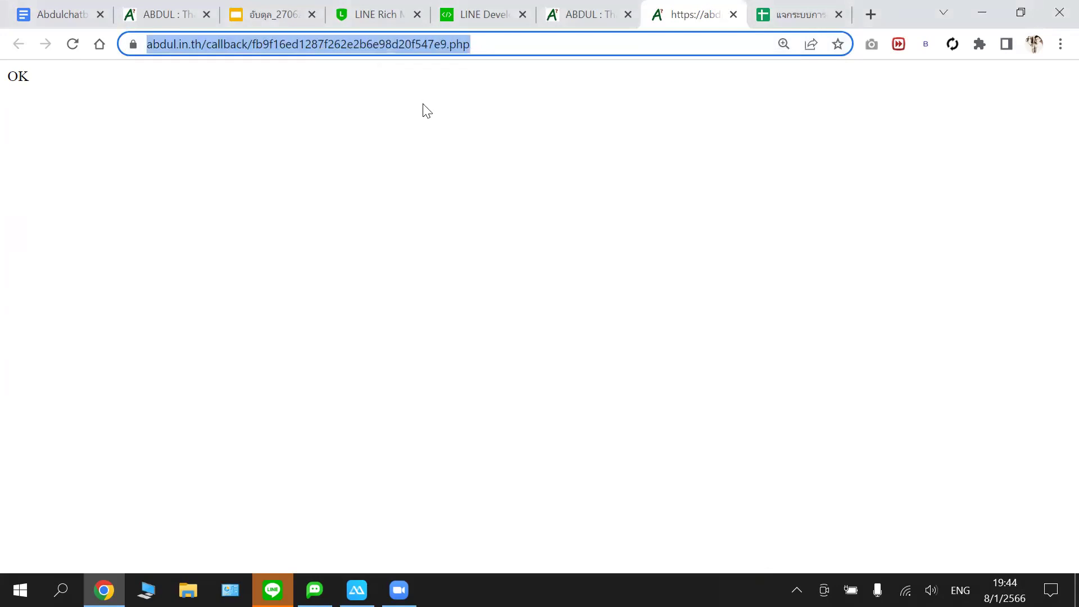
- Paste the ABDUL callback address into botobby's Webhook URL field
left_click(480, 14)
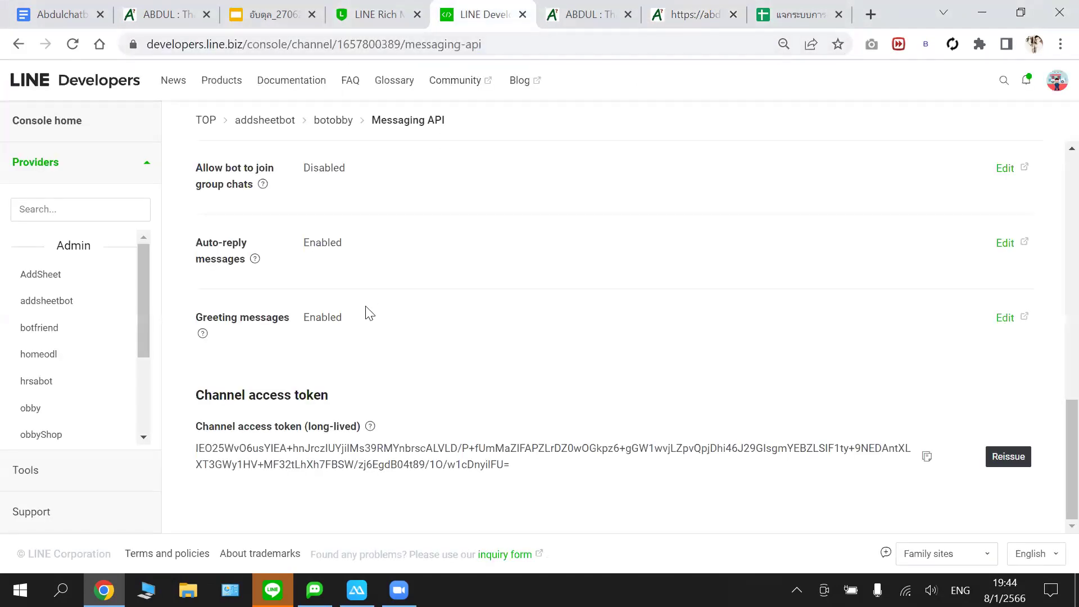
scroll(371, 303, "up", 8)
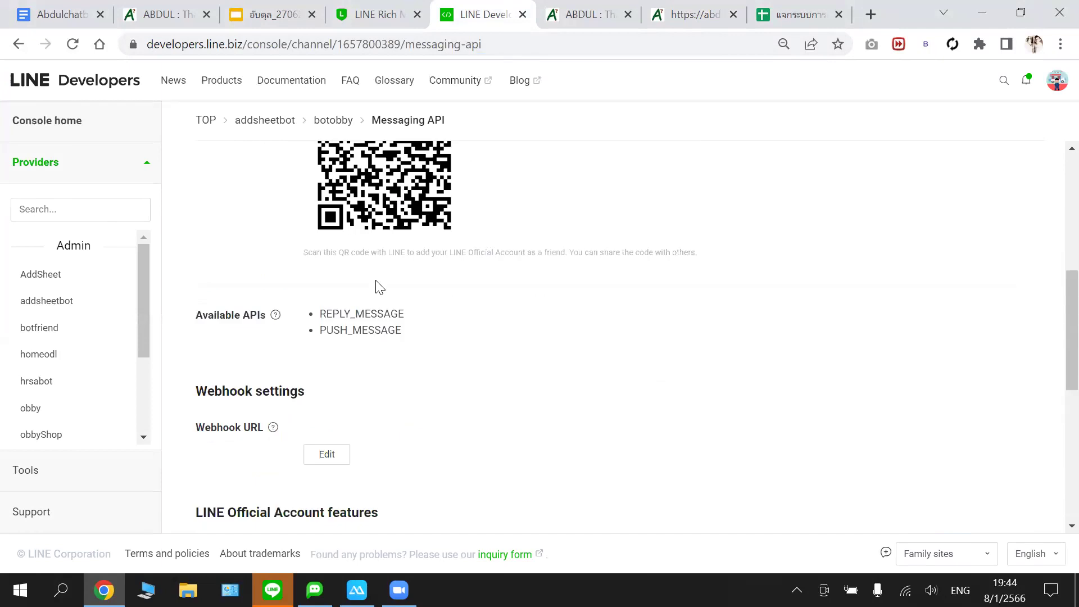
scroll(380, 287, "up", 5)
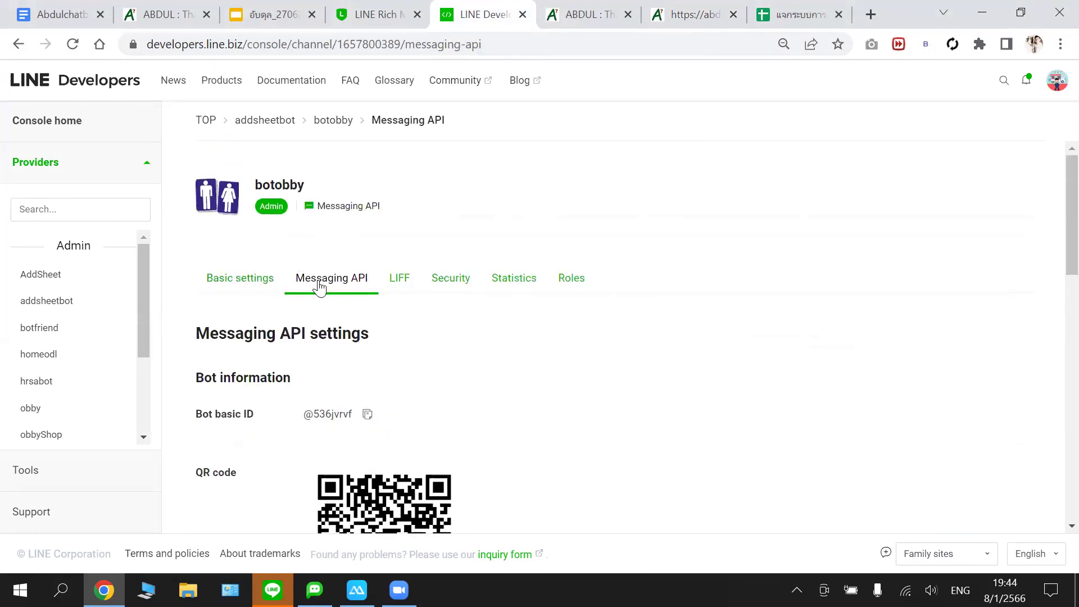
scroll(317, 285, "down", 9)
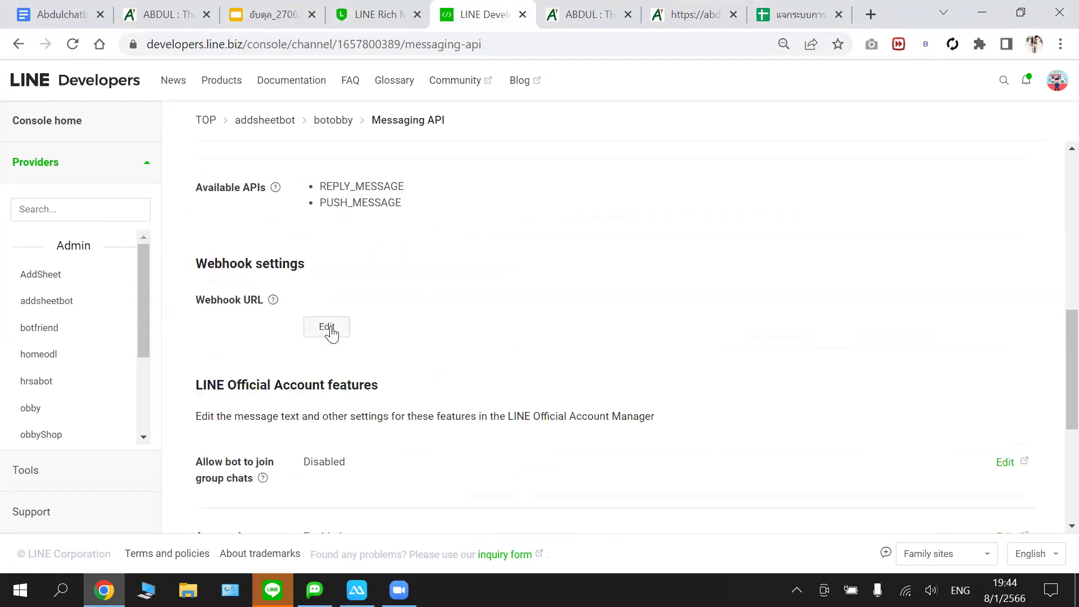
left_click(327, 328)
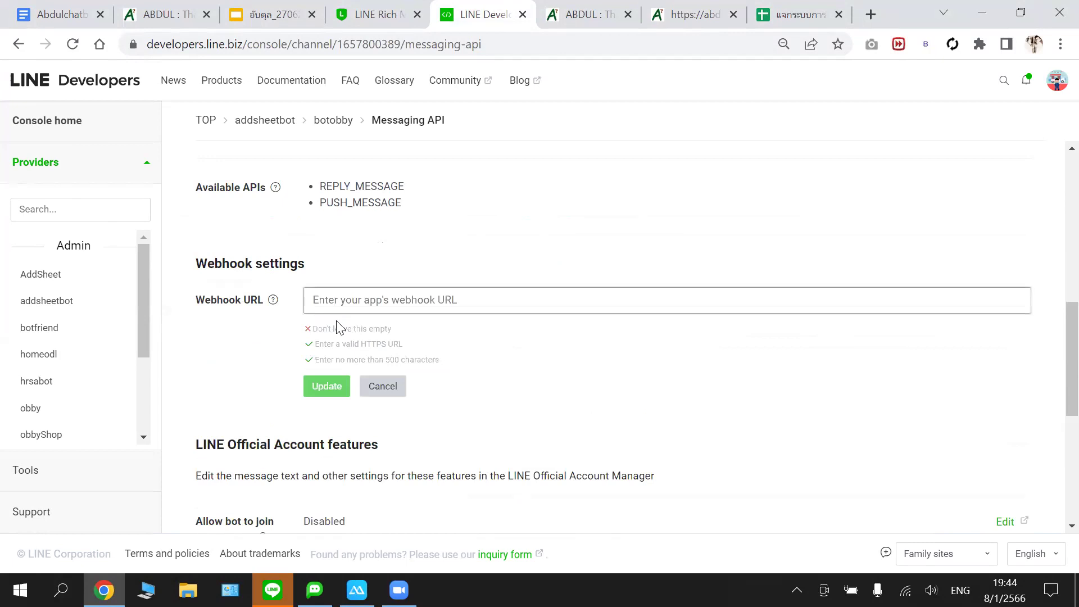
right_click(370, 300)
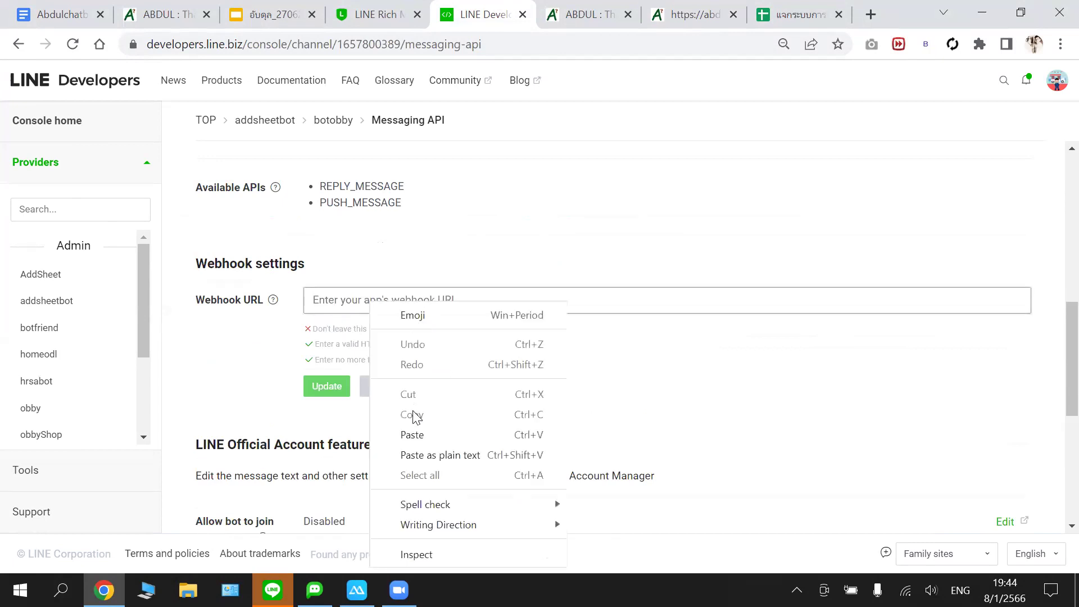
left_click(412, 434)
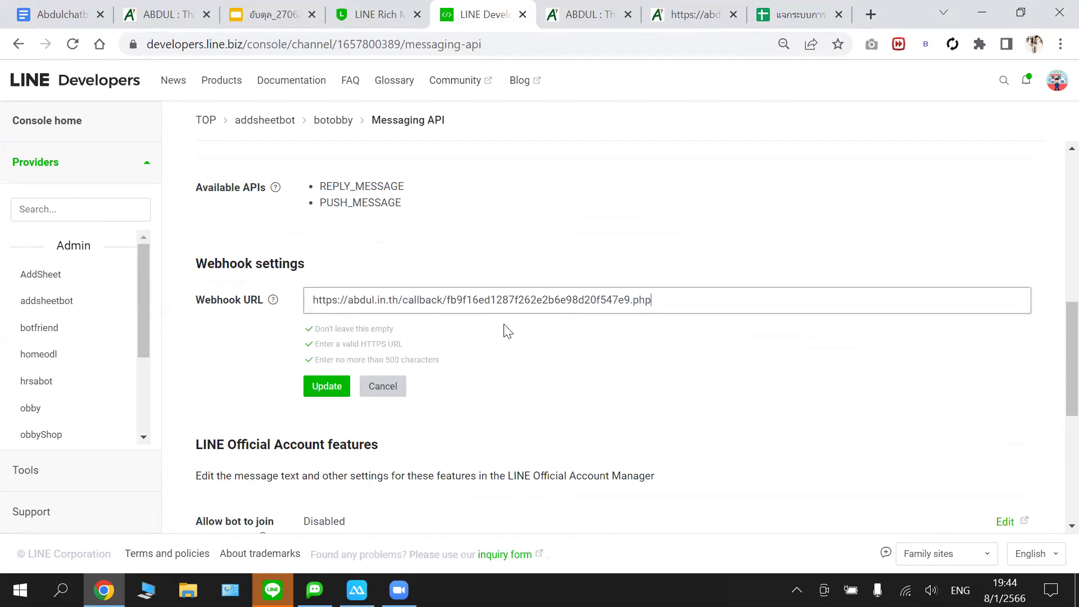
- Check the pasted URL against the ABDUL callback page, then Update to save the webhook URL
left_click(557, 14)
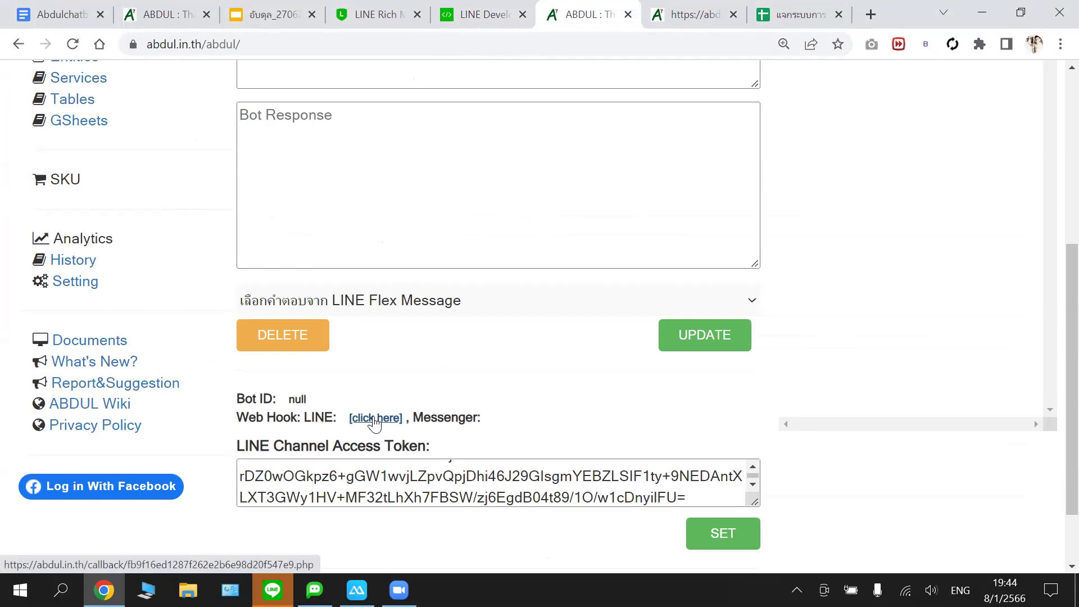
scroll(395, 330, "up", 5)
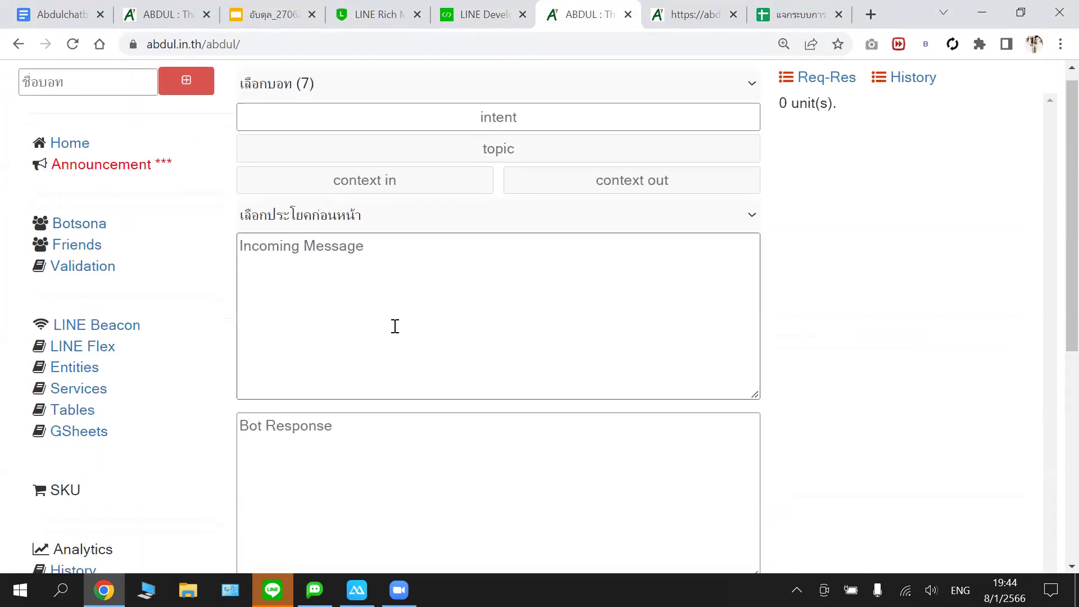
scroll(395, 326, "down", 6)
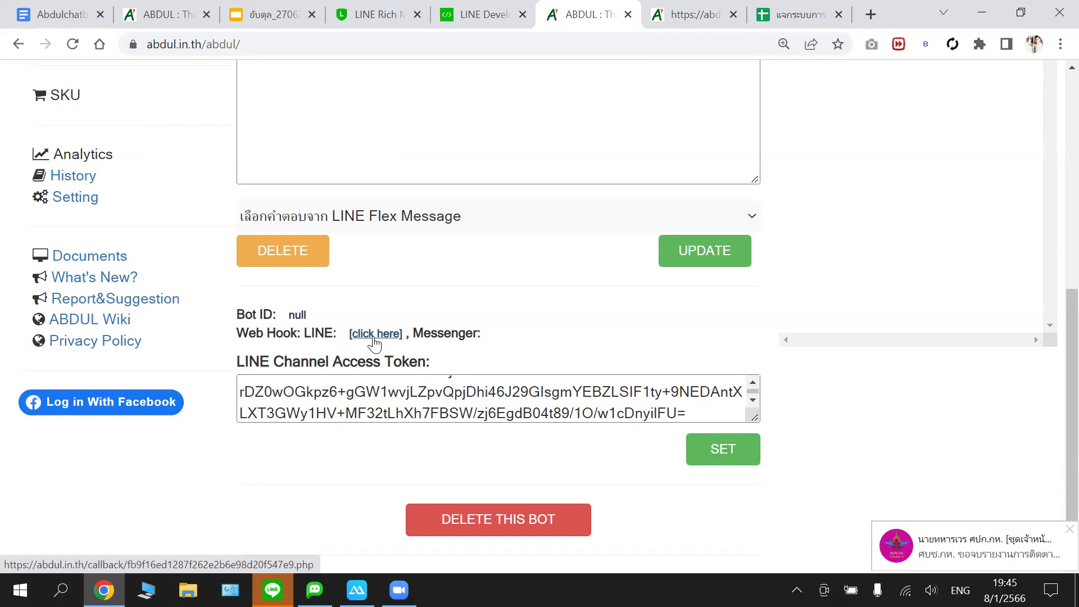
left_click(666, 8)
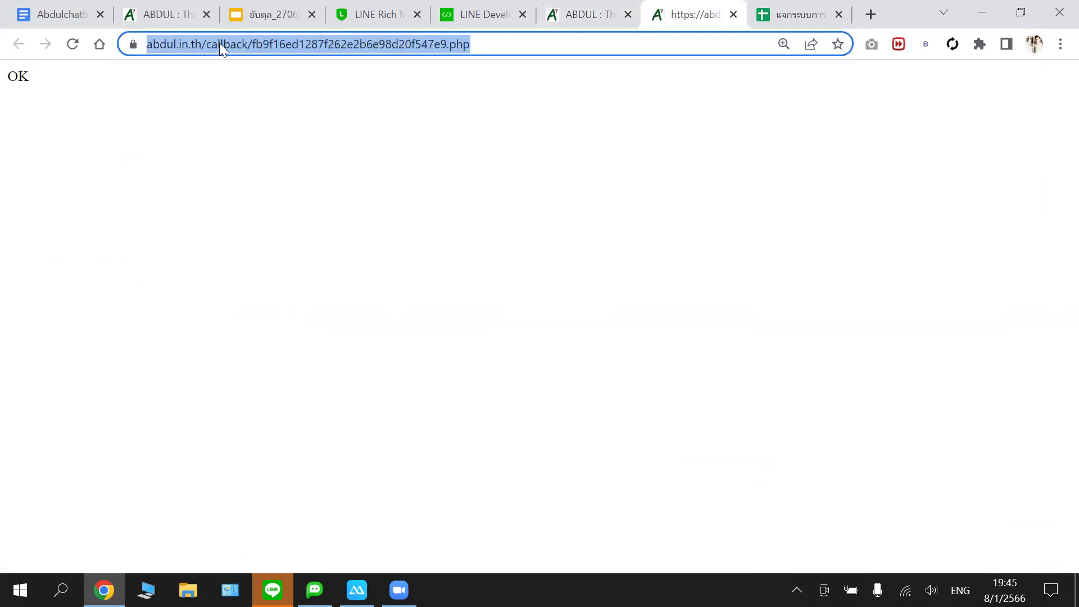
left_click(483, 14)
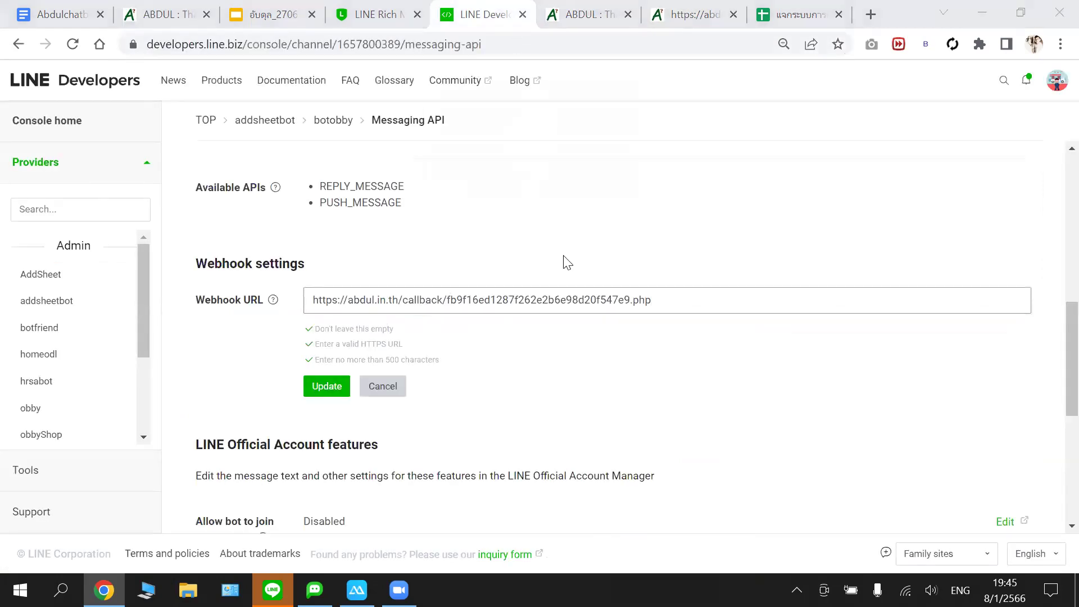
left_click(332, 392)
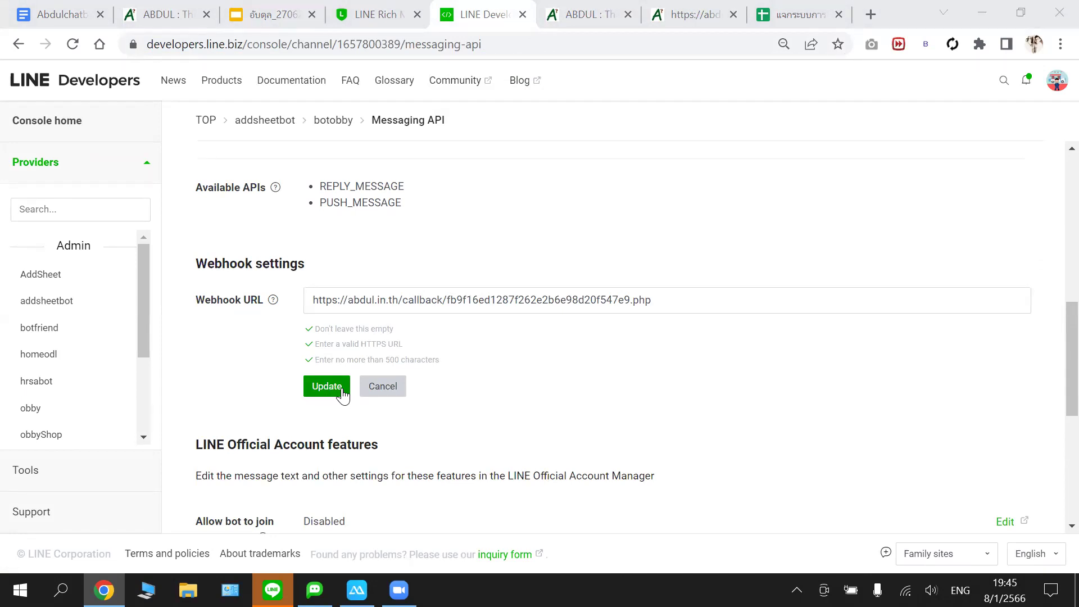
left_click(342, 393)
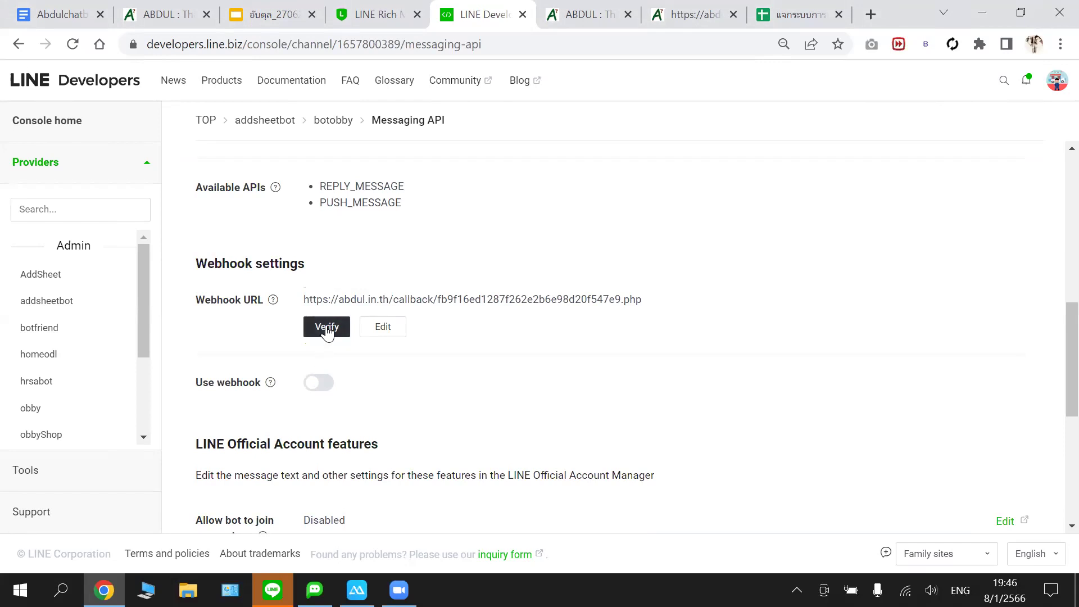
- Verify botobby's webhook URL and dismiss the Success dialog
left_click(326, 331)
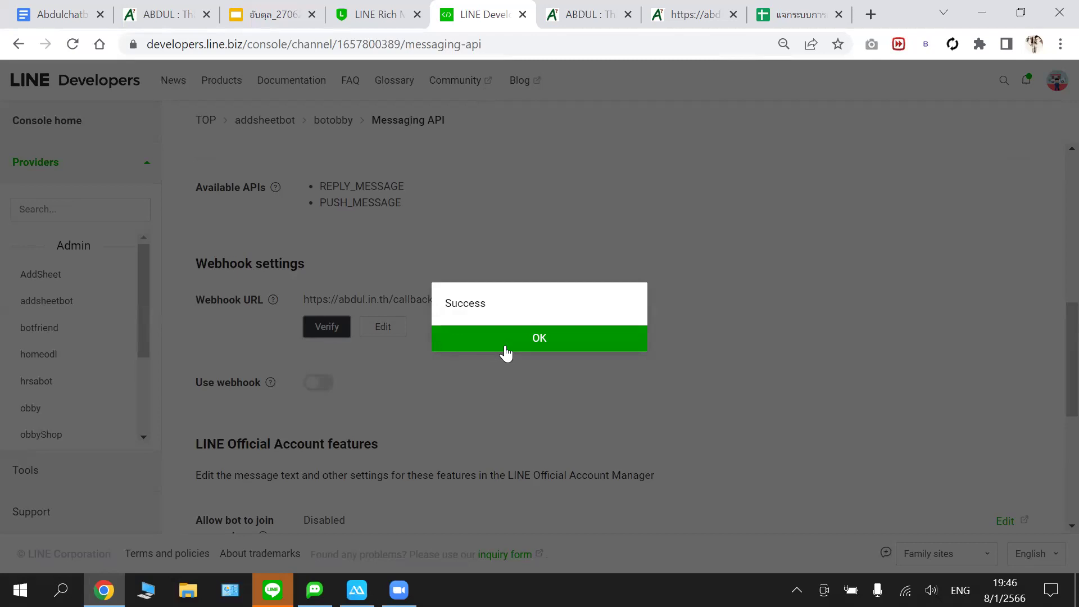
left_click(506, 349)
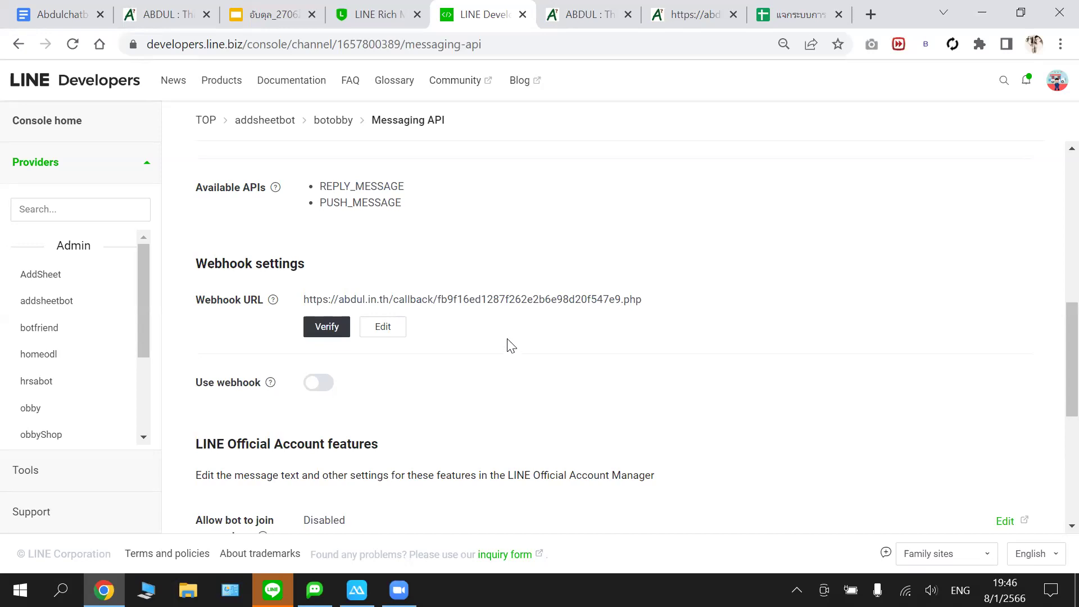
- Enable Use webhook, re-verify the webhook URL, and close the Success message
left_click(325, 393)
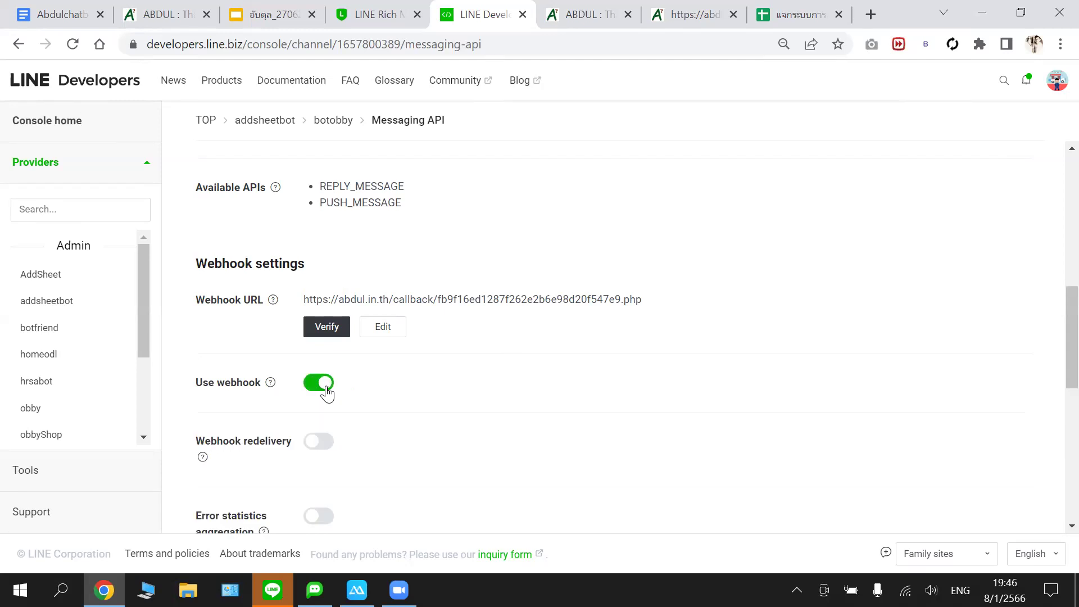
left_click(331, 328)
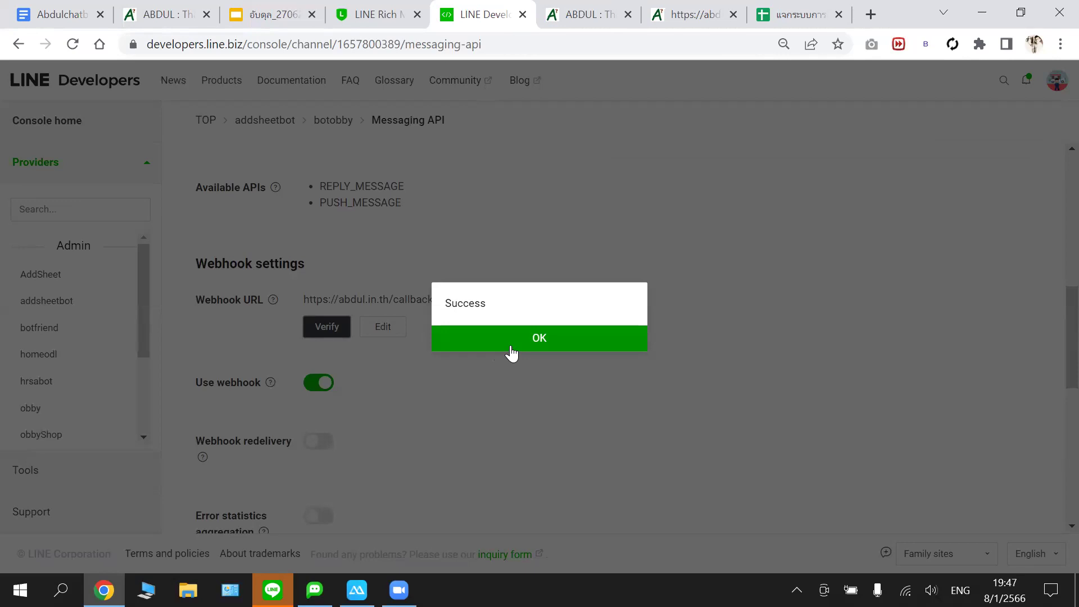
left_click(511, 352)
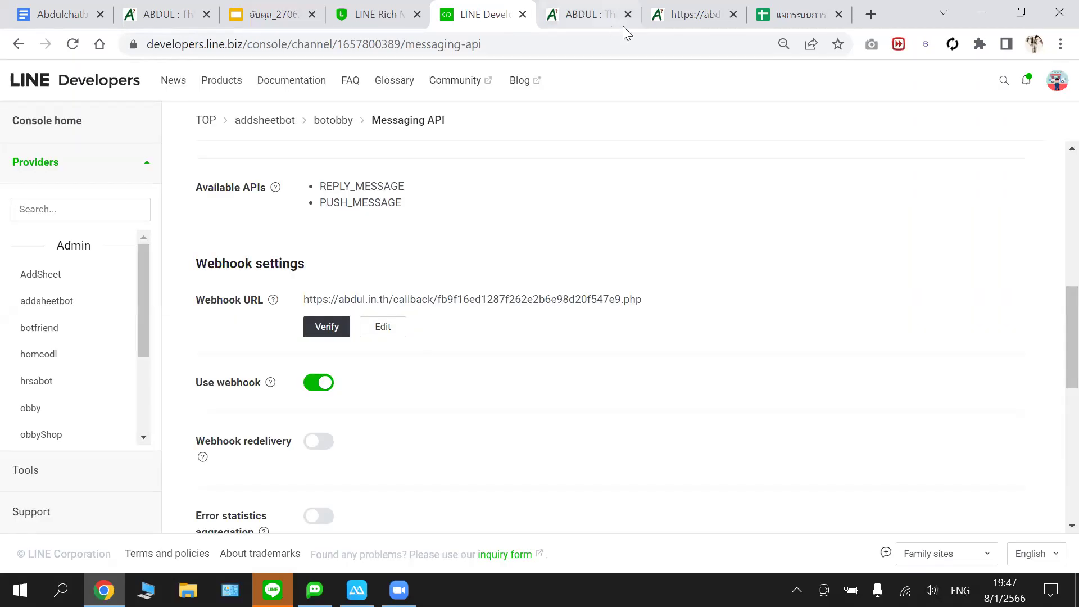
- Close the webhook callback tab and return to the ABDUL bot management page
left_click(679, 12)
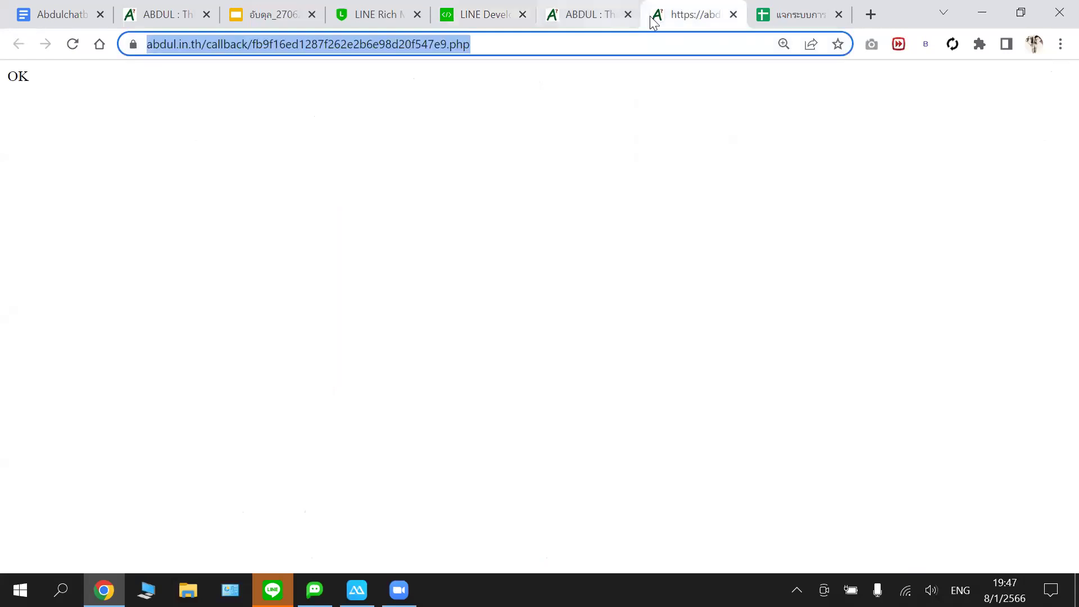
left_click(734, 14)
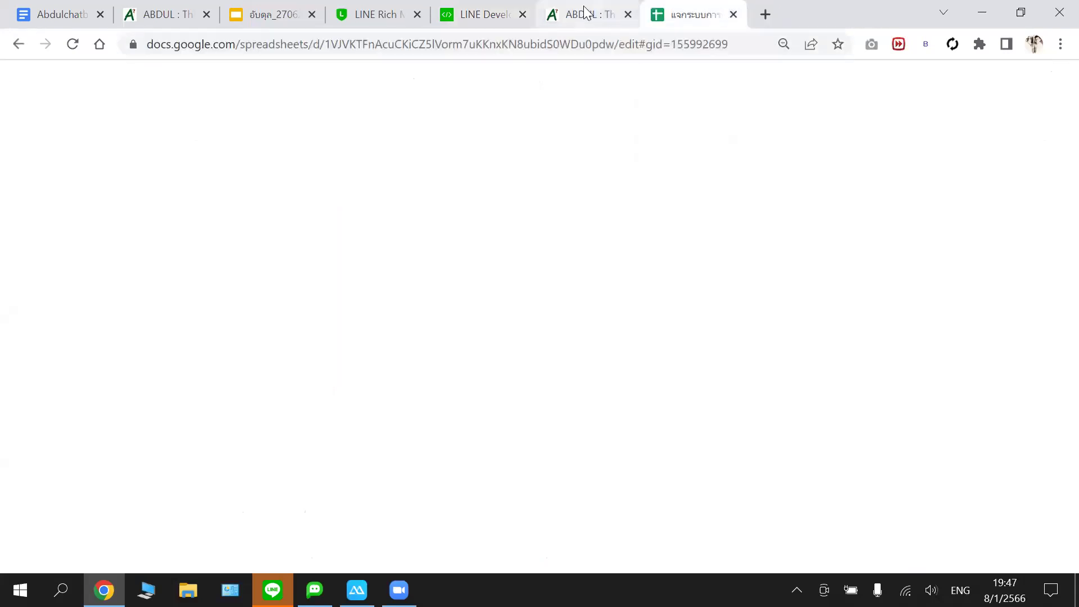
left_click(584, 12)
scroll(515, 140, "up", 7)
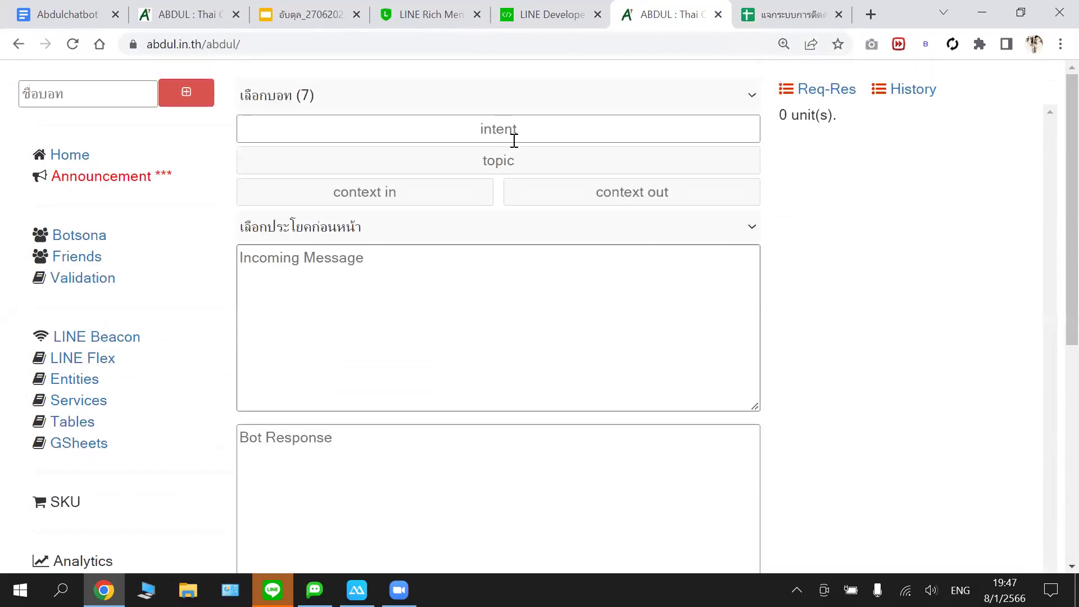
scroll(514, 139, "down", 7)
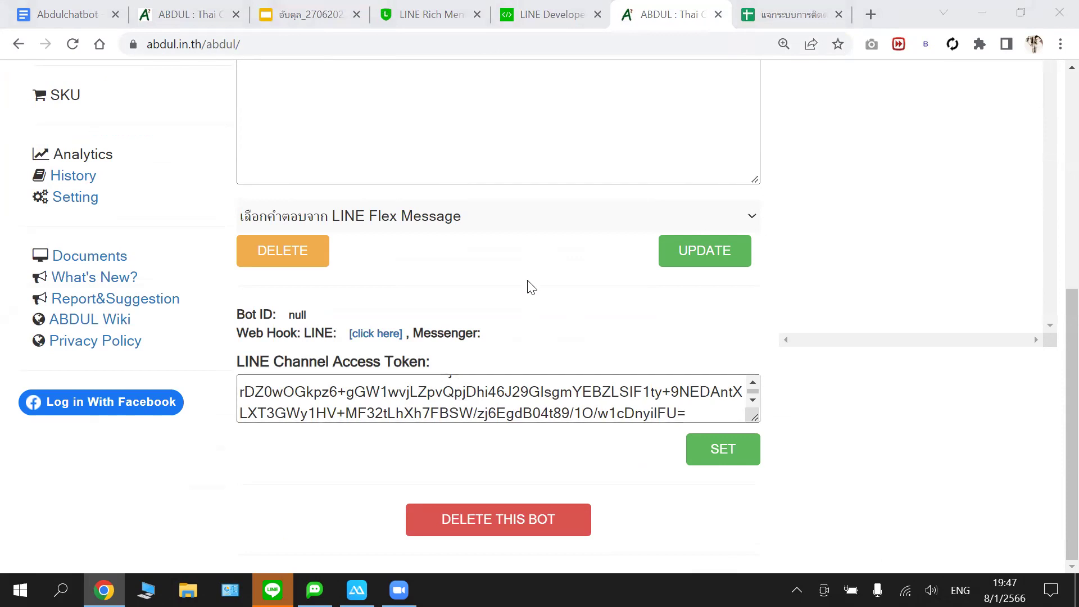
scroll(445, 256, "up", 2)
scroll(393, 337, "down", 2)
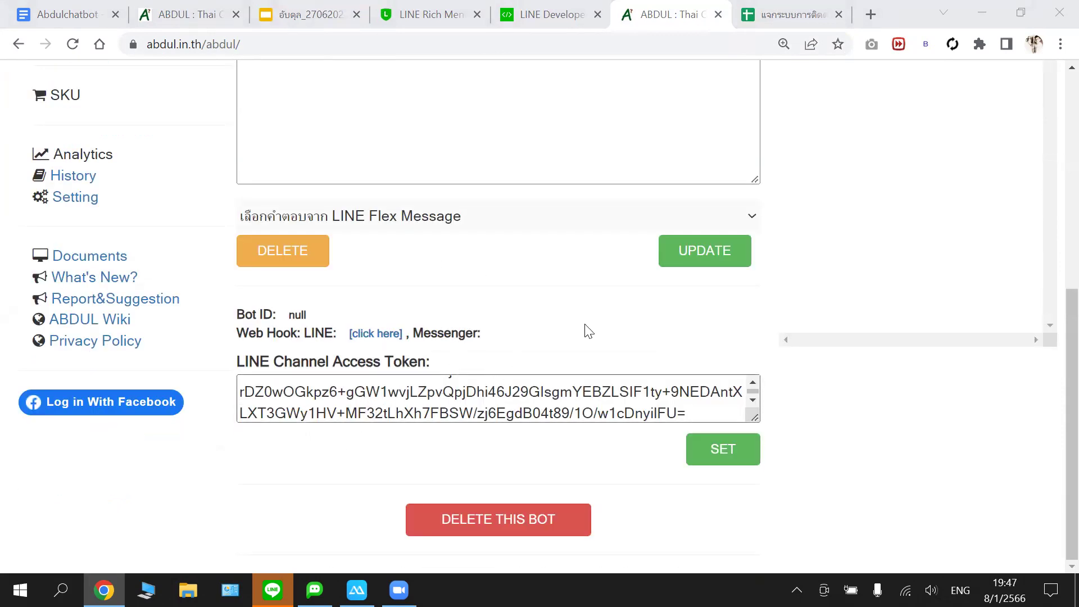
scroll(555, 251, "up", 1)
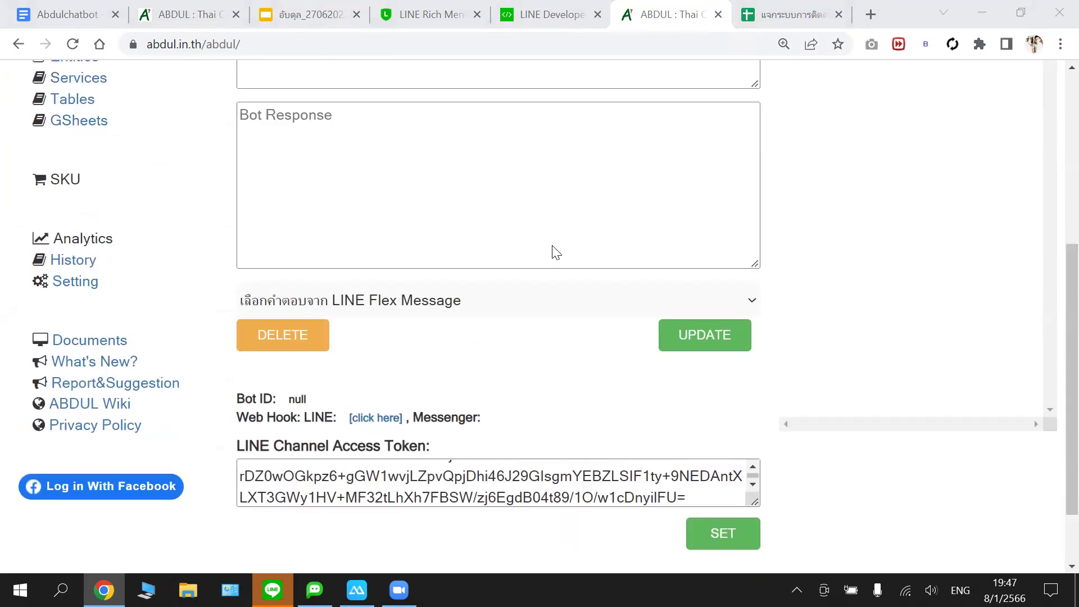
scroll(555, 252, "up", 5)
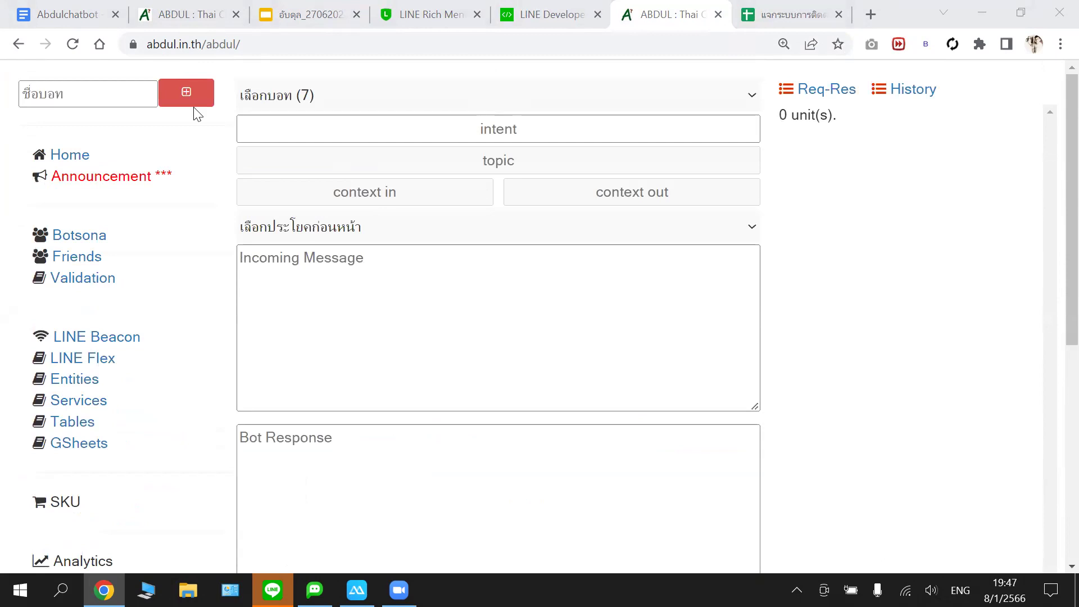
- Check the เลือกบอท dropdown, which lists seven bots and no botobby, then focus the bot name field
left_click(114, 96)
left_click(114, 93)
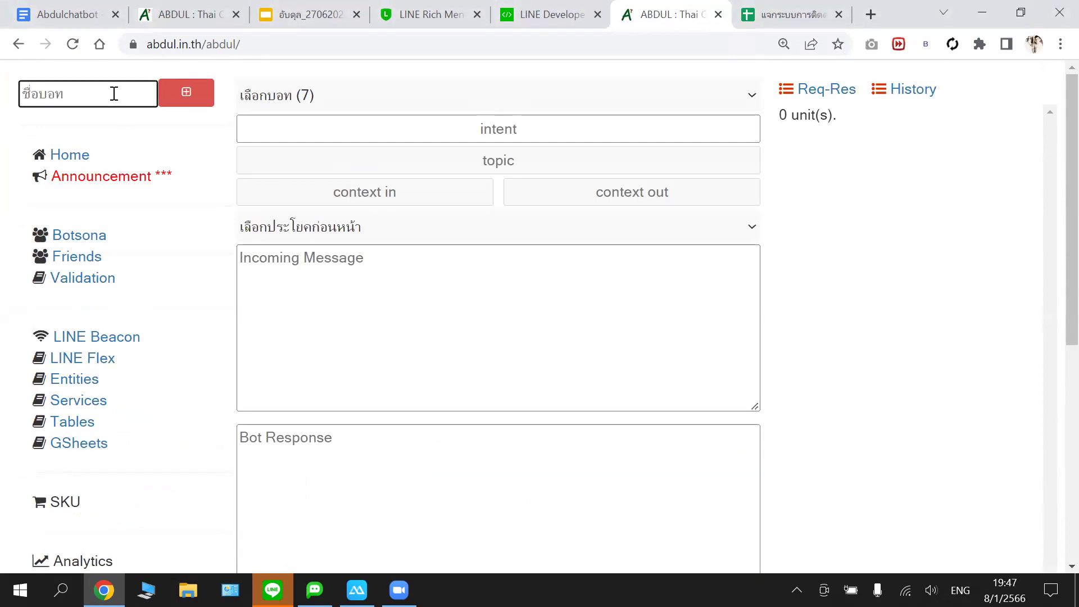
left_click(440, 92)
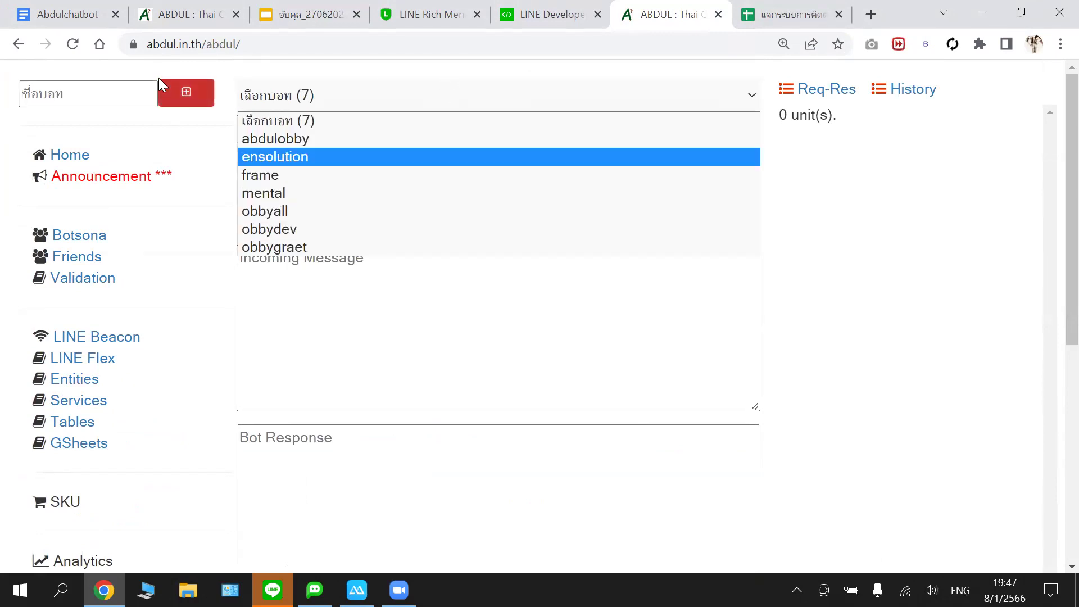
left_click(114, 88)
left_click(109, 94)
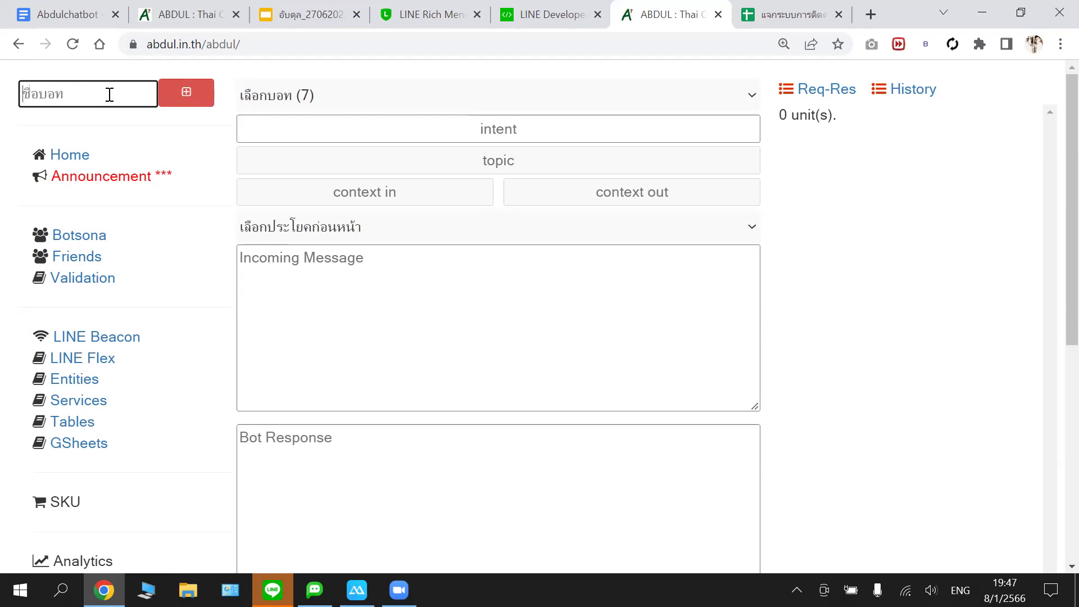
- Enter 'botobby' as the new bot's name and submit it with the red add button
type("bo")
type("obby")
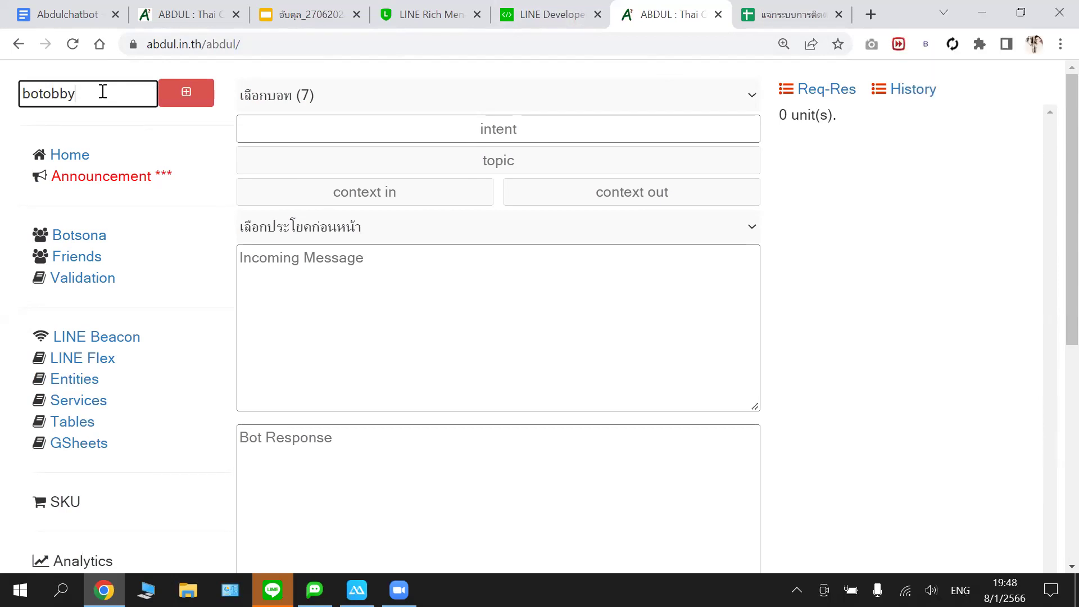
key("XF86AudioRaiseVolume")
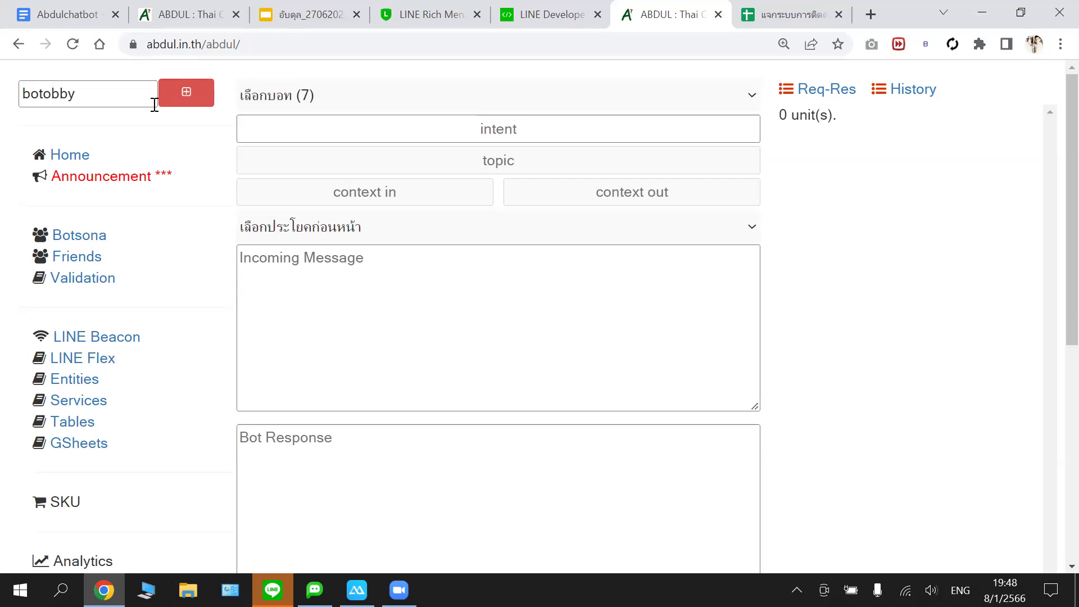
left_click(192, 98)
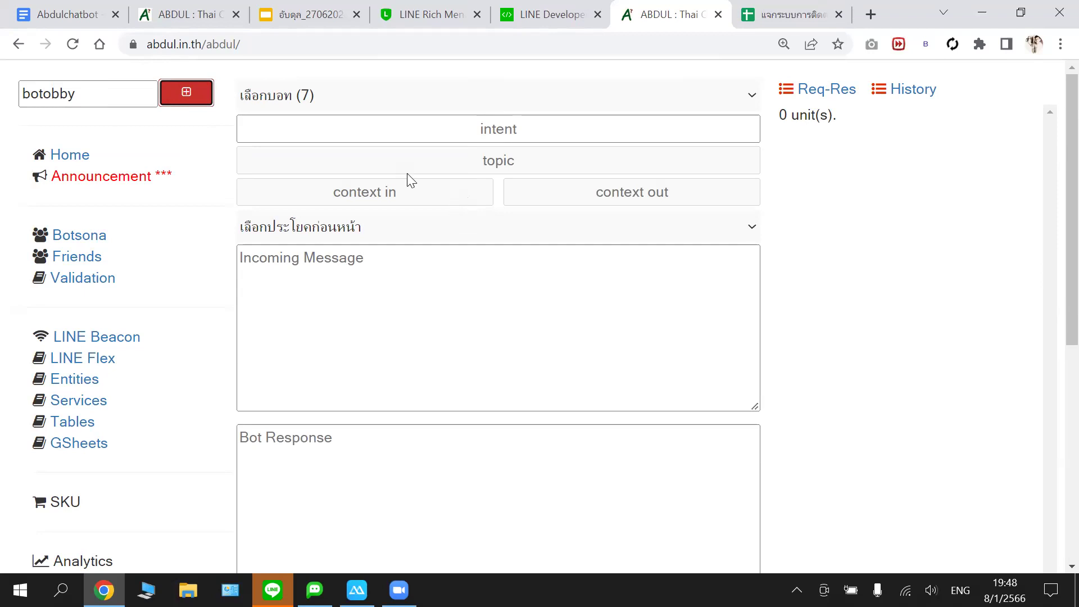
- Copy botobby's long-lived channel access token from the Messaging API settings in LINE Developers
scroll(394, 183, "down", 6)
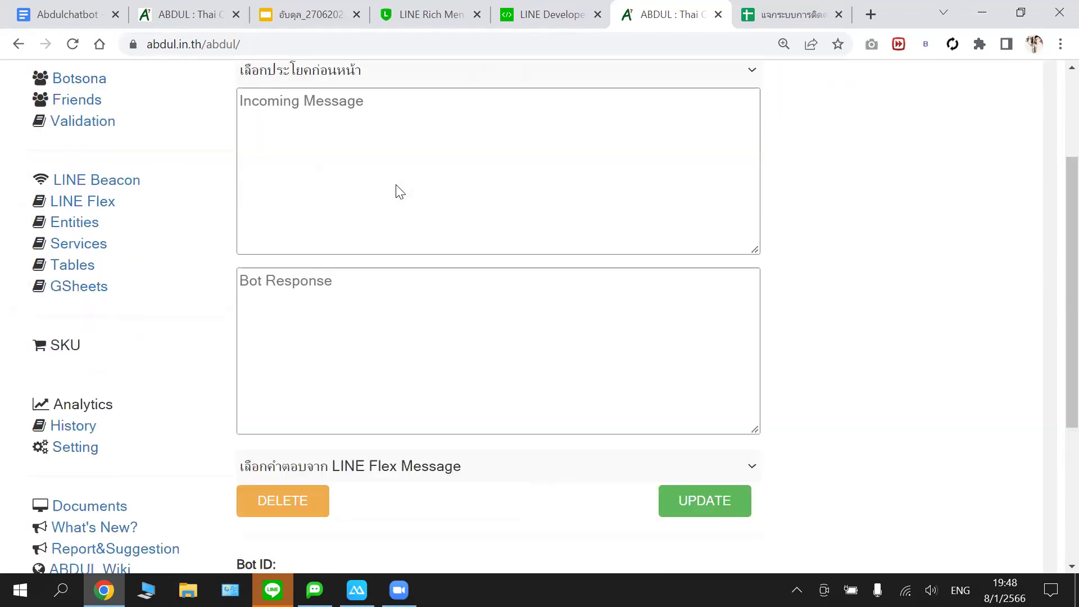
scroll(397, 200, "up", 6)
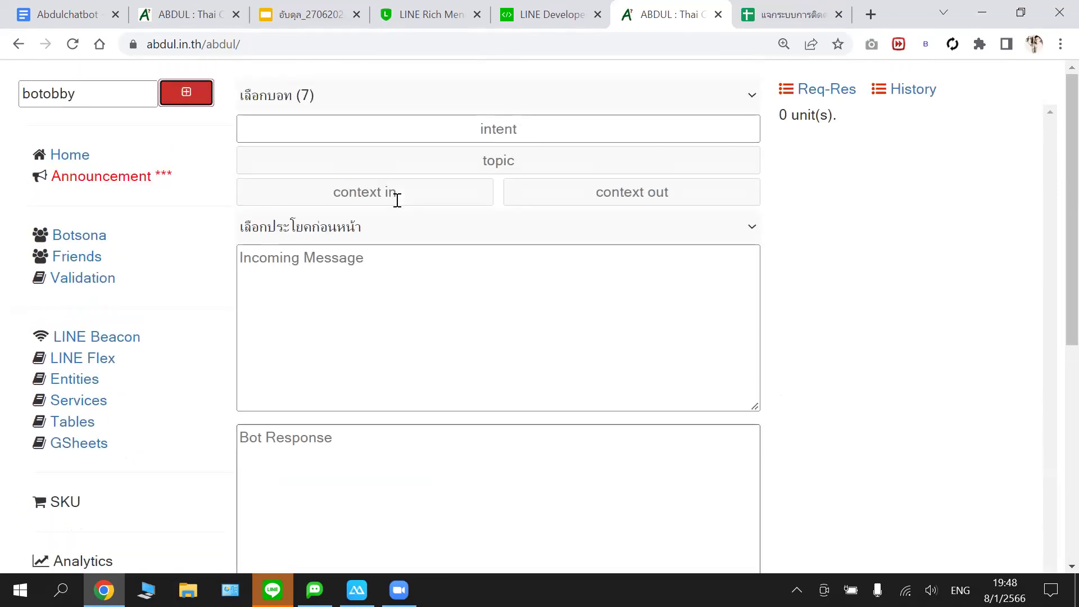
scroll(396, 203, "down", 1)
scroll(399, 208, "down", 6)
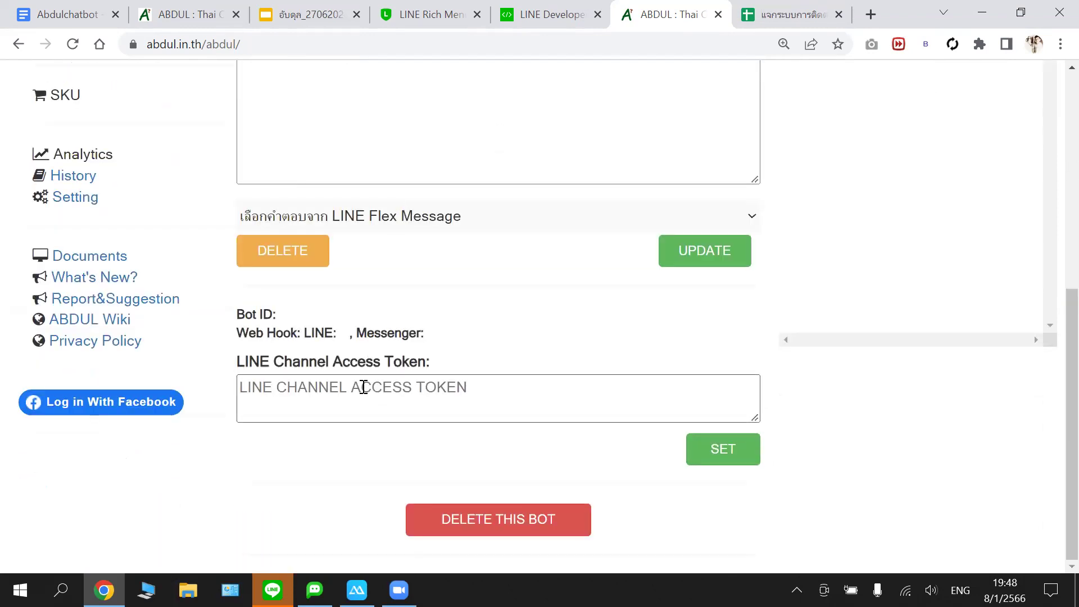
scroll(497, 264, "up", 5)
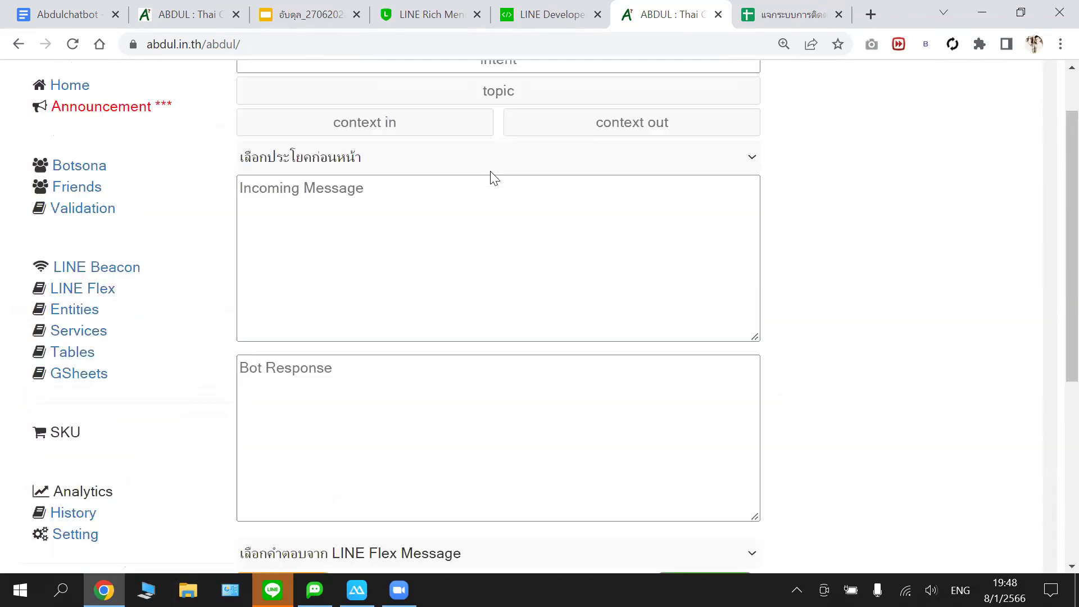
scroll(531, 101, "up", 2)
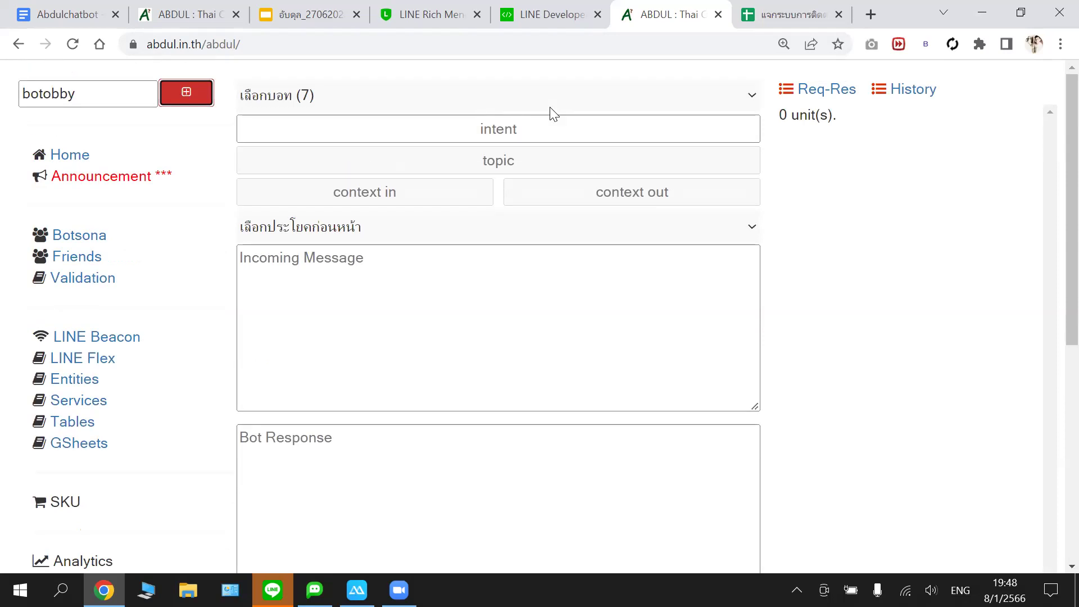
left_click(528, 22)
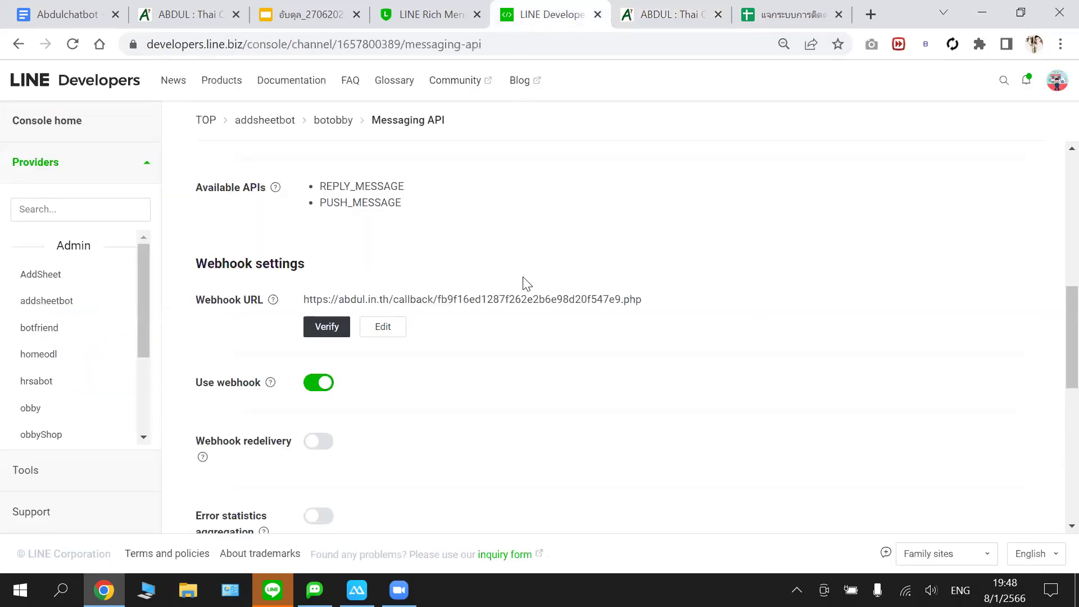
scroll(526, 284, "down", 8)
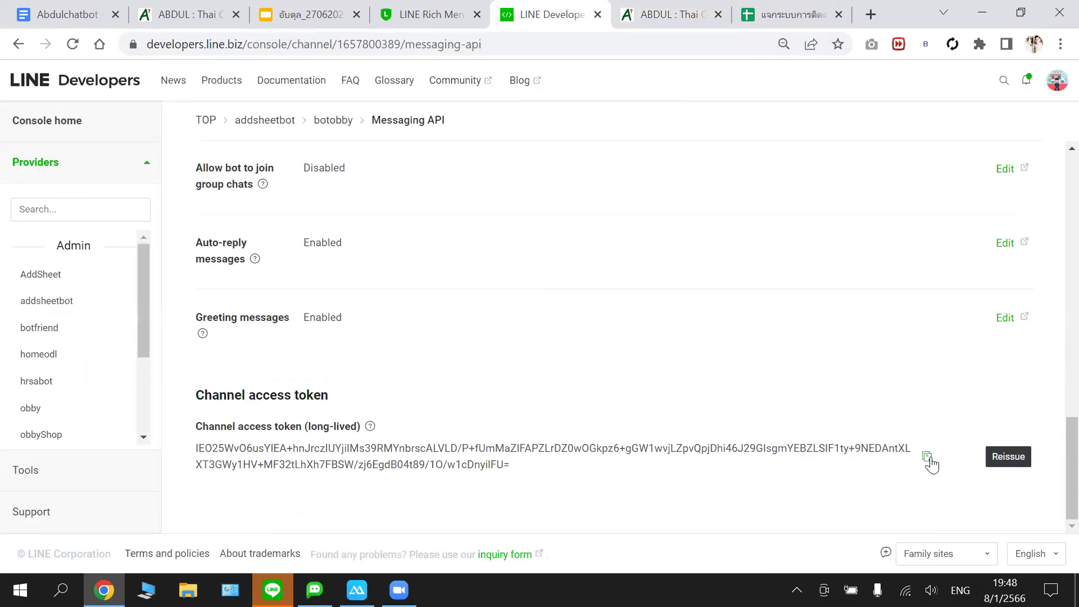
left_click(927, 458)
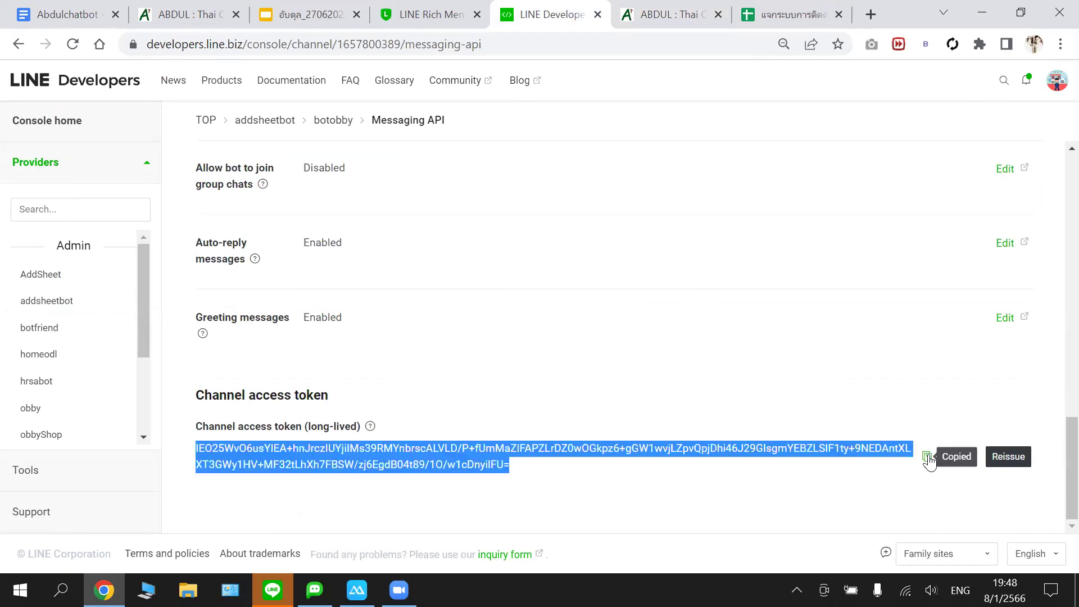
- Paste the copied token into ABDUL's LINE Channel Access Token field
left_click(653, 8)
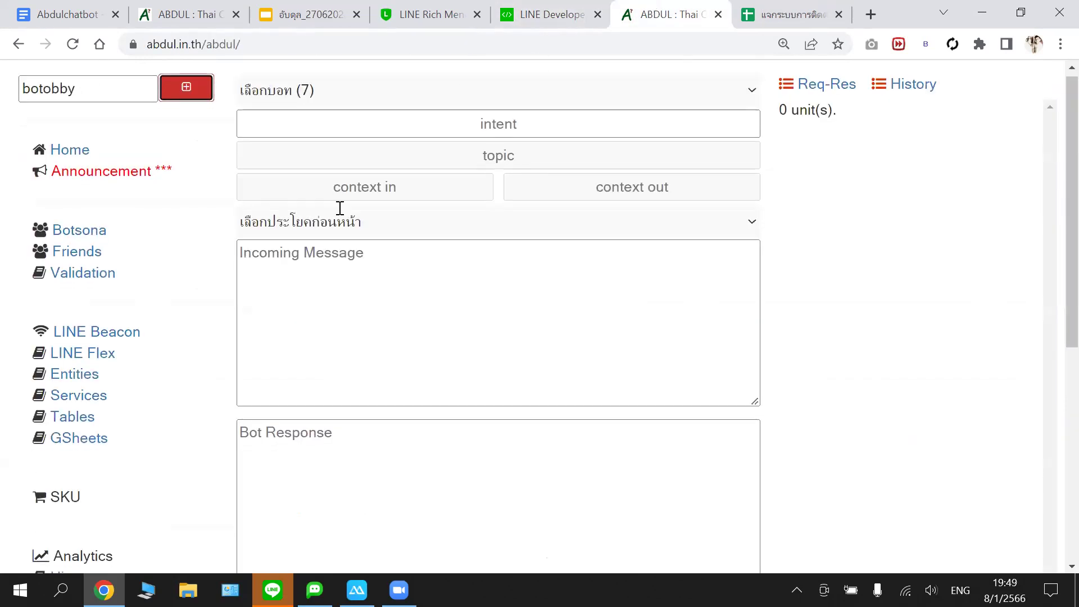
scroll(339, 225, "down", 6)
left_click(359, 395)
right_click(359, 396)
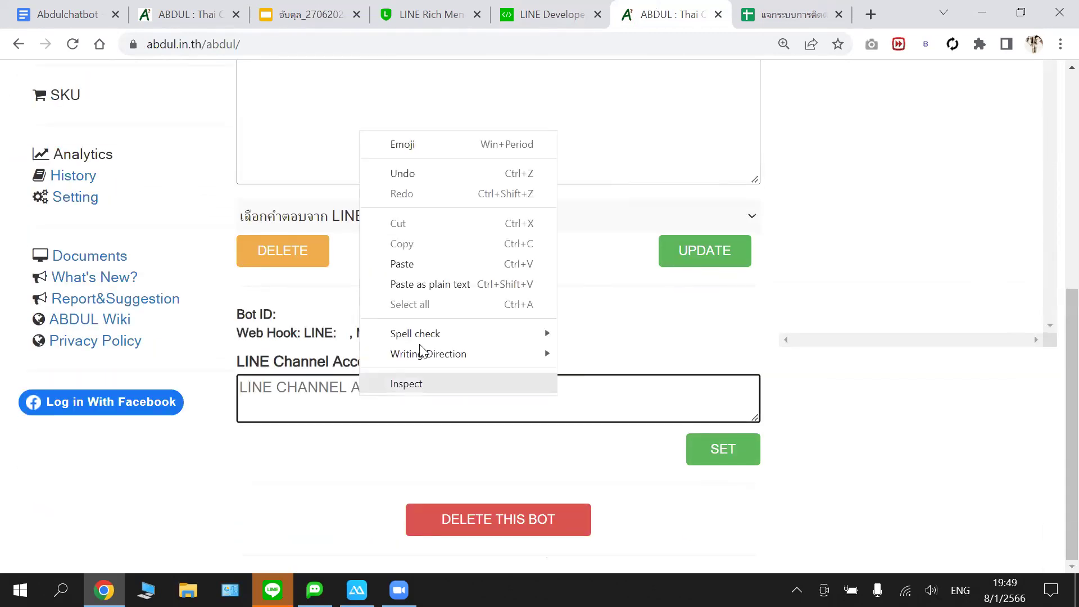
left_click(410, 263)
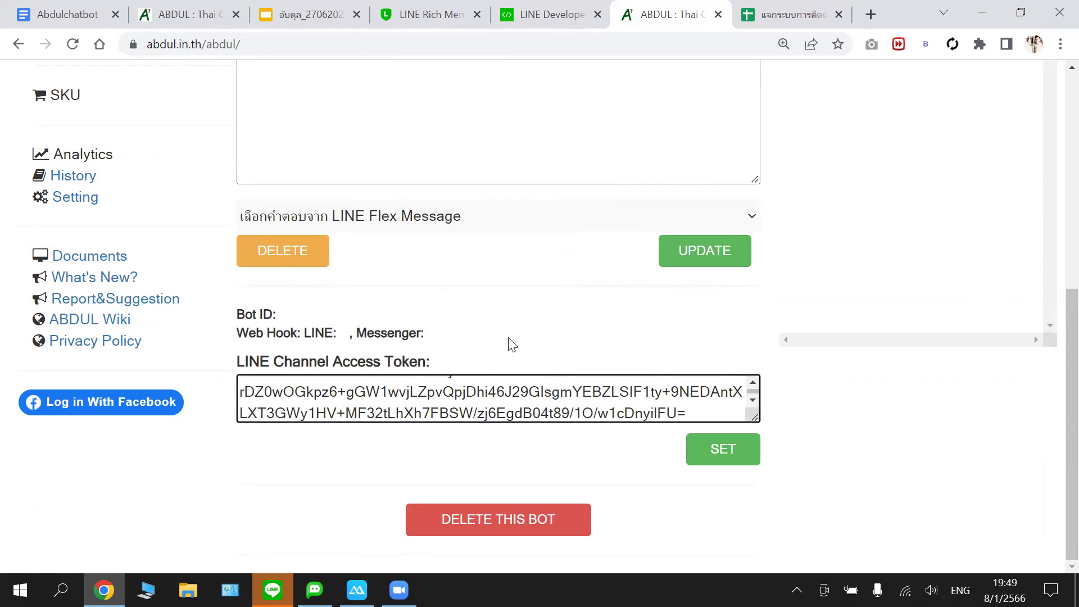
scroll(506, 337, "up", 7)
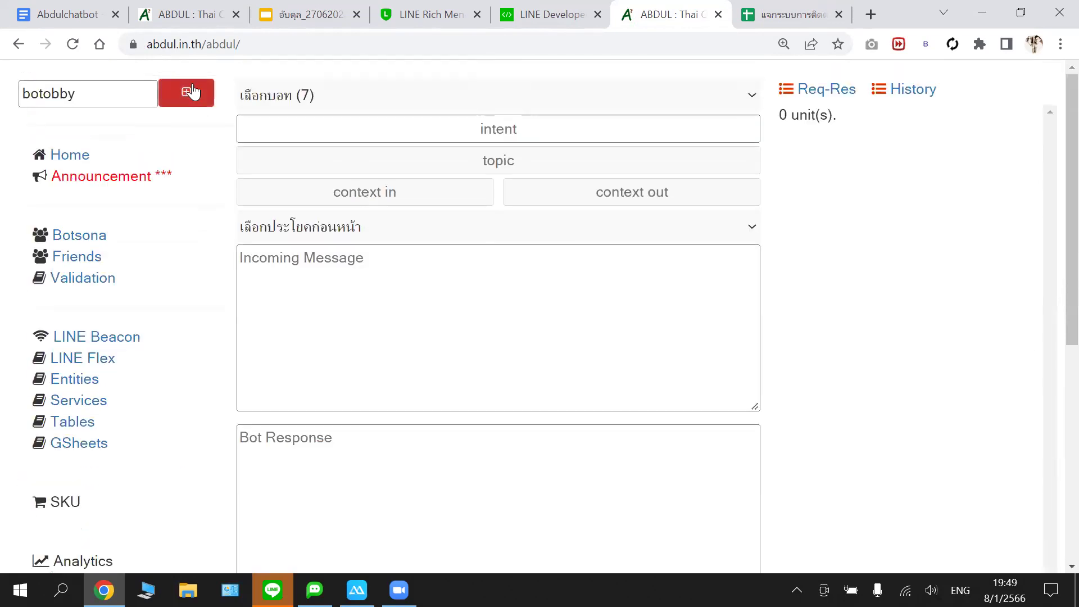
- Try saving botobby, then check the existing bot list, closing it unchanged
left_click(189, 96)
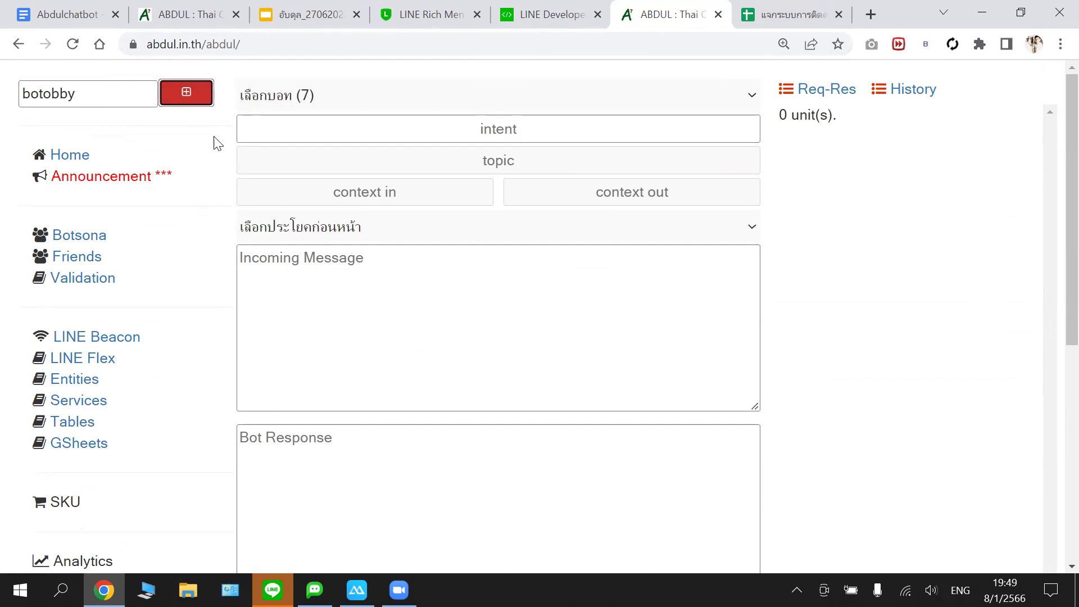
scroll(330, 195, "down", 6)
scroll(185, 127, "up", 5)
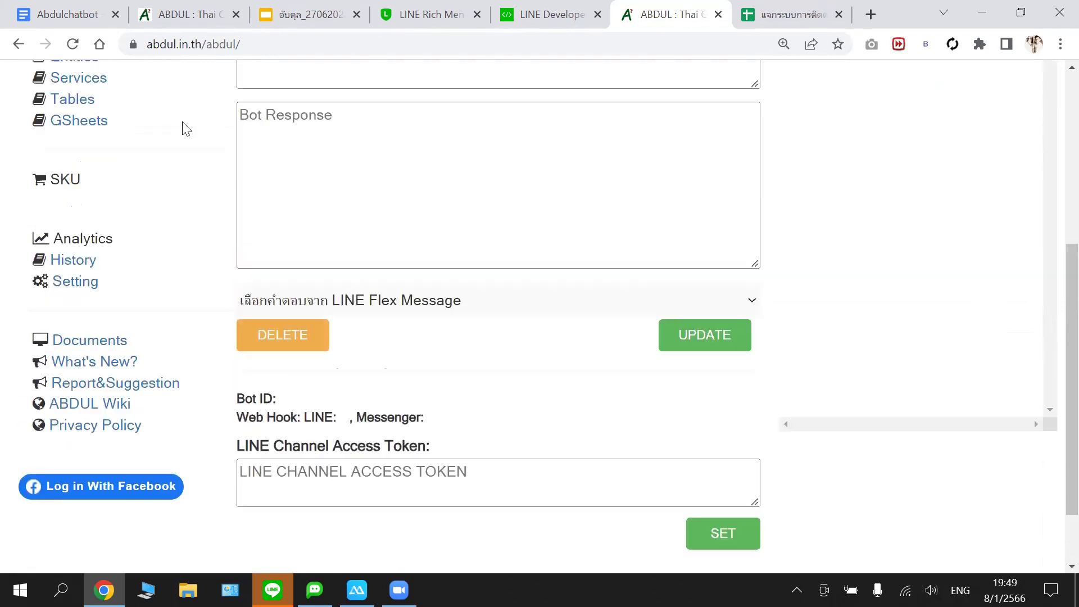
scroll(191, 123, "up", 2)
left_click(304, 95)
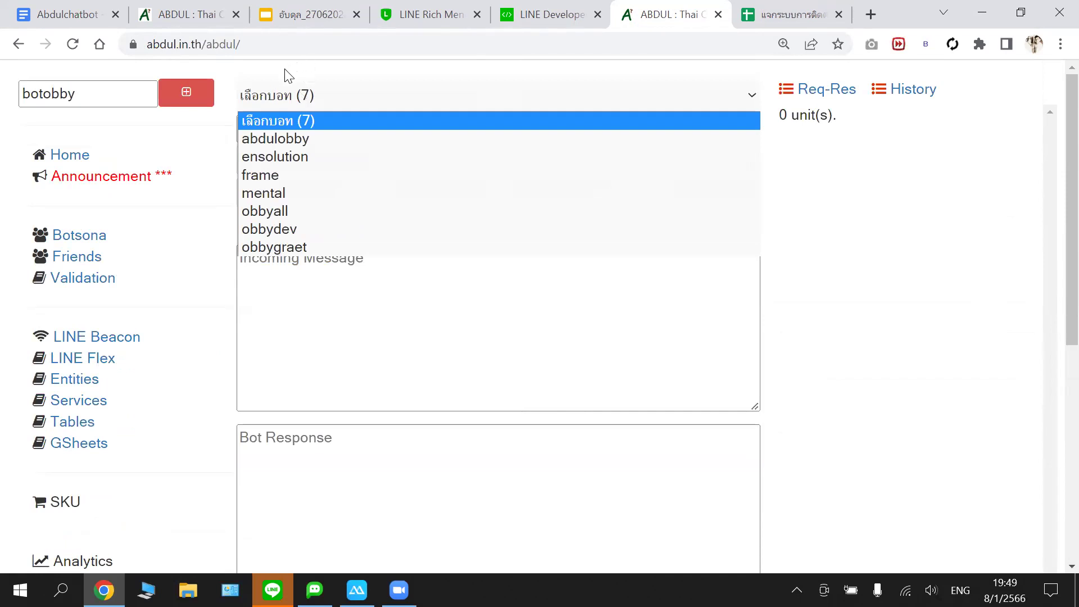
left_click(288, 76)
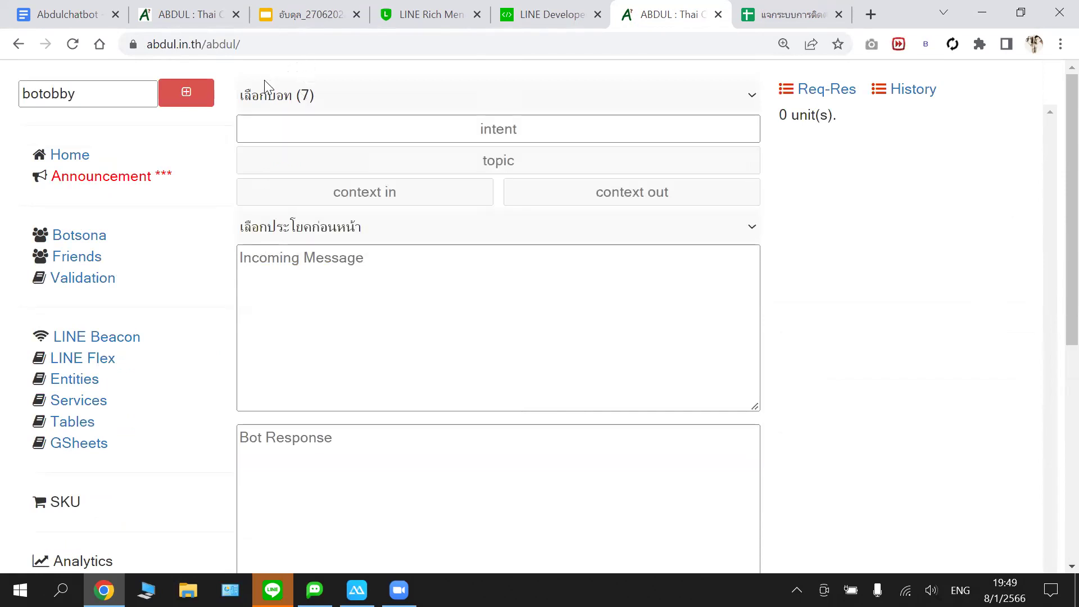
left_click(258, 97)
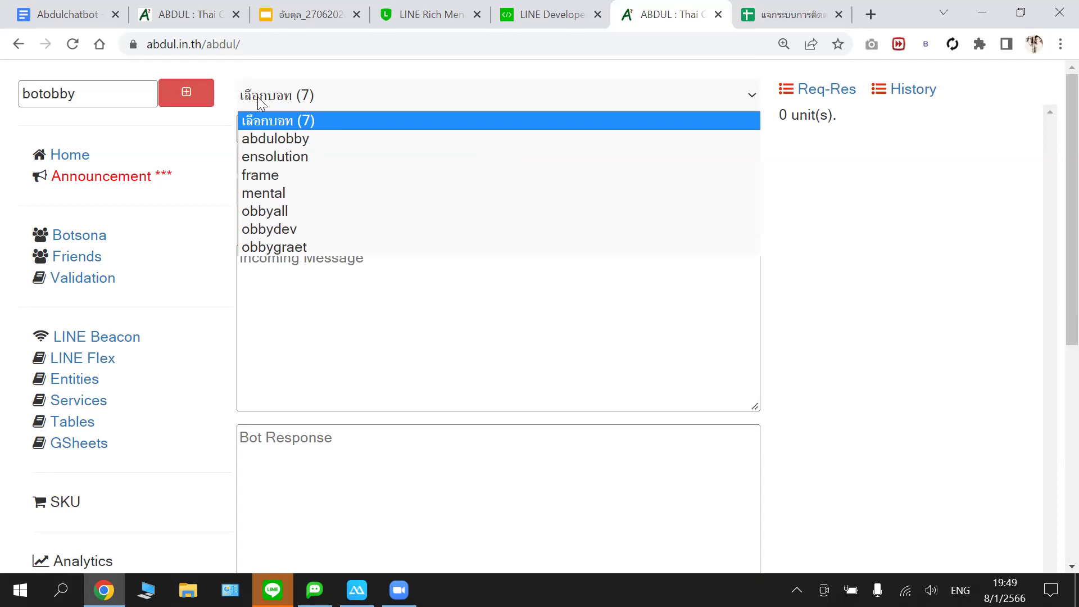
left_click(237, 72)
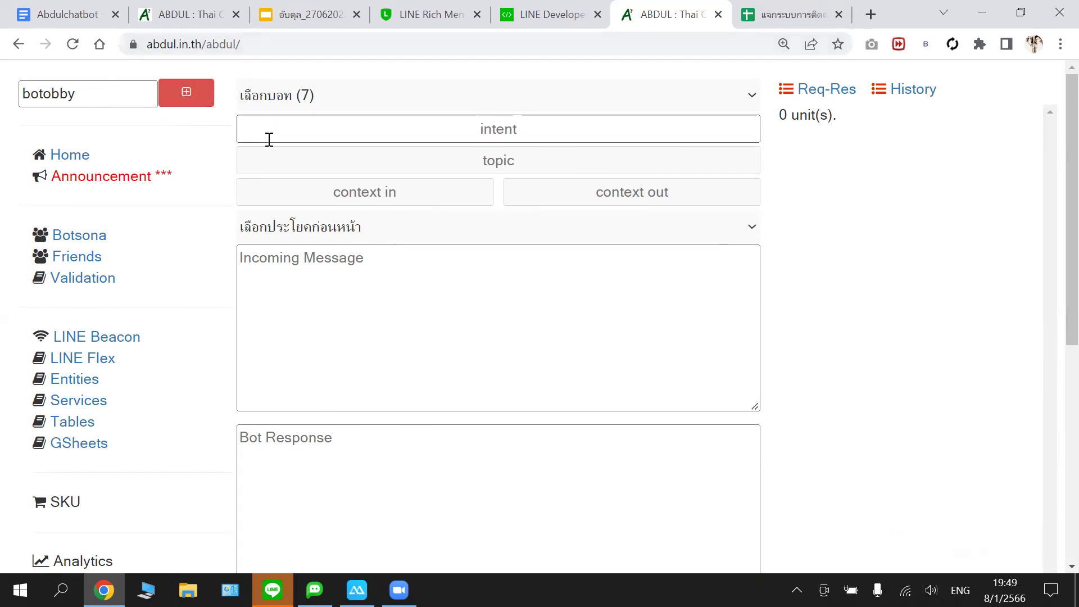
- Re-paste the channel access token, save it with SET, and add the bot named botobby
scroll(354, 199, "down", 3)
scroll(445, 248, "down", 3)
scroll(445, 248, "up", 4)
scroll(445, 248, "down", 4)
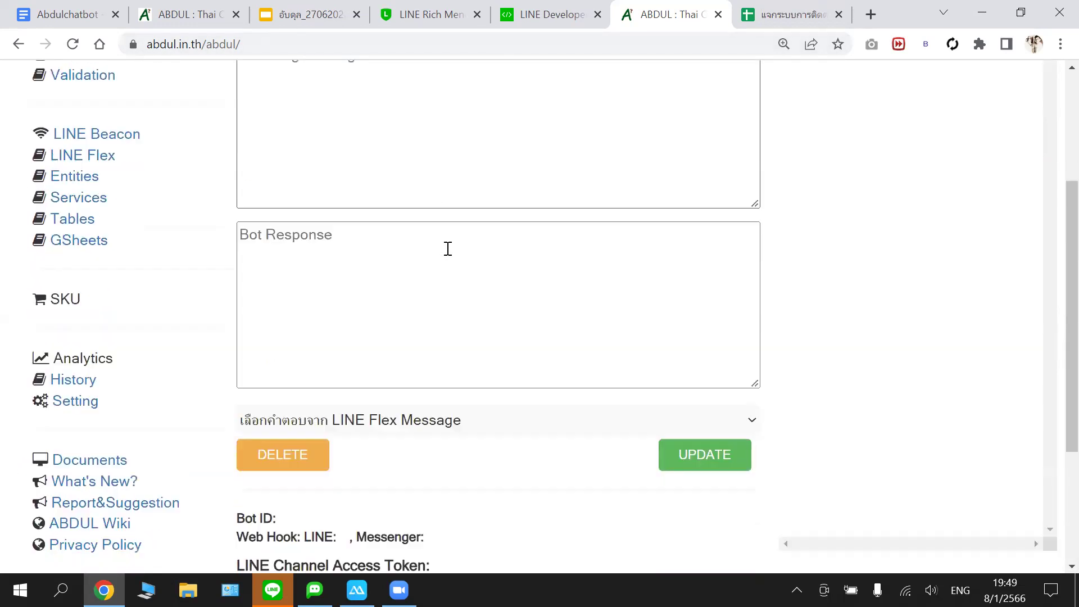
left_click(355, 458)
right_click(356, 458)
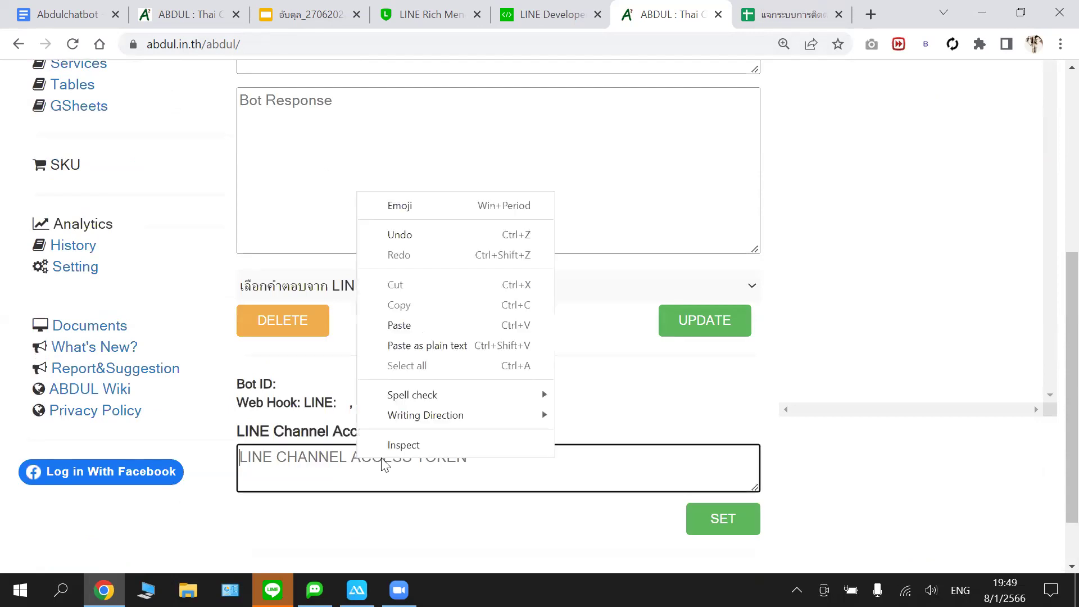
left_click(400, 326)
scroll(530, 353, "down", 2)
left_click(708, 451)
scroll(450, 272, "up", 10)
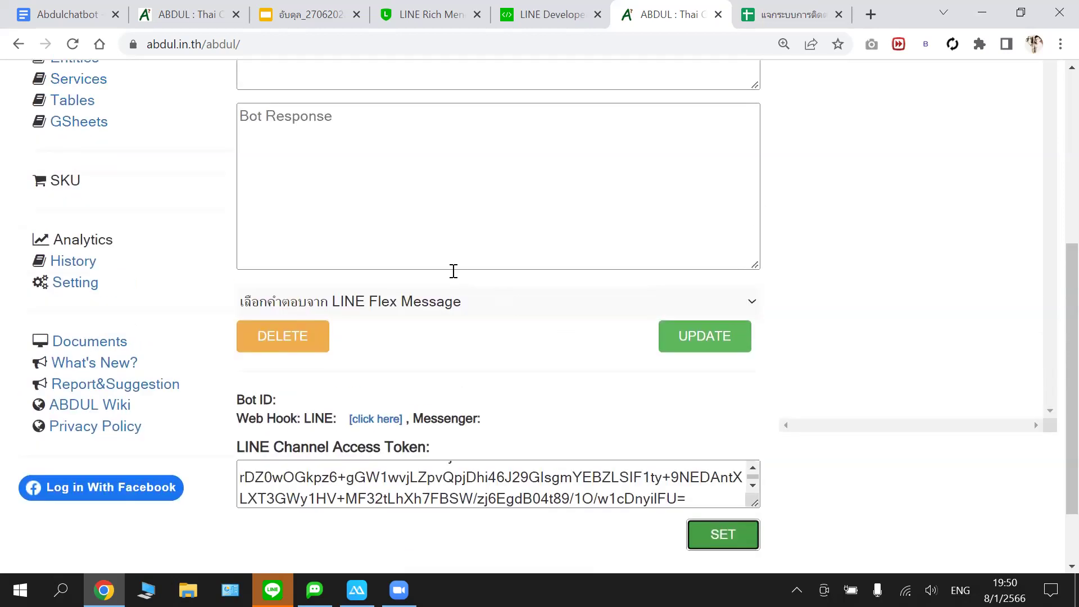
left_click(181, 96)
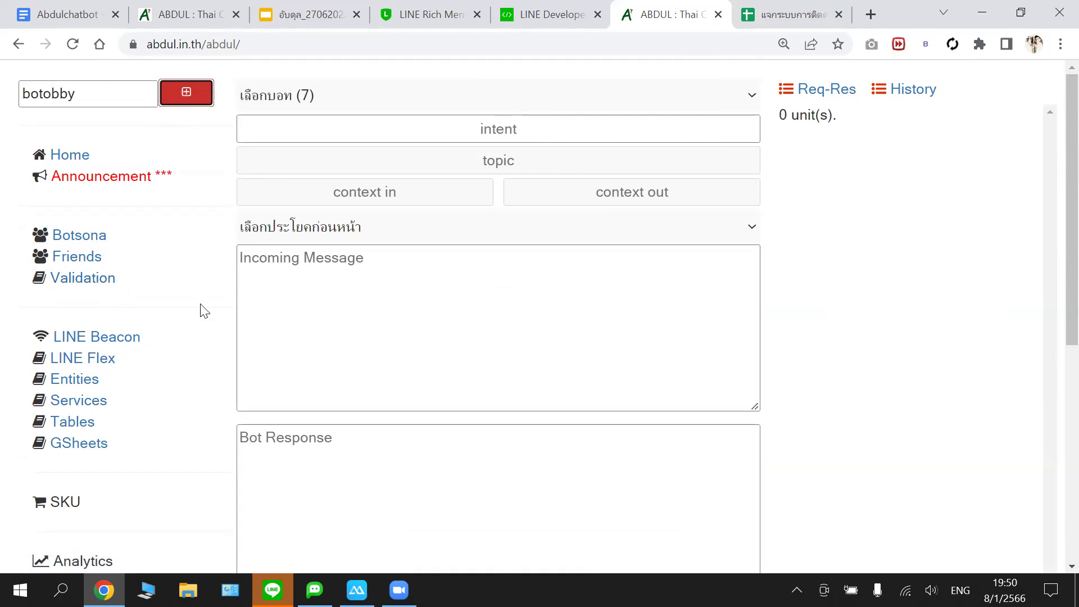
- Check the bot list for botobby, then reload the ABDUL page to refresh it
scroll(203, 311, "down", 2)
scroll(203, 312, "up", 2)
scroll(203, 312, "down", 2)
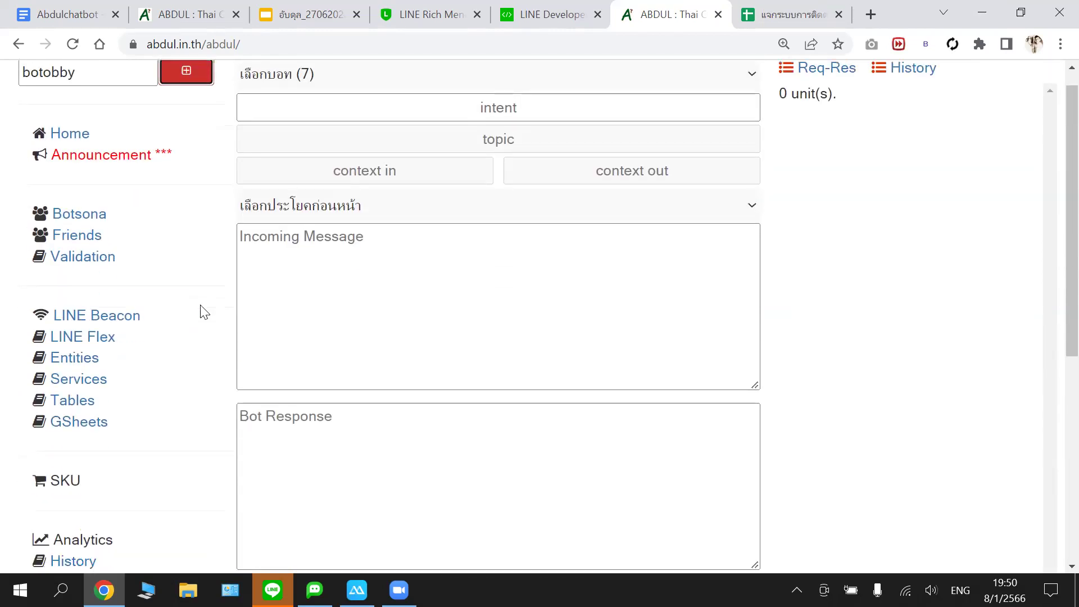
scroll(204, 312, "down", 3)
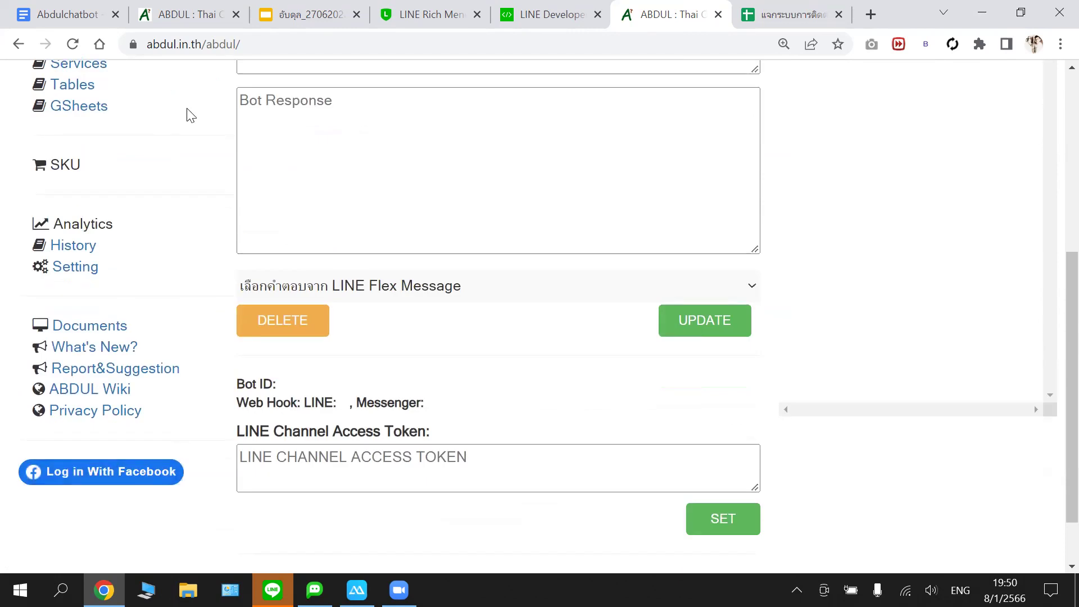
scroll(191, 118, "up", 5)
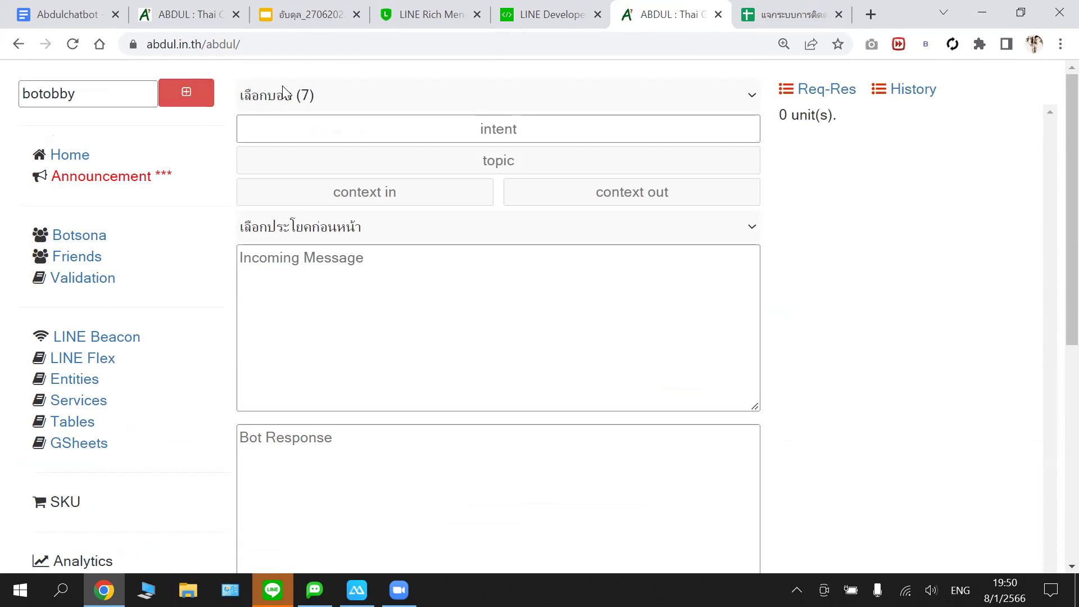
left_click(290, 94)
left_click(303, 76)
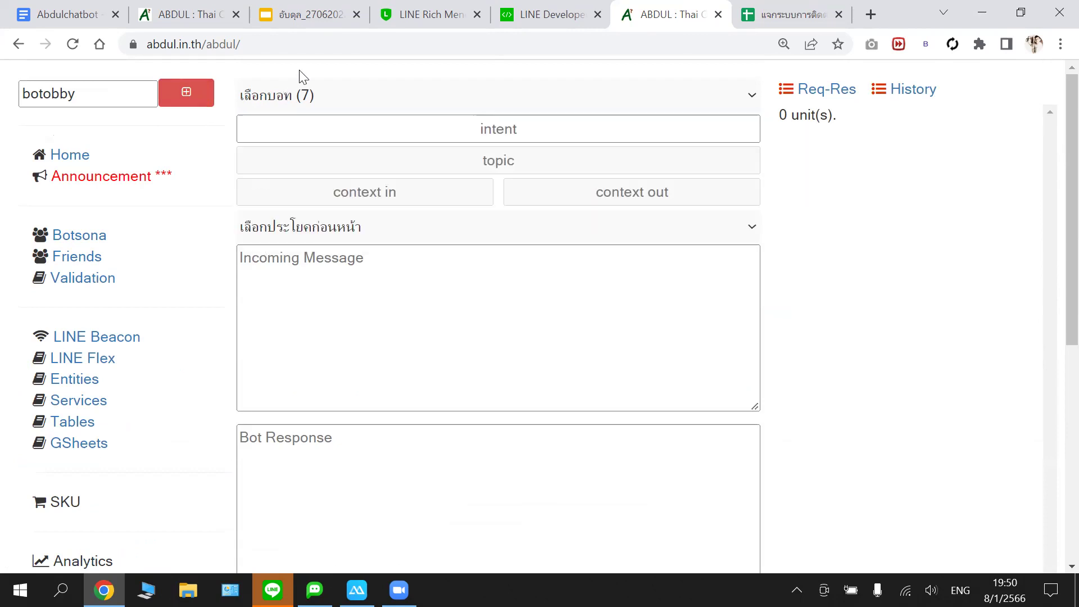
left_click(72, 44)
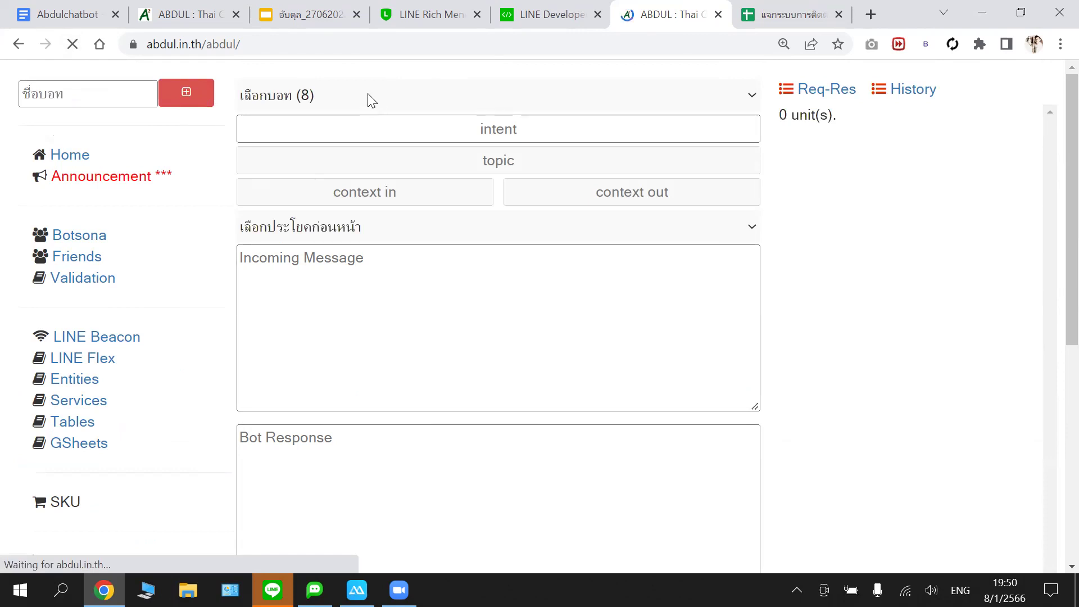
- Choose botobby from the eight-bot list to load its 29 intents, then view the LINE chat mirror
left_click(367, 93)
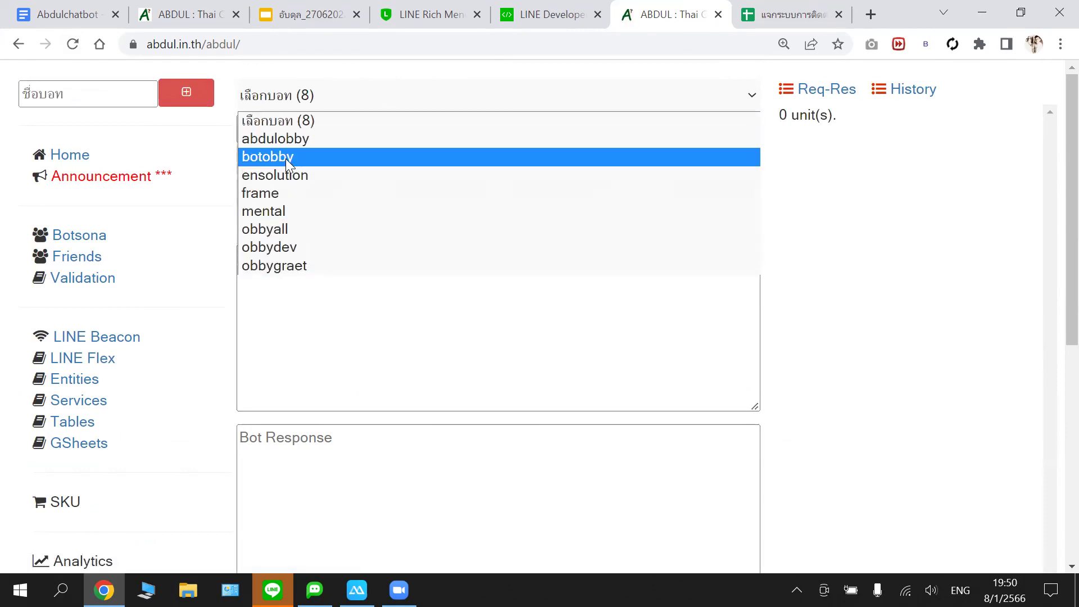
left_click(308, 80)
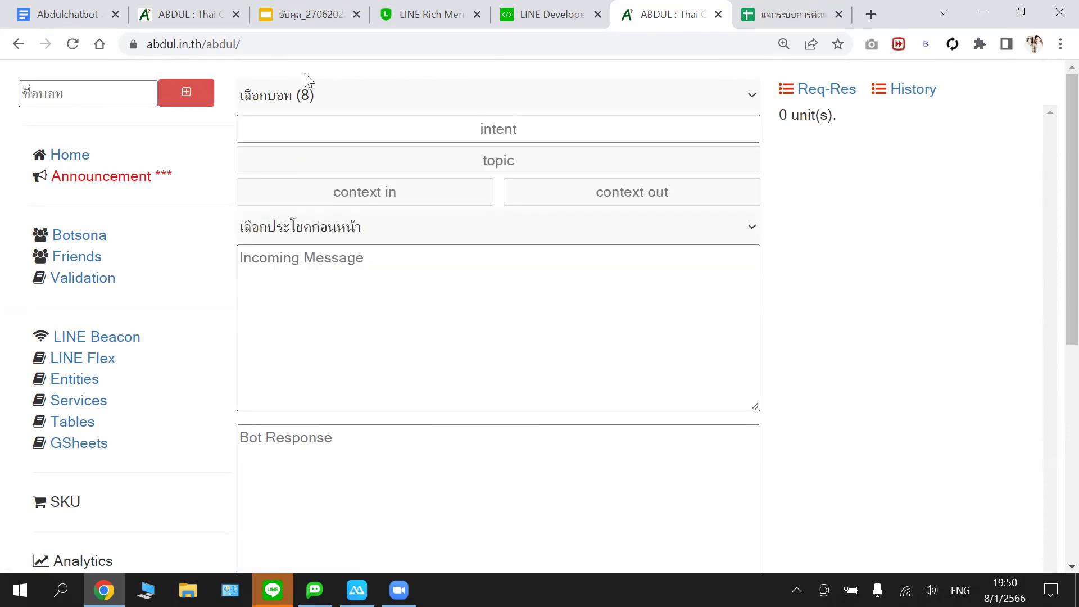
left_click(362, 104)
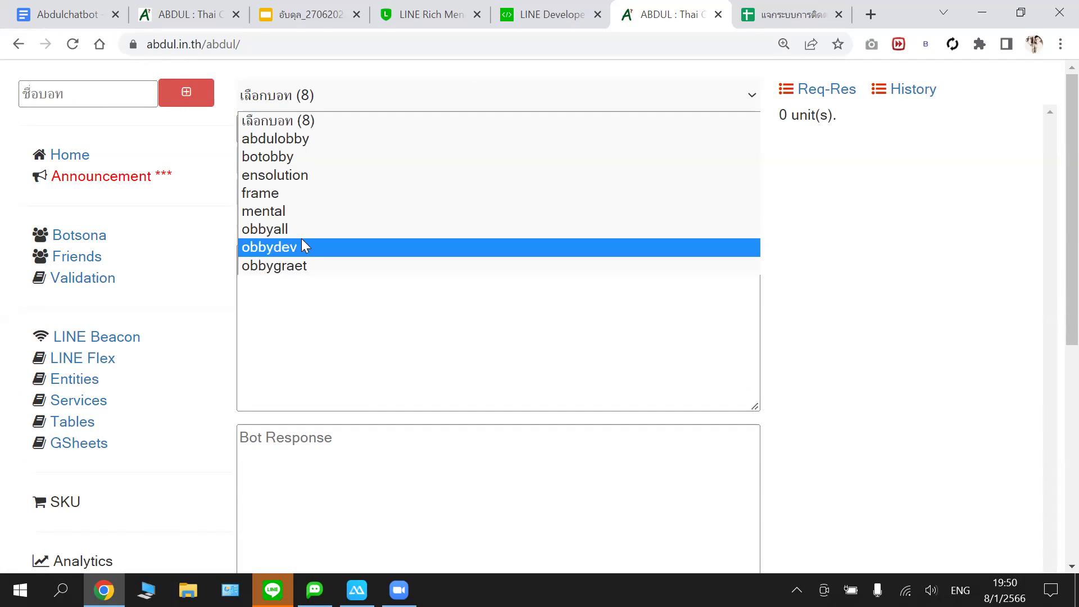
left_click(307, 156)
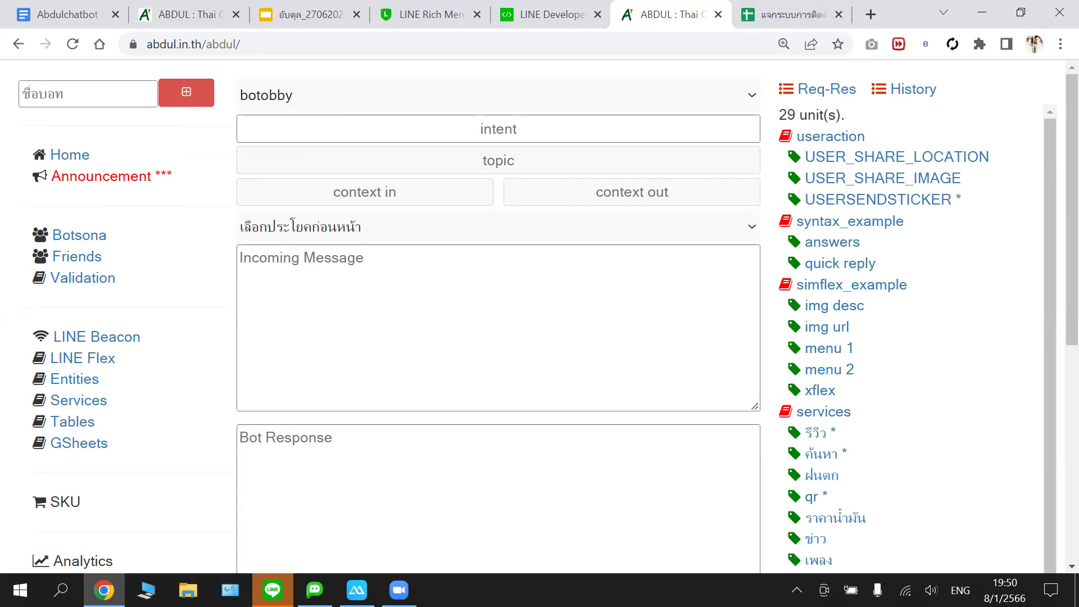
left_click(357, 590)
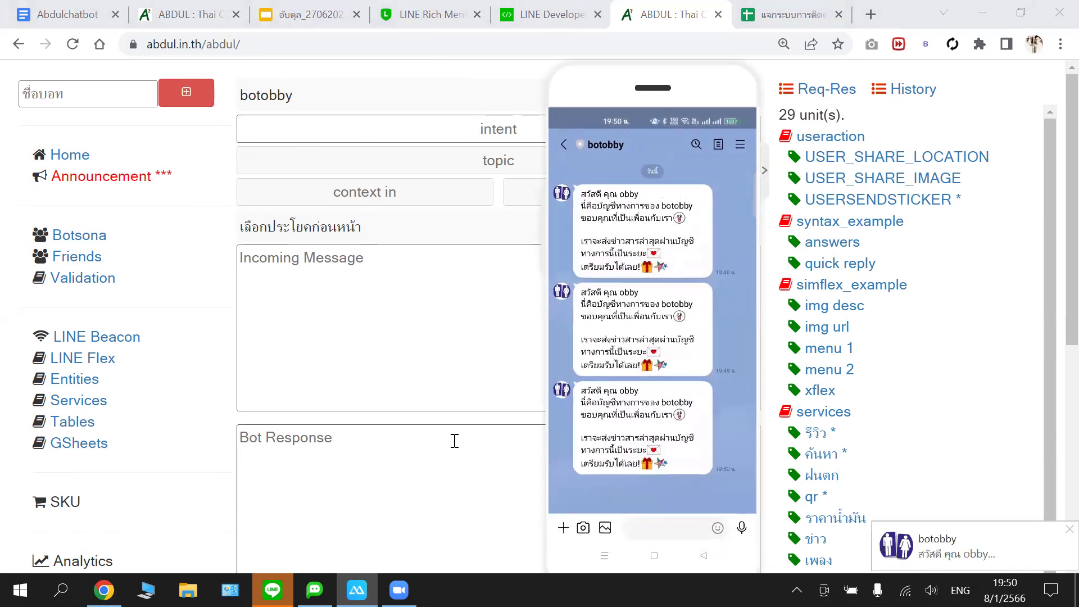
left_click(719, 93)
scroll(443, 405, "down", 7)
left_click(410, 392)
right_click(411, 393)
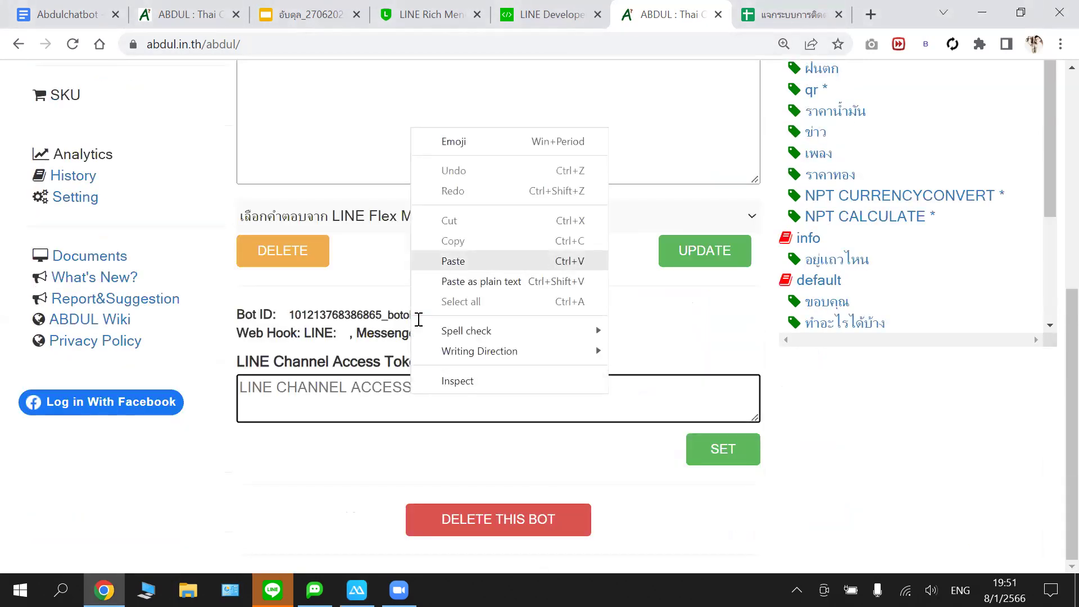
left_click(453, 260)
scroll(413, 256, "up", 7)
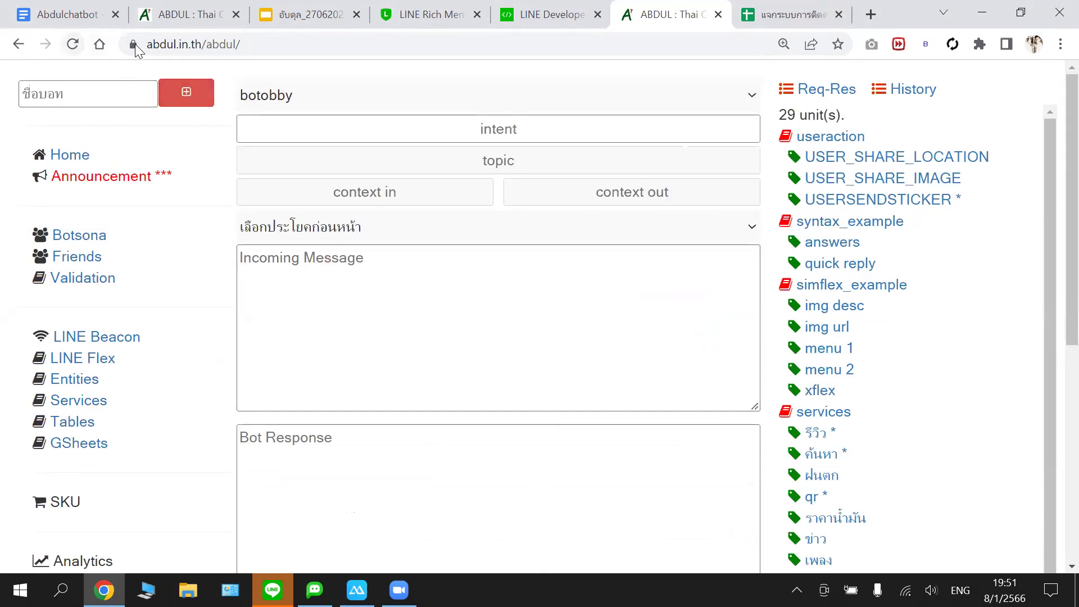
left_click(73, 45)
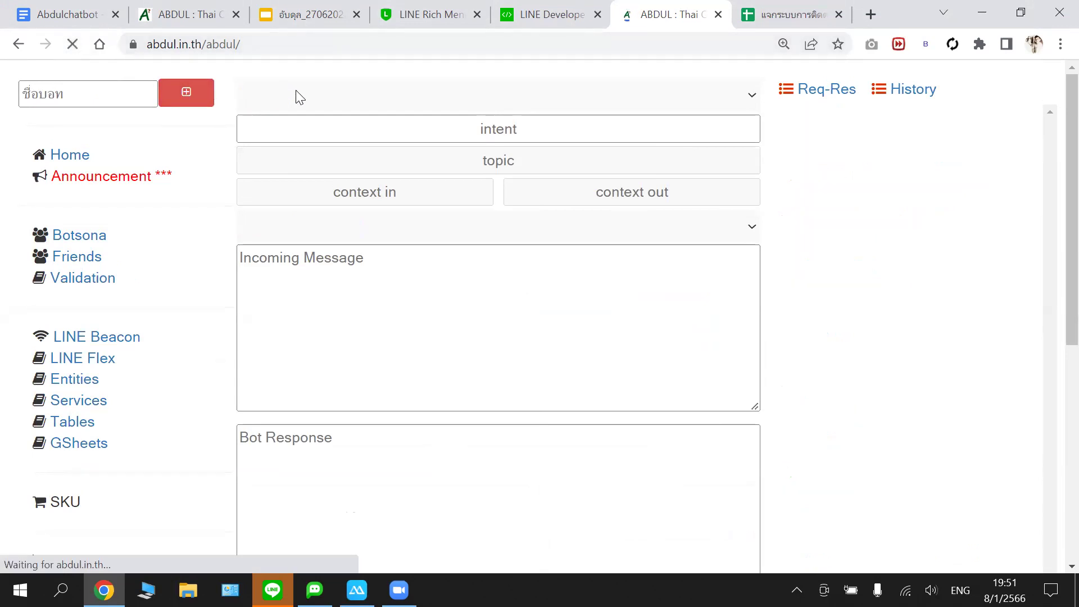
left_click(300, 95)
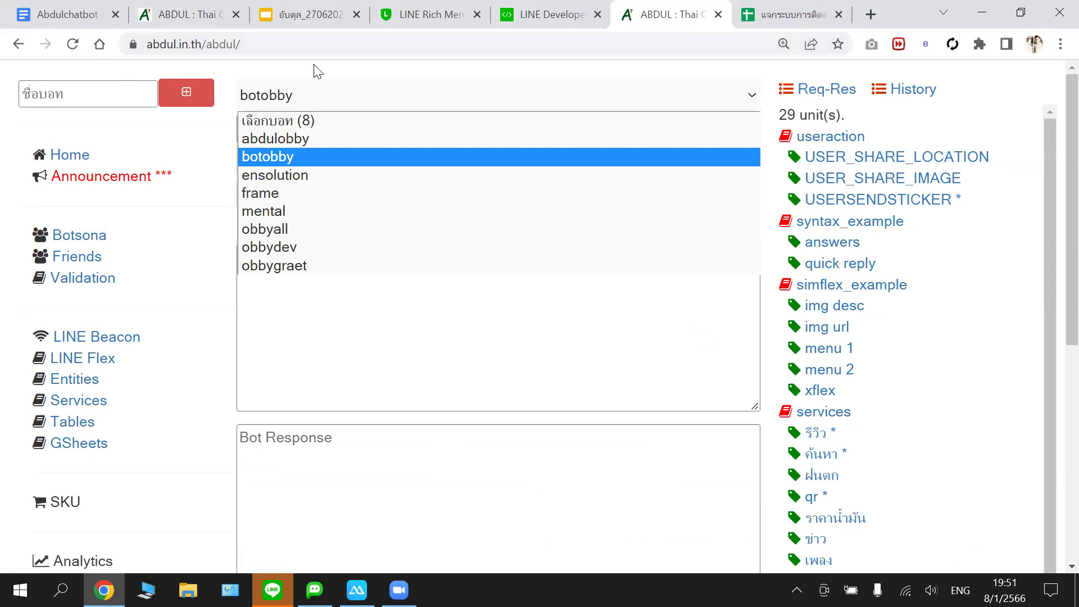
left_click(309, 84)
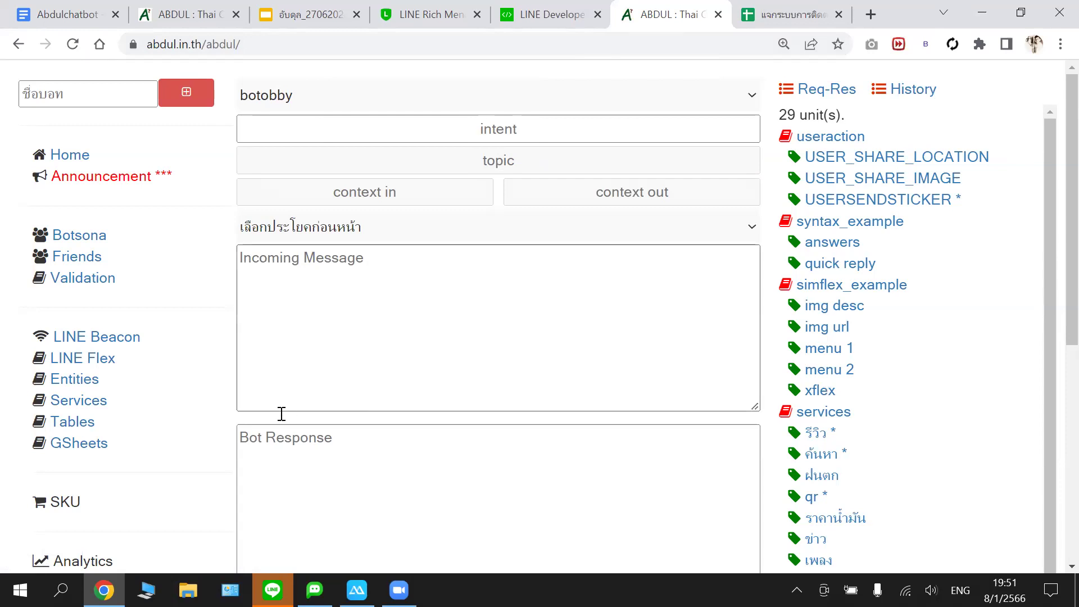
scroll(282, 414, "down", 6)
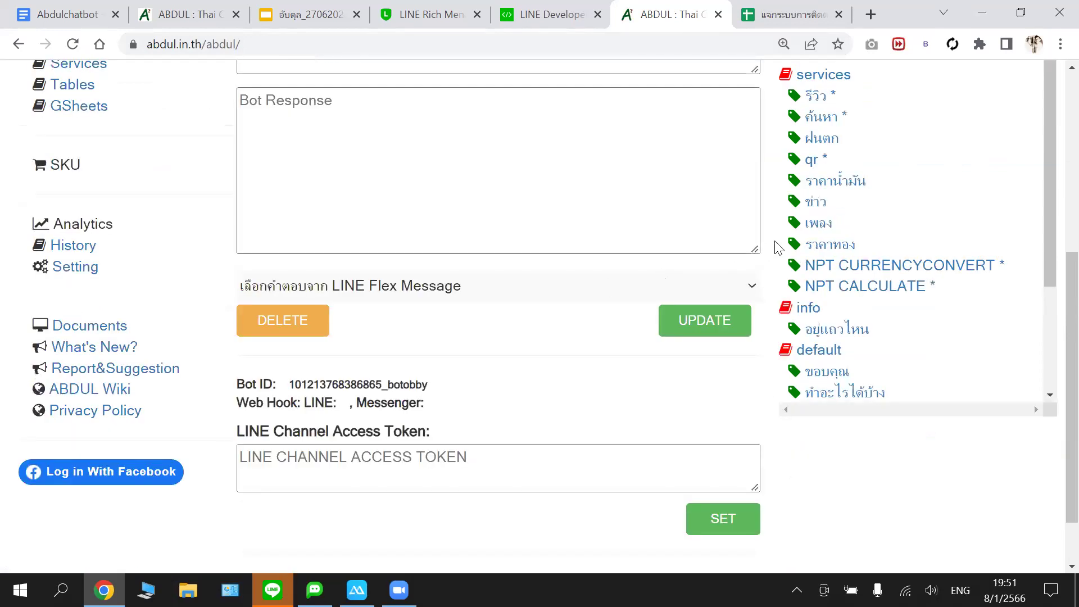
scroll(779, 248, "up", 3)
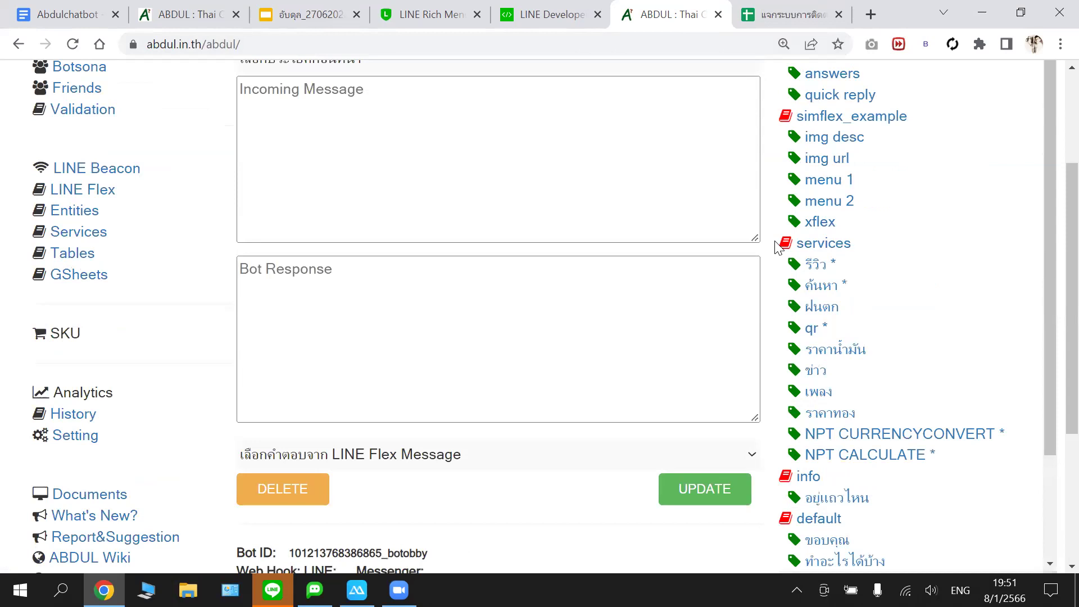
scroll(307, 117, "up", 3)
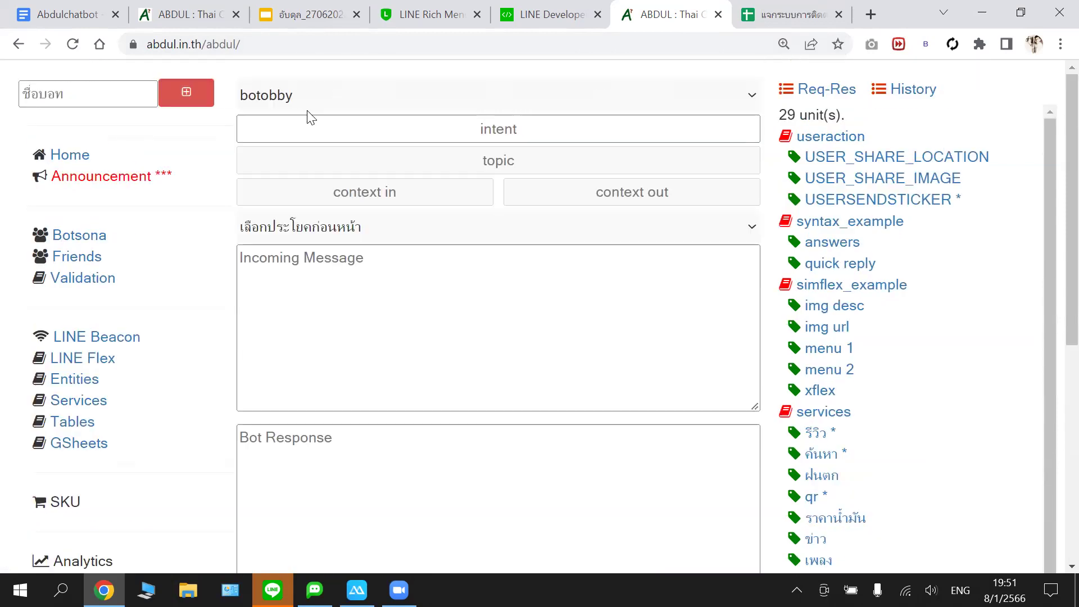
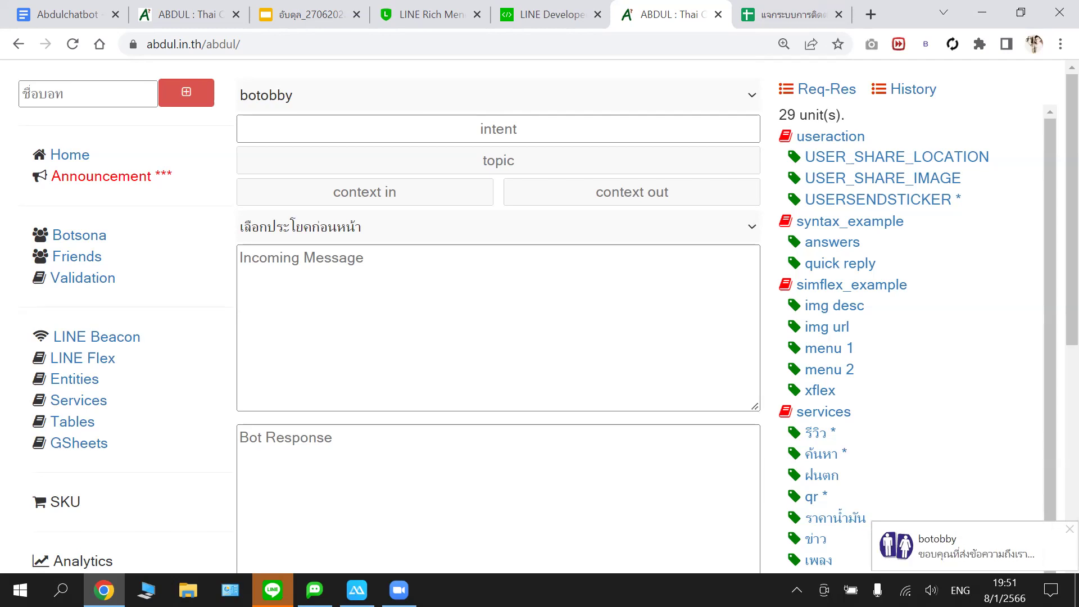
- Check botobby's latest replies on the mirrored phone, then switch to the LINE Developers console
key("alt+Tab")
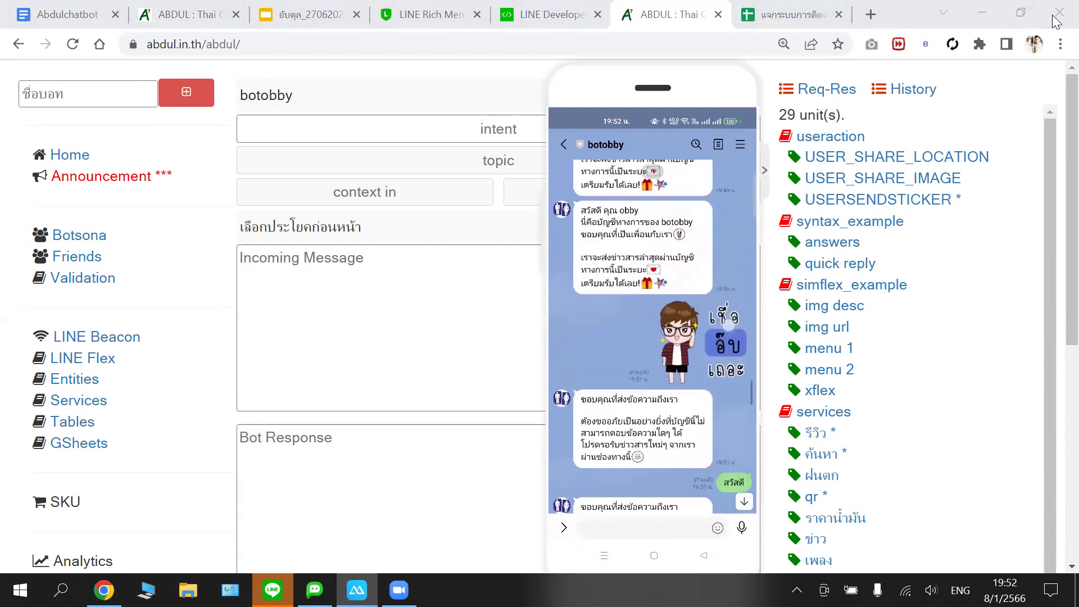
mouse_move(714, 90)
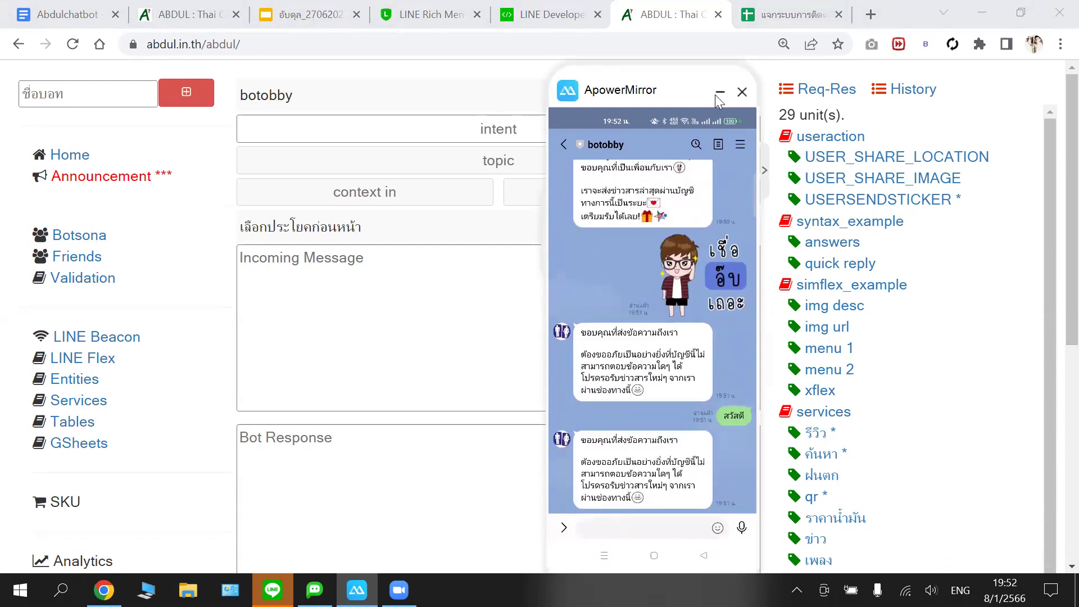
left_click(719, 92)
left_click(560, 17)
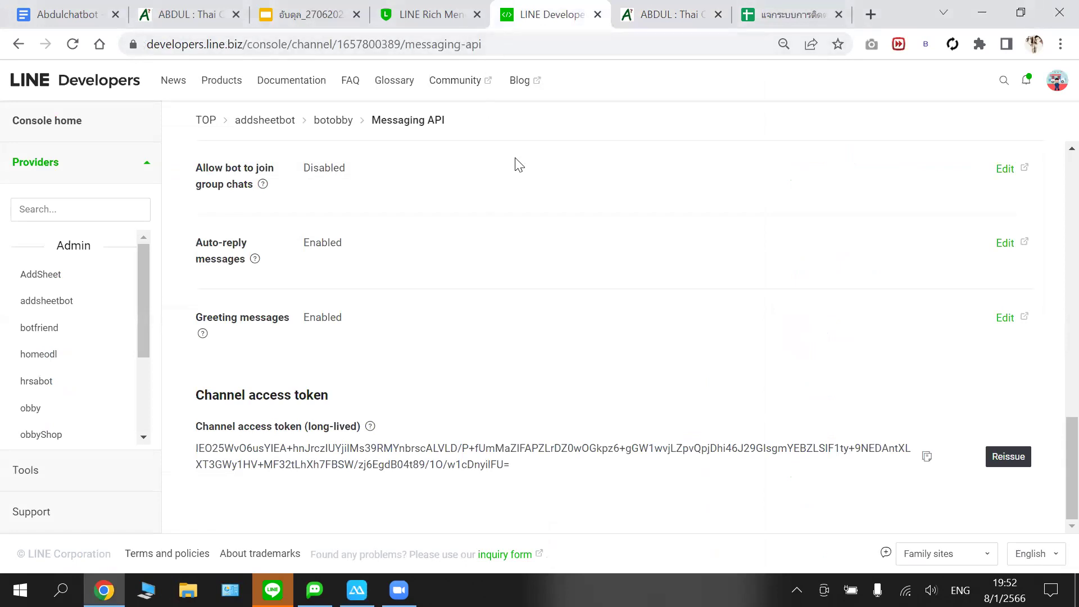
- Confirm Auto-reply messages are enabled in botobby's Messaging API settings, then open a new tab
scroll(483, 160, "up", 3)
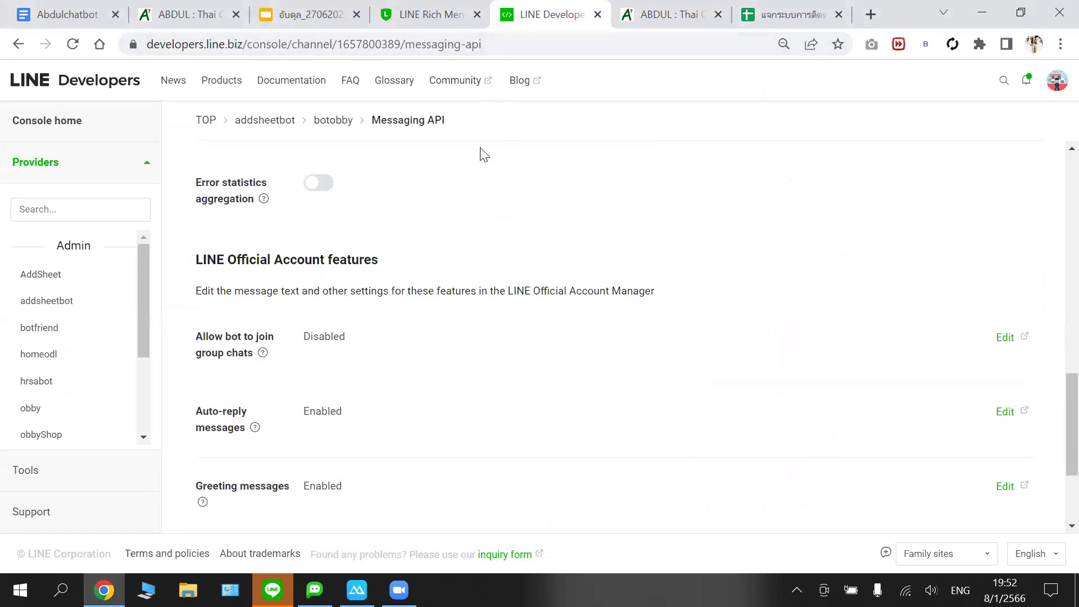
scroll(455, 222, "down", 2)
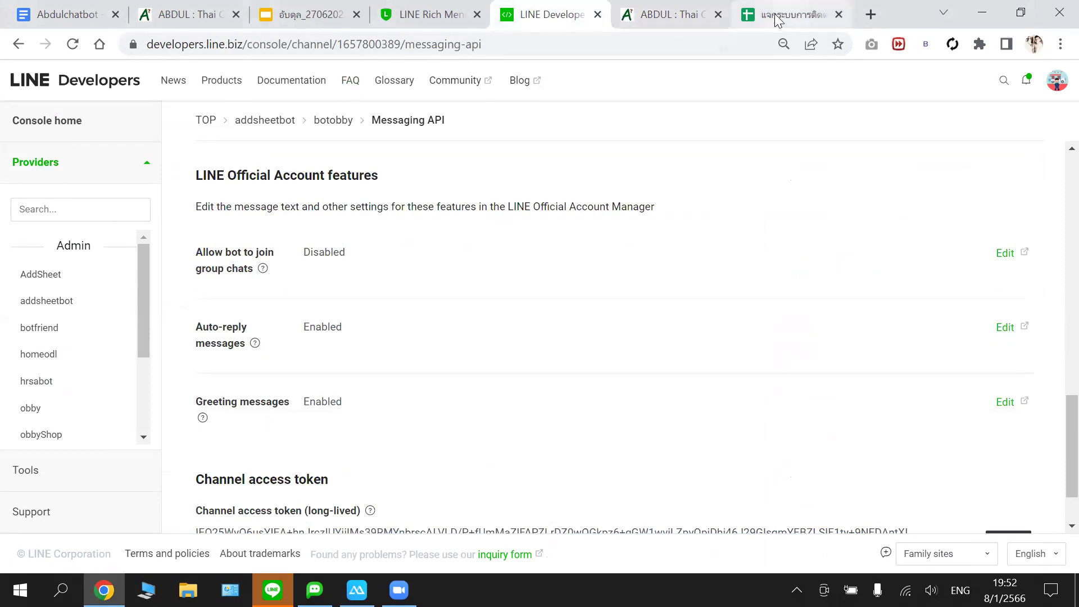
left_click(871, 16)
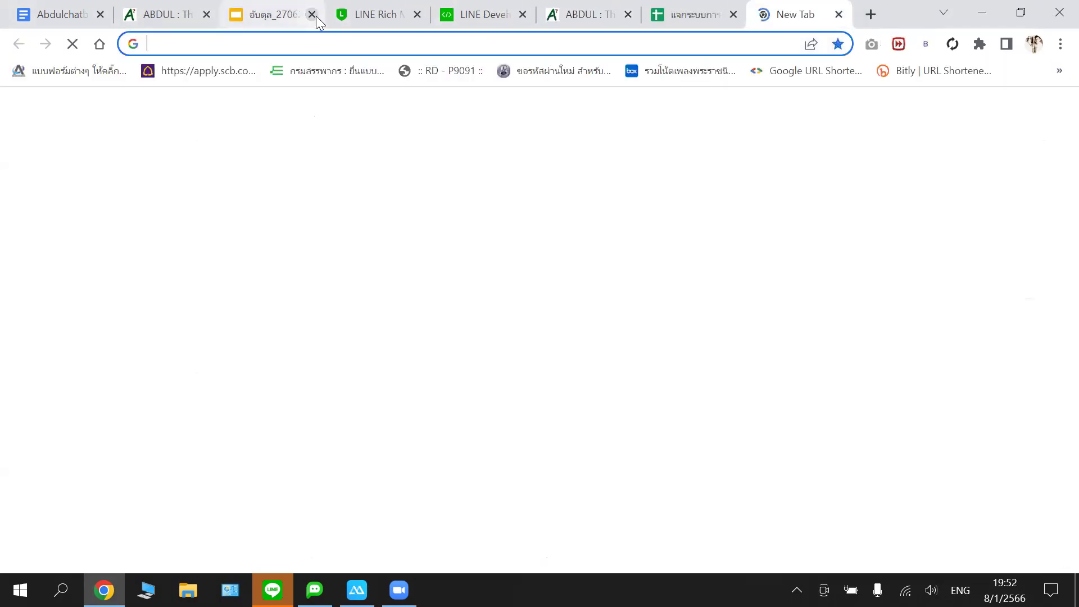
- Close the Slides tab and load LINE Official Account Manager from the 'line ma' address suggestion
left_click(314, 16)
left_click(268, 40)
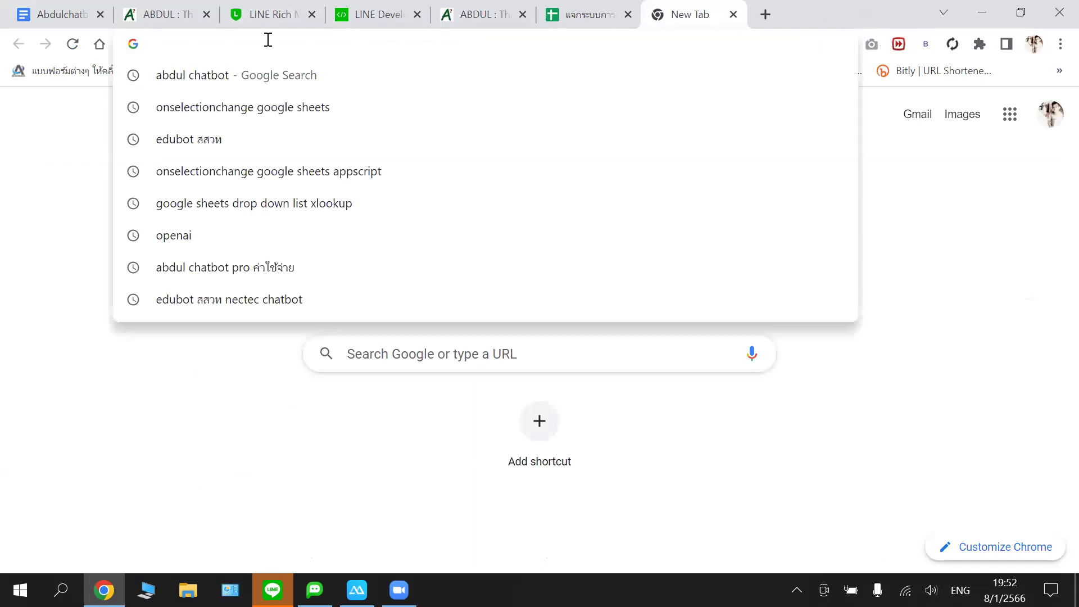
type("lineforbusiness.com/richmenumaker/th/export")
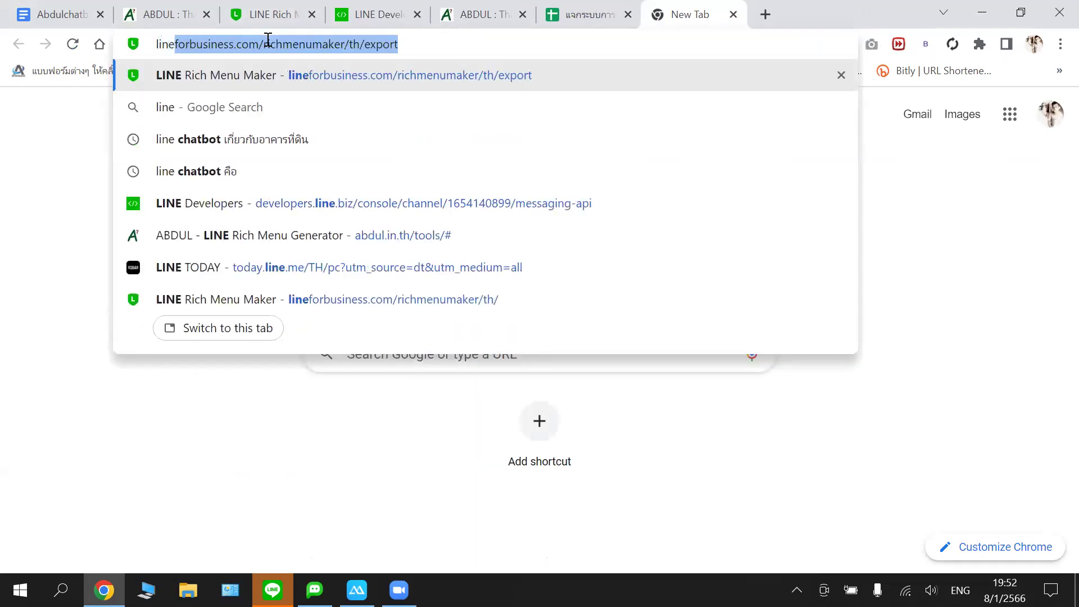
key("Down")
key("Down")
key("Down")
key("Down")
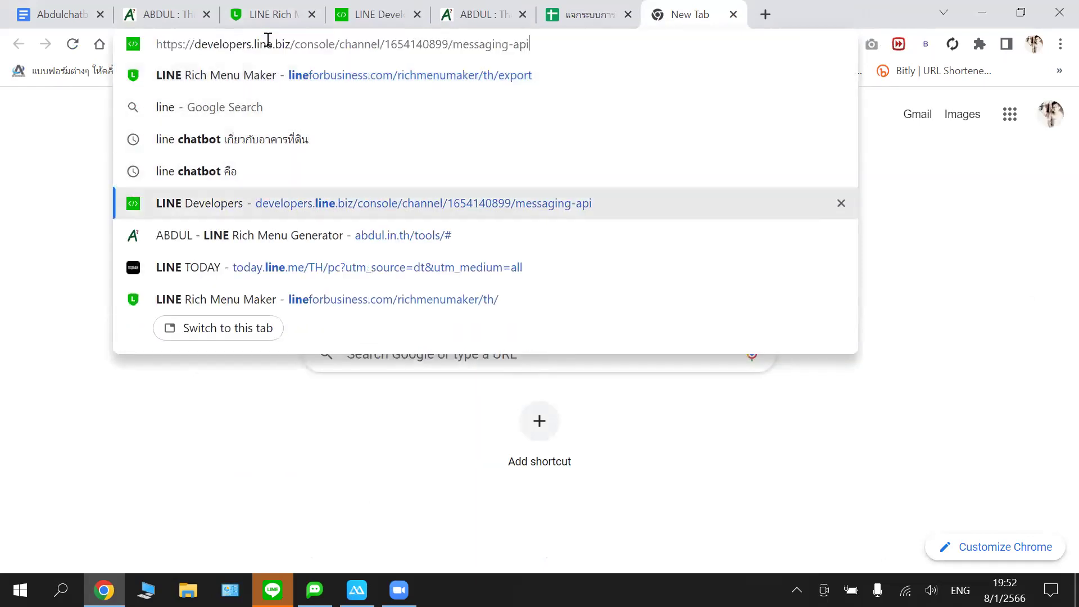
key("Down")
key("Down")
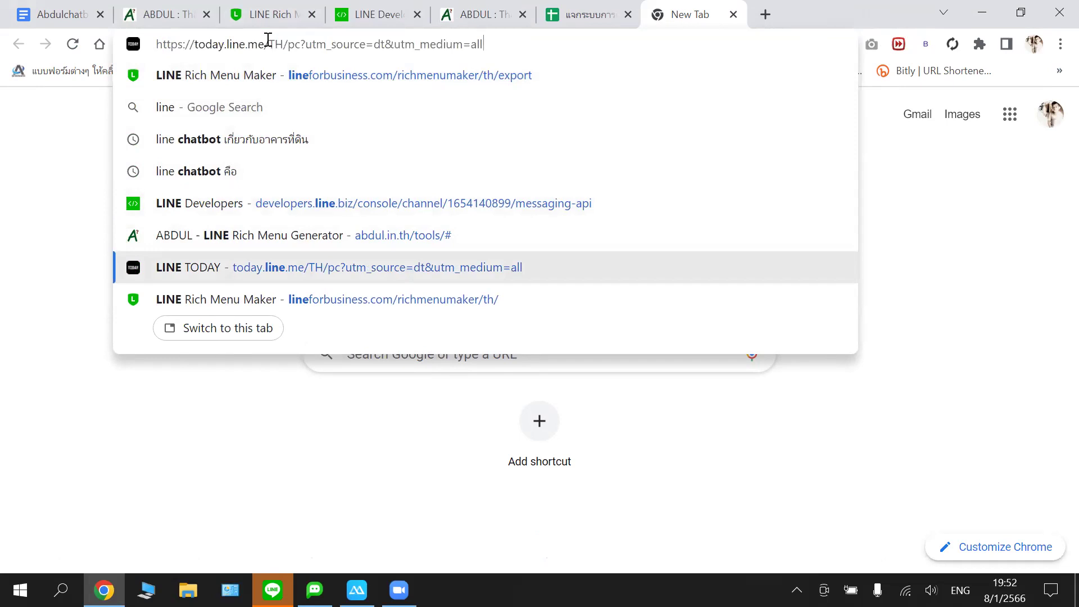
key("BackSpace")
key("BackSpace")
key("BackSpace")
key("BackSpace")
key("BackSpace")
key("BackSpace")
key("BackSpace")
key("BackSpace")
key("BackSpace")
key("BackSpace")
key("BackSpace")
key("BackSpace")
key("BackSpace")
key("BackSpace")
key("BackSpace")
key("BackSpace")
key("BackSpace")
key("BackSpace")
key("BackSpace")
key("BackSpace")
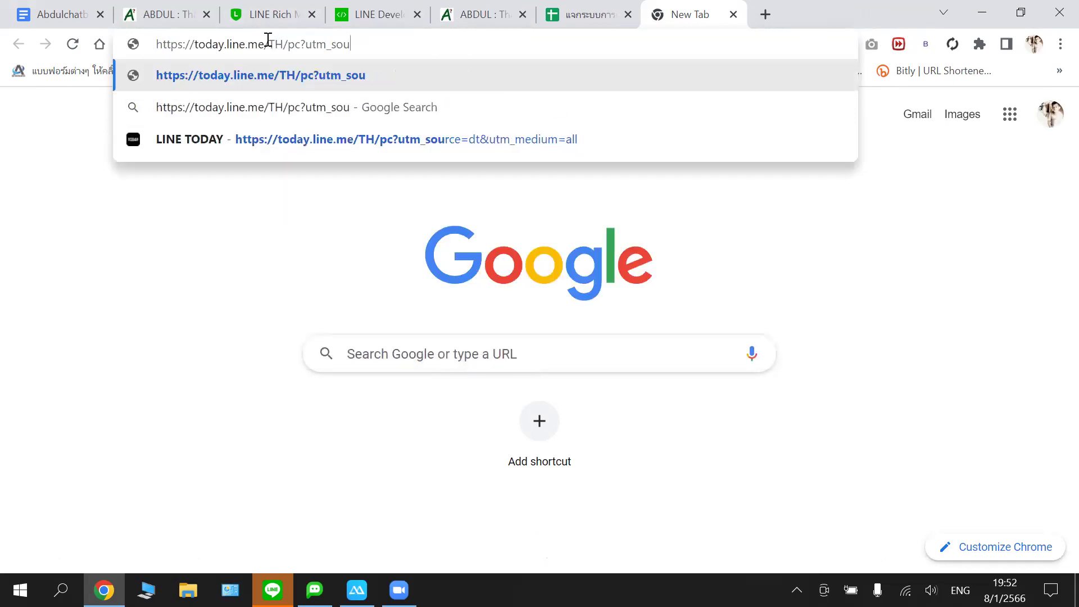
key("BackSpace")
key("BackSpace")
key("BackSpace")
key("BackSpace")
key("BackSpace")
key("BackSpace")
key("BackSpace")
key("BackSpace")
key("BackSpace")
key("BackSpace")
key("BackSpace")
key("BackSpace")
key("BackSpace")
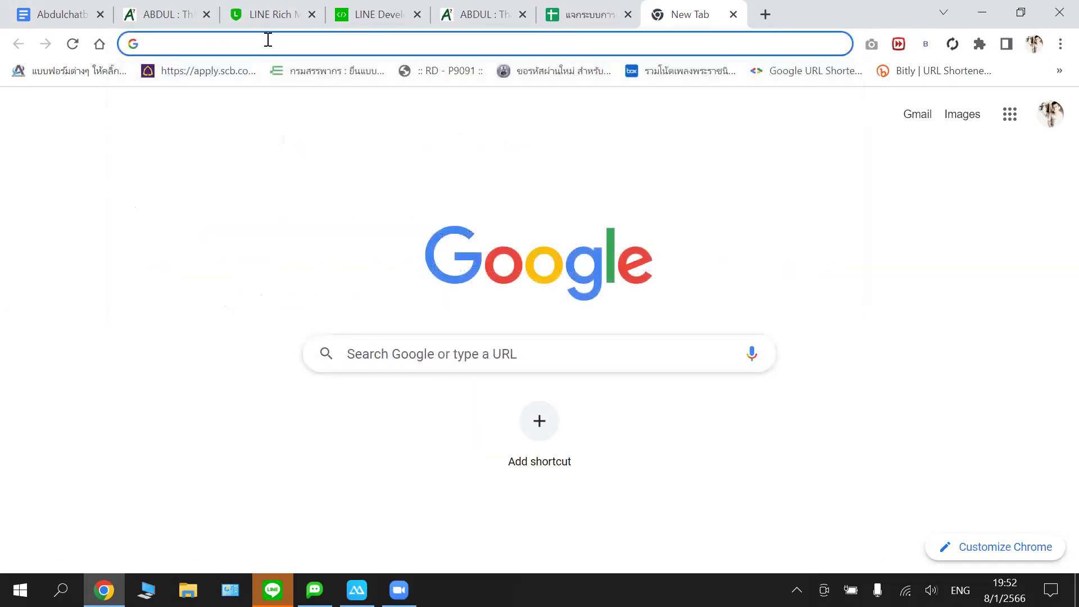
type("line ")
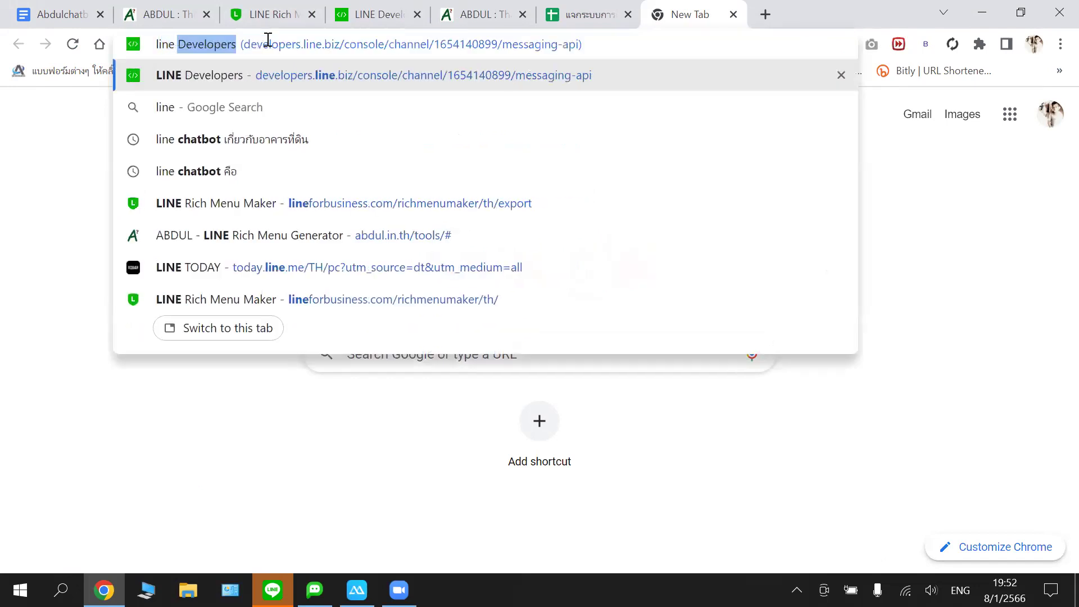
type("ma")
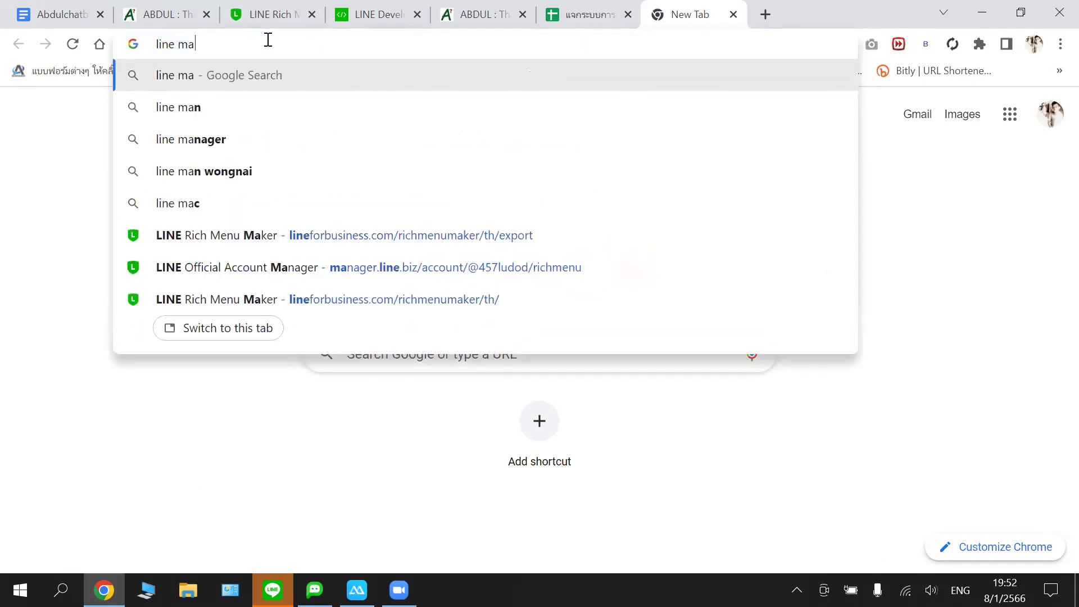
key("Down")
key("Down")
key("Down")
key("Down")
key("Down")
key("Down")
key("Return")
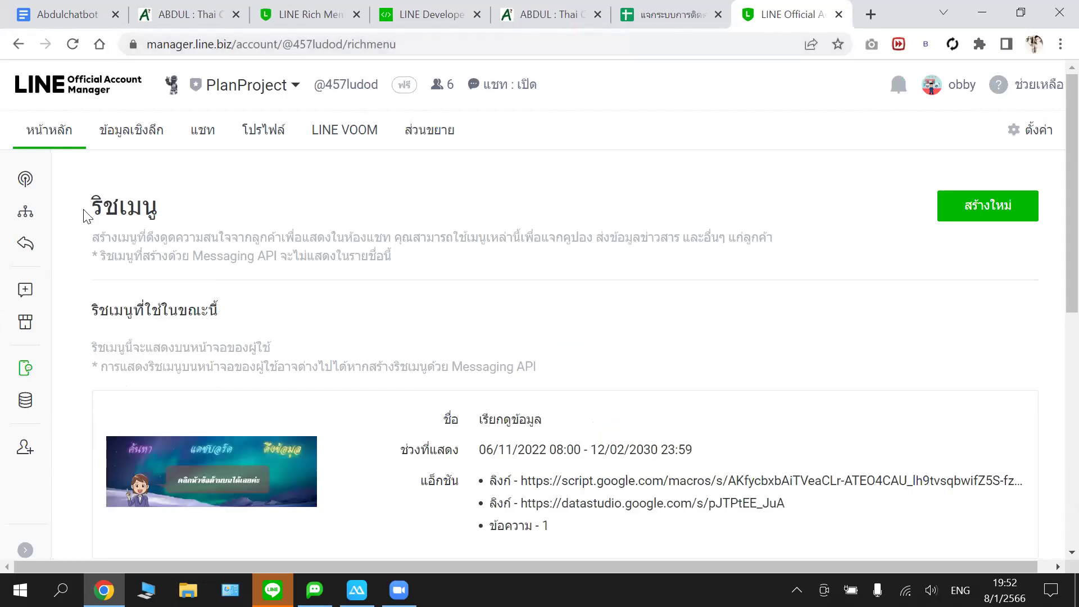
- Open PlanProject's auto-response messages page and copy its URL
mouse_move(32, 279)
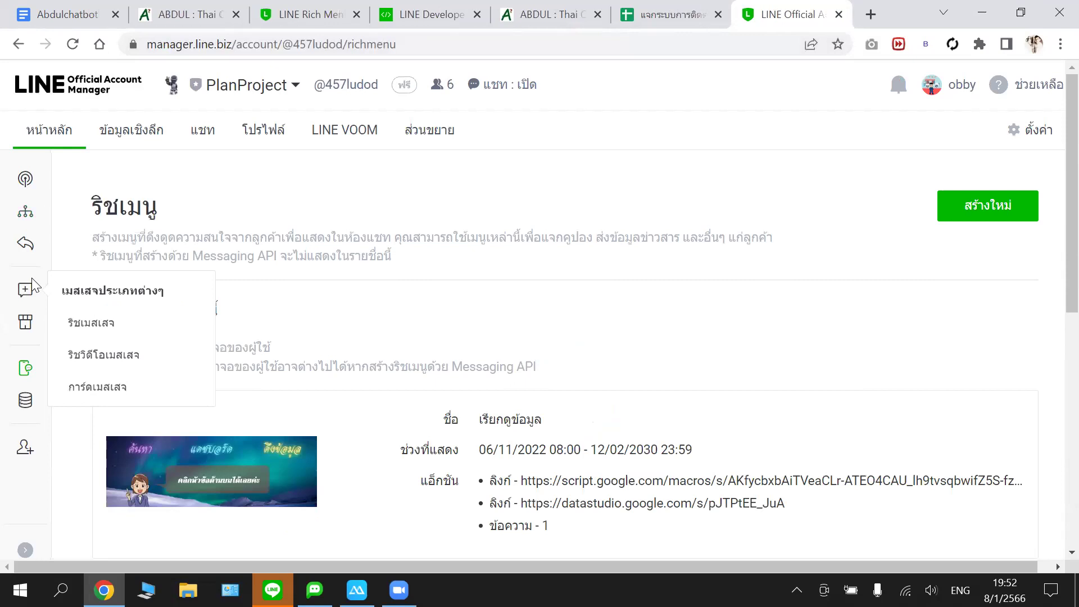
mouse_move(26, 246)
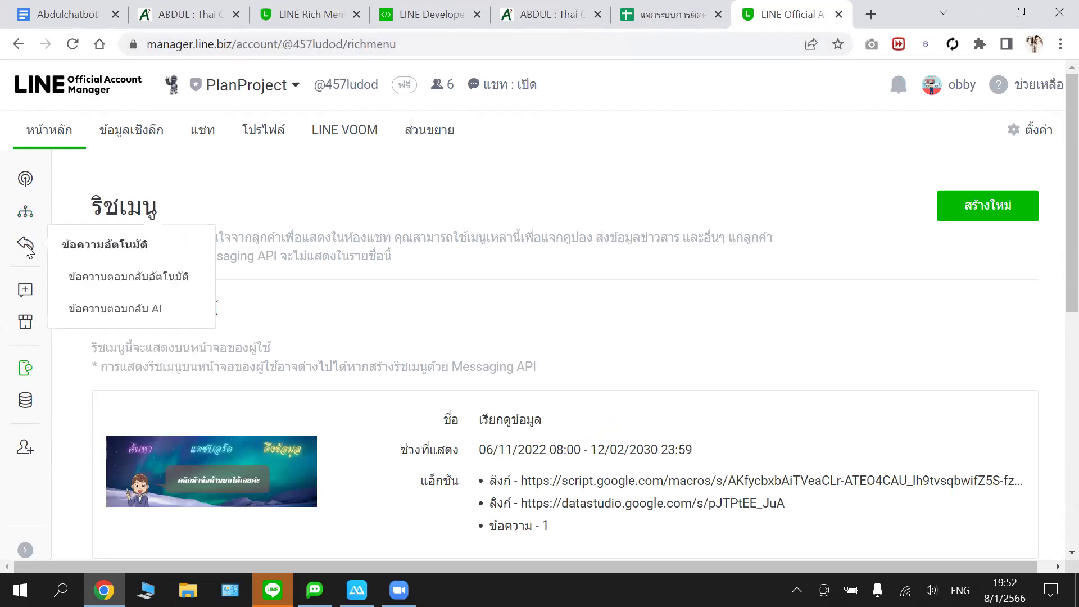
left_click(94, 281)
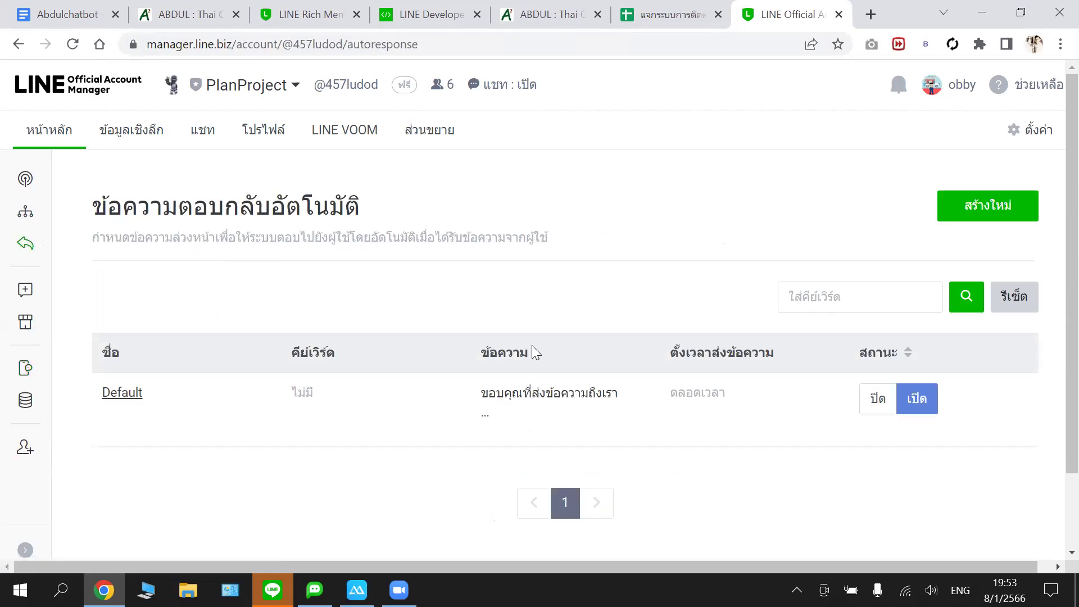
left_click(376, 46)
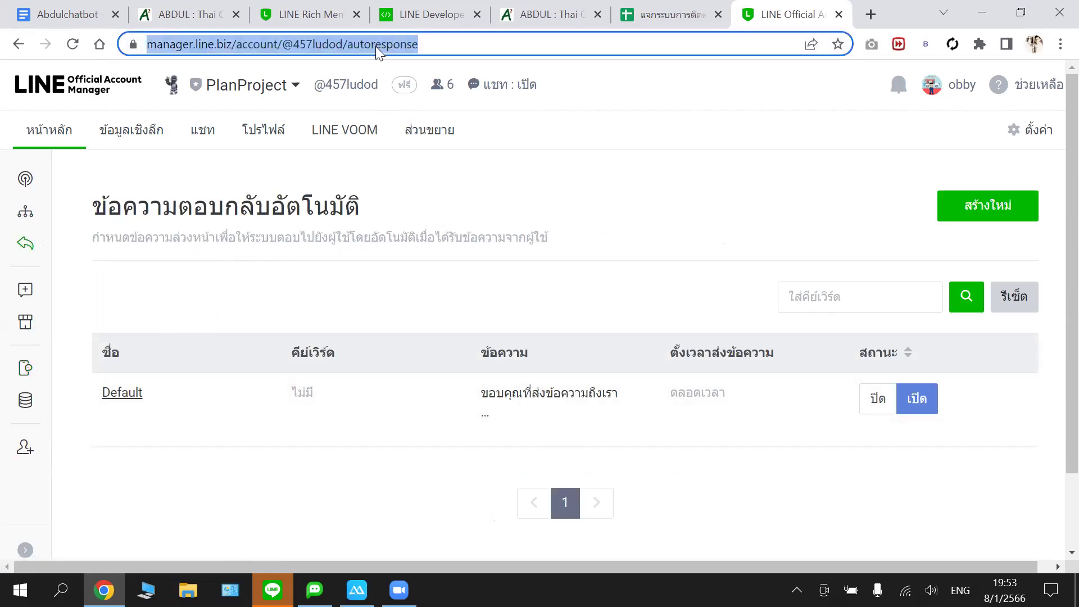
right_click(375, 46)
left_click(434, 164)
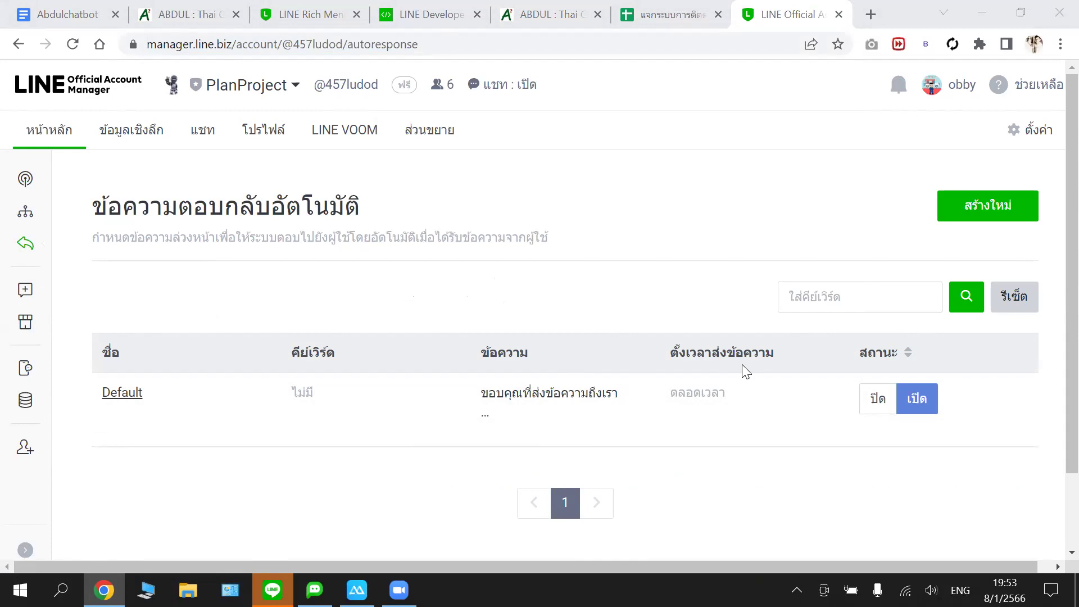
- Show the full list of all accounts from the account dropdown
left_click(294, 87)
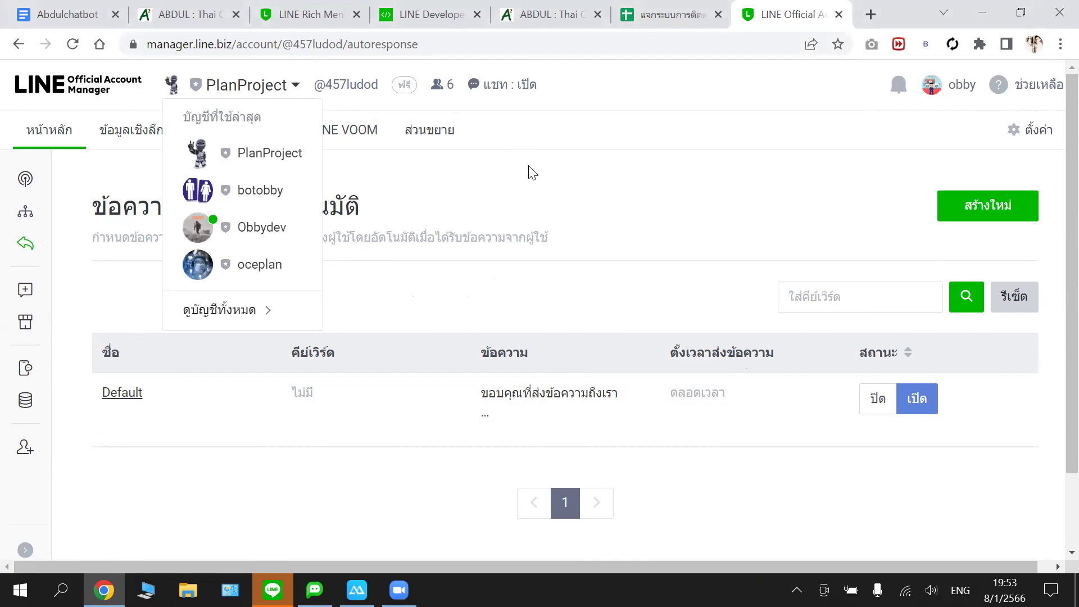
left_click(587, 90)
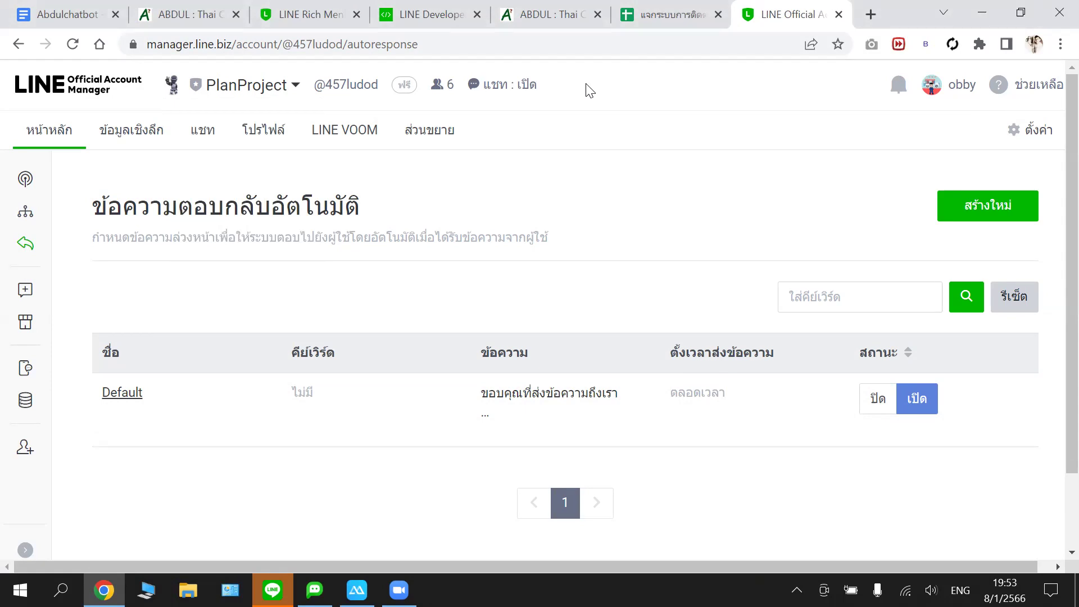
left_click(295, 86)
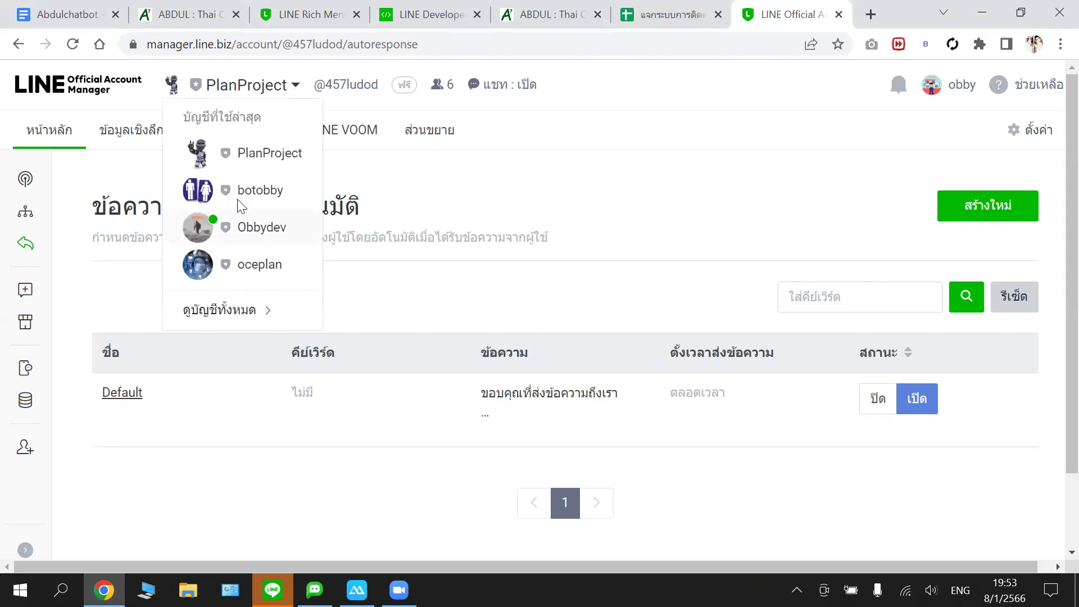
left_click(260, 306)
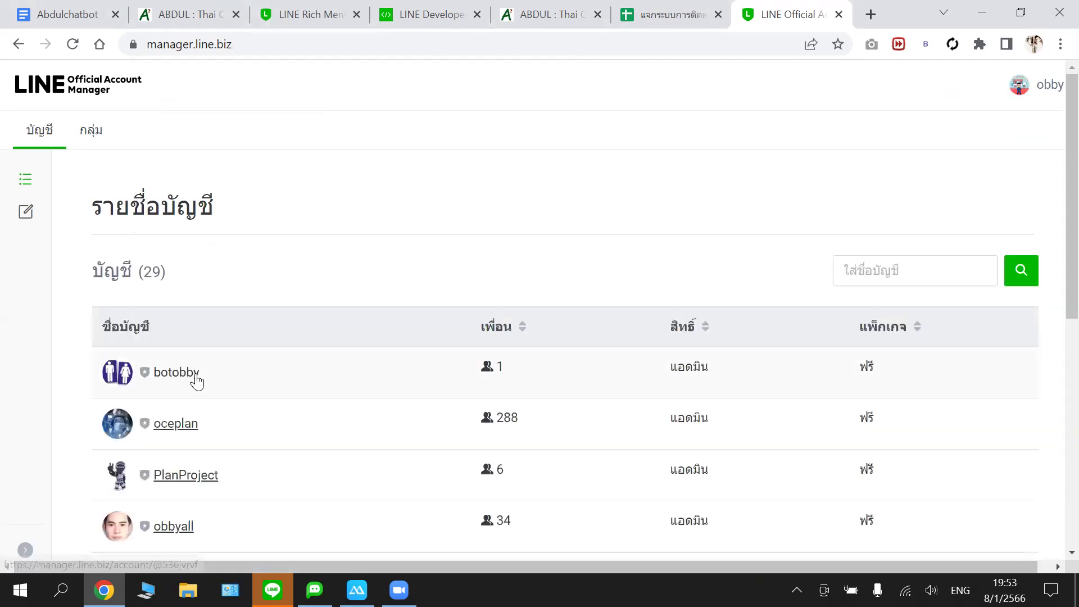
- Open the botobby account, dismiss its welcome message, and briefly check LINE Developers
left_click(193, 371)
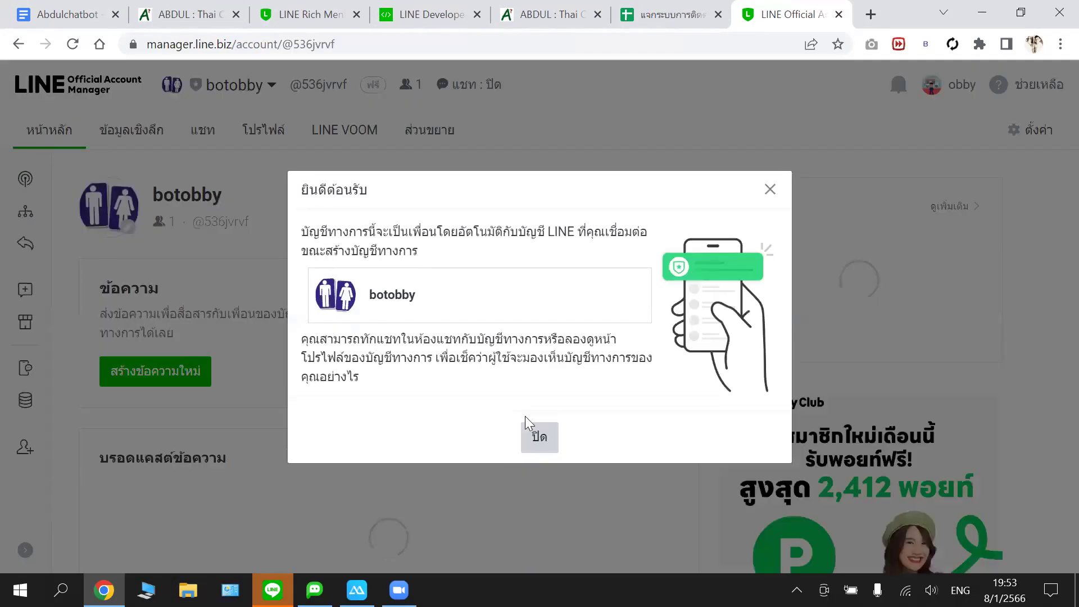
left_click(538, 437)
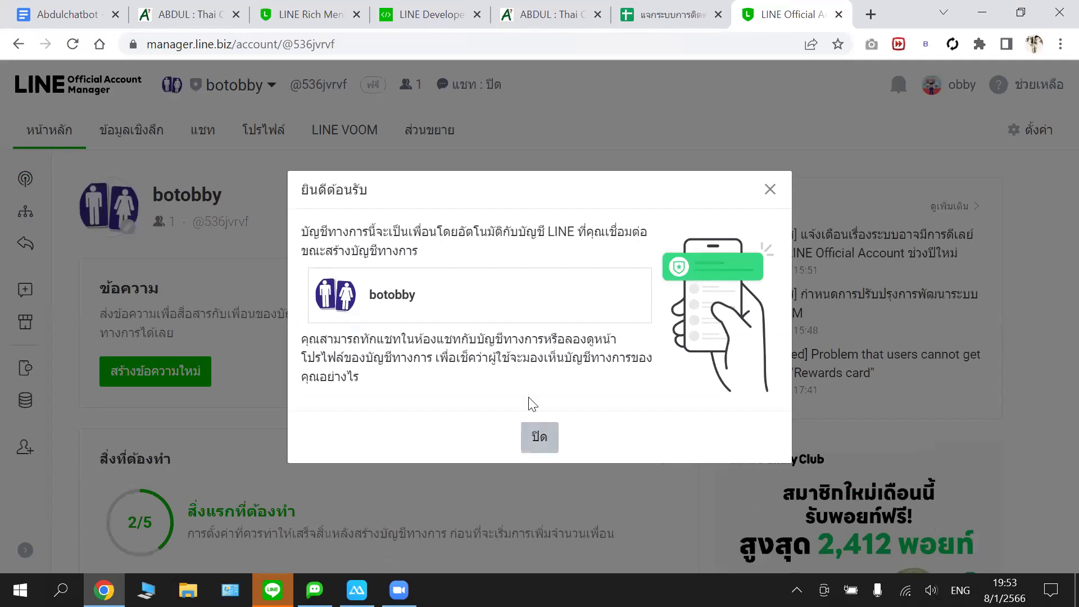
scroll(456, 303, "down", 1)
scroll(456, 304, "down", 1)
scroll(457, 303, "up", 2)
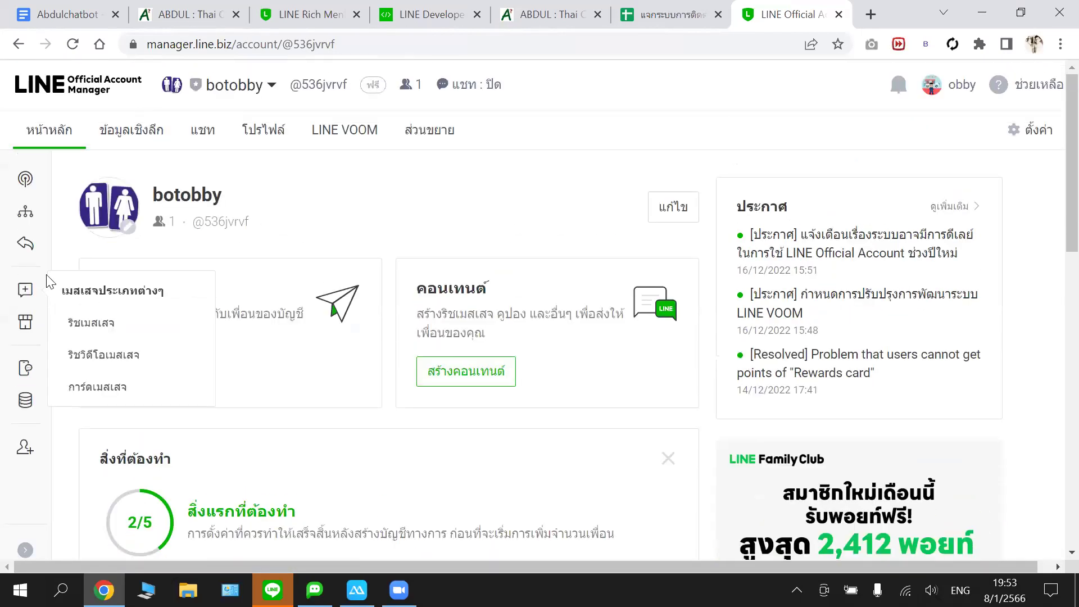
left_click(416, 12)
left_click(784, 14)
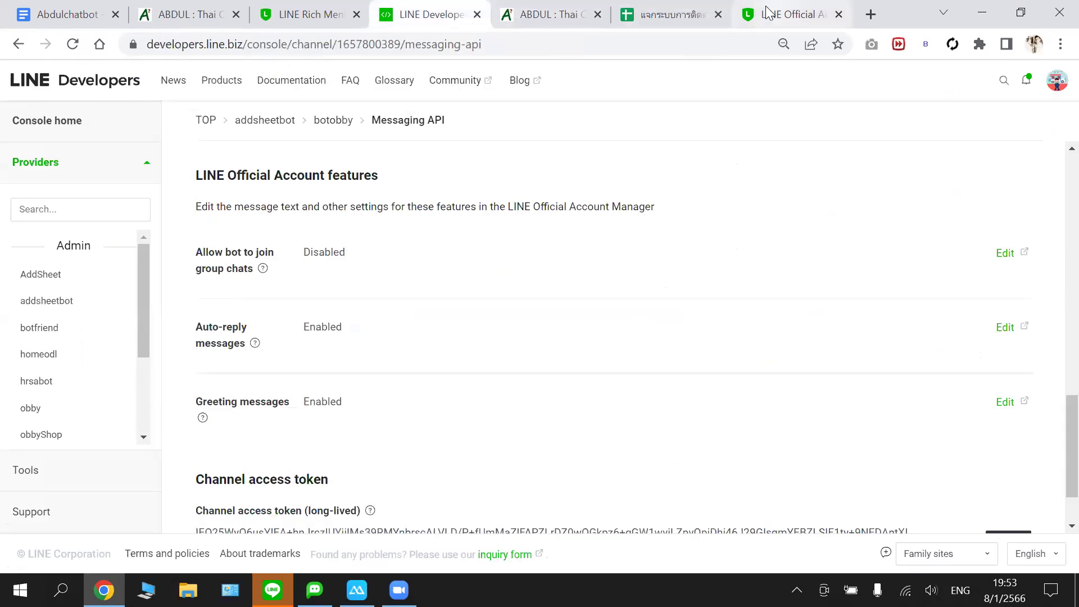
- Trim the address to manager.line.biz, load the account list, and copy that URL
left_click(362, 38)
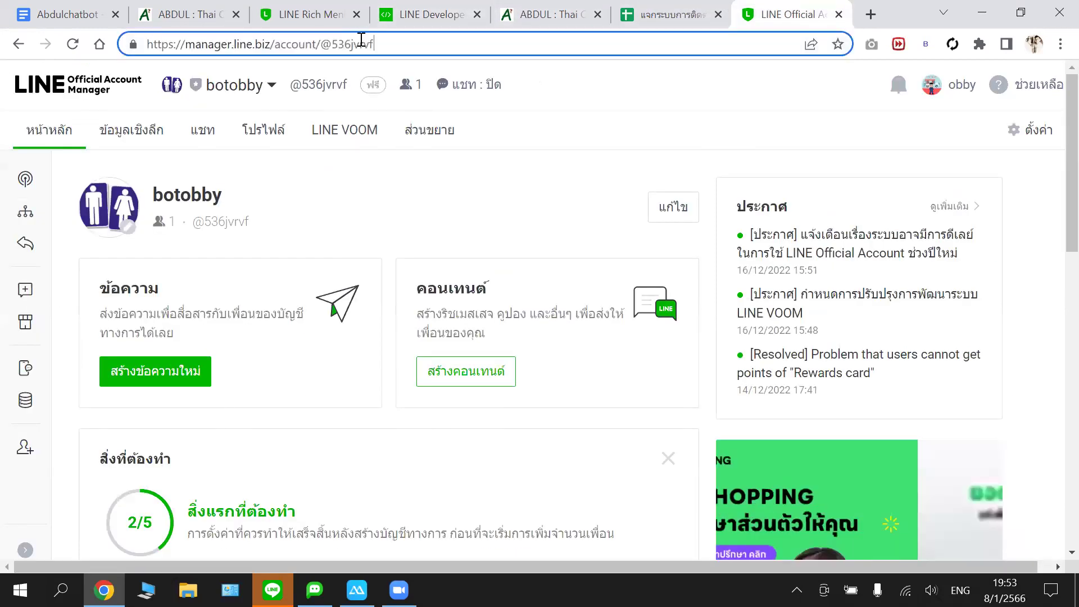
left_click(410, 43)
key("BackSpace")
key("BackSpace")
key("BackSpace")
key("BackSpace")
key("BackSpace")
key("BackSpace")
key("BackSpace")
key("BackSpace")
key("BackSpace")
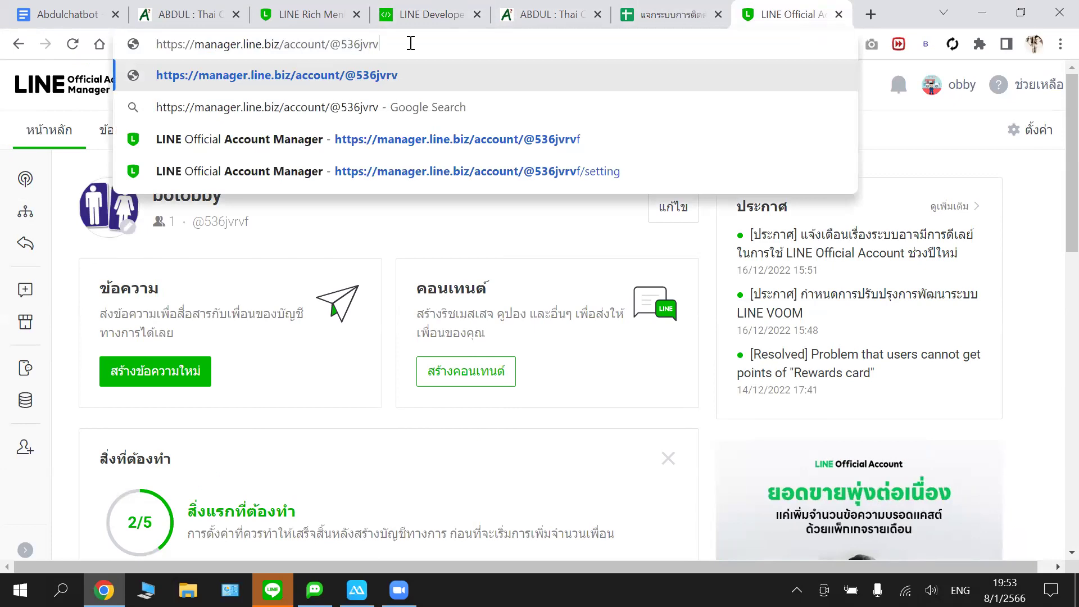
key("BackSpace")
key("BackSpace")
key("BackSpace")
key("BackSpace")
key("BackSpace")
key("BackSpace")
key("BackSpace")
key("BackSpace")
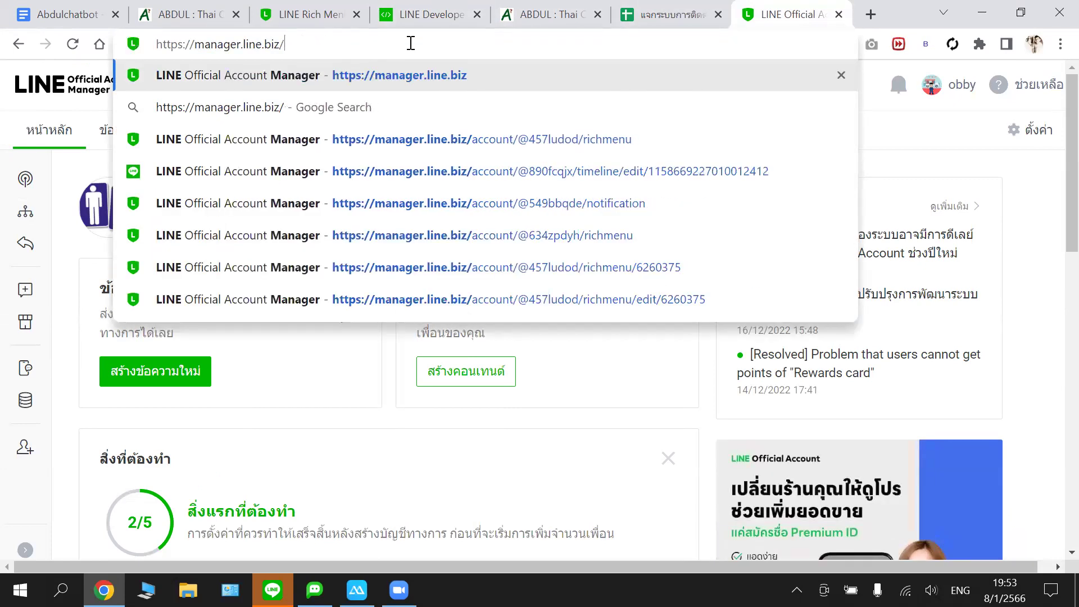
key("Return")
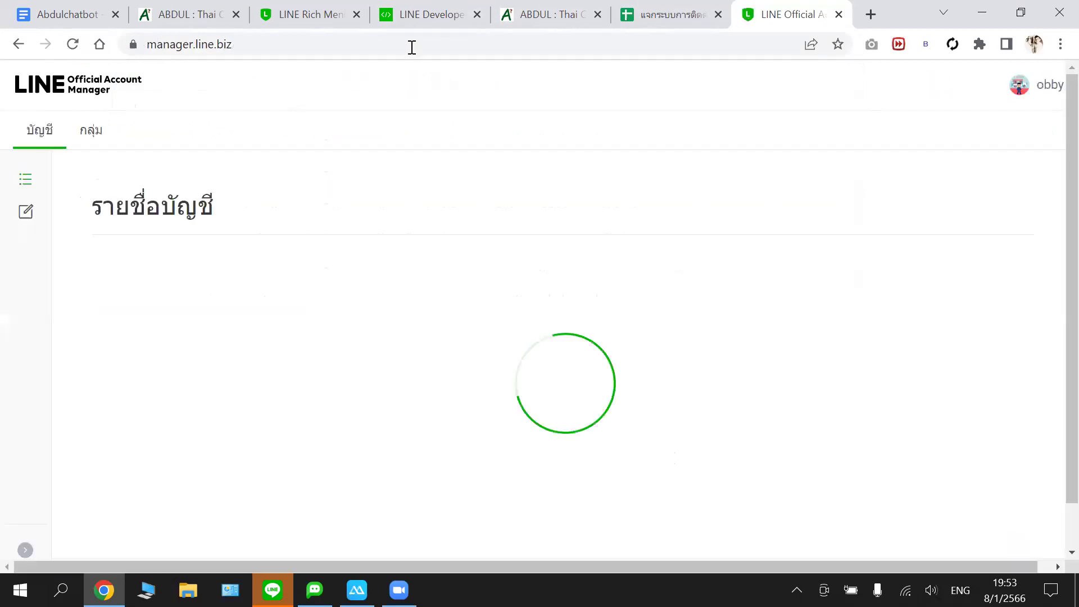
left_click(206, 48)
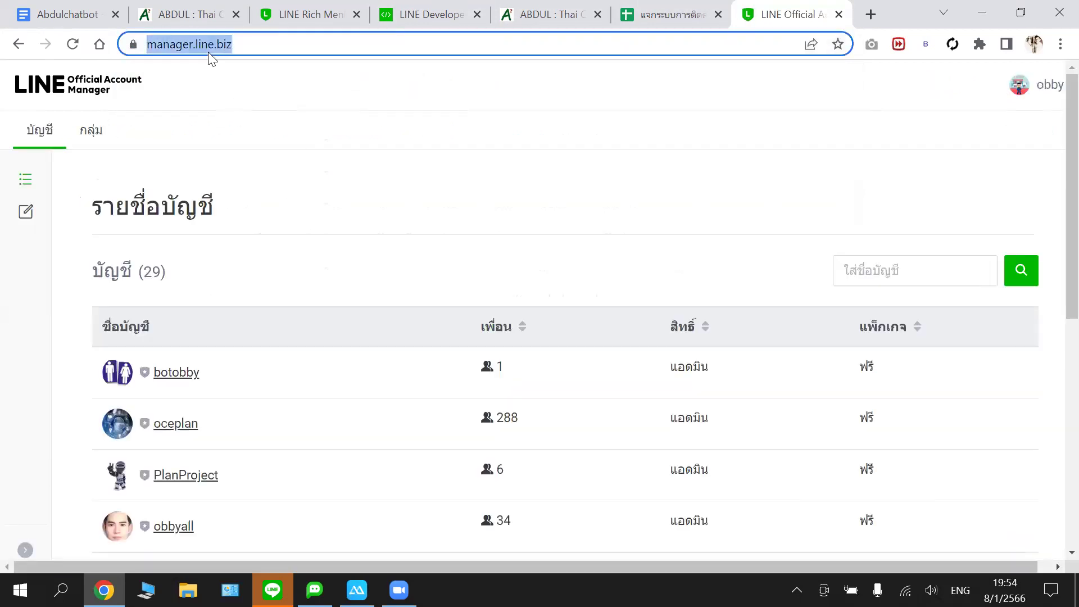
right_click(205, 48)
left_click(300, 179)
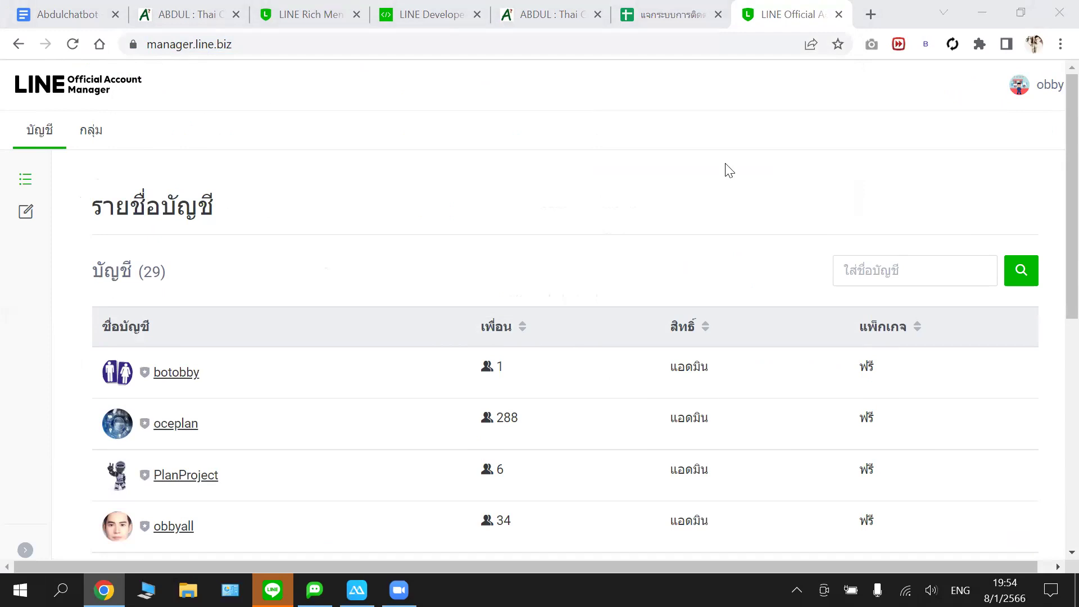
scroll(286, 268, "down", 2)
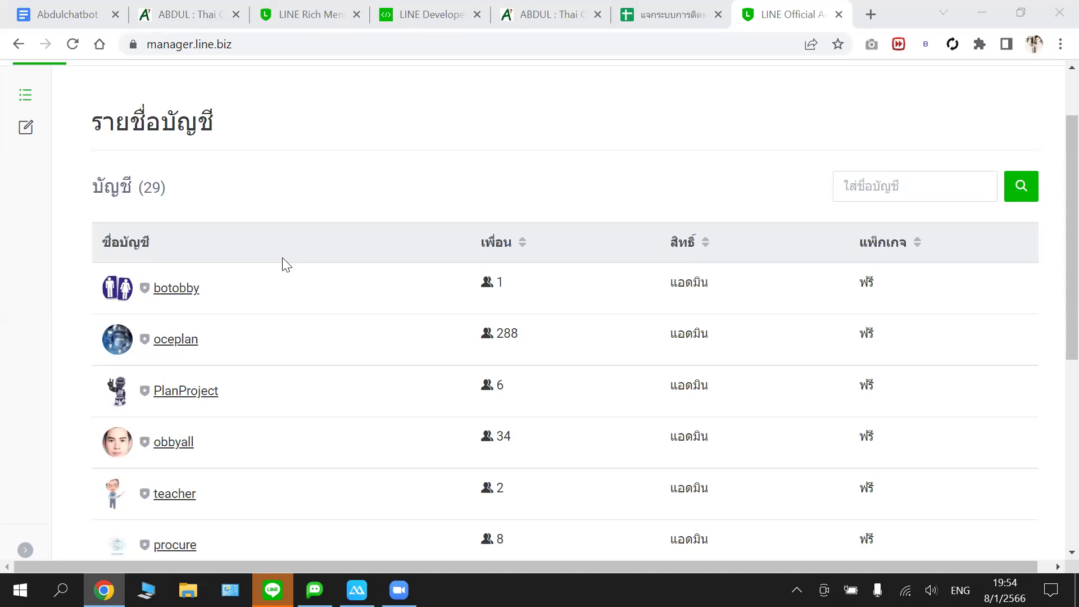
left_click(176, 292)
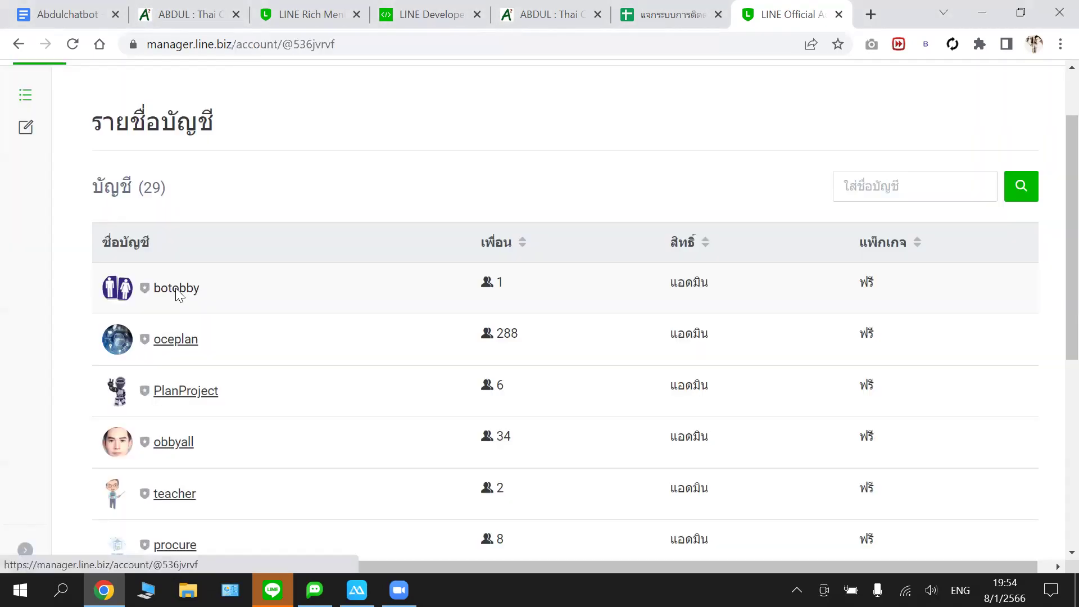
scroll(374, 261, "down", 5)
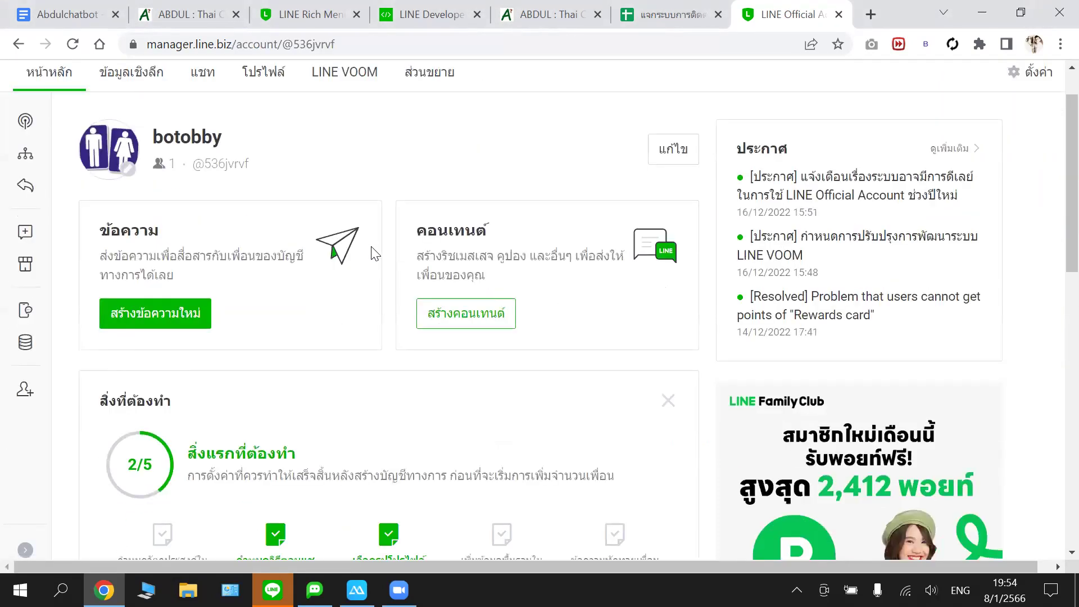
scroll(375, 254, "down", 7)
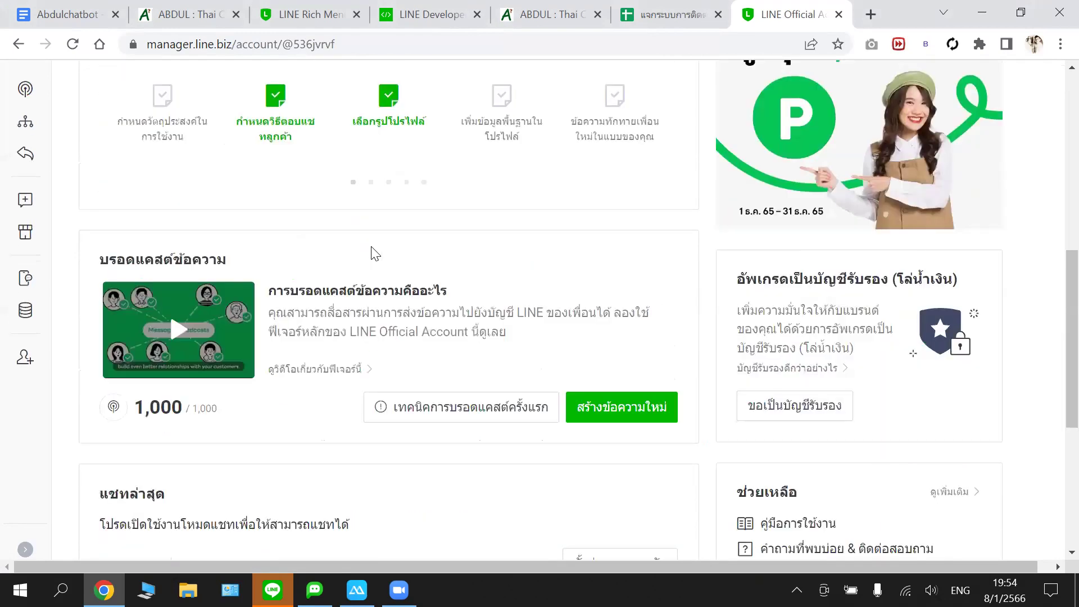
scroll(374, 254, "up", 8)
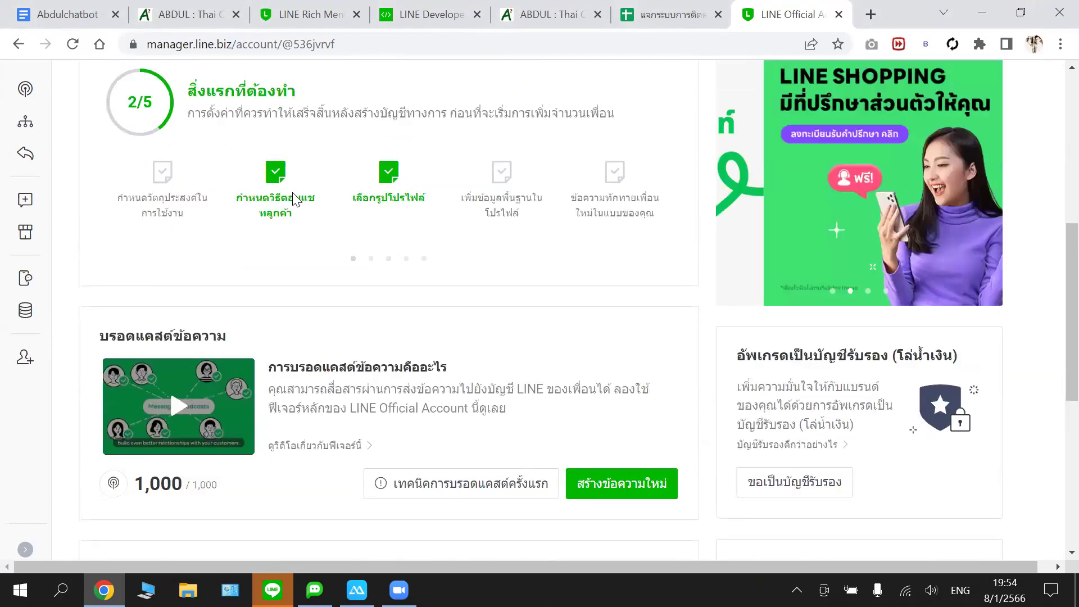
left_click(272, 87)
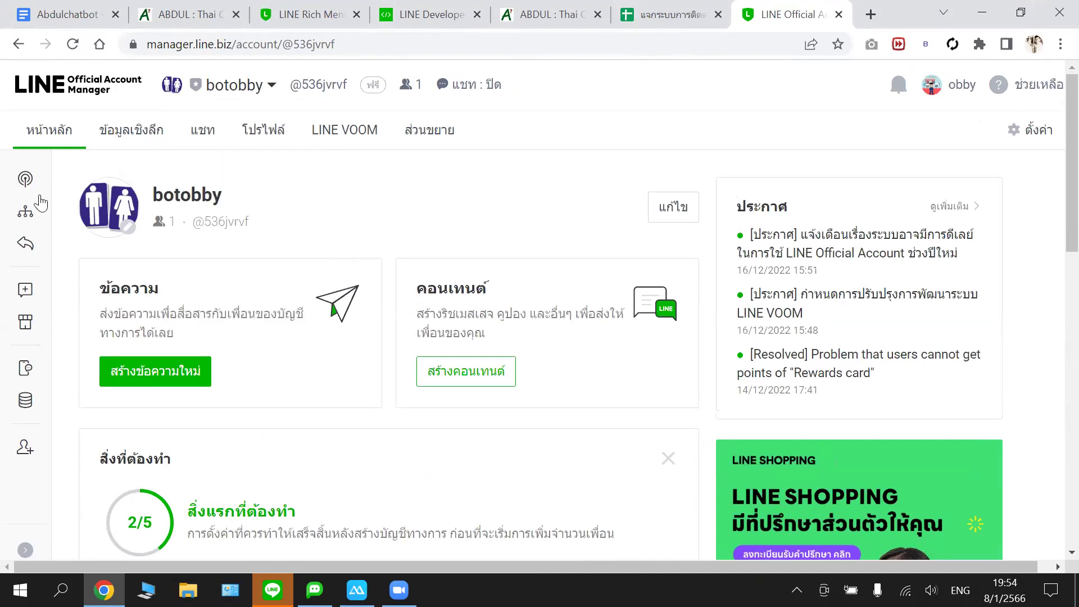
- Turn off botobby's Default auto-reply with ปิด and ตกลง, then return to ABDUL
mouse_move(25, 243)
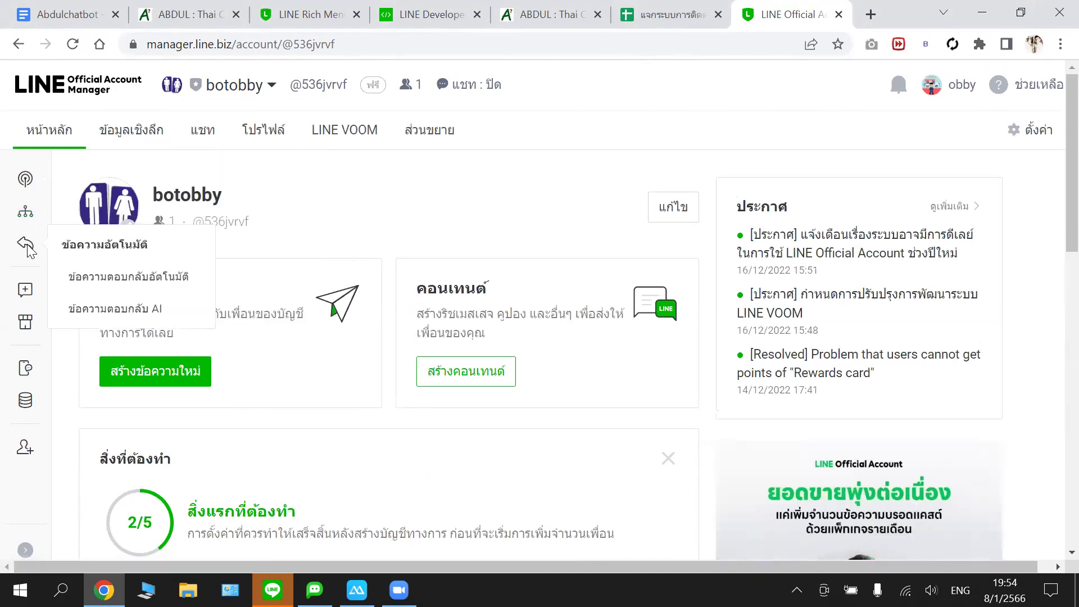
left_click(95, 285)
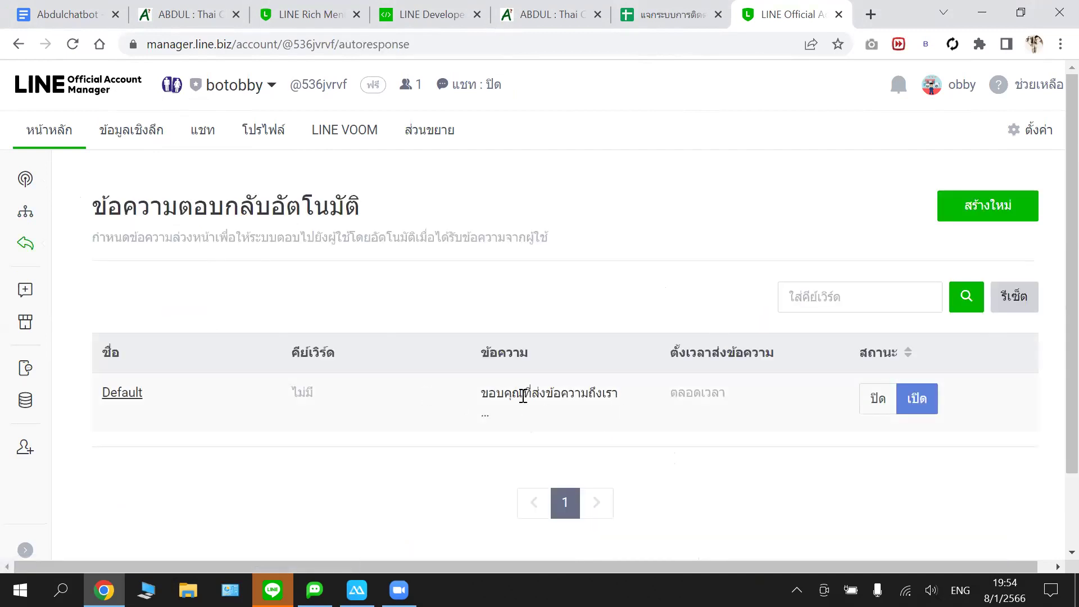
left_click(876, 400)
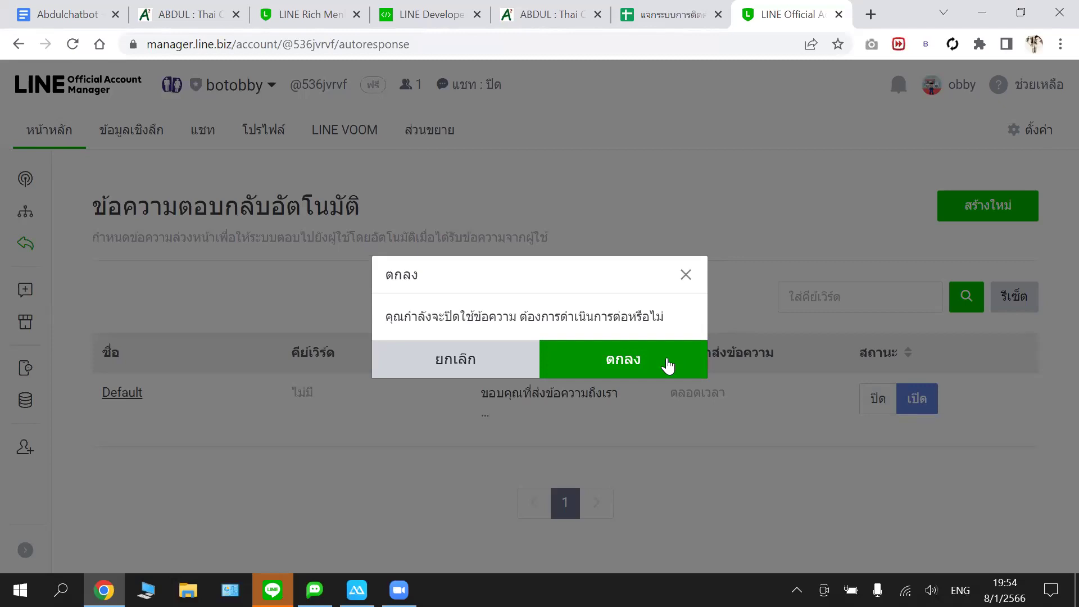
left_click(667, 366)
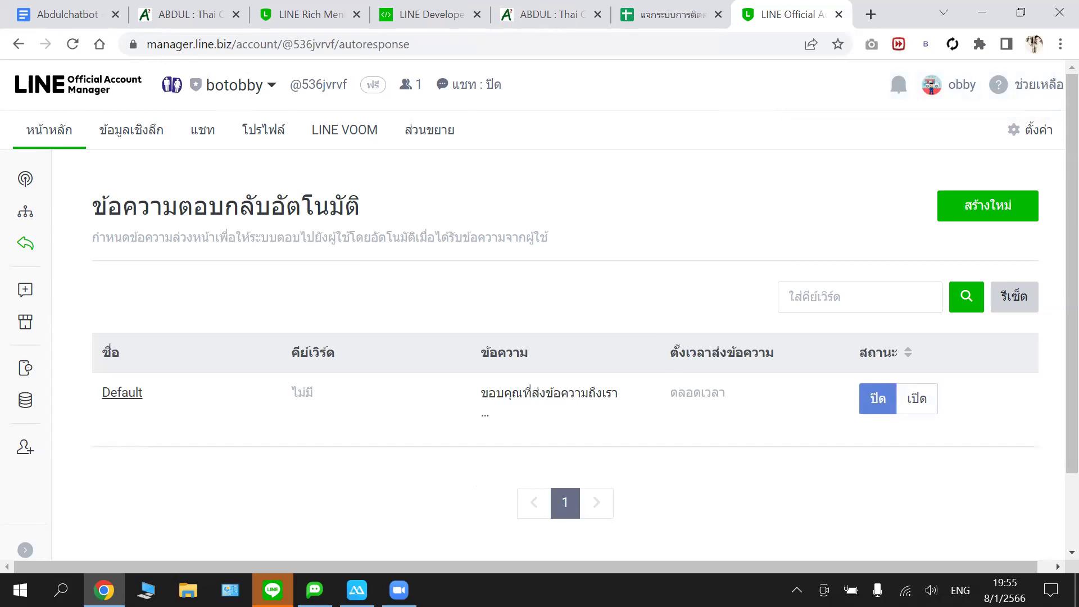
key("alt+Tab")
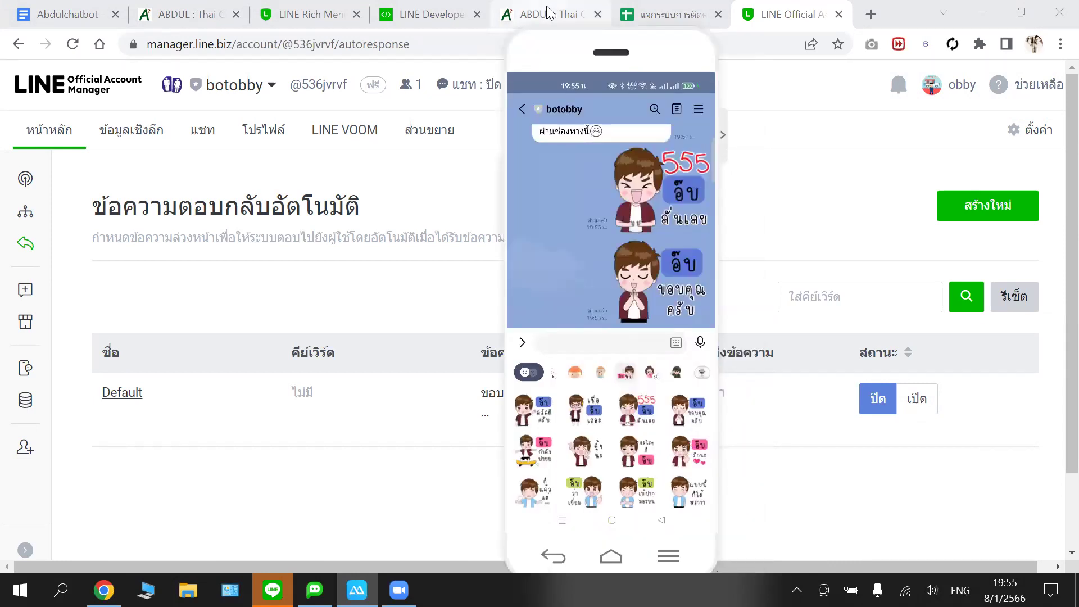
left_click(605, 7)
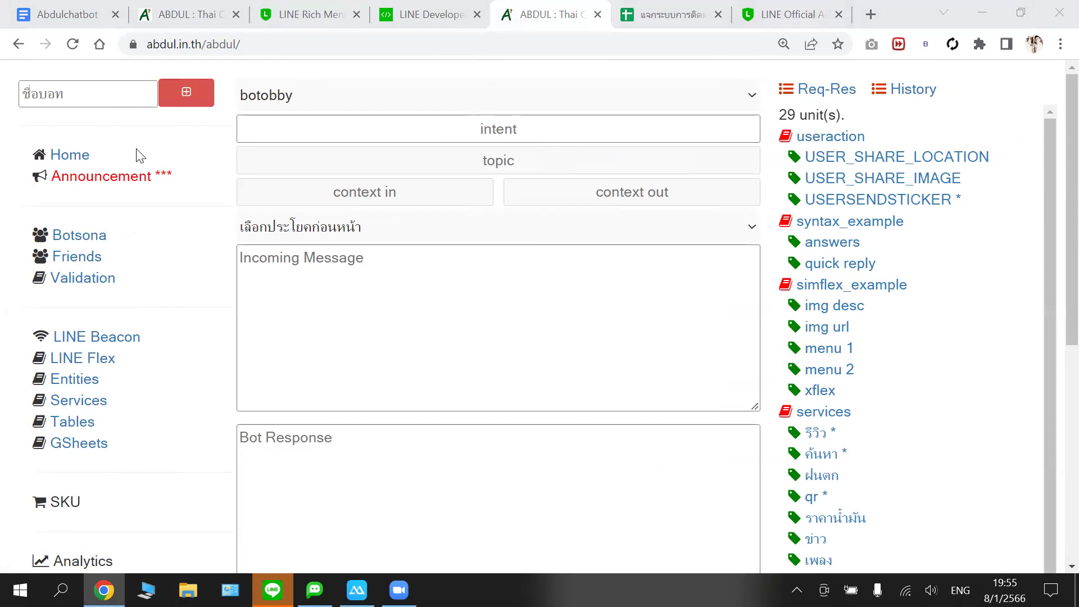
- Open syntax_example's answers intent, then the quick reply intent triggered by 'quick reply' or 'qrp'
left_click(847, 246)
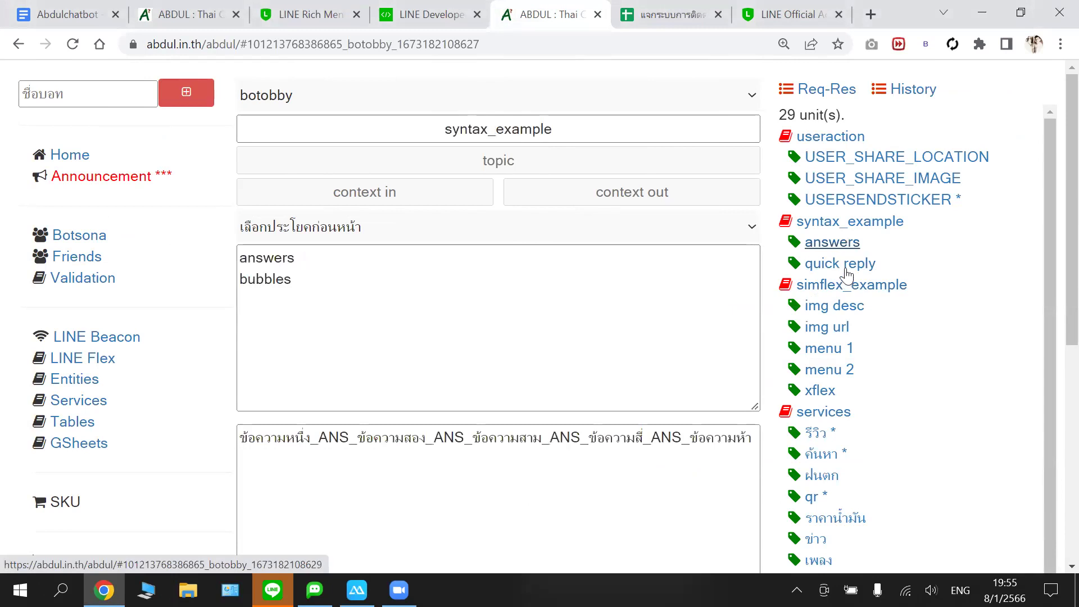
left_click(845, 266)
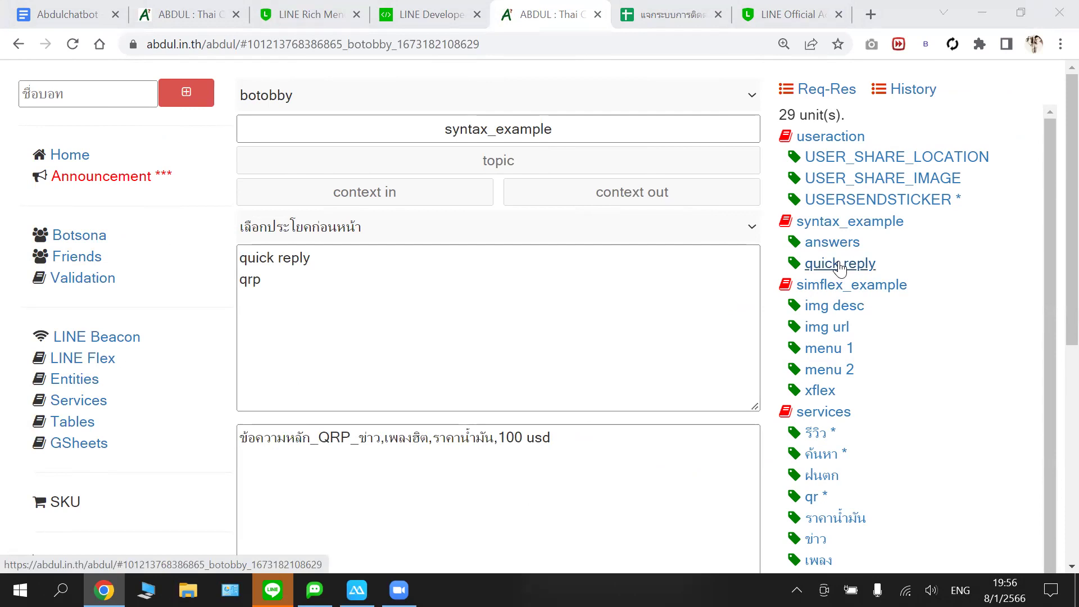
left_click(233, 268)
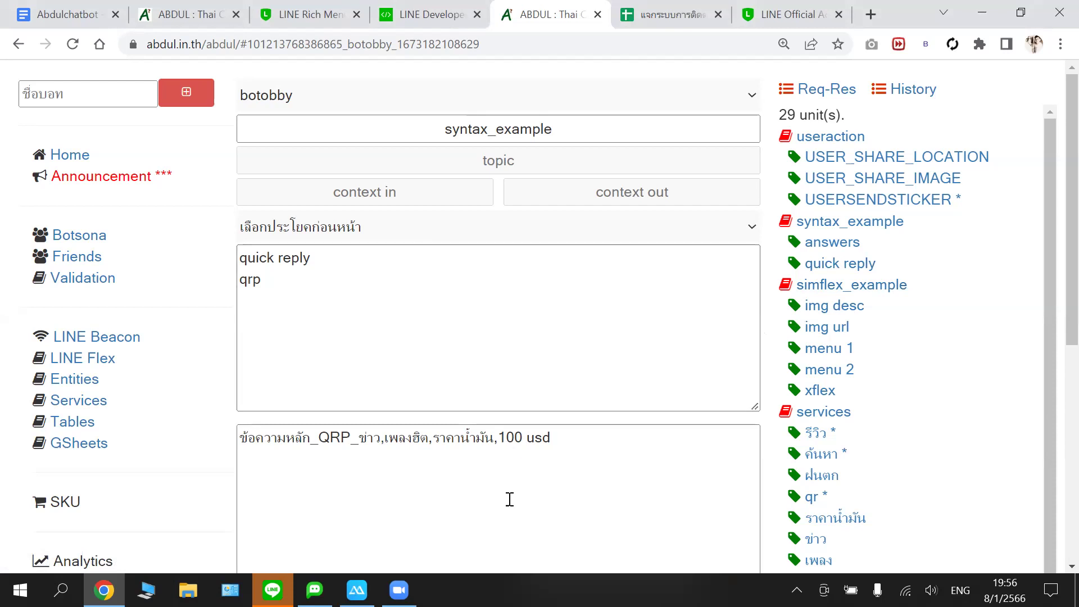
mouse_move(357, 590)
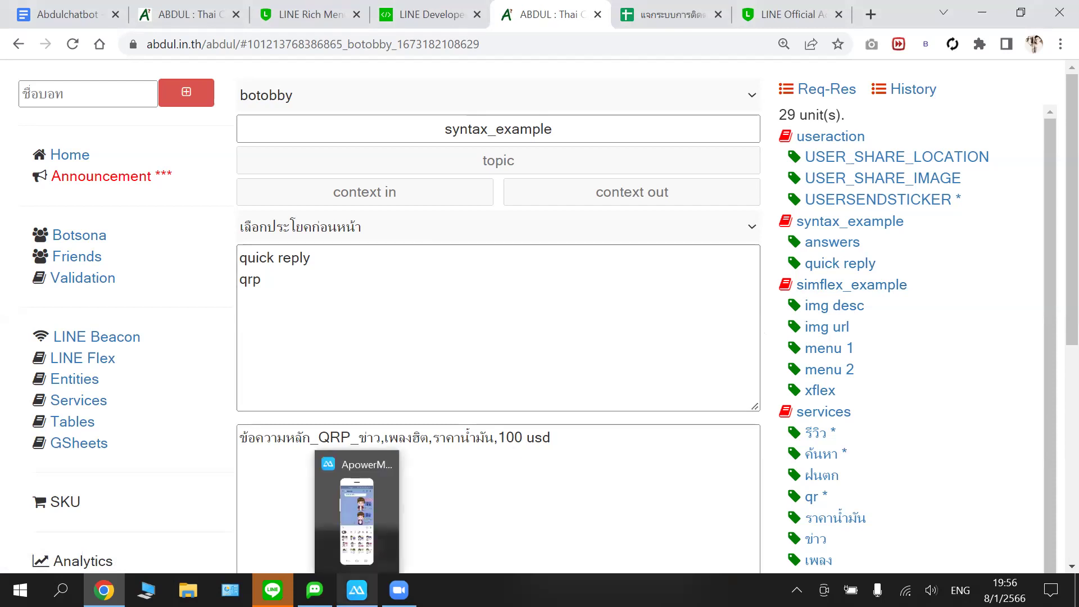
- Send 'Qrp' to botobby in the mirrored LINE chat, then return to ABDUL
left_click(367, 541)
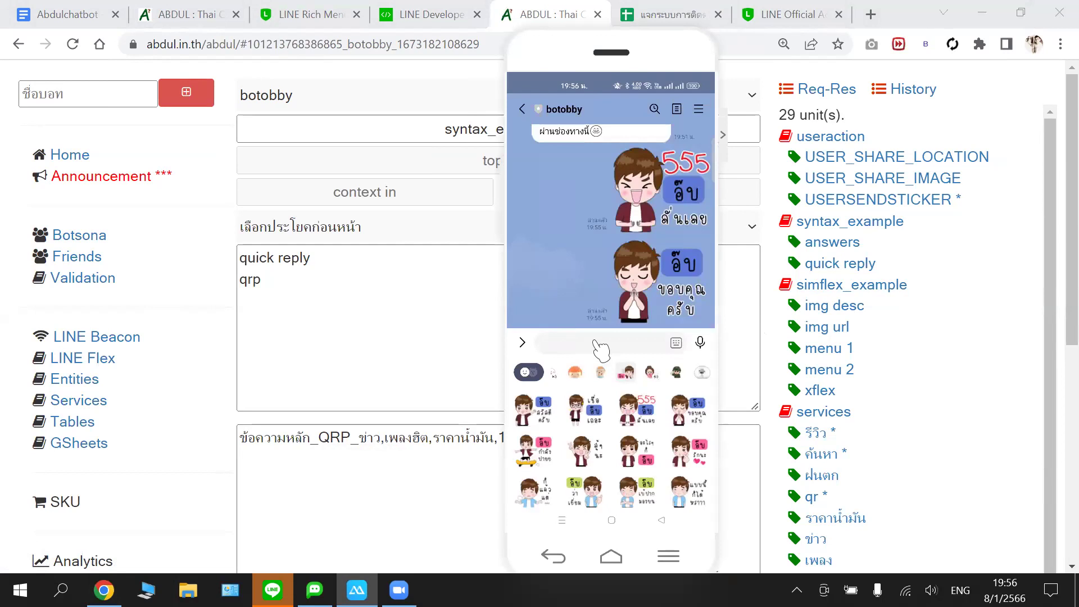
left_click(597, 344)
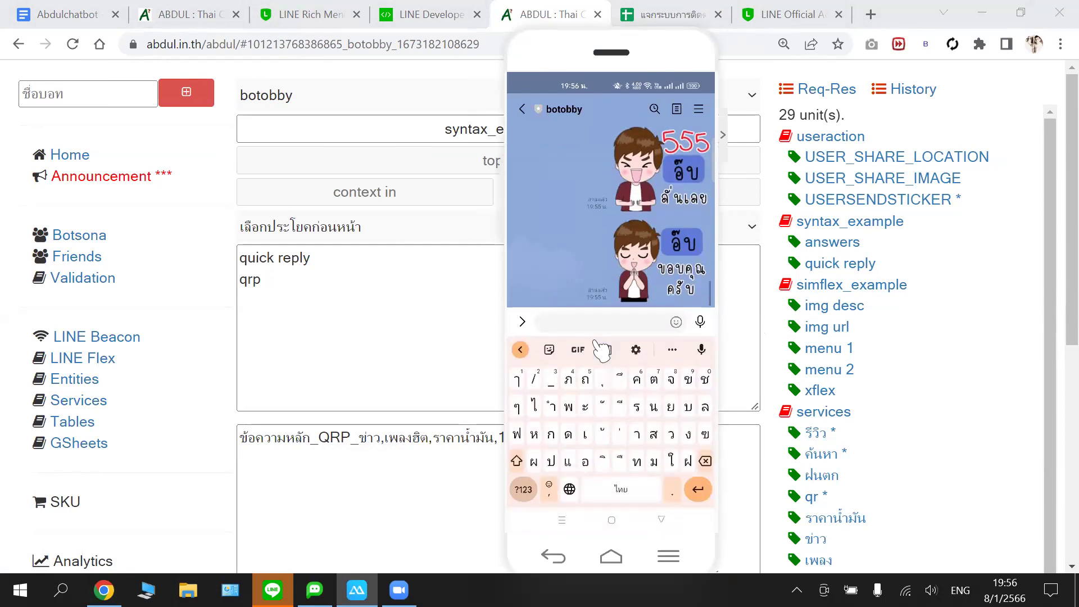
type("Qrp")
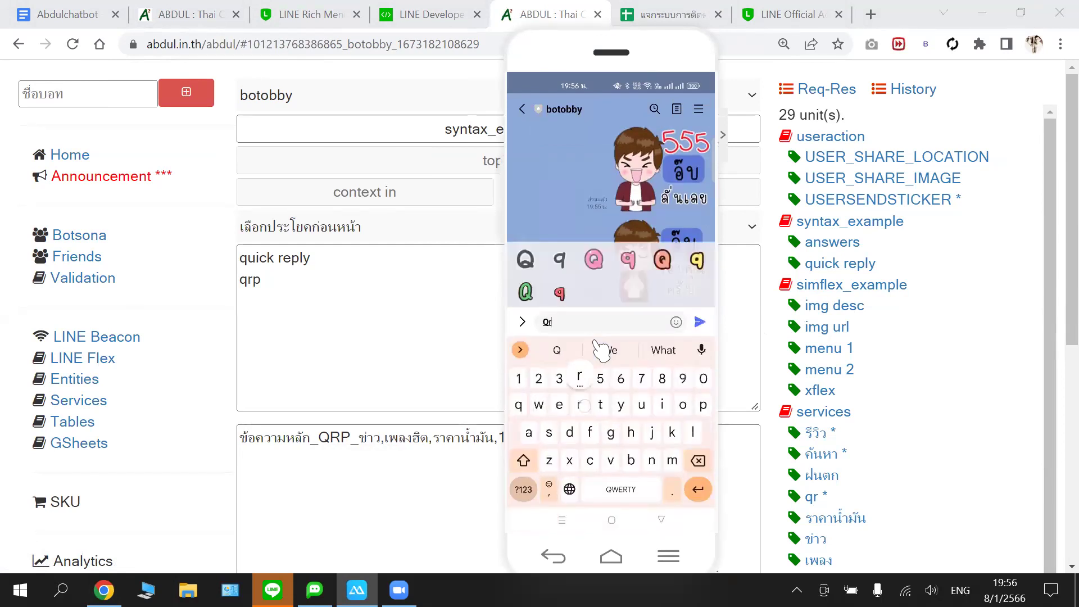
key("Return")
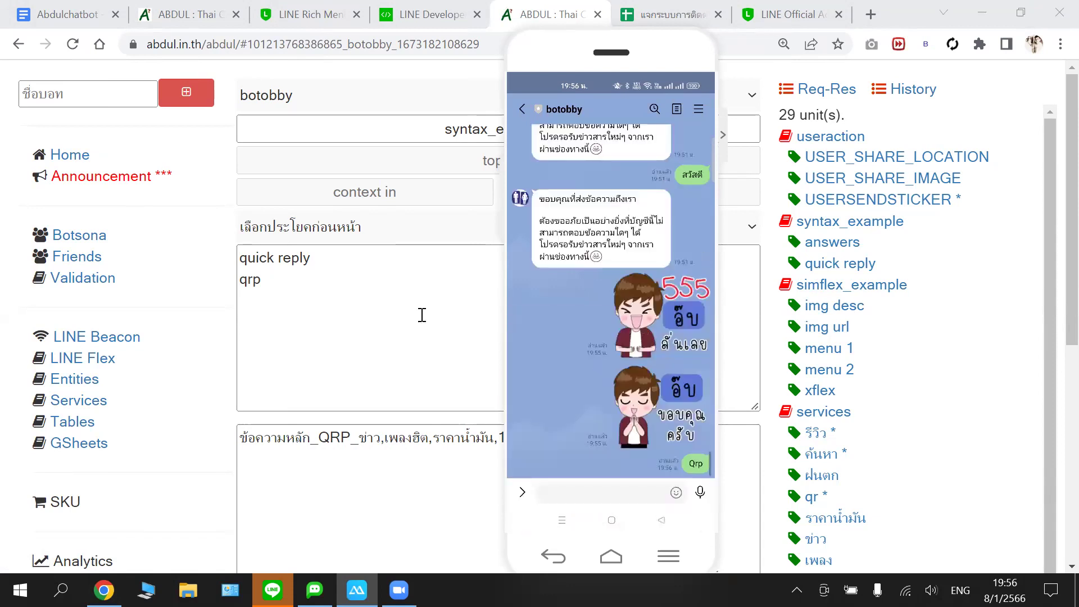
left_click(421, 314)
- Submit the botobby intent update and reload the ABDUL chatbot page
scroll(575, 303, "down", 3)
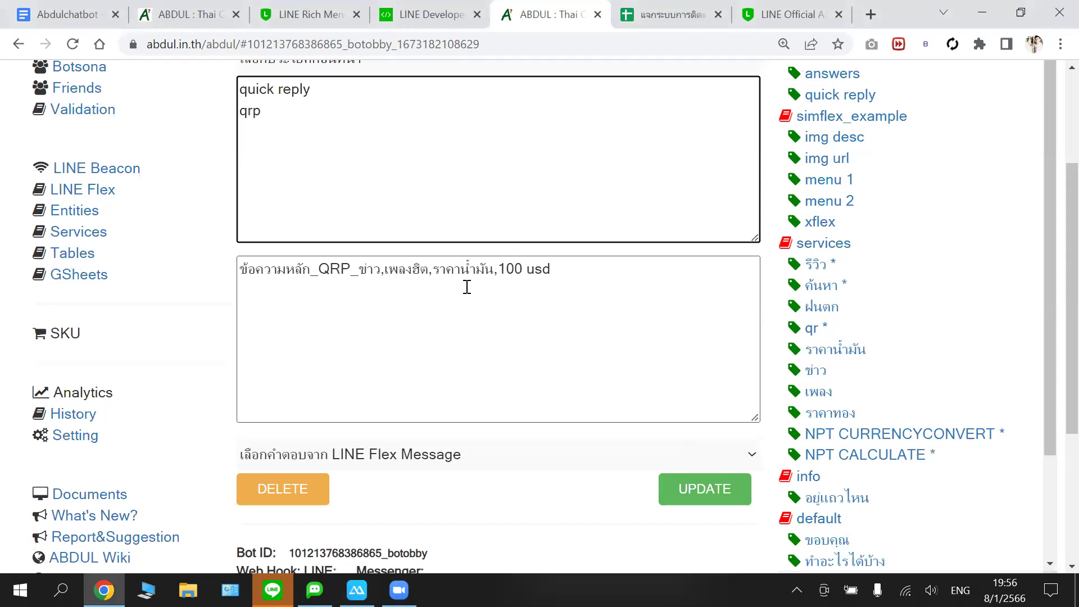
scroll(467, 287, "up", 1)
scroll(516, 252, "up", 1)
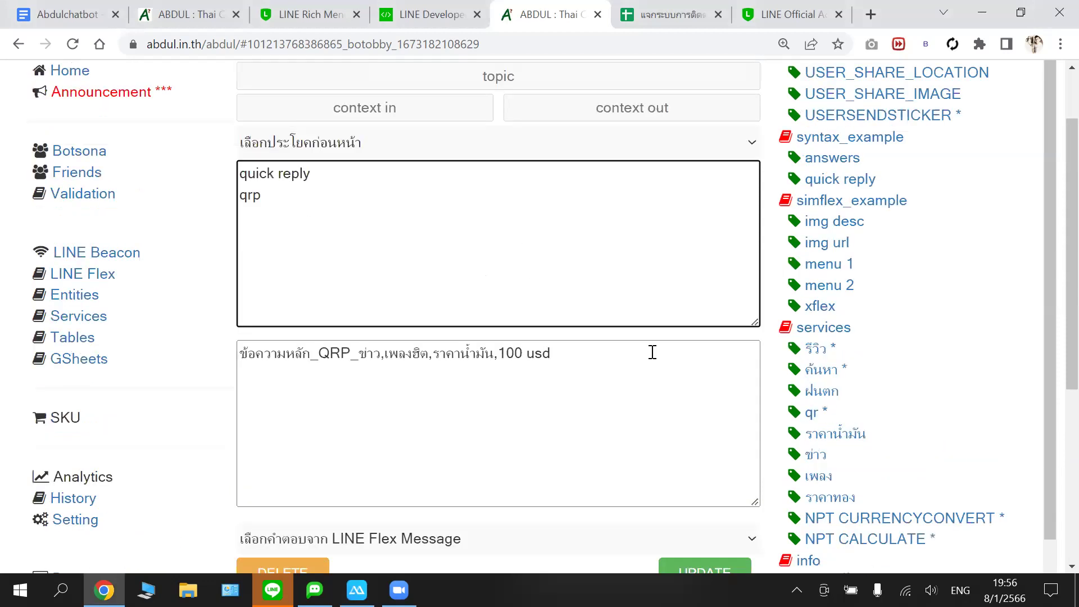
scroll(705, 255, "down", 5)
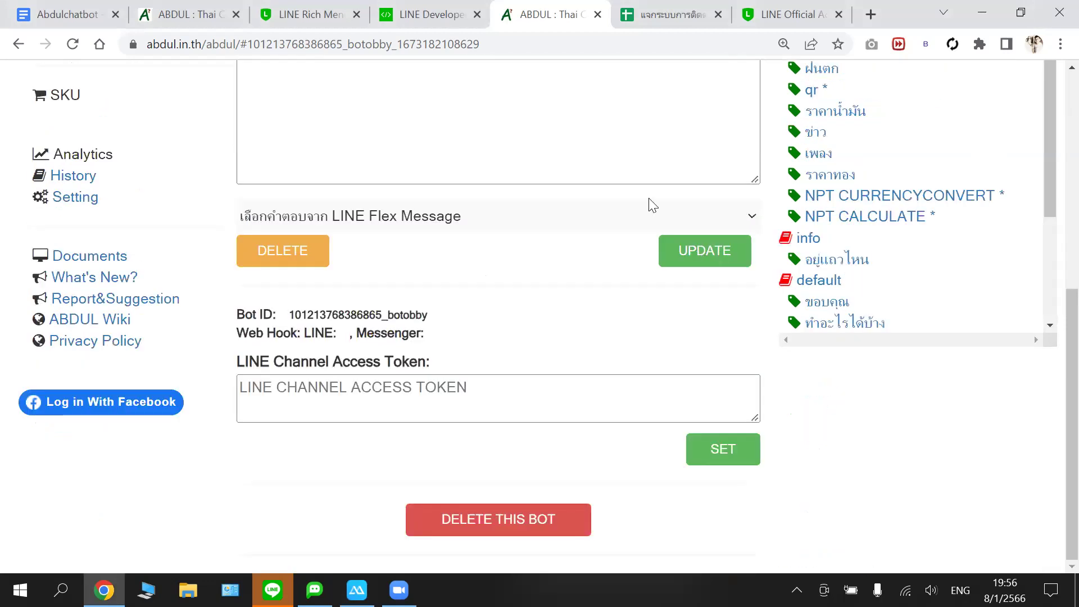
key("Tab")
scroll(646, 198, "up", 3)
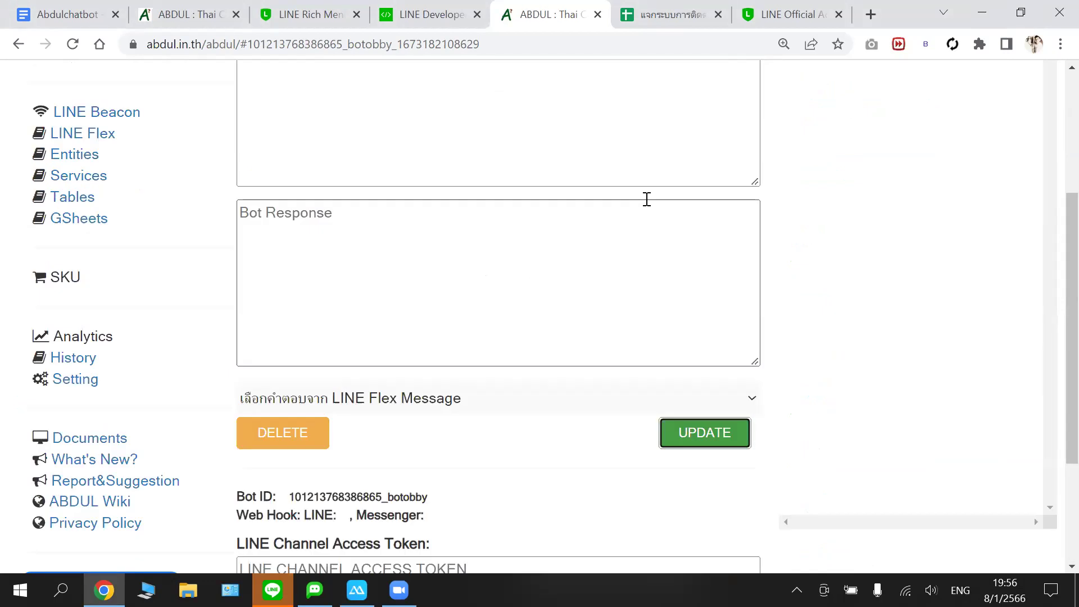
scroll(647, 198, "up", 3)
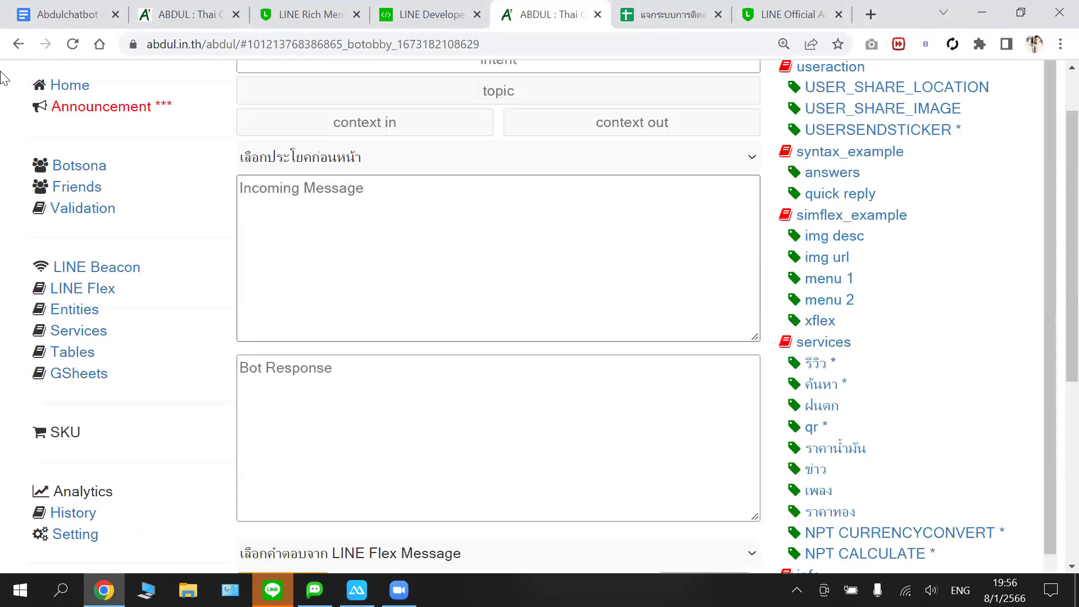
left_click(72, 44)
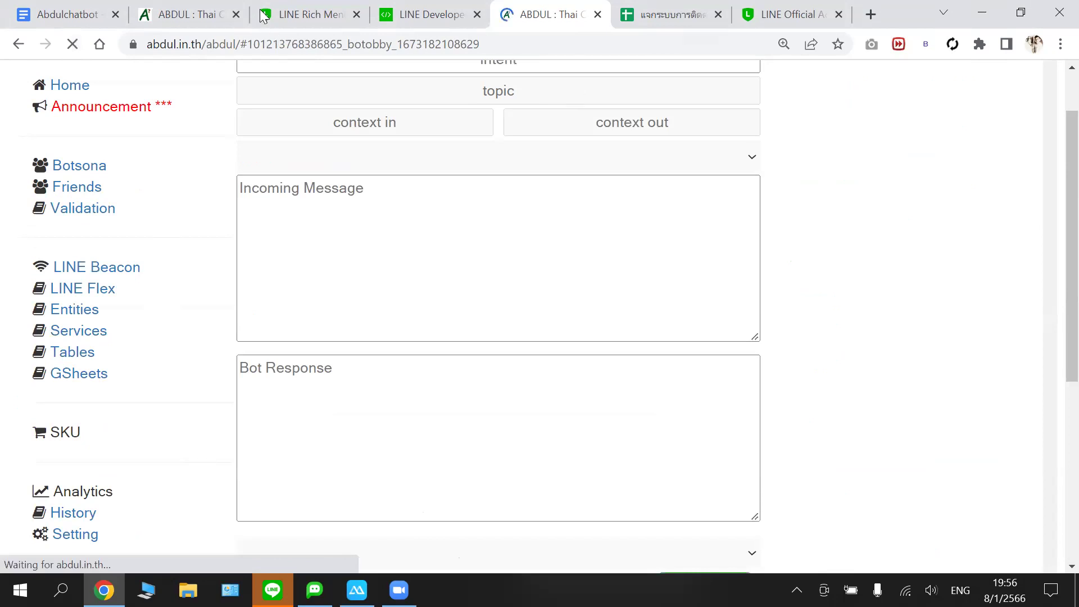
- Copy the Bot Response of obbydev's syntax_example answers unit into botobby's new unit Bot Response field
key("ctrl+2")
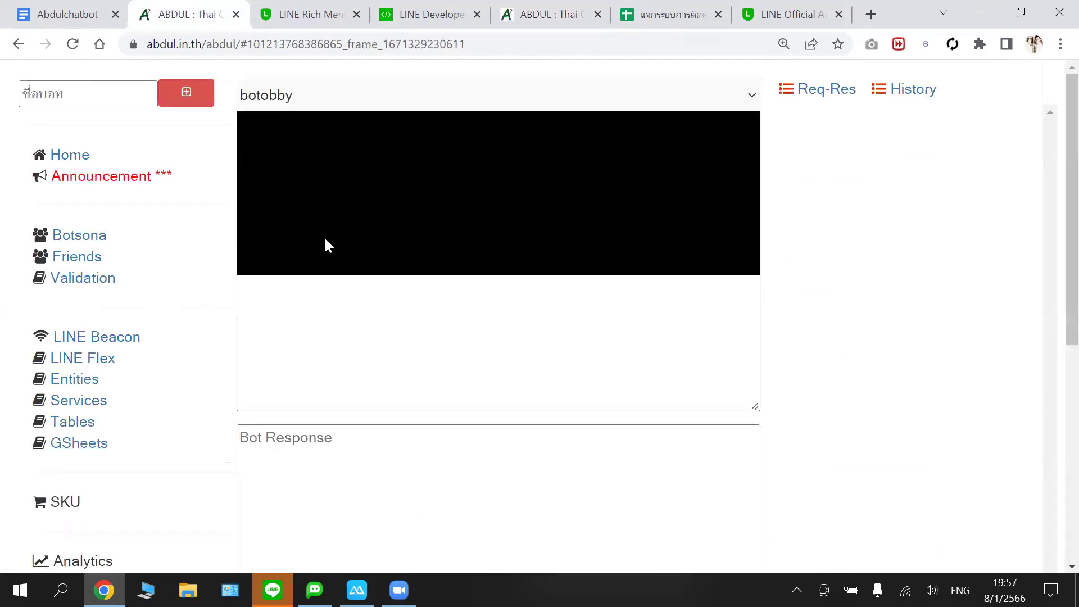
left_click(345, 247)
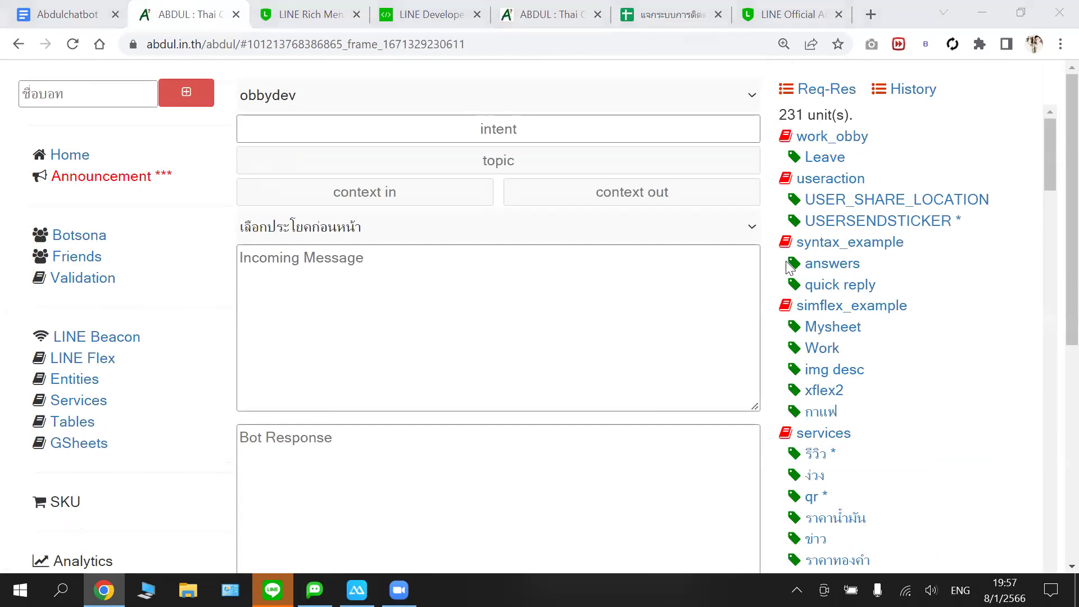
left_click(809, 263)
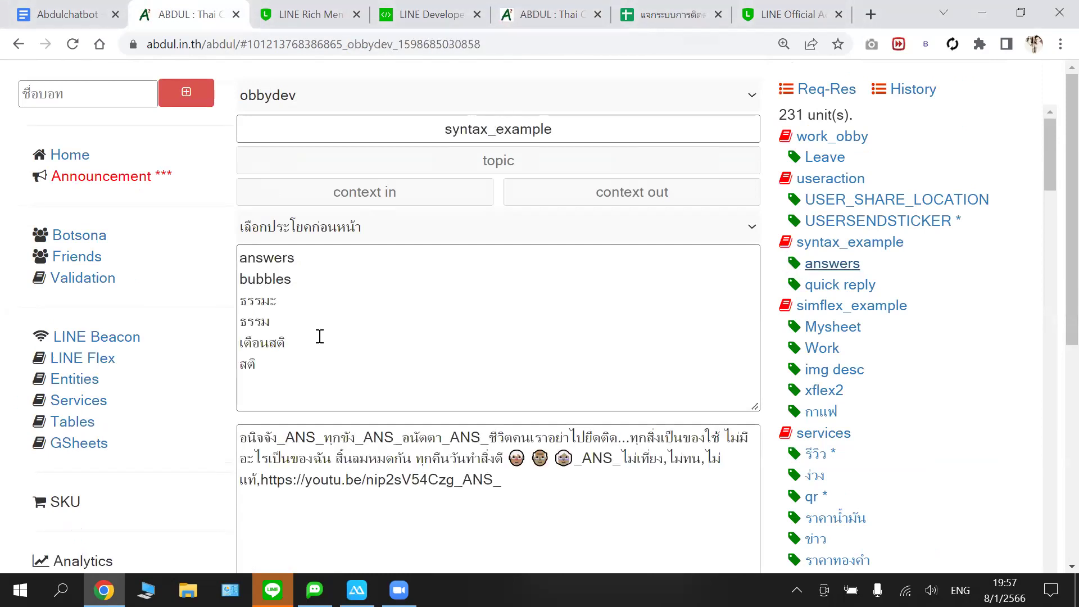
scroll(243, 358, "down", 1)
left_click_drag(240, 353, 348, 354)
key("ctrl+a")
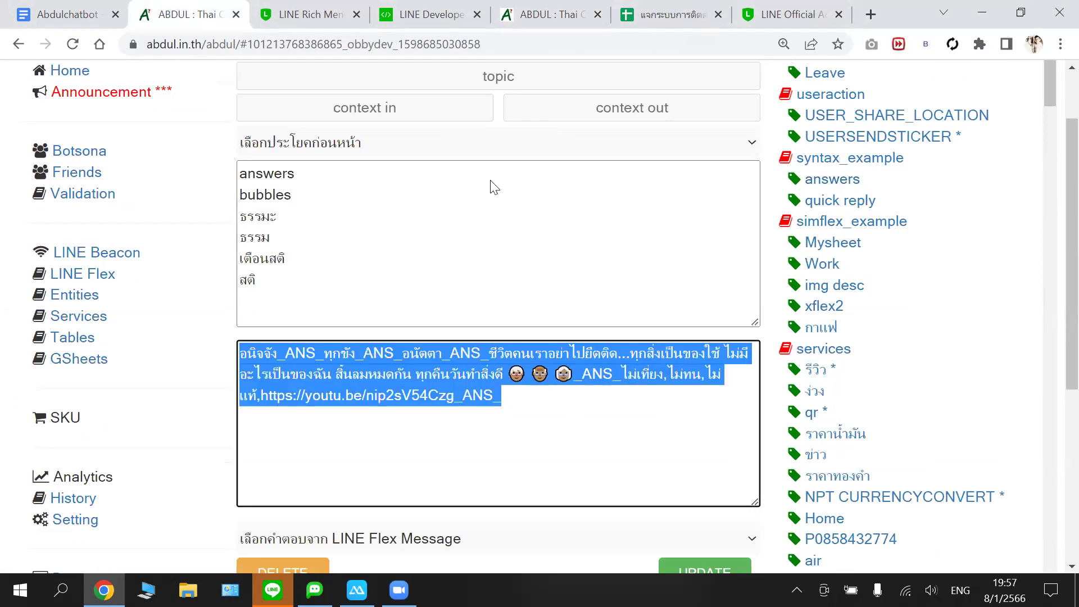
right_click(425, 382)
left_click(540, 19)
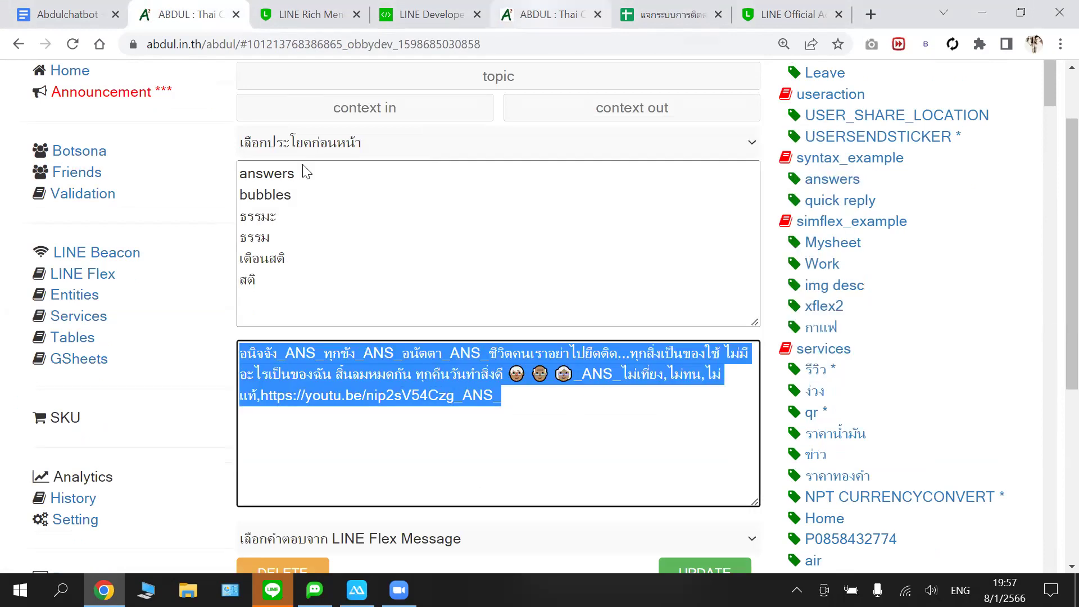
scroll(292, 449, "up", 1)
left_click(296, 460)
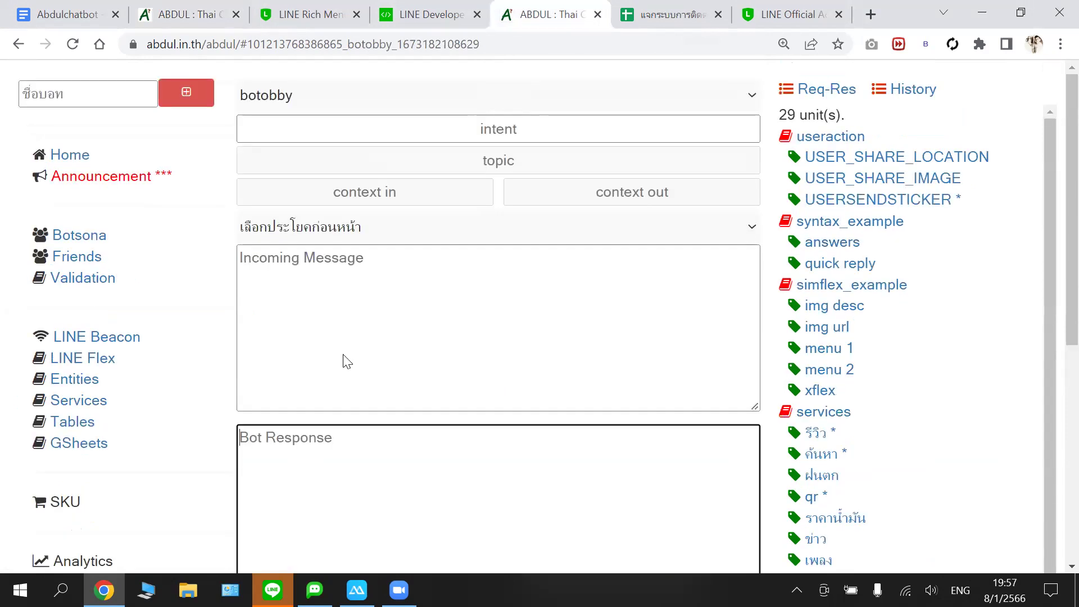
- Paste the copied reply and set the incoming message to ธรรมะ using the Thai keyboard
key("ctrl+v")
left_click(321, 270)
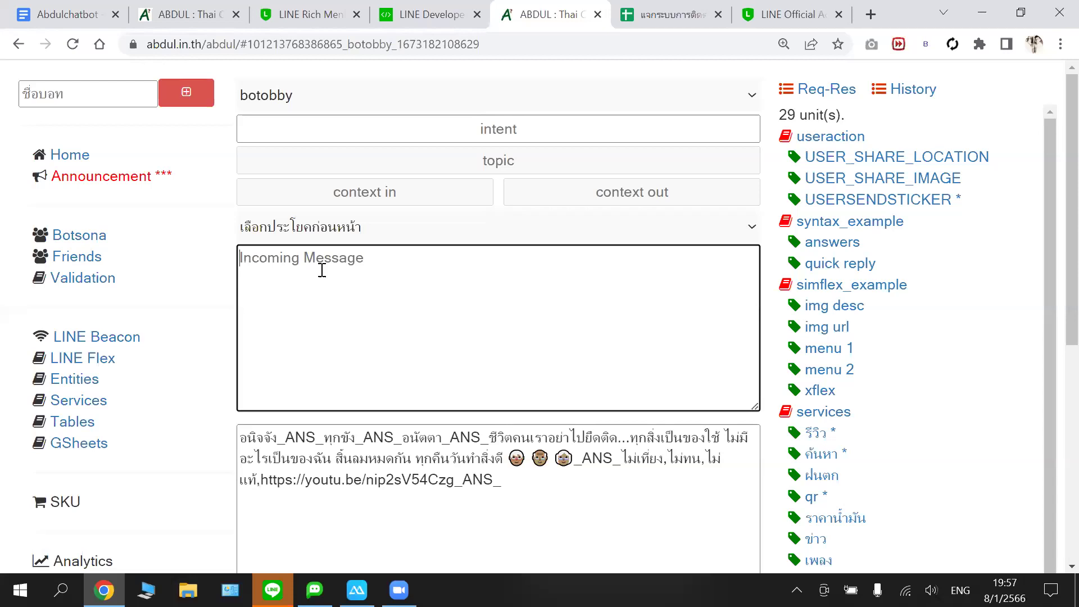
type("Tii")
key("BackSpace")
key("BackSpace")
key("BackSpace")
type("Tii")
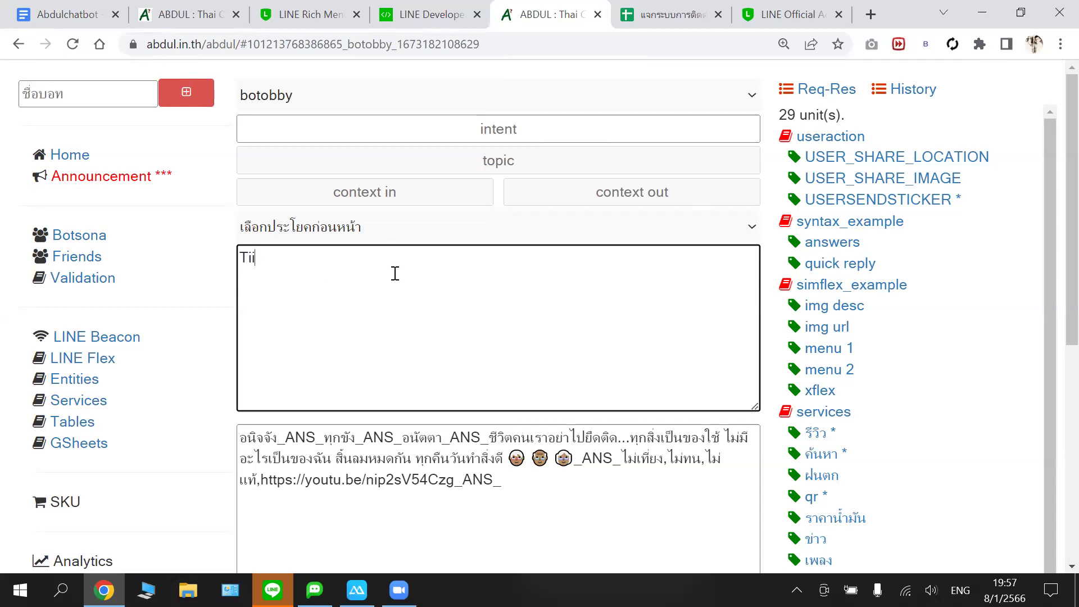
key("BackSpace")
key("BackSpace")
key("BackSpace")
key("alt+shift")
type("ธรรมะ")
- Close the stray new tab and save the unit with UPDATE, bringing botobby to 30 units
scroll(539, 267, "down", 2)
scroll(689, 450, "down", 2)
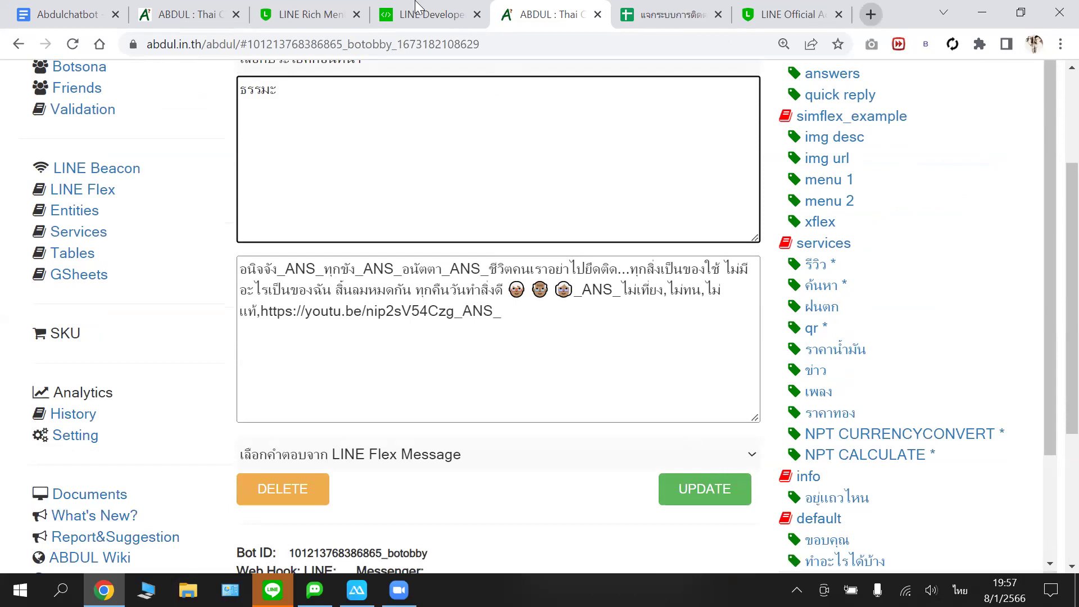
key("ctrl+t")
type("ธ")
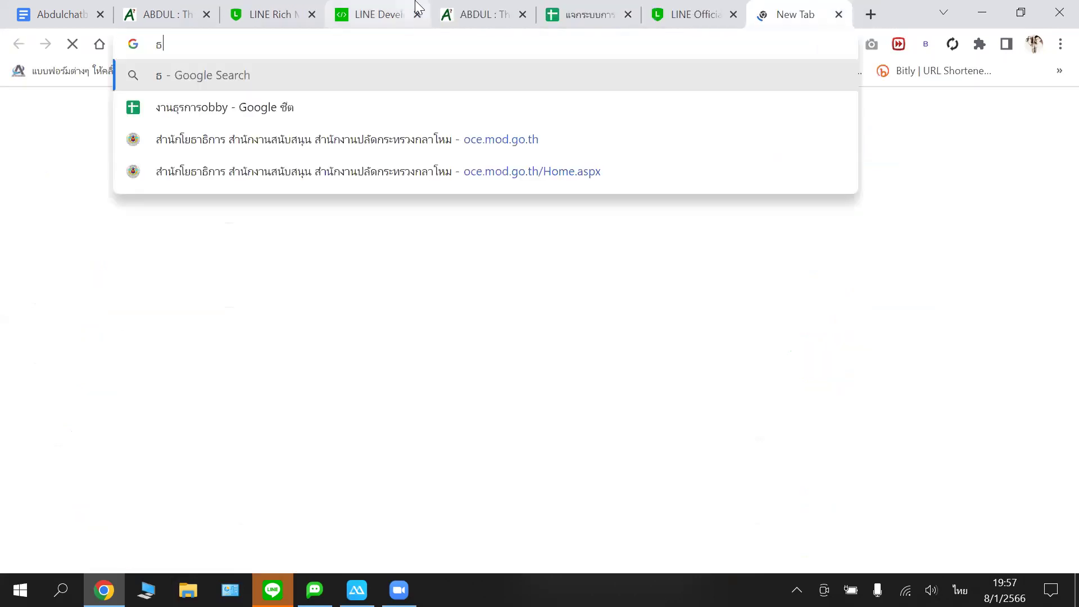
type("รรม")
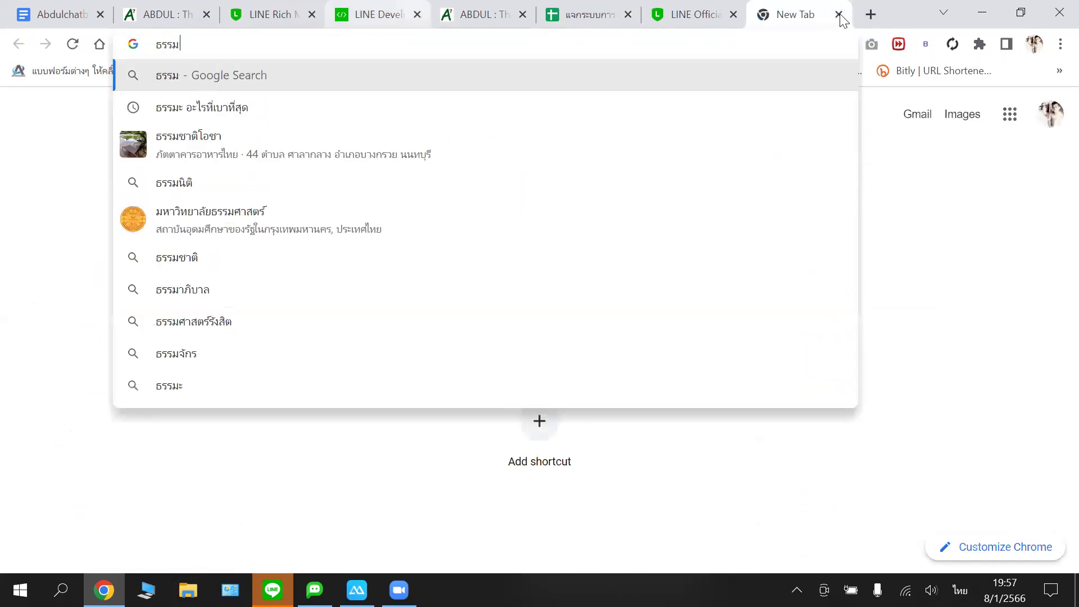
key("ctrl+w")
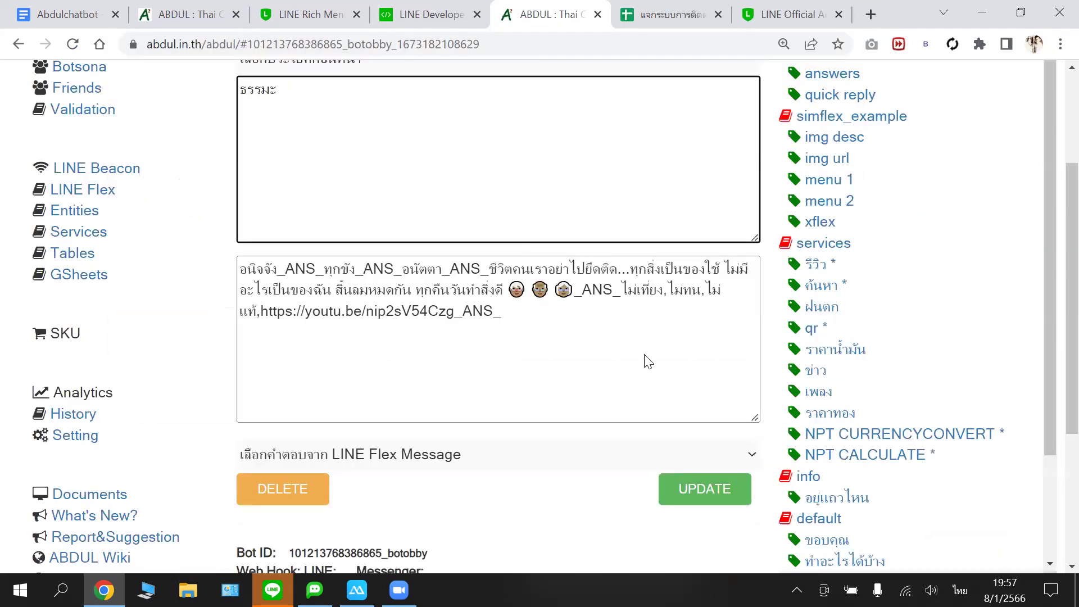
scroll(657, 382, "down", 1)
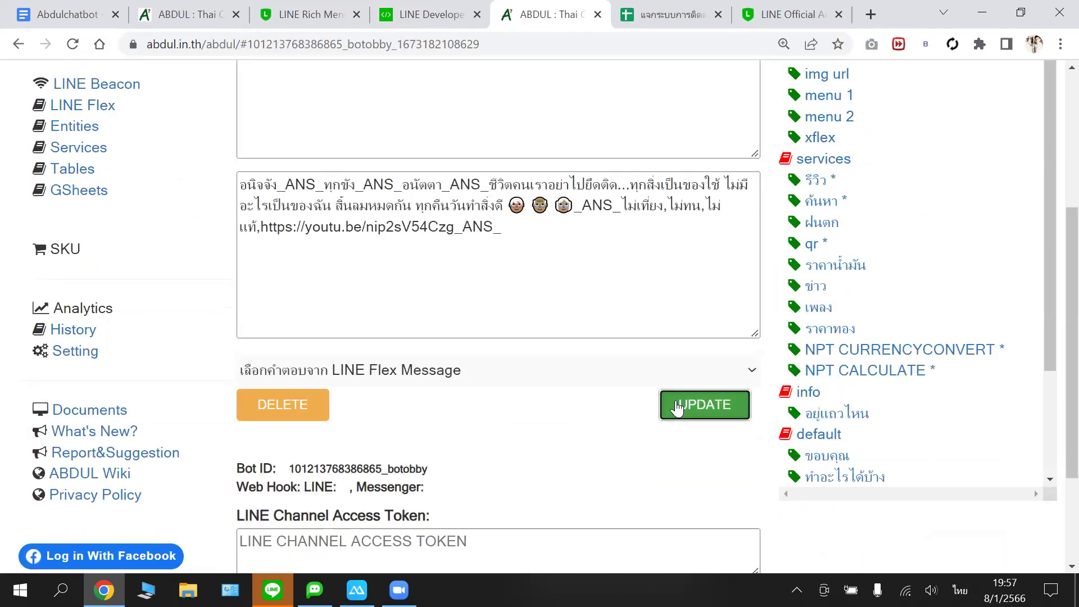
left_click(677, 405)
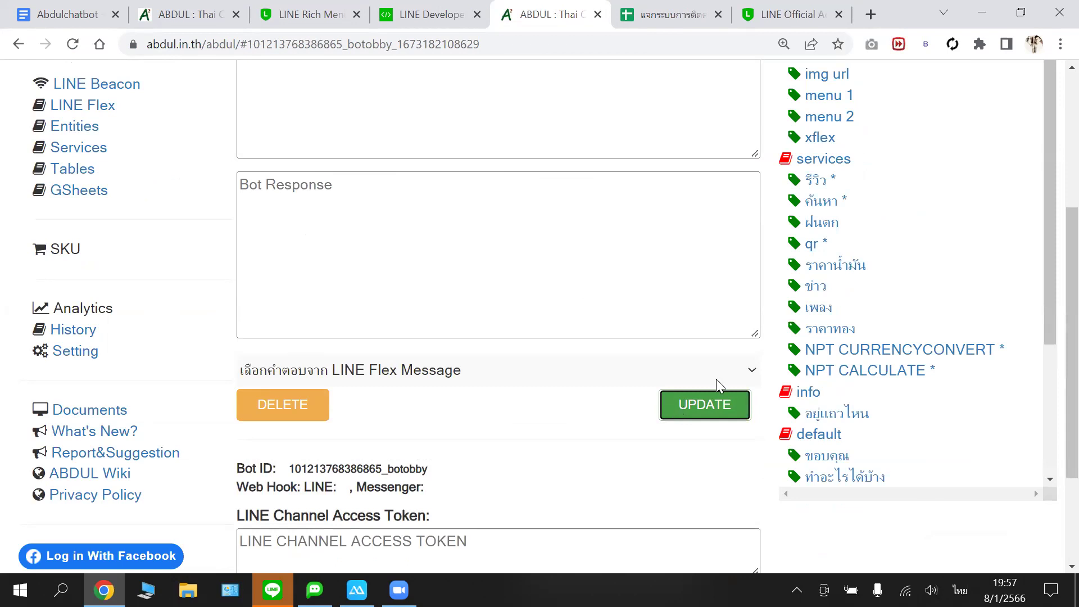
scroll(354, 113, "up", 5)
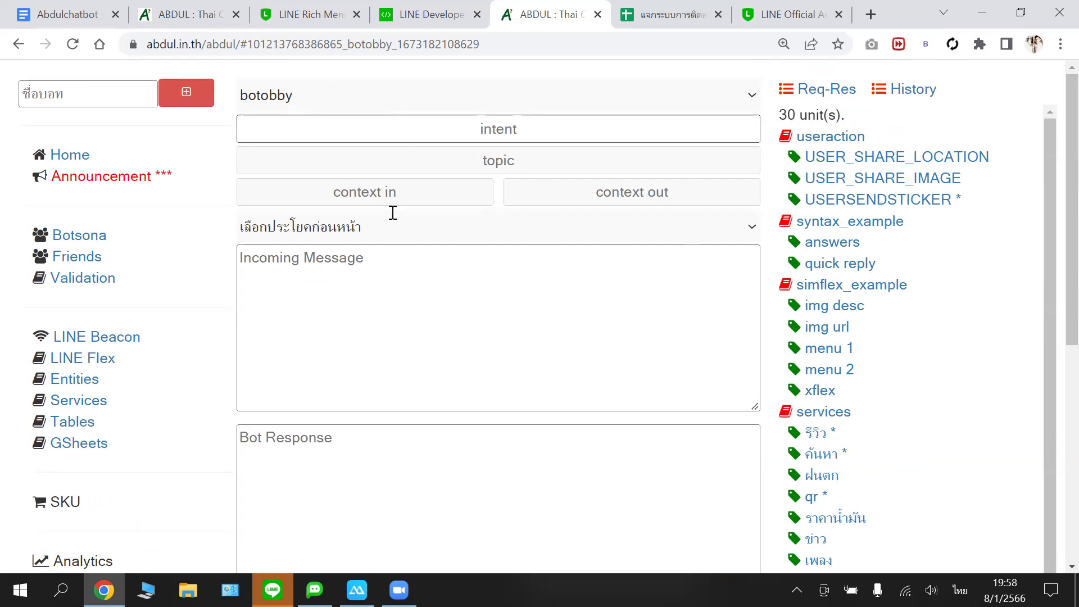
- Reload the botobby editor and copy the long-lived channel access token from LINE Developers
scroll(393, 217, "down", 6)
scroll(392, 209, "up", 6)
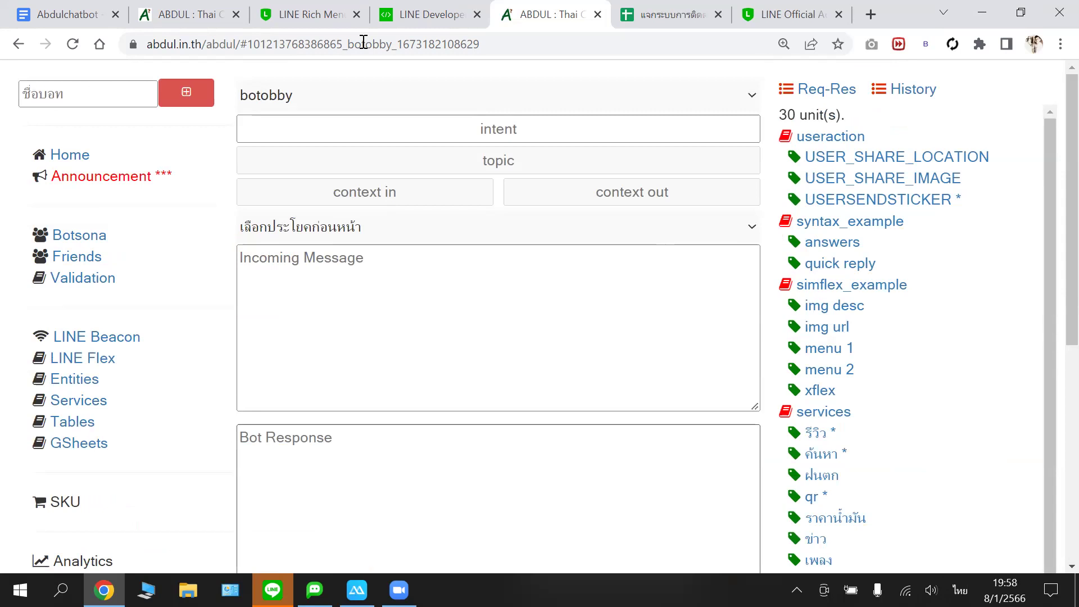
left_click(70, 44)
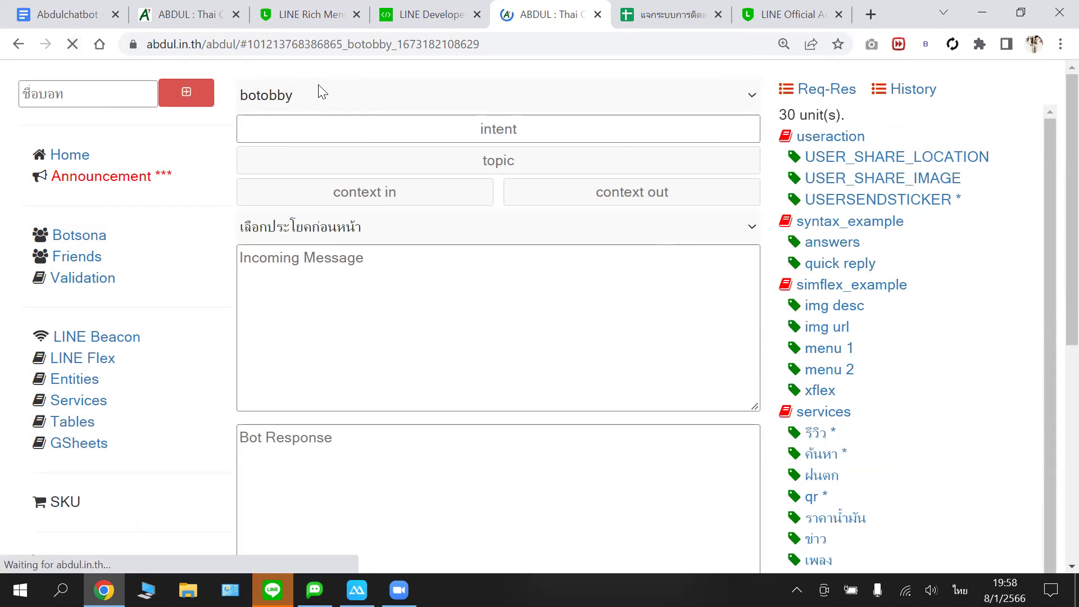
scroll(368, 172, "down", 2)
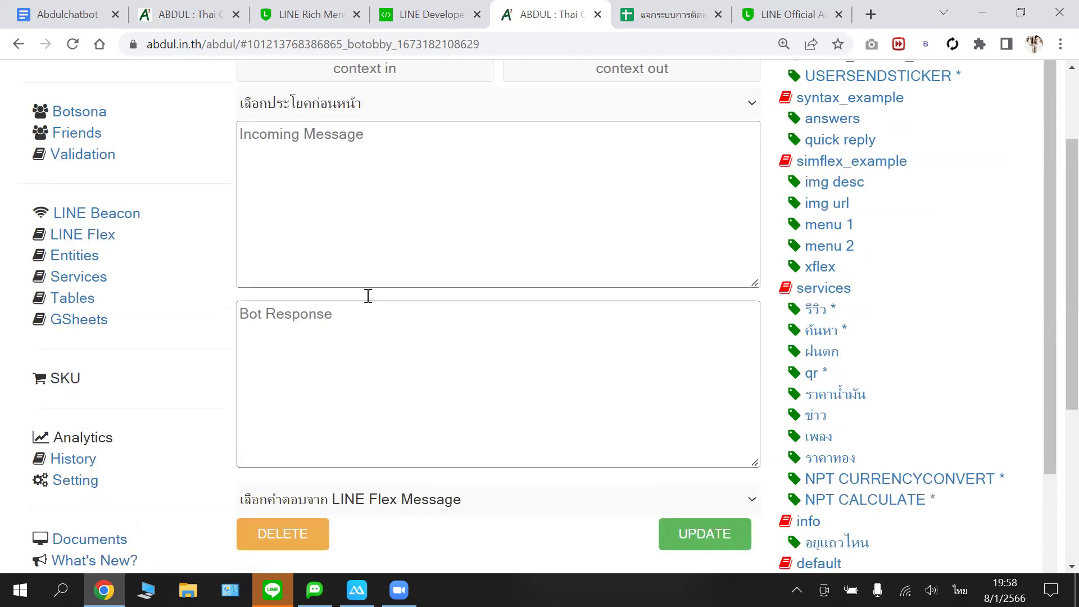
scroll(365, 297, "down", 5)
left_click(360, 394)
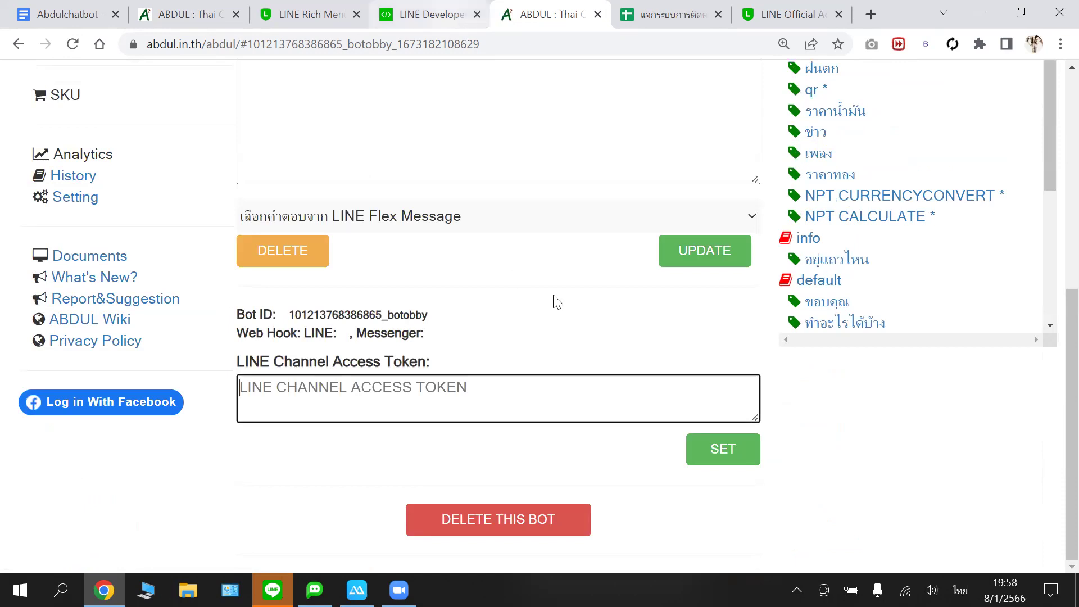
key("ctrl+shift+Tab")
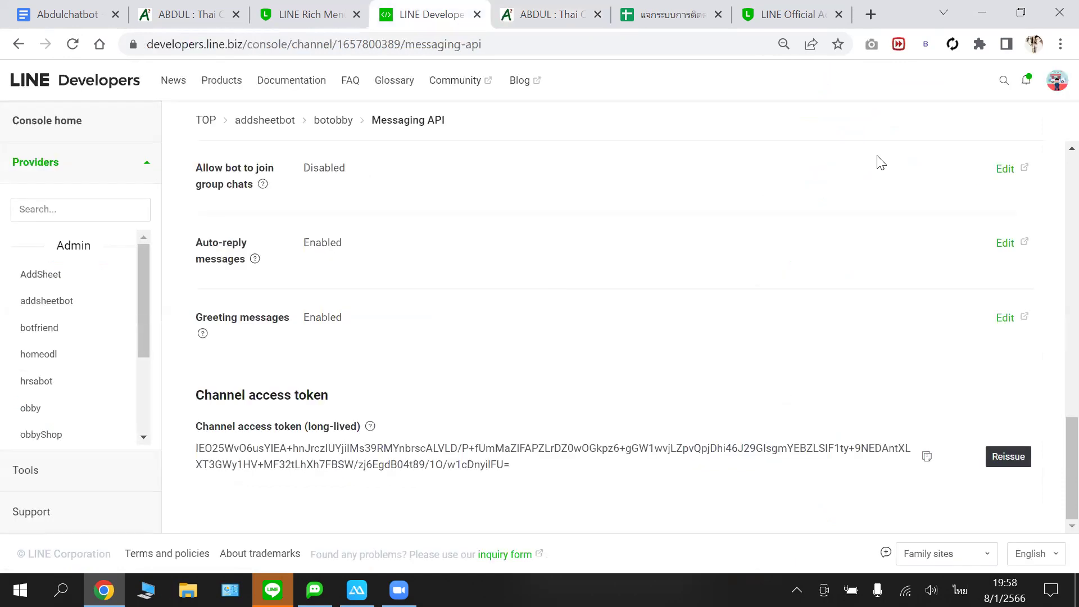
left_click(927, 456)
- Paste and apply the token in botobby, then open its LINE webhook callback page showing OK
left_click(577, 22)
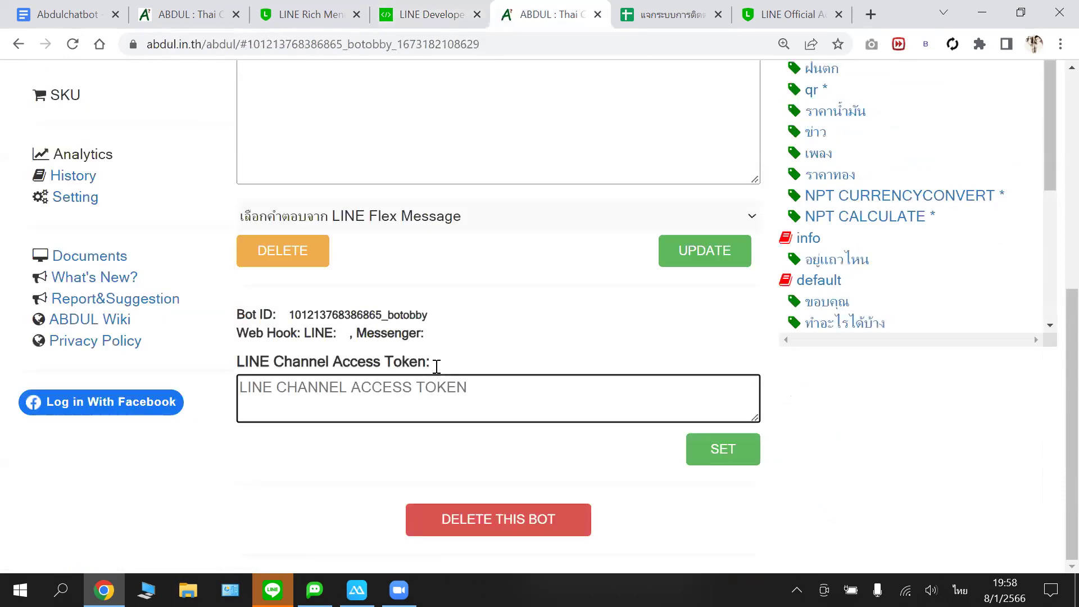
right_click(400, 387)
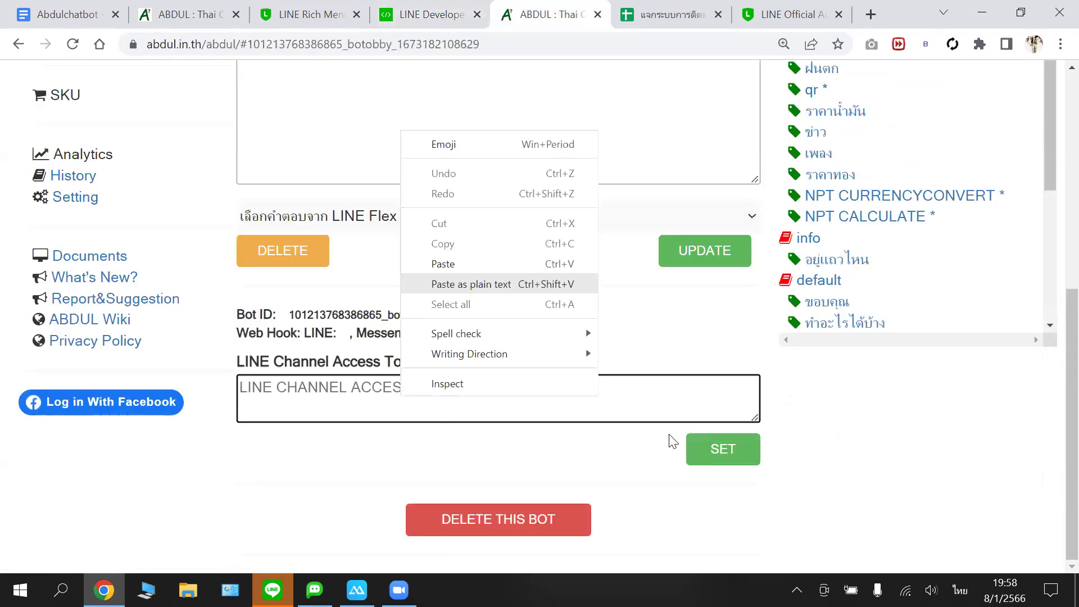
key("ctrl+v")
key("Tab")
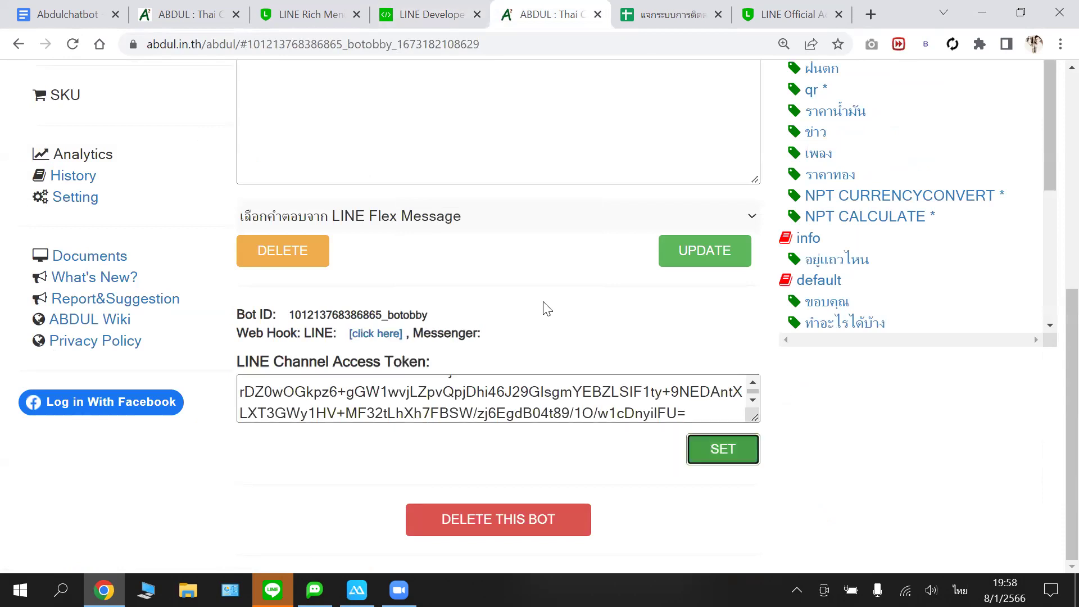
left_click(386, 333)
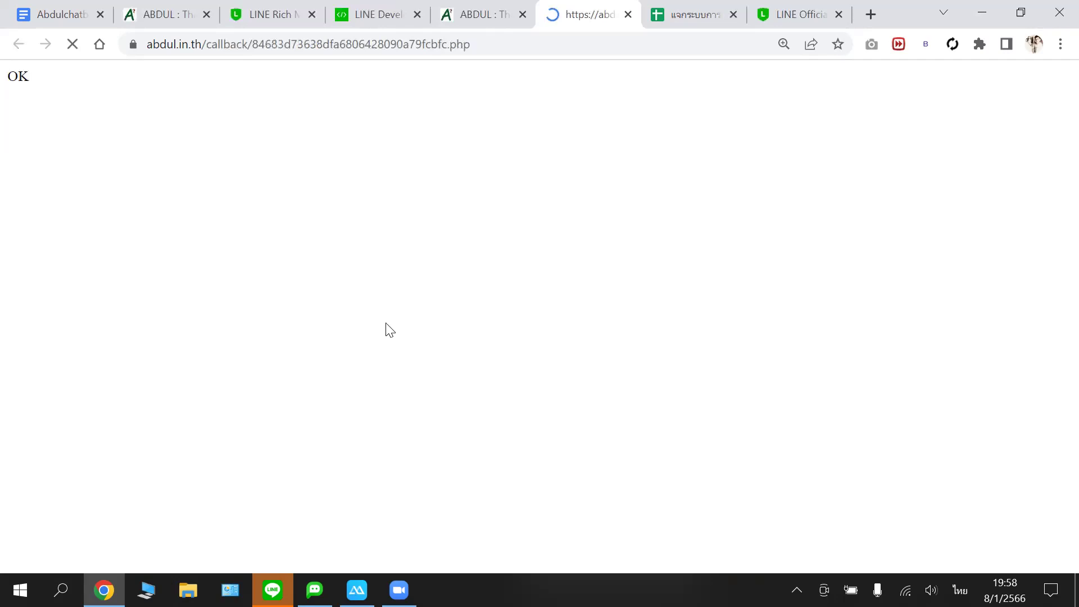
right_click(433, 43)
key("ctrl+c")
- Replace the LINE Developers webhook URL with the ABDUL callback URL, save, and verify it
left_click(420, 158)
key("ctrl+4")
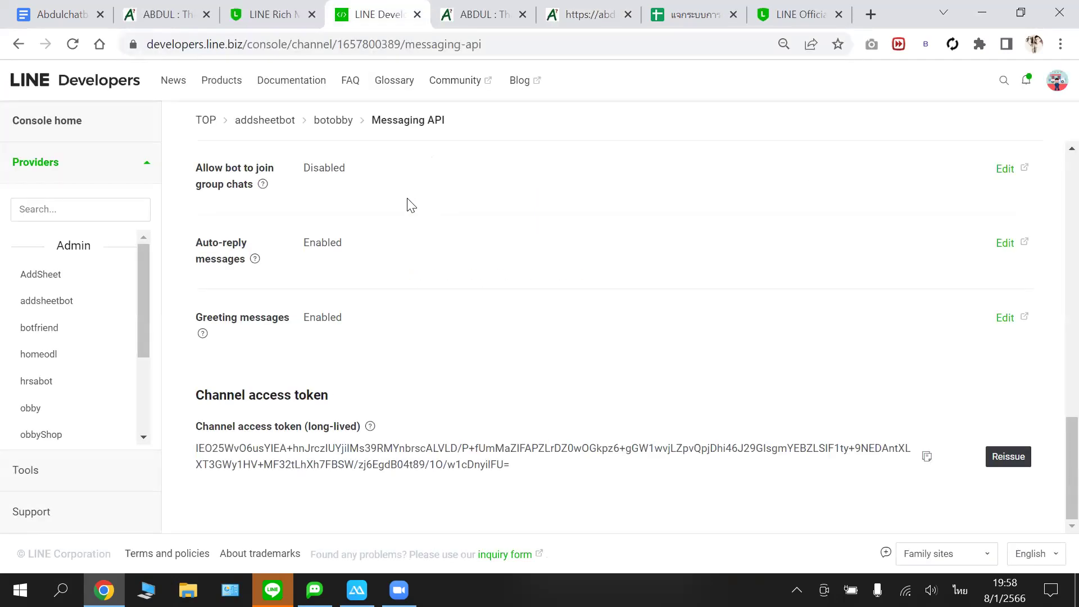
scroll(409, 204, "up", 5)
scroll(408, 233, "up", 5)
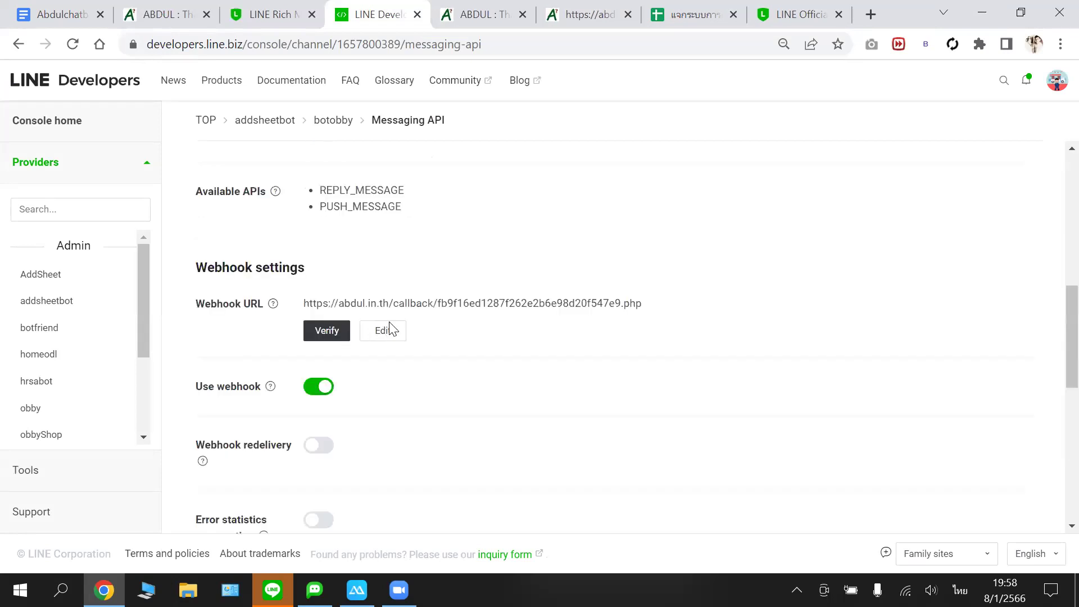
left_click(391, 329)
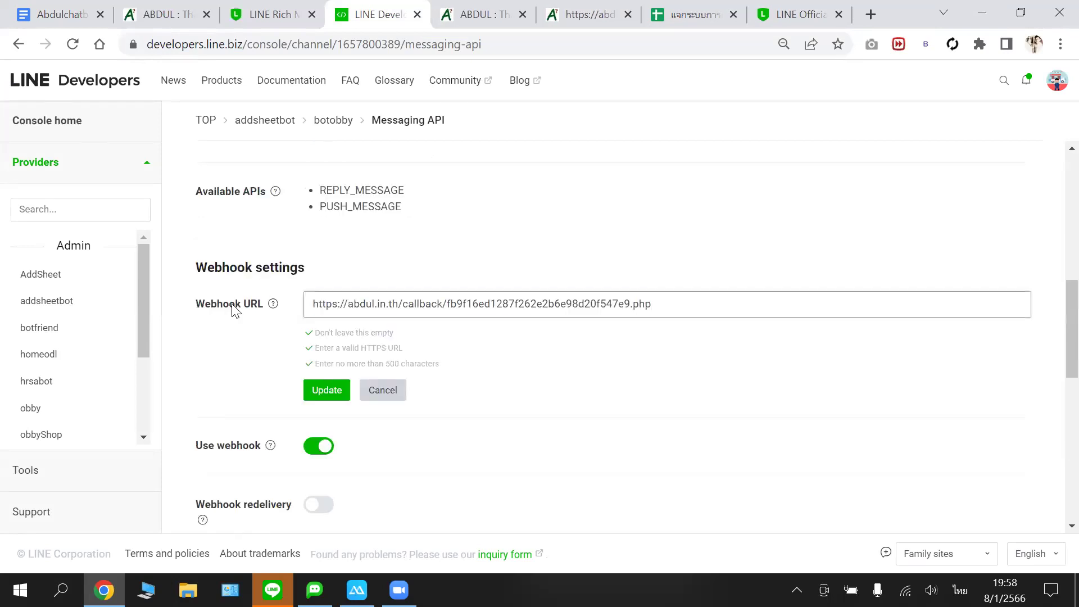
key("ctrl+a")
key("BackSpace")
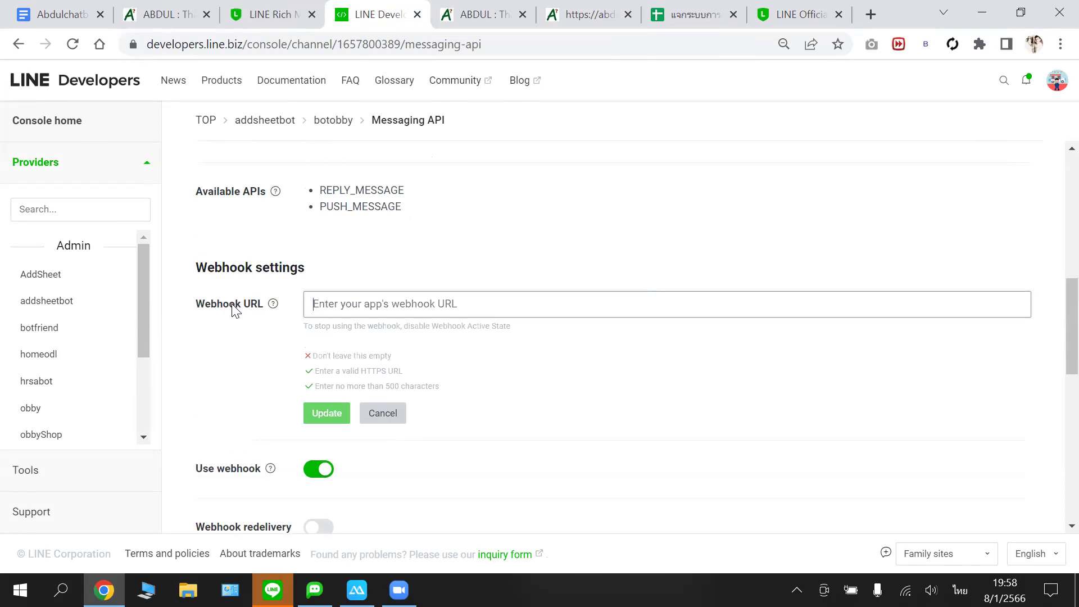
key("ctrl+v")
left_click(326, 413)
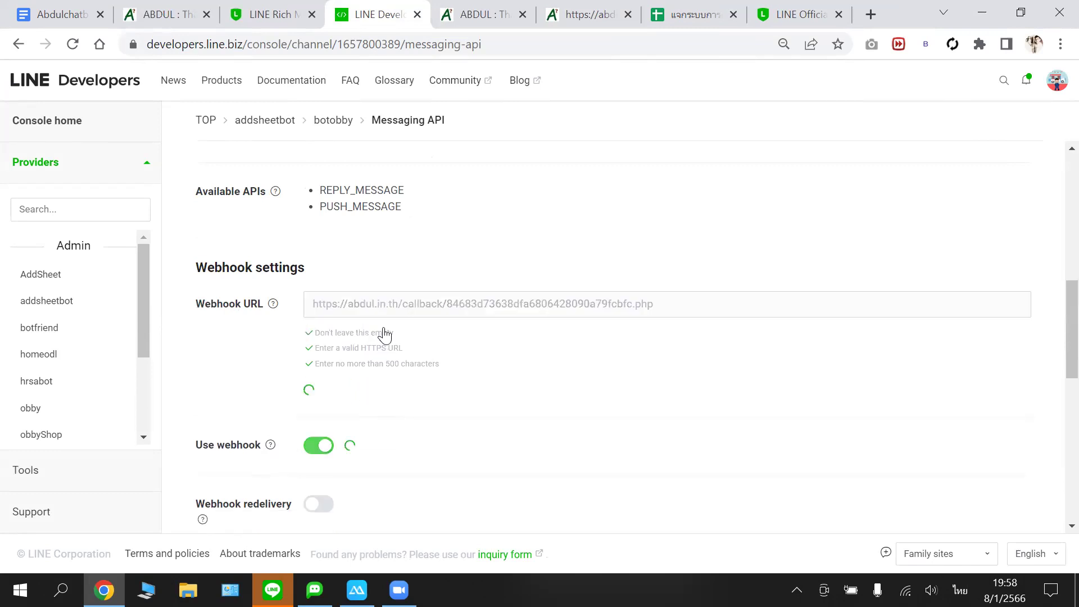
left_click(341, 333)
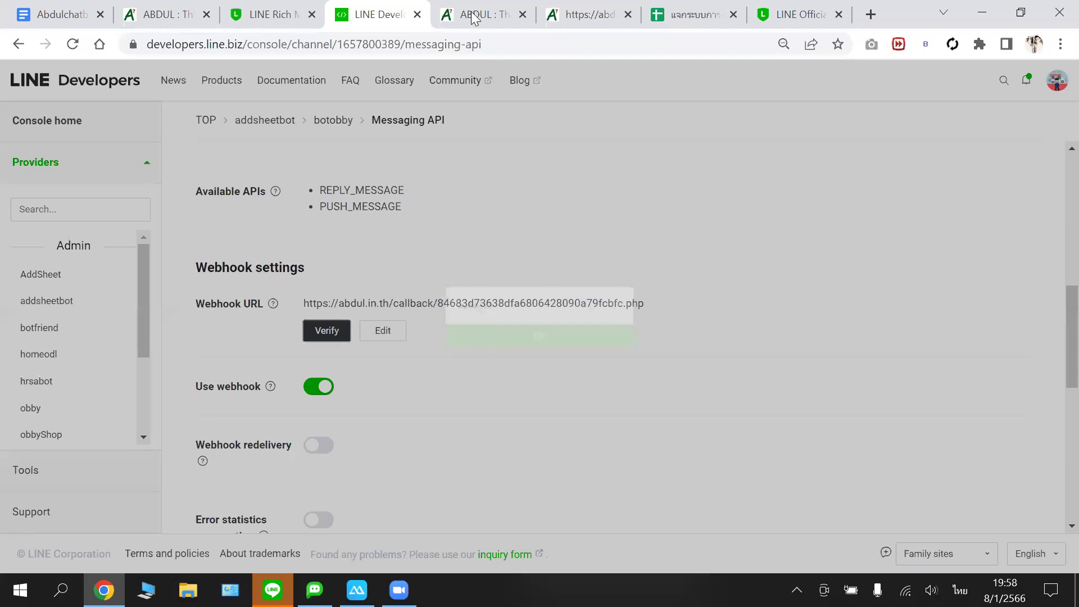
left_click(487, 340)
- Reload the ABDUL bot page, re-save the channel access token, and open the webhook callback page
left_click(534, 17)
scroll(557, 115, "up", 6)
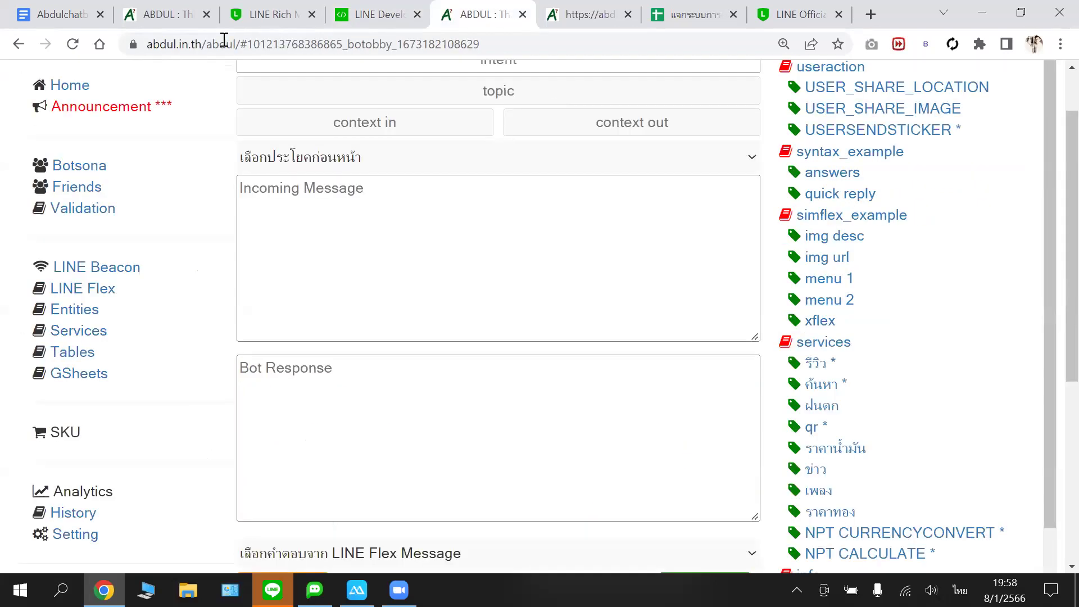
left_click(73, 44)
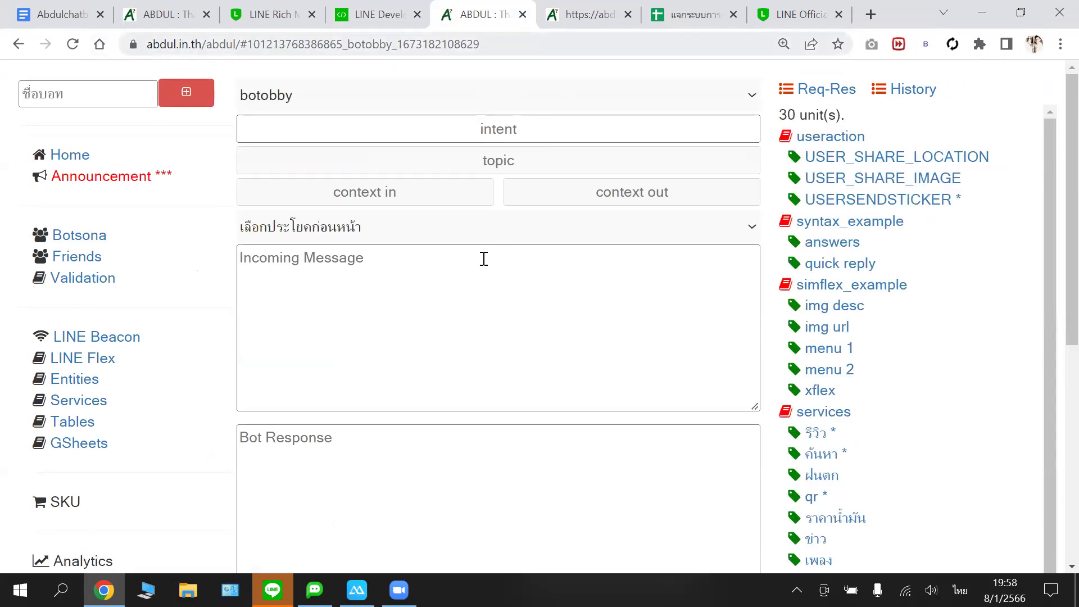
scroll(485, 261, "down", 6)
scroll(486, 266, "up", 5)
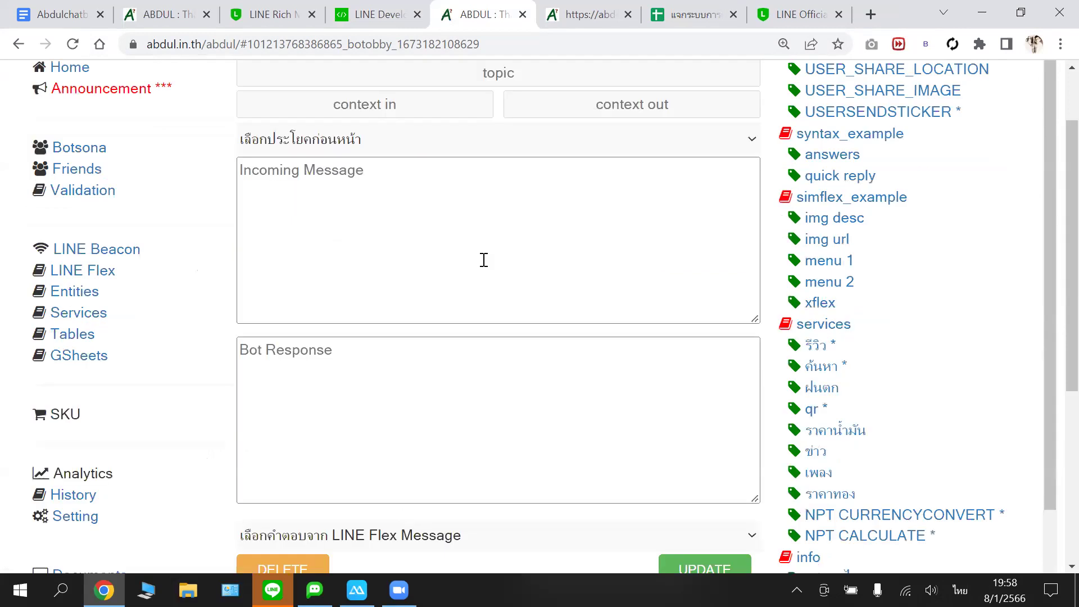
scroll(483, 260, "up", 1)
scroll(483, 259, "up", 2)
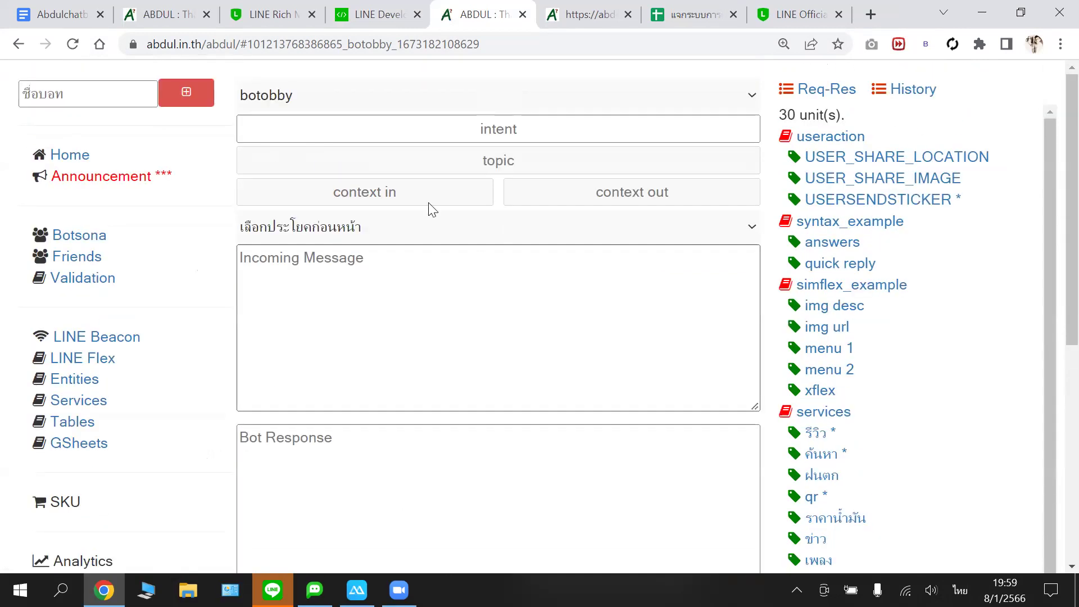
scroll(430, 209, "down", 2)
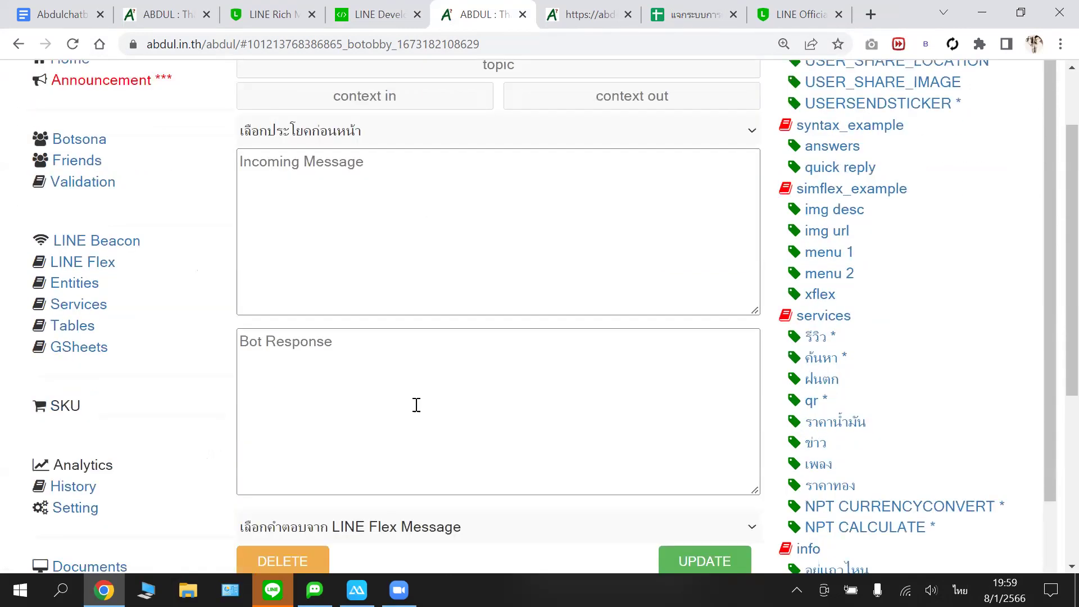
scroll(416, 404, "down", 5)
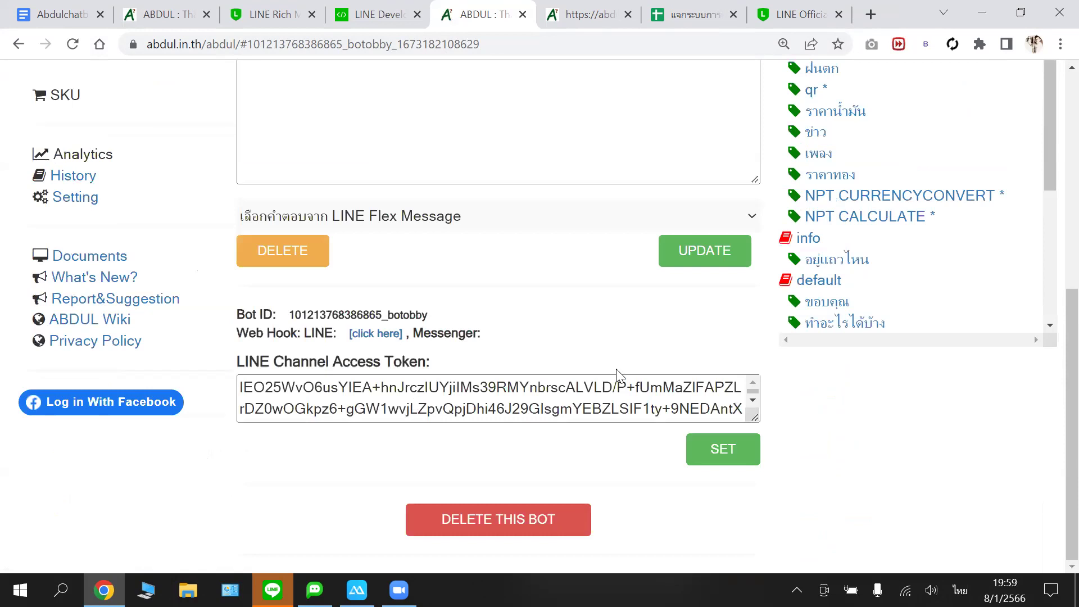
left_click(725, 454)
left_click(375, 334)
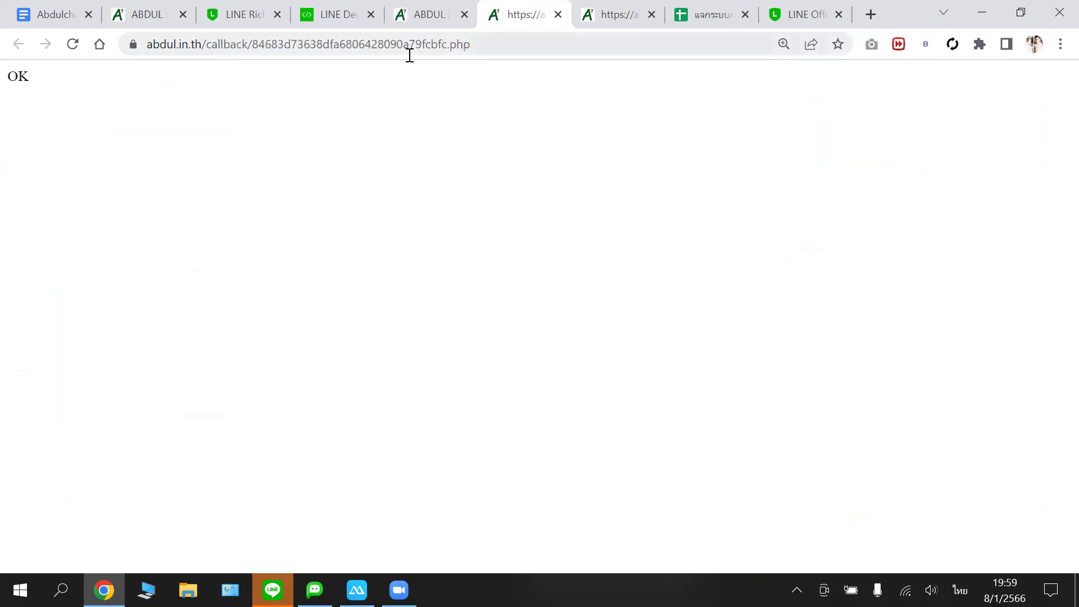
- Close the extra webhook callback page tab
right_click(411, 47)
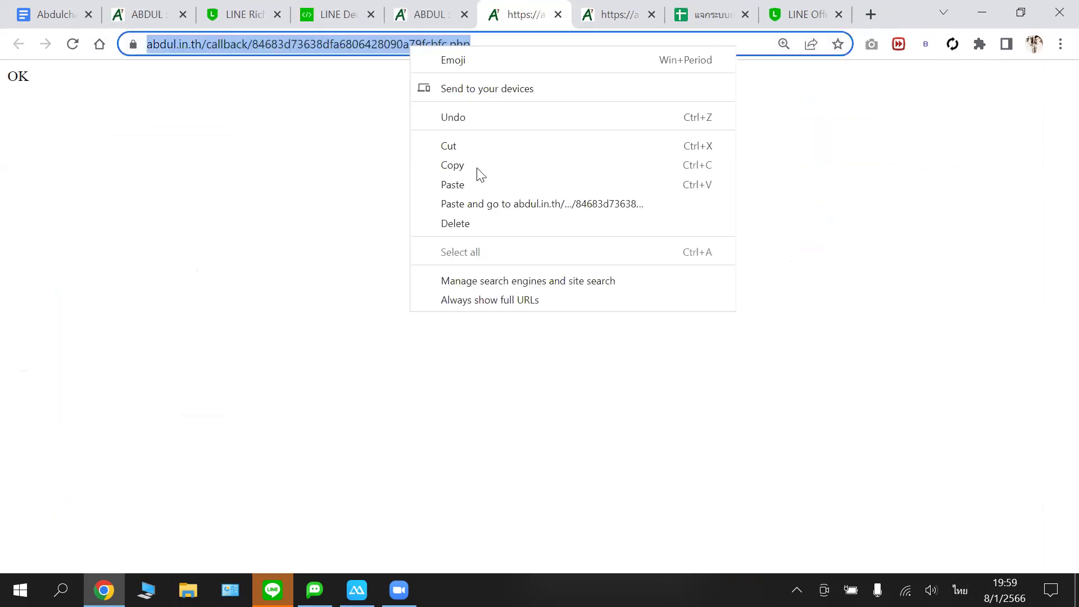
left_click(531, 22)
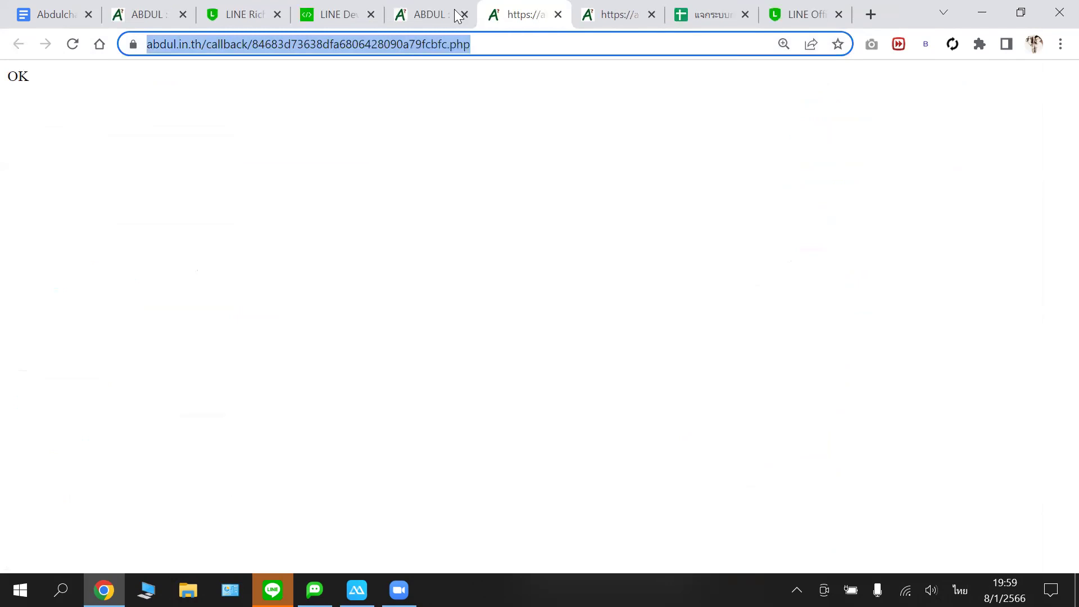
left_click(558, 15)
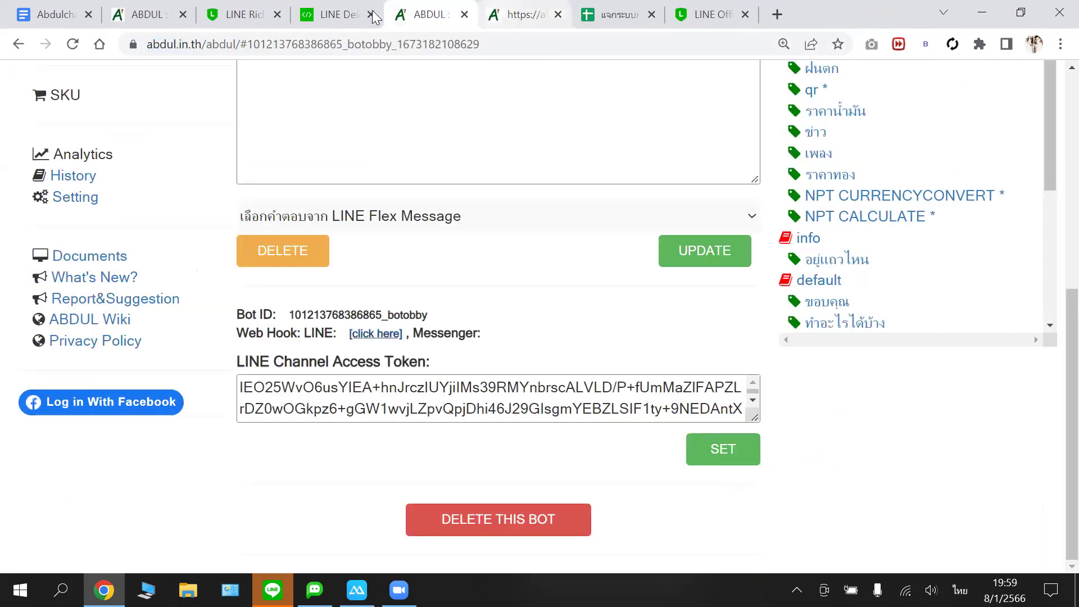
left_click(360, 13)
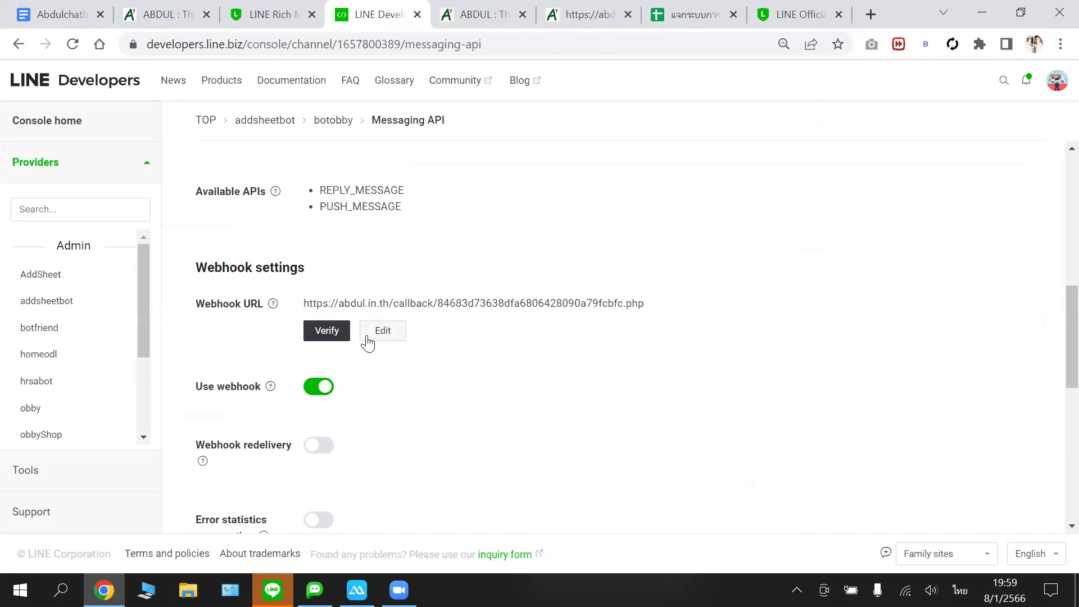
- Paste the callback address as the webhook URL, update it, and confirm verification succeeds
left_click(378, 332)
key("ctrl+a")
key("ctrl+c")
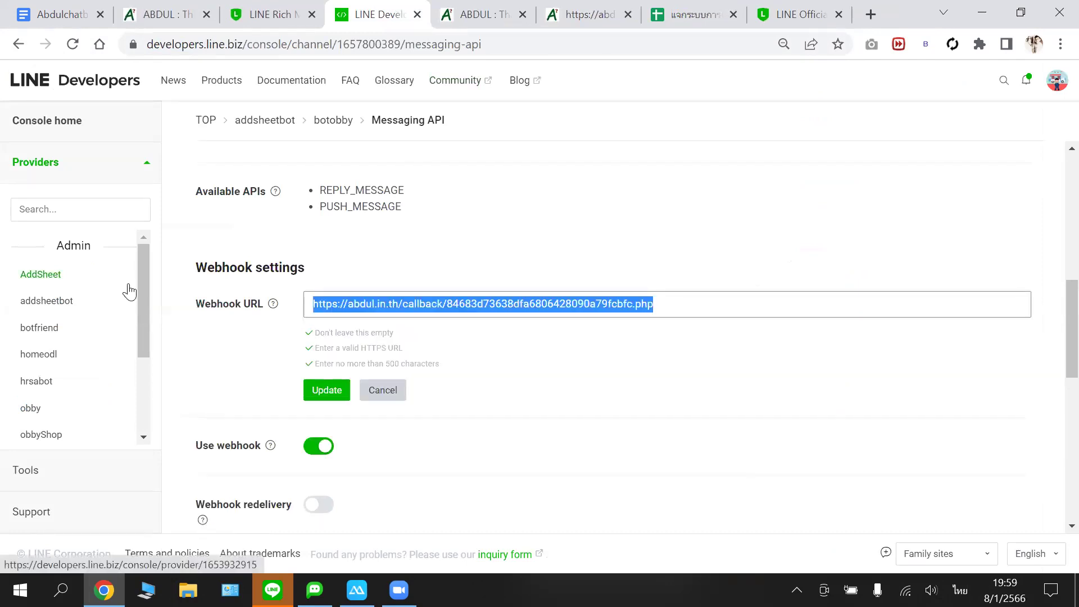
key("BackSpace")
key("ctrl+v")
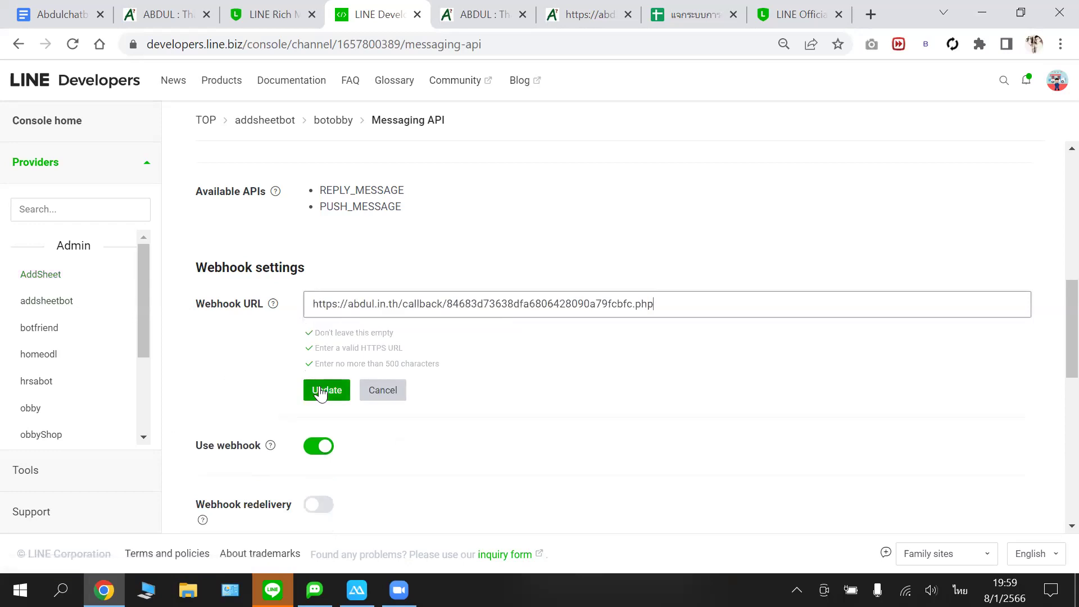
left_click(321, 394)
left_click(343, 338)
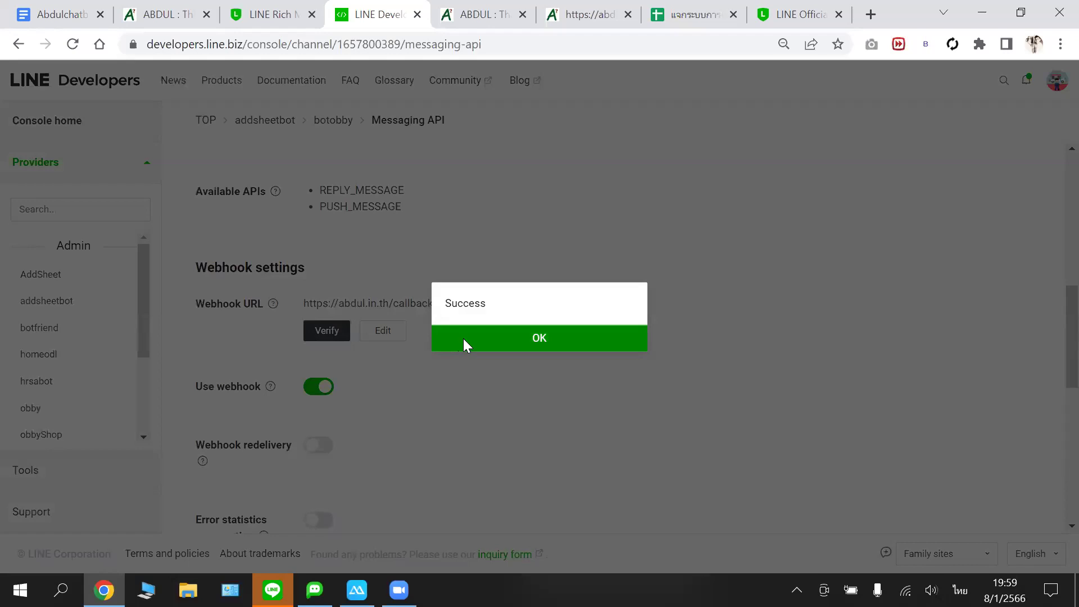
left_click(463, 338)
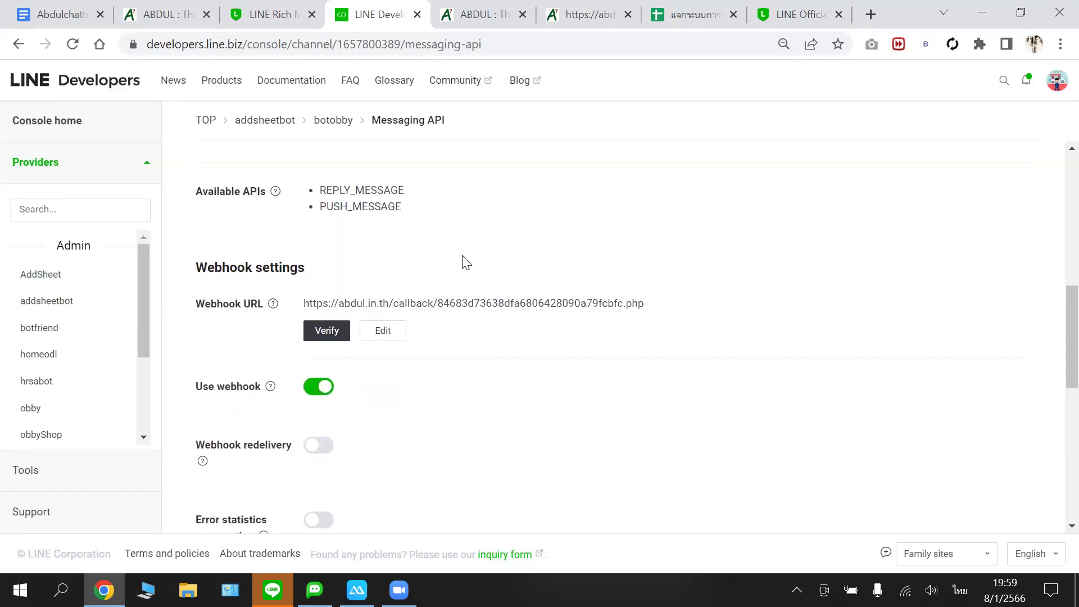
left_click(488, 17)
- Reload the botobby page, look over its settings, and switch keyboard input to English
scroll(506, 169, "up", 4)
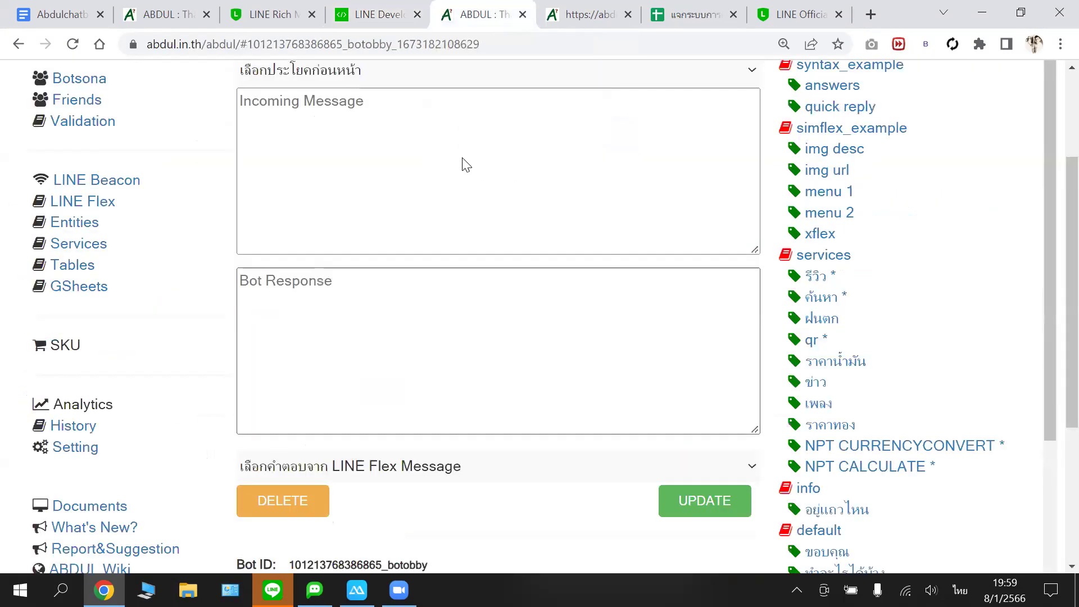
scroll(463, 164, "up", 3)
left_click(72, 44)
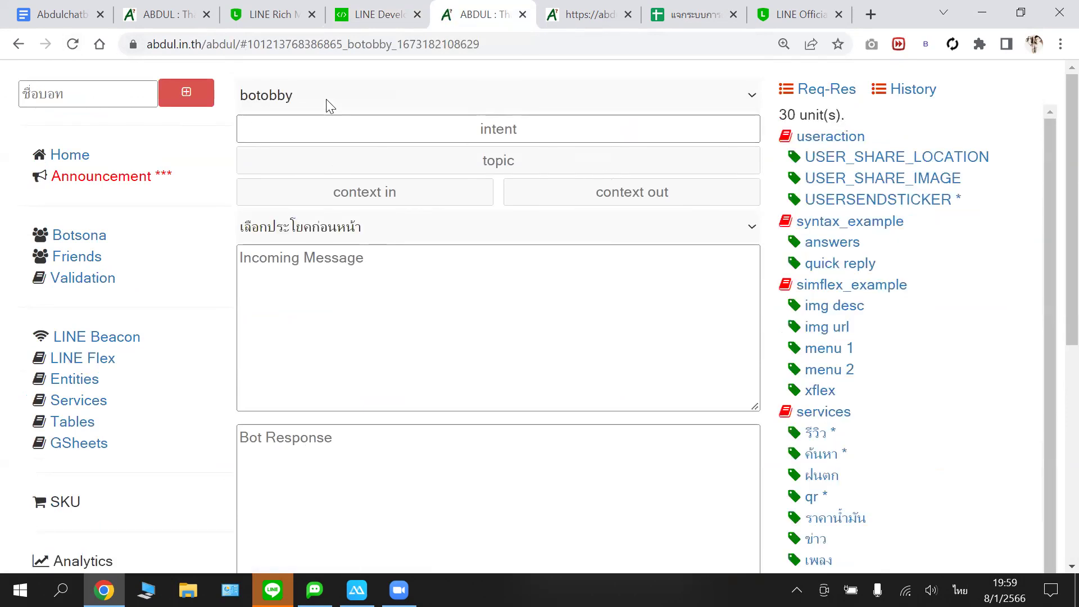
scroll(378, 202, "down", 6)
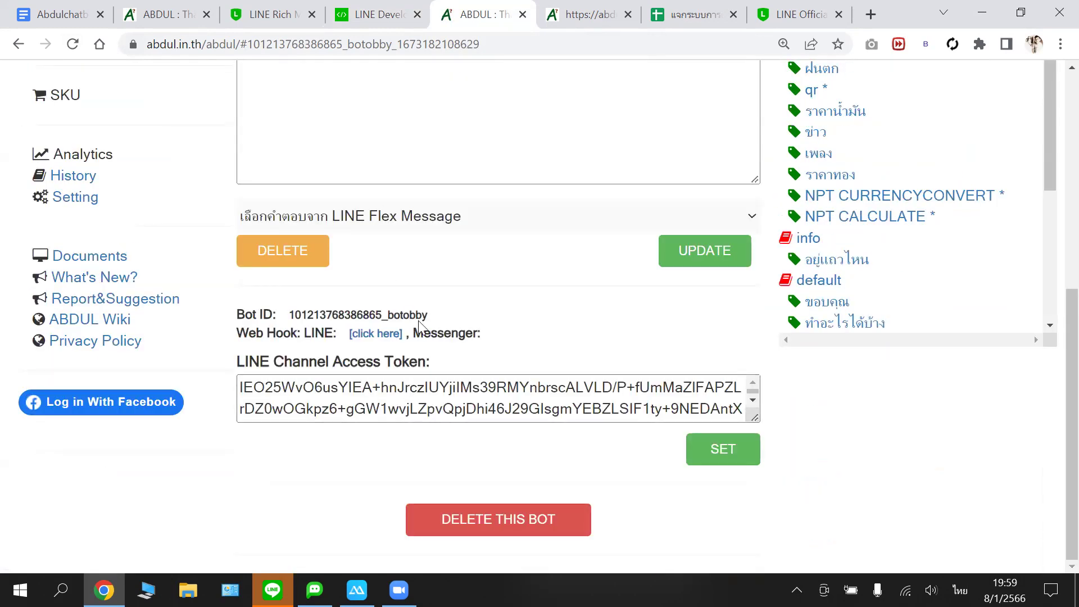
scroll(478, 282, "up", 6)
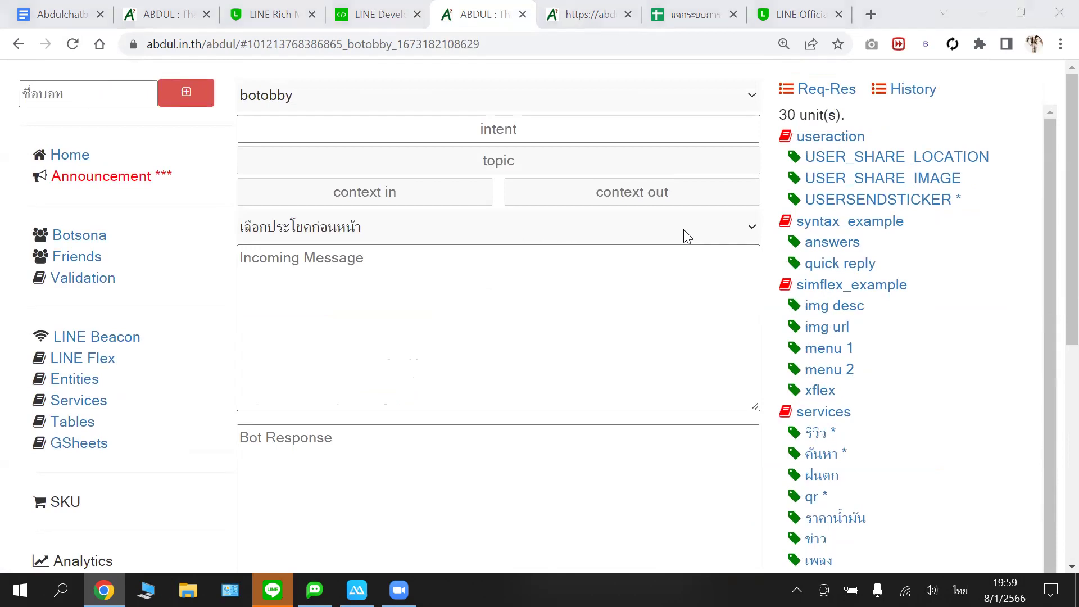
scroll(499, 306, "down", 1)
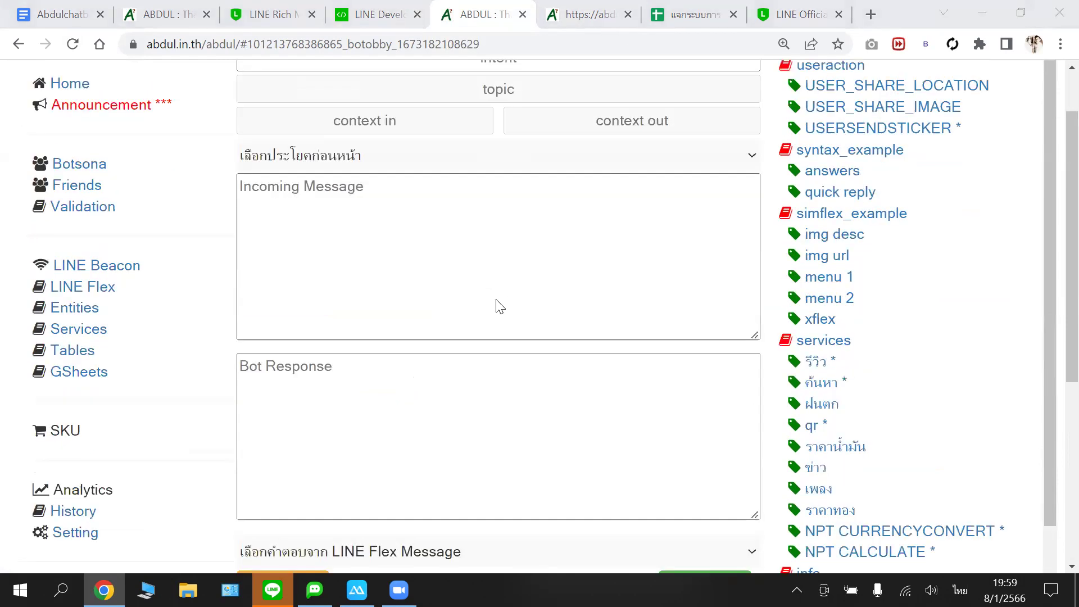
scroll(499, 306, "down", 5)
scroll(500, 322, "up", 2)
scroll(513, 282, "up", 3)
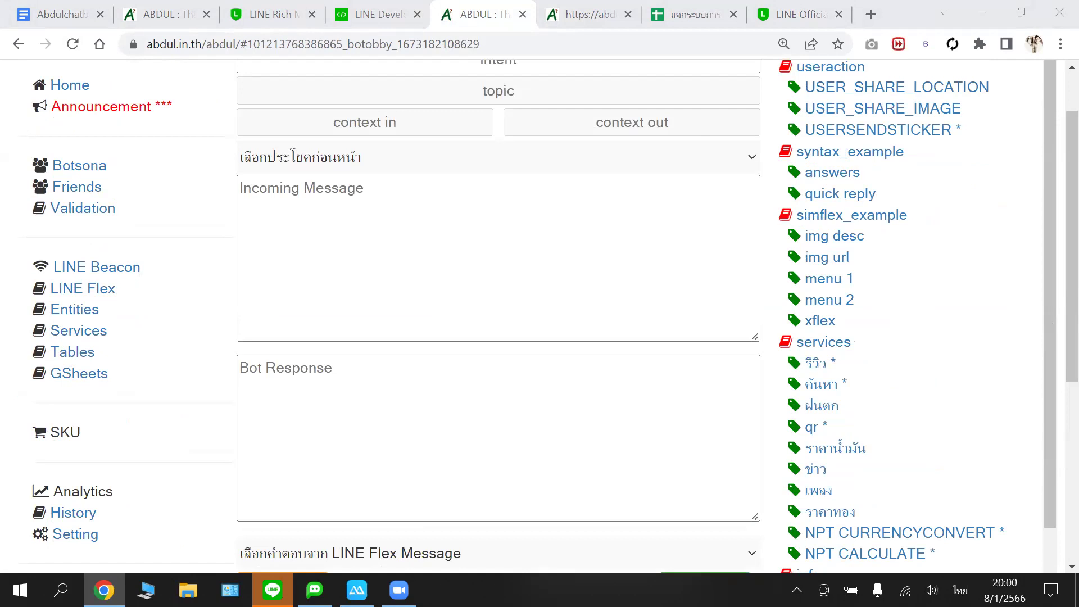
key("grave")
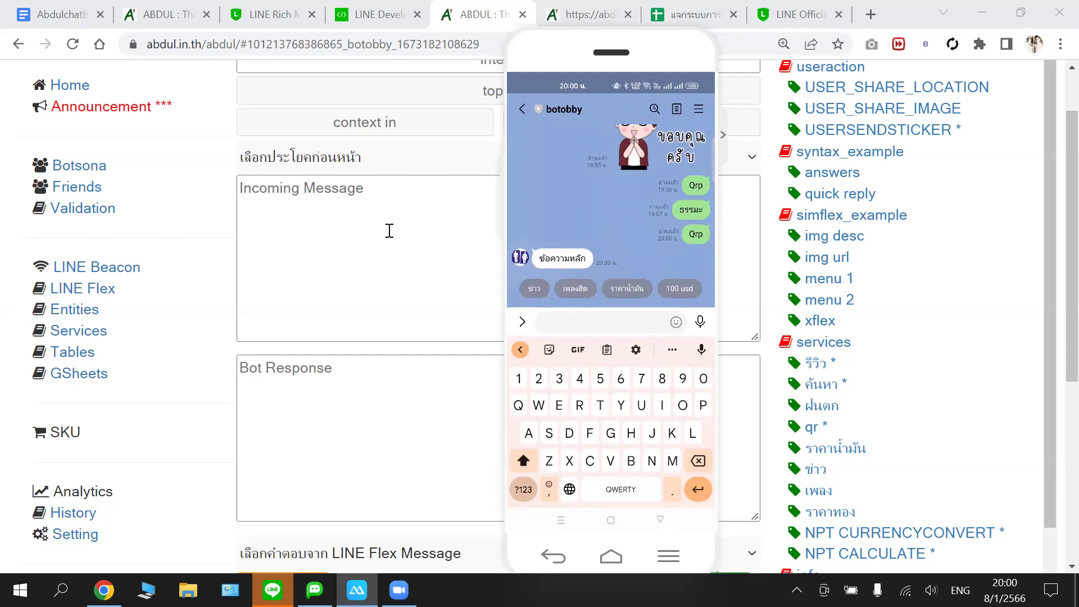
- Scroll up on the other bot's ABDUL settings page after checking the botobby chat
scroll(389, 230, "up", 1)
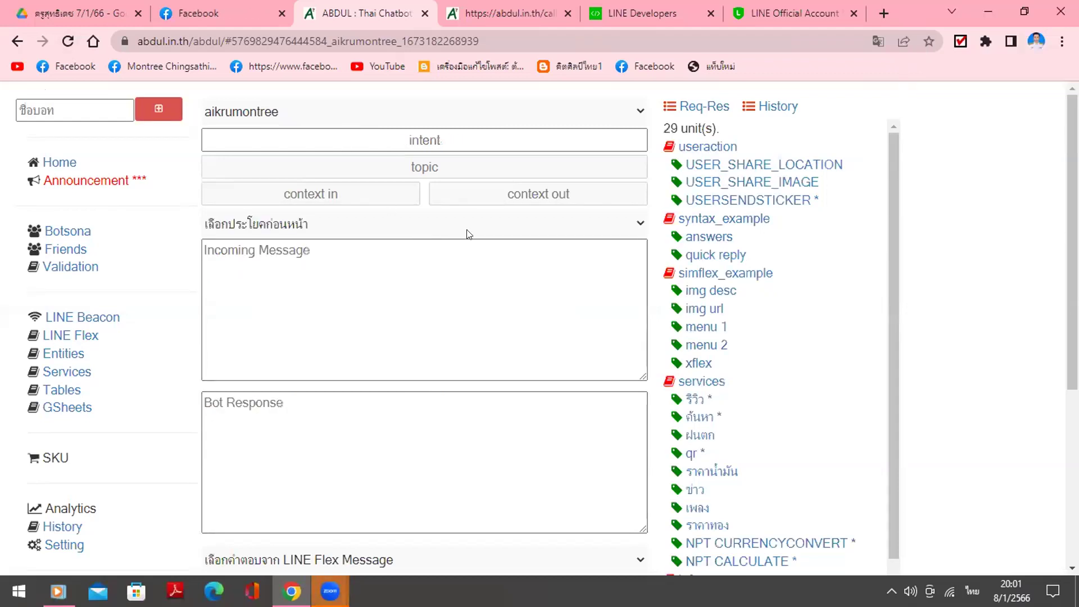
- Reload the bot settings page, save the channel access token, and open the webhook callback page
left_click(67, 41)
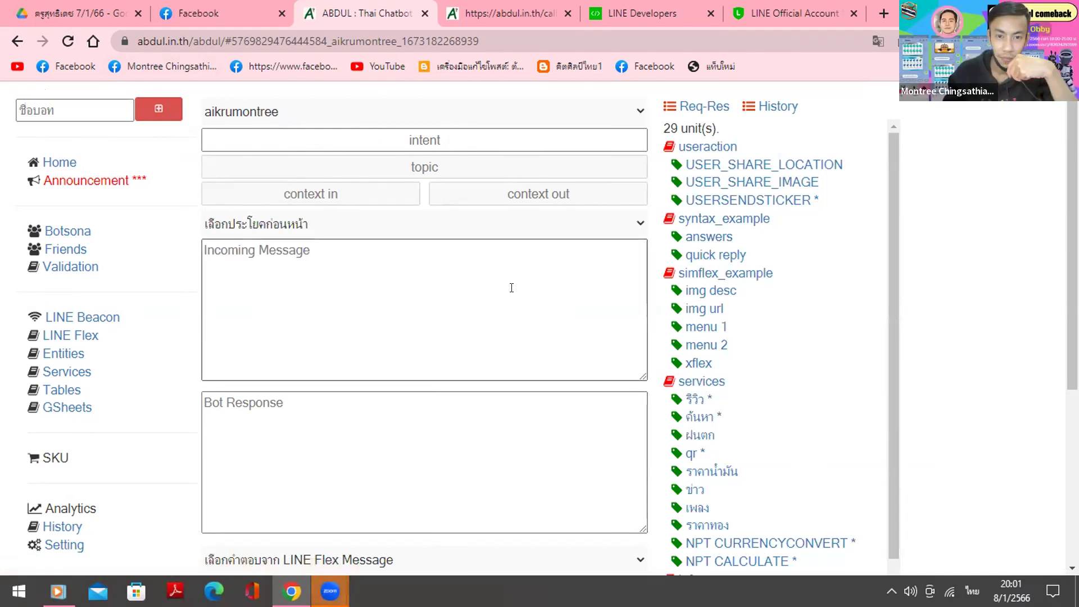
scroll(508, 284, "down", 4)
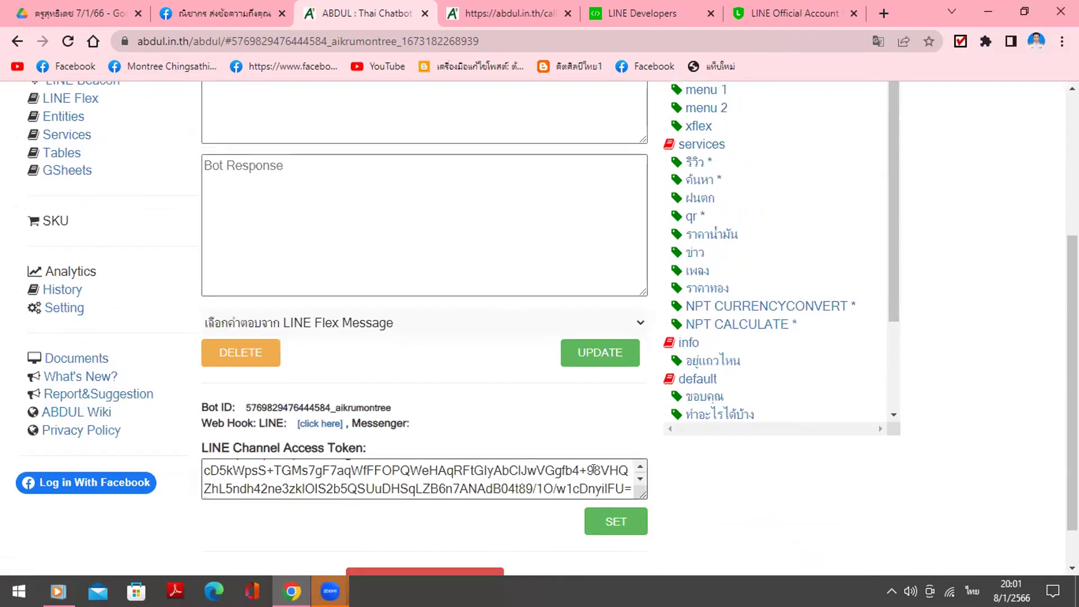
scroll(787, 524, "down", 1)
scroll(787, 523, "up", 4)
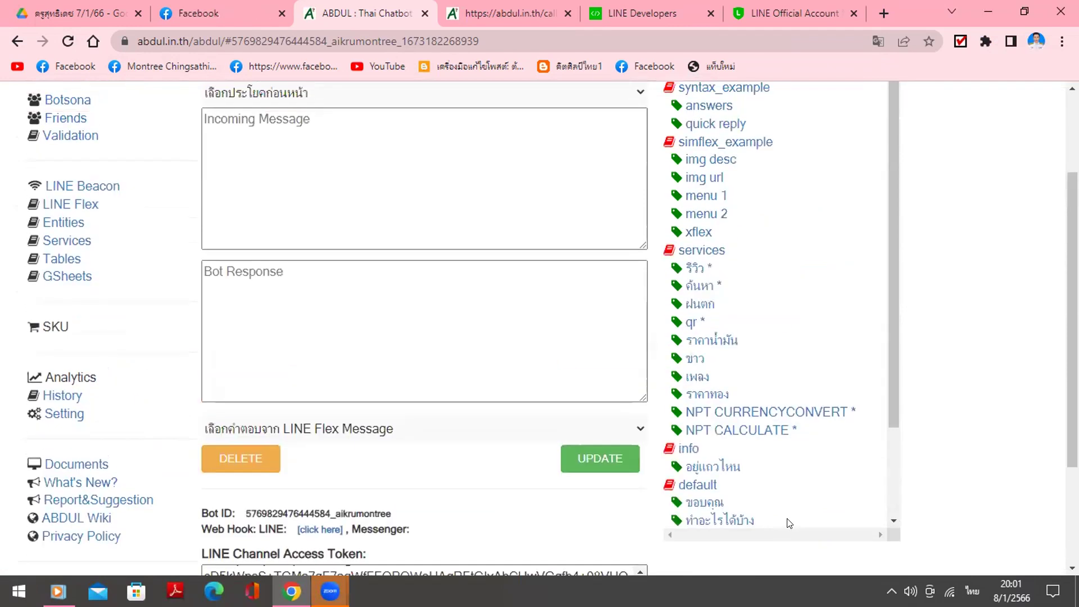
scroll(524, 290, "down", 4)
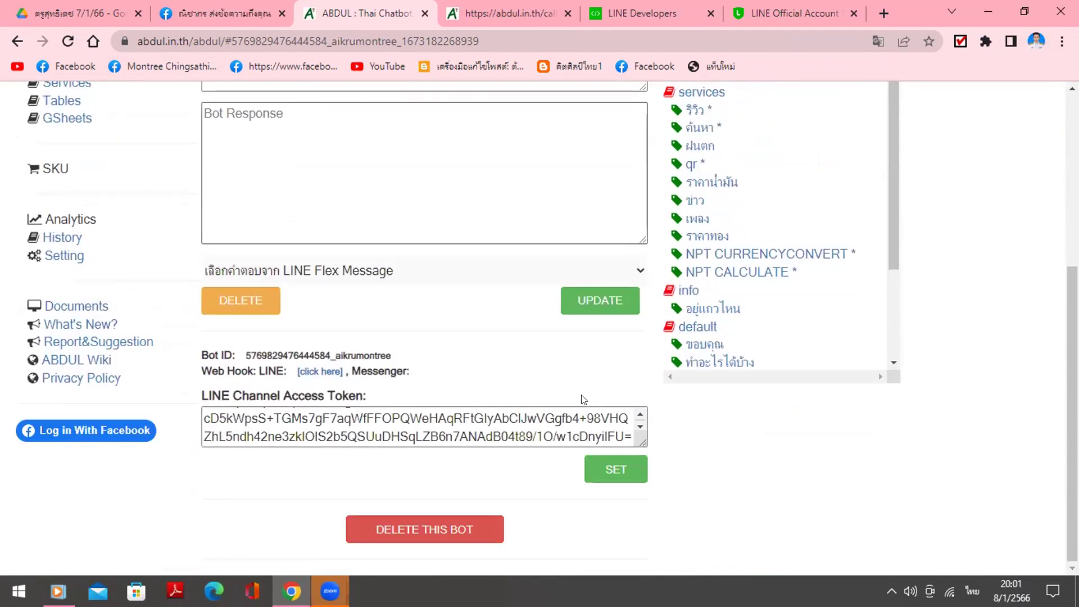
left_click(590, 468)
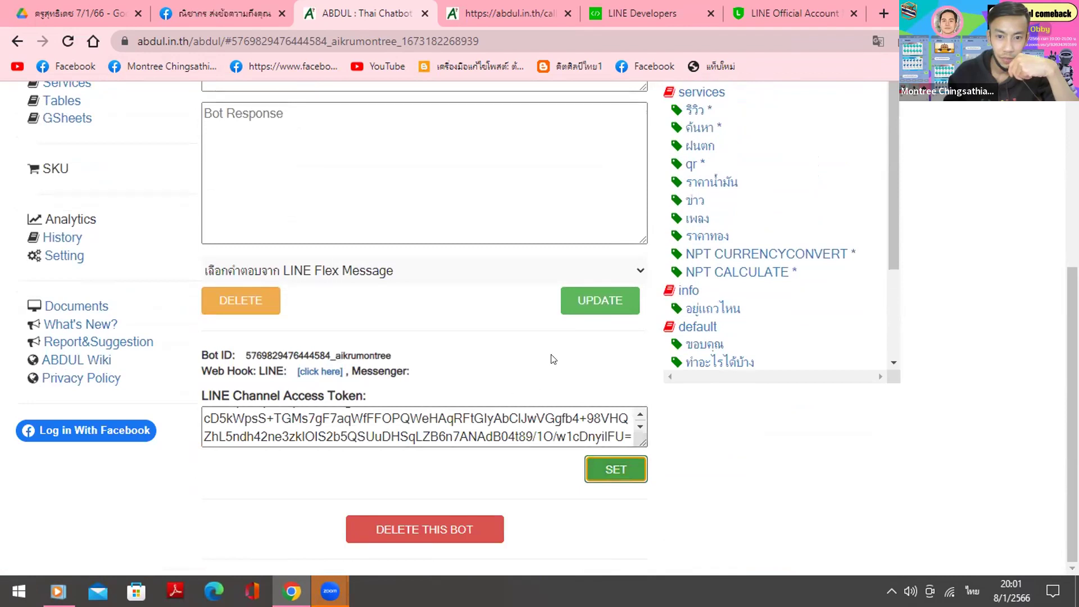
left_click(318, 372)
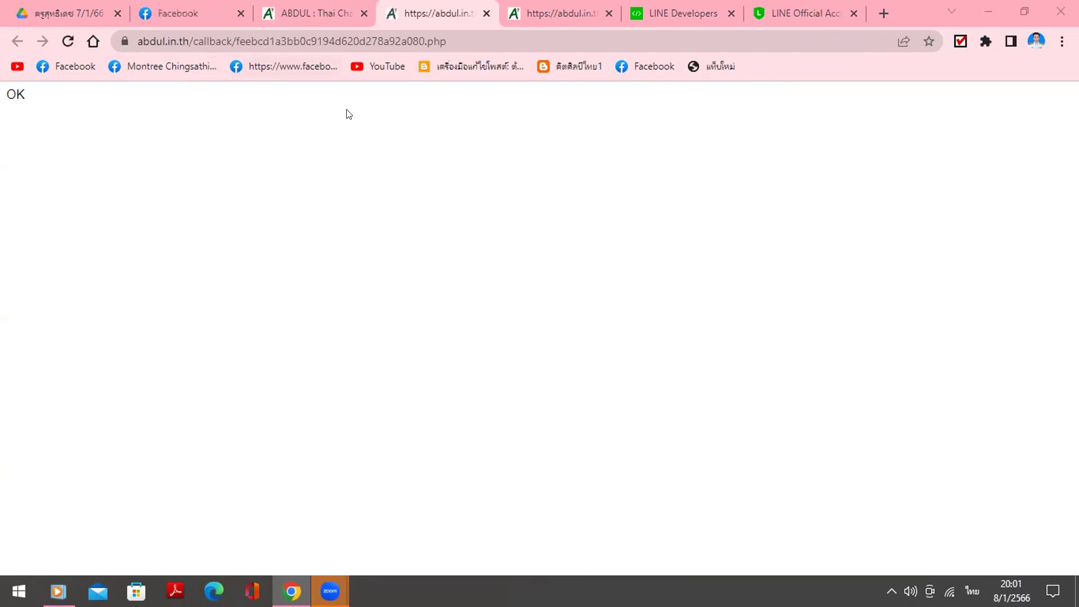
- Copy the callback page's full address and return to the bot settings page
key("ctrl+l")
key("super+c")
key("shift+F10")
left_click(377, 156)
left_click(316, 13)
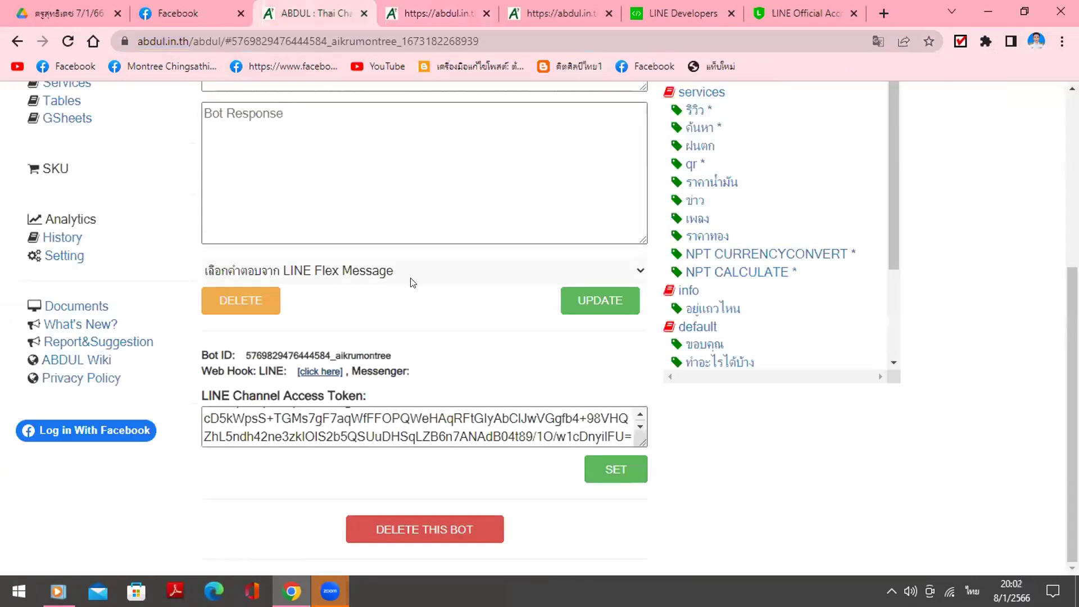
- Point the AI KRUMONTREE channel's webhook URL to the ABDUL callback, update it, and verify successfully
left_click(702, 13)
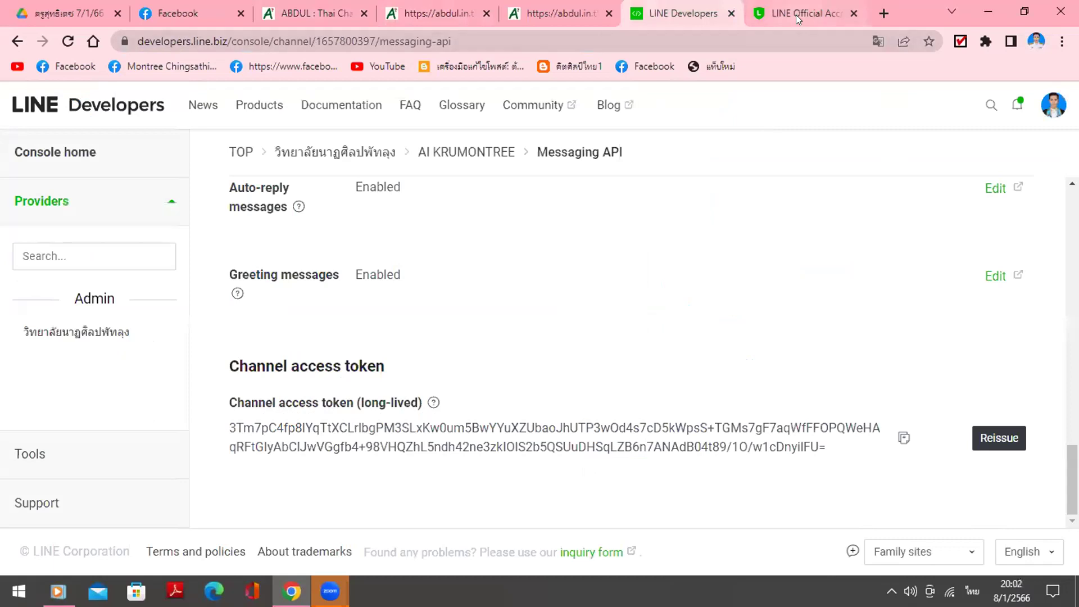
scroll(510, 386, "up", 5)
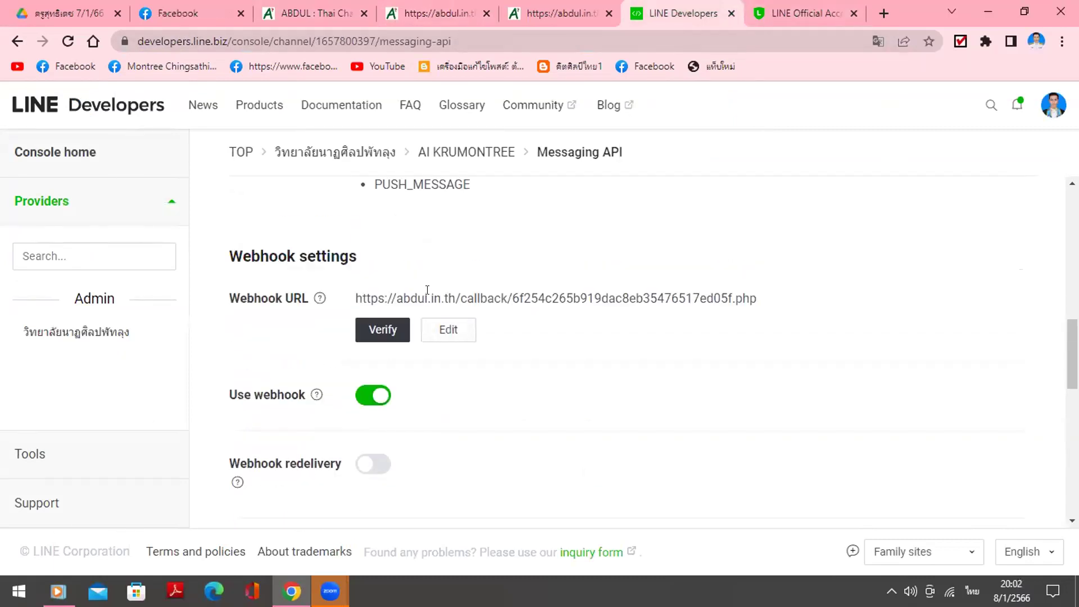
left_click(449, 330)
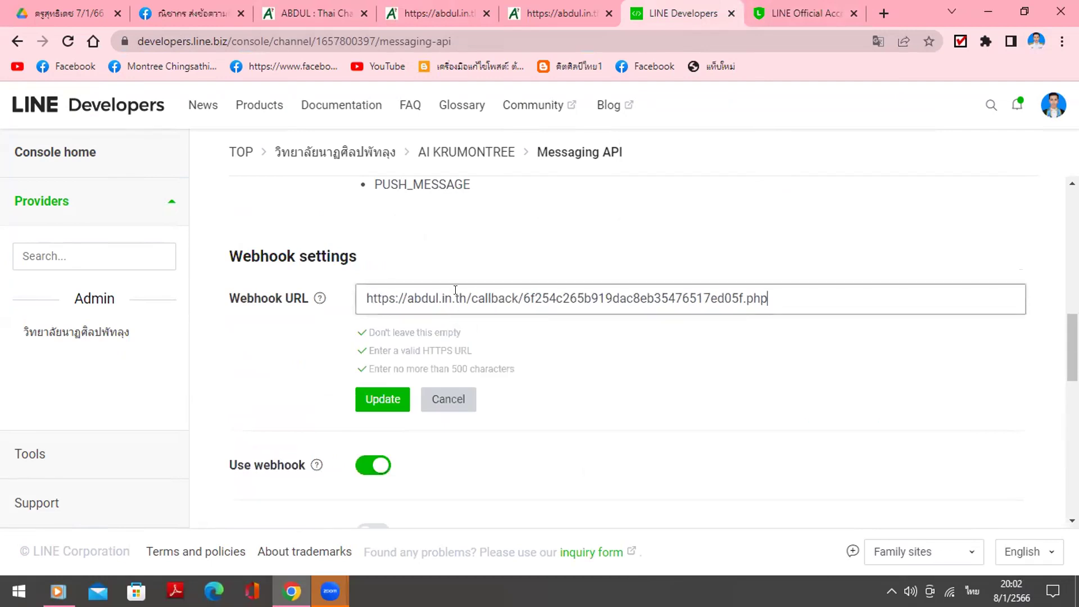
triple_click(455, 290)
right_click(462, 299)
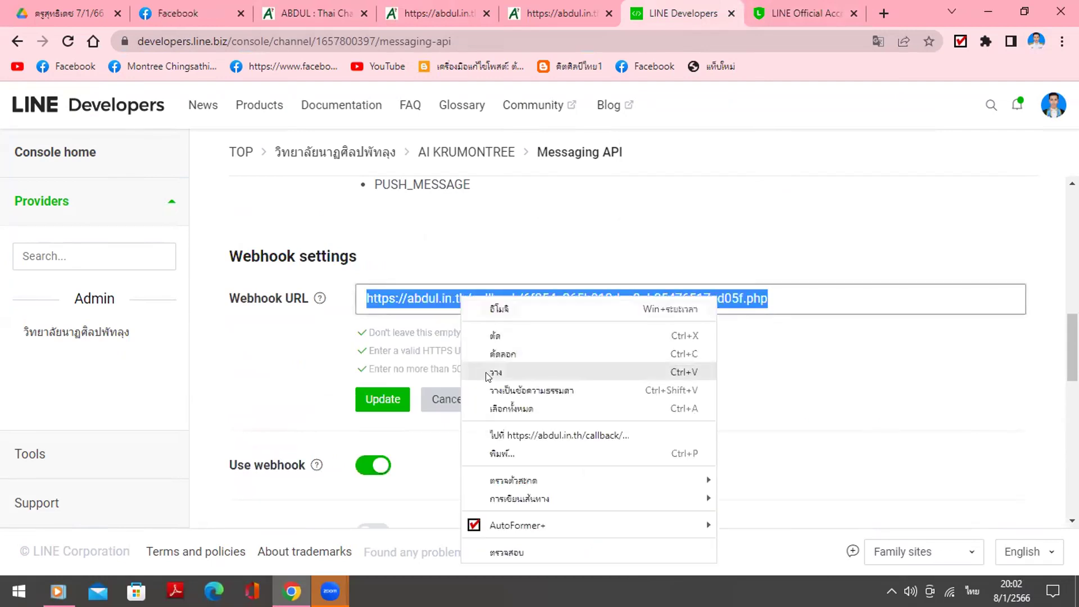
left_click(487, 372)
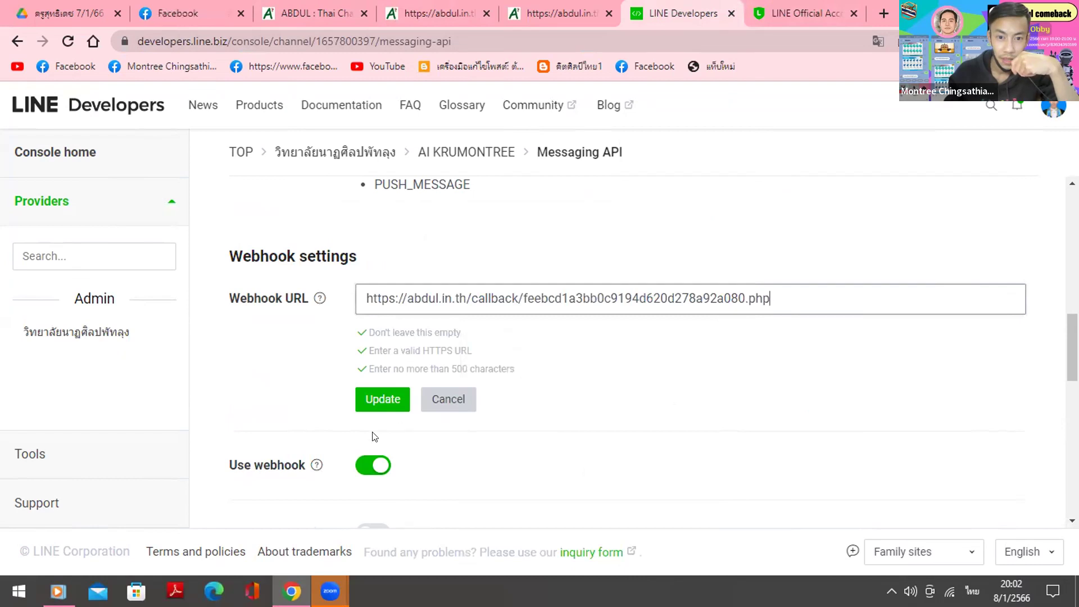
left_click(382, 399)
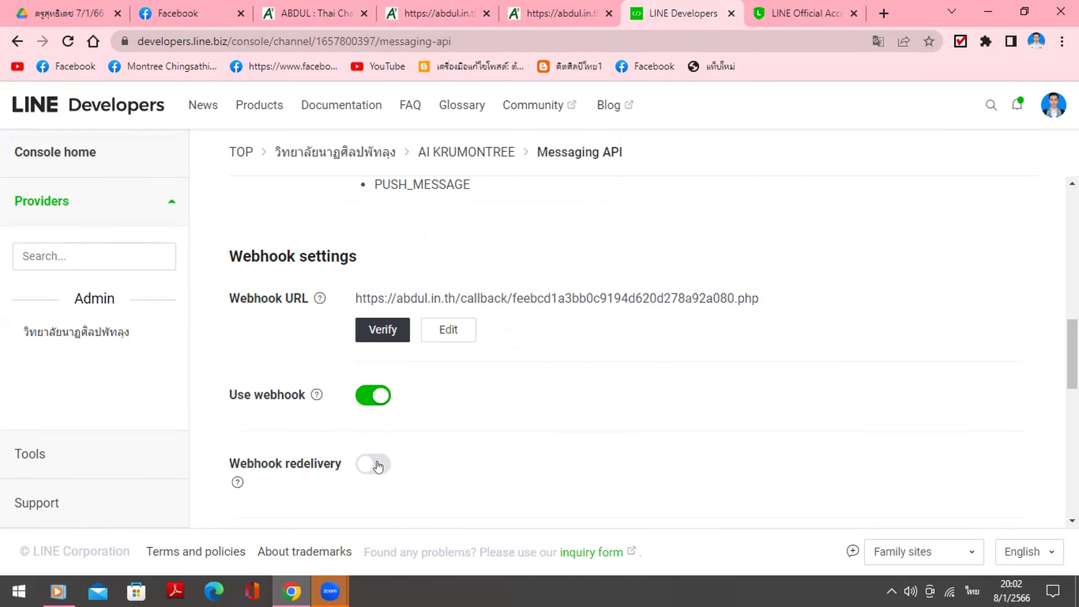
left_click(396, 333)
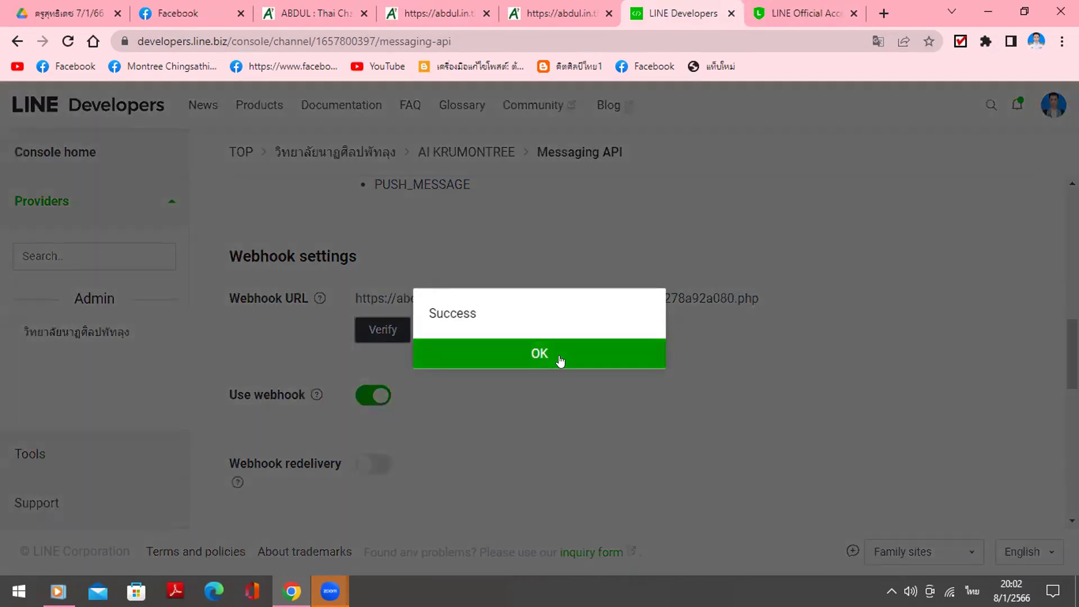
left_click(558, 359)
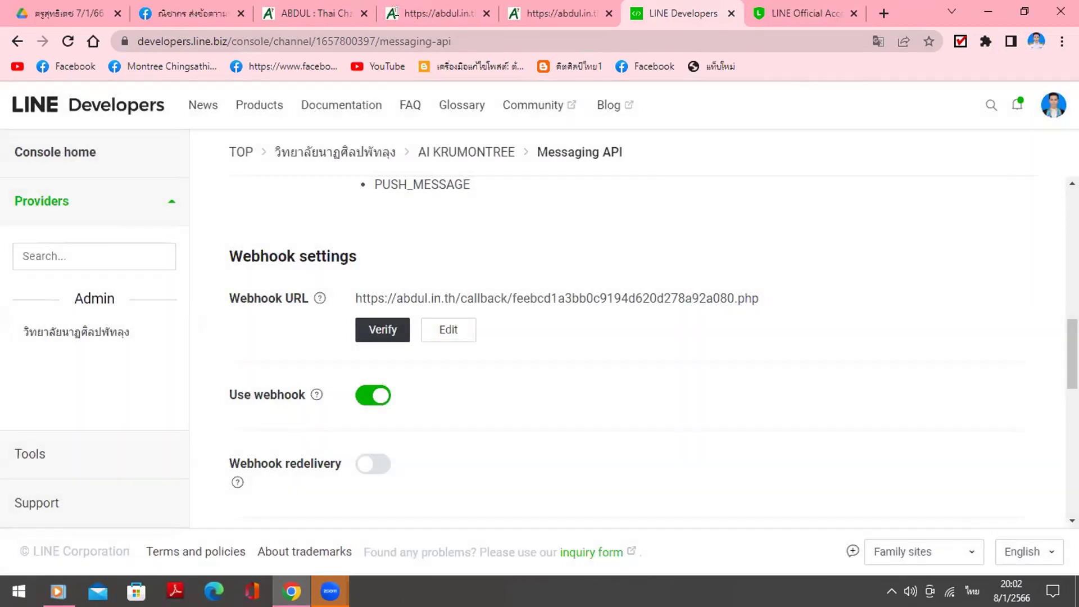
left_click(418, 5)
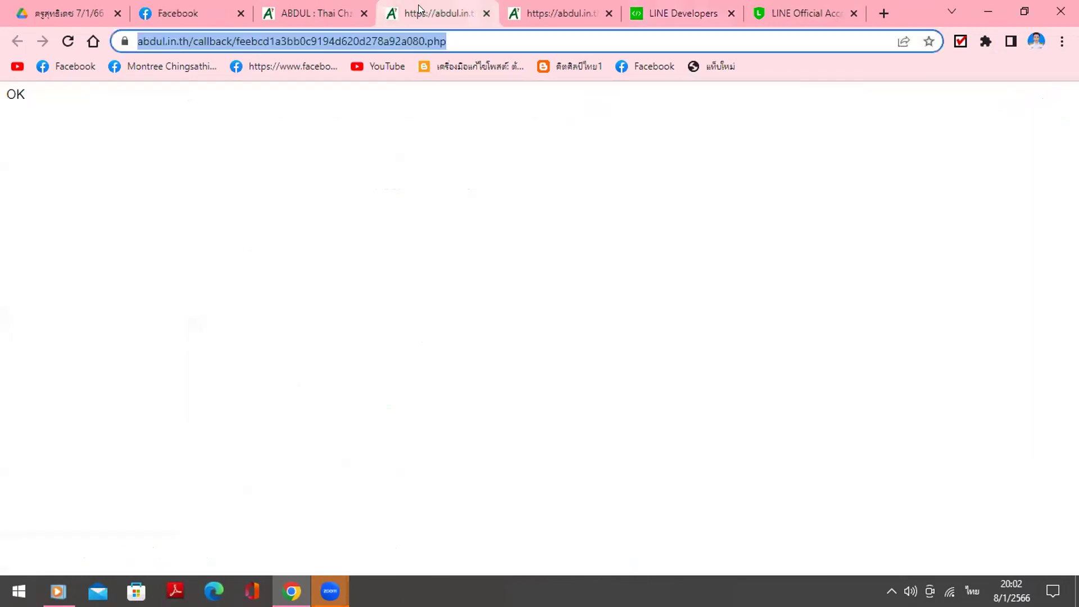
key("ctrl+Page_Up")
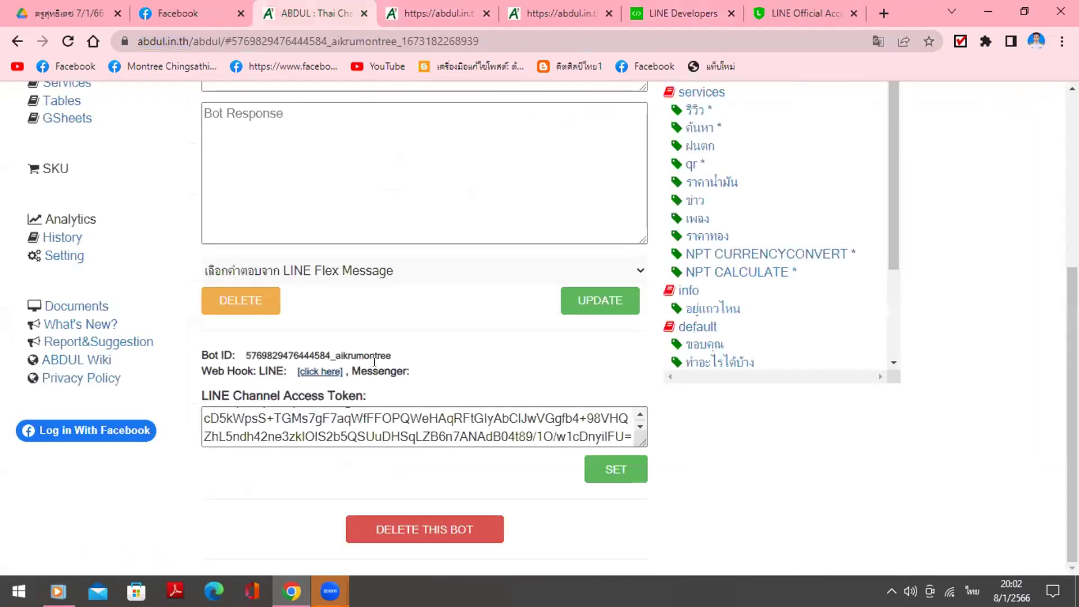
- Reload the settings page and load the 'quick reply' entry into the editor form
scroll(409, 399, "up", 5)
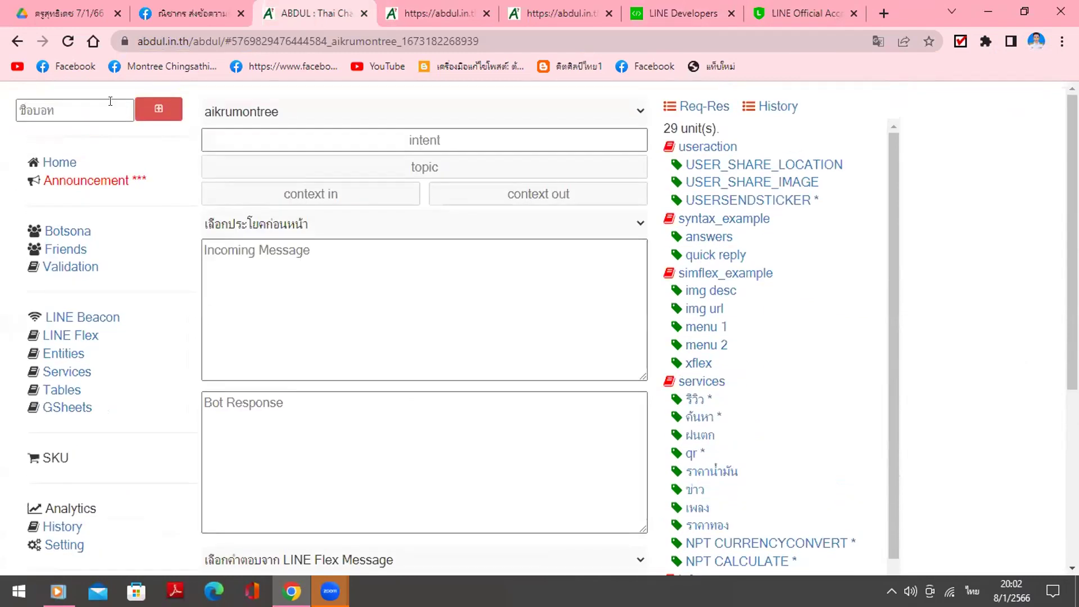
left_click(67, 41)
left_click(716, 256)
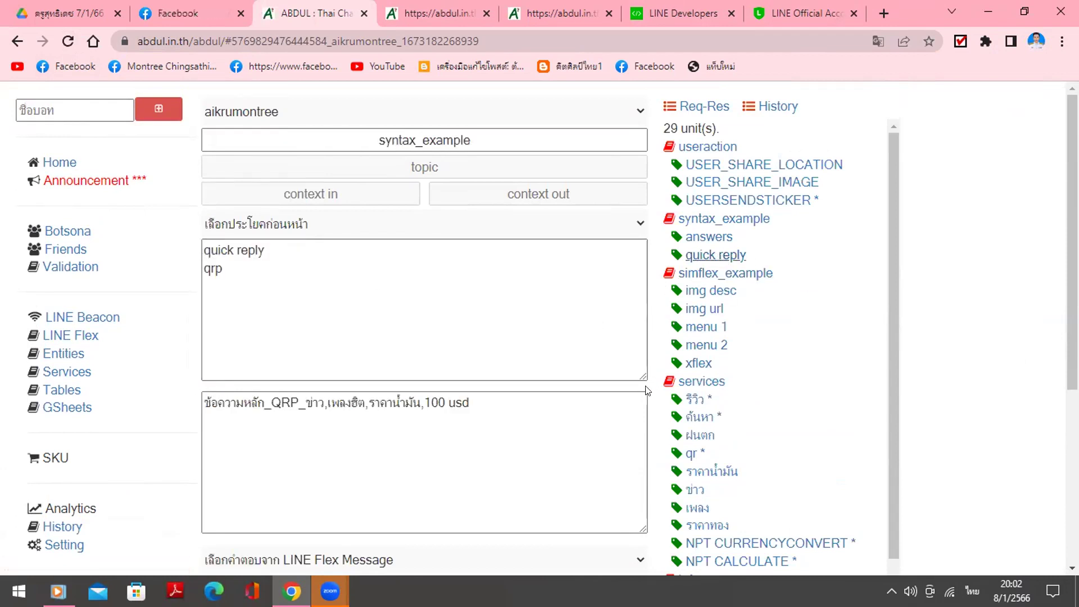
scroll(436, 461, "down", 1)
scroll(436, 461, "down", 3)
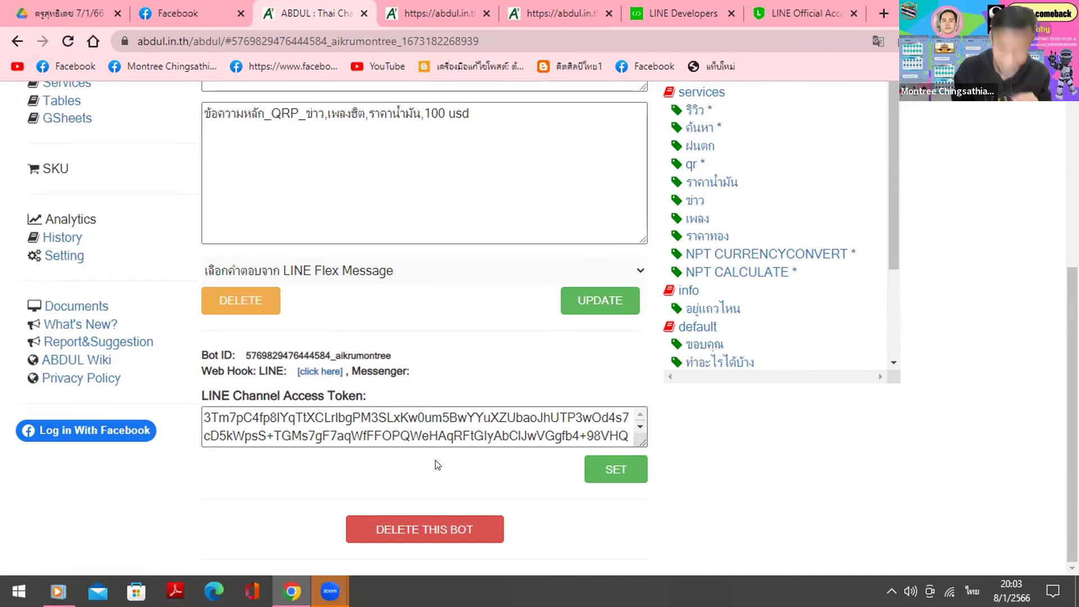
scroll(529, 411, "up", 5)
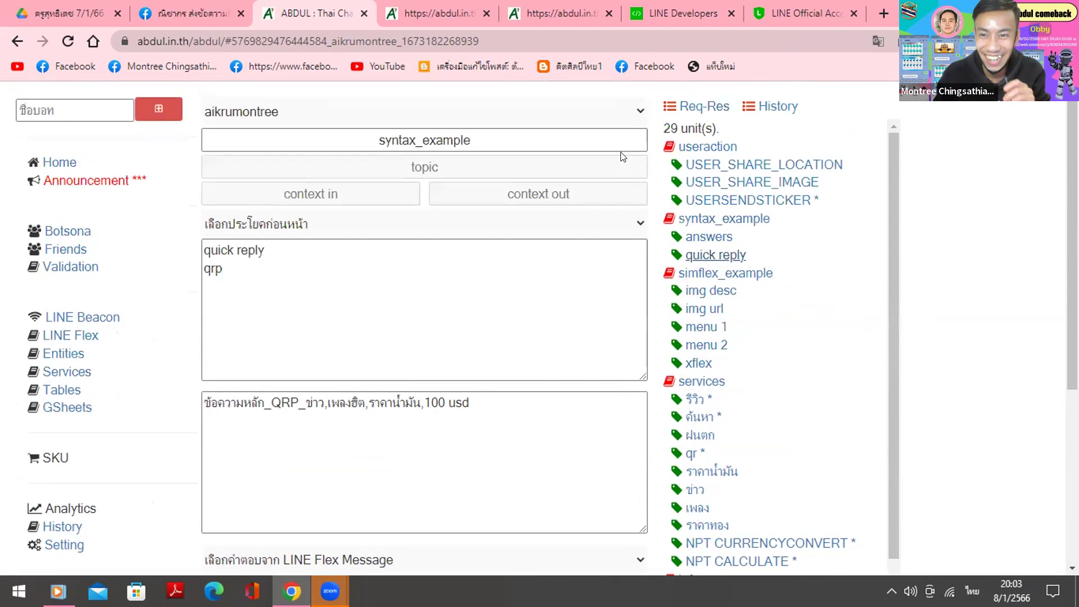
scroll(639, 201, "down", 1)
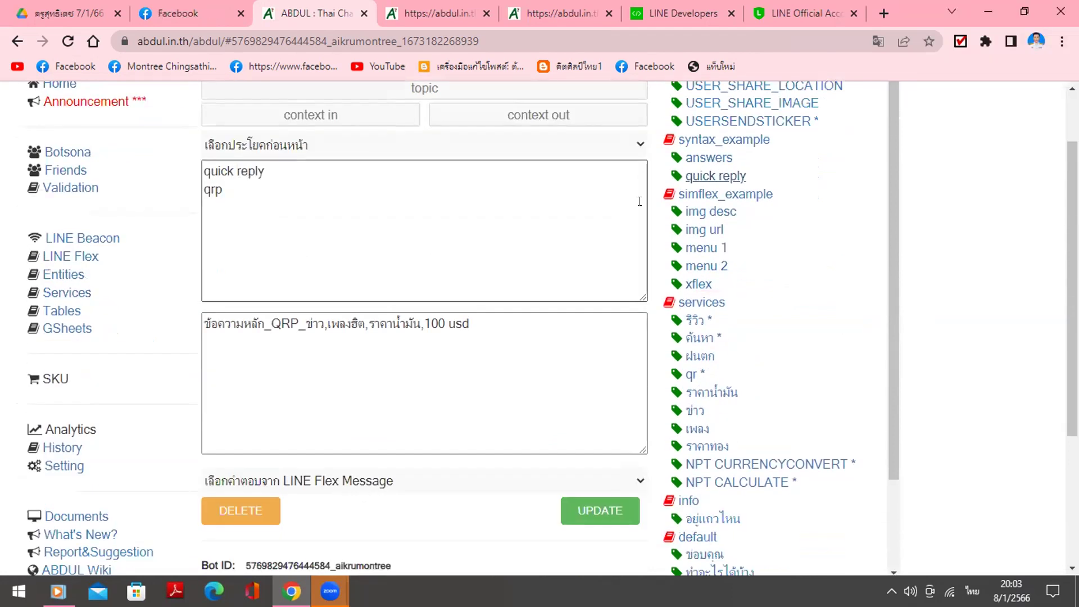
scroll(639, 201, "up", 1)
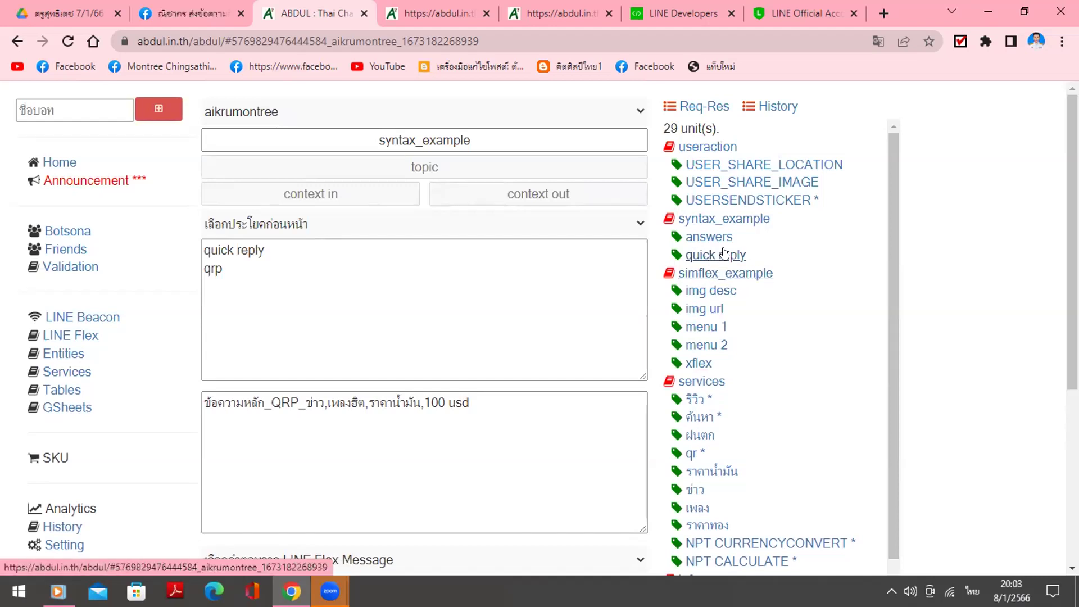
- Add a new line '888' under the qrp incoming message and UPDATE the entry
left_click(261, 251)
left_click(257, 260)
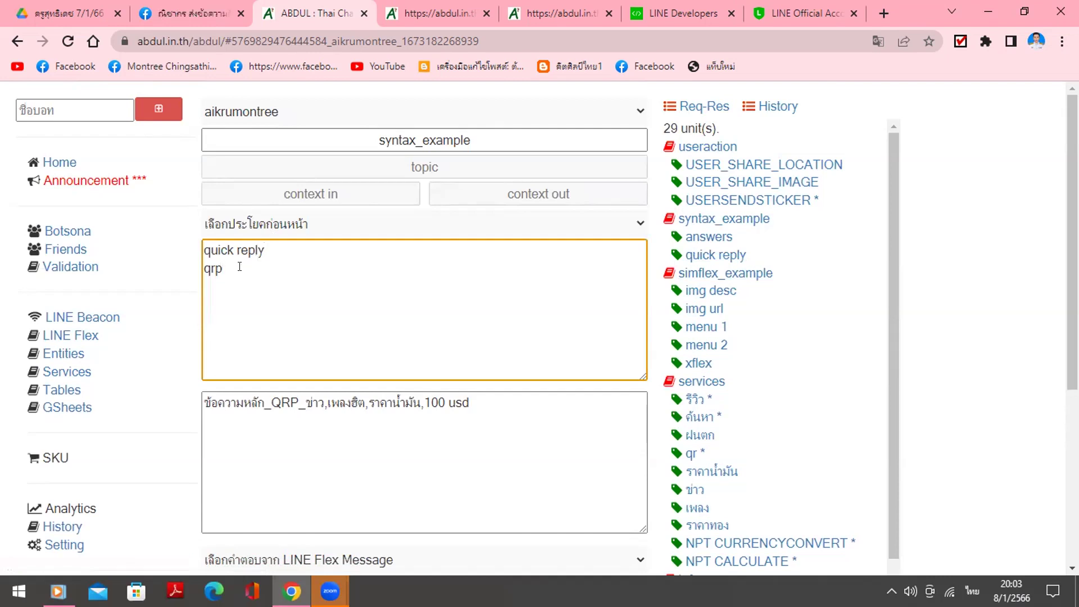
left_click(264, 402)
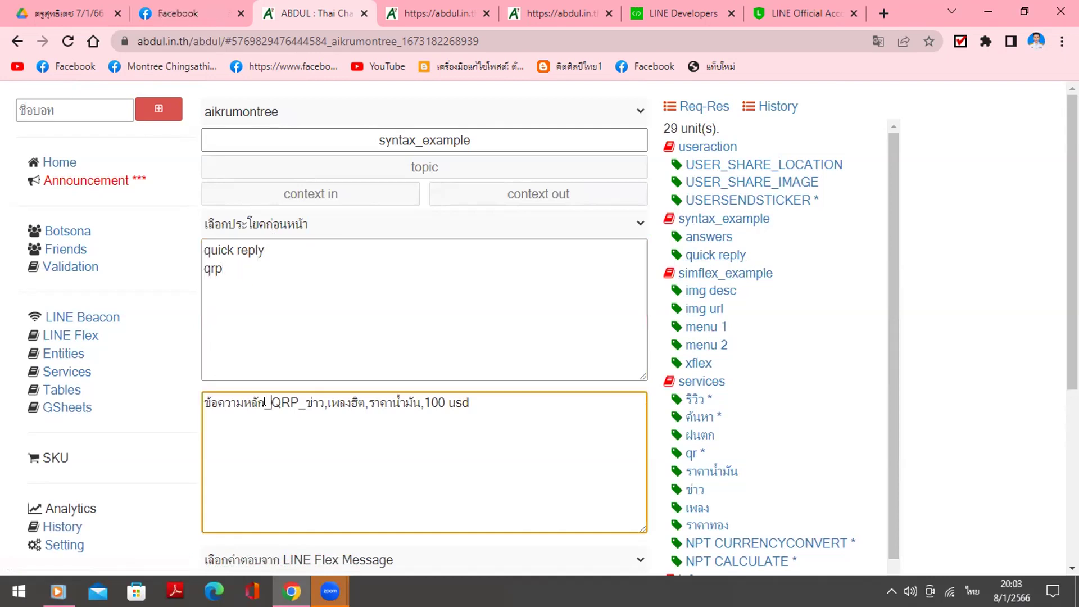
left_click(233, 265)
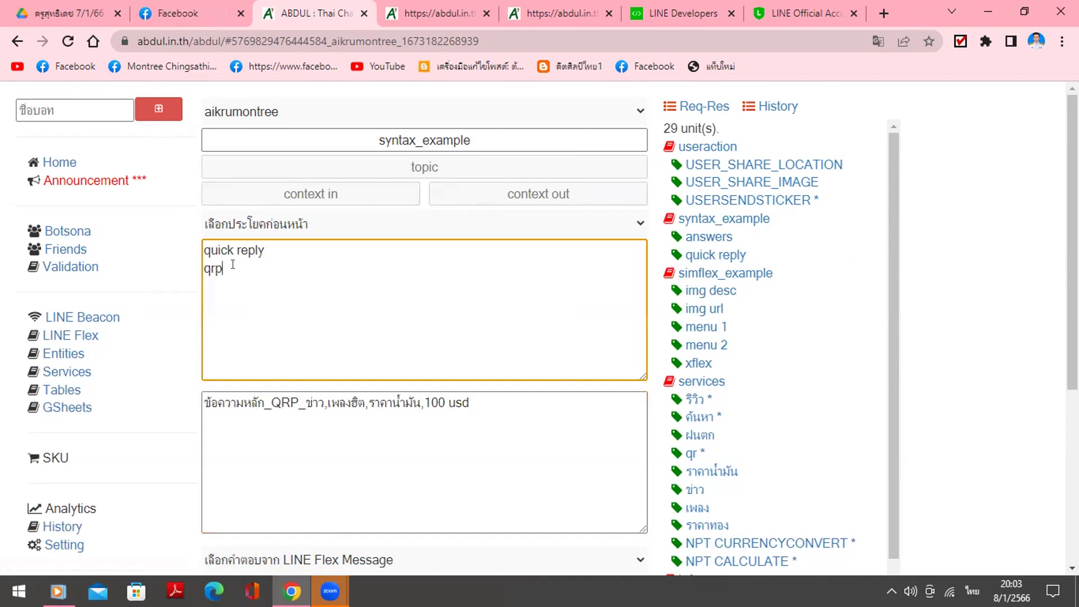
key("grave")
type("8")
key("BackSpace")
key("grave")
type("ค888")
left_click(373, 438)
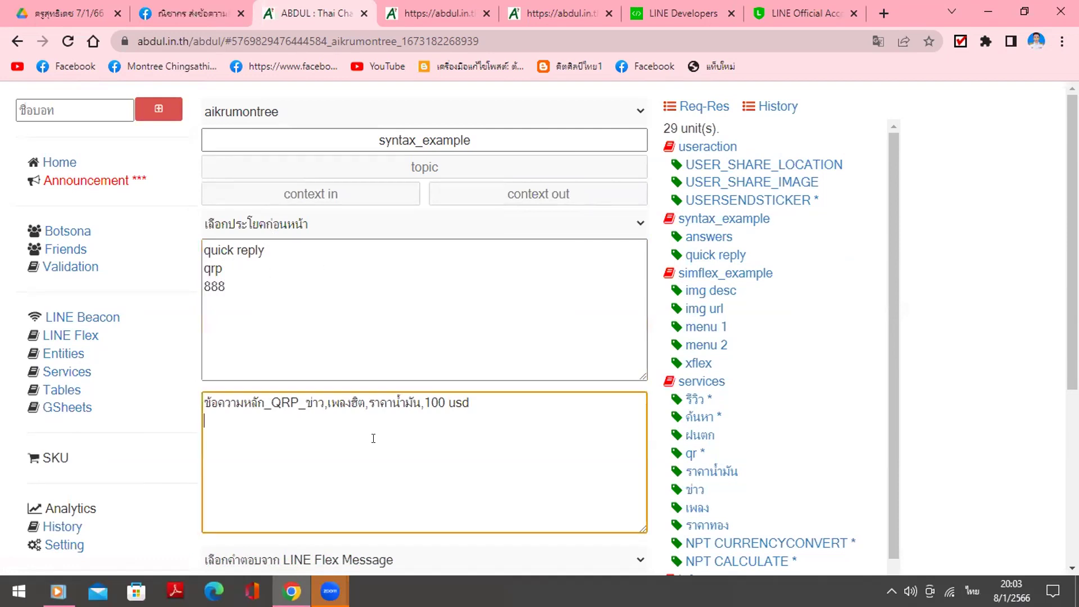
scroll(373, 438, "down", 4)
left_click(597, 350)
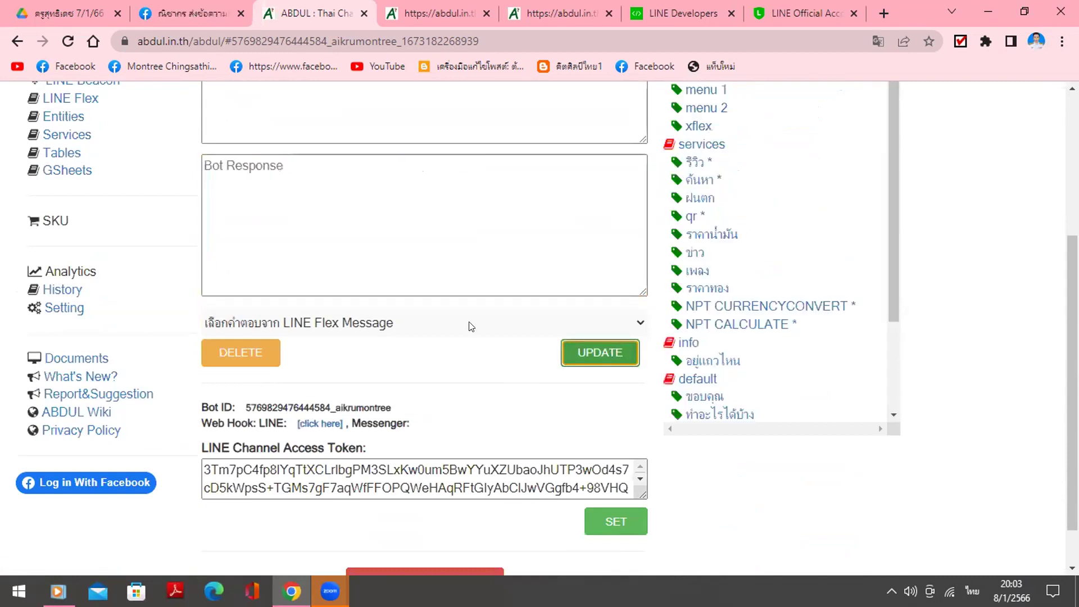
scroll(470, 326, "up", 4)
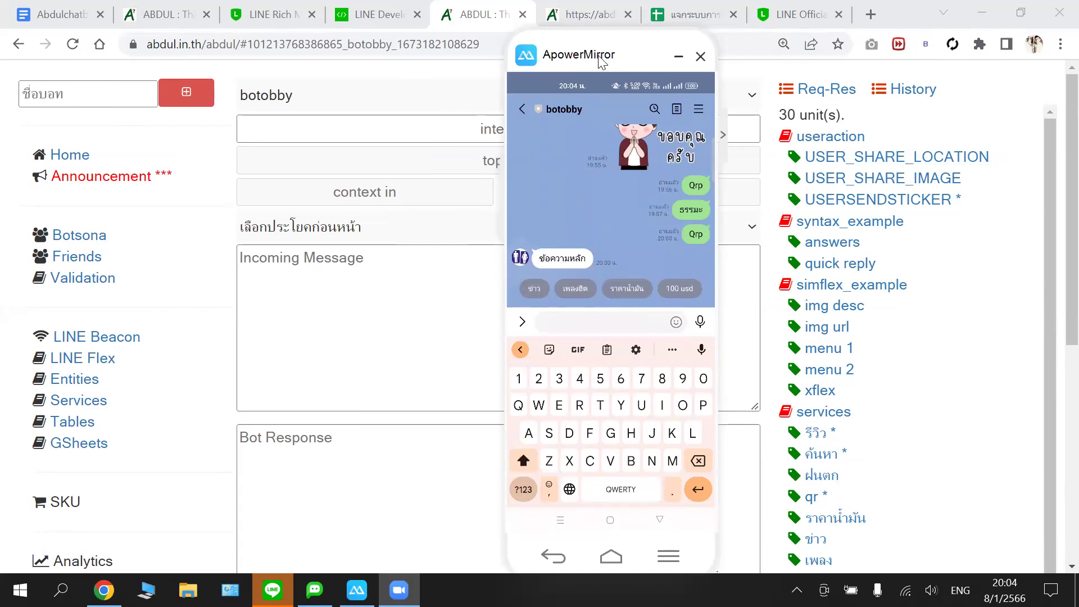
- Move the phone mirror aside to review botobby's Qrp quick-reply answer, then return to the settings page
left_click_drag(587, 66, 540, 60)
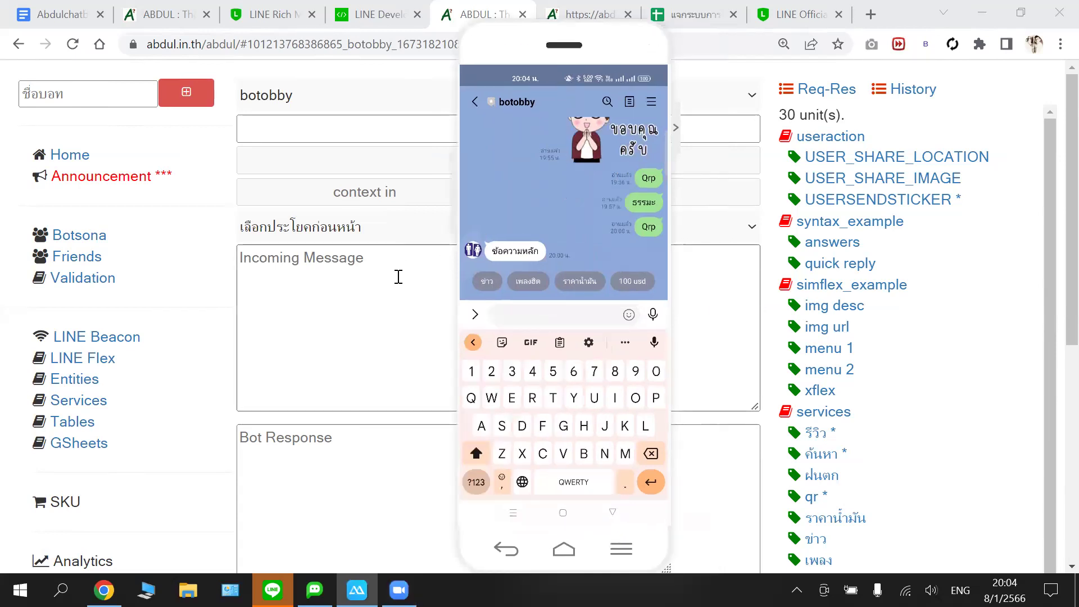
left_click(398, 277)
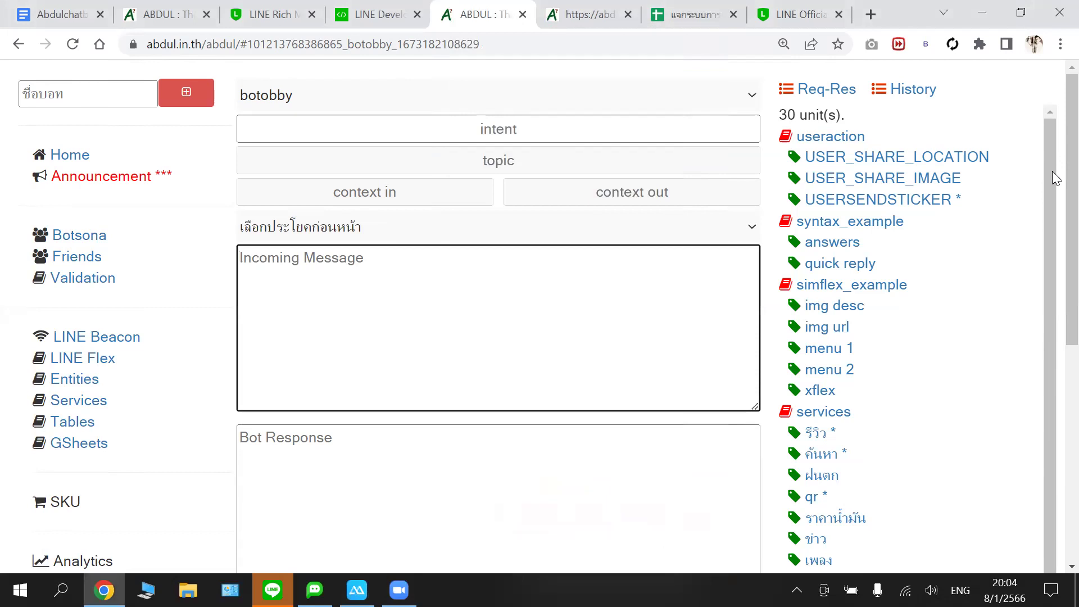
- Load the USERSENDSTICKER entry to see its ___SILENT___ response, then open the Abdulchatbot document
left_click(852, 207)
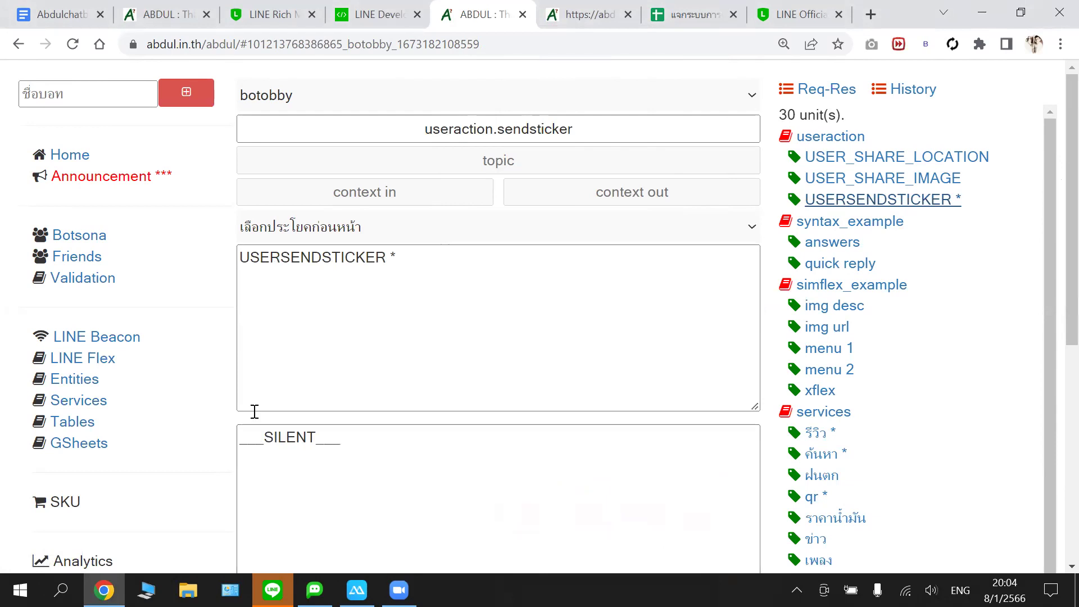
left_click(100, 25)
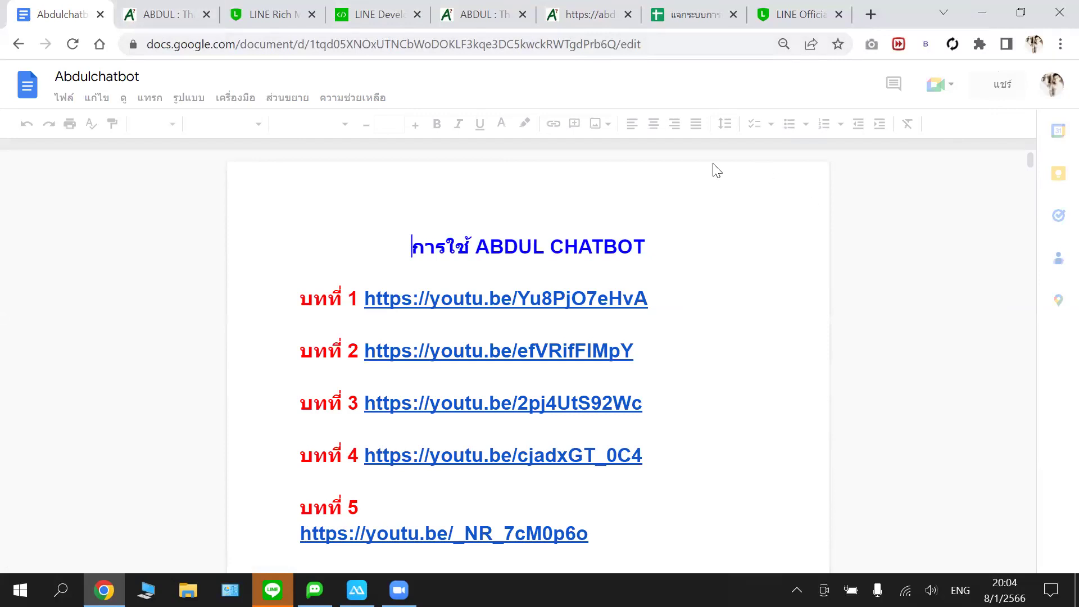
- Copy the Abdulchatbot Google Doc's shareable link from its Share dialog
left_click(155, 14)
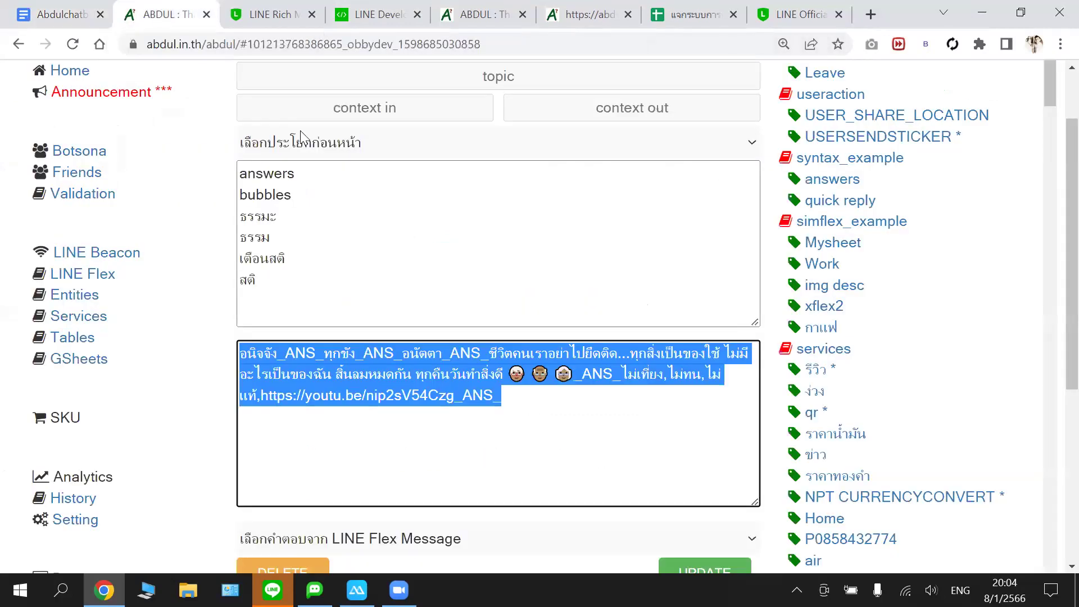
left_click(50, 15)
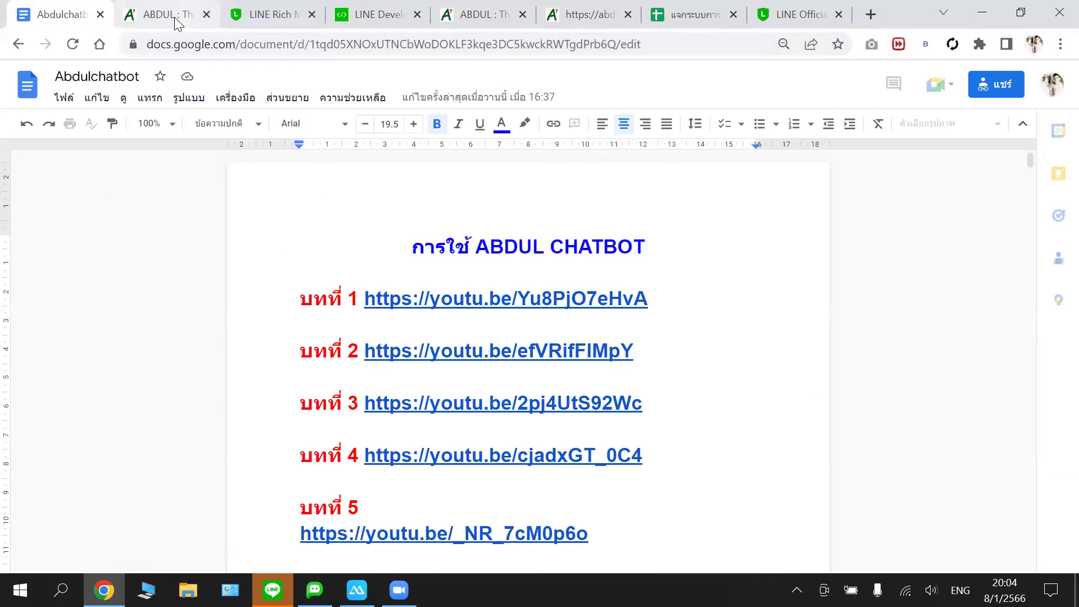
left_click(985, 86)
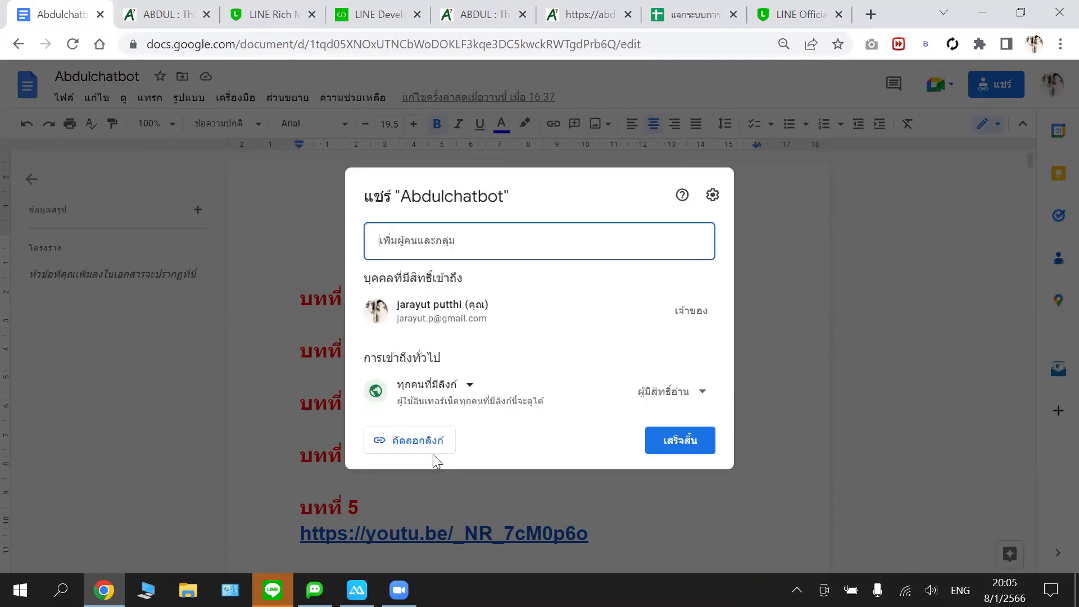
left_click(426, 453)
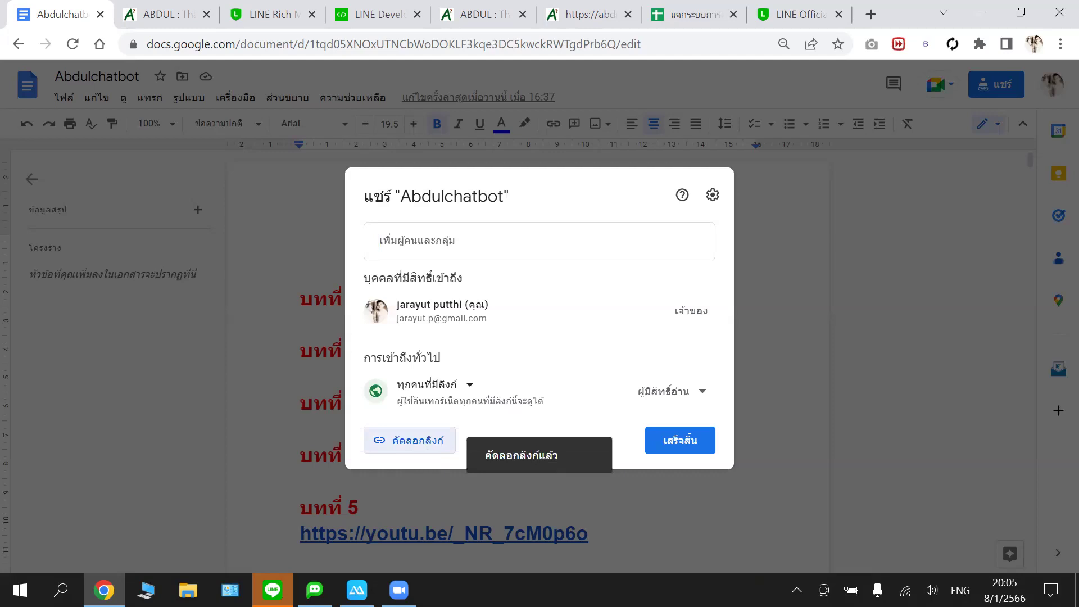
- Close the Abdulchatbot document's browser tab
mouse_move(277, 573)
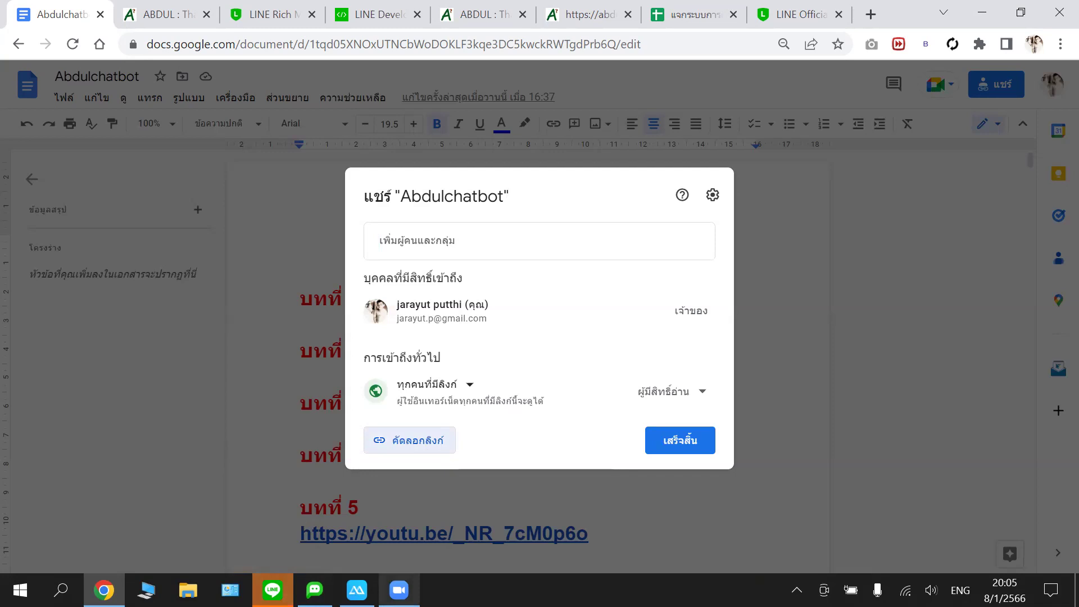
left_click(399, 590)
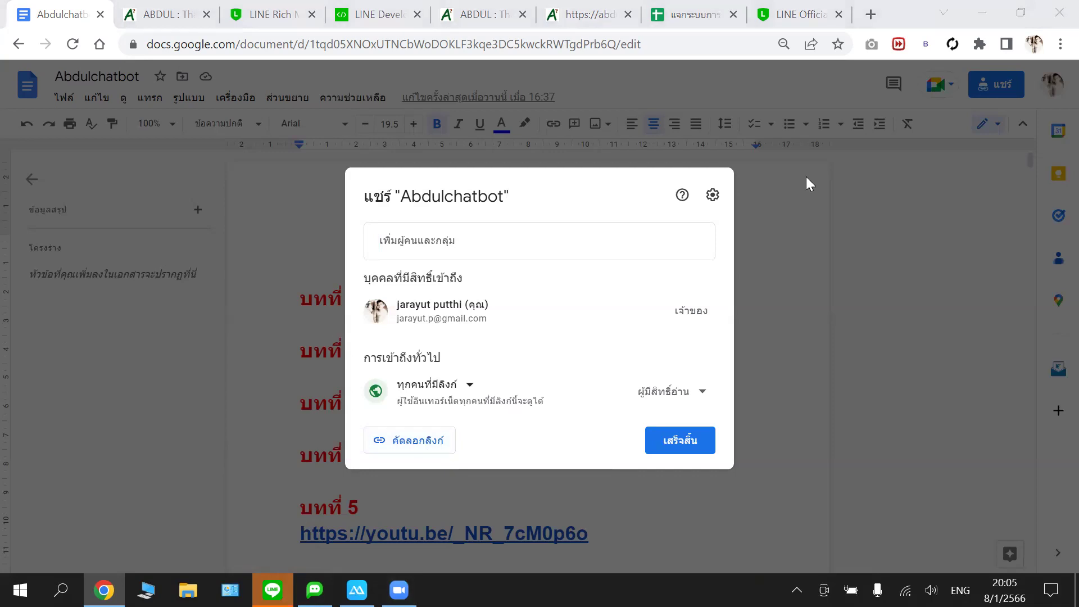
left_click(101, 18)
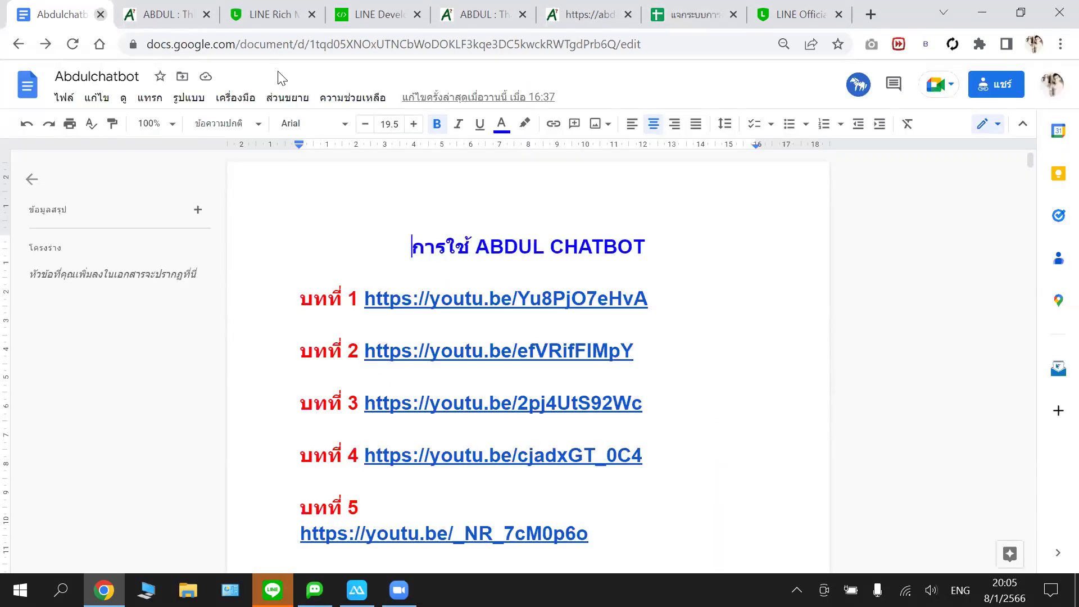
- Move between the botobby and obbydev bot tabs and try opening obbydev's USERSENDSTICKER intent
scroll(695, 217, "up", 1)
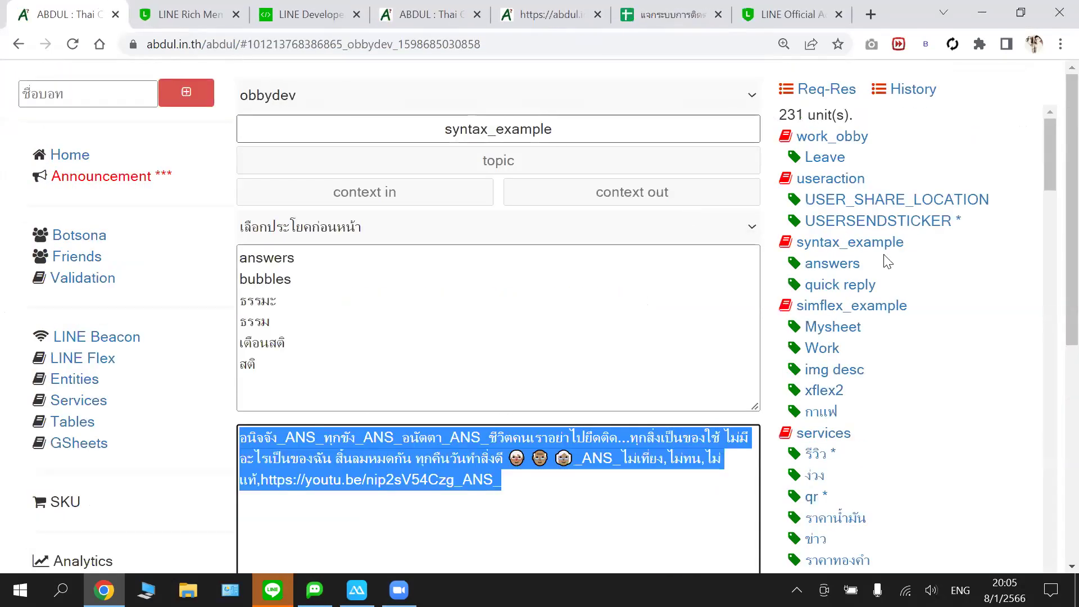
key("ctrl+Page_Up")
left_click(868, 200)
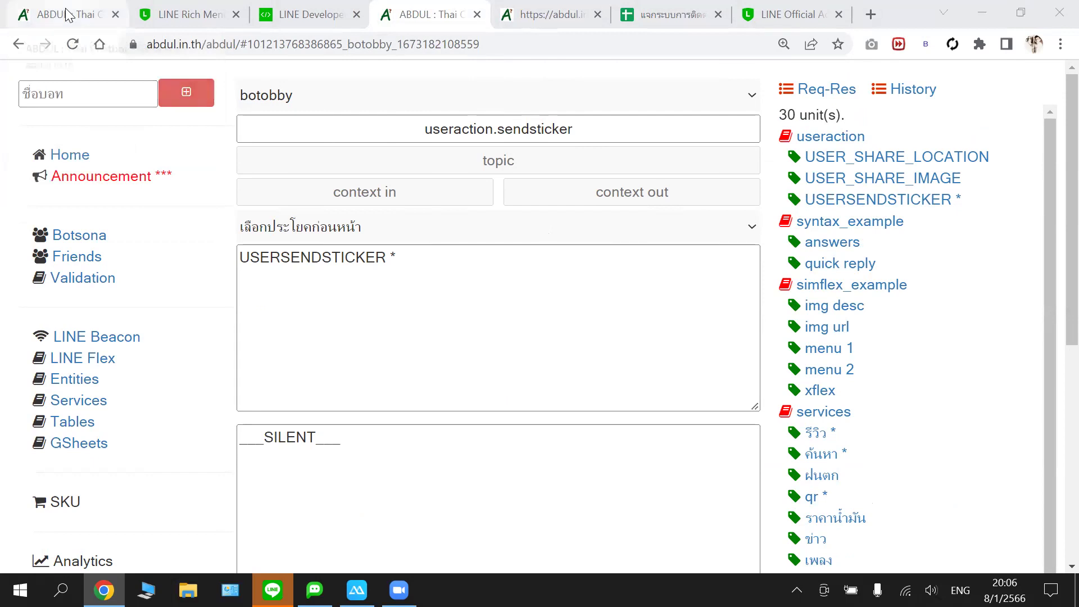
left_click(93, 11)
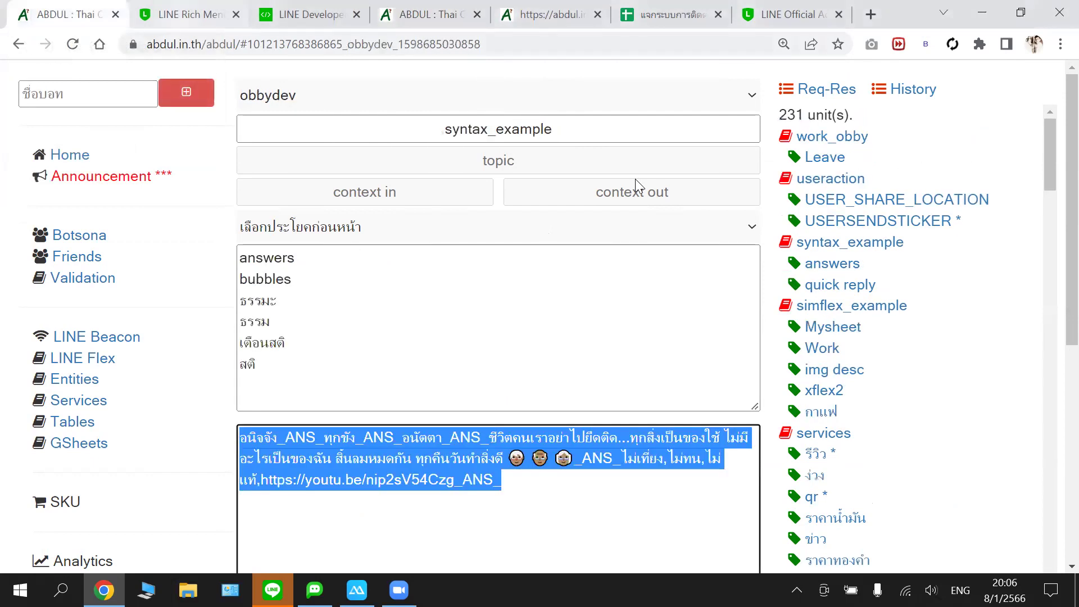
left_click(900, 220)
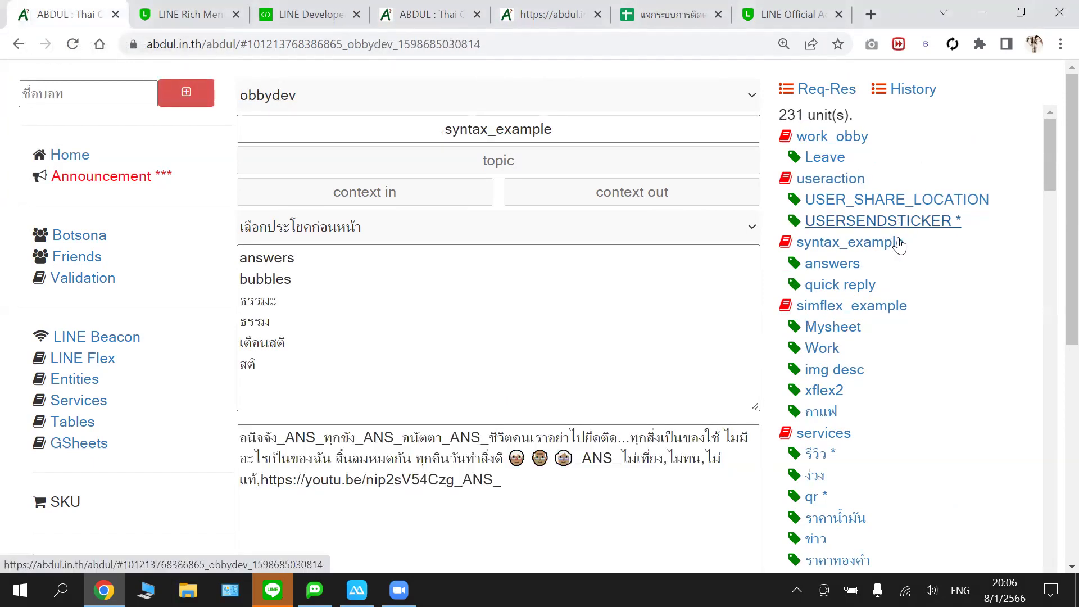
left_click(851, 247)
- Reload abdul.in.th, choose obbydev in the bot list and load USERSENDSTICKER *
left_click(73, 45)
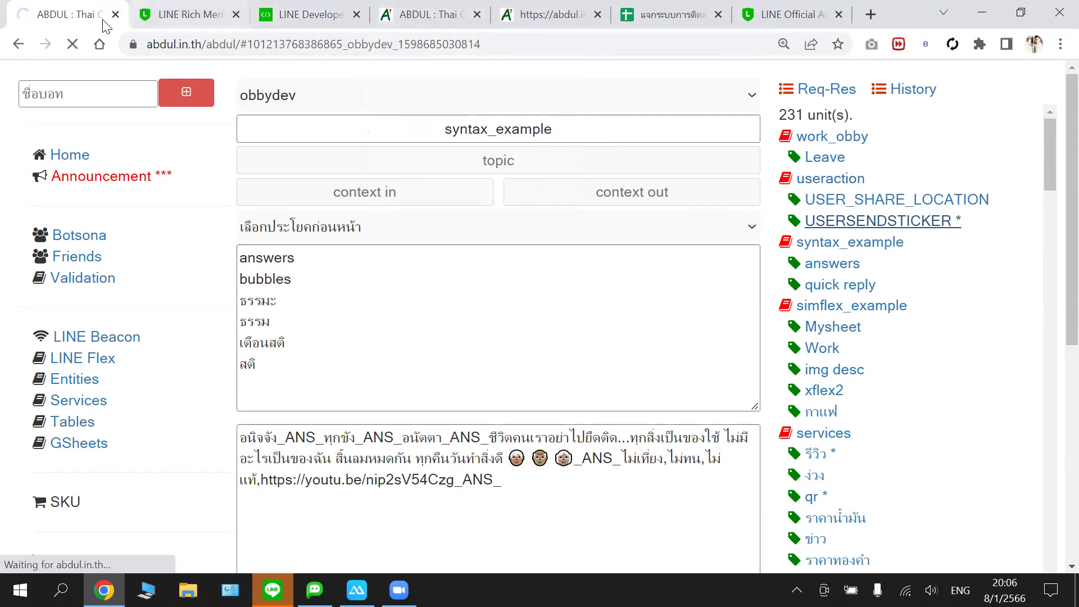
left_click(72, 49)
left_click(71, 46)
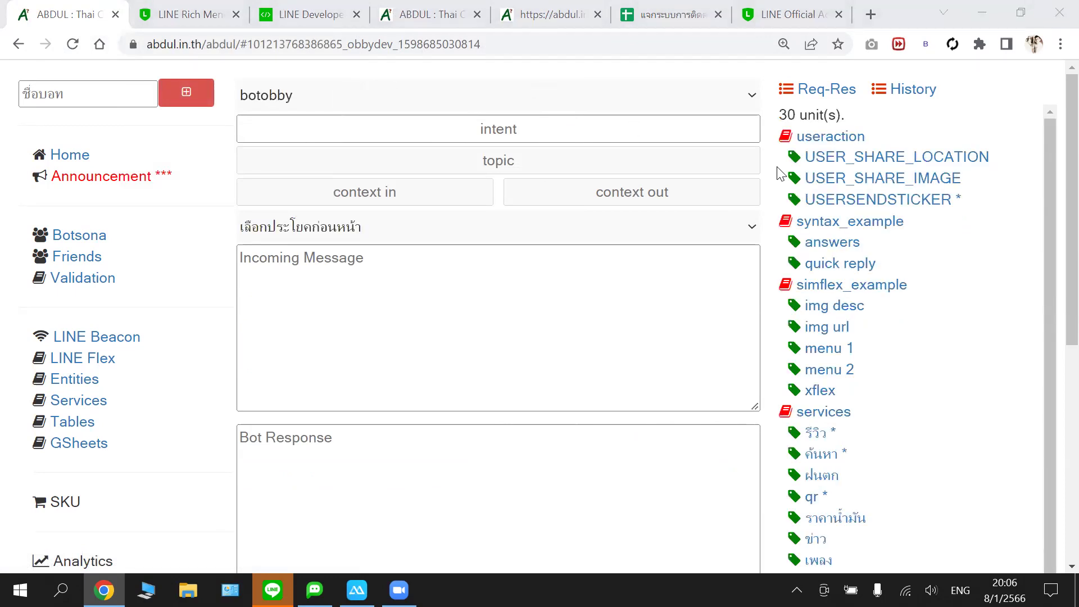
left_click(364, 105)
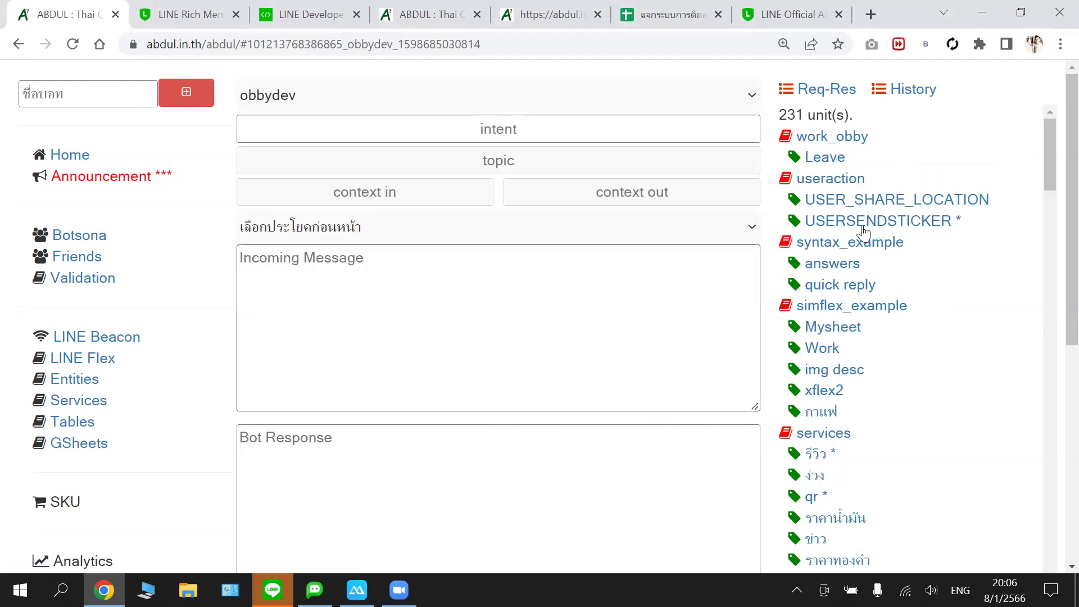
left_click(864, 227)
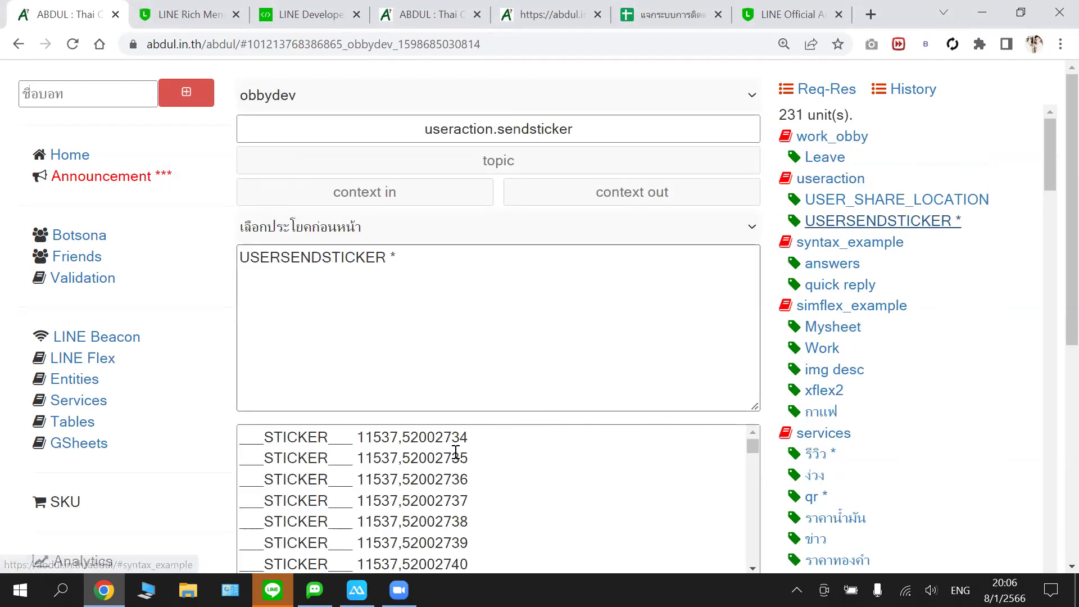
- Copy all of obbydev's sticker response lines from the Bot Response box
left_click(455, 453)
key("ctrl+a")
right_click(455, 452)
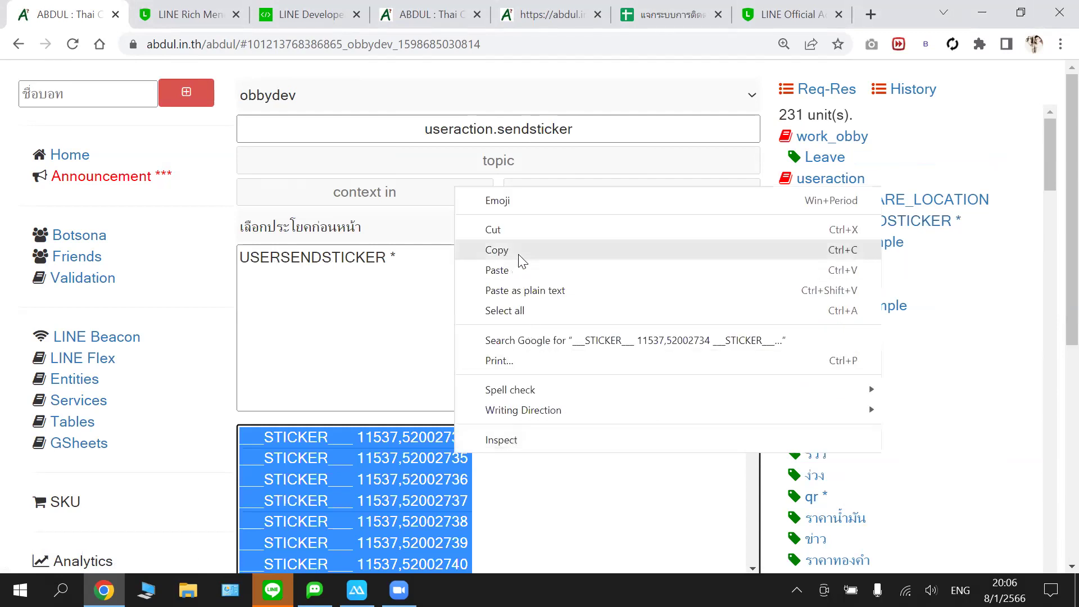
left_click(520, 258)
- Paste the copied sticker lines into a new, empty Notepad document
left_click(61, 590)
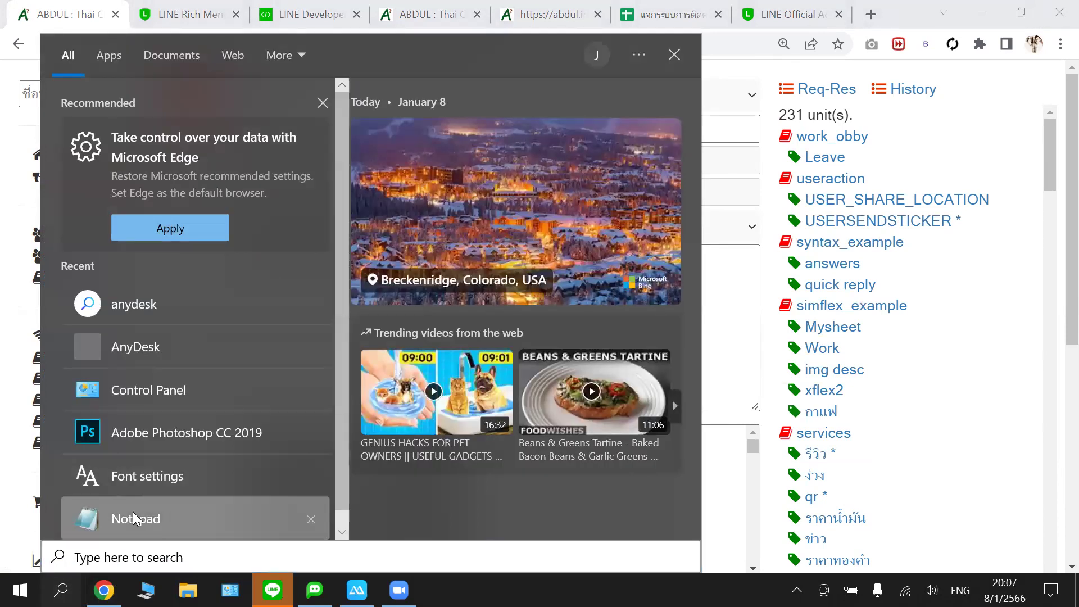
left_click(133, 512)
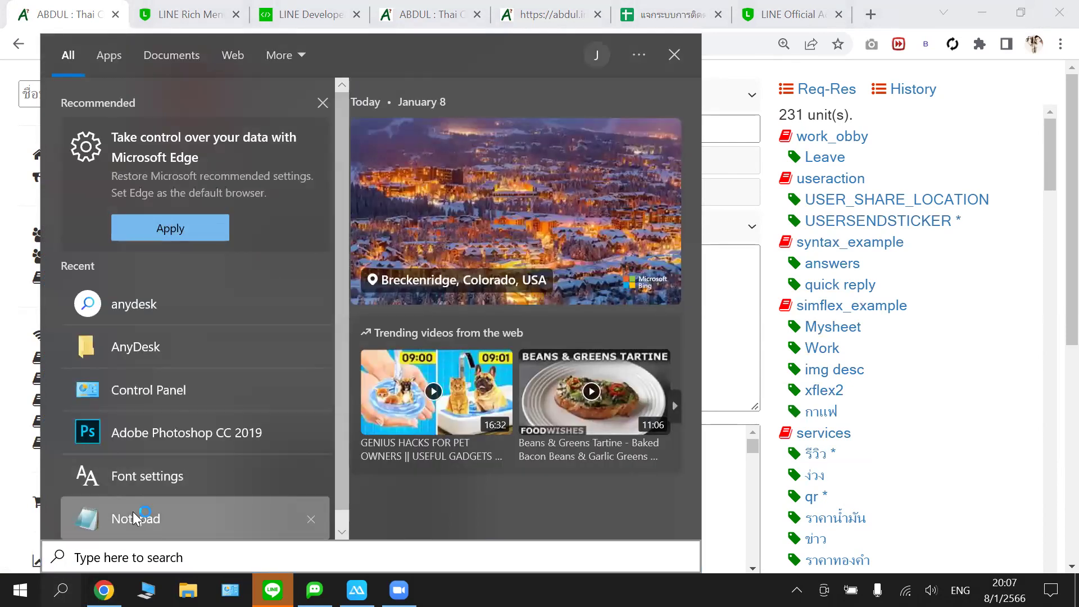
left_click(181, 526)
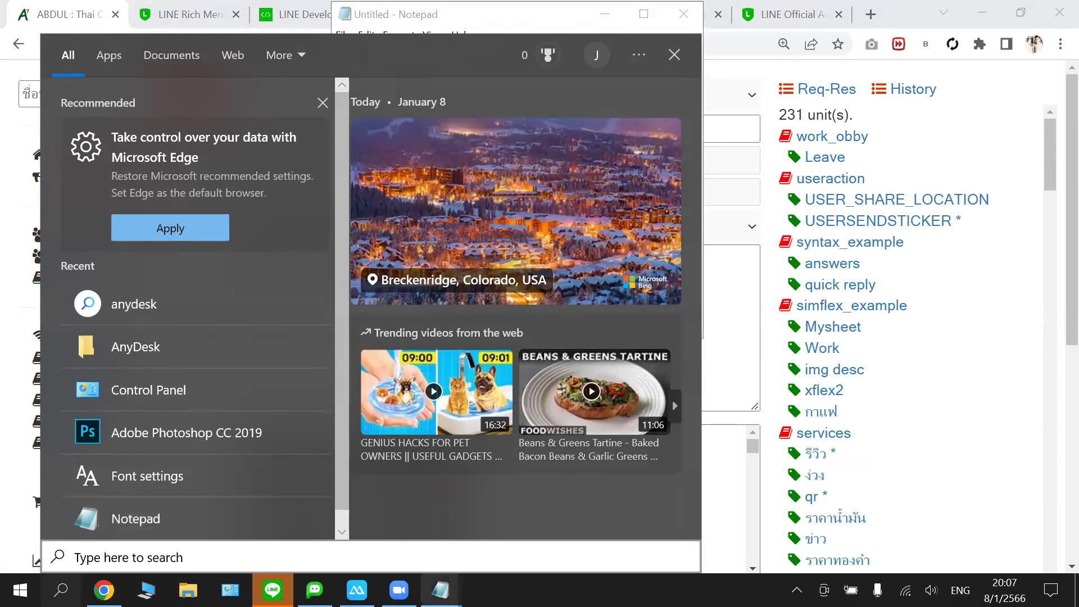
left_click(441, 590)
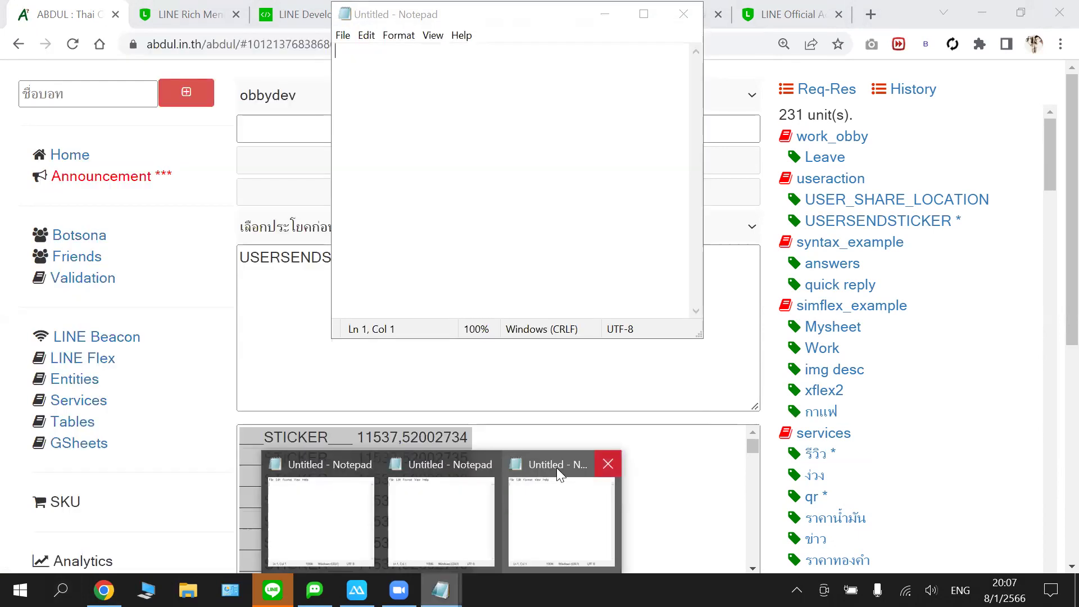
left_click(554, 467)
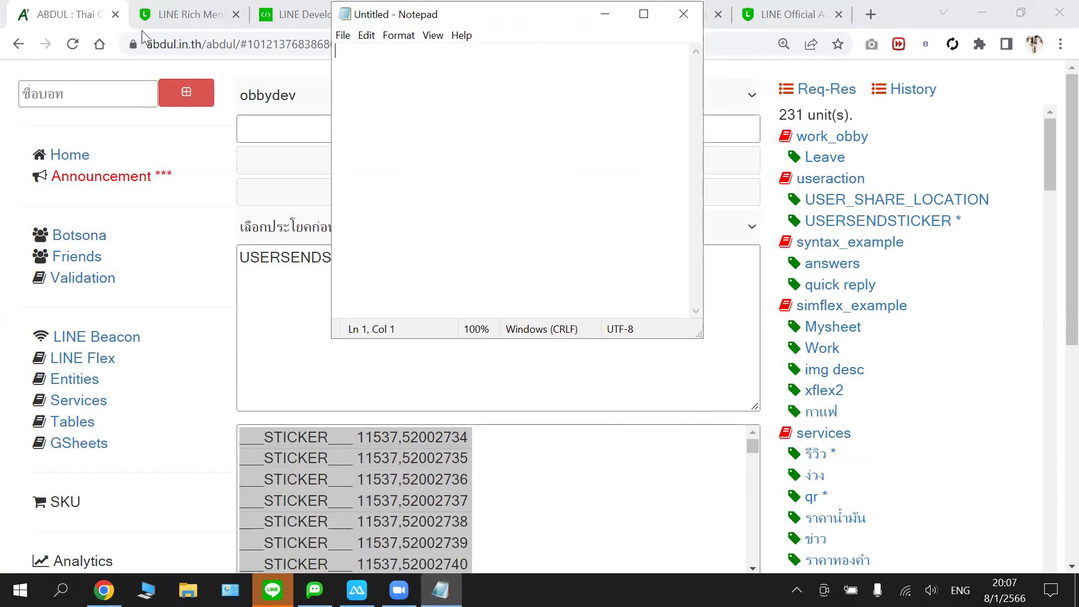
key("ctrl+v")
left_click(343, 35)
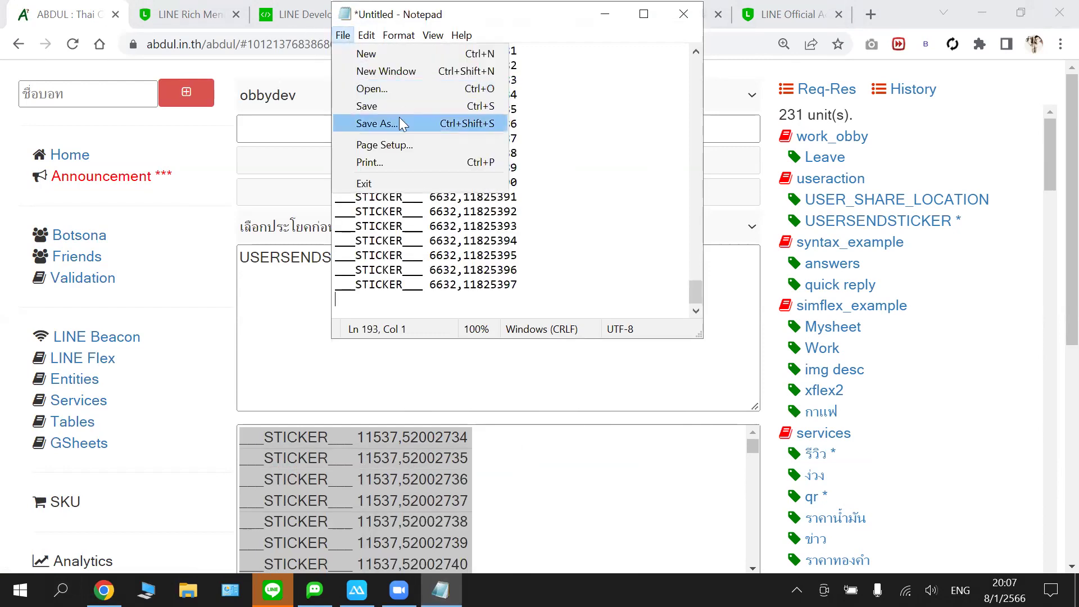
- Save the Notepad text as sticker.txt in D:\botoce
left_click(400, 121)
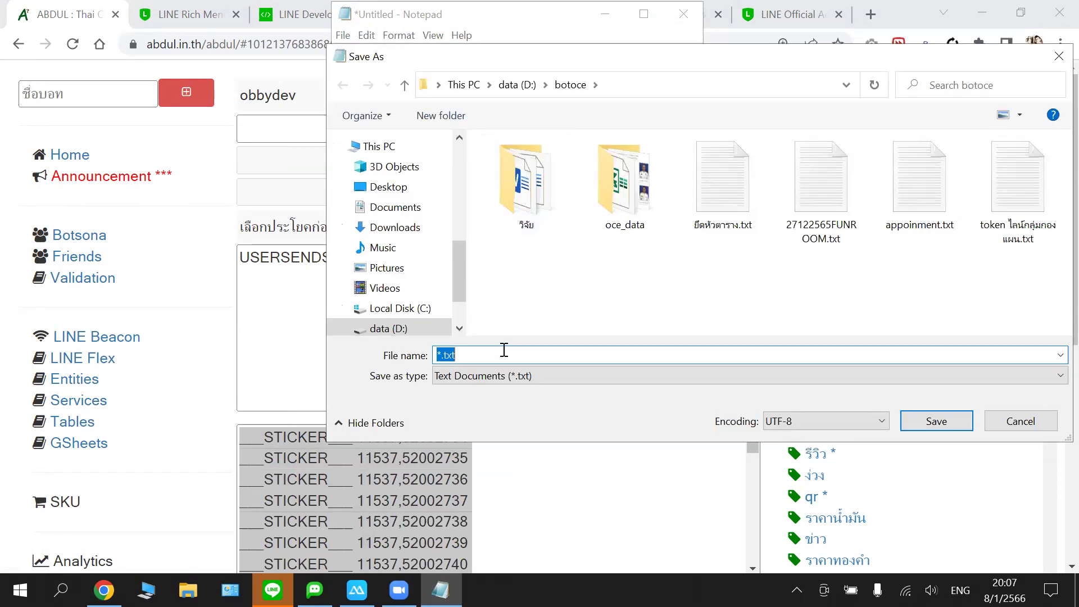
type("sticker")
left_click(928, 420)
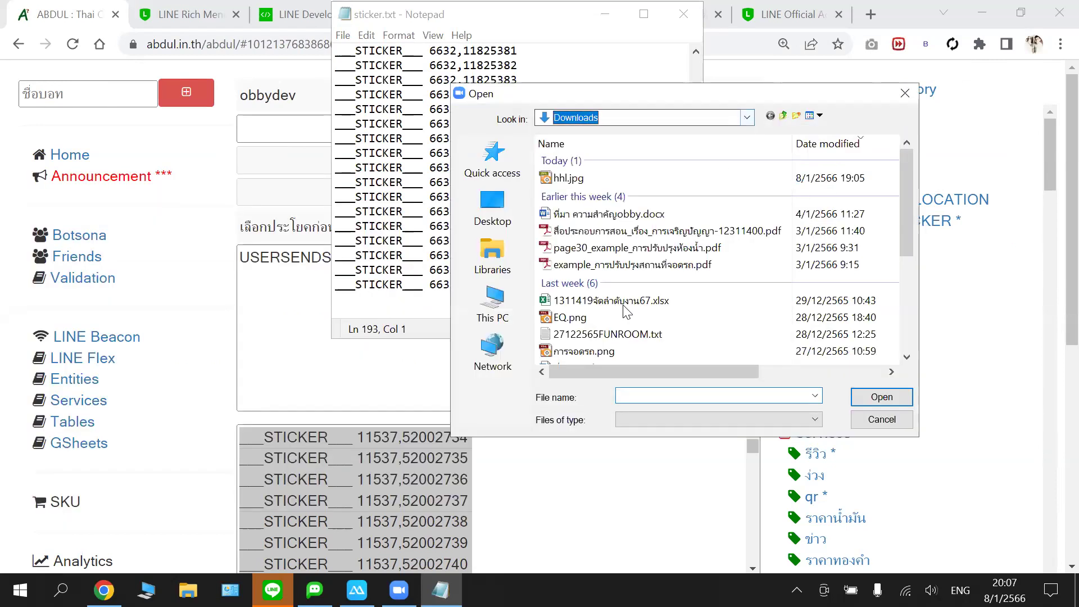
- In the Open dialog, browse to data (D:)\botoce and open sticker.txt
key("alt+Down")
key("Return")
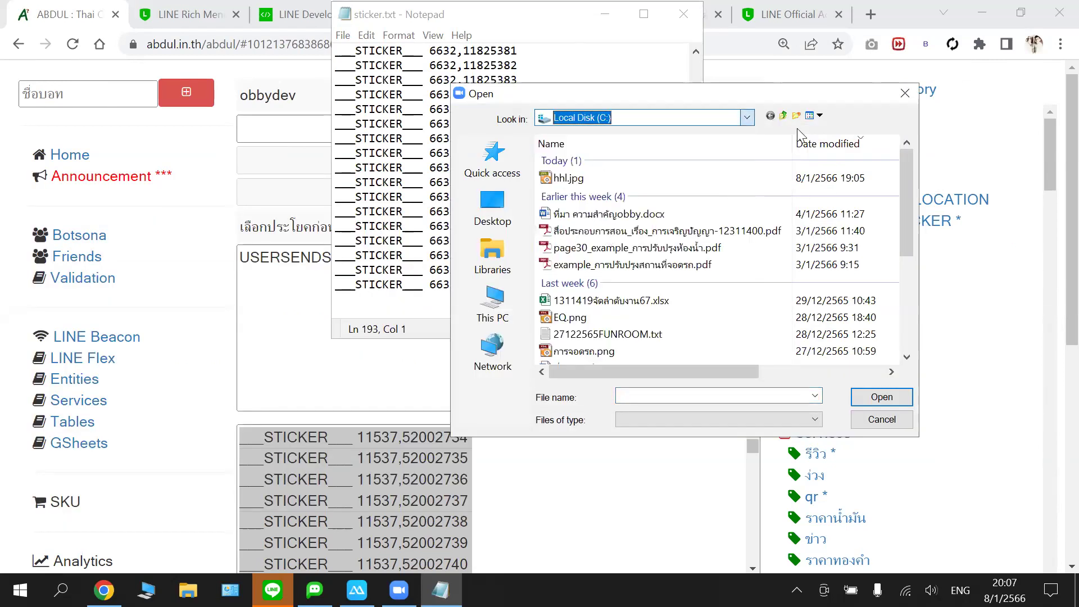
key("alt+Down")
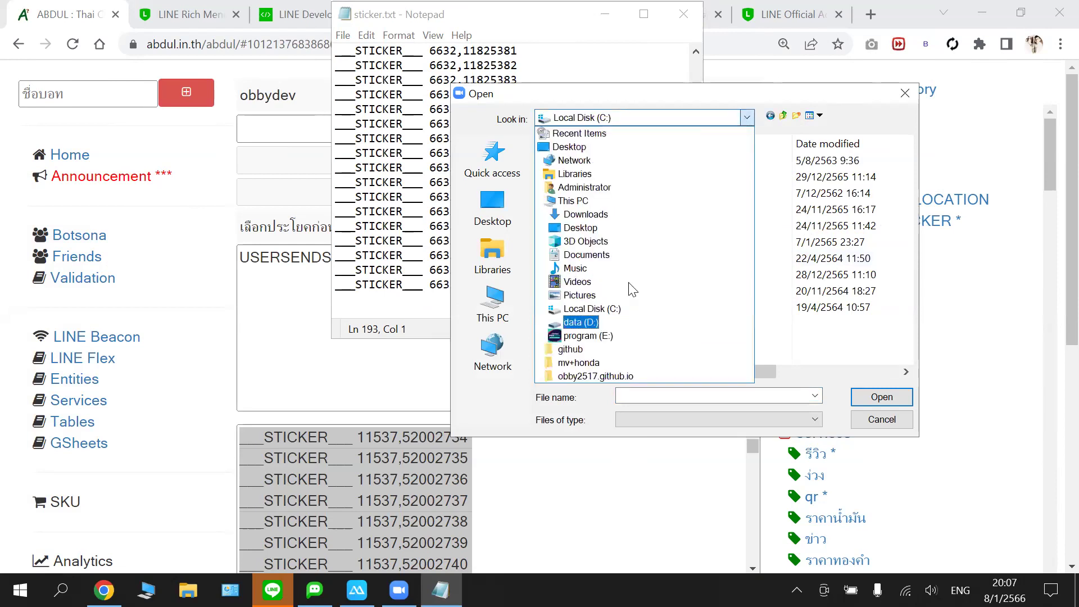
key("Return")
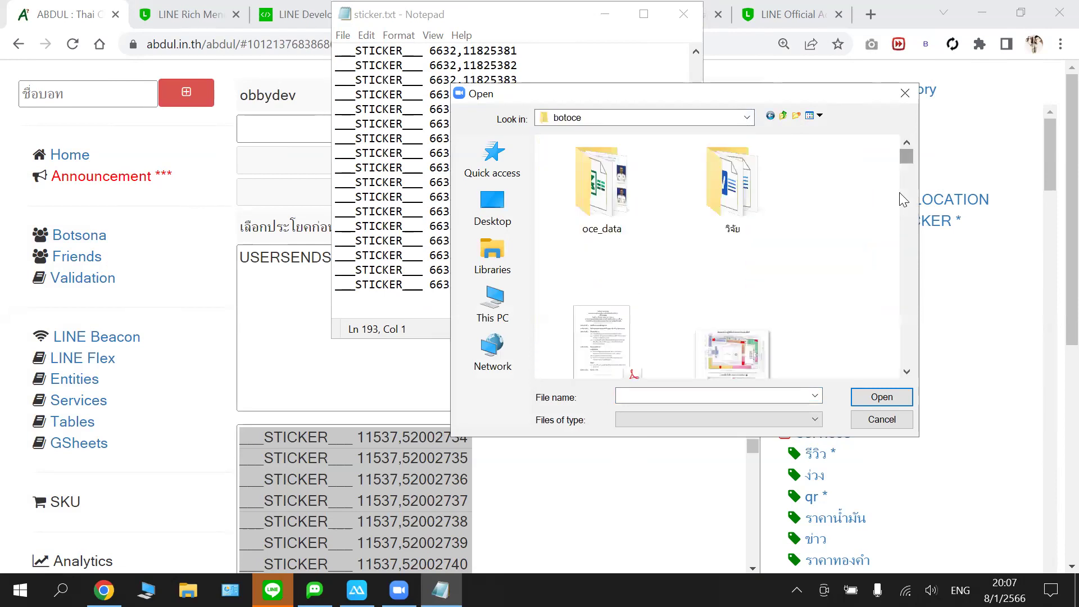
scroll(888, 354, "down", 3)
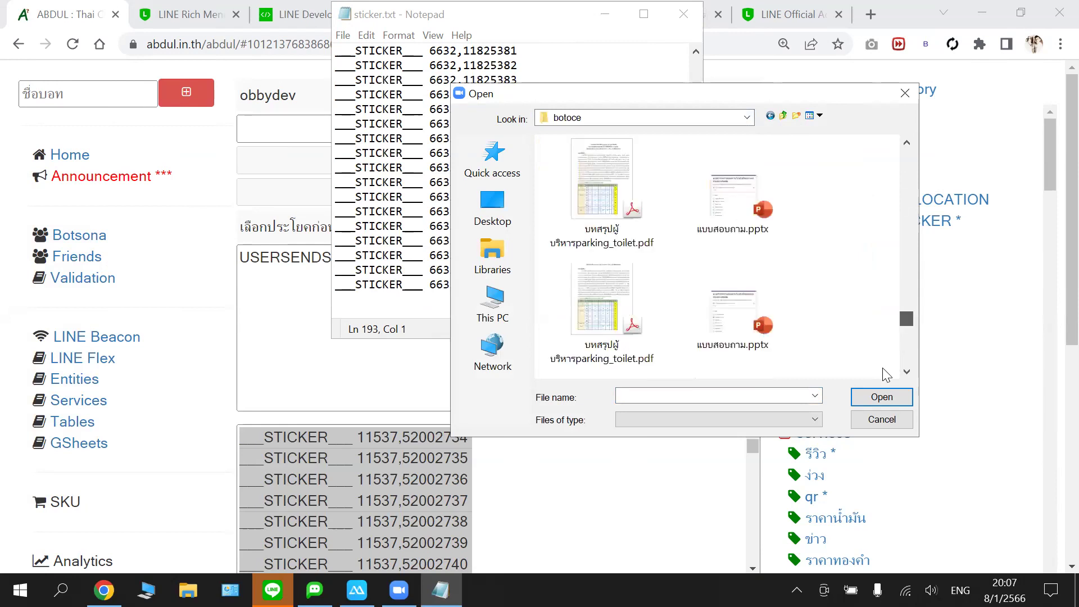
scroll(887, 374, "down", 3)
left_click(667, 393)
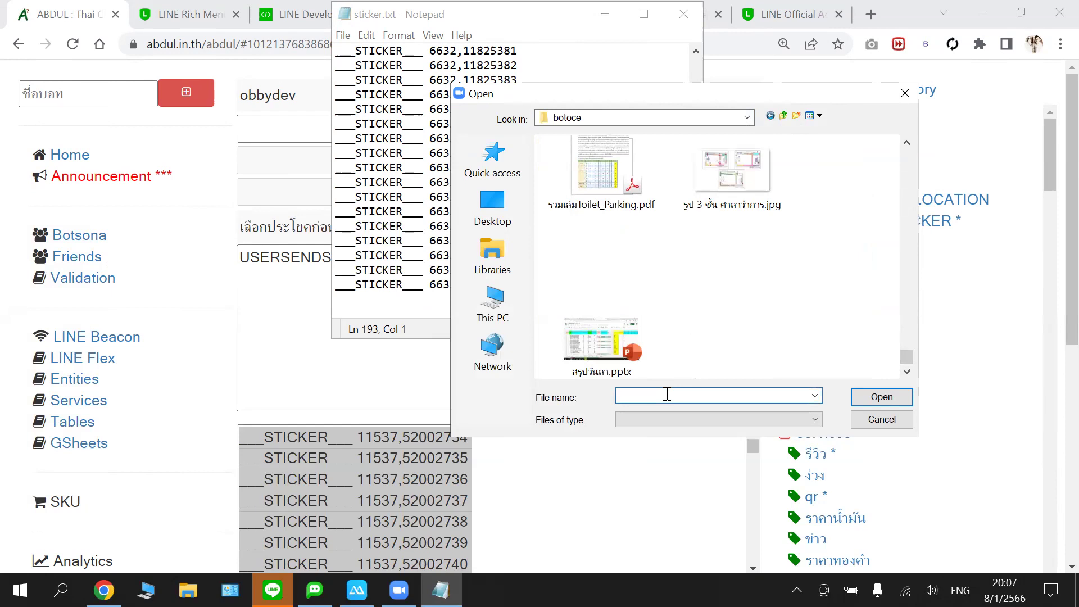
type("st")
key("Return")
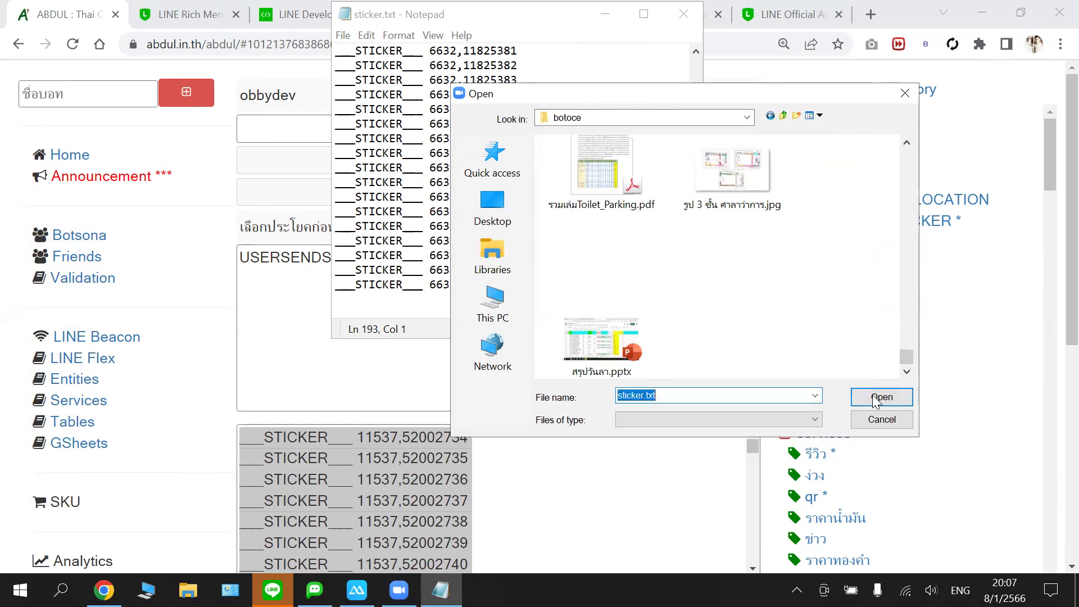
key("Return")
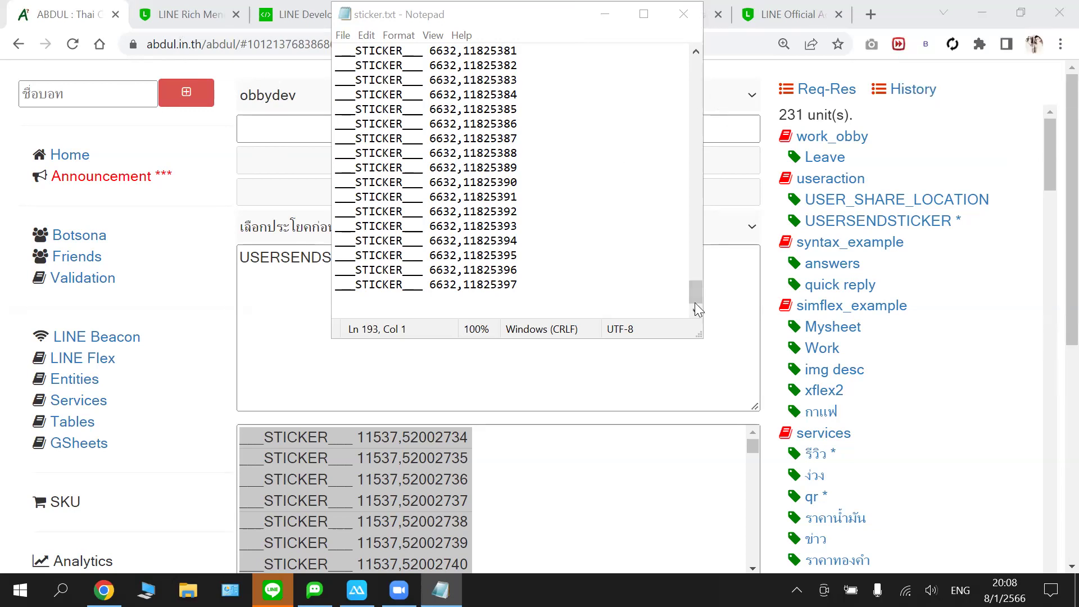
left_click(733, 277)
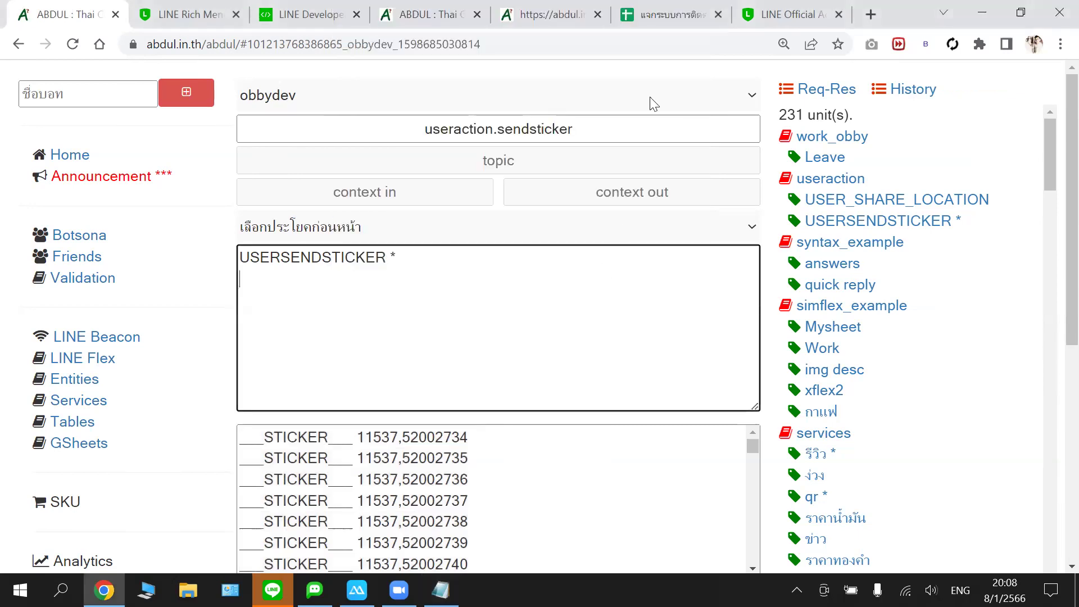
- Delete the ___SILENT___ reply from botobby's USERSENDSTICKER bot response, leaving it empty
key("ctrl+4")
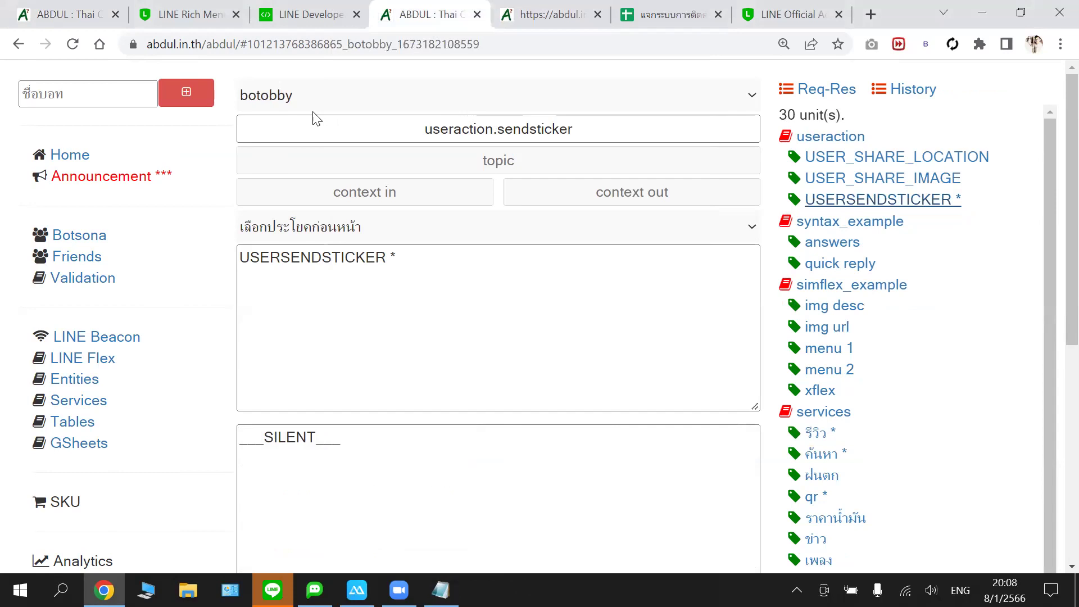
key("Tab")
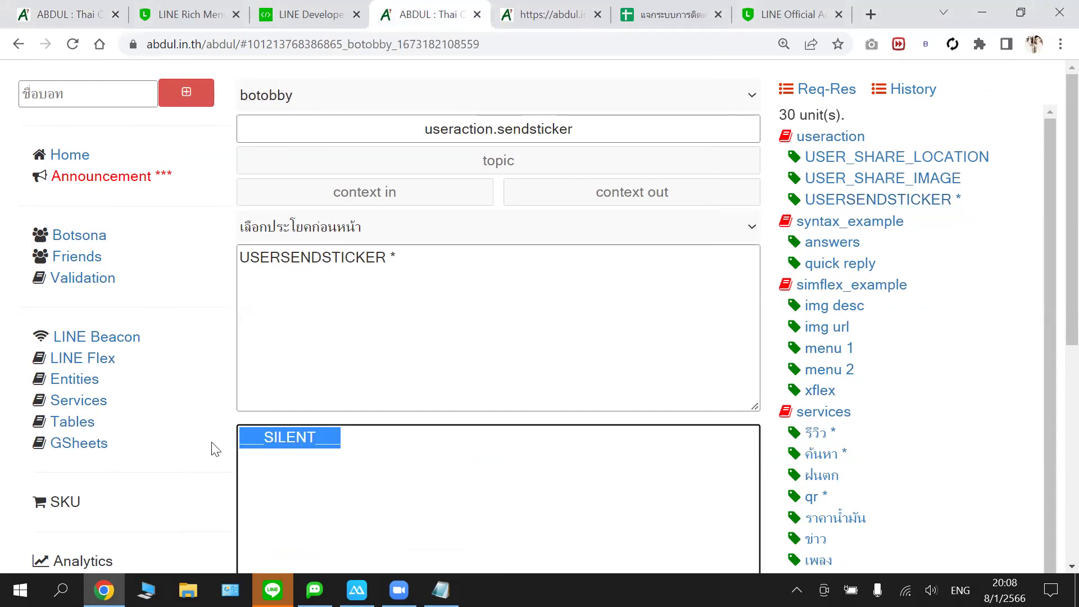
key("BackSpace")
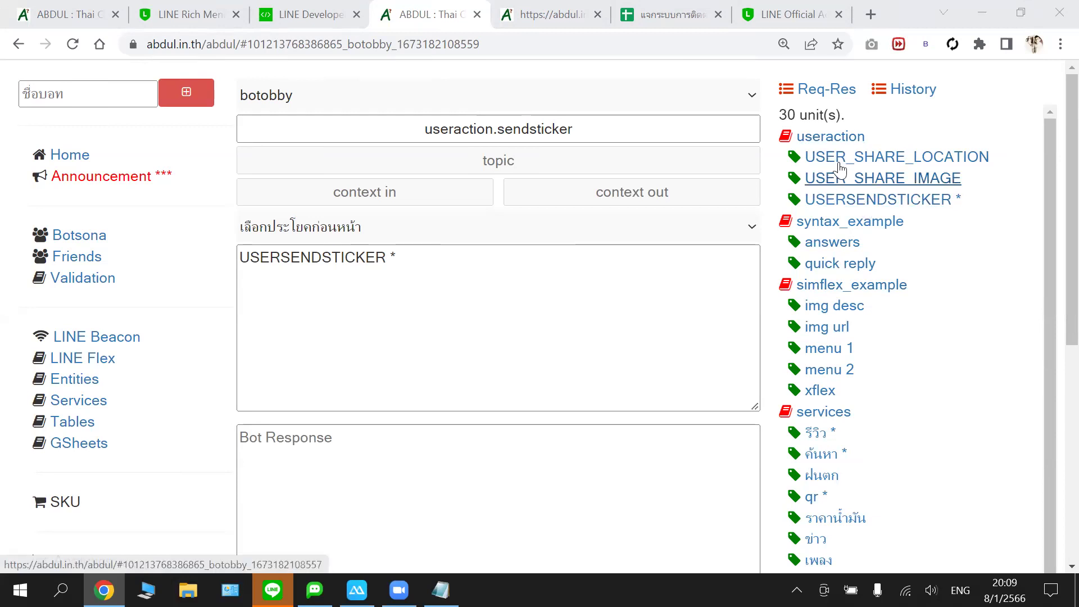
left_click(849, 207)
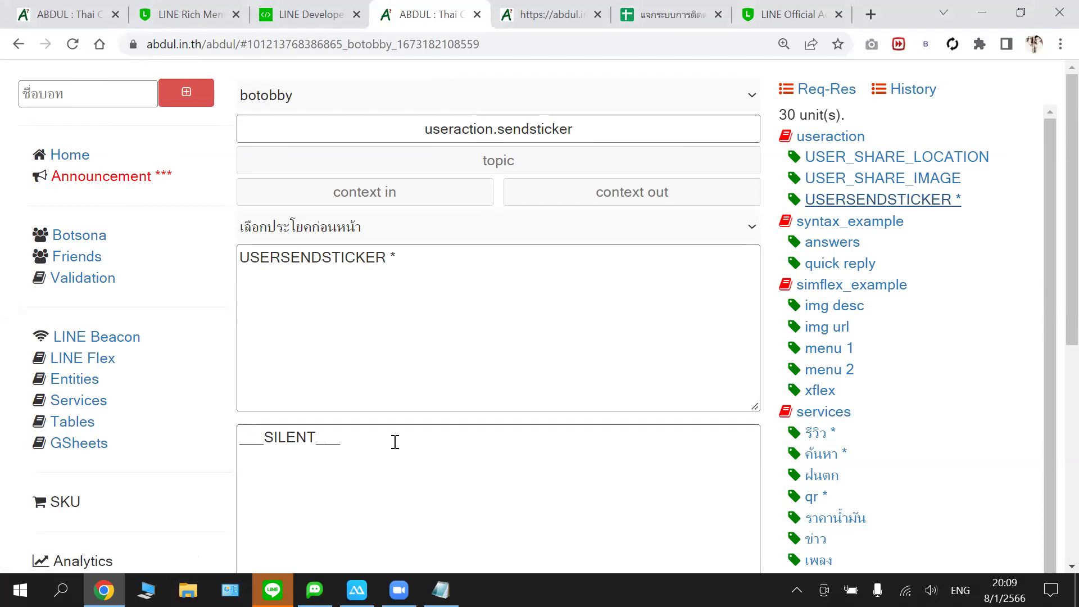
left_click(395, 441)
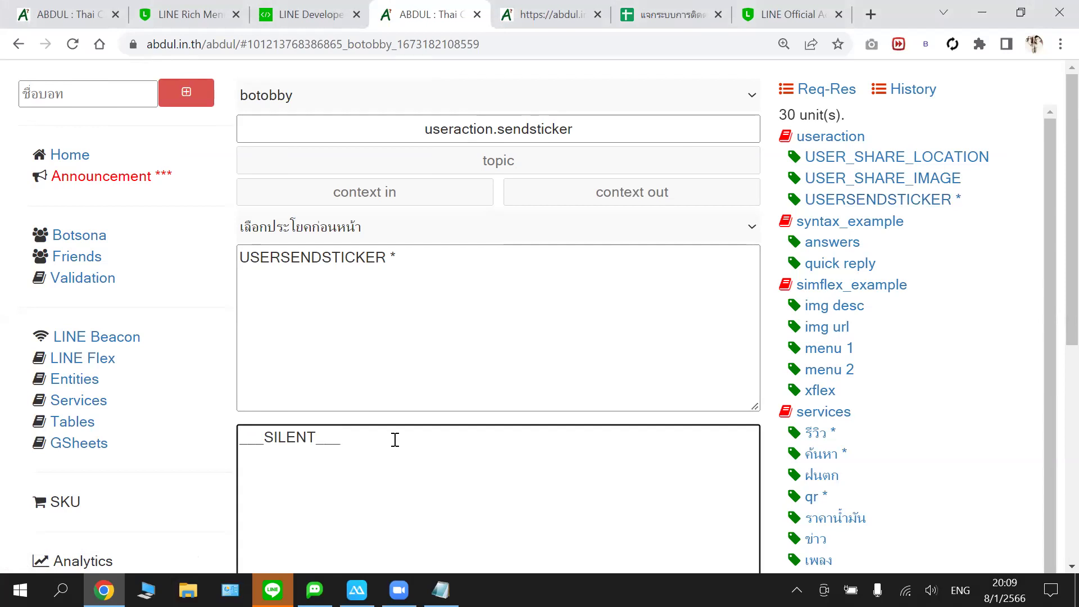
key("BackSpace")
key("BackSpace")
key("BackSpace")
key("BackSpace")
key("BackSpace")
key("BackSpace")
key("BackSpace")
key("BackSpace")
key("BackSpace")
key("BackSpace")
key("BackSpace")
key("BackSpace")
scroll(383, 417, "down", 1)
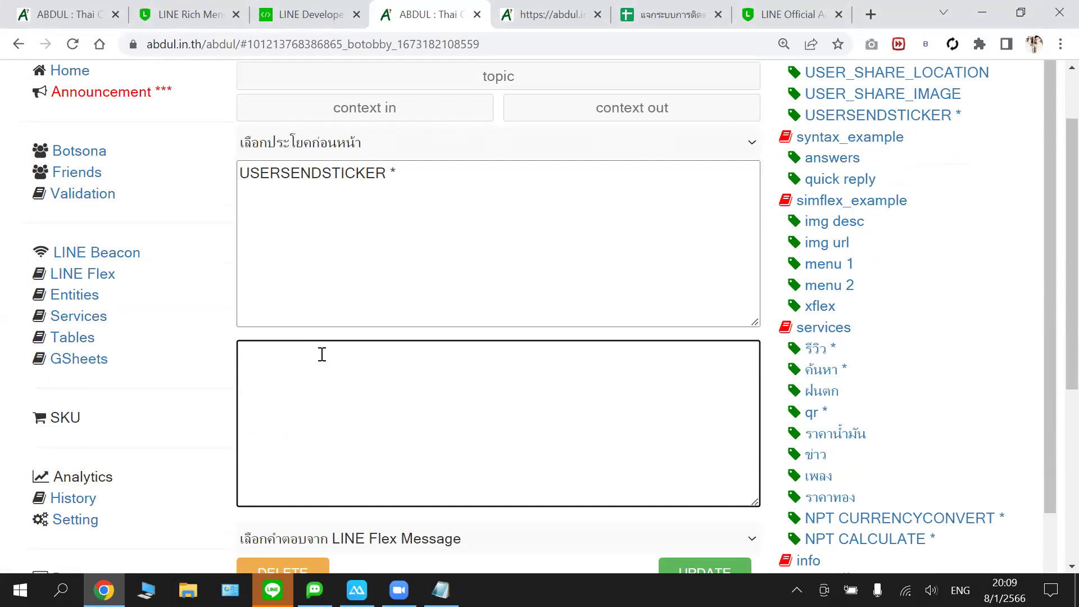
key("BackSpace")
key("BackSpace")
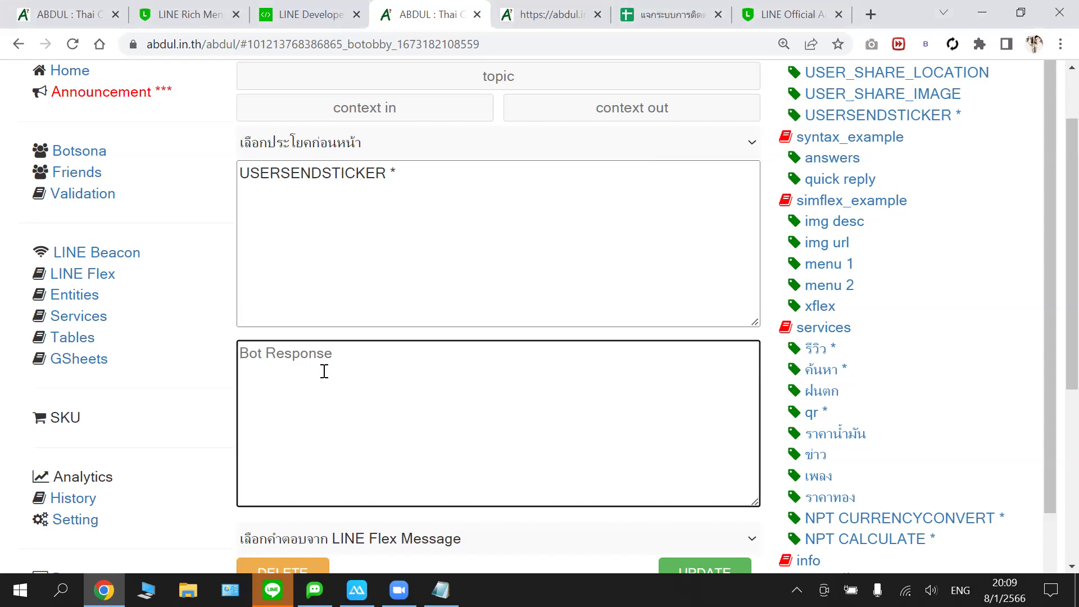
- Select and copy the entire sticker list in sticker.txt
left_click(441, 590)
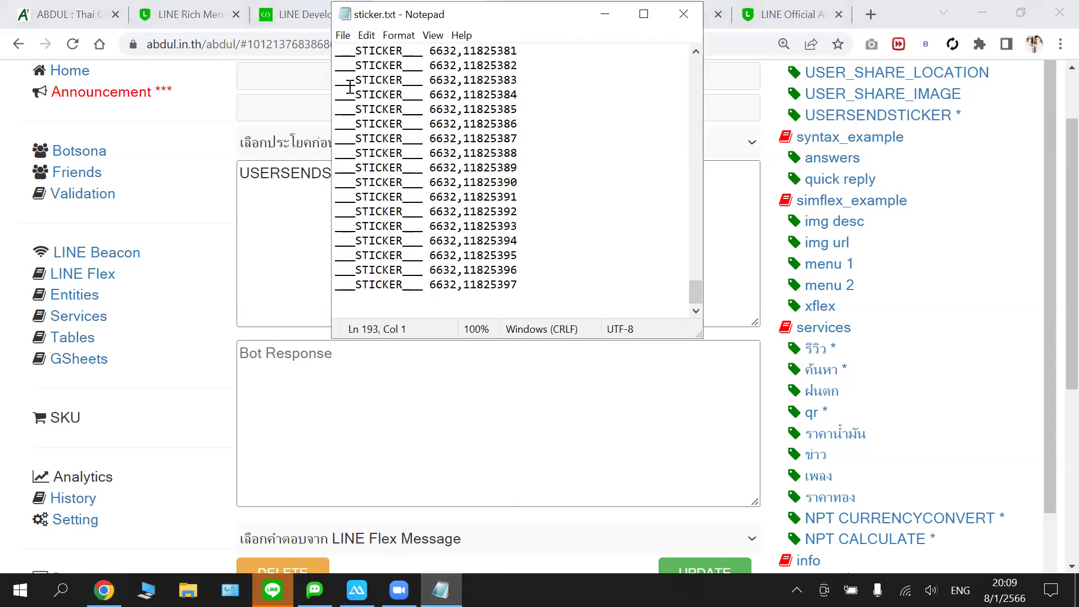
left_click_drag(335, 50, 617, 269)
left_click_drag(696, 291, 628, 109)
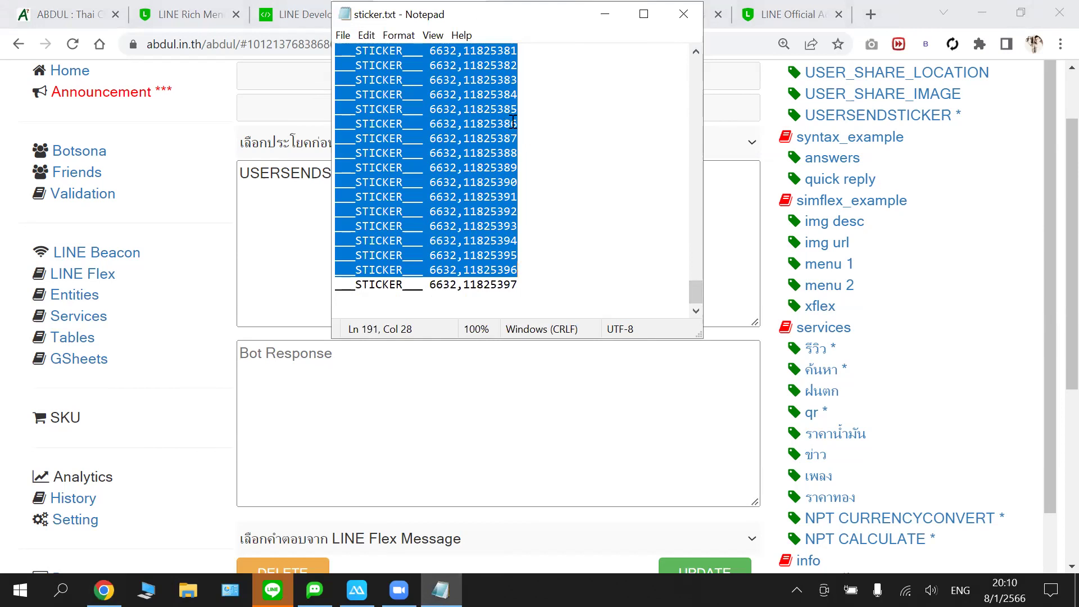
left_click_drag(496, 124, 504, 123)
key("ctrl+a")
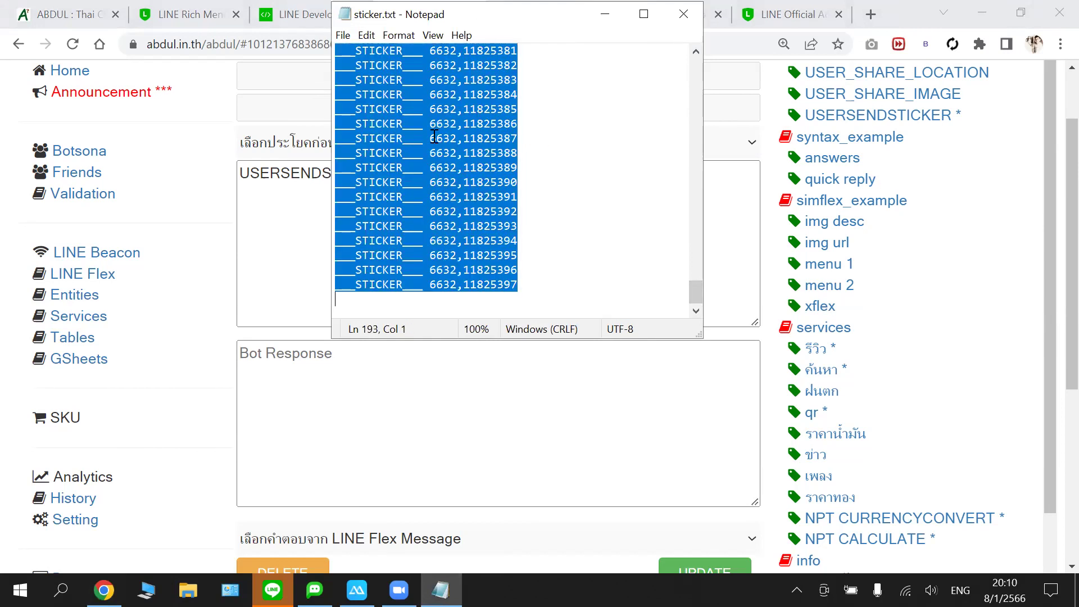
scroll(434, 136, "up", 3)
left_click_drag(695, 275, 687, 33)
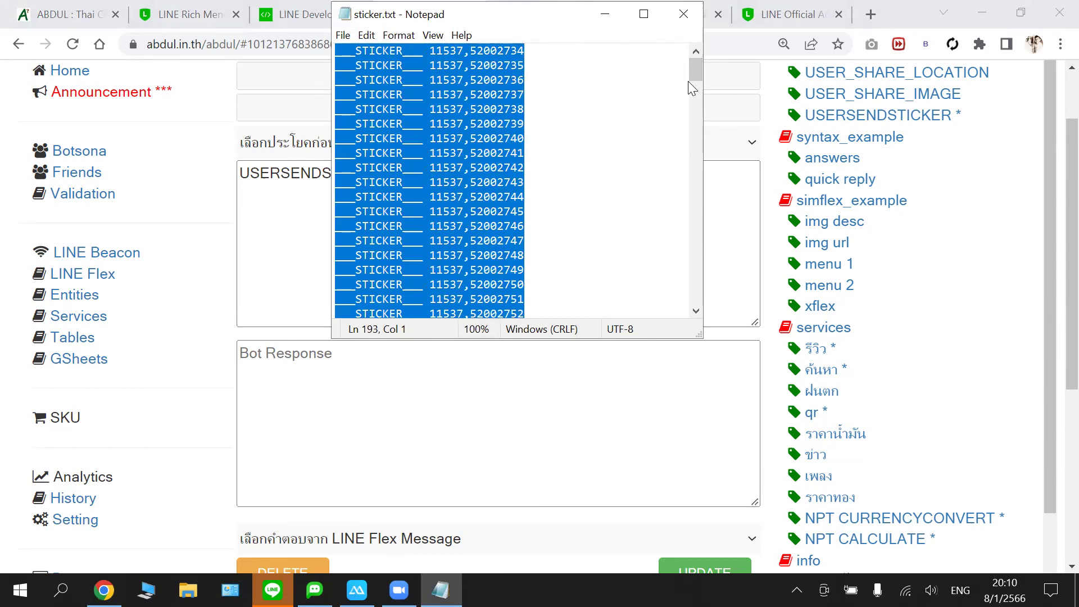
left_click_drag(695, 88, 701, 297)
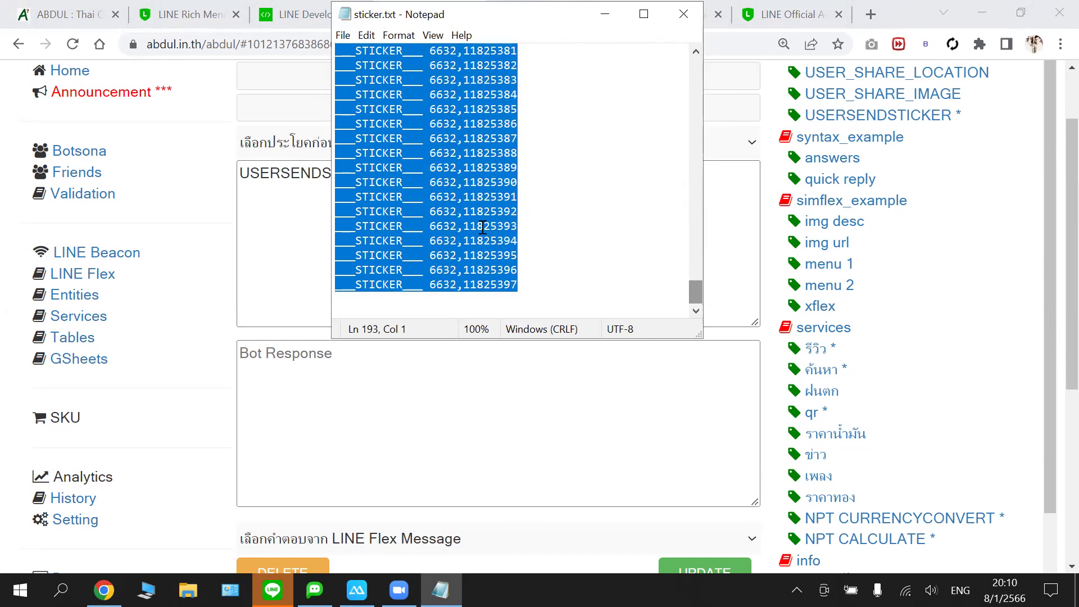
right_click(433, 202)
left_click(339, 252)
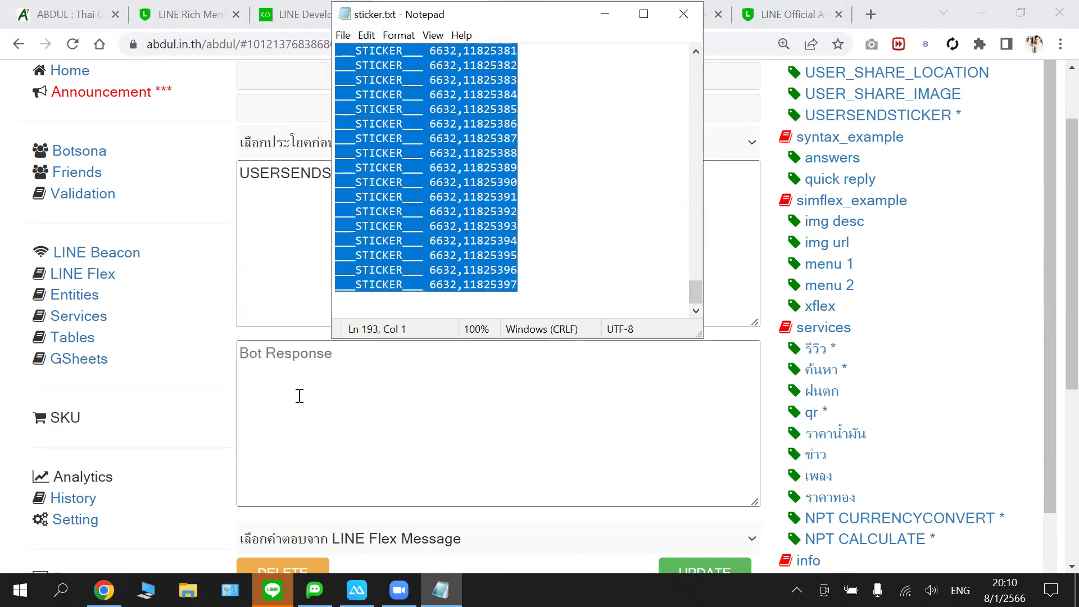
- Paste the sticker list into botobby's empty USERSENDSTICKER bot response and remove the trailing blank line
left_click(301, 375)
key("ctrl+v")
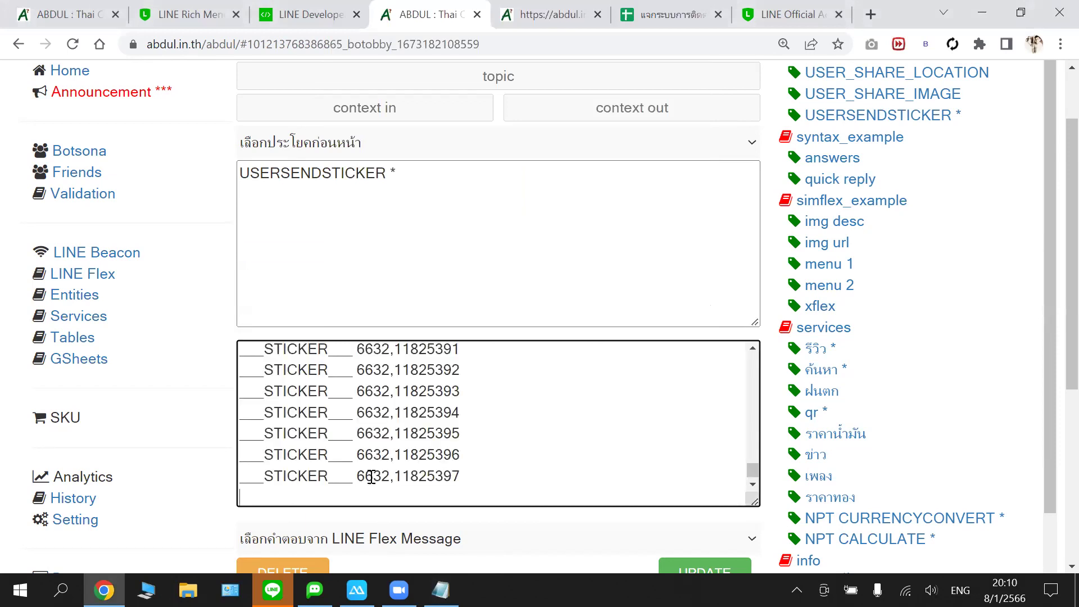
key("BackSpace")
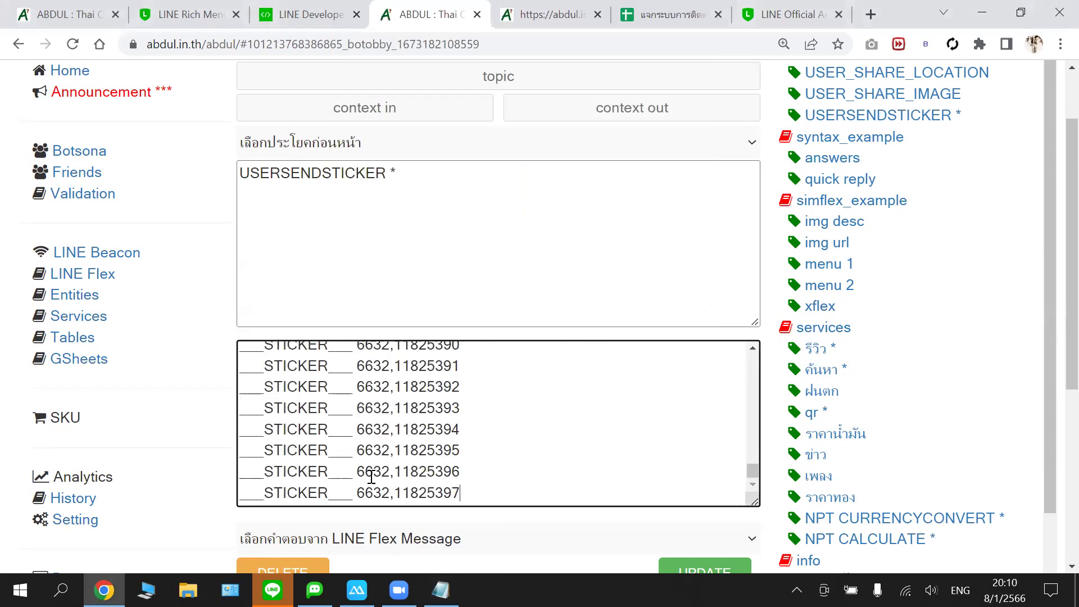
scroll(497, 428, "up", 10)
scroll(508, 426, "up", 10)
scroll(518, 410, "up", 10)
scroll(519, 410, "up", 3)
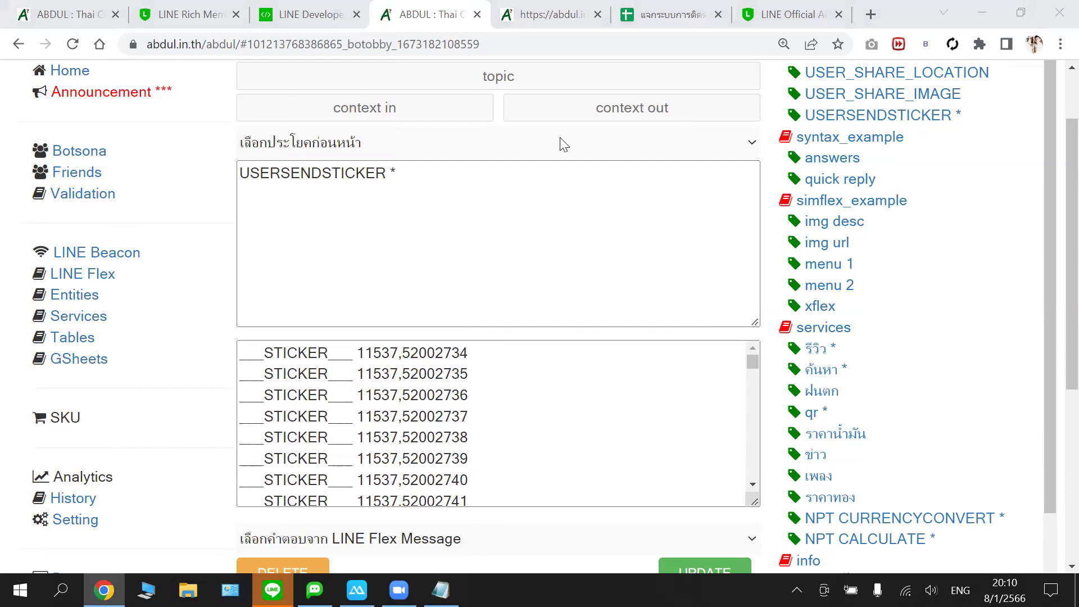
- Save the updated USERSENDSTICKER intent with UPDATE
left_click(669, 414)
left_click(734, 428)
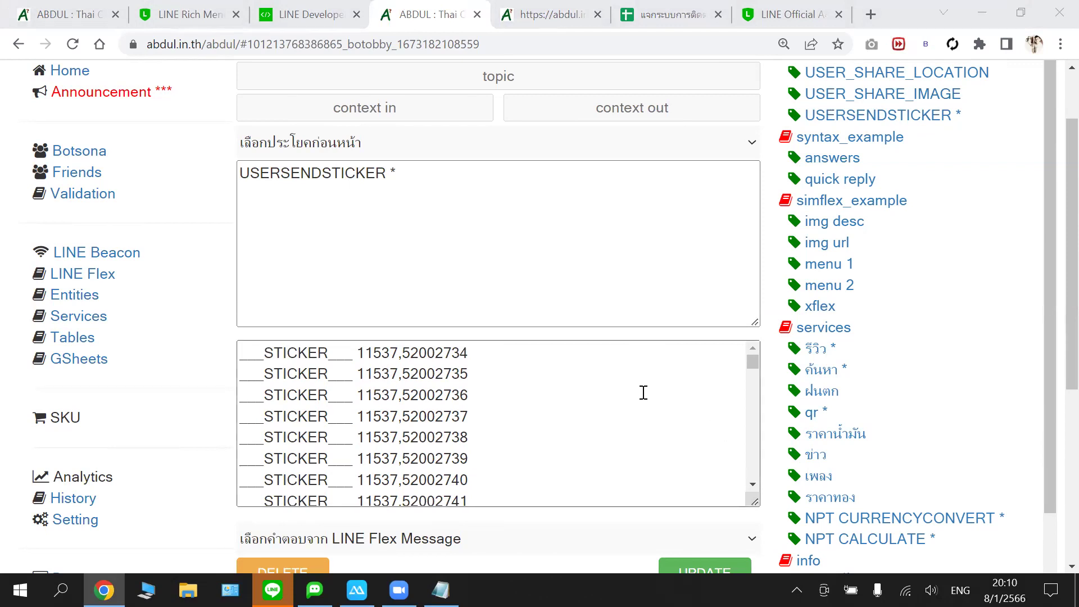
left_click(700, 572)
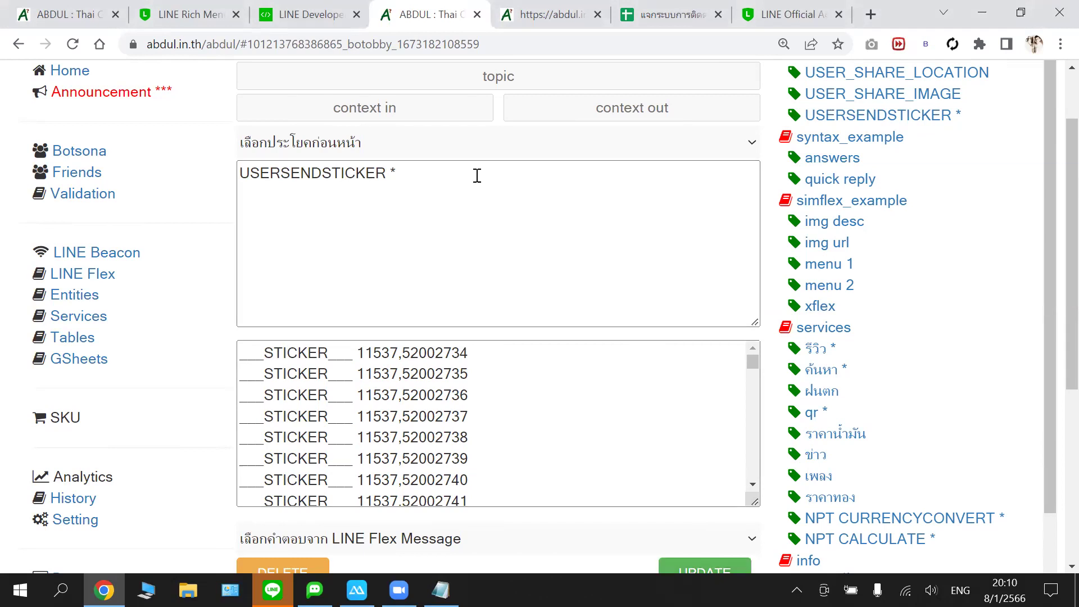
scroll(657, 444, "down", 2)
scroll(669, 438, "up", 2)
left_click(687, 573)
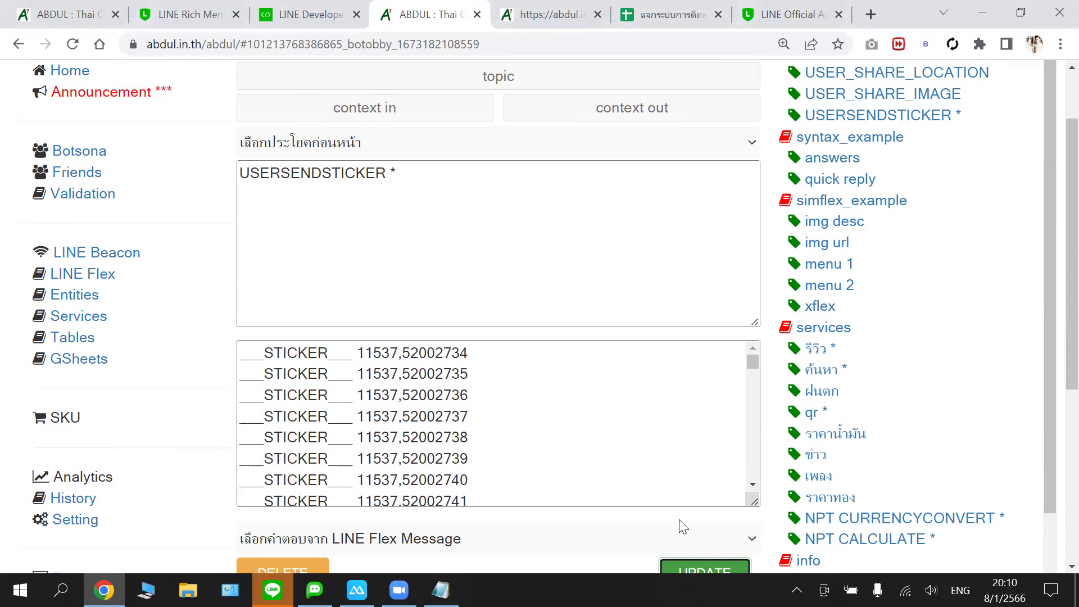
scroll(679, 439, "down", 2)
left_click_drag(1045, 224, 1052, 256)
scroll(1052, 281, "down", 1)
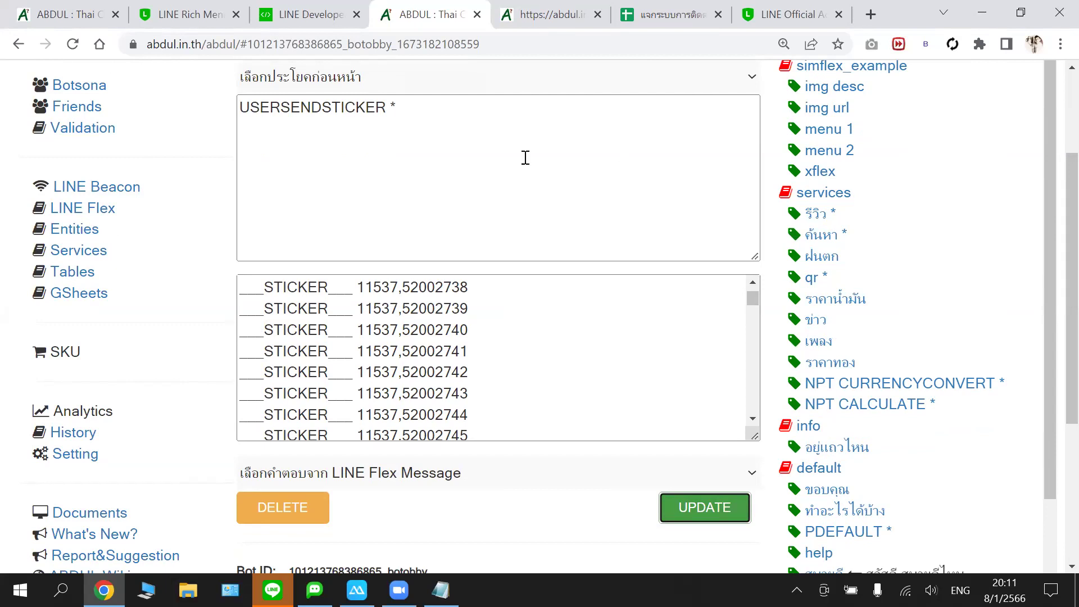
- Close the LINE Rich Menu, LINE Developers and callback tabs, returning to the botobby editor
scroll(522, 194, "up", 3)
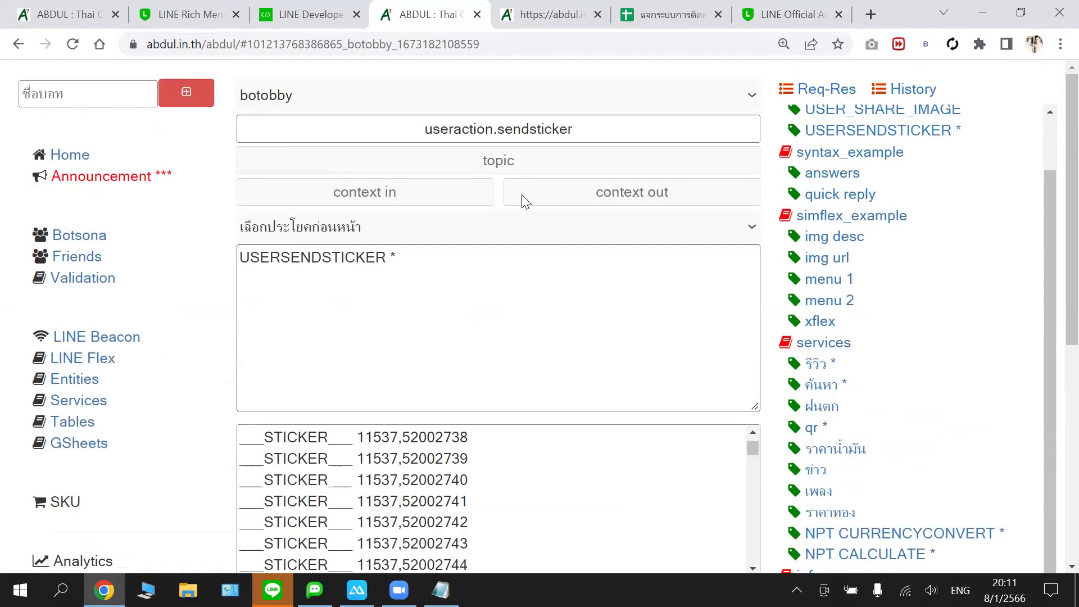
scroll(523, 196, "down", 1)
scroll(641, 320, "down", 1)
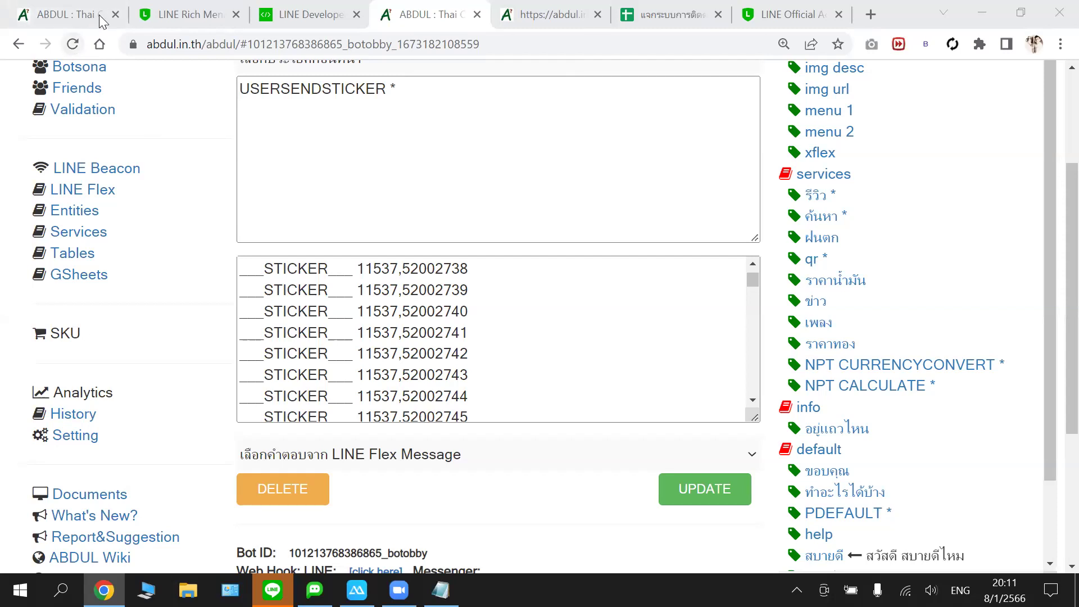
left_click(231, 17)
left_click(233, 18)
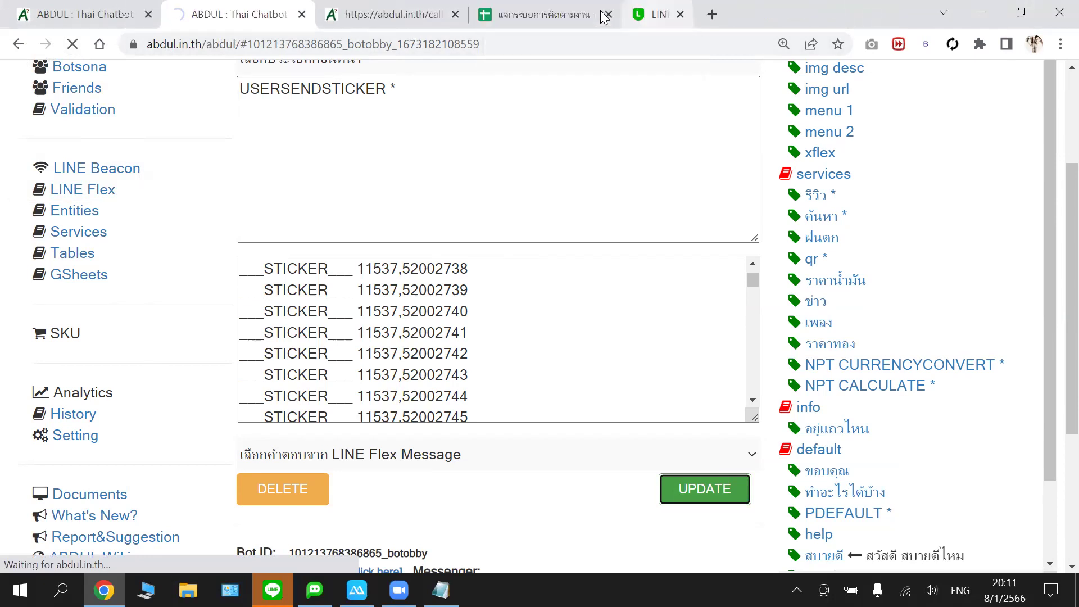
left_click(163, 16)
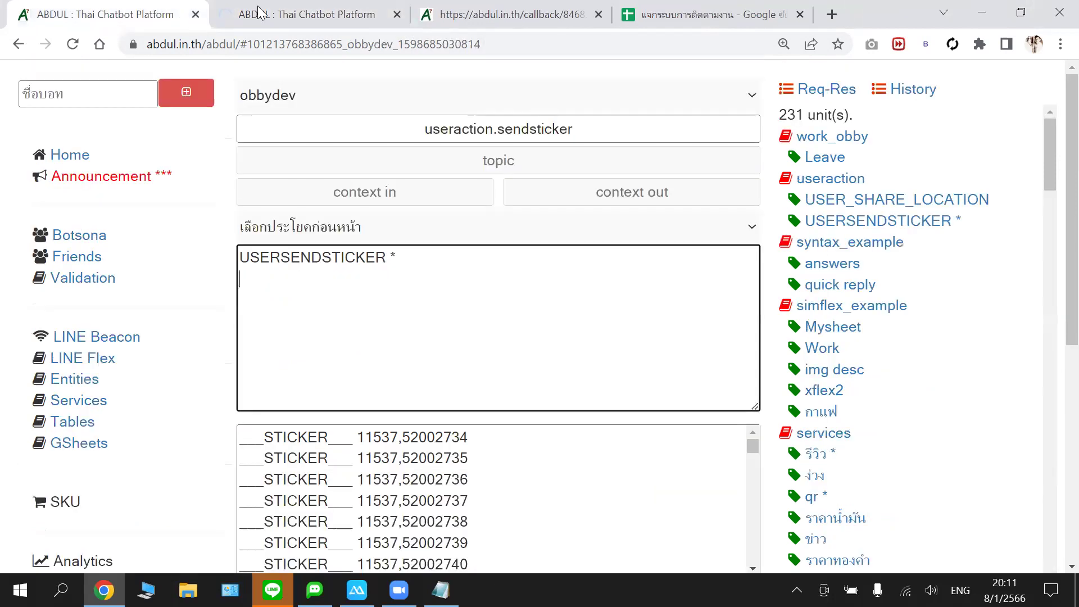
left_click(259, 12)
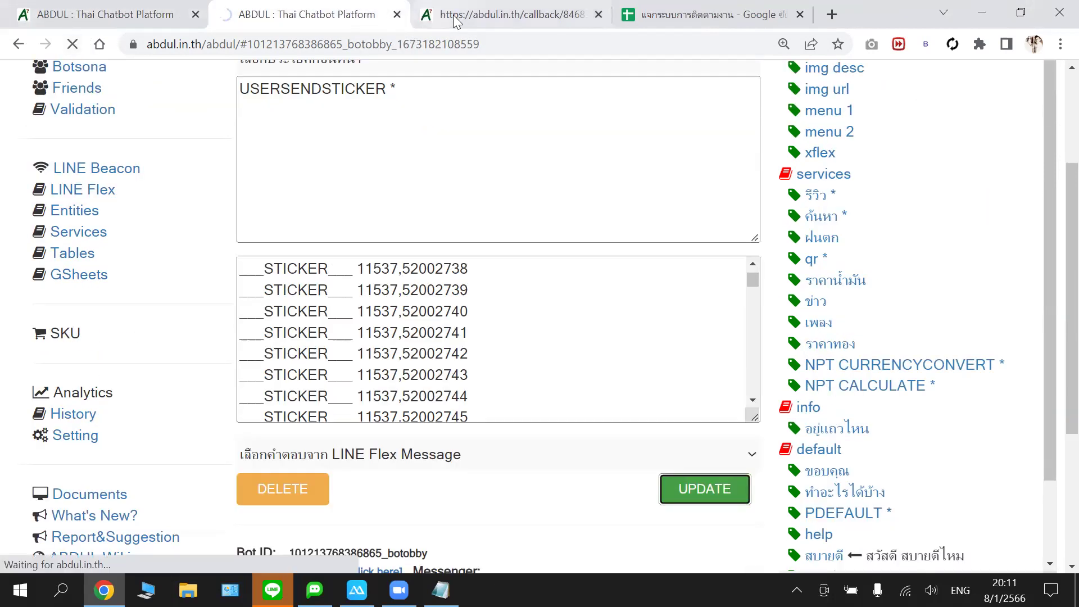
left_click(456, 21)
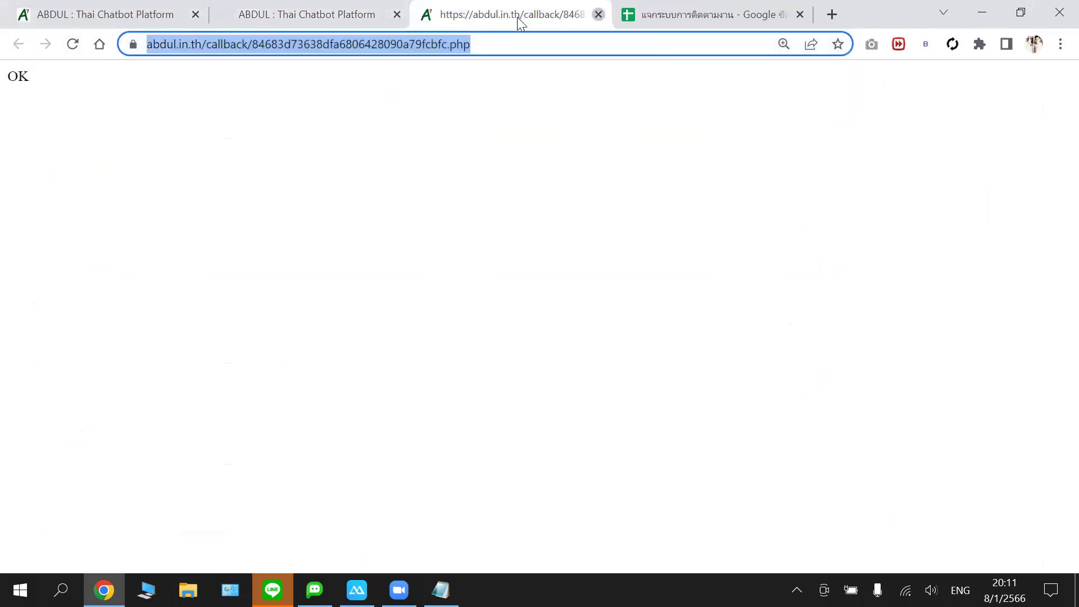
key("ctrl+w")
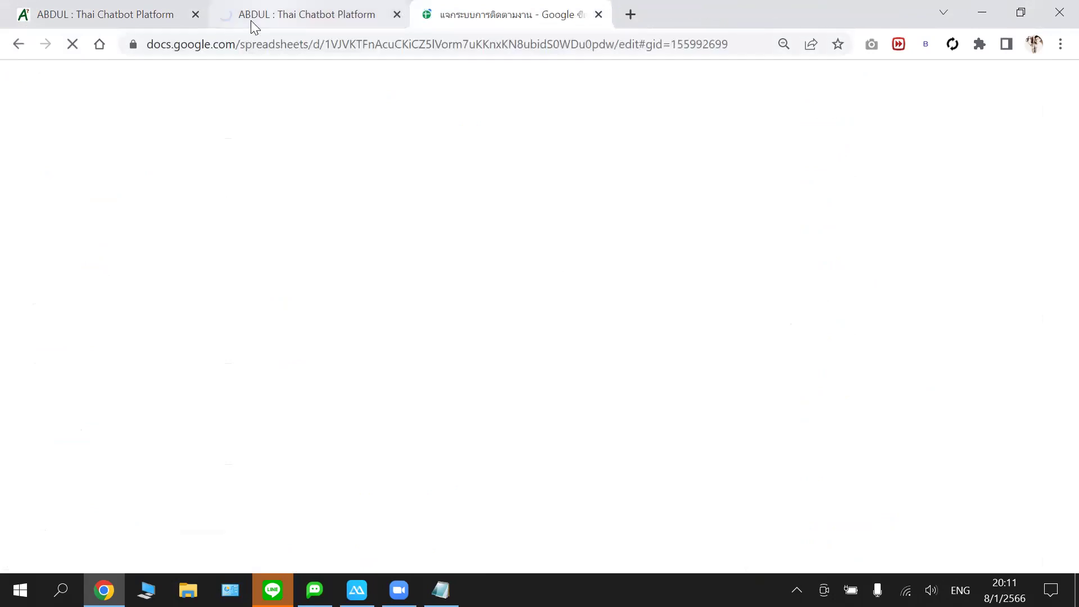
left_click(317, 17)
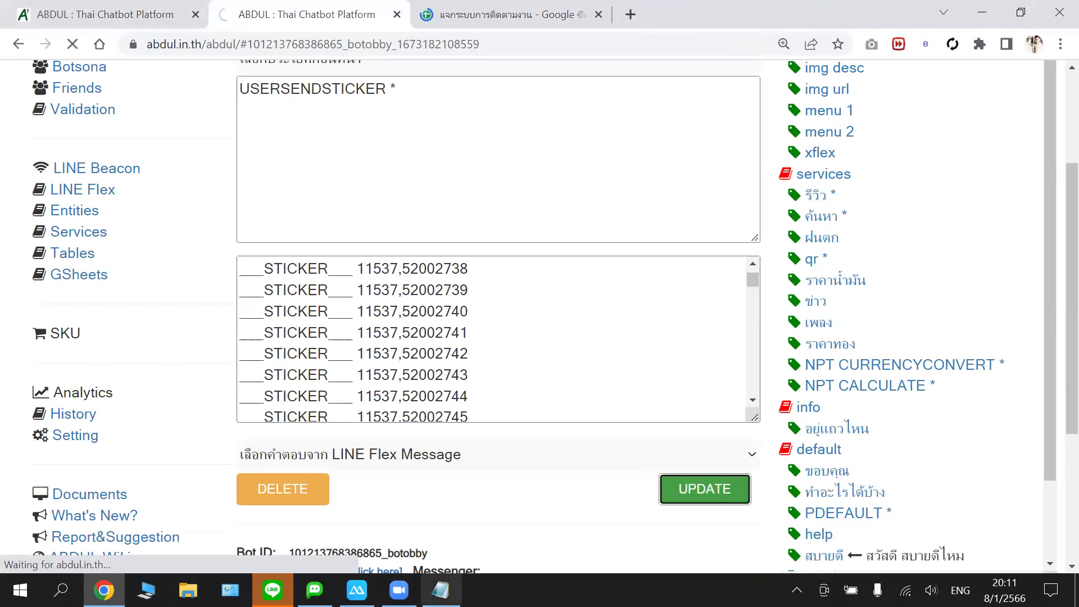
- Recopy the sticker lines from Notepad, close the duplicate loading ABDUL tab and return to the editor
left_click(441, 589)
right_click(362, 306)
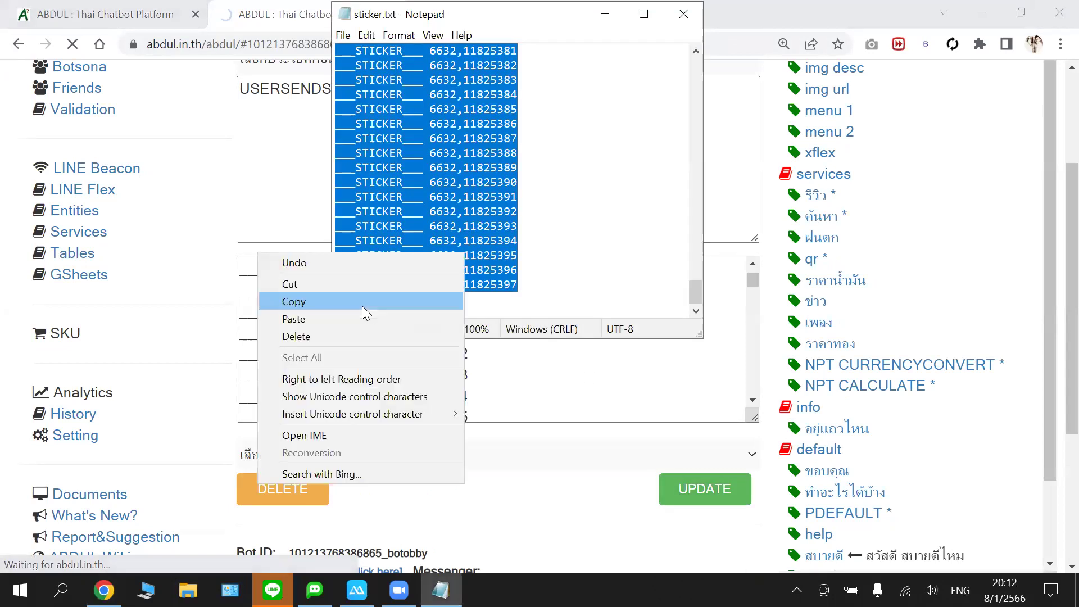
left_click(363, 307)
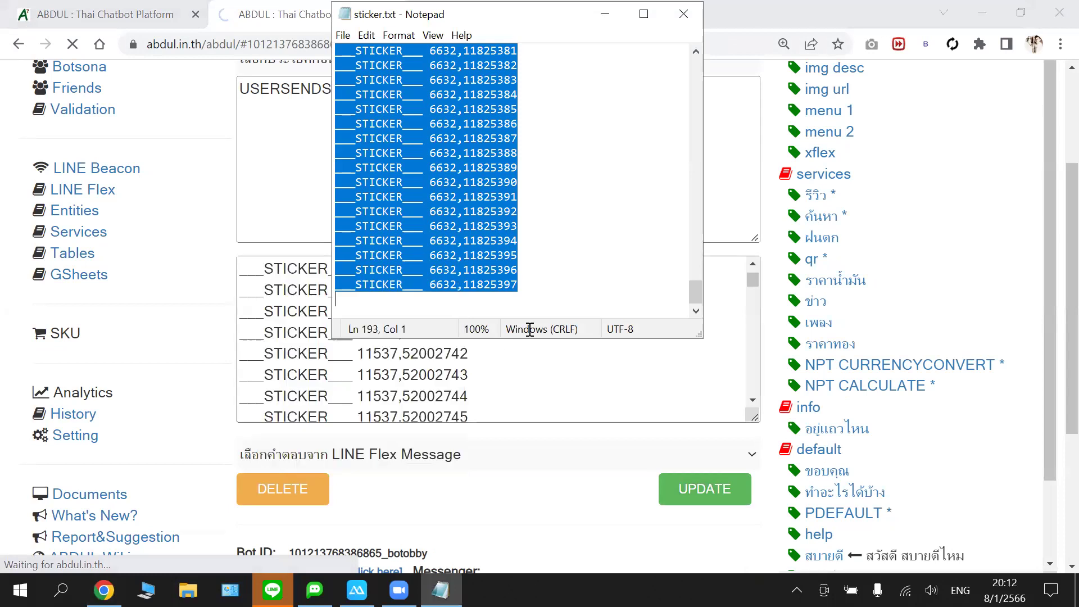
key("alt+Tab")
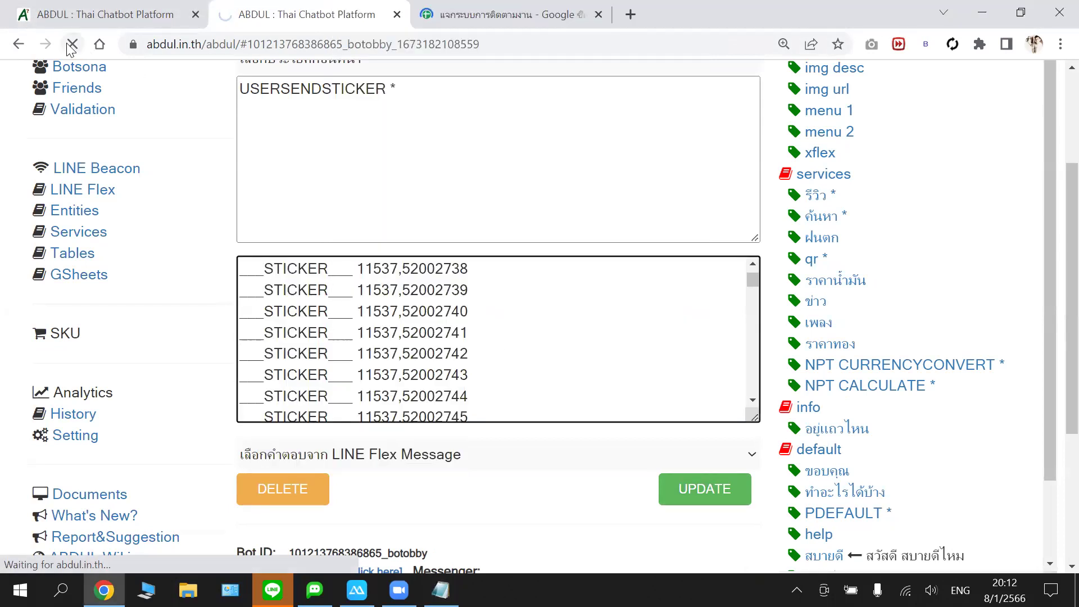
left_click(397, 12)
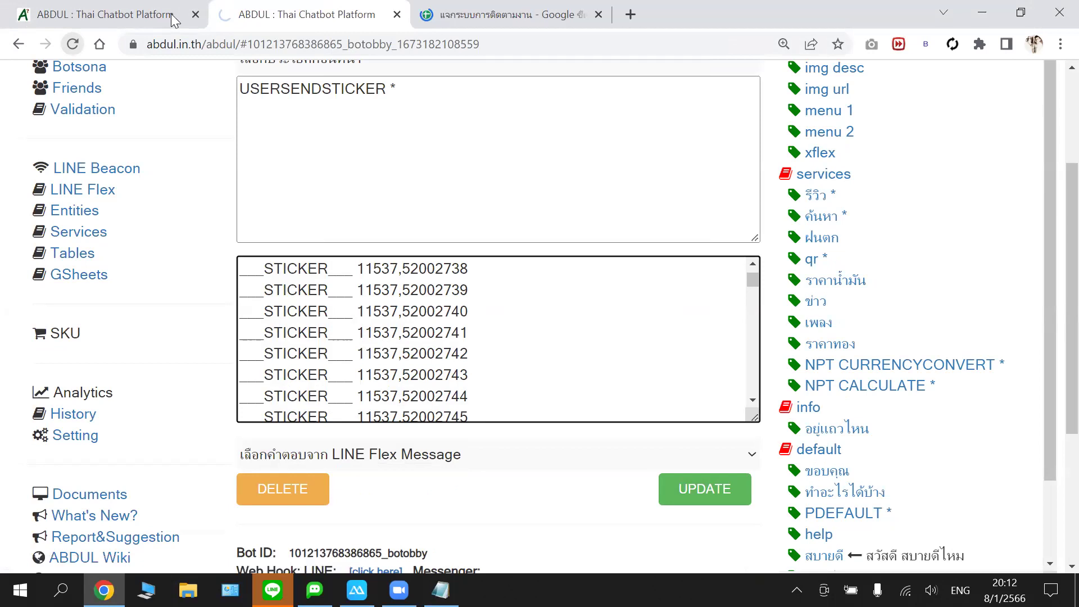
left_click(122, 10)
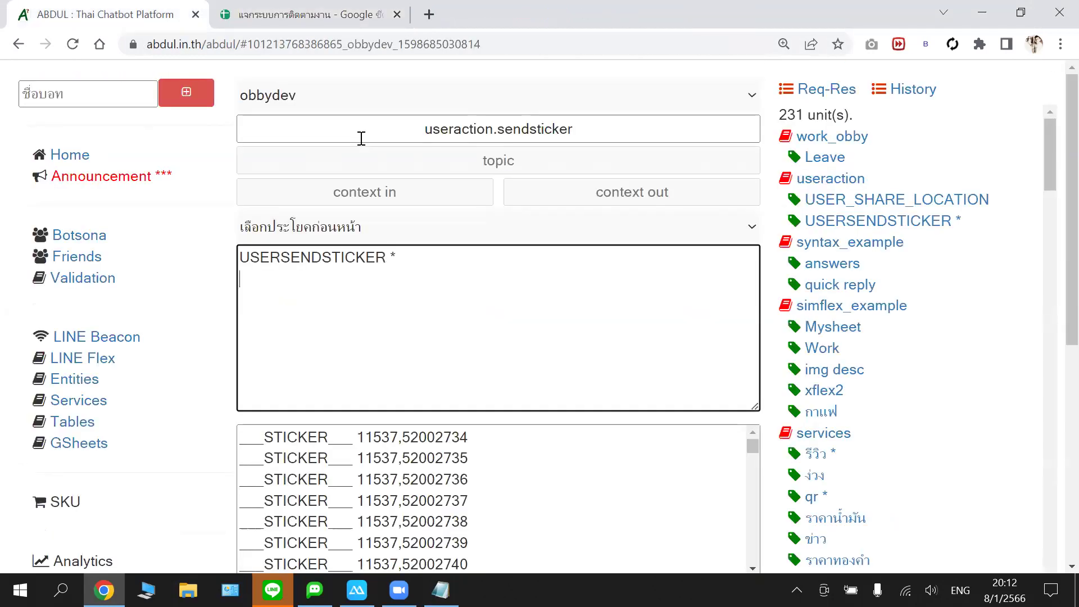
- Pick botobby in the bot dropdown and reload the chatbot editor page
left_click(361, 95)
left_click(337, 154)
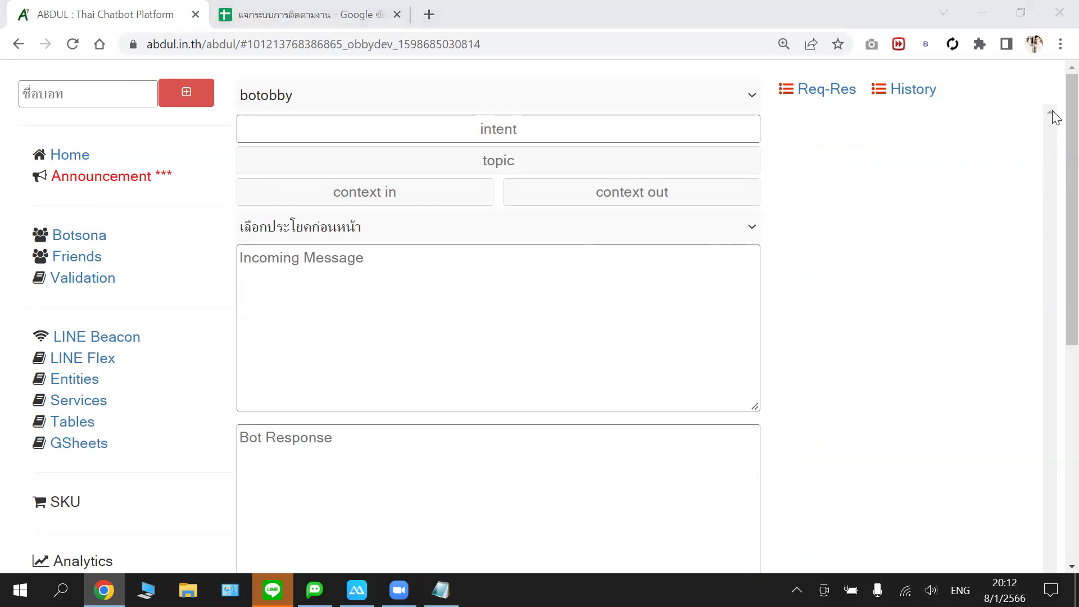
left_click(725, 26)
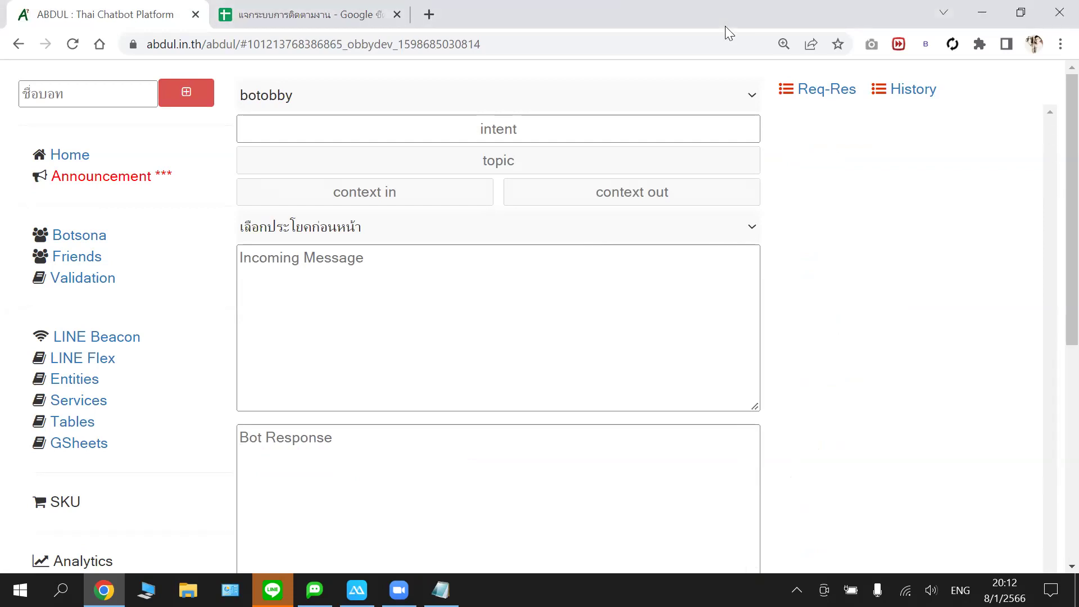
left_click(73, 45)
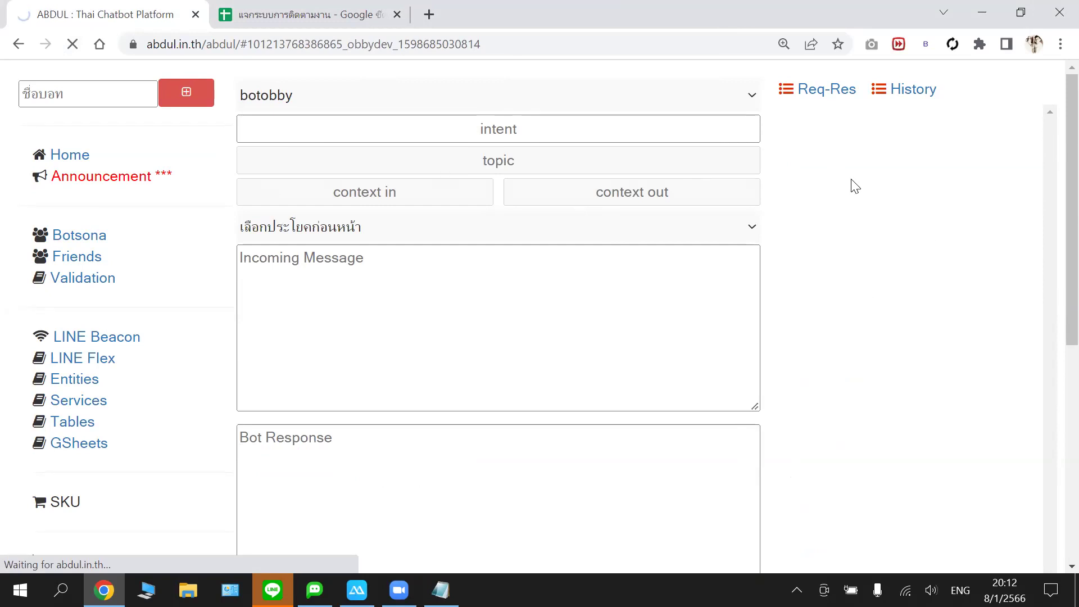
left_click(644, 253)
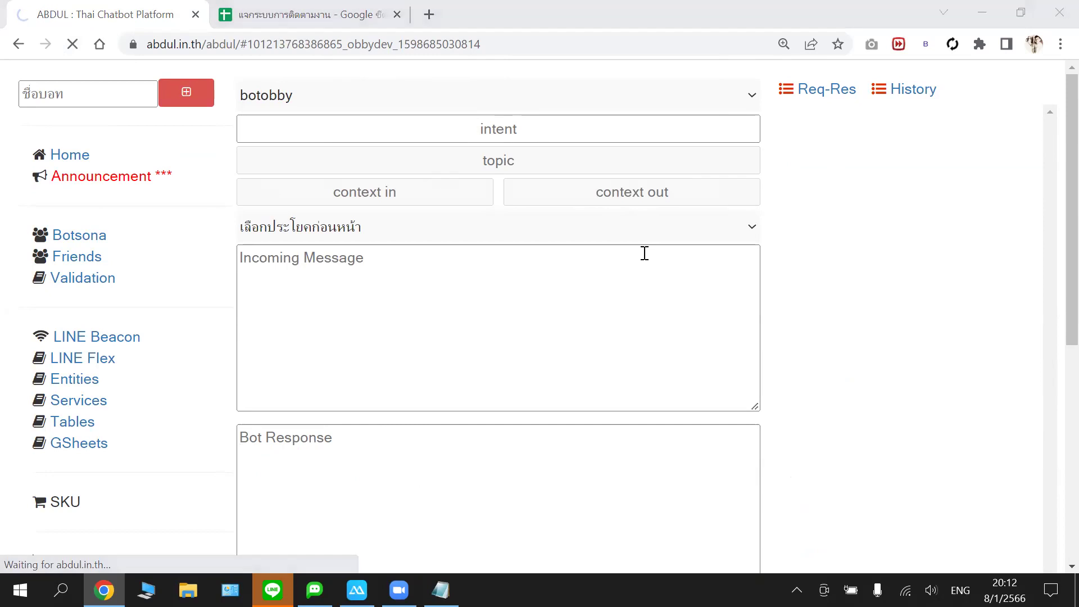
scroll(638, 209, "down", 1)
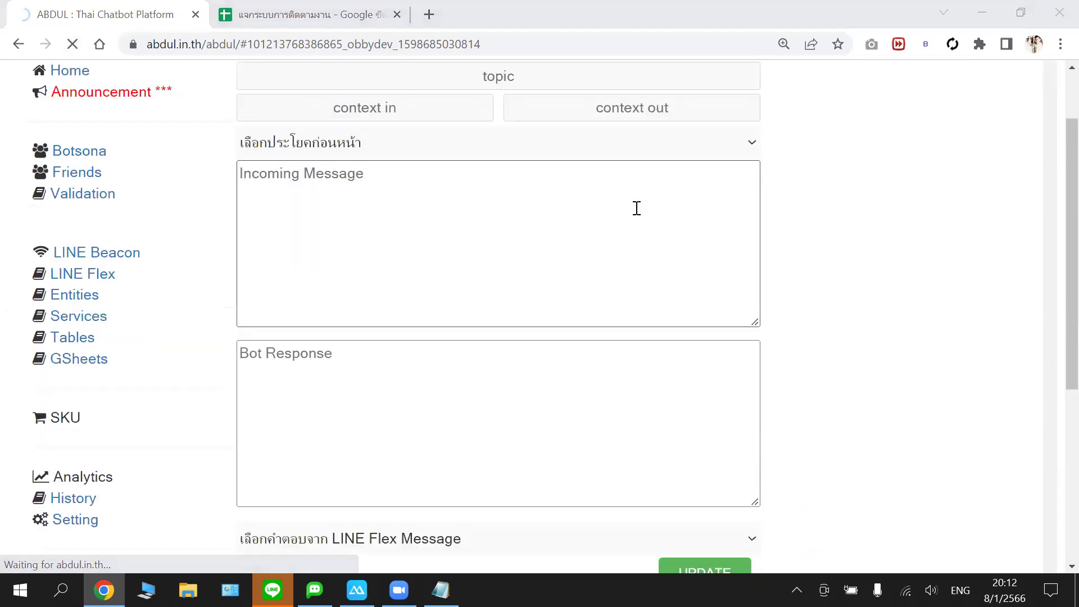
scroll(582, 214, "up", 1)
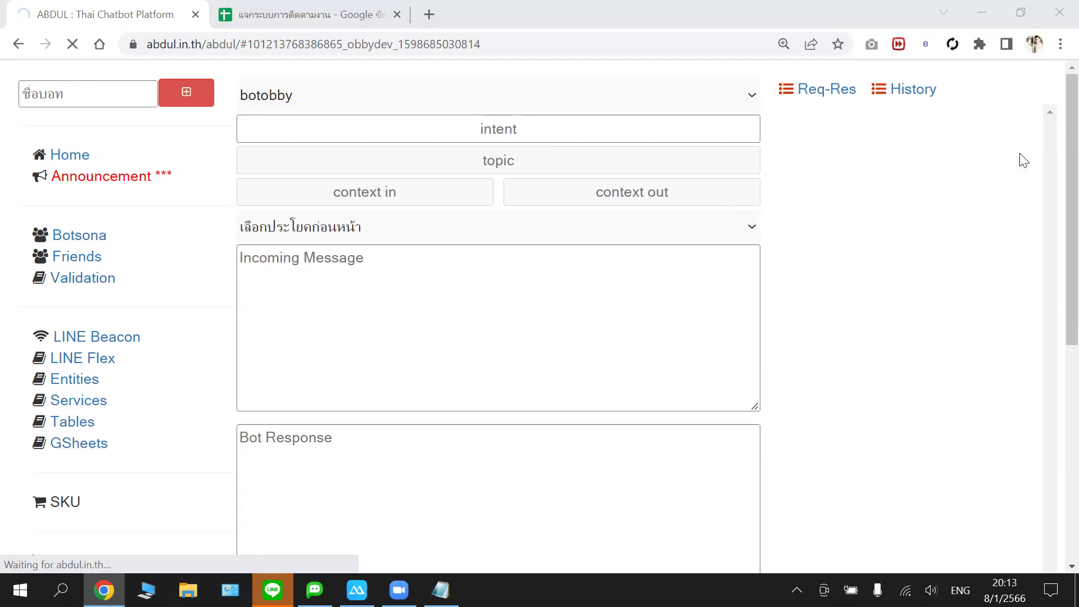
- Stop the stalled page load, refresh the editor with F5 and return to its tab
left_click(71, 45)
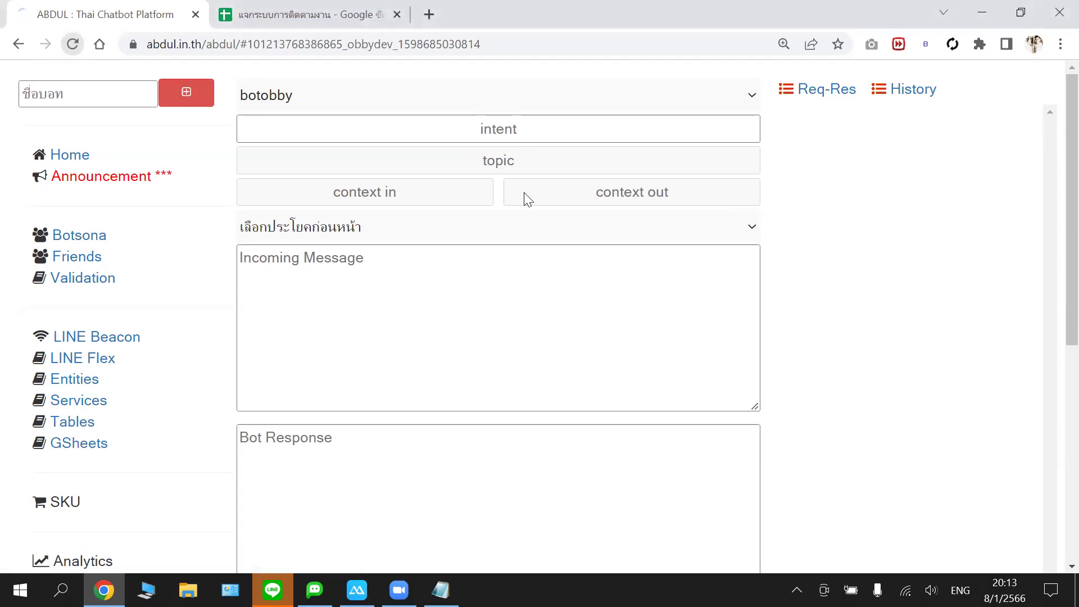
key("F5")
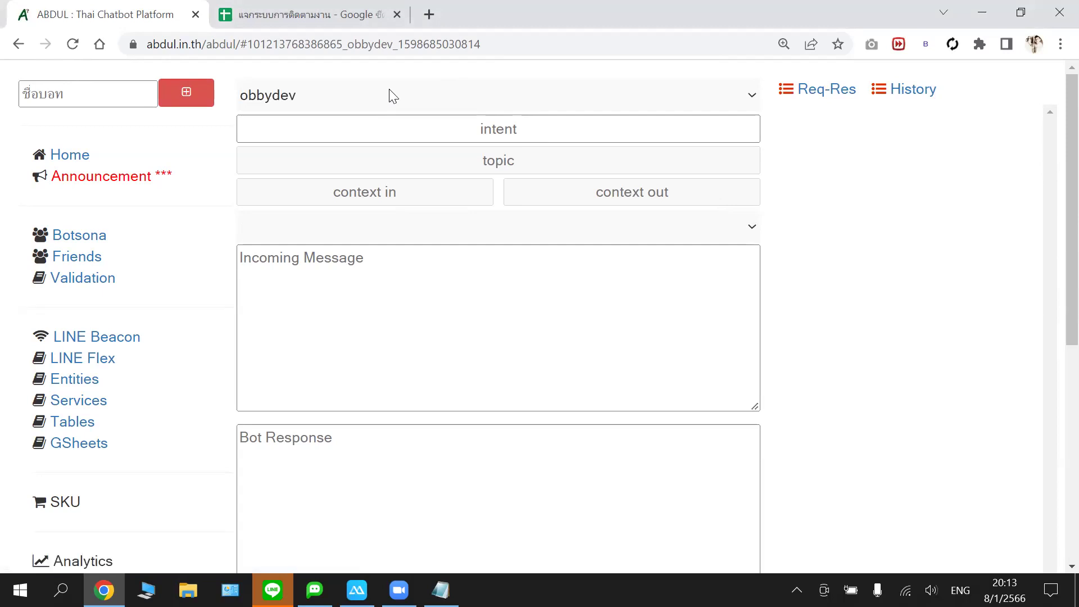
key("ctrl+Tab")
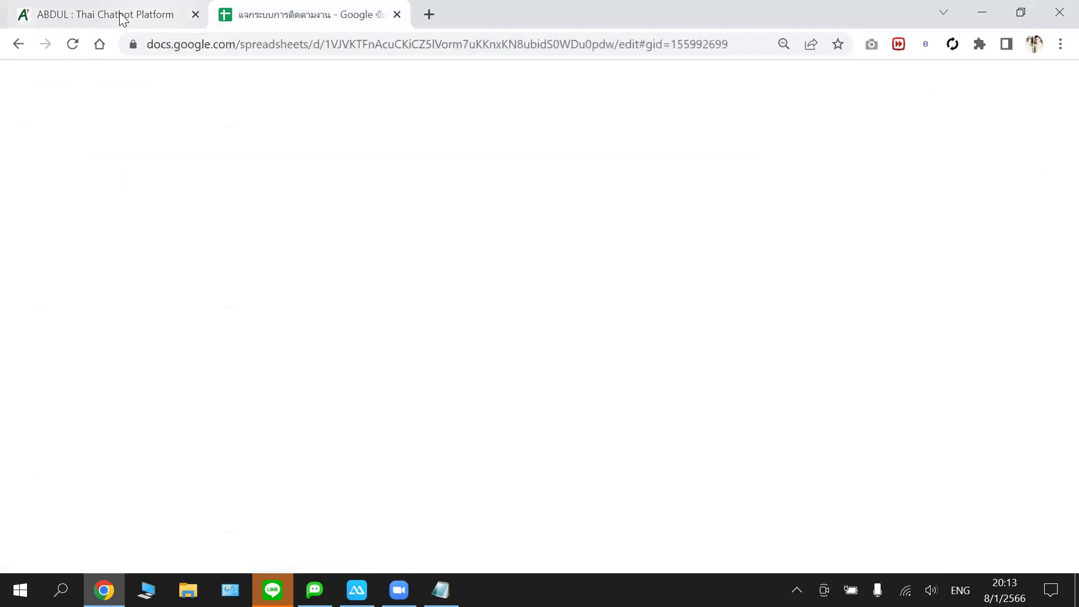
key("ctrl+Tab")
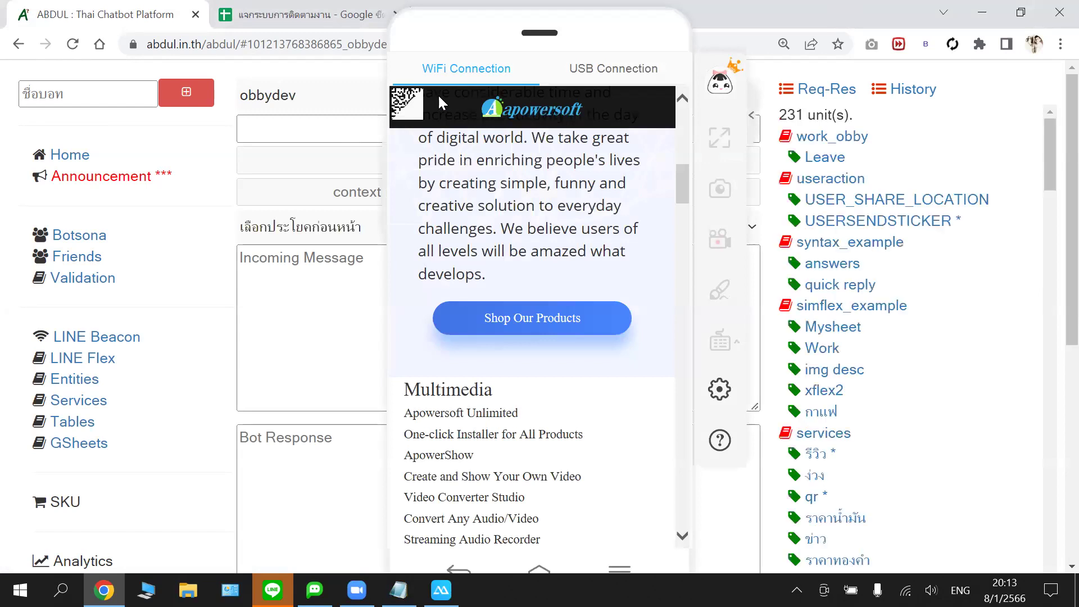
left_click_drag(542, 108, 457, 100)
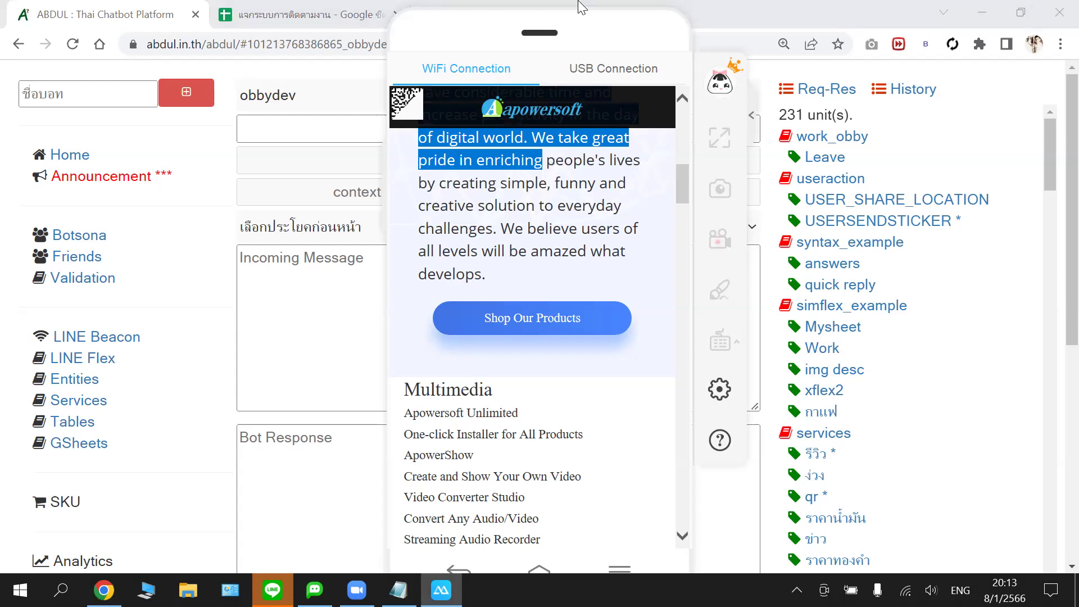
- Choose botobby in the bot dropdown and scroll its unit list down to default > PDEFAULT *
left_click(656, 40)
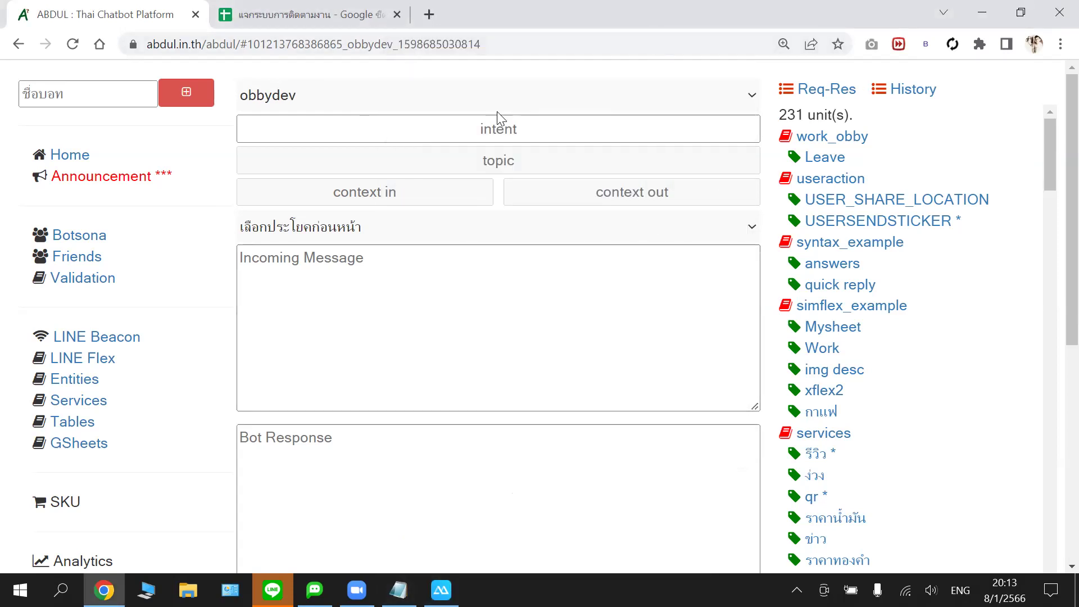
left_click(334, 90)
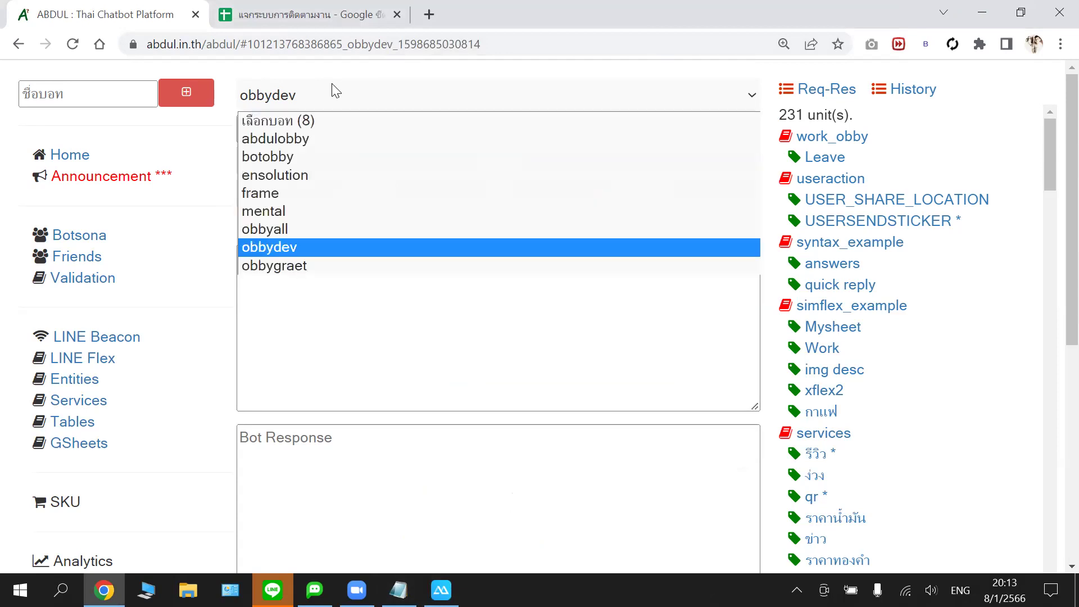
left_click(309, 156)
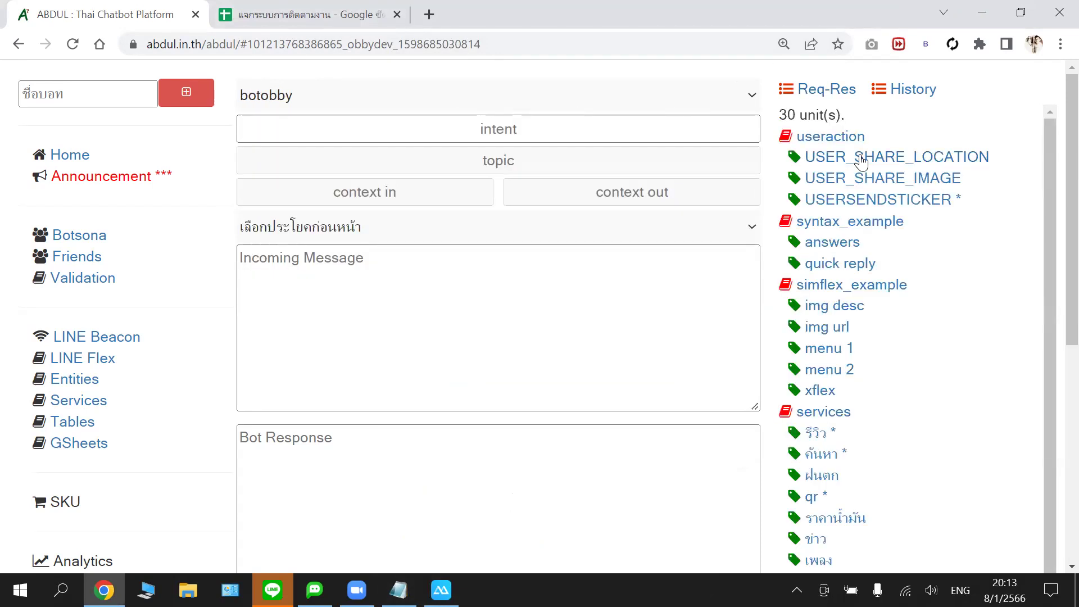
scroll(878, 195, "down", 1)
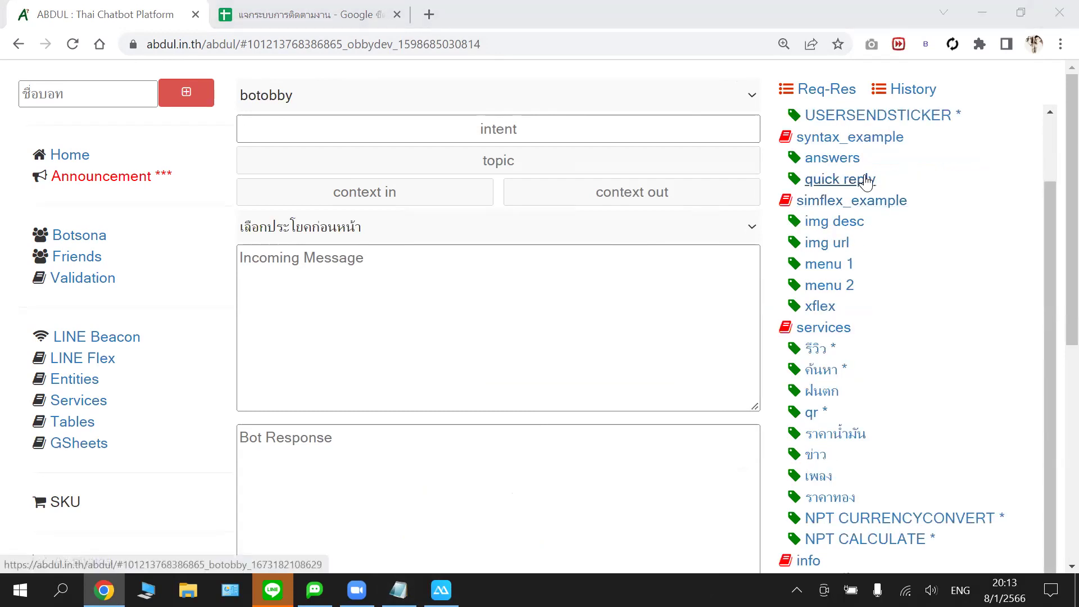
scroll(961, 221, "down", 4)
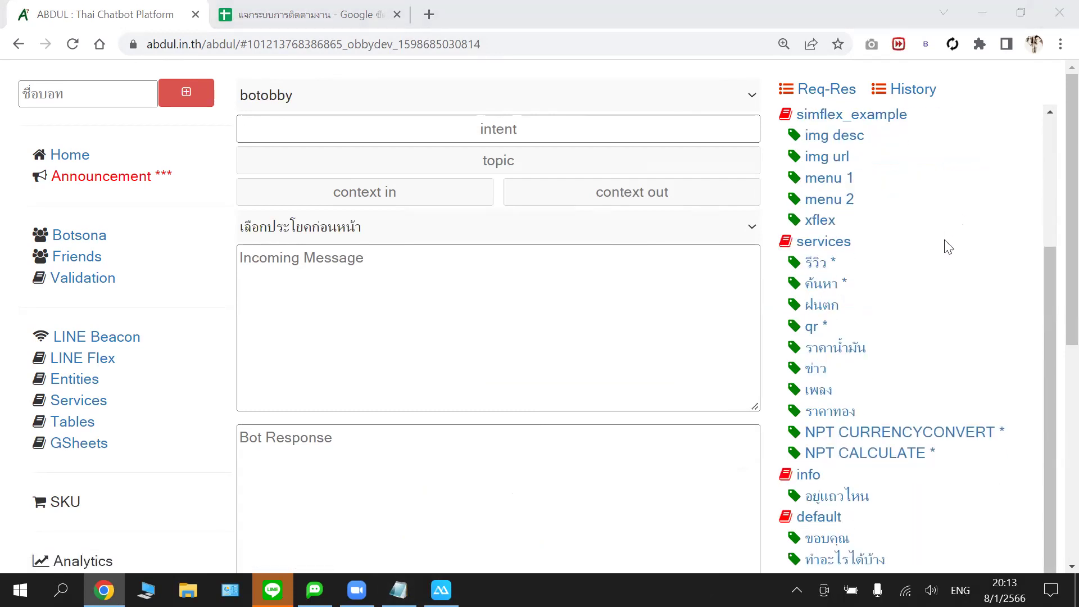
scroll(986, 241, "down", 4)
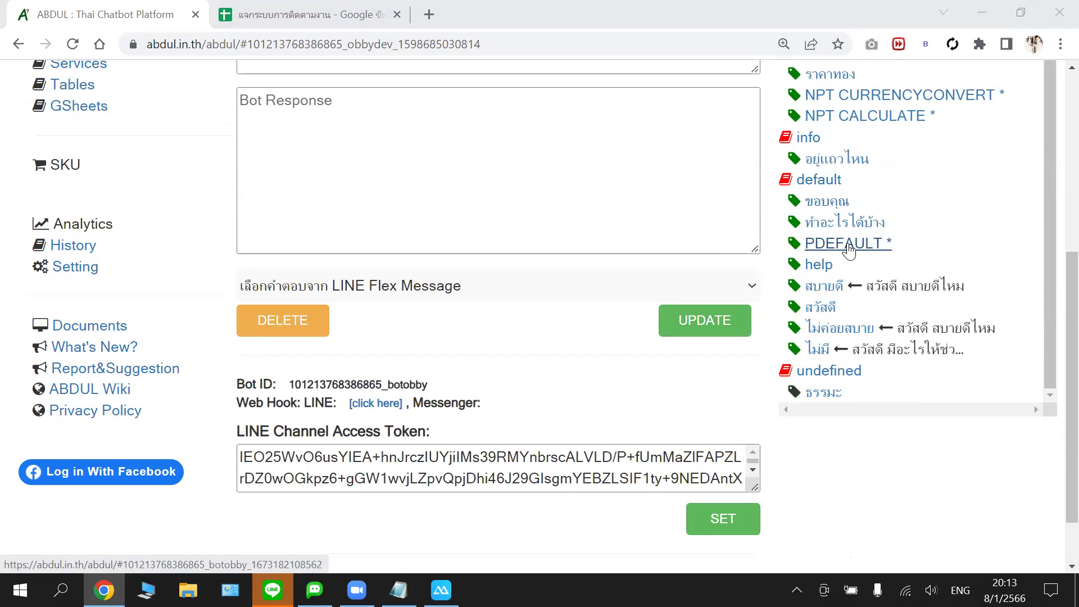
- Load botobby's PDEFAULT * intent and erase its ___SILENT___ reply and blank line, leaving the response empty
left_click(848, 249)
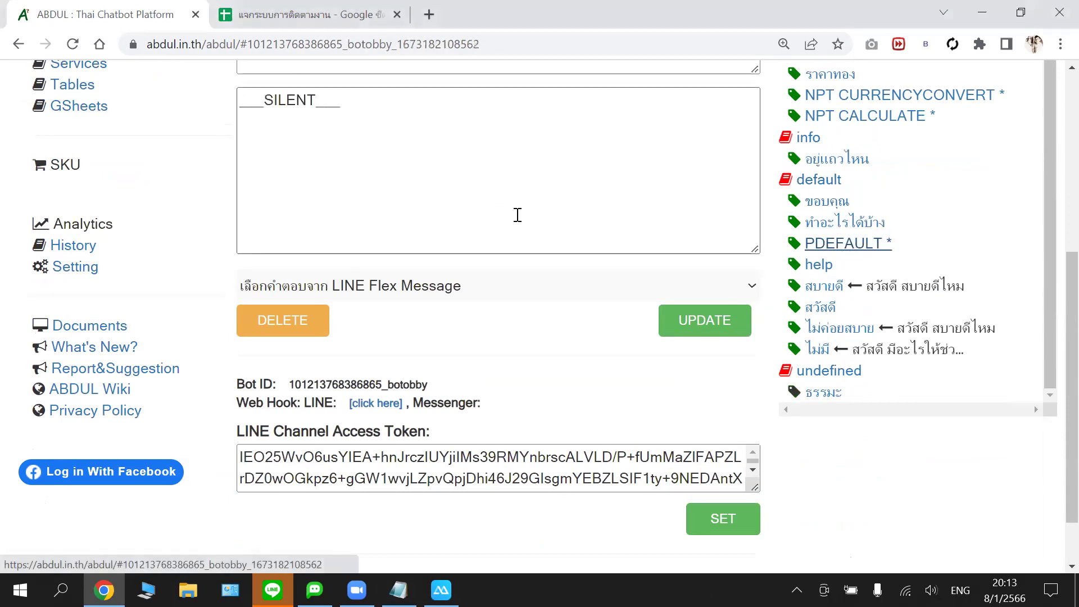
scroll(517, 215, "up", 3)
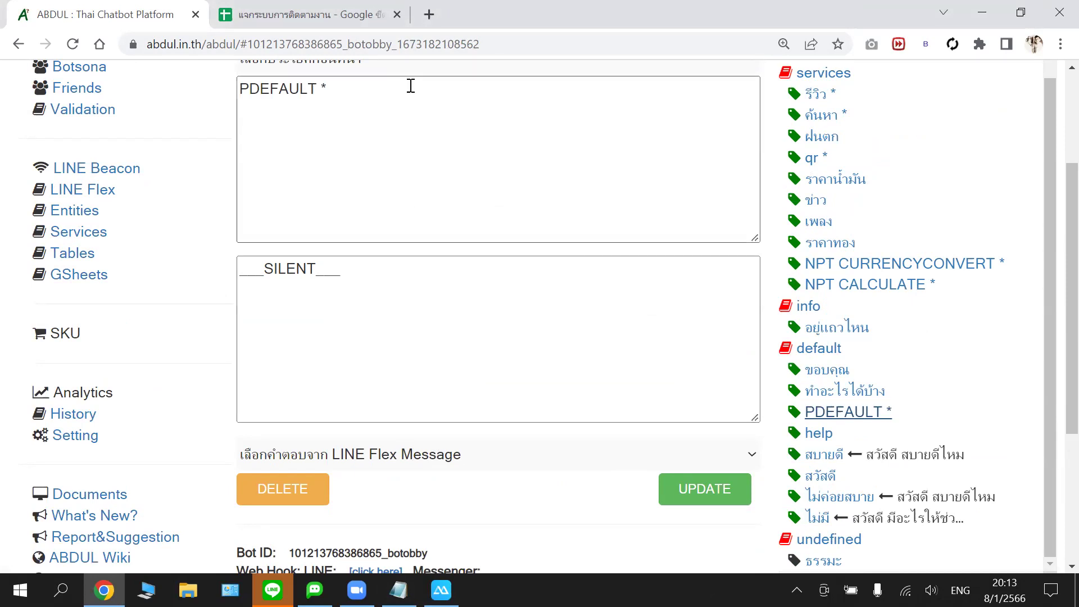
left_click(359, 274)
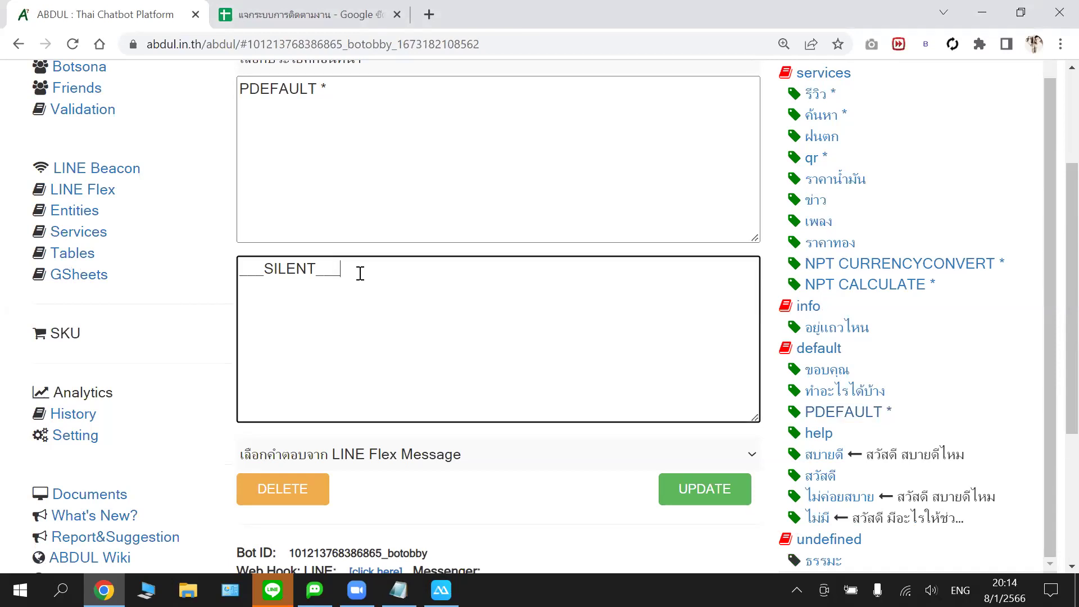
key("BackSpace")
key("BackSpace")
key("BackSpace")
key("BackSpace")
key("BackSpace")
key("BackSpace")
key("BackSpace")
key("BackSpace")
key("BackSpace")
key("BackSpace")
key("BackSpace")
scroll(259, 369, "up", 1)
scroll(259, 370, "up", 1)
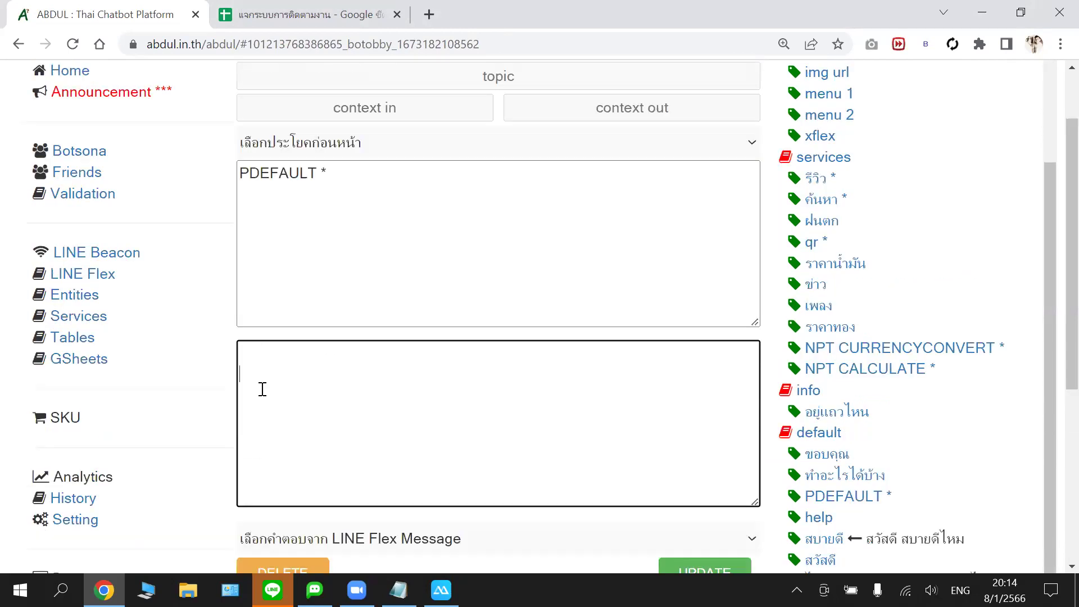
key("BackSpace")
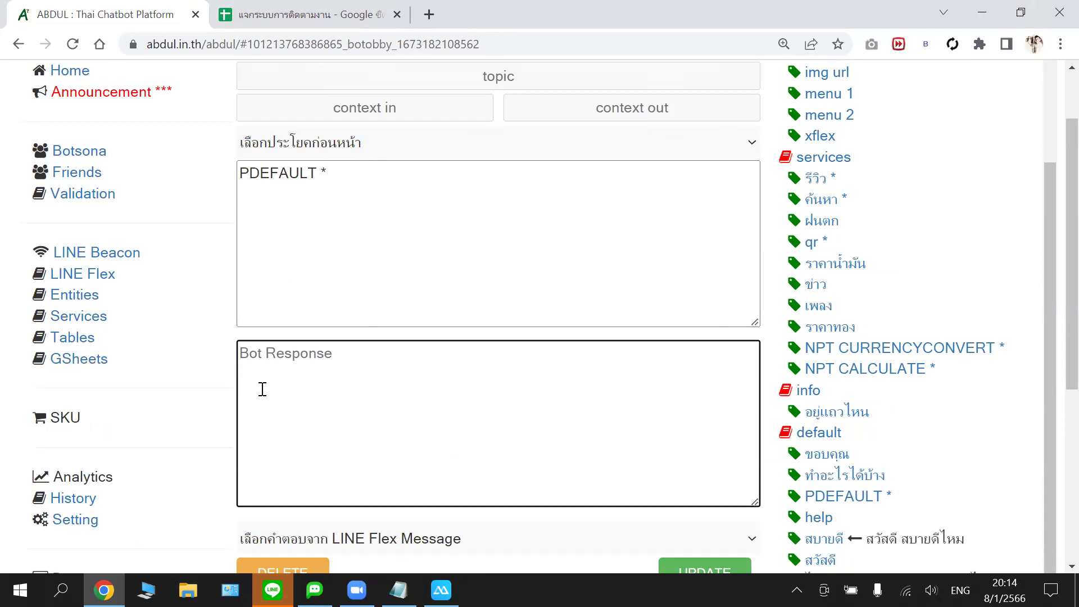
left_click(260, 289)
left_click(260, 364)
- Enter 'nodata' as the PDEFAULT bot response, discarding the stray and Thai text
left_click(397, 14)
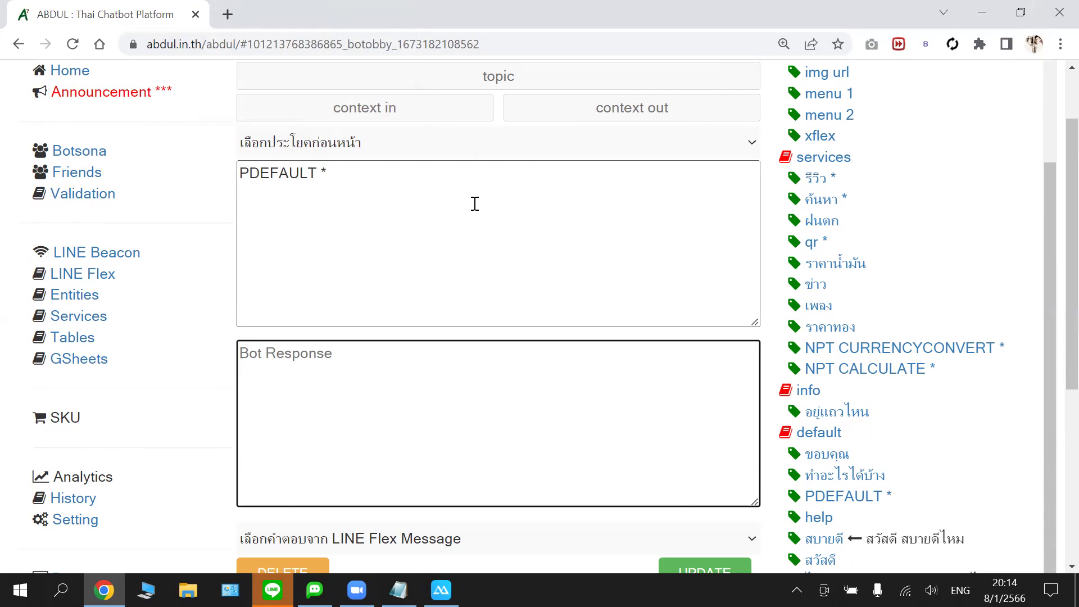
type("w;")
key("BackSpace")
key("BackSpace")
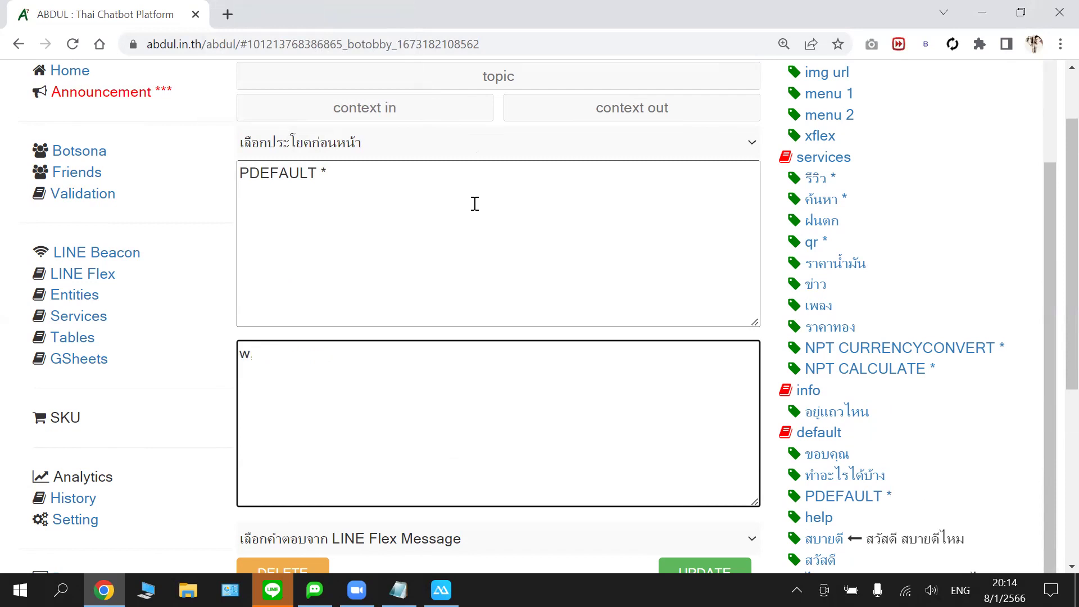
key("grave")
type("ไม่มีจ")
key("BackSpace")
key("BackSpace")
key("BackSpace")
key("BackSpace")
key("BackSpace")
key("BackSpace")
key("grave")
type("nodata")
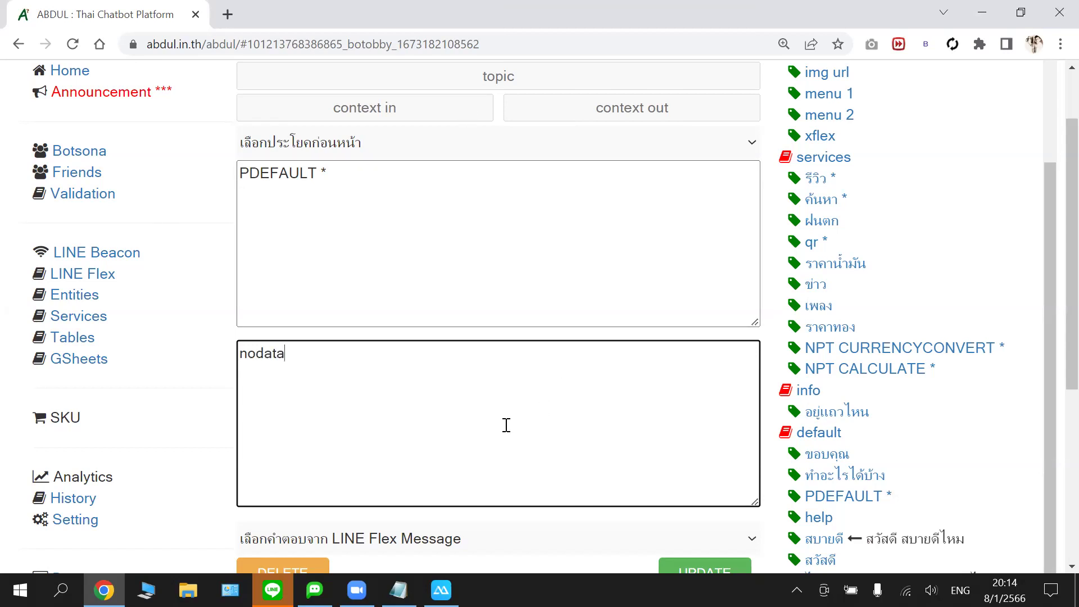
- Save the PDEFAULT intent with the green UPDATE button
scroll(532, 356, "down", 2)
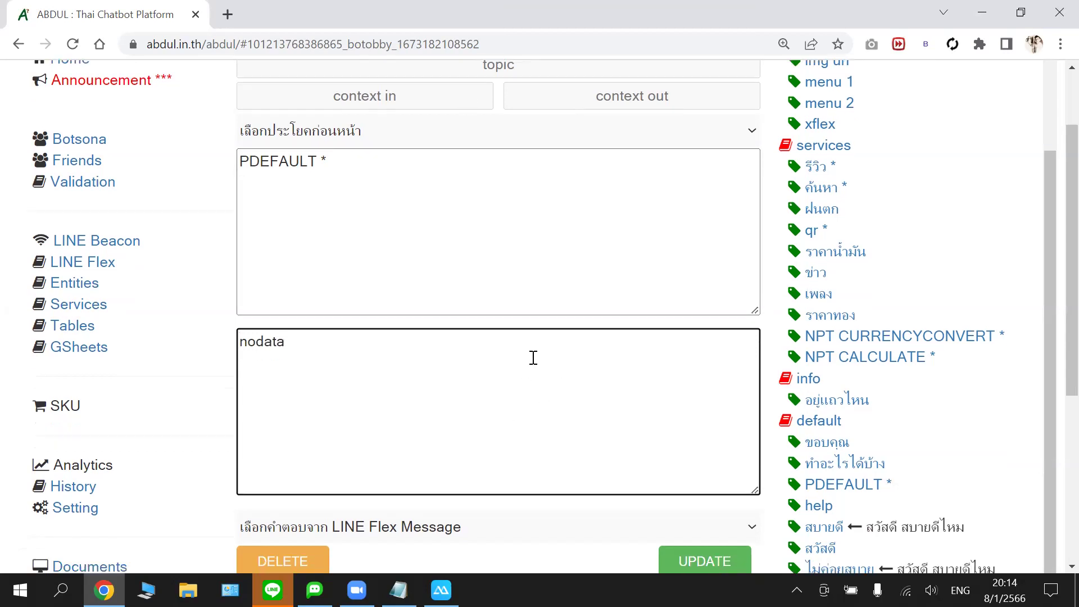
left_click(687, 483)
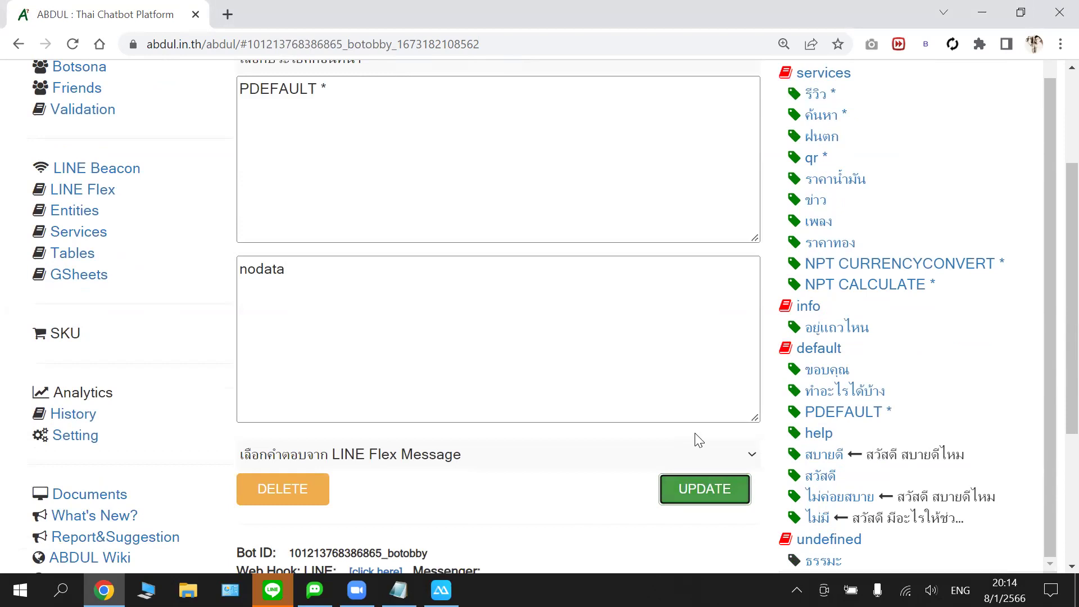
scroll(872, 310, "down", 1)
scroll(873, 310, "down", 5)
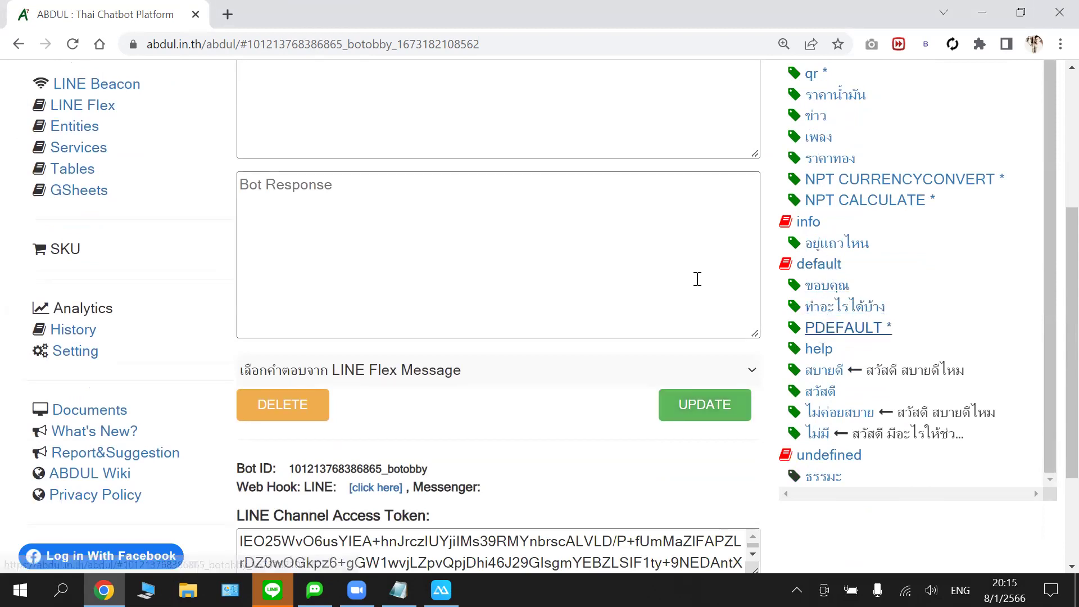
scroll(595, 268, "up", 1)
- Scroll back to PDEFAULT * in the intent list to confirm its reply is still 'nodata'
scroll(506, 320, "up", 1)
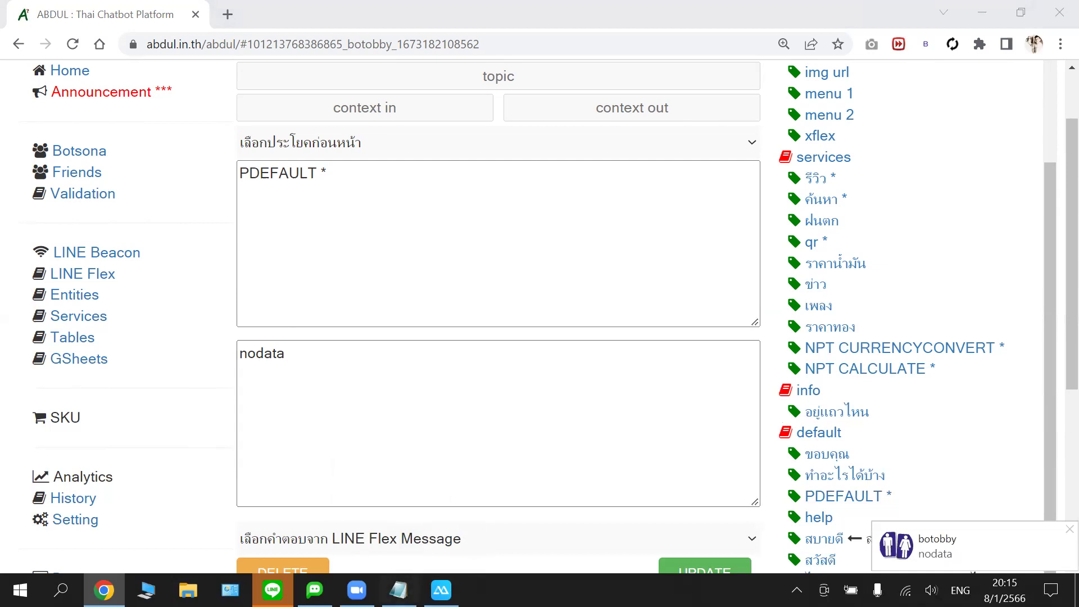
mouse_move(441, 590)
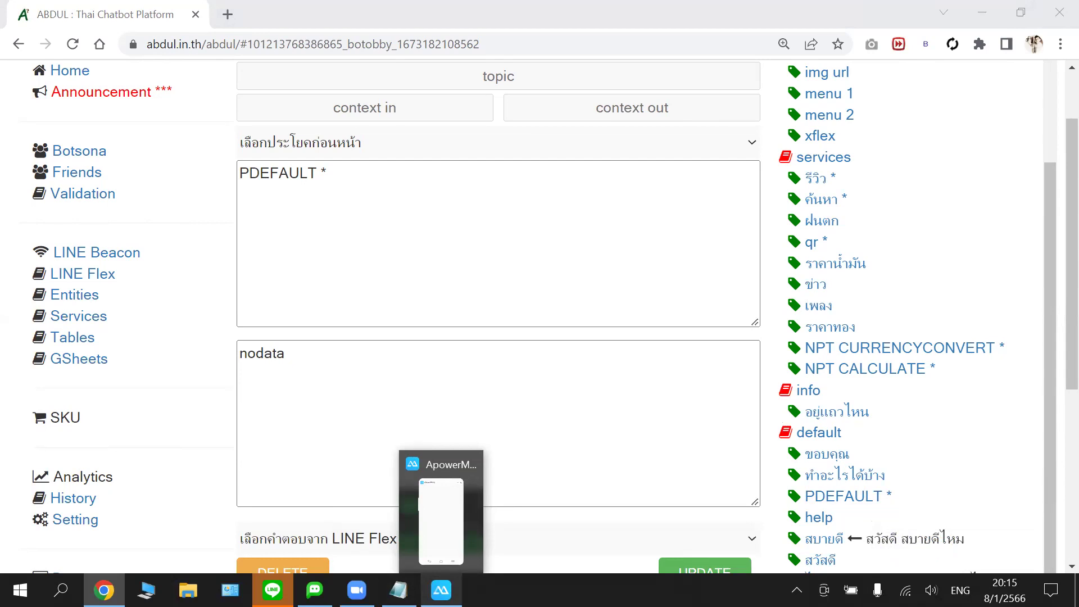
- Bring up the ApowerMirror window, then erase 'nodata' from PDEFAULT's bot response
left_click(444, 554)
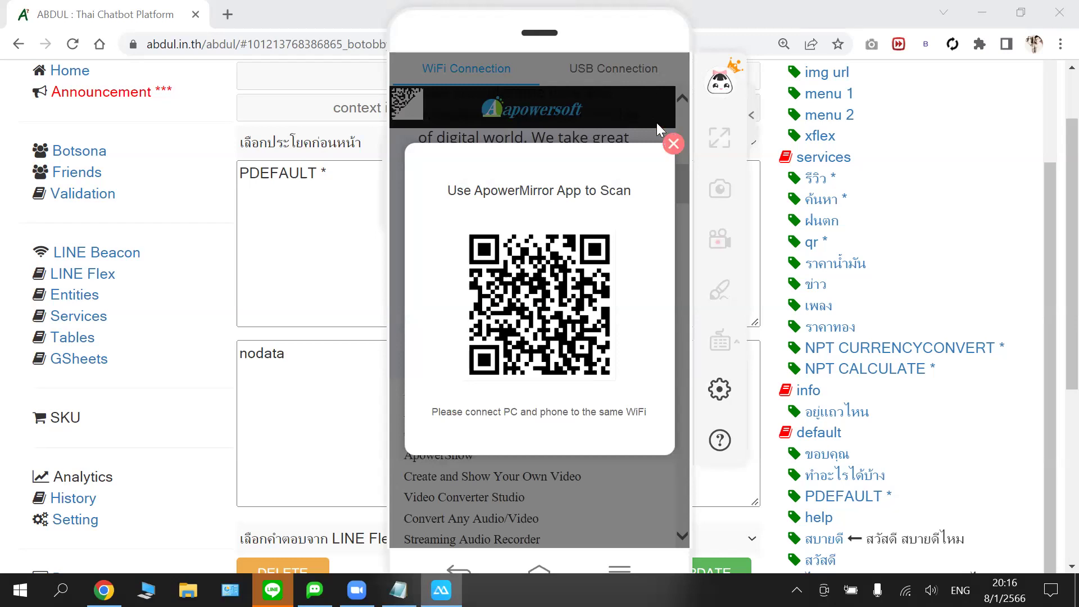
left_click(304, 405)
left_click(304, 406)
key("BackSpace")
key("BackSpace")
key("BackSpace")
key("BackSpace")
key("BackSpace")
key("BackSpace")
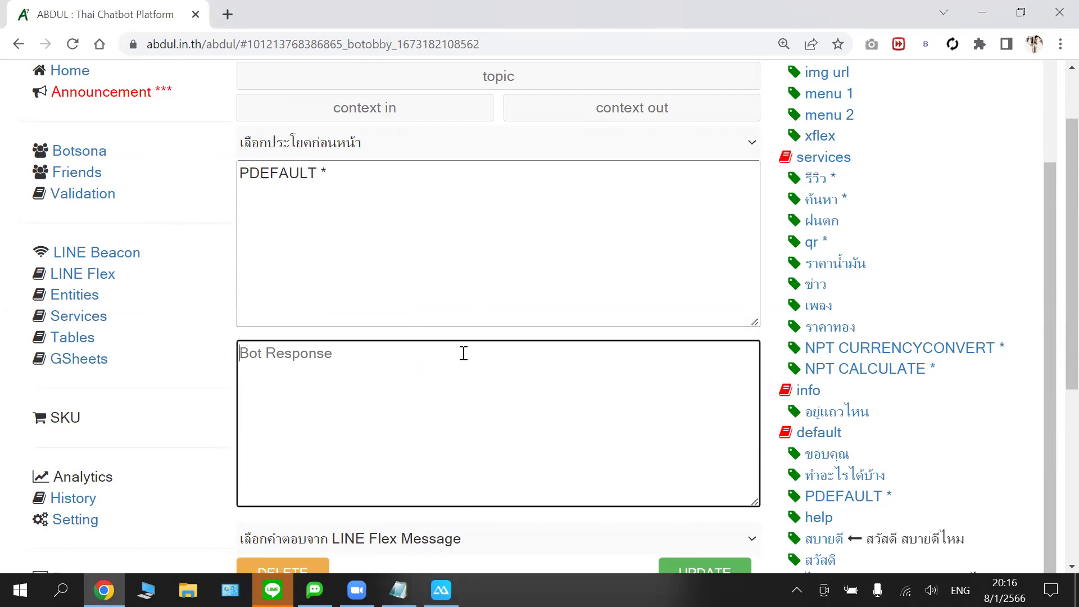
scroll(470, 354, "down", 1)
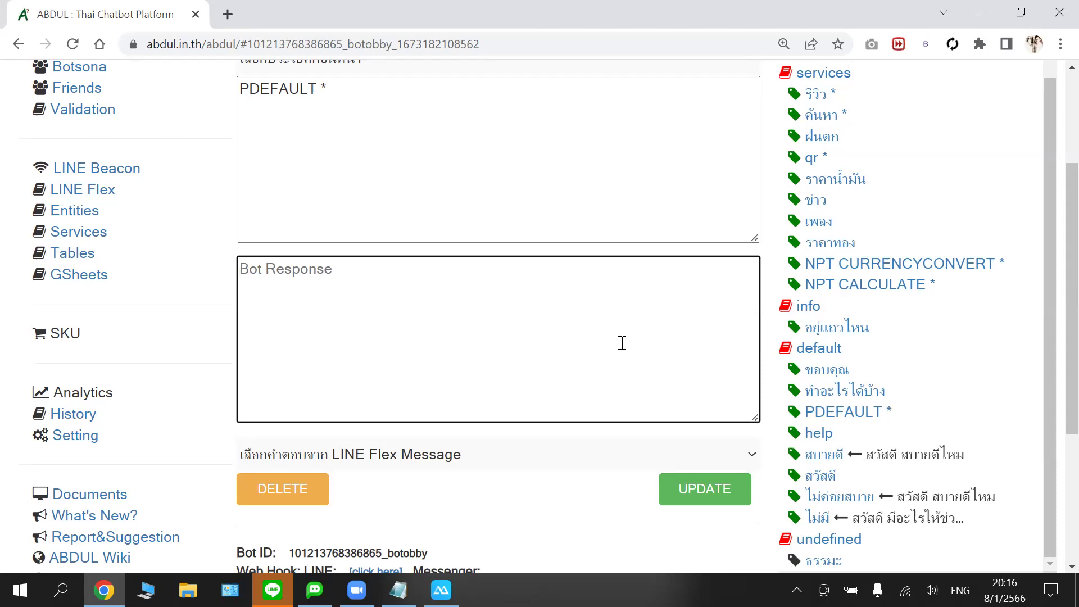
scroll(656, 260, "up", 1)
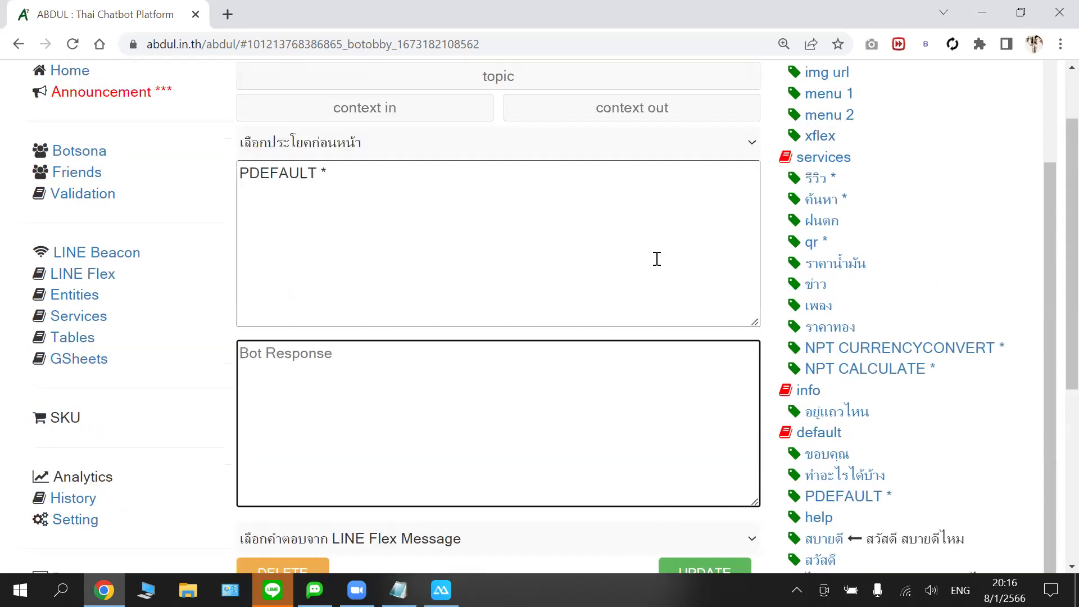
scroll(656, 259, "down", 1)
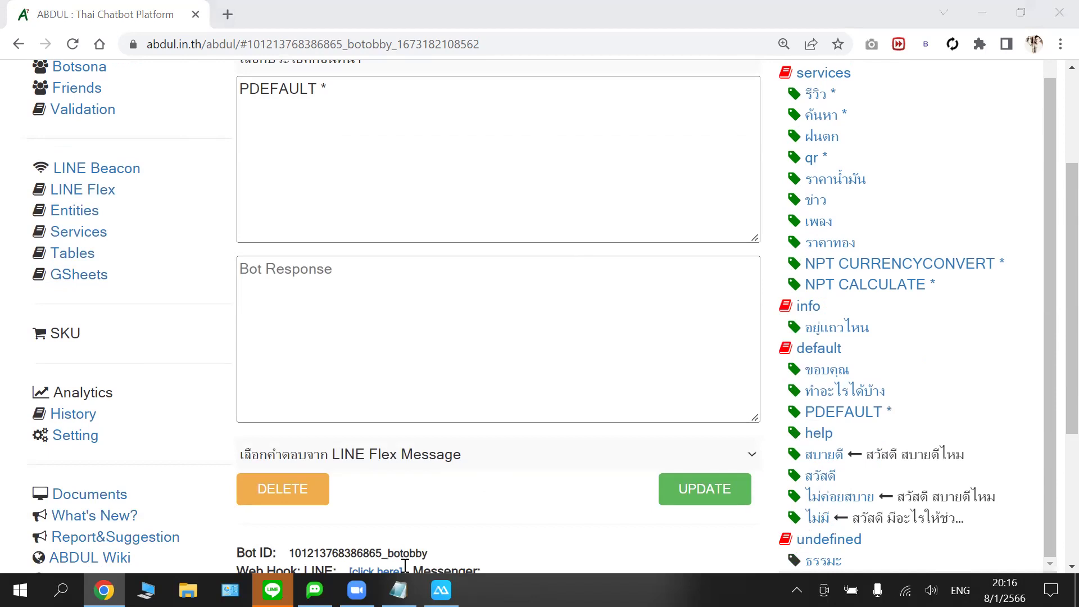
scroll(642, 211, "up", 2)
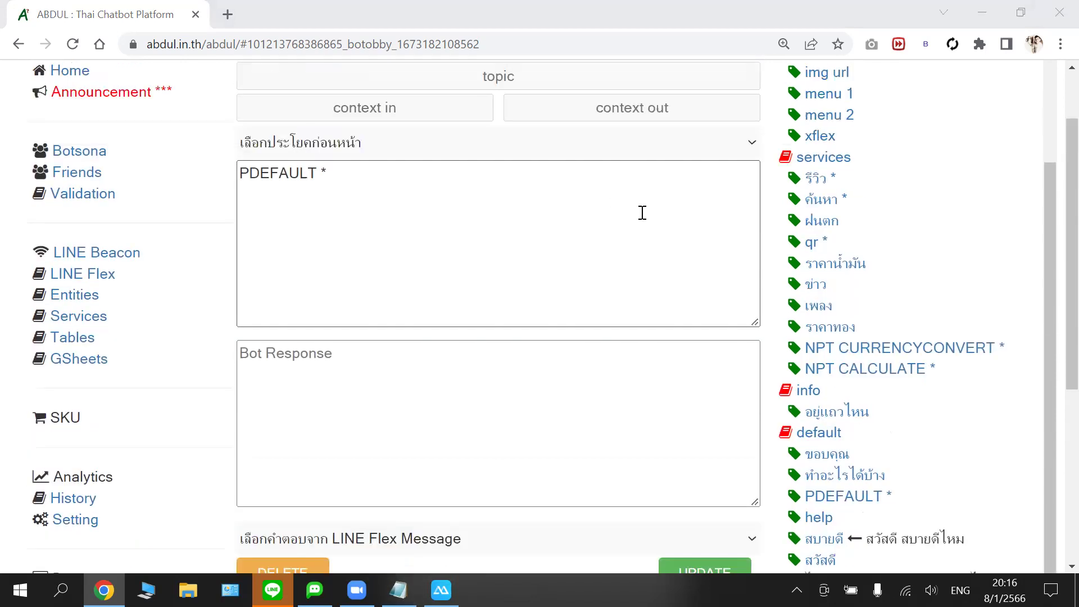
scroll(931, 128, "down", 2)
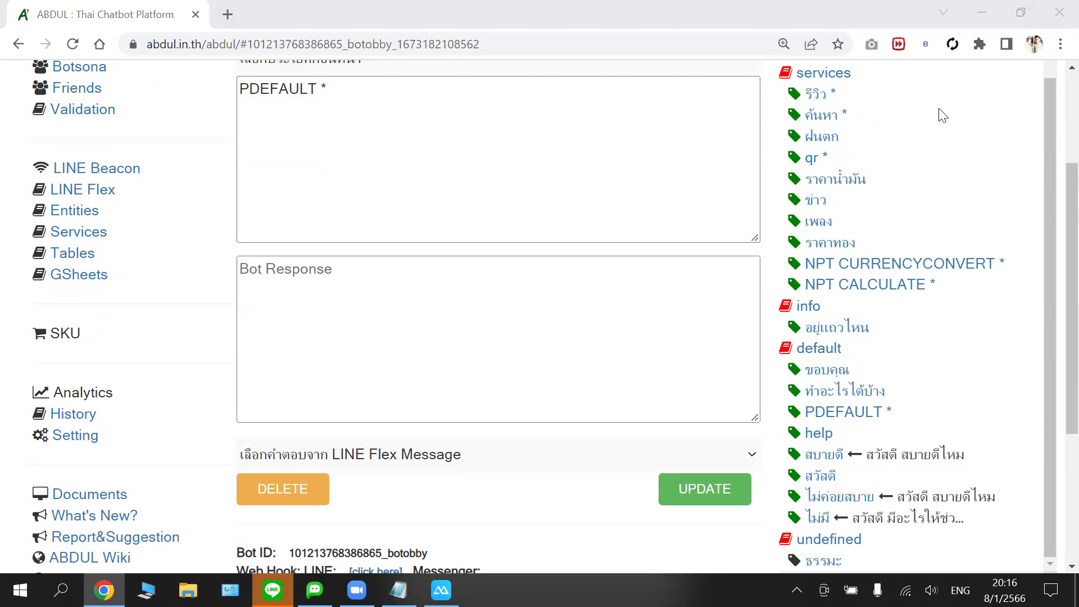
scroll(913, 204, "up", 3)
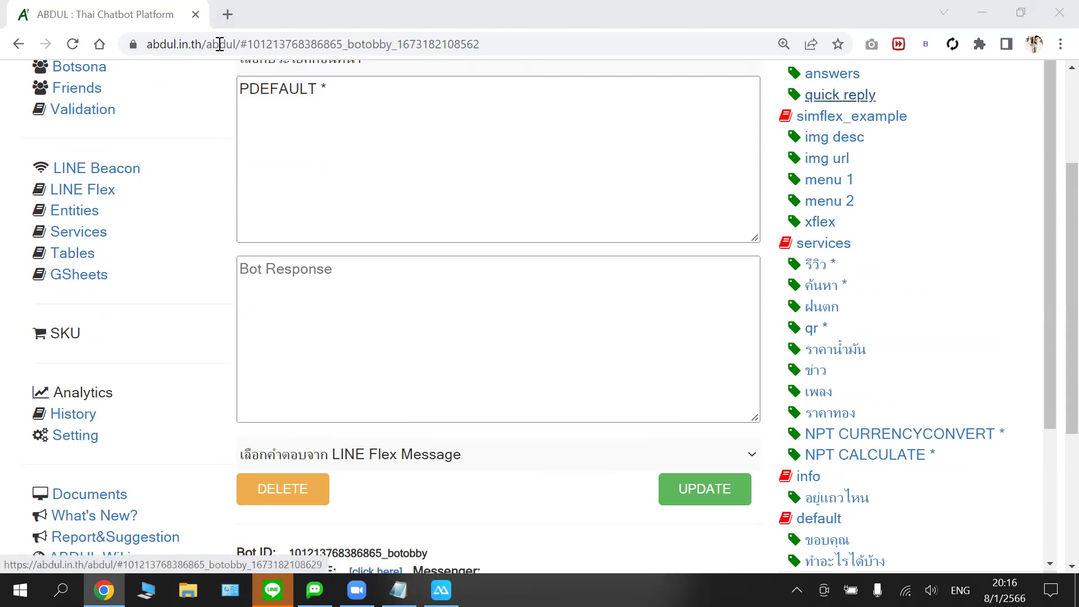
- Open abdul.in.th/abdul/ in a new tab, copy its address, and go back to the ABDUL editor tab
left_click(226, 17)
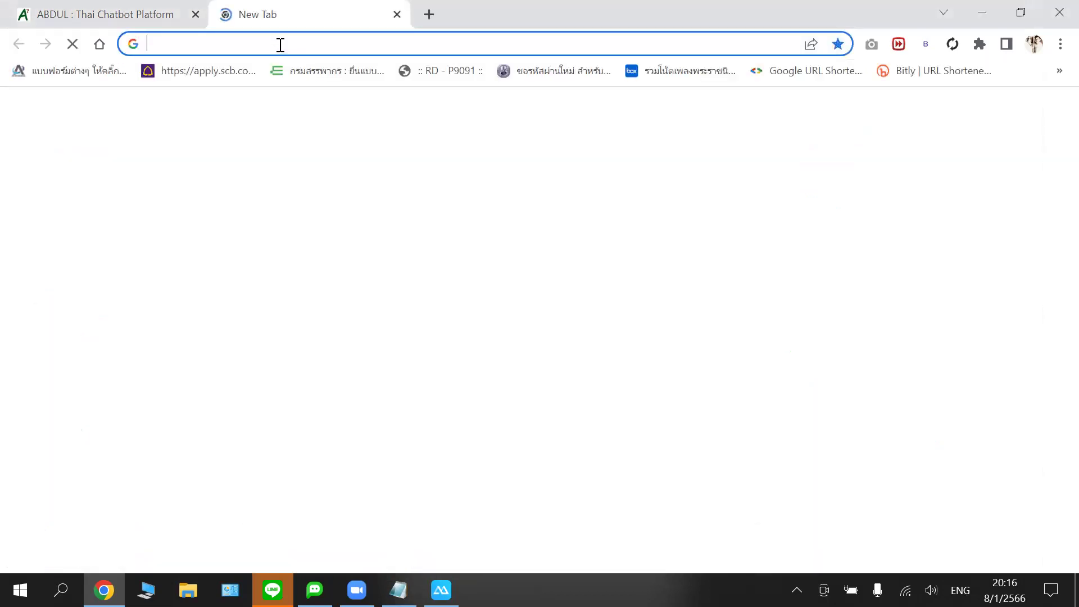
type("ab")
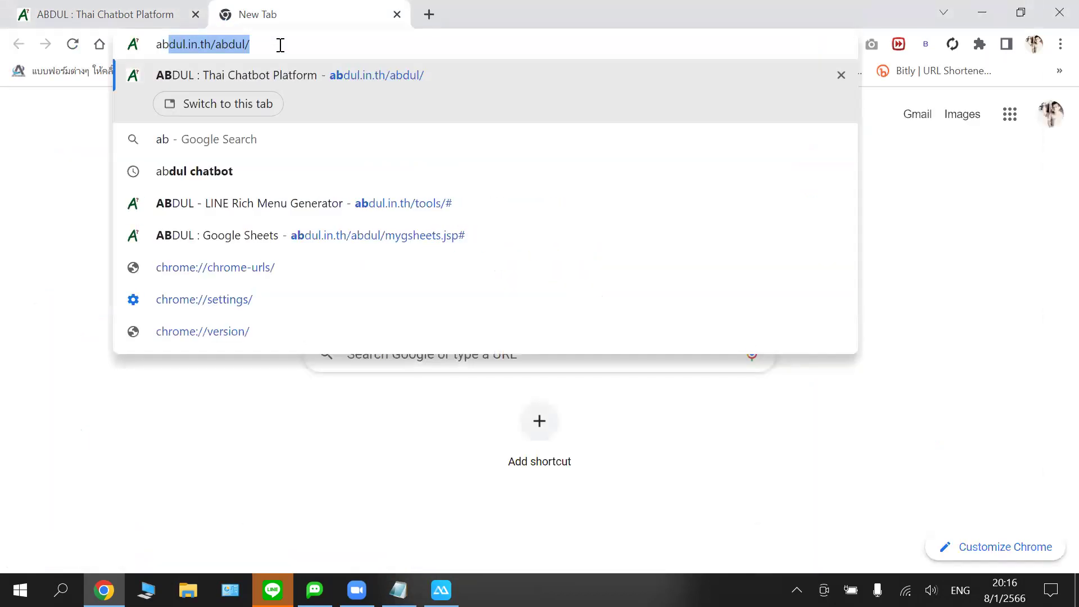
key("Return")
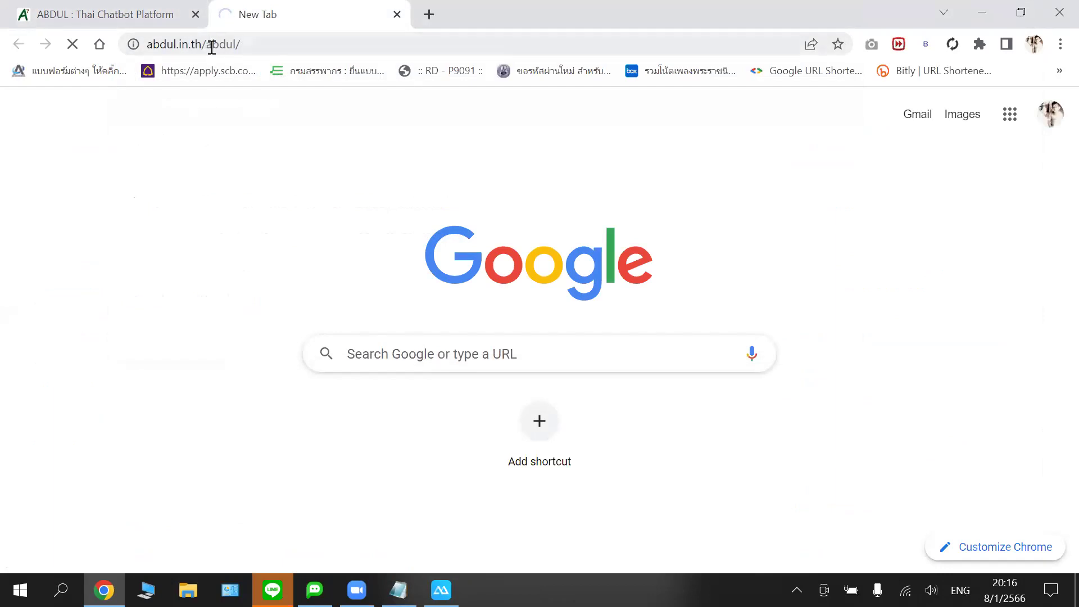
right_click(212, 43)
left_click(288, 138)
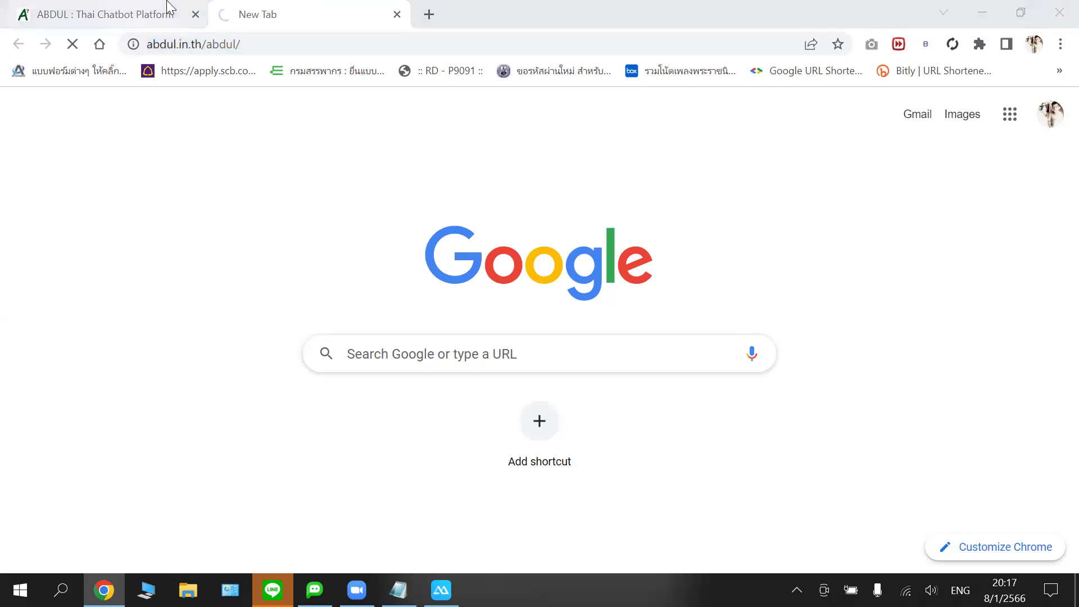
left_click(135, 13)
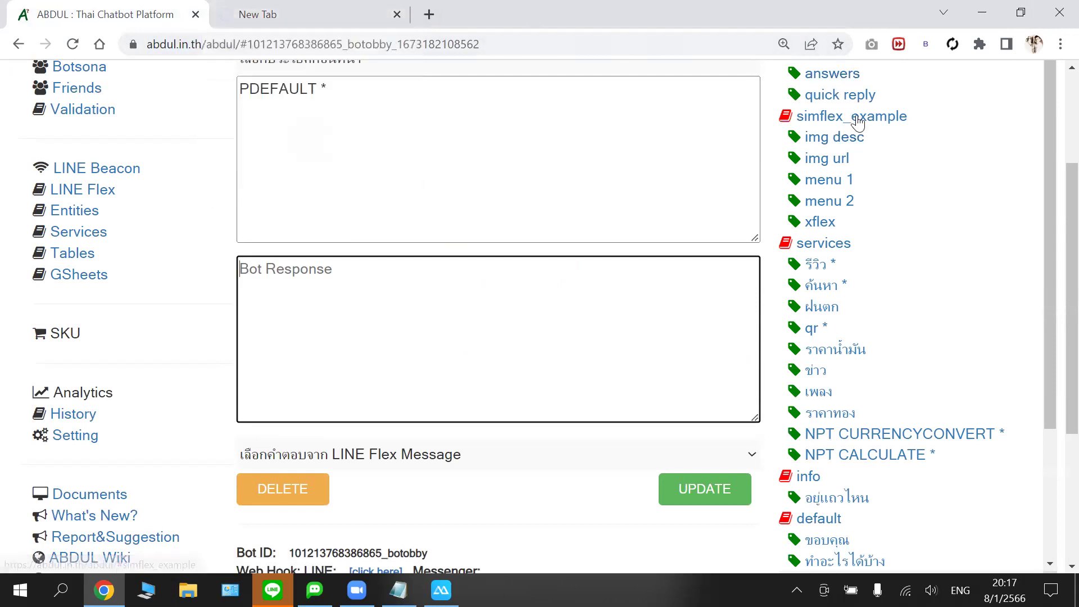
- Glance at the extra tab, return to the empty PDEFAULT editor, and close the extra tab
left_click(297, 12)
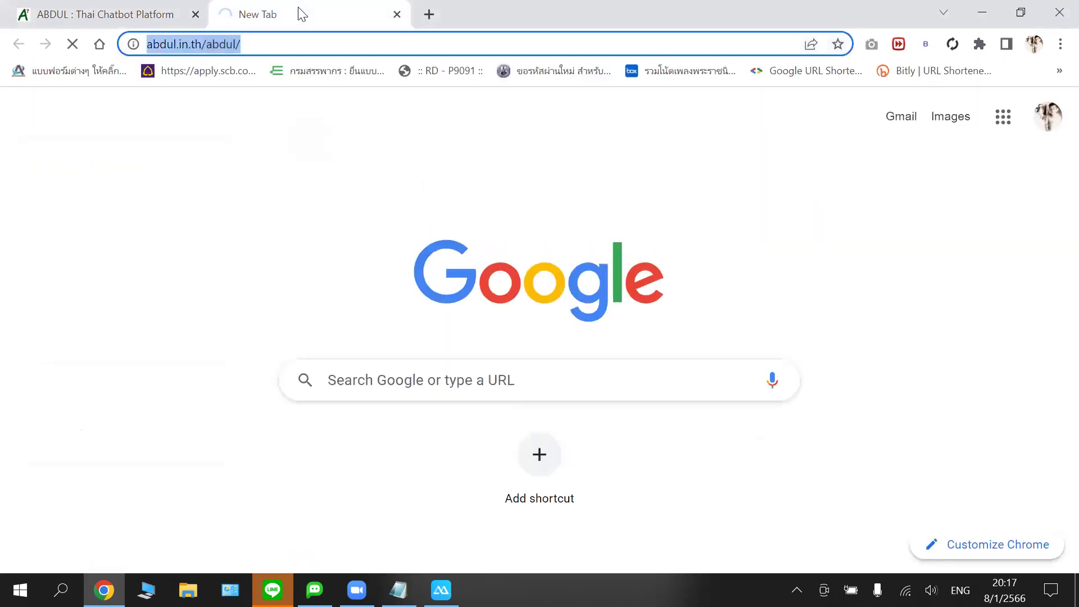
left_click(118, 16)
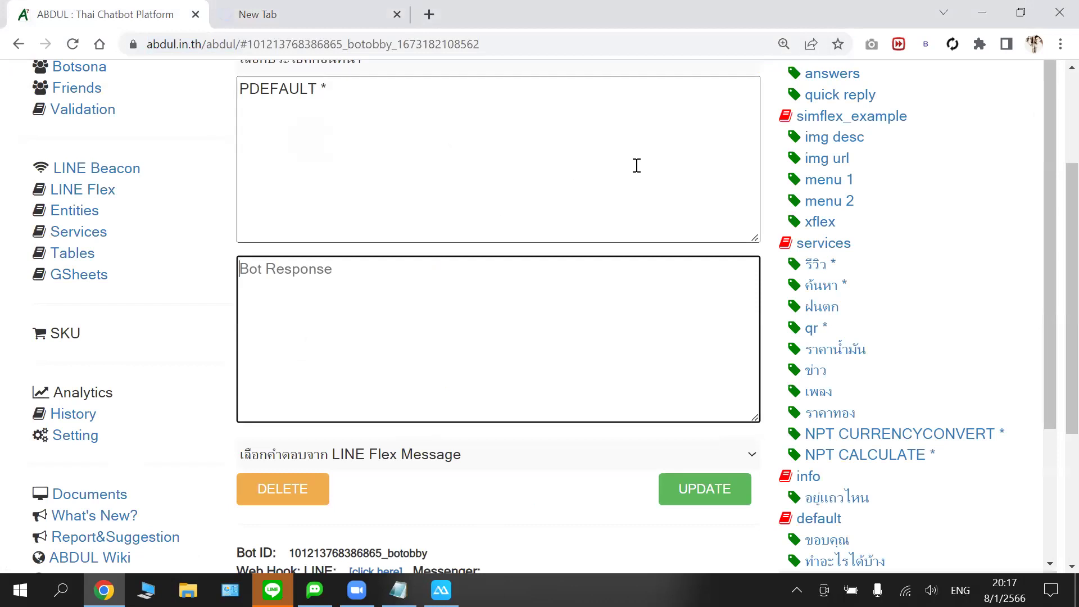
scroll(337, 182, "up", 1)
scroll(339, 182, "down", 2)
left_click(475, 210)
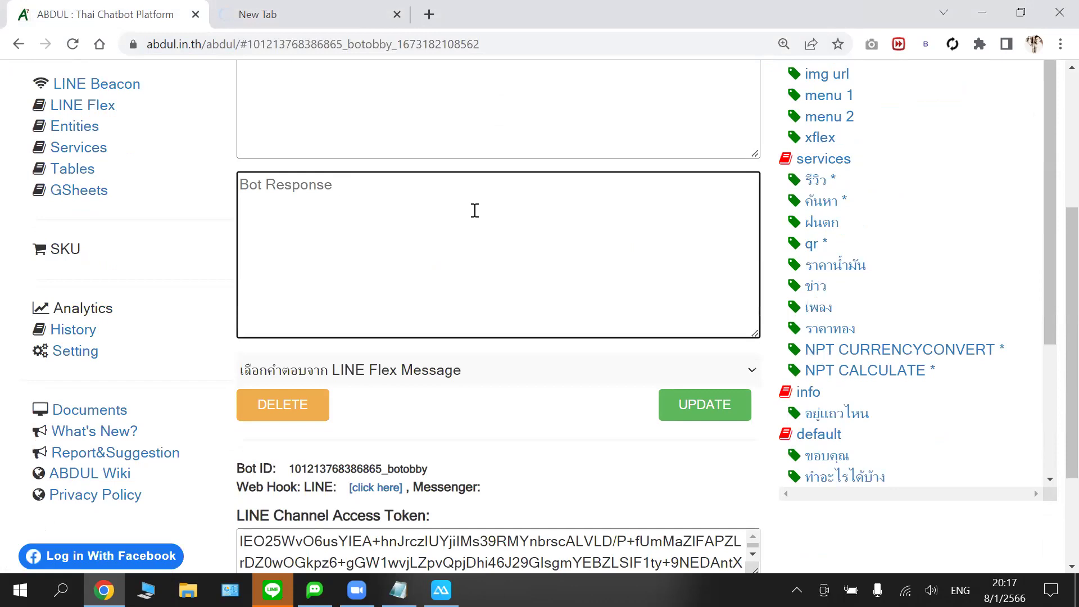
scroll(474, 210, "up", 3)
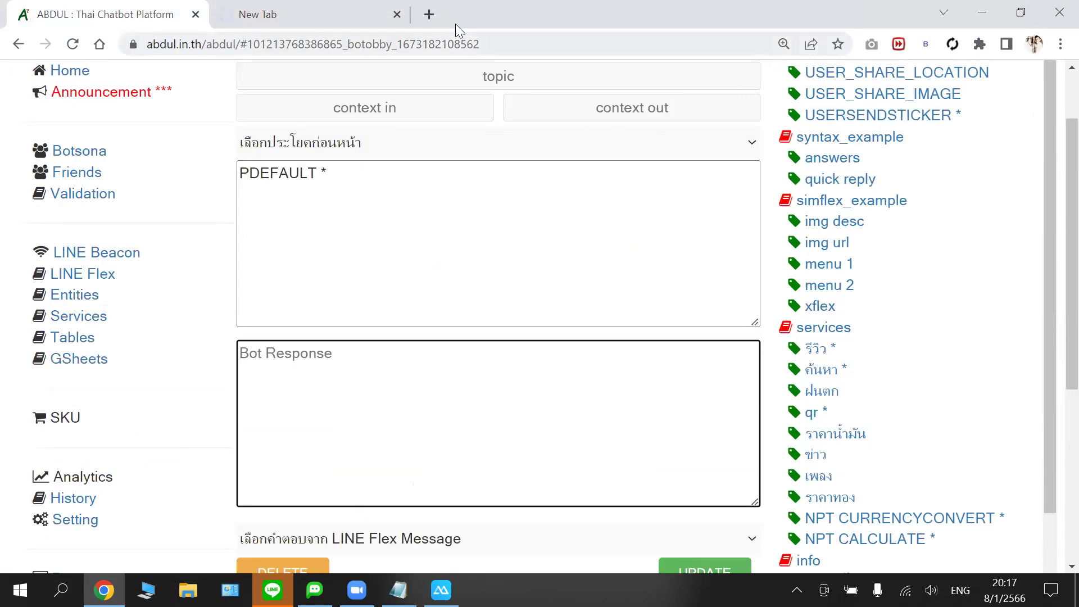
left_click(397, 14)
- Load the quick reply intent, reload the editor page, and bring up ApowerMirror's QR connection window
left_click(842, 184)
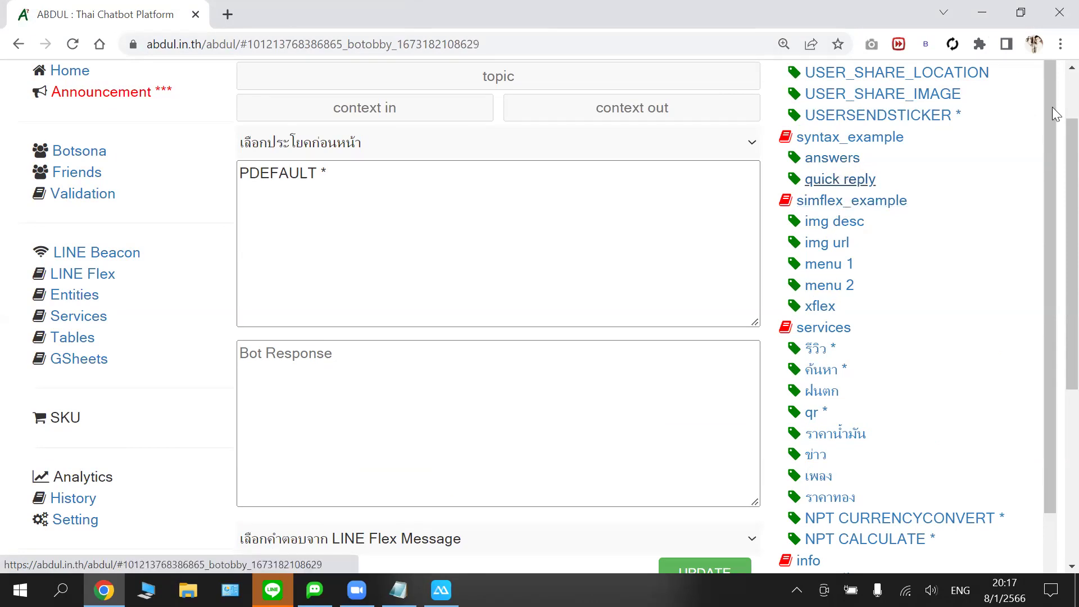
left_click(72, 44)
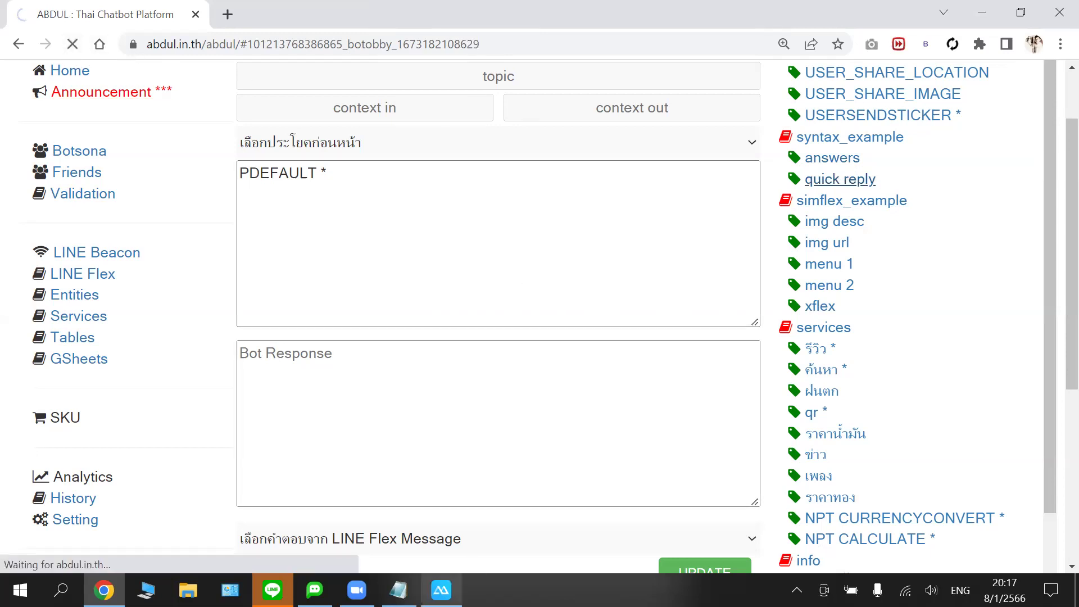
mouse_move(441, 590)
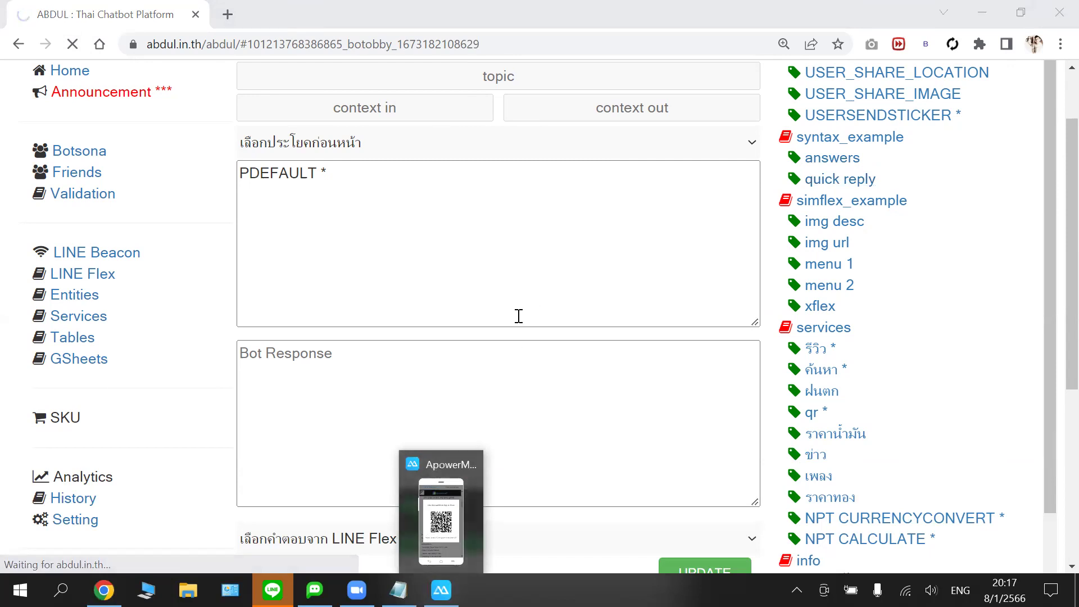
left_click(449, 465)
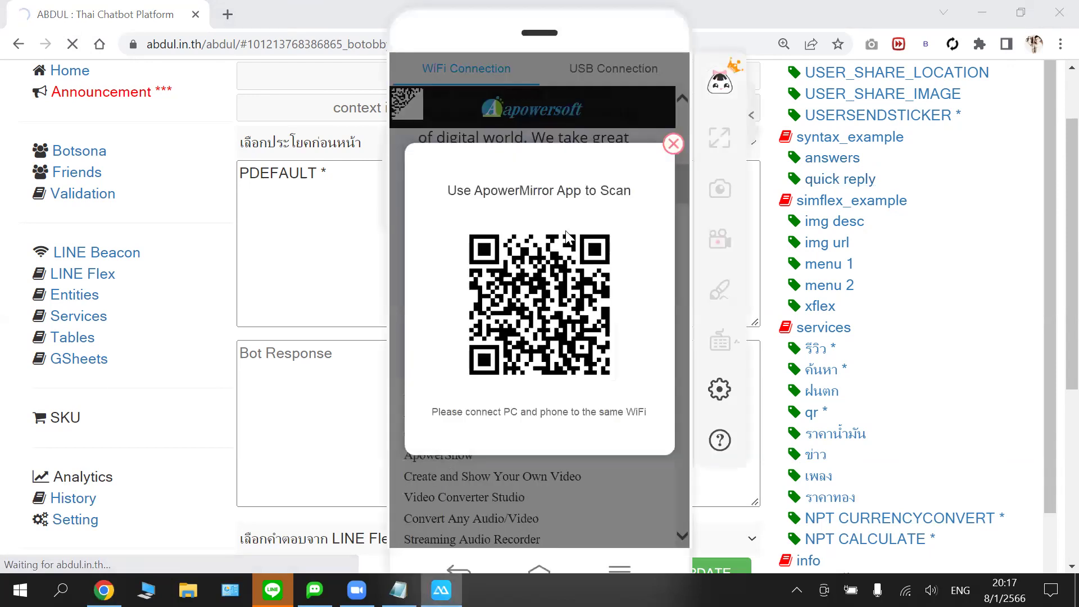
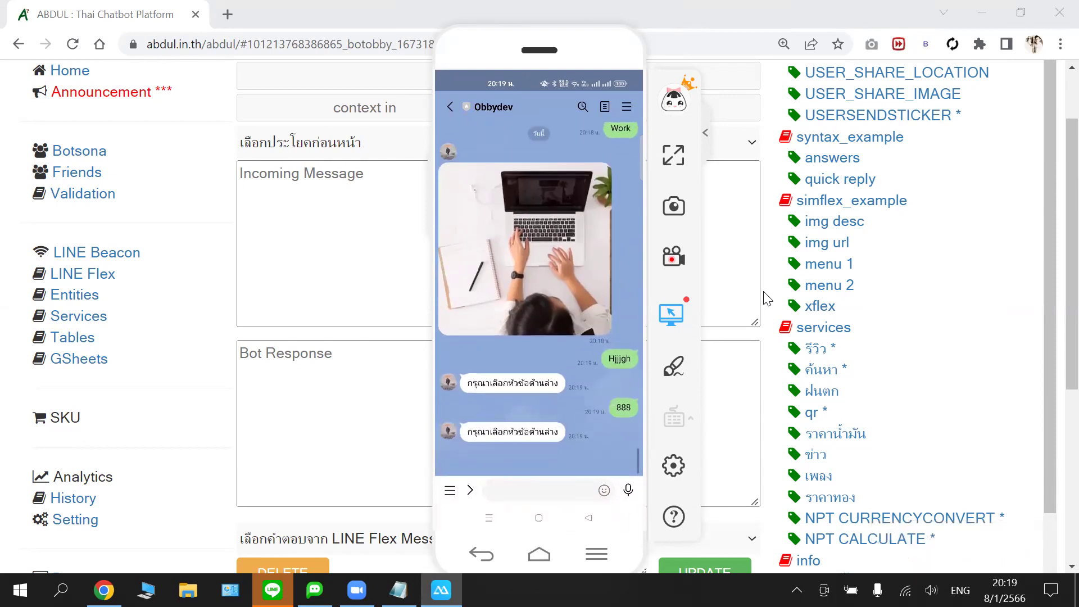
- Bring the chatbot editor forward and open the PDEFAULT * intent from the default topic
left_click(334, 253)
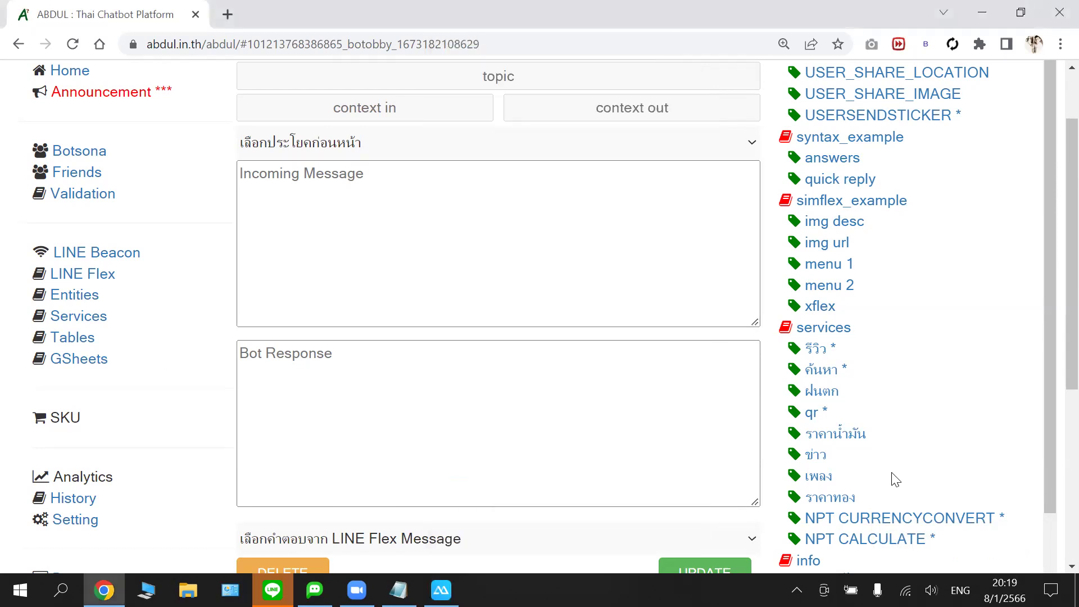
scroll(896, 479, "down", 3)
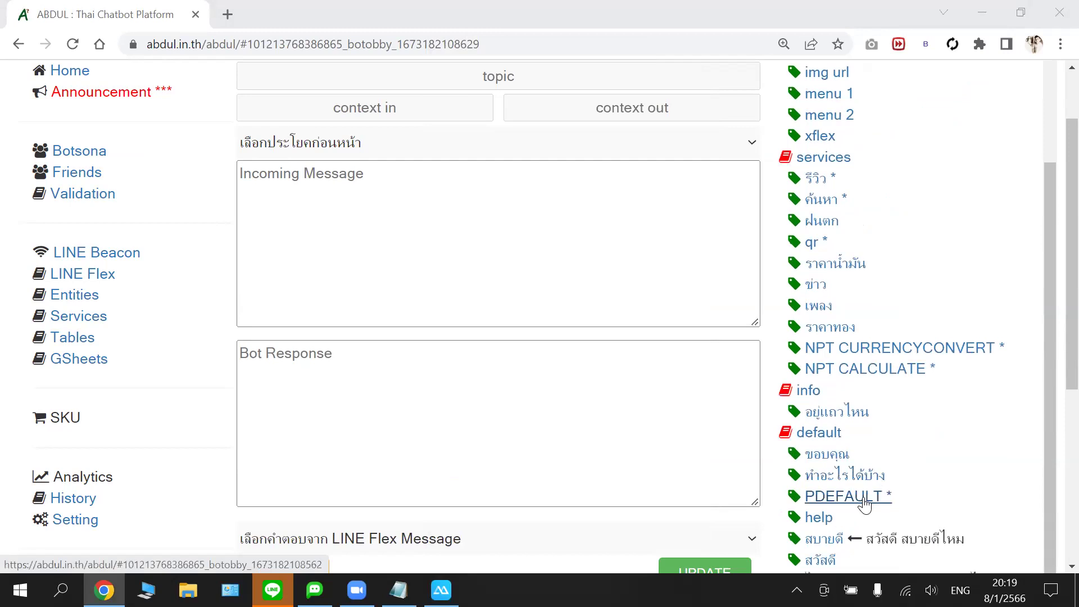
left_click(862, 498)
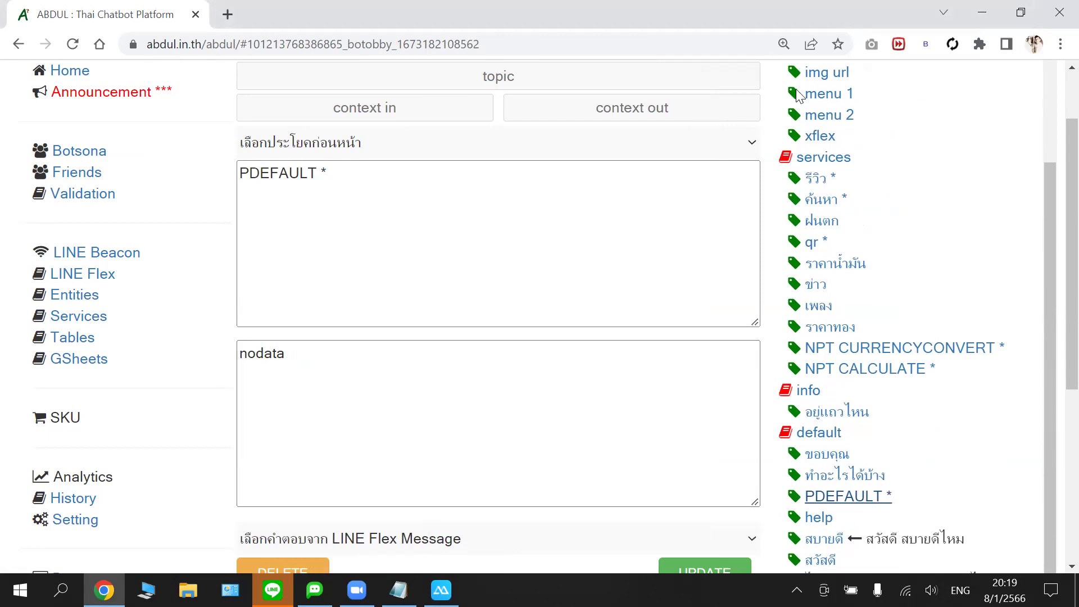
- Open the 'quick reply' example intent under syntax_example in the tag tree
scroll(797, 123, "up", 1)
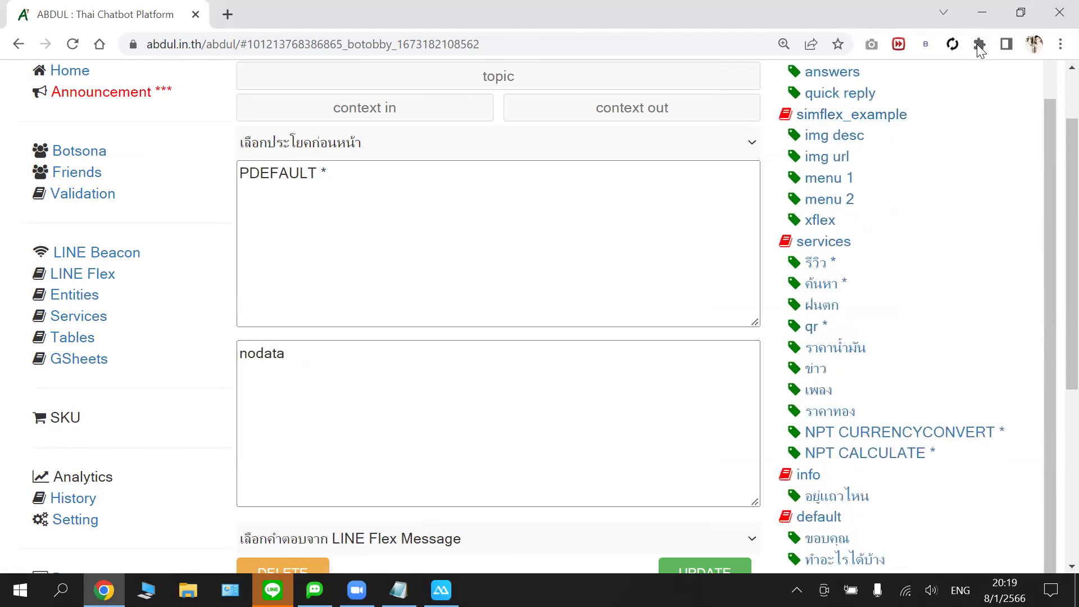
scroll(915, 171, "up", 1)
left_click(871, 177)
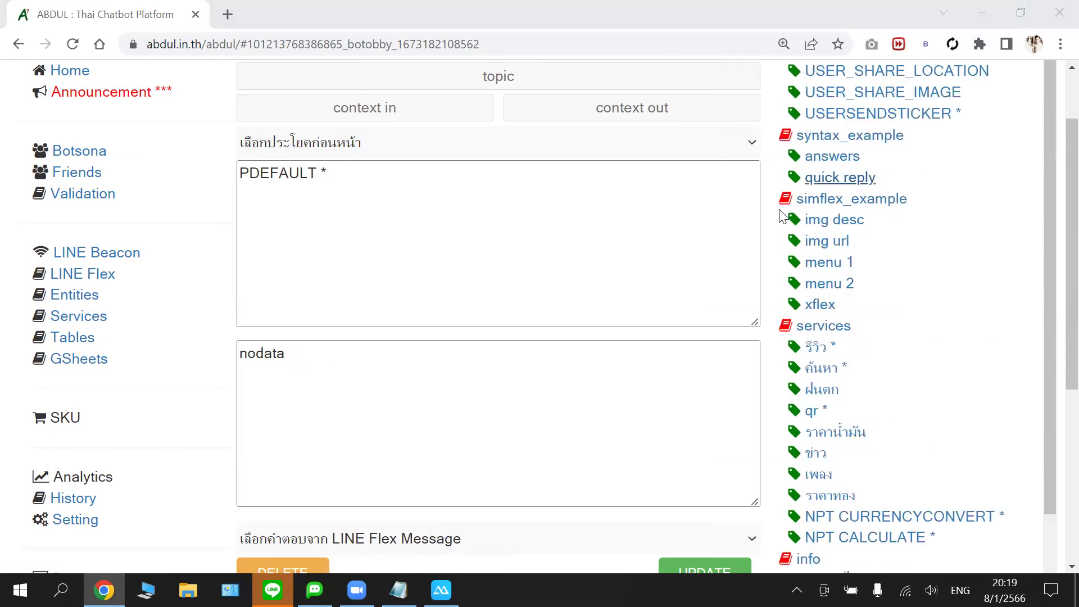
- Copy the quick reply example's full answer line and scroll back to PDEFAULT *
left_click(481, 357)
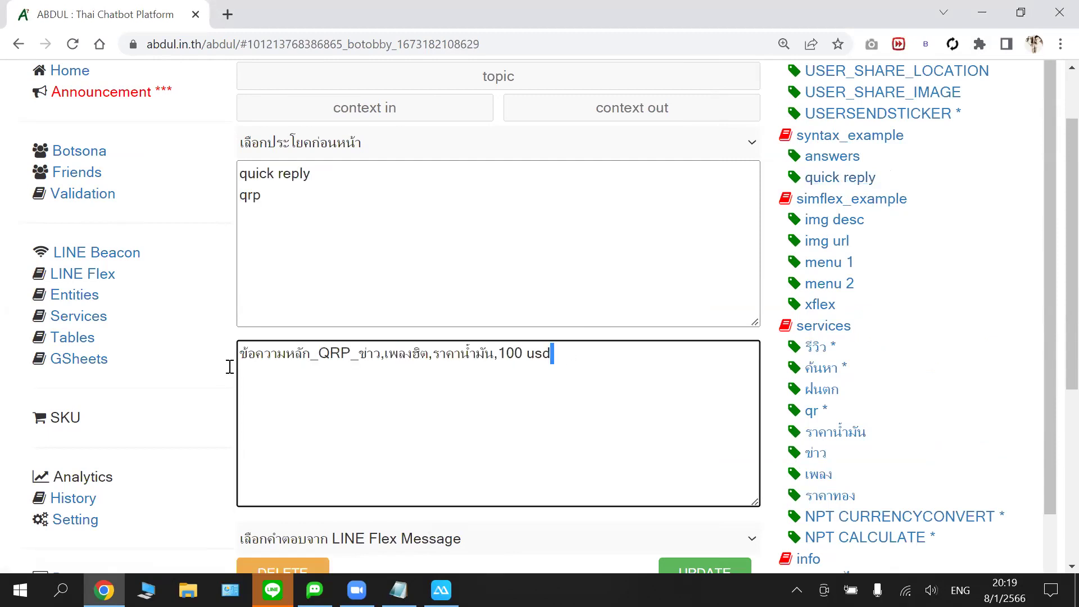
triple_click(240, 354)
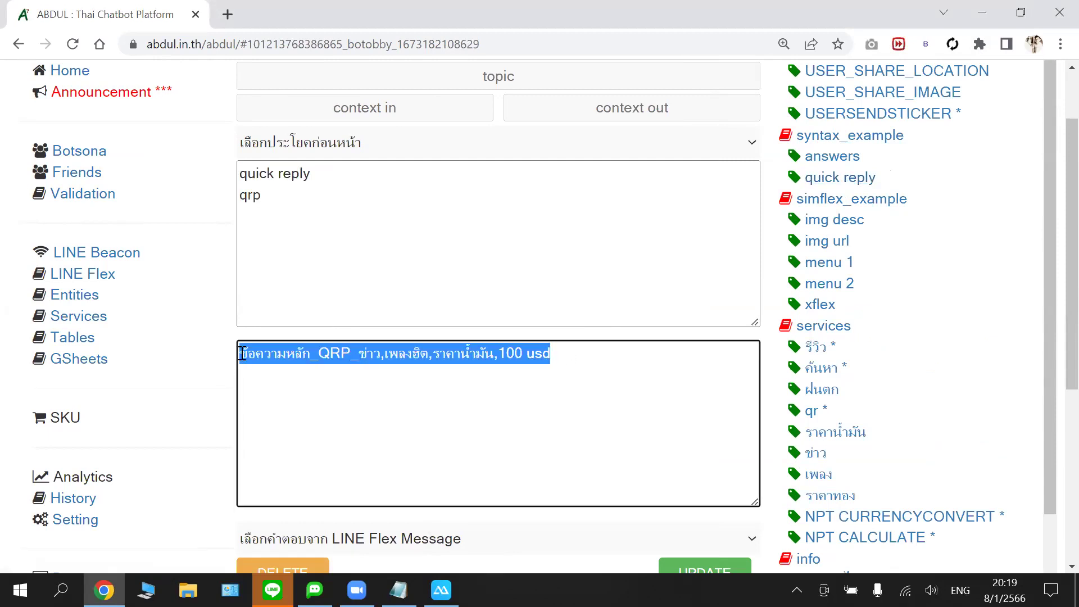
right_click(284, 354)
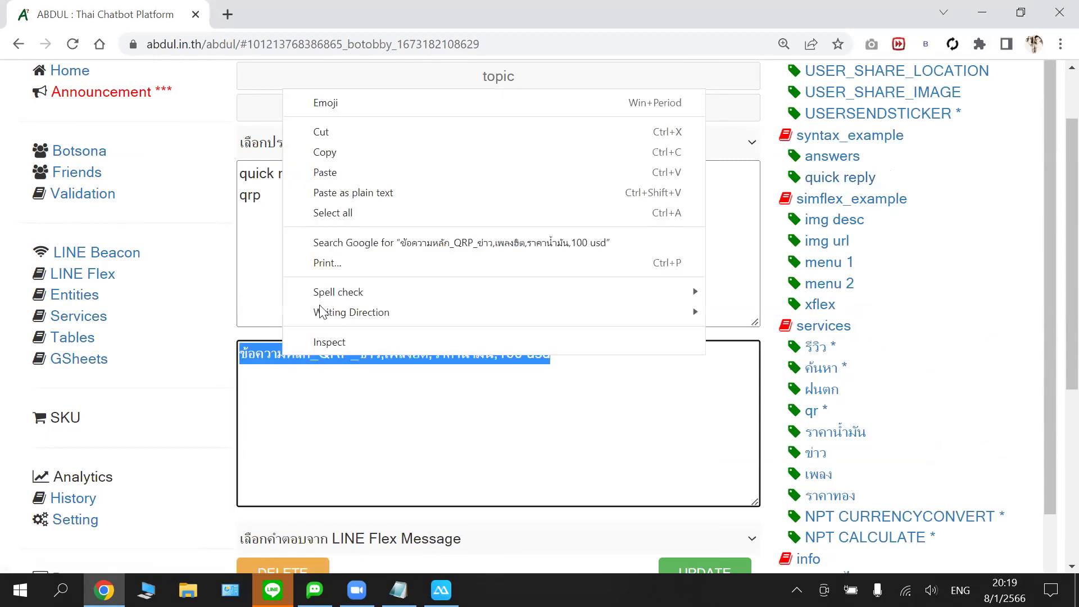
left_click(345, 150)
scroll(952, 166, "down", 10)
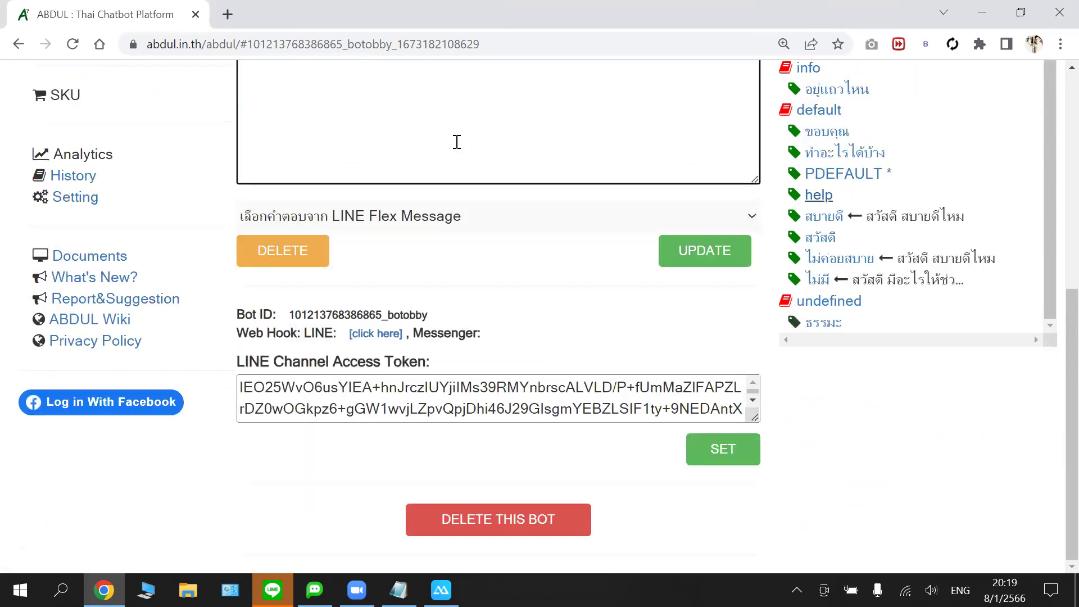
scroll(324, 282, "up", 3)
scroll(79, 288, "up", 1)
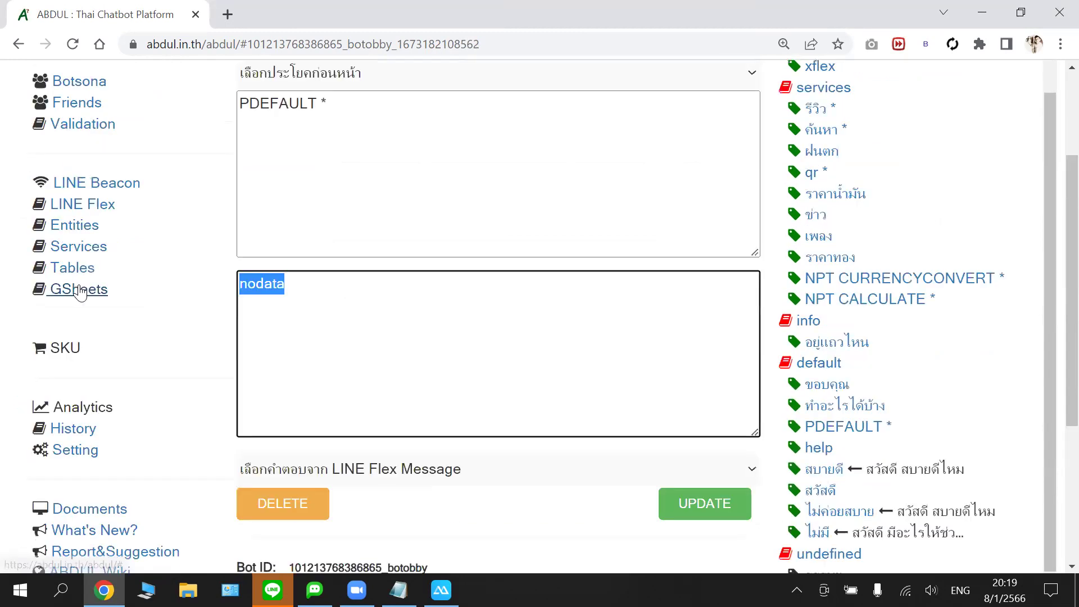
- Paste the copied QRP answer over nodata and select its leading text ข้อความหลัก
key("ctrl+v")
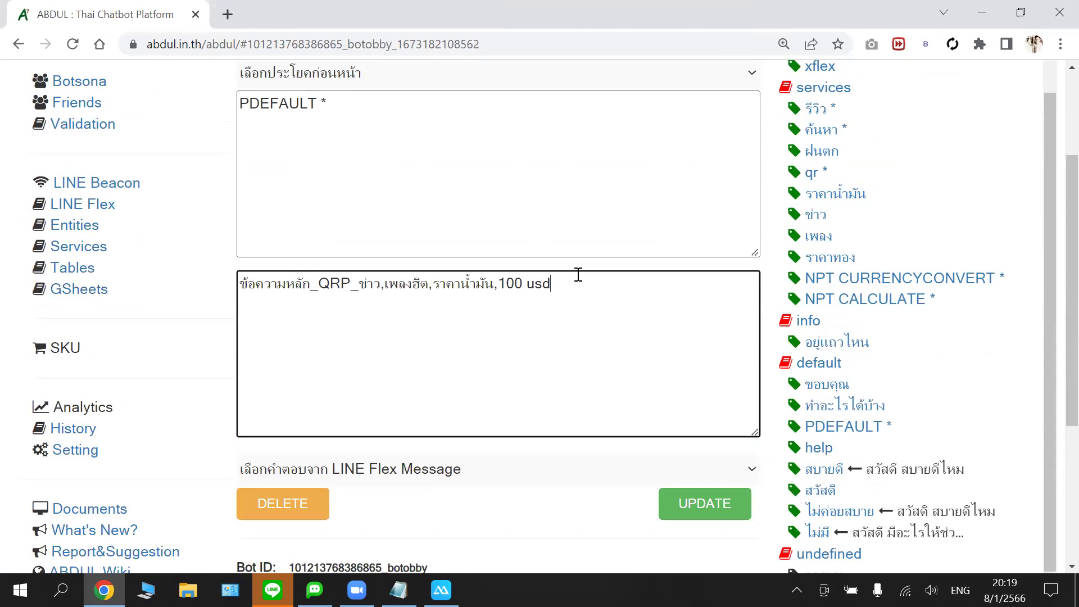
key("ctrl+Left")
key("ctrl+Left")
key("ctrl+Right")
key("shift+Right")
key("shift+Home")
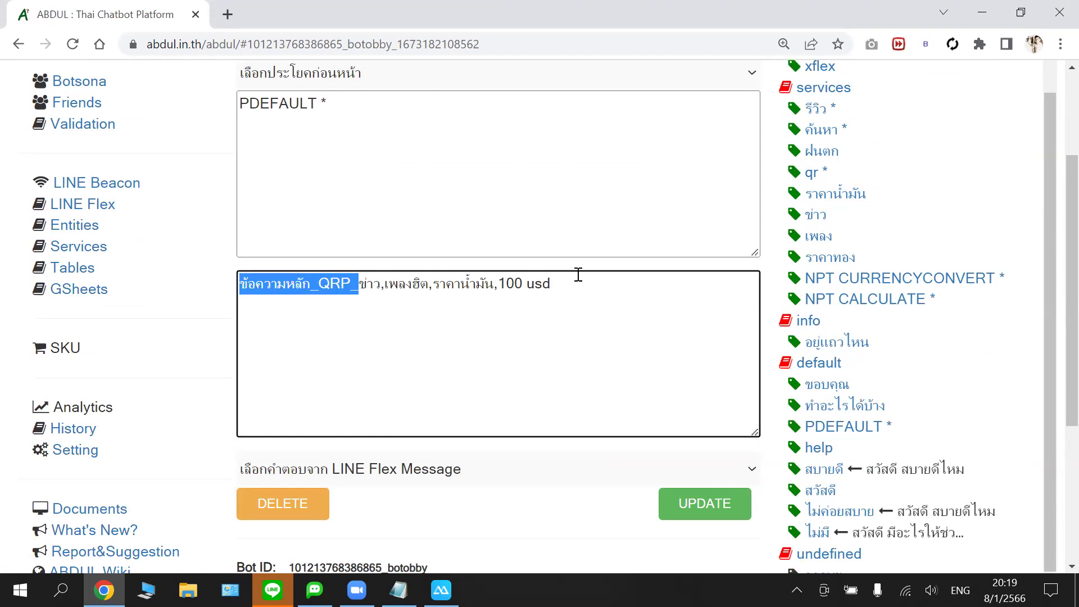
key("Right")
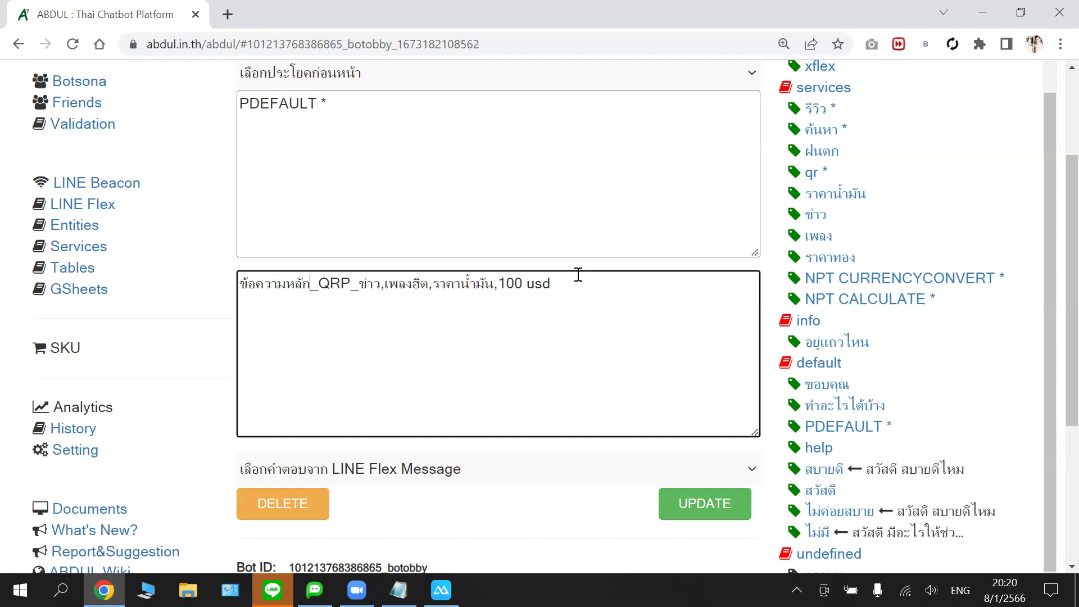
key("ctrl+shift+Right")
key("Right")
key("ctrl+shift+Left")
key("ctrl+shift+Left")
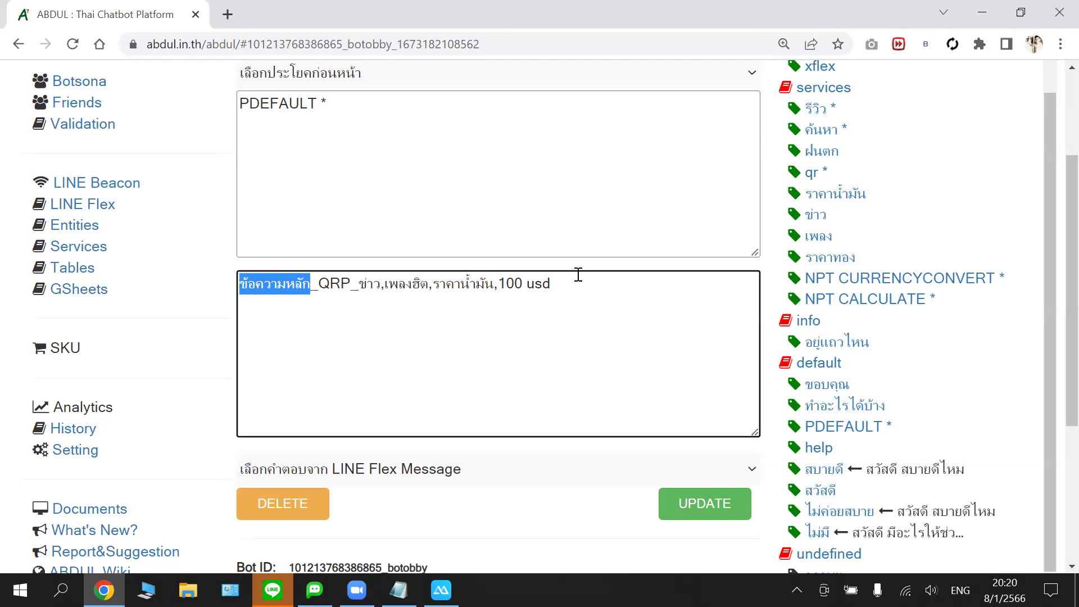
key("Right")
key("Left")
key("shift+Left")
key("shift+Left")
key("shift+Left")
key("shift+Left")
key("shift+Left")
key("shift+Left")
key("shift+Left")
key("shift+Left")
key("shift+Left")
- Replace the leading text with the Thai prompt กรุณาเลือกหัวข้อที่ท่านต้องการ
type("dl6")
key("BackSpace")
key("BackSpace")
key("BackSpace")
key("grave")
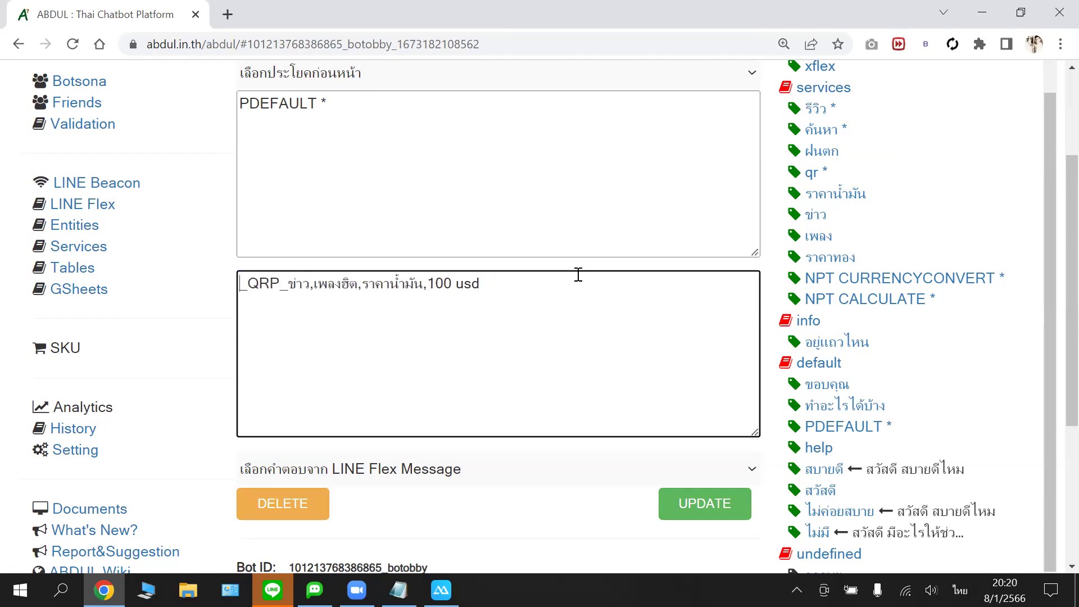
type("กรุณาเ")
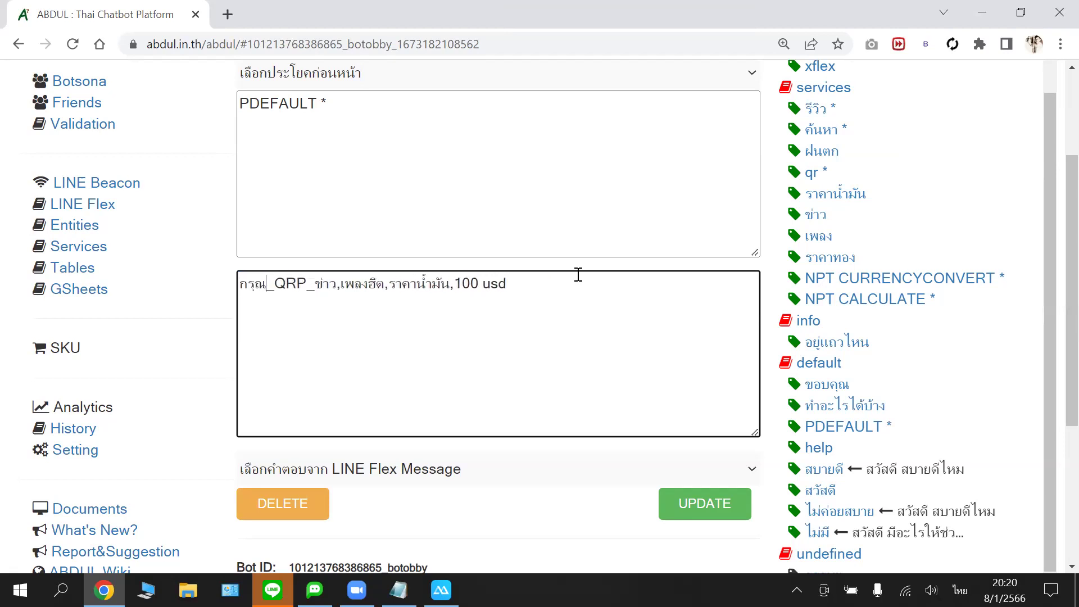
type("ลือก")
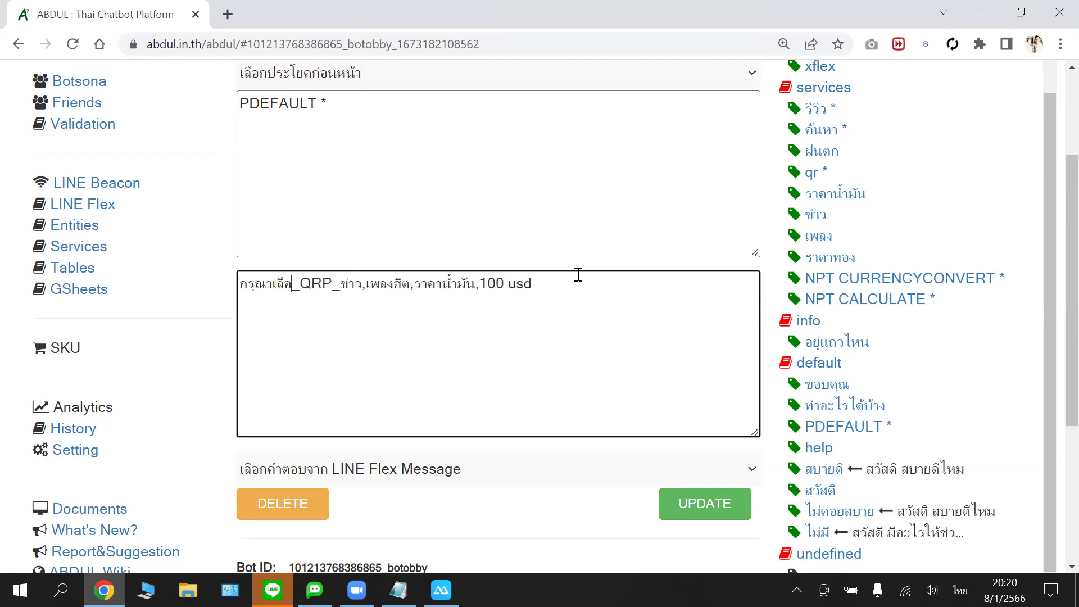
type("ข้อท")
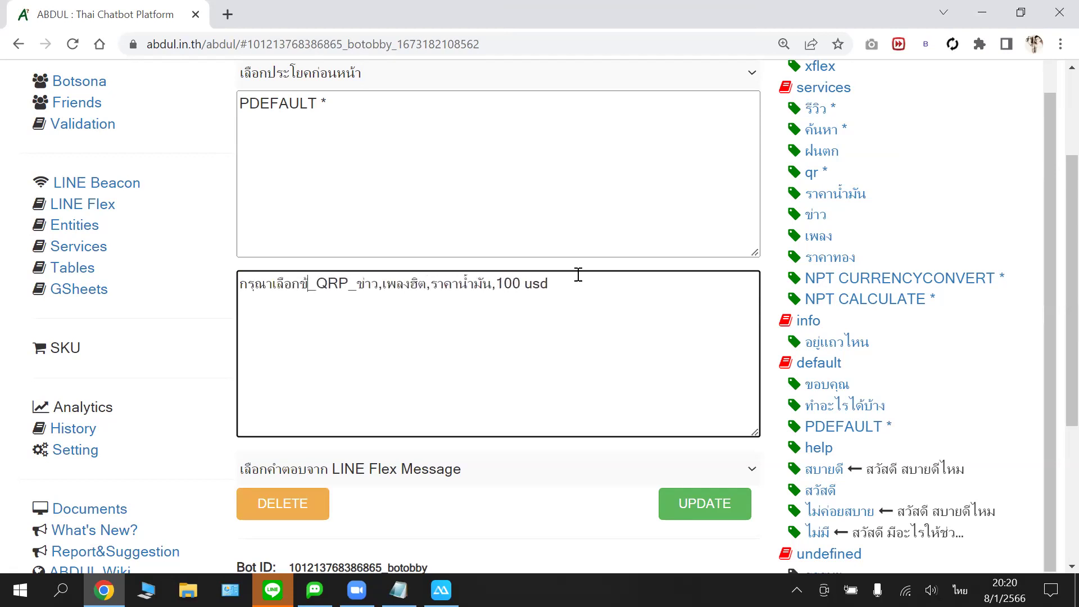
key("BackSpace")
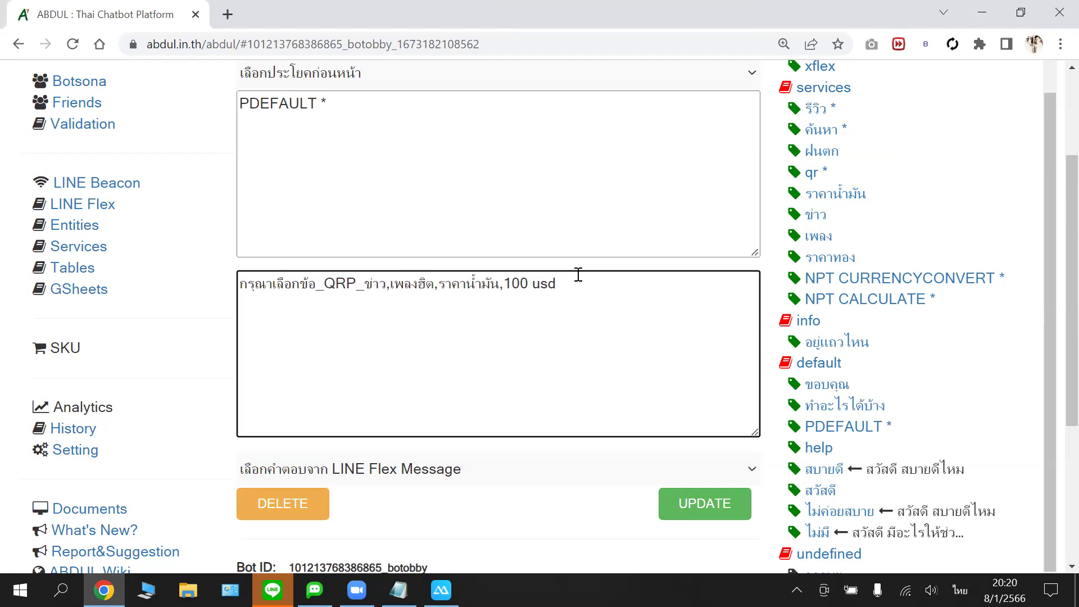
key("BackSpace")
key("BackSpace")
key("BackSpace")
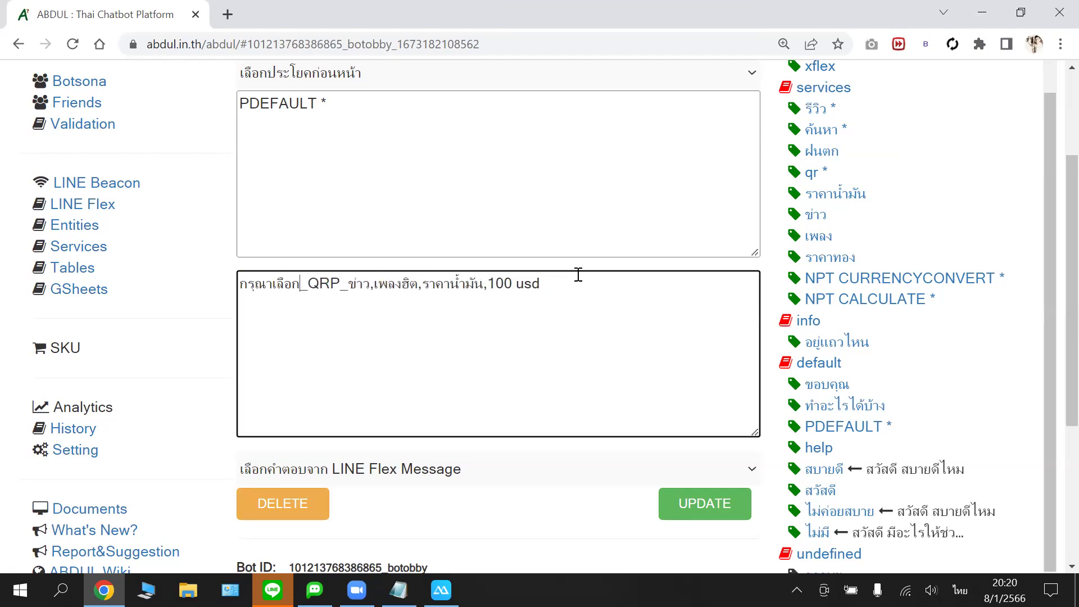
type("หัวข้อท")
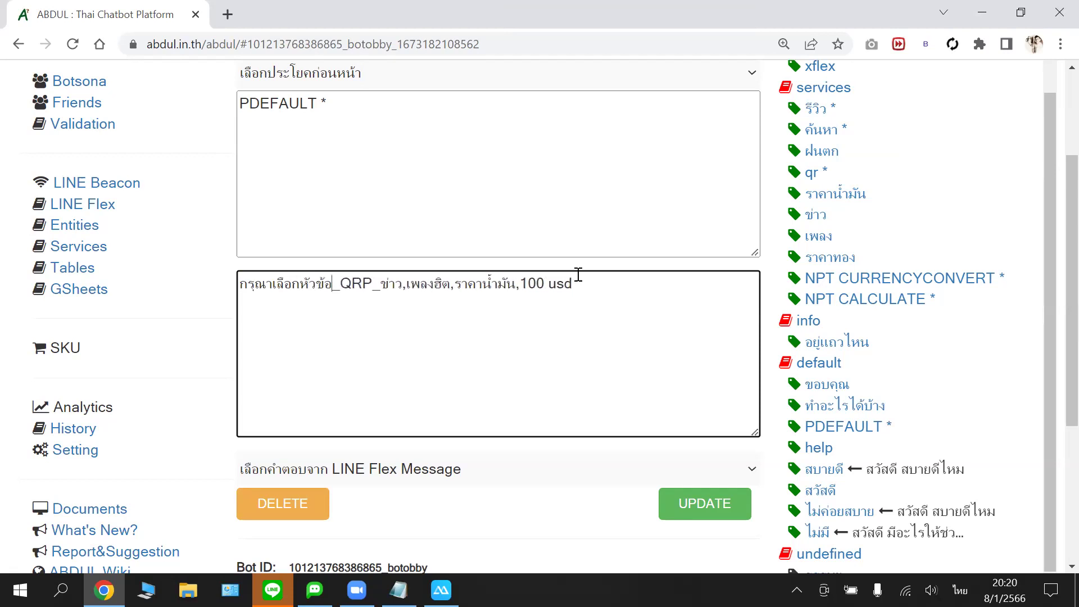
type("ี่ท่าน")
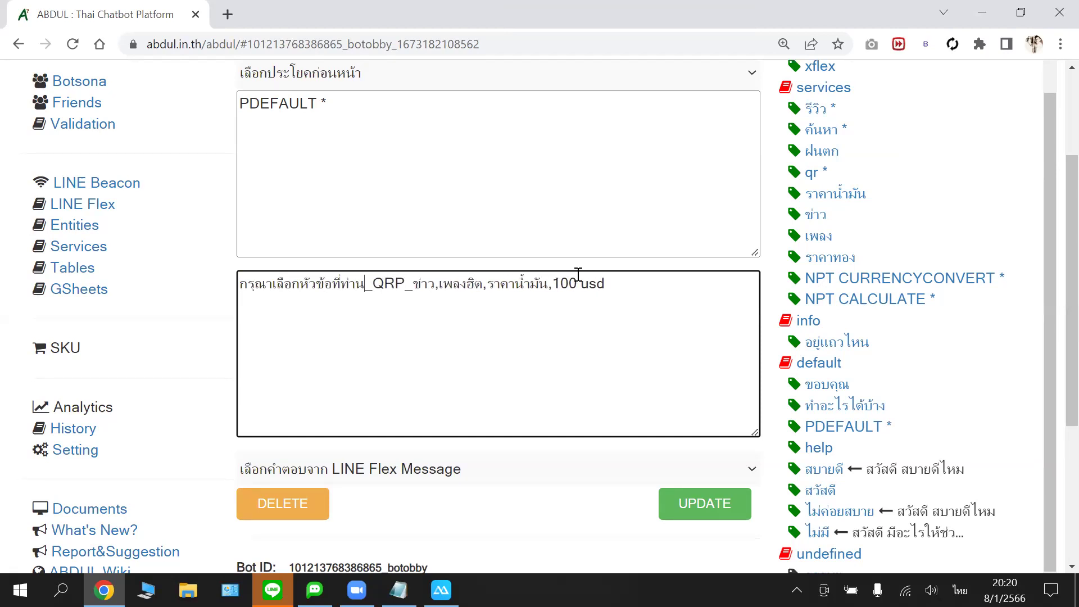
type("ต้องการ")
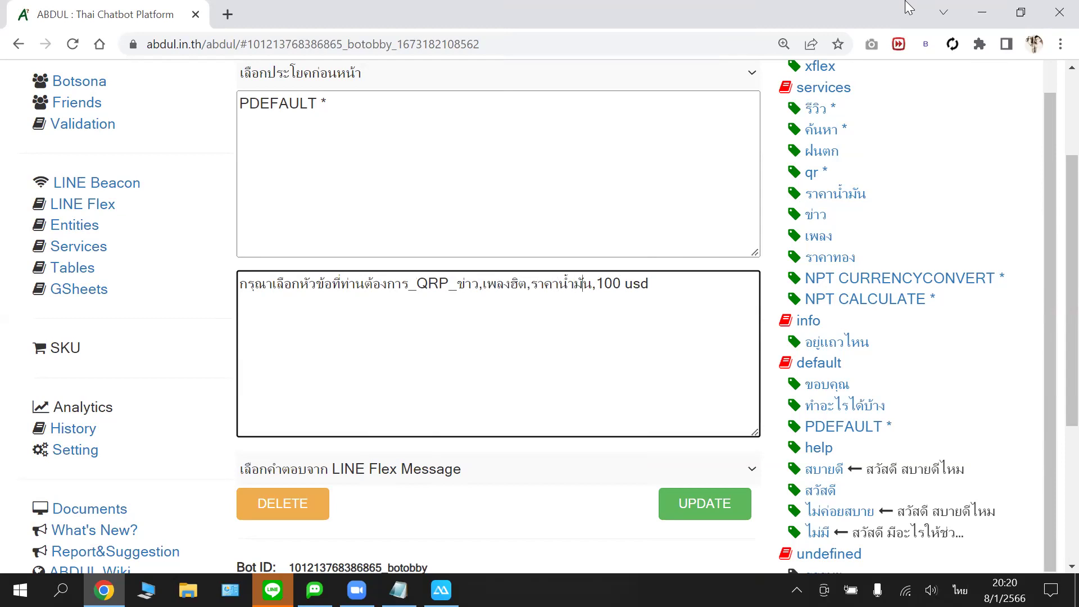
- Replace the choice 100 usd with วันพระ and เพลงฮิต with เงินเดือน
key("shift+Left")
key("shift+Left")
key("shift+Left")
key("shift+Left")
key("shift+Left")
key("shift+Left")
key("shift+Left")
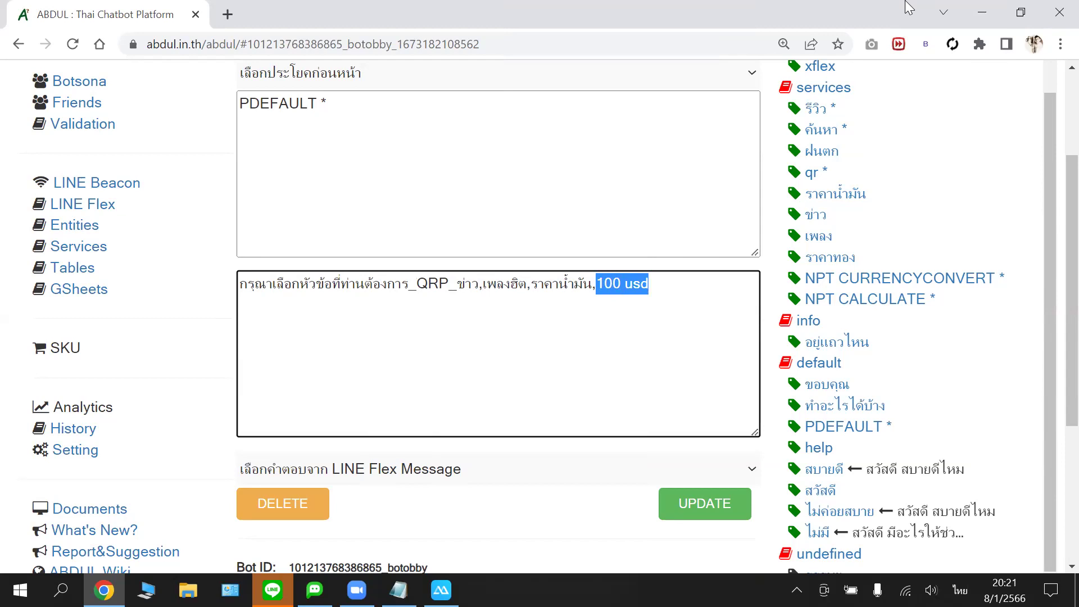
type("วัน")
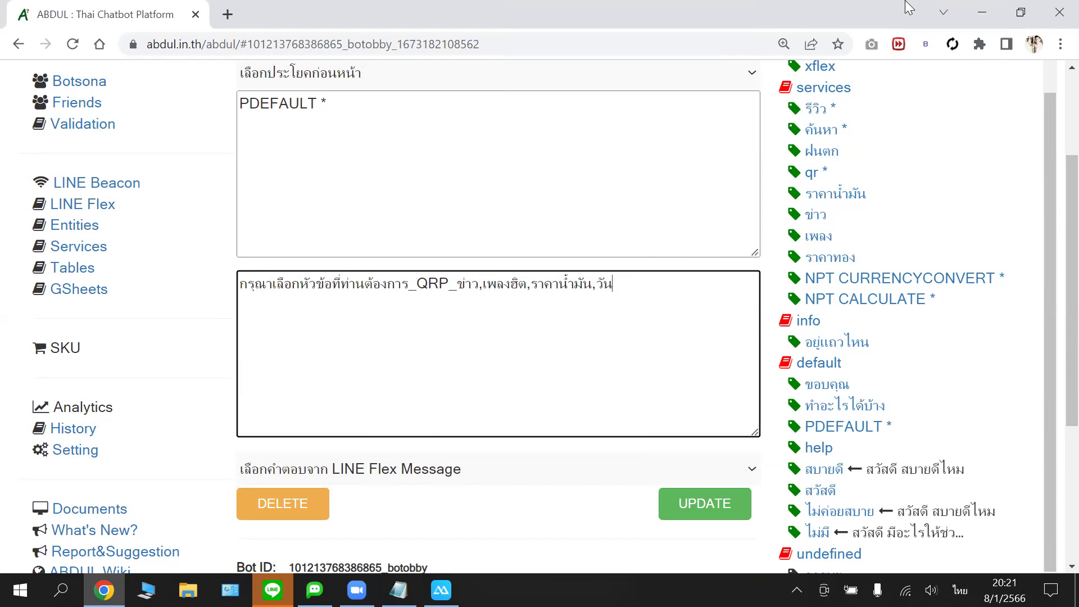
type("พร")
key("shift+Left")
key("shift+Left")
key("shift+Left")
key("shift+Left")
key("shift+Left")
key("shift+Left")
key("shift+Left")
key("Left")
key("shift+Left")
key("shift+Left")
key("shift+Left")
key("shift+Left")
key("shift+Left")
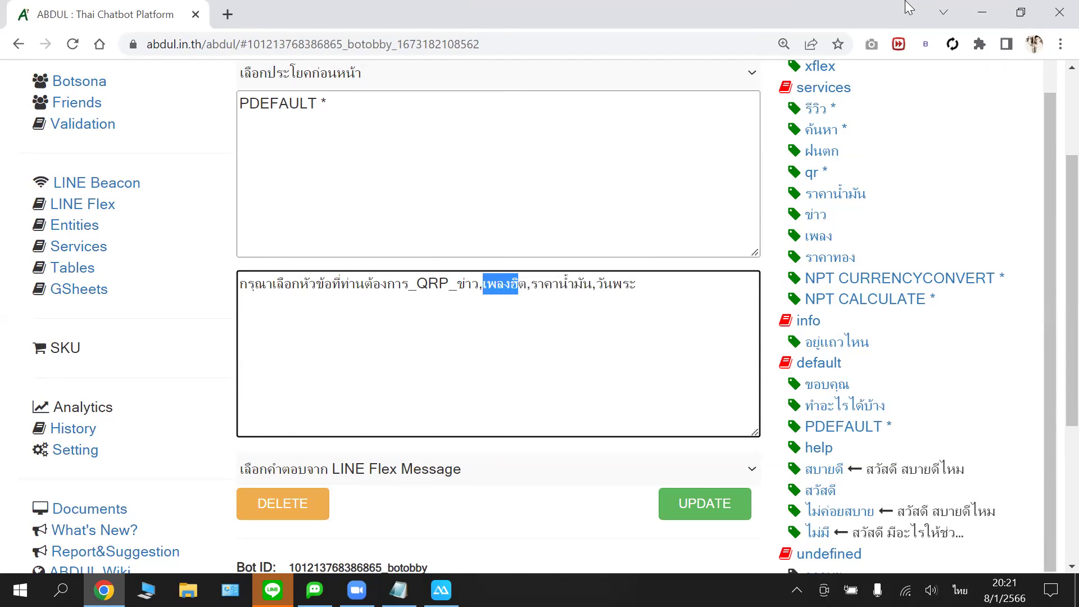
key("Left")
key("shift+Right")
key("shift+Right")
key("shift+Right")
key("shift+Right")
key("shift+Right")
key("shift+Right")
type("เงินเ")
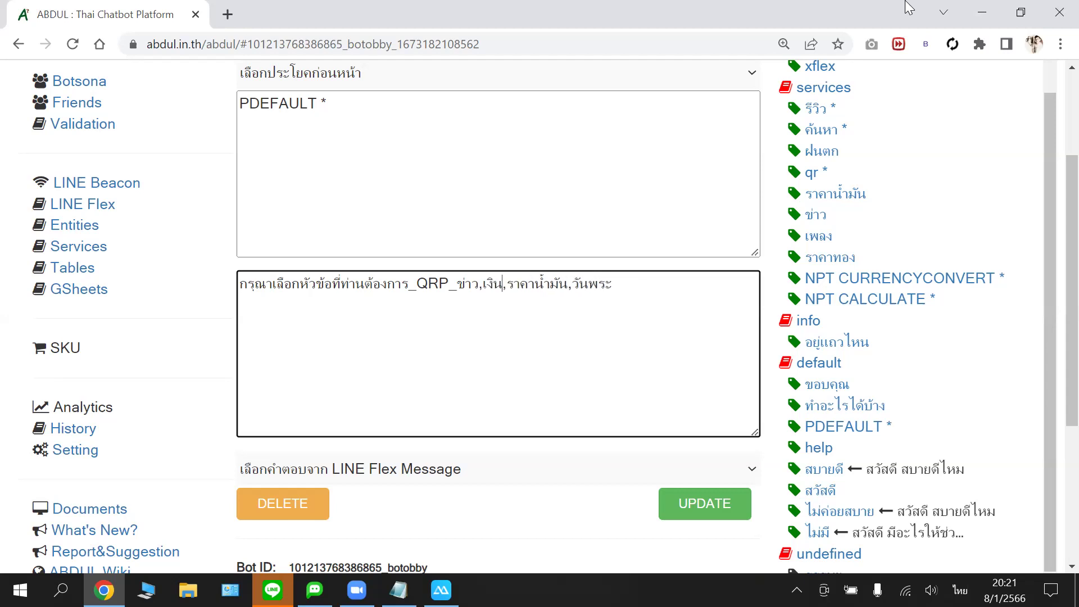
type("ดือน")
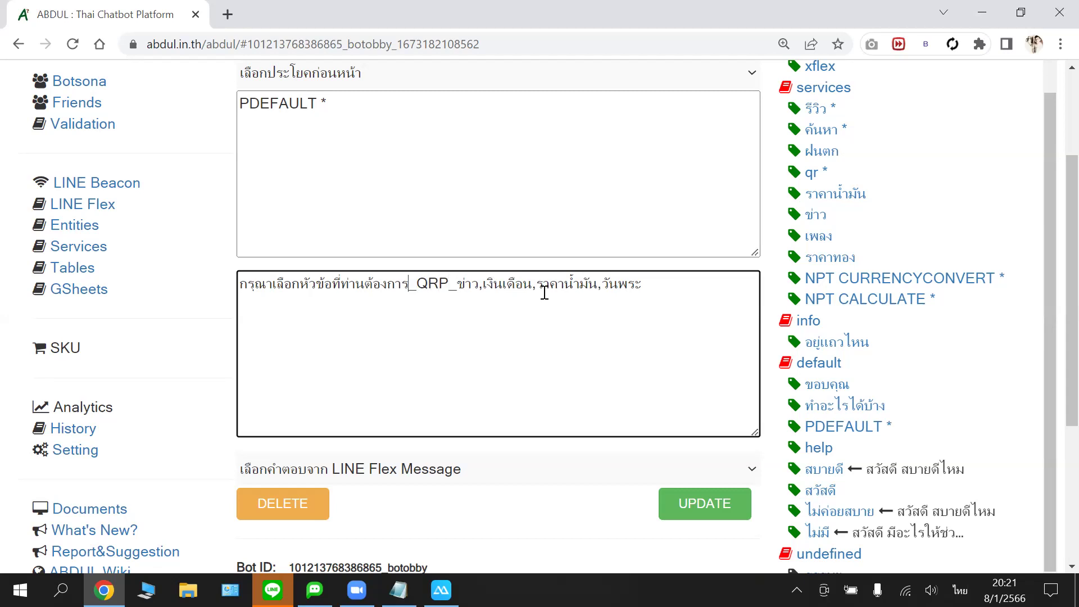
key("shift+Right")
key("shift+Right")
key("shift+Right")
key("shift+Right")
key("shift+Right")
key("shift+Right")
key("shift+Right")
key("shift+Right")
key("shift+Right")
key("shift+Right")
key("shift+Right")
key("shift+Right")
key("shift+Right")
key("shift+Right")
key("shift+Right")
key("shift+Right")
key("shift+Right")
key("shift+Right")
key("shift+Right")
key("shift+Right")
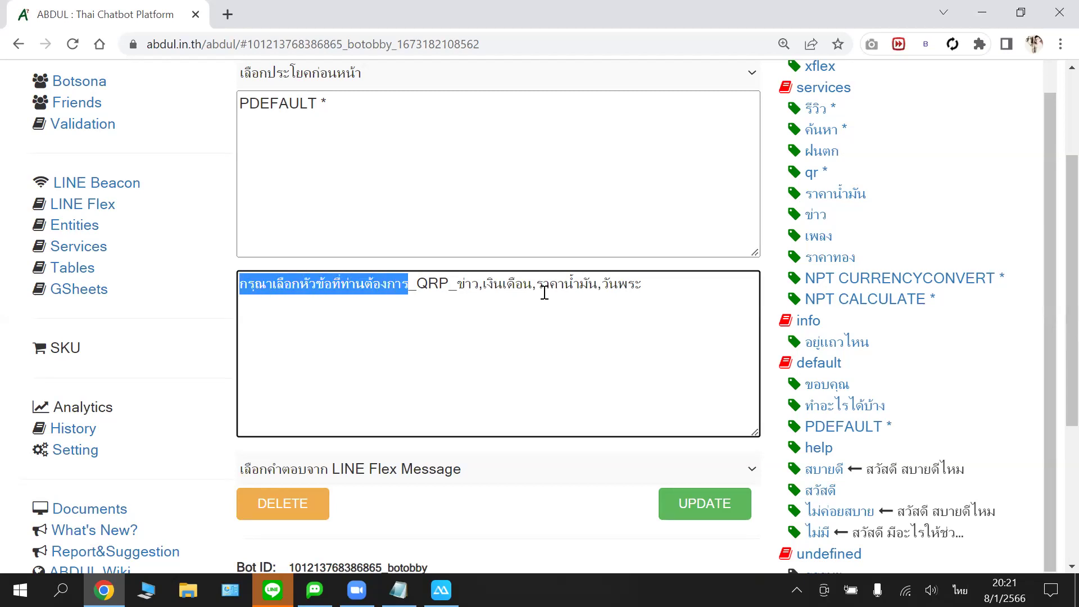
- Review the edited reply around เงินเดือน, วันพระ and the end of the answer
left_click(453, 293)
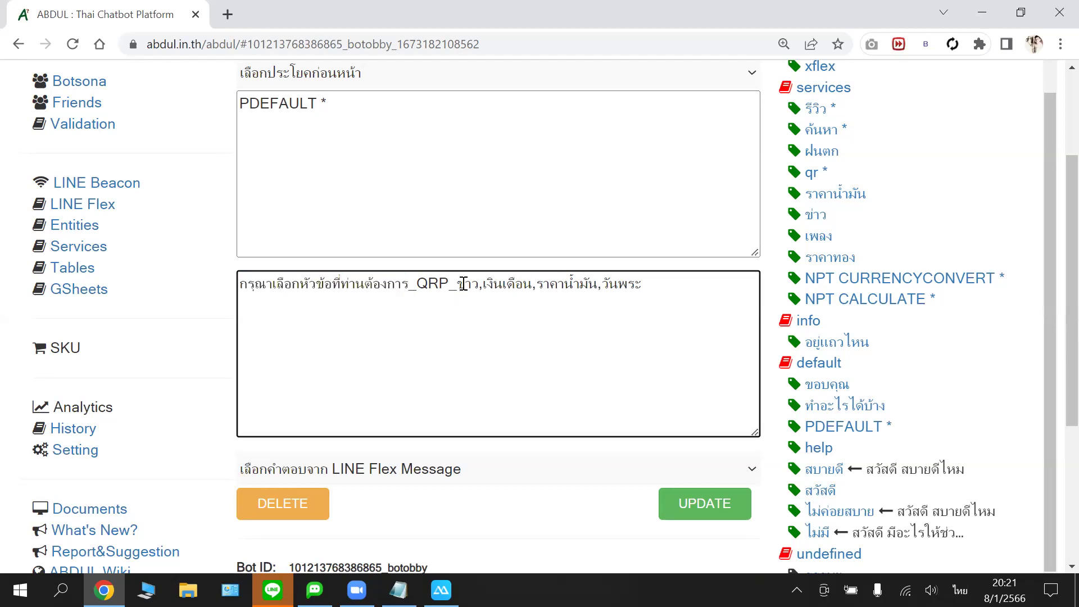
left_click(501, 287)
left_click(617, 286)
left_click(664, 290)
- Save the PDEFAULT * quick reply with UPDATE
scroll(682, 320, "down", 3)
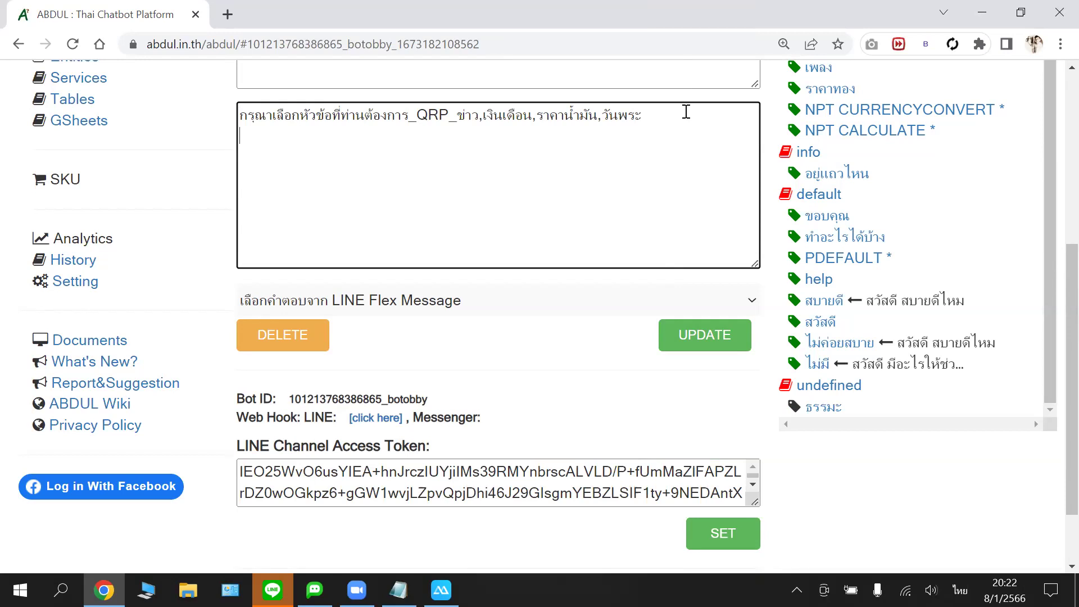
scroll(685, 129, "up", 1)
scroll(717, 423, "up", 1)
scroll(707, 425, "down", 1)
left_click(703, 417)
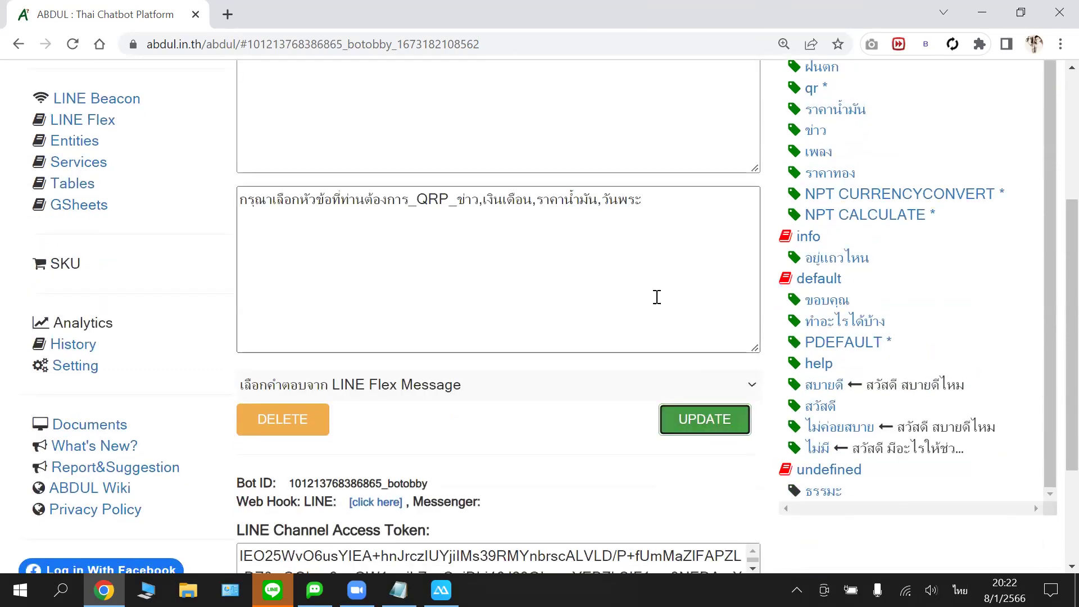
scroll(657, 297, "down", 1)
scroll(657, 297, "up", 2)
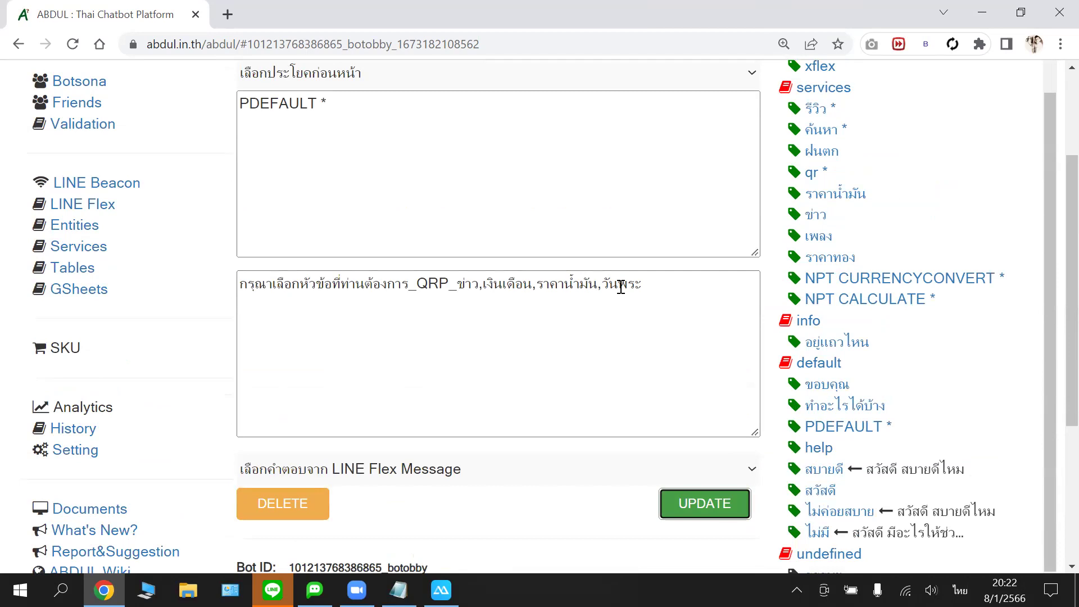
left_click(645, 289)
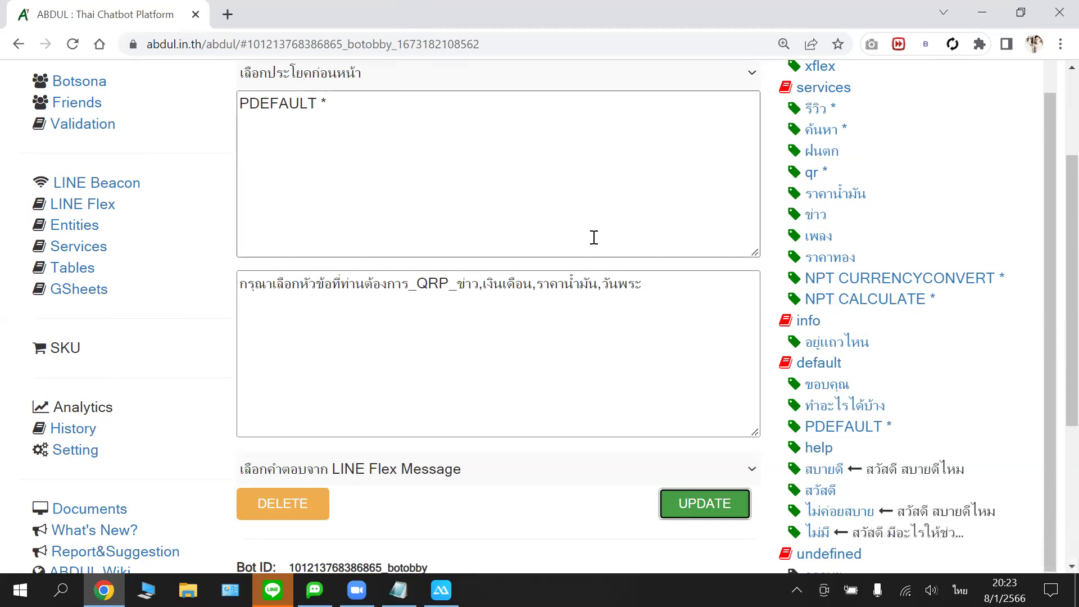
scroll(631, 304, "down", 3)
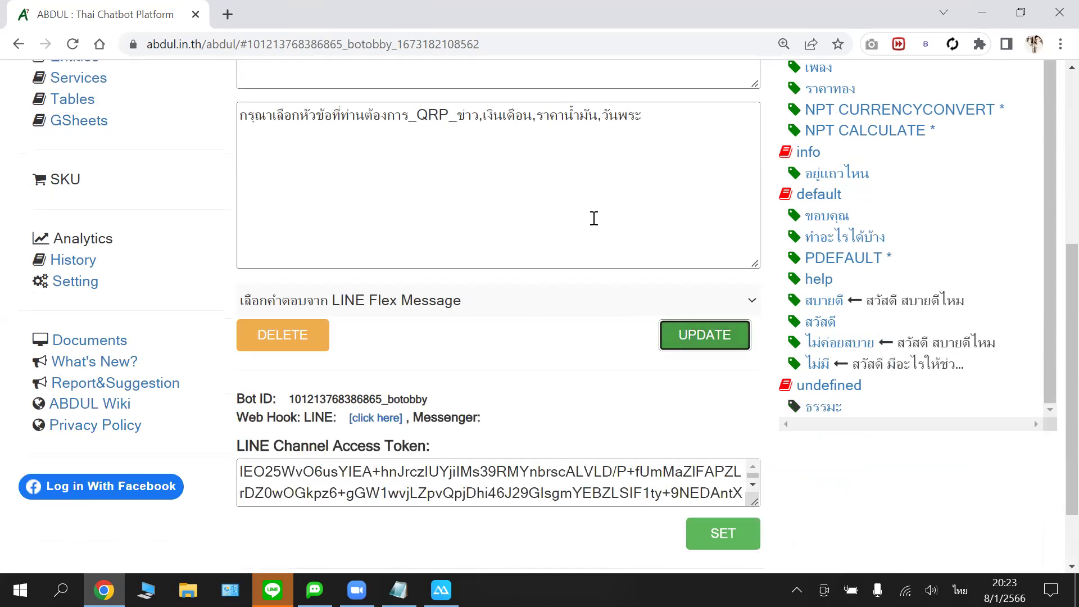
scroll(593, 207, "up", 3)
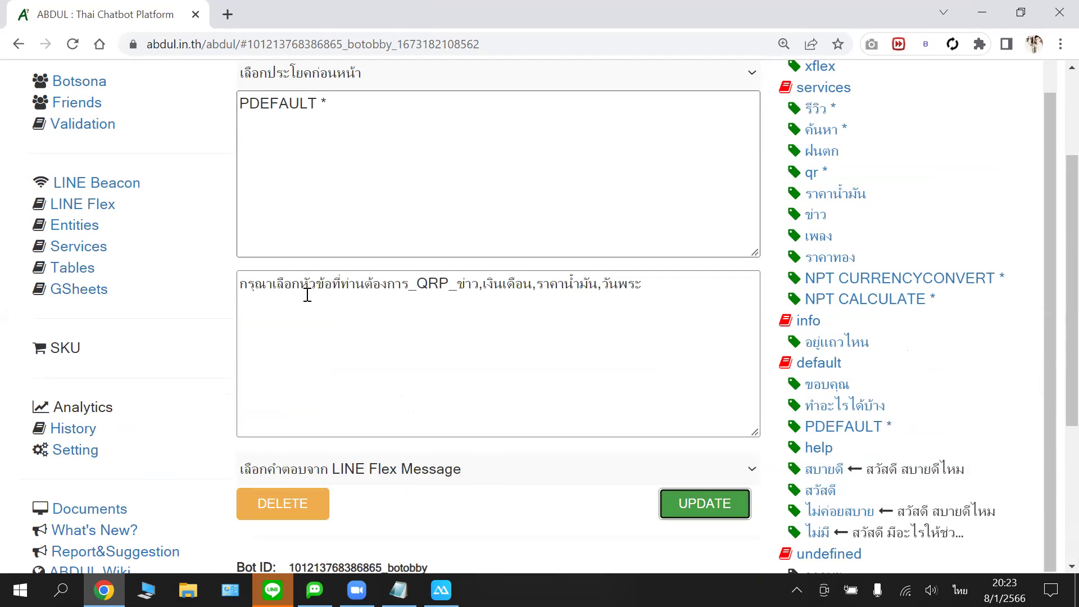
left_click_drag(283, 284, 355, 284)
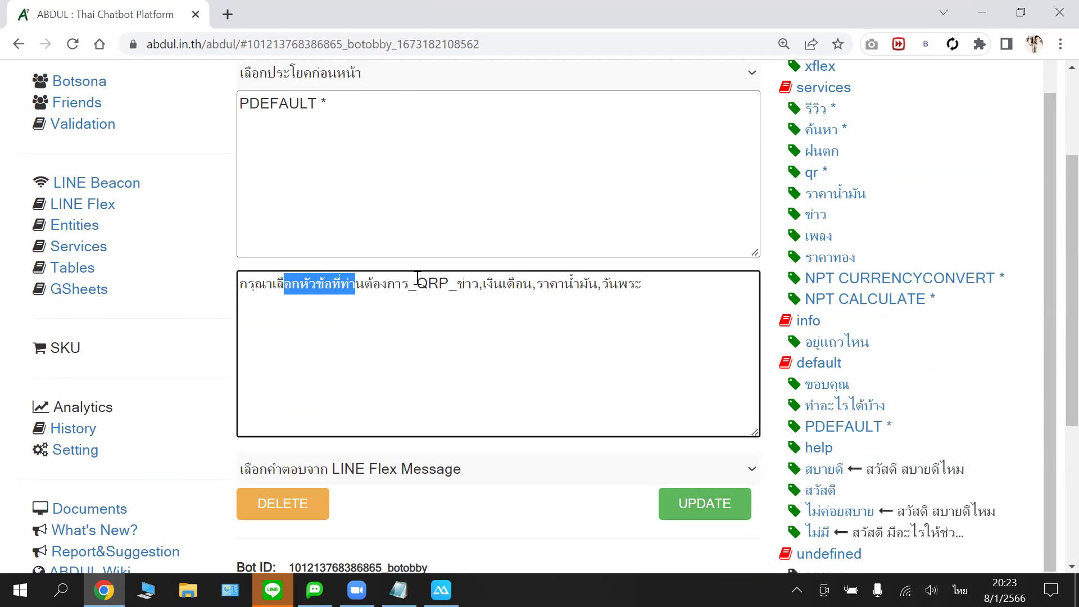
left_click_drag(449, 284, 458, 284)
left_click(472, 302)
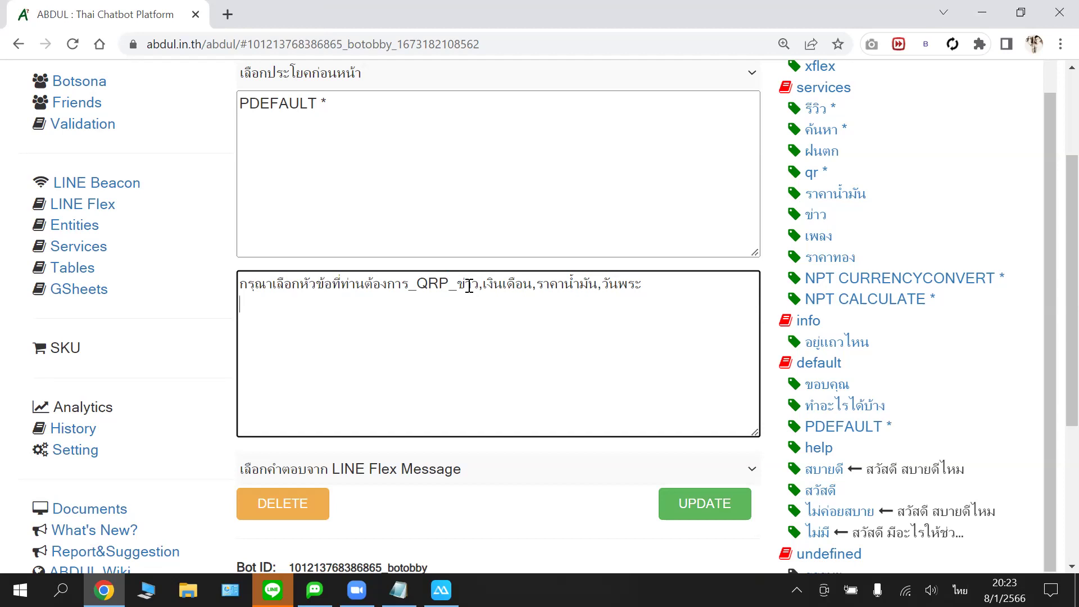
left_click(502, 284)
scroll(642, 301, "down", 1)
scroll(641, 300, "up", 1)
scroll(610, 309, "down", 1)
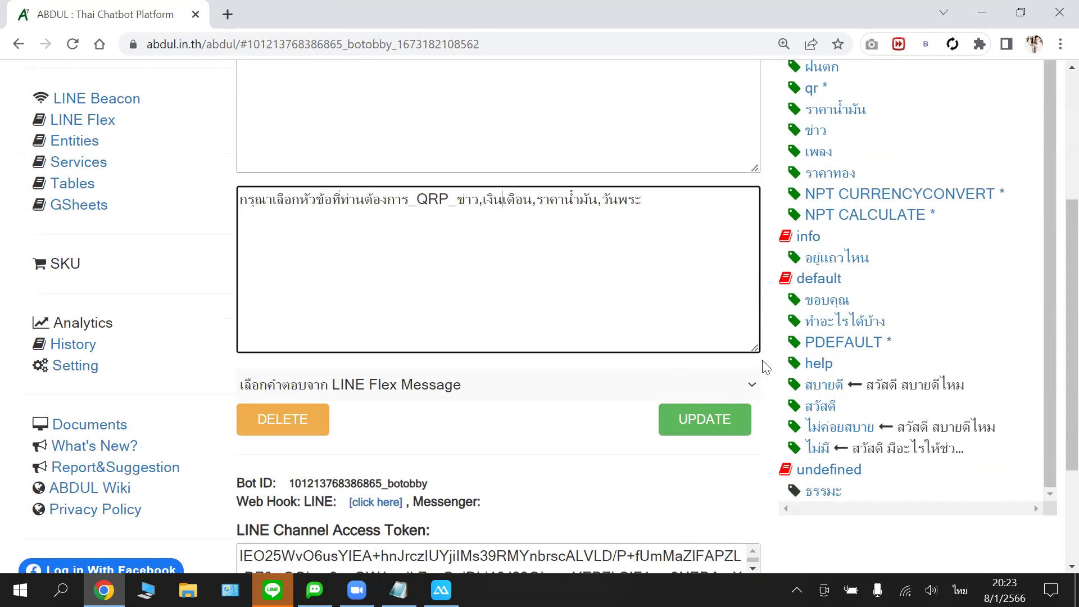
left_click(702, 421)
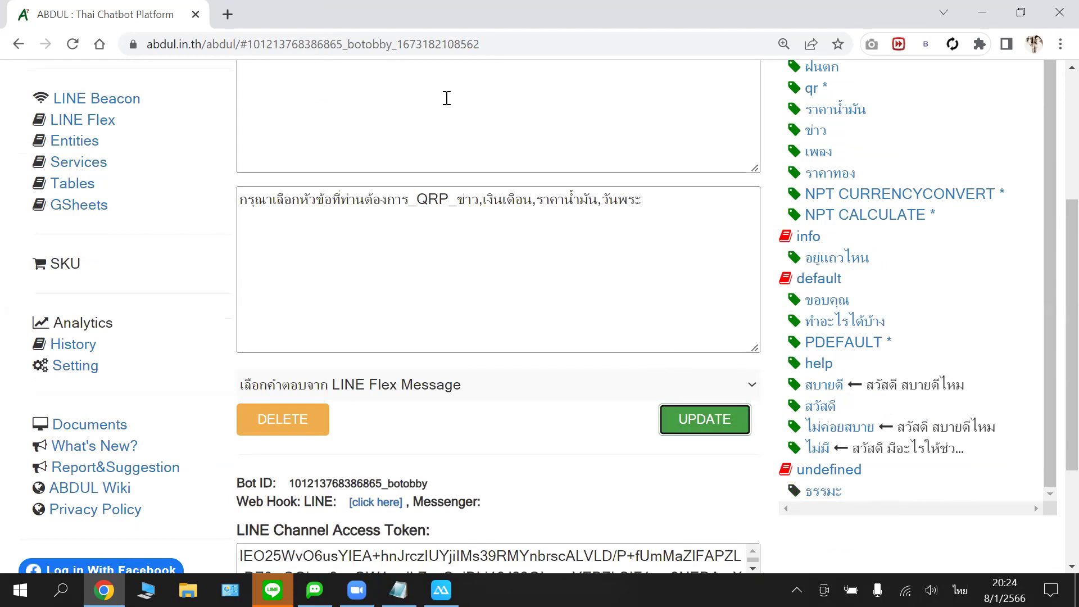
- Open a new tab loading abdul.in.th/abdul/
left_click(228, 15)
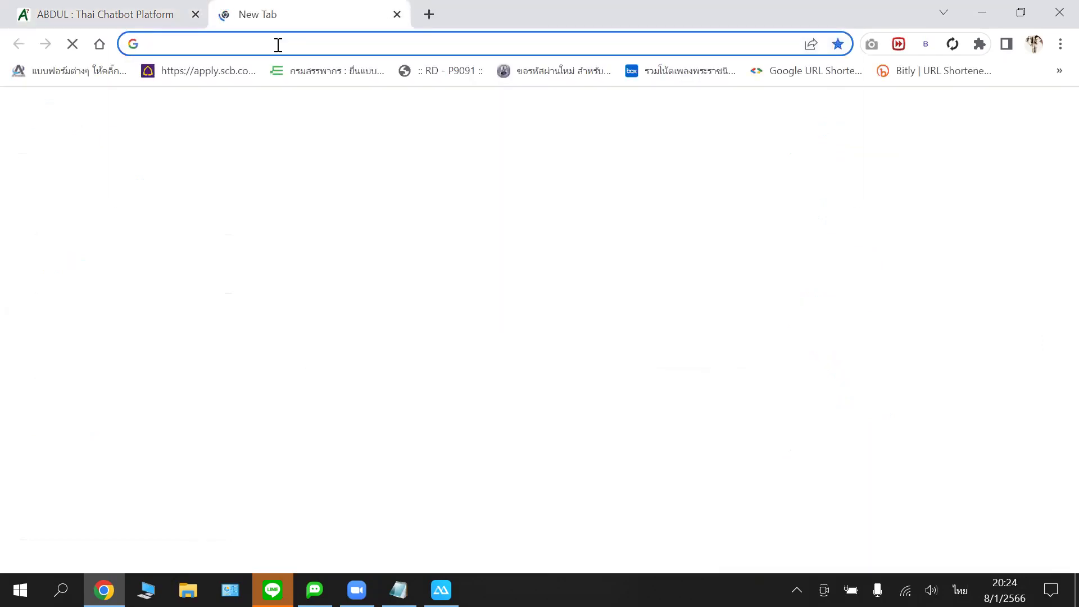
type("พ")
key("BackSpace")
key("grave")
type("abdul.in.th/abdul/")
key("Return")
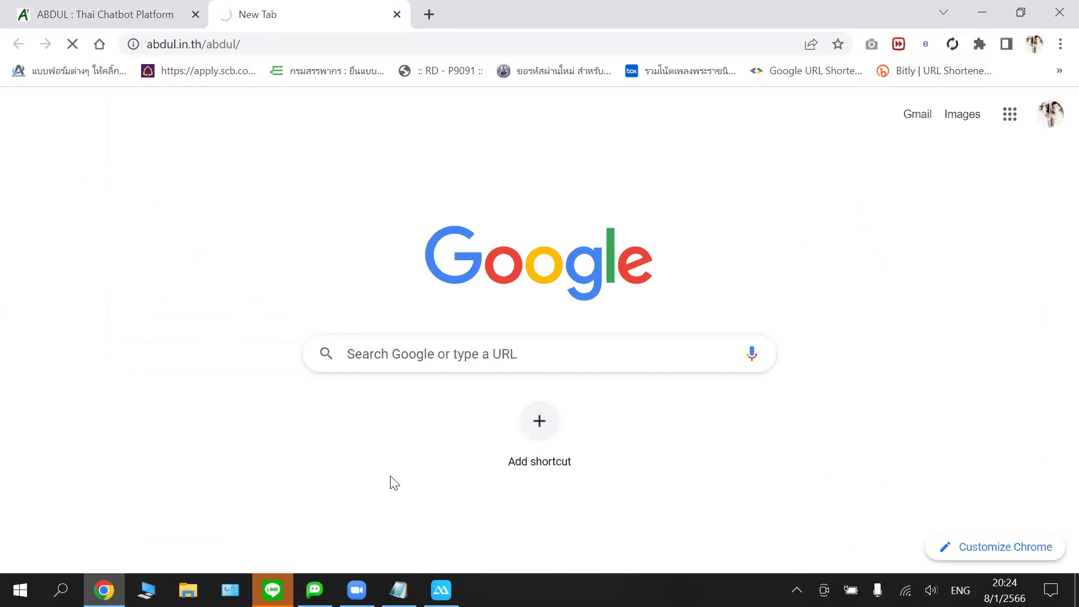
- Close the sticker.txt notes, reposition the phone mirror, and return to the ABDUL tab
left_click(398, 589)
left_click(683, 15)
left_click(398, 590)
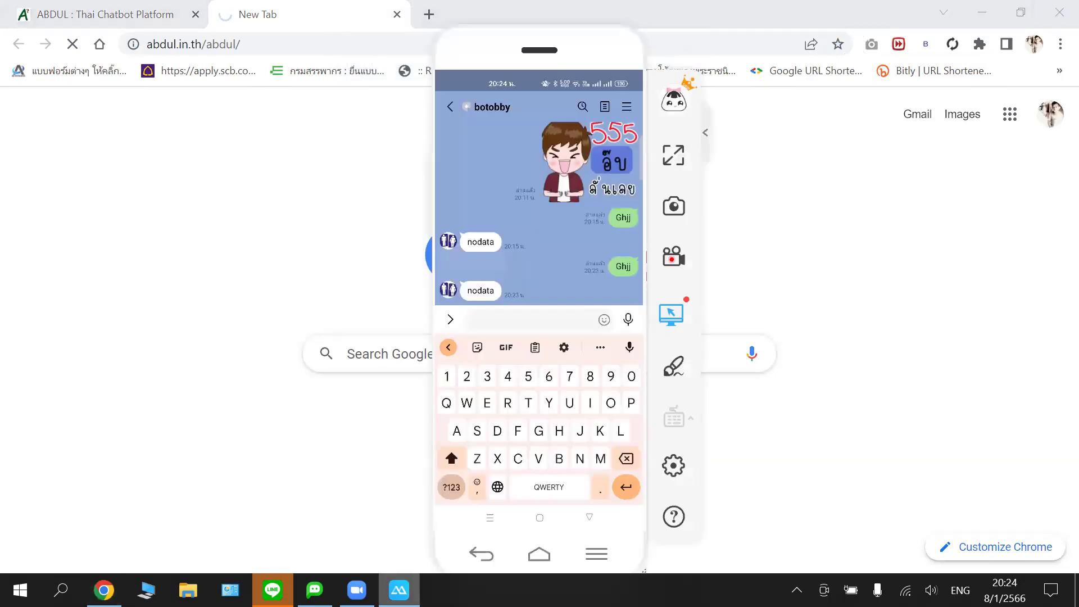
left_click_drag(595, 35, 605, 23)
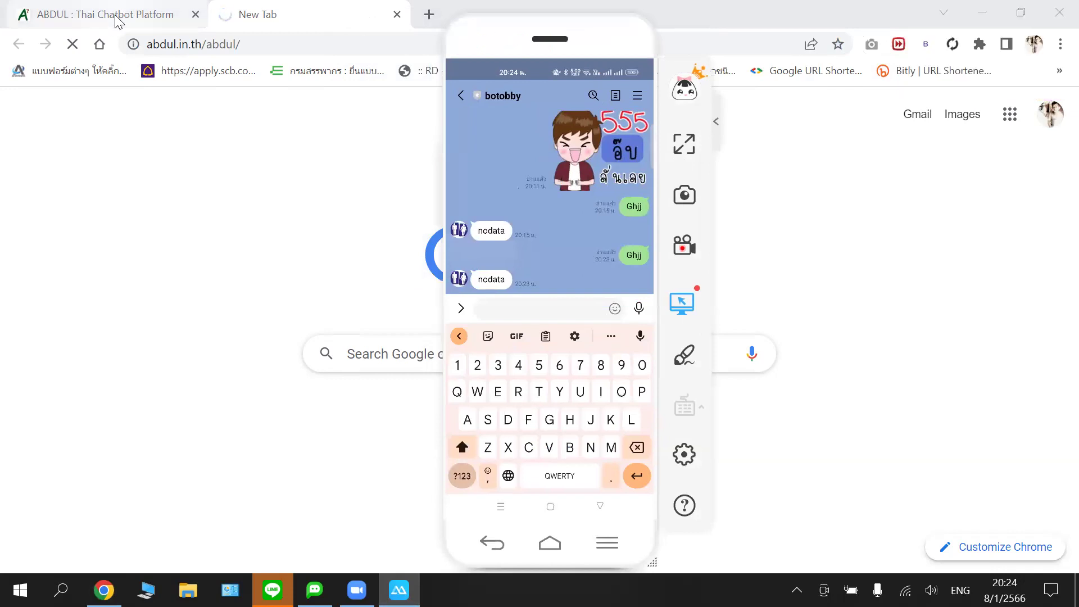
mouse_move(123, 17)
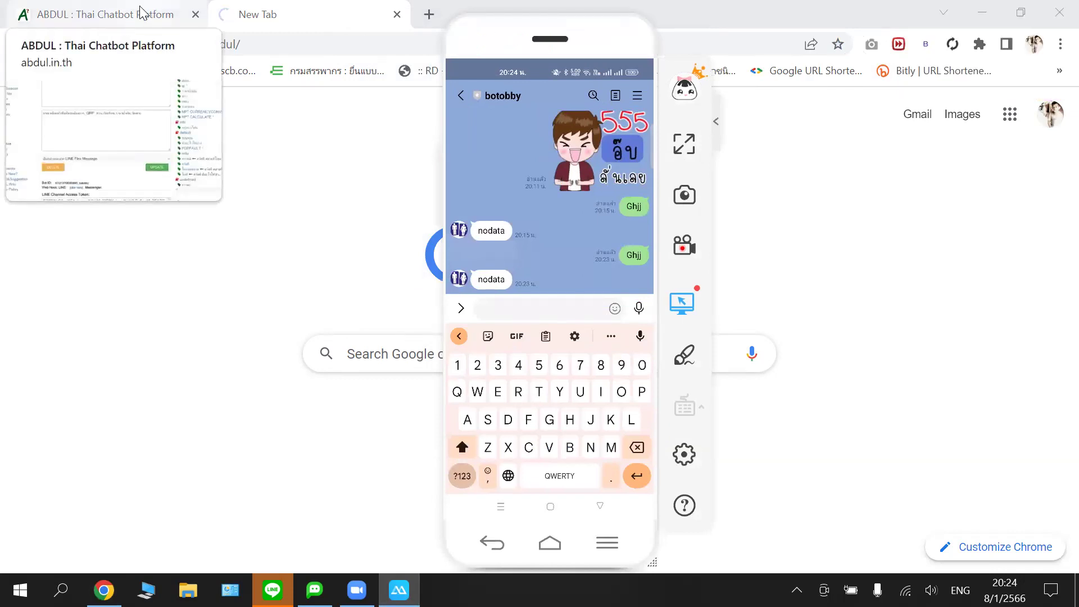
left_click(139, 15)
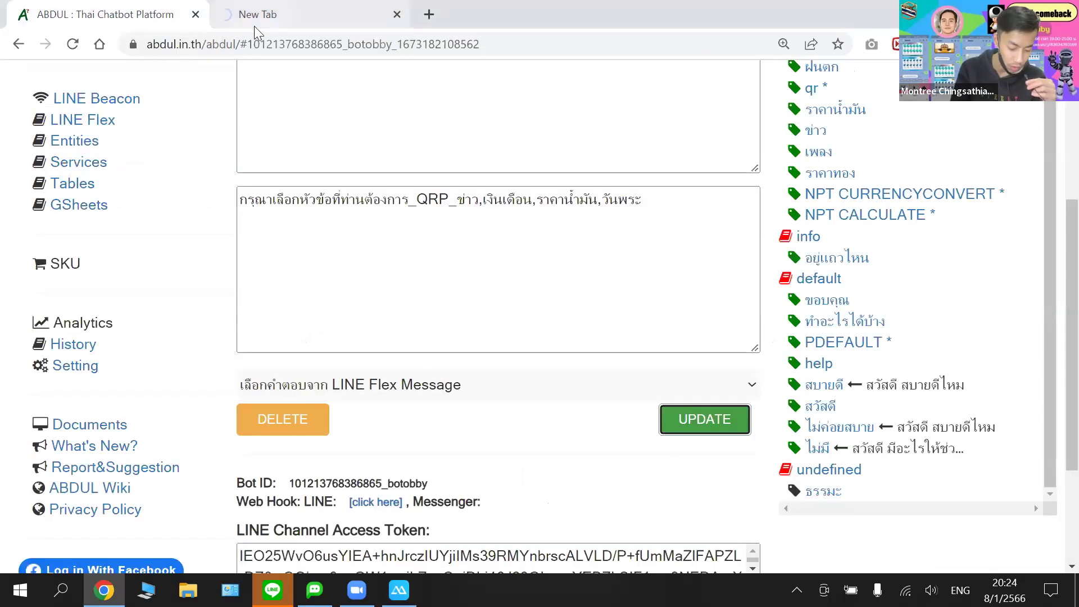
- Browse botobby's intent list and open the ข่าว intent
scroll(664, 411, "up", 1)
scroll(655, 311, "down", 3)
scroll(654, 311, "down", 2)
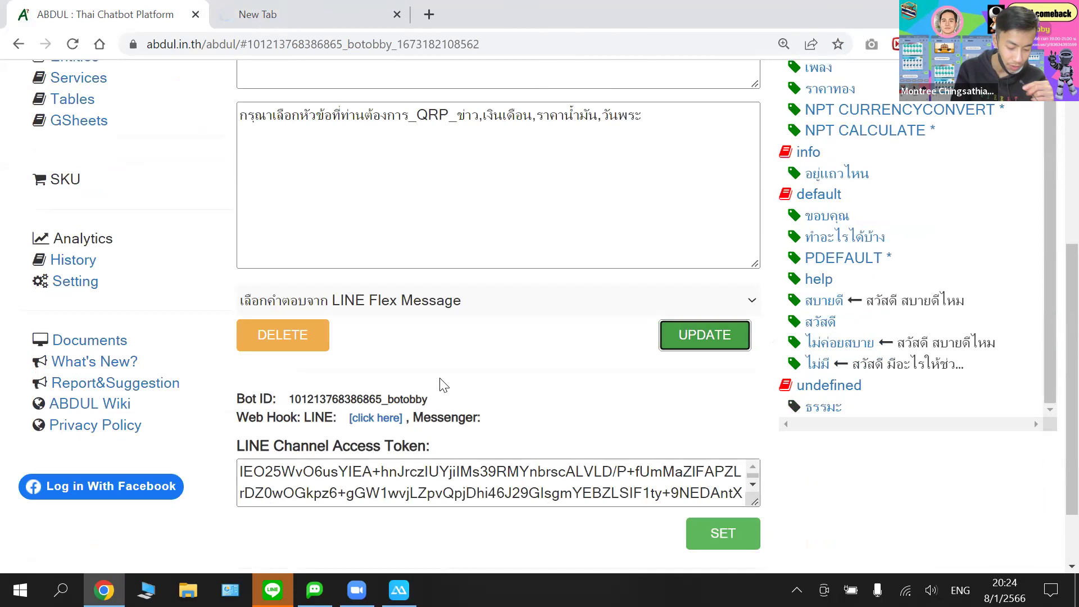
scroll(956, 207, "up", 1)
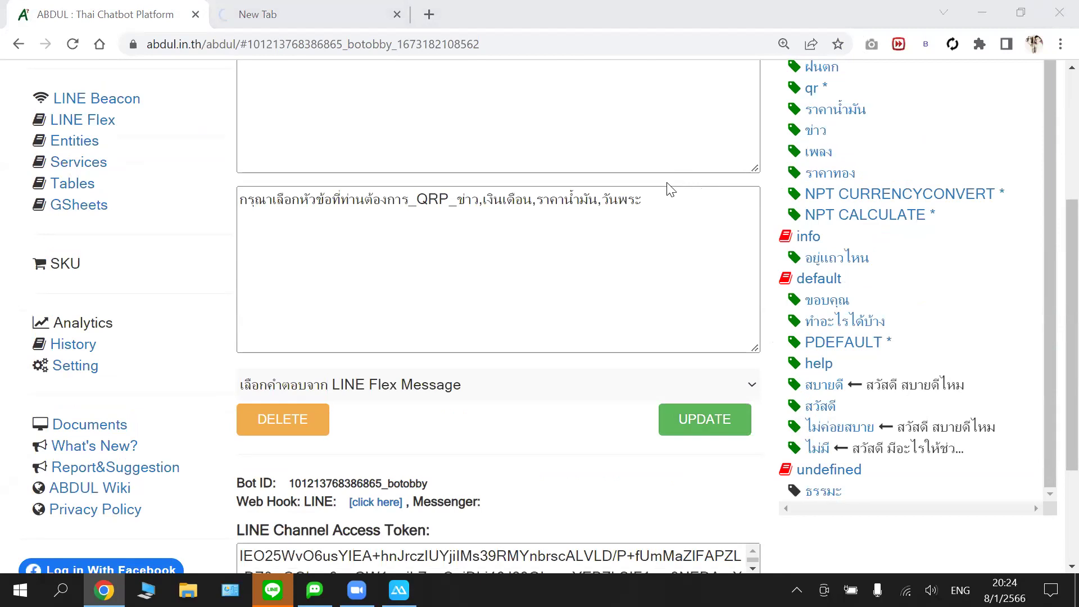
scroll(669, 185, "up", 1)
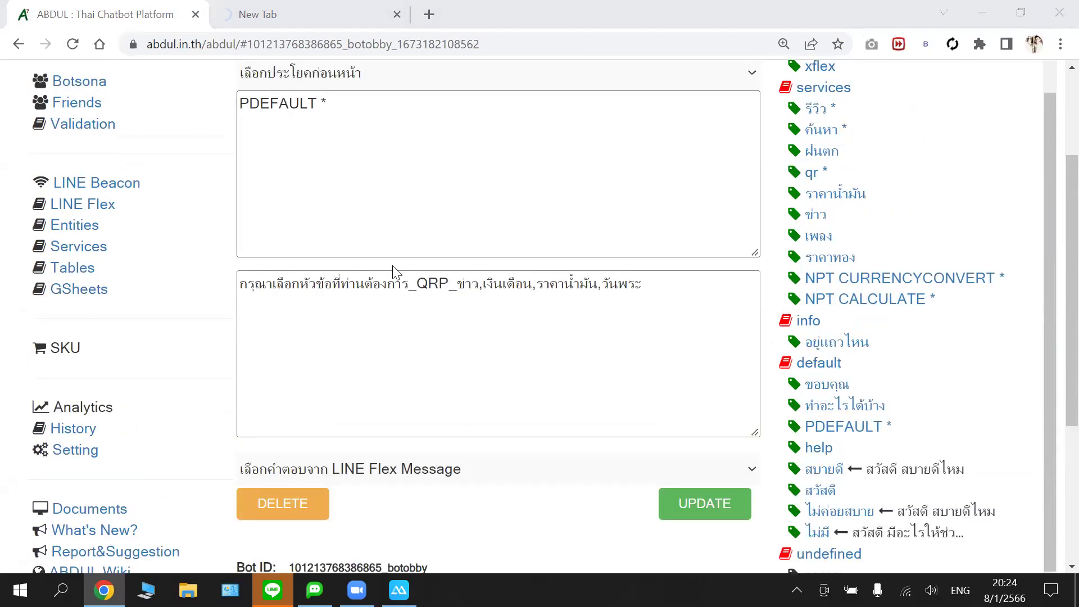
left_click(815, 217)
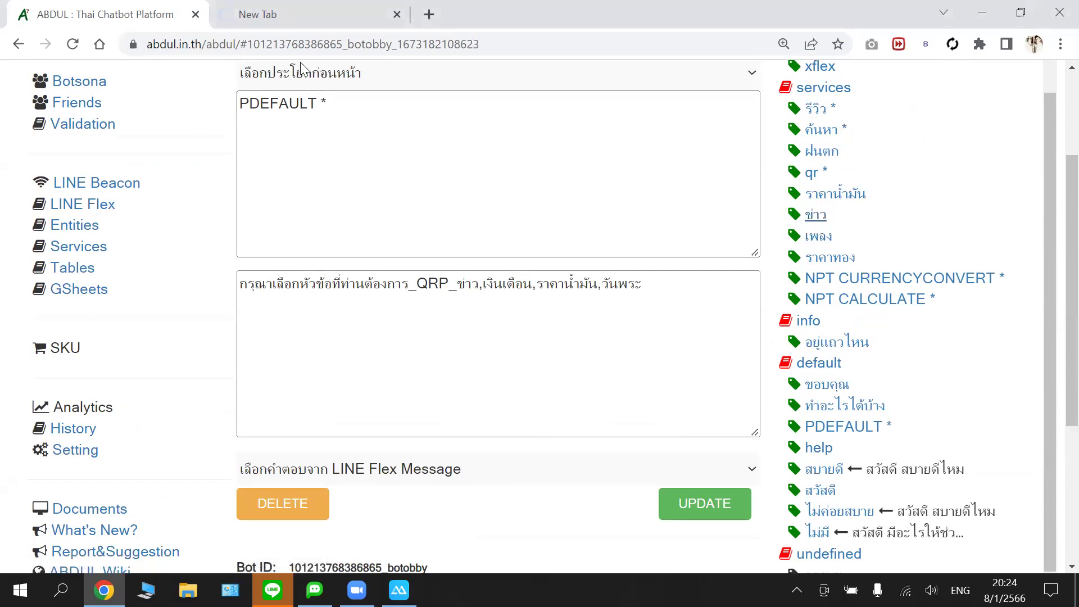
scroll(635, 132, "up", 3)
scroll(791, 159, "down", 5)
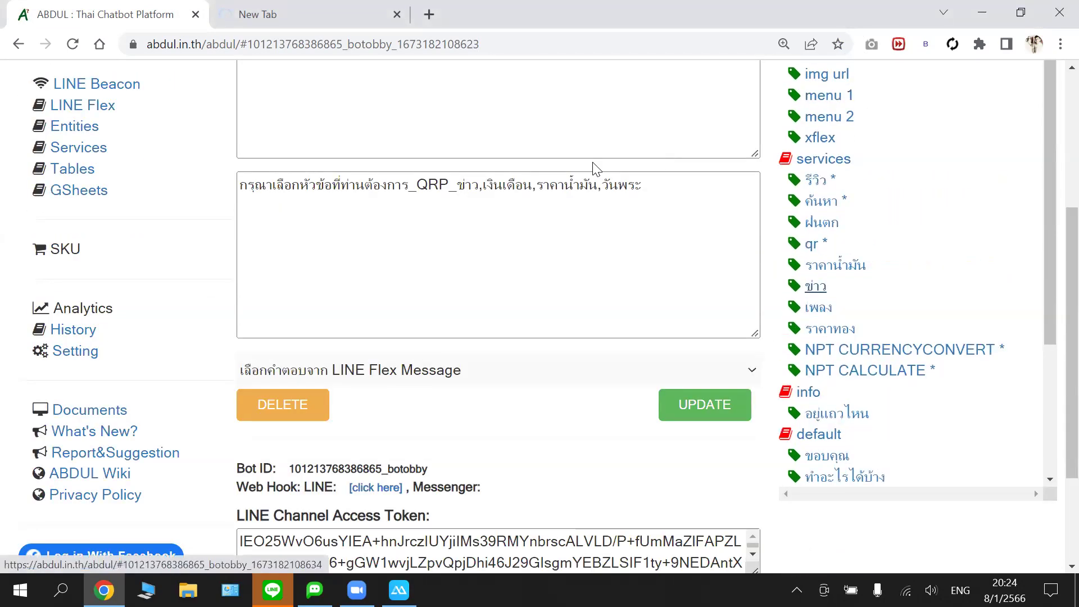
scroll(595, 168, "up", 5)
scroll(453, 202, "down", 2)
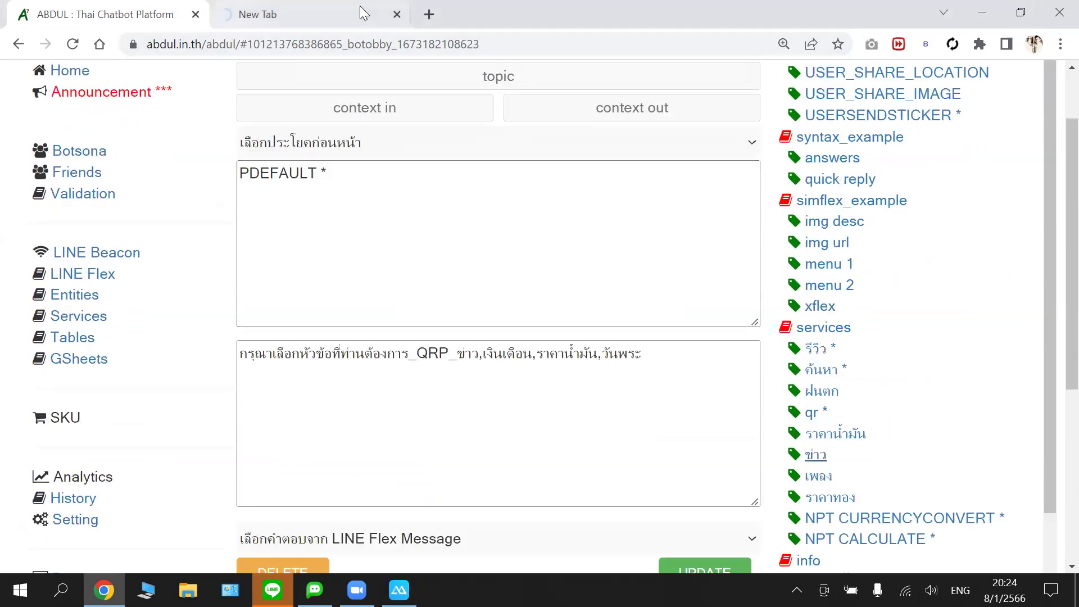
- Close the extra abdul.in.th tab and view the platform announcements page
left_click(397, 17)
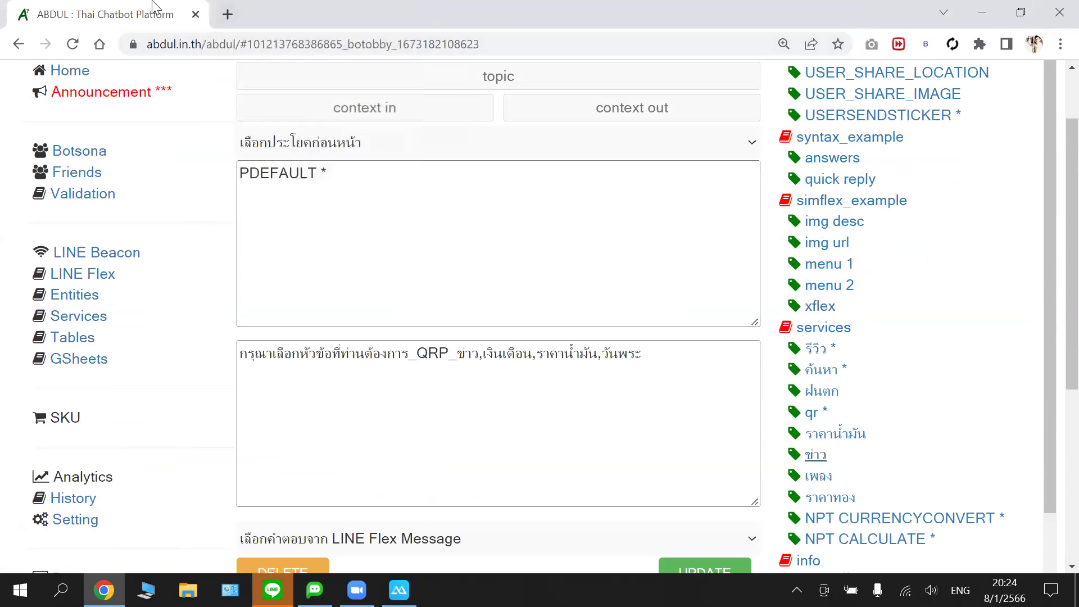
left_click(167, 91)
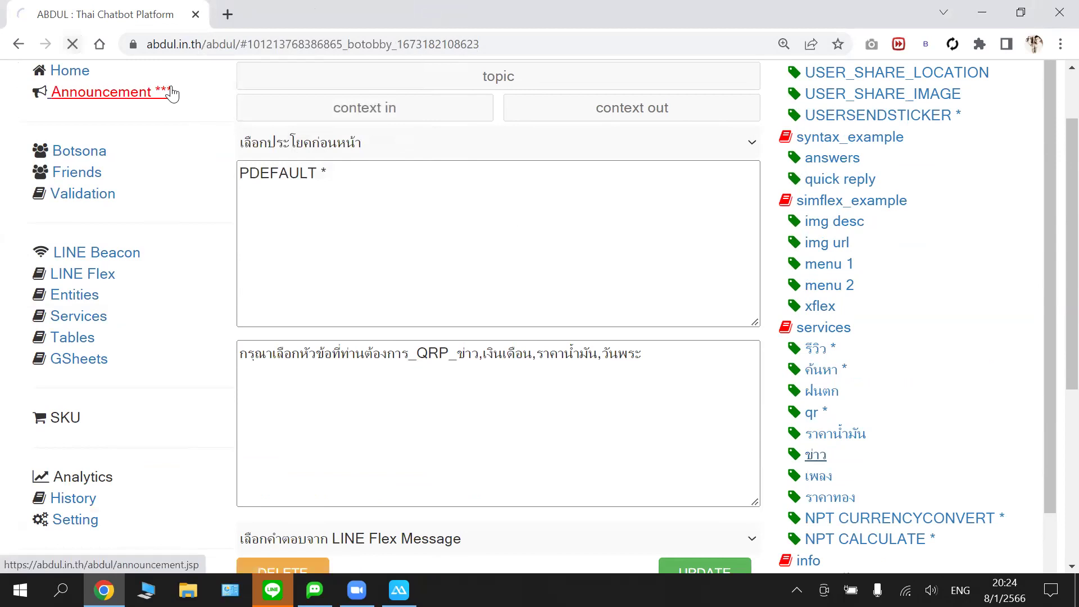
left_click_drag(644, 355, 264, 356)
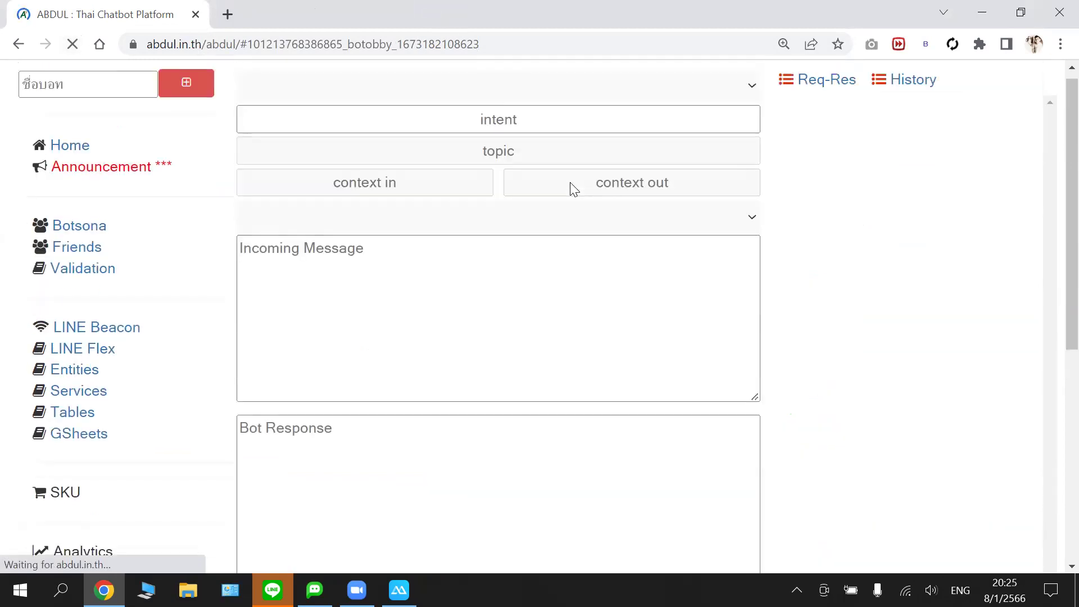
scroll(504, 253, "down", 2)
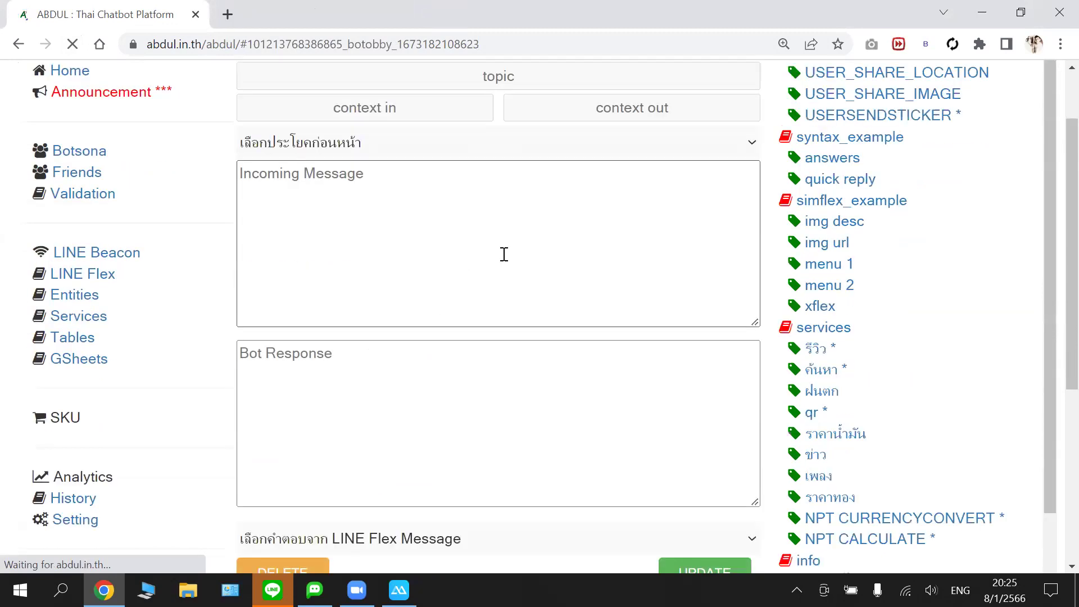
scroll(848, 236, "down", 1)
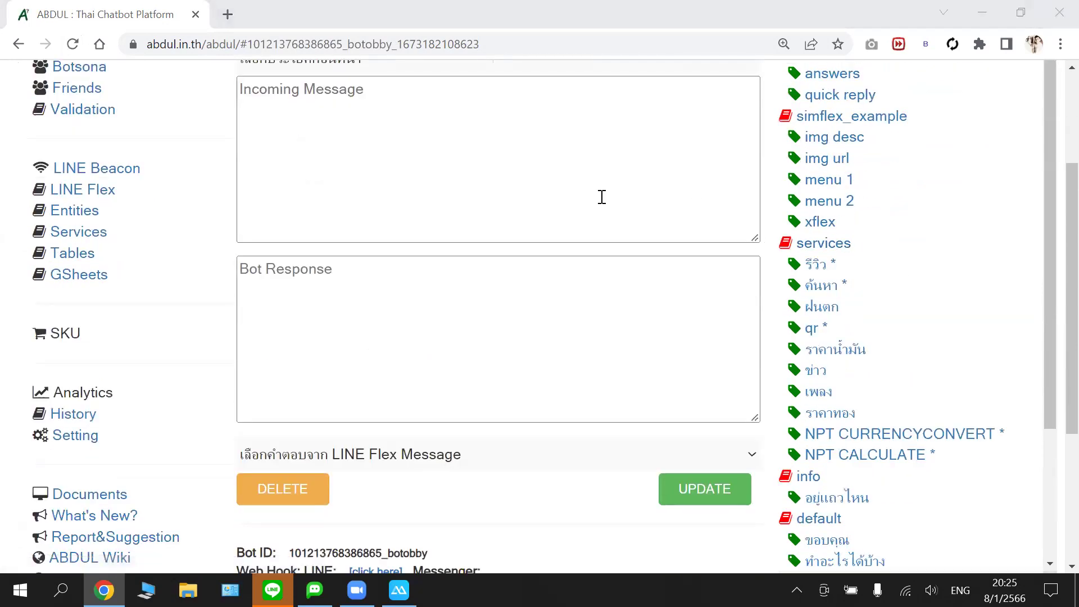
scroll(597, 191, "up", 1)
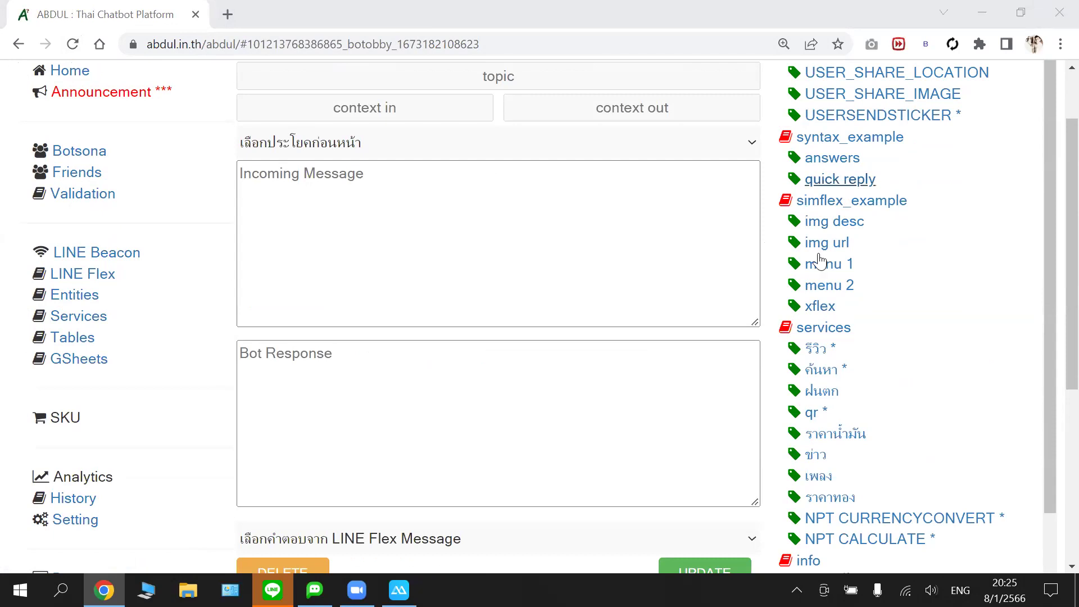
scroll(815, 261, "down", 1)
scroll(814, 262, "down", 6)
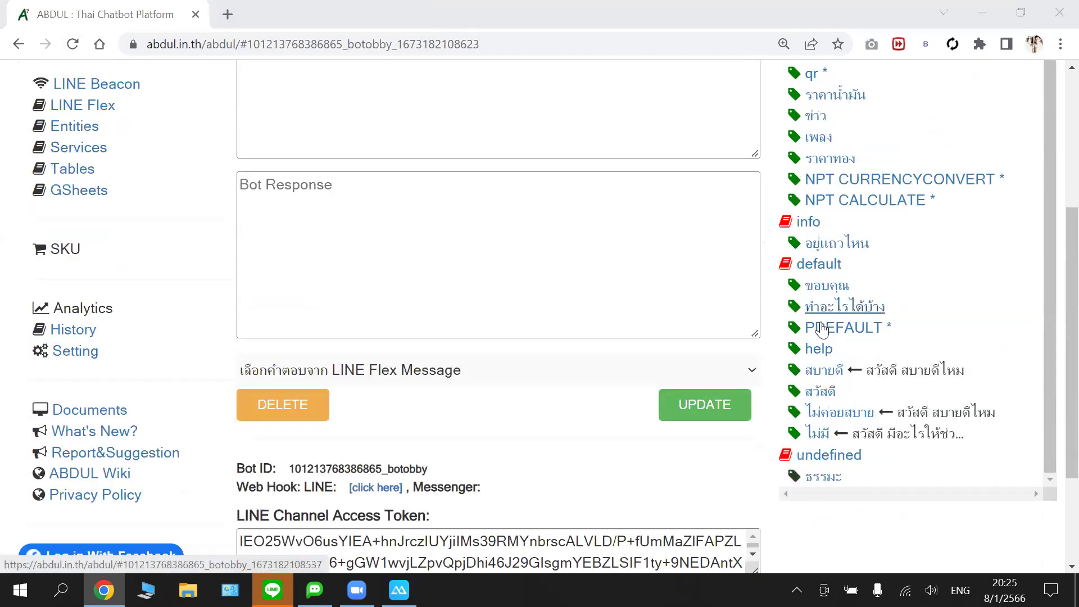
- Reopen PDEFAULT * and save its topic-menu quick reply with Tab and Enter
left_click(818, 330)
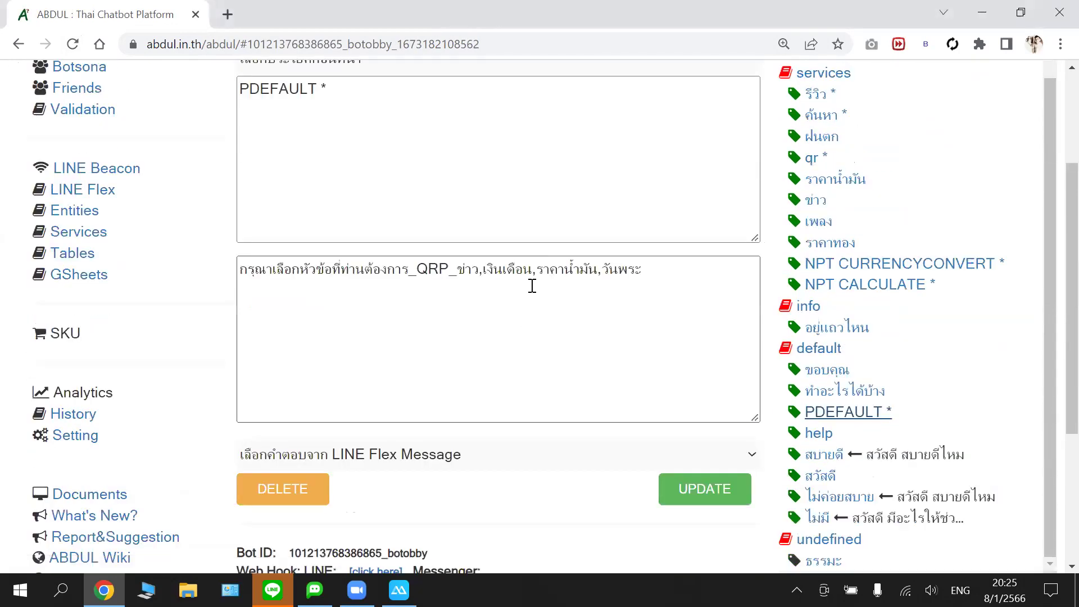
scroll(631, 335, "up", 1)
scroll(631, 335, "down", 2)
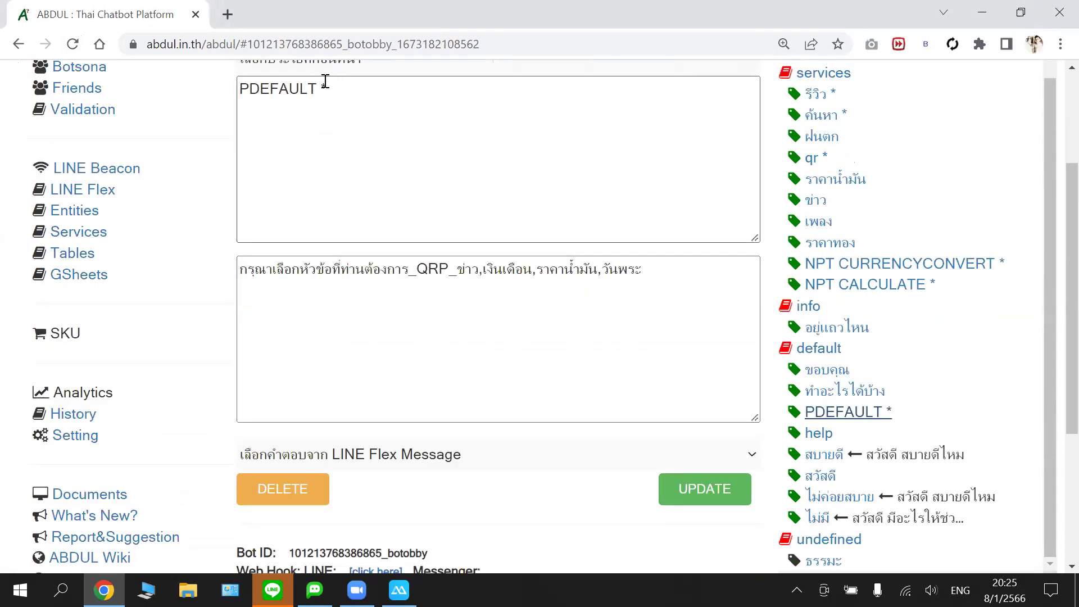
left_click(489, 278)
scroll(653, 293, "down", 1)
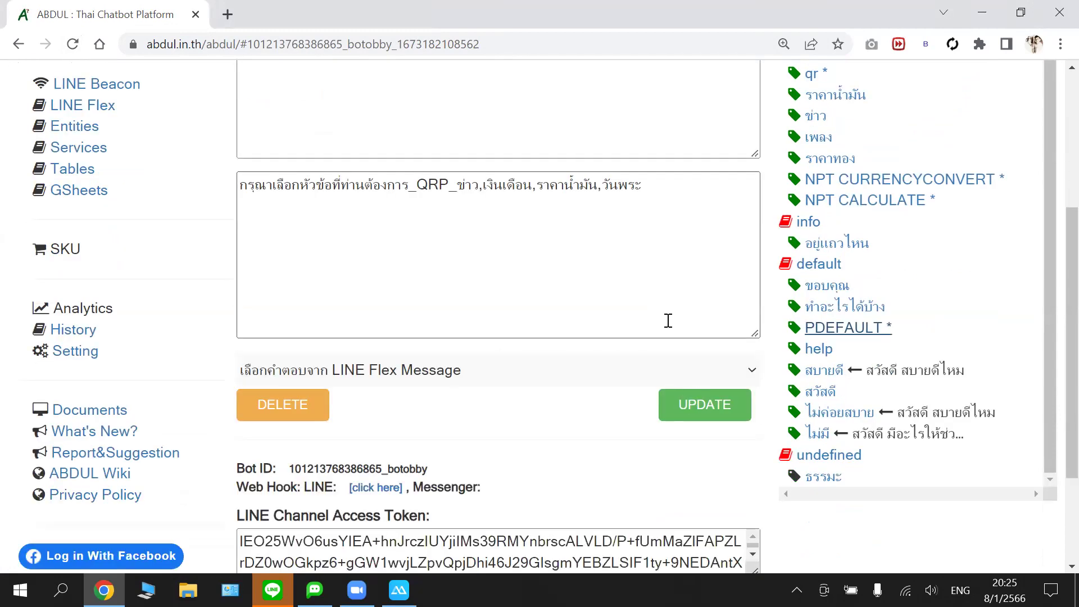
key("Tab")
key("Tab")
key("Tab")
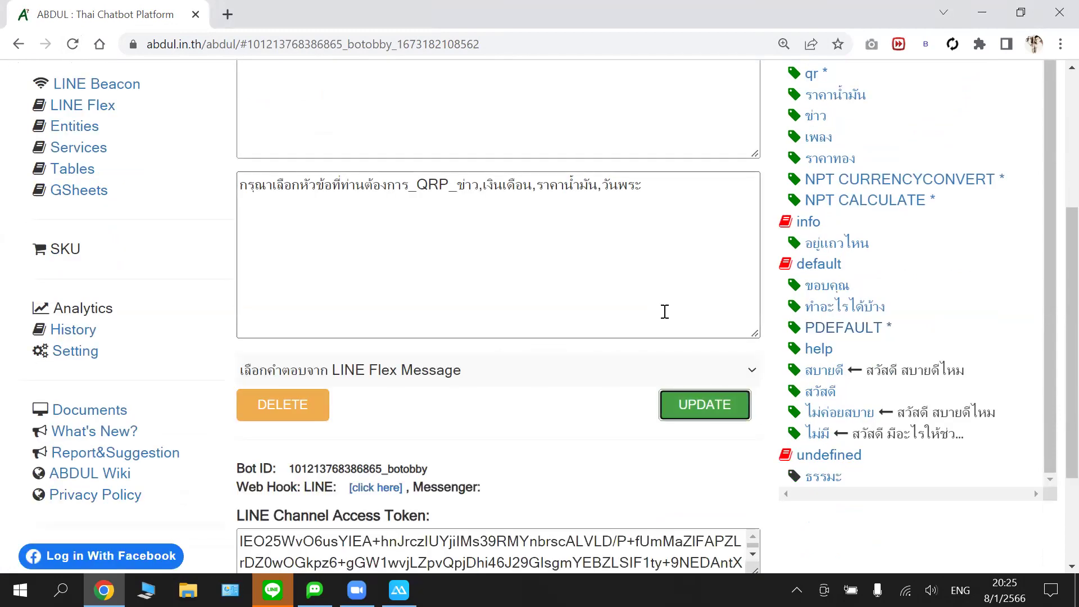
key("Return")
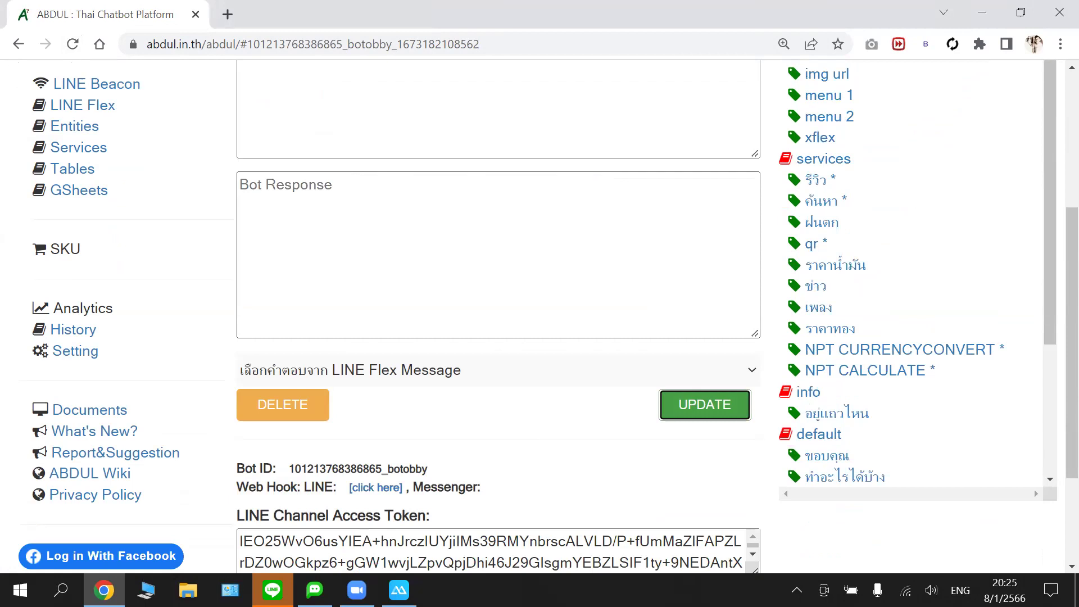
- Check the mirrored phone, then return to botobby's intent list in the editor
left_click(400, 587)
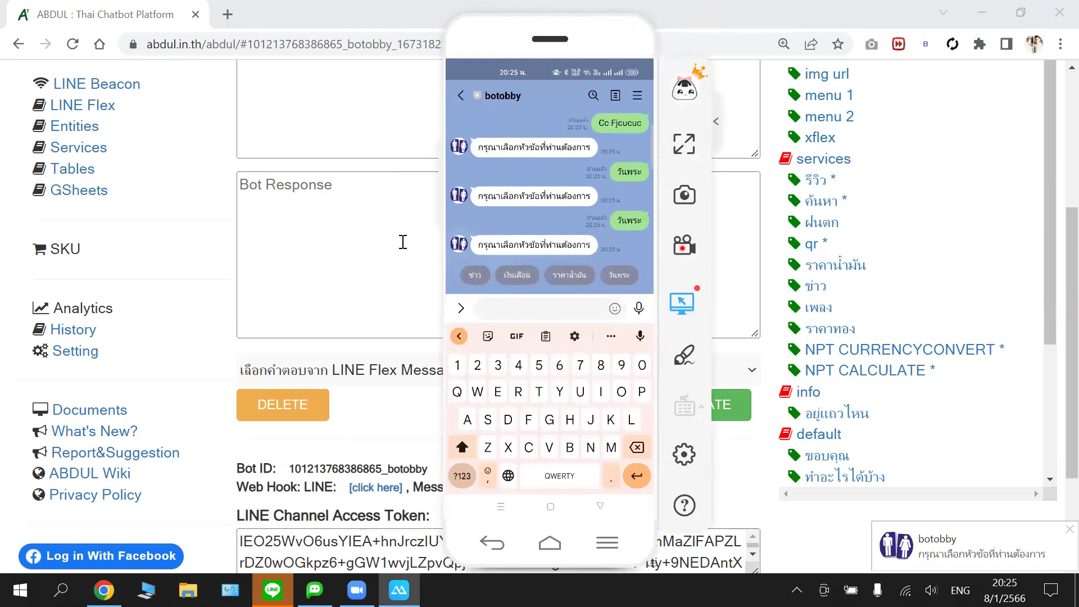
left_click(821, 210)
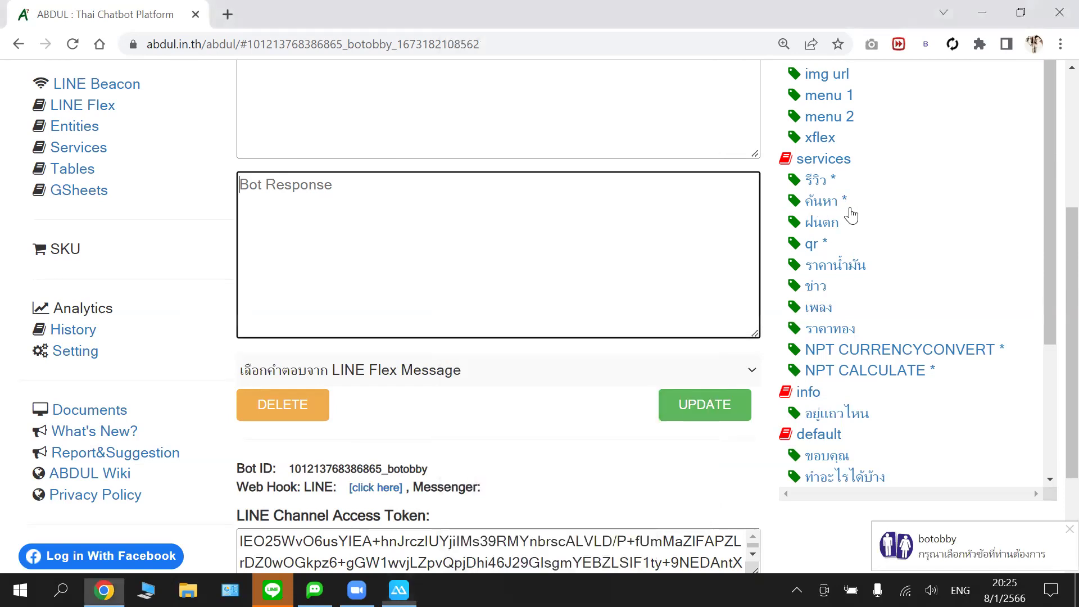
scroll(851, 215, "down", 3)
left_click(850, 209)
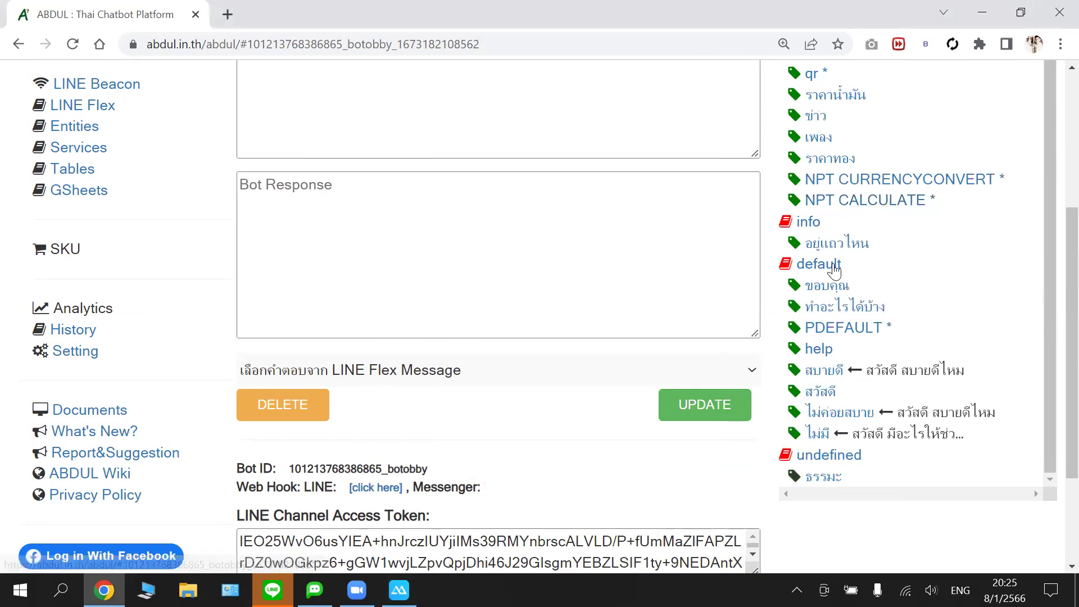
- Scroll through the intent list, then bring the phone's LINE chat with botobby forward
scroll(836, 145, "up", 3)
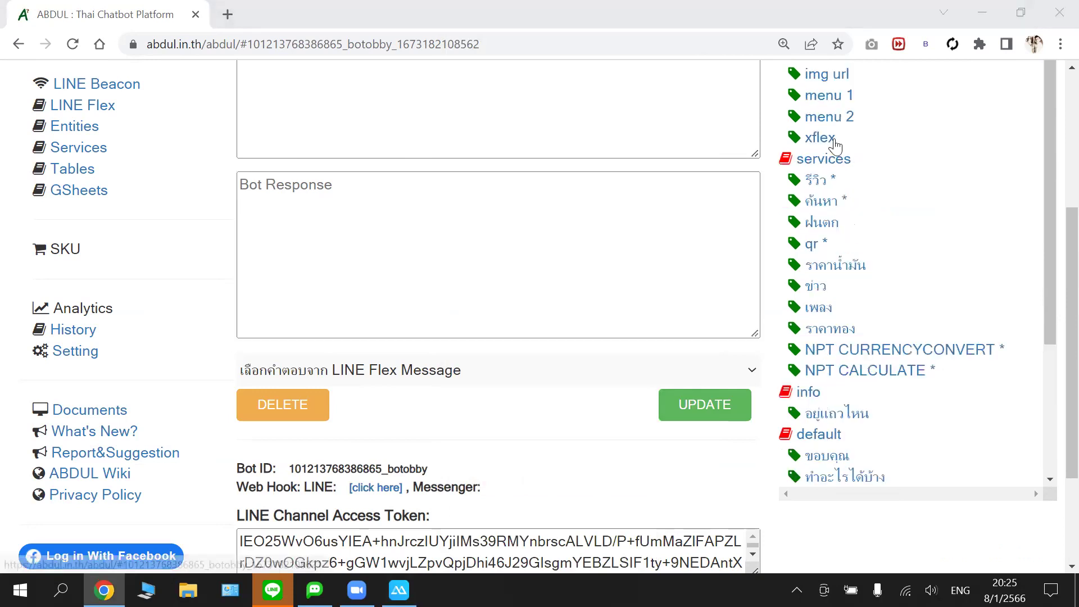
scroll(835, 145, "up", 4)
scroll(894, 239, "down", 3)
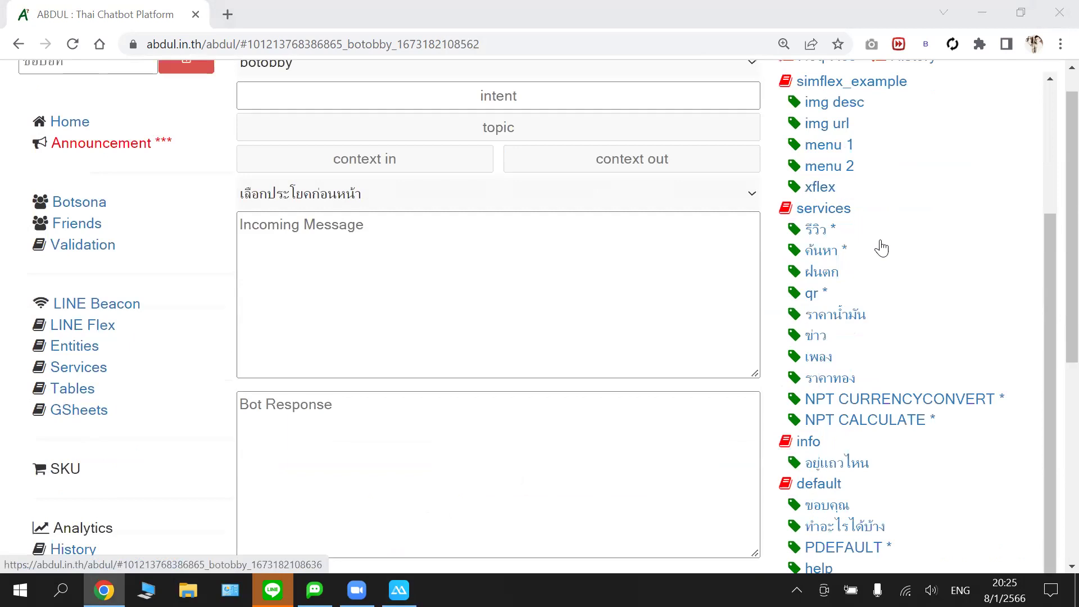
scroll(1052, 290, "down", 5)
scroll(1051, 290, "down", 2)
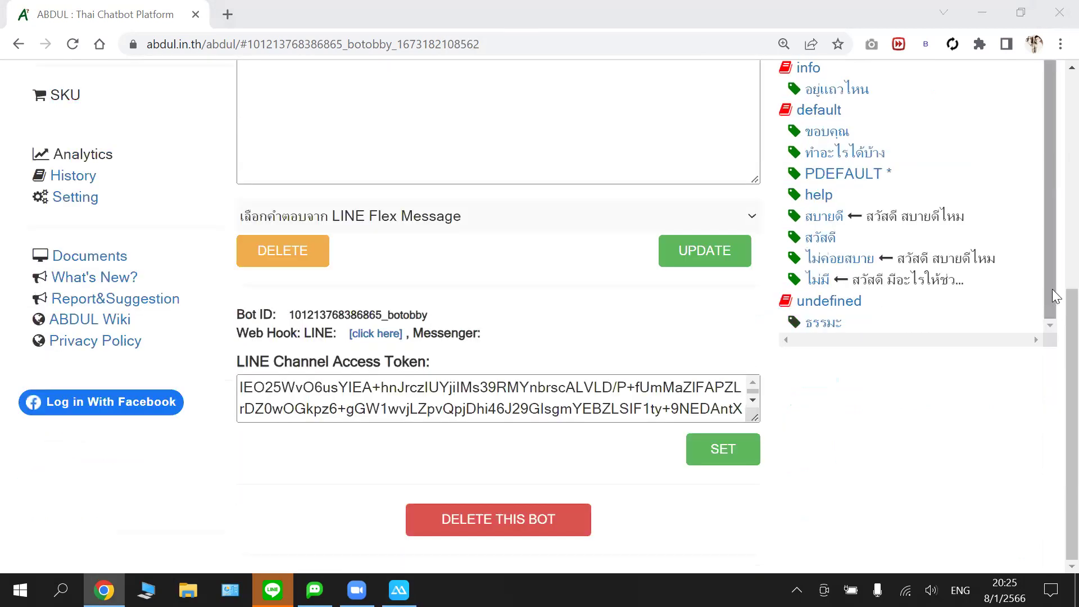
scroll(947, 219, "up", 1)
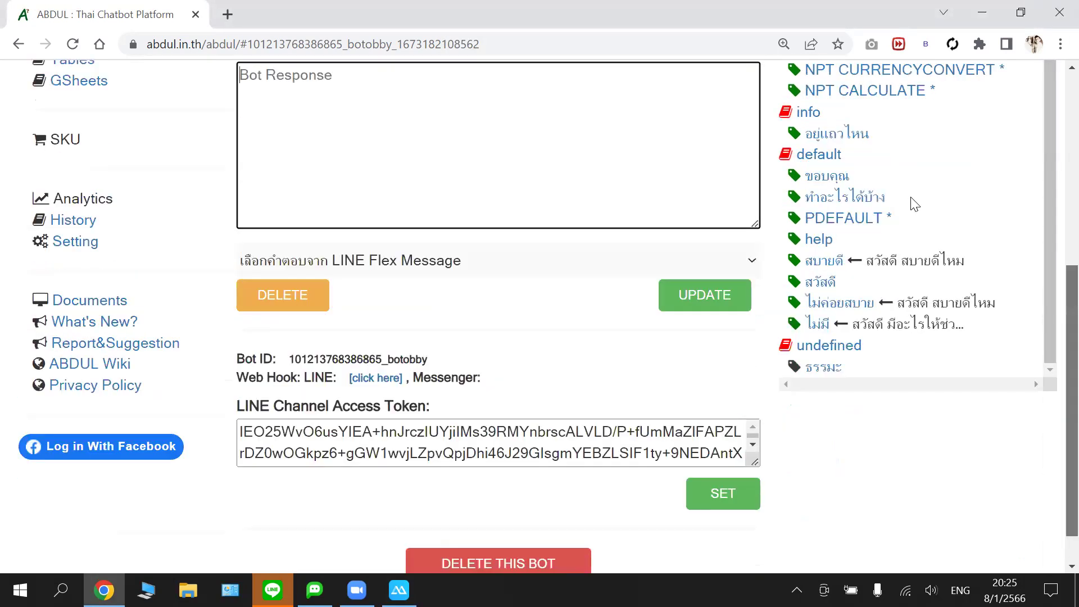
scroll(914, 203, "up", 3)
scroll(883, 211, "down", 3)
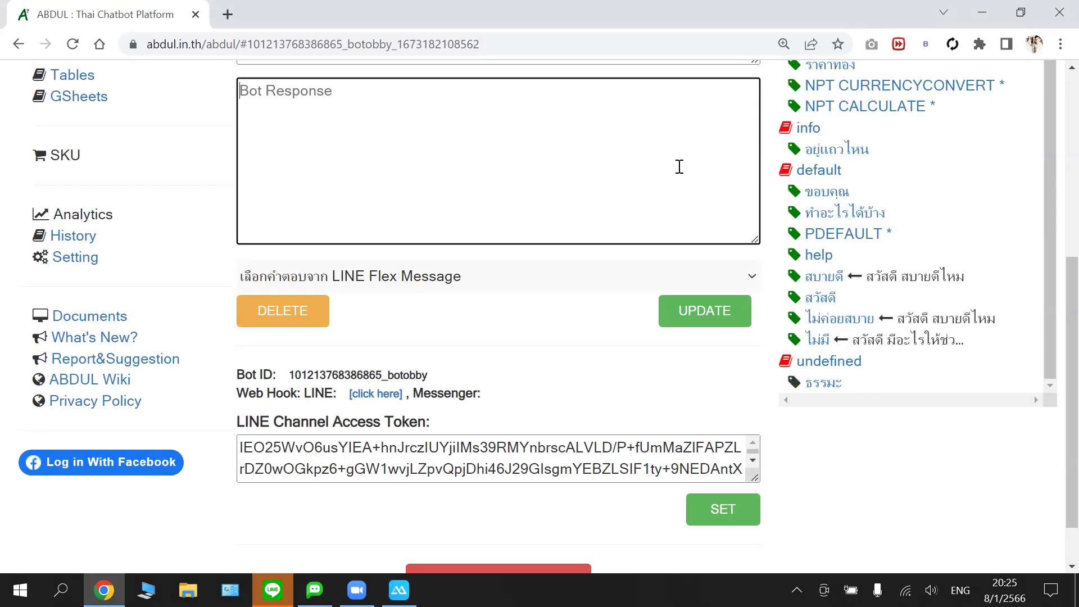
scroll(679, 167, "up", 2)
scroll(679, 166, "up", 3)
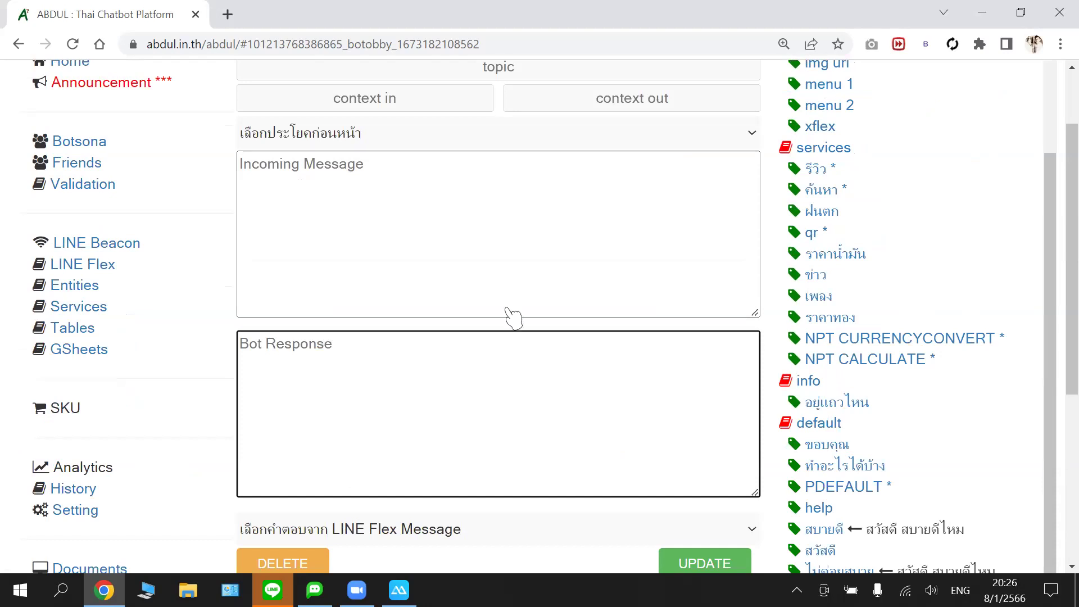
key("alt+Tab")
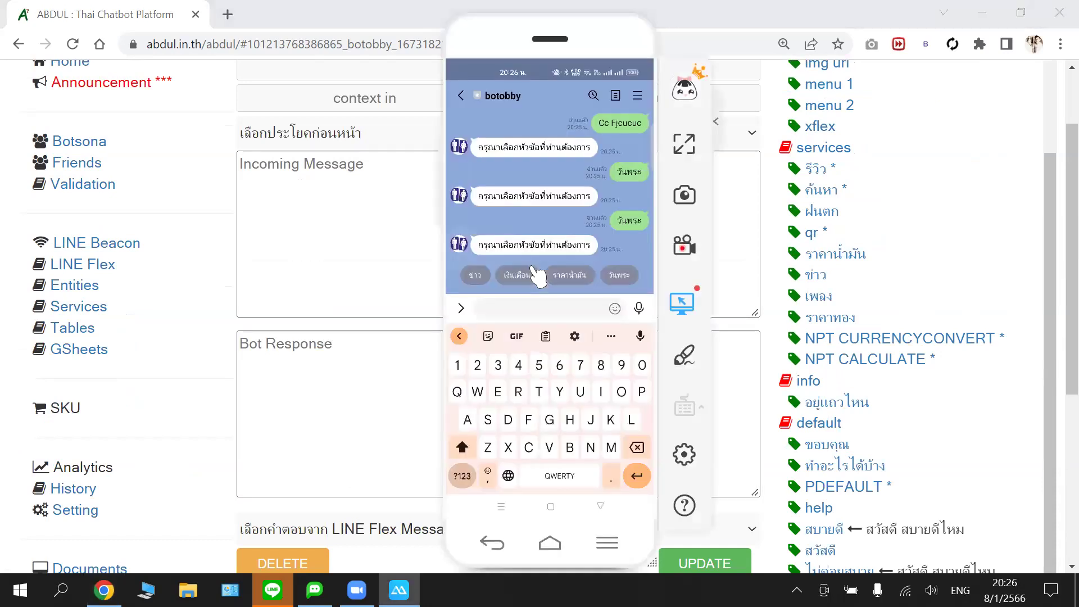
- Send the เงินเดือน quick reply and a test message to botobby, then return to the editor
left_click(534, 272)
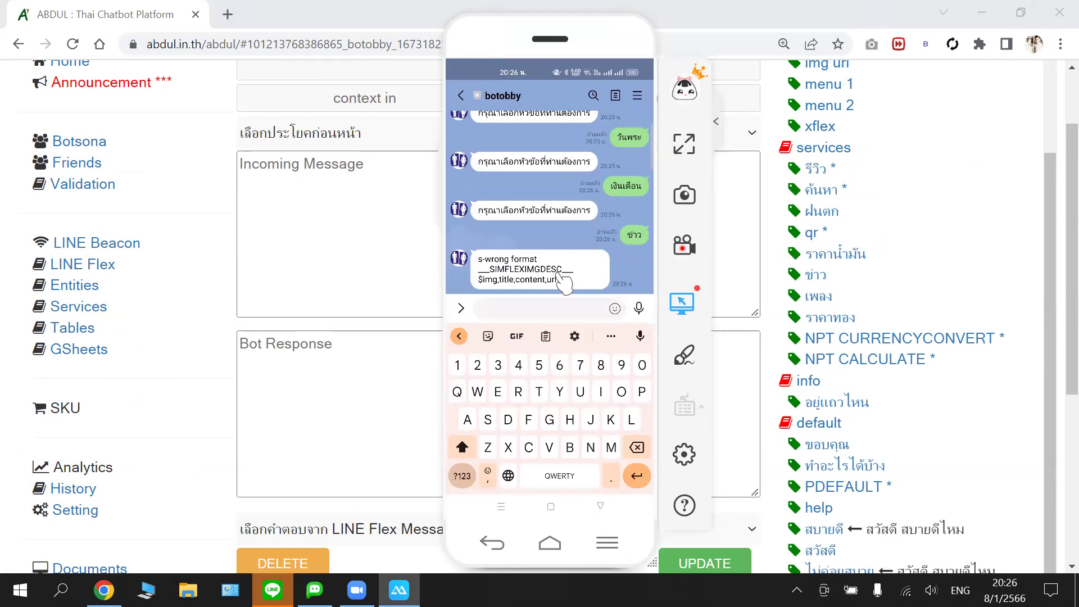
type("Nfjcjci")
key("Return")
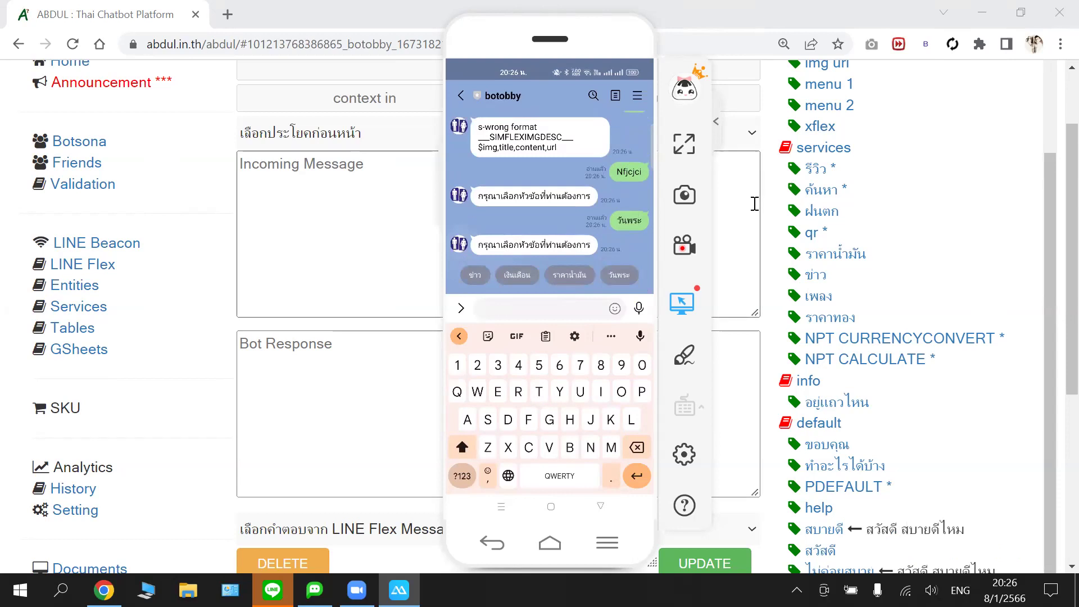
left_click(436, 197)
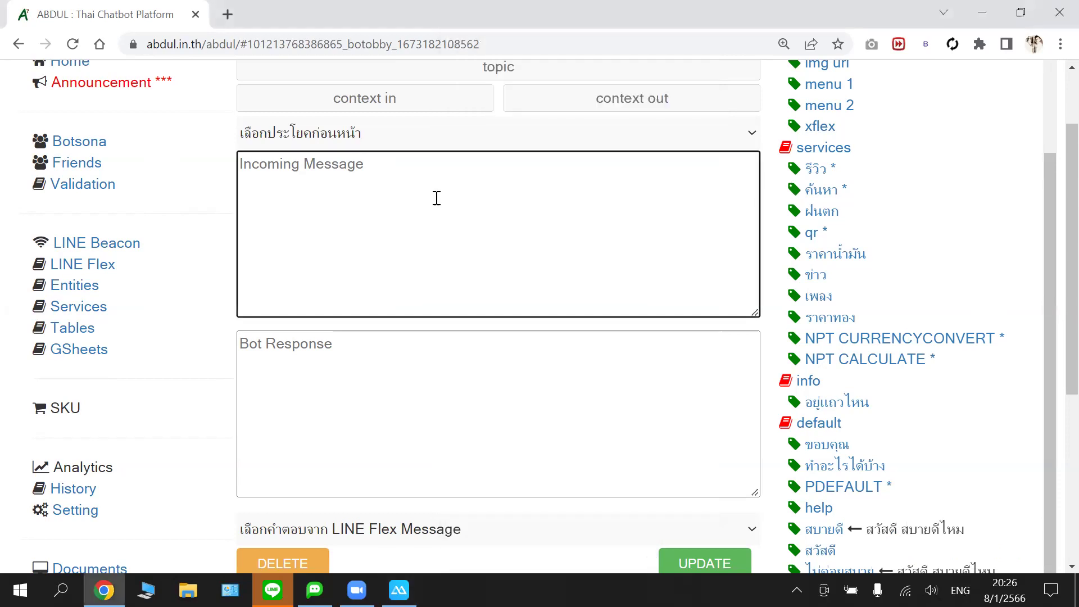
- Enter วันพระ as the new entry's incoming message
type(";yo")
key("BackSpace")
key("BackSpace")
key("BackSpace")
key("alt+shift")
type("วันพระ")
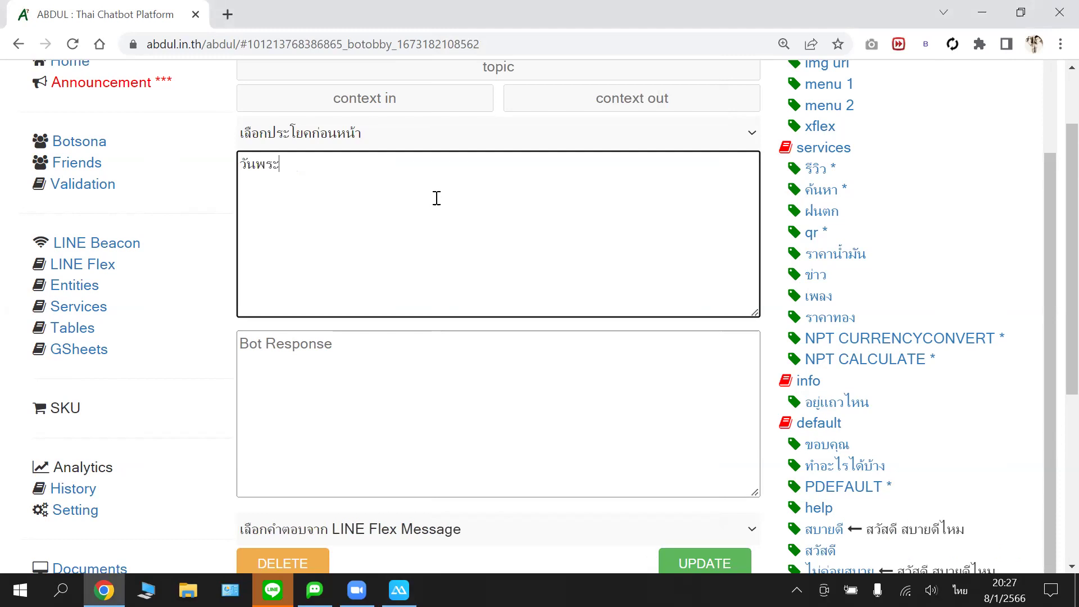
scroll(439, 204, "up", 2)
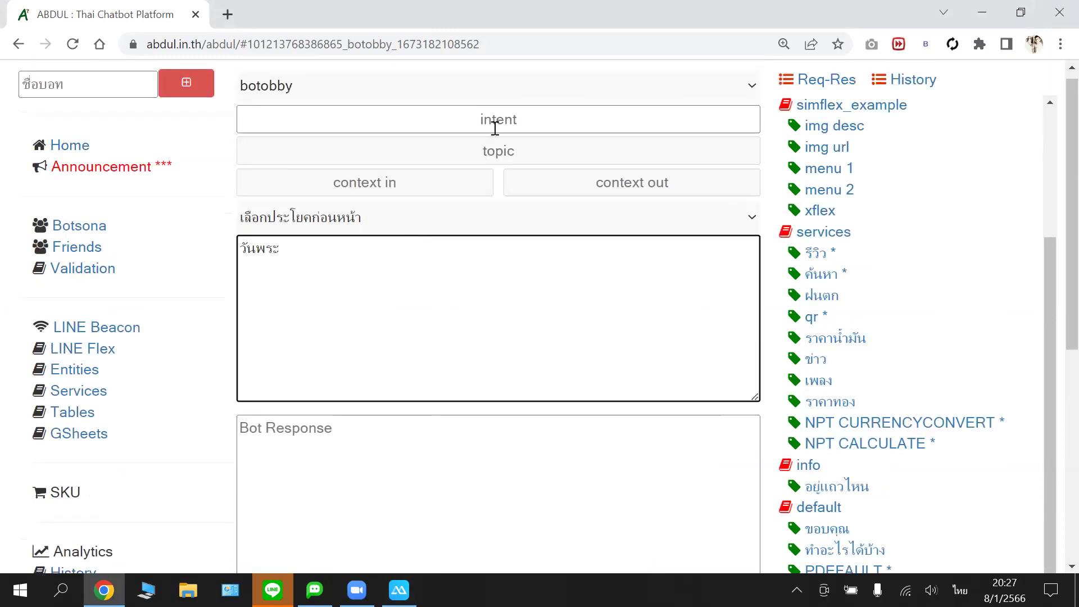
- Set the entry's intent to obbyword and place the caret in the bot response box
left_click(584, 117)
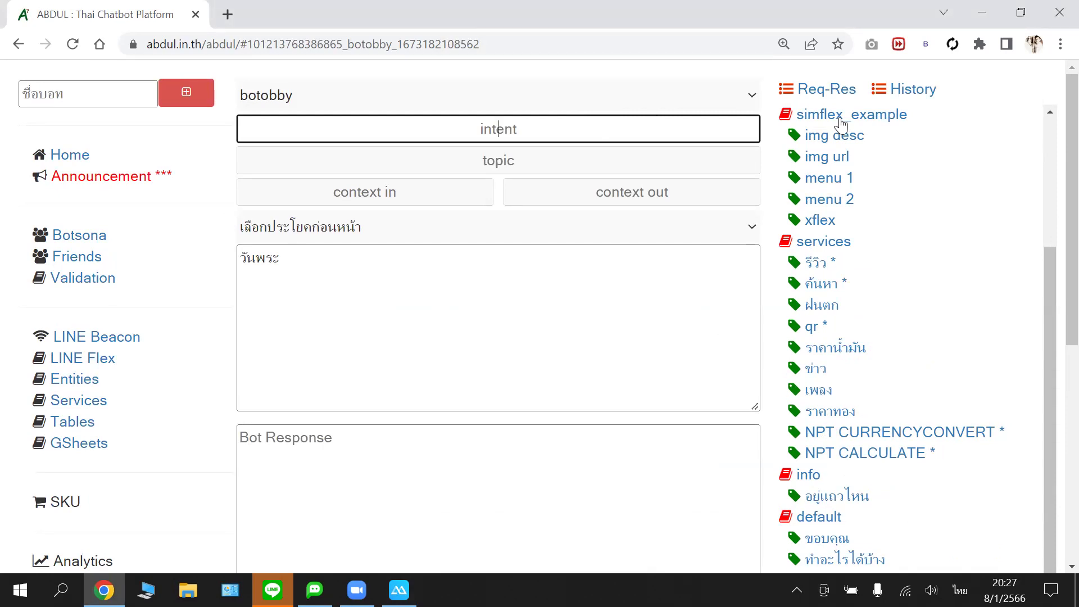
left_click(538, 124)
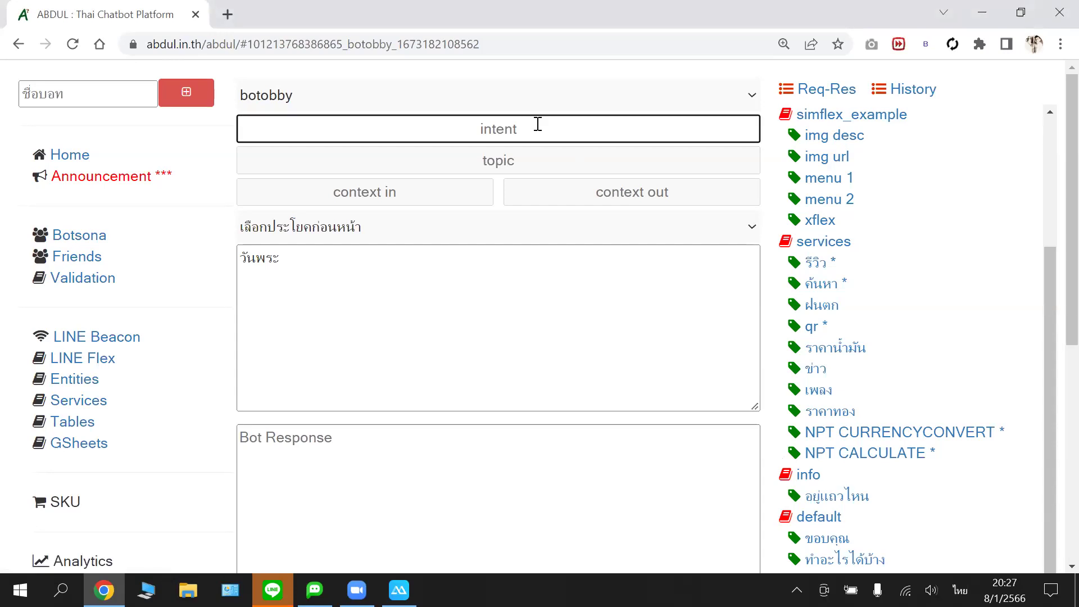
type("ะน")
key("BackSpace")
key("BackSpace")
key("grave")
type("top")
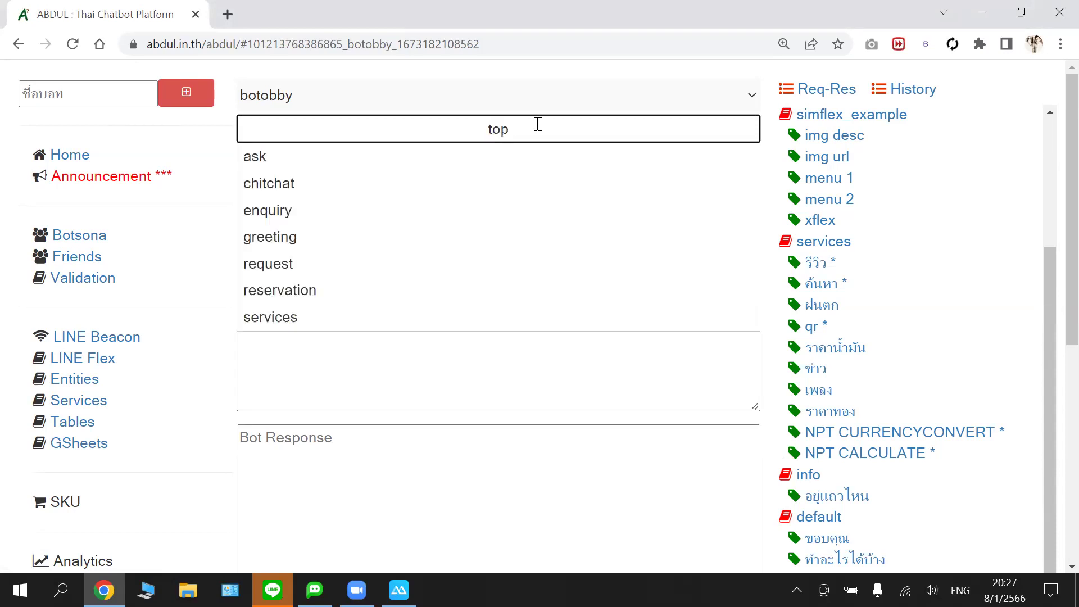
type("ic")
key("BackSpace")
key("BackSpace")
type("i")
key("BackSpace")
key("BackSpace")
key("BackSpace")
key("BackSpace")
type("onn")
key("BackSpace")
key("BackSpace")
key("BackSpace")
type("w")
key("BackSpace")
type("obbyword")
left_click(511, 392)
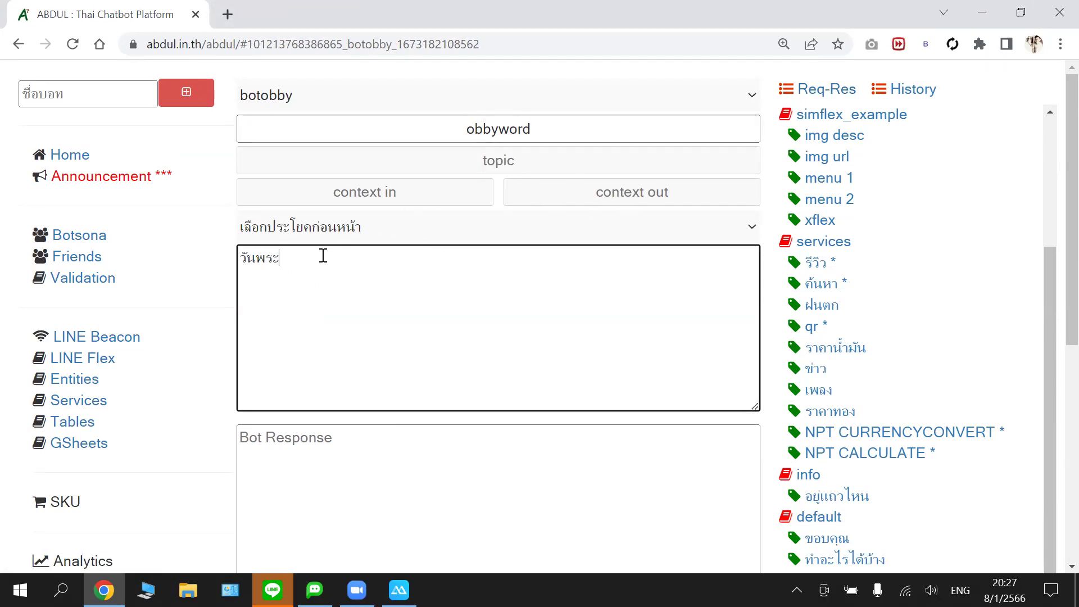
scroll(323, 256, "down", 1)
left_click(334, 355)
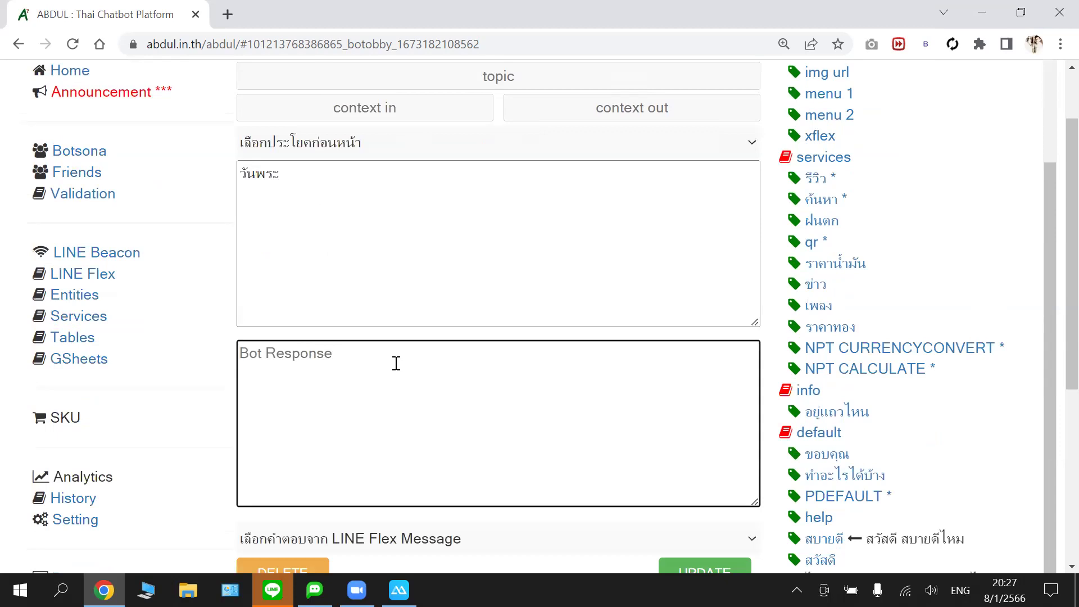
- Enter วันไหนนะ as the bot reply to วันพระ and submit it with UPDATE
type("yo")
key("BackSpace")
key("BackSpace")
type(";")
key("BackSpace")
key("grave")
type("วันไหนนะ")
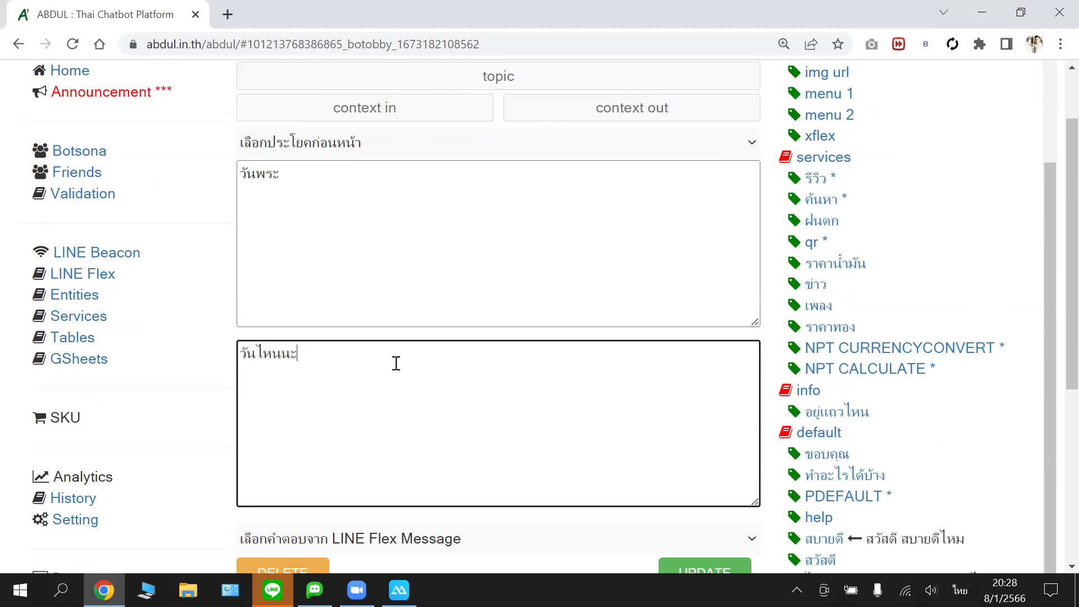
scroll(420, 347, "up", 1)
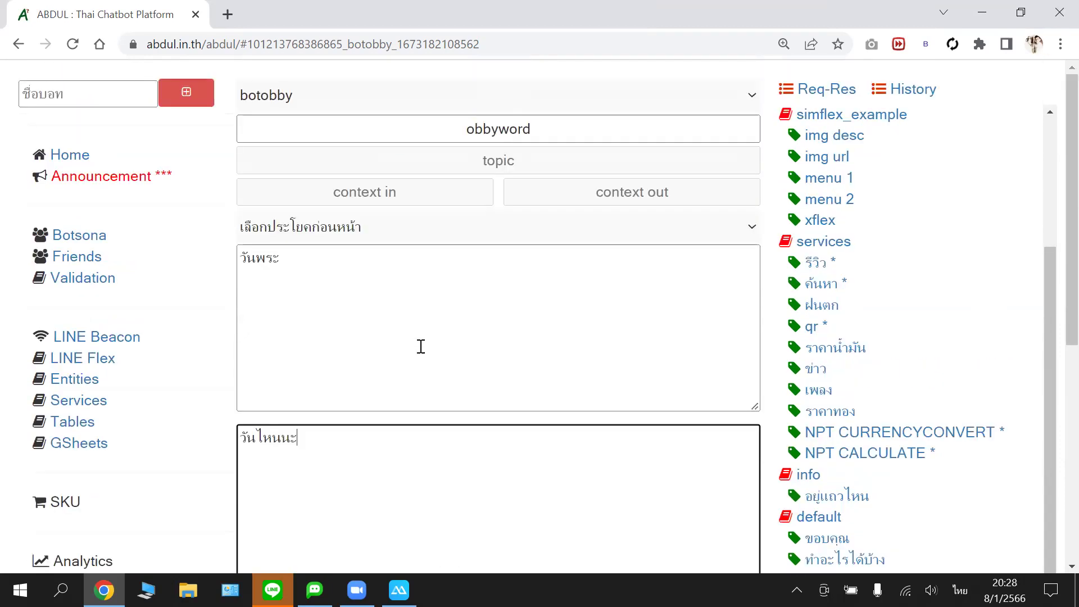
scroll(477, 342, "down", 1)
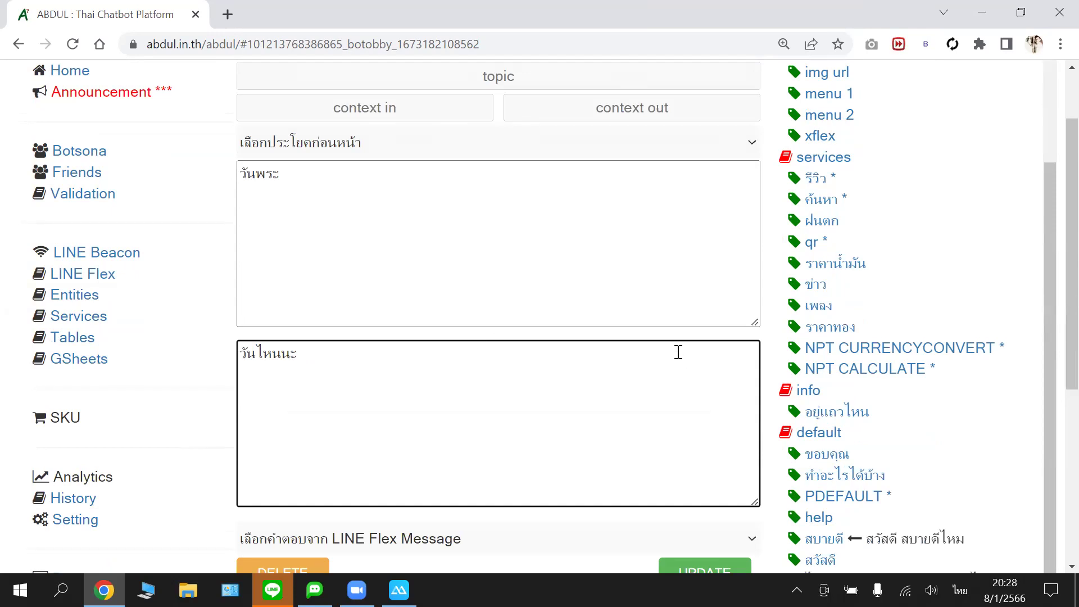
scroll(679, 352, "down", 1)
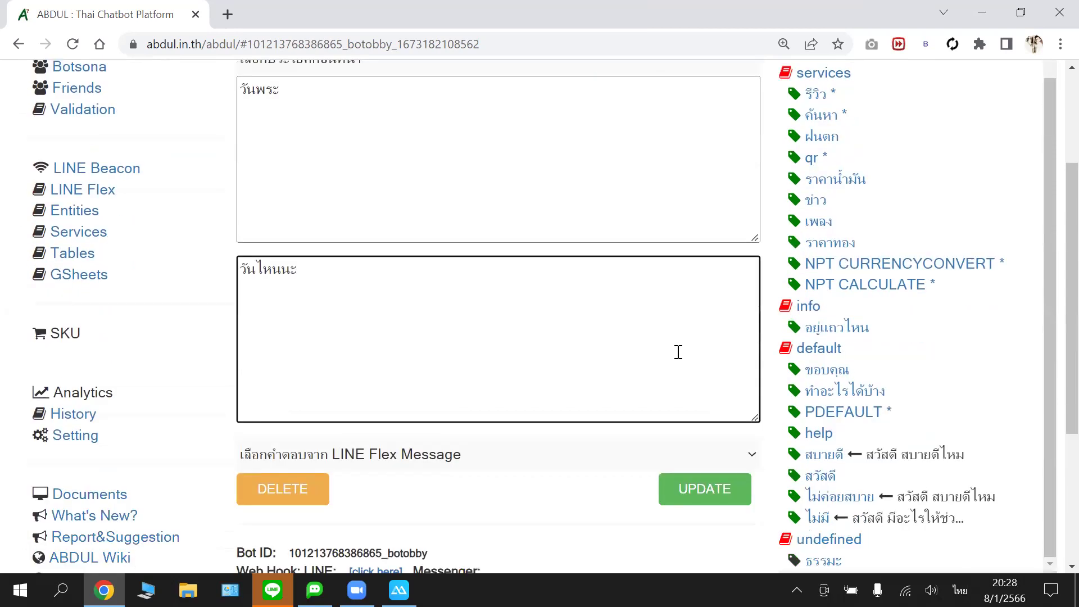
scroll(678, 352, "up", 1)
scroll(679, 352, "down", 1)
left_click(717, 489)
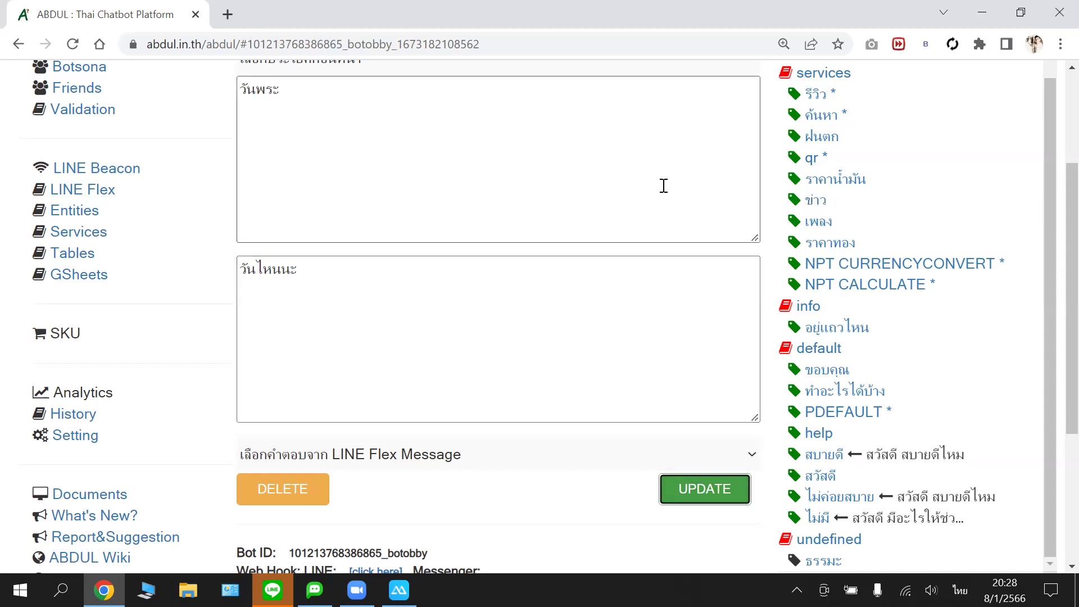
- Review the วันพระ → วันไหนนะ entry on the page, then reload the botobby editor
scroll(664, 186, "up", 3)
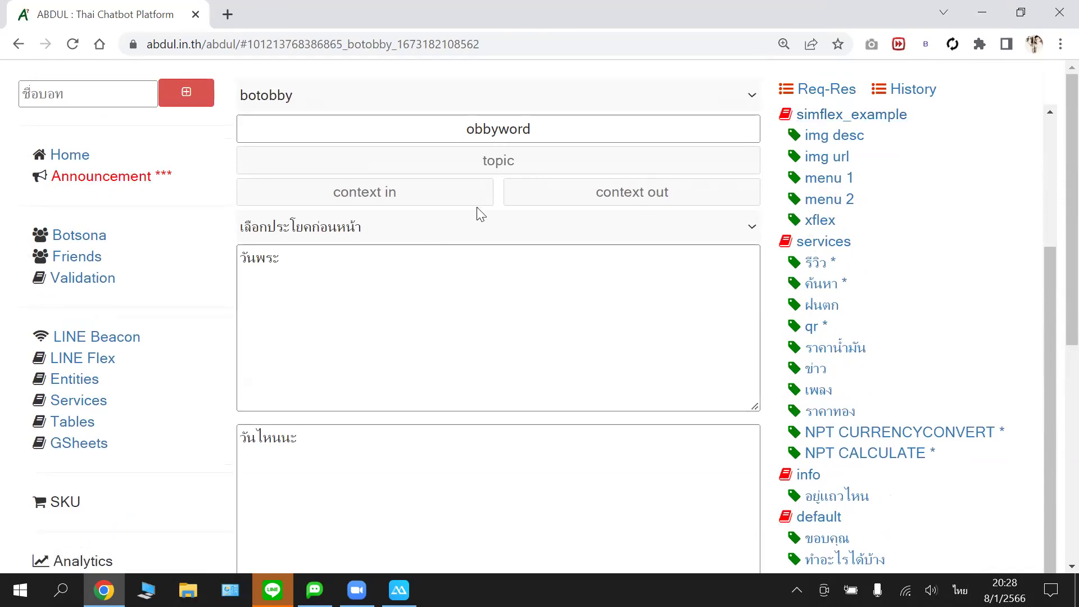
scroll(844, 289, "down", 8)
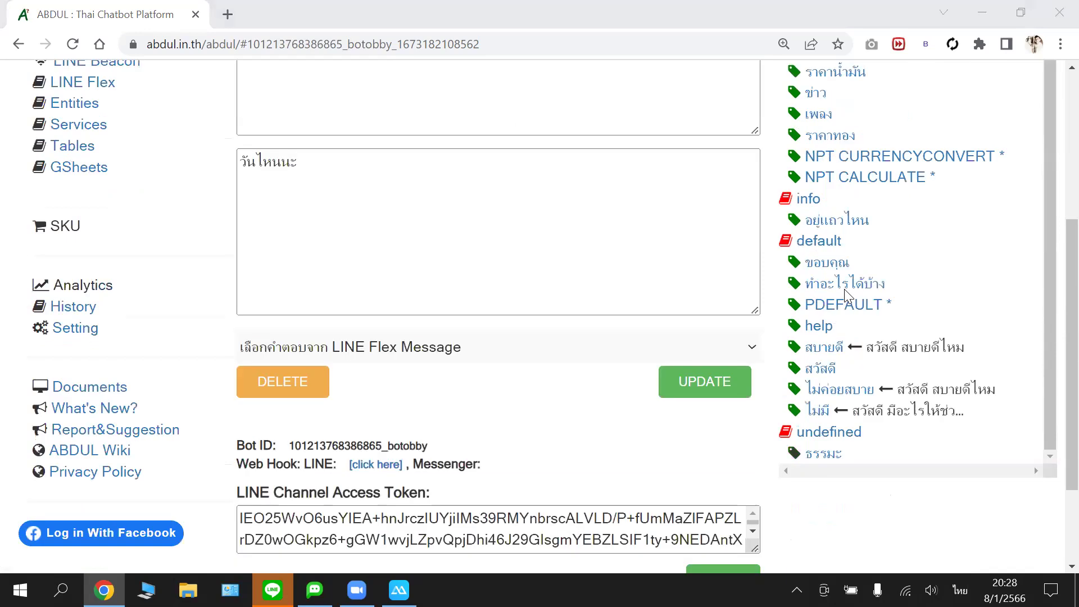
scroll(951, 180, "up", 8)
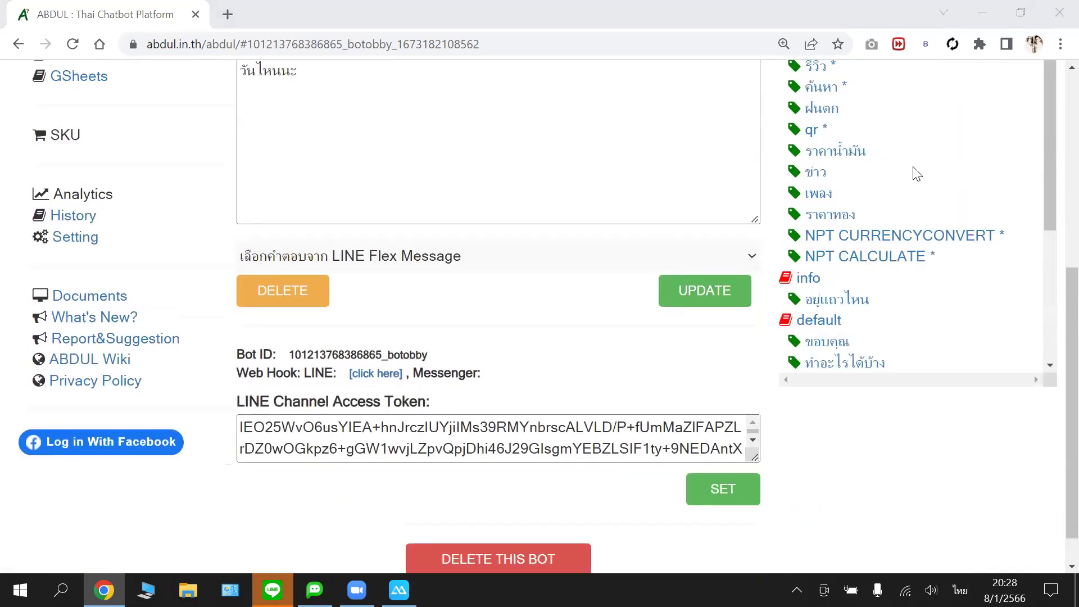
scroll(908, 171, "up", 2)
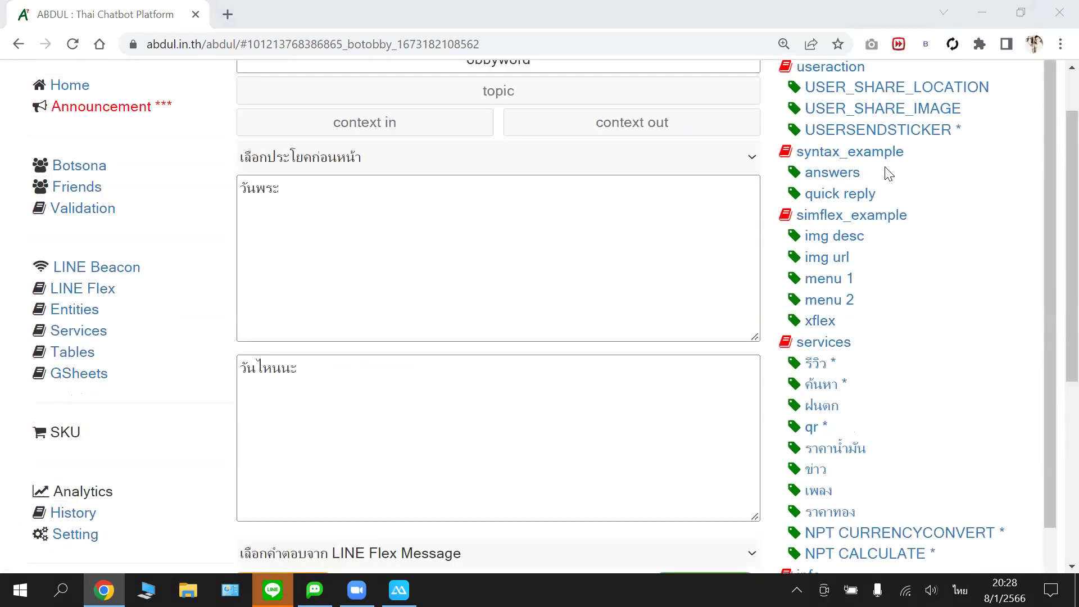
scroll(888, 173, "up", 1)
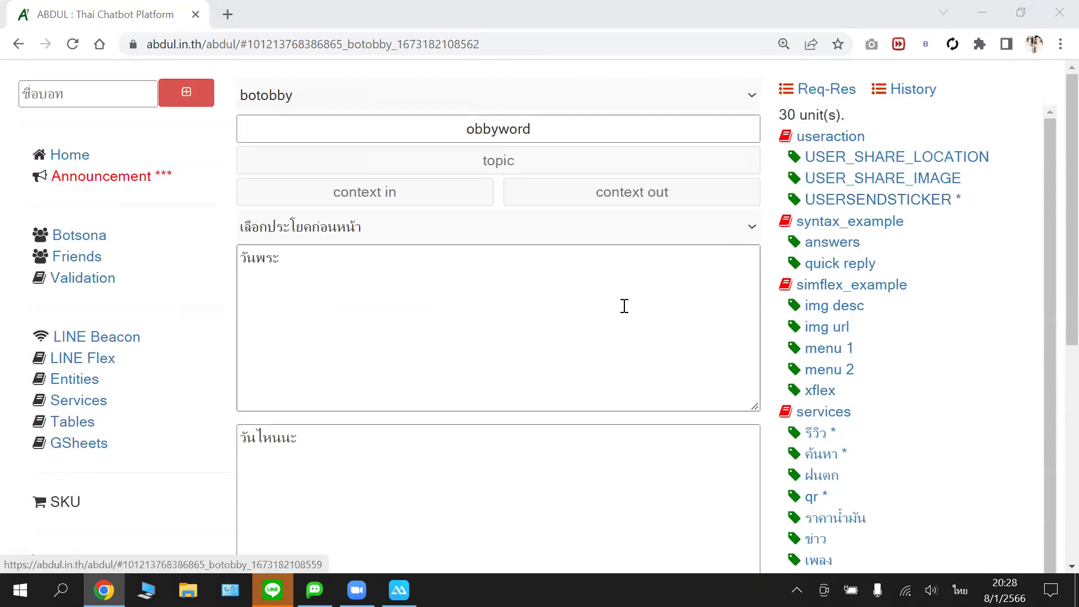
scroll(624, 306, "down", 1)
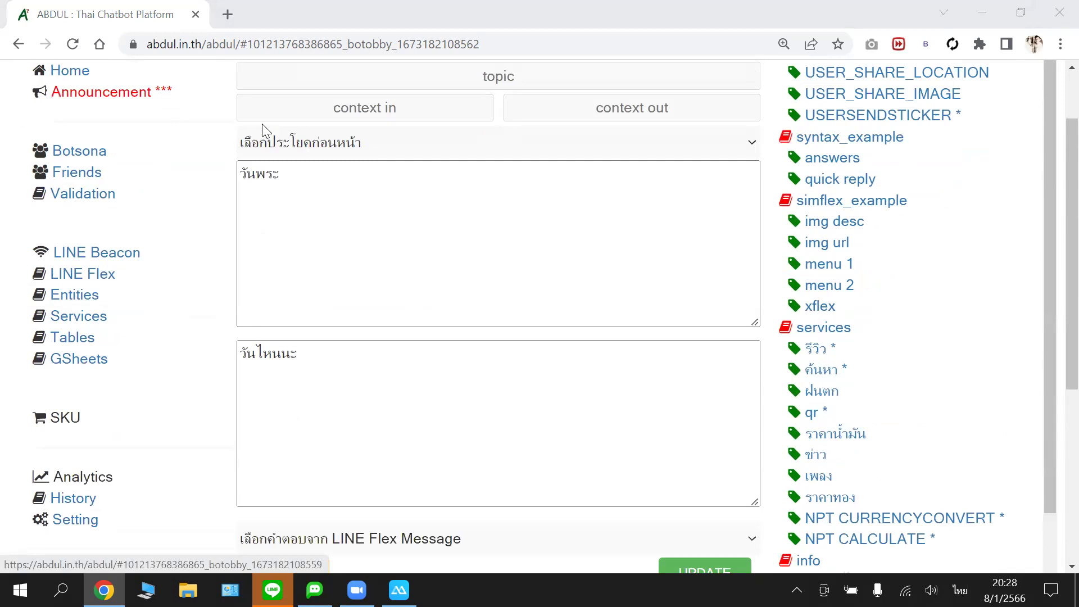
left_click(74, 45)
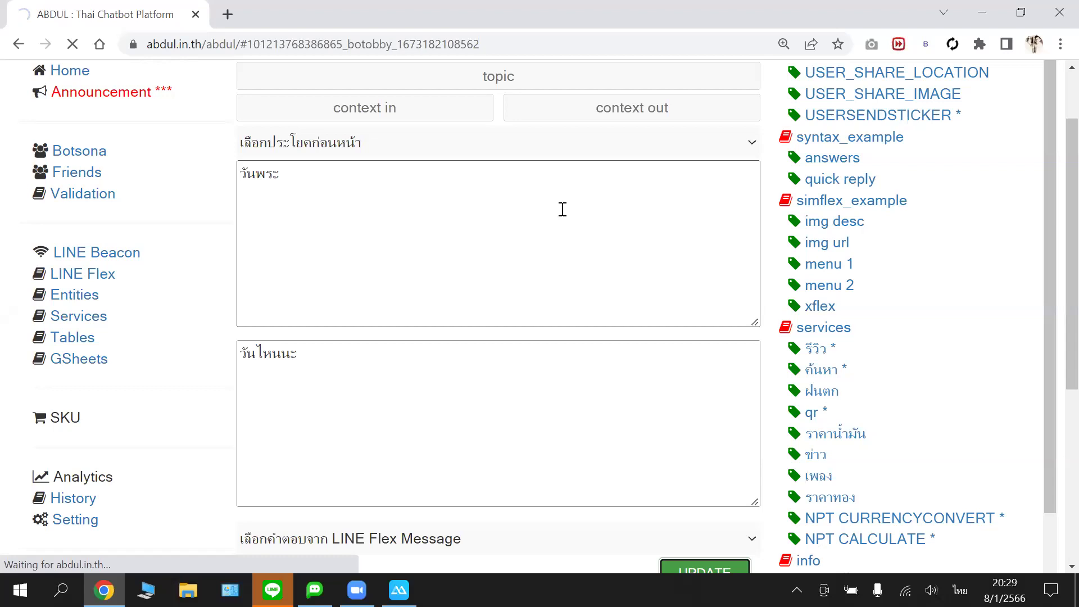
- Load abdul.in.th/abdul/ in a second tab, then return to the botobby editor
left_click(222, 14)
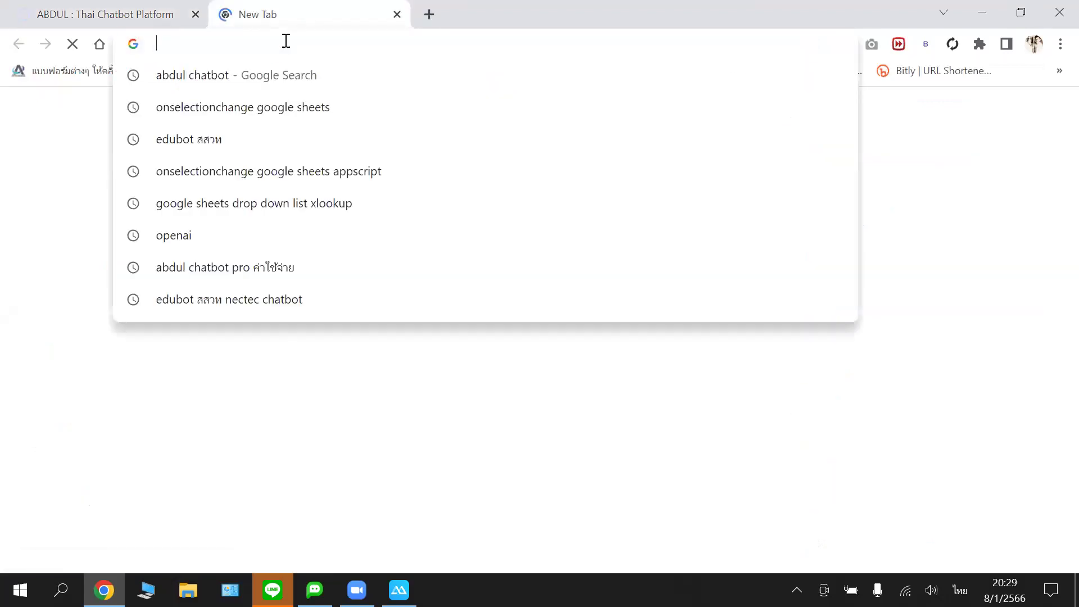
type("ฟ")
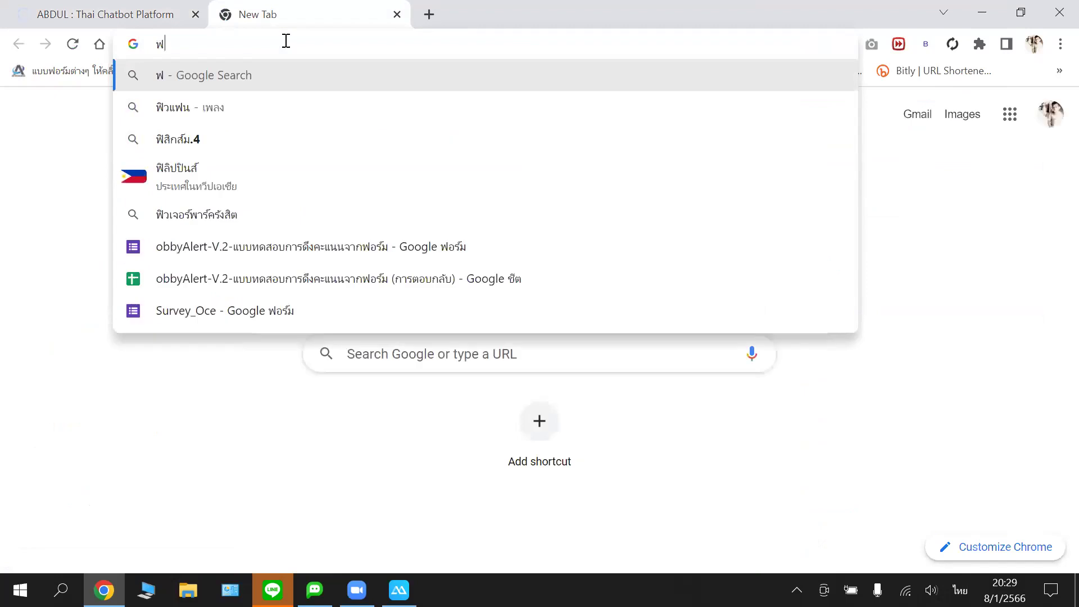
key("BackSpace")
key("grave")
type("abdul.in.th/abdul/")
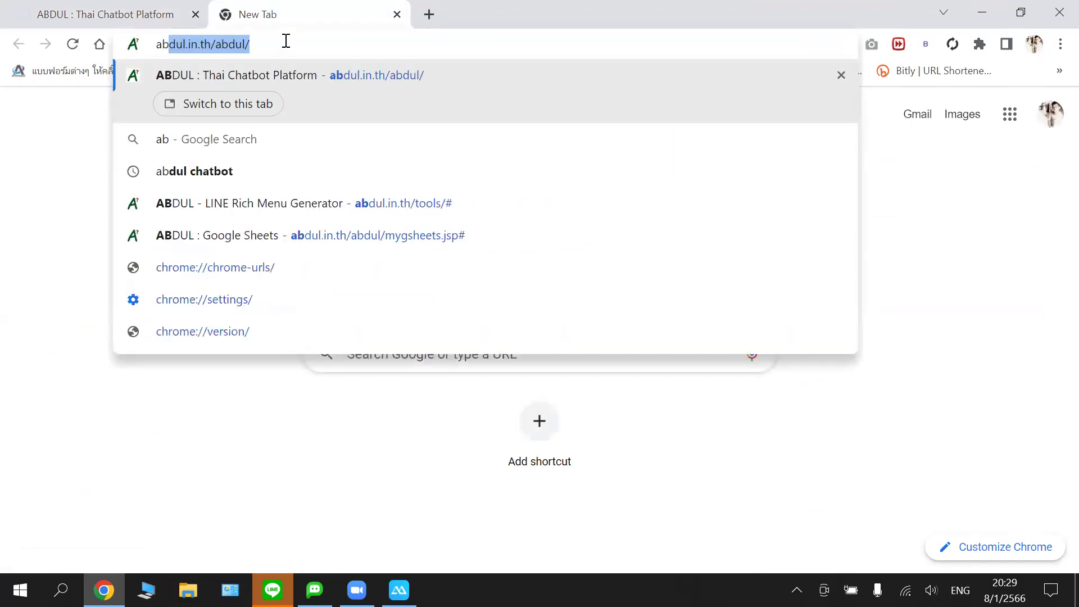
key("Return")
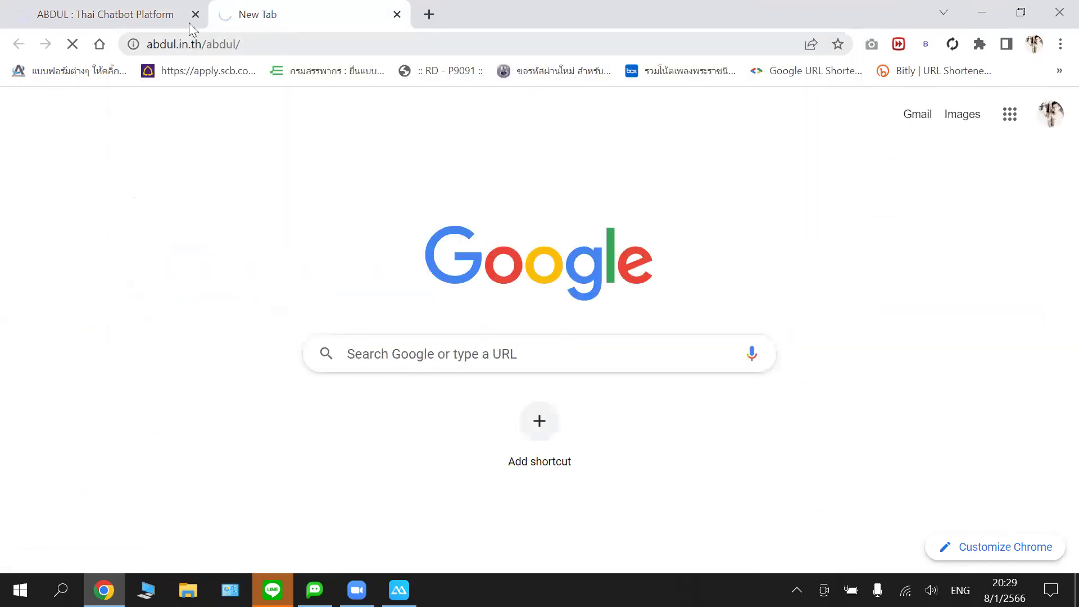
left_click(160, 11)
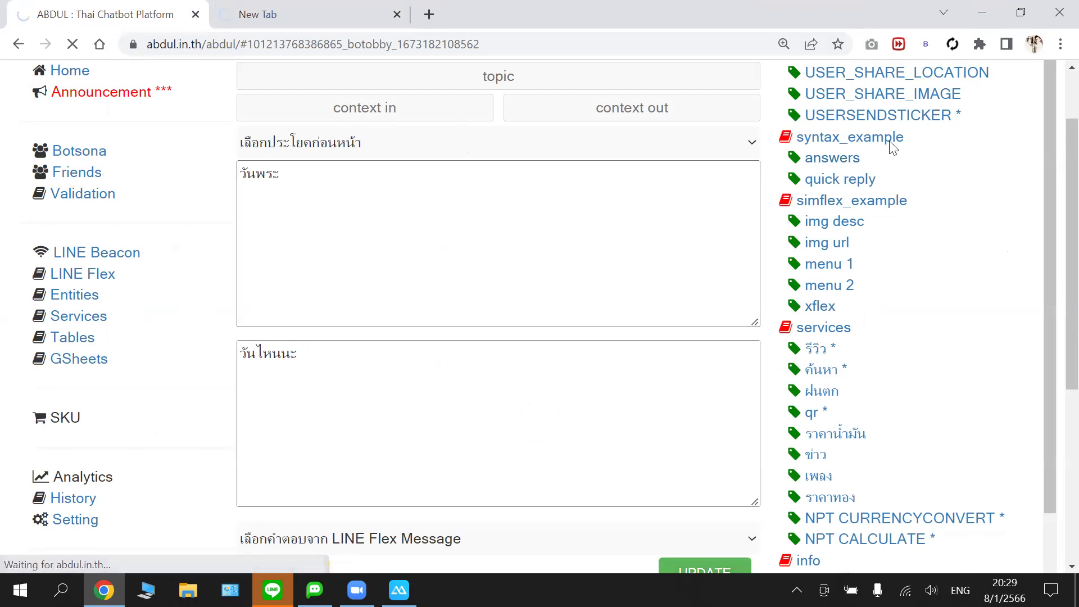
- Scroll through the reloaded botobby page to check the blank entry form and intent list
scroll(884, 142, "up", 1)
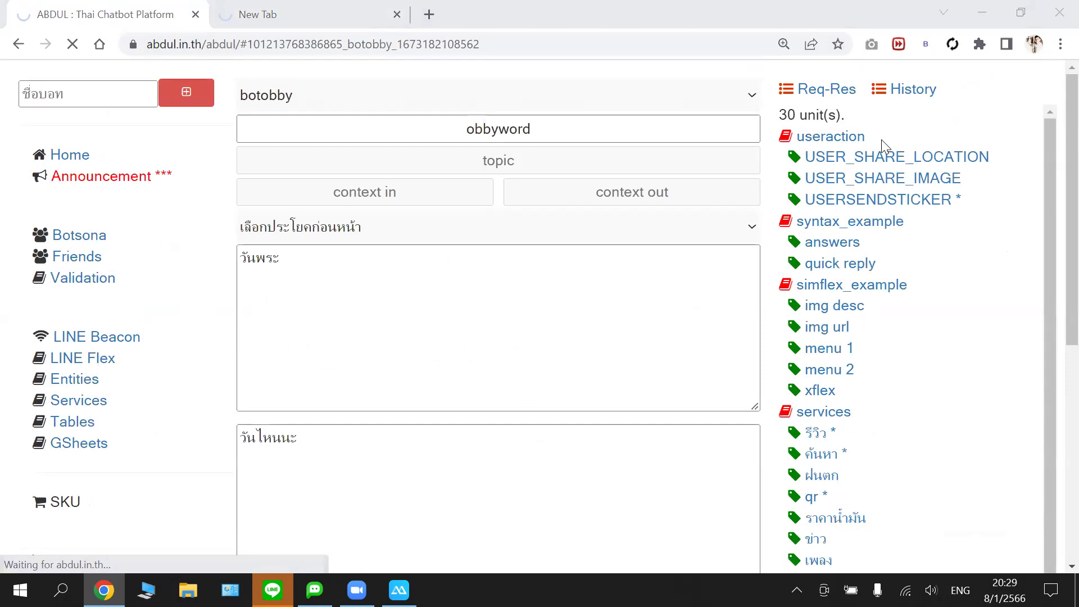
scroll(398, 191, "down", 1)
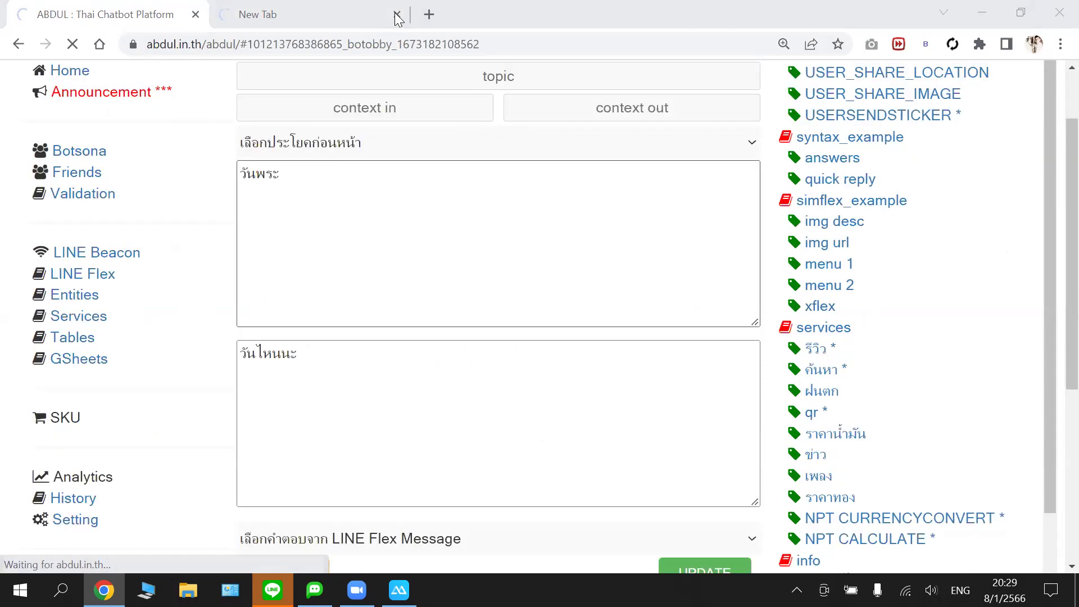
scroll(397, 190, "down", 1)
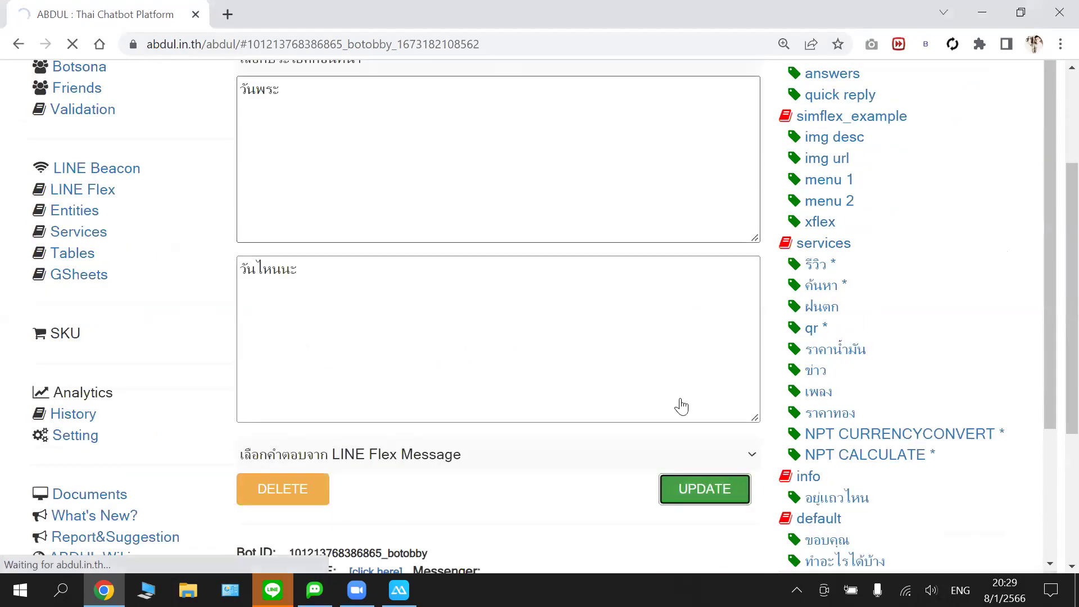
scroll(681, 405, "down", 1)
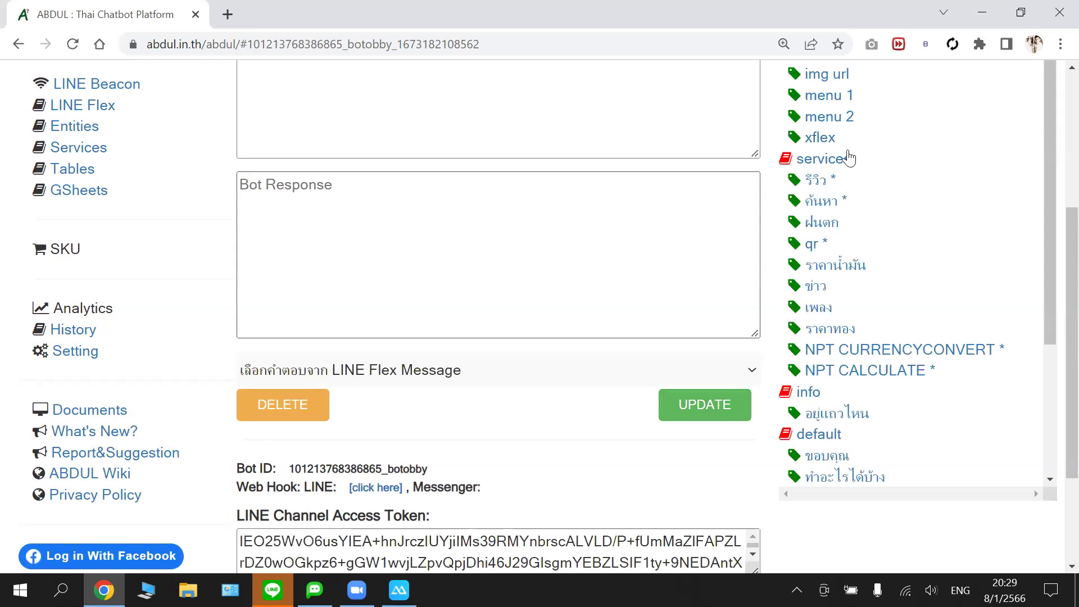
scroll(842, 158, "up", 3)
scroll(830, 123, "up", 2)
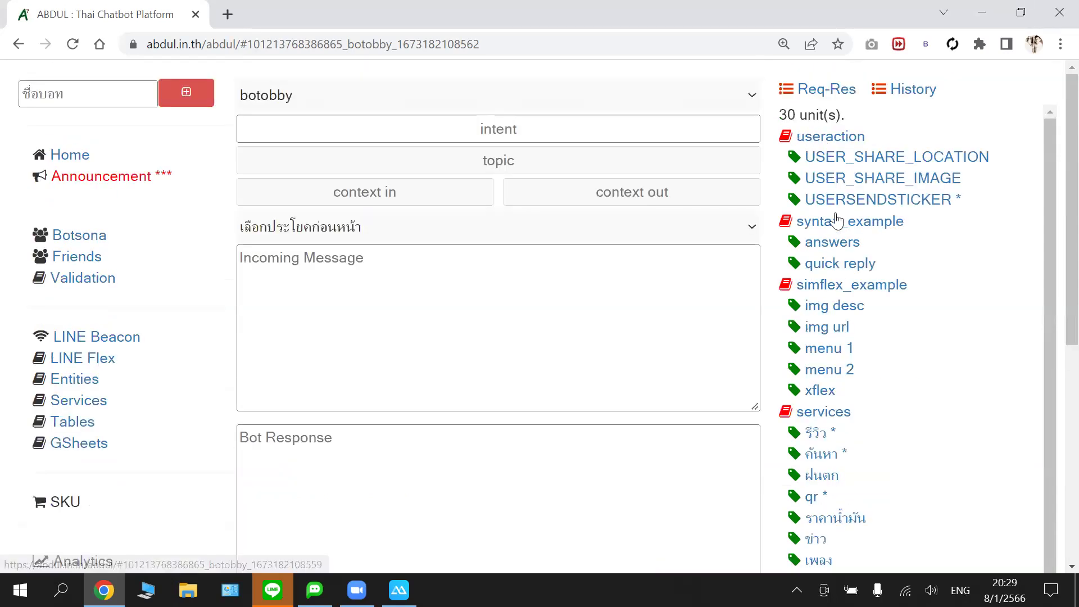
scroll(848, 285, "down", 3)
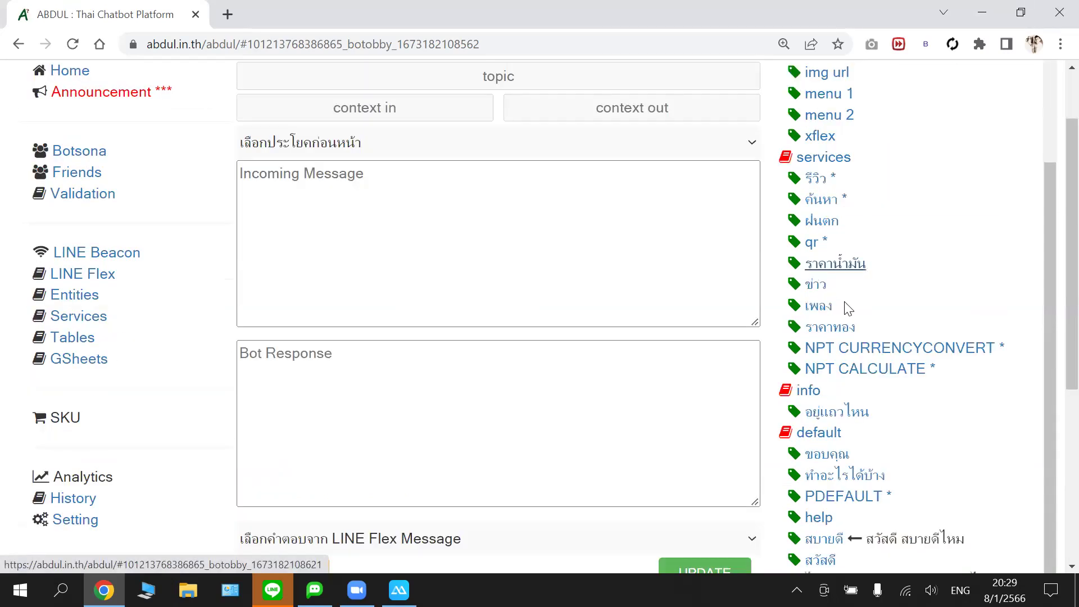
scroll(899, 270, "down", 4)
scroll(1021, 194, "down", 2)
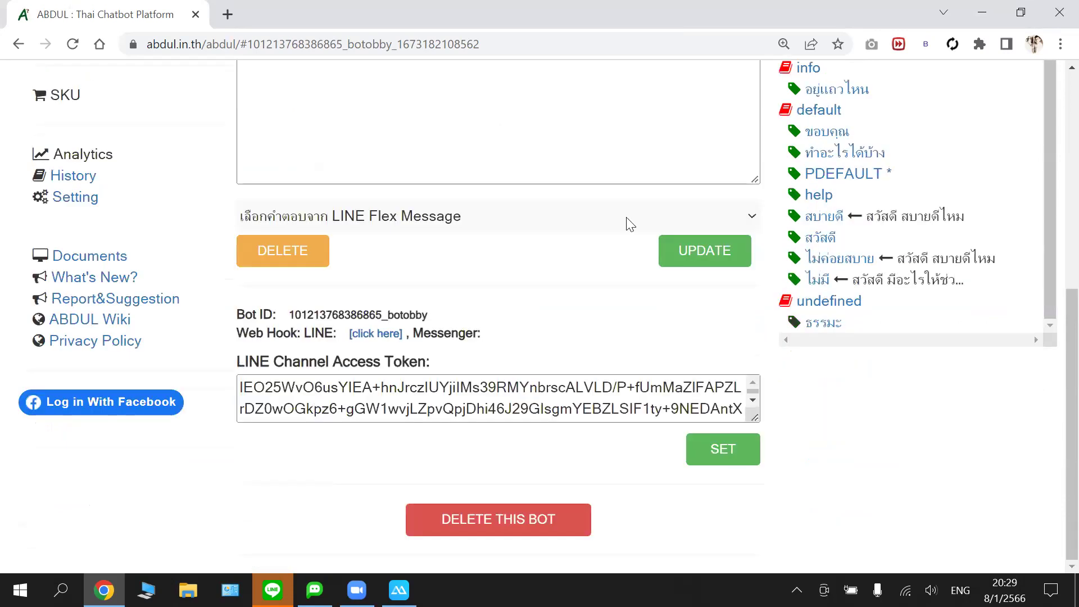
scroll(885, 165, "up", 3)
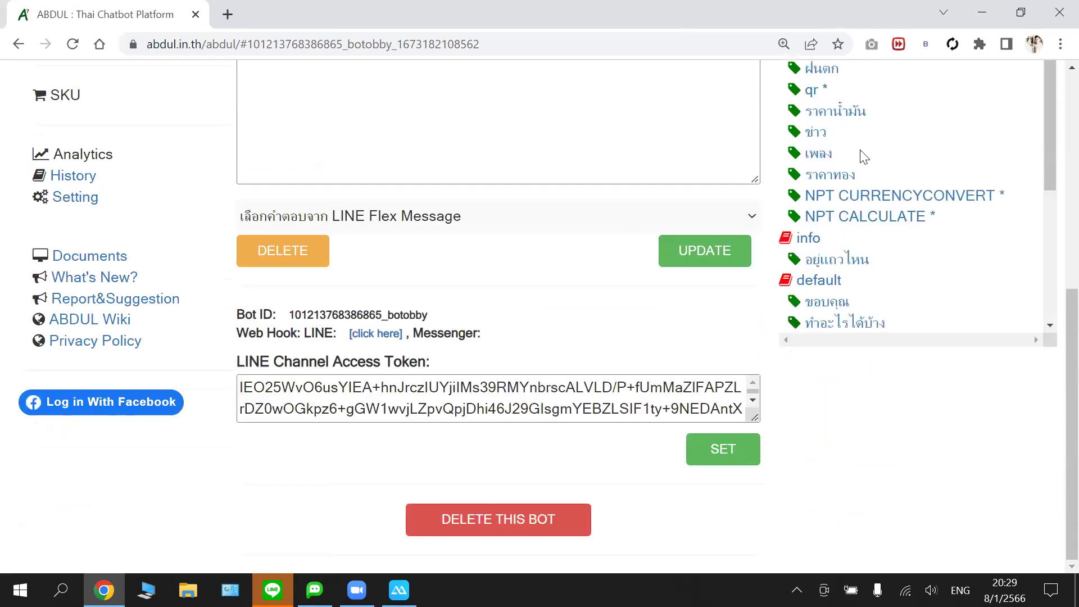
scroll(864, 156, "up", 4)
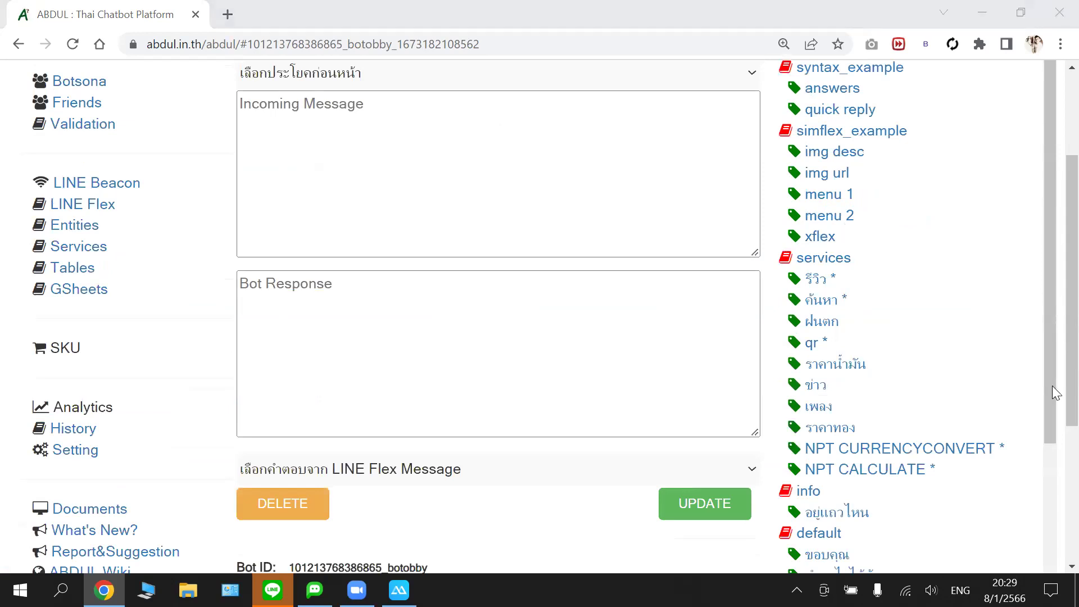
scroll(1052, 386, "down", 3)
scroll(912, 474, "down", 1)
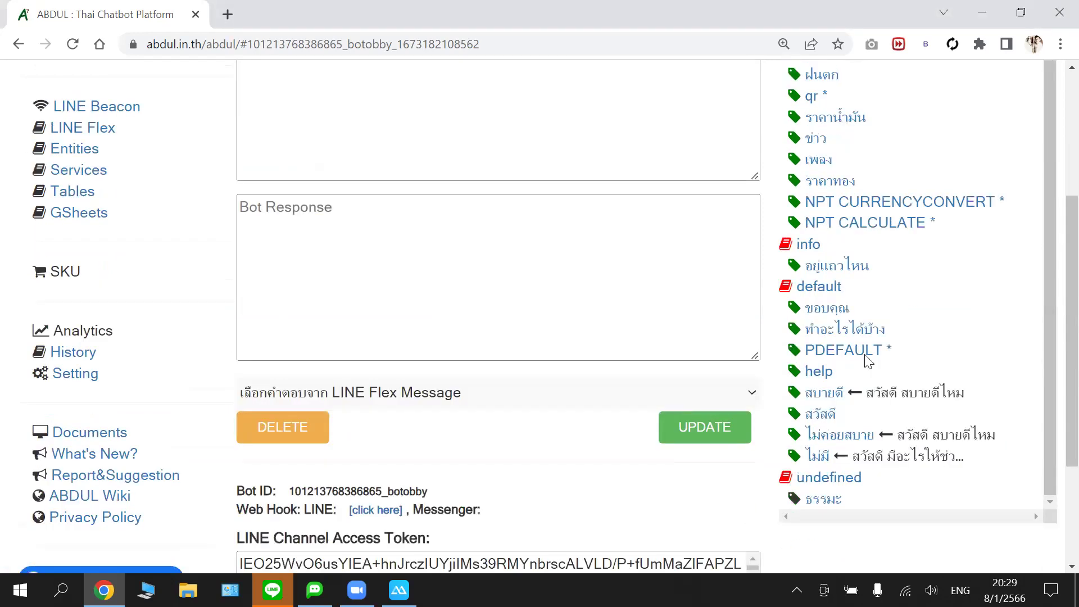
scroll(874, 366, "down", 2)
scroll(824, 332, "up", 3)
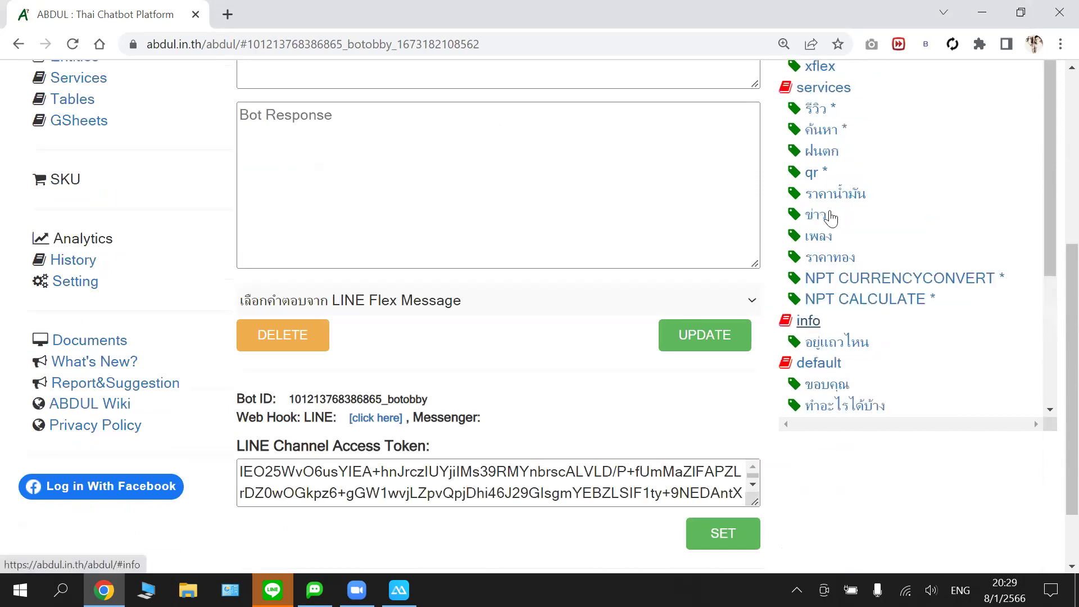
scroll(830, 217, "up", 4)
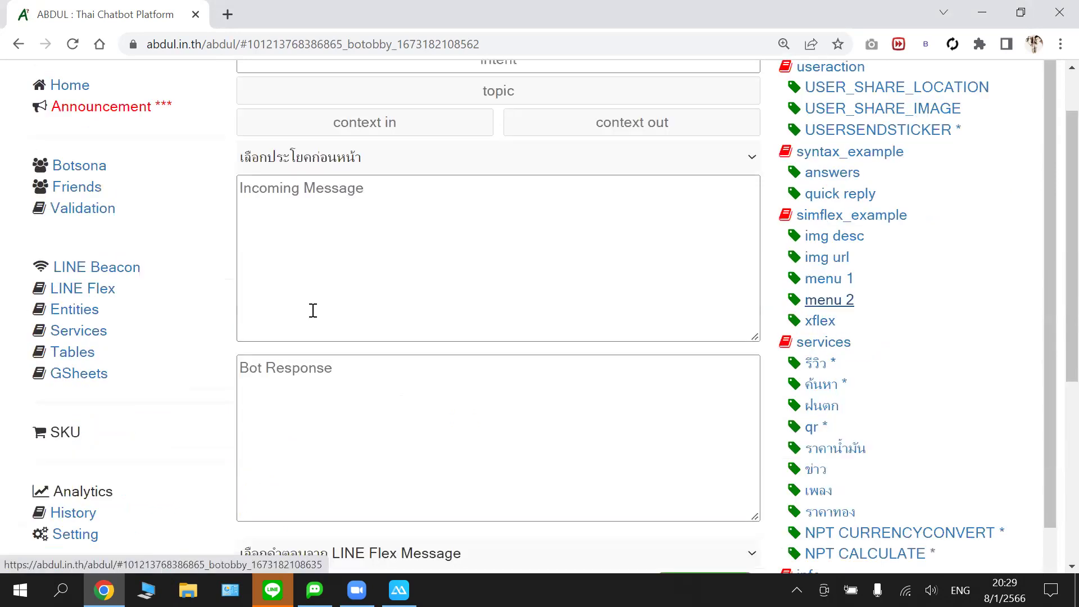
scroll(312, 310, "up", 1)
- Set the new entry's intent name to obbyword
left_click(328, 296)
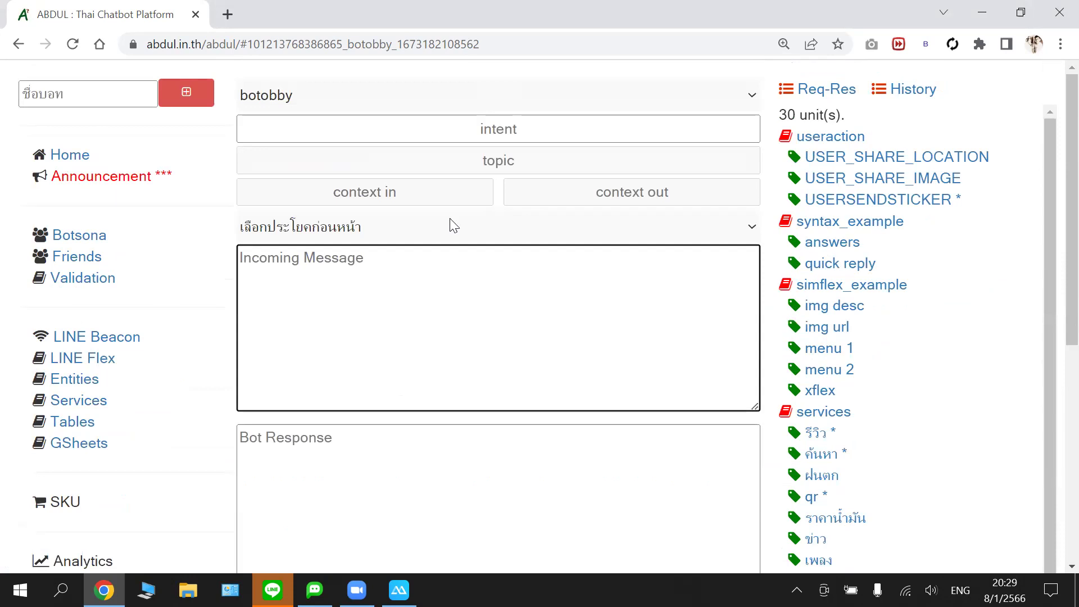
left_click(505, 125)
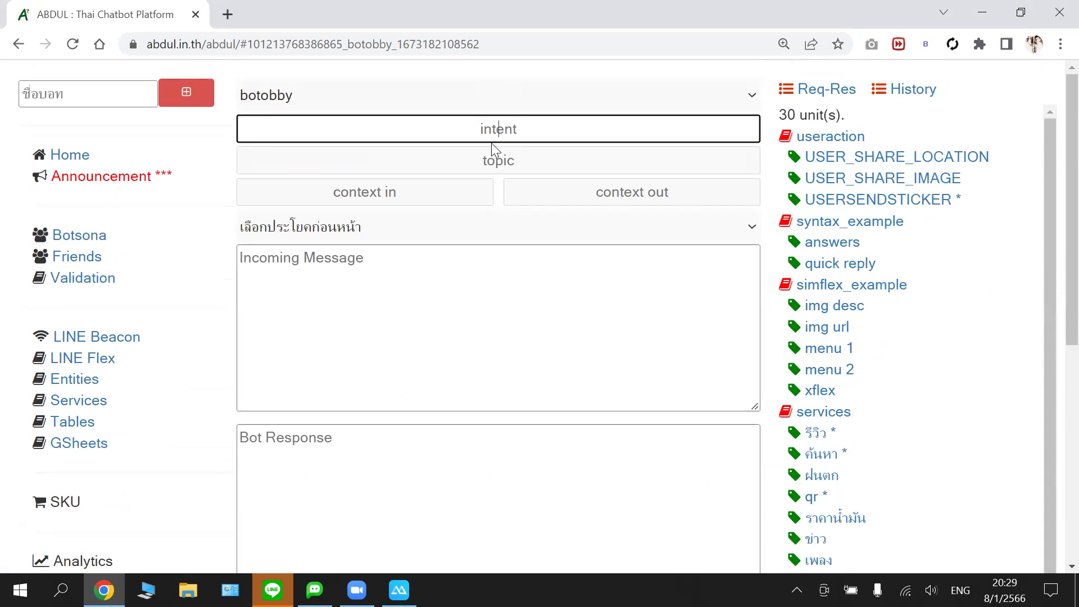
type("obbyword")
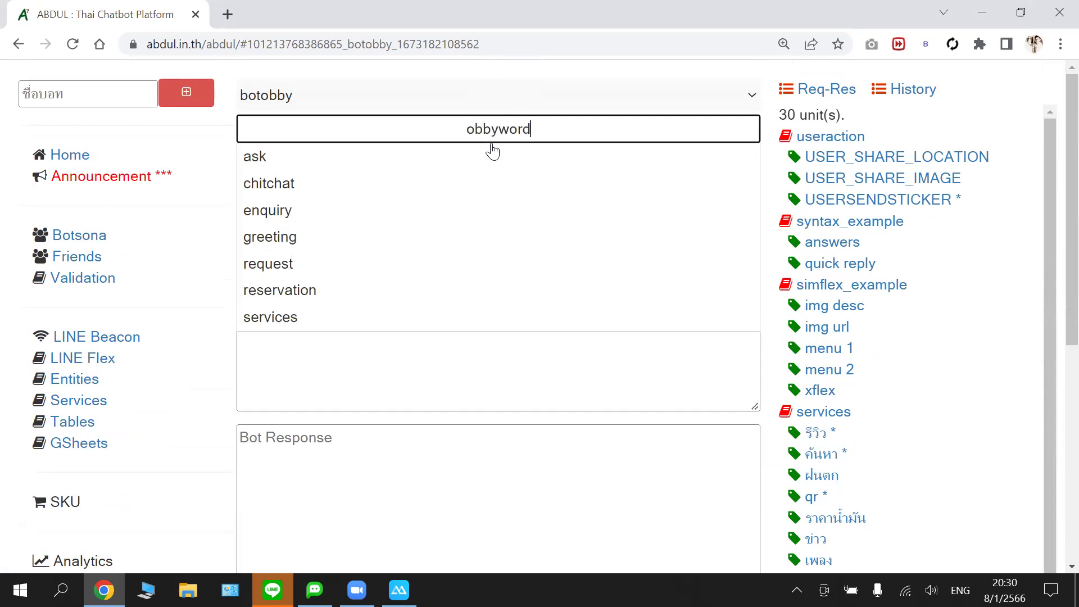
key("Up")
key("Up")
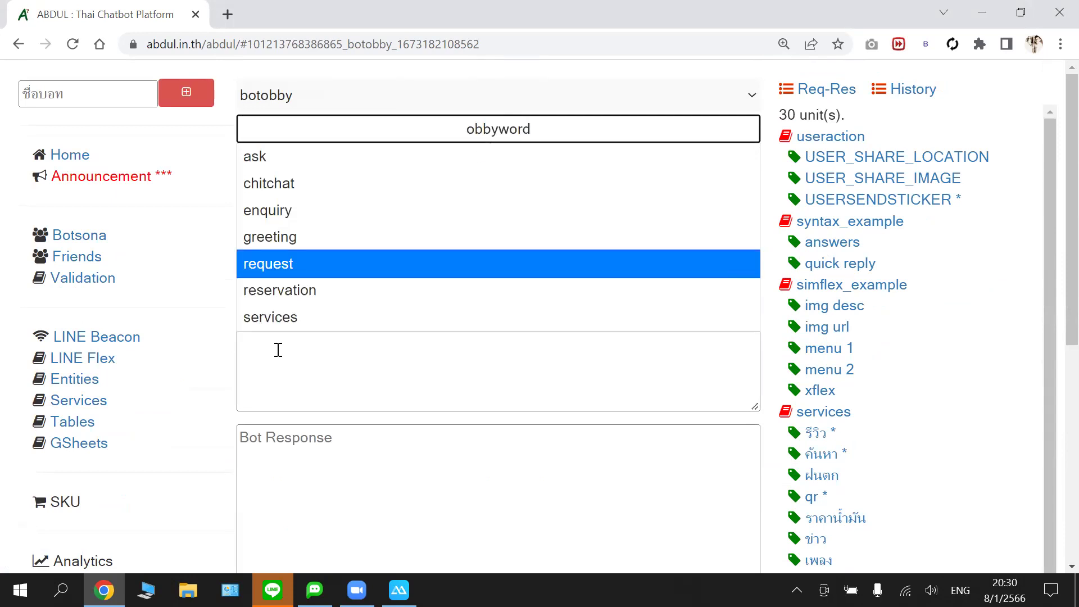
left_click(219, 236)
- Enter incoming message วันพระ with bot reply วันไหนนะ and save the entry
left_click(433, 302)
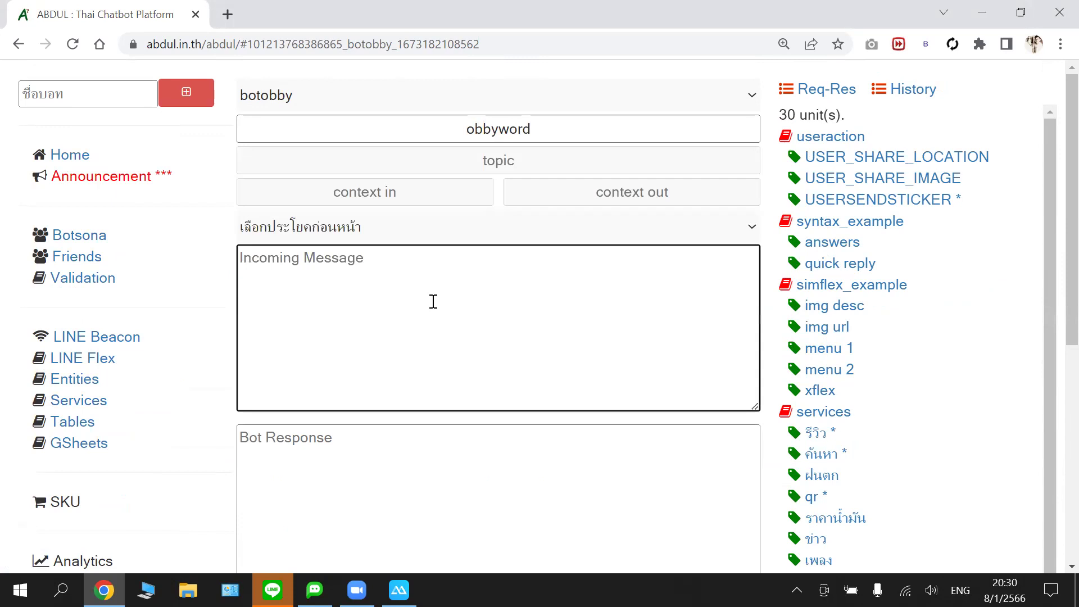
type(";")
key("BackSpace")
key("grave")
type("วัน")
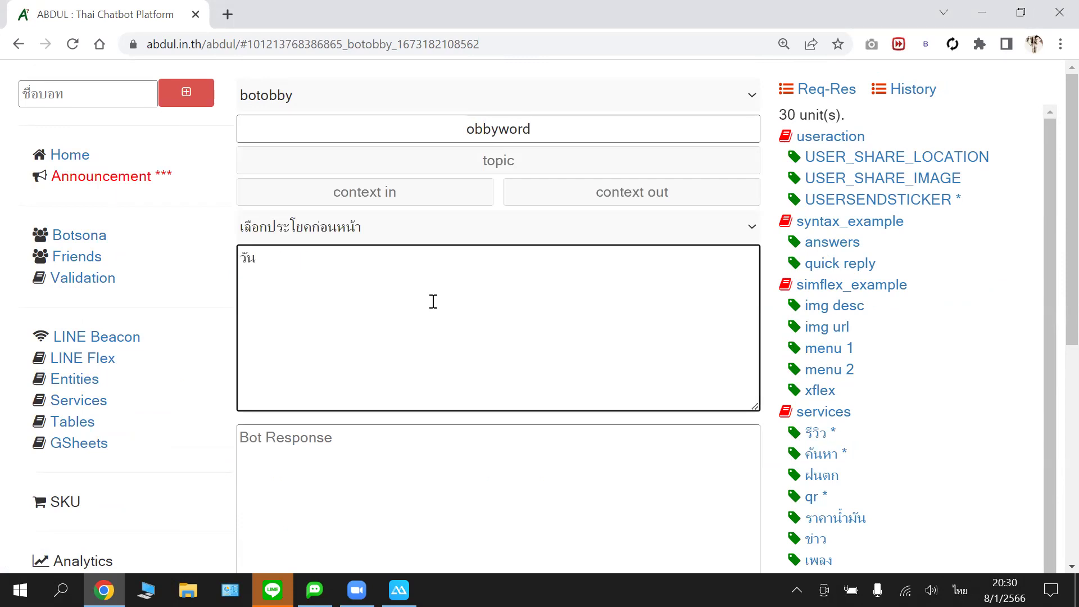
type("พระ")
left_click(375, 441)
type("วัน")
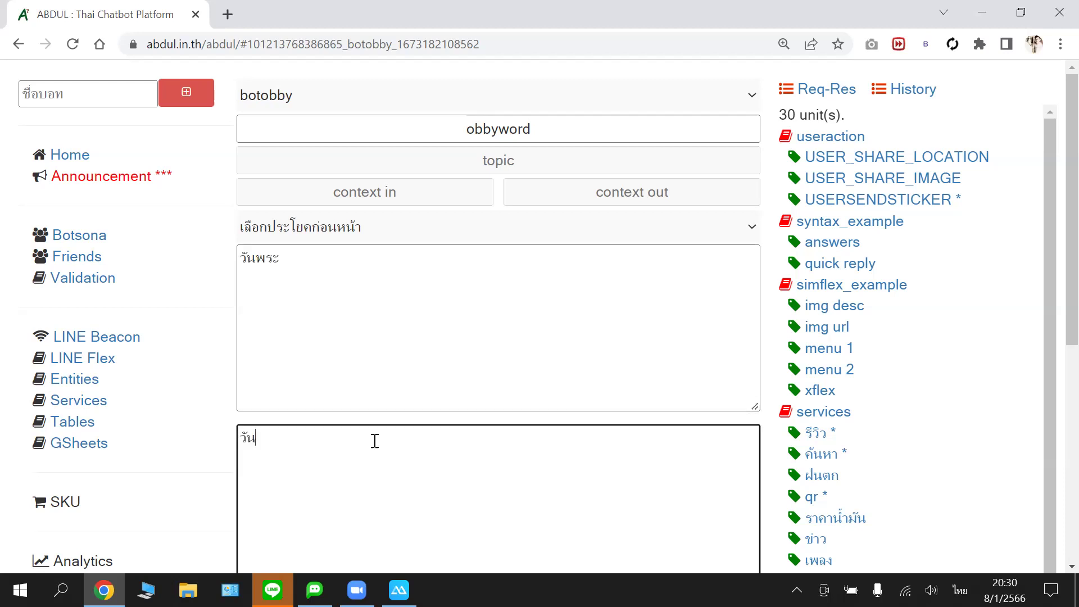
type("ไหนนะ")
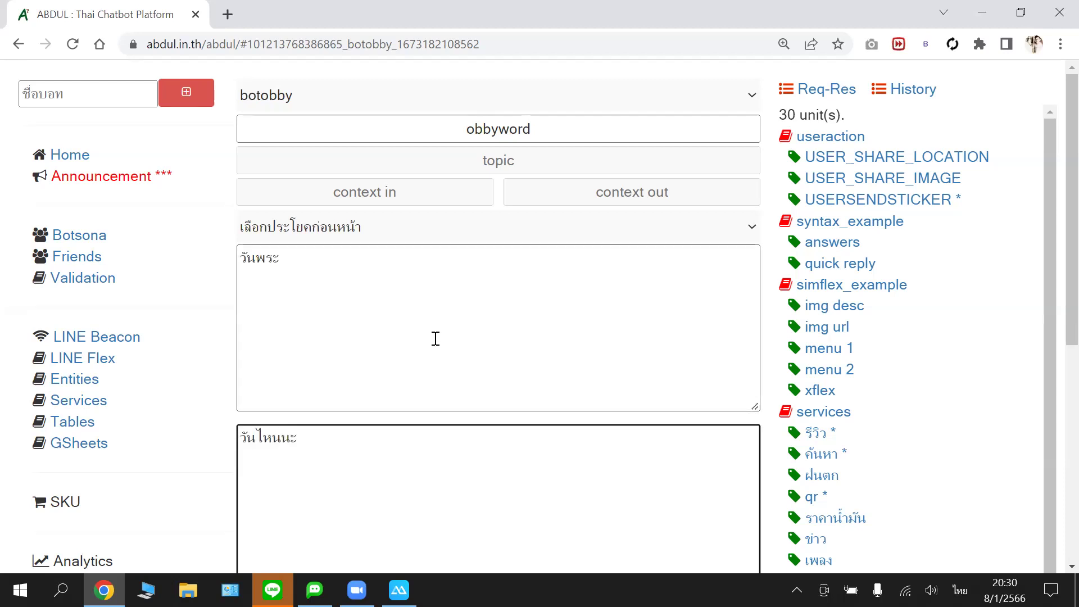
scroll(470, 318, "down", 3)
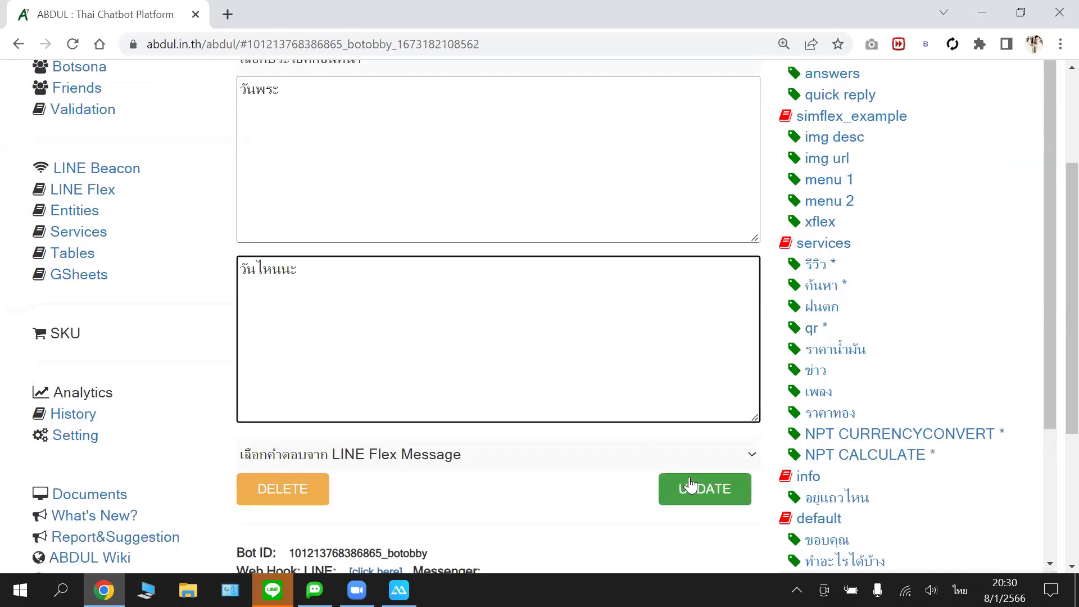
key("Tab")
key("Tab")
key("Tab")
key("Return")
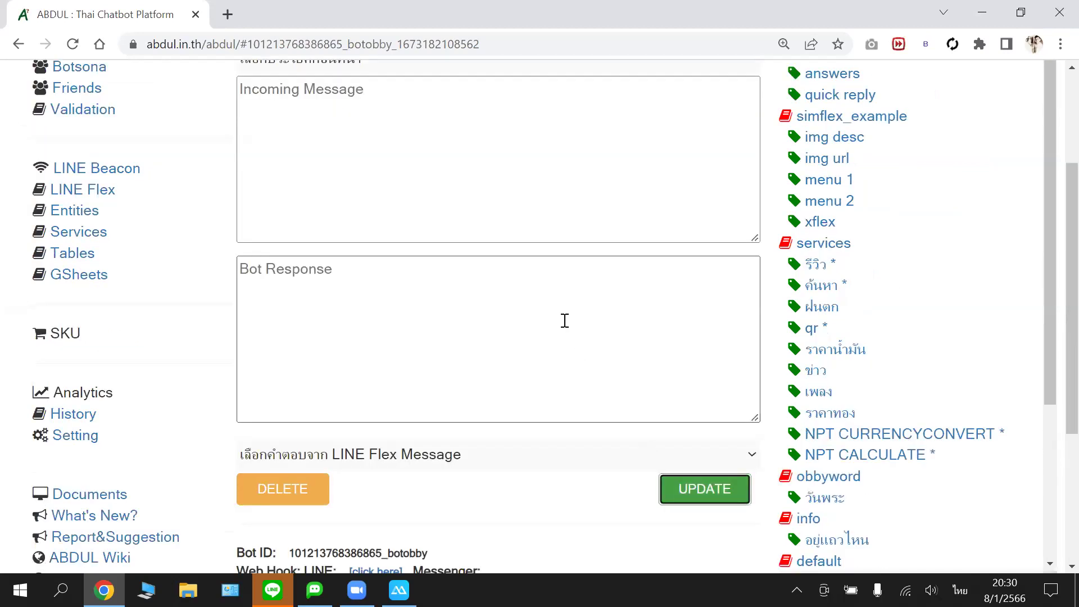
scroll(205, 271, "up", 1)
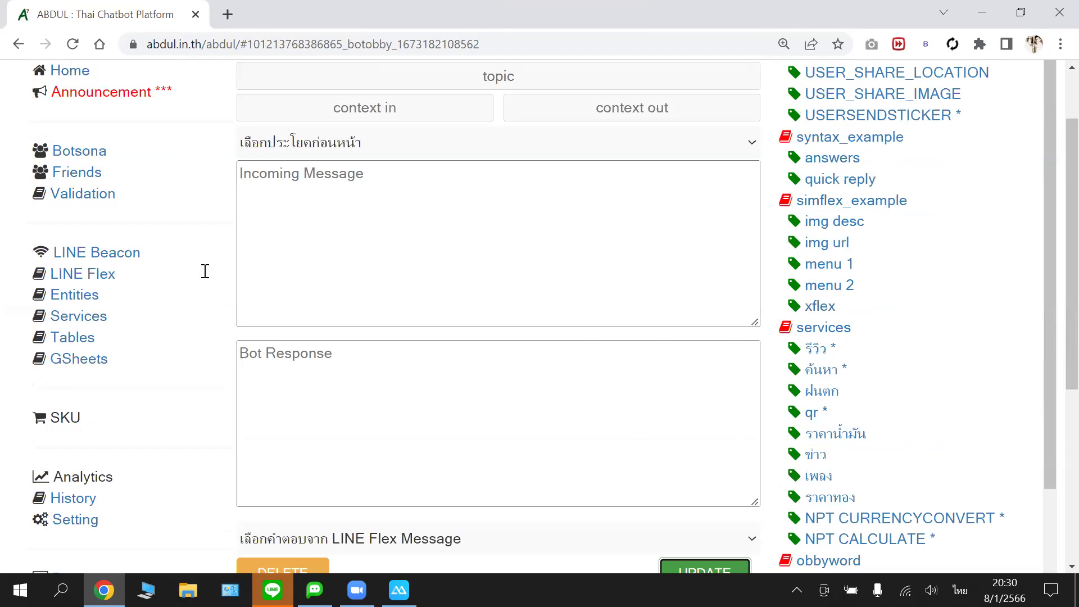
- Check botobby's วันไหนนะ reply in the LINE chat, then start a blank Chrome tab
key("alt+Tab")
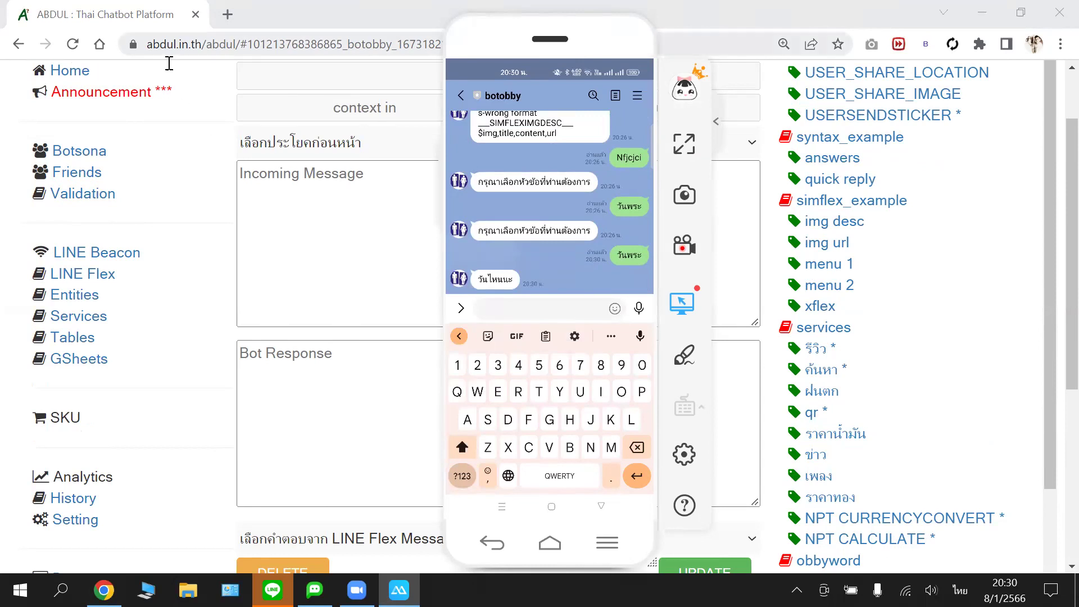
left_click(227, 14)
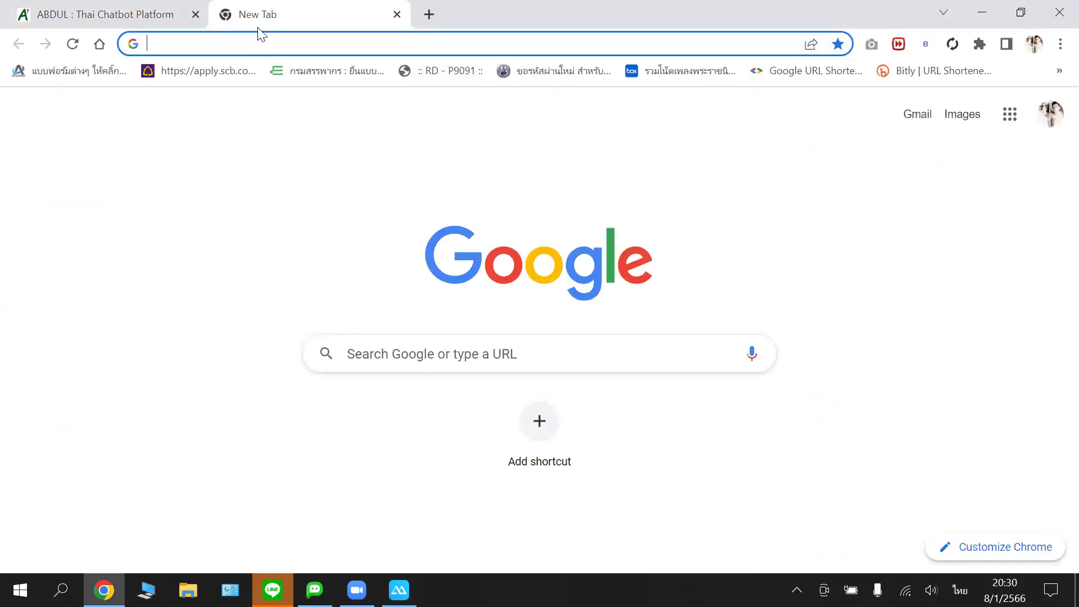
- Load abdul.in.th/abdul in the new browser tab
type("ห")
key("BackSpace")
key("grave")
type("abdul.in.th/abdul/")
key("Return")
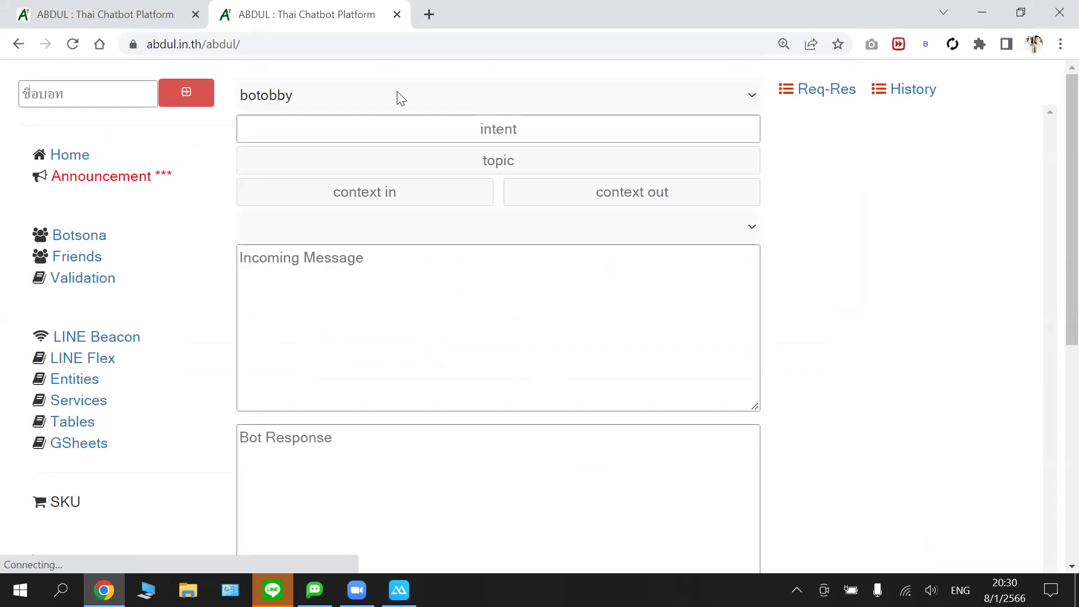
- Switch the bot selector to obbydev
left_click(322, 96)
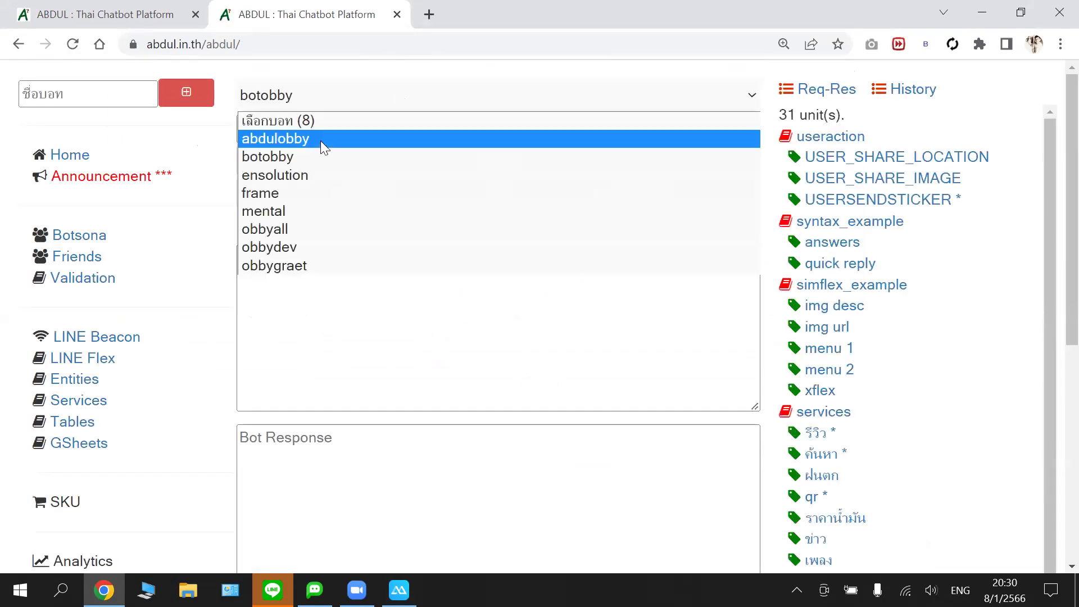
key("Down")
key("Down")
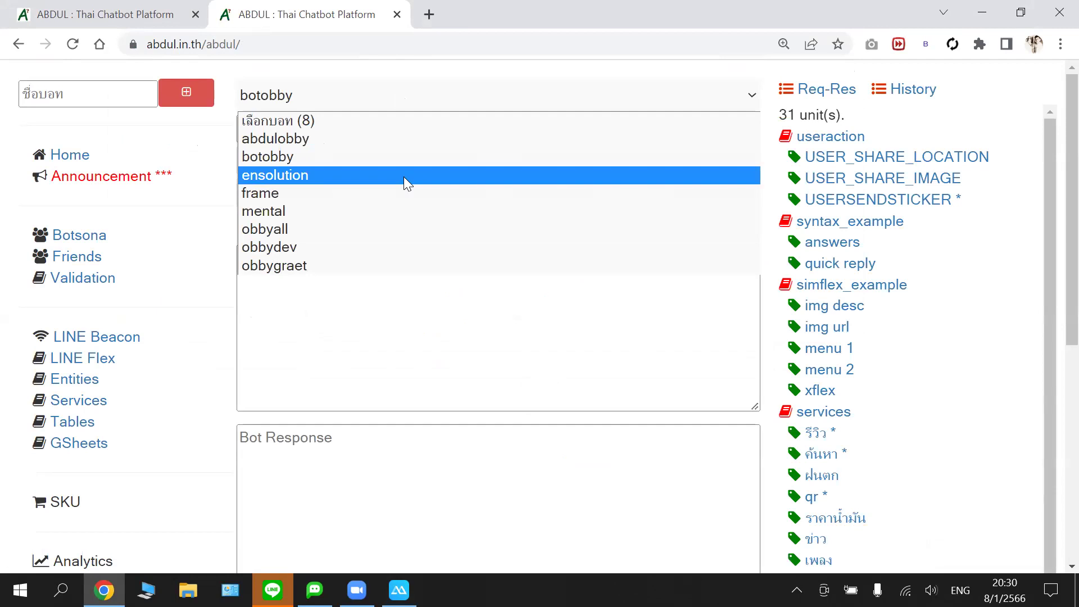
key("Down")
key("Down")
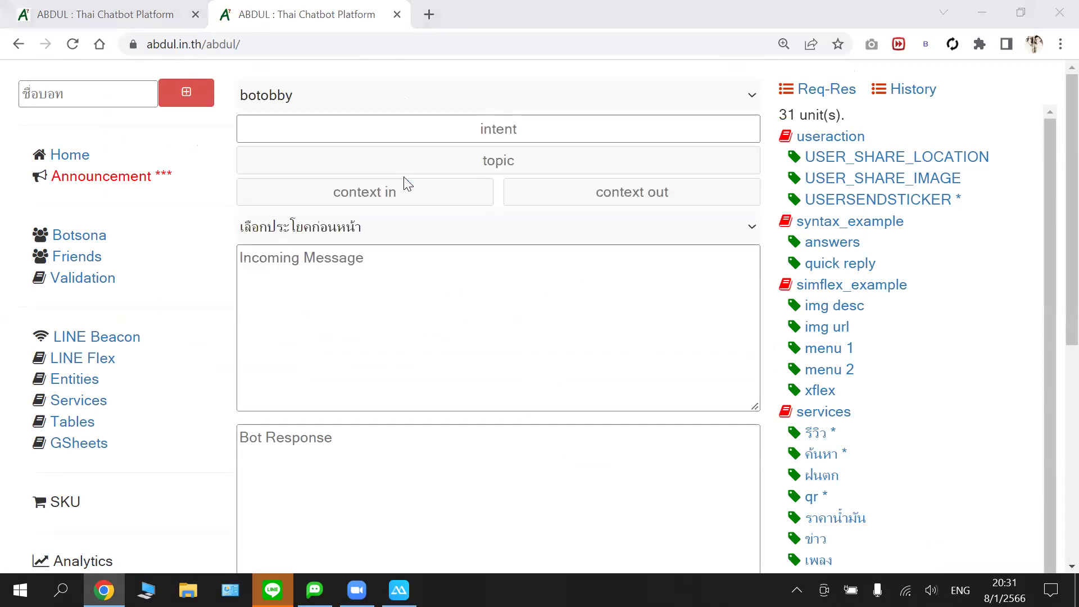
key("alt+Down")
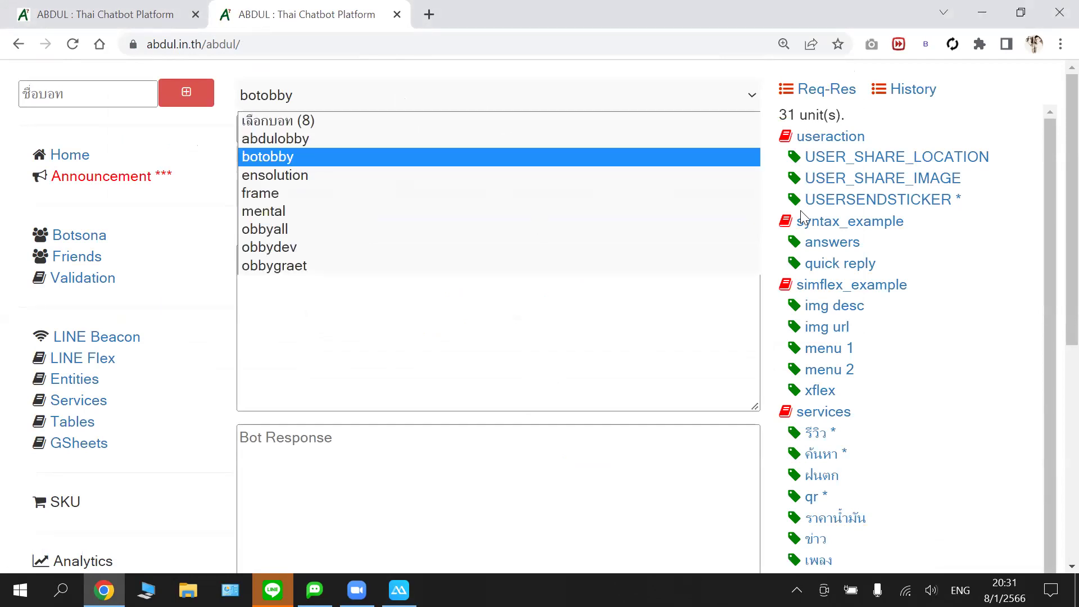
key("Down")
key("Down")
key("Down")
key("Down")
key("Down")
key("Return")
- Scroll obbydev's topic and intent tree down to the วันพระ intent
left_click_drag(1047, 171, 1056, 548)
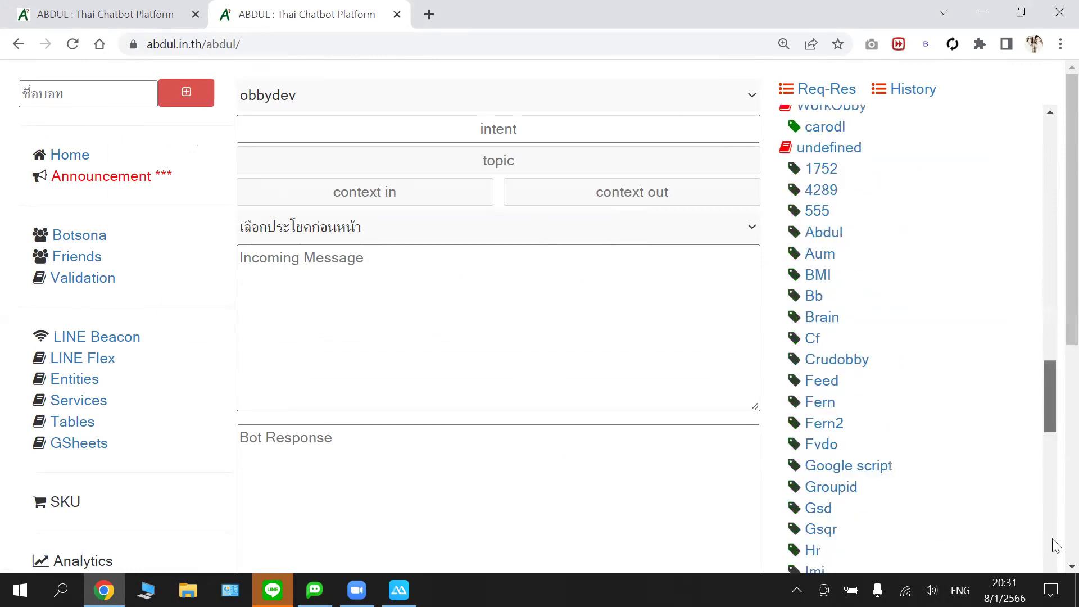
left_click(1043, 161)
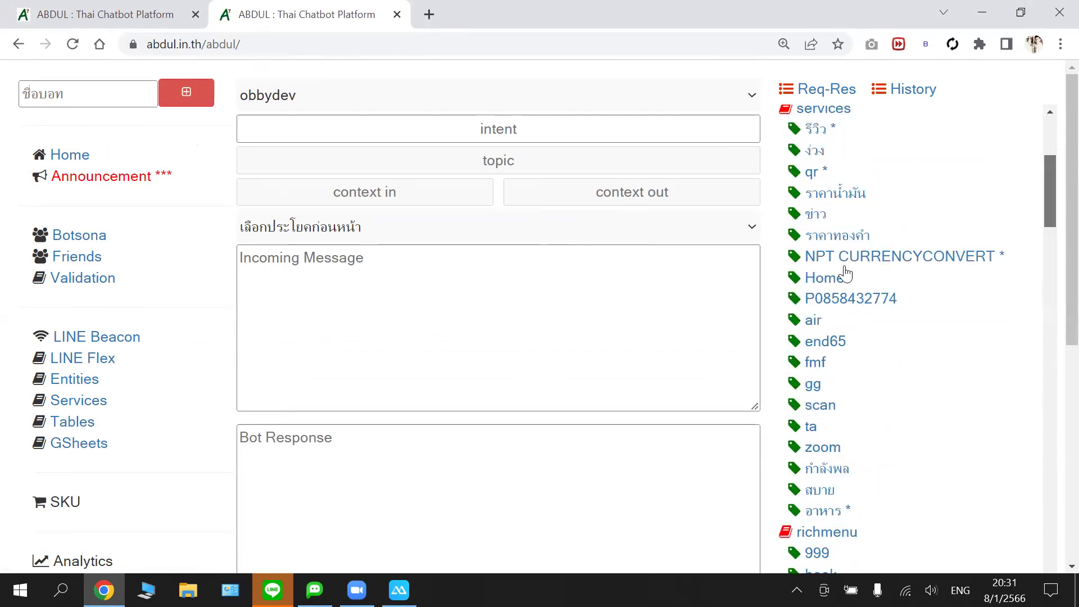
scroll(846, 274, "up", 5)
scroll(847, 276, "down", 5)
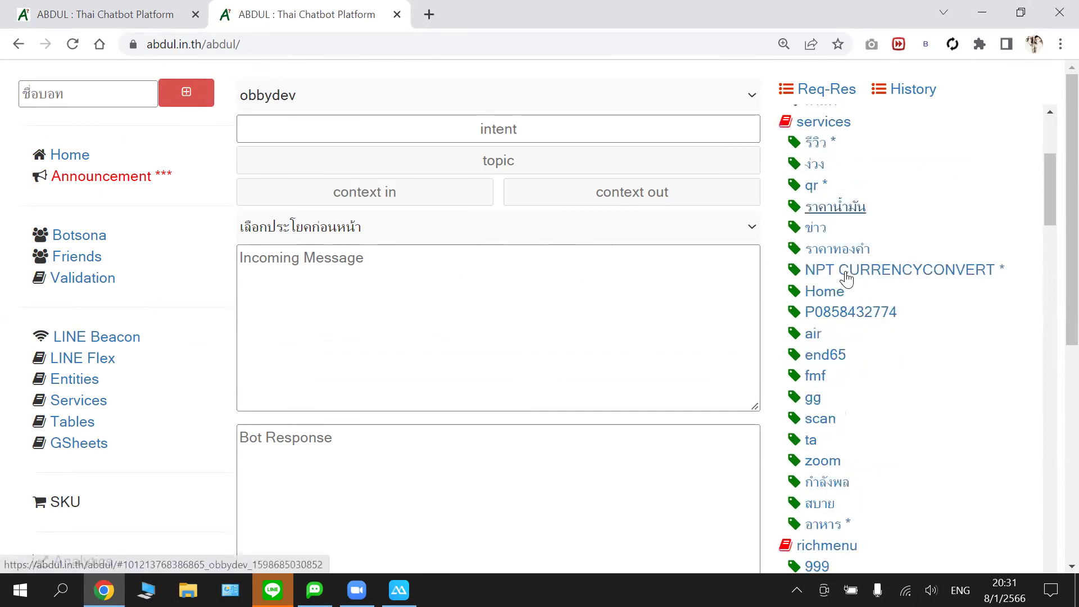
scroll(846, 280, "down", 5)
scroll(847, 280, "down", 4)
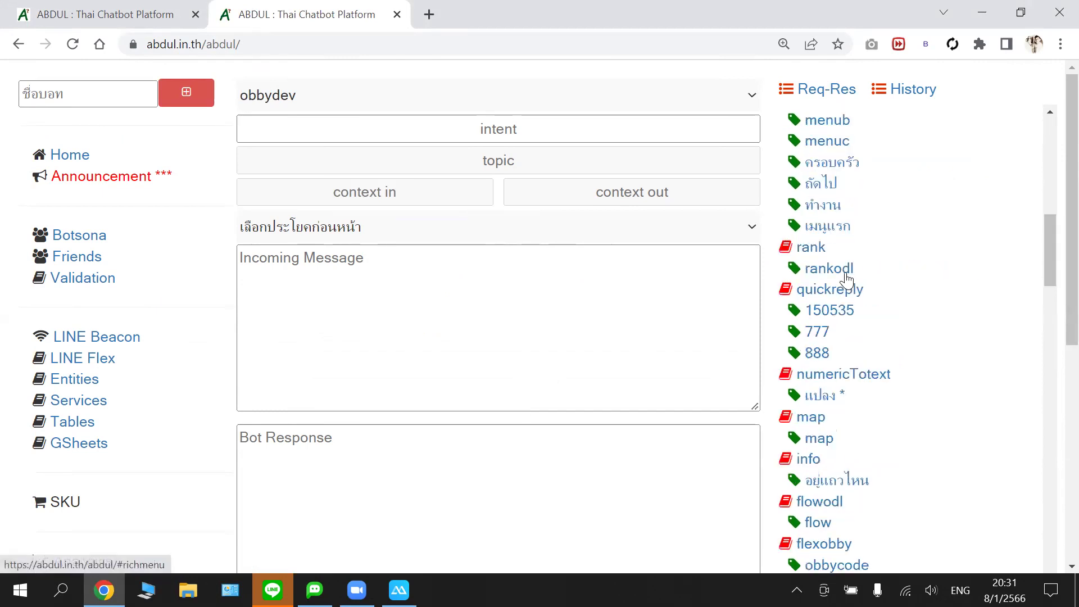
scroll(848, 281, "down", 5)
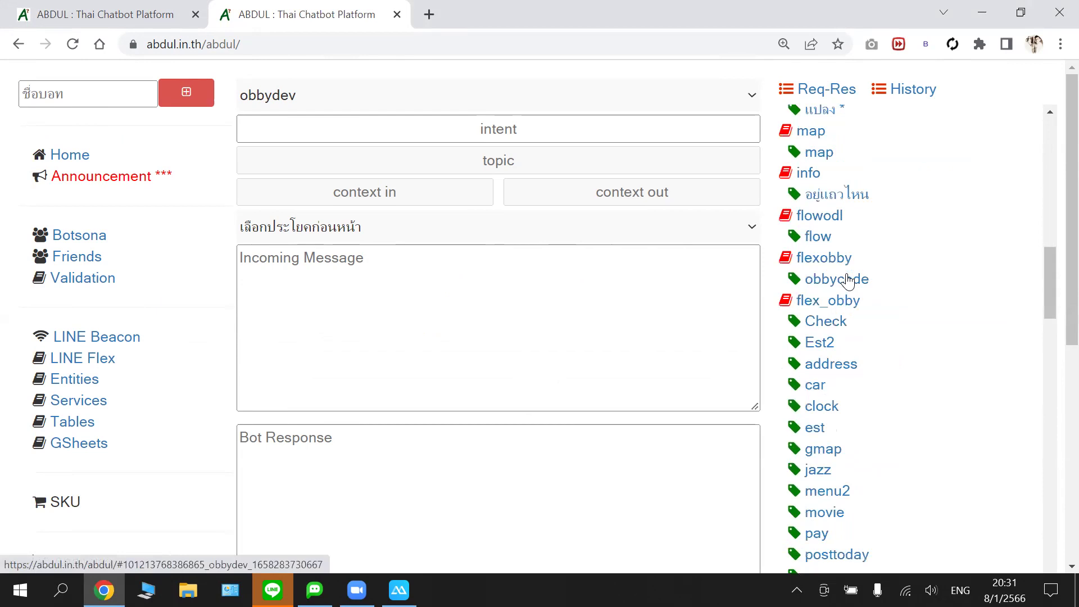
scroll(849, 280, "down", 3)
scroll(828, 173, "down", 5)
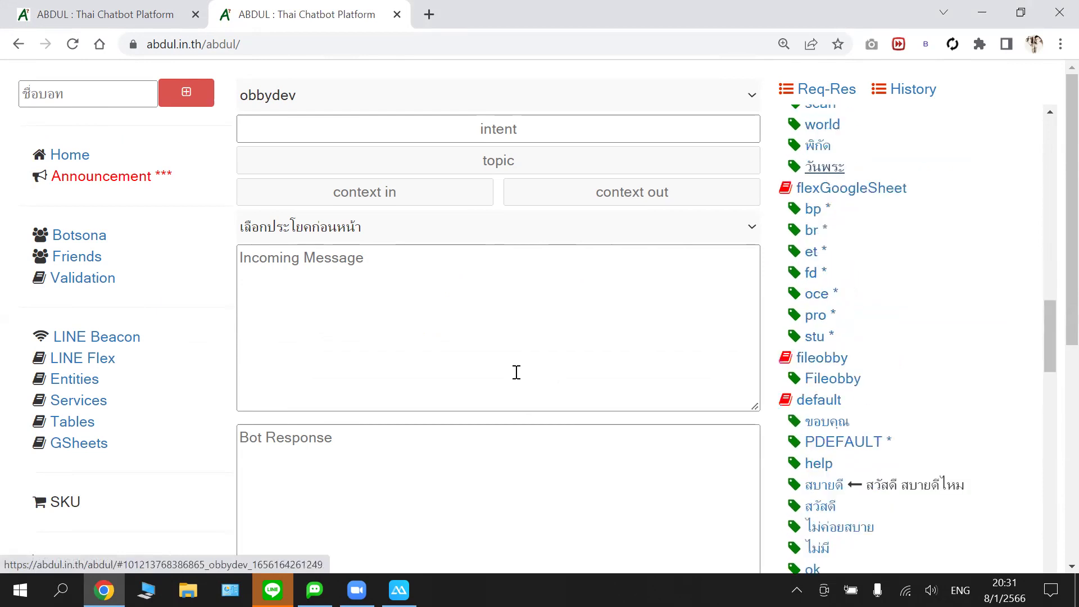
scroll(517, 372, "down", 2)
- Copy obbydev's entire two-image ___IMG___ reply for วันพระ and go back to botobby
left_click(466, 394)
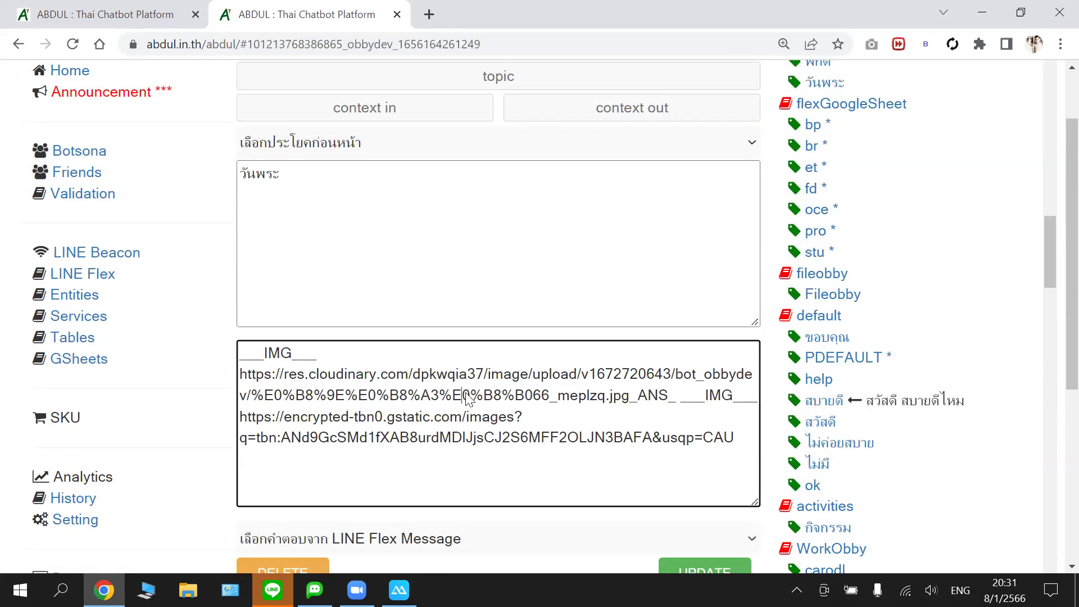
key("ctrl+a")
key("shift+F10")
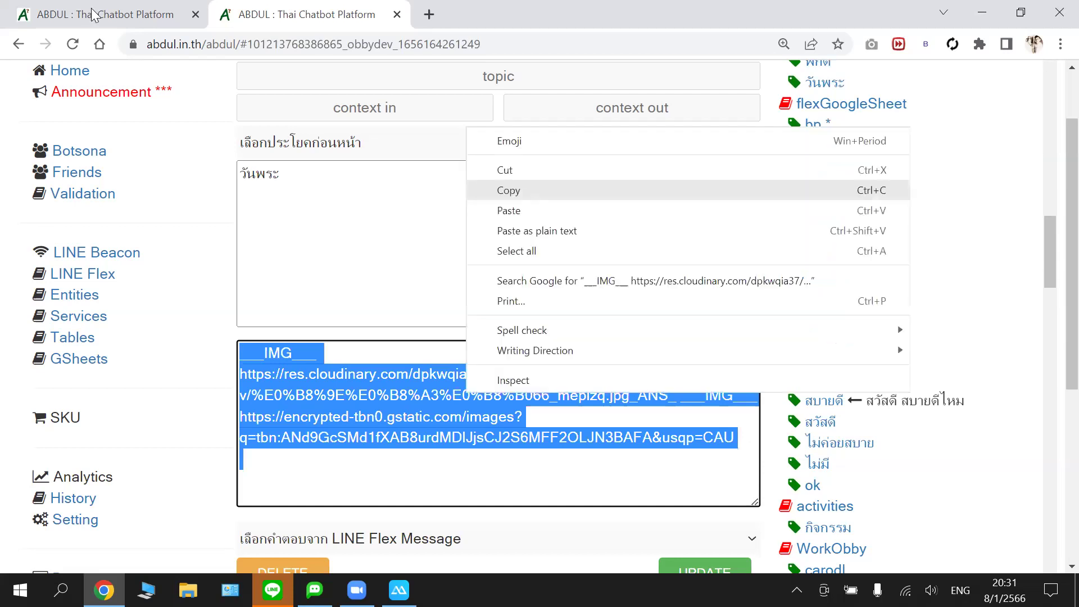
left_click(94, 14)
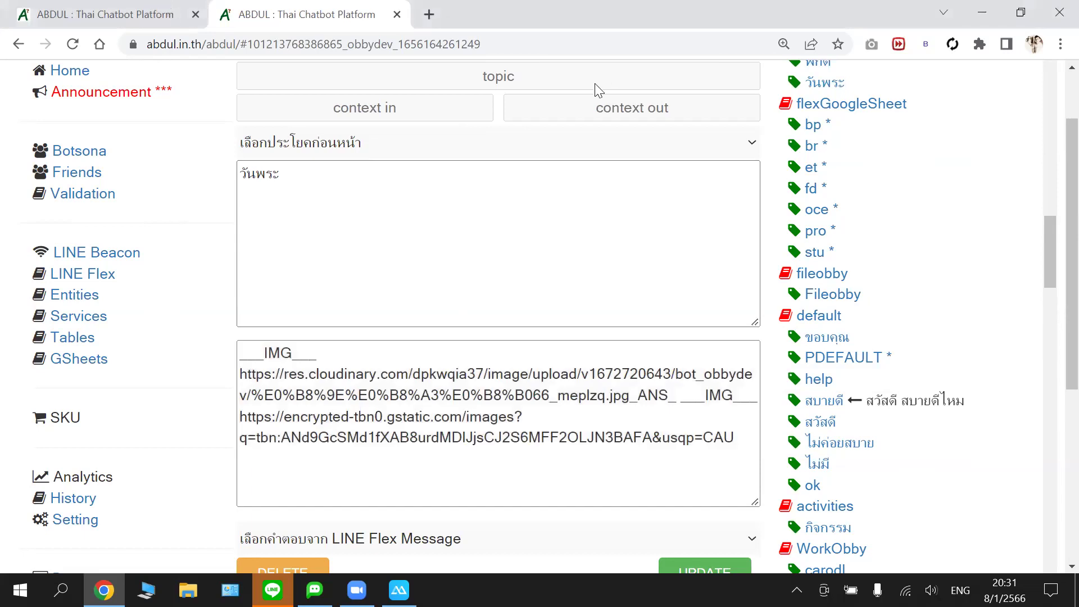
key("ctrl+shift+Tab")
- Open botobby's วันพระ intent under obbyword and delete its วันไหนนะ reply
scroll(781, 325, "up", 1)
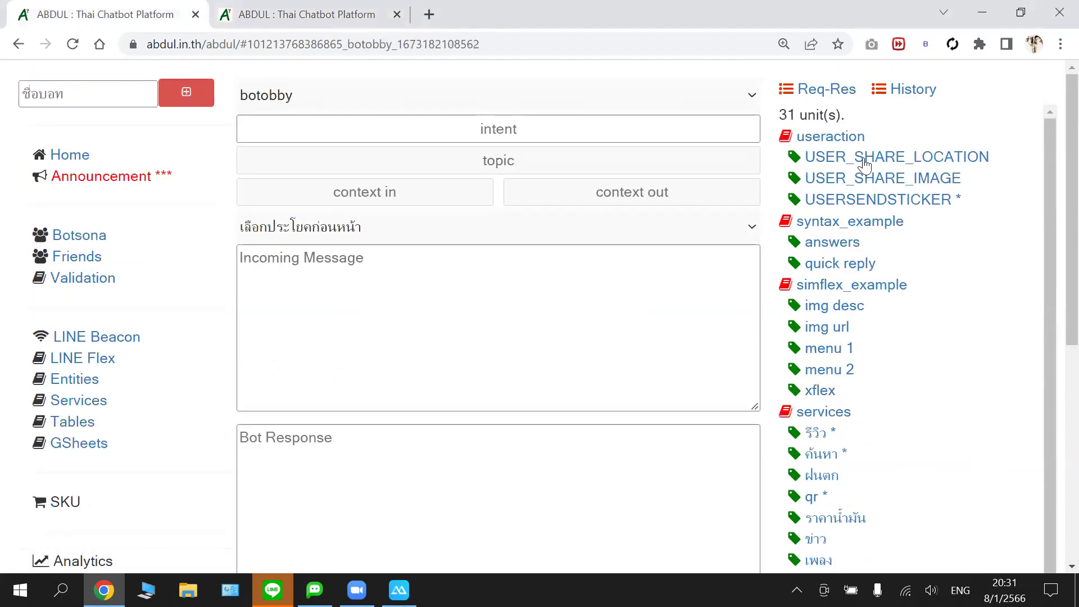
scroll(860, 160, "down", 1)
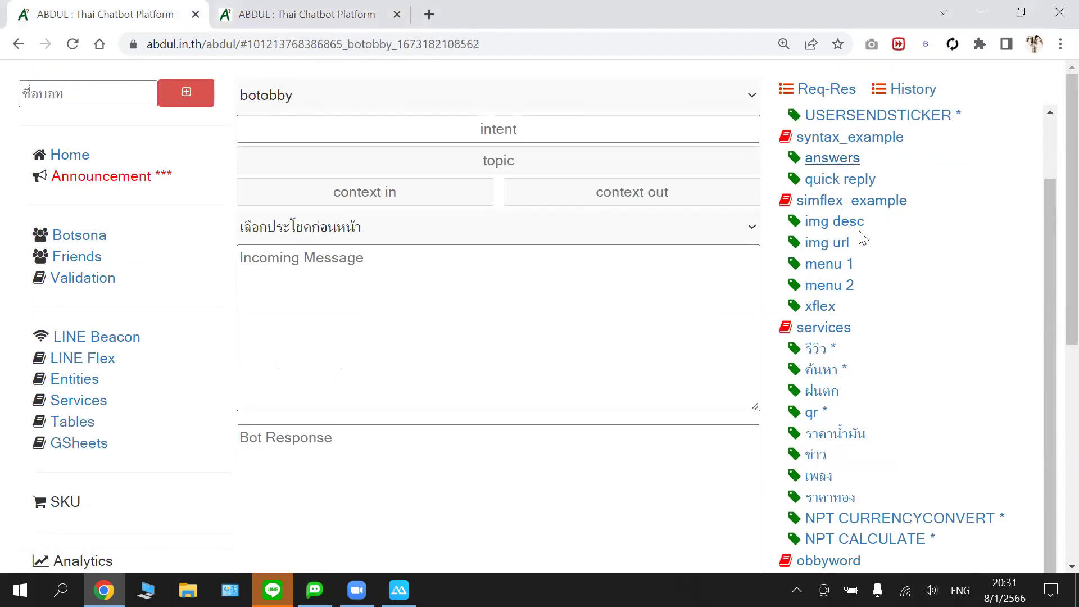
scroll(862, 236, "down", 2)
scroll(837, 271, "down", 3)
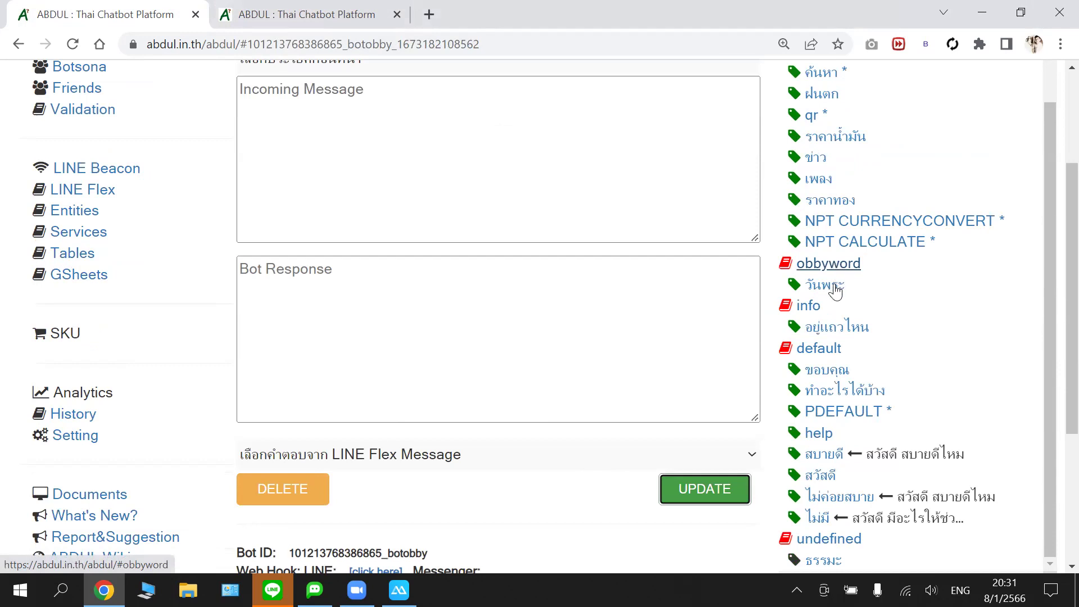
left_click(835, 286)
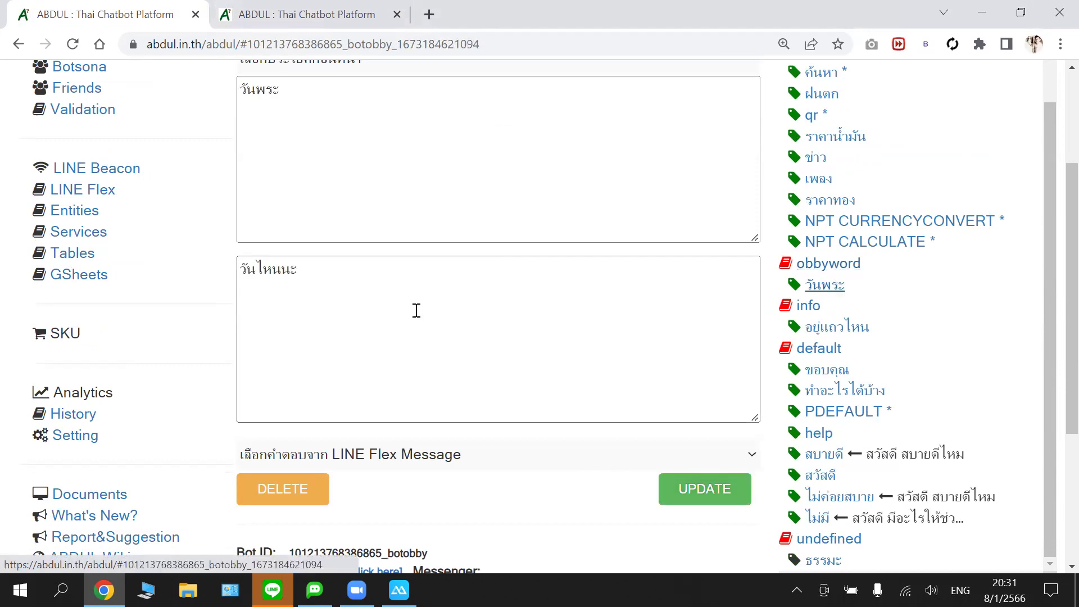
left_click(394, 285)
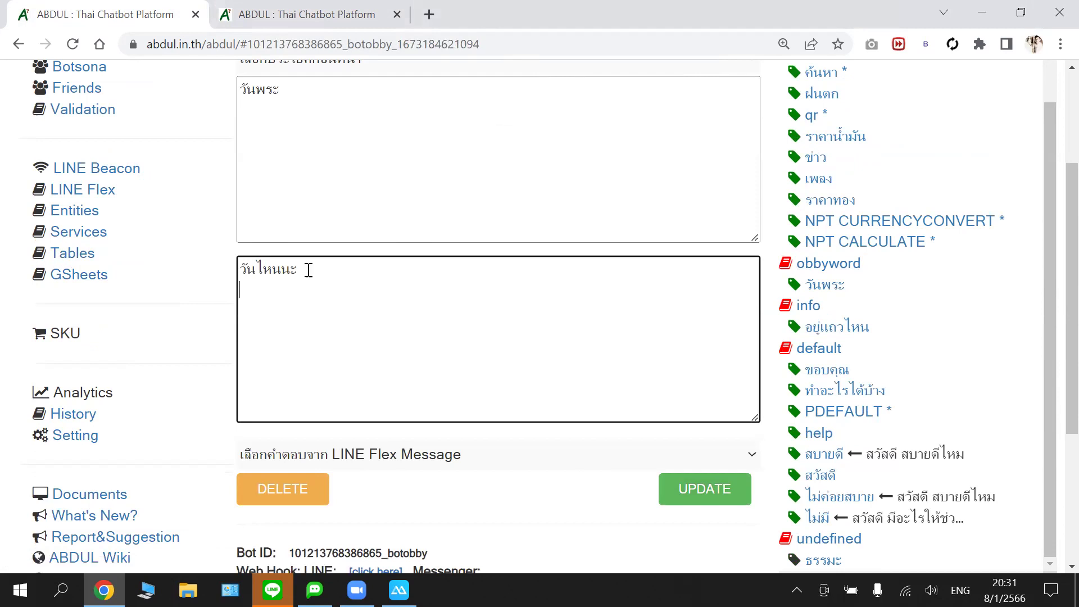
key("ctrl+a")
key("BackSpace")
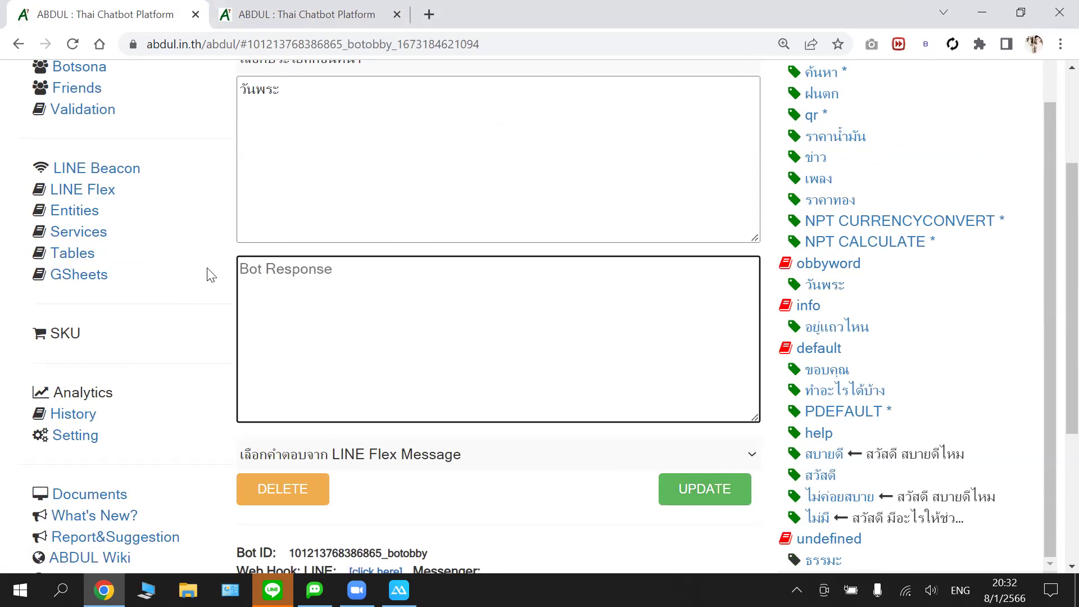
- Paste the copied two-URL ___IMG___ response into the วันพระ Bot Response box
key("ctrl+v")
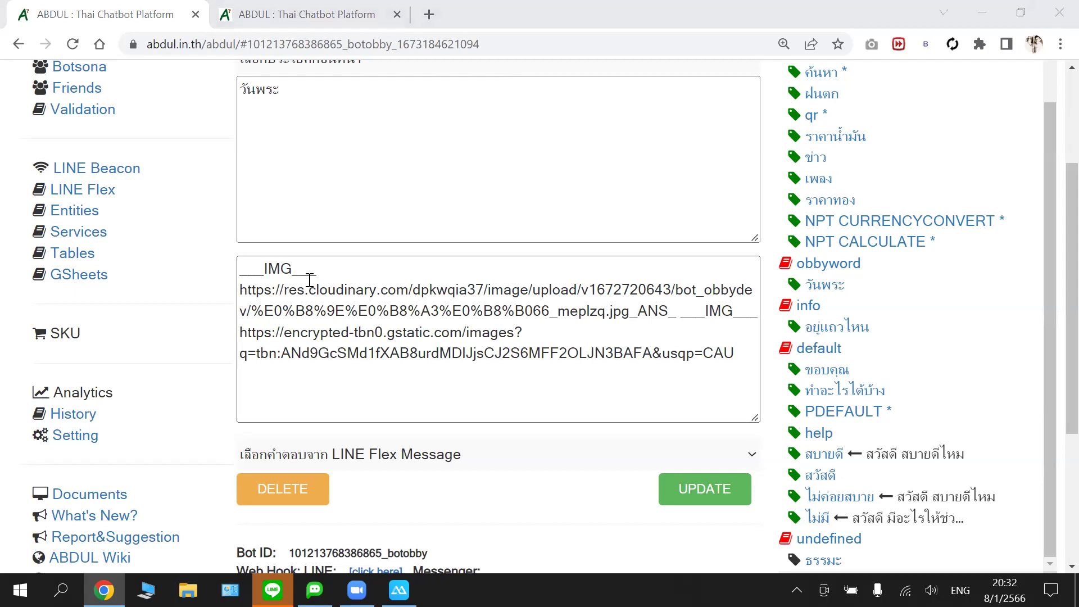
left_click(606, 233)
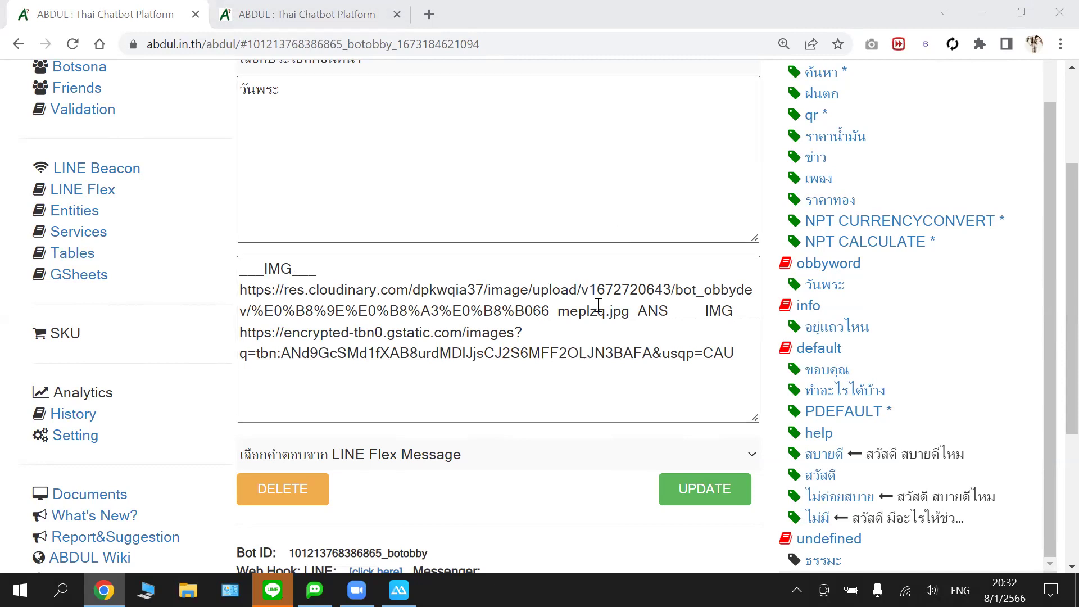
left_click(735, 349)
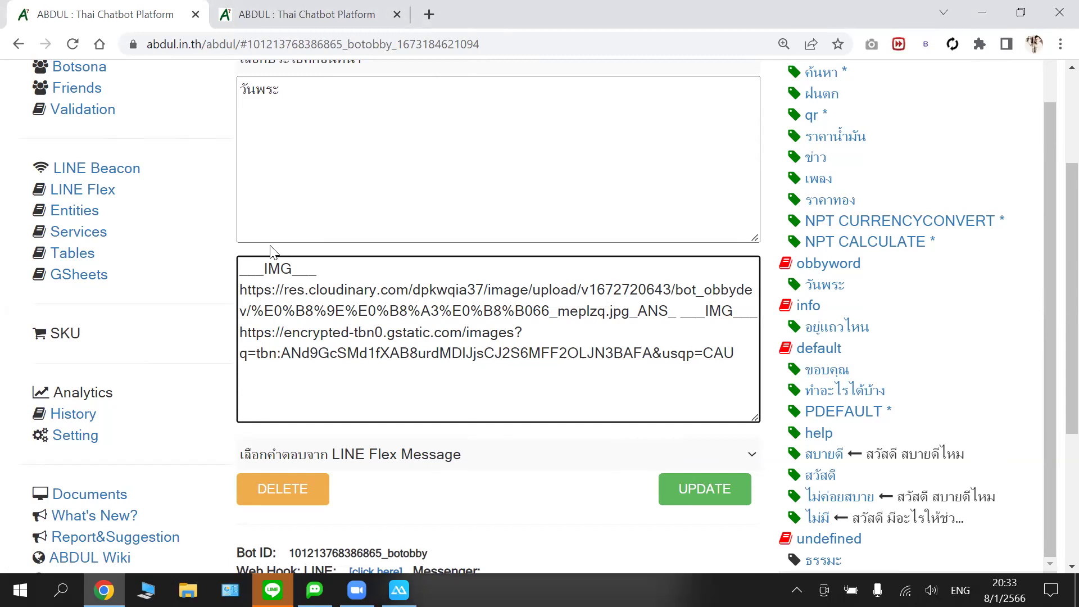
key("Right")
key("Right")
key("Right")
key("Right")
key("Home")
key("shift+Down")
key("shift+End")
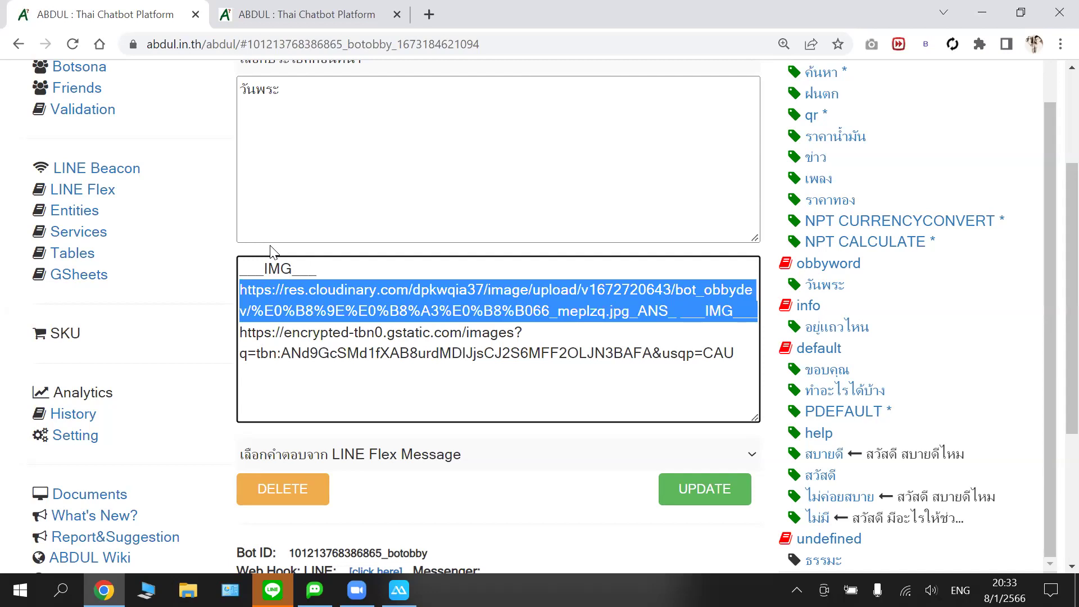
key("shift+Left")
key("shift+Left")
key("shift+Left")
key("shift+Left")
key("shift+Left")
key("shift+Left")
key("shift+Left")
key("shift+Left")
key("shift+Left")
key("shift+Left")
key("shift+Left")
key("shift+Left")
key("shift+Left")
key("shift+Left")
key("shift+Left")
key("shift+Left")
key("shift+Left")
key("shift+Left")
key("shift+Right")
key("shift+Right")
key("shift+Right")
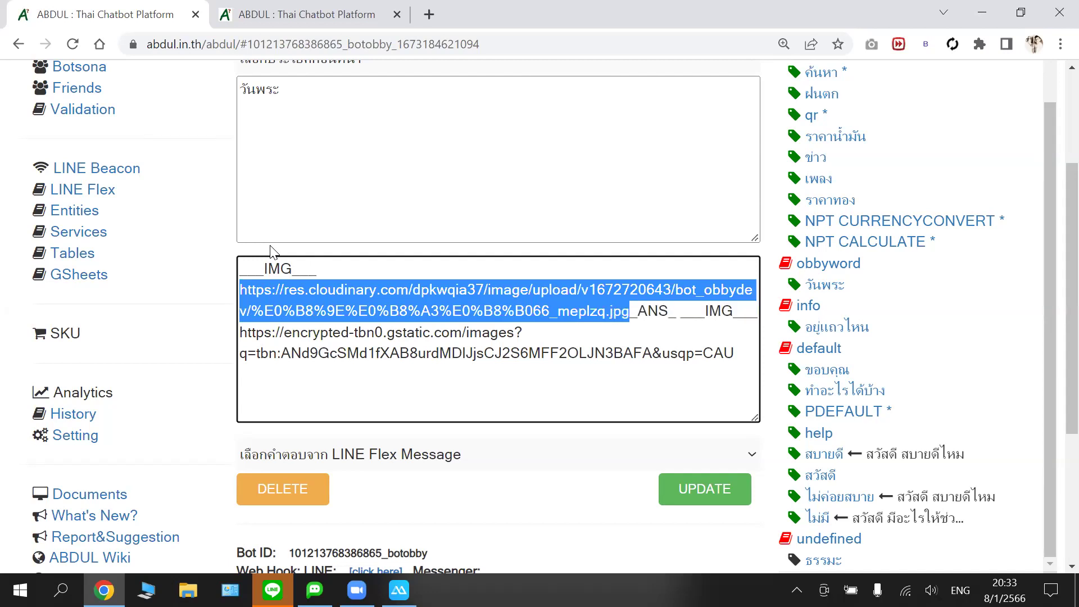
key("Right")
key("Right")
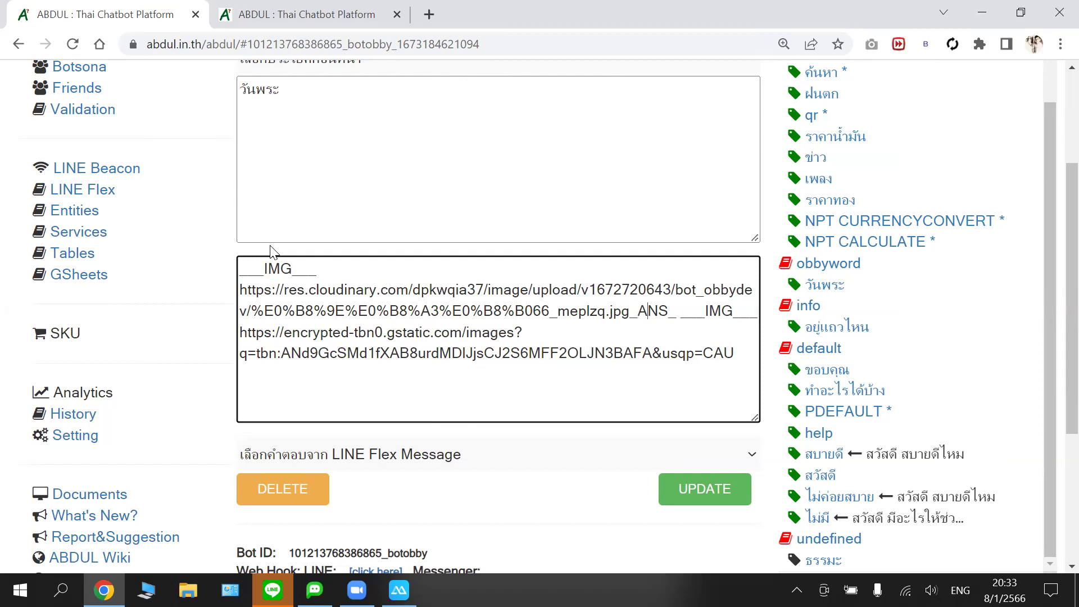
key("Right")
key("shift+Right")
key("shift+Right")
key("shift+Right")
key("Right")
key("shift+Right")
key("shift+Right")
key("shift+Right")
key("Down")
scroll(612, 318, "down", 1)
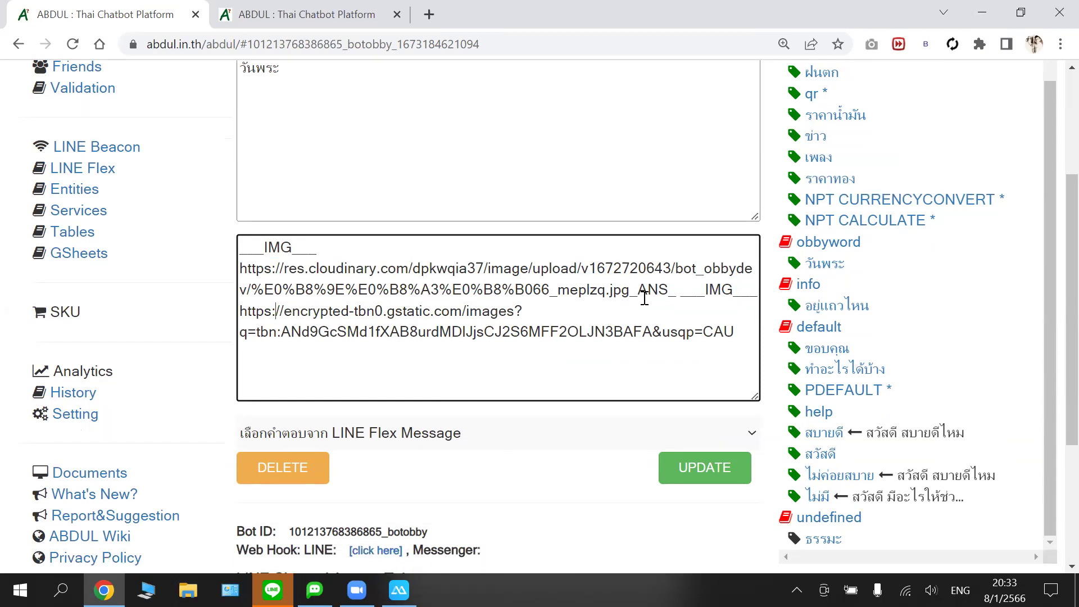
scroll(675, 326, "up", 1)
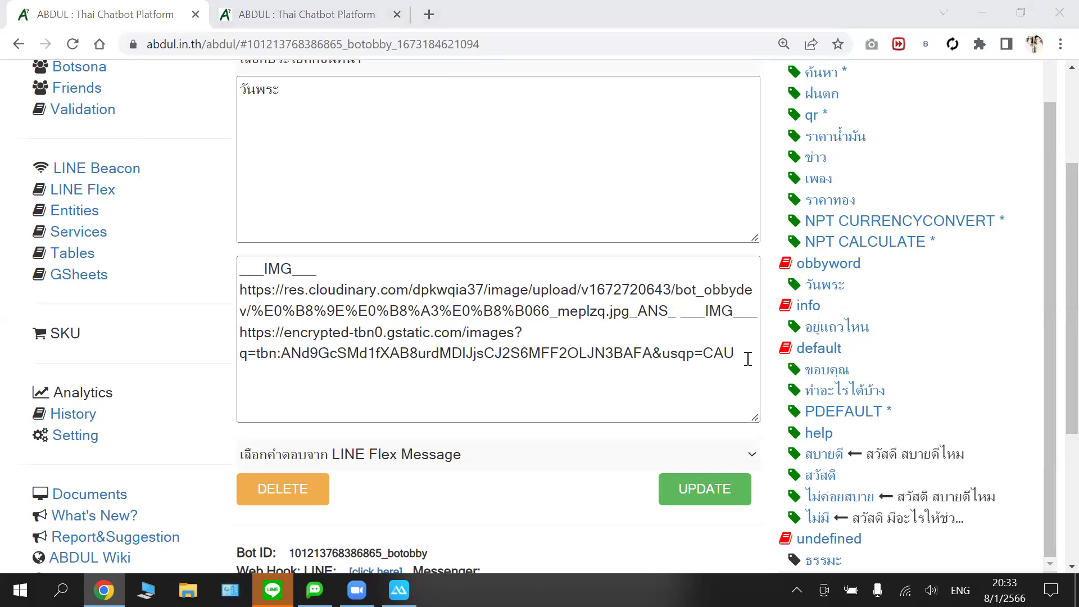
- Save botobby's วันพระ Bot Response with its two ___IMG___ image URLs joined by _ANS_
left_click(691, 487)
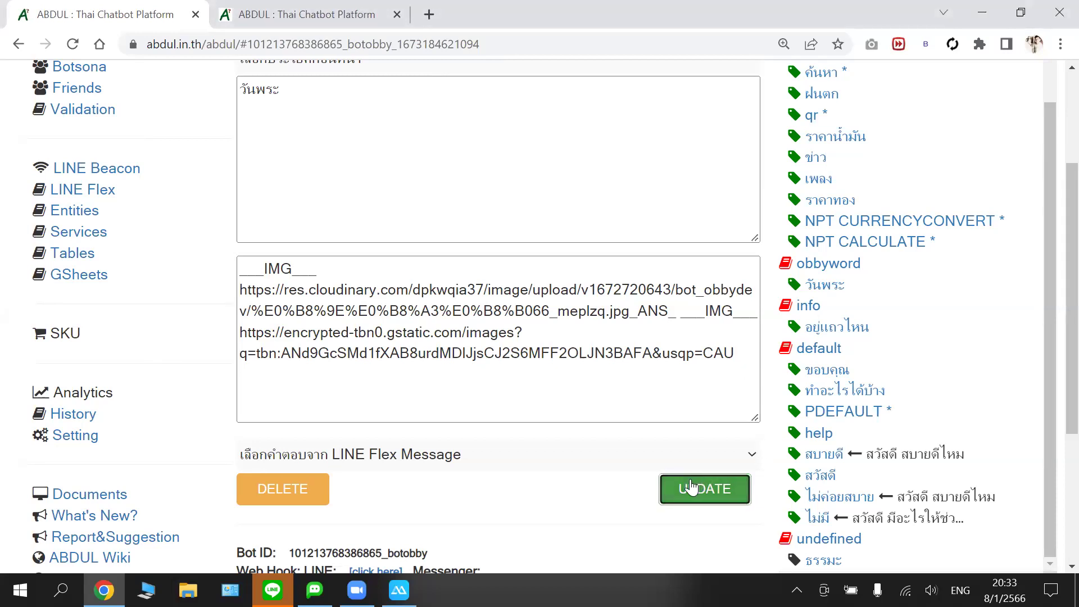
left_click(421, 189)
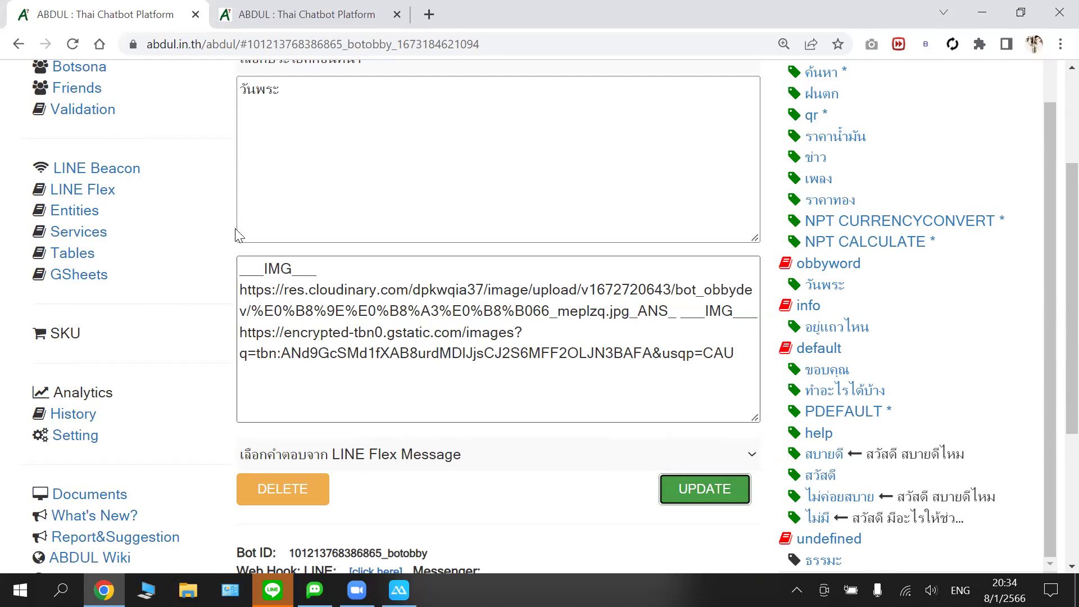
- Copy the whole วันพระ answer text containing both ___IMG___ image URLs
left_click_drag(734, 351, 236, 274)
right_click(263, 268)
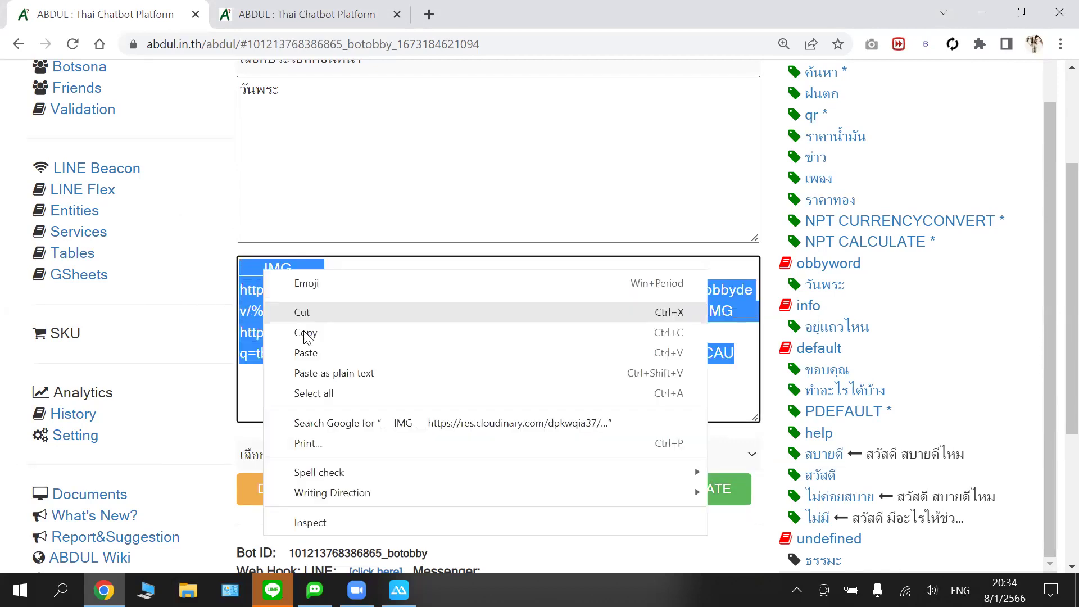
left_click(306, 333)
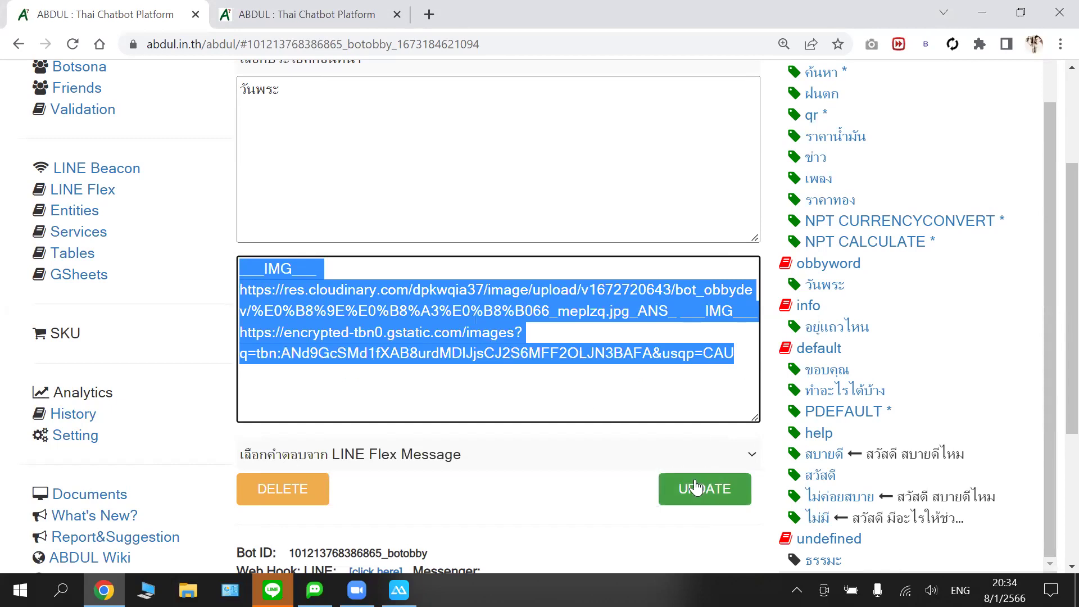
right_click(336, 312)
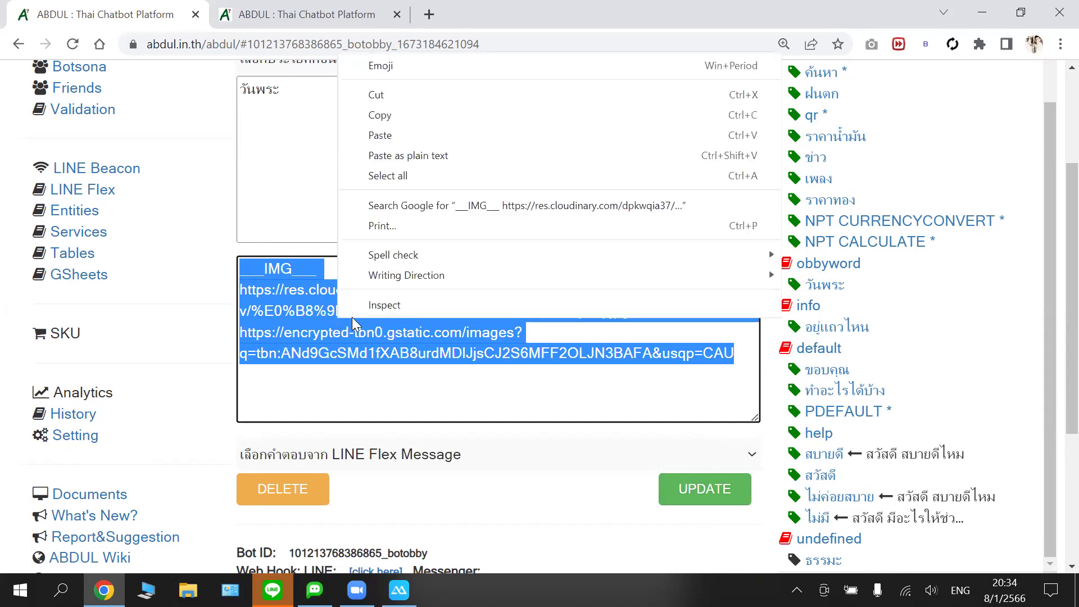
left_click(381, 115)
- Reload the botobby bot page and switch to the obbydev bot's tab
left_click(73, 44)
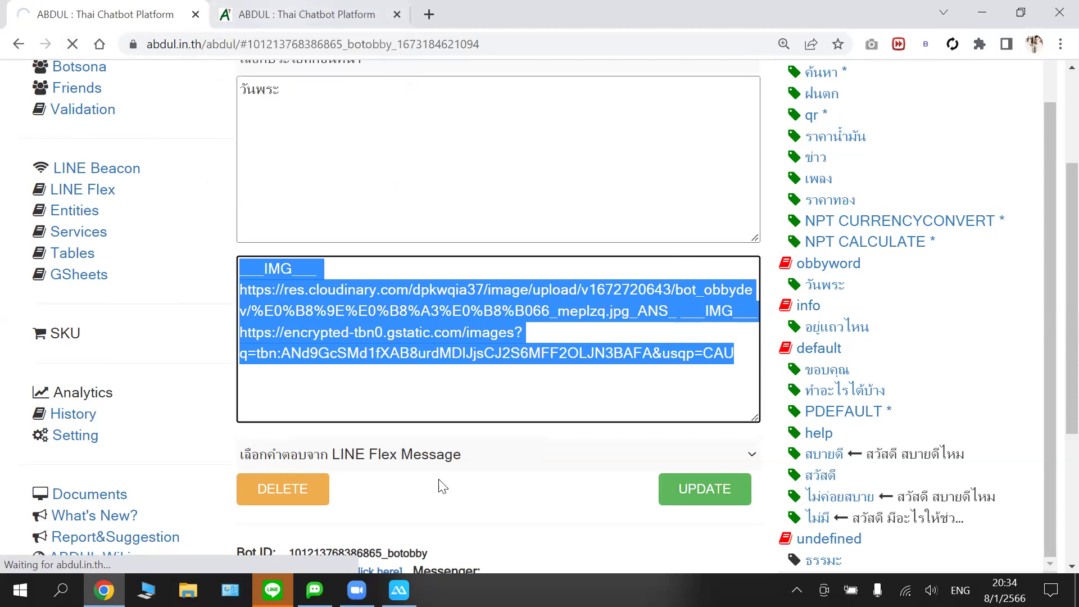
left_click(325, 24)
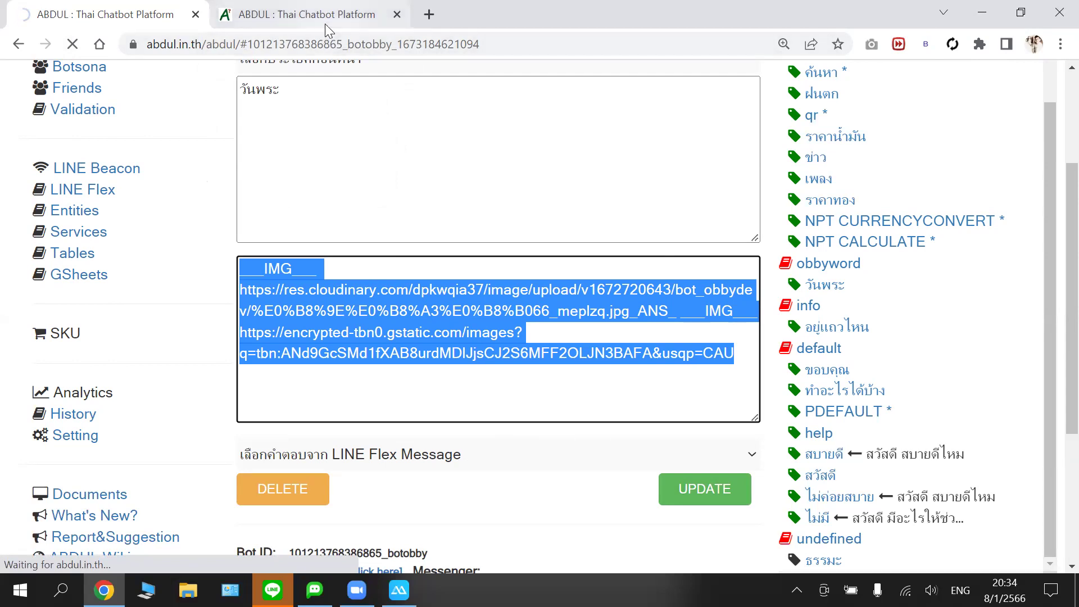
left_click(127, 17)
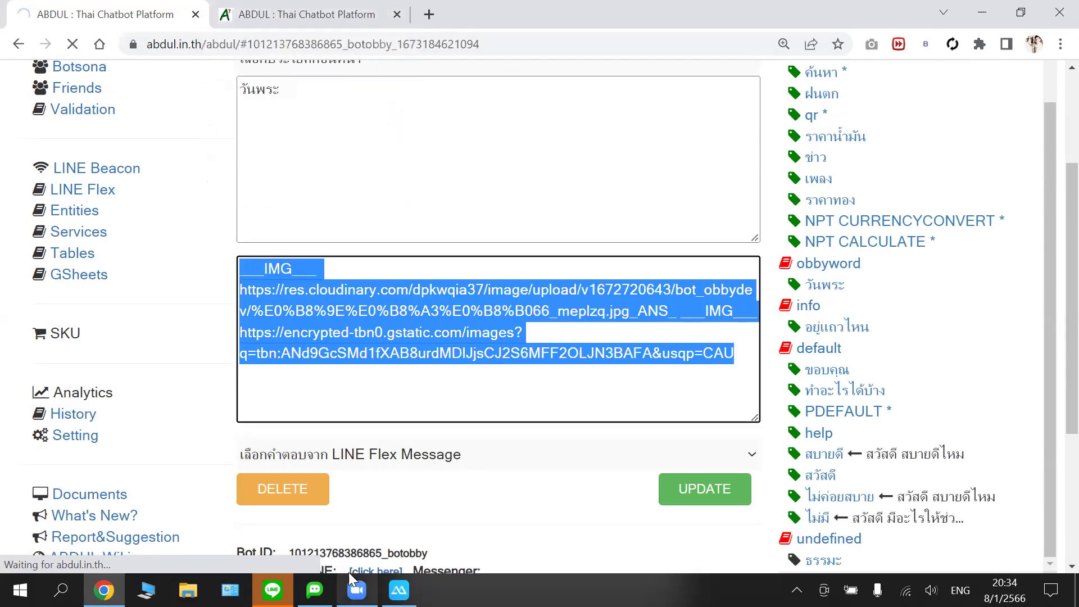
left_click(324, 25)
- Show the mirrored phone's LINE chat list from ApowerMirror beside obbydev's วันพระ answer
scroll(400, 145, "up", 1)
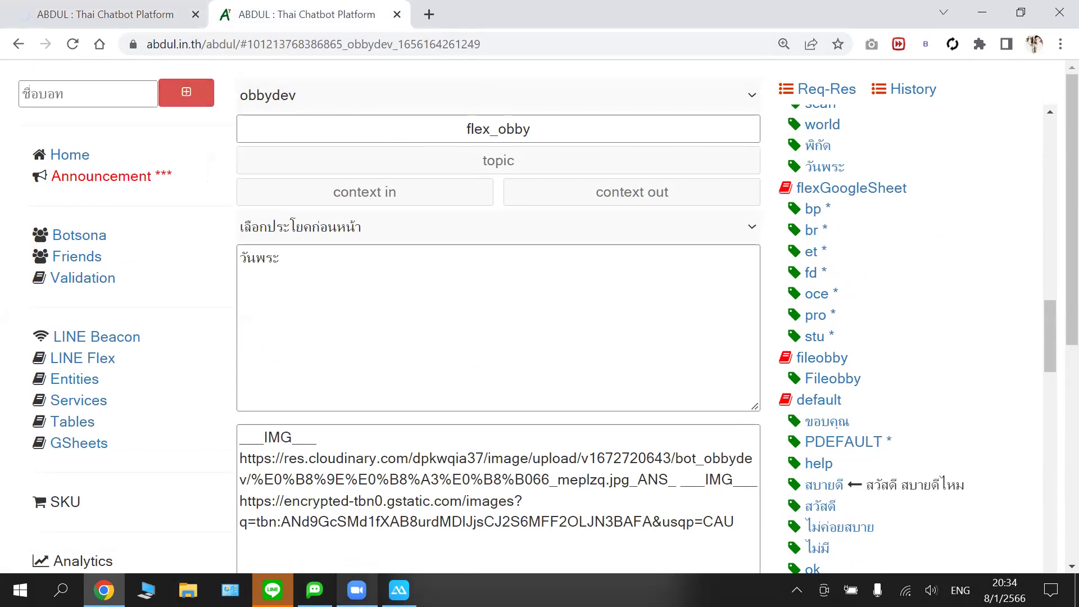
left_click(398, 589)
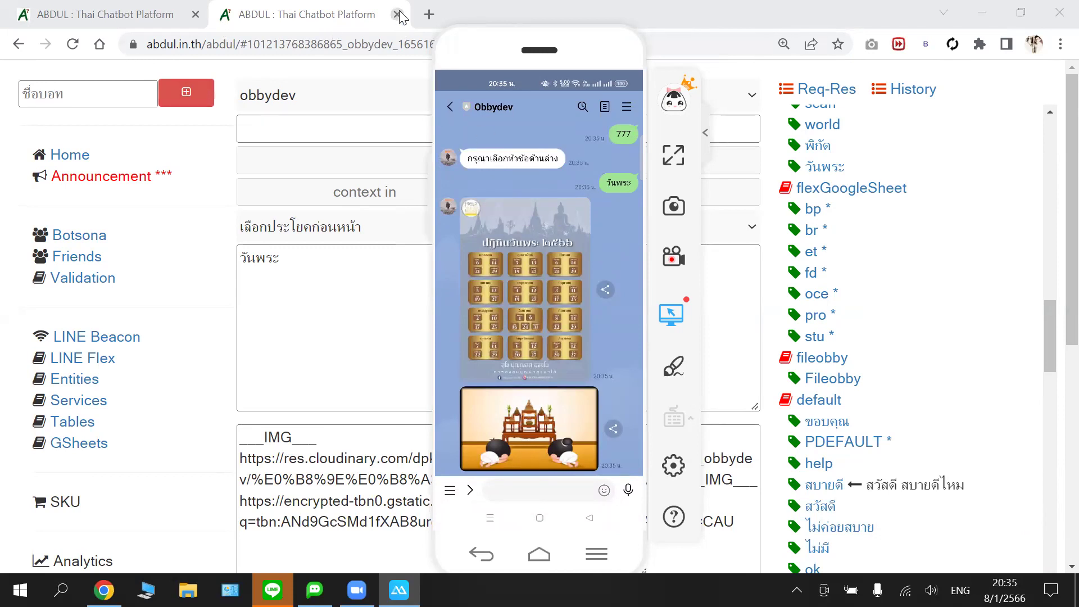
- Return to the reloaded botobby editor tab with its blank message and response fields
left_click(132, 14)
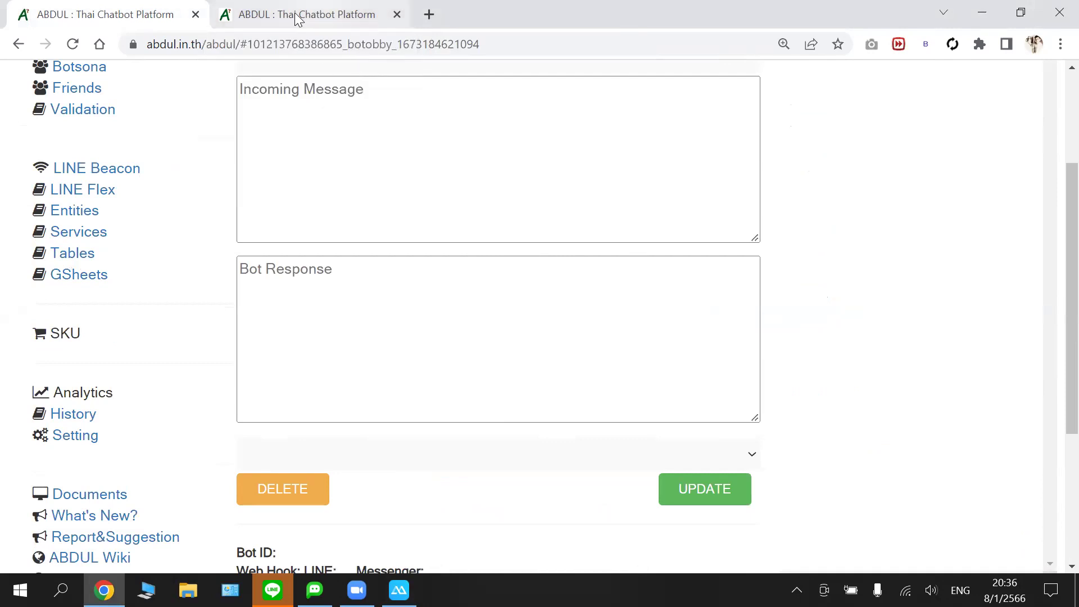
- Close the empty botobby tab and put the caret before obbydev's first image URL
scroll(400, 120, "up", 3)
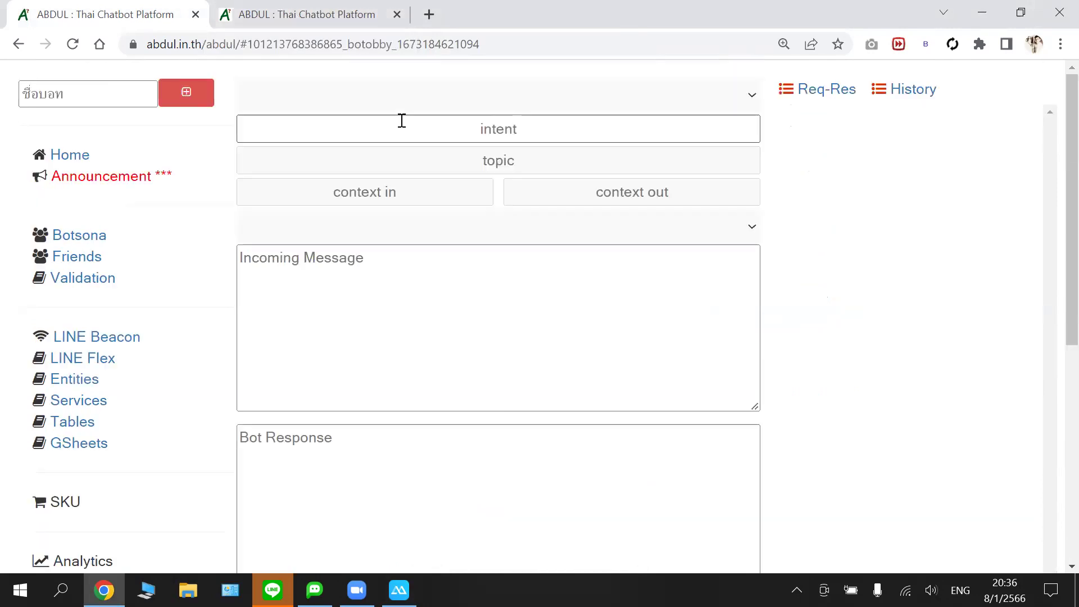
left_click(286, 9)
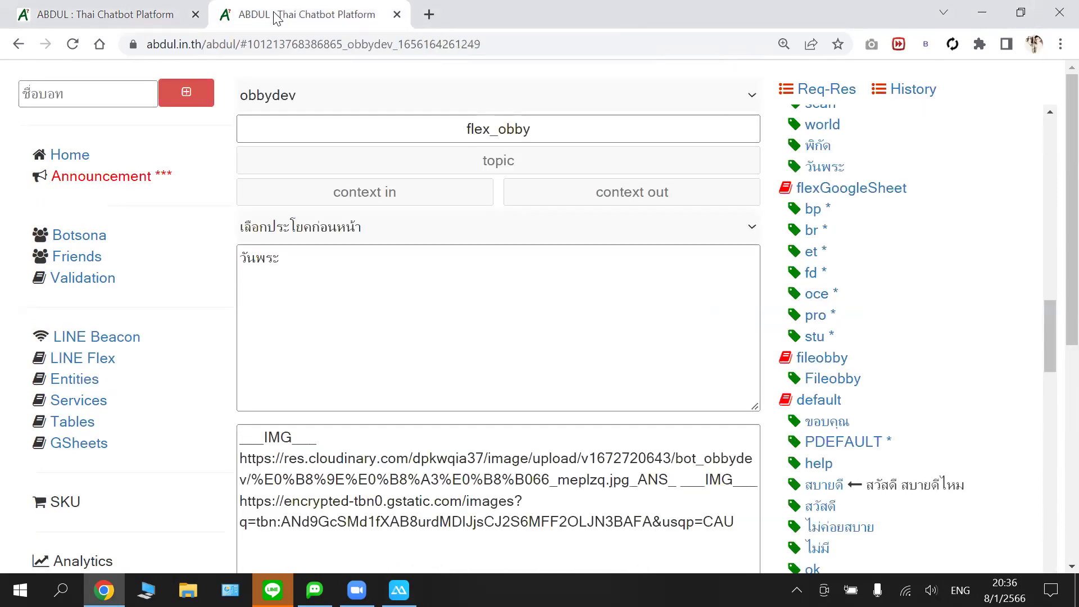
left_click(121, 8)
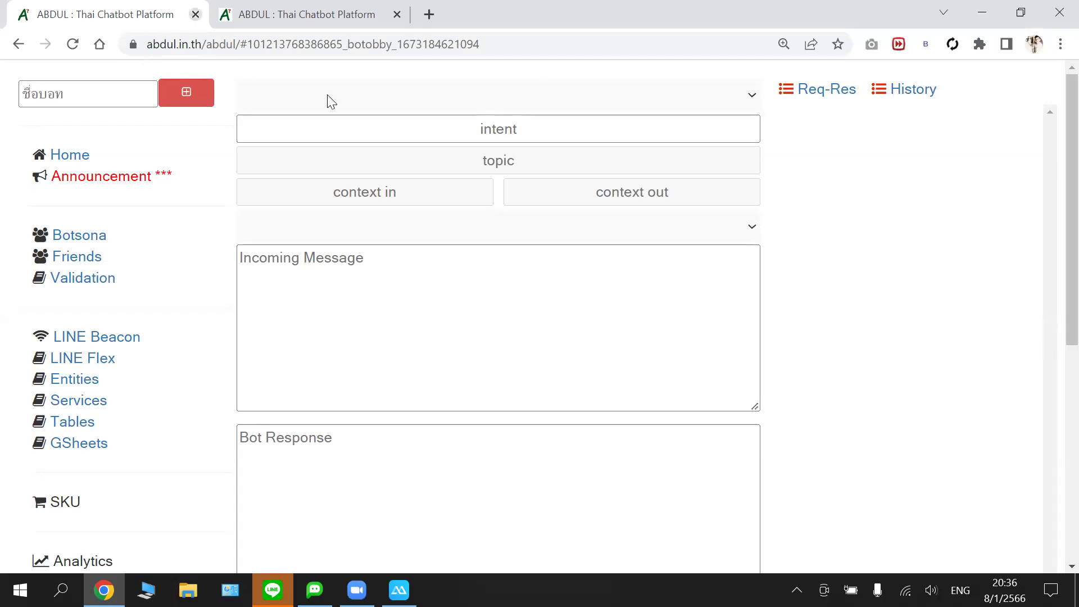
key("ctrl+w")
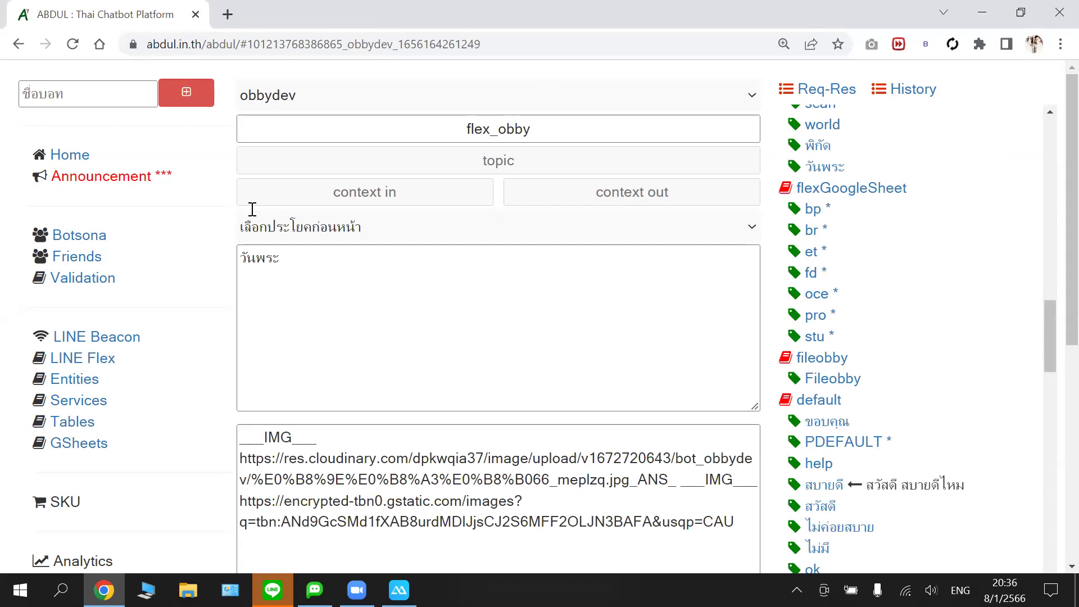
scroll(252, 209, "down", 5)
left_click(240, 206)
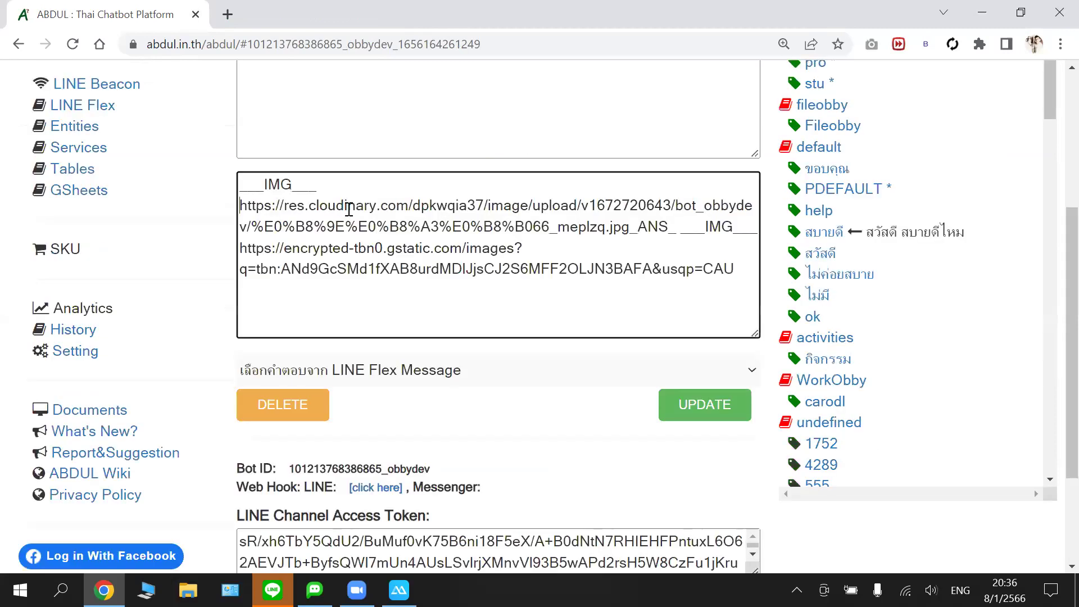
left_click(572, 212, "shift")
left_click(629, 226, "shift")
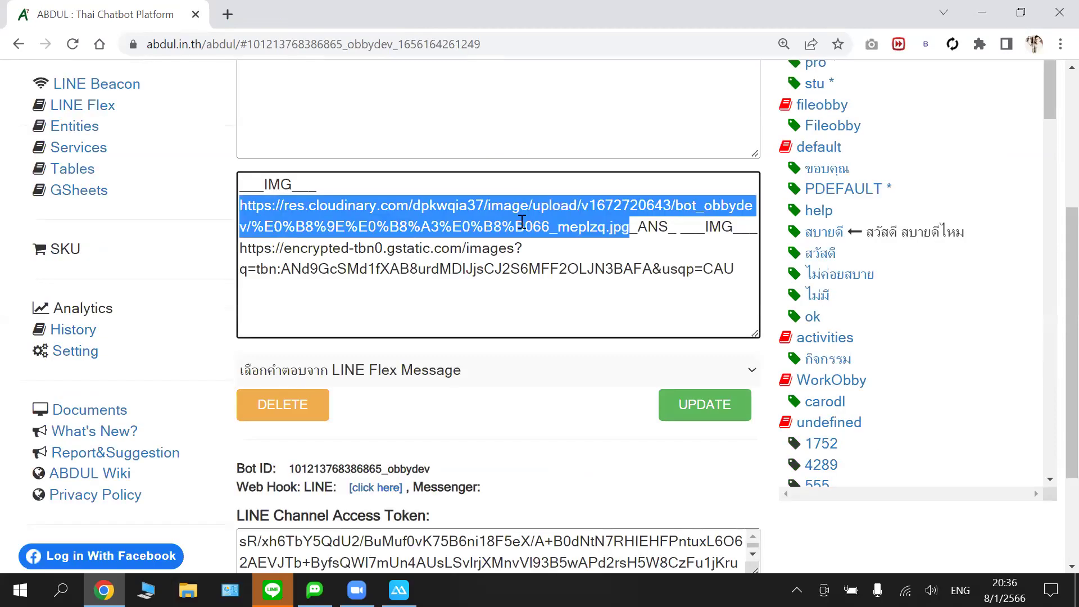
left_click(239, 182)
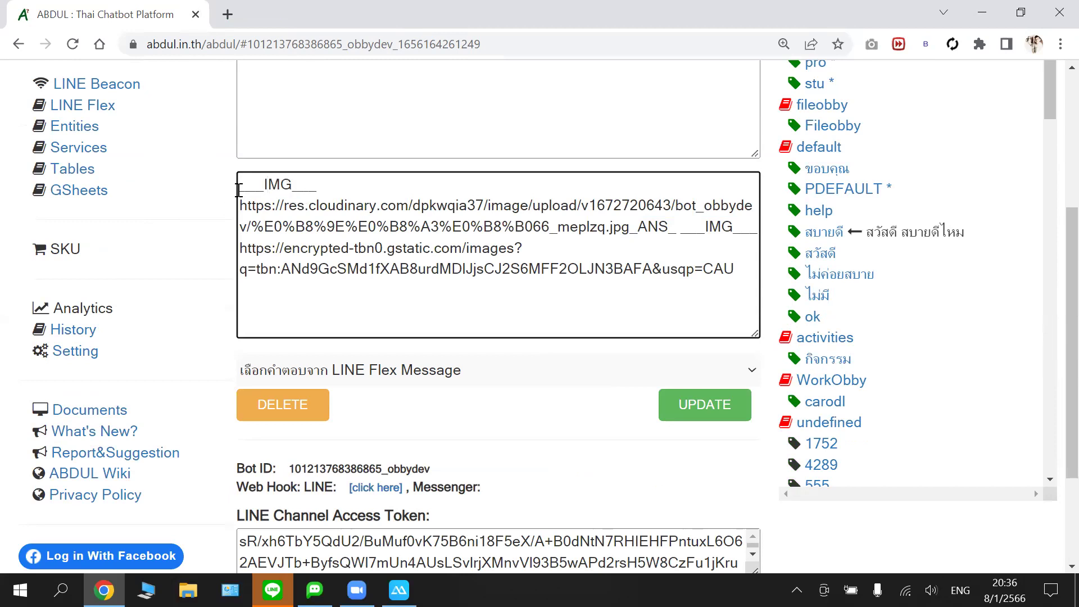
left_click(637, 190, "shift")
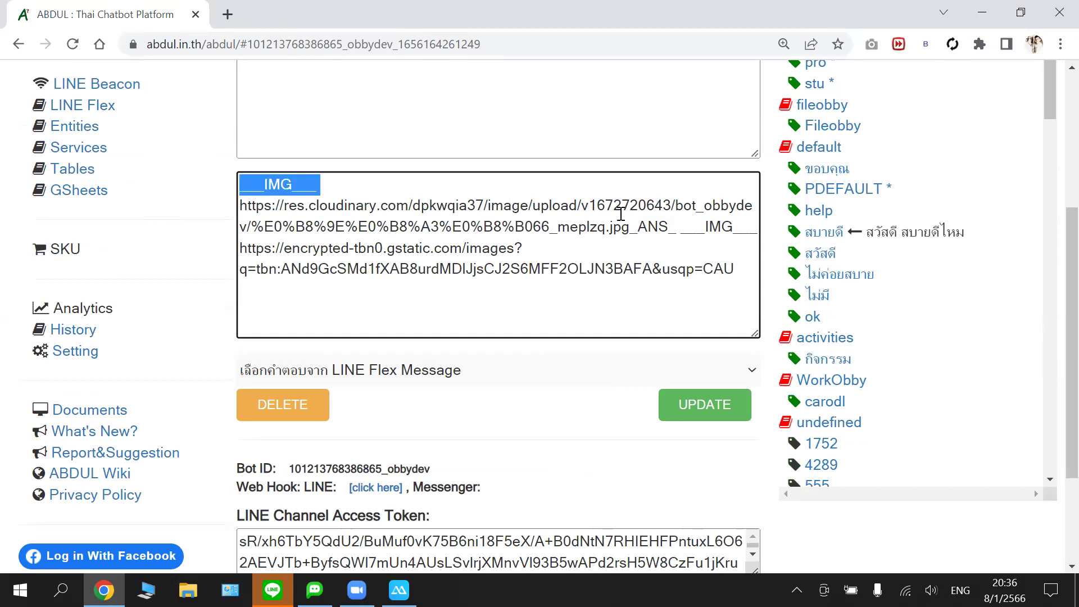
left_click(632, 225, "shift")
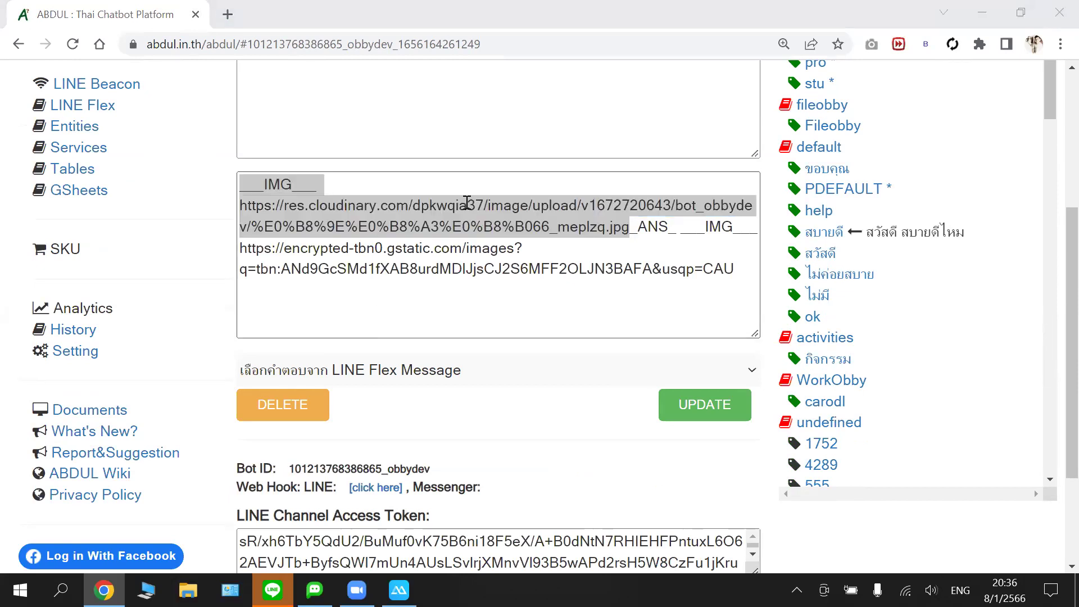
left_click(630, 240)
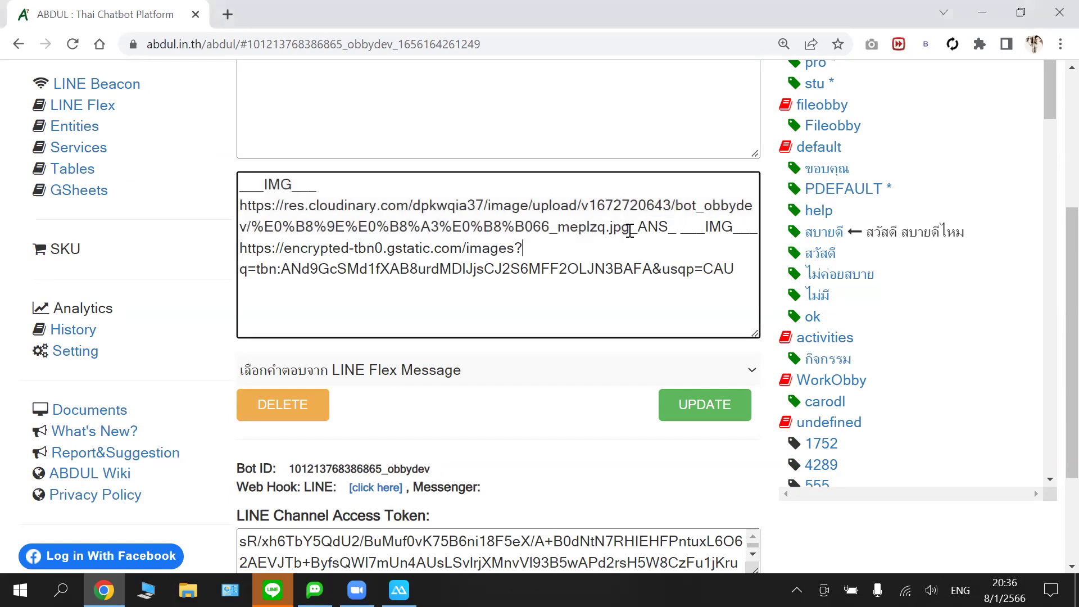
left_click(676, 226, "shift")
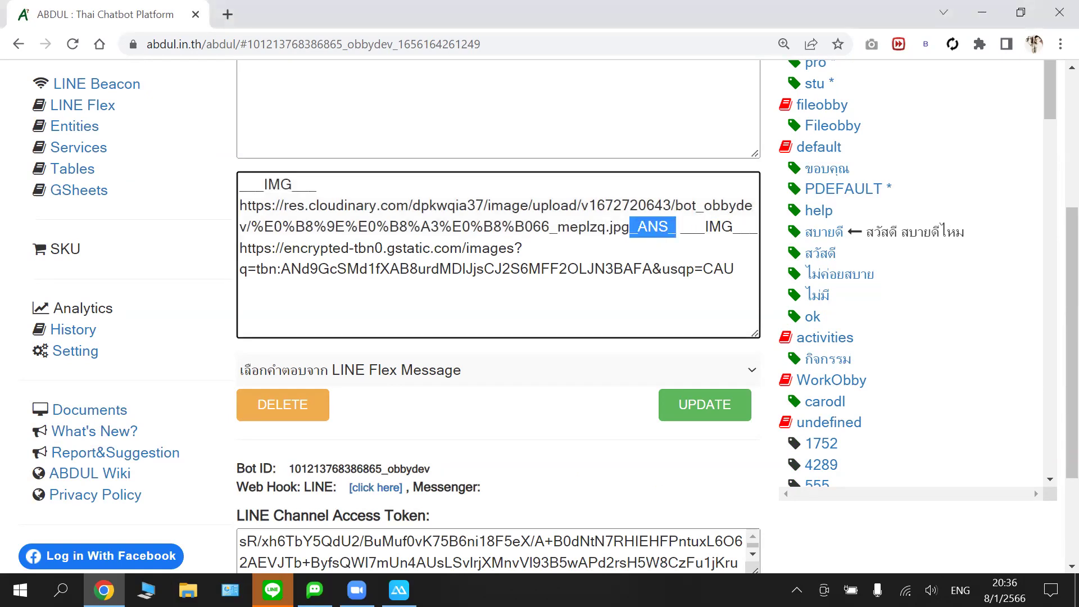
- Scroll through the right-hand intent tree to review the bot's intents
scroll(662, 198, "up", 4)
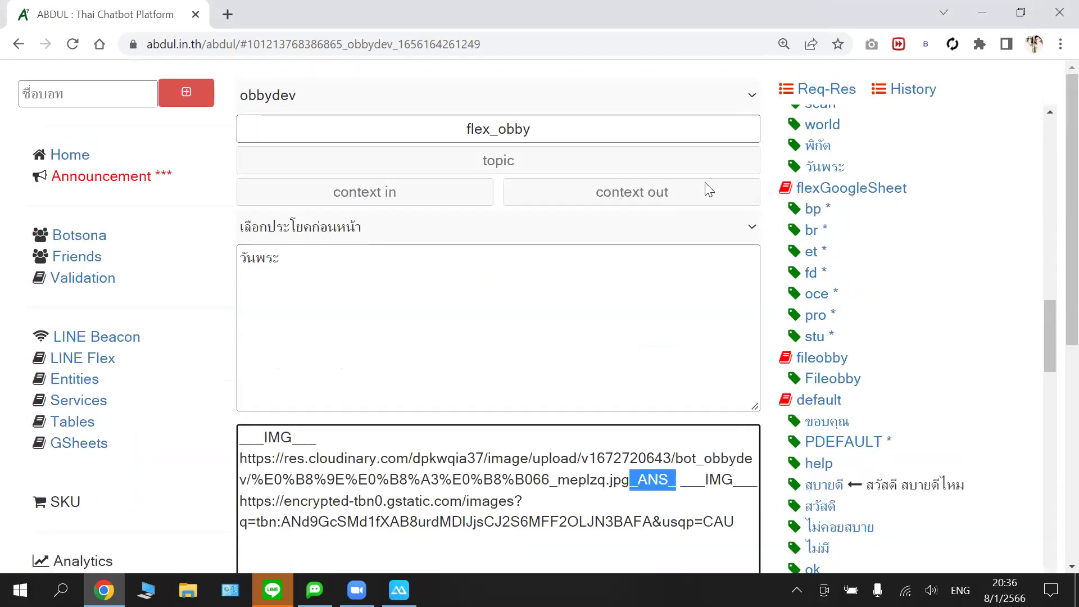
scroll(893, 151, "up", 8)
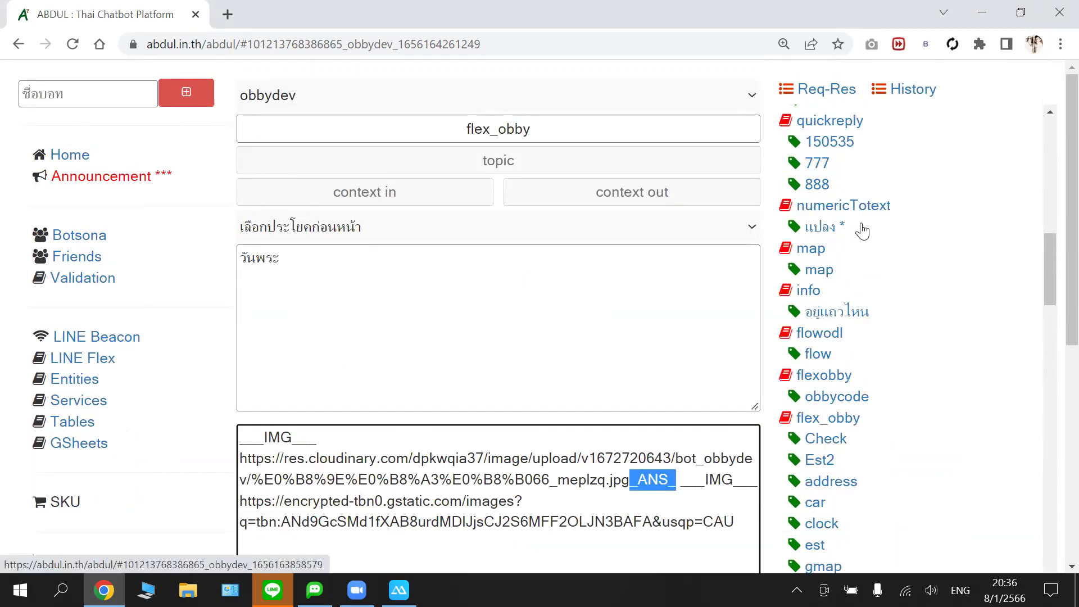
left_click_drag(1047, 271, 1042, 139)
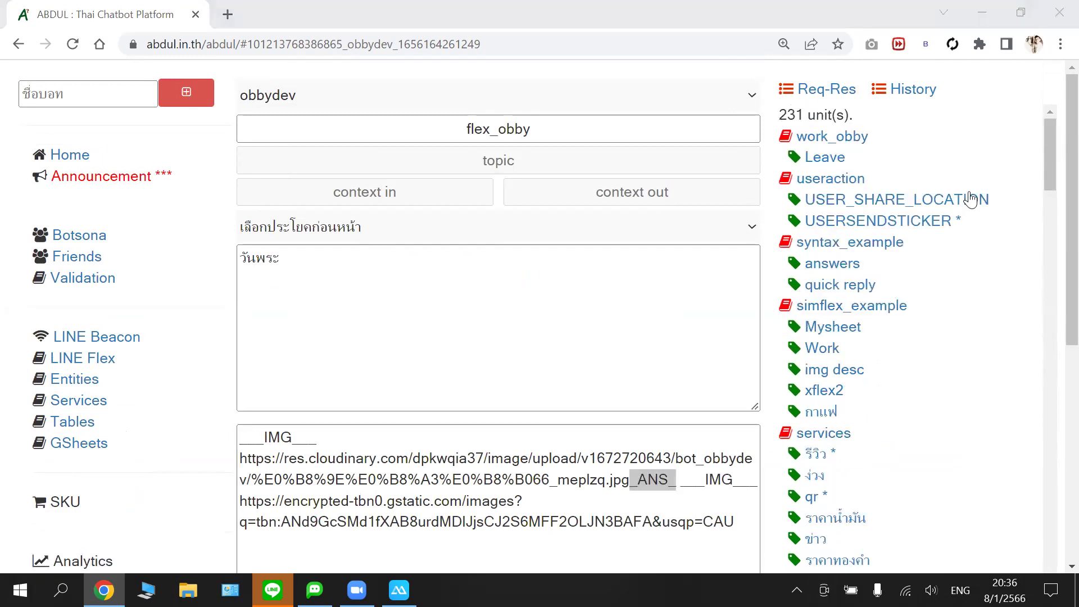
left_click_drag(1051, 151, 987, 504)
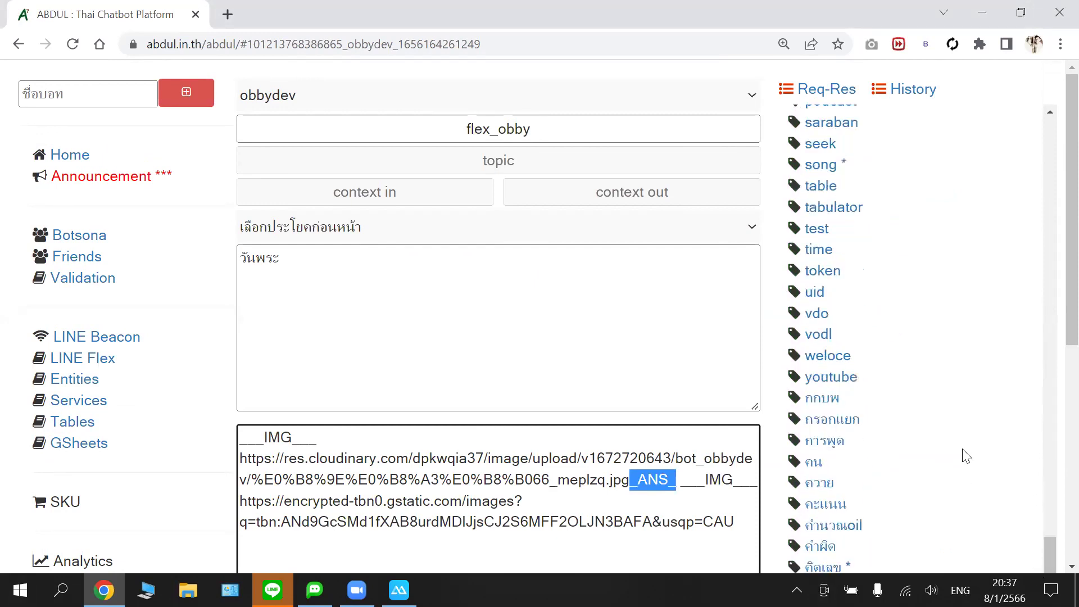
scroll(963, 453, "down", 8)
scroll(918, 373, "down", 3)
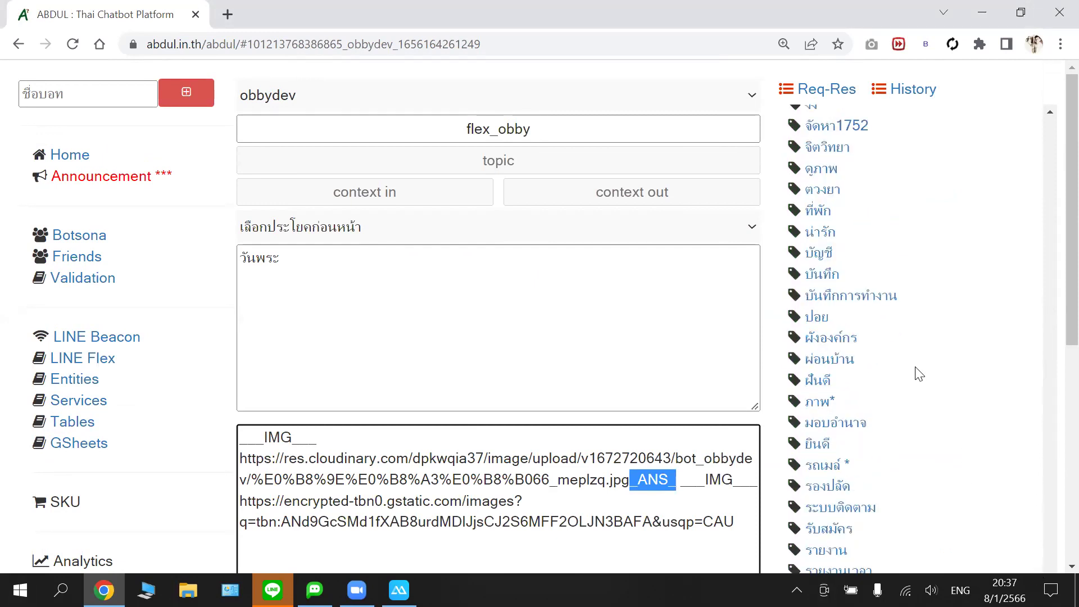
scroll(1011, 309, "down", 5)
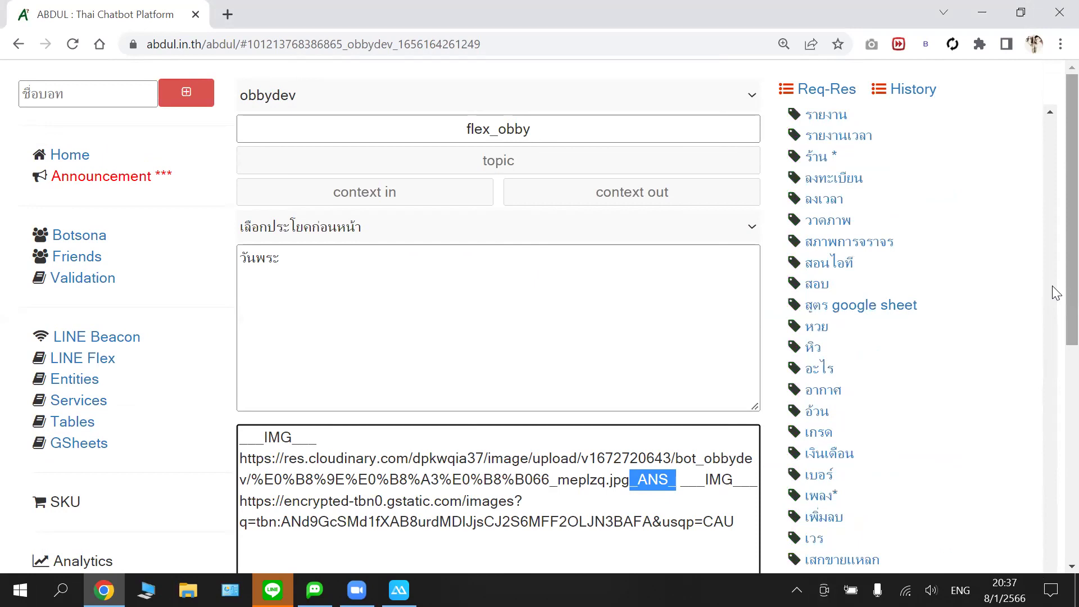
scroll(1052, 416, "down", 2)
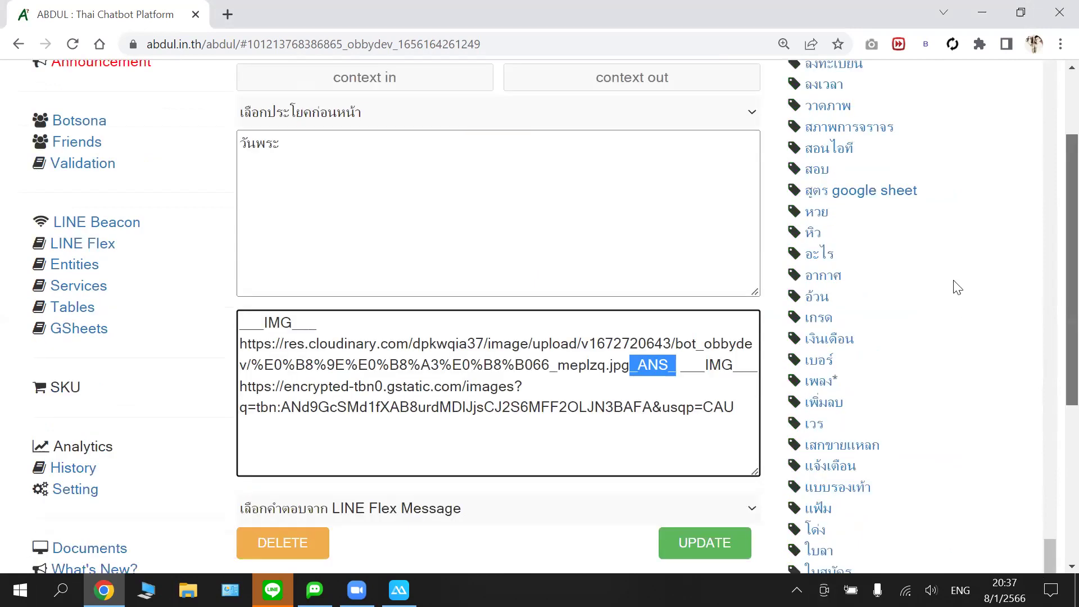
scroll(956, 287, "down", 5)
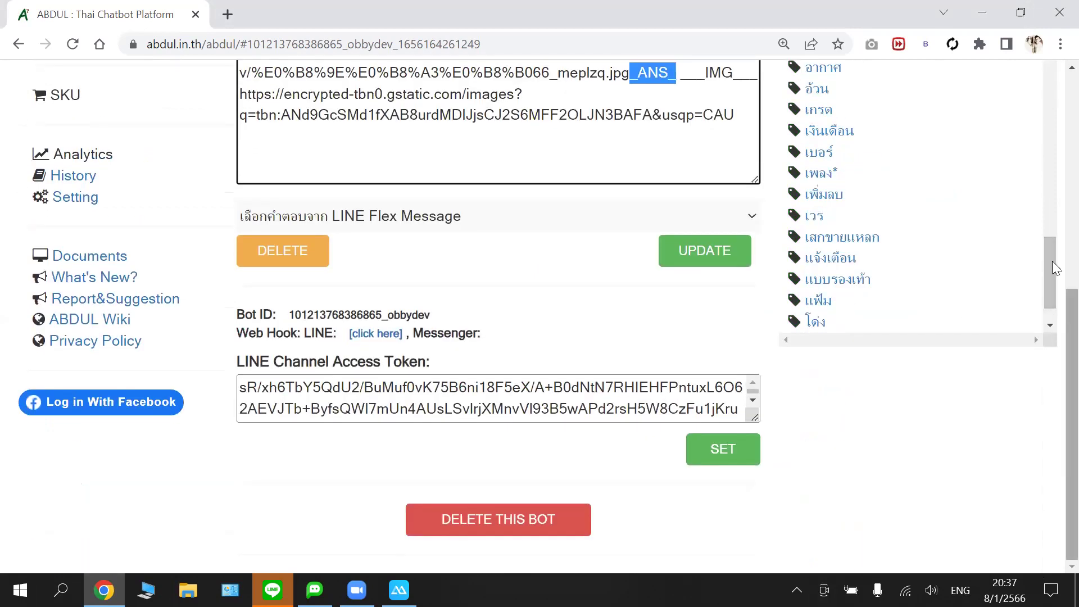
- Scroll back up to the วันพระ intent's topic, context and question fields
scroll(1048, 376, "up", 2)
scroll(1044, 405, "up", 1)
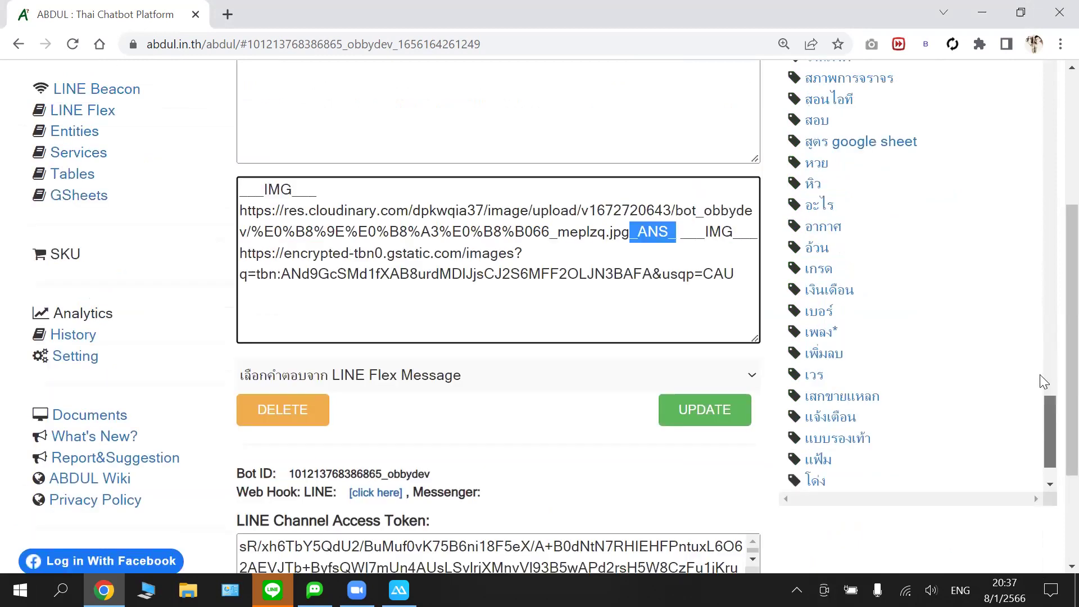
scroll(1035, 337, "up", 6)
scroll(1036, 319, "up", 5)
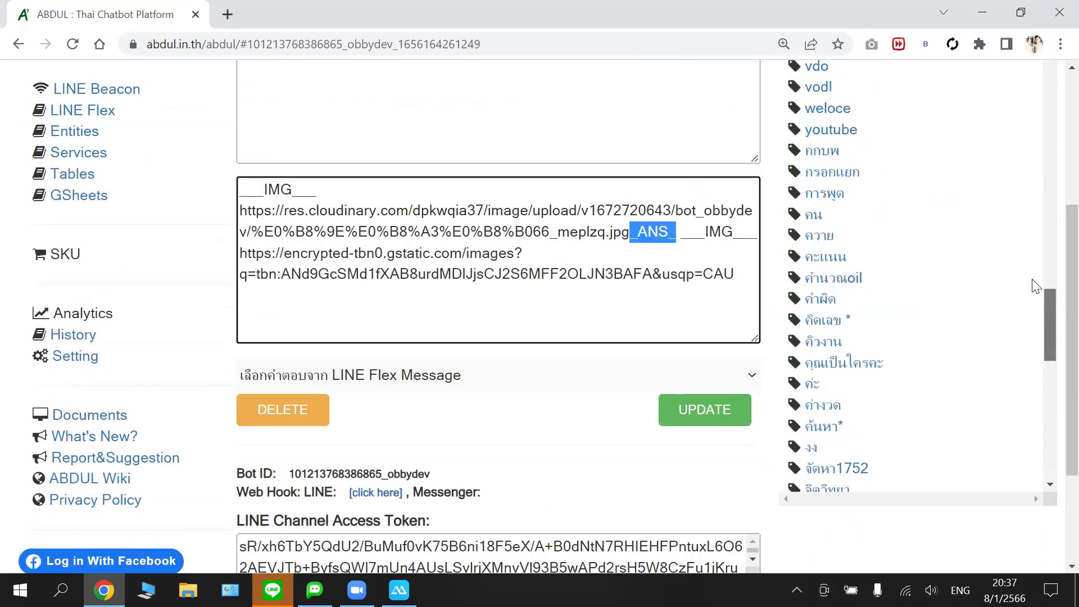
scroll(1028, 236, "up", 3)
scroll(1023, 174, "up", 5)
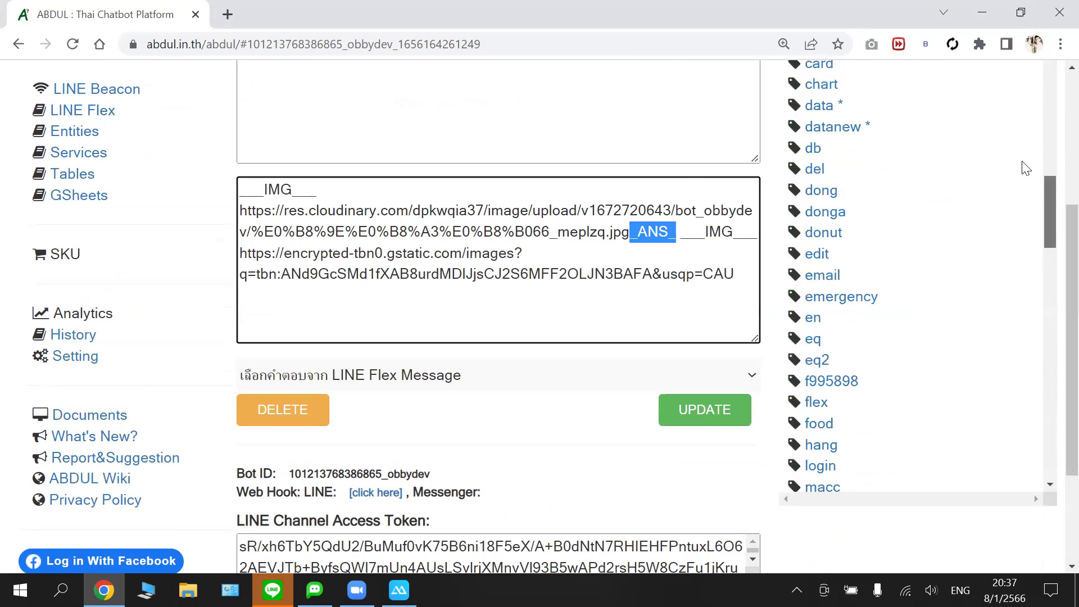
scroll(1018, 98, "up", 3)
scroll(978, 146, "up", 7)
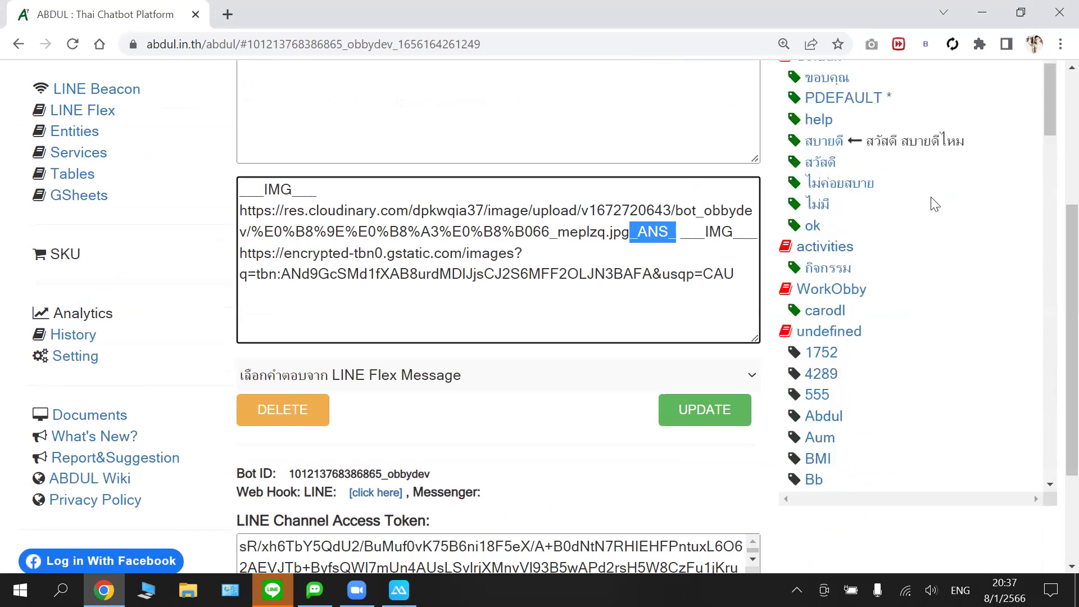
scroll(933, 204, "up", 4)
scroll(932, 204, "up", 1)
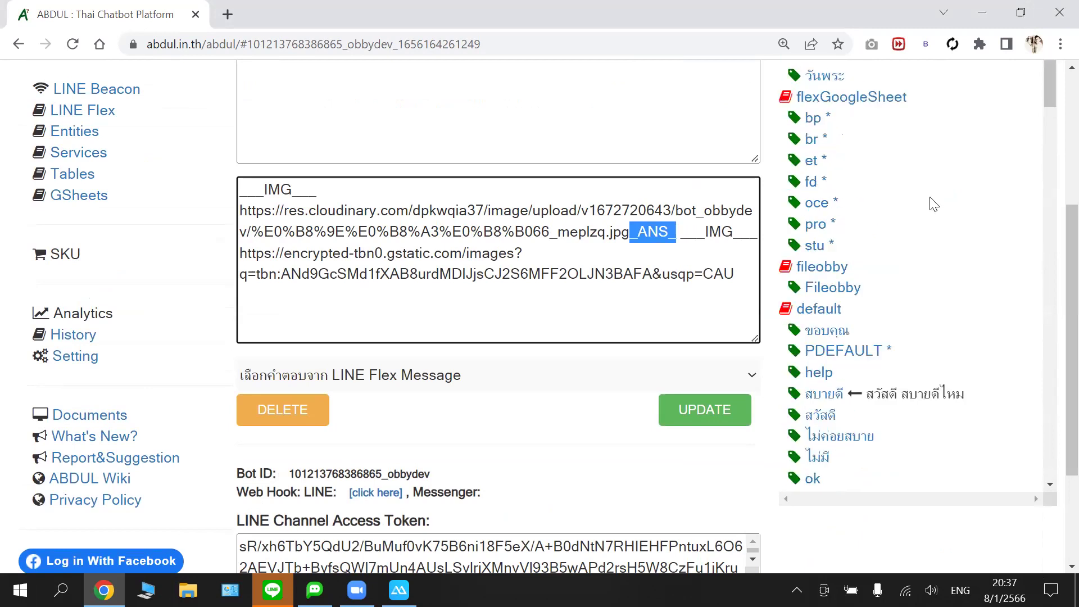
scroll(846, 284, "up", 4)
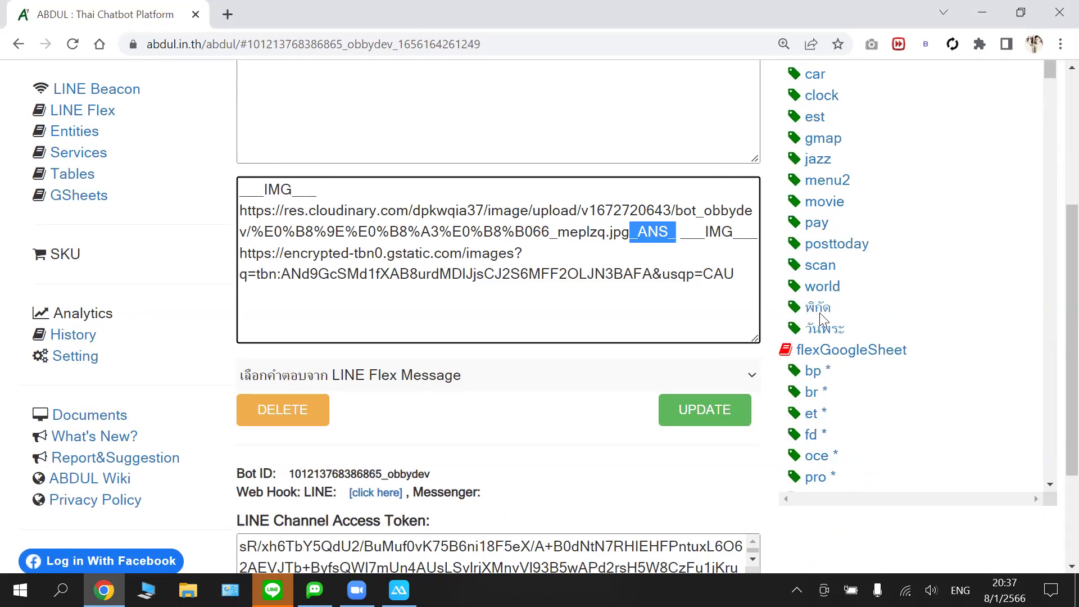
scroll(820, 262, "up", 4)
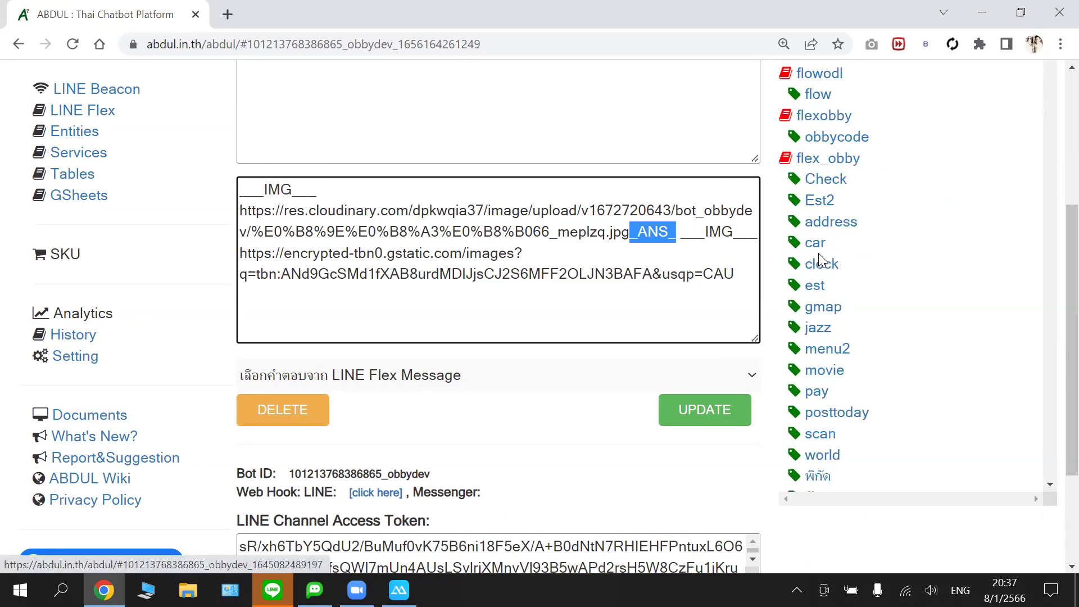
scroll(826, 197, "up", 2)
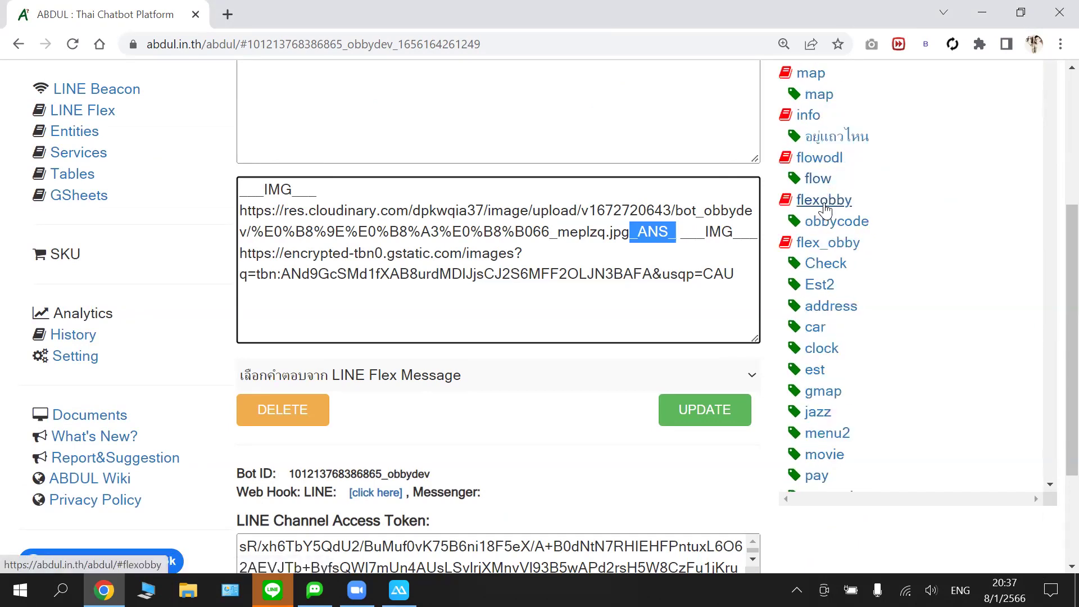
scroll(825, 217, "up", 4)
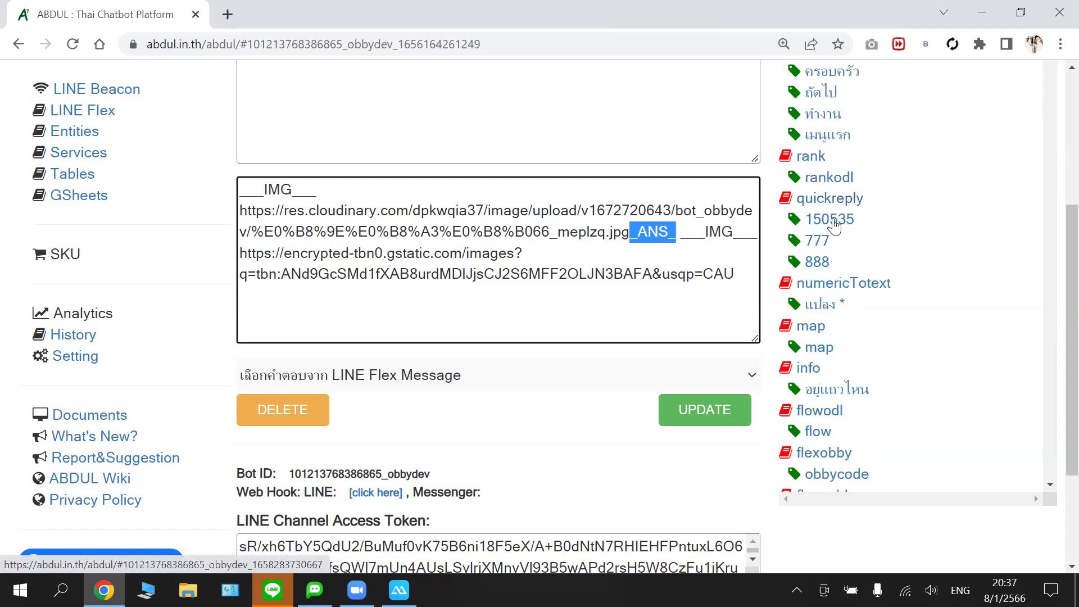
scroll(836, 207, "up", 1)
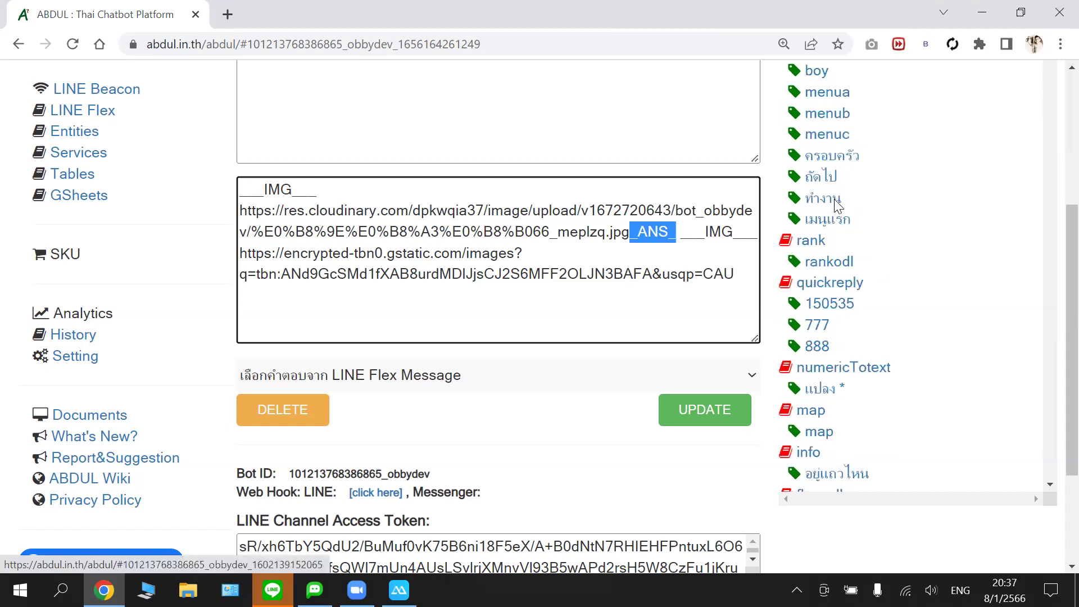
scroll(836, 207, "up", 3)
scroll(837, 205, "up", 3)
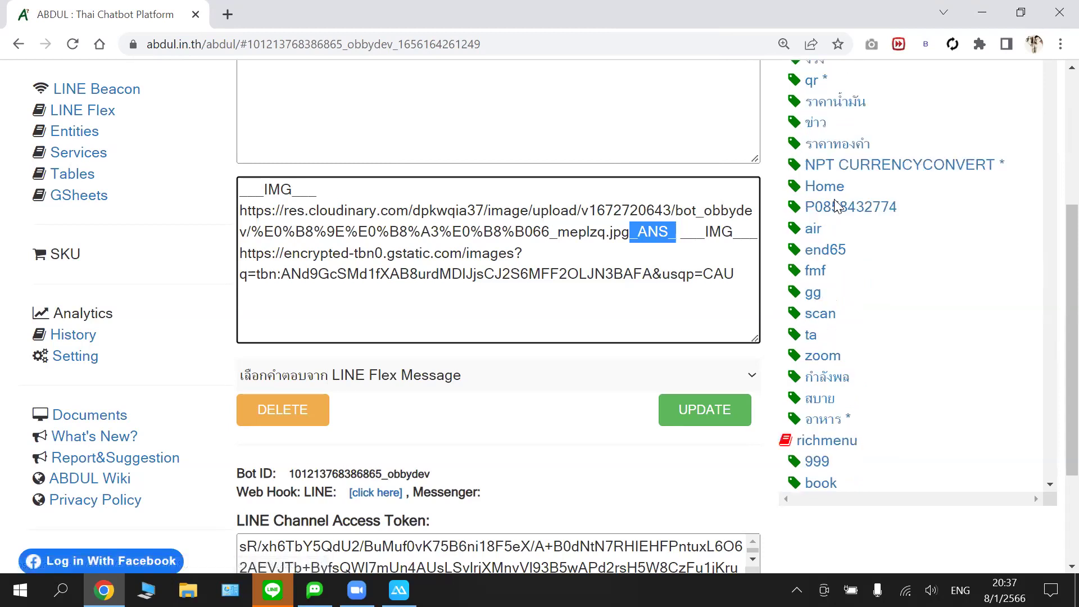
scroll(841, 197, "up", 1)
scroll(842, 251, "up", 1)
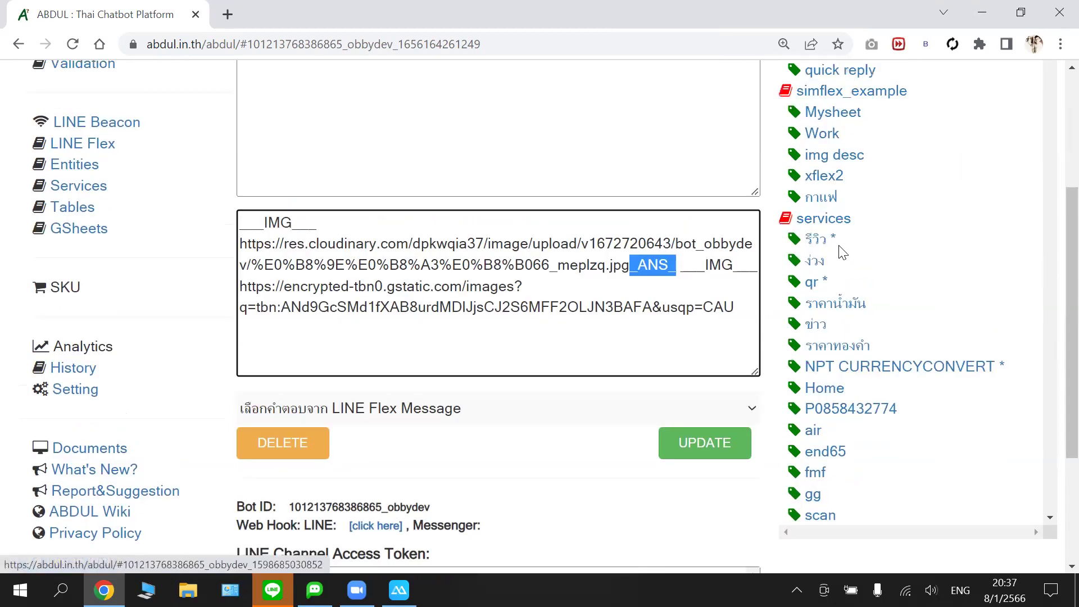
scroll(848, 190, "up", 2)
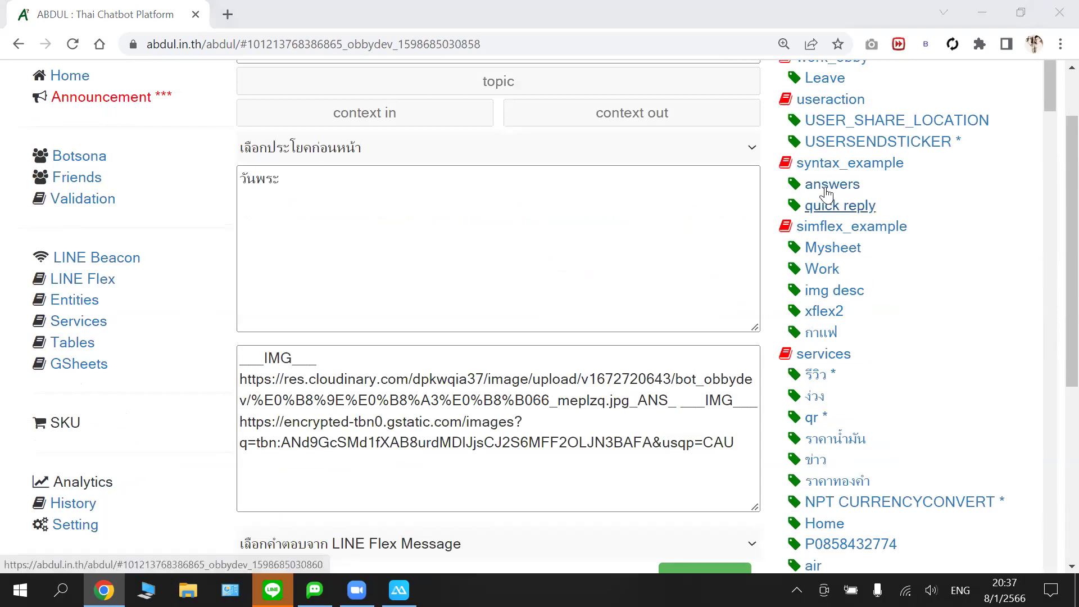
- Open the answers syntax example entry, then show the mirrored LINE chat with Obbydev
left_click(828, 189)
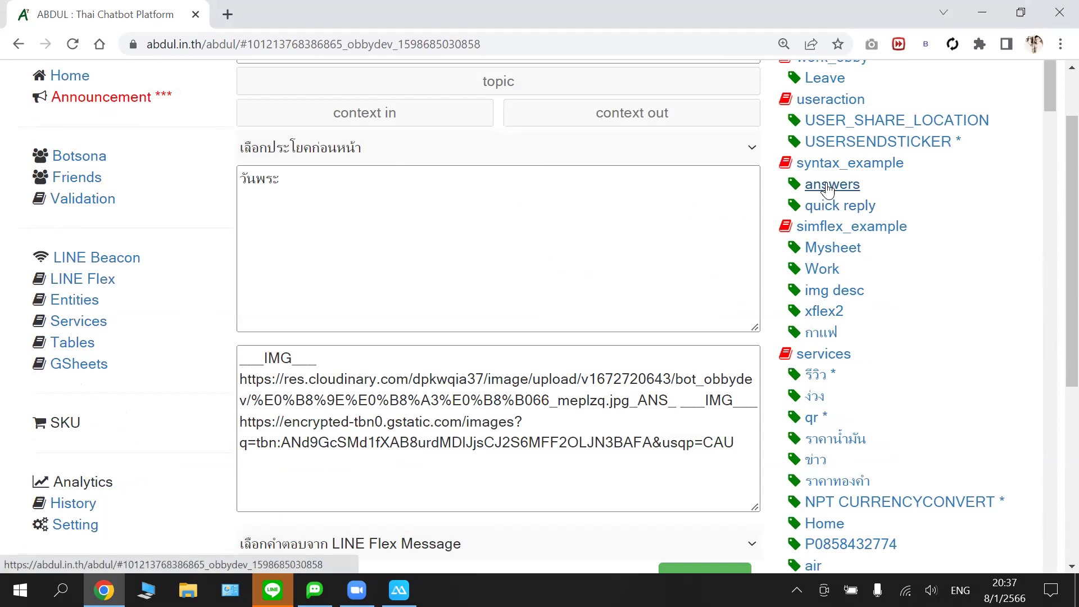
left_click(797, 247)
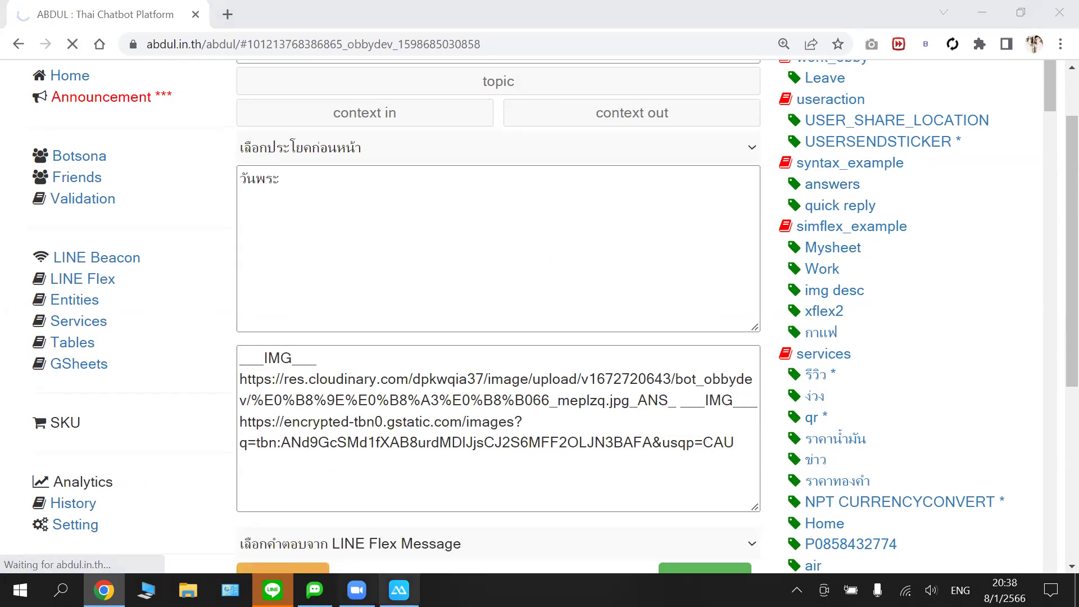
left_click(399, 589)
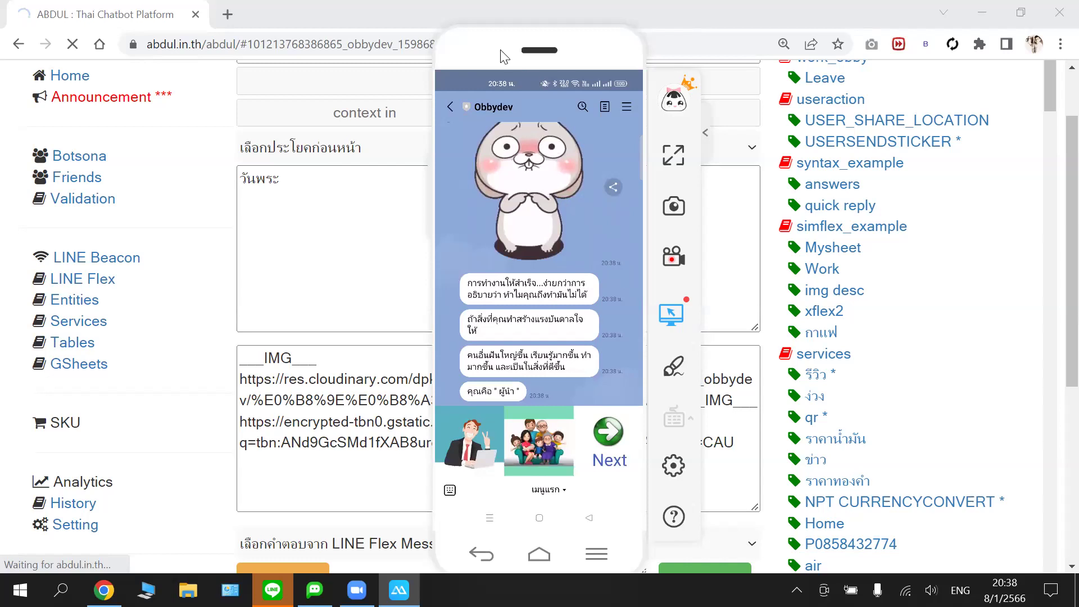
- Move the phone mirror to the left and bring the วันพระ intent editor forward
left_click_drag(499, 53, 189, 51)
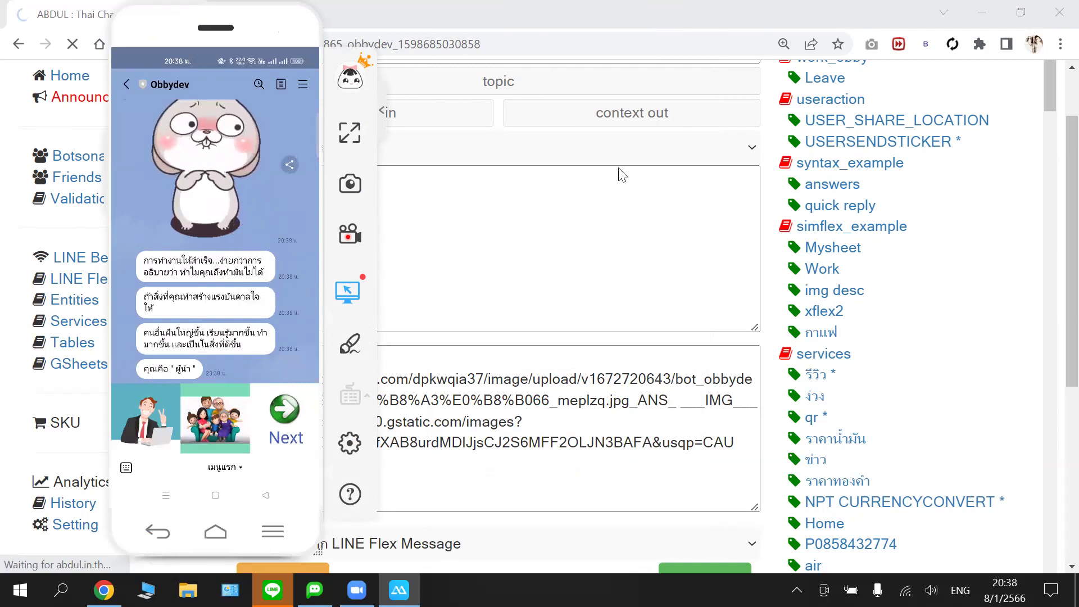
left_click(831, 212)
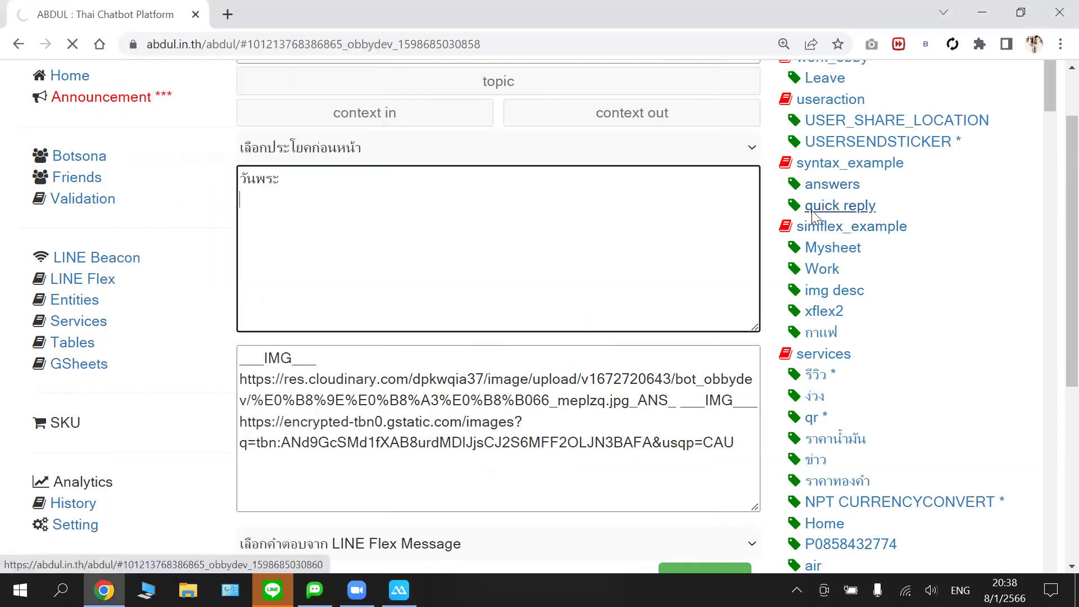
scroll(839, 168, "down", 1)
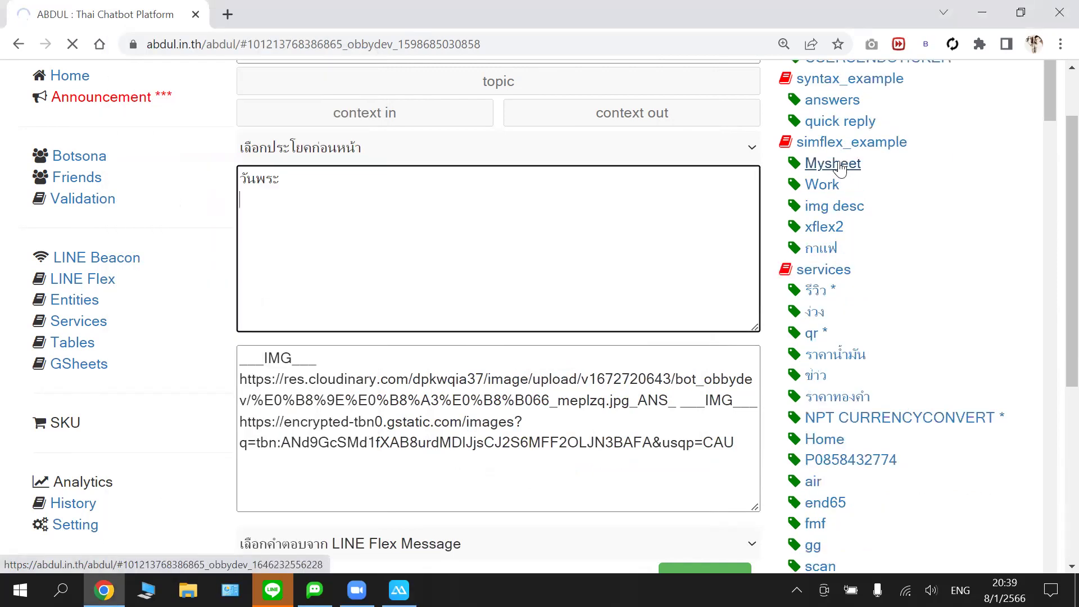
scroll(833, 164, "up", 1)
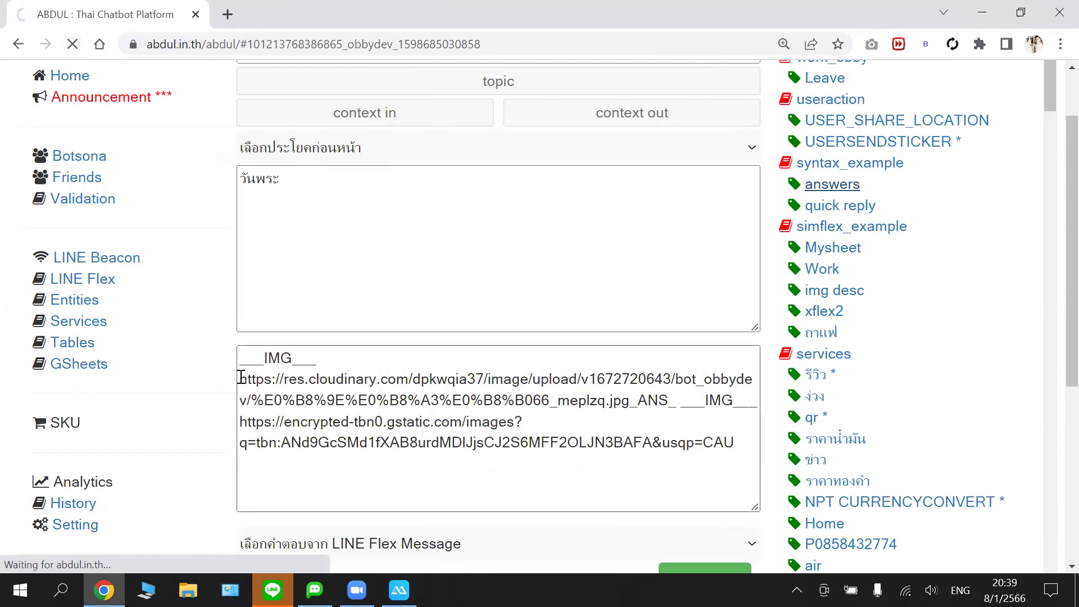
left_click_drag(241, 377, 679, 400)
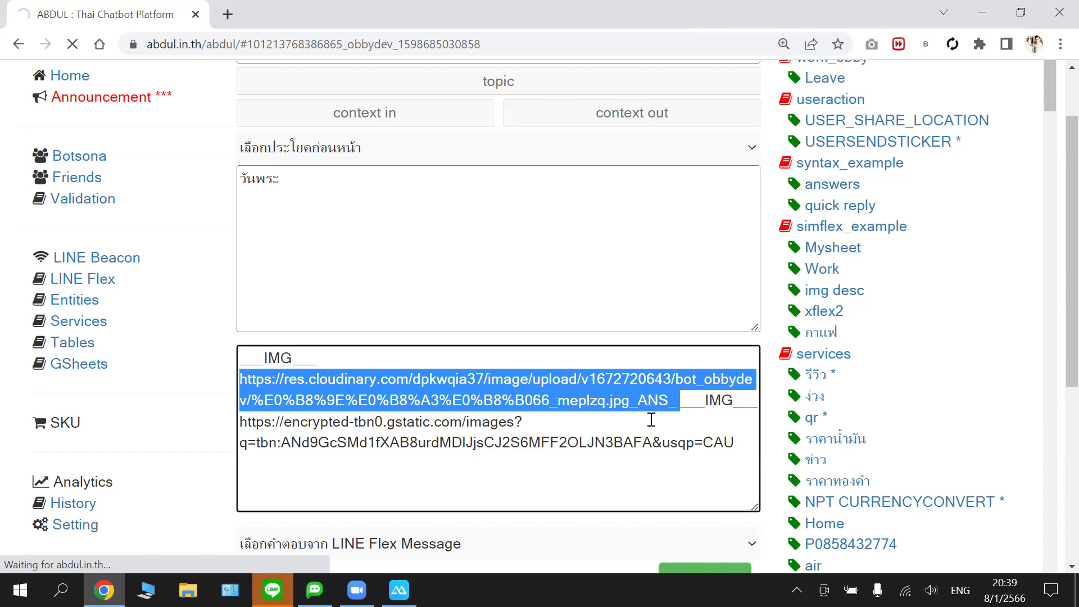
left_click(616, 399)
scroll(496, 309, "down", 2)
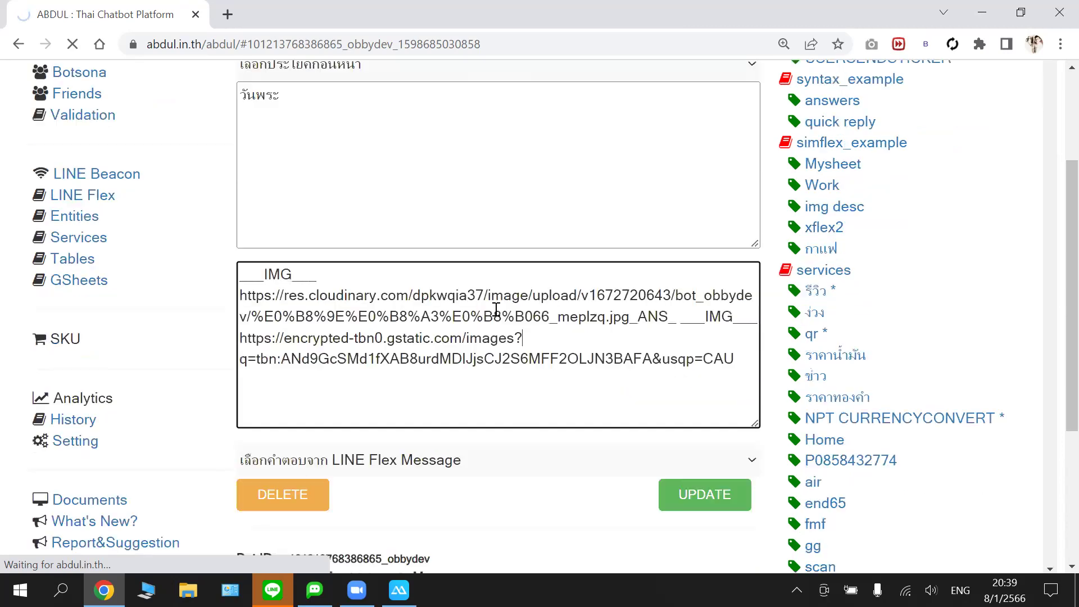
scroll(618, 281, "down", 1)
scroll(912, 259, "up", 1)
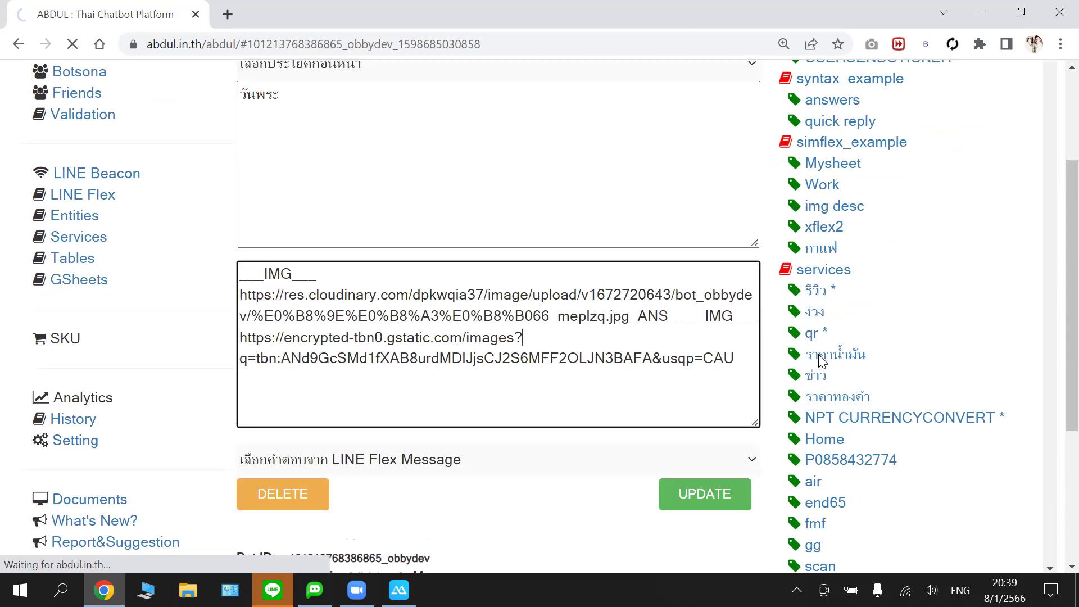
scroll(822, 361, "up", 5)
scroll(821, 361, "down", 5)
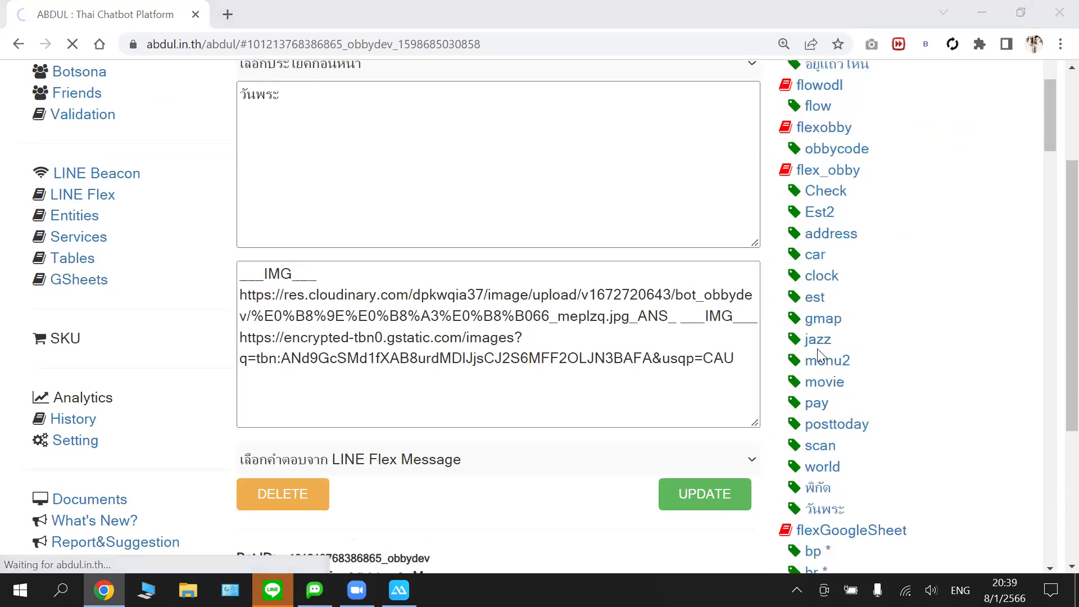
scroll(842, 429, "down", 1)
scroll(842, 429, "down", 5)
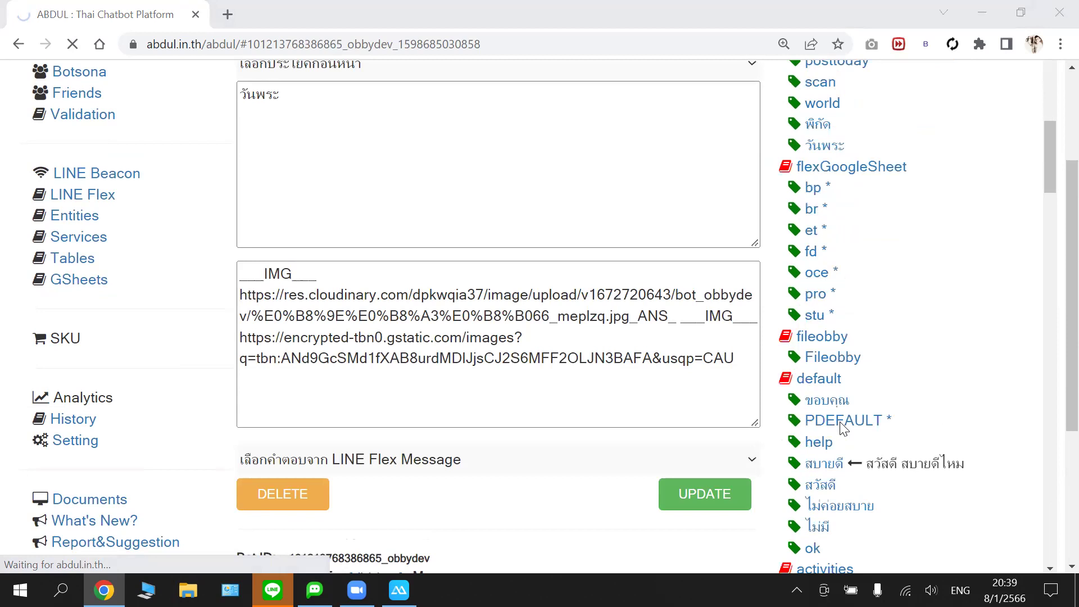
scroll(843, 430, "down", 5)
scroll(843, 429, "down", 6)
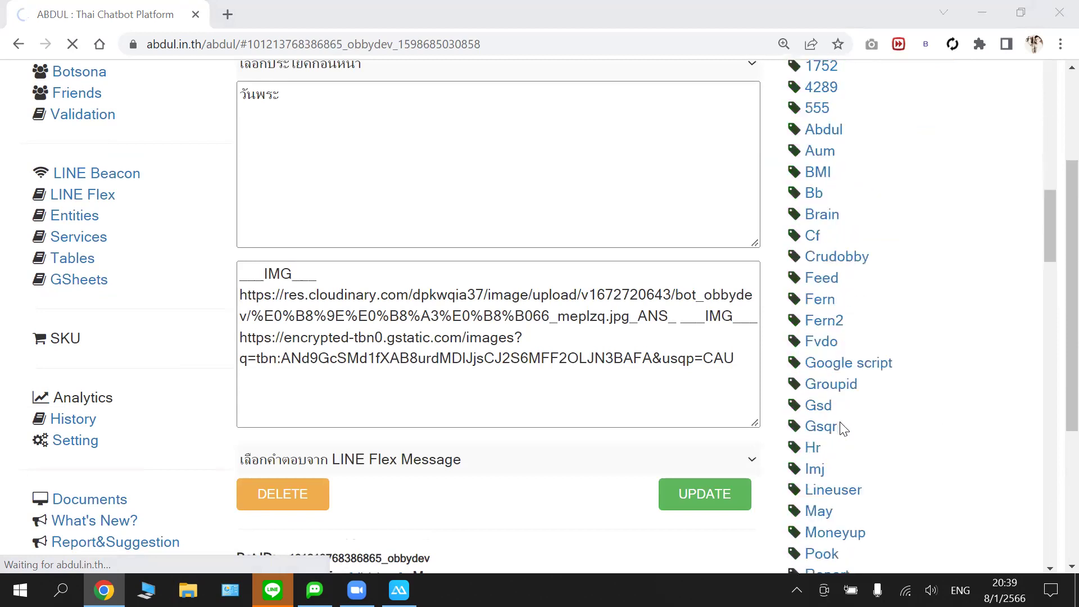
scroll(837, 433, "down", 4)
scroll(835, 433, "down", 9)
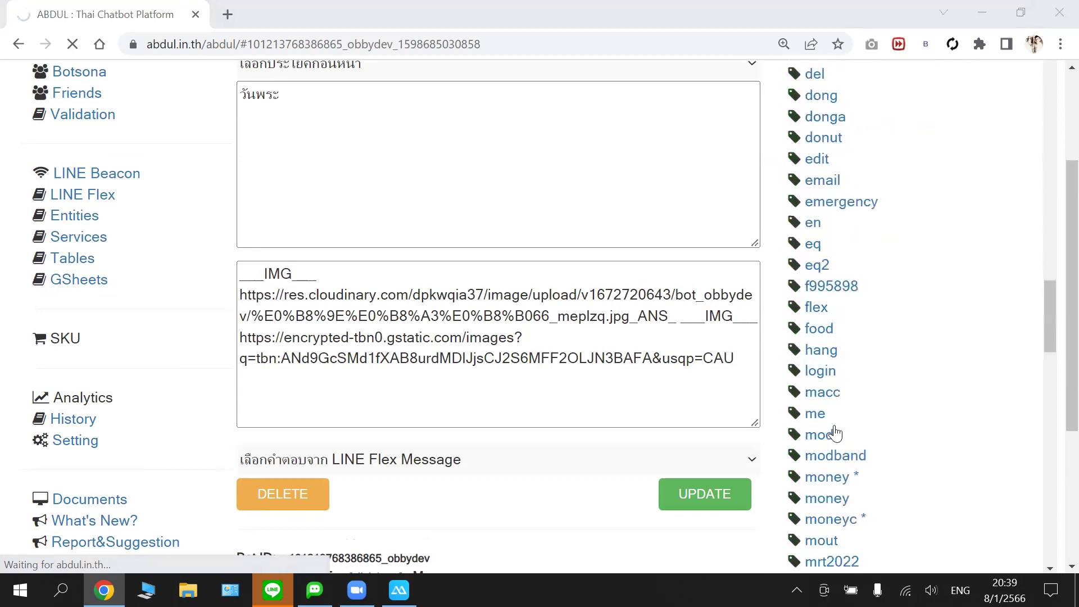
scroll(835, 433, "down", 10)
scroll(835, 433, "down", 3)
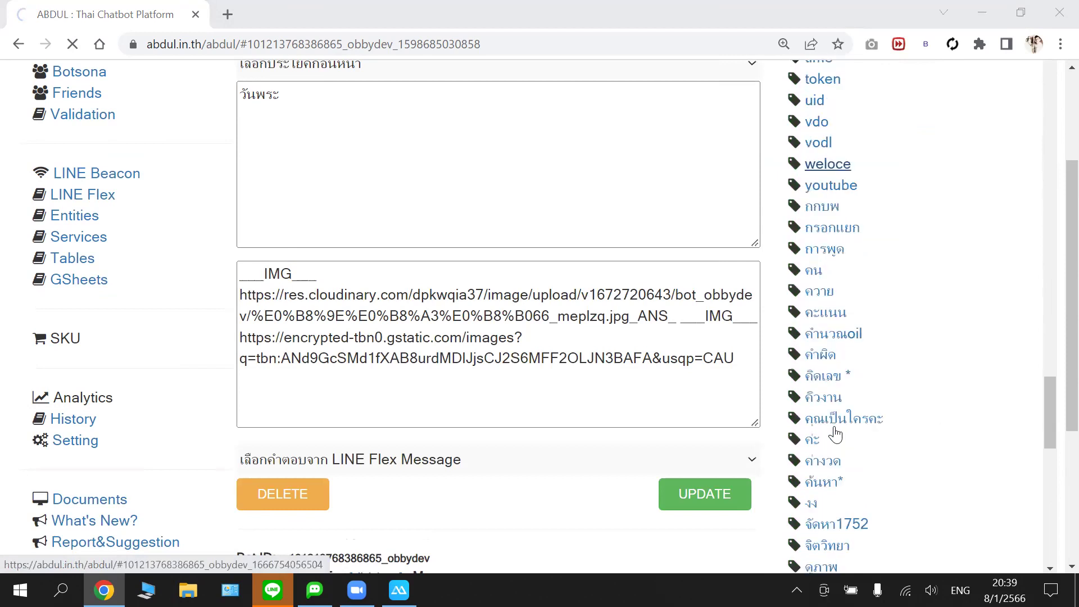
scroll(836, 433, "down", 6)
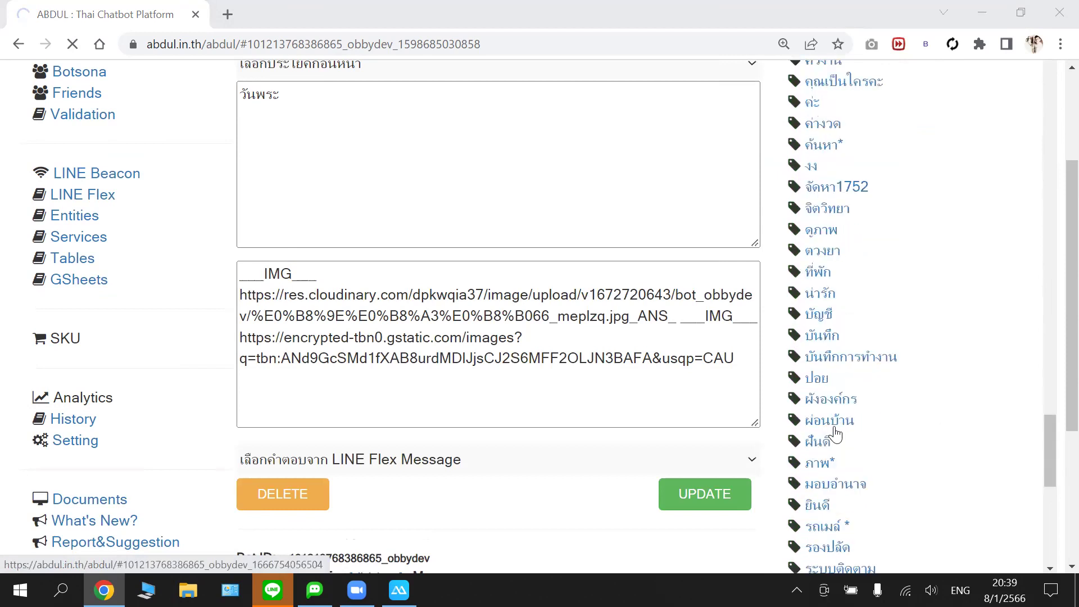
scroll(836, 433, "down", 3)
scroll(836, 433, "down", 2)
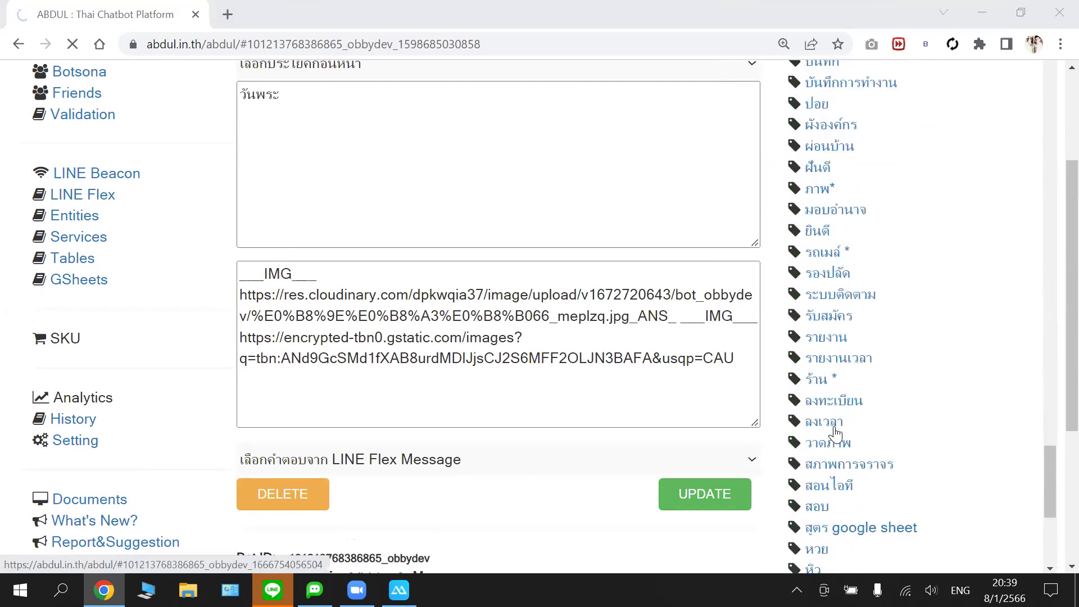
scroll(835, 433, "down", 4)
scroll(834, 436, "down", 3)
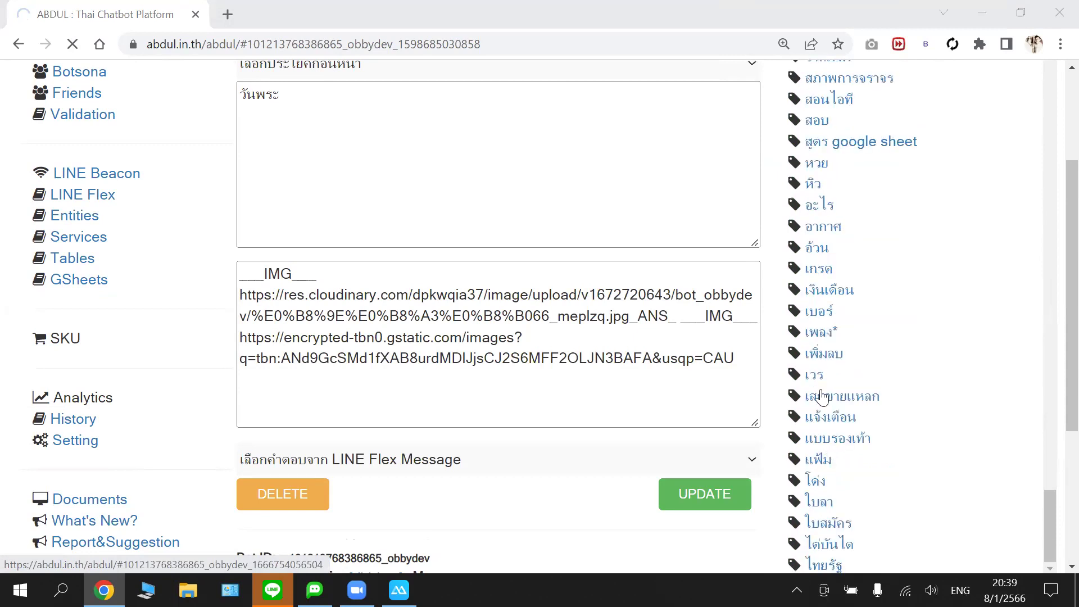
scroll(822, 397, "down", 3)
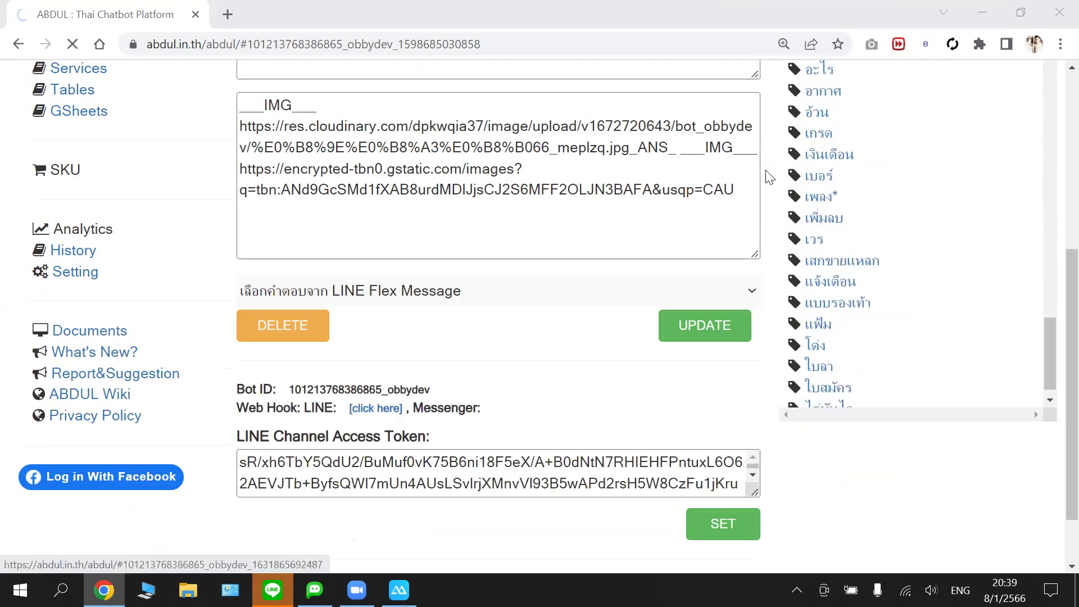
scroll(769, 178, "up", 2)
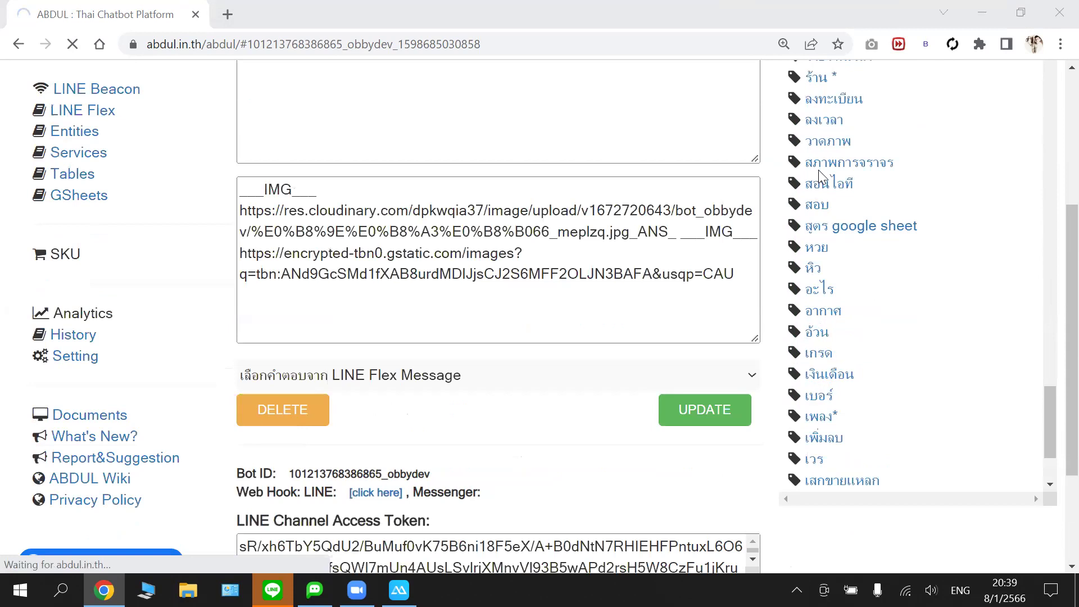
scroll(820, 177, "up", 3)
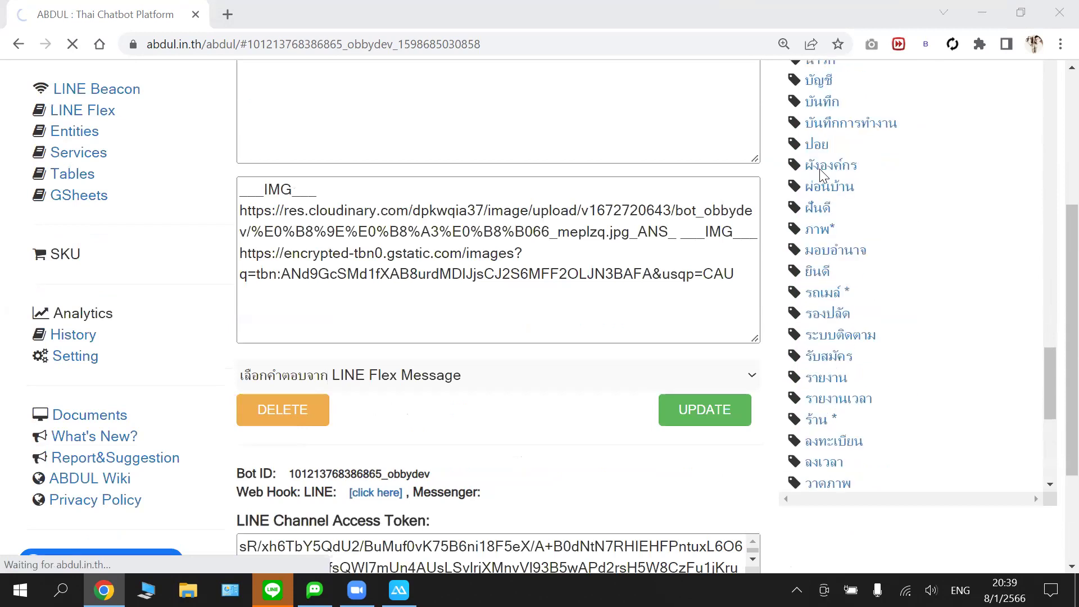
scroll(821, 177, "up", 5)
scroll(823, 176, "up", 5)
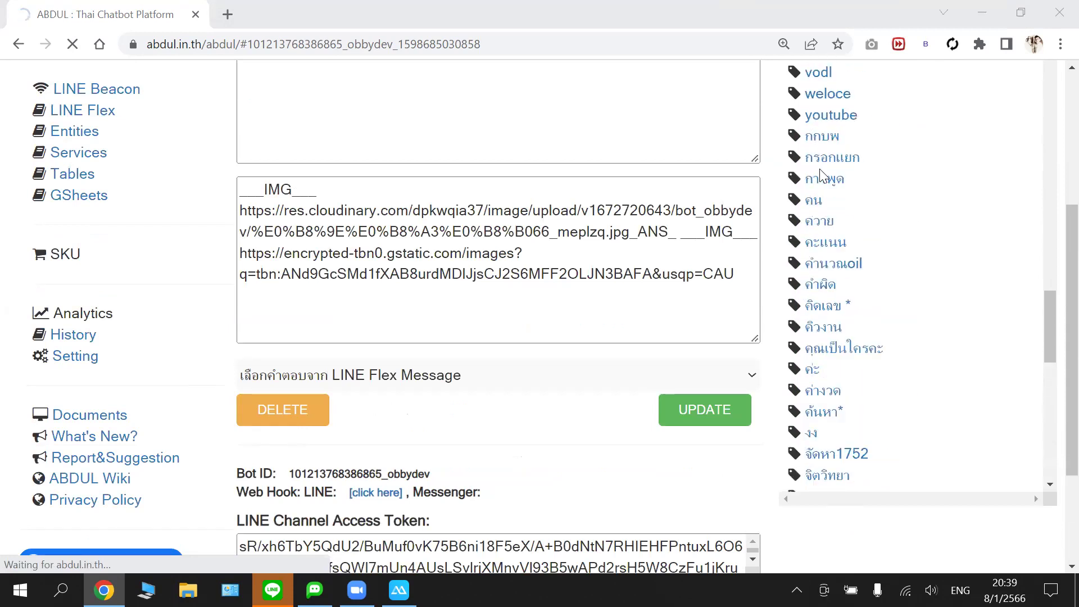
scroll(823, 177, "up", 2)
scroll(821, 177, "up", 3)
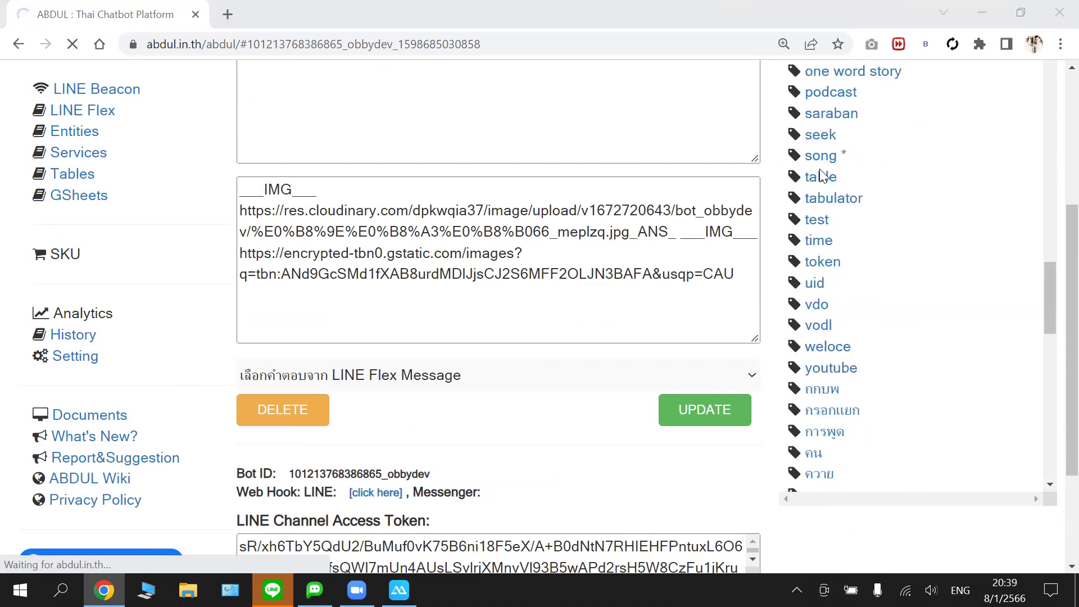
scroll(821, 177, "up", 12)
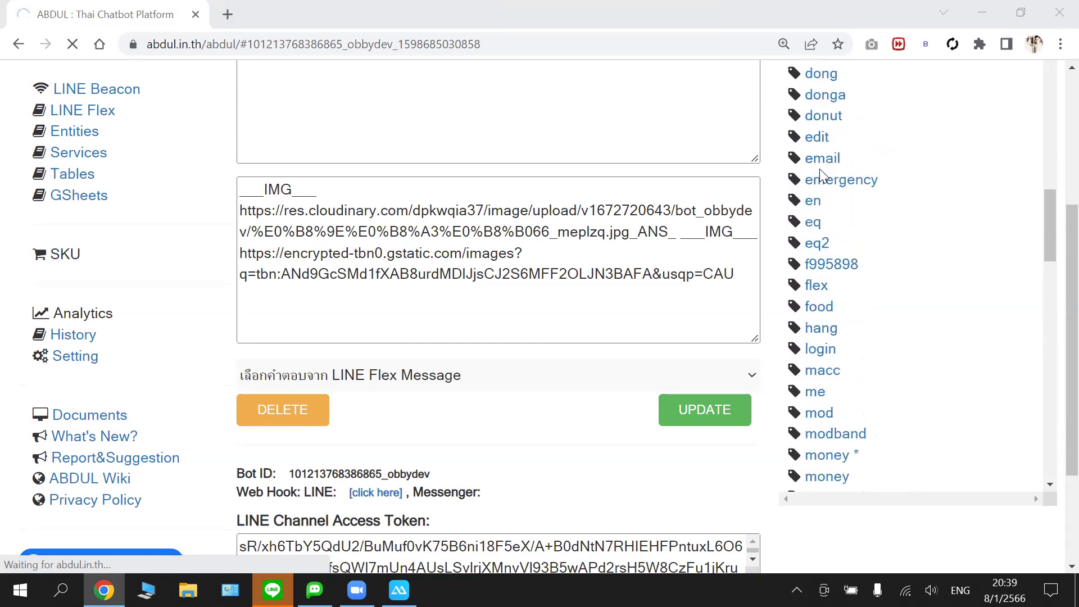
scroll(821, 176, "up", 8)
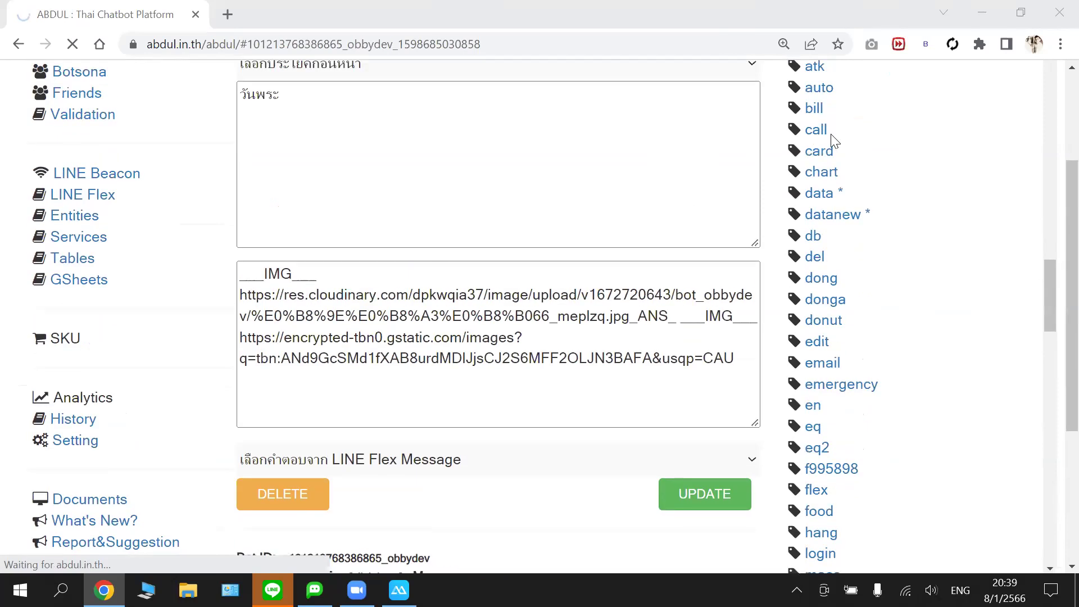
scroll(804, 147, "up", 10)
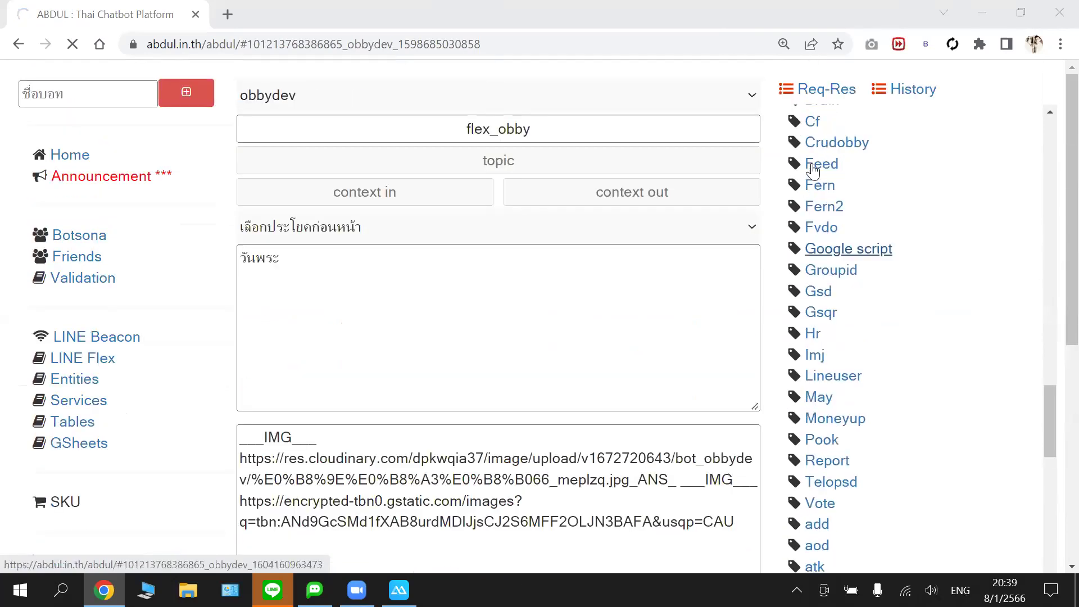
scroll(812, 168, "up", 8)
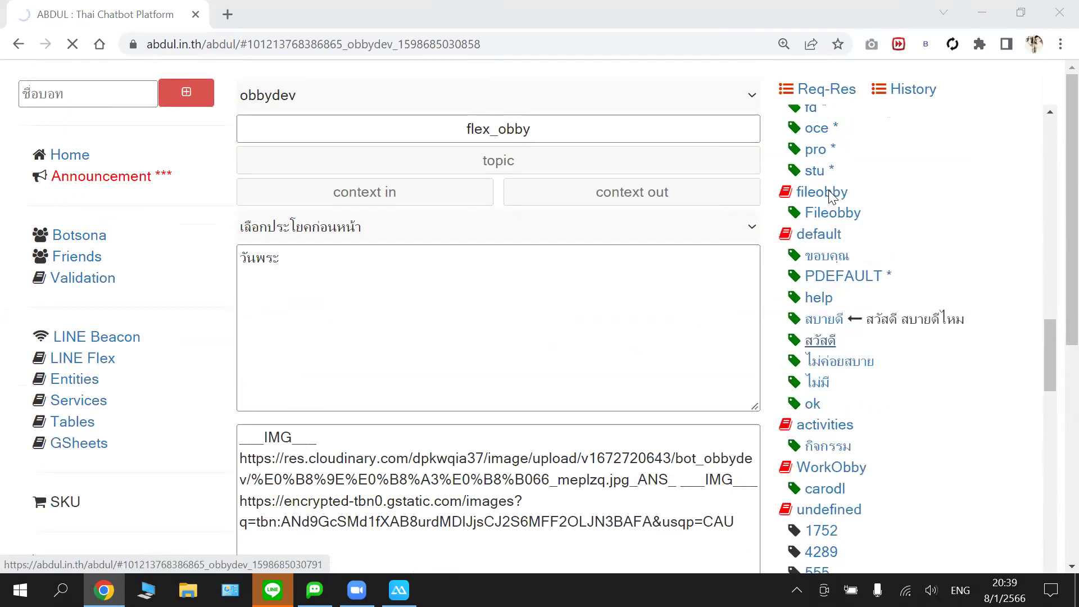
scroll(828, 189, "up", 10)
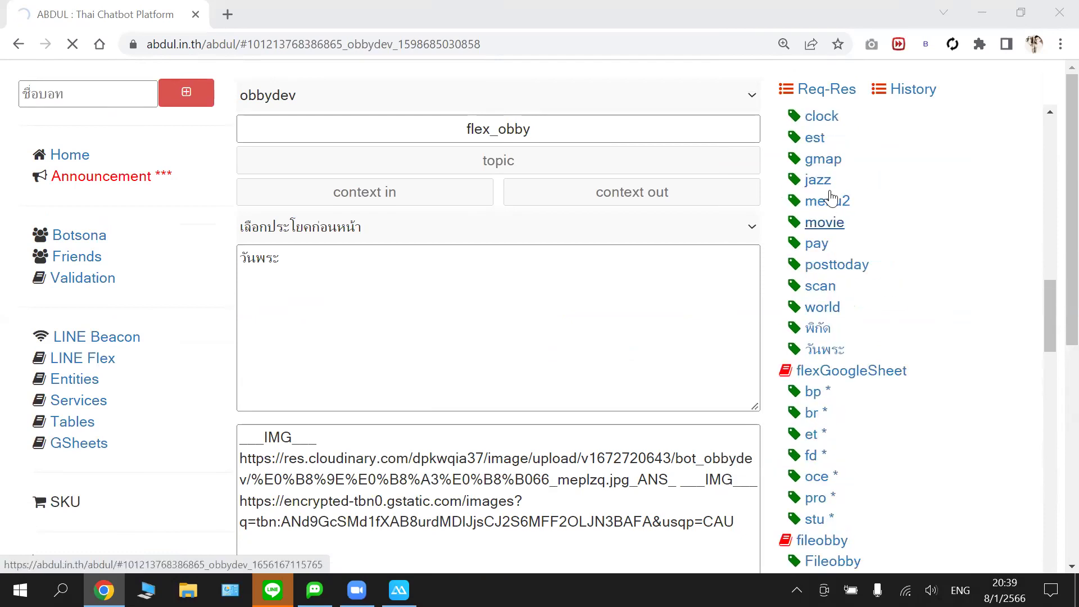
scroll(830, 197, "up", 6)
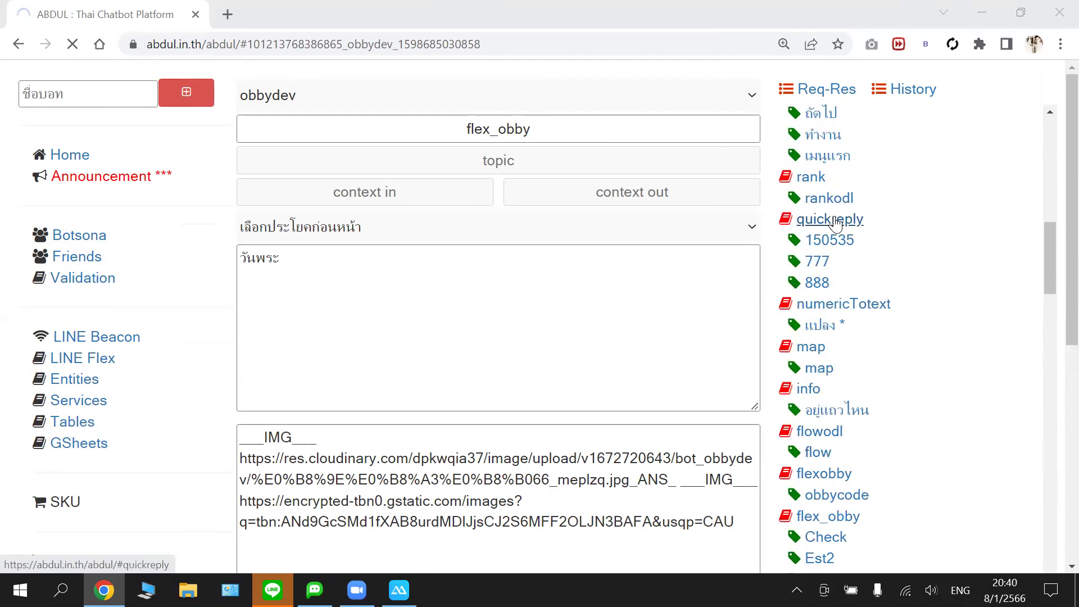
scroll(834, 223, "up", 3)
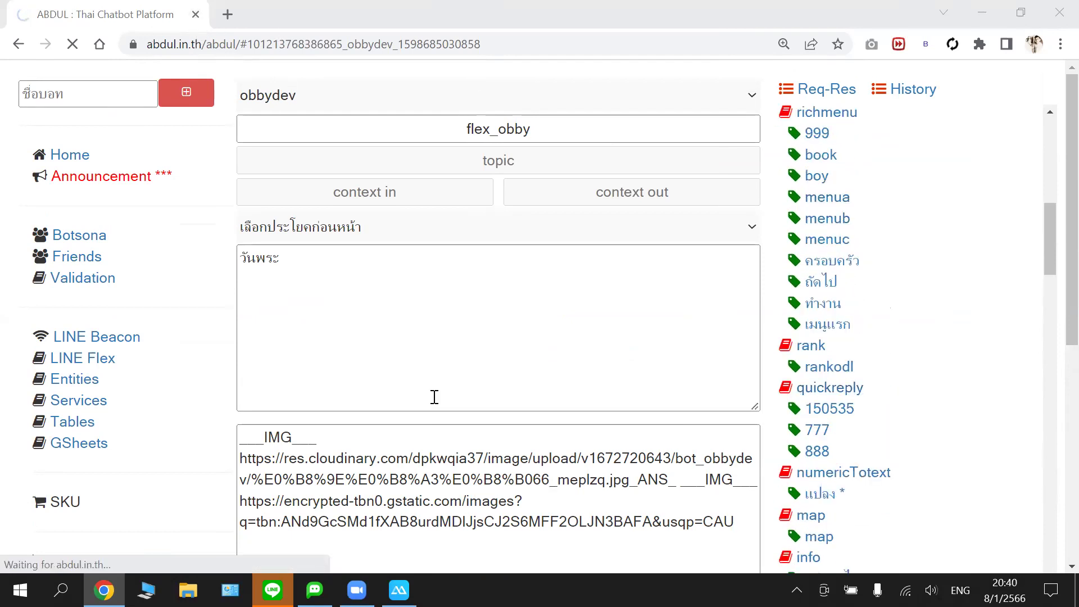
- Send ถัดไป via the LINE rich menu's Next, then open the simflex_example unit group
key("alt+Tab")
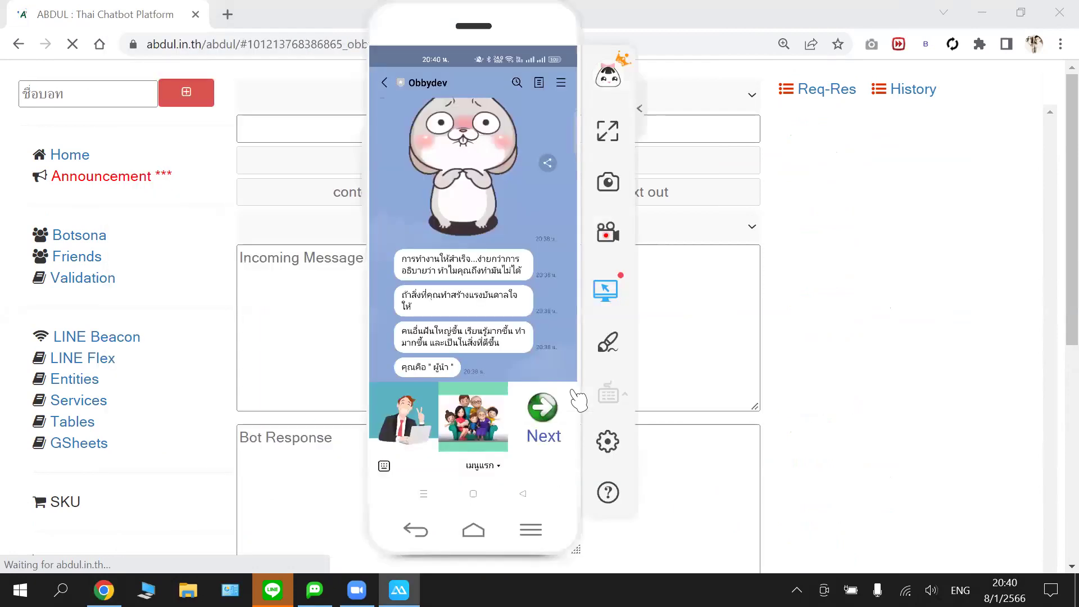
left_click(576, 400)
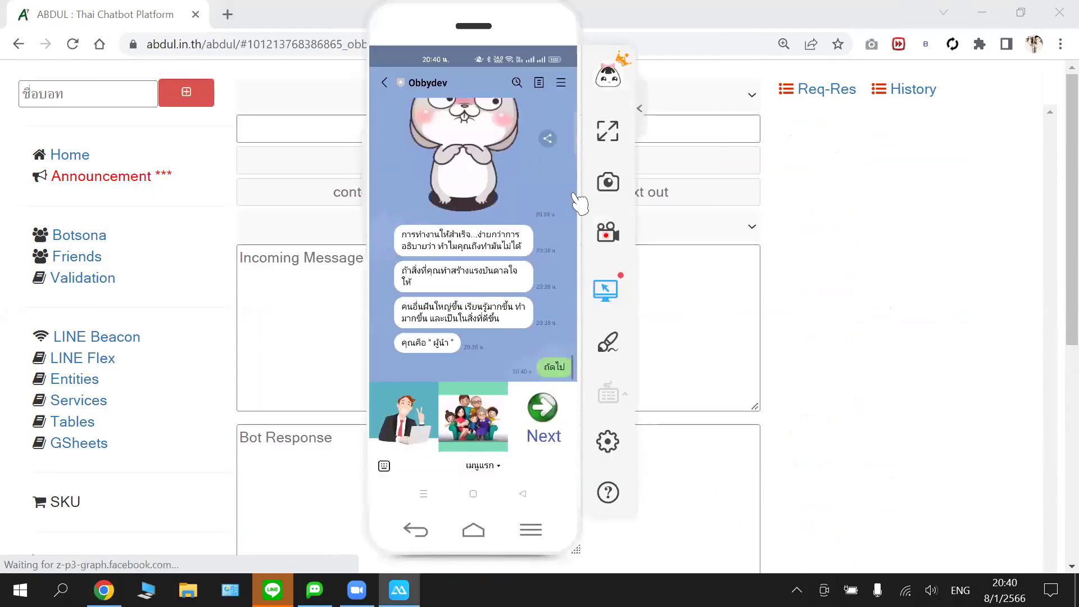
left_click(823, 211)
left_click(829, 308)
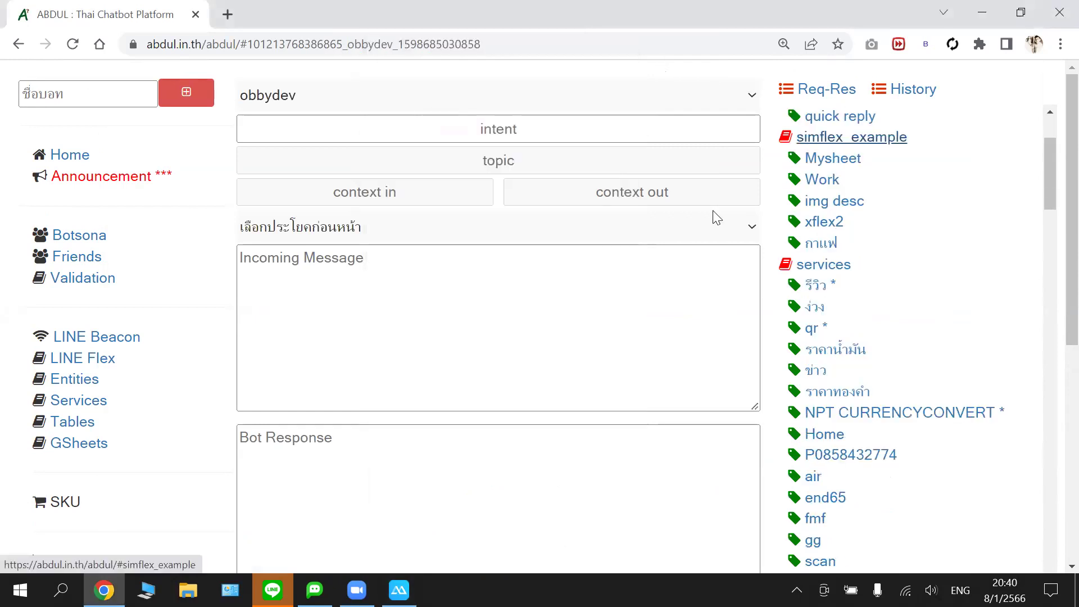
- Switch to botobby, open its qr * intent (CALL:conan.QRGenerator $*), and show the LINE chat
left_click(314, 95)
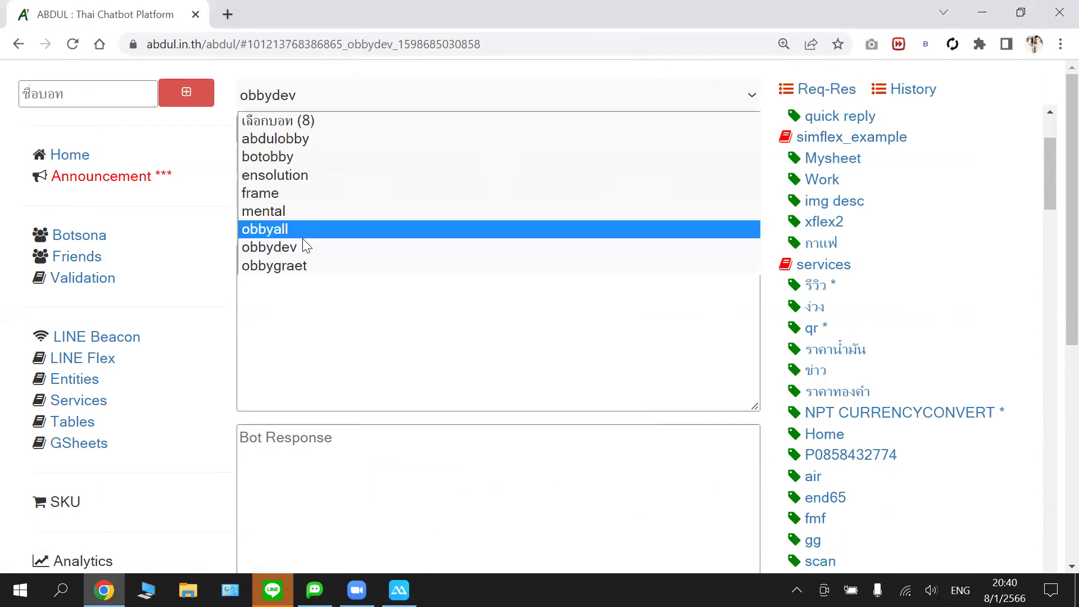
left_click(308, 160)
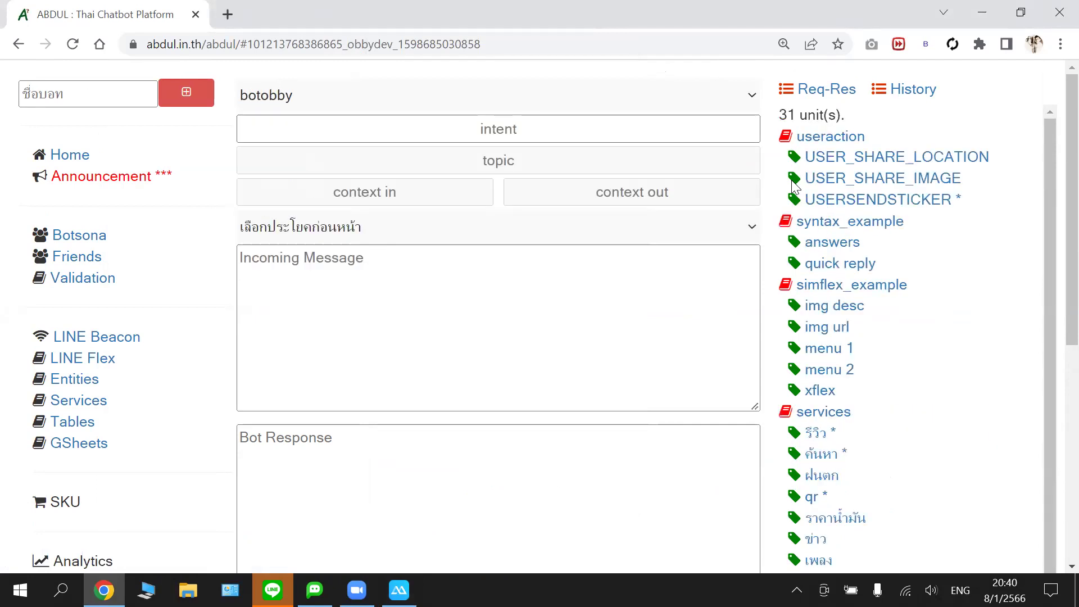
scroll(876, 245, "down", 6)
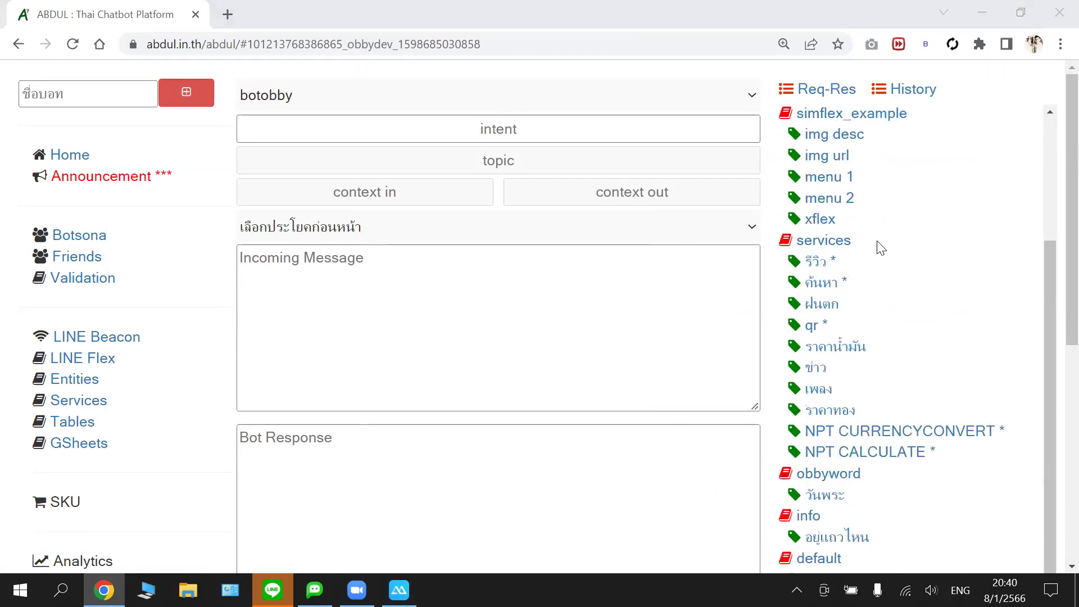
left_click(813, 200)
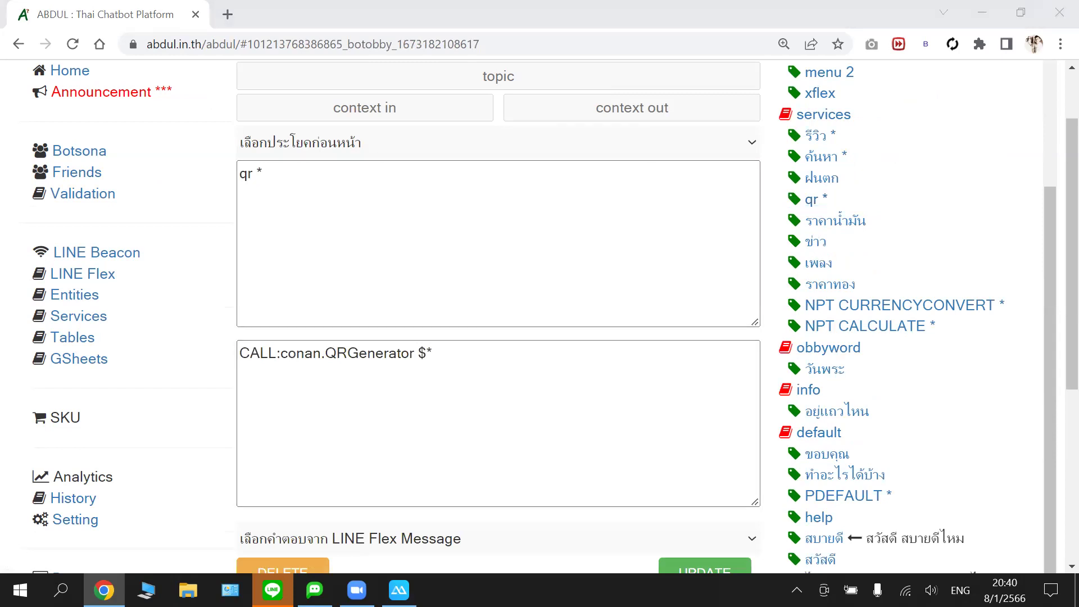
left_click(399, 590)
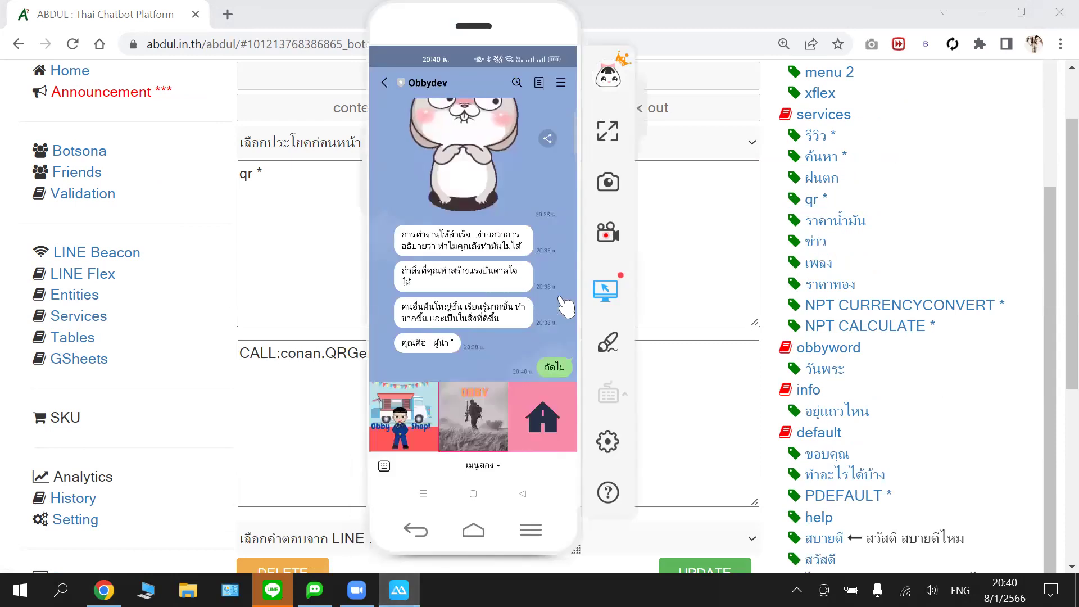
- Send 'Qr obby great' to the bot in the LINE chat to get a QR code
type("Qr")
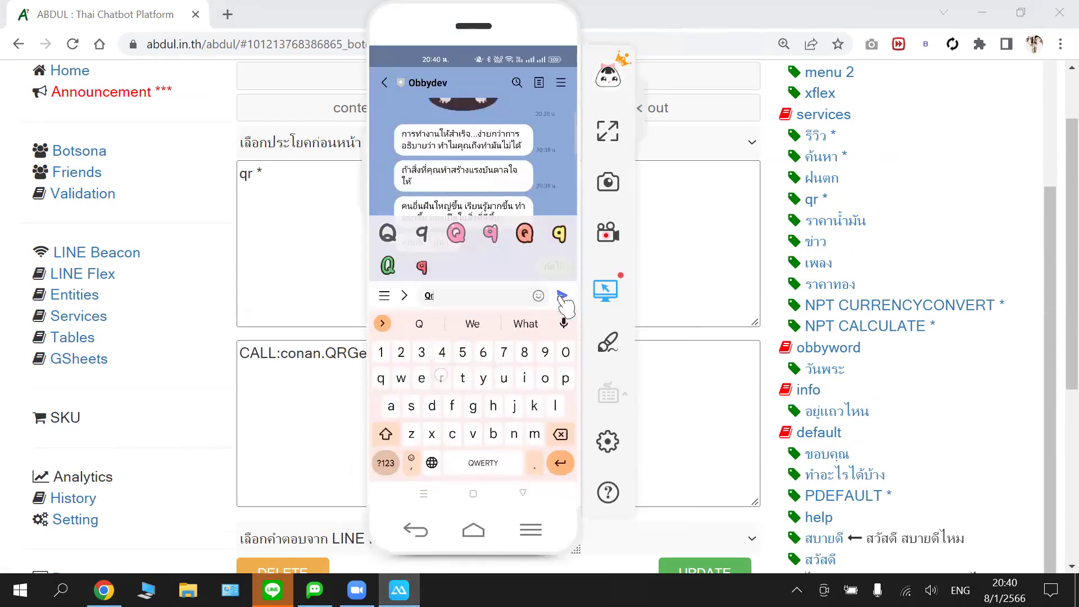
left_click(562, 296)
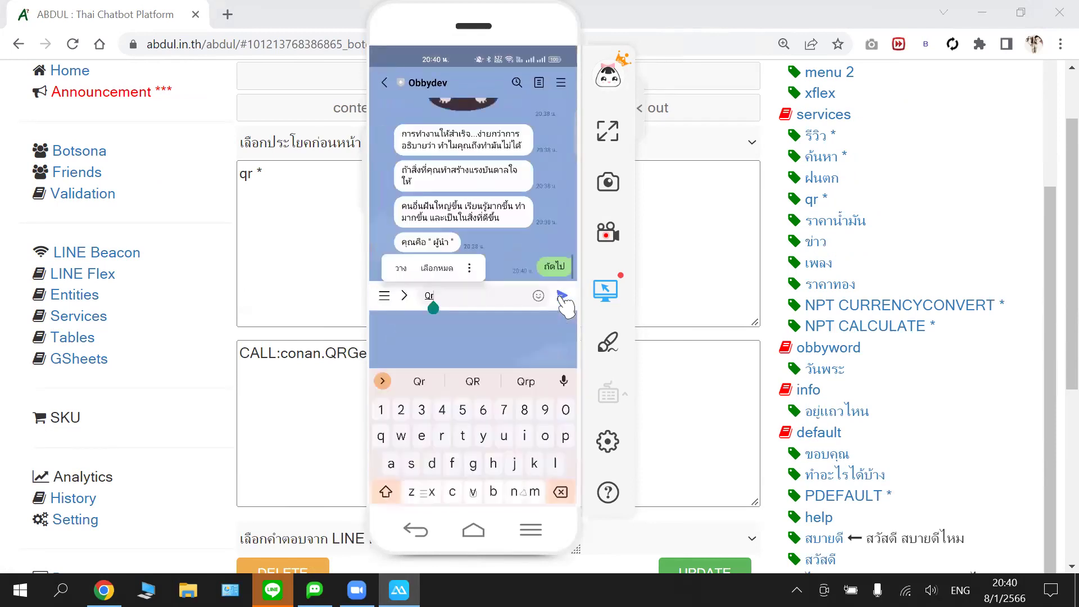
type("obby great")
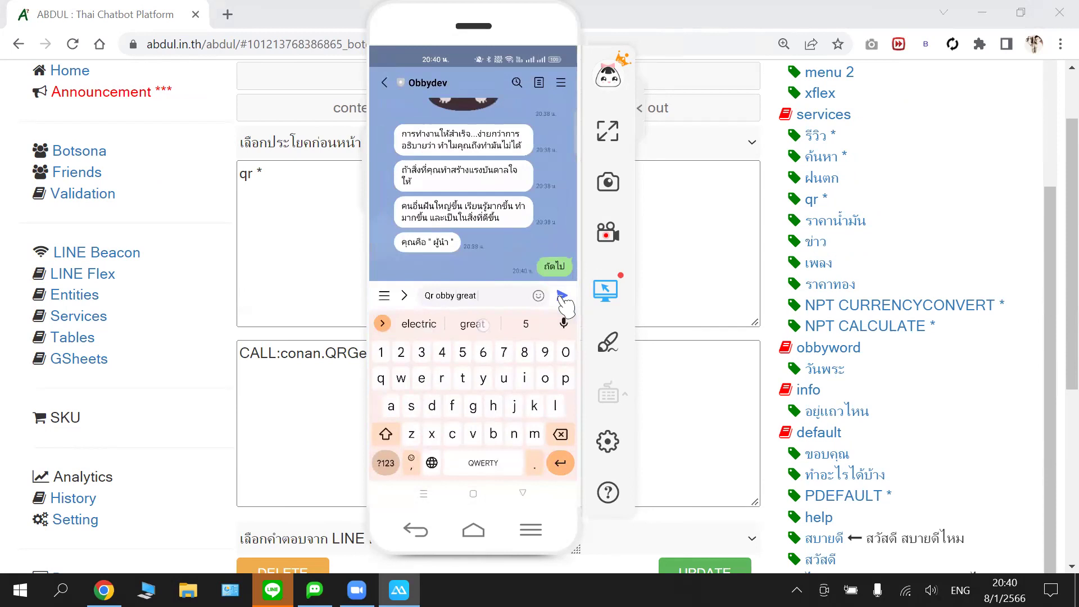
left_click(562, 295)
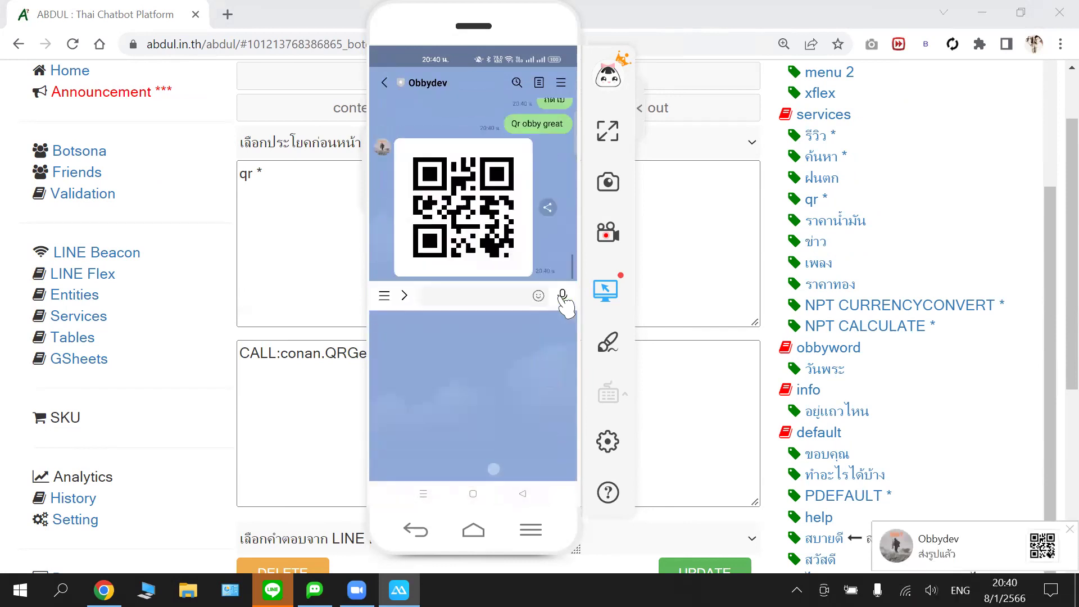
- Send 'Qr 124455' for a second QR code, then start typing 'Qr jar'
type("Qr")
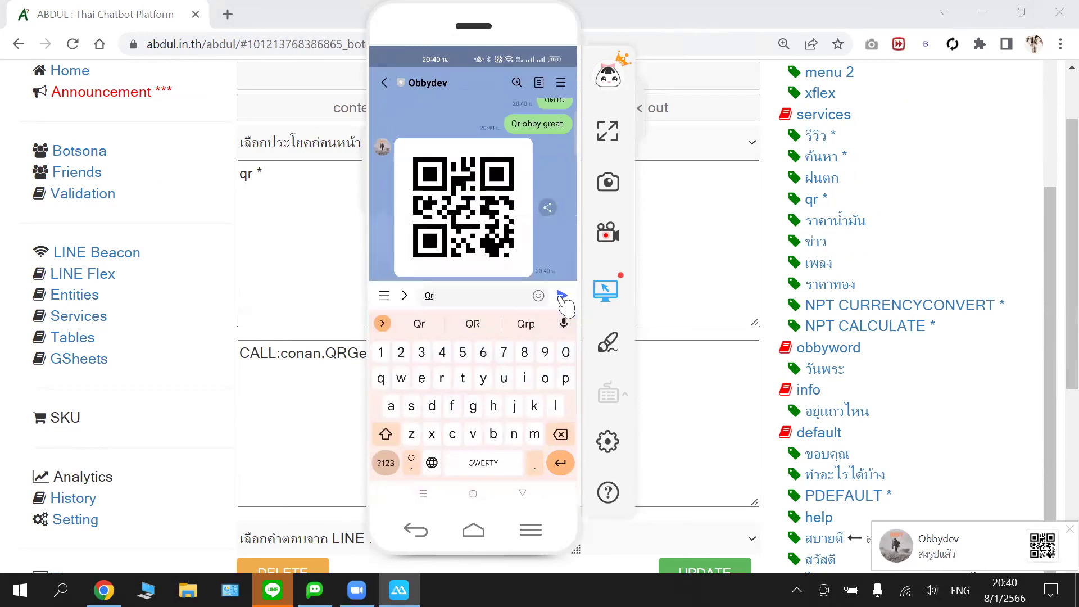
type(" 124455")
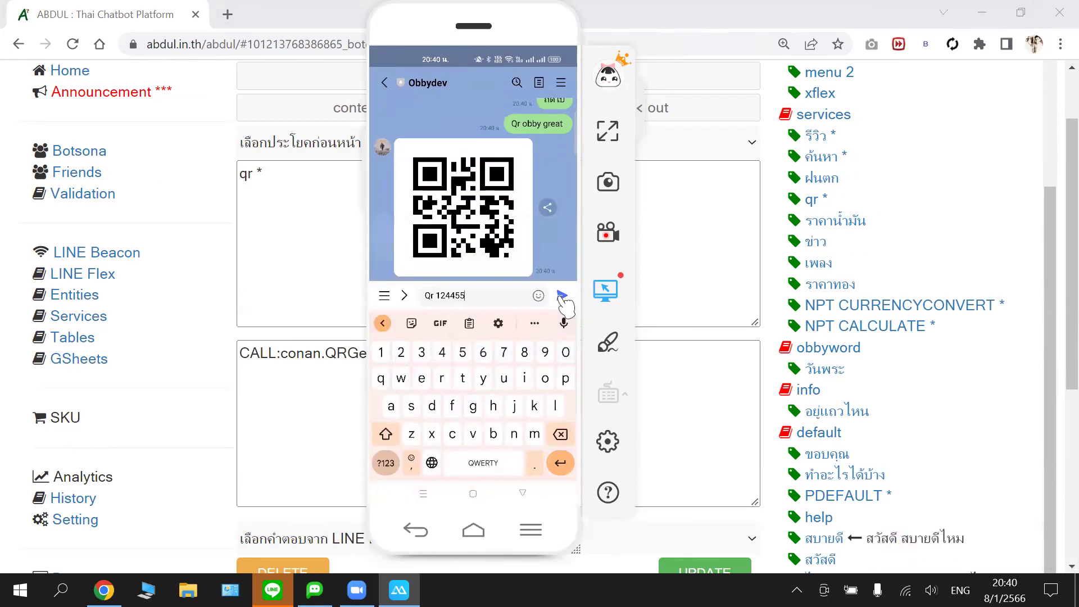
left_click(561, 296)
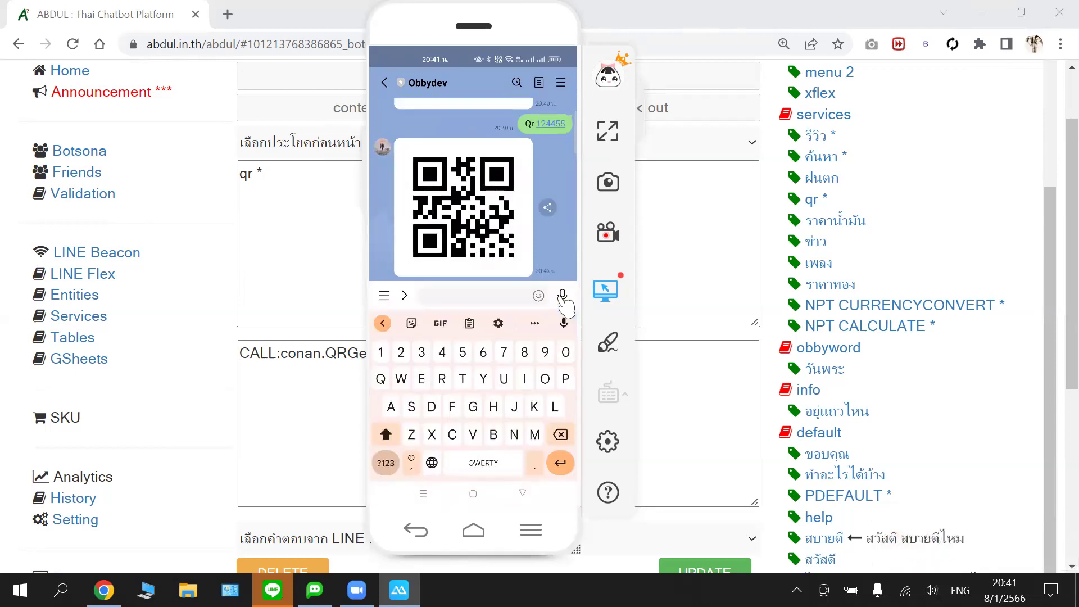
type("Qr")
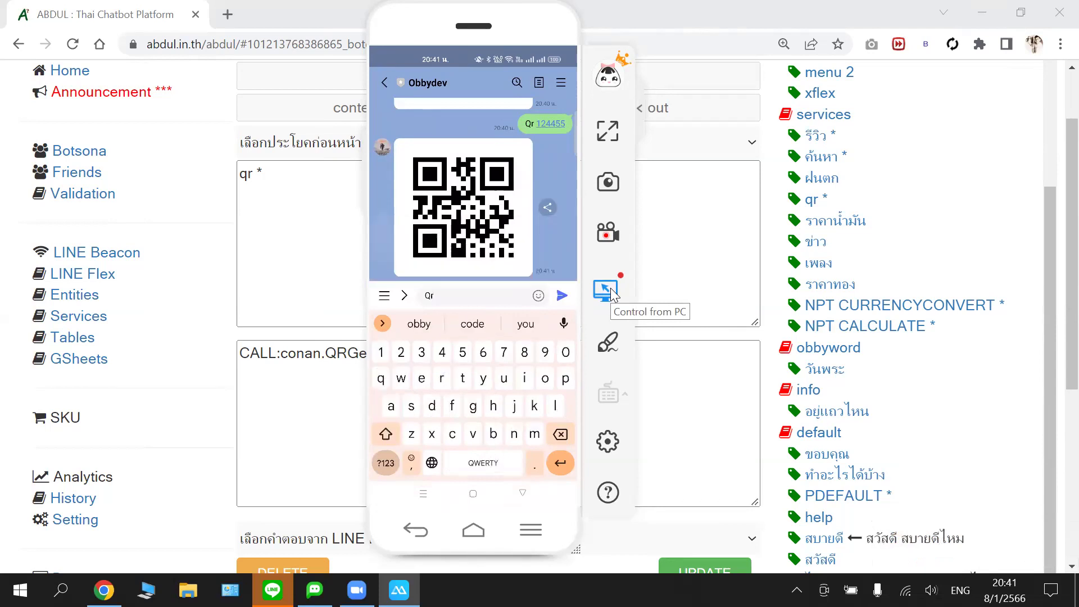
type(" ja")
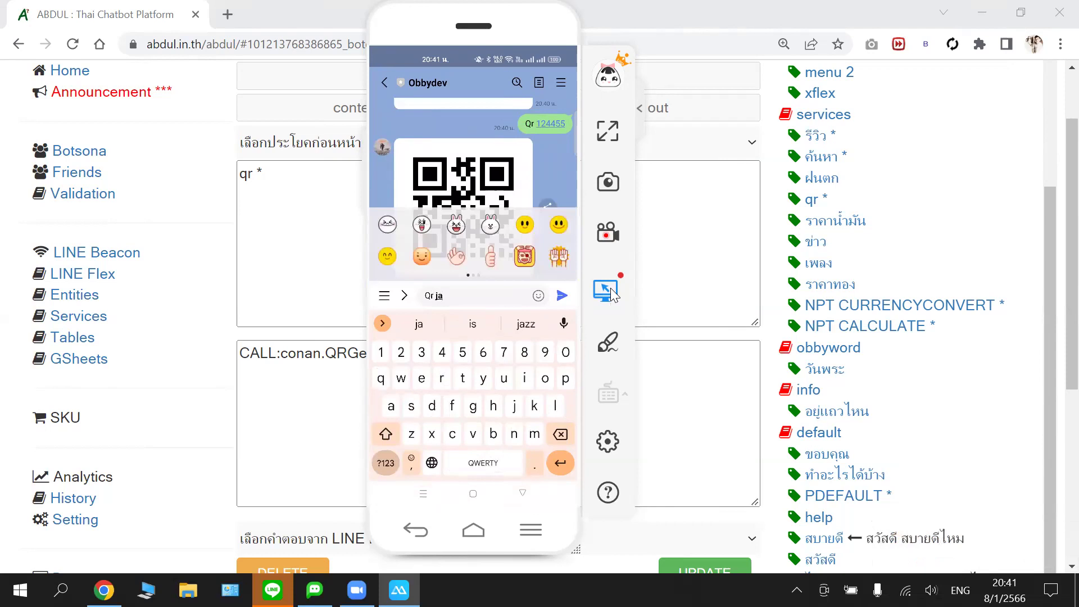
key("BackSpace")
type("ar")
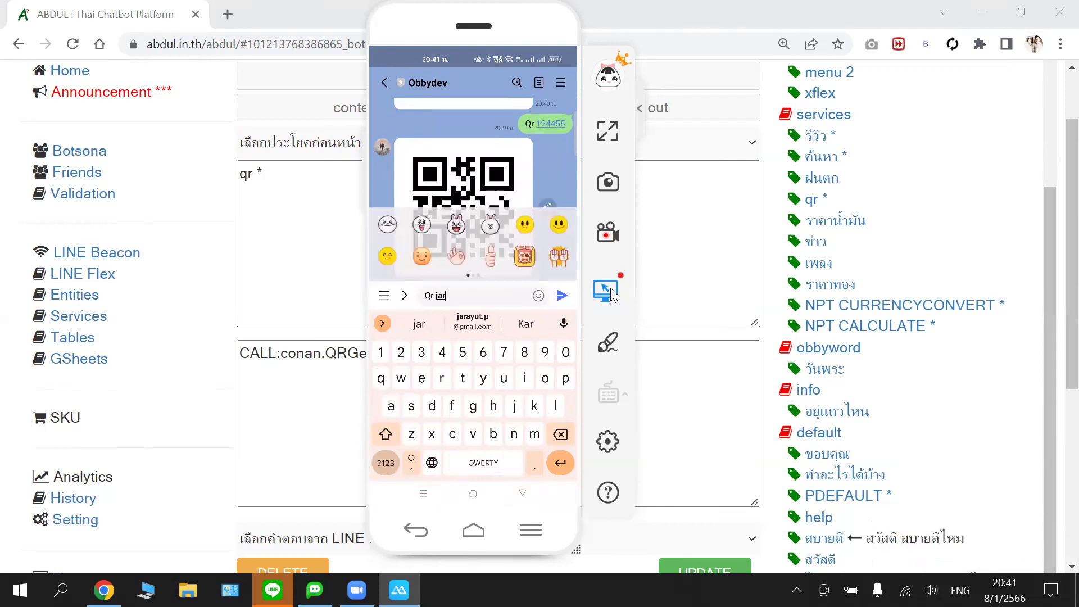
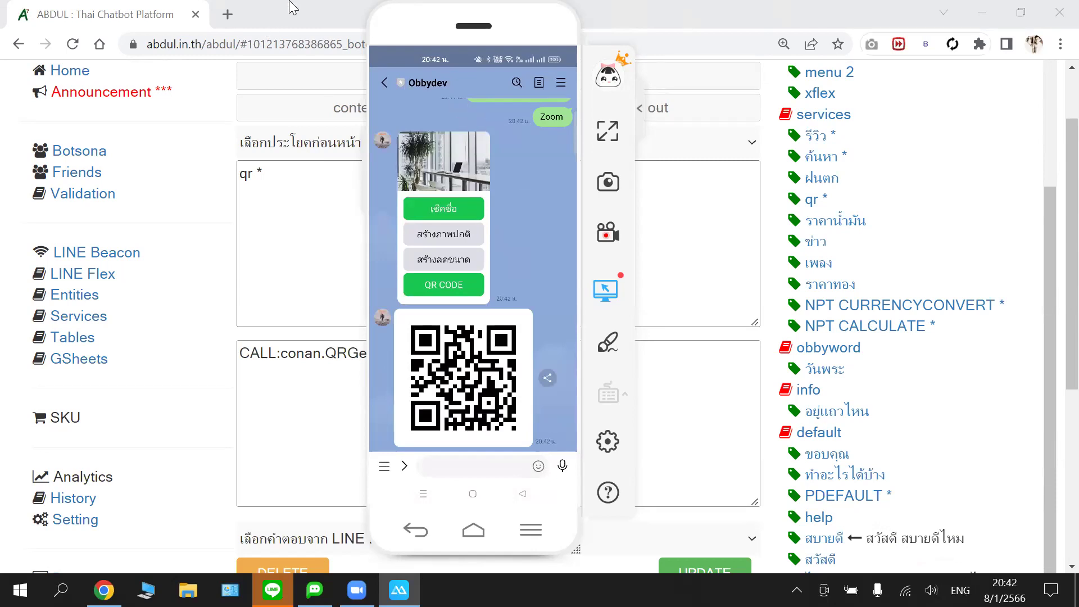
- Bring the botobby chatbot editor page to the front and show its bot list
left_click(320, 9)
key("Home")
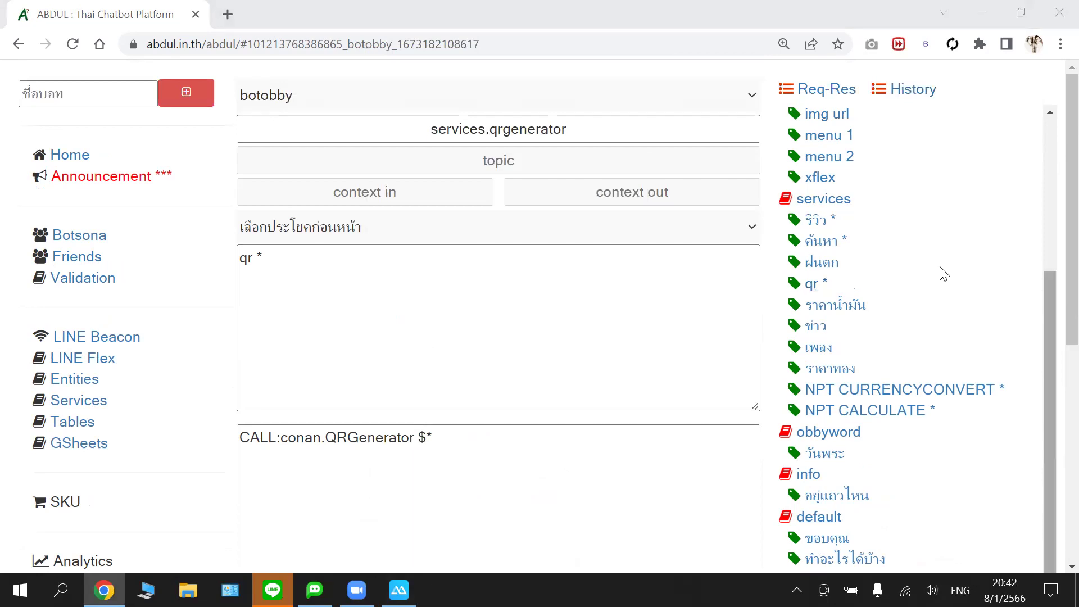
scroll(941, 234, "down", 3)
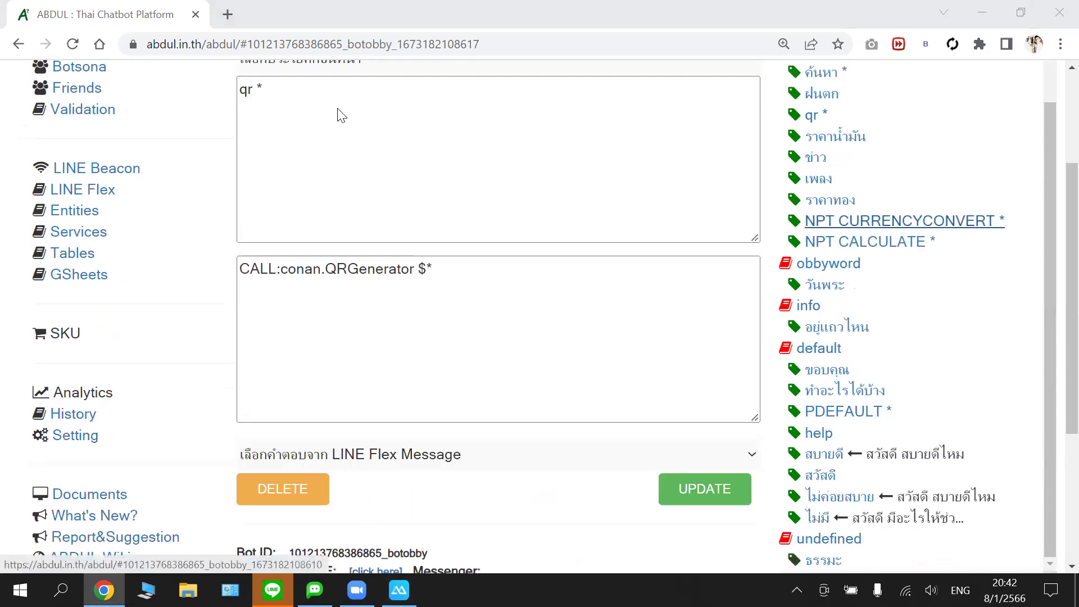
scroll(332, 114, "up", 3)
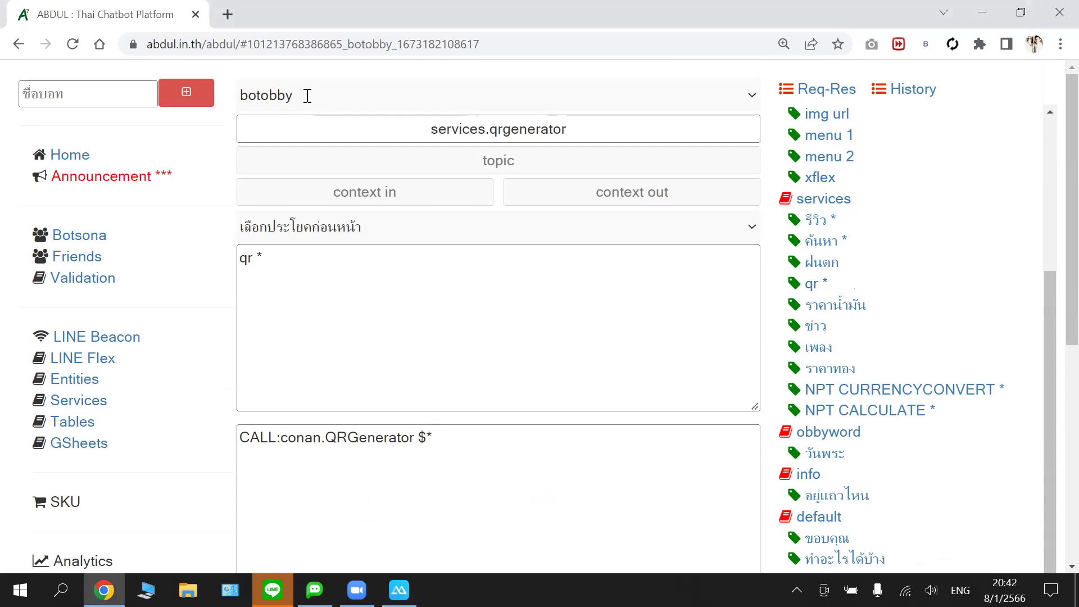
left_click(309, 96)
- Load the ABDUL editor at abdul.in.th/abdul/ in a new browser tab
key("ctrl+t")
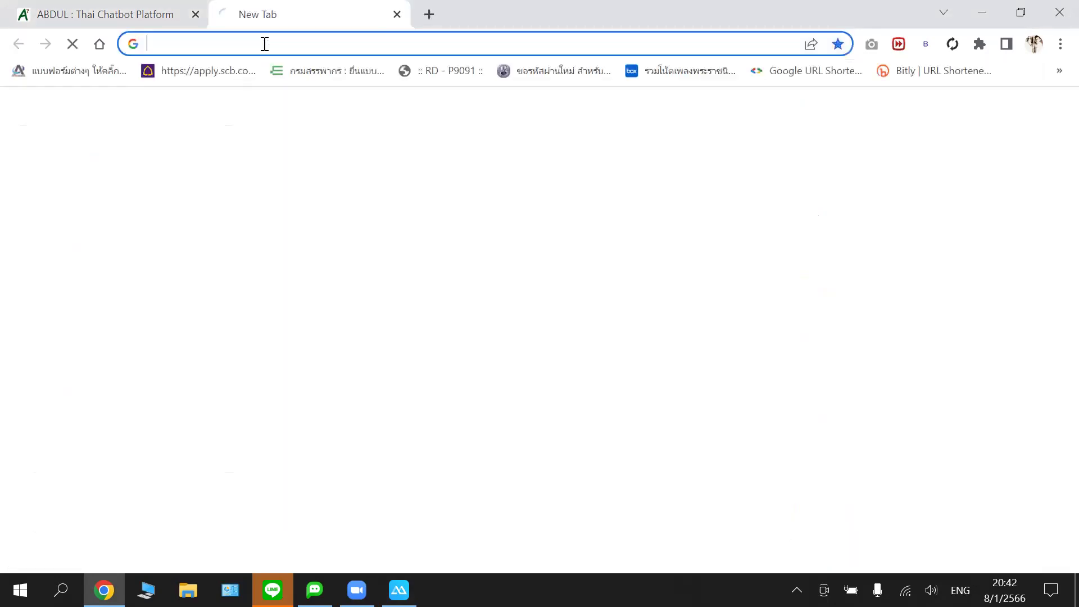
type("https://abdul.in.th/abdul/")
key("Return")
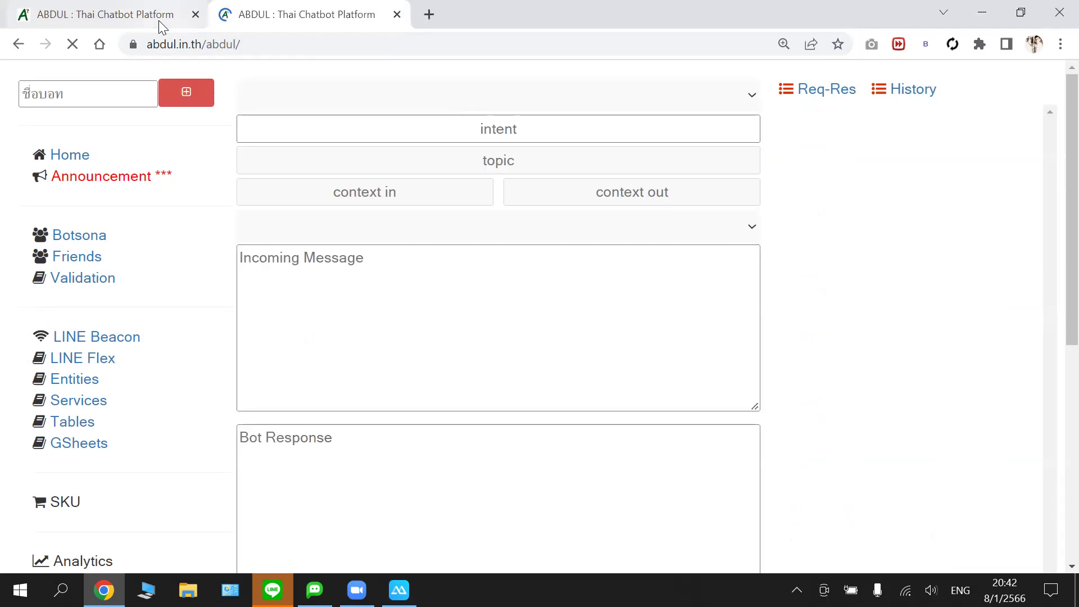
- Switch the editor to the obbydev bot and scroll through its unit list
left_click(477, 104)
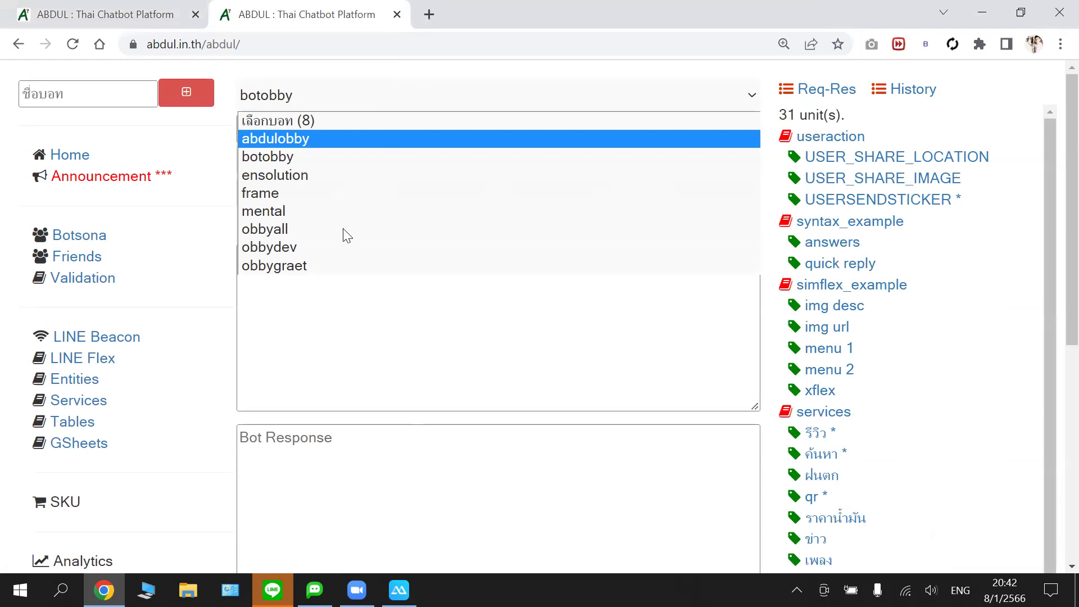
left_click(410, 245)
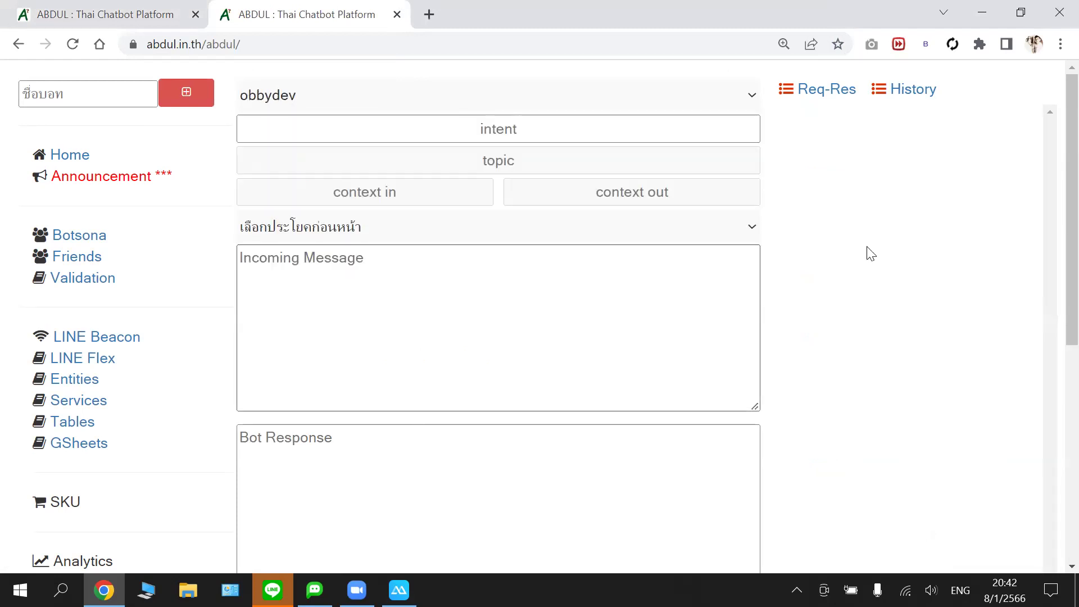
scroll(878, 266, "down", 10)
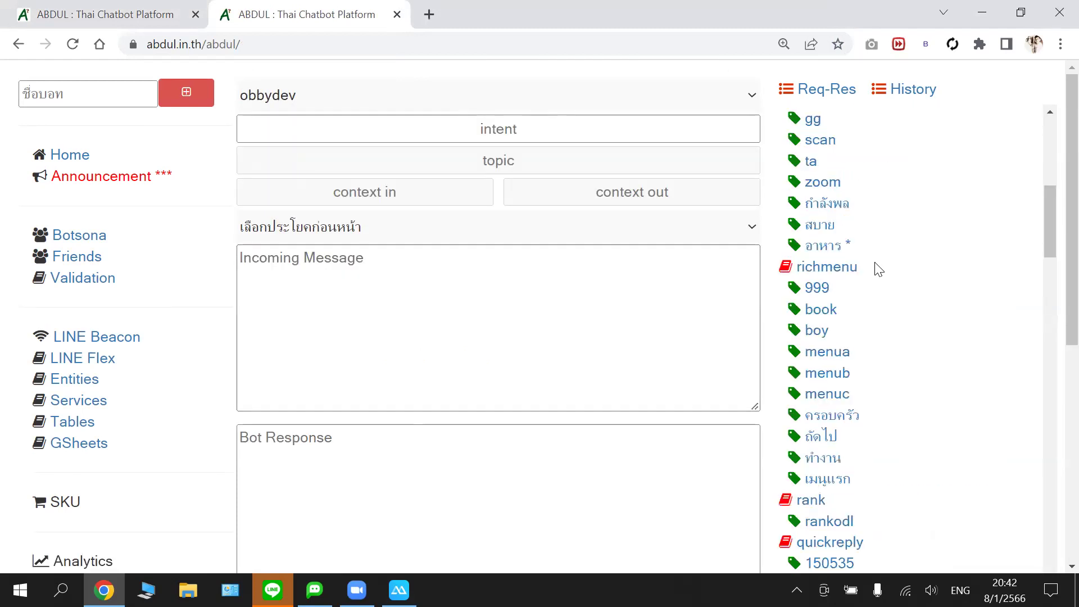
scroll(916, 257, "down", 1)
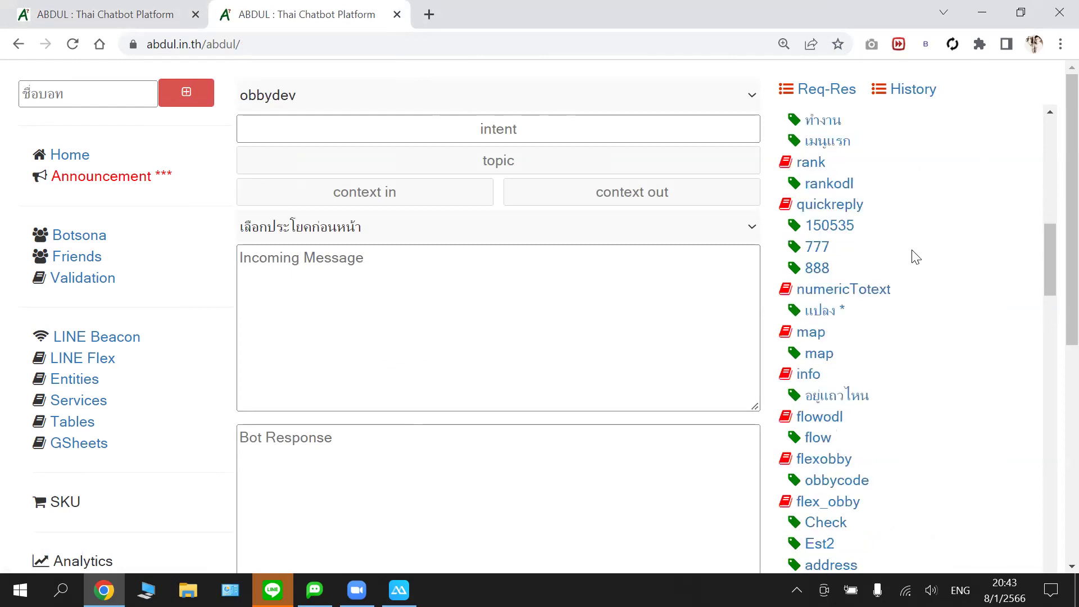
scroll(916, 256, "down", 1)
scroll(916, 257, "down", 4)
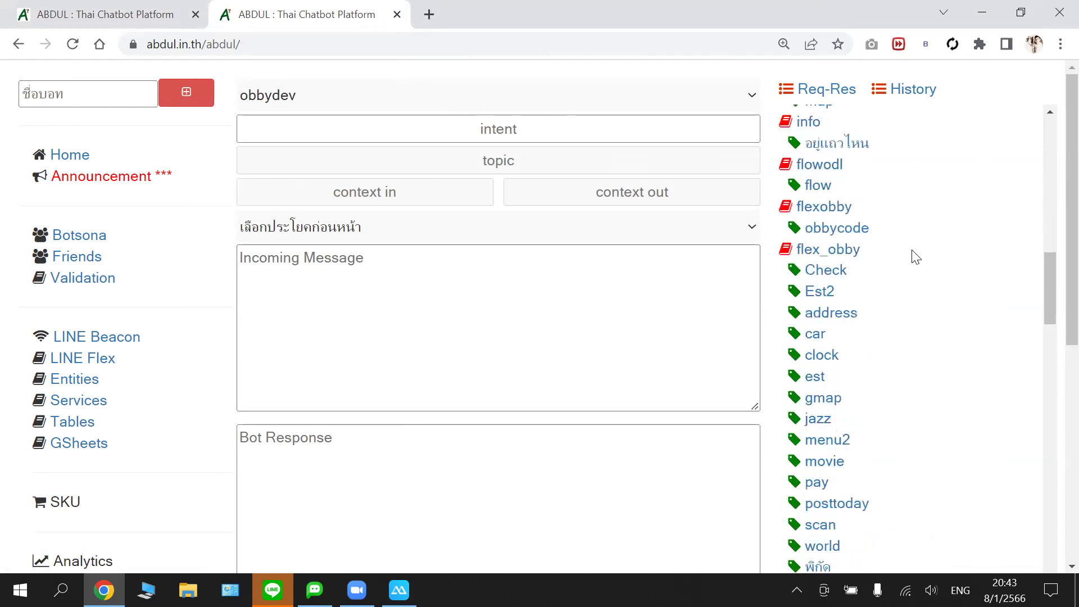
scroll(916, 256, "down", 5)
- Open obbydev's pay unit and bring the mirrored phone chat back into view
left_click(818, 230)
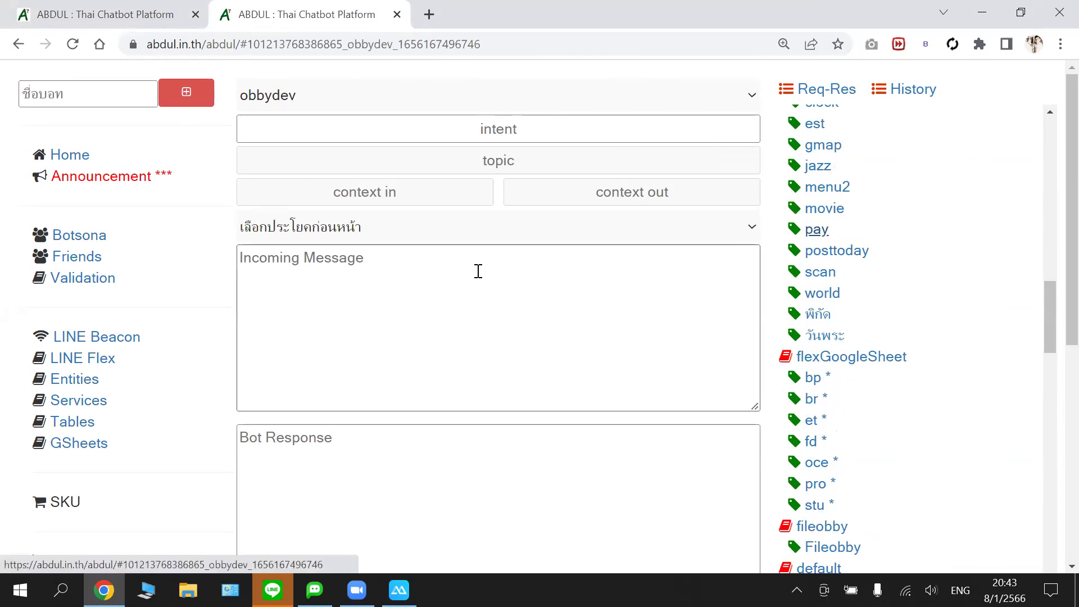
scroll(487, 264, "down", 2)
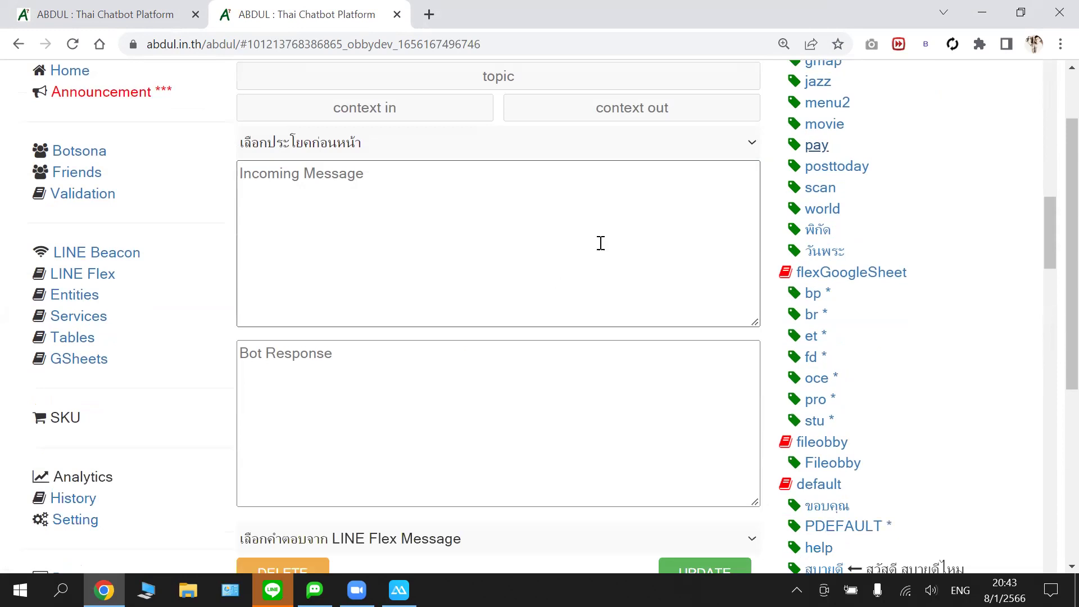
scroll(747, 181, "up", 2)
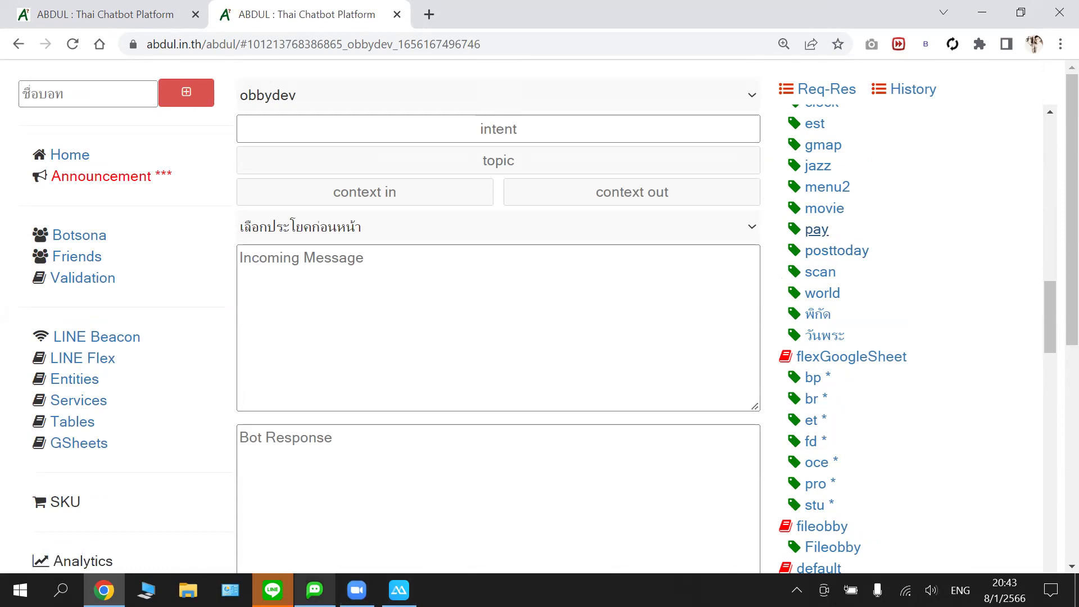
left_click(399, 590)
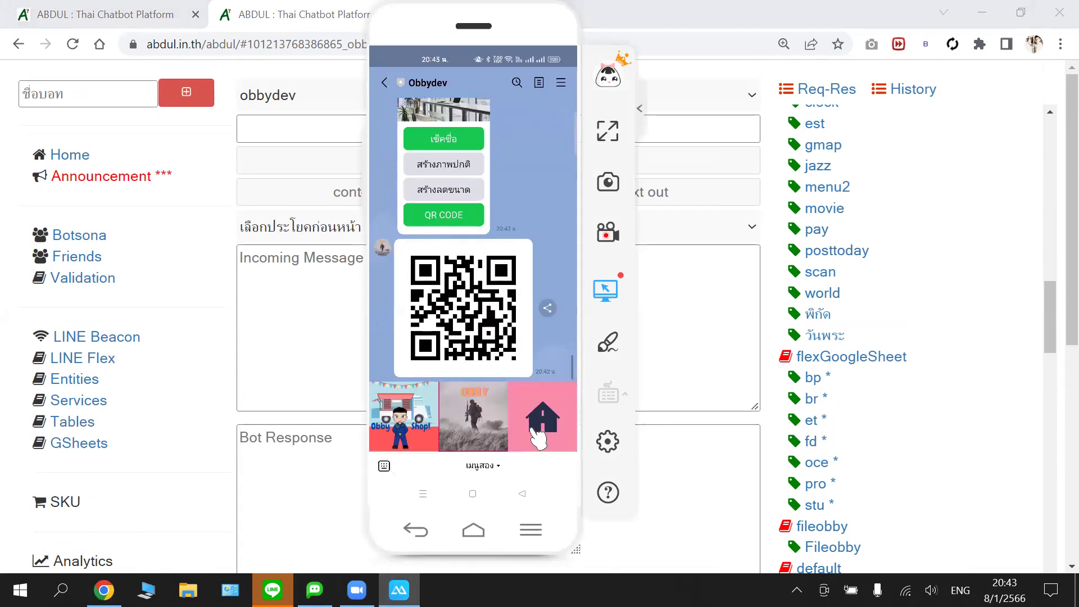
- Test the phone's OBBY rich-menu tile, reopen the pay unit, then open a blank new tab
left_click(490, 417)
left_click(275, 324)
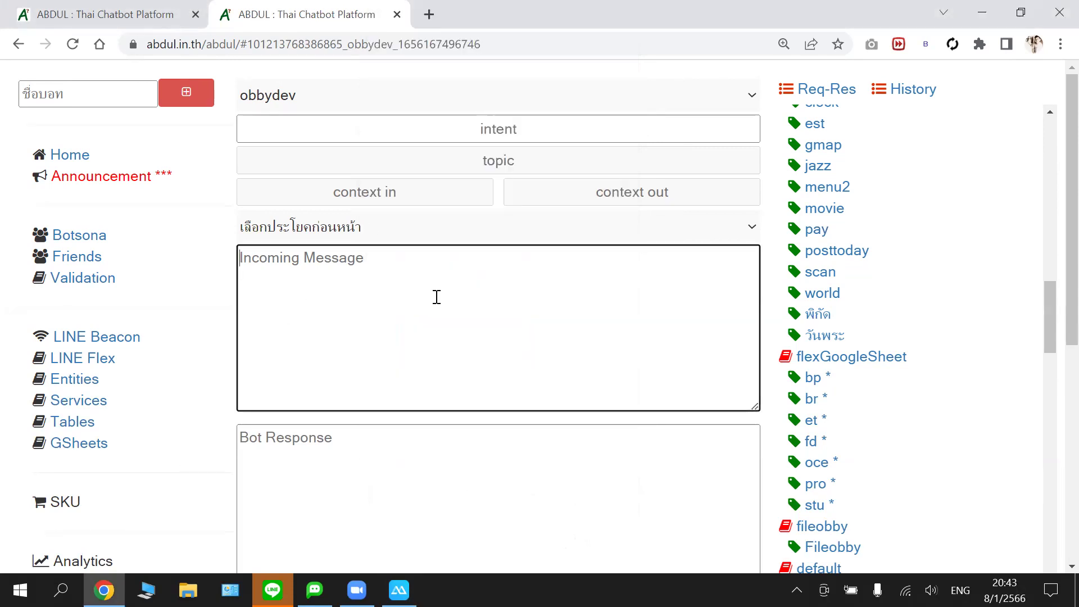
scroll(437, 297, "down", 3)
scroll(441, 301, "up", 3)
left_click(816, 231)
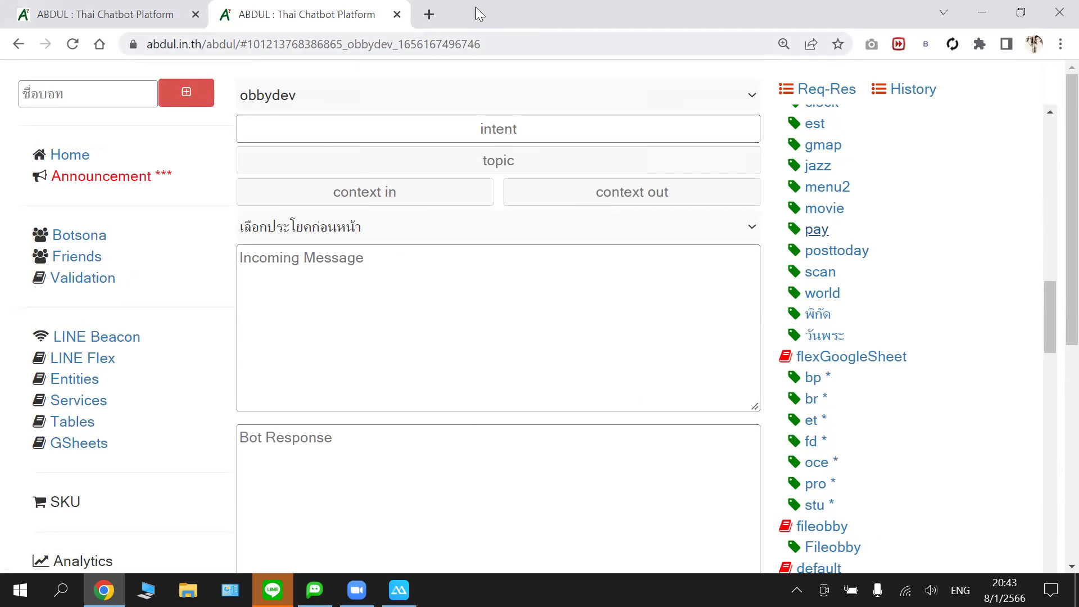
left_click(429, 15)
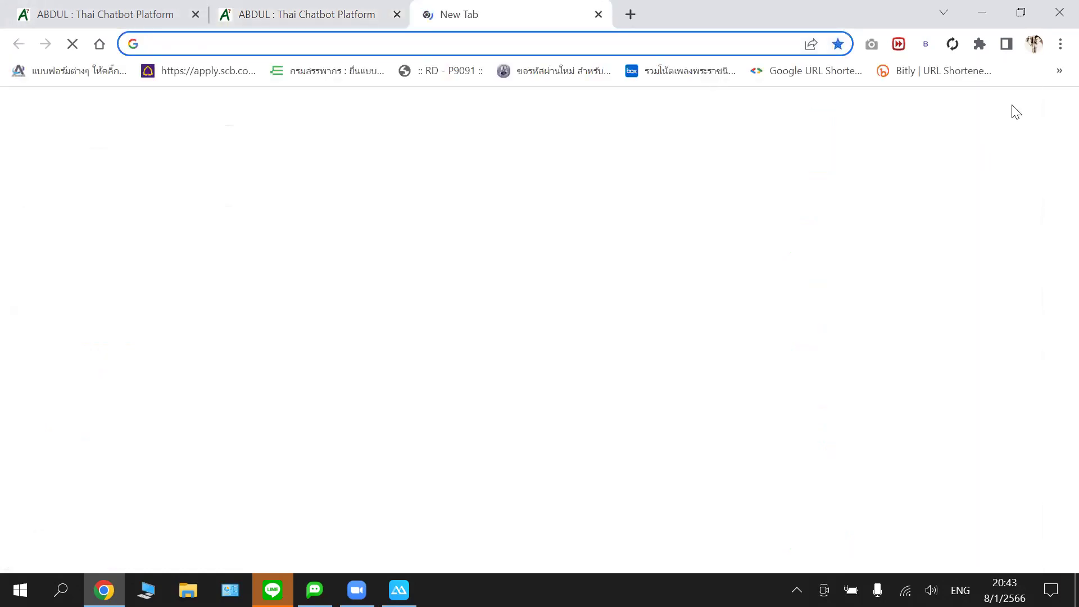
- Launch Google Slides from the apps grid and load the อันดุล_27062022 presentation
left_click(1009, 117)
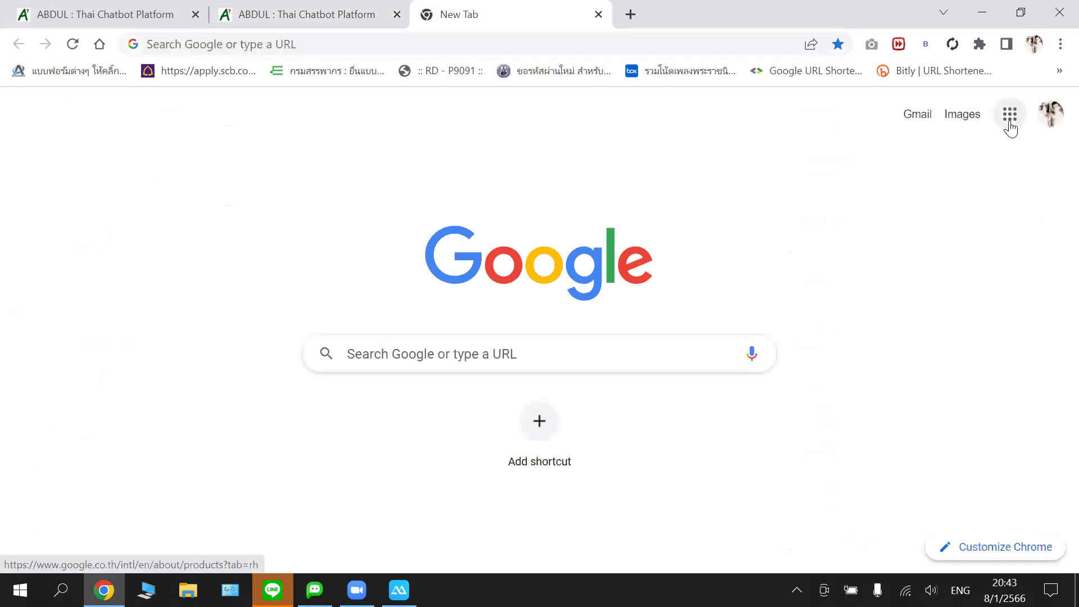
scroll(938, 420, "down", 5)
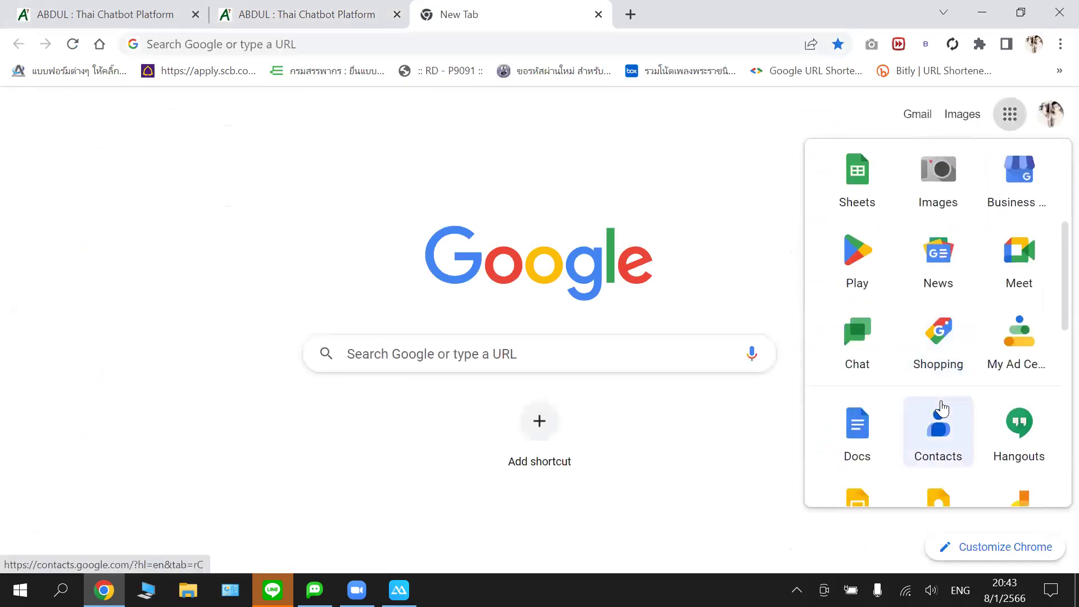
left_click(857, 429)
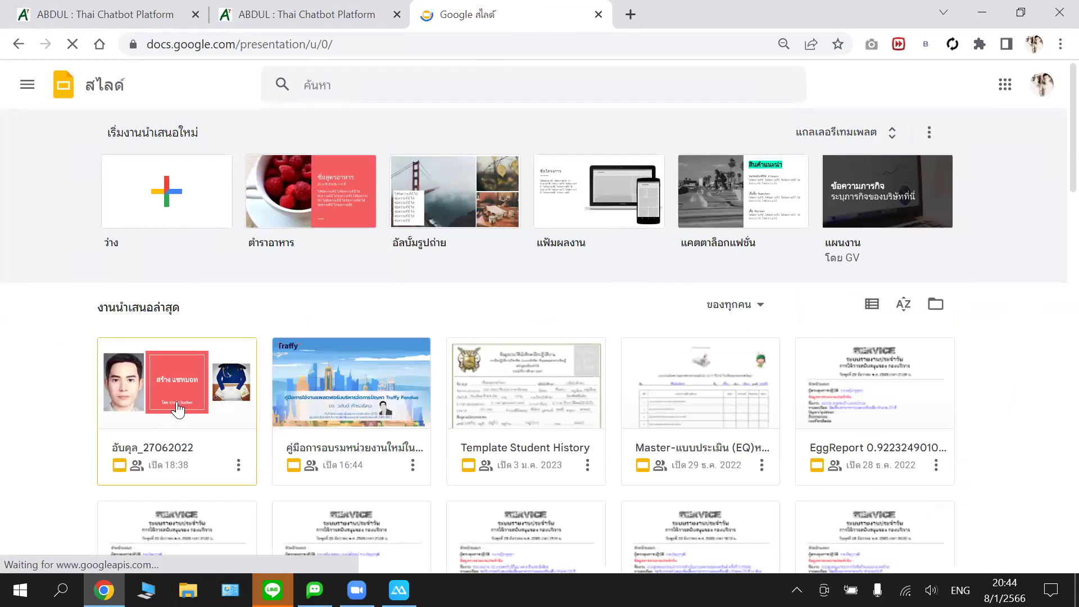
left_click(207, 425)
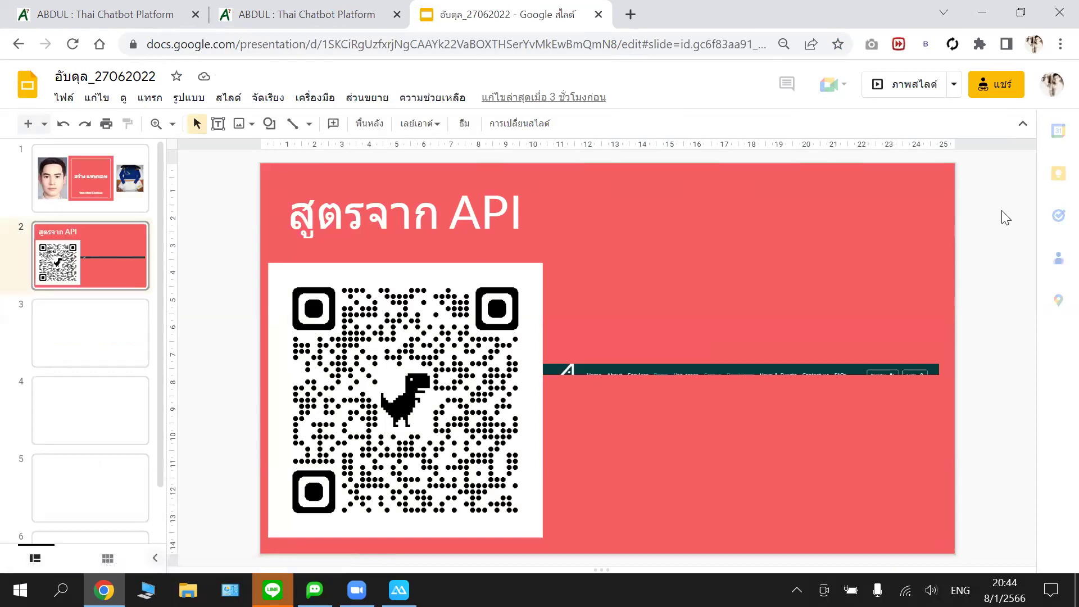
- Scroll the presentation and jump to slide 6, Example, with the chat screenshots and QR code
scroll(1006, 218, "down", 3)
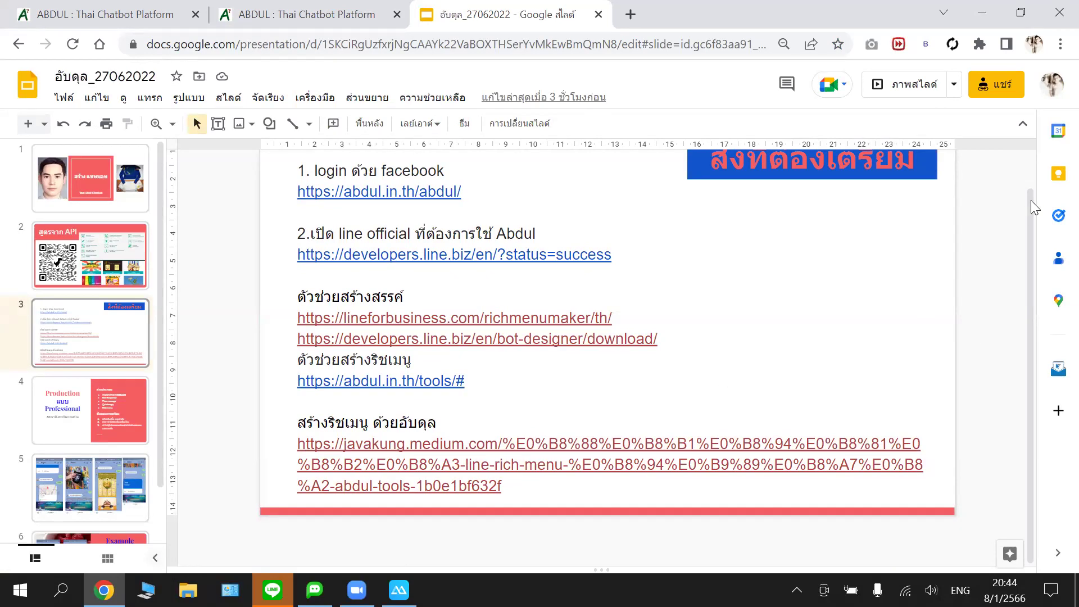
scroll(950, 337, "up", 1)
scroll(886, 320, "down", 1)
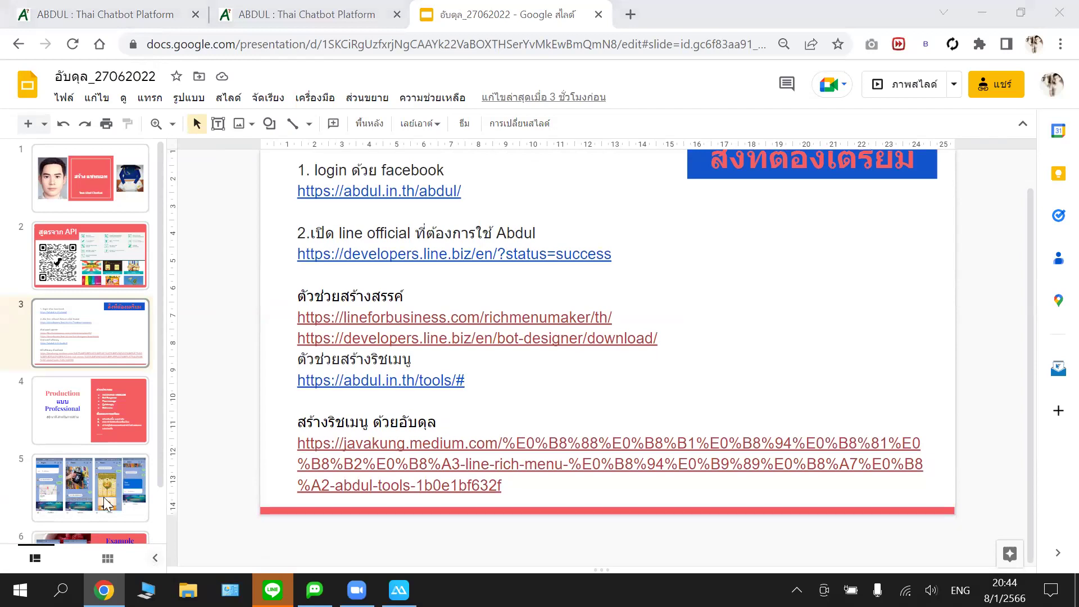
scroll(159, 483, "down", 1)
left_click(141, 492)
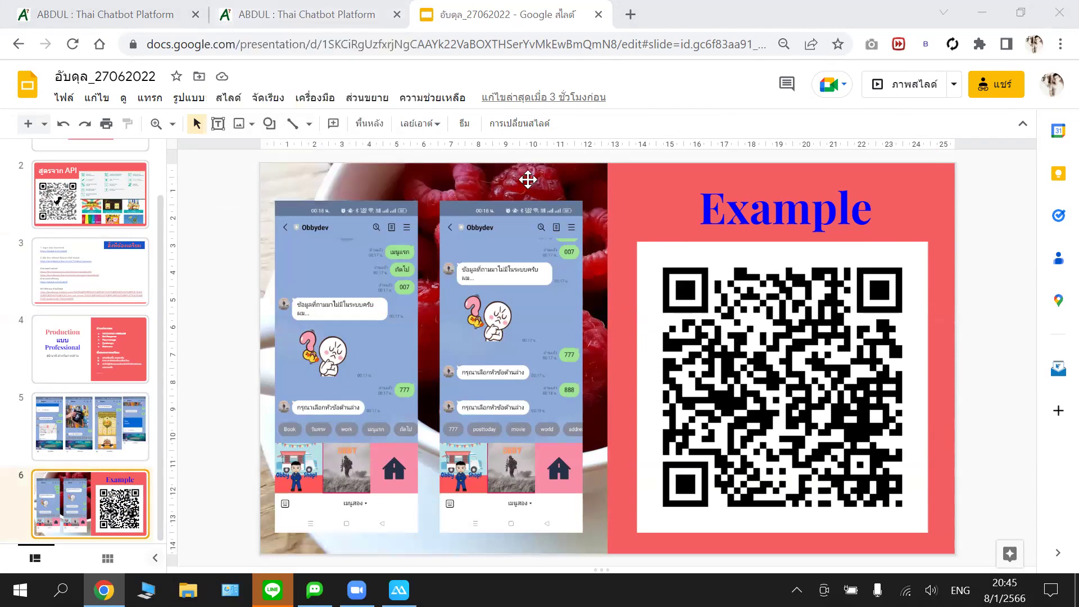
- Return to the chatbot editor tab and scroll through the obbydev unit form
mouse_move(318, 17)
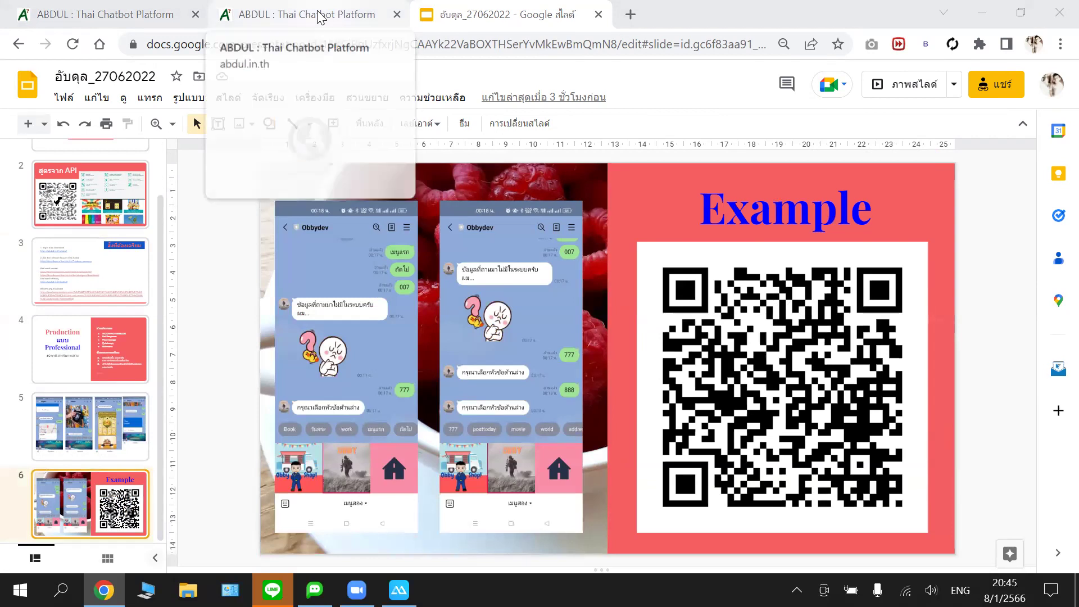
left_click(317, 15)
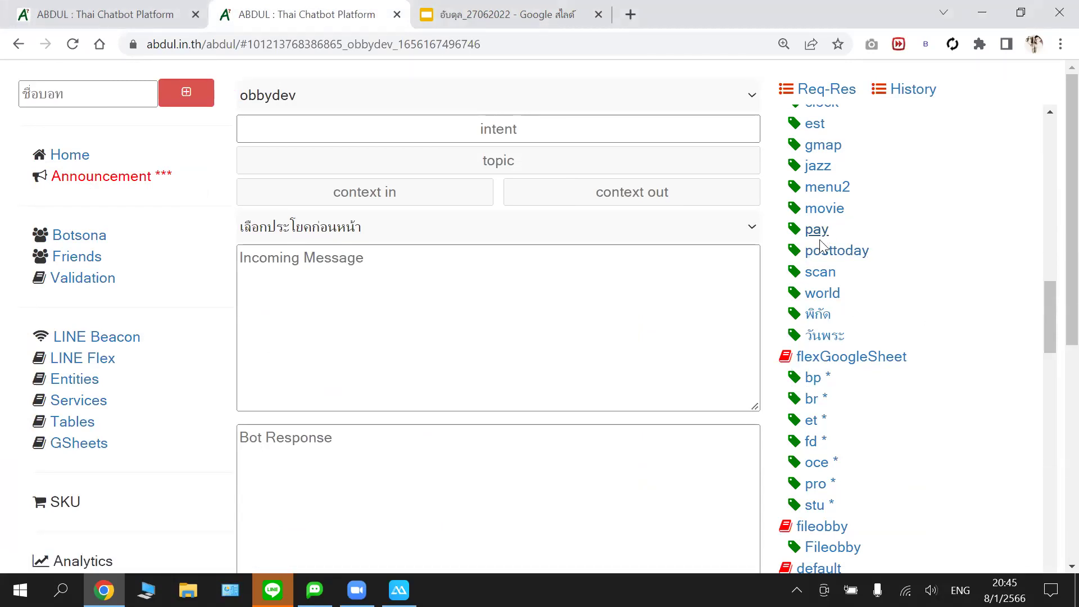
scroll(820, 247, "down", 1)
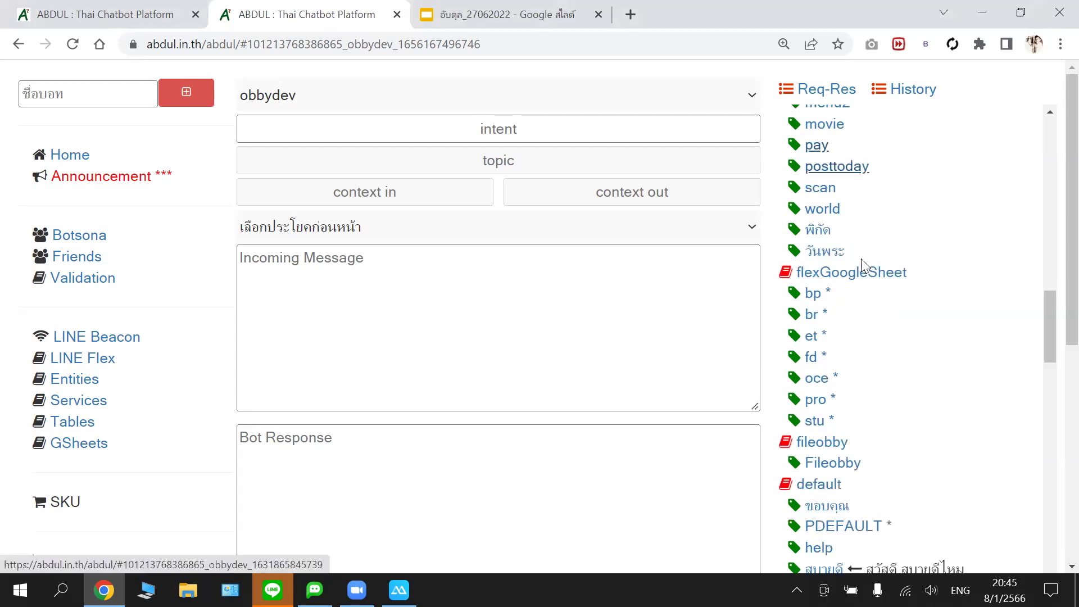
scroll(860, 259, "up", 1)
scroll(866, 274, "down", 3)
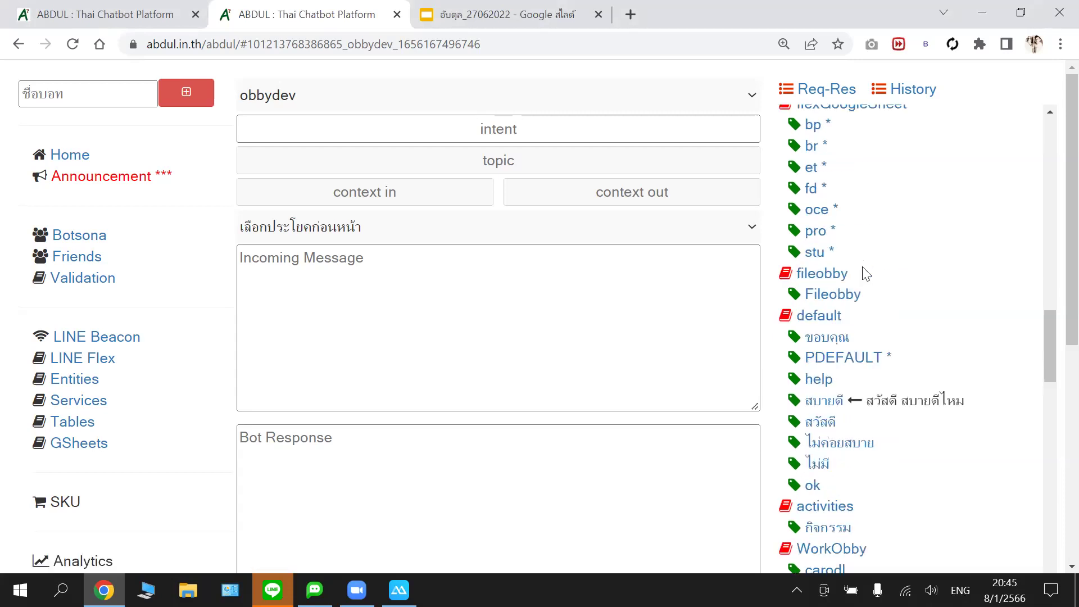
scroll(866, 273, "down", 4)
scroll(866, 273, "up", 1)
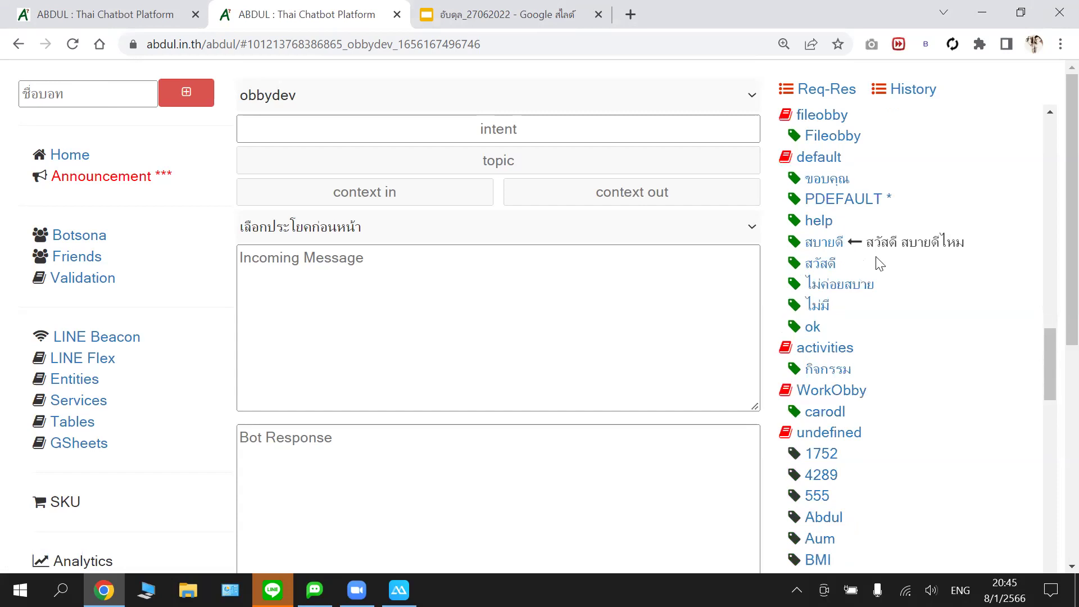
scroll(880, 264, "up", 1)
- Switch to the first tab showing botobby's services.qrgenerator unit for 'qr *'
scroll(801, 158, "down", 1)
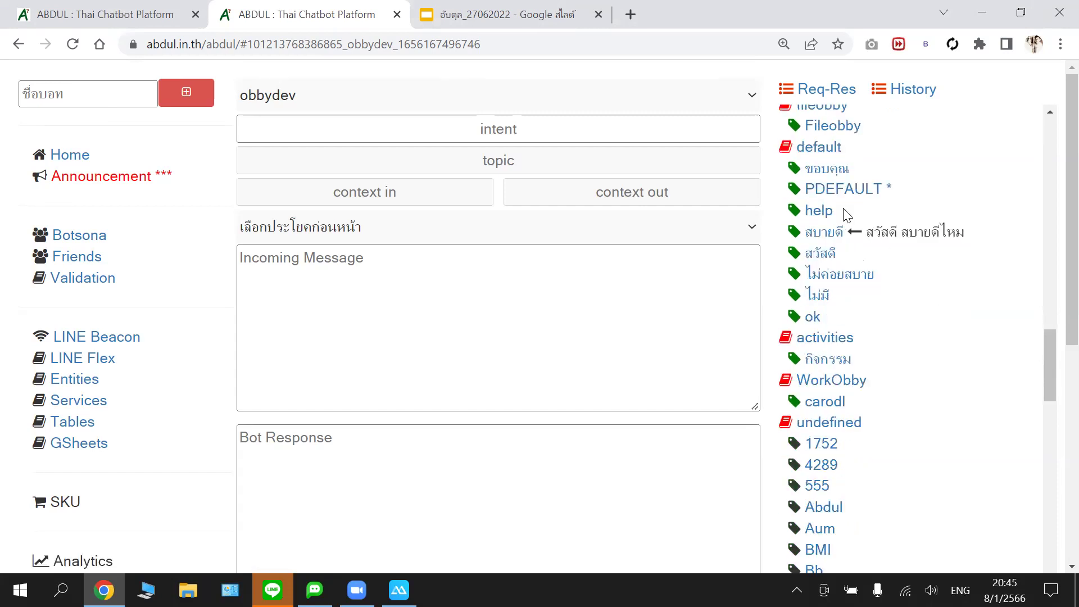
scroll(846, 216, "up", 4)
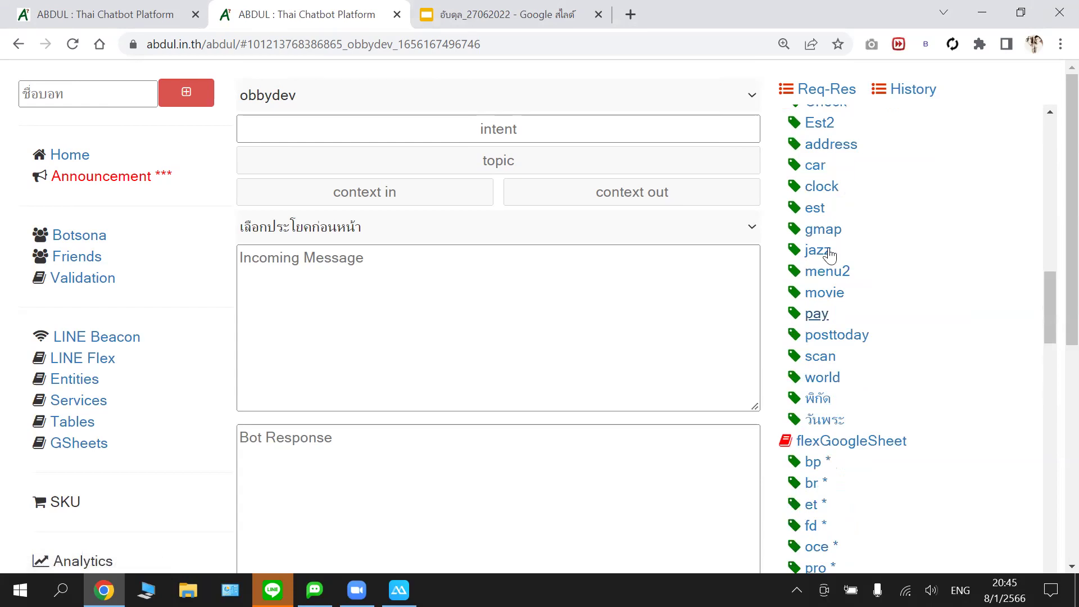
scroll(833, 249, "up", 3)
scroll(838, 231, "up", 4)
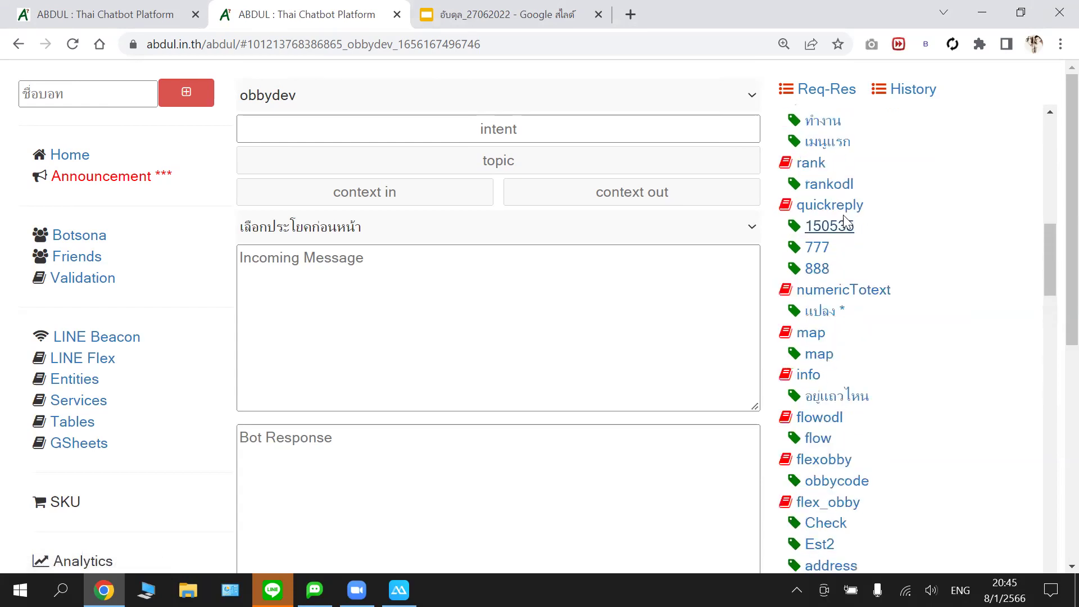
scroll(845, 222, "up", 6)
left_click(52, 7)
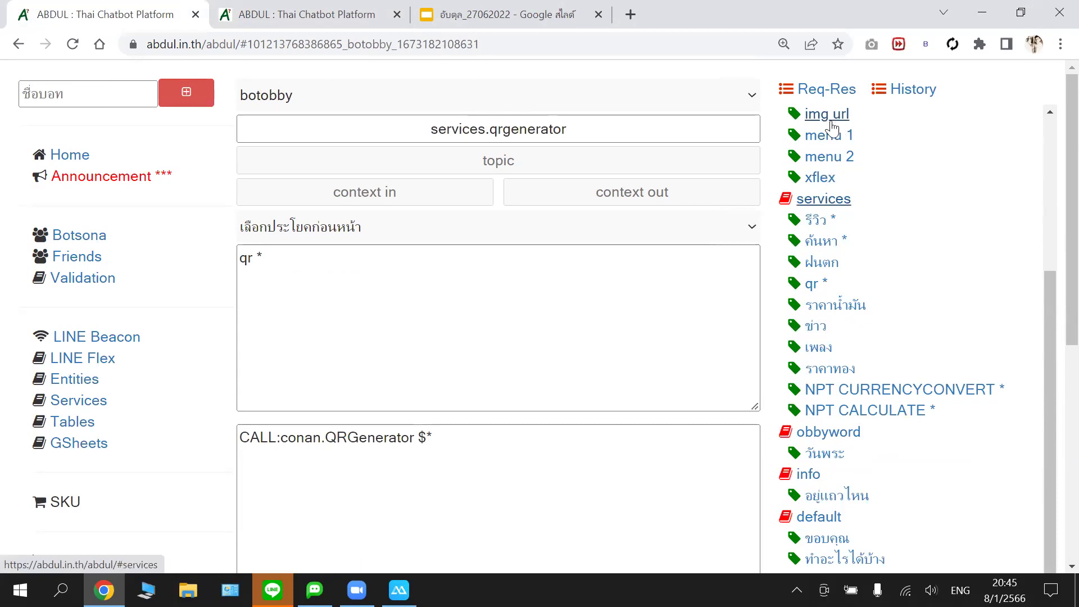
left_click(832, 131)
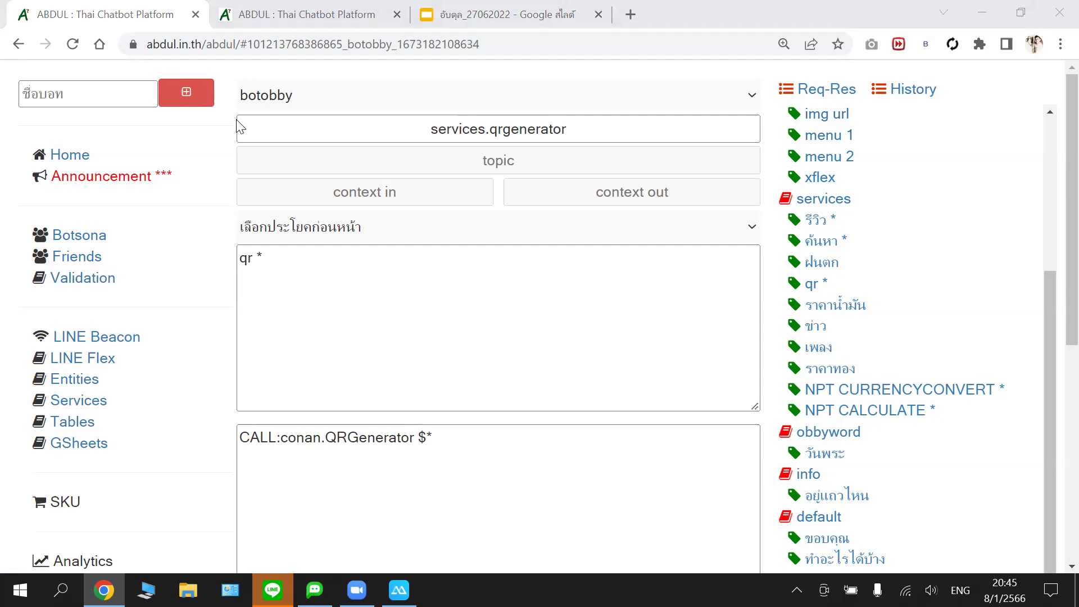
left_click(815, 137)
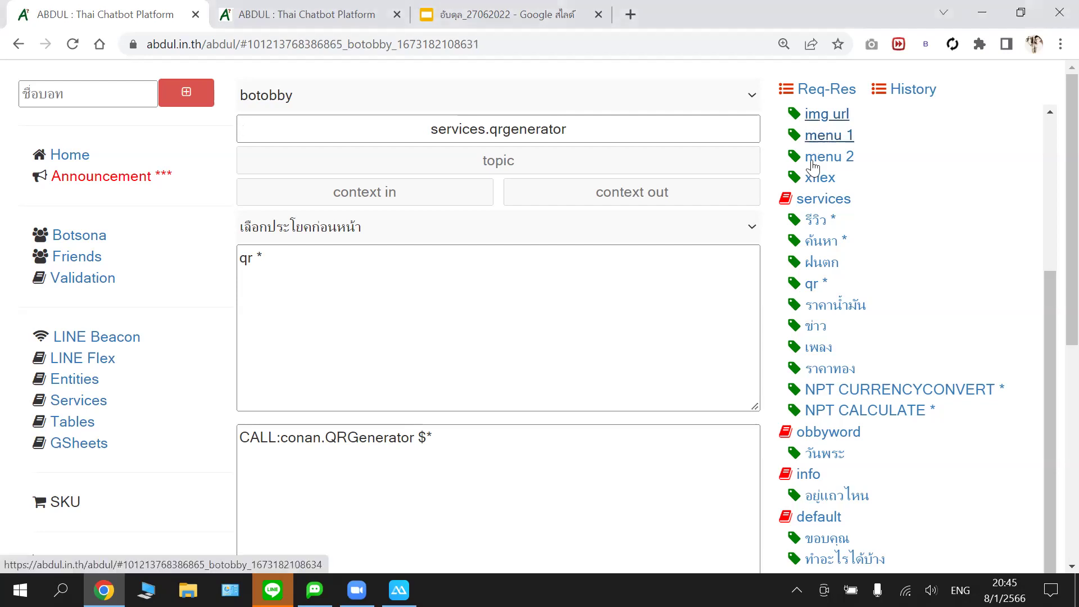
left_click(818, 178)
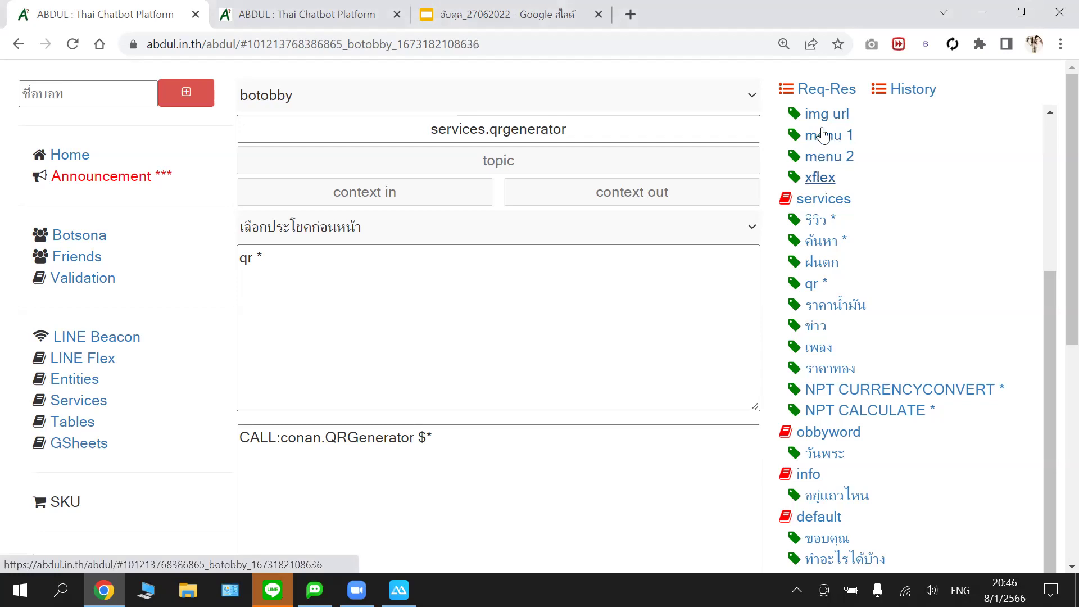
left_click(812, 139)
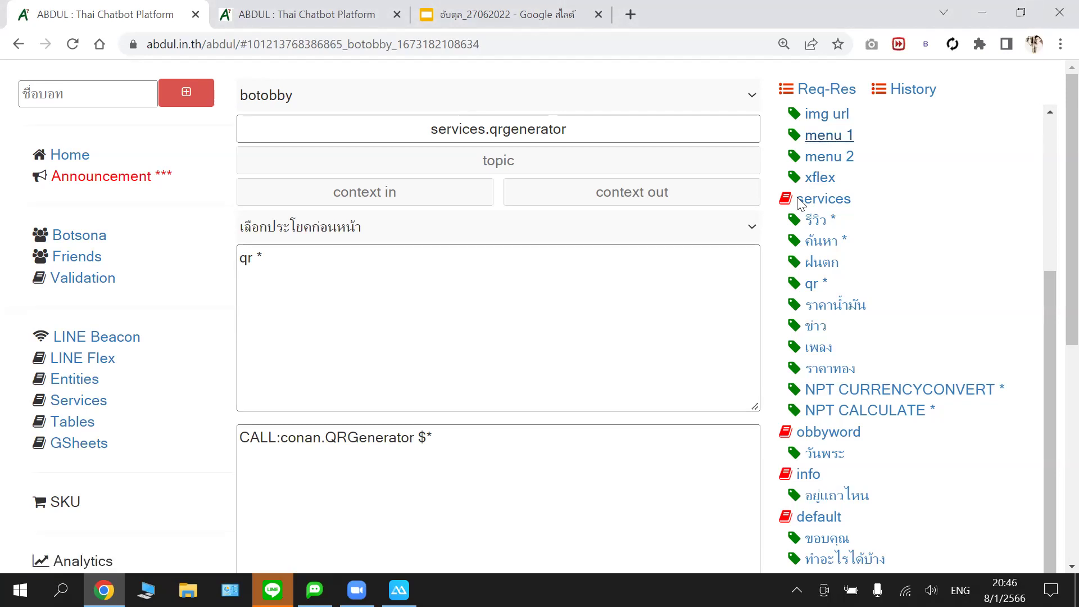
left_click(823, 139)
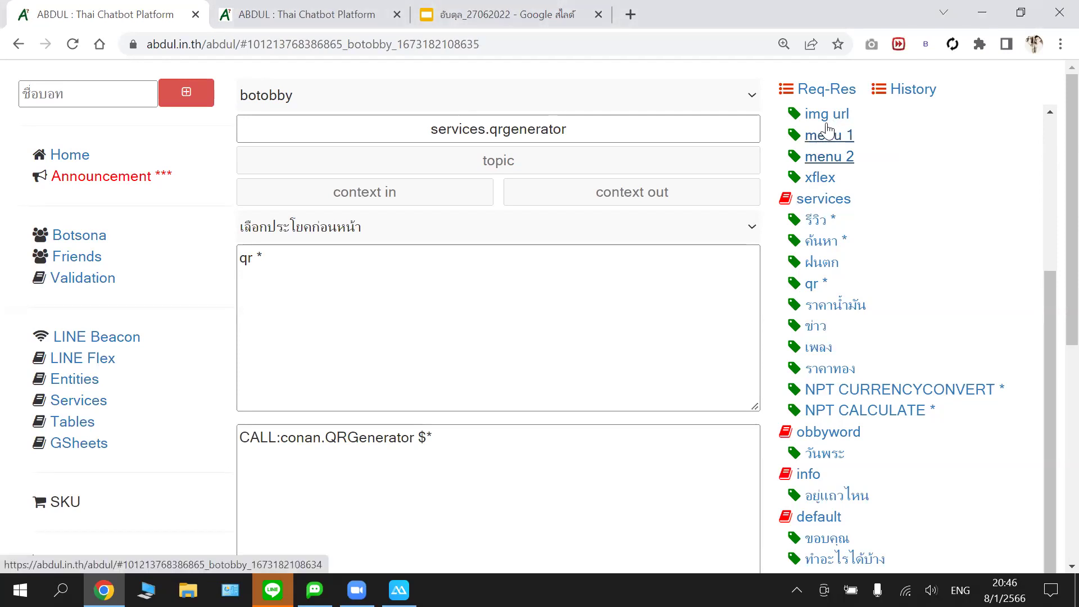
left_click(824, 121)
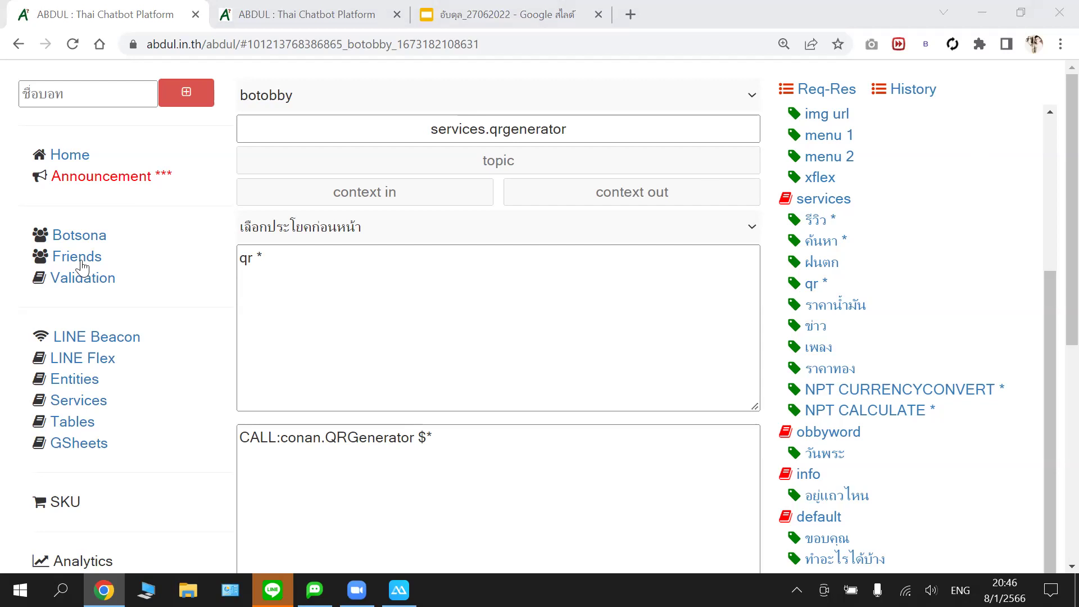
left_click(125, 345)
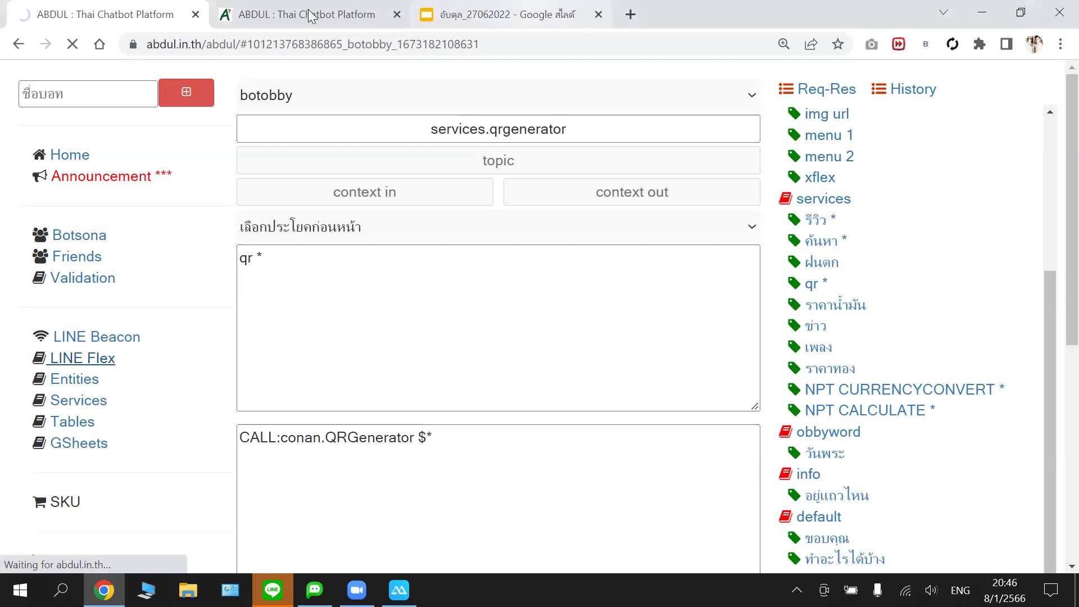
- Close the Google Slides tab and return to botobby's services.qrgenerator page
left_click(365, 13)
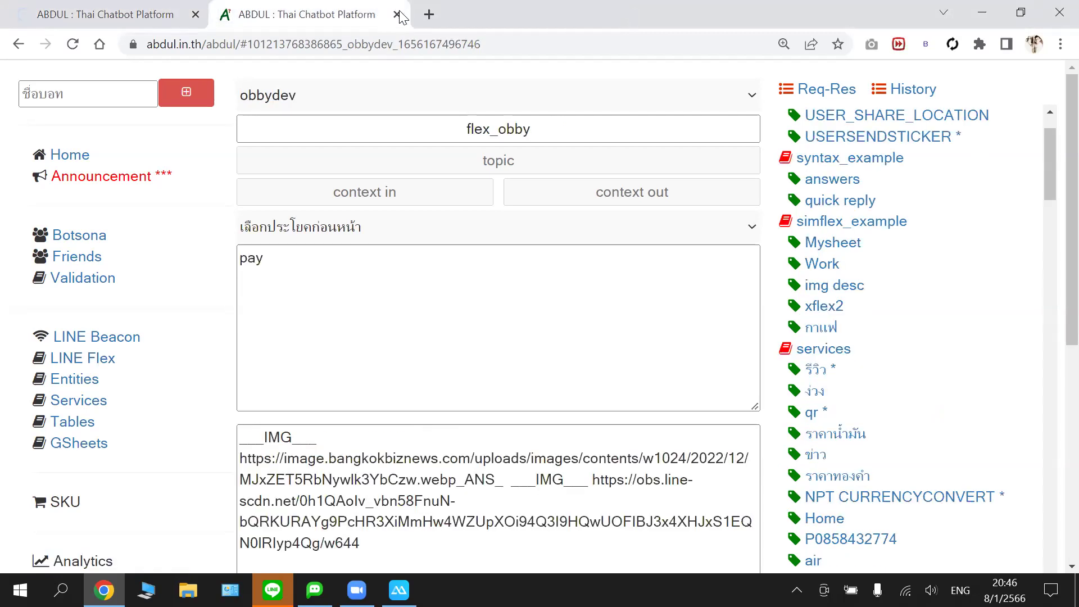
left_click(122, 16)
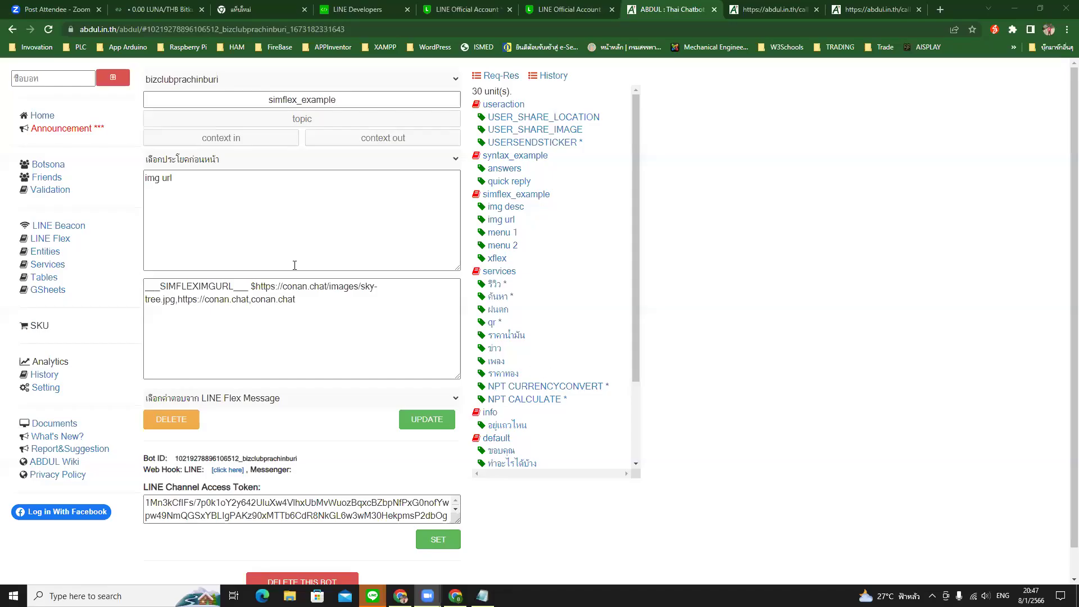
left_click(296, 266)
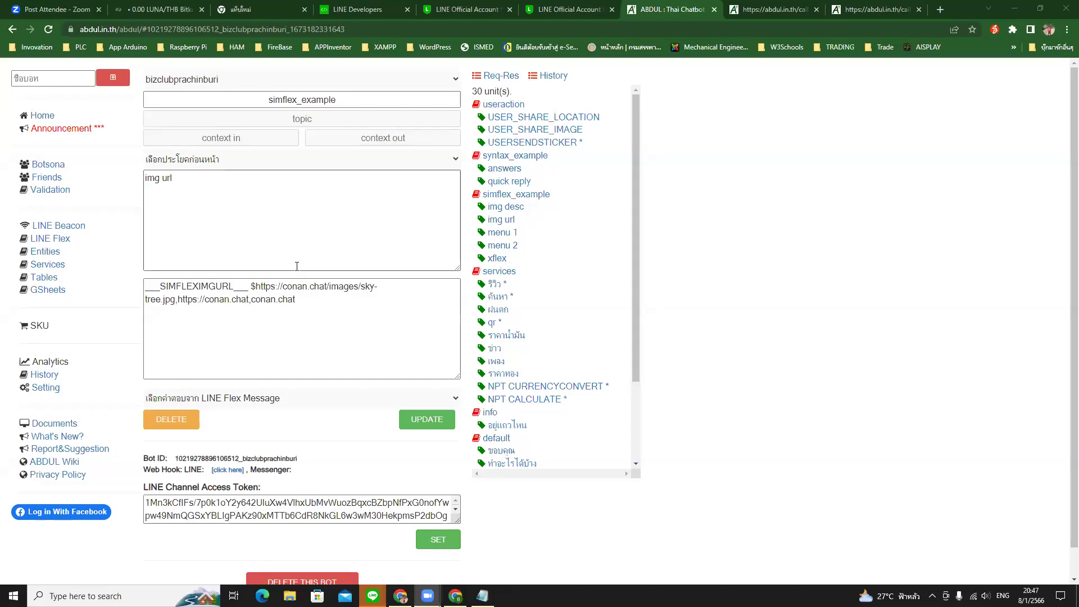
left_click(167, 199)
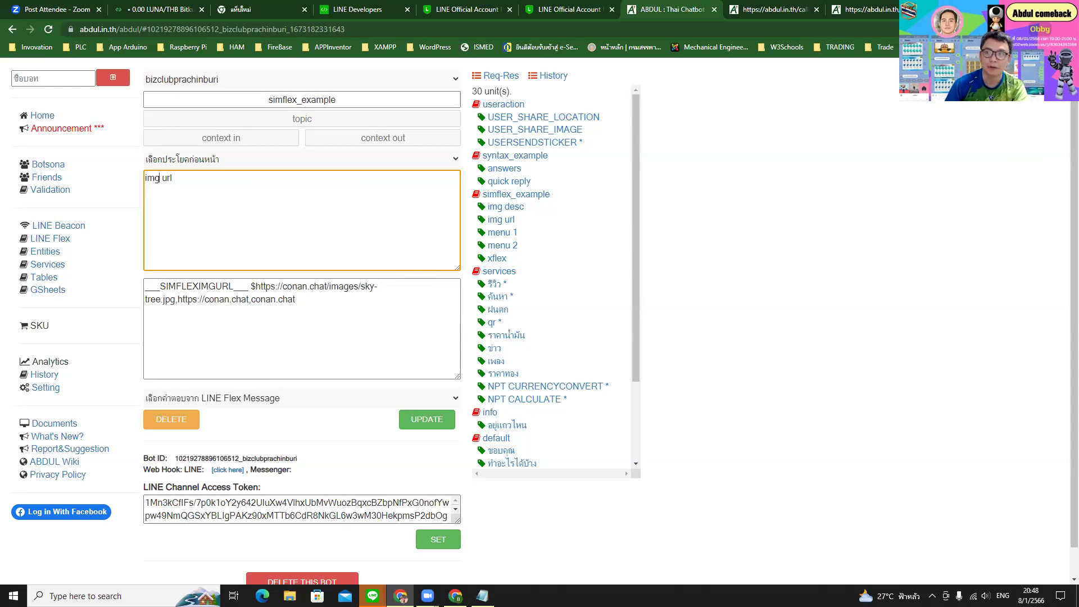
key("ctrl+t")
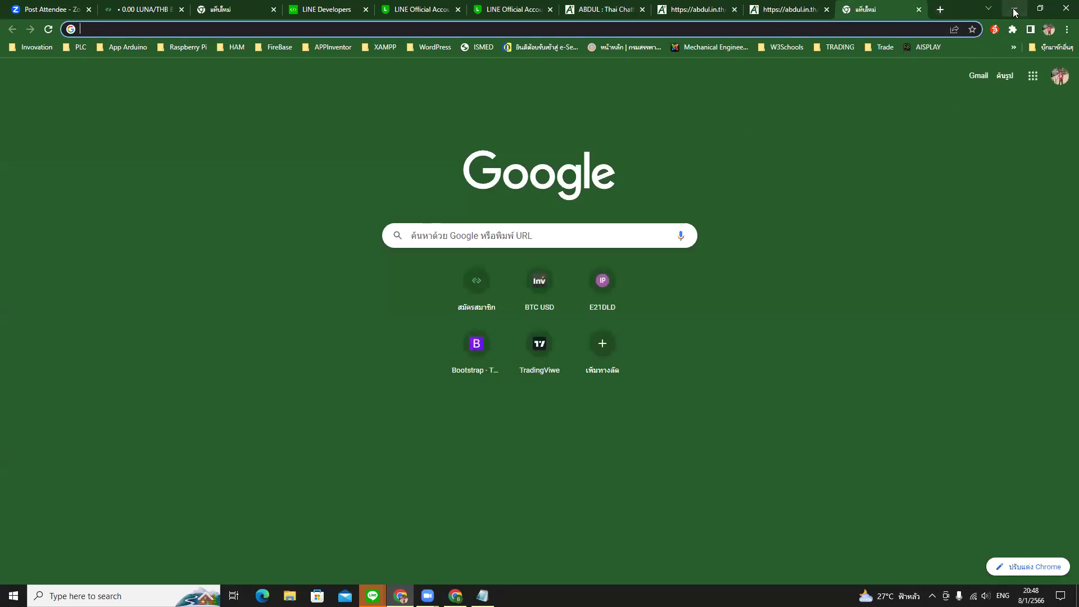
- Minimise the browser windows and launch AnyDesk from the desktop shortcut
left_click(1014, 9)
left_click(1014, 11)
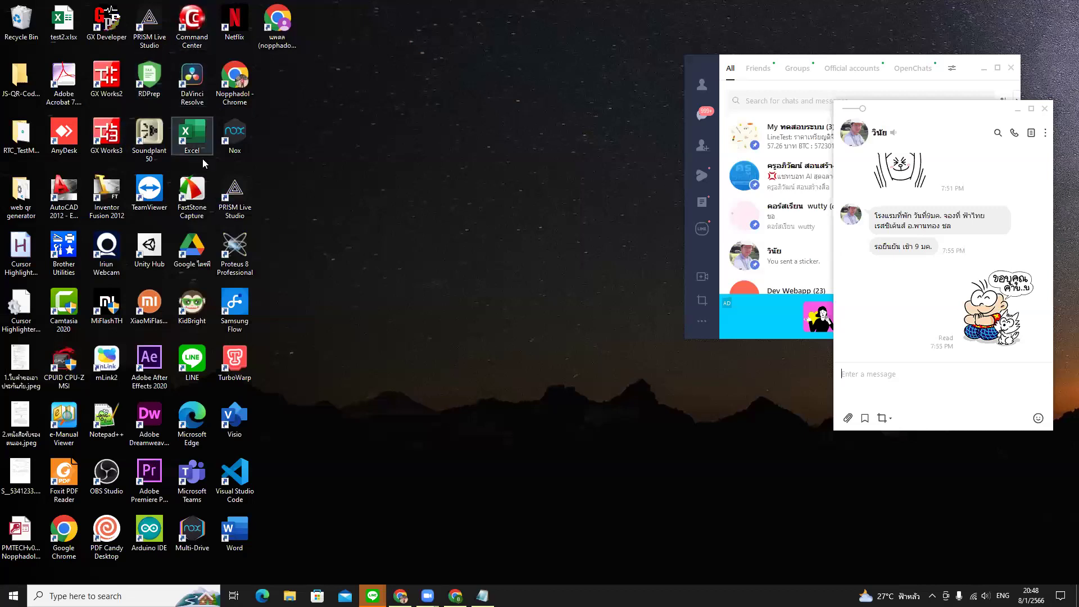
left_click(62, 143)
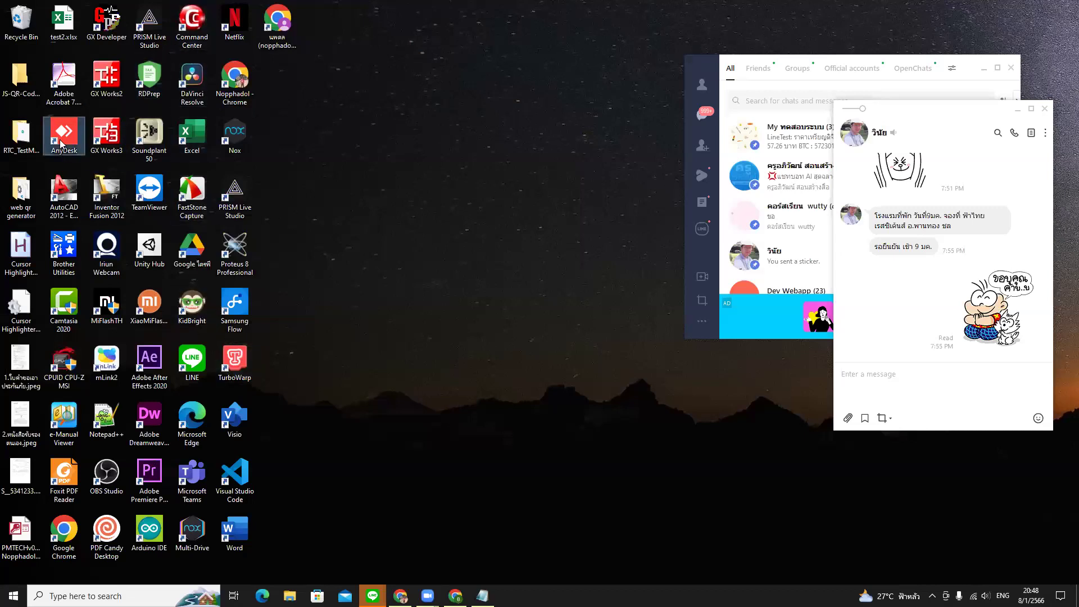
double_click(62, 143)
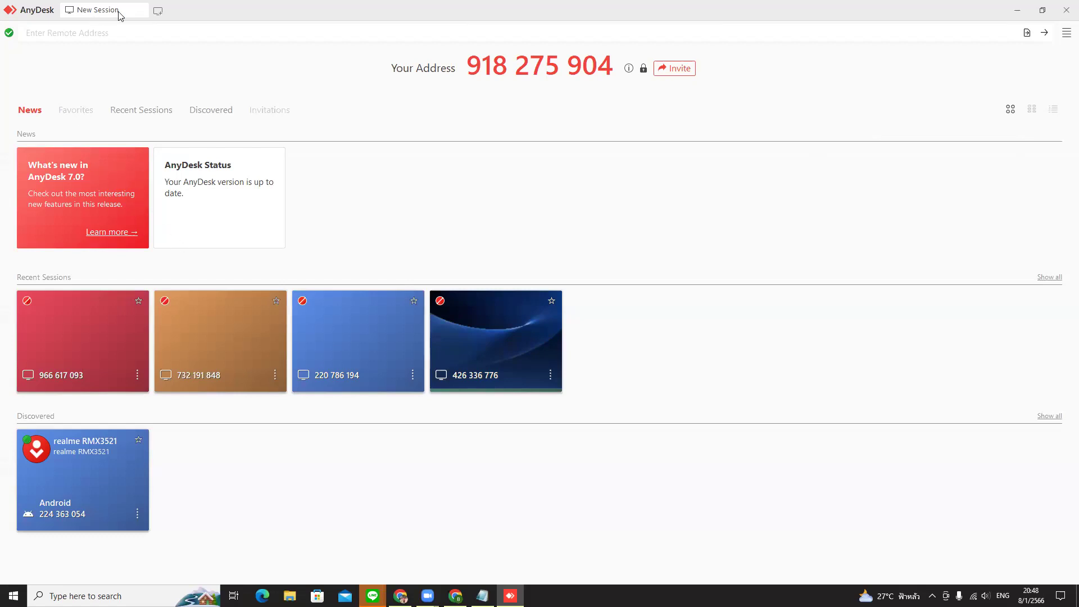
- Connect AnyDesk to this computer's own remote address
left_click(104, 31)
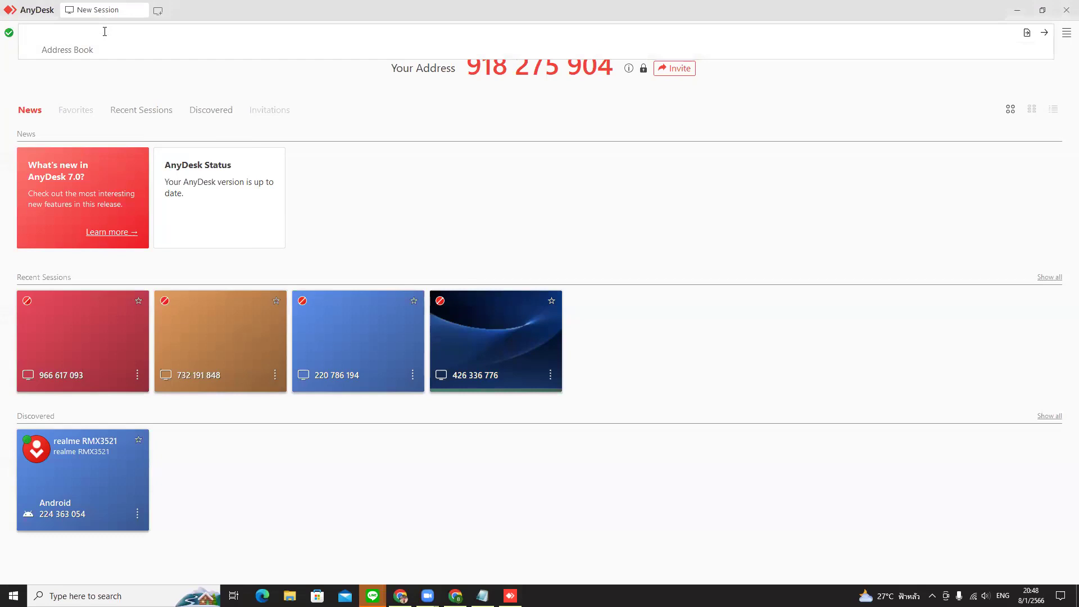
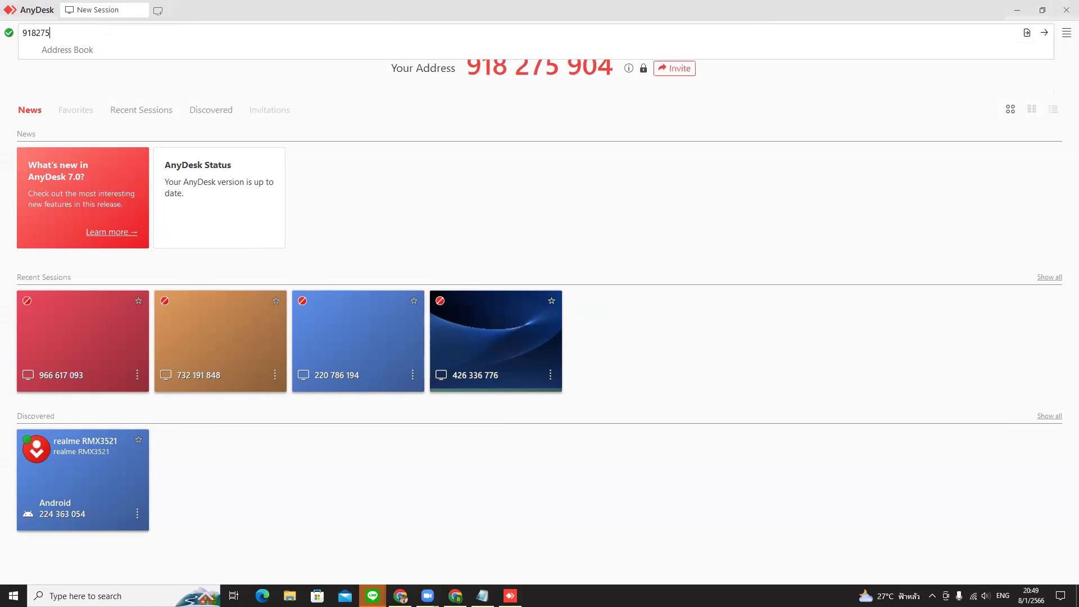
key("Return")
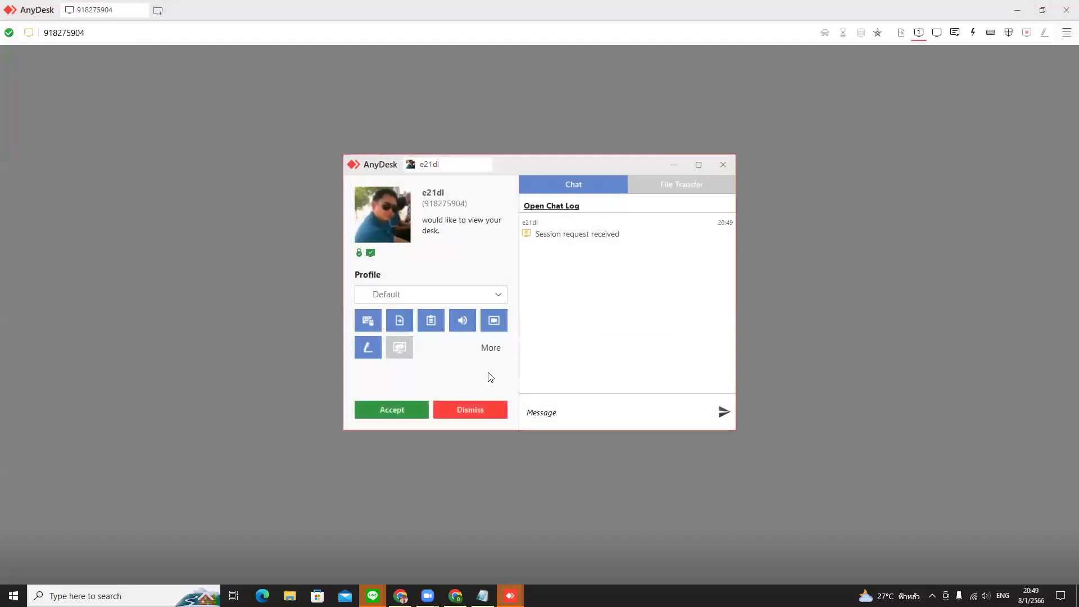
- Accept the self-connection session, review its permissions, then close the mirrored session window
left_click(409, 409)
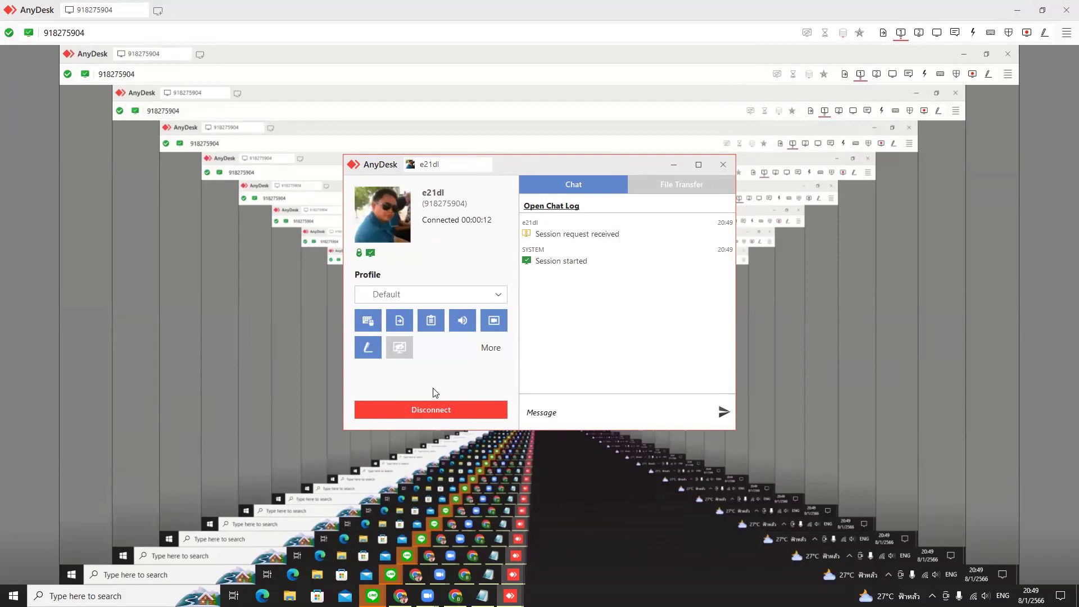
left_click(491, 348)
left_click(684, 179)
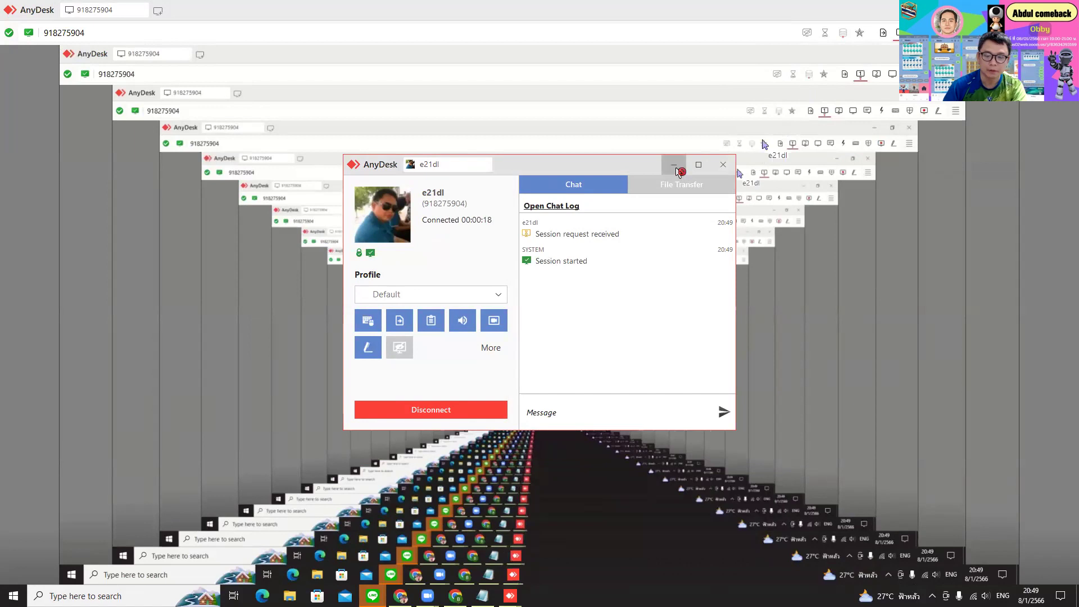
left_click(674, 166)
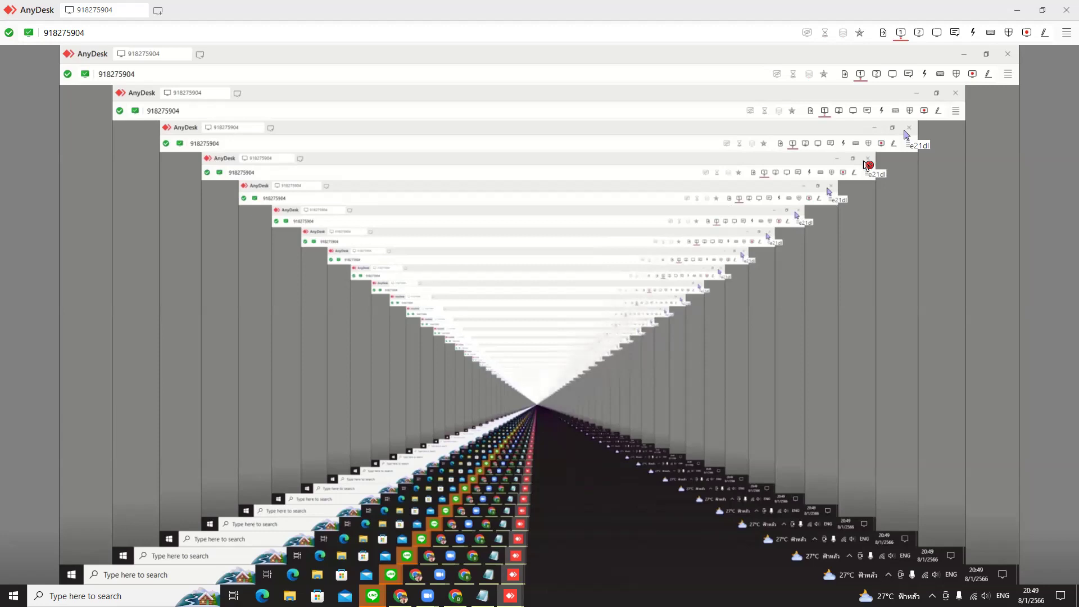
left_click(1063, 11)
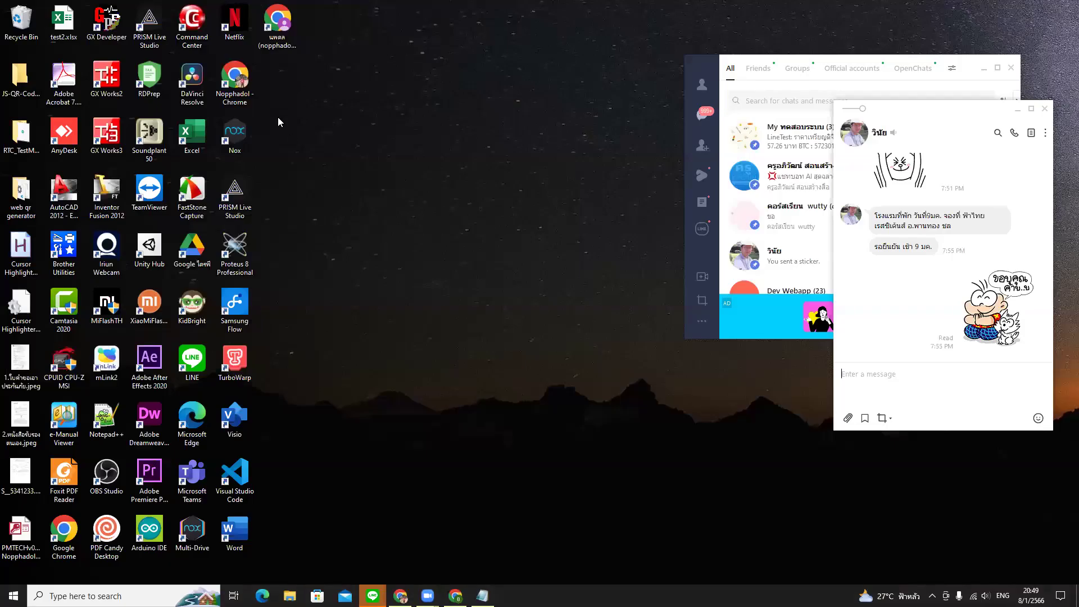
- Relaunch AnyDesk and connect to the discovered realme RMX3521 phone
left_click(67, 142)
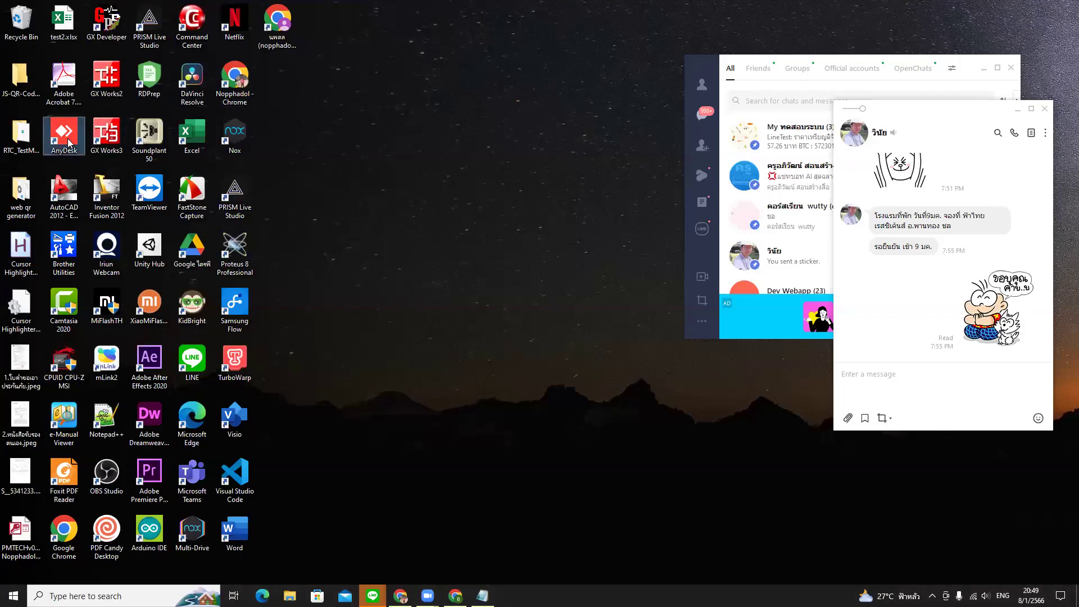
double_click(68, 142)
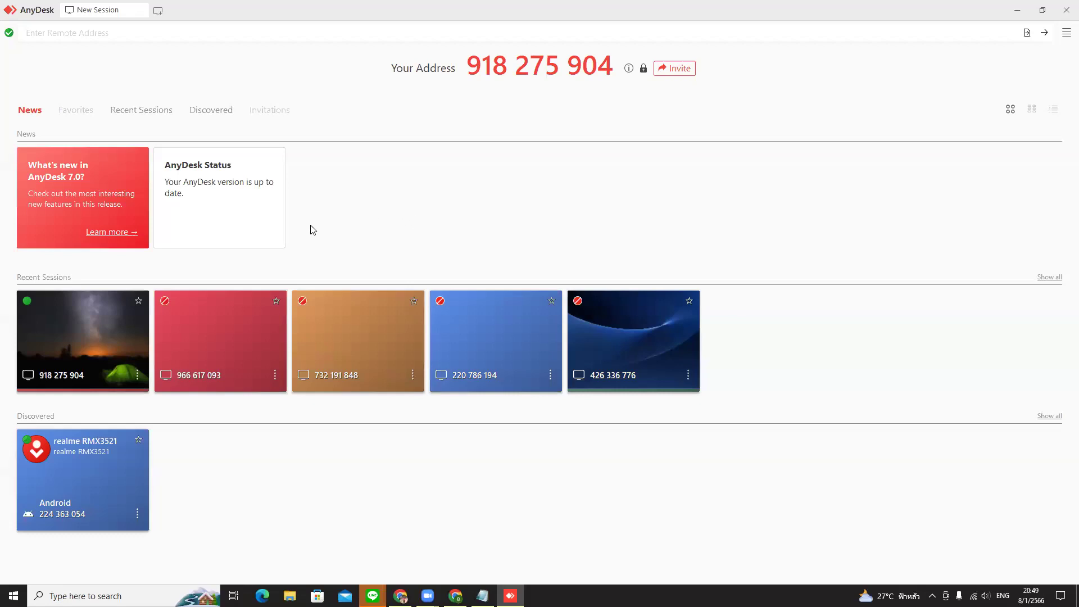
left_click(100, 461)
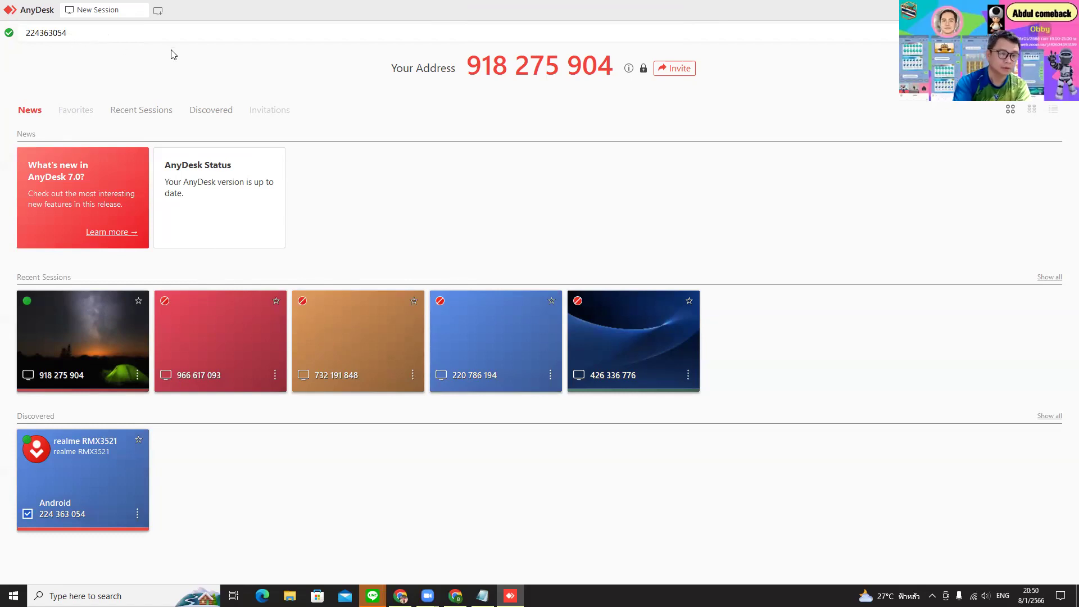
left_click(77, 36)
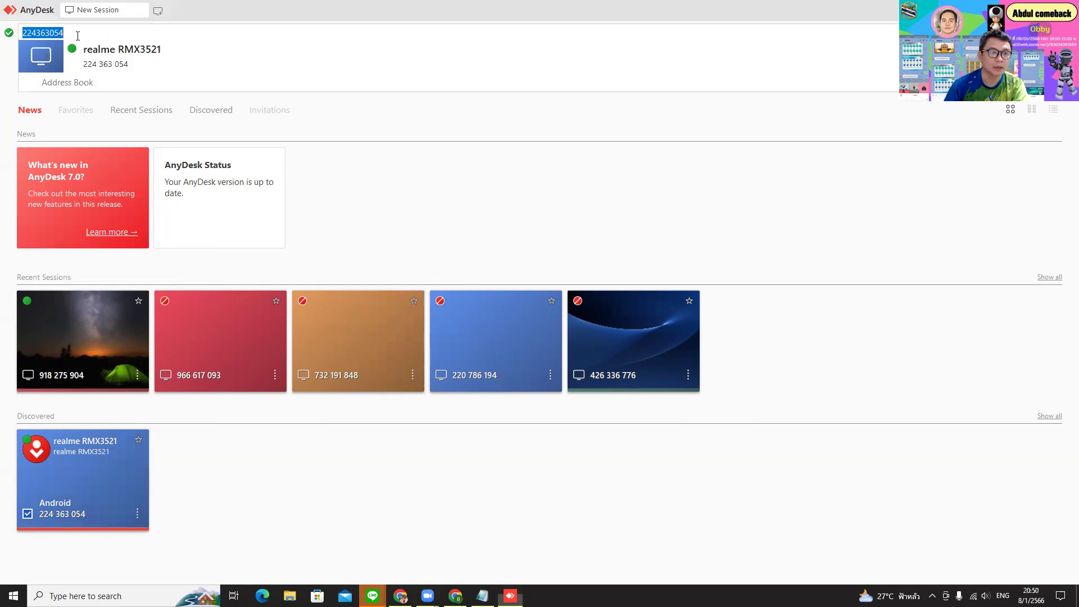
left_click(47, 56)
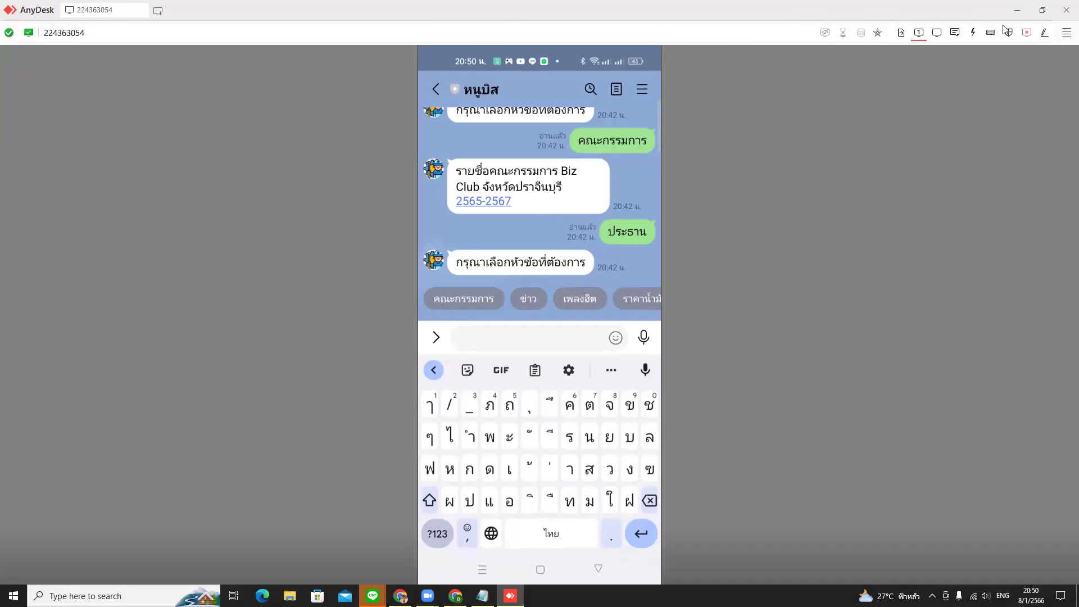
- Restore the phone session window from full screen and move it to the right
double_click(674, 11)
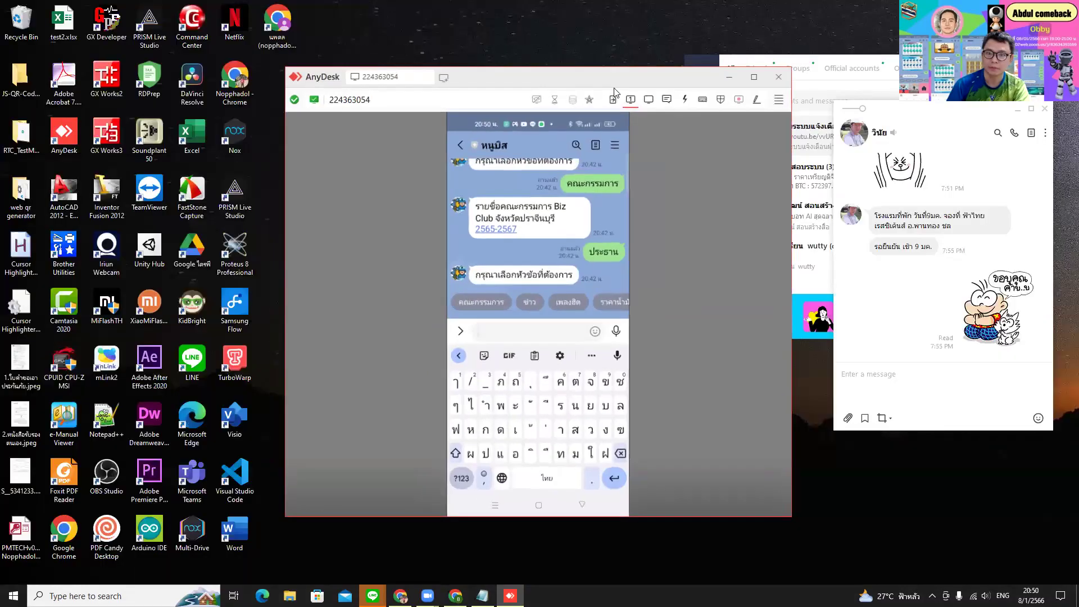
left_click_drag(646, 78, 712, 104)
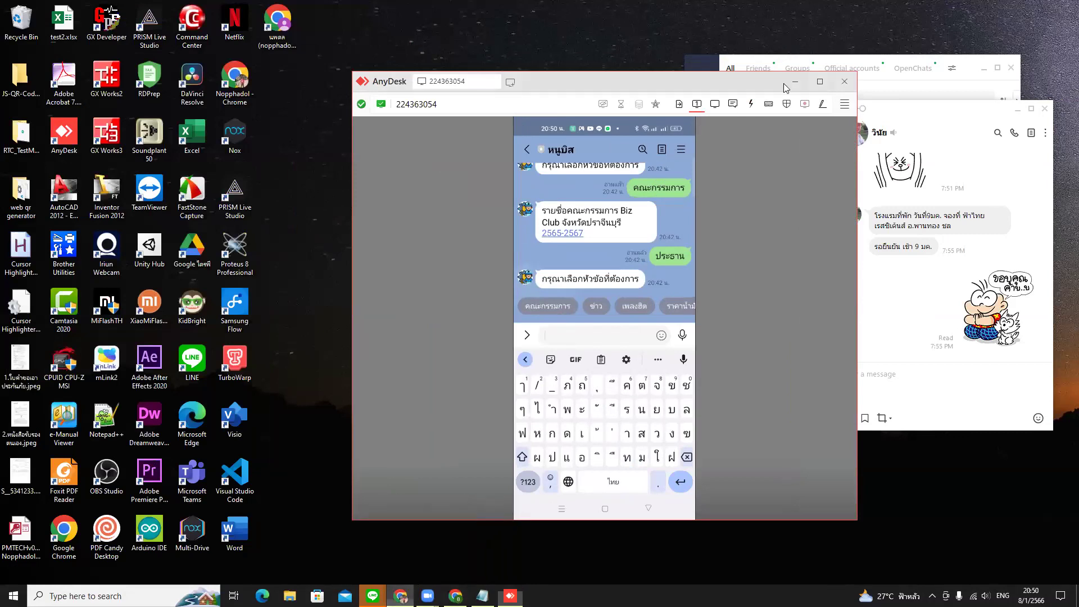
key("alt+Tab")
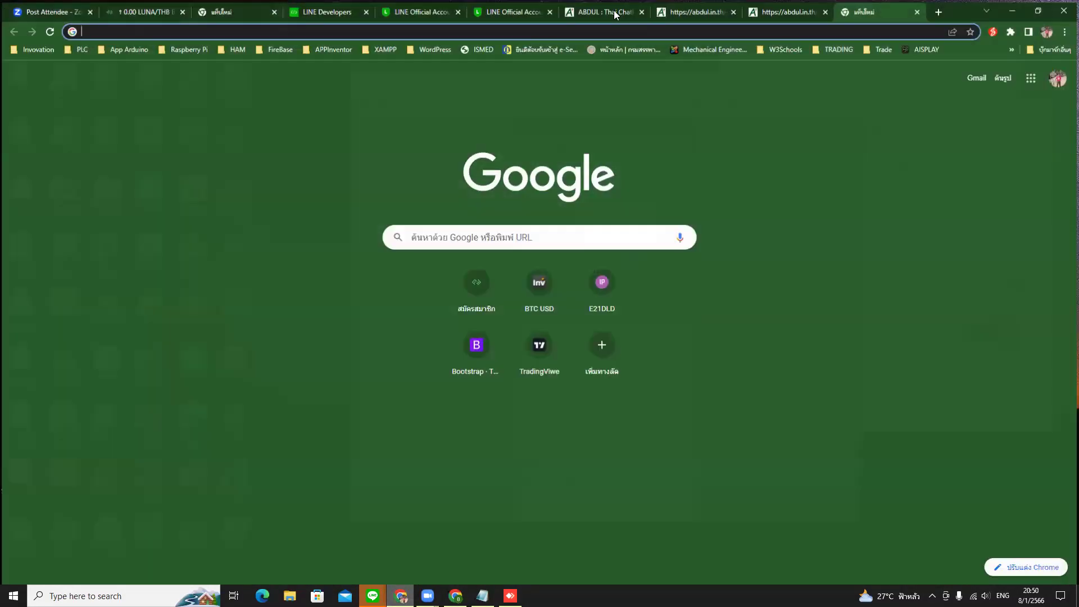
- Switch to the ABDUL editor and move the mirrored phone window aside so the intent list shows
left_click(616, 14)
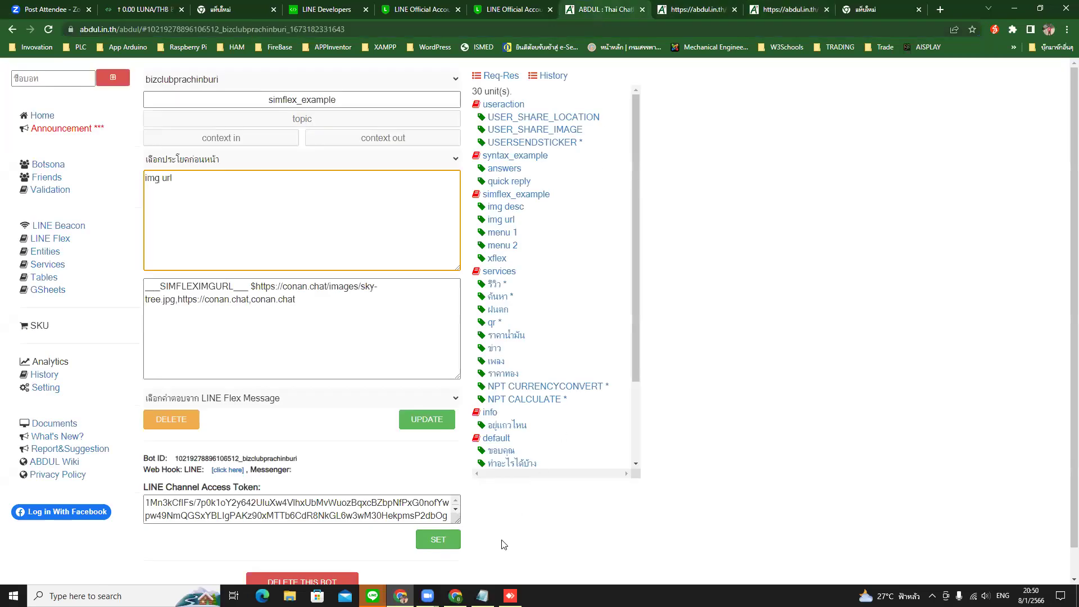
left_click(510, 596)
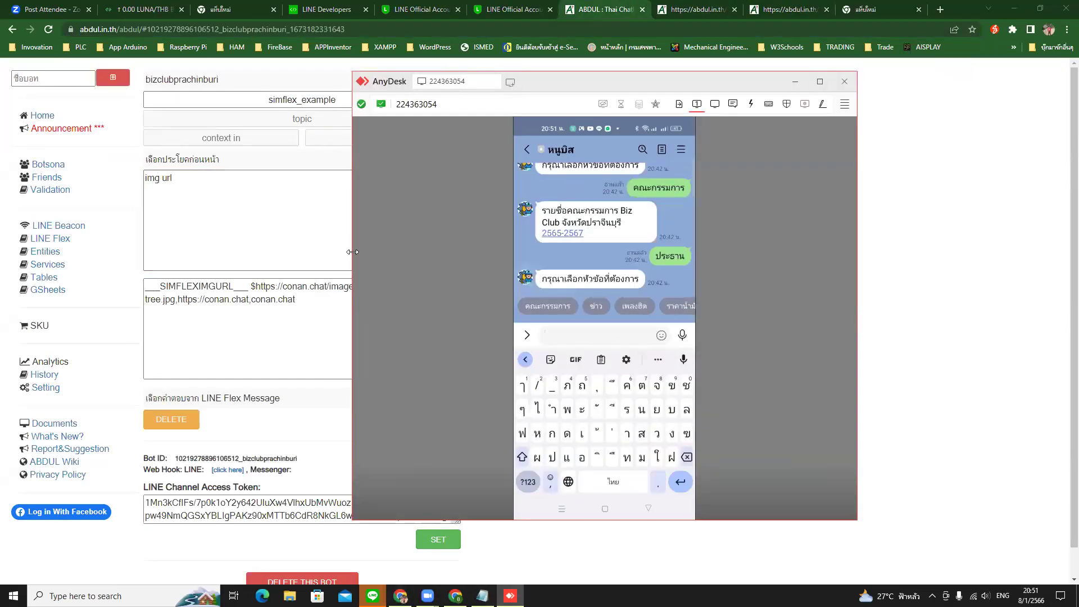
left_click_drag(353, 251, 784, 273)
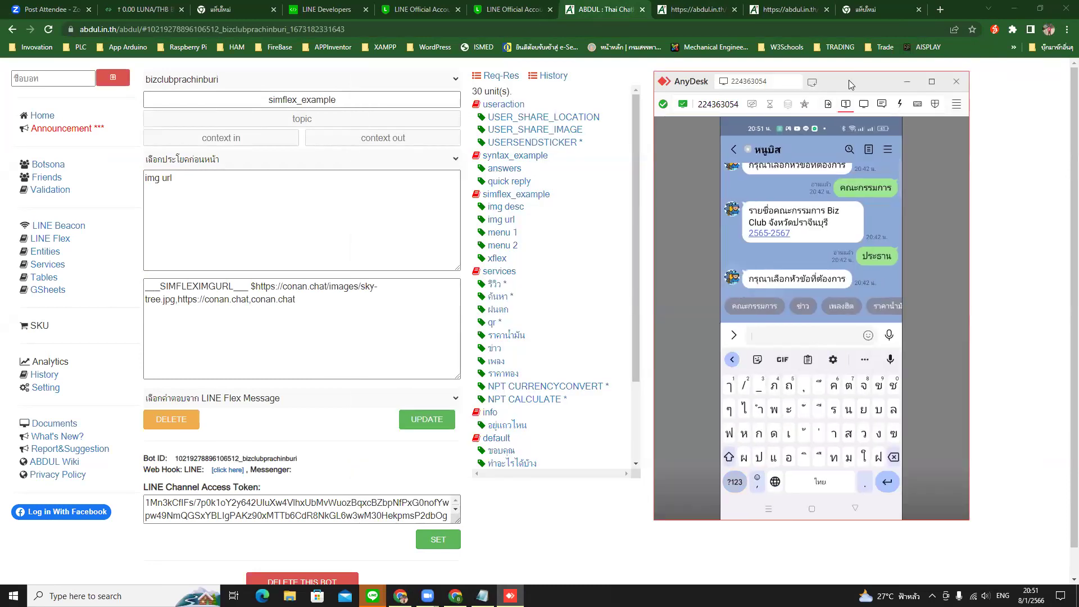
left_click_drag(848, 80, 927, 80)
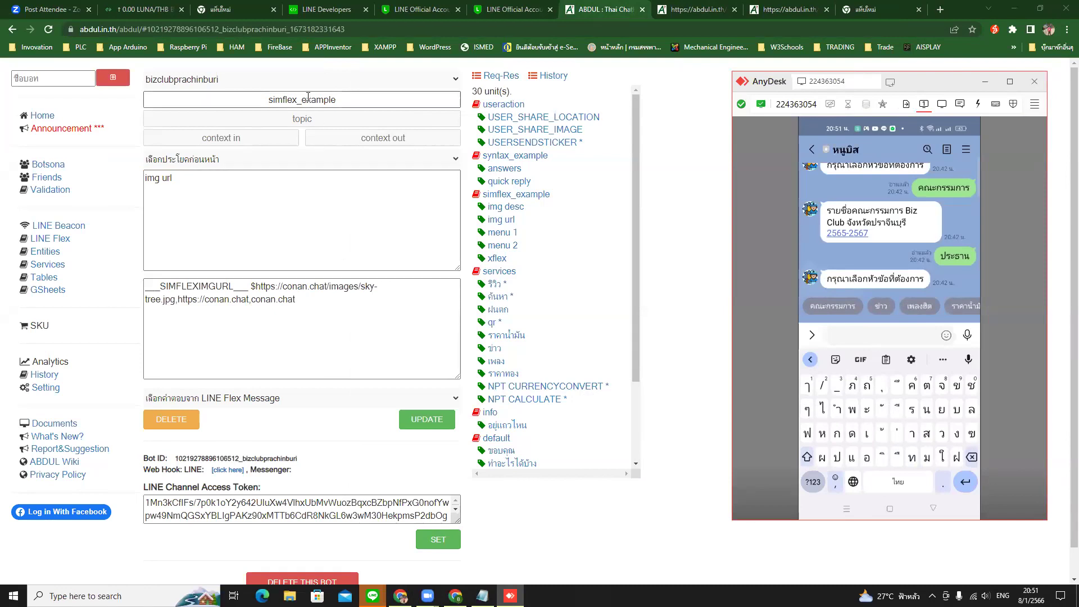
- Add 99 and 88 as new img url phrases, save, and bring up the phone's LINE chat
left_click(189, 180)
left_click(166, 299)
left_click(203, 186)
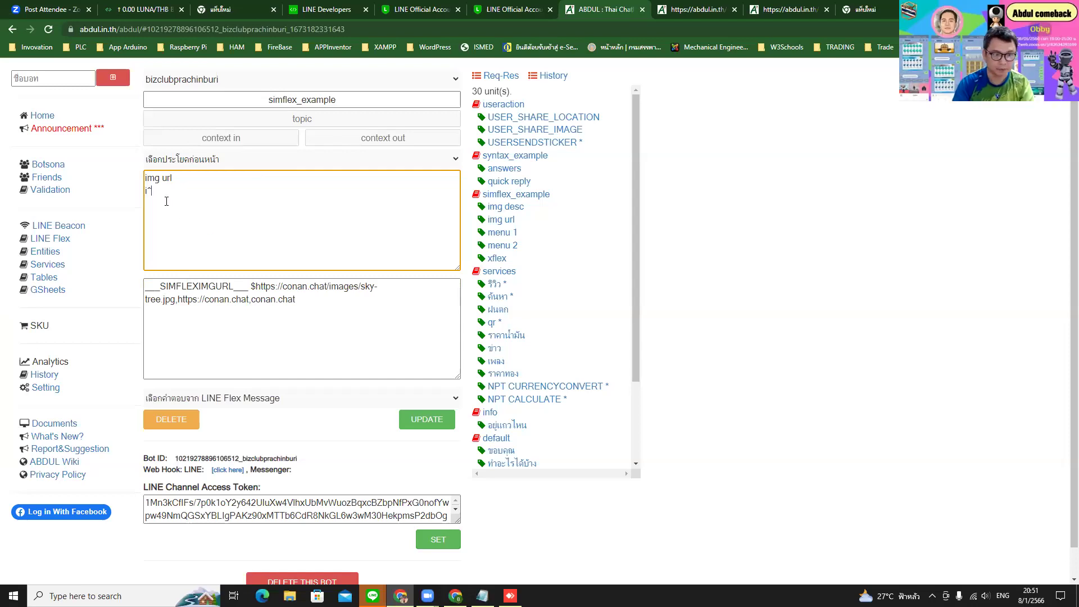
key("alt+shift")
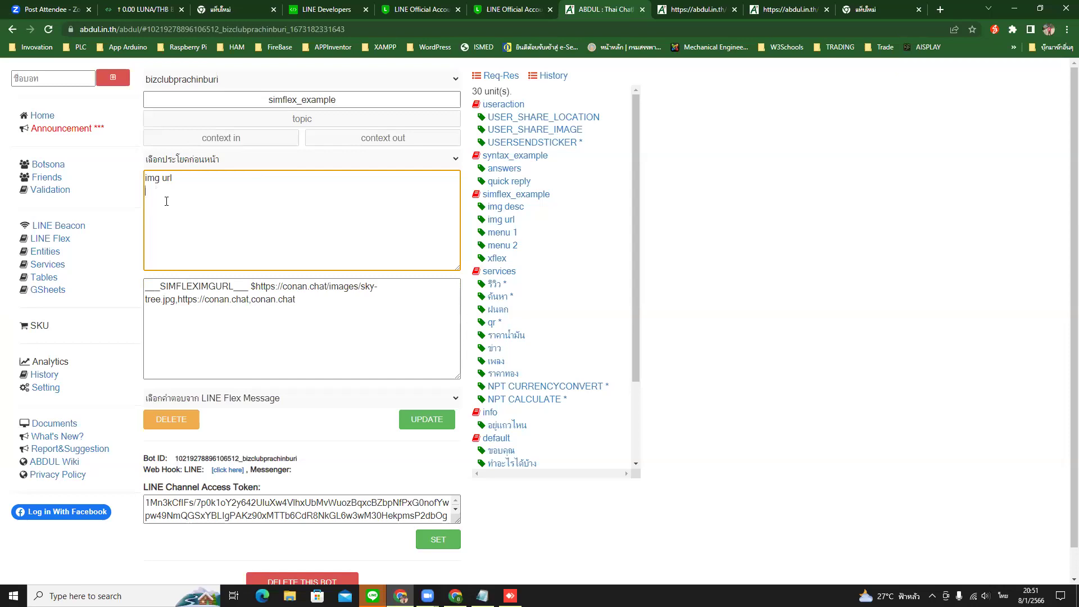
type("g")
type("99")
key("Return")
type("888")
key("BackSpace")
left_click(432, 424)
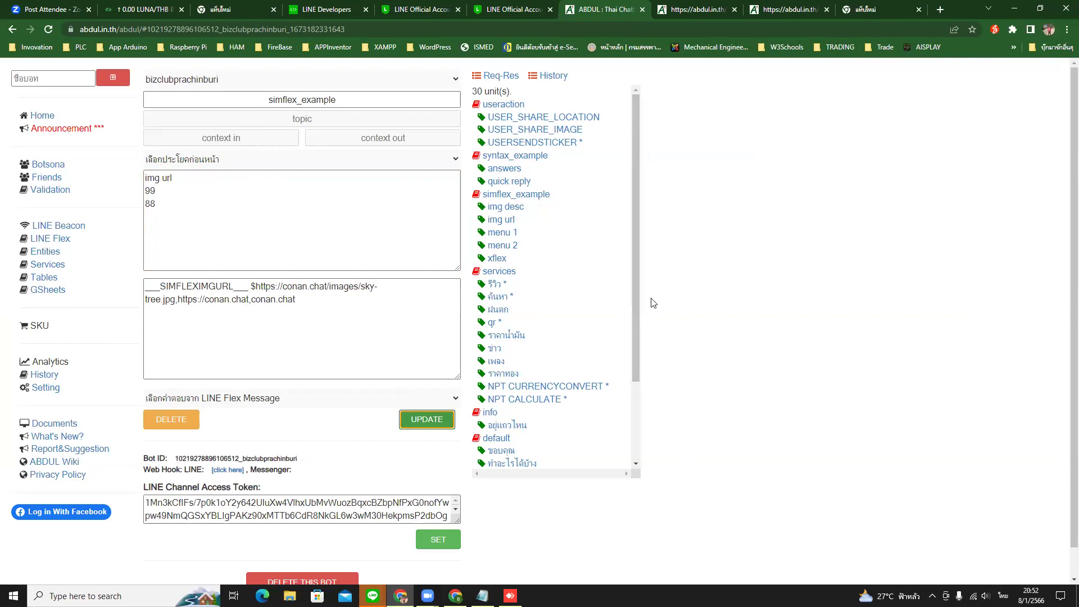
left_click_drag(635, 350, 629, 314)
left_click(510, 595)
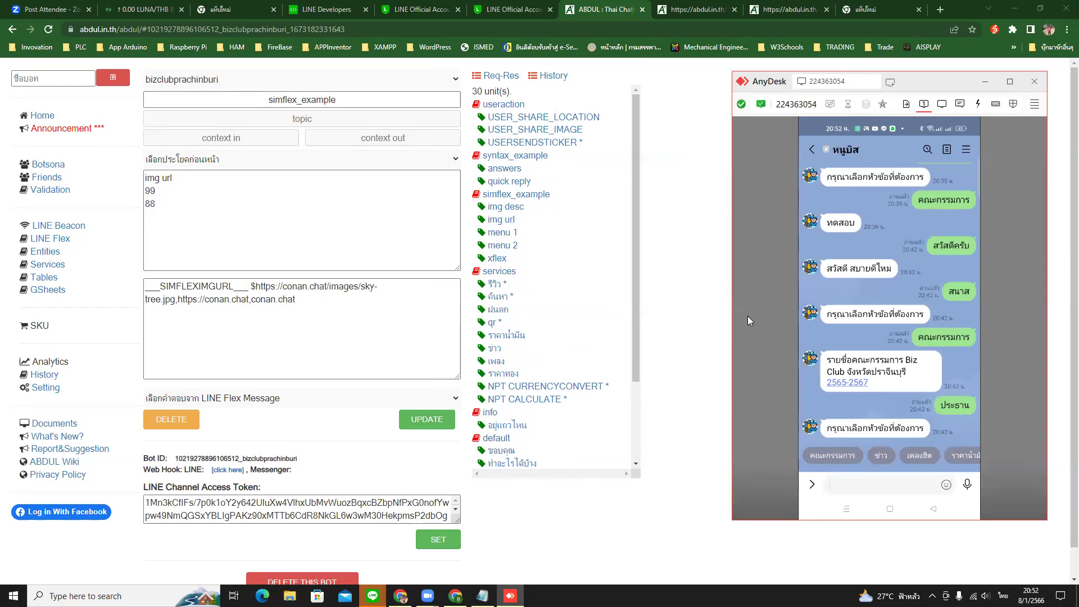
left_click(510, 595)
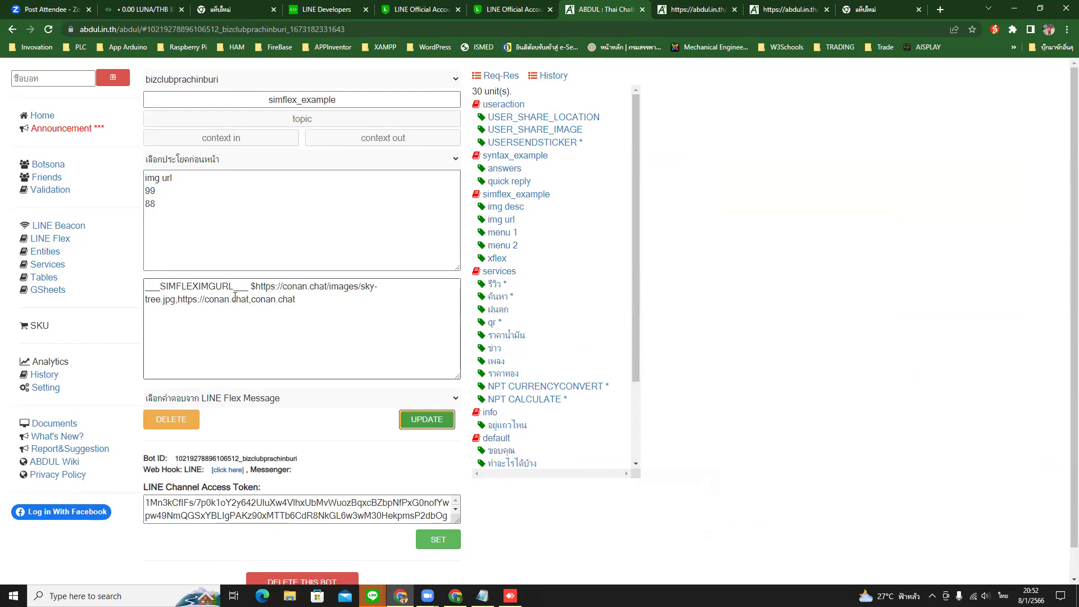
left_click_drag(249, 301, 177, 302)
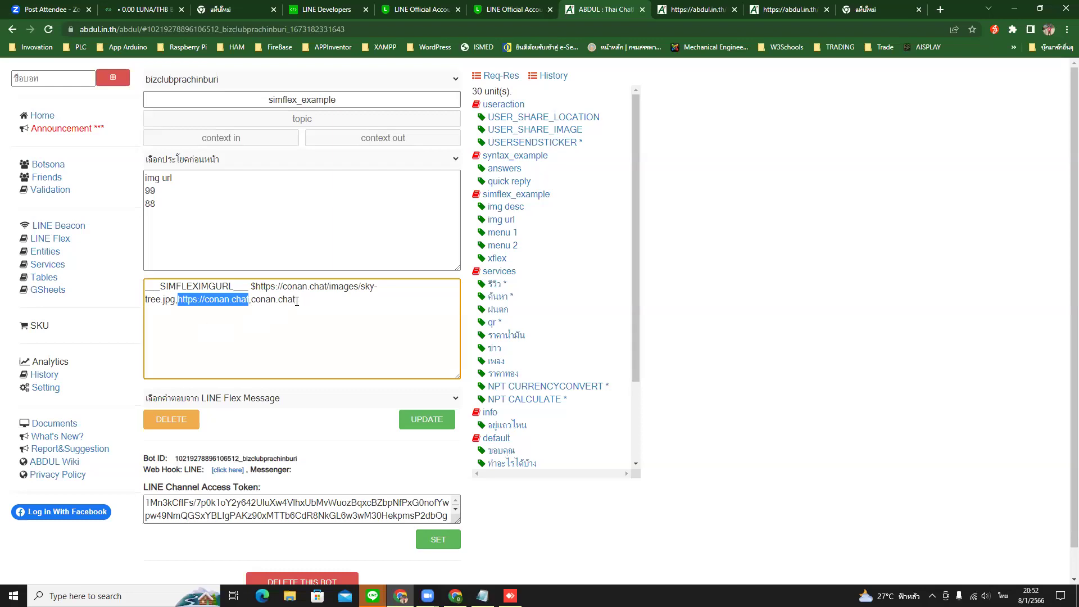
left_click_drag(296, 302, 251, 301)
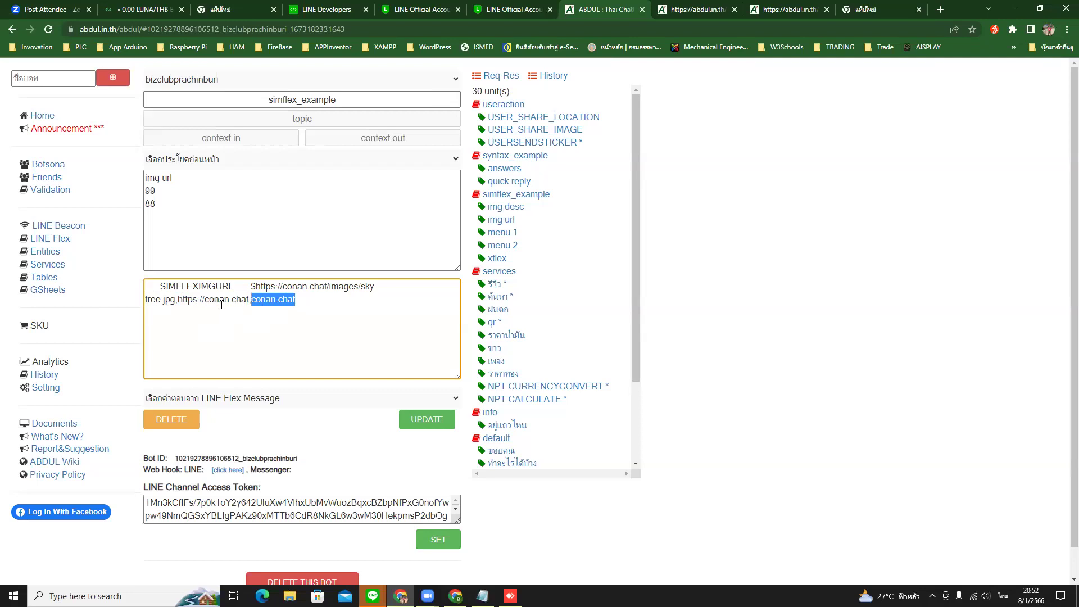
left_click(222, 305)
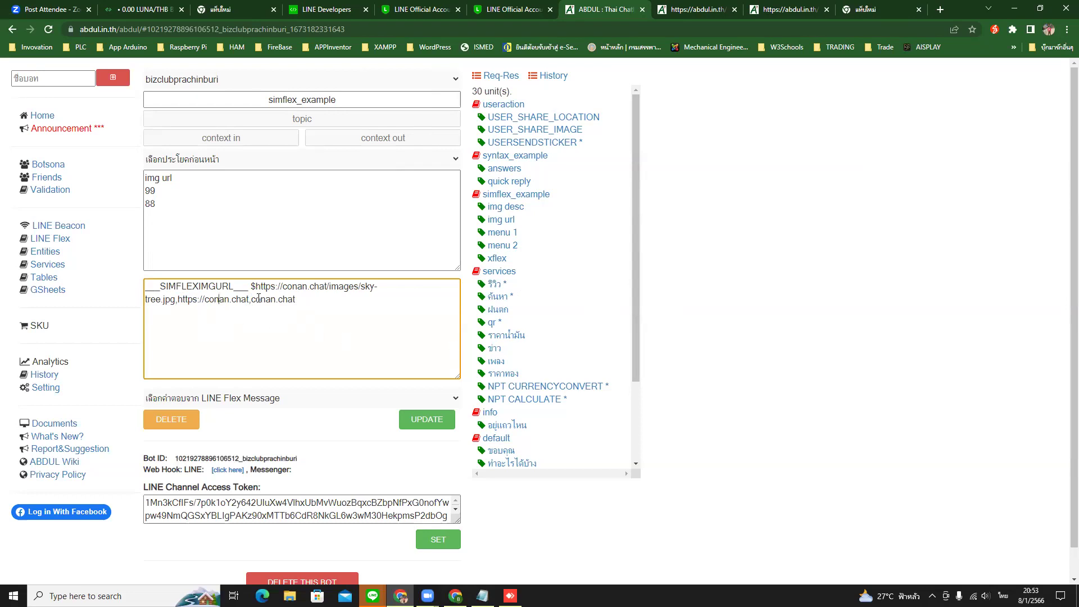
left_click_drag(257, 288, 176, 302)
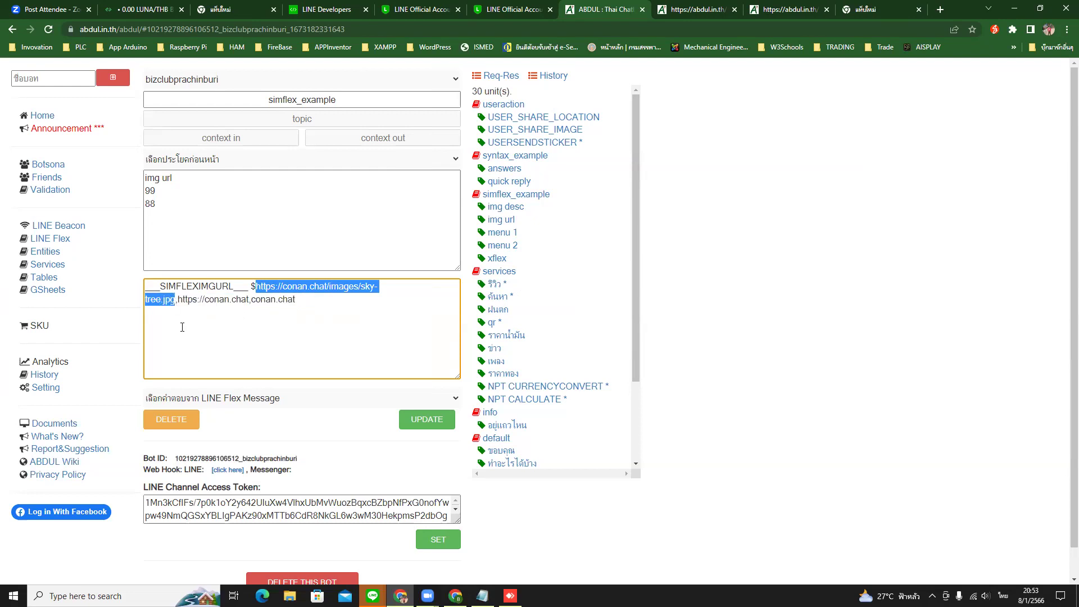
left_click_drag(178, 300, 247, 302)
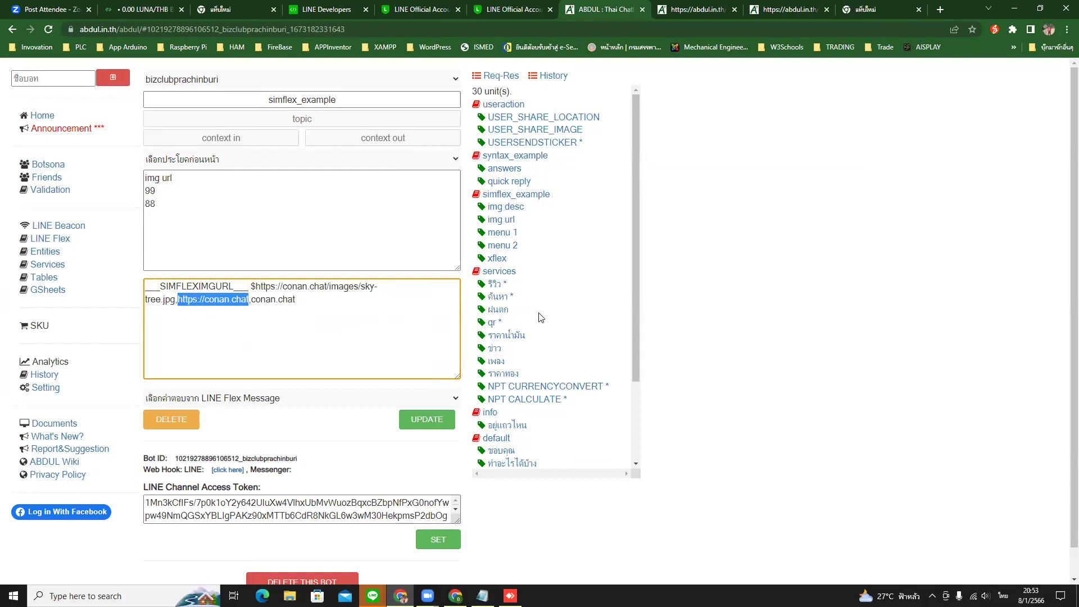
scroll(568, 301, "down", 3)
scroll(529, 365, "up", 3)
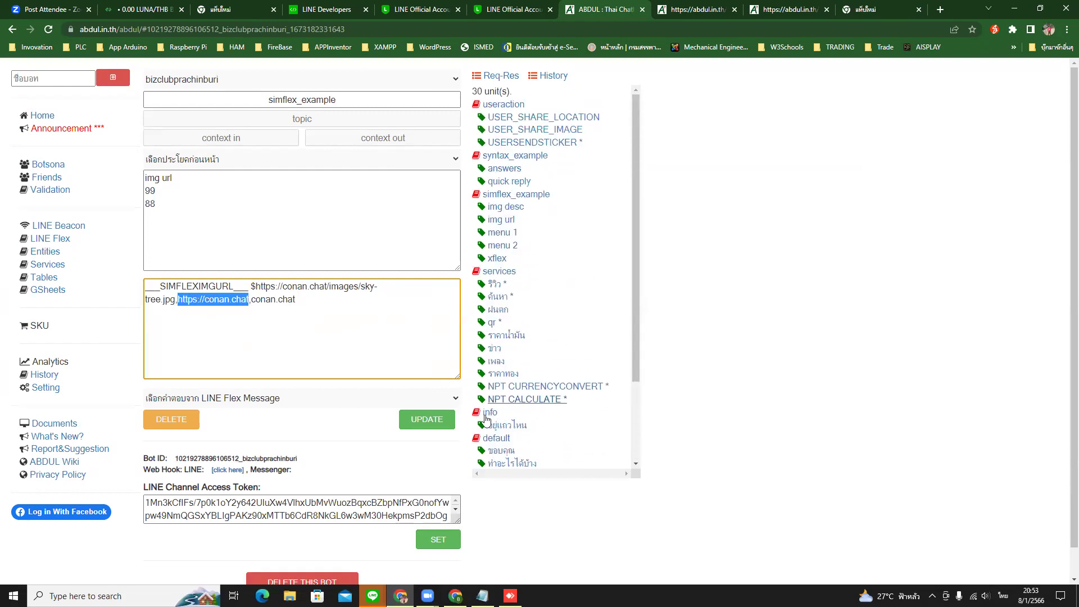
left_click(427, 422)
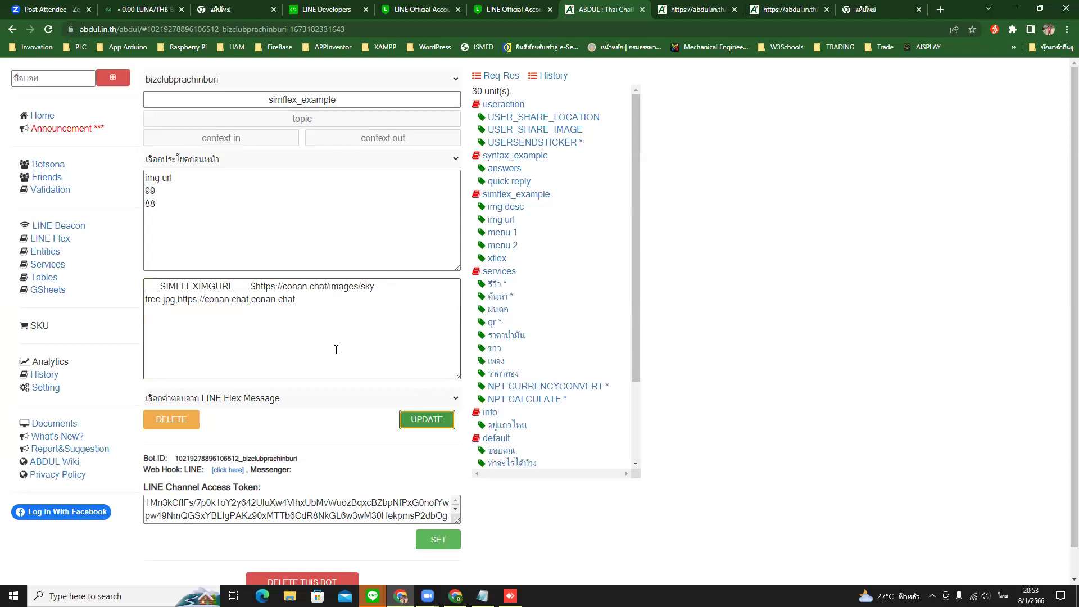
scroll(336, 348, "down", 2)
scroll(336, 348, "up", 2)
scroll(336, 348, "down", 1)
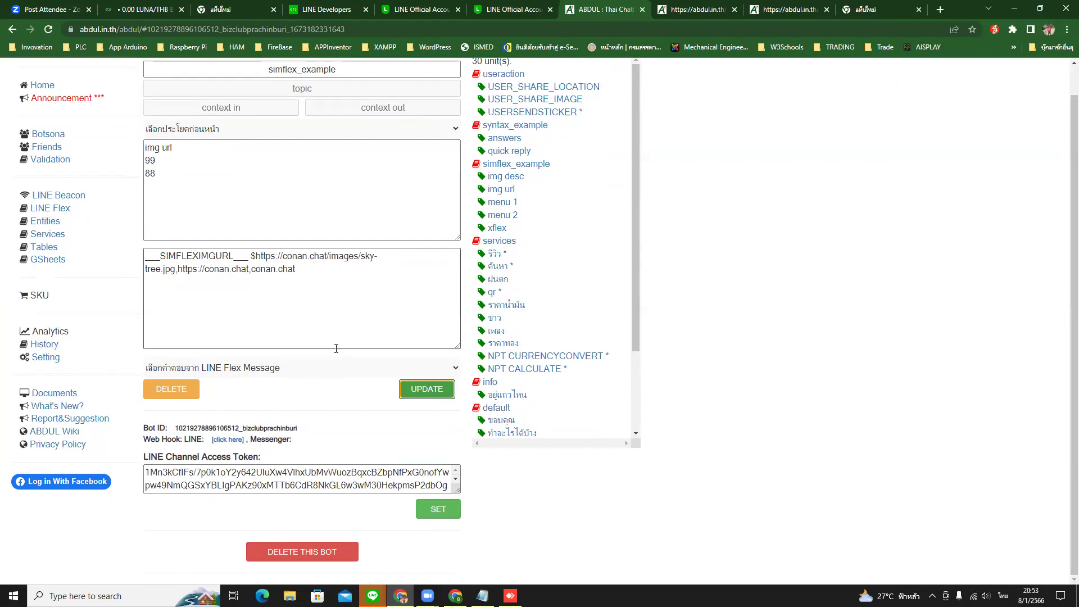
scroll(587, 275, "down", 2)
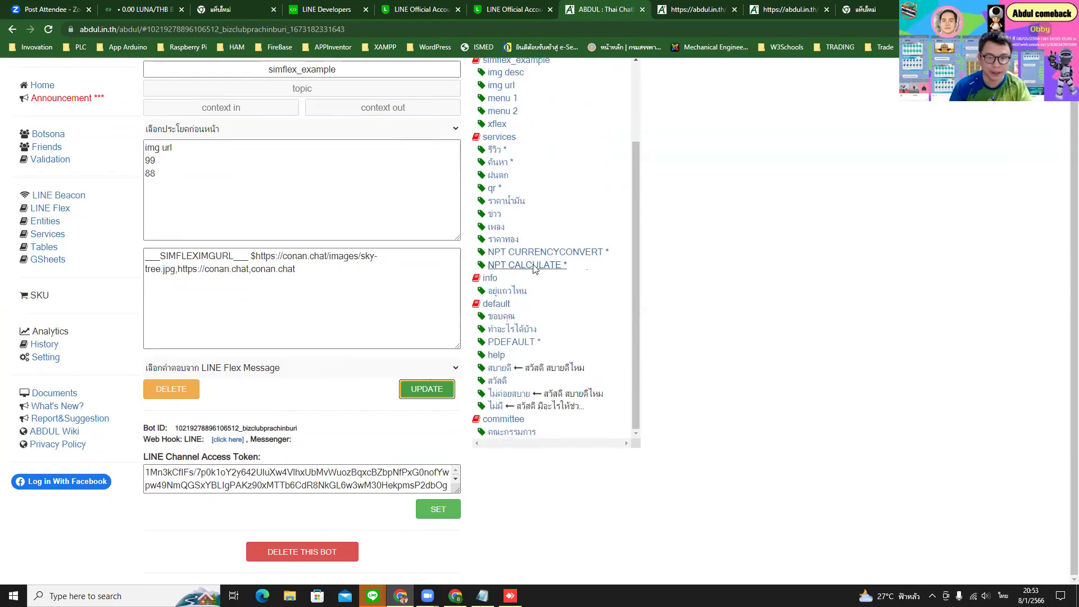
scroll(564, 329, "up", 1)
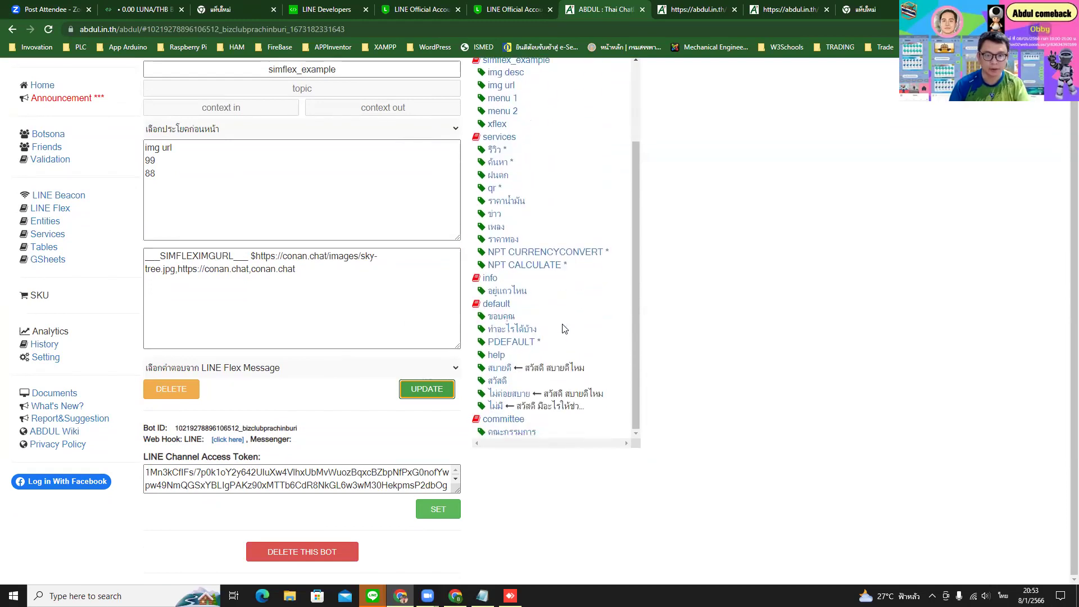
scroll(564, 329, "up", 2)
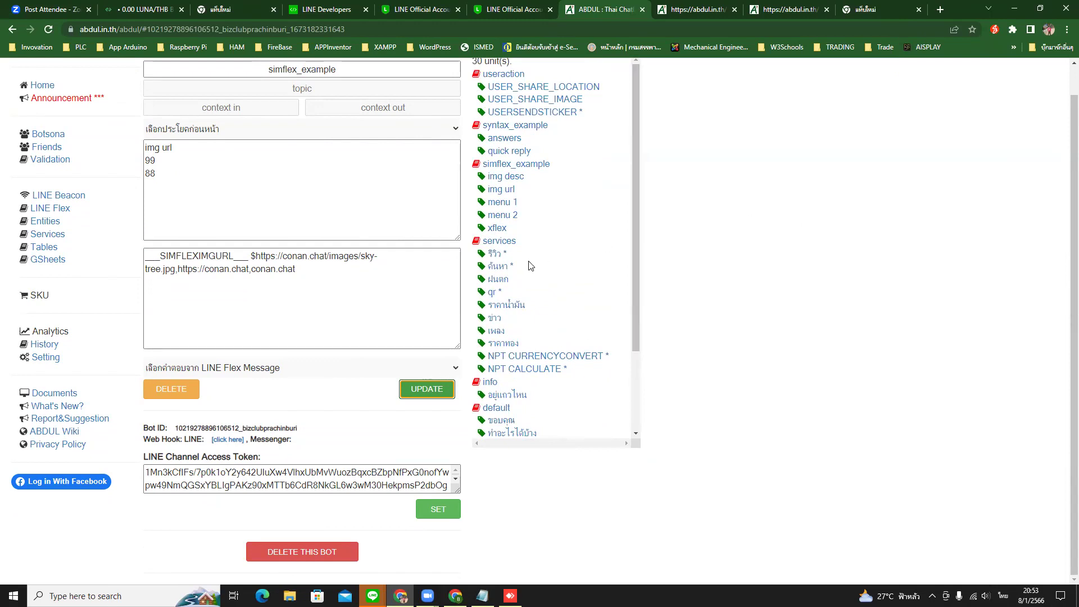
scroll(398, 260, "up", 1)
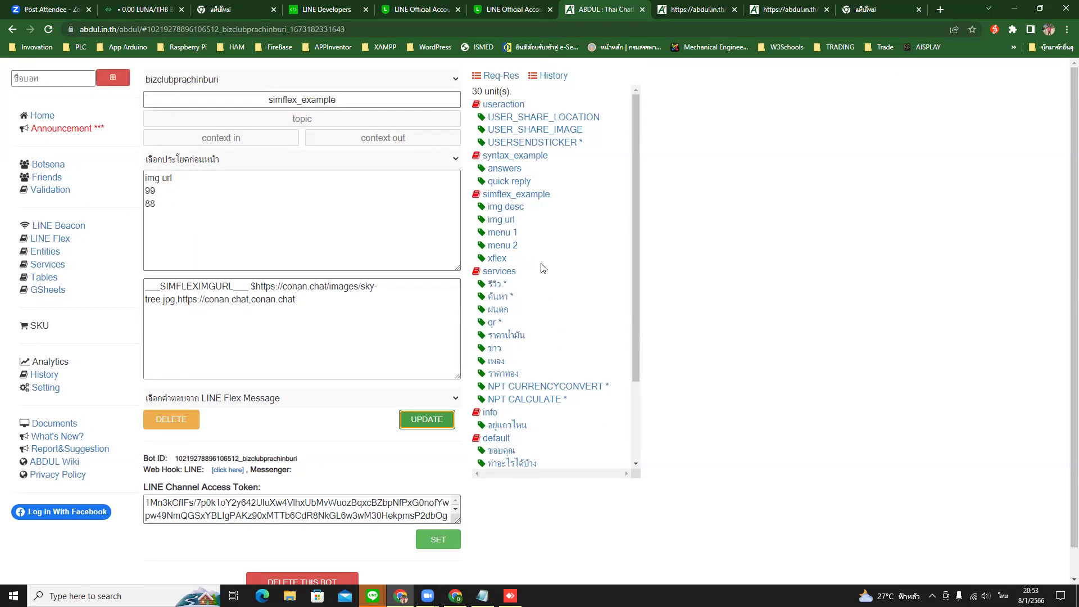
scroll(543, 268, "down", 1)
scroll(543, 268, "down", 1)
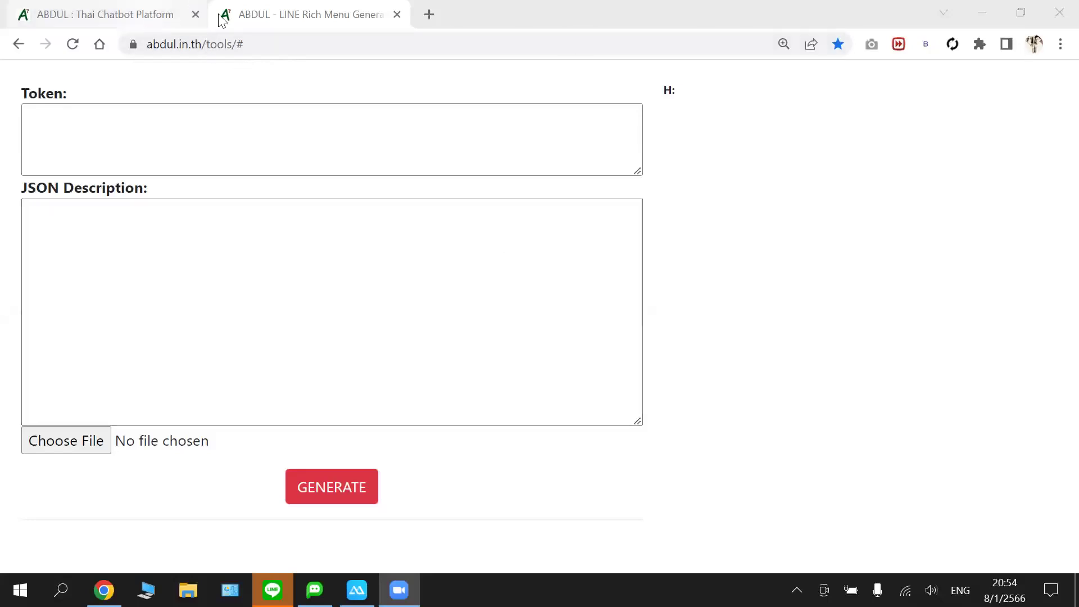
- Copy the LINE Rich Menu Generator page's web address
left_click(145, 16)
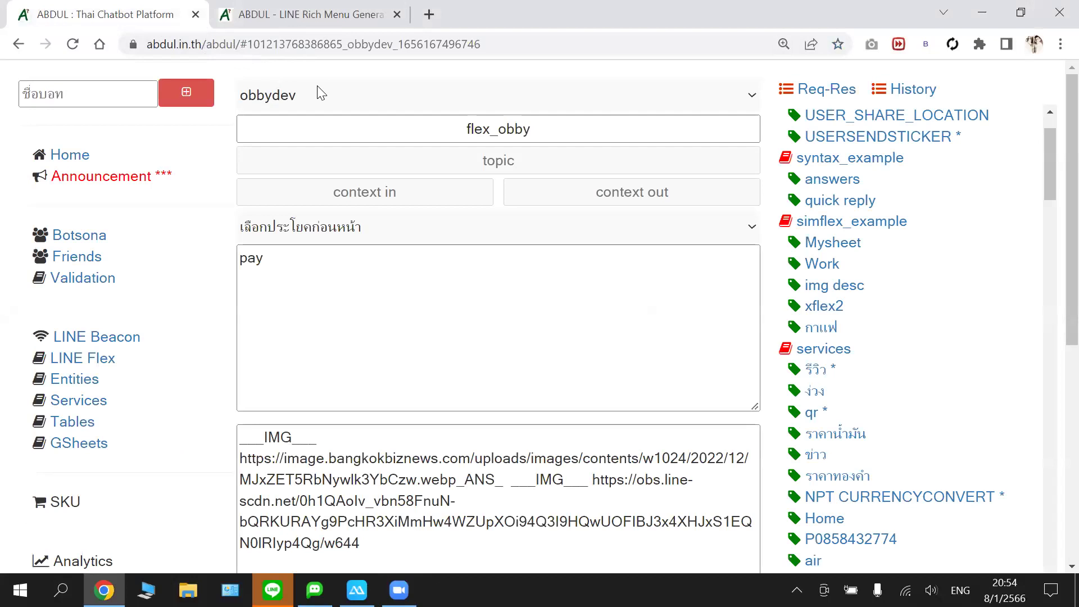
left_click(385, 248)
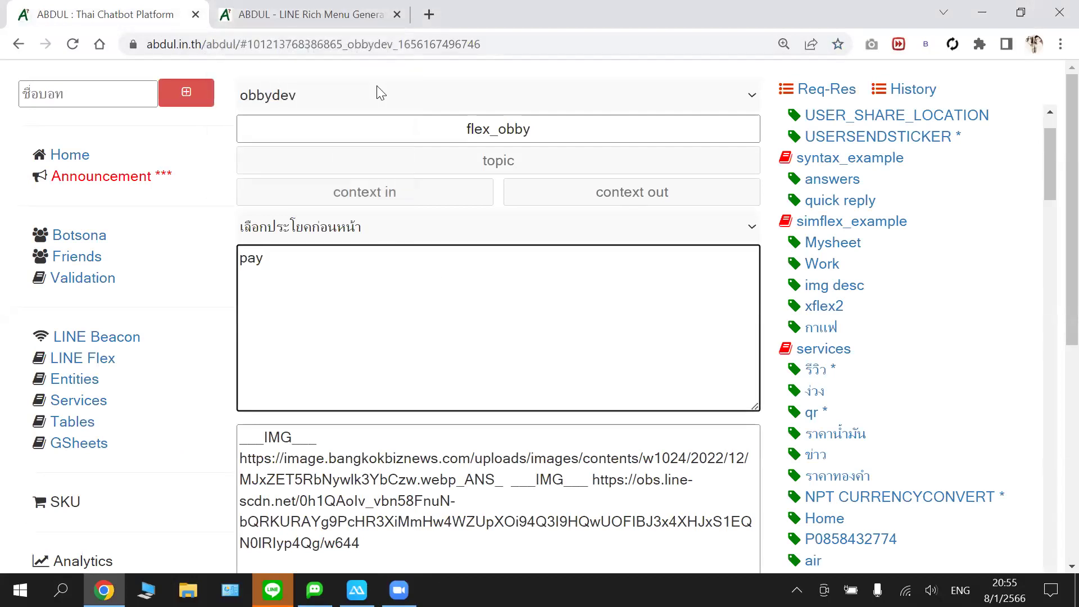
left_click(313, 17)
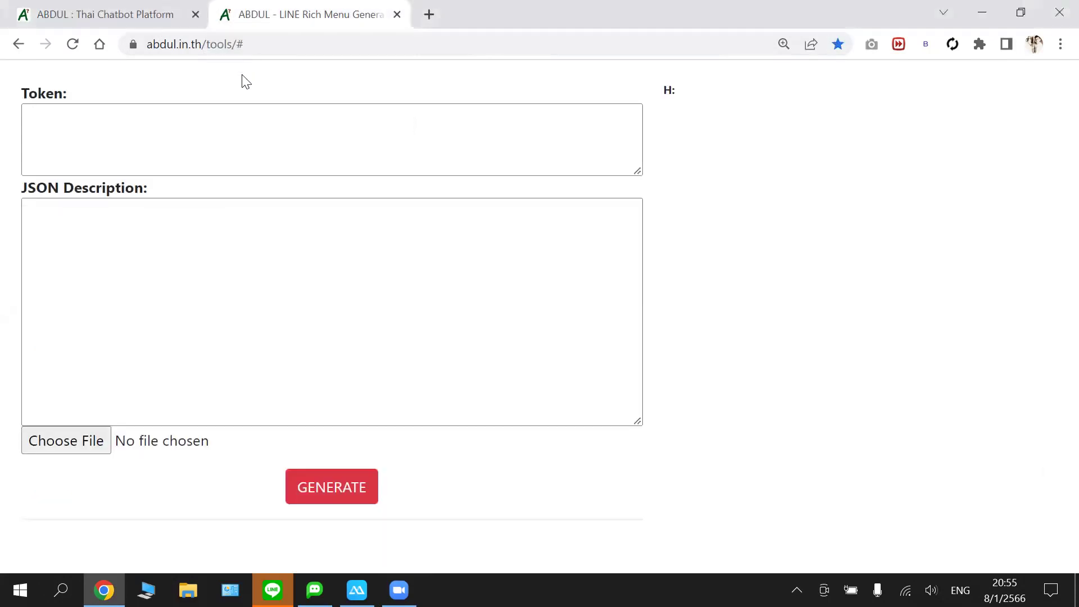
left_click(211, 49)
right_click(211, 48)
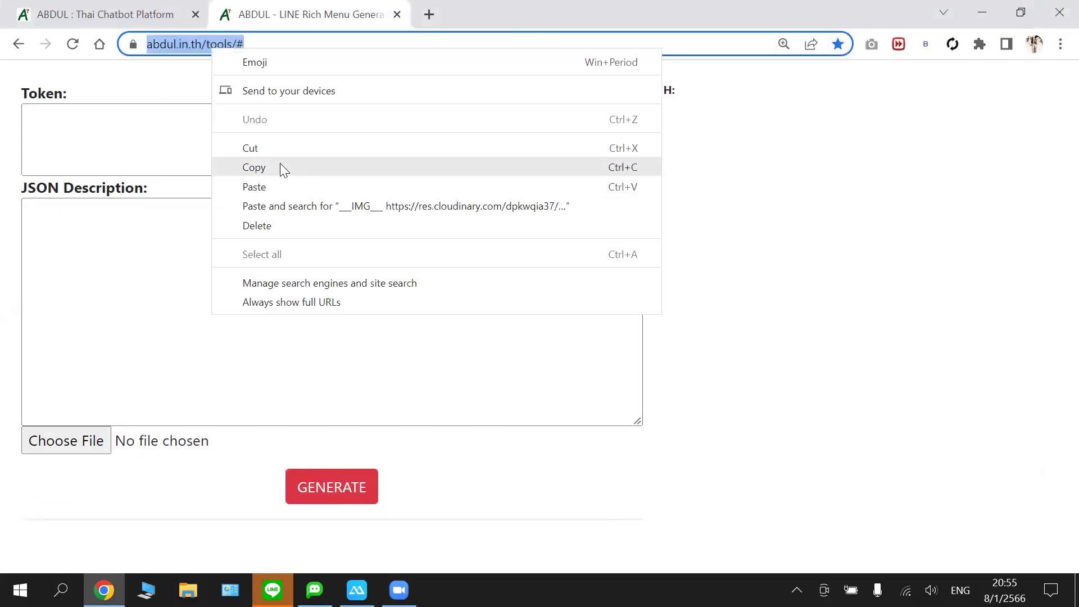
left_click(277, 168)
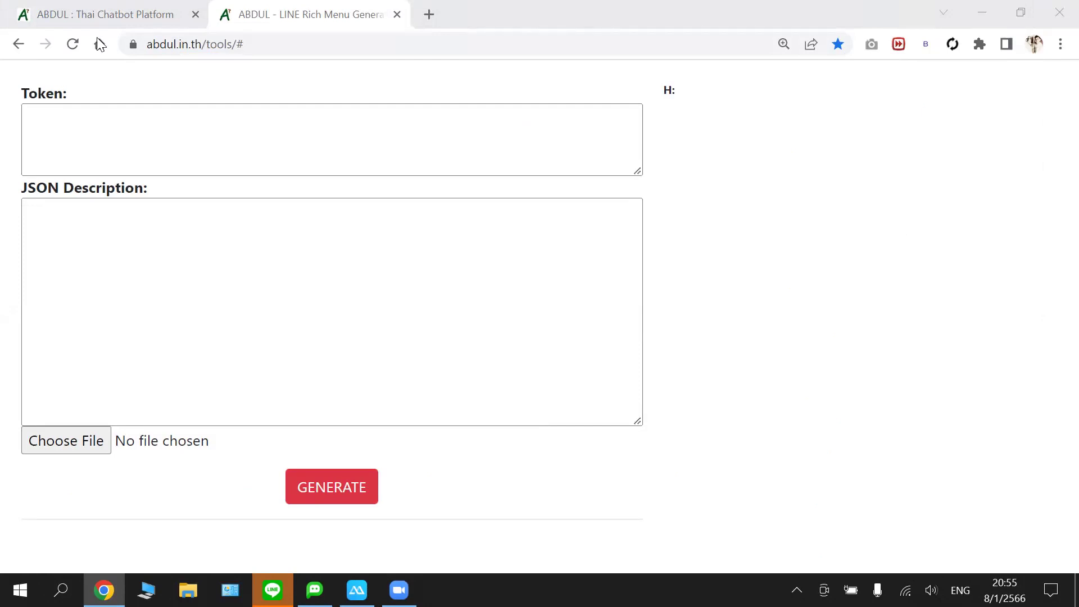
- Return to the chatbot platform page and open a new blank browser tab
key("ctrl+Tab")
left_click(299, 96)
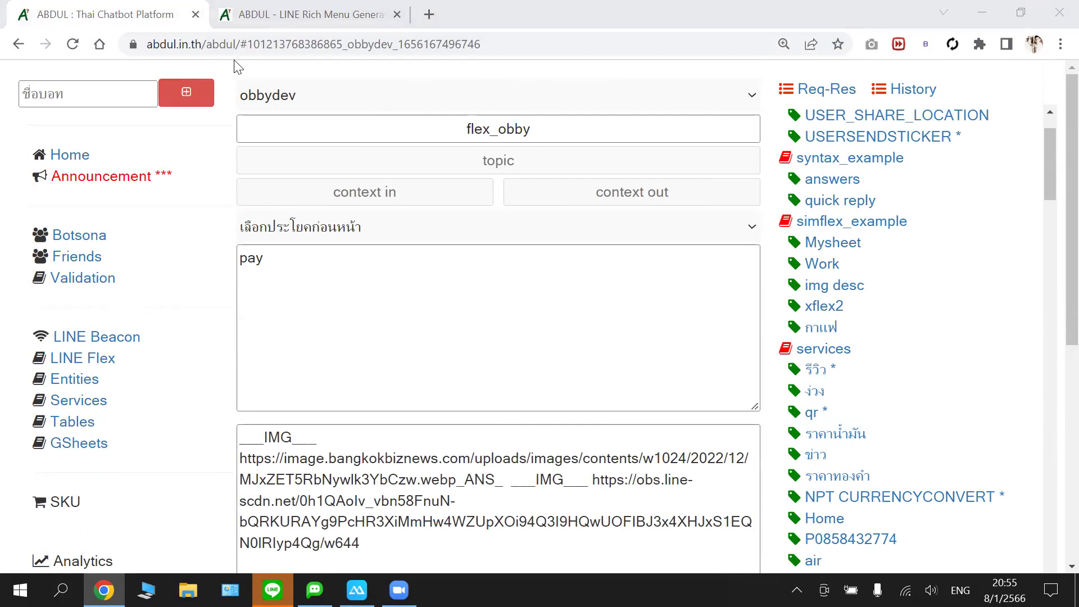
key("ctrl+Tab")
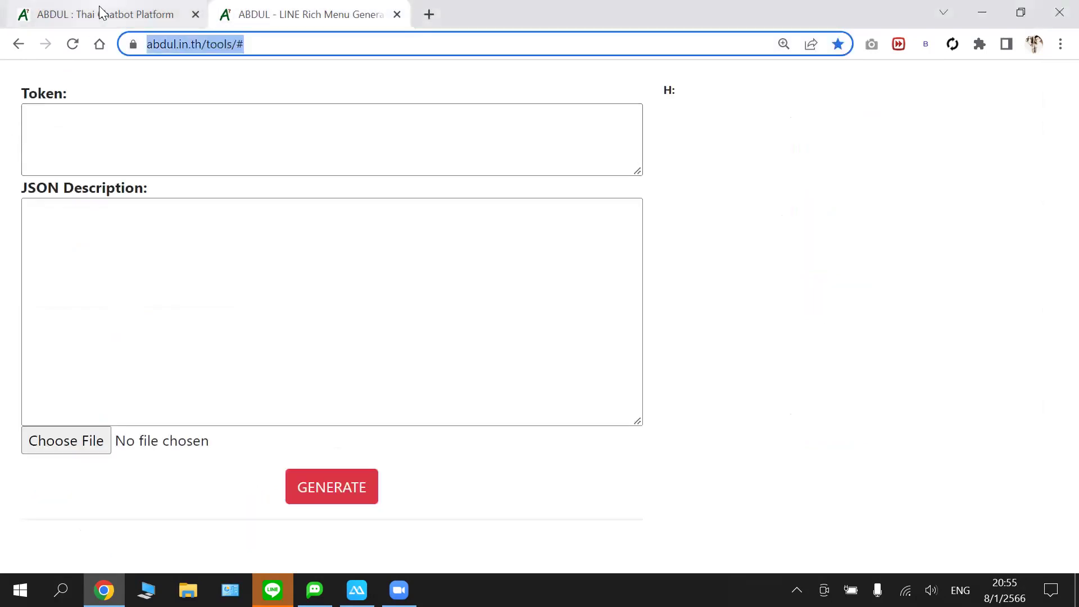
left_click(101, 11)
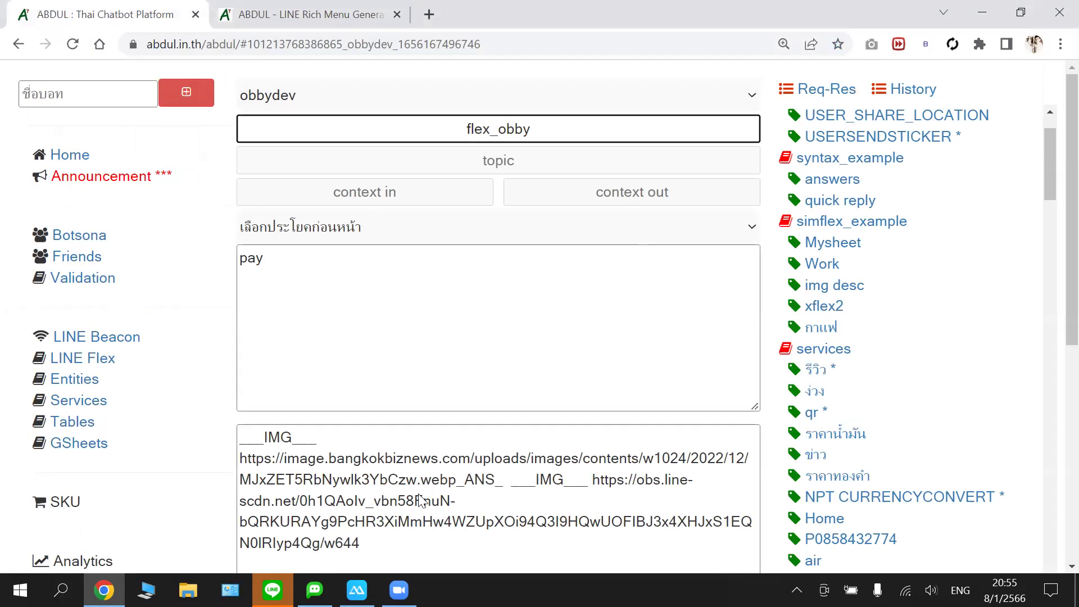
scroll(418, 500, "down", 6)
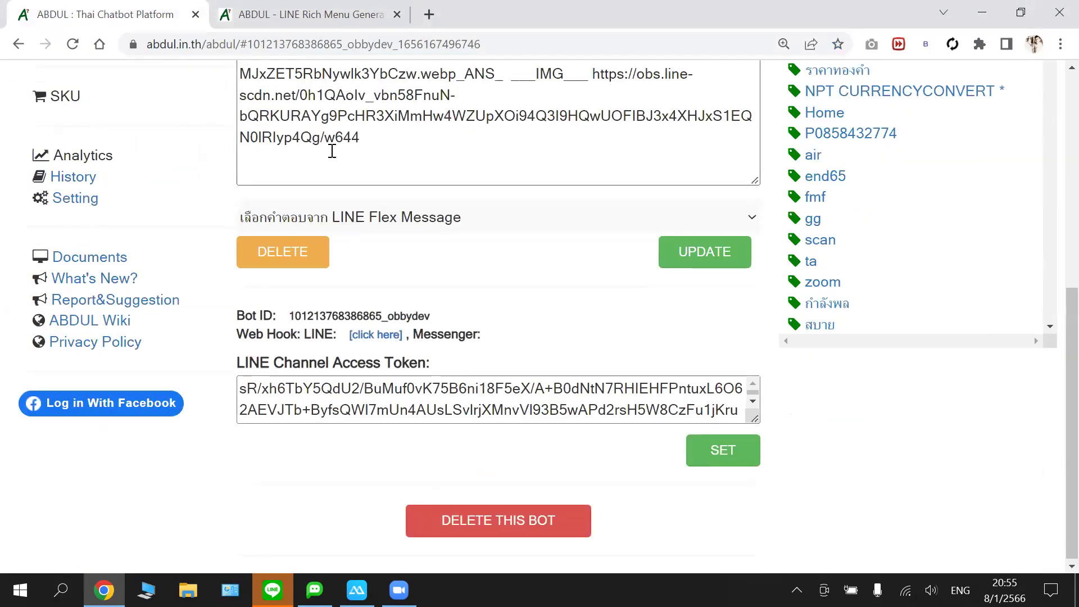
scroll(308, 107, "up", 6)
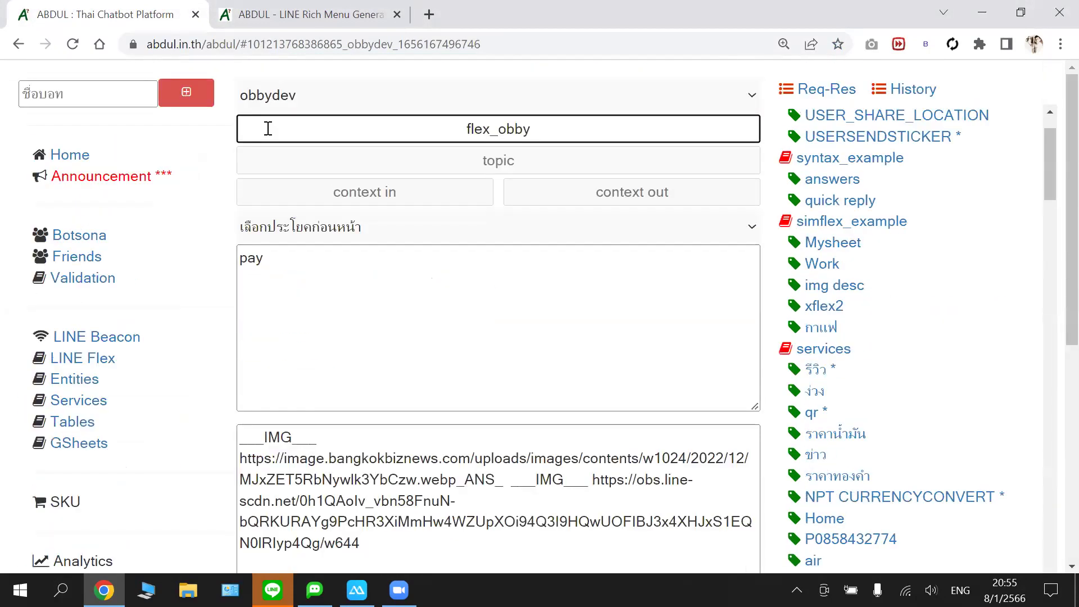
key("ctrl+t")
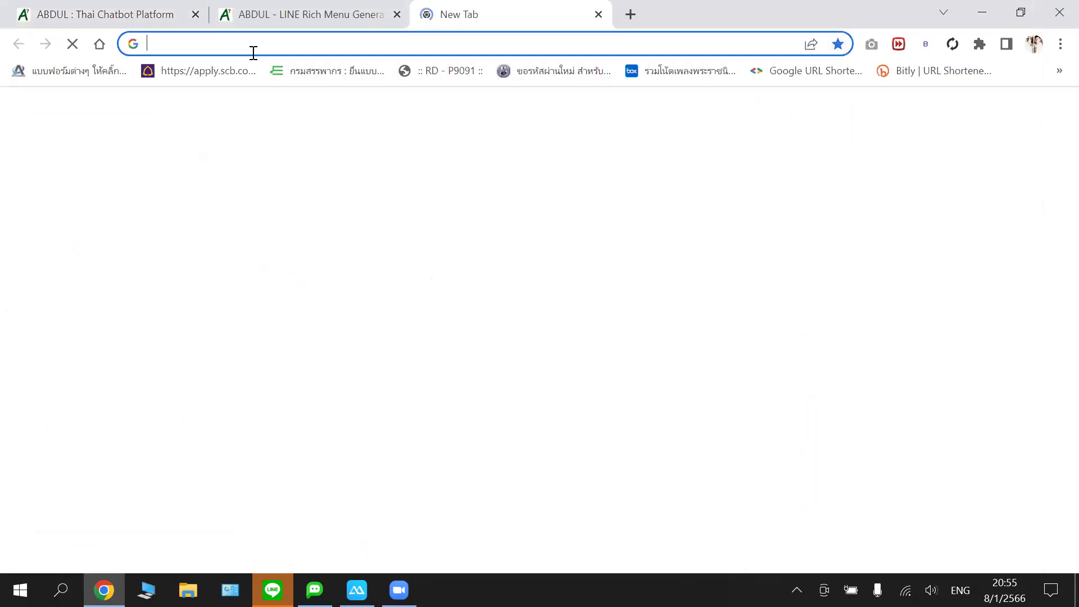
- Load abdul.in.th/abdul/ in the new tab, then close it to return to the chatbot platform
type("ab")
key("Return")
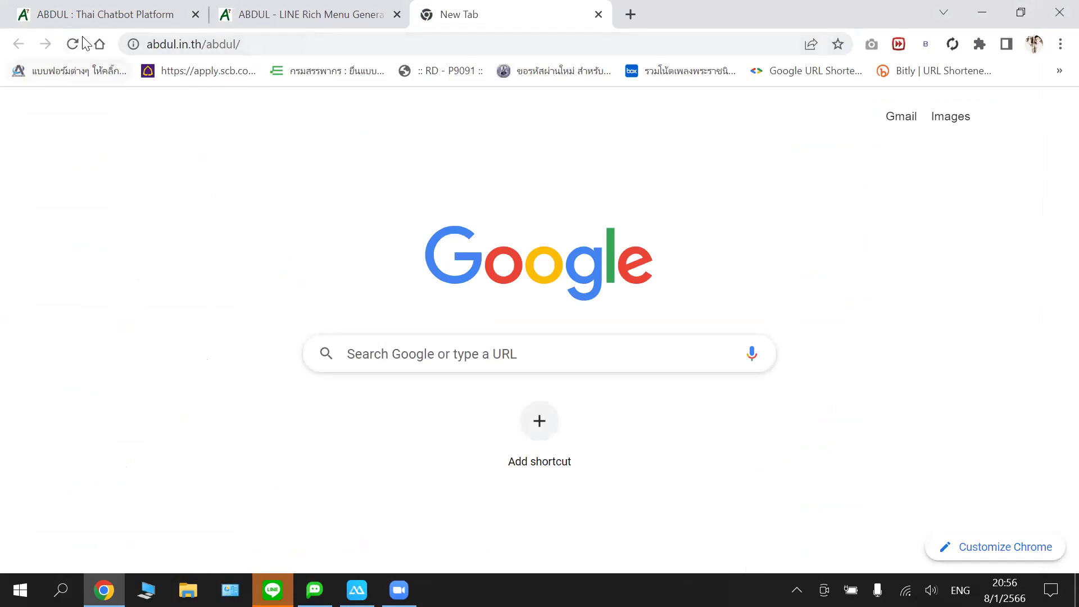
left_click(261, 45)
left_click(598, 15)
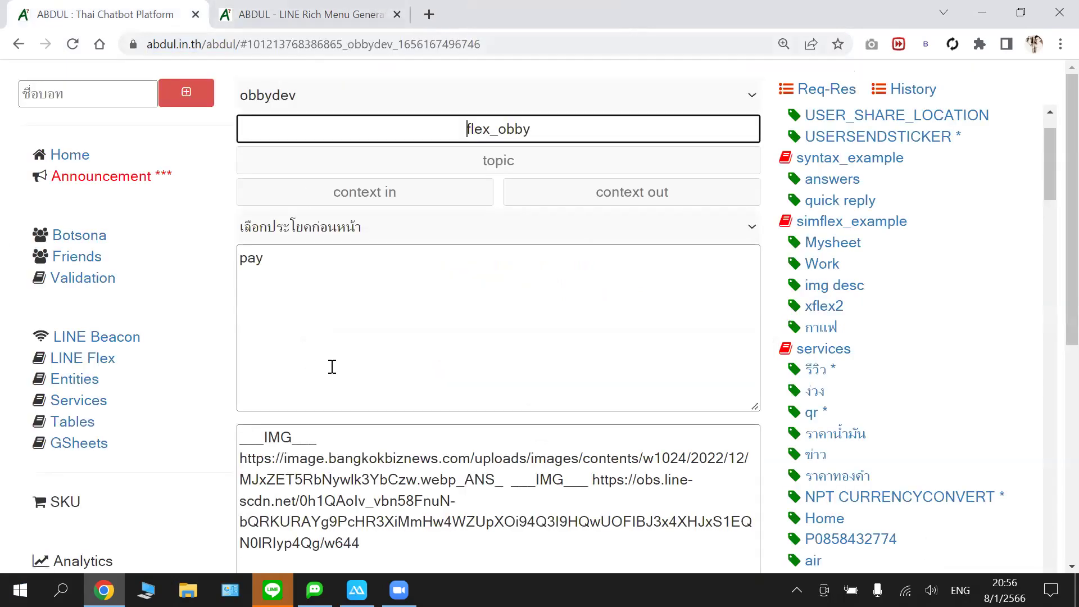
- Copy the bot's full LINE channel access token
scroll(396, 474, "down", 2)
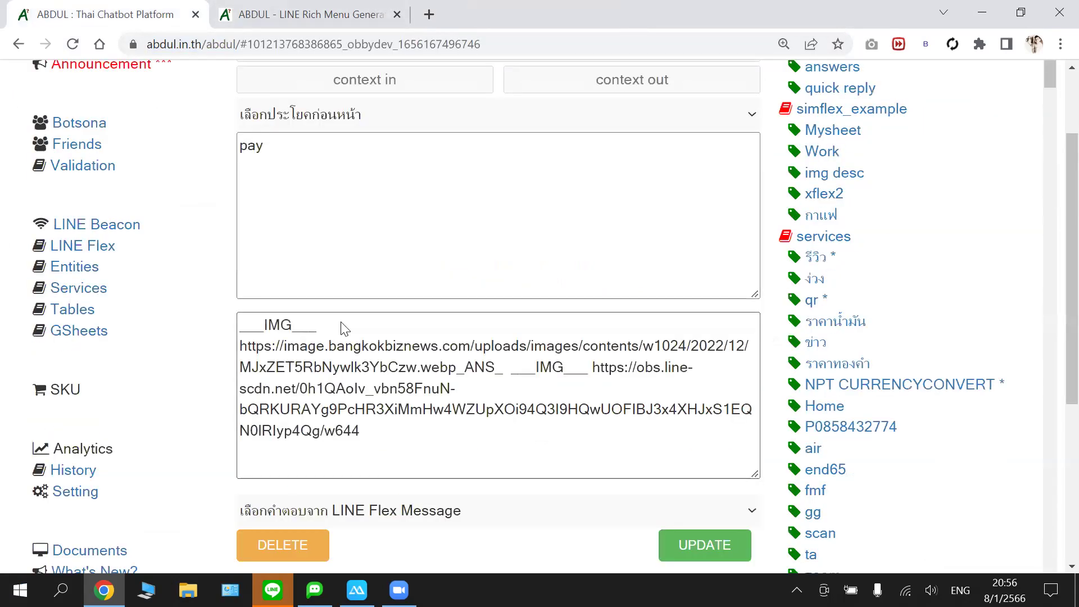
scroll(344, 329, "down", 5)
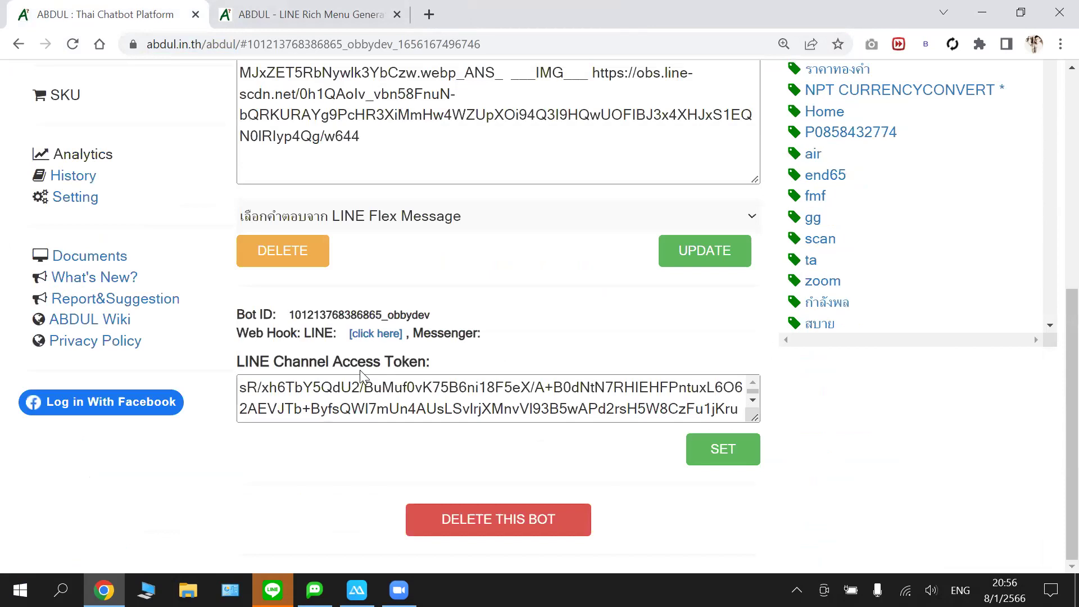
triple_click(371, 408)
right_click(422, 205)
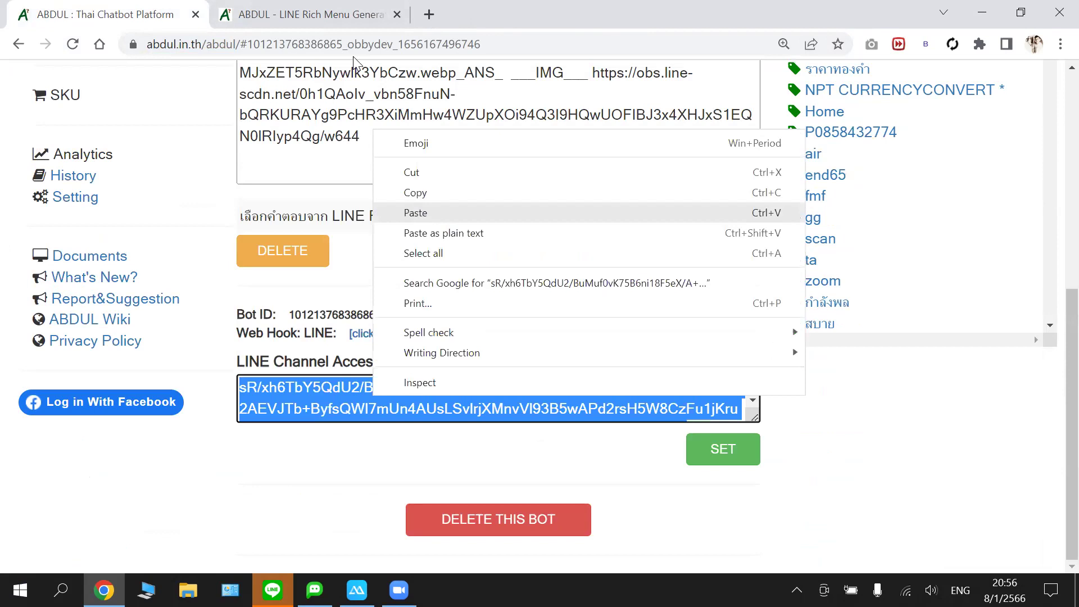
left_click(415, 192)
- Paste the token into the generator's Token box, reload the page, and switch to LINE Bot Designer
left_click(311, 14)
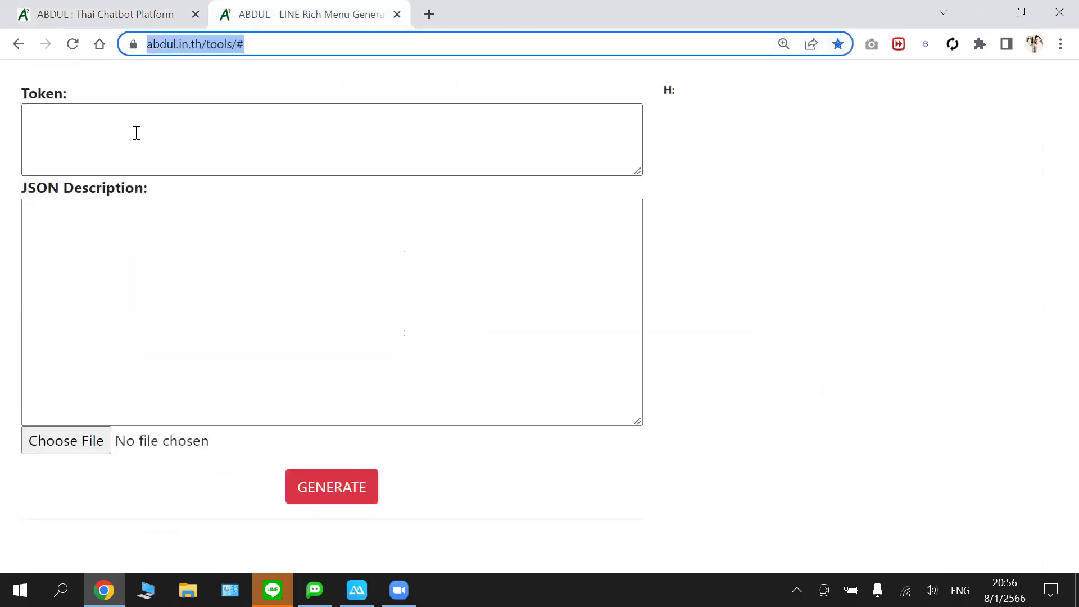
left_click(137, 132)
key("ctrl+v")
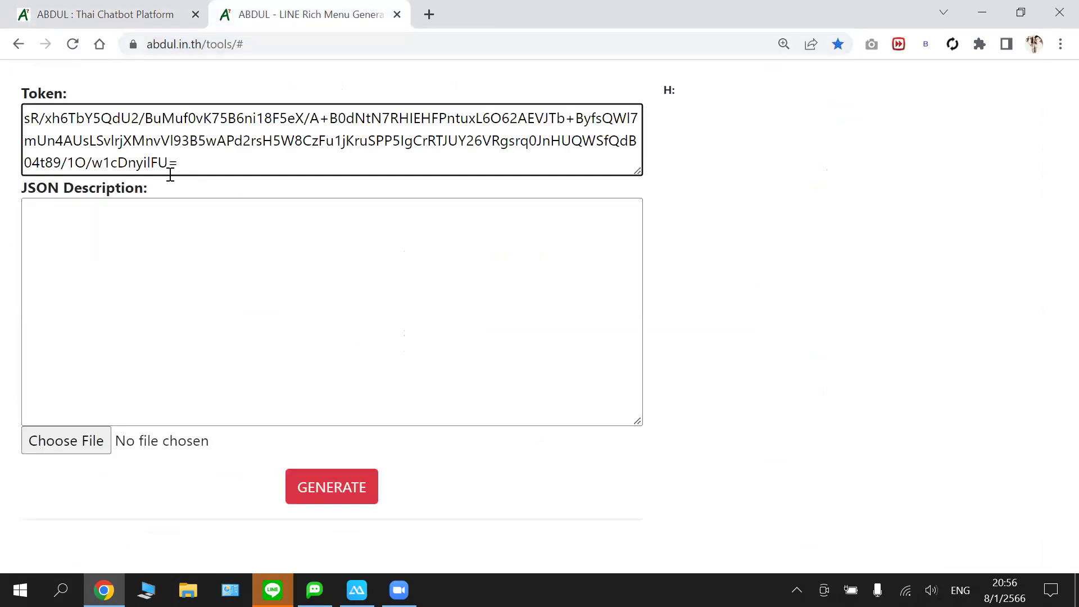
left_click(232, 246)
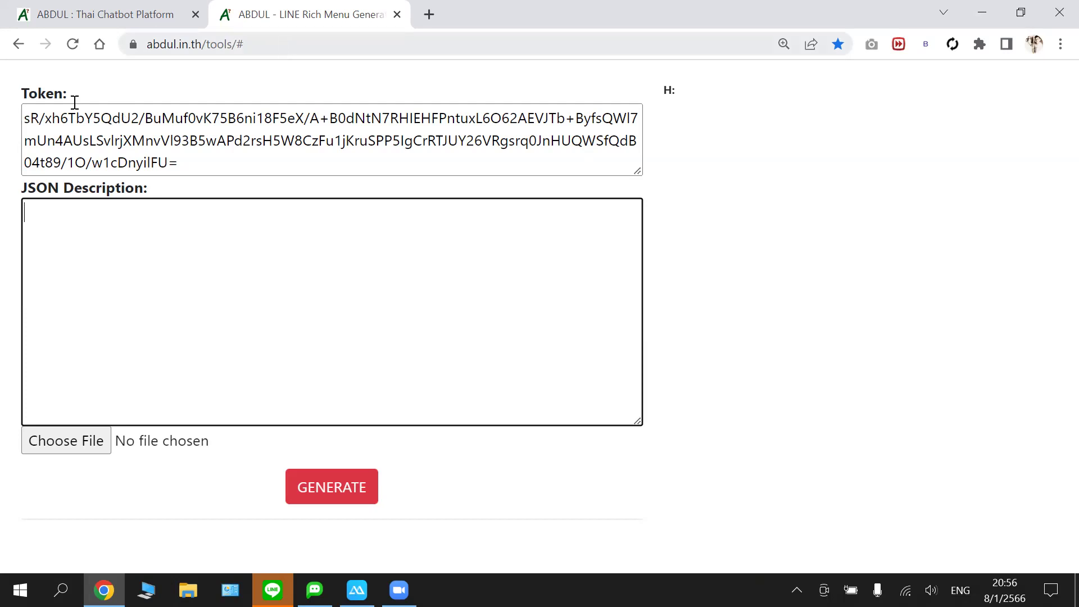
key("F6")
key("F6")
left_click(73, 45)
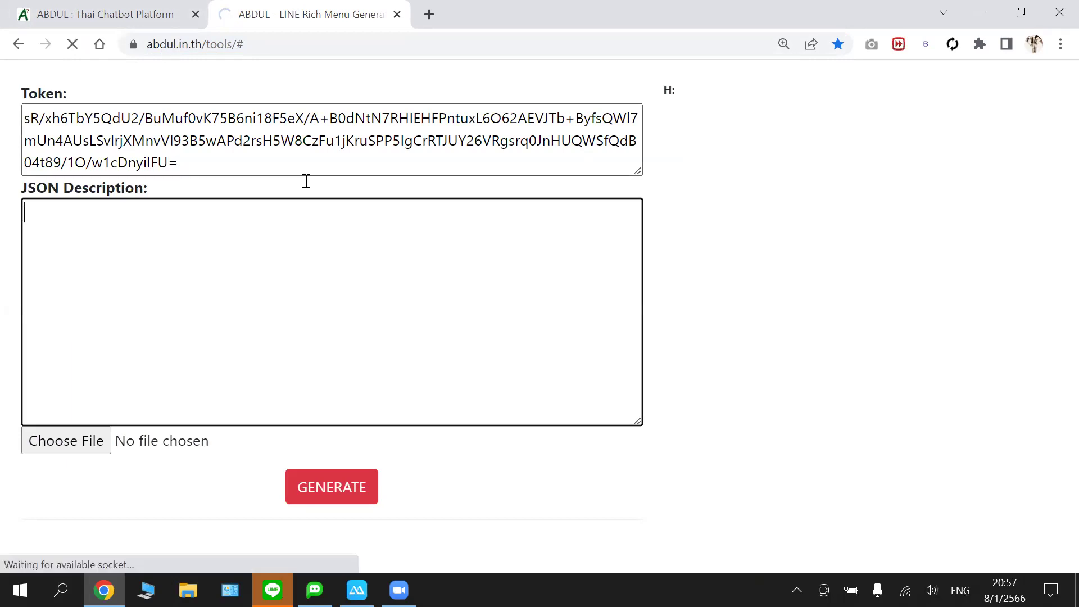
key("super+6")
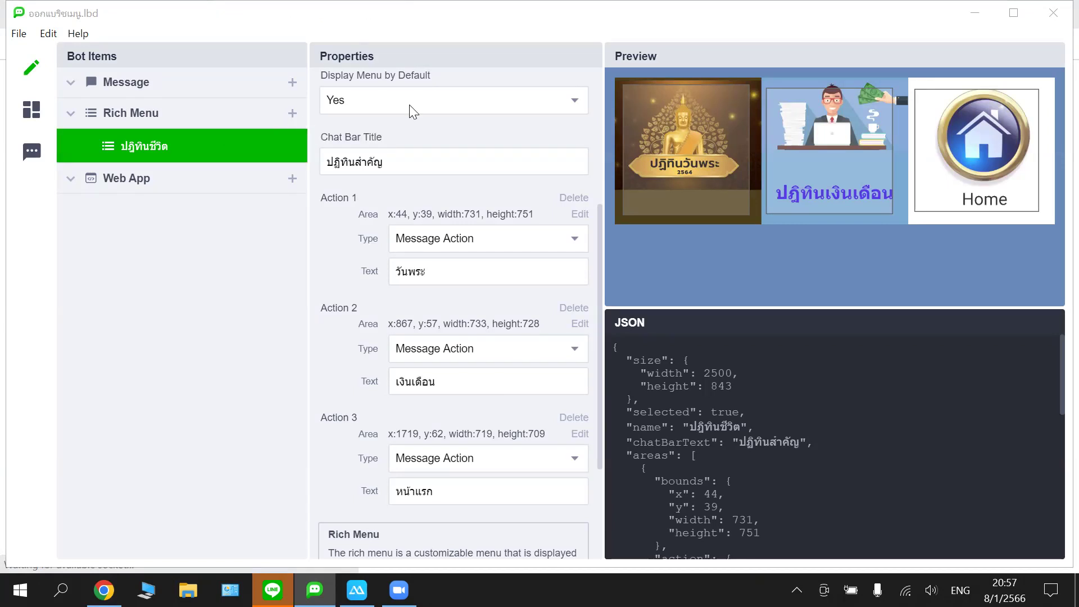
- Select the entire ปฏิทินชีวิต JSON description, from opening to closing brace
left_click(437, 165)
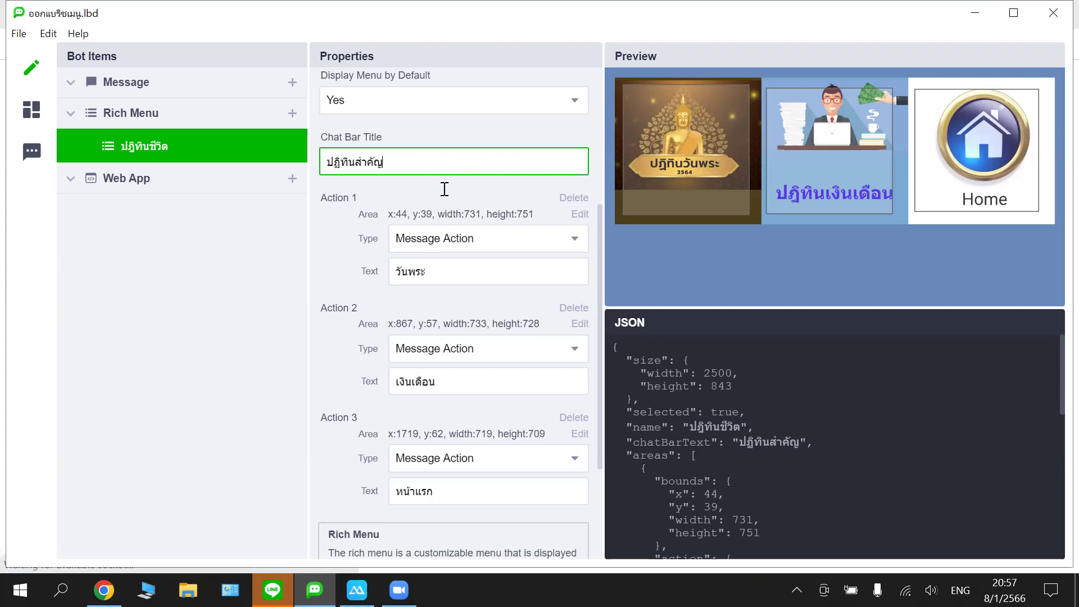
scroll(442, 188, "down", 1)
scroll(433, 241, "down", 1)
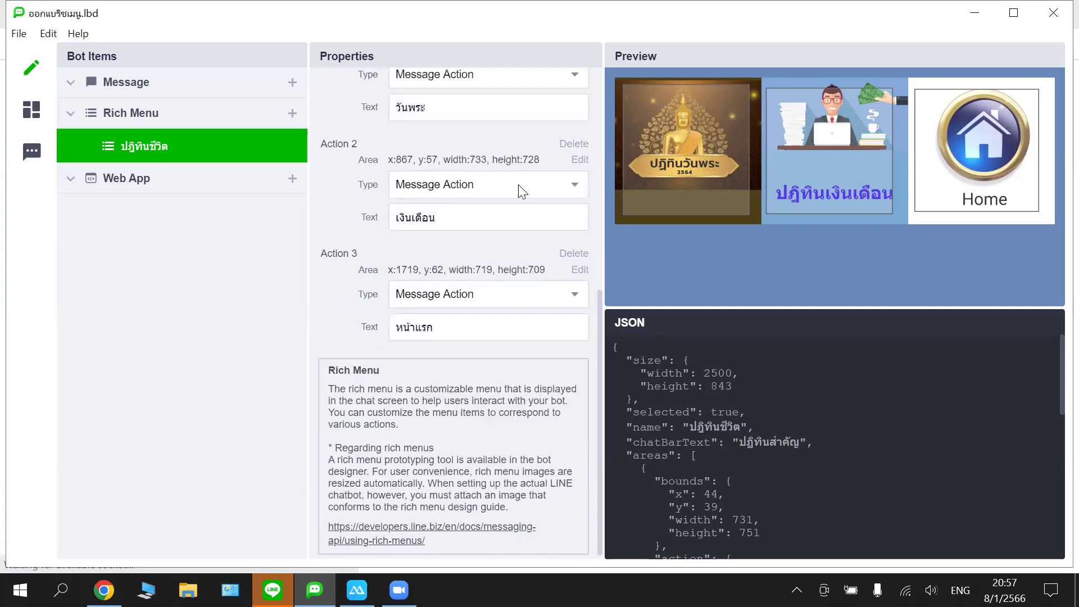
scroll(518, 191, "up", 2)
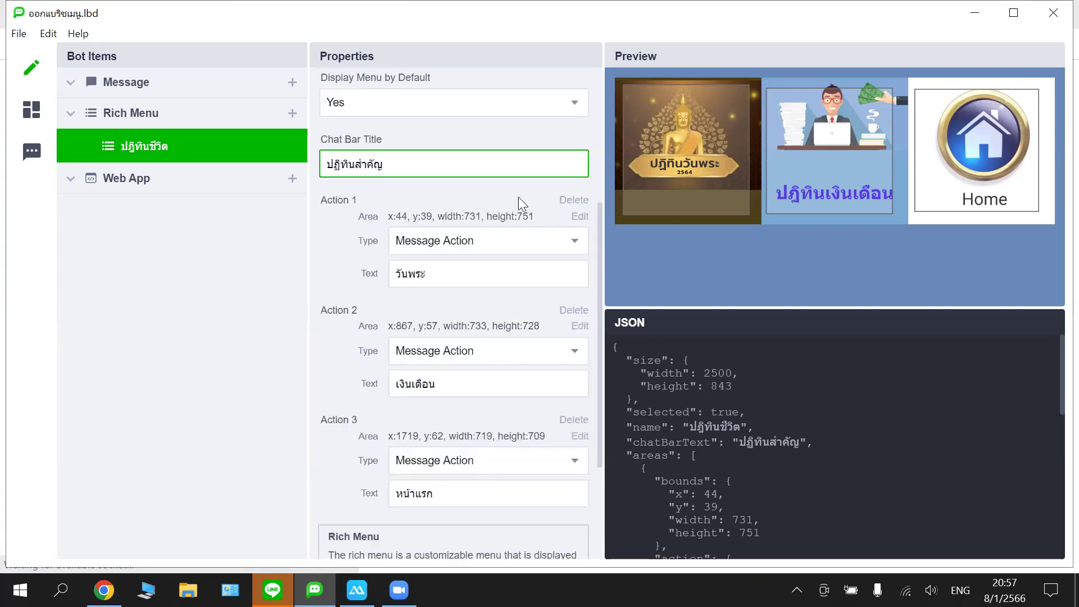
left_click(635, 92)
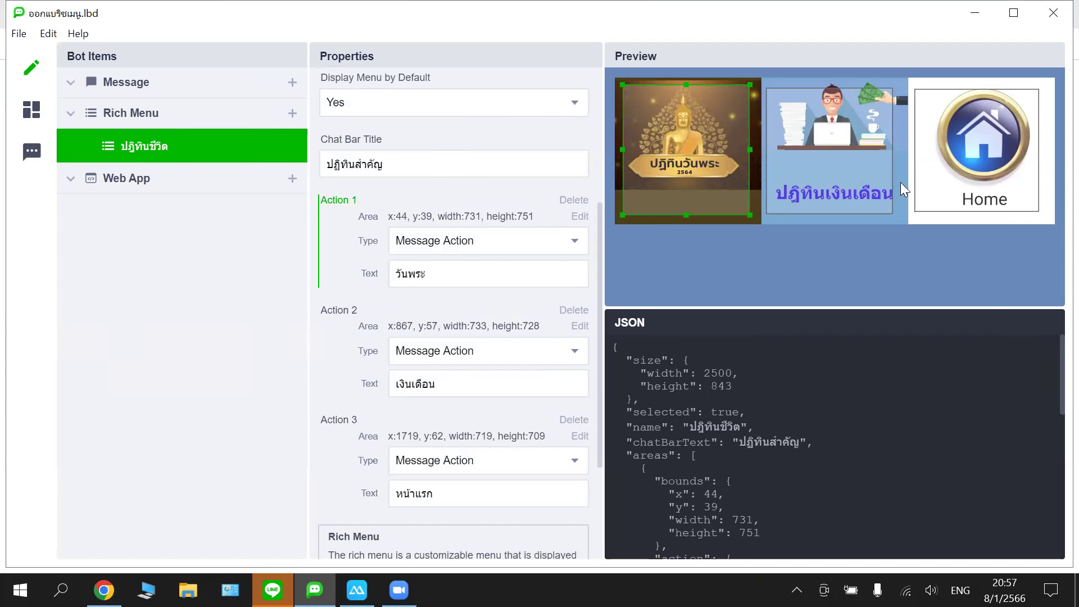
scroll(521, 347, "down", 3)
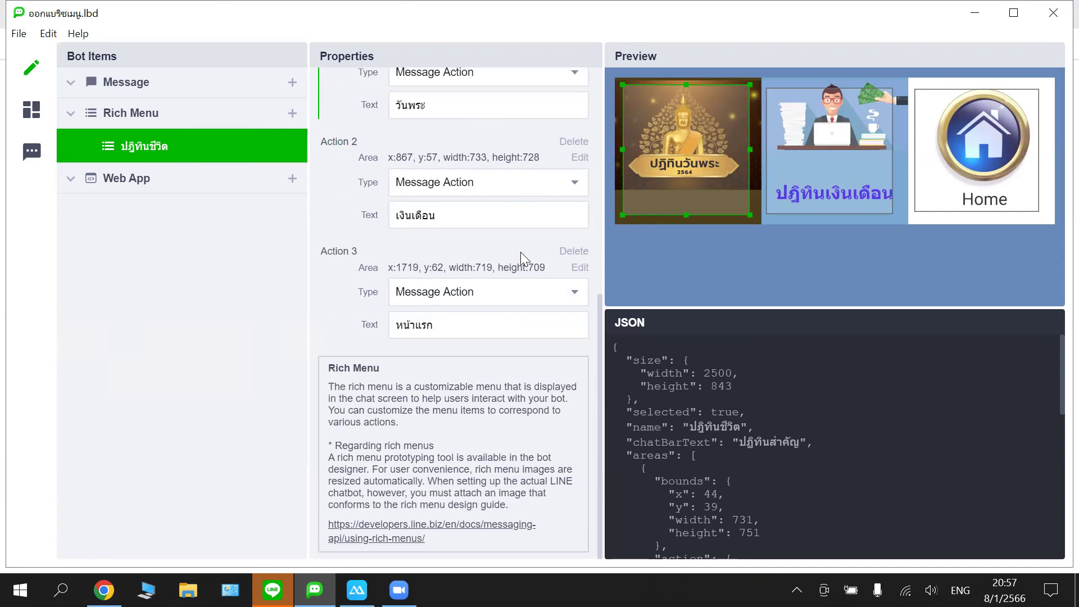
scroll(534, 202, "up", 6)
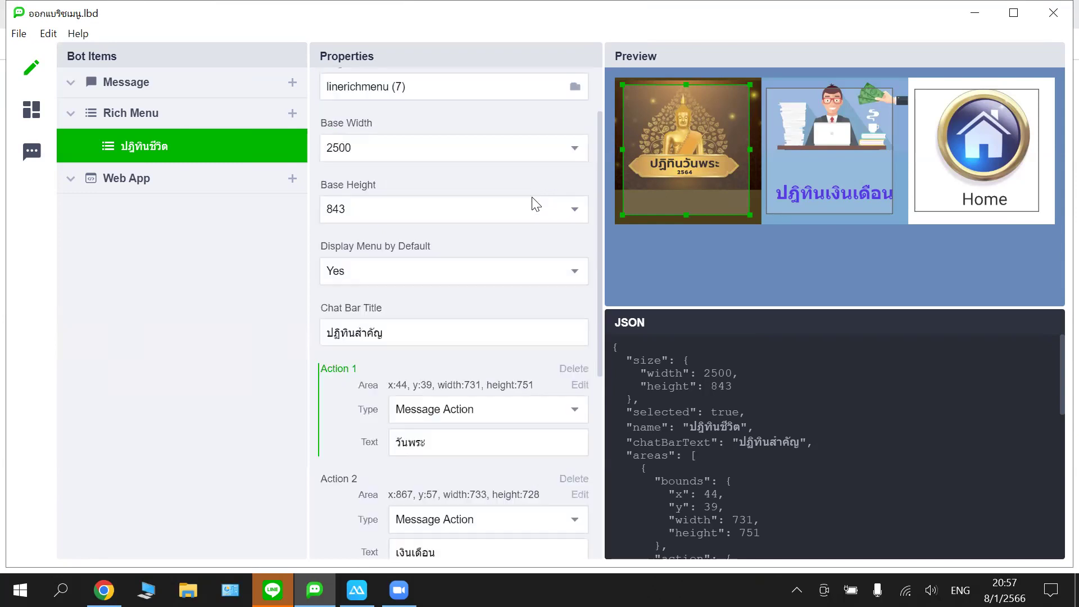
scroll(540, 208, "down", 3)
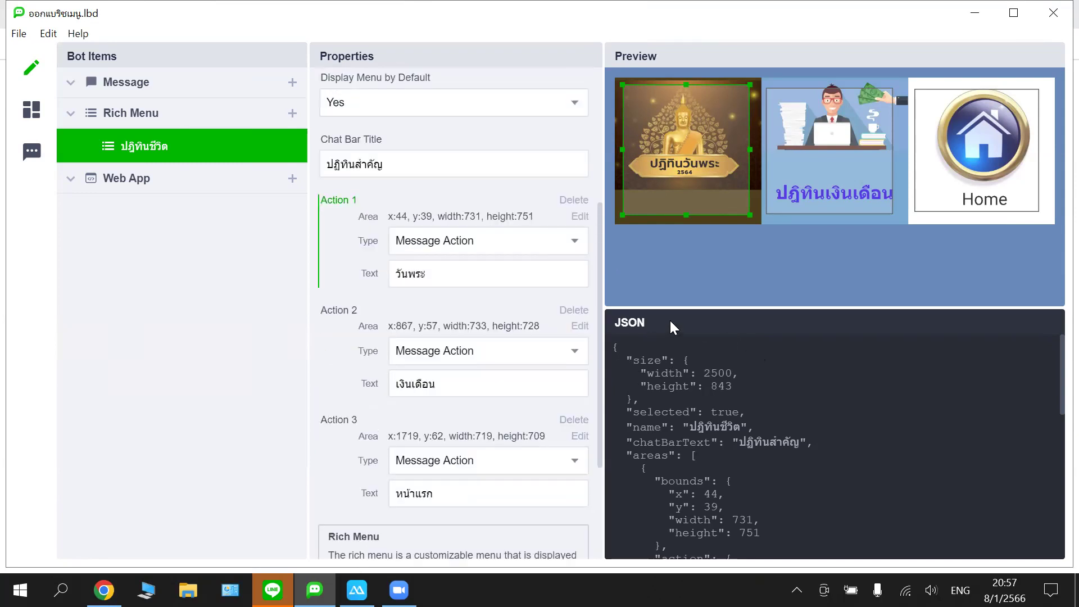
left_click(670, 270)
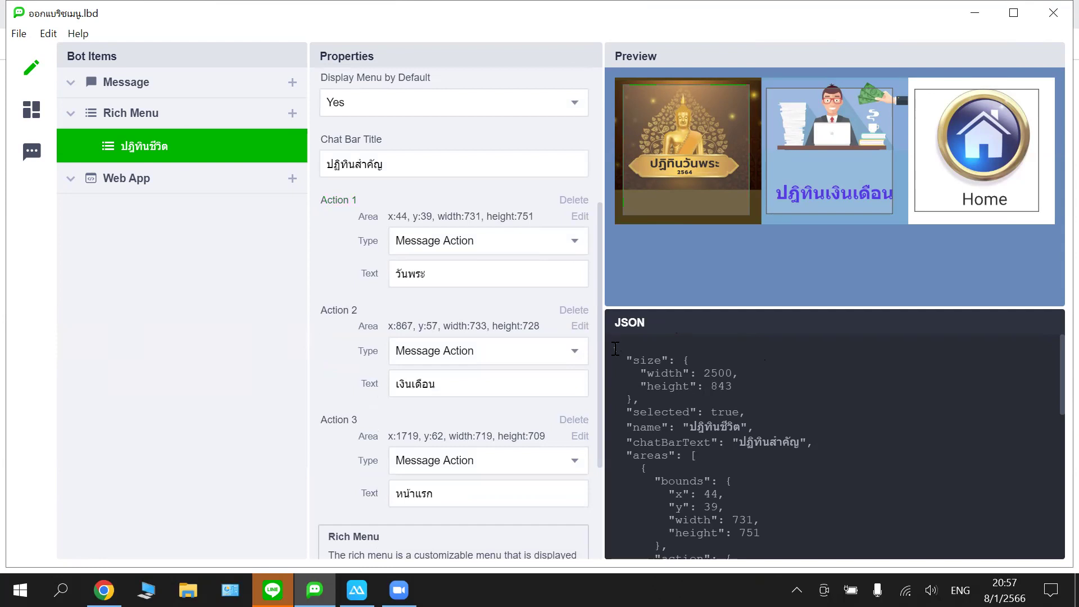
left_click_drag(615, 348, 674, 559)
scroll(761, 359, "up", 10)
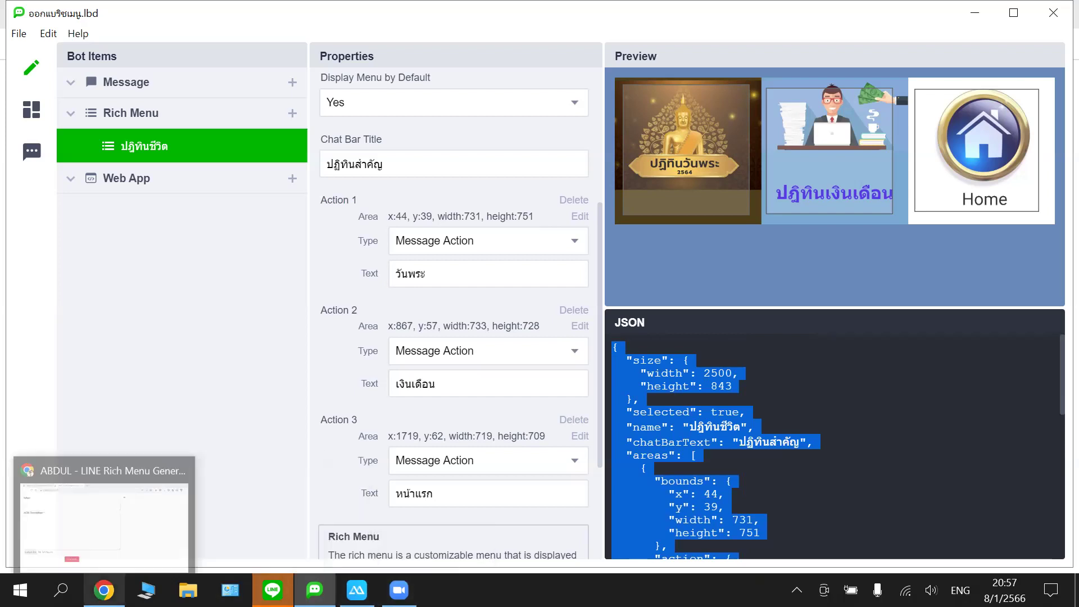
- Copy the selected rich menu JSON using Edit > Copy in LINE Bot Designer
left_click(103, 590)
left_click(60, 220)
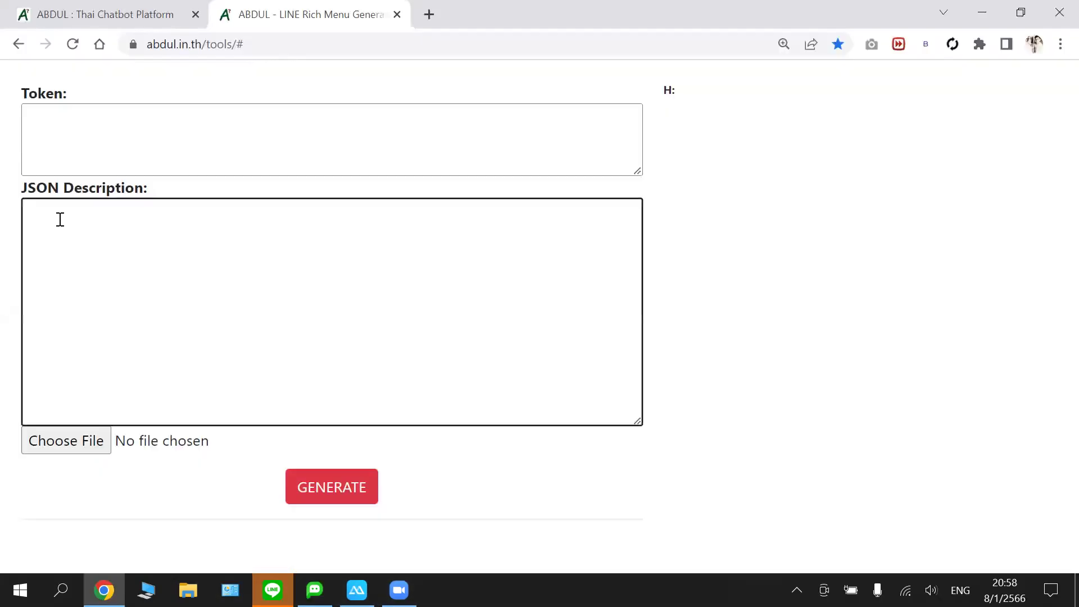
right_click(56, 217)
left_click(41, 267)
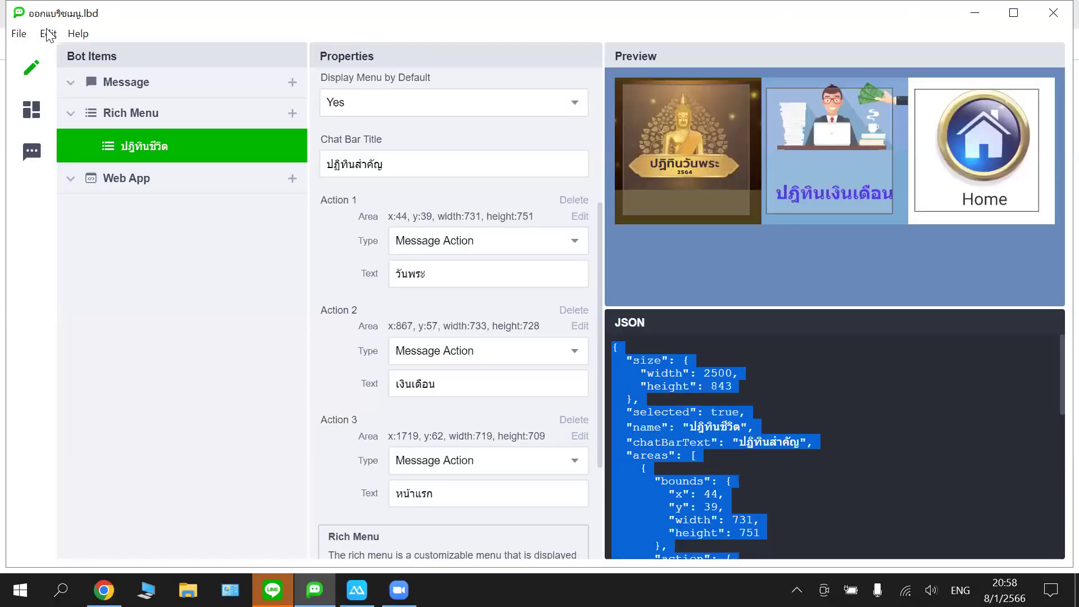
left_click(47, 34)
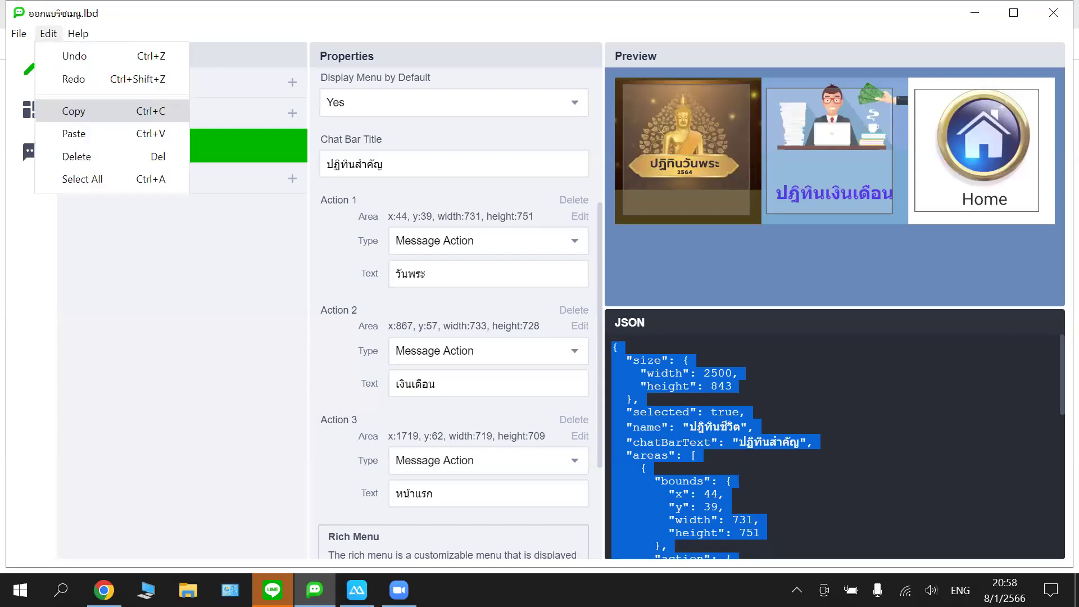
left_click(67, 111)
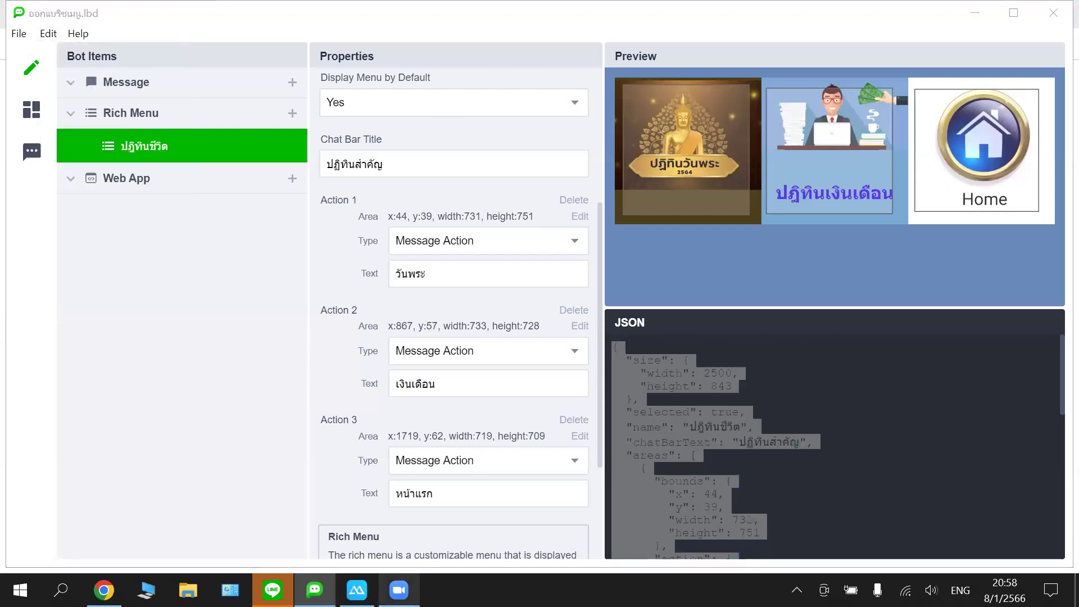
- Paste the platform's access token into the generator's Token box, reload it, and open a new tab
left_click(104, 590)
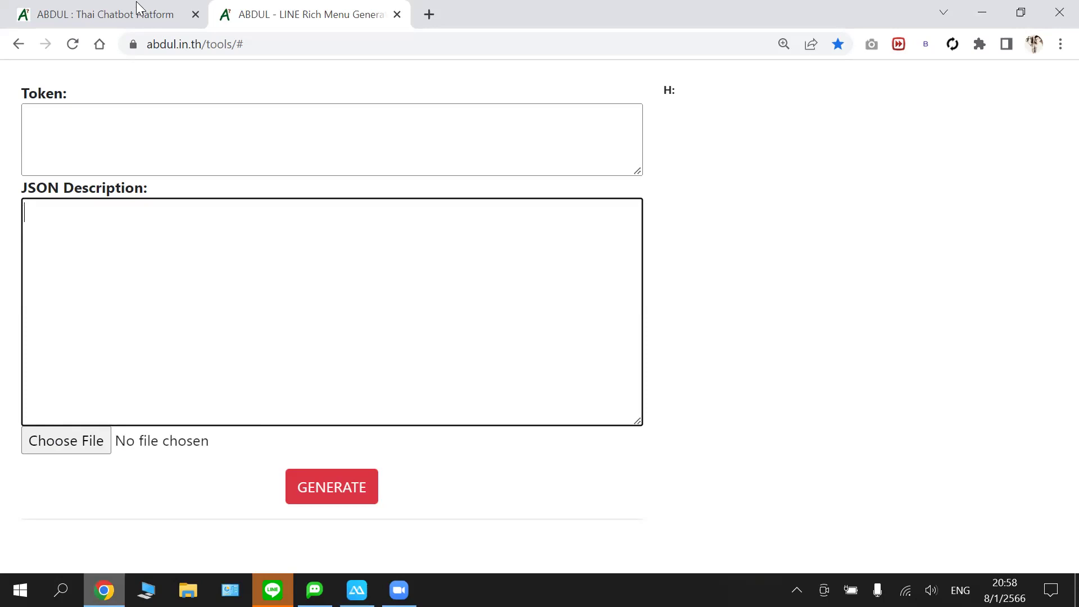
left_click(140, 13)
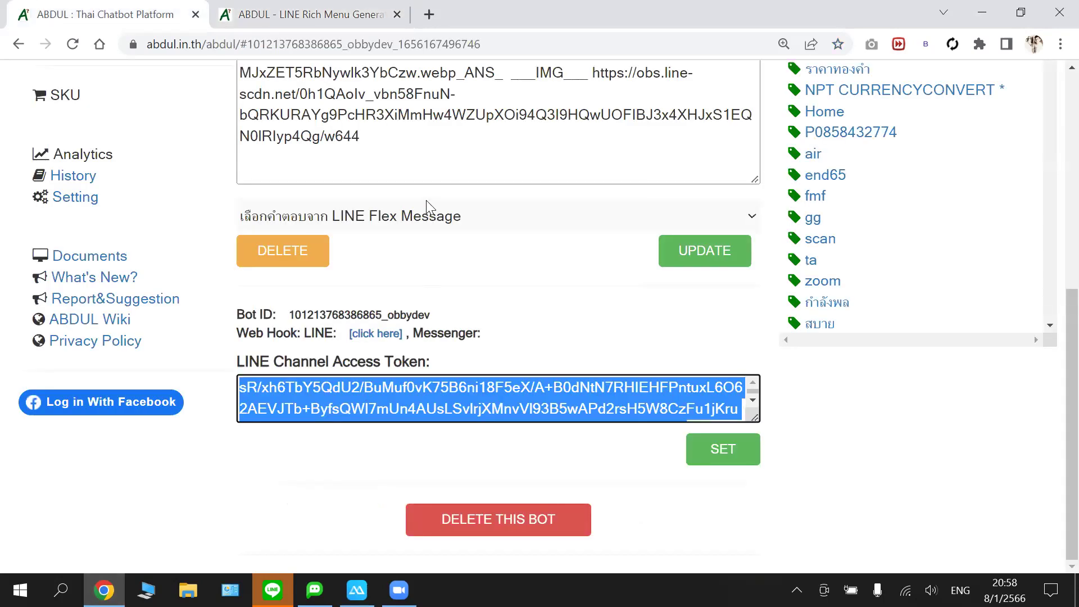
right_click(368, 396)
left_click(416, 128)
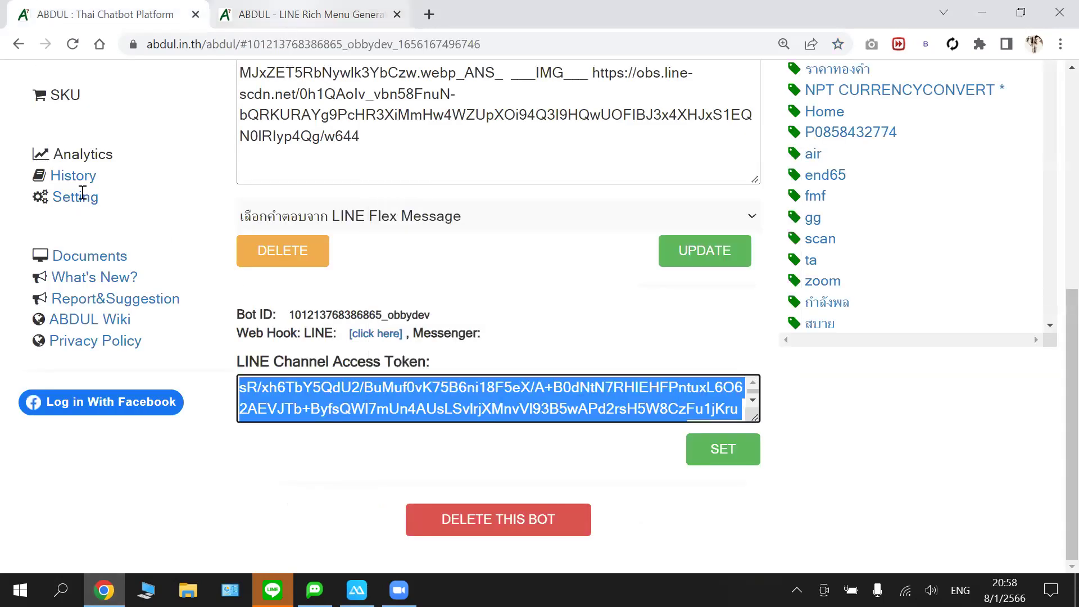
key("ctrl+Tab")
left_click(81, 153)
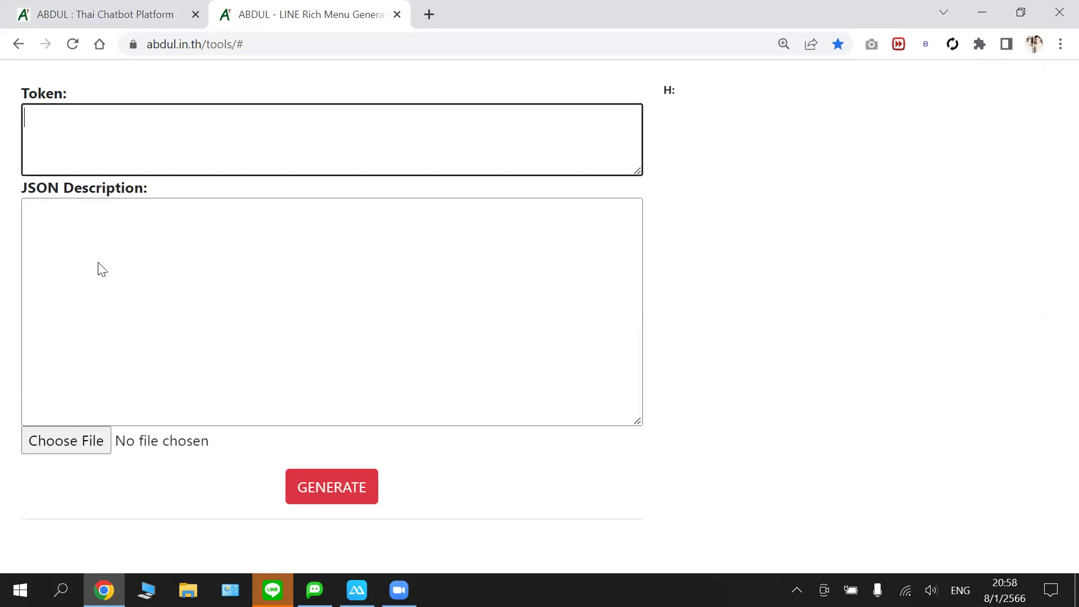
right_click(81, 138)
key("Return")
left_click(354, 82)
left_click(599, 166)
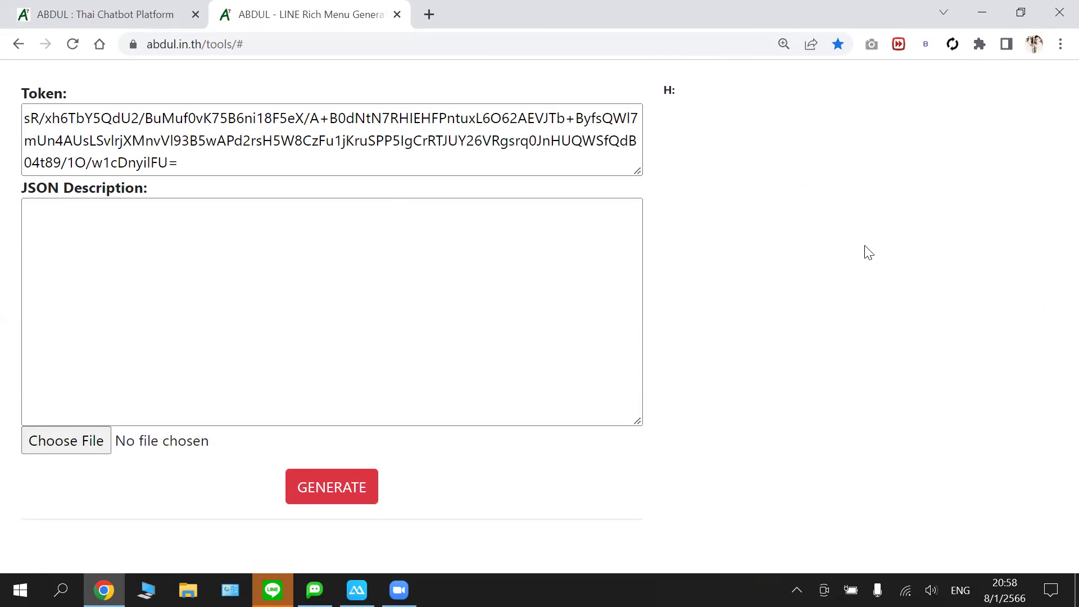
left_click(73, 45)
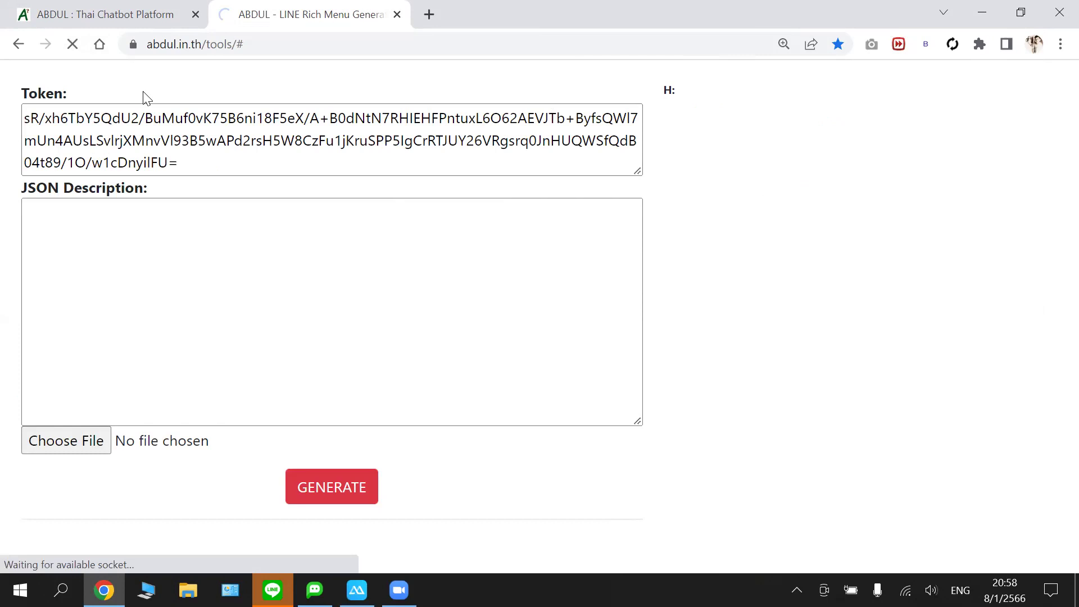
left_click(429, 12)
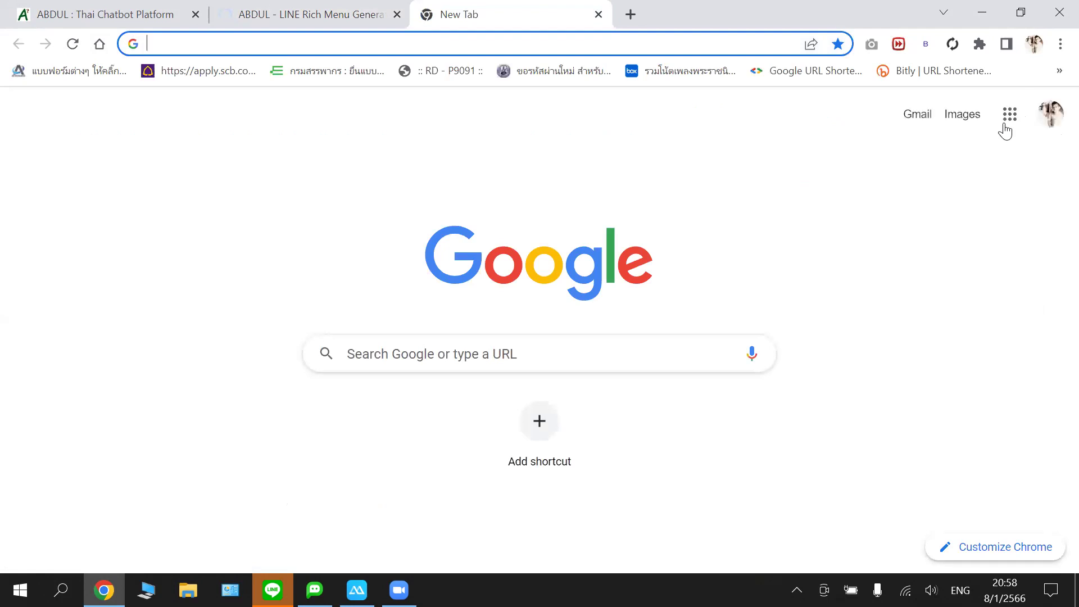
- Open Google Docs from the apps grid and search for 'abdul'
left_click(1009, 118)
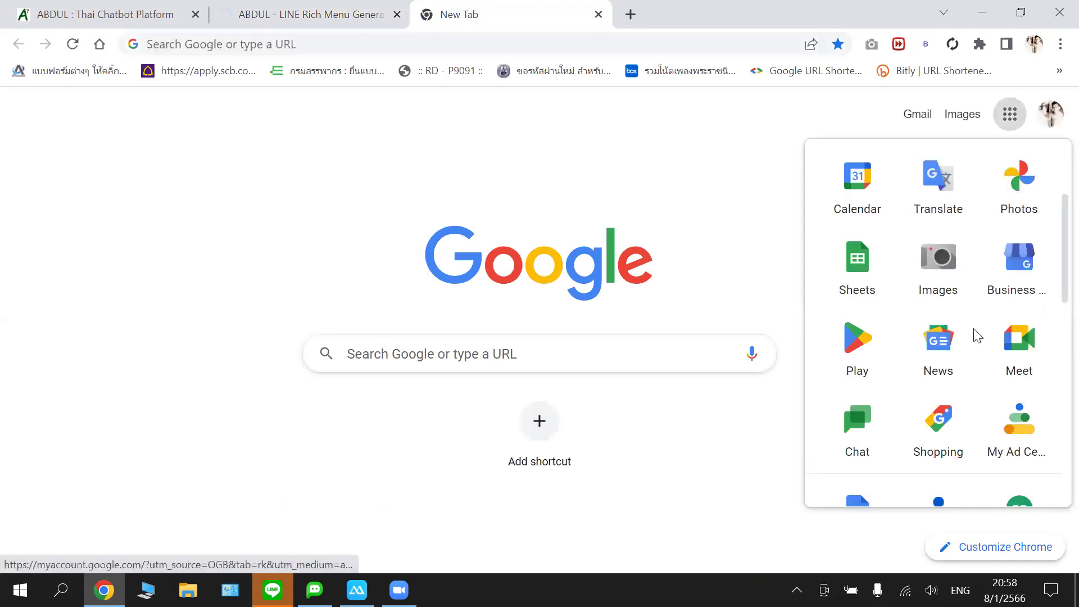
scroll(880, 272, "down", 4)
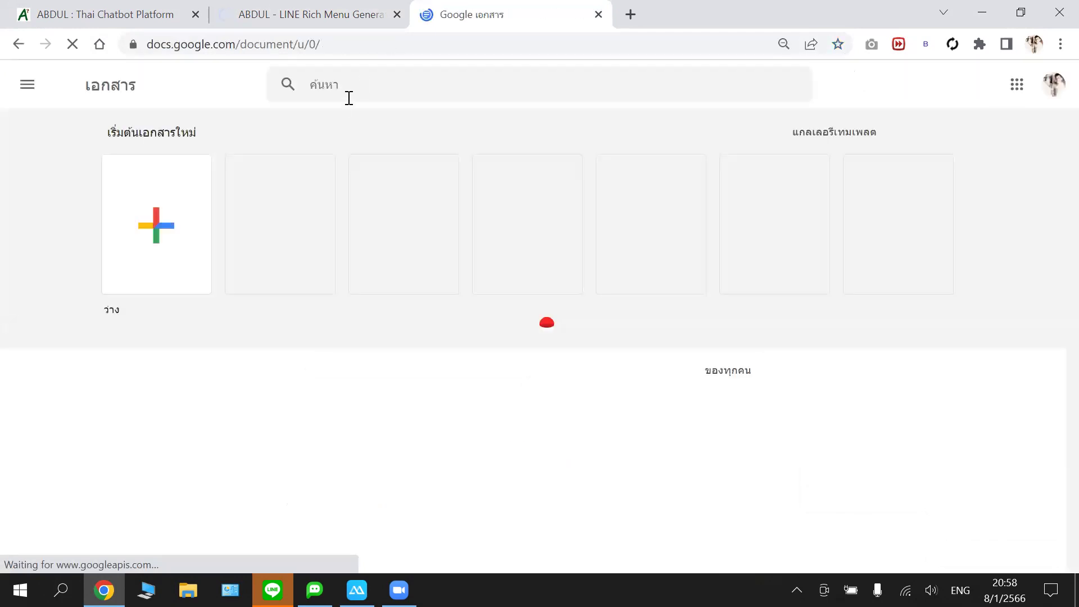
left_click(358, 86)
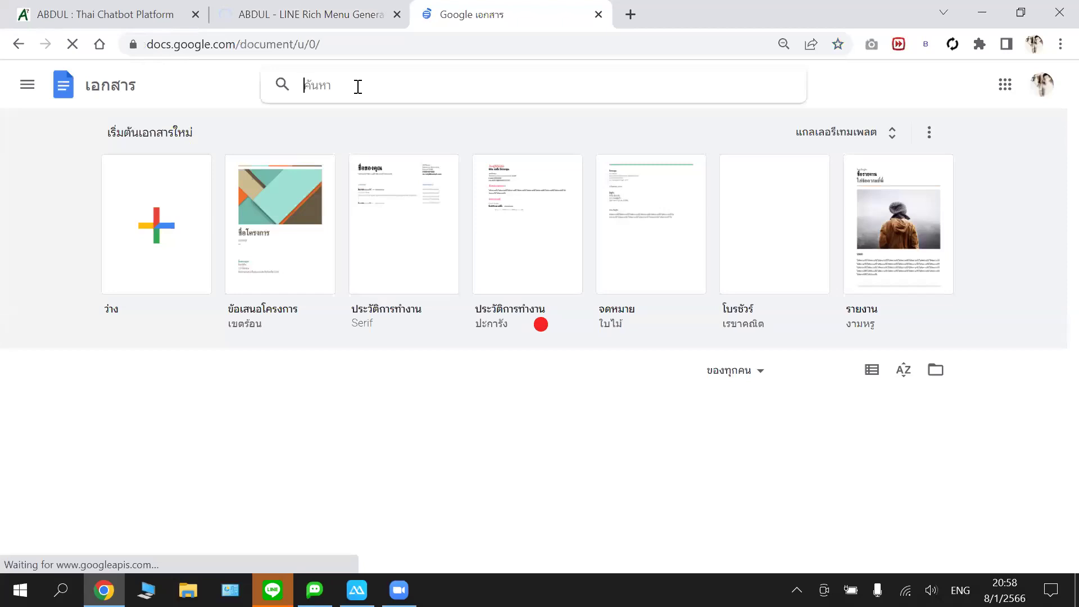
type("ab")
scroll(329, 369, "down", 1)
type("dul")
scroll(244, 399, "down", 1)
key("ctrl+a")
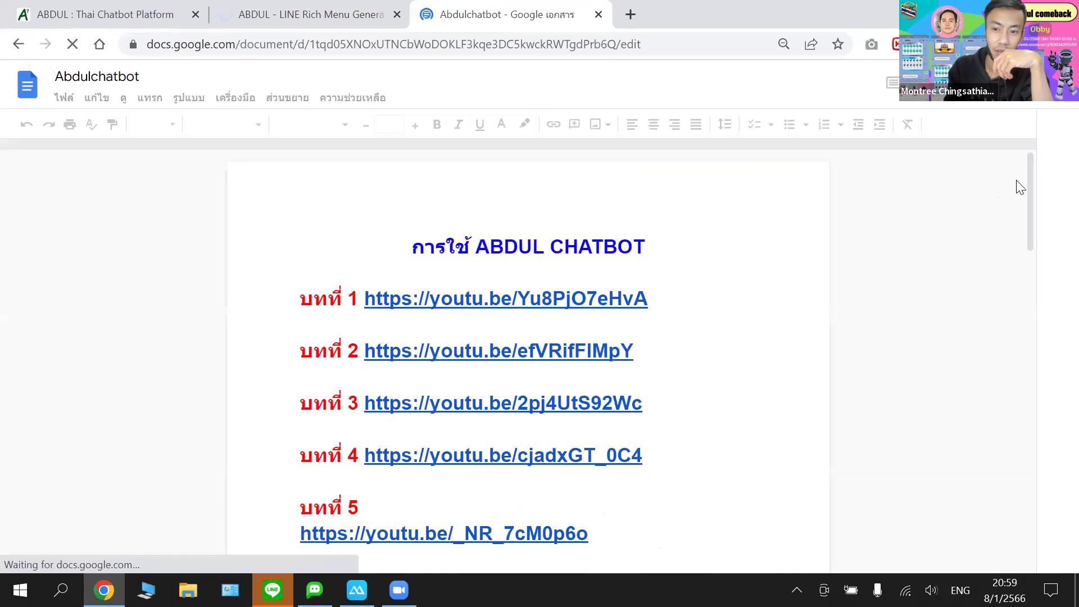
- Scroll through the Abdulchatbot document's lessons and sticker tables, then open a new tab
scroll(1028, 193, "down", 5)
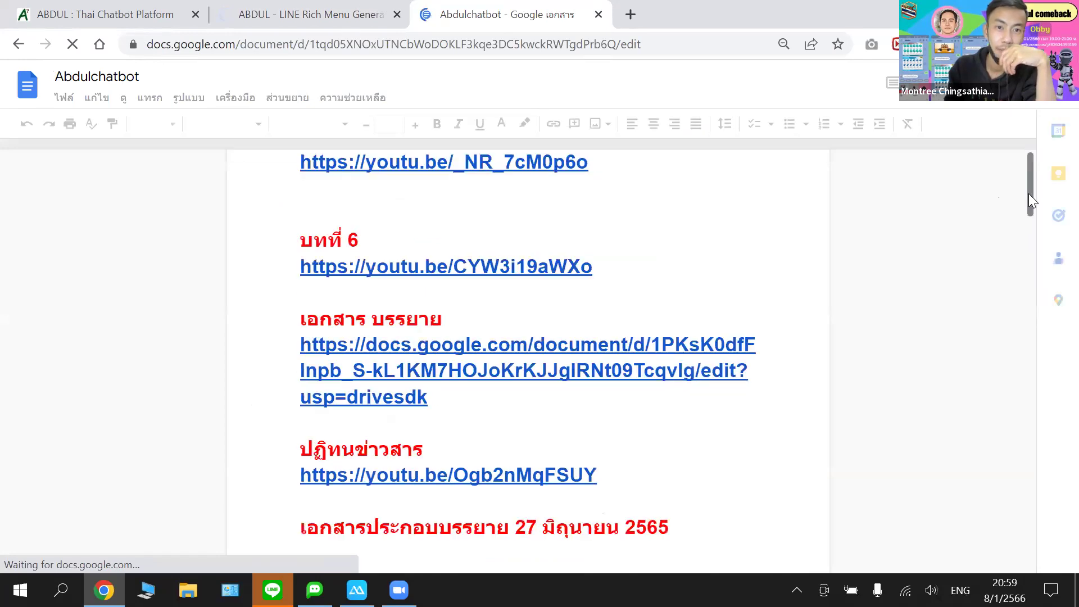
scroll(1028, 202, "down", 10)
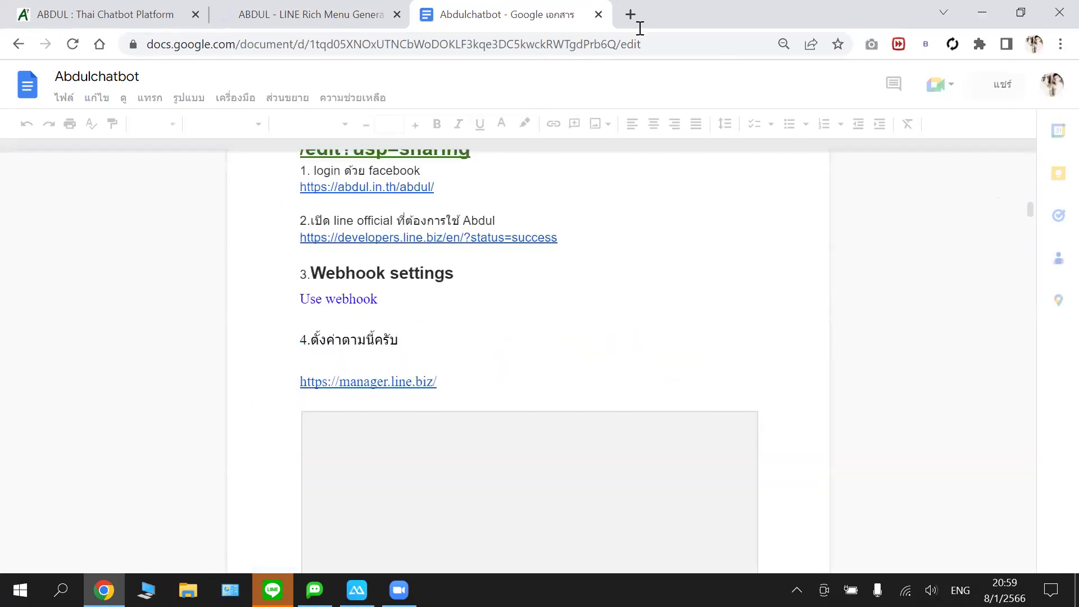
scroll(882, 236, "down", 3)
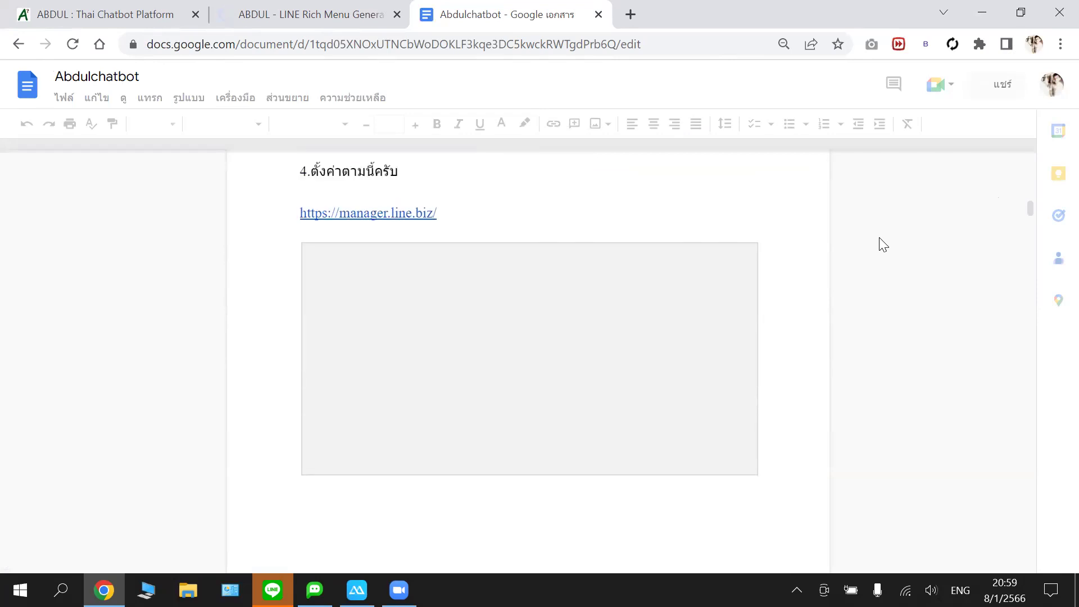
scroll(795, 237, "down", 6)
scroll(852, 258, "down", 10)
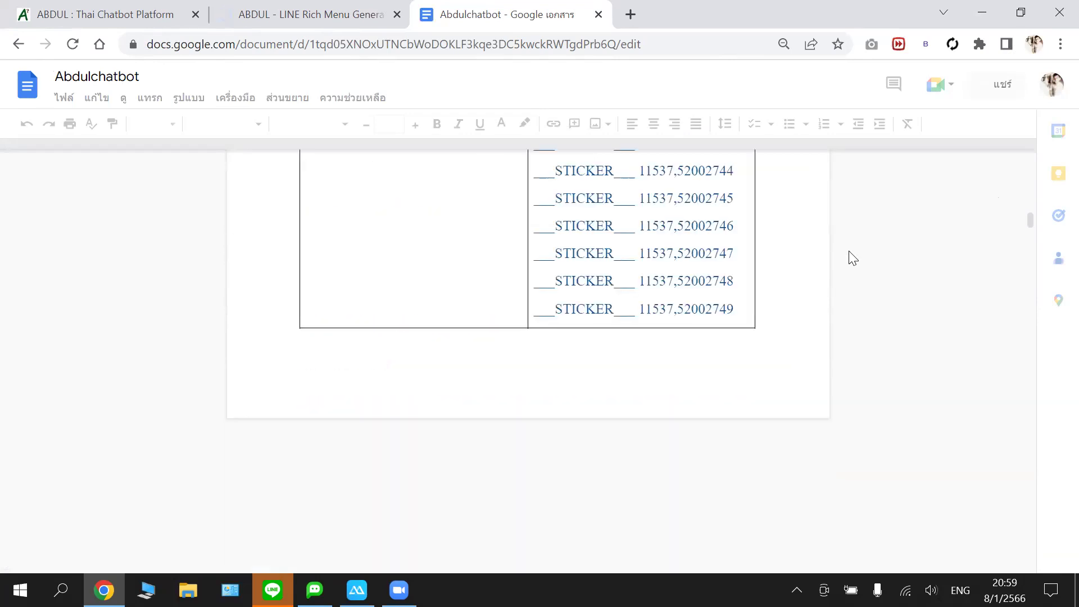
scroll(852, 258, "down", 5)
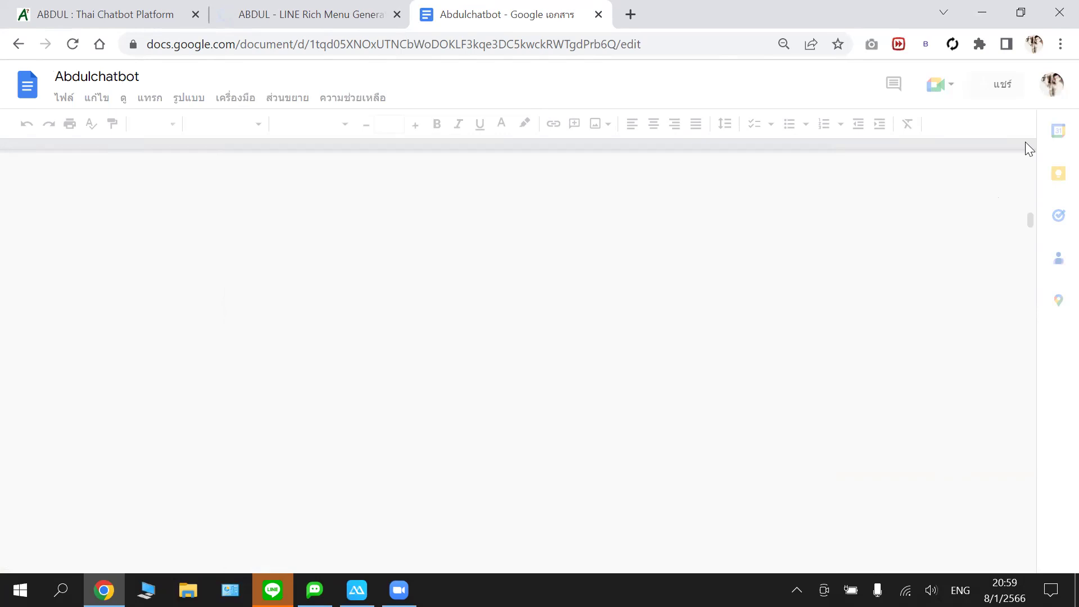
left_click(630, 14)
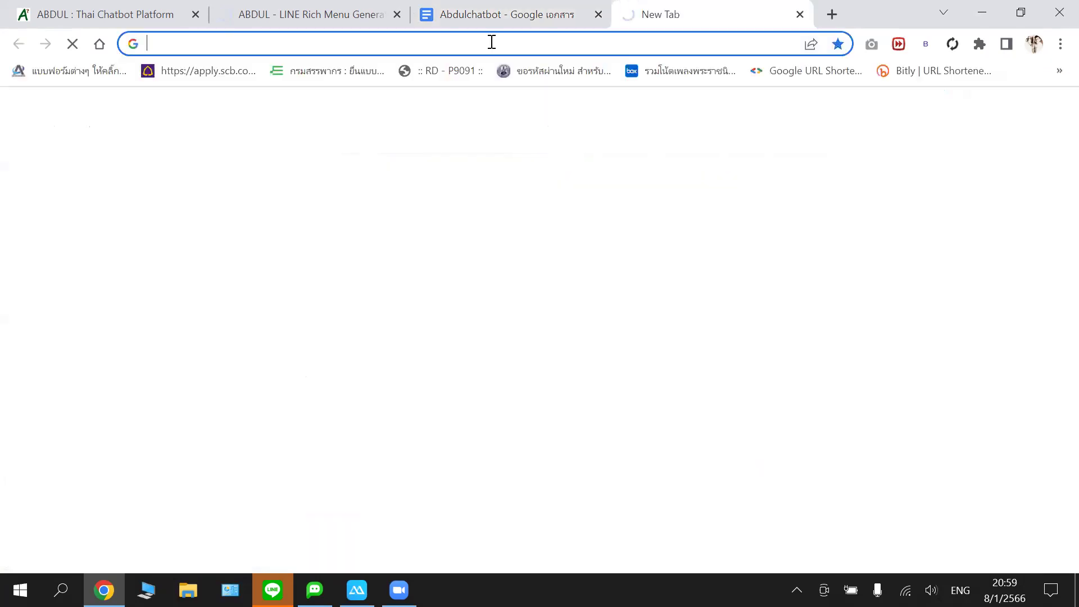
- Search Google for 'line bot designer' and open the LINE Bot Designer - LINE Developers page
type("li")
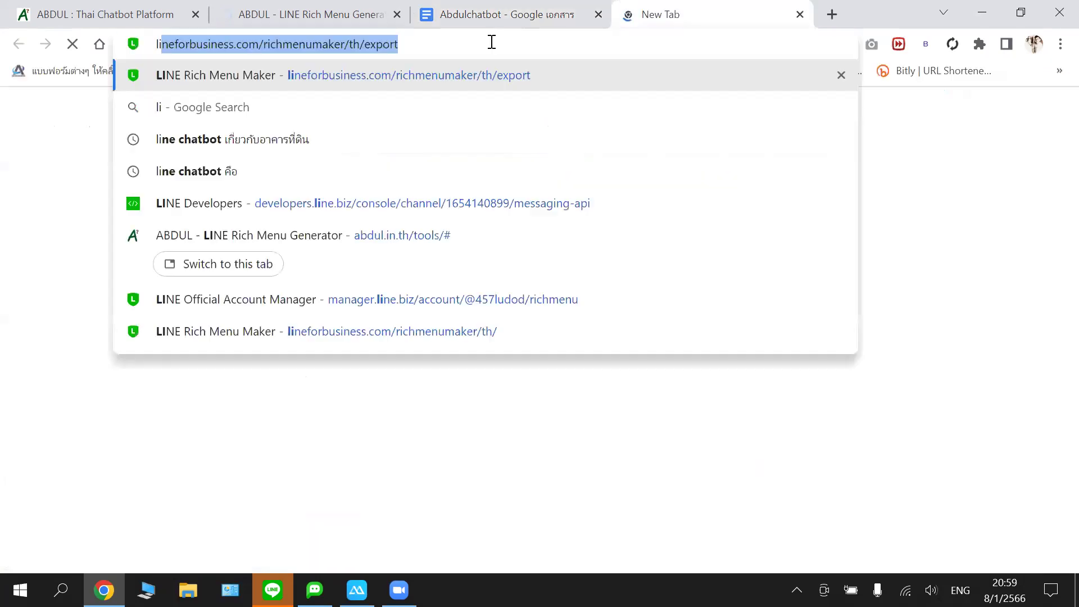
type("ne")
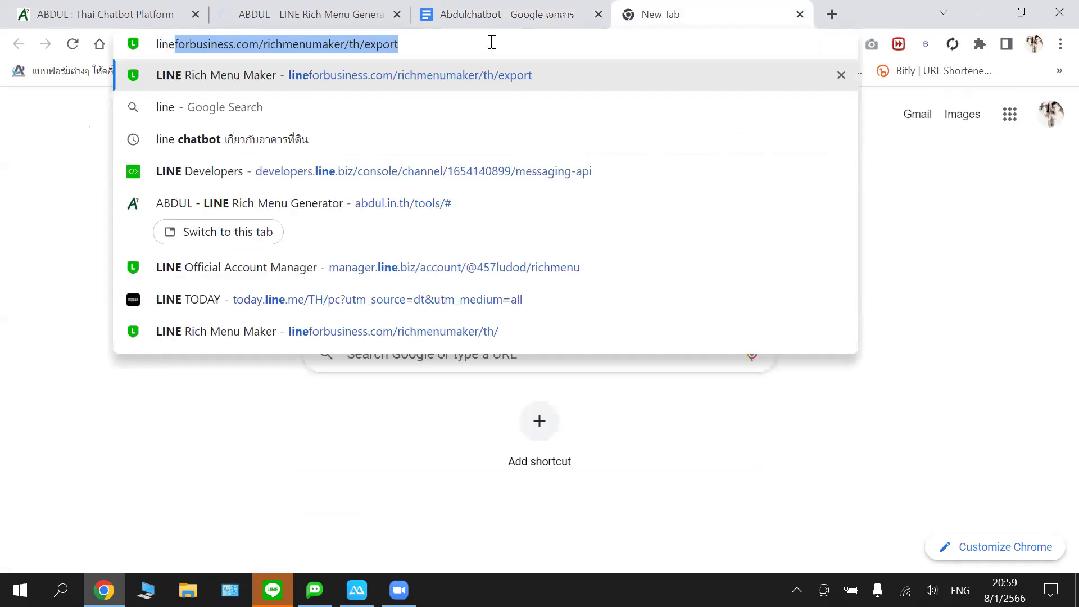
type(" bo")
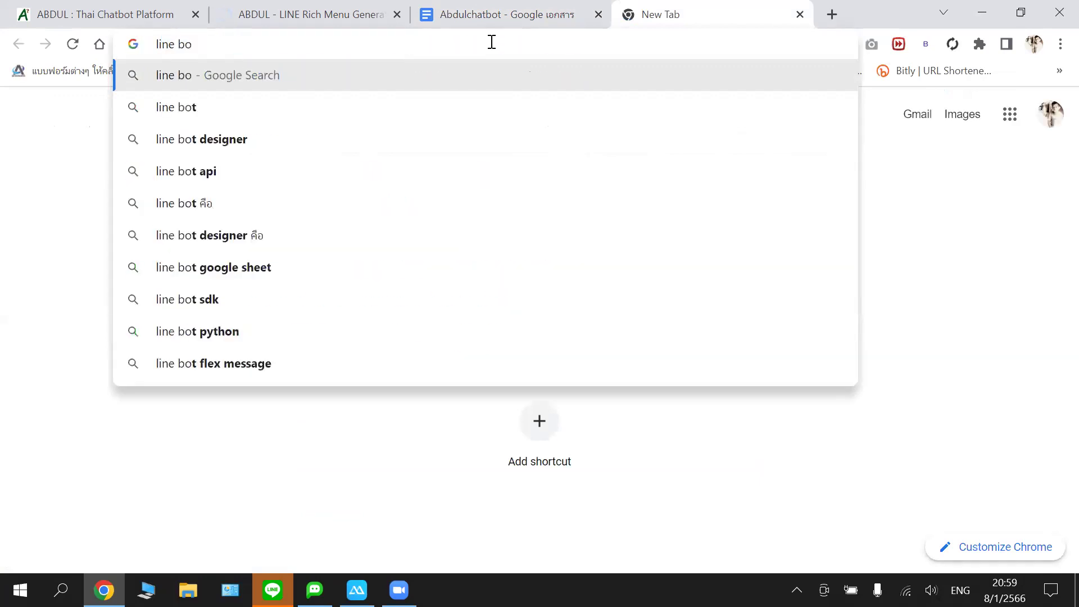
type("t")
key("Down")
key("Return")
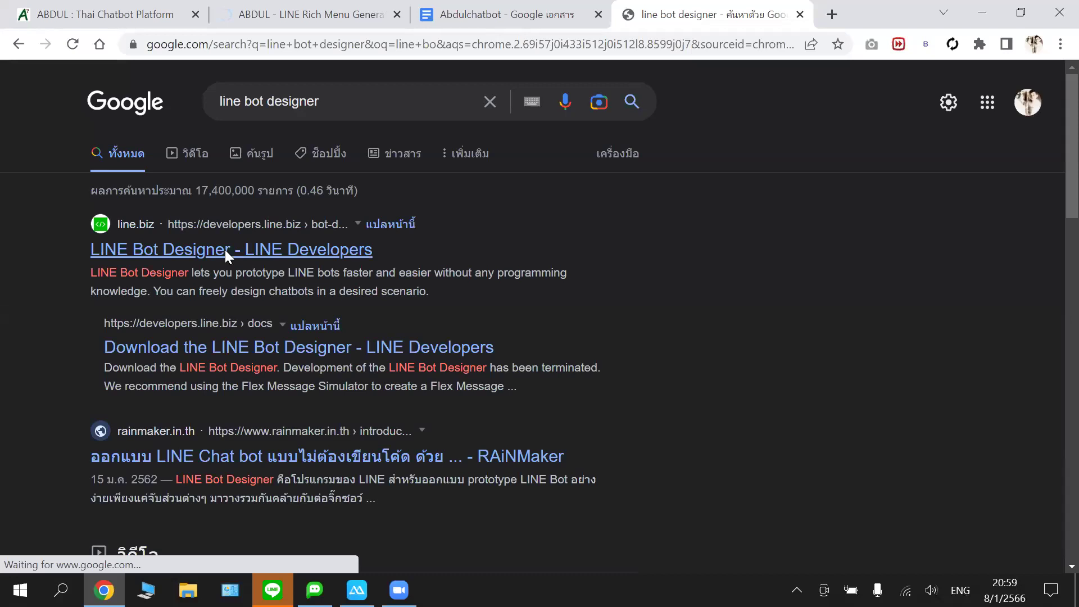
left_click(225, 251)
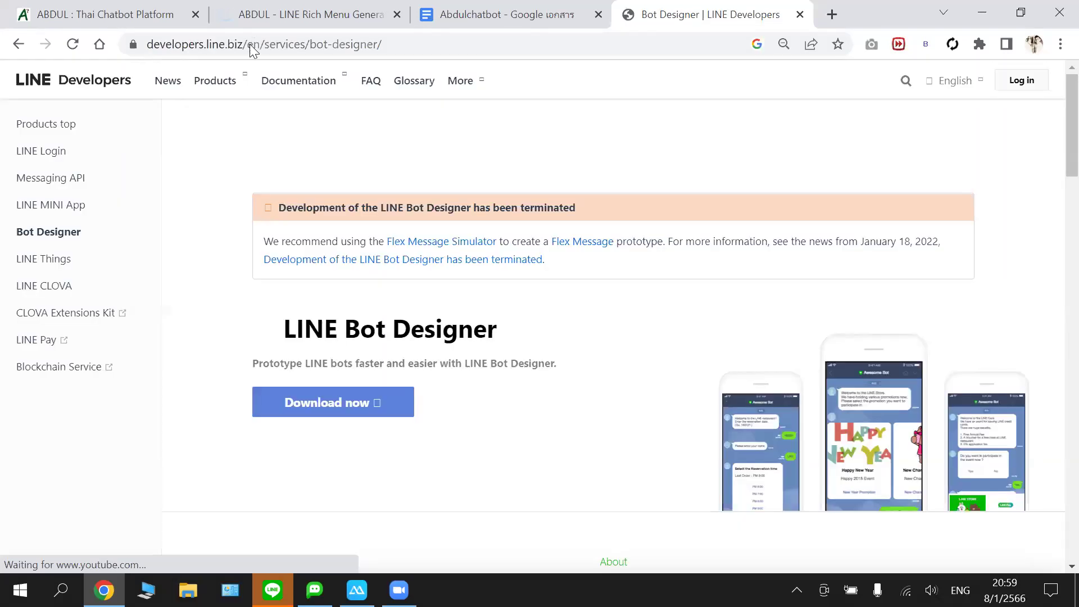
left_click(249, 44)
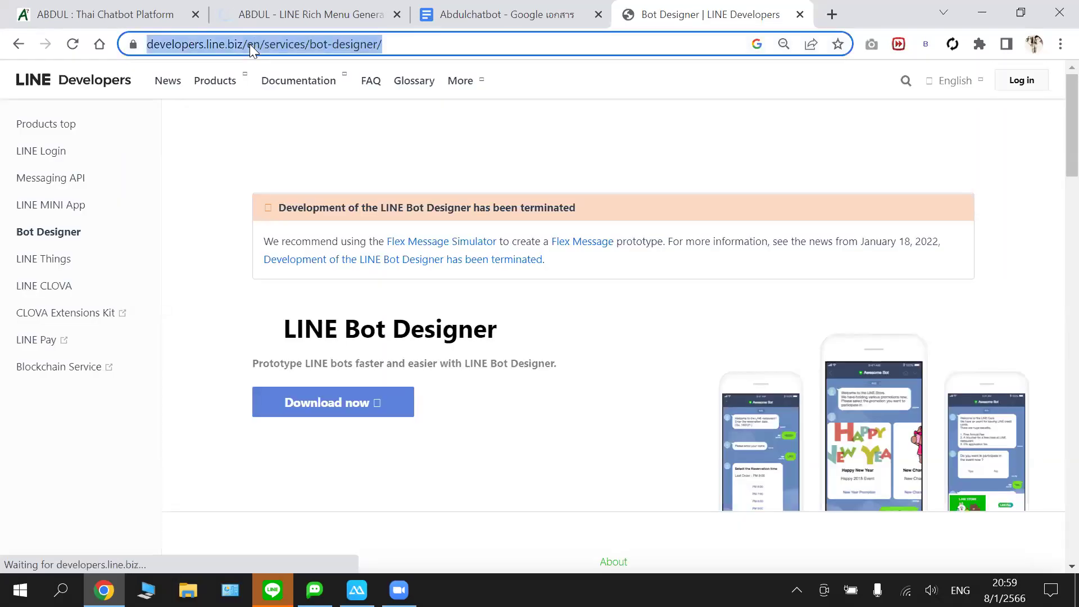
- Copy the Bot Designer page URL, download LINE Bot Designer Setup 1.3.4.exe, then return to Docs
key("Menu")
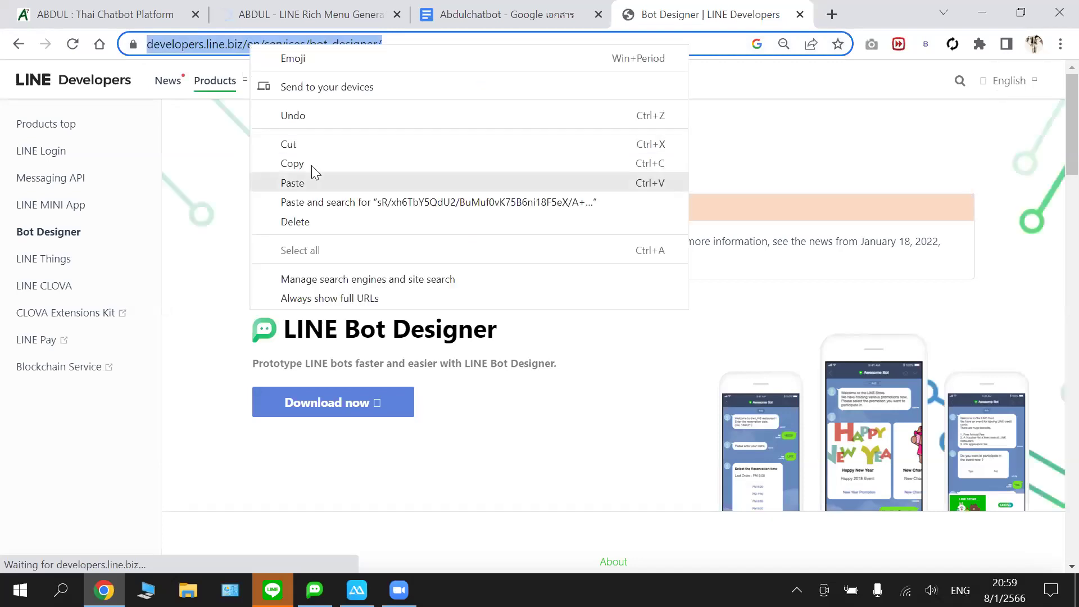
left_click(489, 440)
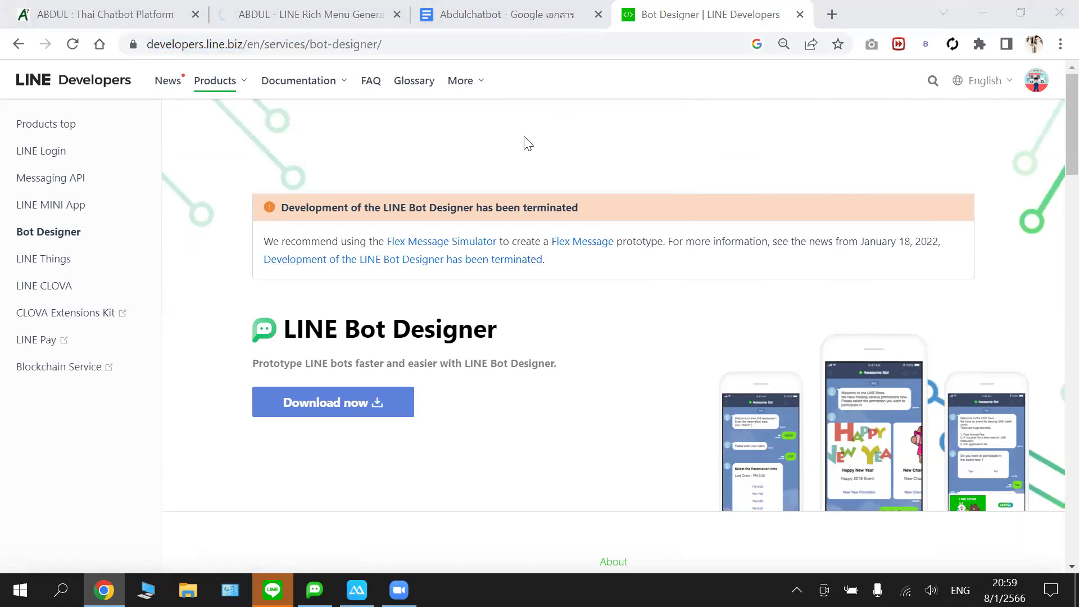
scroll(453, 339, "down", 1)
scroll(725, 150, "down", 4)
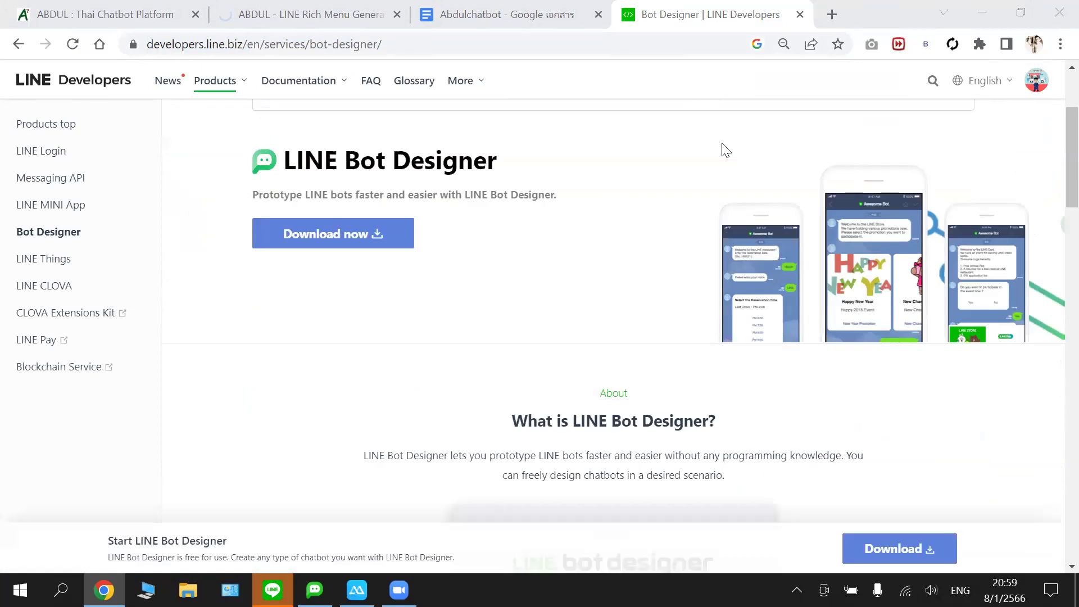
left_click(406, 245)
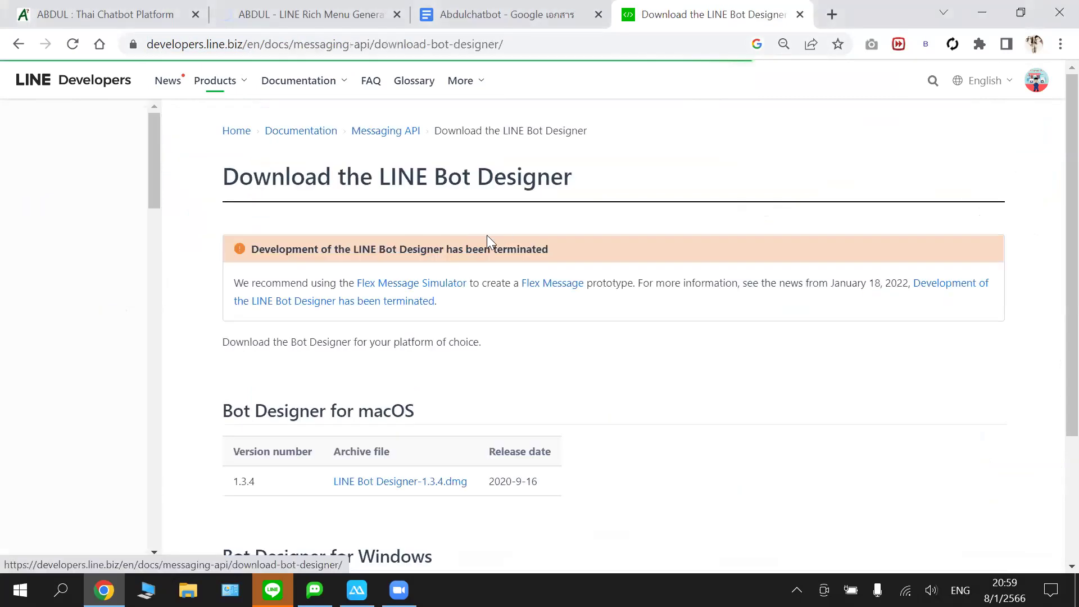
scroll(488, 242, "down", 3)
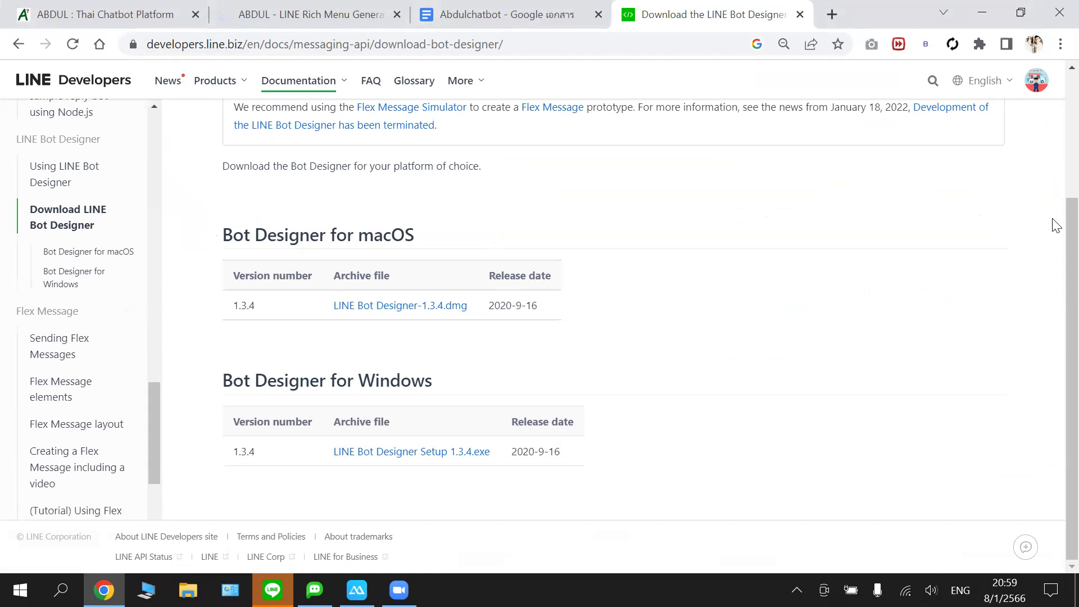
left_click(395, 454)
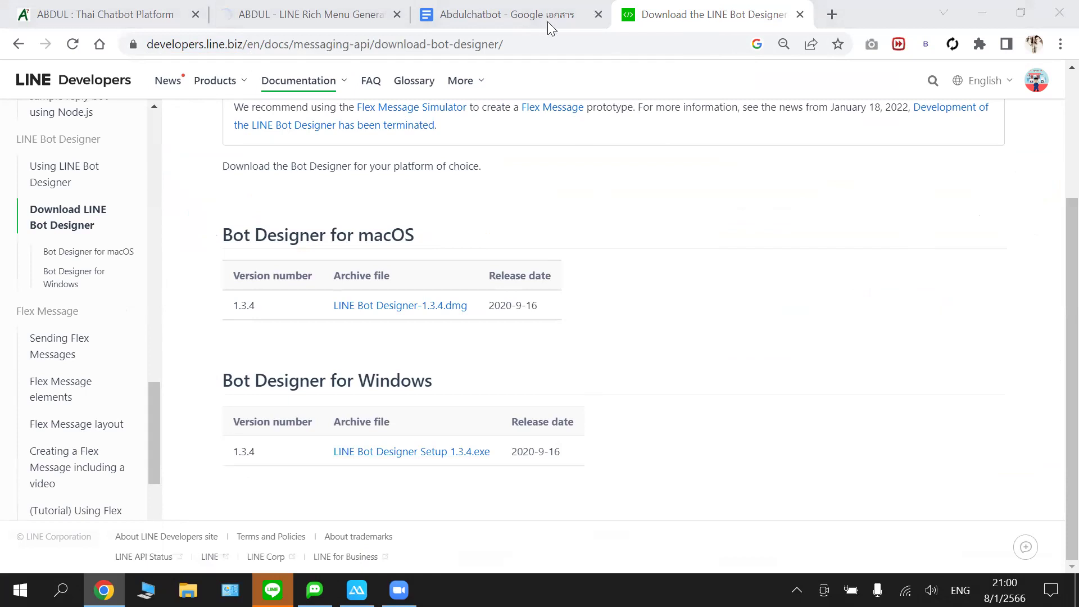
key("ctrl+Page_Up")
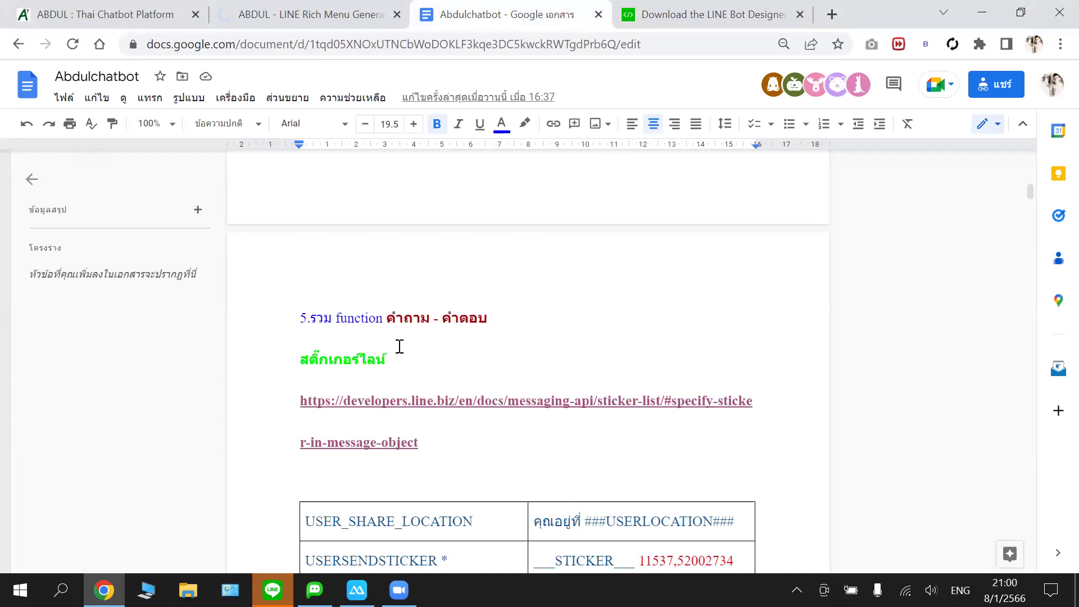
- Open the lineforbusiness.com Rich Menu Maker link from the Richmenu section in a new tab
scroll(398, 344, "down", 12)
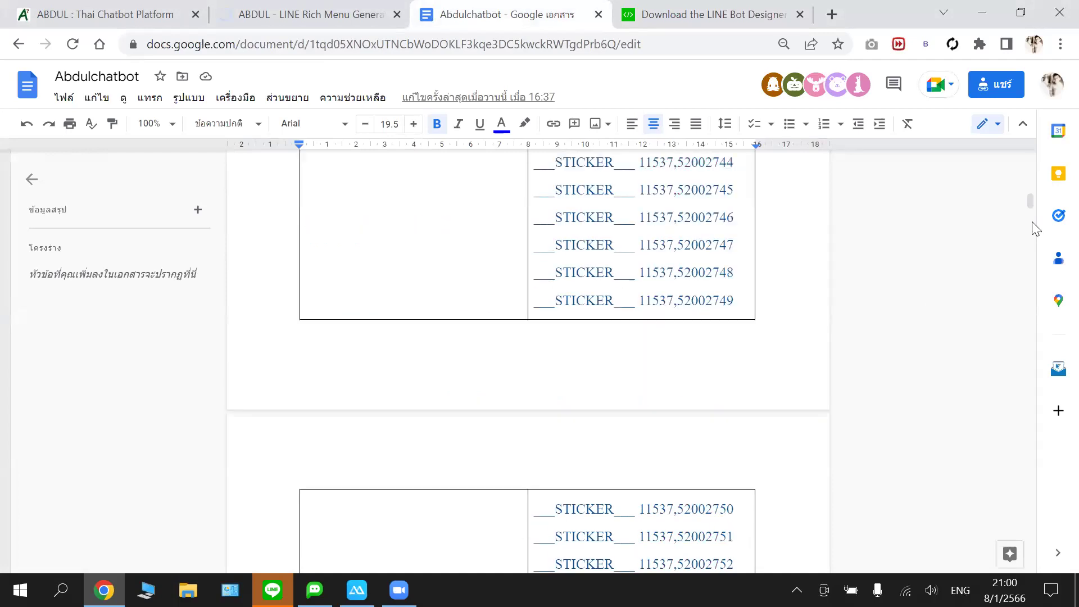
scroll(1036, 228, "down", 5)
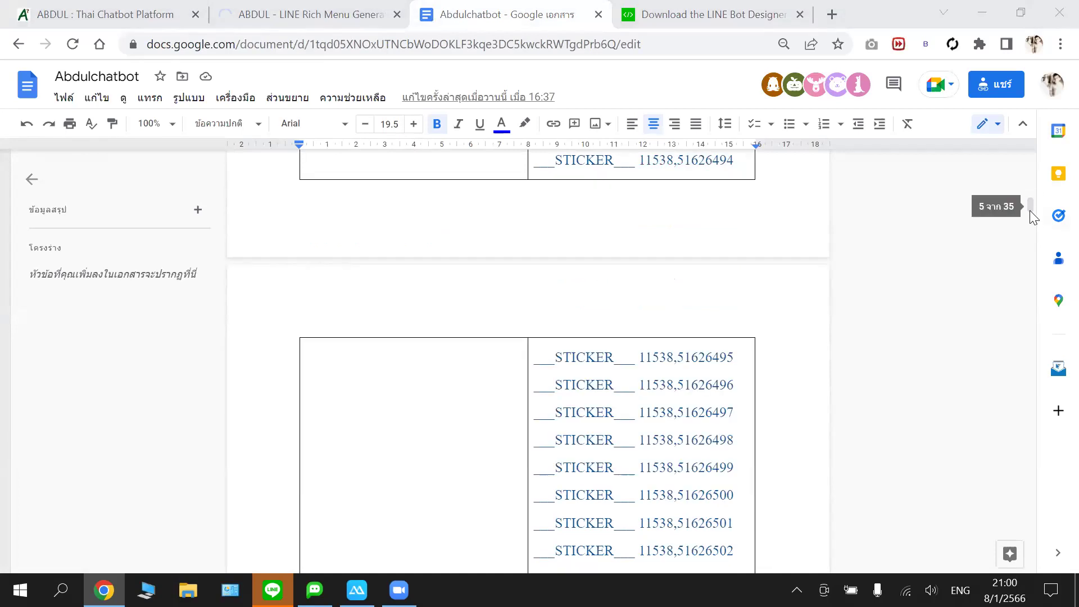
left_click(1030, 209)
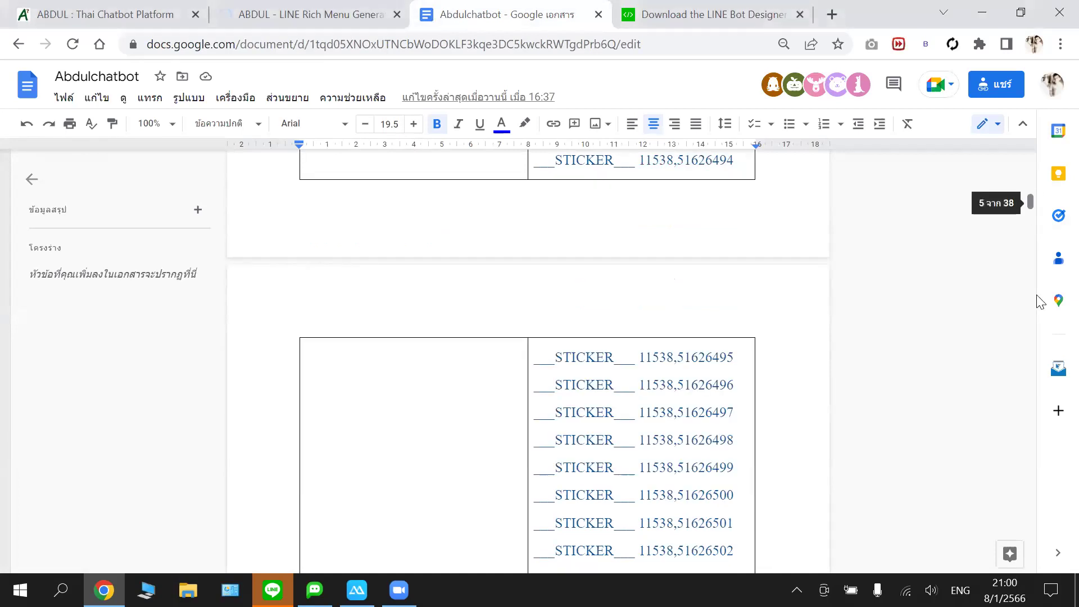
left_click_drag(1040, 302, 1023, 527)
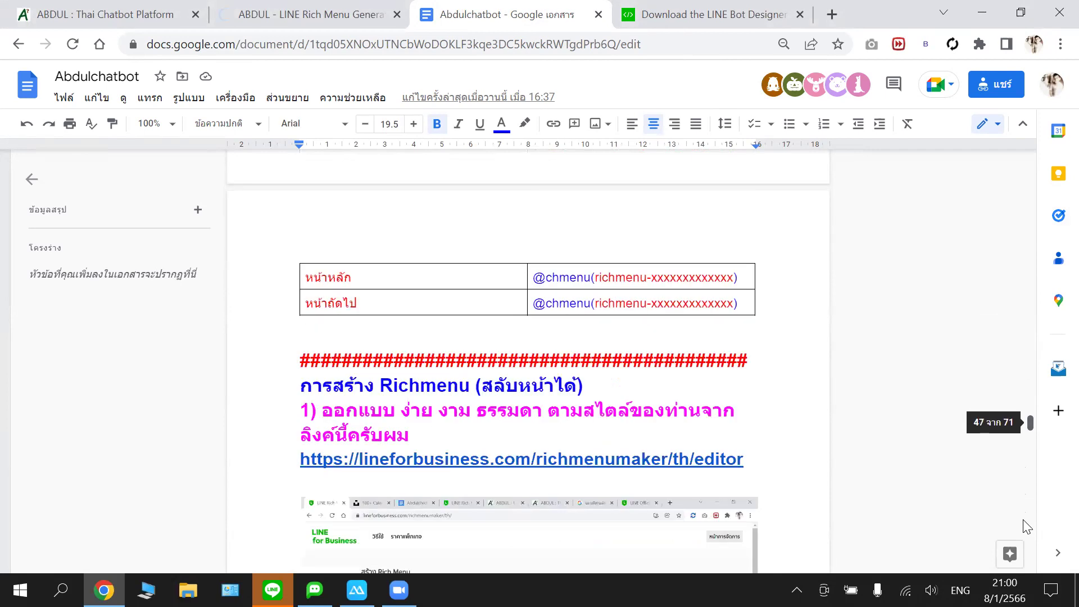
scroll(1026, 528, "down", 3)
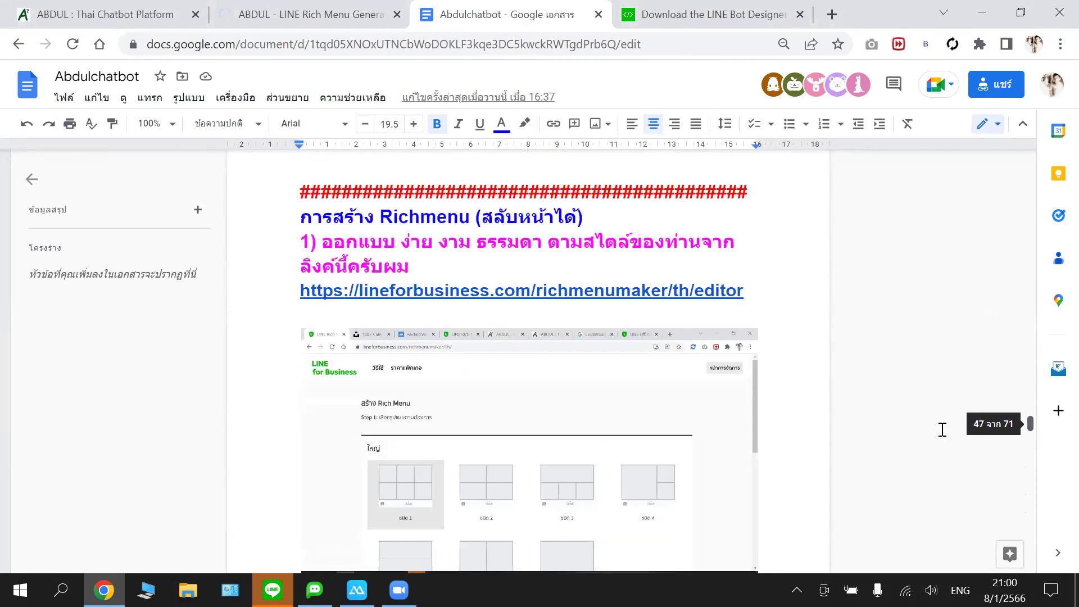
scroll(825, 311, "up", 1)
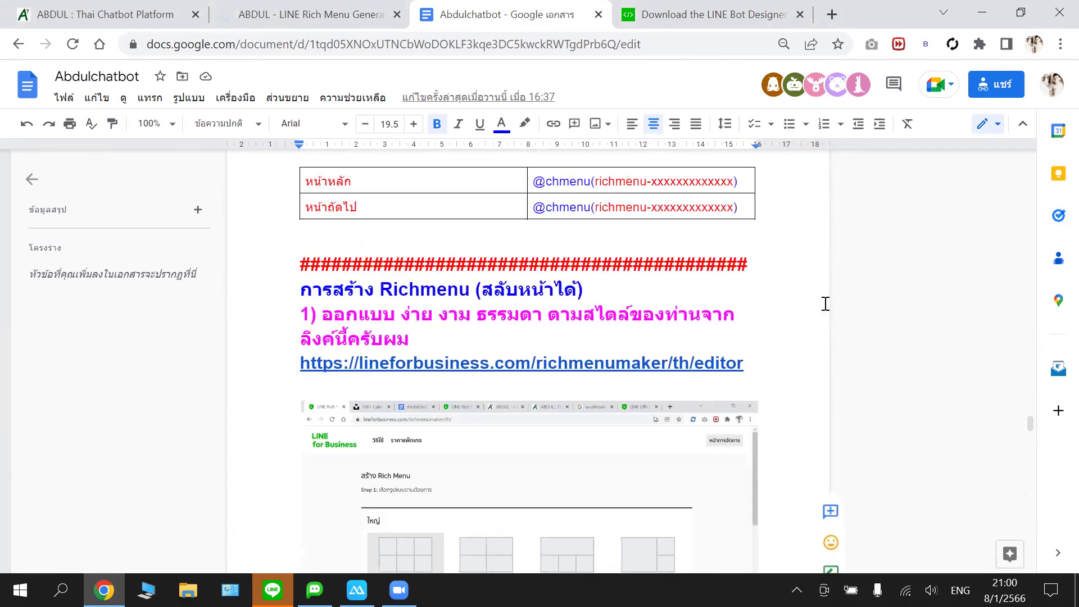
scroll(826, 304, "up", 1)
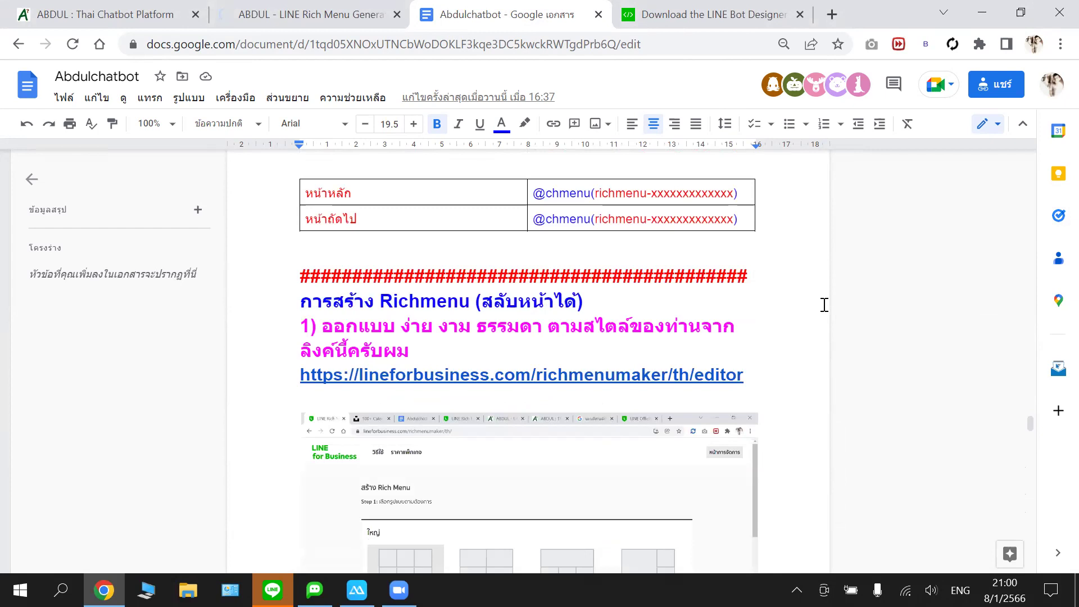
scroll(365, 294, "down", 1)
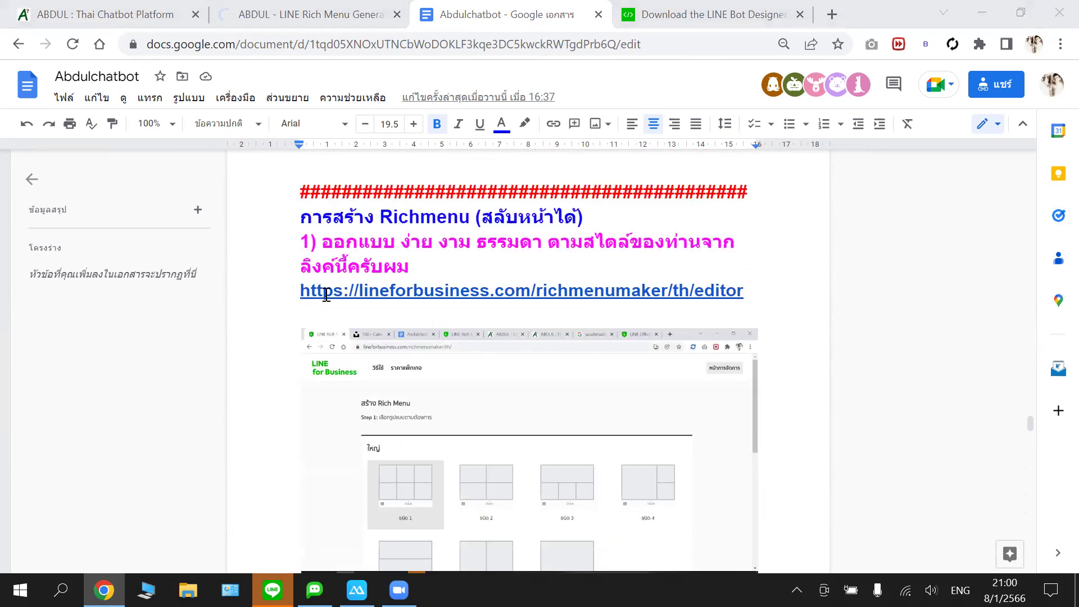
double_click(650, 286)
left_click_drag(721, 281, 737, 283)
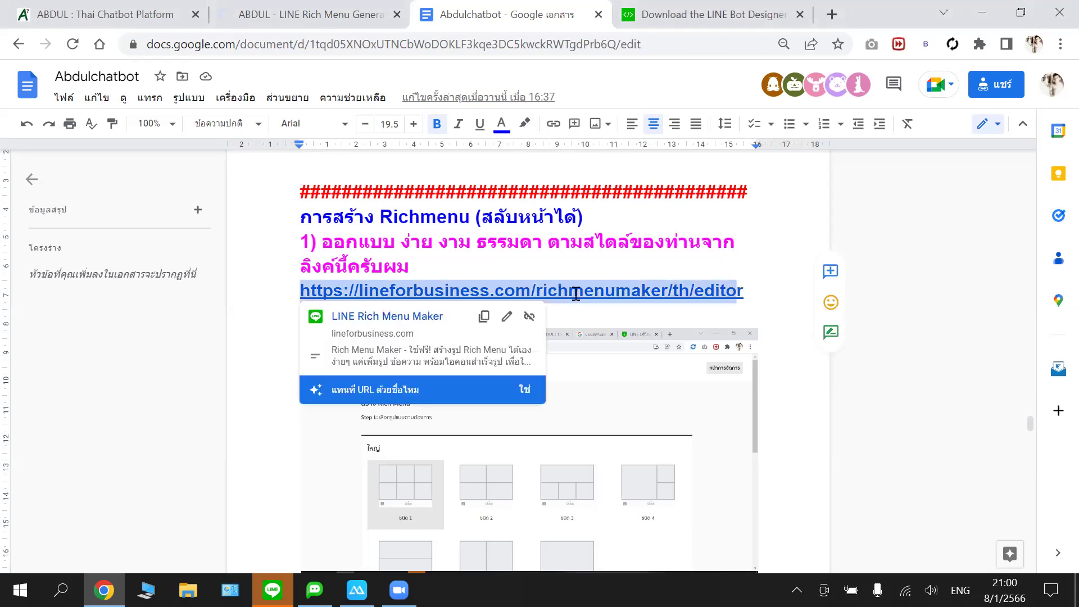
left_click(437, 318)
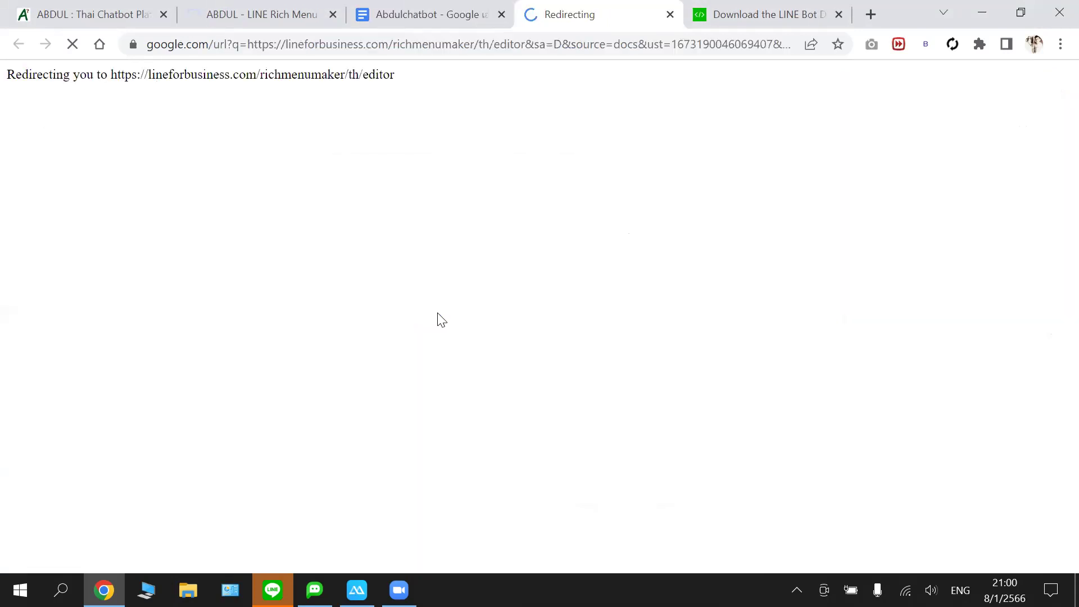
- Scroll the Rich Menu Maker Step 1 page down to the small (เล็ก) layout templates
left_click(334, 47)
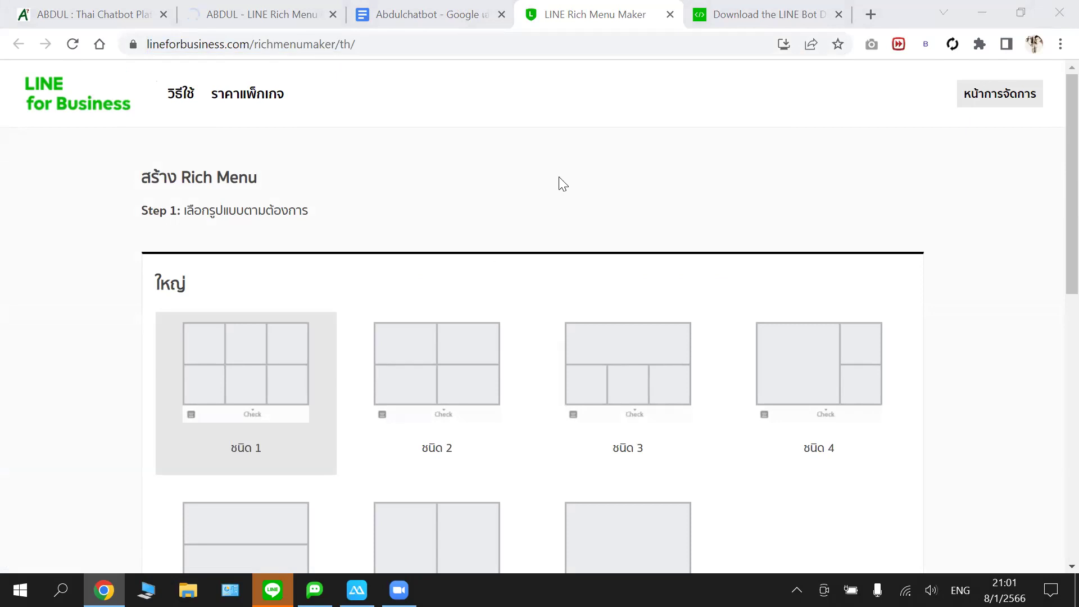
scroll(733, 446, "down", 2)
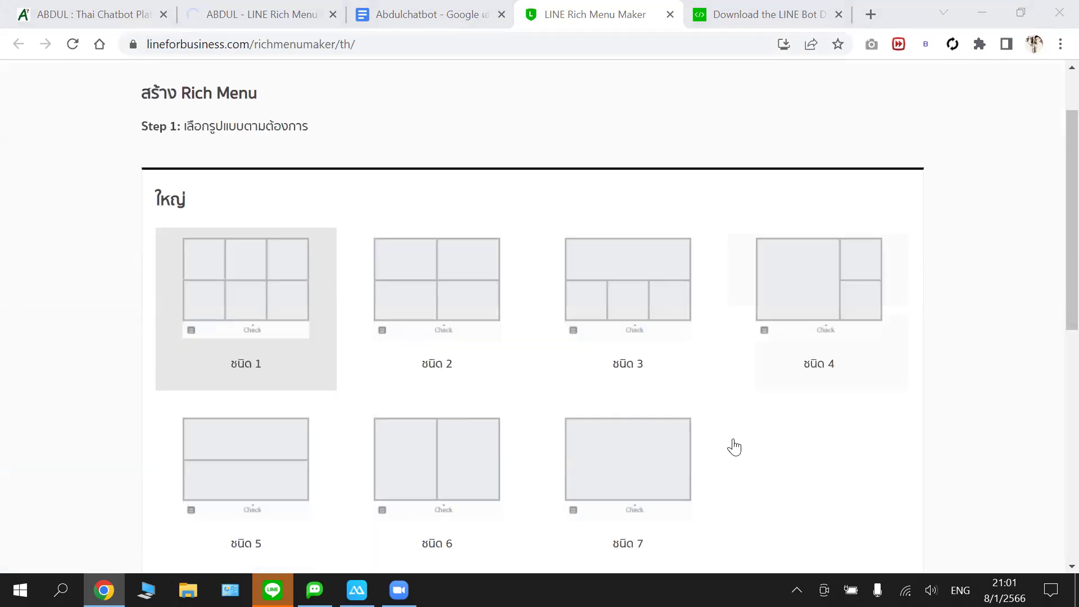
scroll(682, 451, "down", 2)
scroll(646, 455, "down", 1)
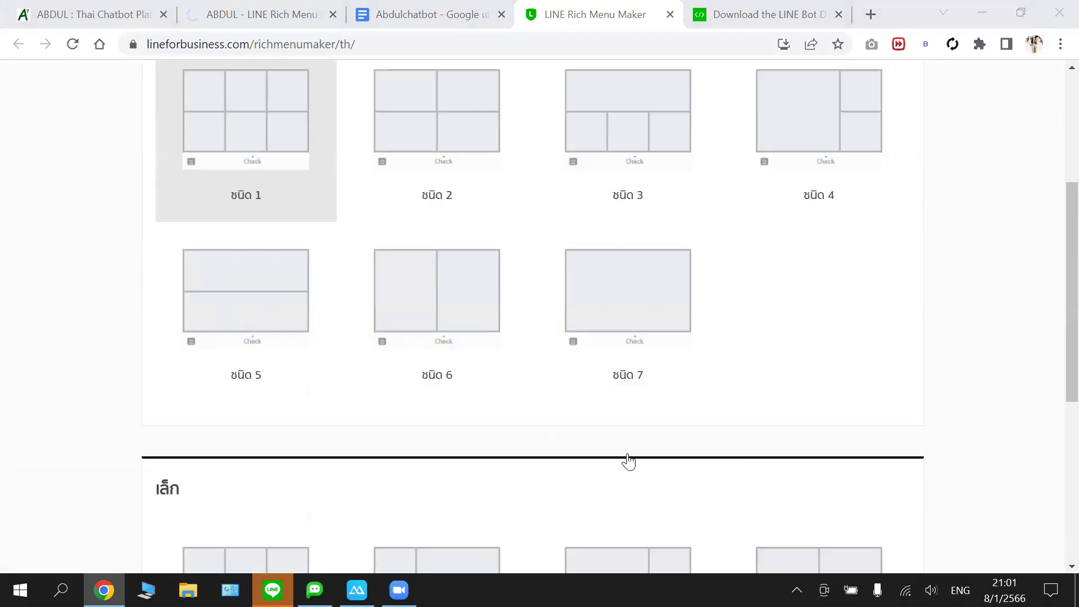
scroll(579, 478, "down", 3)
scroll(711, 506, "up", 1)
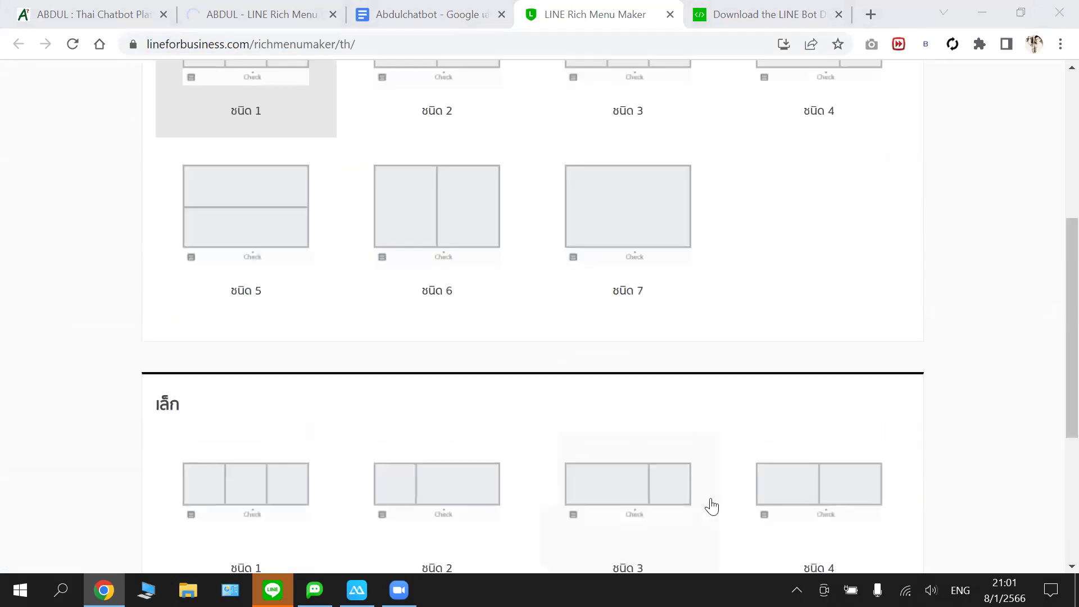
scroll(268, 426, "down", 1)
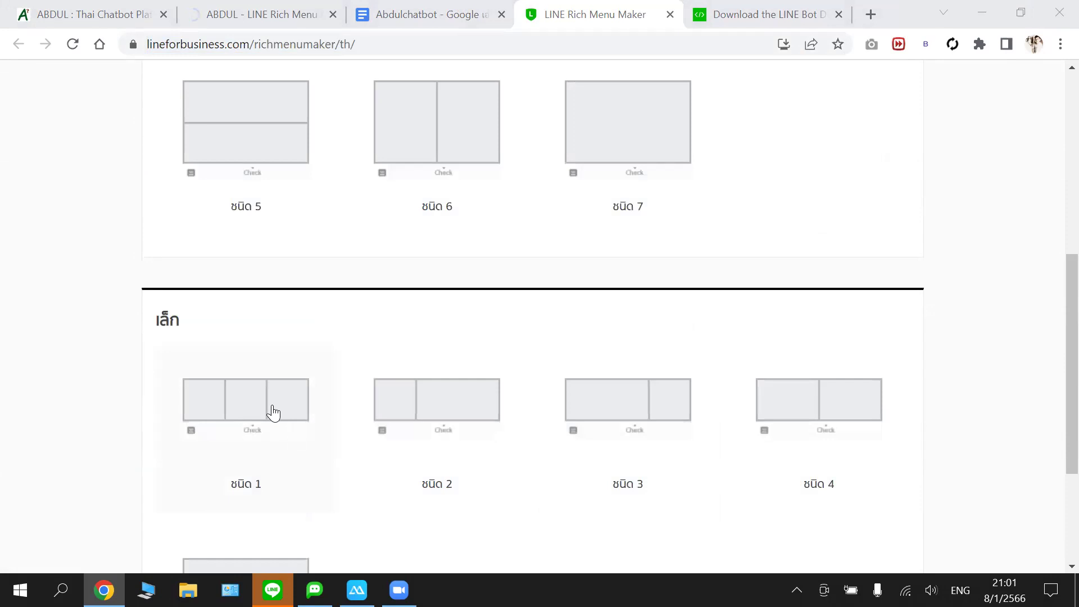
- Choose the small ชนิด 1 layout with three equal panels
left_click(273, 413)
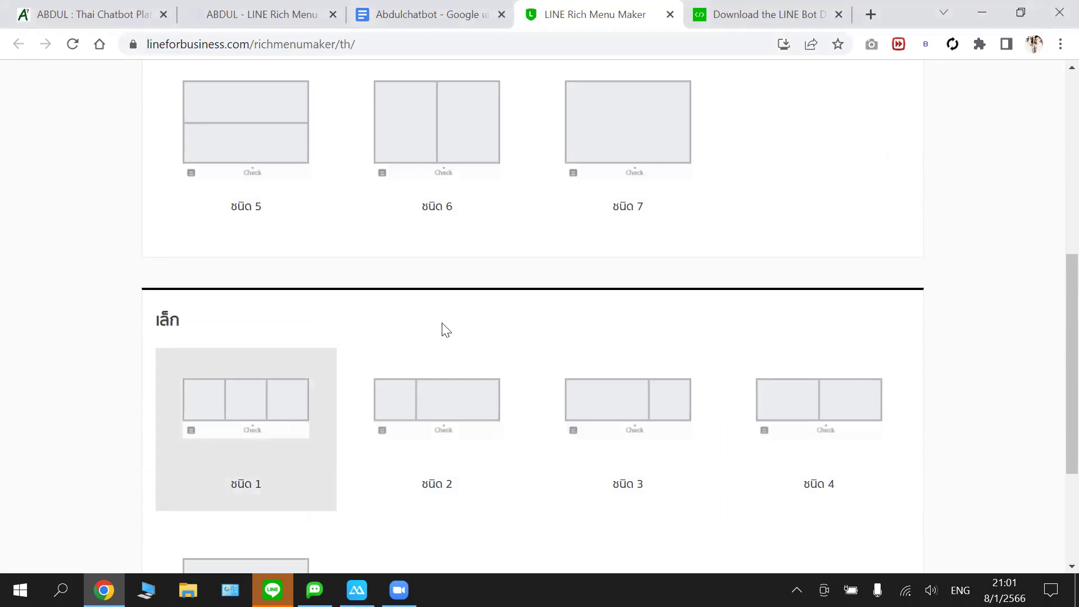
scroll(447, 330, "down", 1)
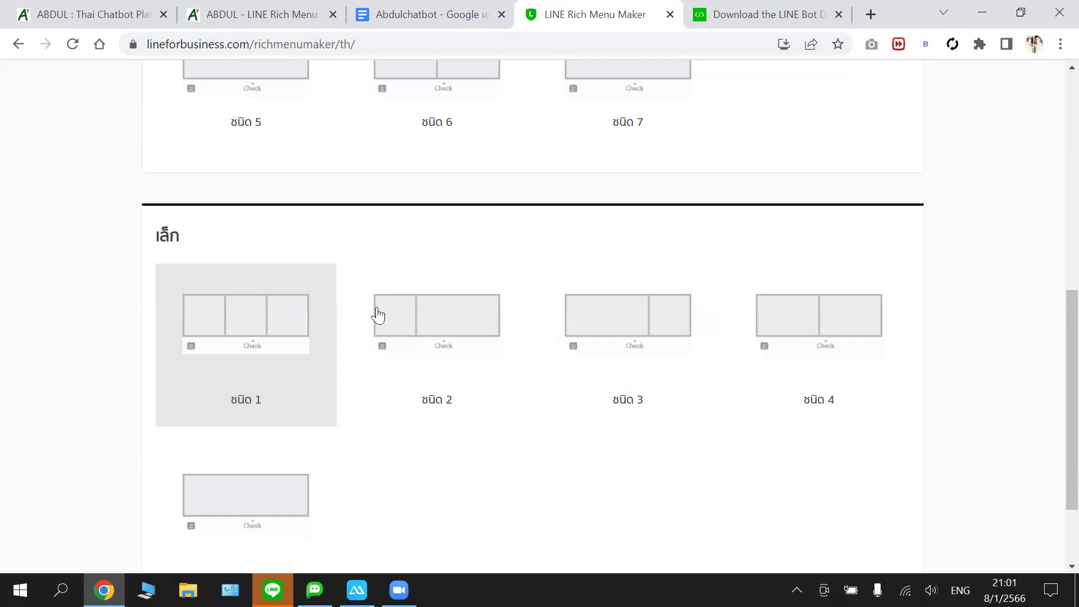
scroll(341, 318, "down", 1)
scroll(557, 308, "down", 1)
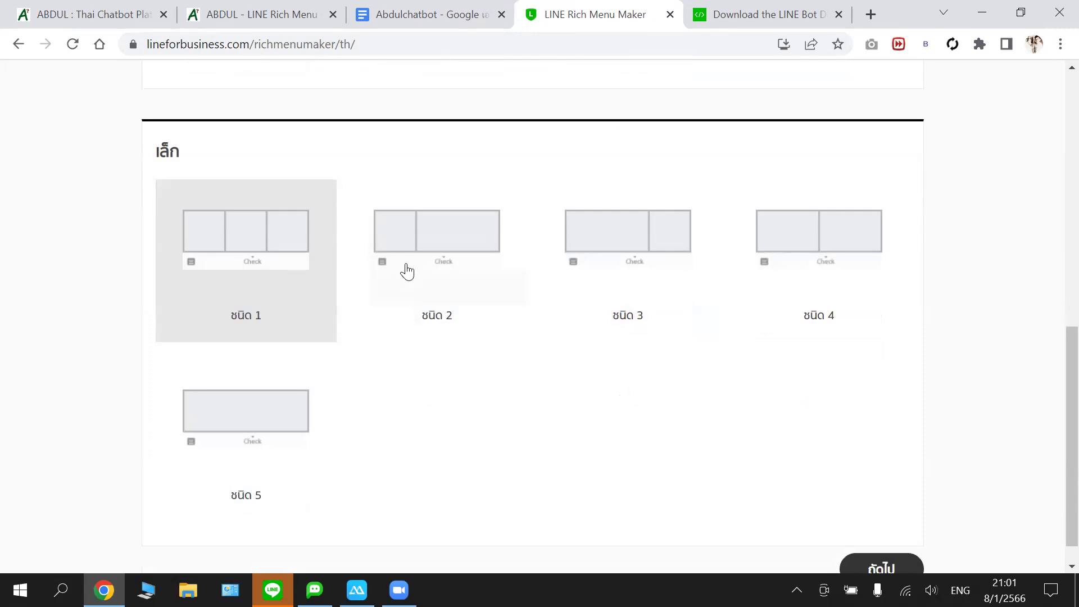
scroll(477, 294, "down", 1)
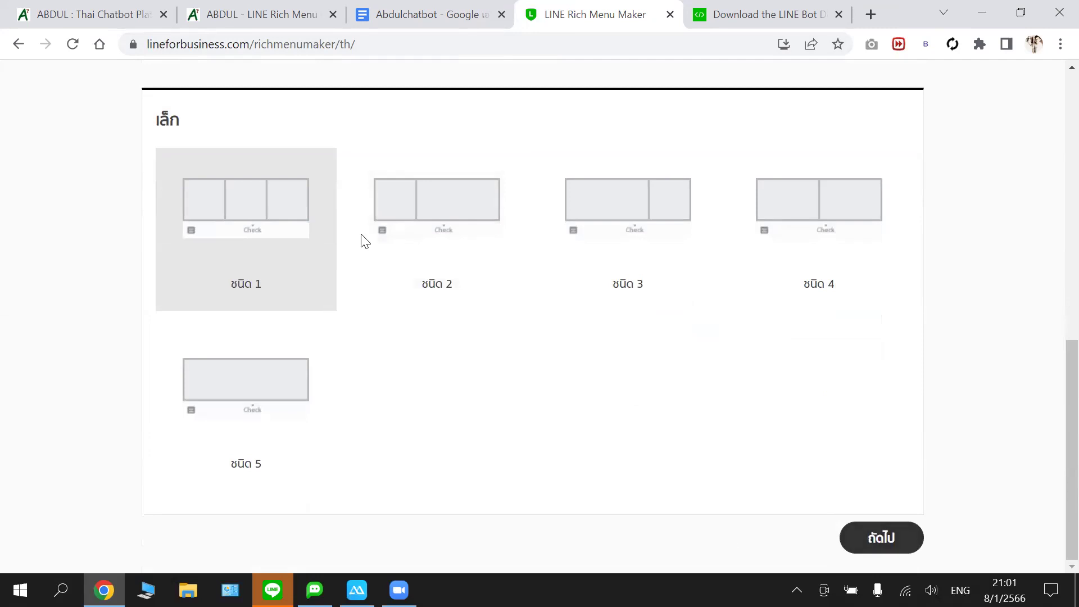
left_click(573, 254)
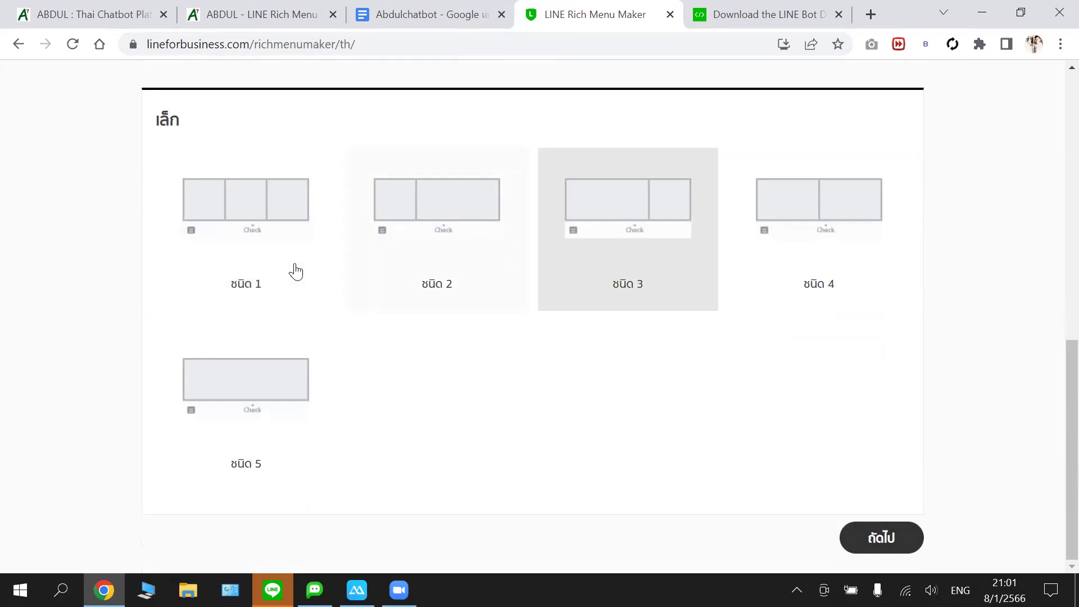
left_click(297, 272)
scroll(554, 393, "up", 1)
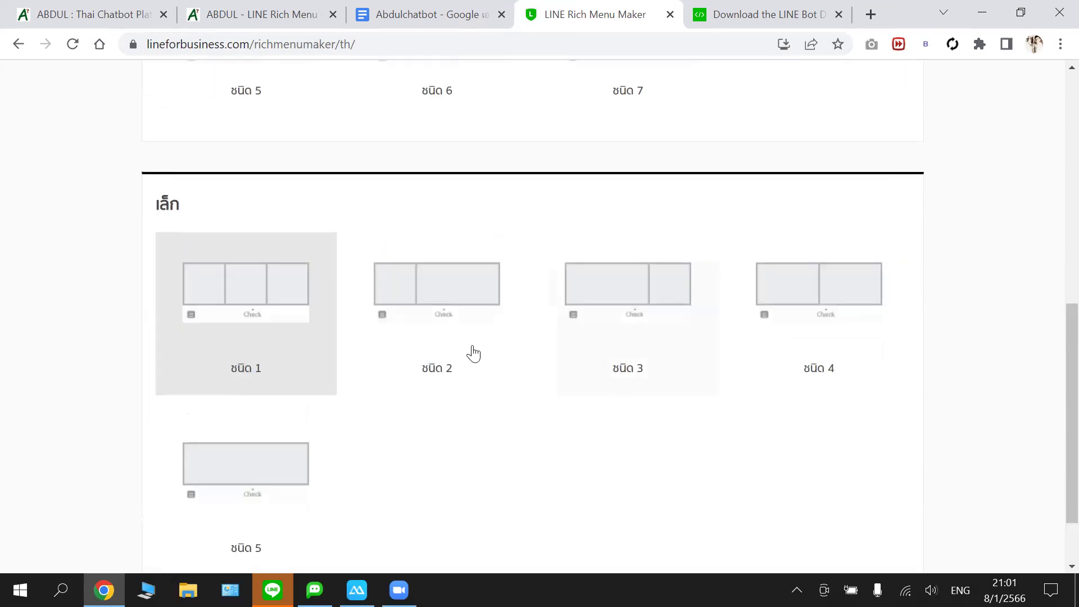
scroll(488, 351, "down", 1)
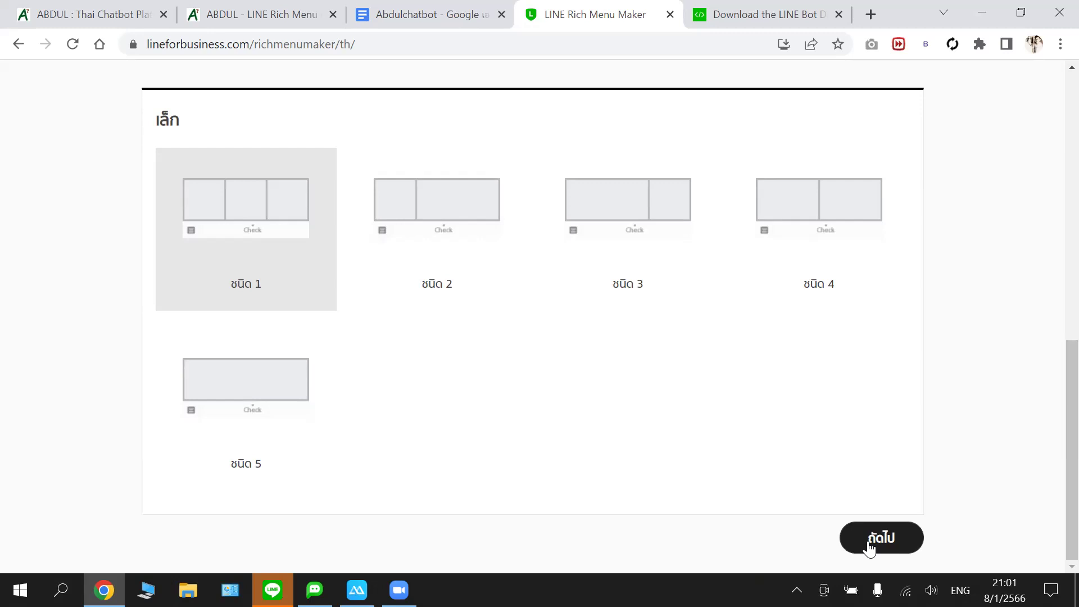
- Copy the page's web address and continue to the icon-editing step
left_click(351, 41)
right_click(351, 41)
left_click(442, 160)
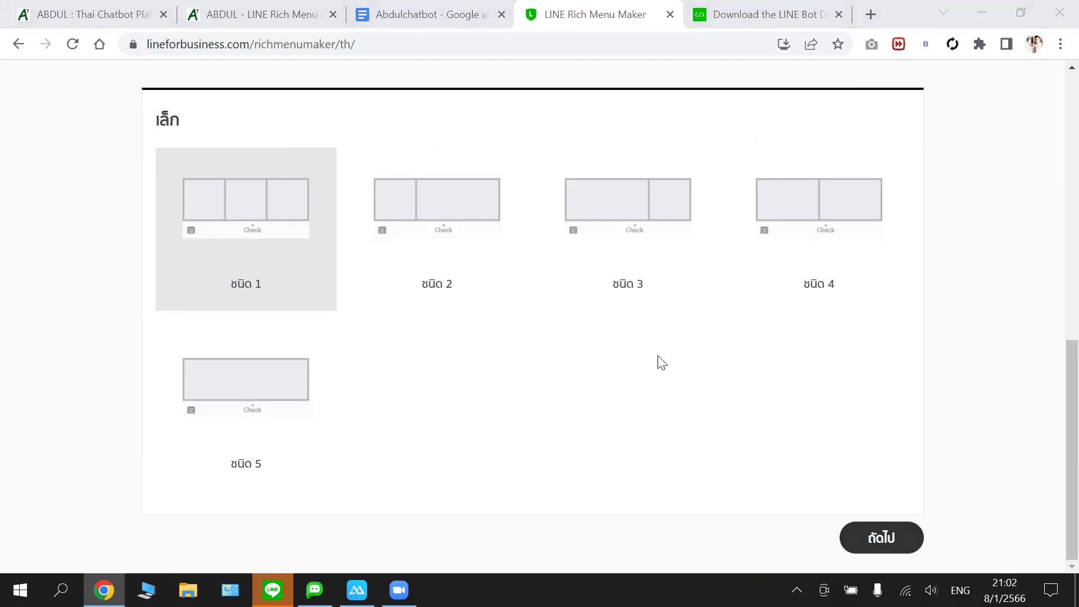
left_click(883, 542)
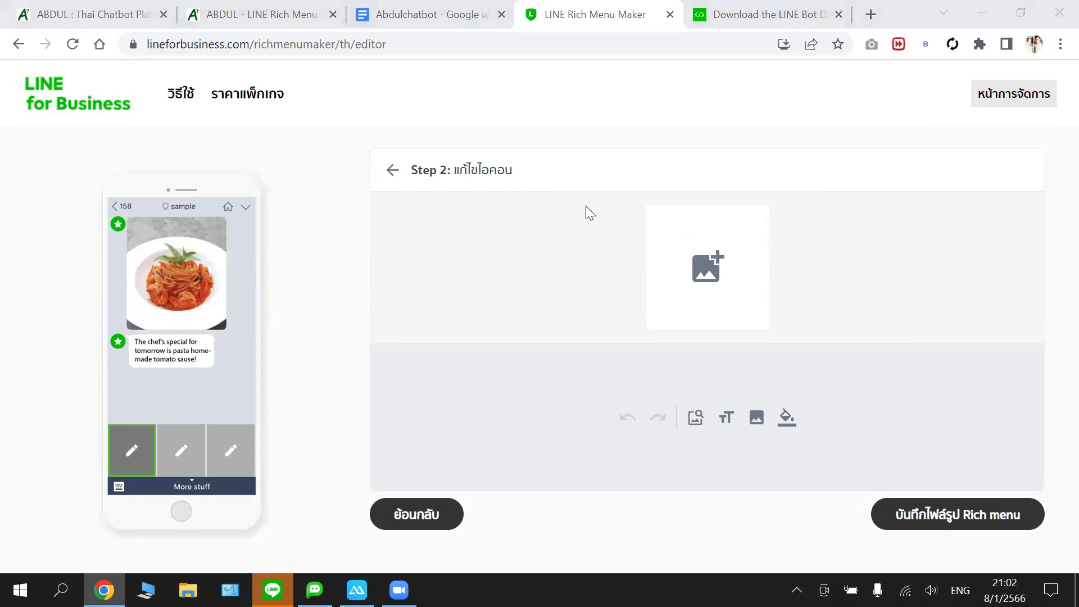
- Put the checklist image b58c0590f11f1469c69cc315f76dc779.jpg from the computer into the first panel
left_click(172, 452)
left_click(224, 449)
left_click(144, 455)
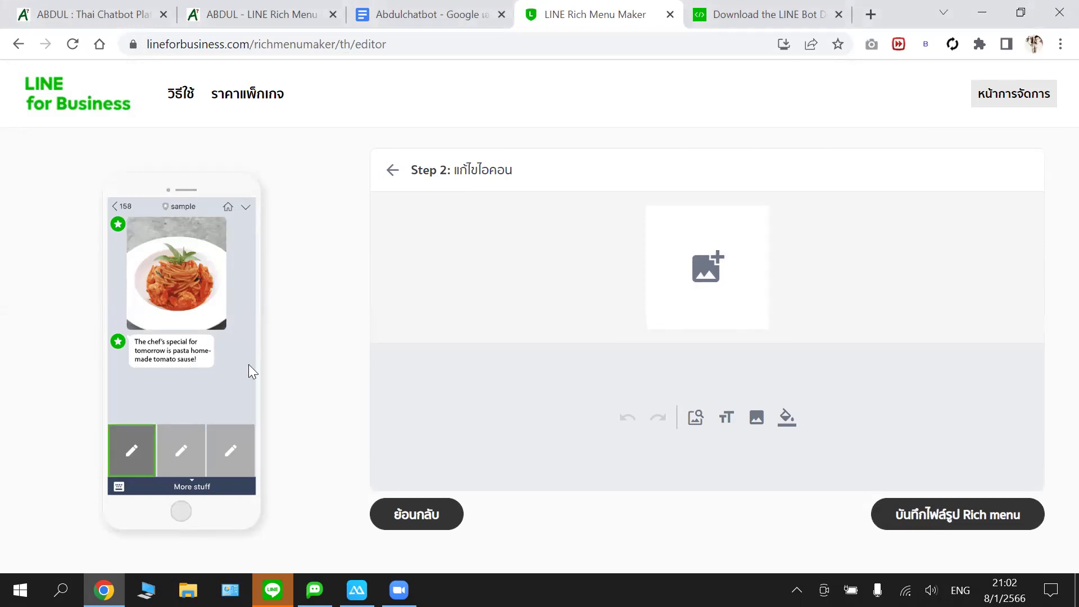
left_click(696, 419)
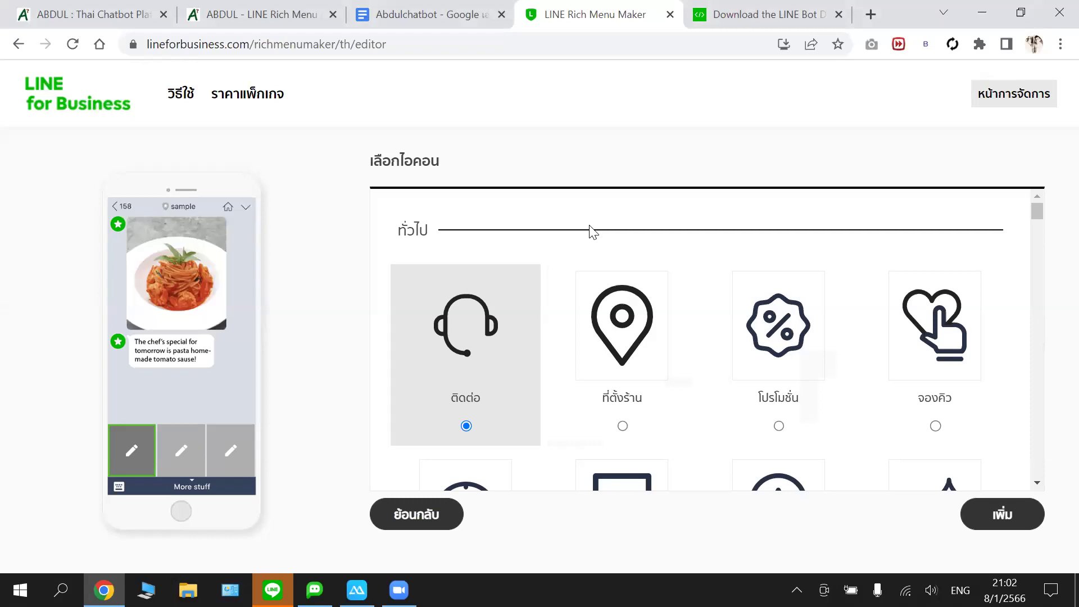
left_click(428, 514)
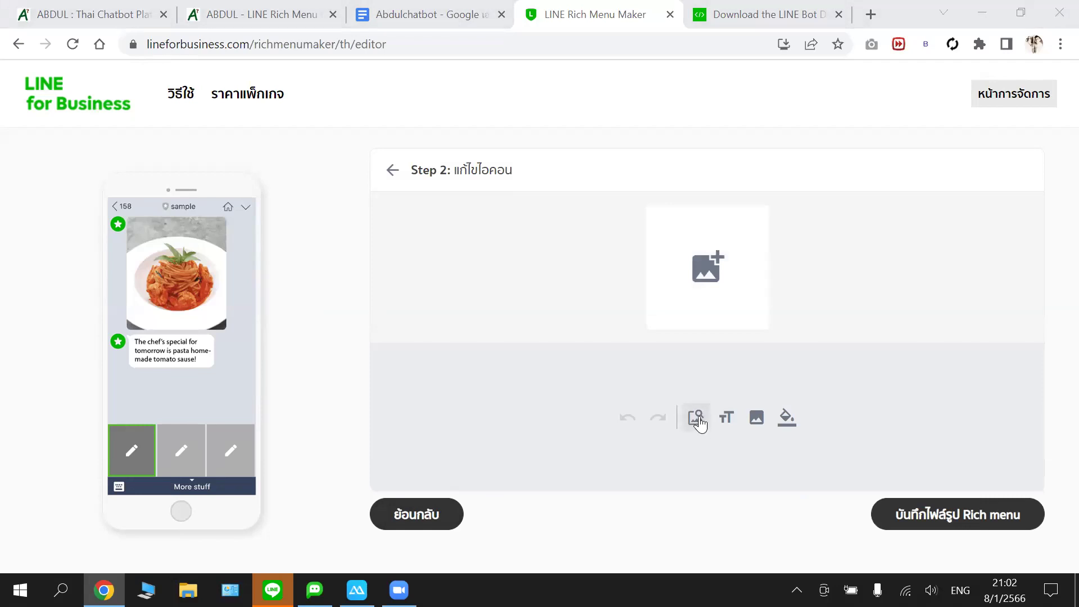
left_click(713, 268)
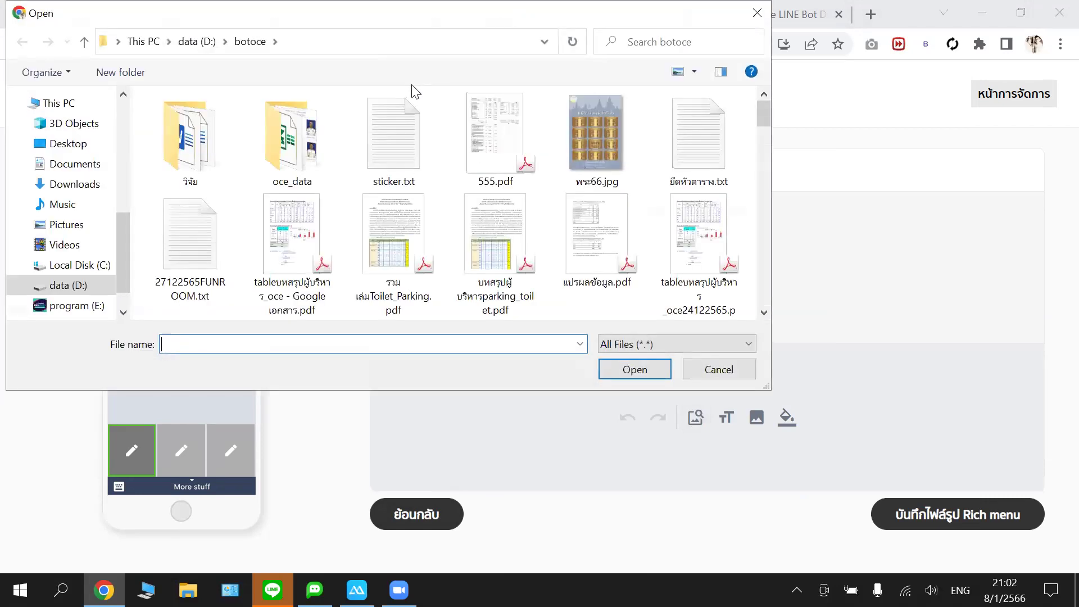
scroll(697, 138, "down", 3)
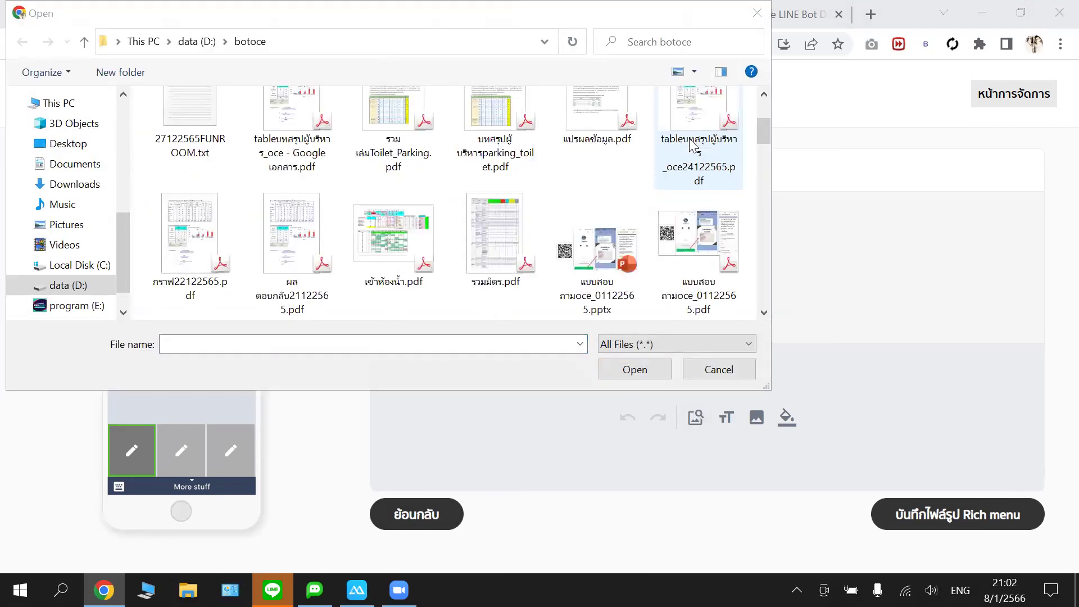
scroll(694, 145, "down", 5)
scroll(692, 145, "up", 3)
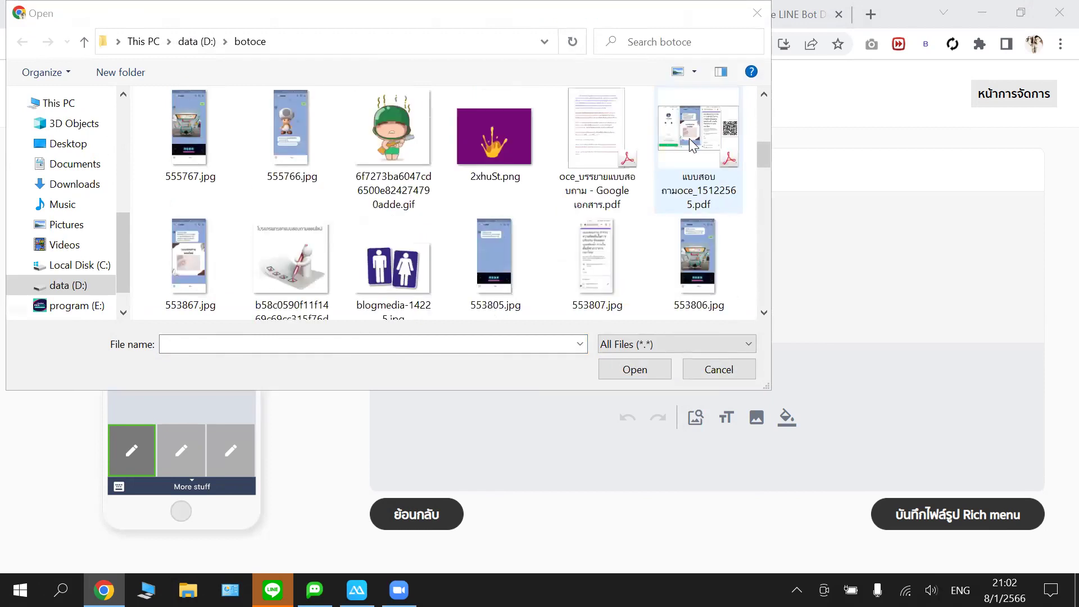
left_click(291, 261)
left_click(635, 369)
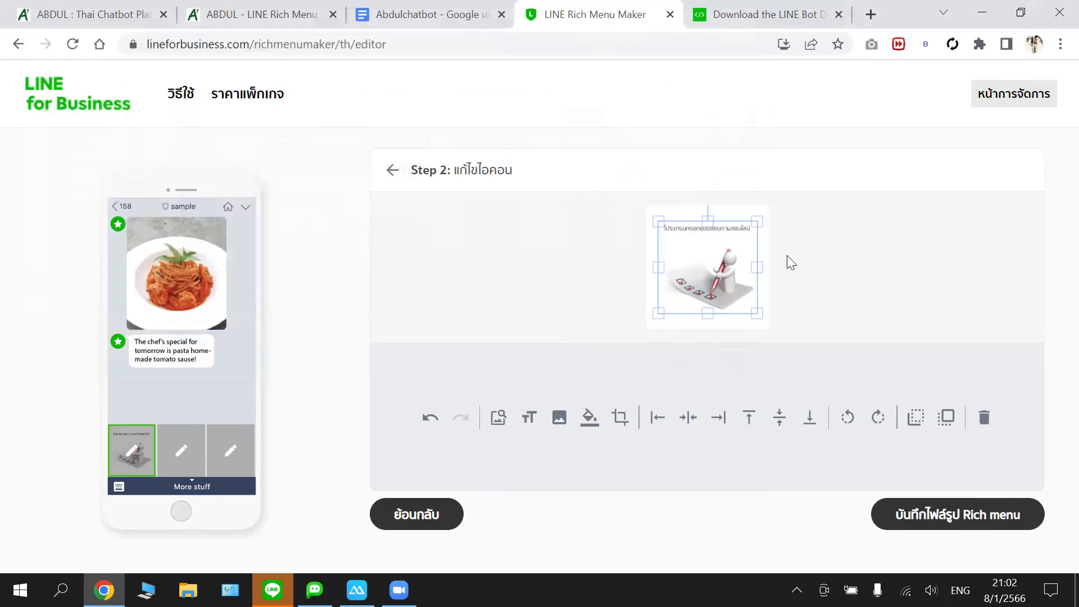
left_click(172, 463)
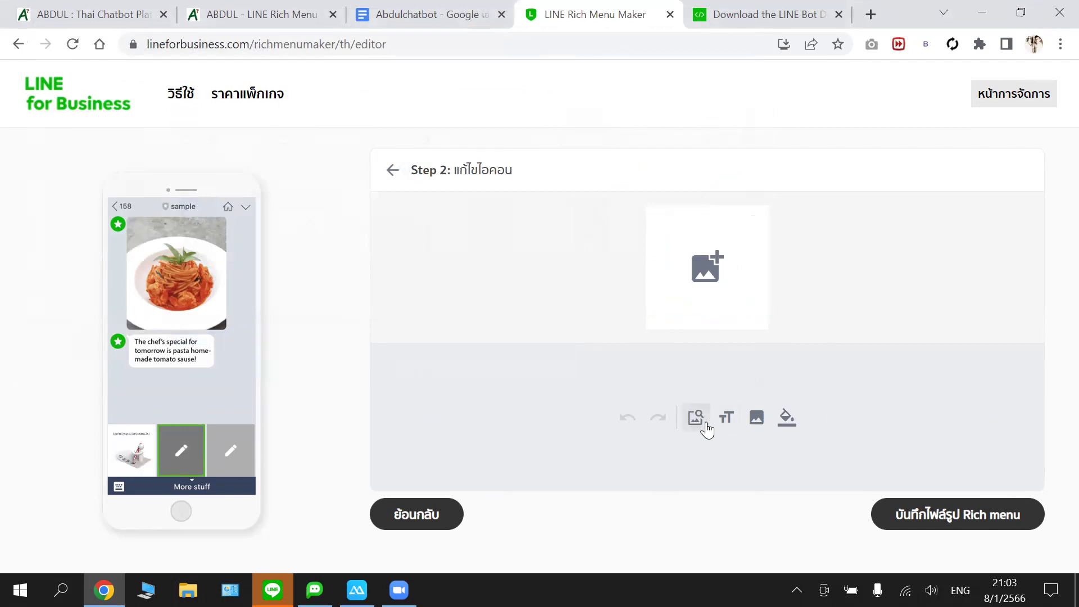
- Add the clock เวลาทำการ icon to the second panel
left_click(697, 422)
scroll(705, 371, "down", 1)
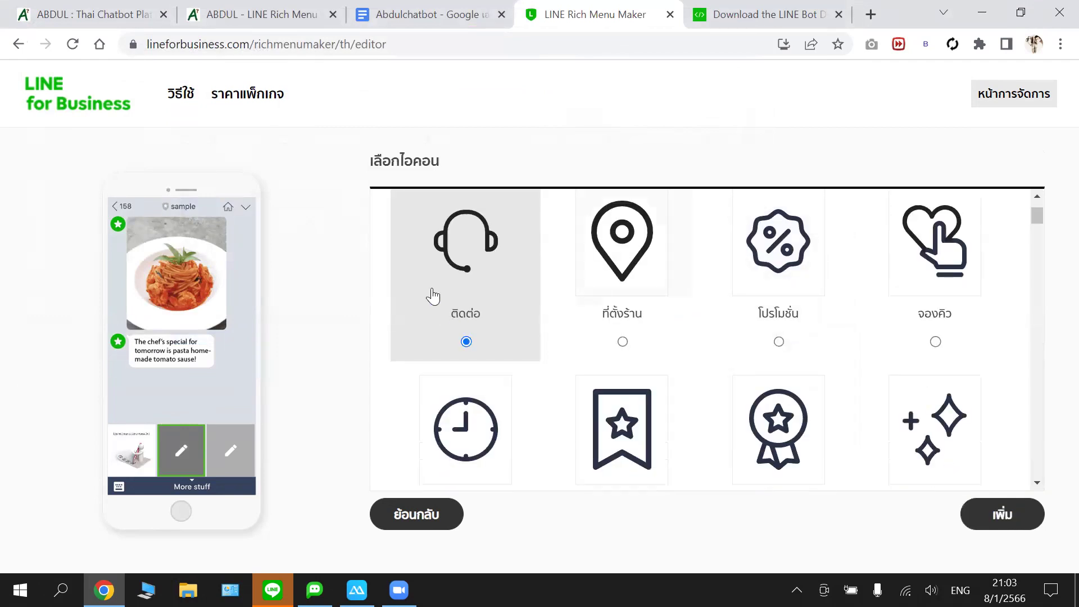
scroll(534, 345, "down", 1)
left_click(495, 344)
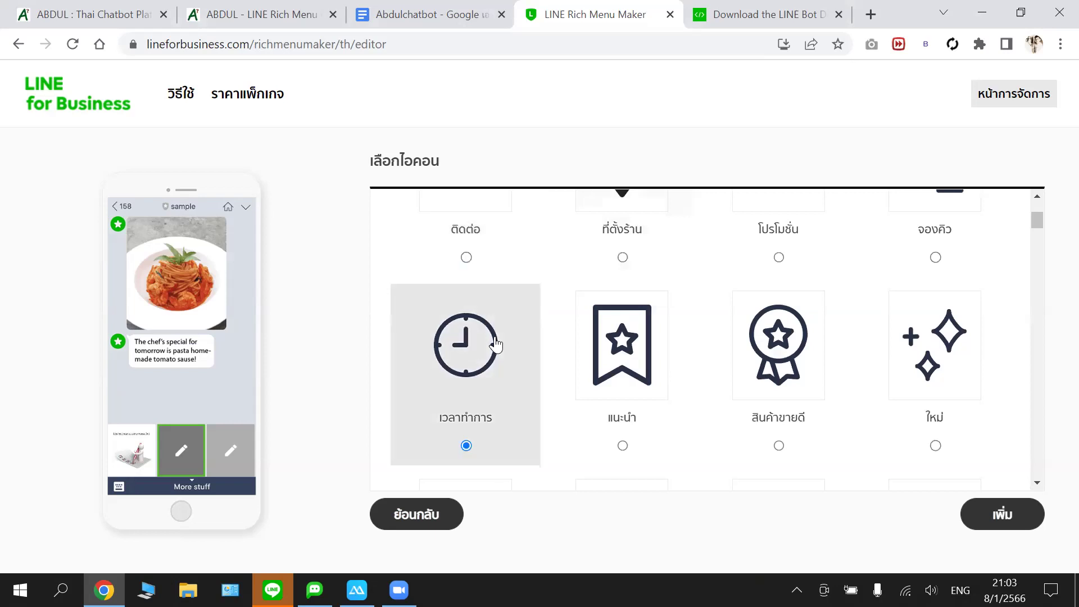
left_click(994, 513)
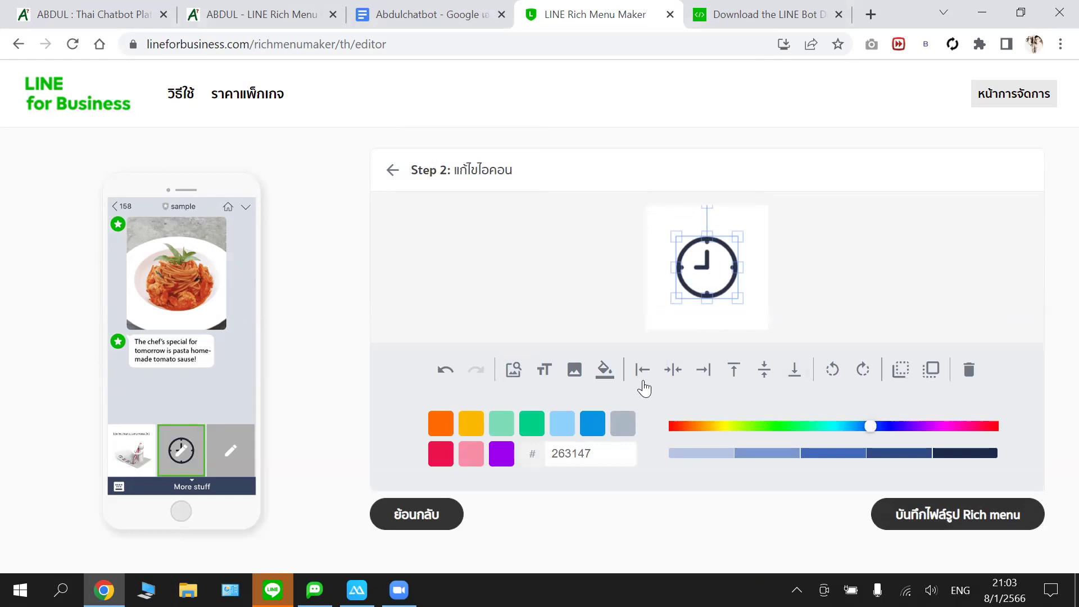
- Fill the second panel's background with light blue 8ED1FC
left_click(603, 371)
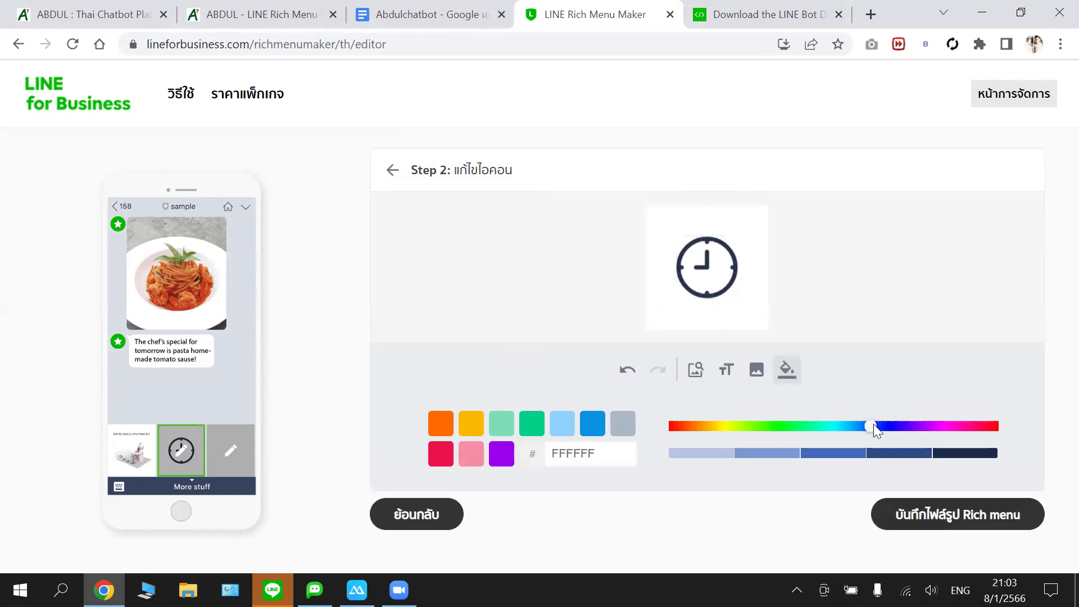
left_click(561, 424)
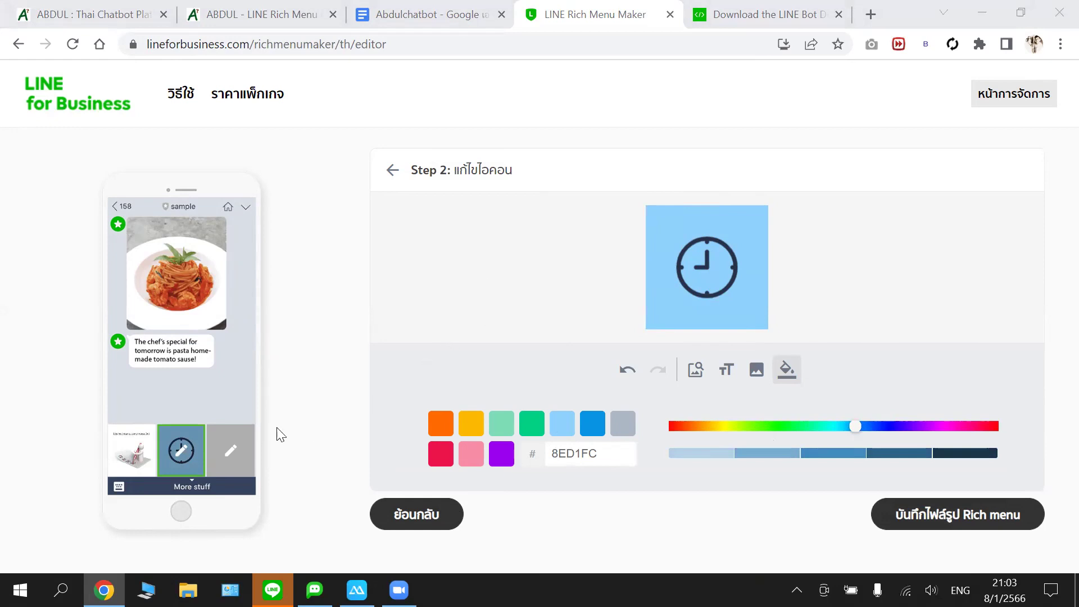
left_click(233, 450)
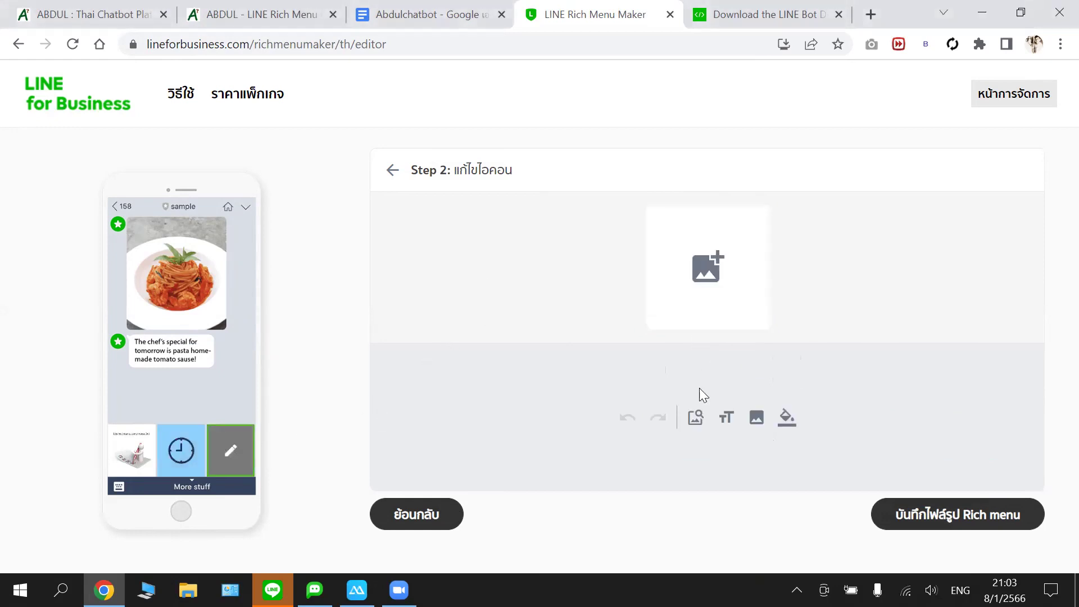
- Add the headset ติดต่อ icon to the third panel
left_click(695, 417)
scroll(688, 398, "down", 3)
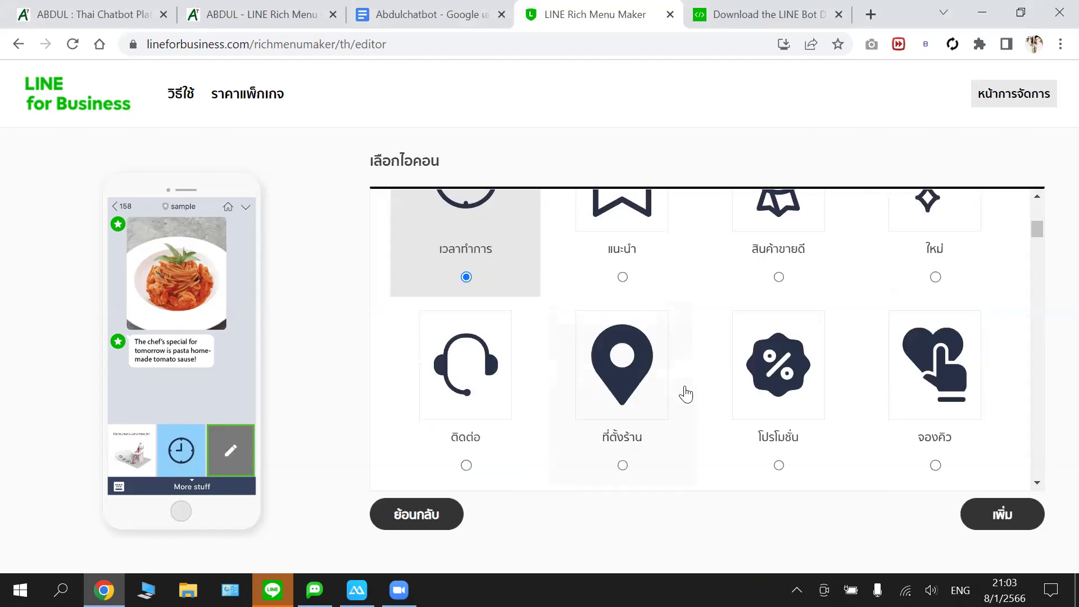
left_click(474, 385)
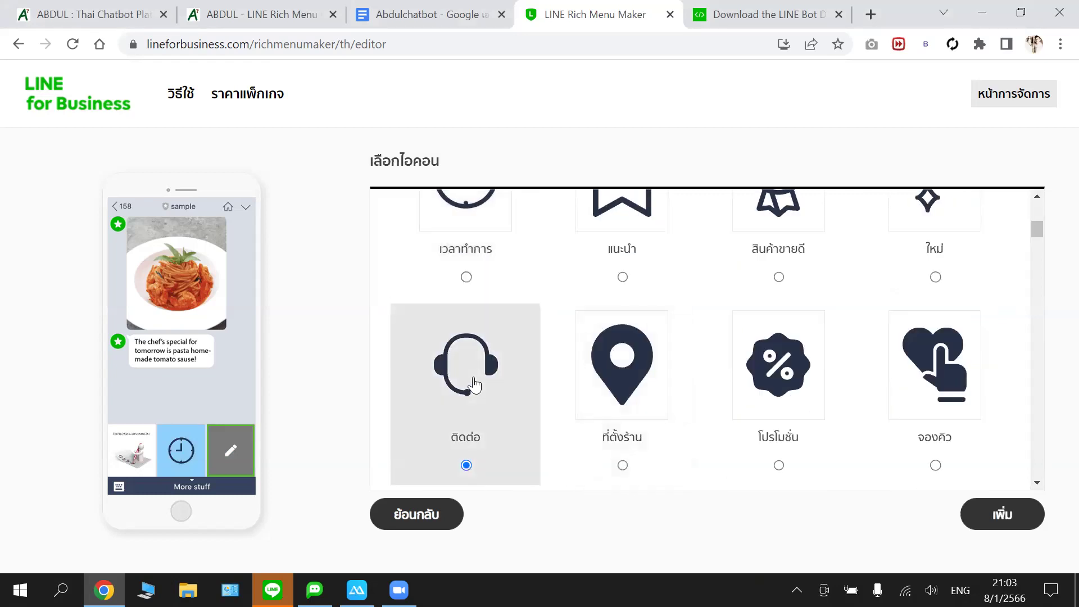
left_click(999, 513)
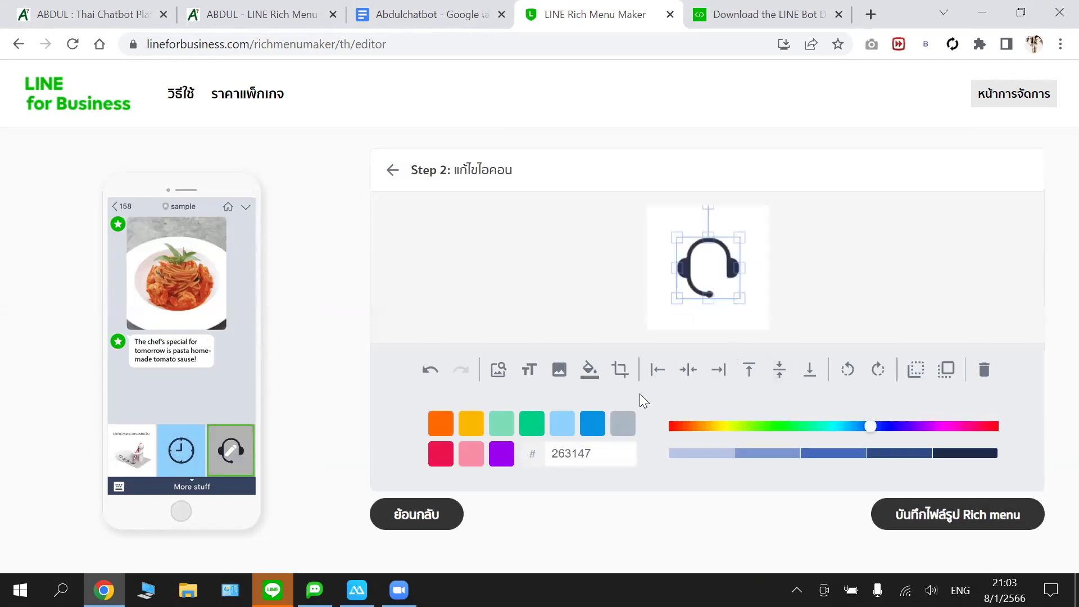
- Fill the headset panel's background with green 00D084
left_click(590, 372)
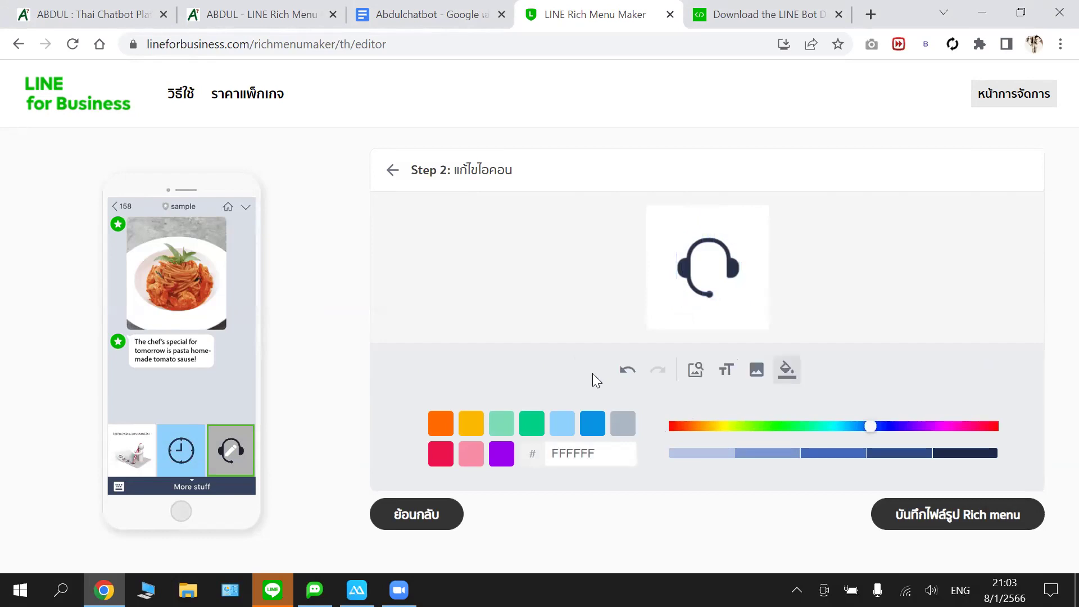
left_click(531, 425)
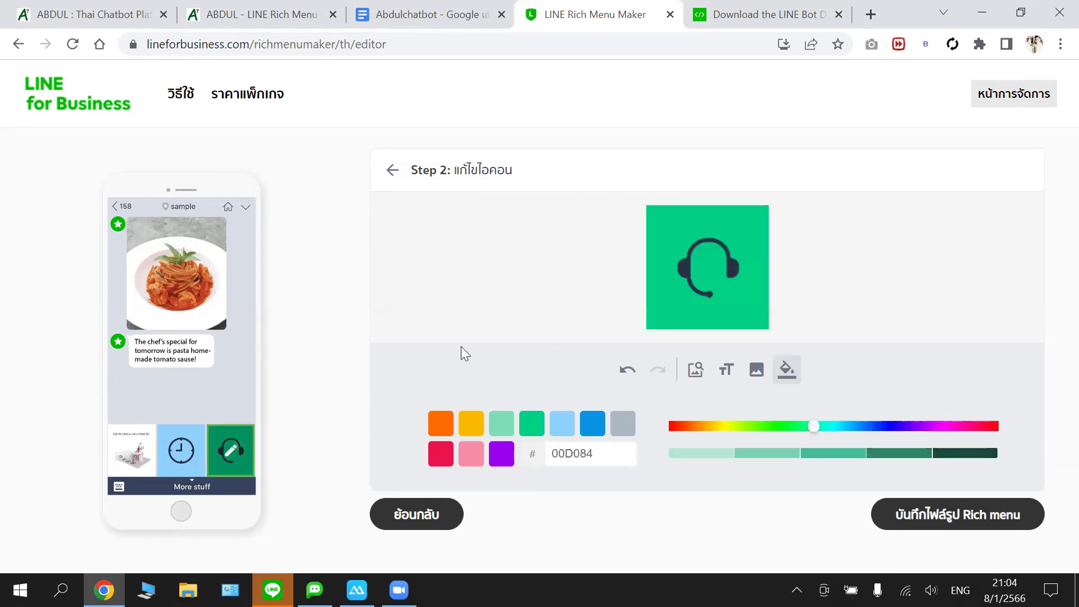
left_click(359, 44)
right_click(355, 46)
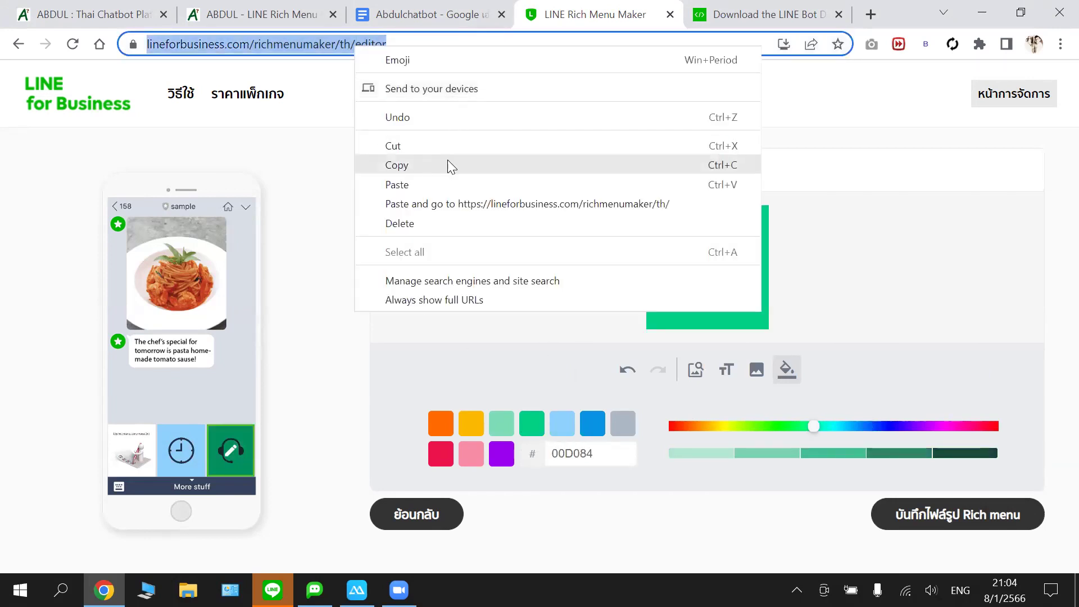
- Copy the editor's web address, check the ABDUL and download tabs, and return
left_click(449, 165)
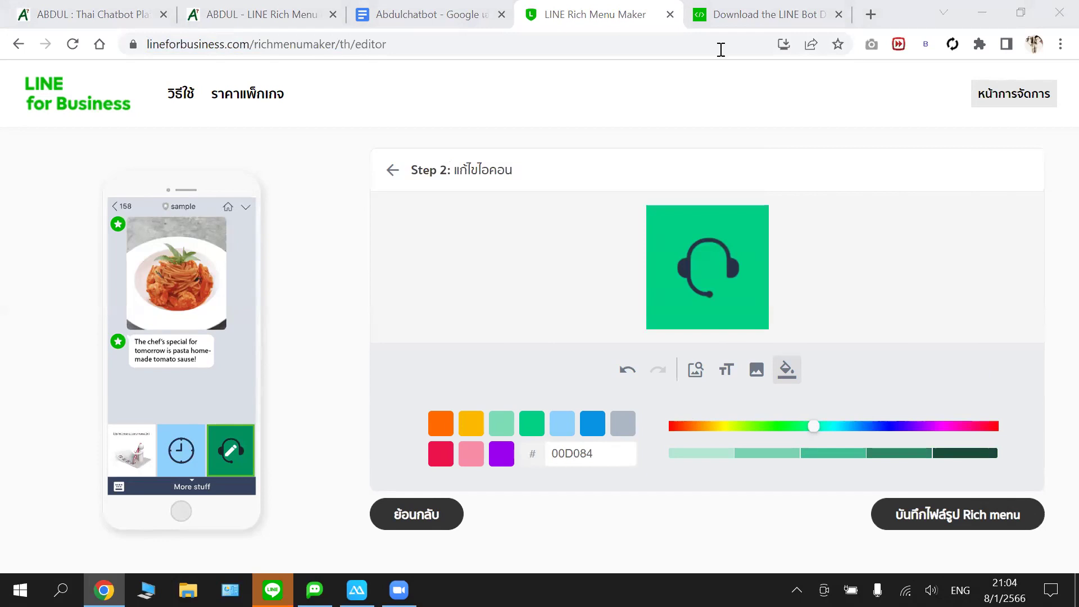
left_click(265, 17)
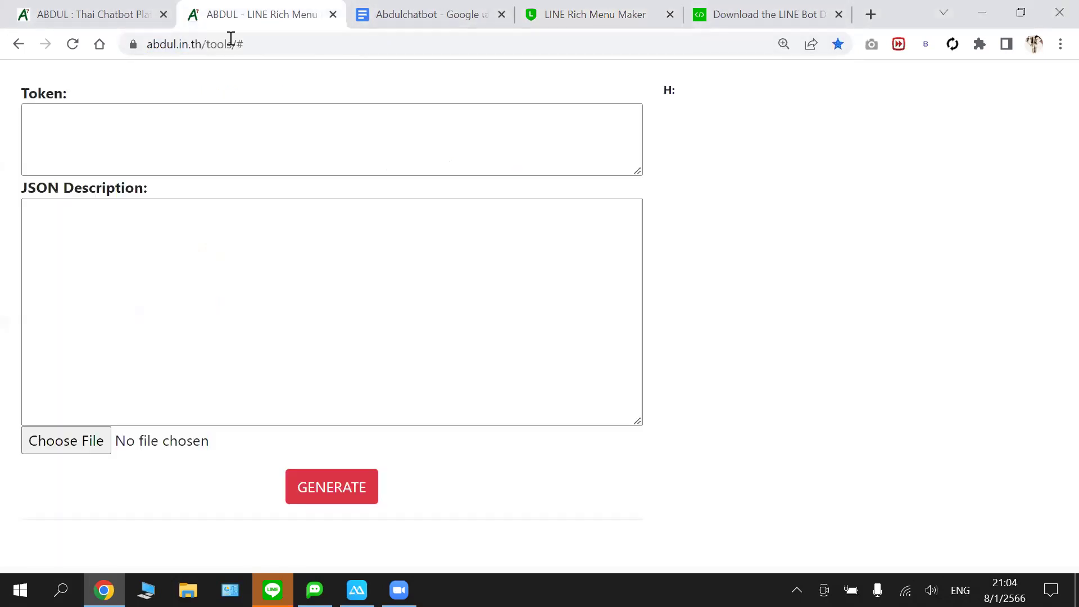
left_click(103, 15)
left_click(73, 45)
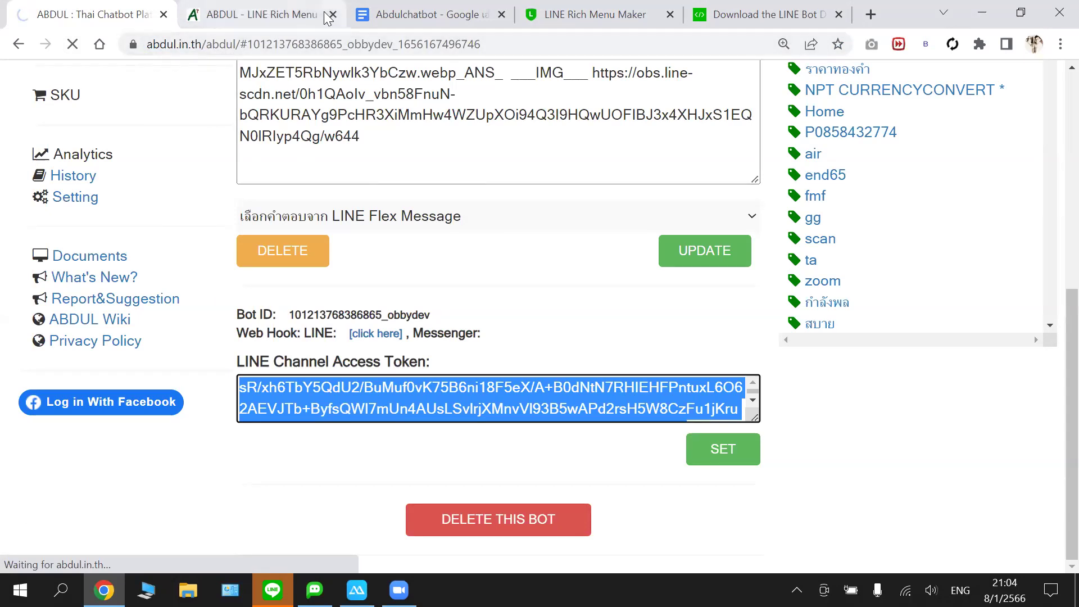
left_click(752, 14)
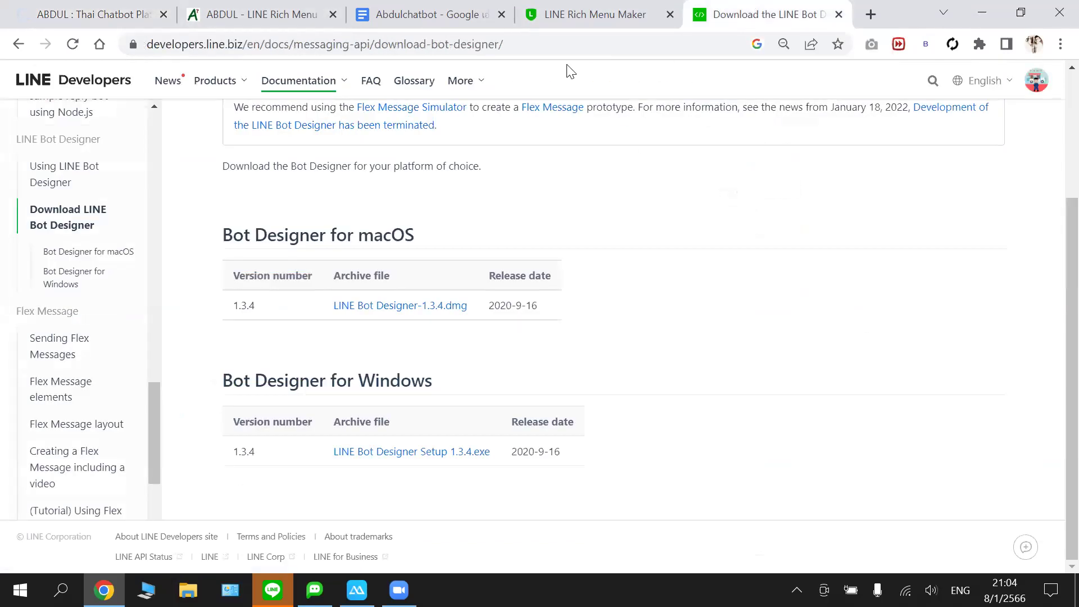
left_click(583, 17)
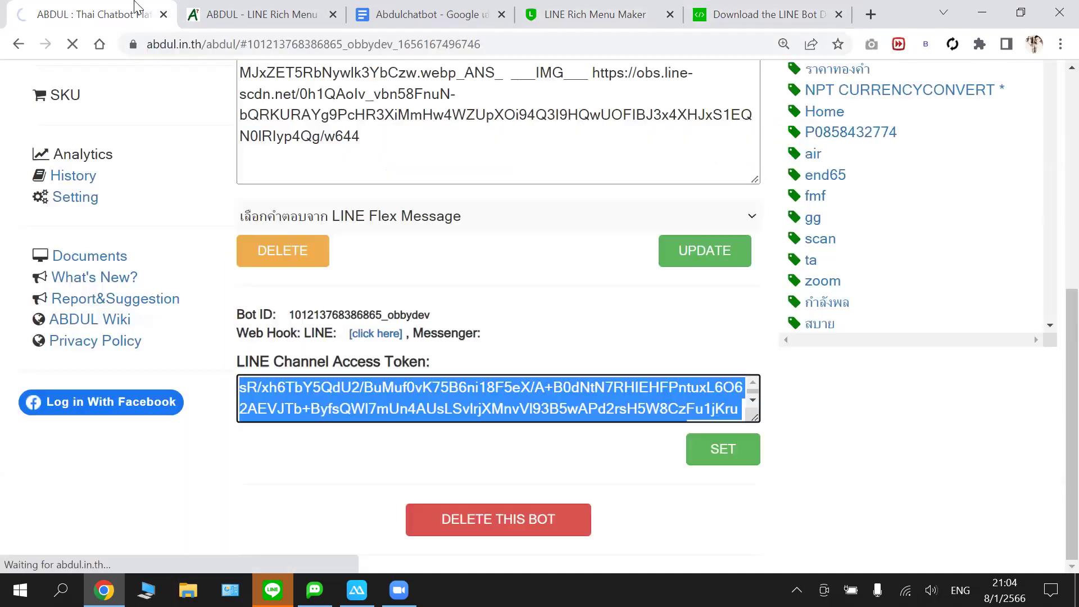
left_click(83, 16)
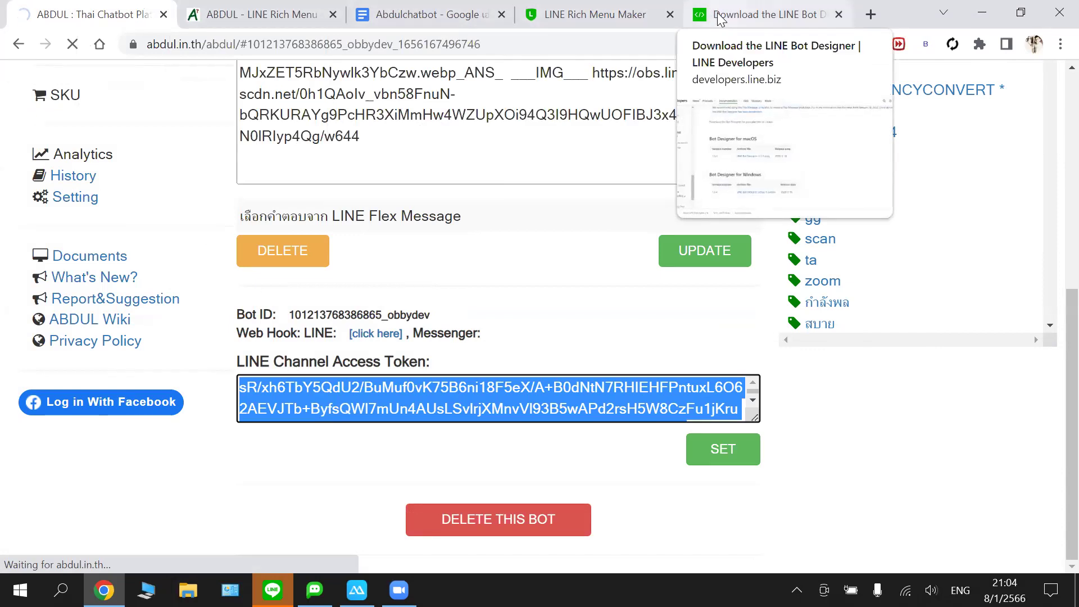
left_click(750, 12)
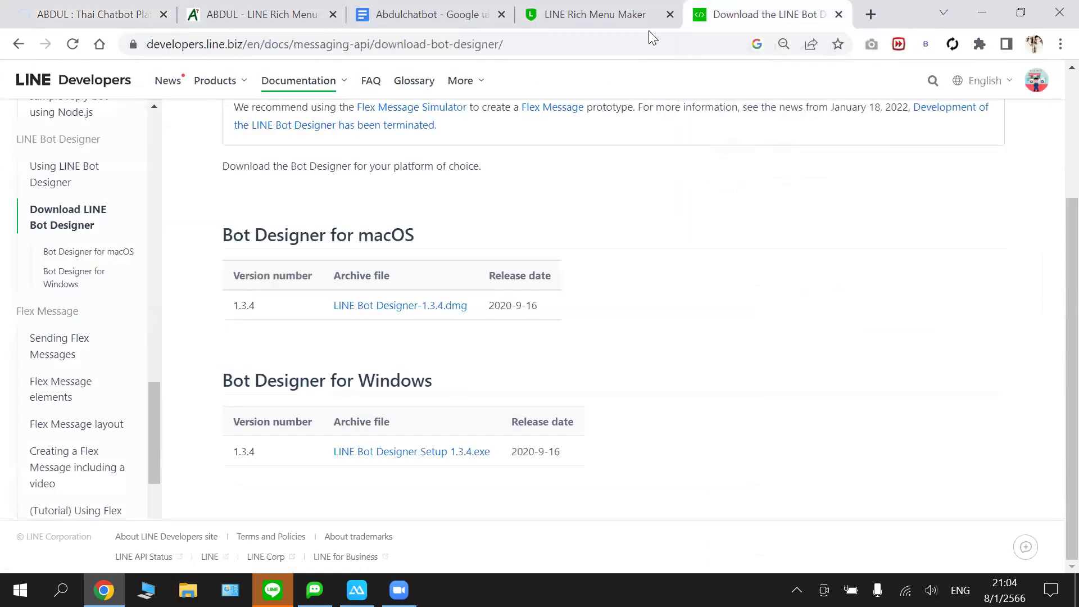
left_click(602, 14)
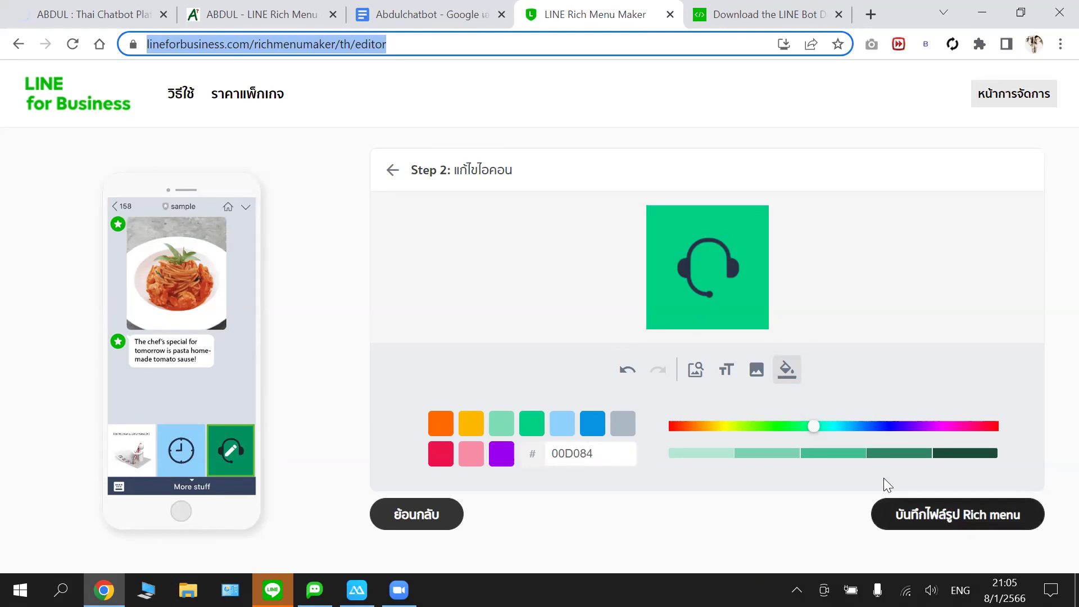
- Accept the terms, download the menu as linerichmenu.jpg, and show it in its folder
left_click(946, 530)
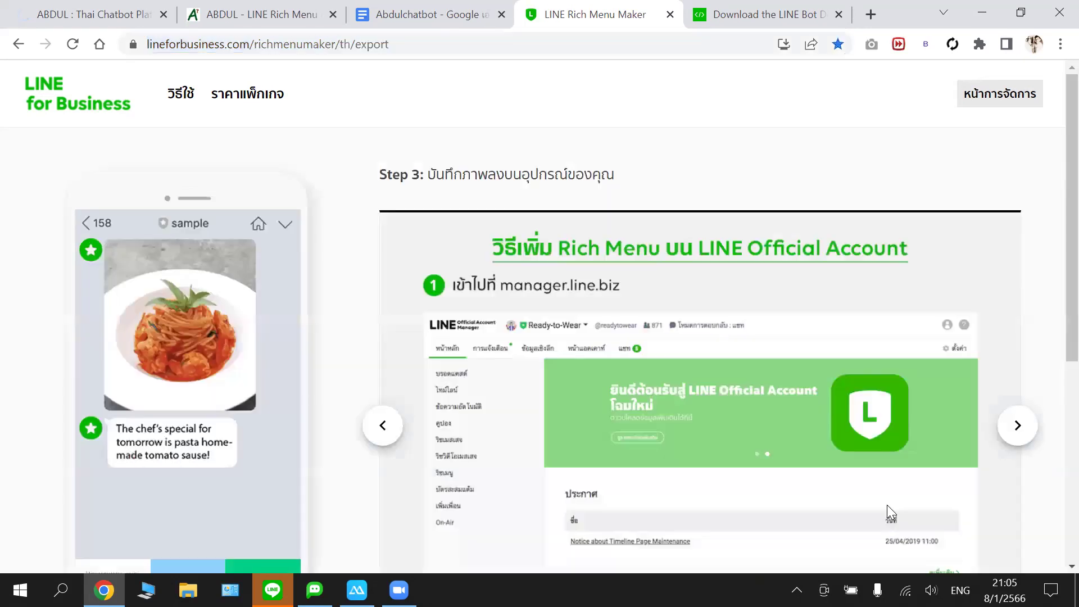
scroll(286, 469, "down", 5)
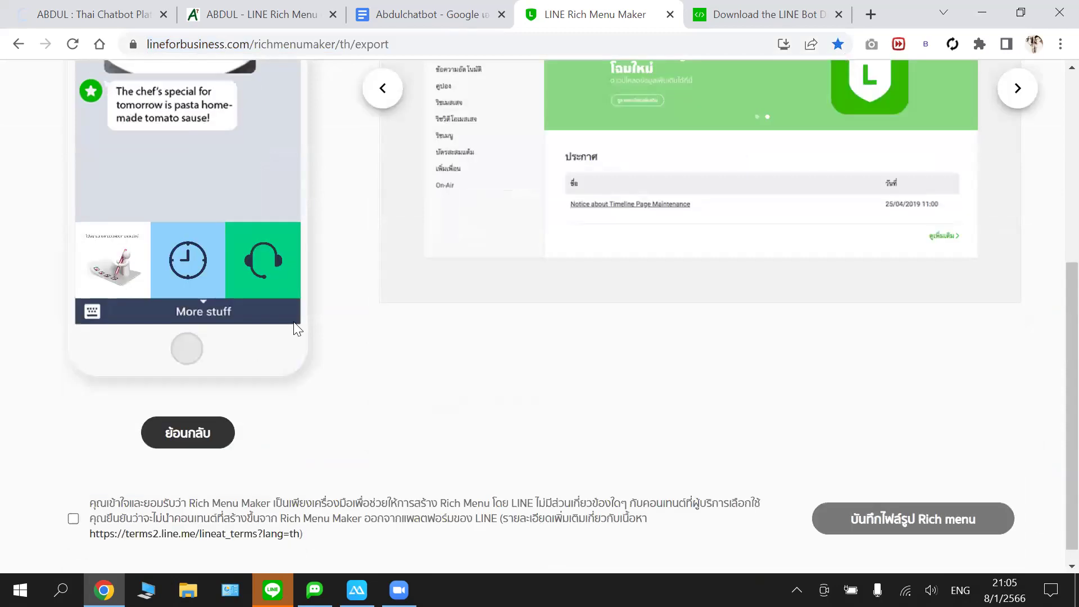
scroll(77, 508, "down", 1)
left_click(90, 508)
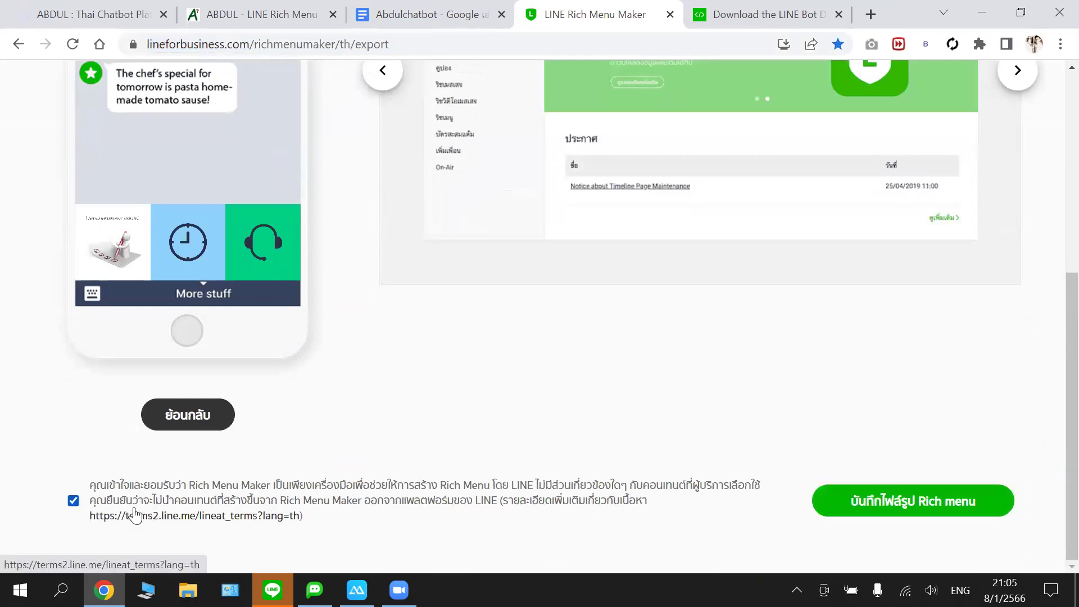
left_click(922, 508)
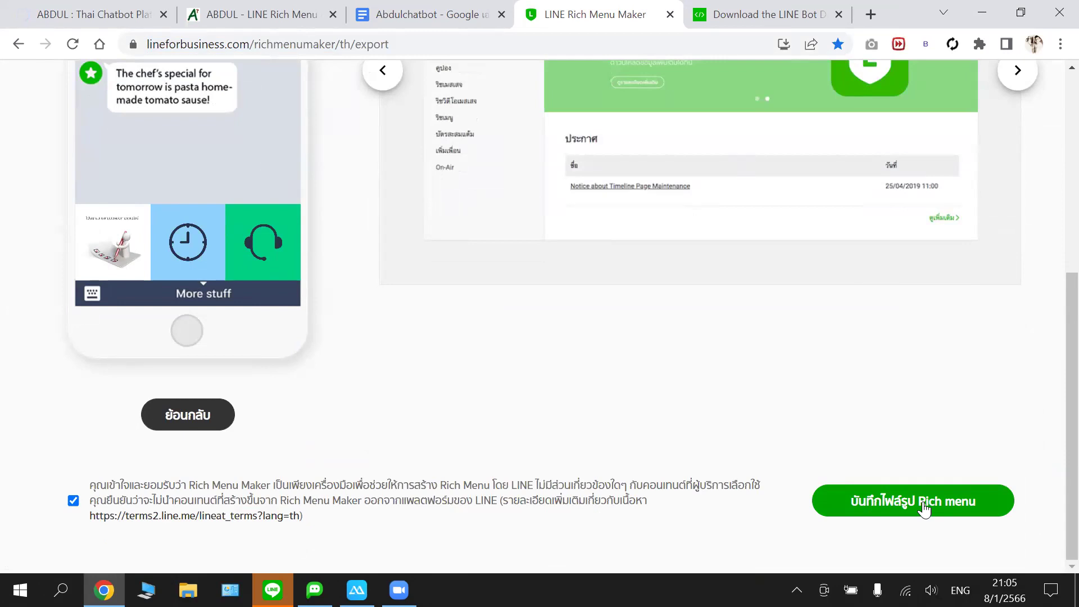
left_click(924, 508)
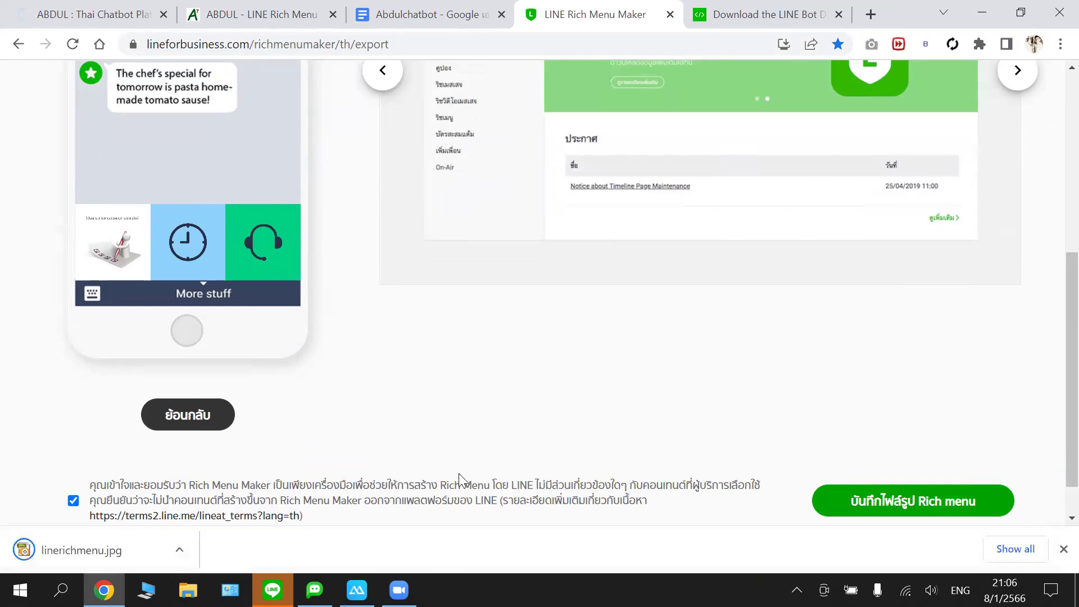
left_click(187, 549)
left_click(222, 498)
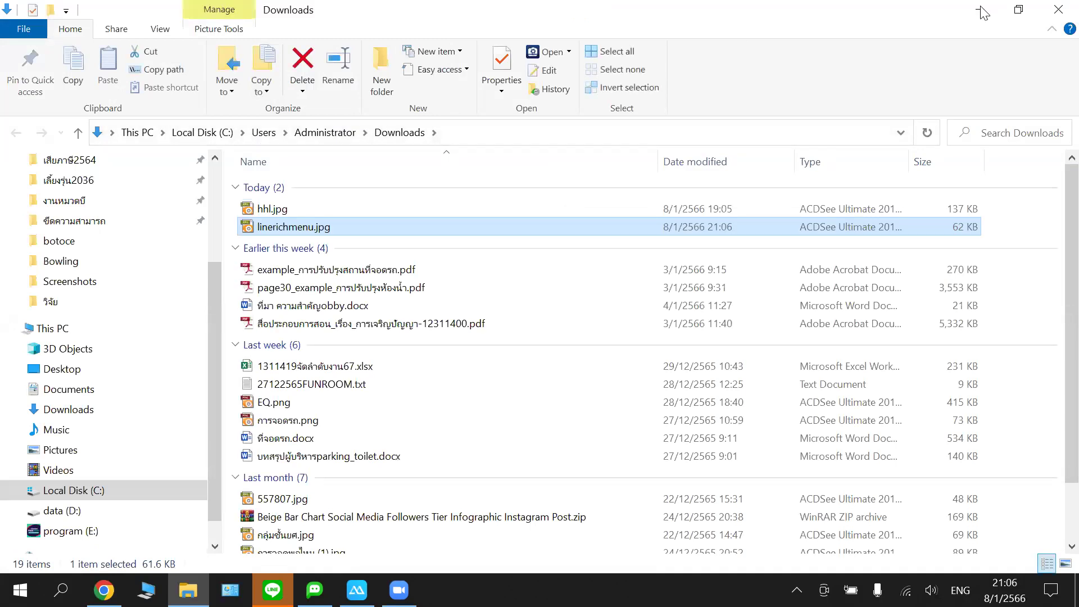
- Leave the Downloads folder and bring the LINE Bot Designer window forward
key("alt+Tab")
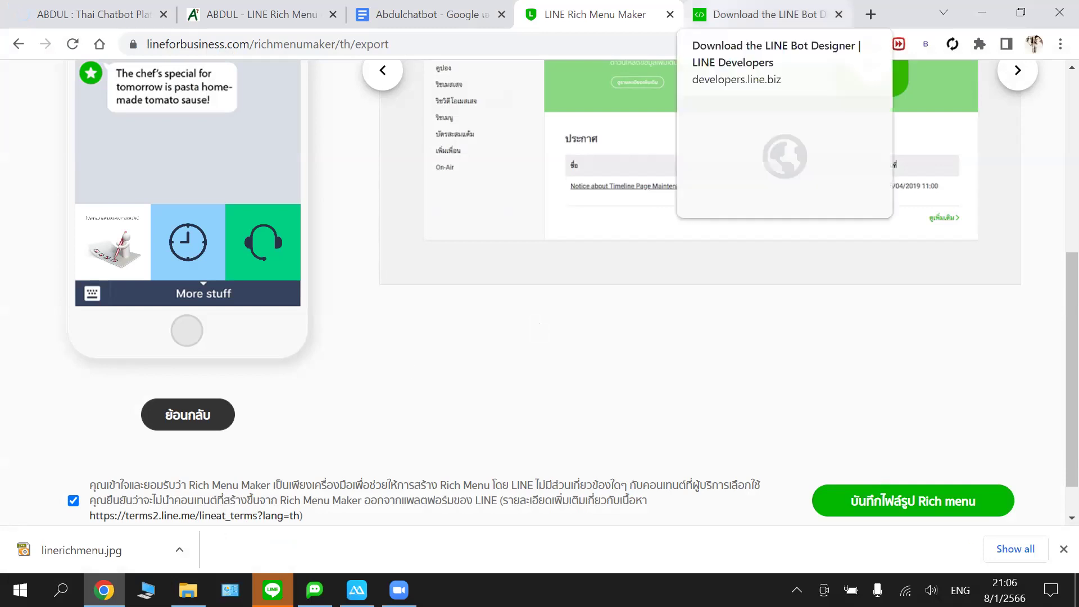
key("alt+Tab")
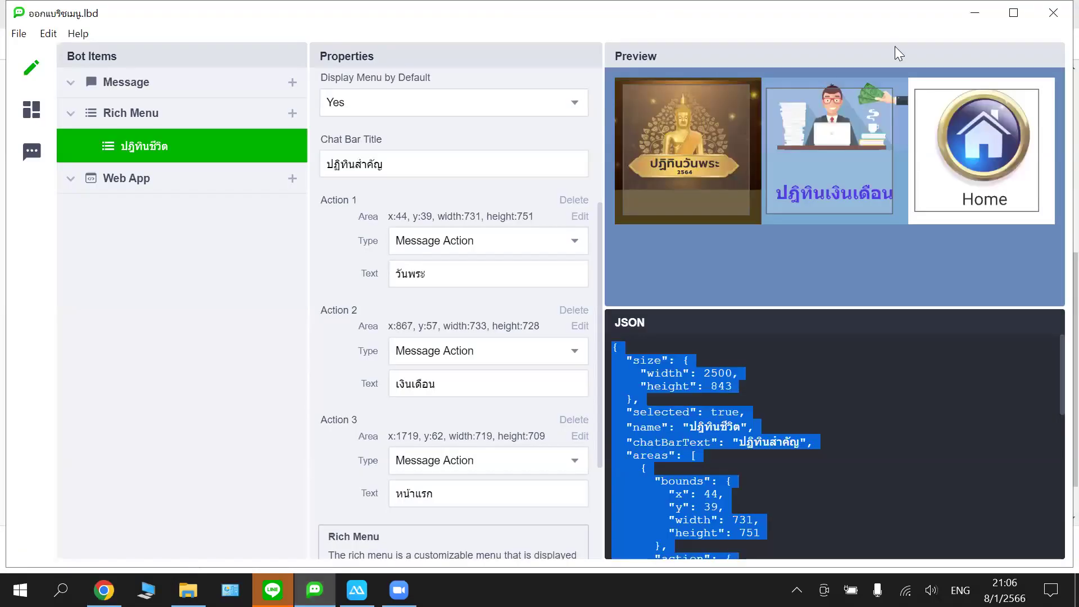
- In Bot Designer, close a new untitled project and the existing rich menu project
key("alt+Tab")
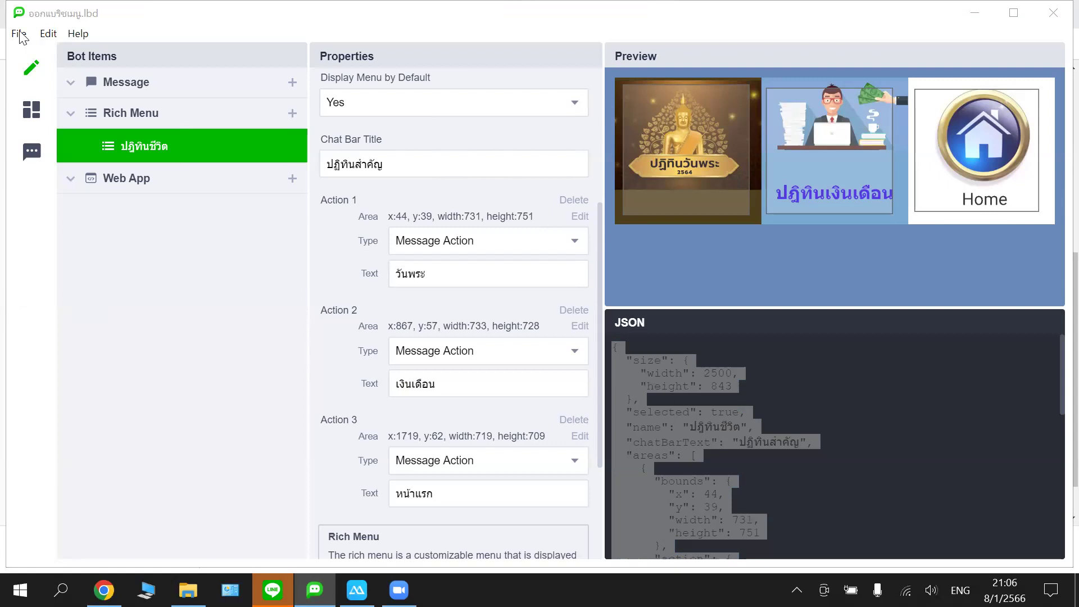
left_click(293, 77)
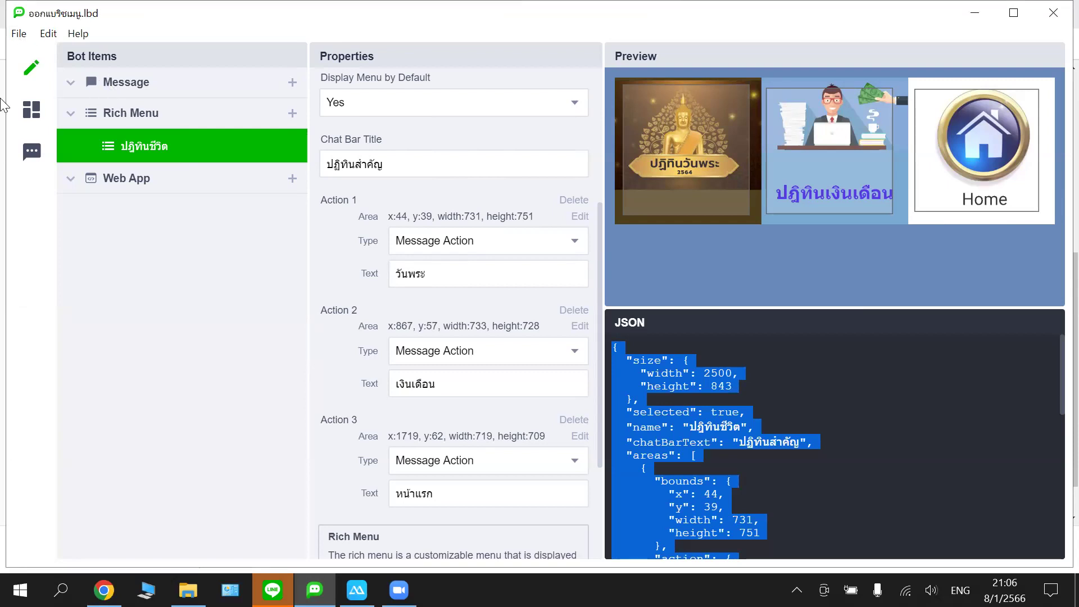
left_click(33, 112)
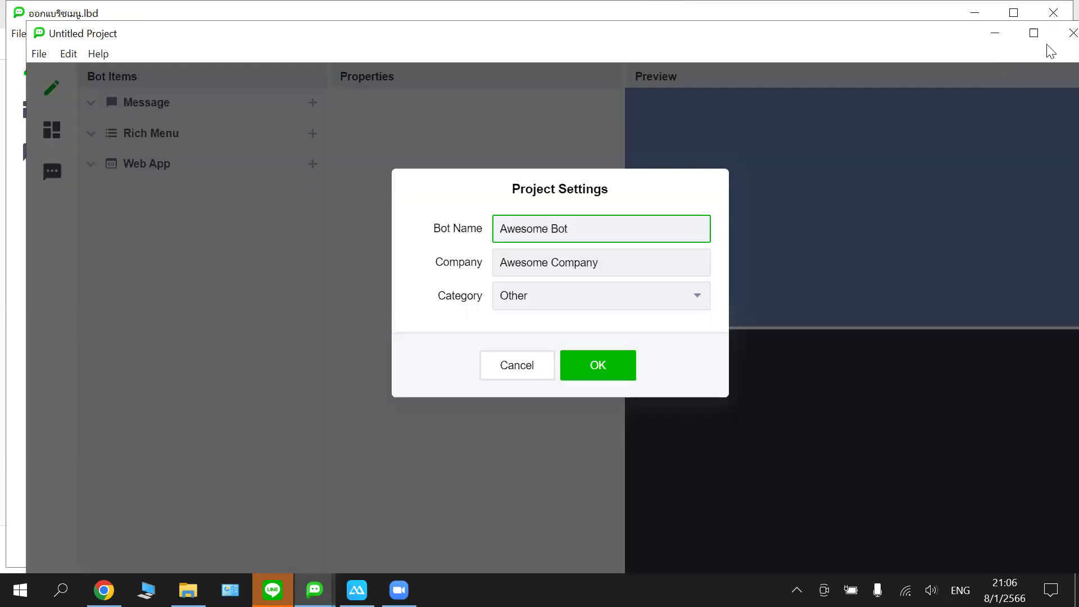
key("ctrl+n")
left_click(1057, 35)
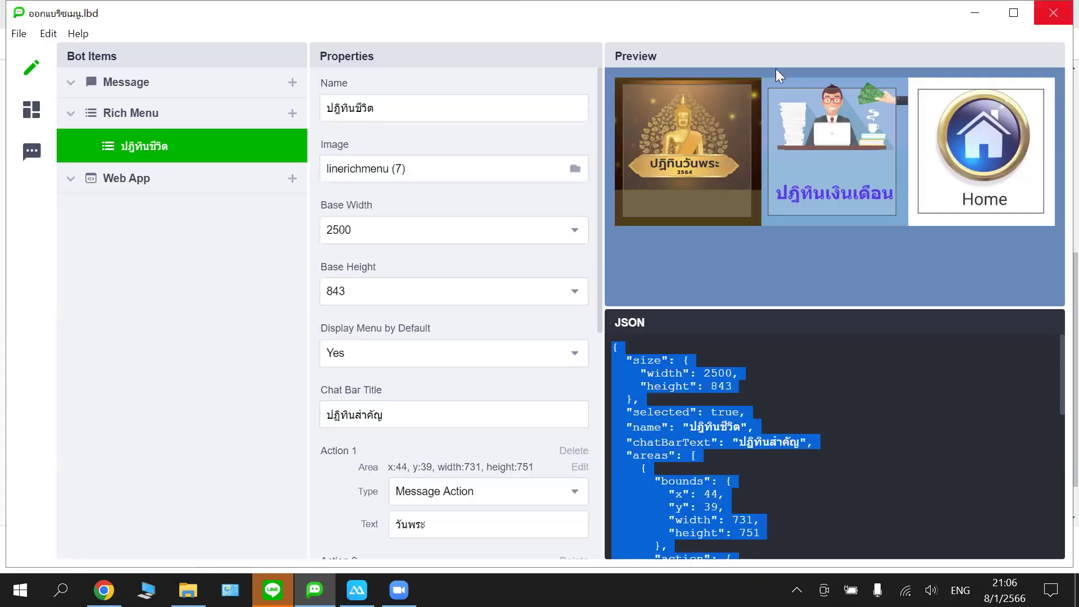
left_click(1052, 20)
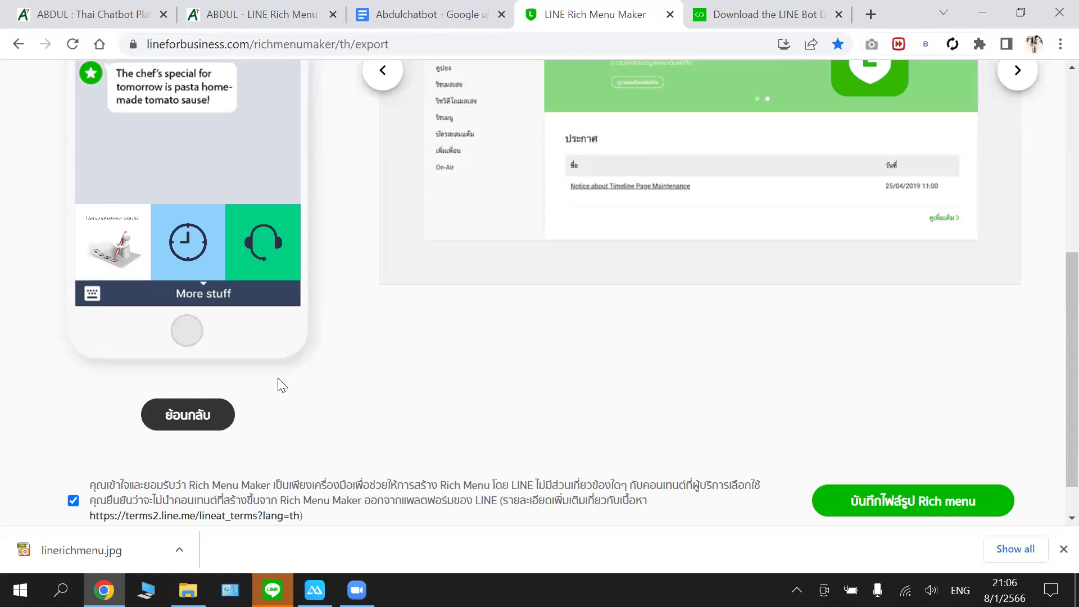
- Launch LINE Bot Designer from the desktop shortcut and start a new project
key("super+d")
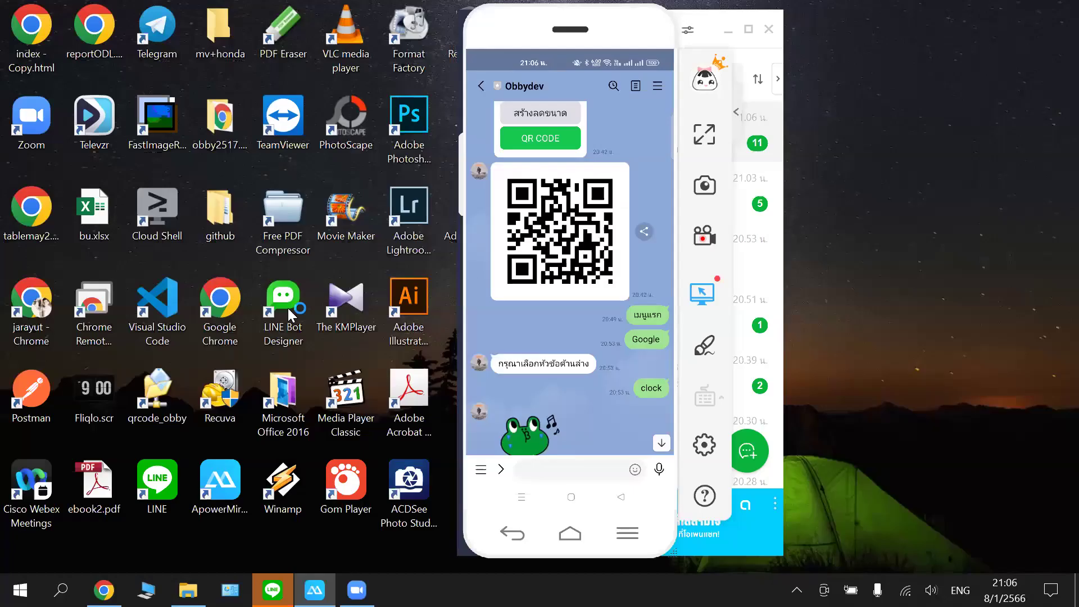
left_click(283, 306)
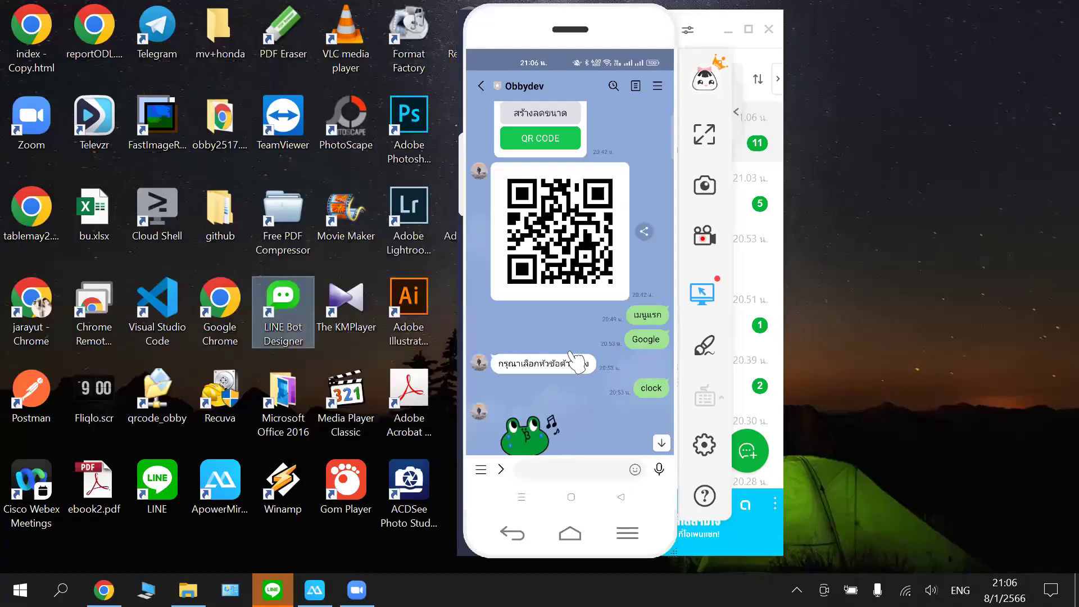
double_click(293, 304)
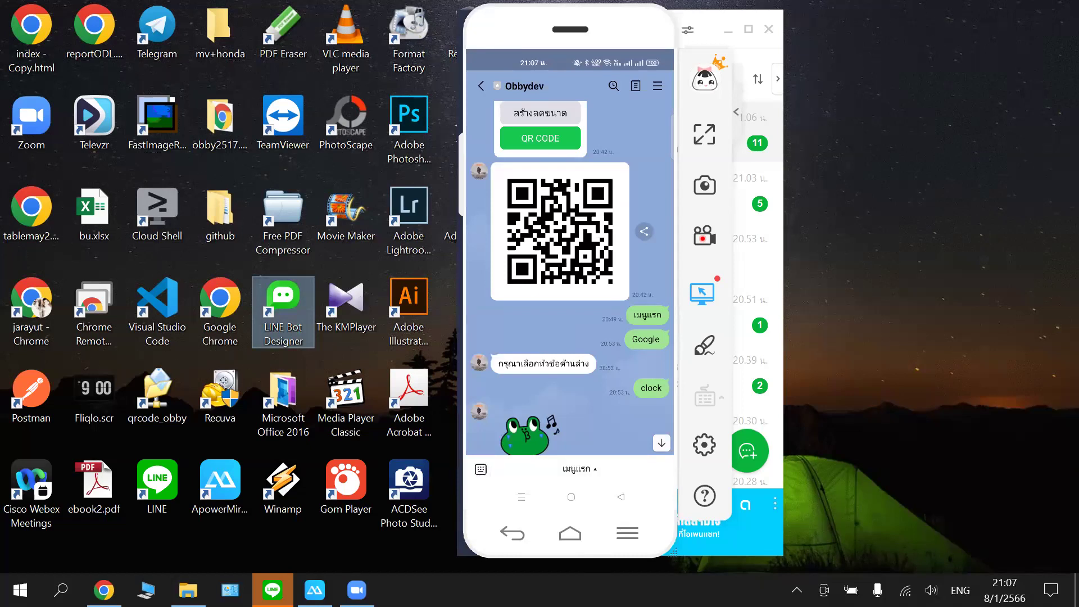
mouse_move(357, 590)
mouse_move(314, 590)
key("Up")
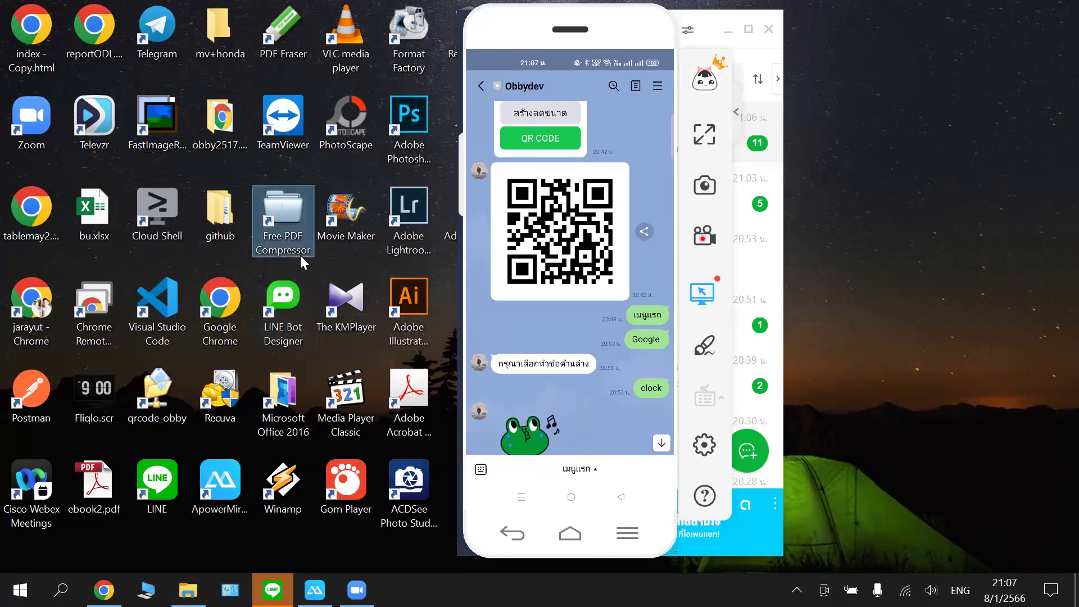
double_click(282, 293)
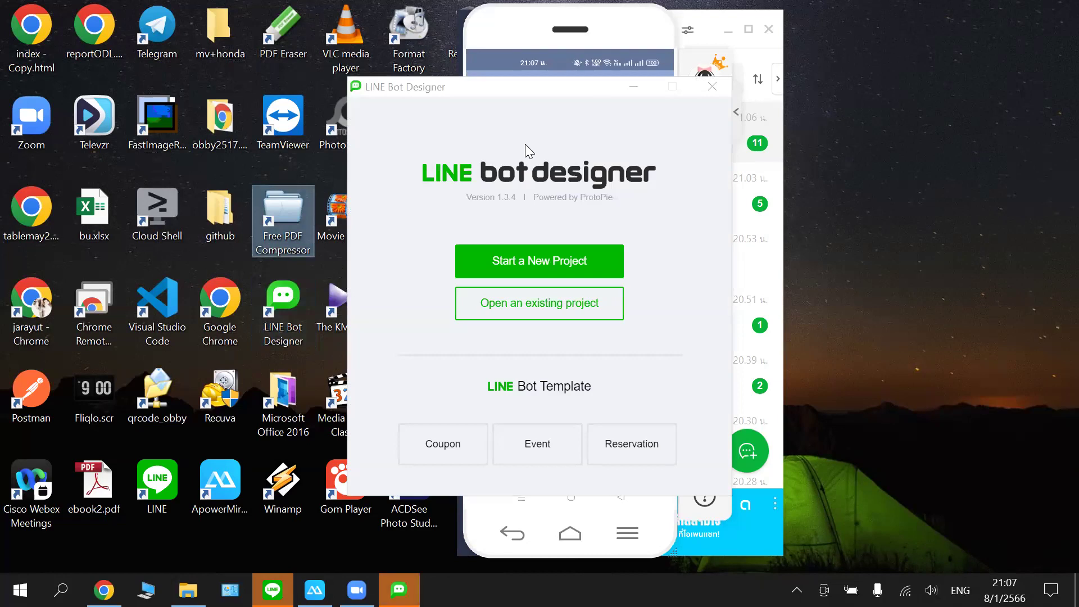
left_click(519, 263)
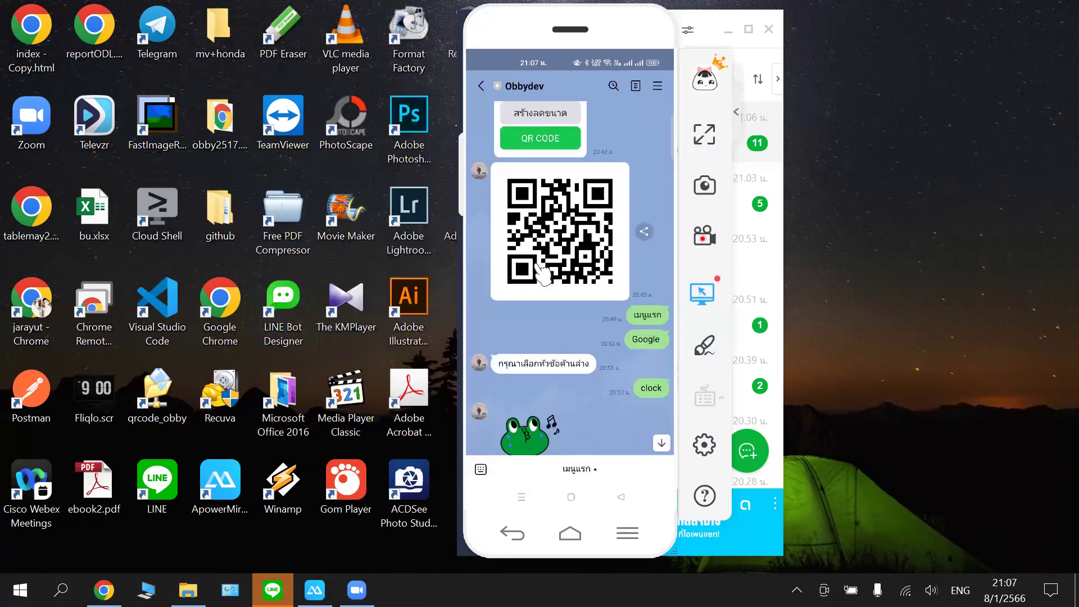
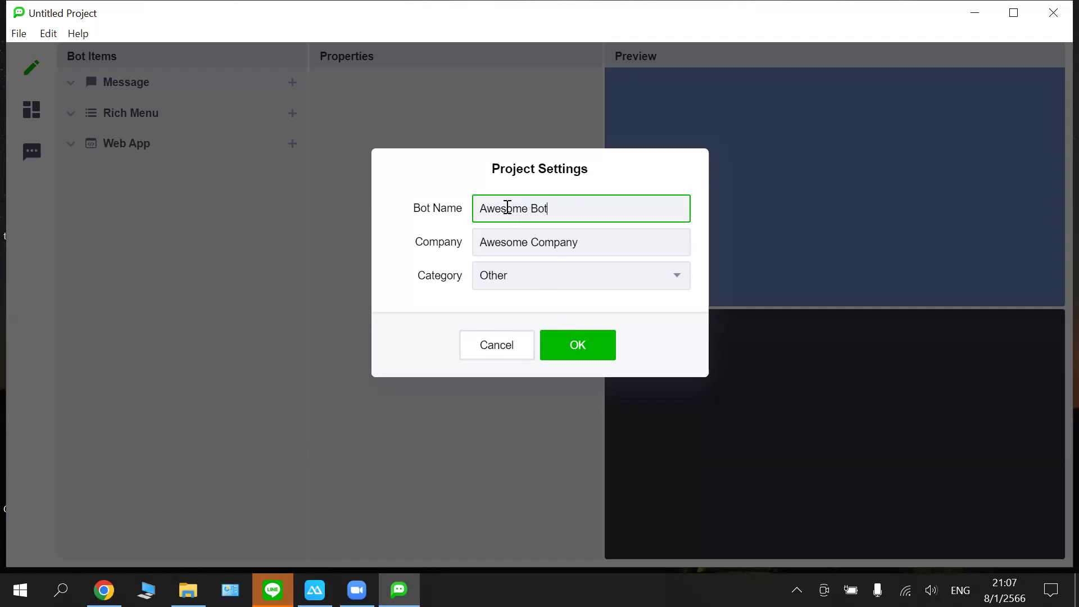
- Replace the Bot Name with obbybot and accept the Project Settings dialog
key("ctrl+a")
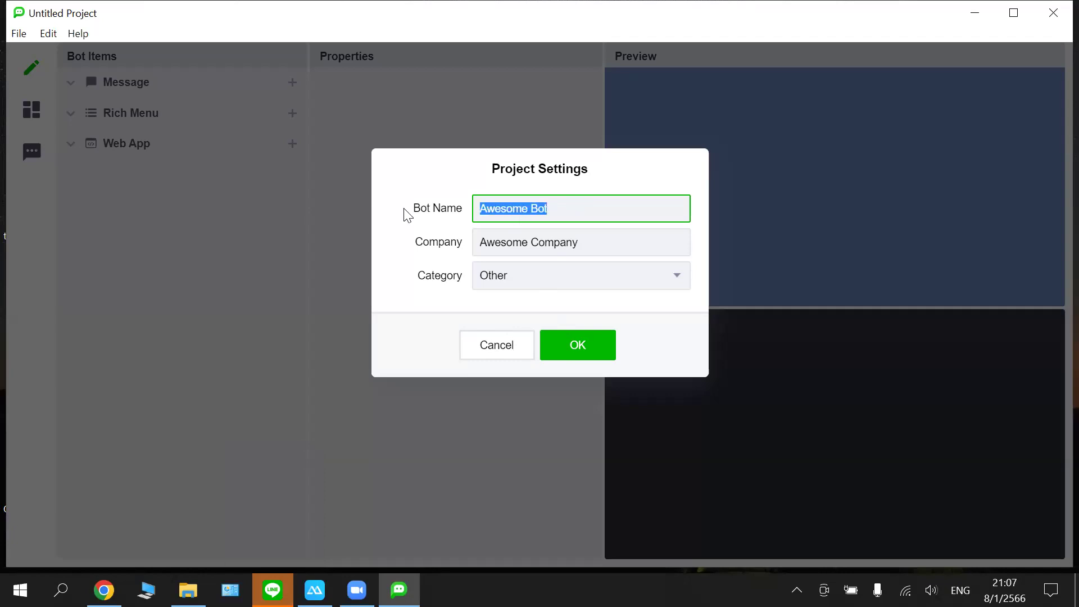
type("o")
type("bby")
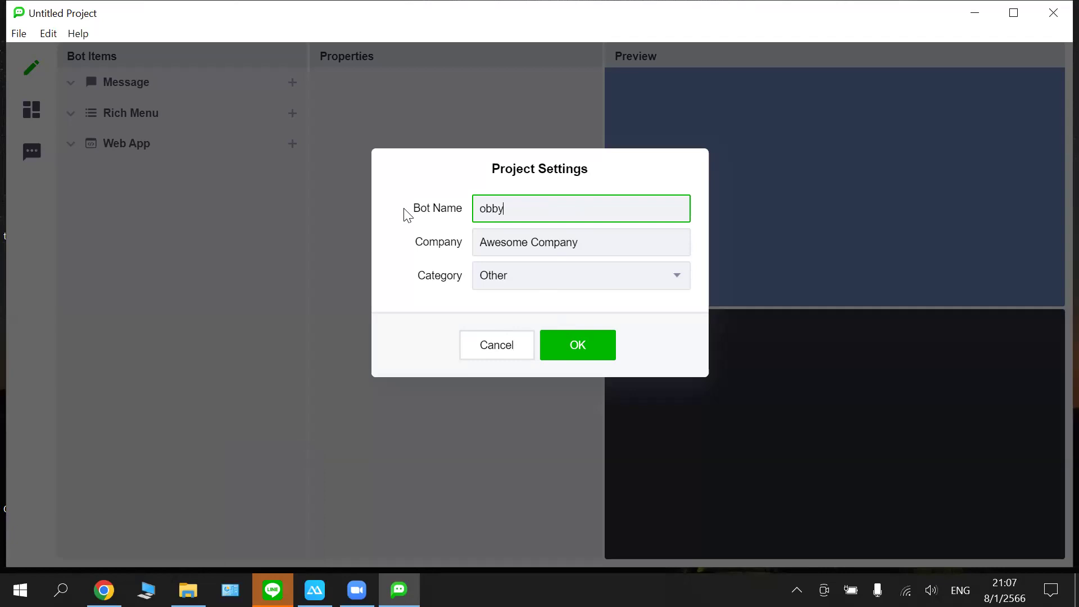
type("bot")
left_click(535, 225)
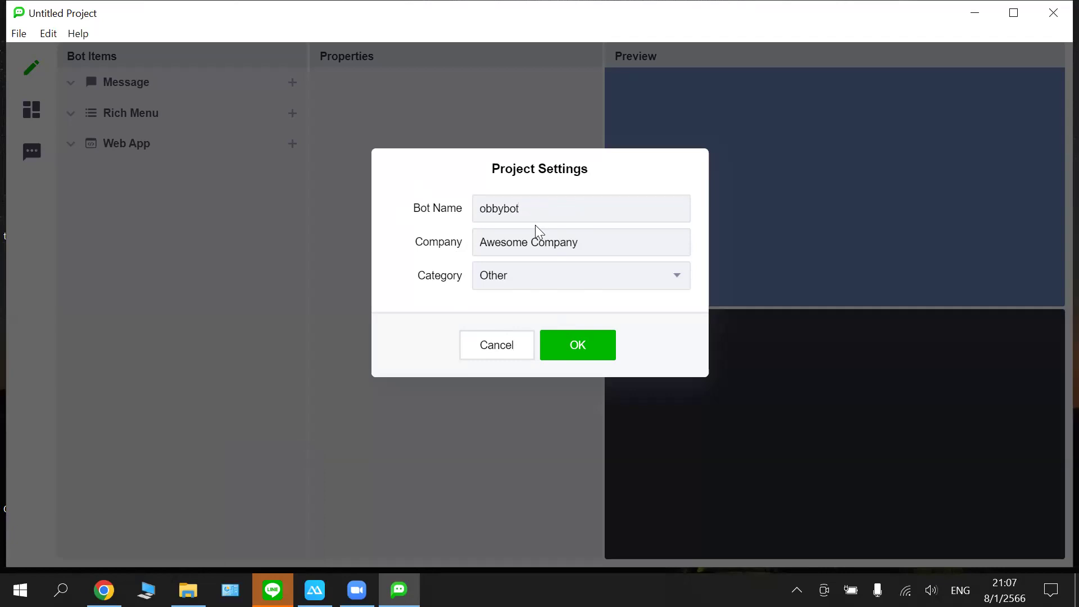
left_click(568, 346)
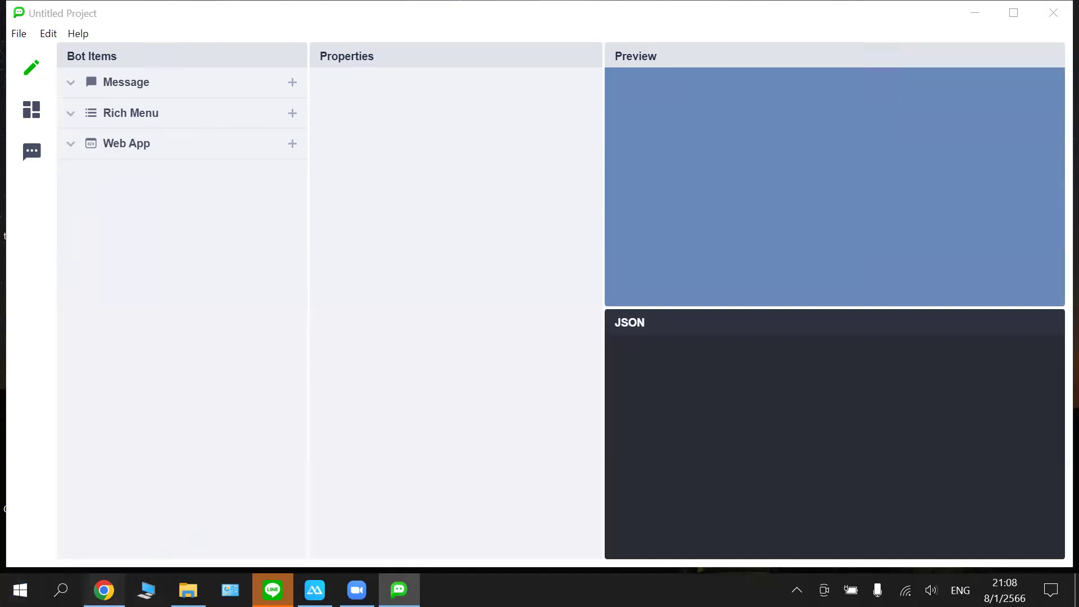
- Copy the LINE Bot Designer download page's address from Chrome's address bar
left_click(104, 590)
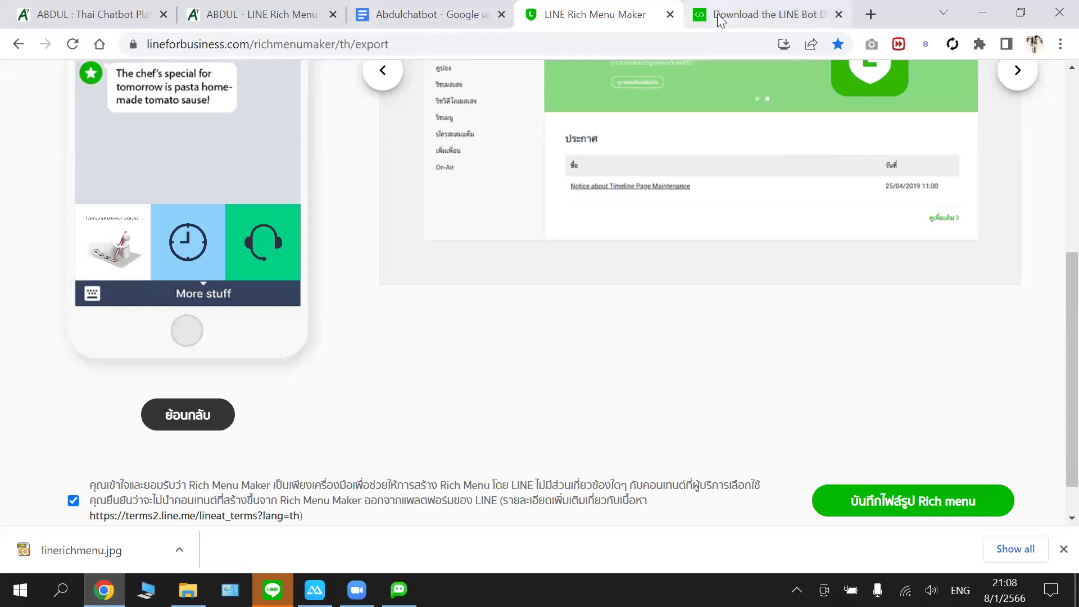
left_click(721, 21)
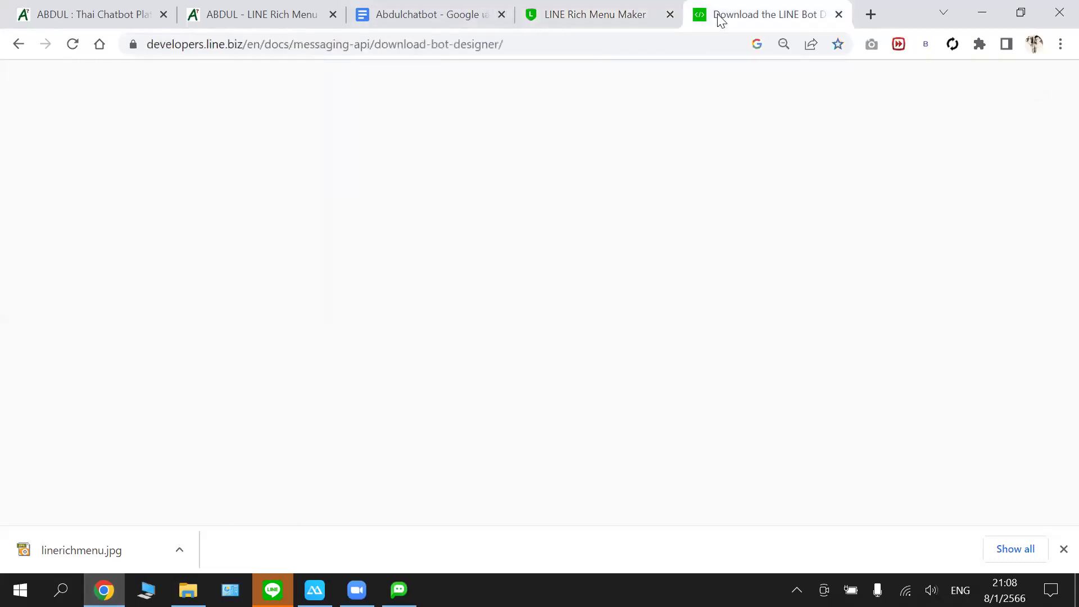
left_click(390, 48)
right_click(390, 49)
left_click(448, 171)
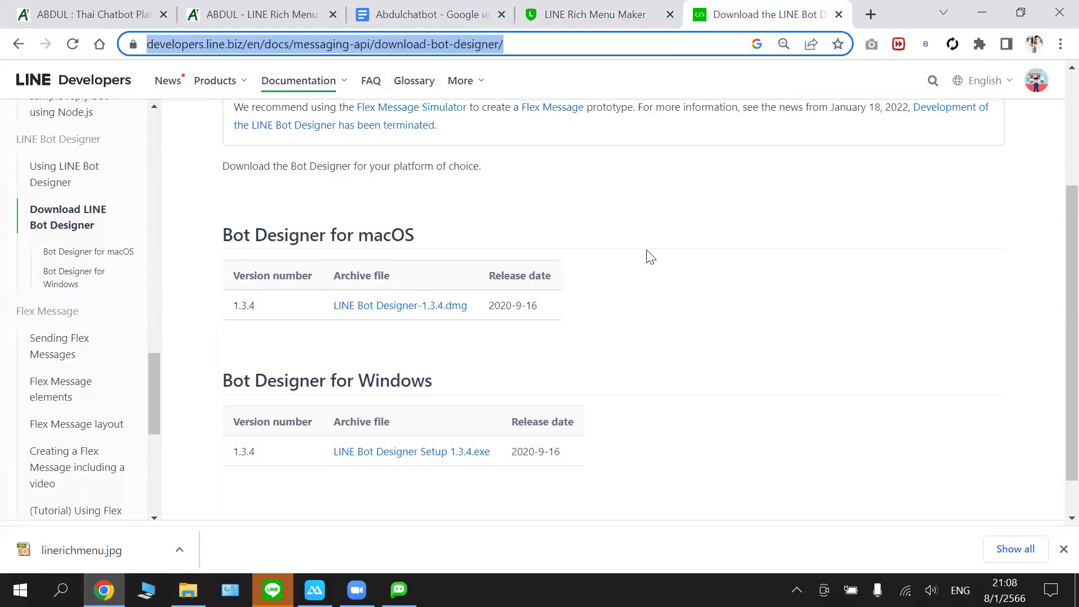
- Close the Rich Menu Maker tab, confirming Leave, and return to LINE Bot Designer
key("alt+Tab")
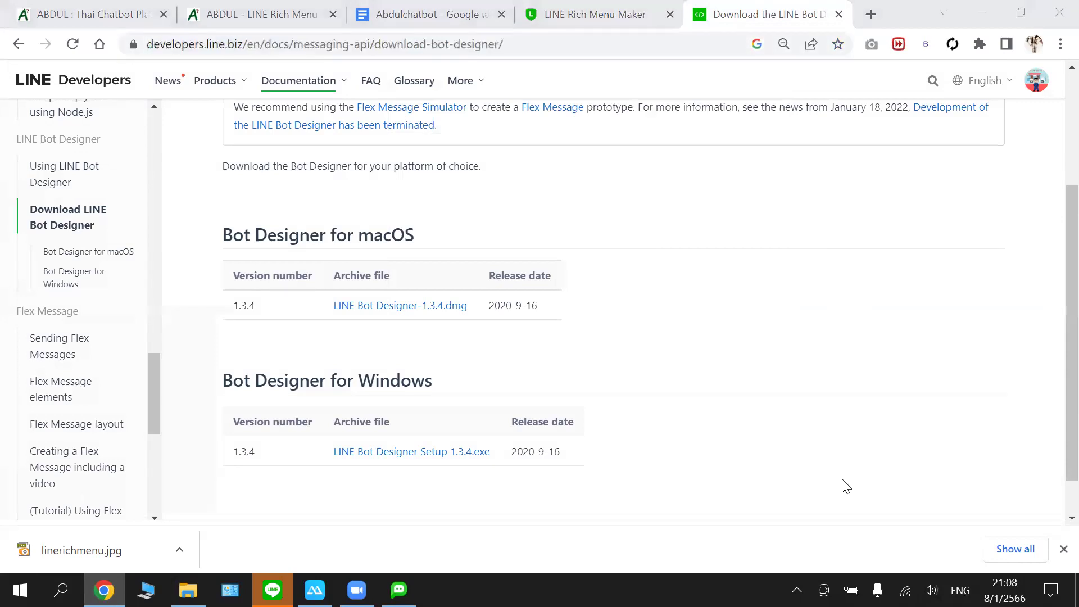
left_click(647, 17)
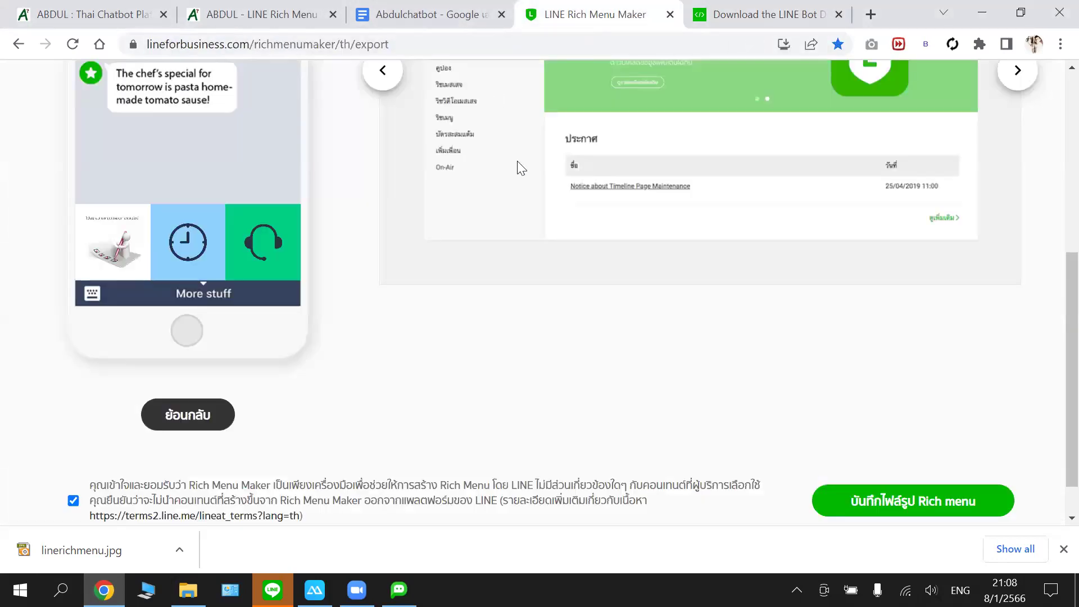
left_click(670, 14)
left_click(618, 137)
left_click(231, 13)
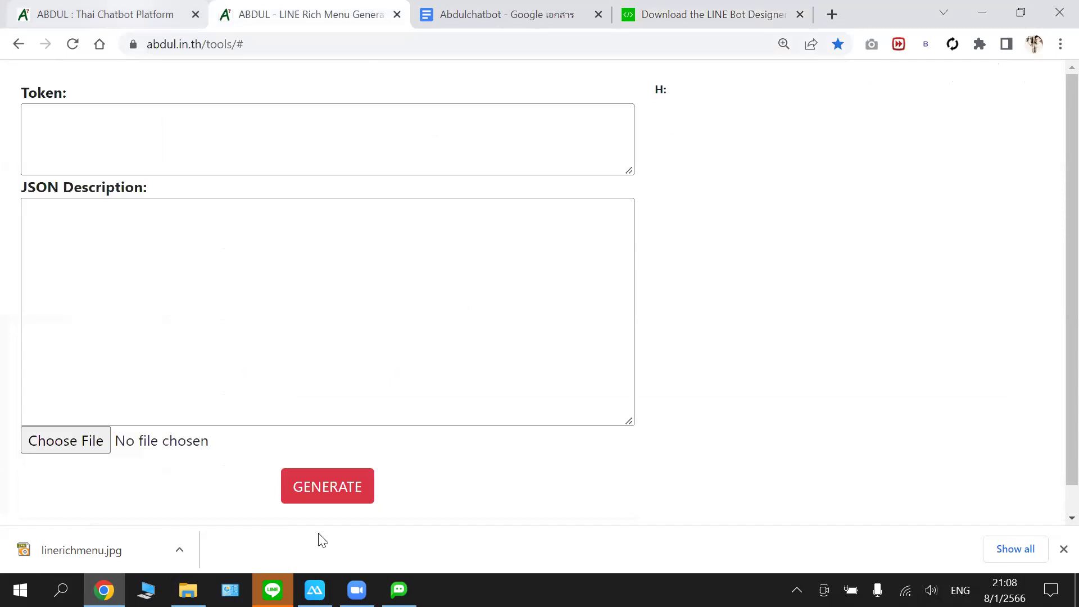
key("ctrl+shift+Tab")
key("alt+Tab")
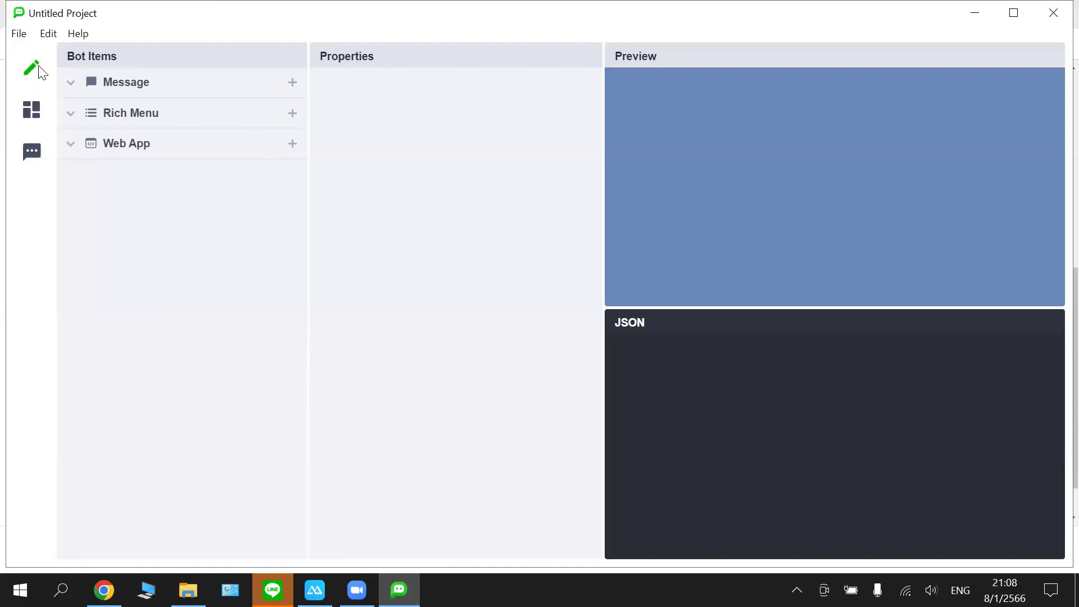
- Add a new rich menu and name it main
left_click(302, 119)
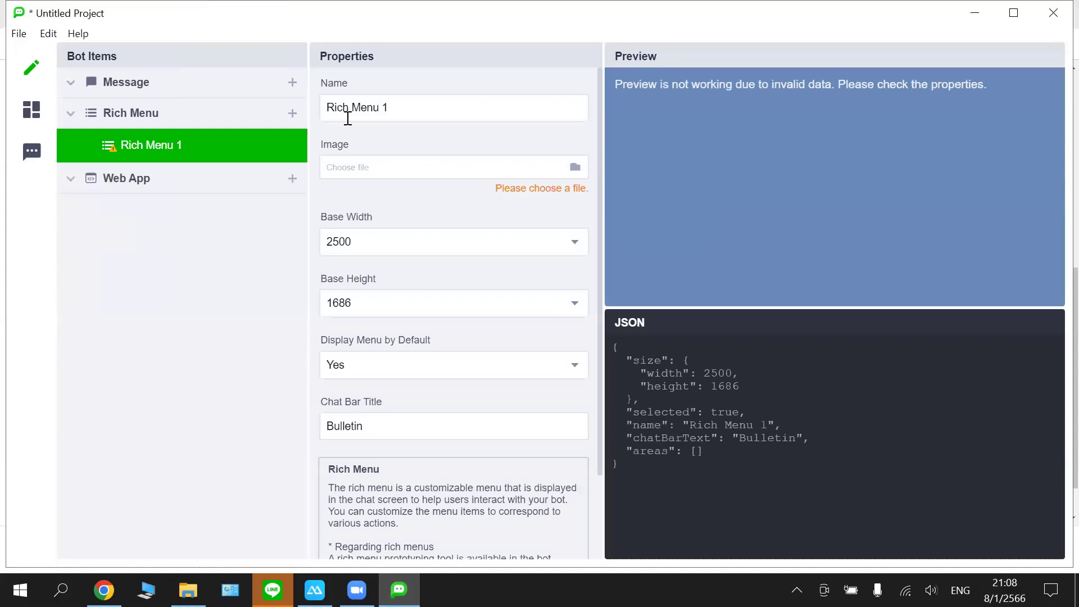
key("Tab")
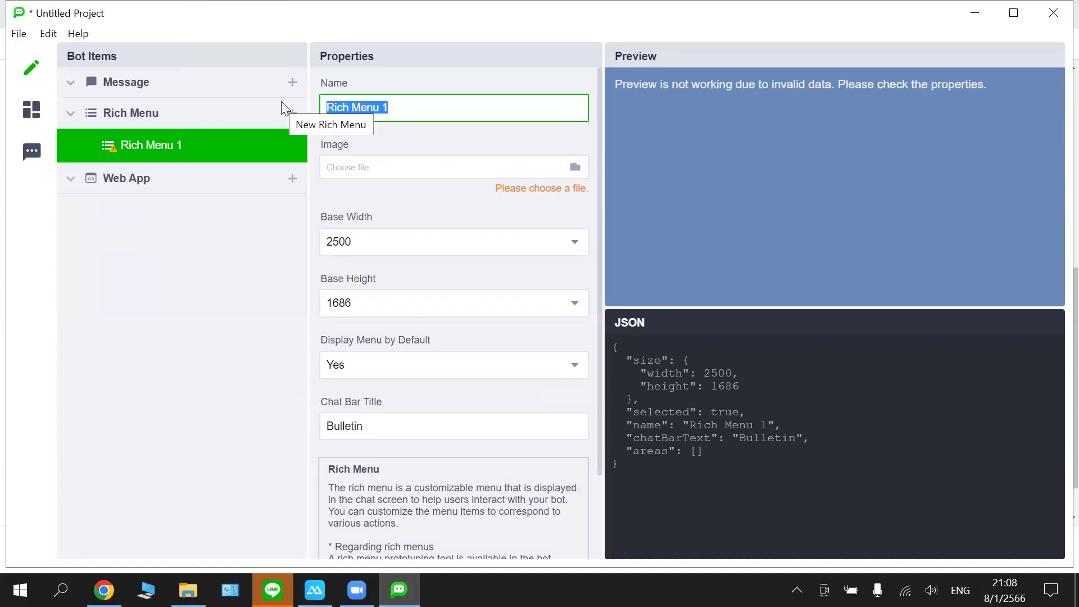
type("d")
key("BackSpace")
type("g,")
key("BackSpace")
key("BackSpace")
key("alt+shift")
type("กด")
key("BackSpace")
key("BackSpace")
key("alt+shift")
type("ma")
type("u")
type("im")
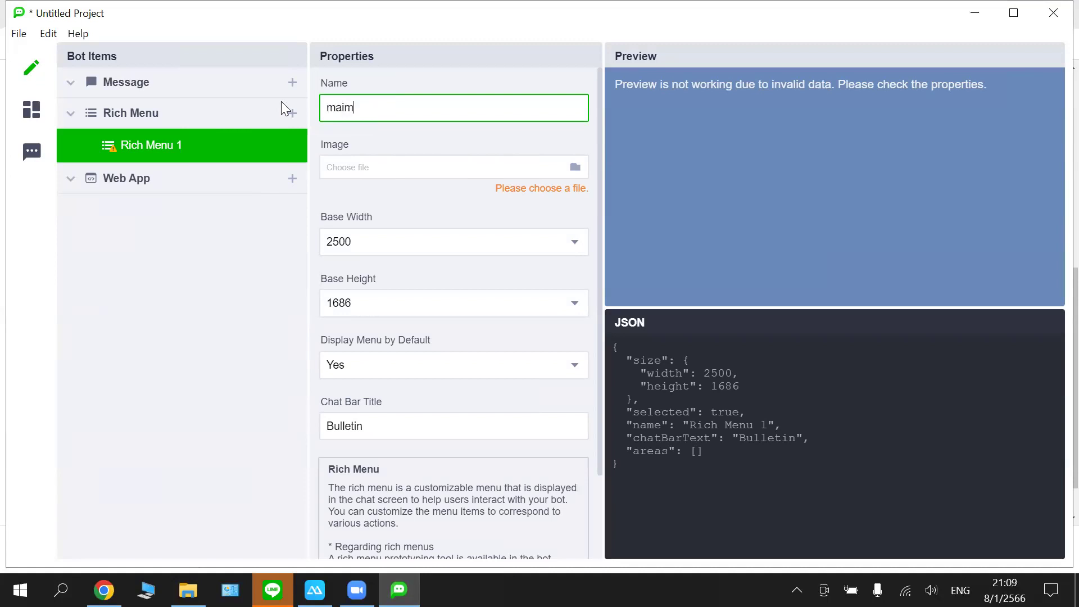
key("BackSpace")
key("BackSpace")
type("in")
left_click(584, 131)
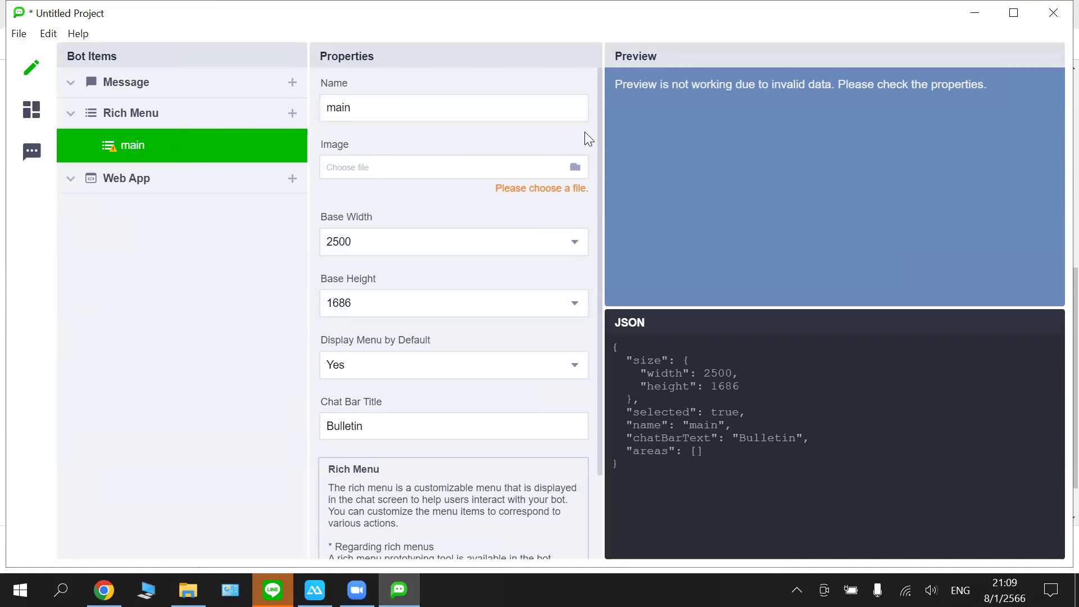
- Load Downloads\linerichmenu.jpg as the main rich menu's image
left_click(575, 168)
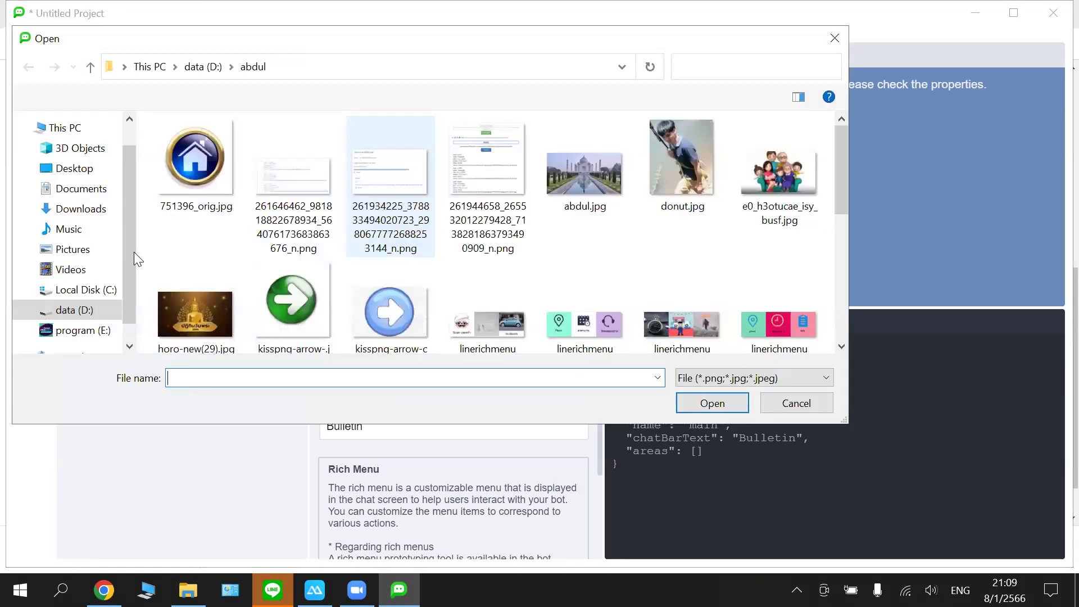
left_click(191, 183)
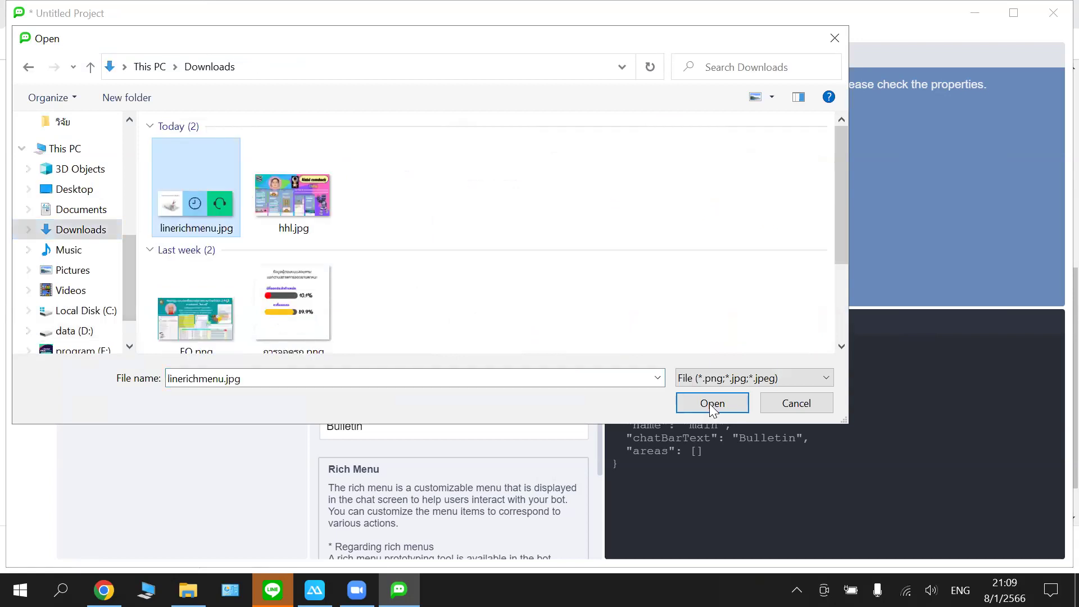
left_click(713, 403)
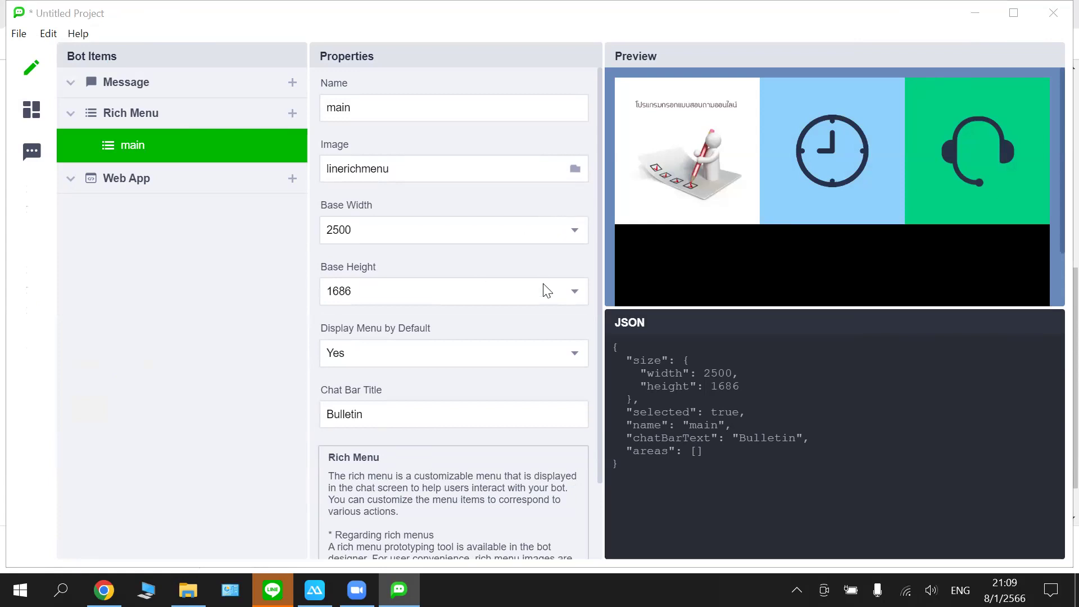
- Set Base Height to 843 so the preview shows the 2500×843 three-tile image
left_click(576, 295)
left_click(498, 344)
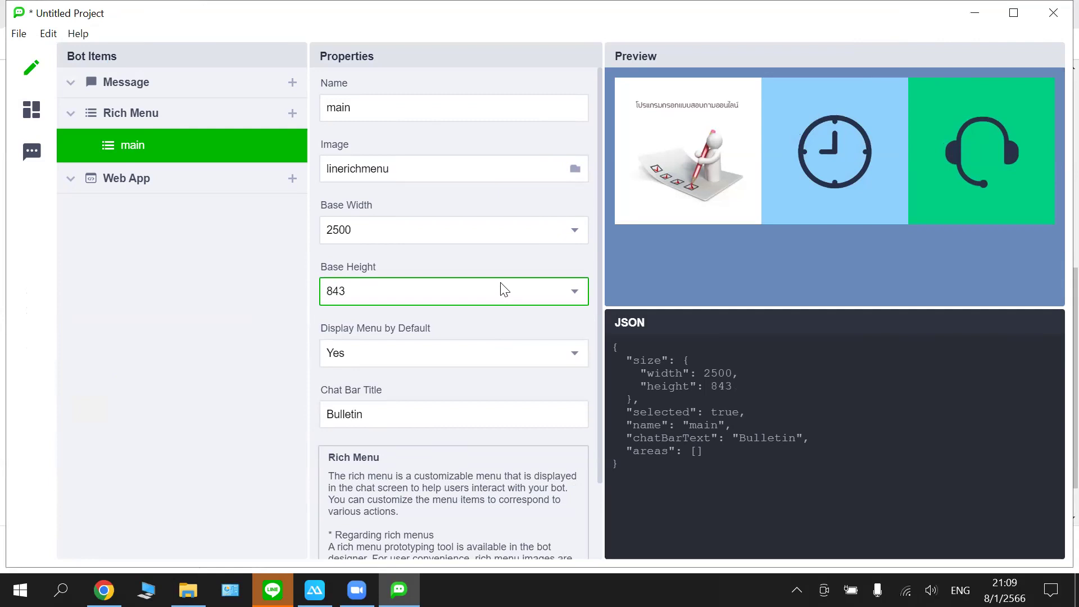
left_click(569, 296)
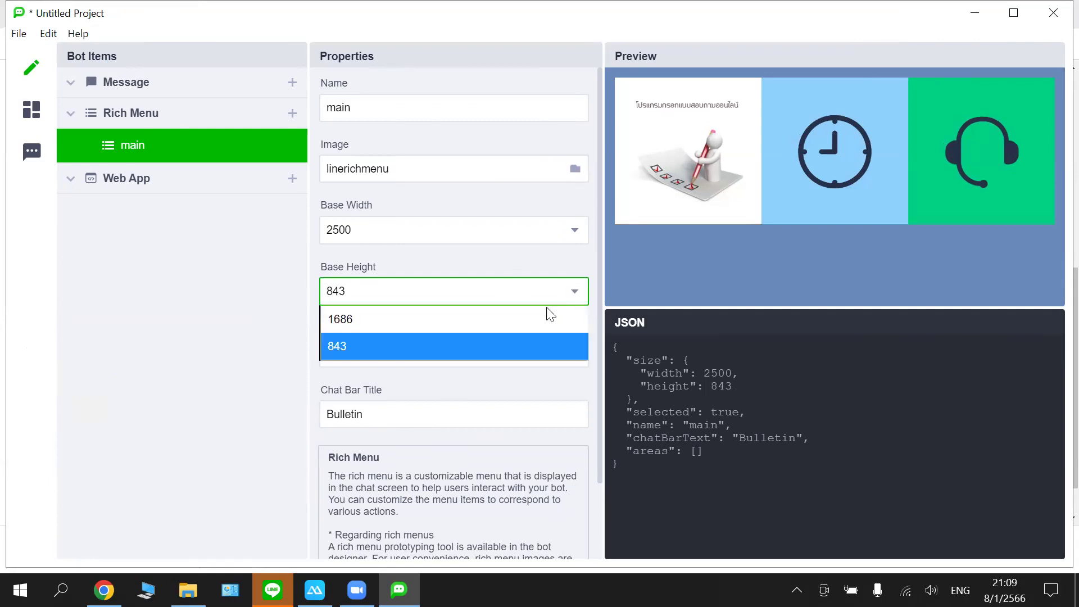
left_click(541, 315)
left_click(574, 292)
left_click(518, 340)
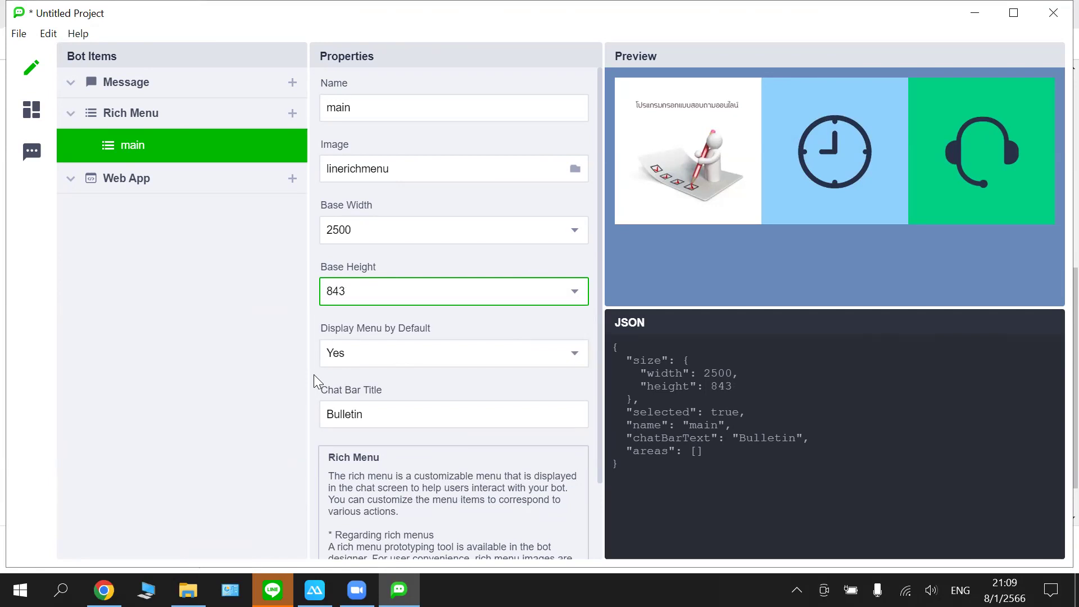
scroll(428, 242, "down", 3)
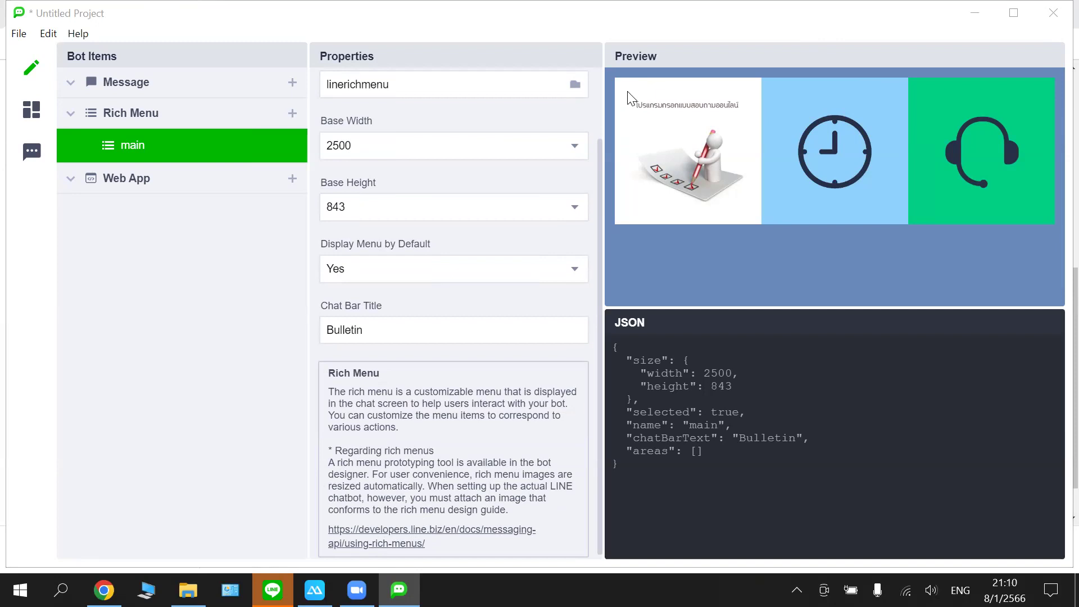
- Draw a Message Action tap area over the first menu tile
left_click_drag(628, 92, 738, 207)
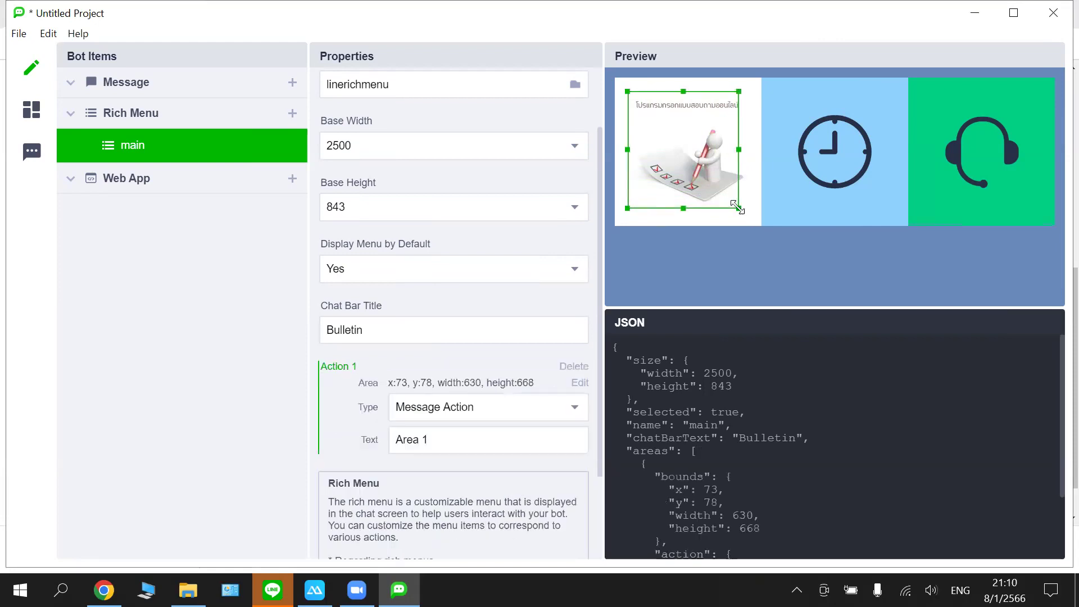
scroll(550, 227, "down", 2)
scroll(551, 229, "down", 1)
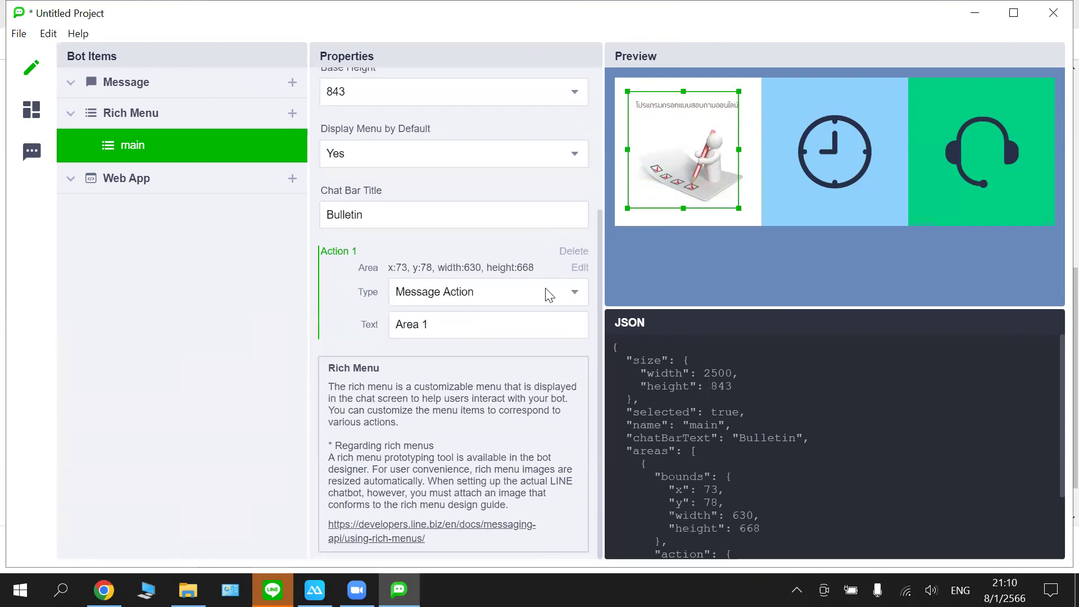
left_click(573, 292)
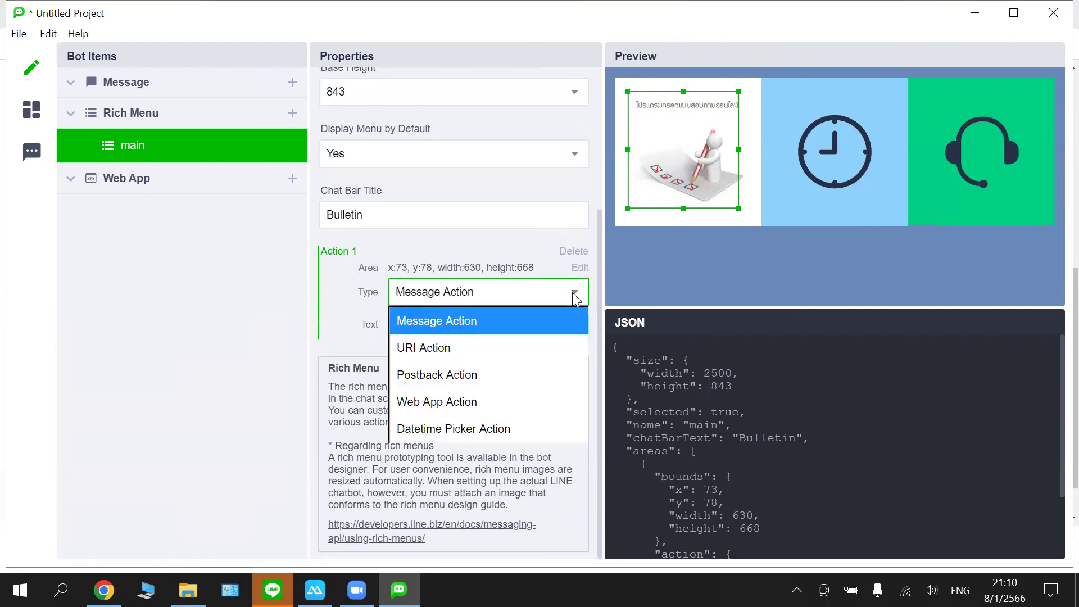
left_click(493, 318)
- Change the first area's text from Area 1 to วันพระ and mark a second area over the clock tile
left_click(452, 328)
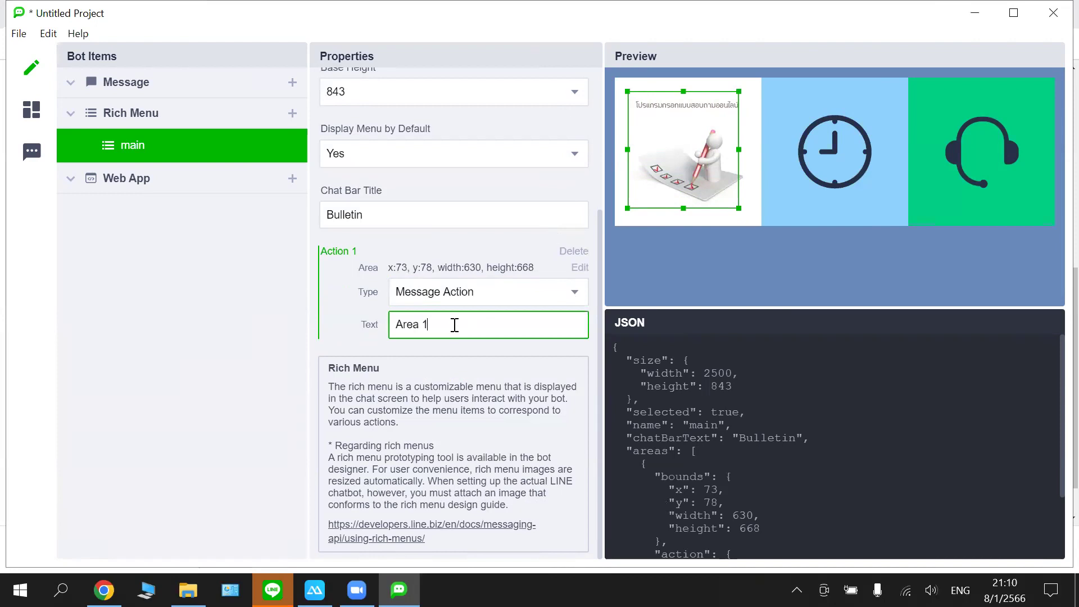
left_click_drag(452, 326, 375, 335)
key("BackSpace")
type(";")
key("BackSpace")
key("grave")
type("วันพระ")
left_click(353, 293)
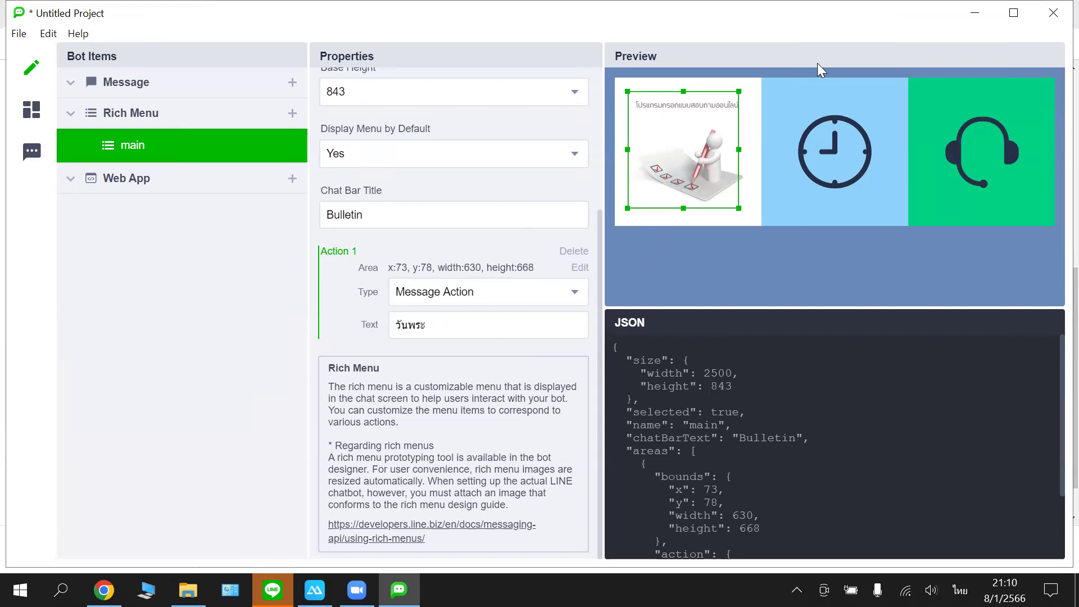
left_click_drag(776, 91, 889, 210)
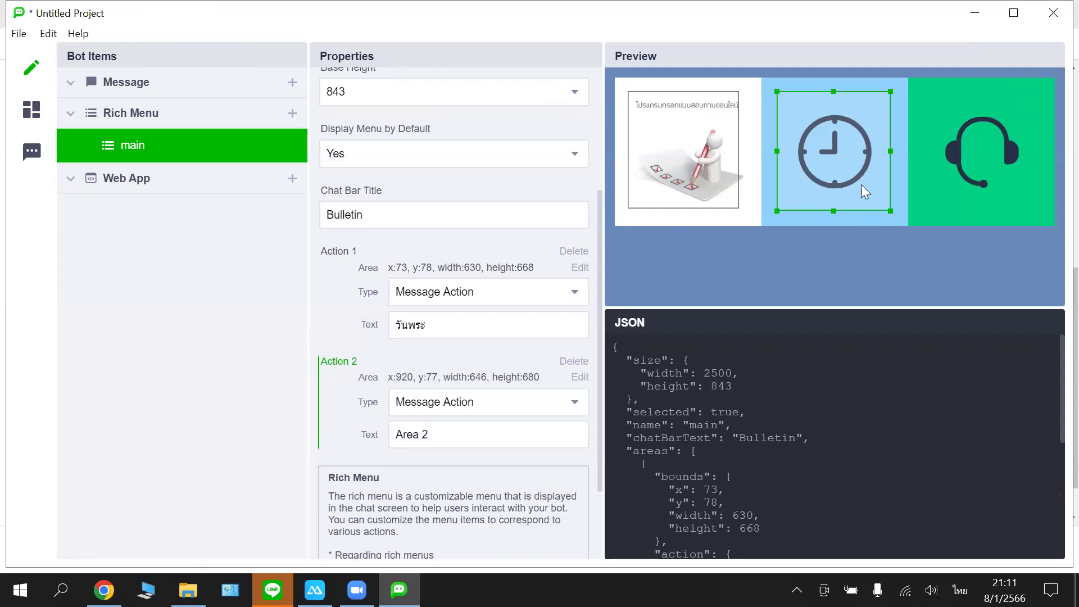
- Delete the misplaced Action 2 and redraw its area over the clock tile
left_click_drag(834, 214, 832, 209)
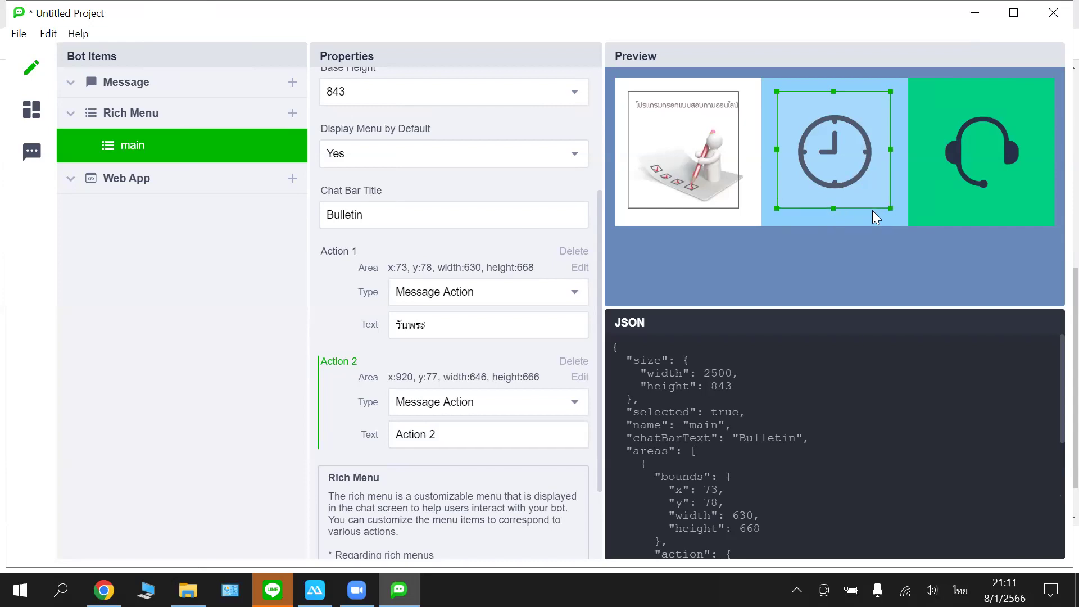
key("Delete")
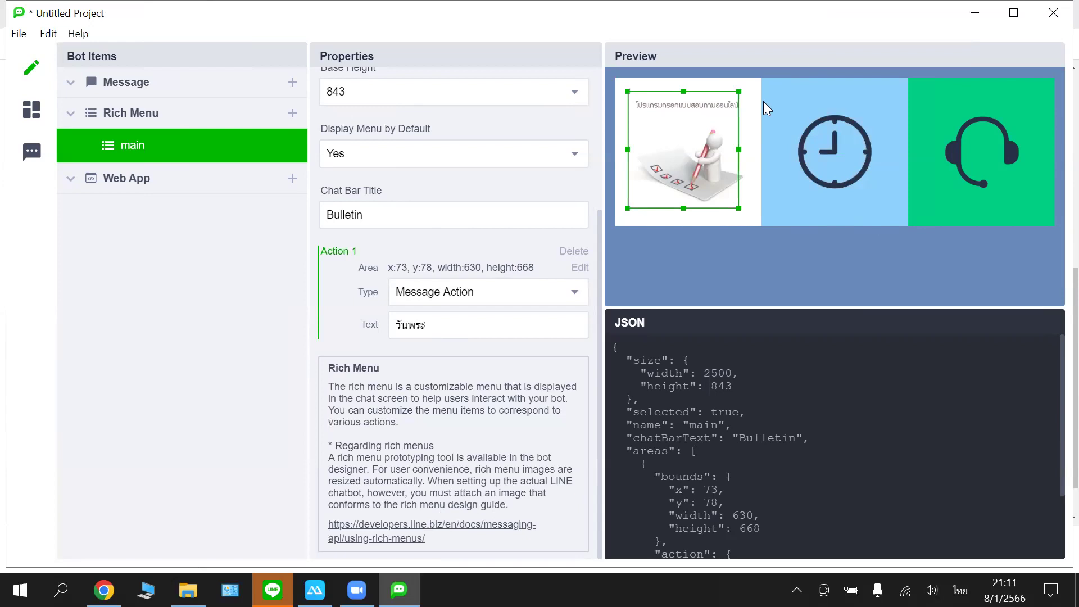
left_click_drag(779, 91, 893, 210)
scroll(529, 280, "down", 2)
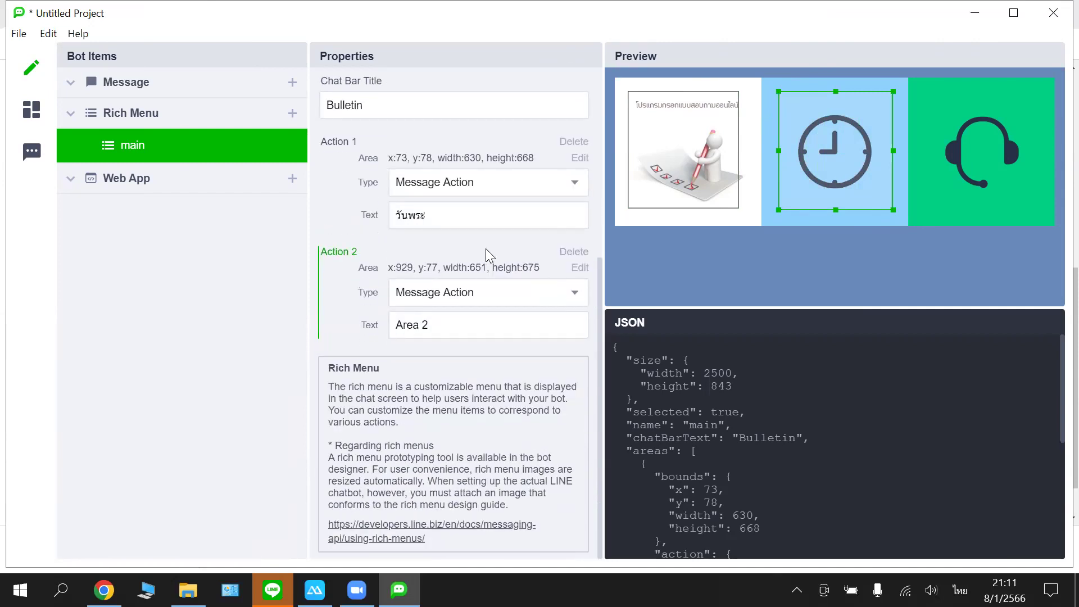
- Make Action 2 a URI Action and bring up the Abdulchatbot Google Doc in Chrome
left_click(531, 292)
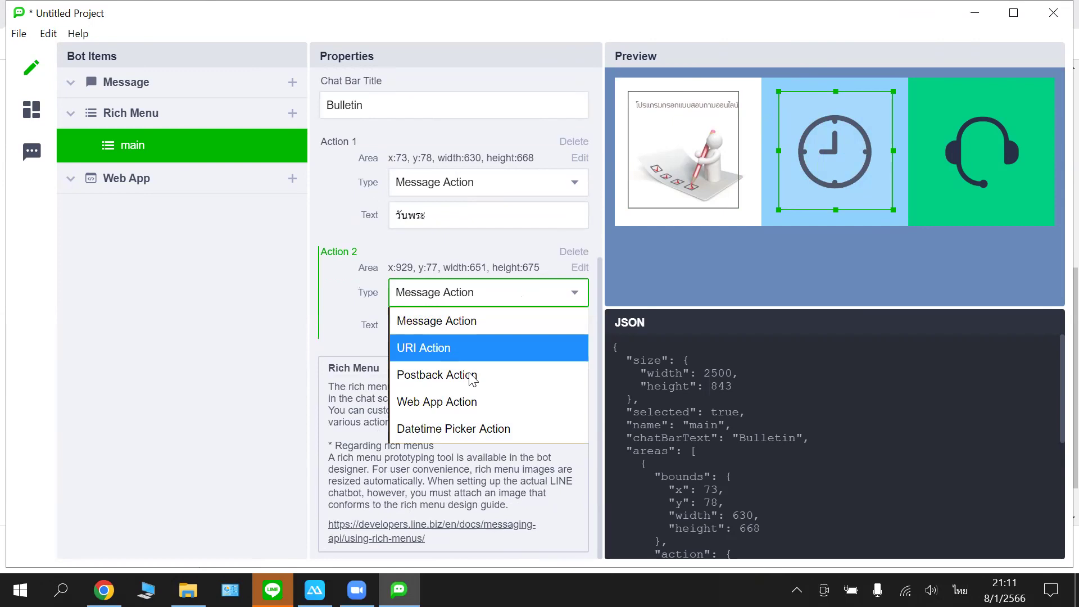
left_click(466, 354)
left_click(446, 324)
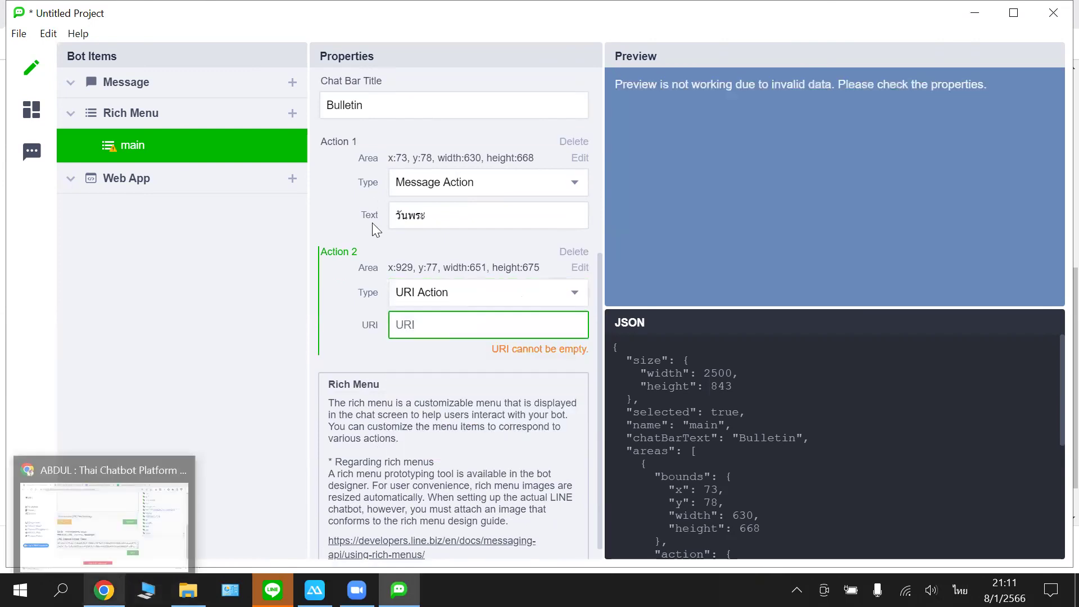
left_click(112, 588)
left_click(529, 15)
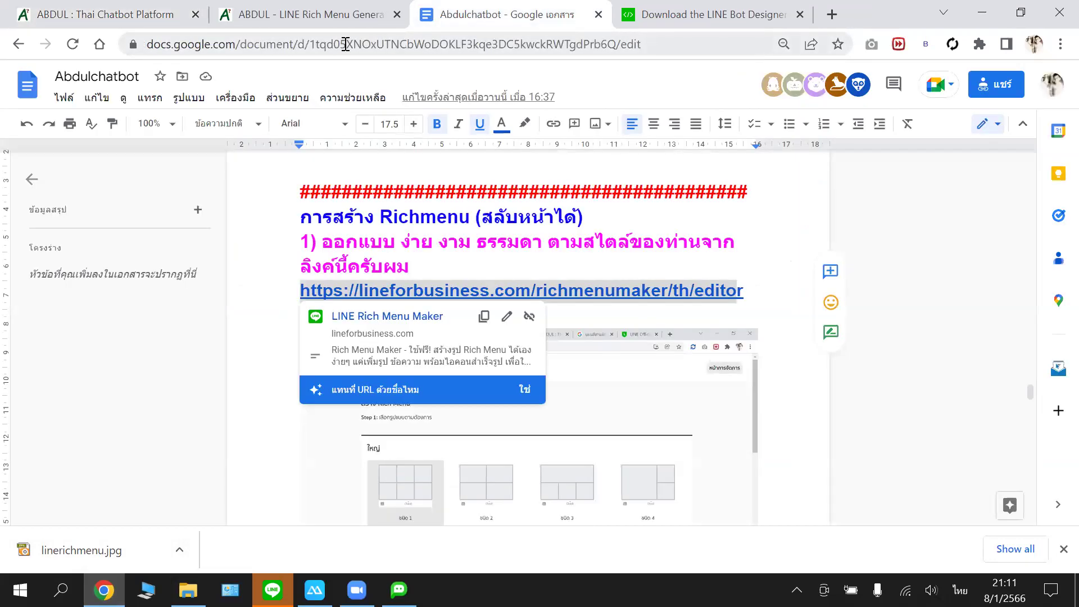
- Copy the Abdulchatbot document's share link and return to Action 2's URI field
left_click(981, 88)
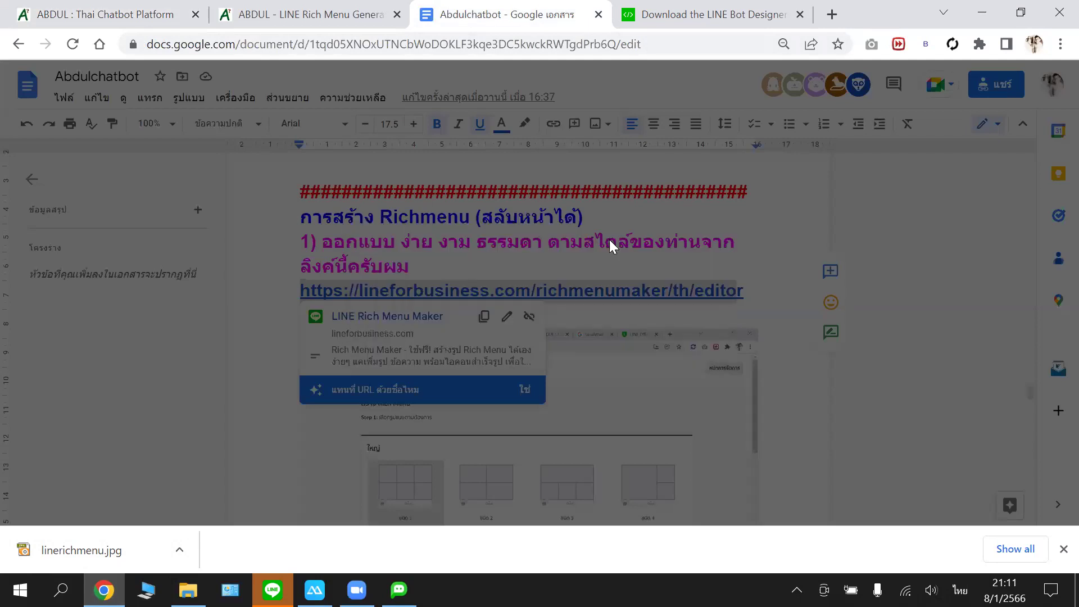
left_click(426, 417)
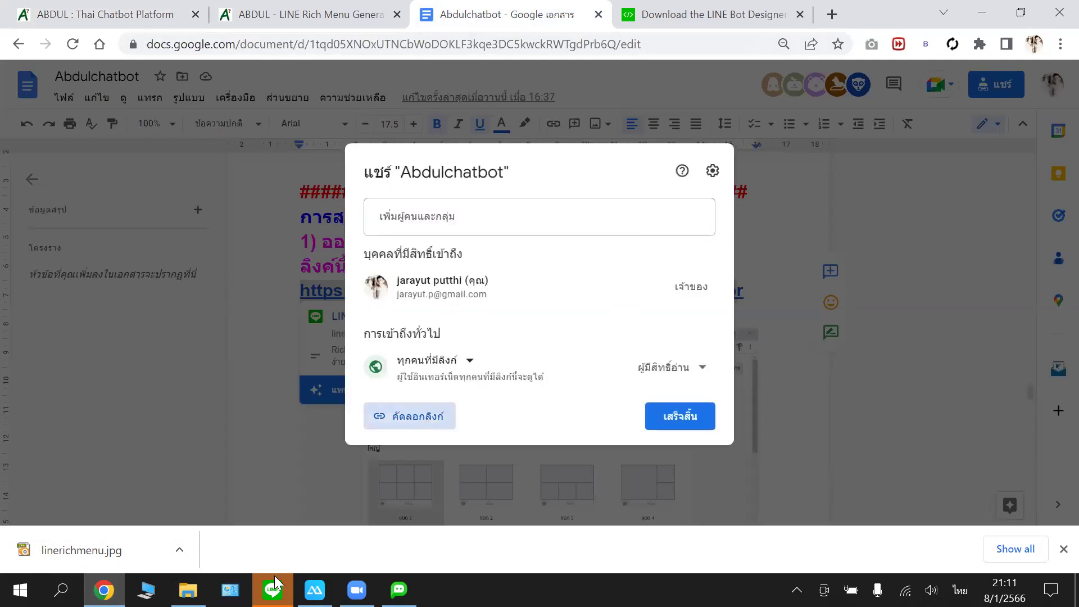
left_click(399, 589)
left_click(440, 325)
right_click(440, 325)
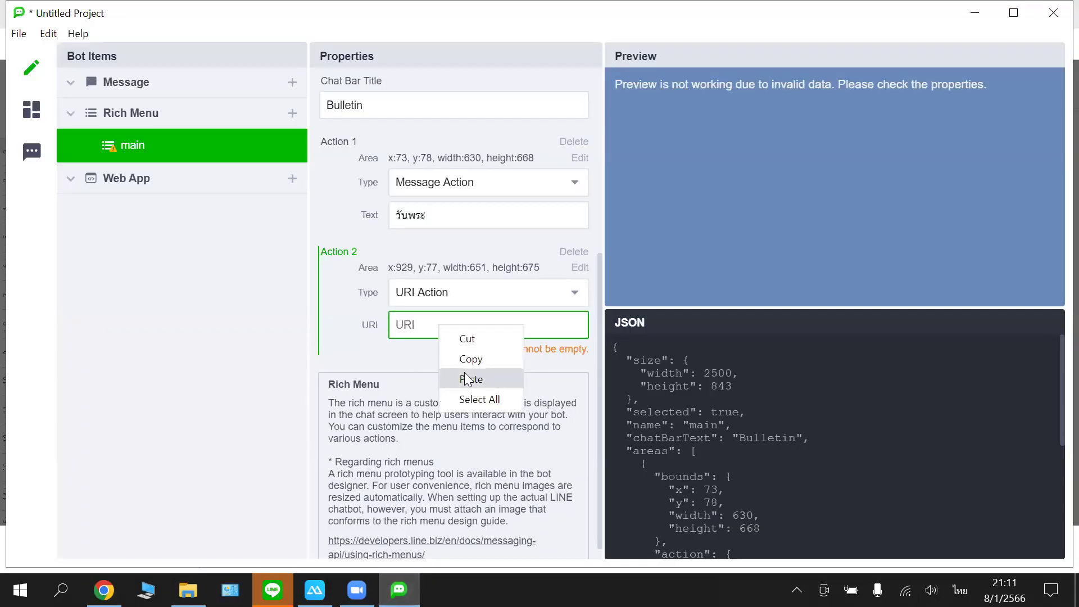
- Paste the Google Doc link as Action 2's URI
left_click(465, 373)
left_click(460, 369)
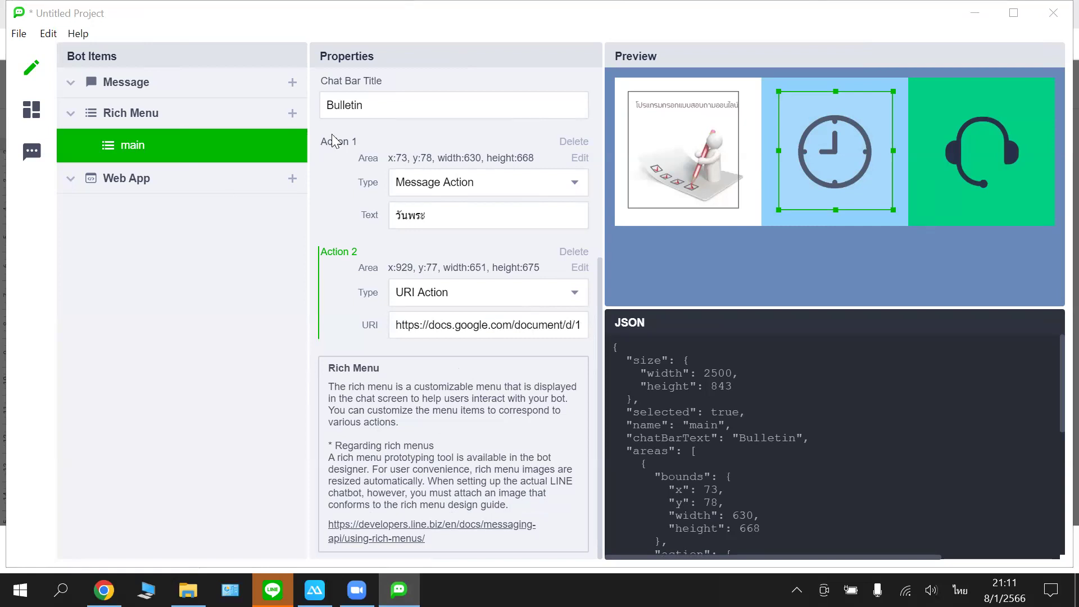
left_click(370, 18)
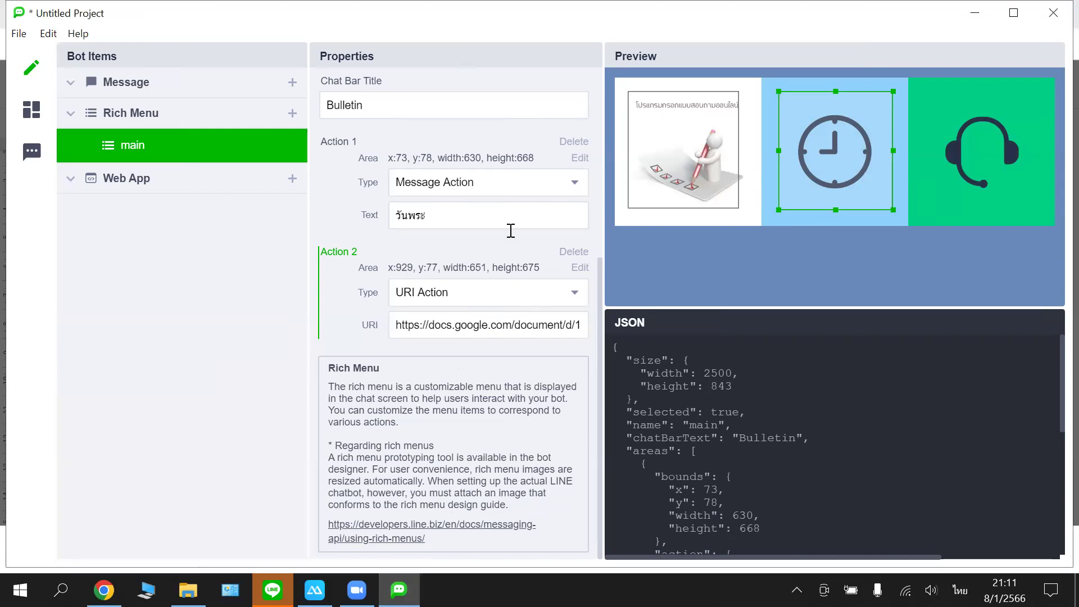
left_click_drag(927, 96, 1037, 210)
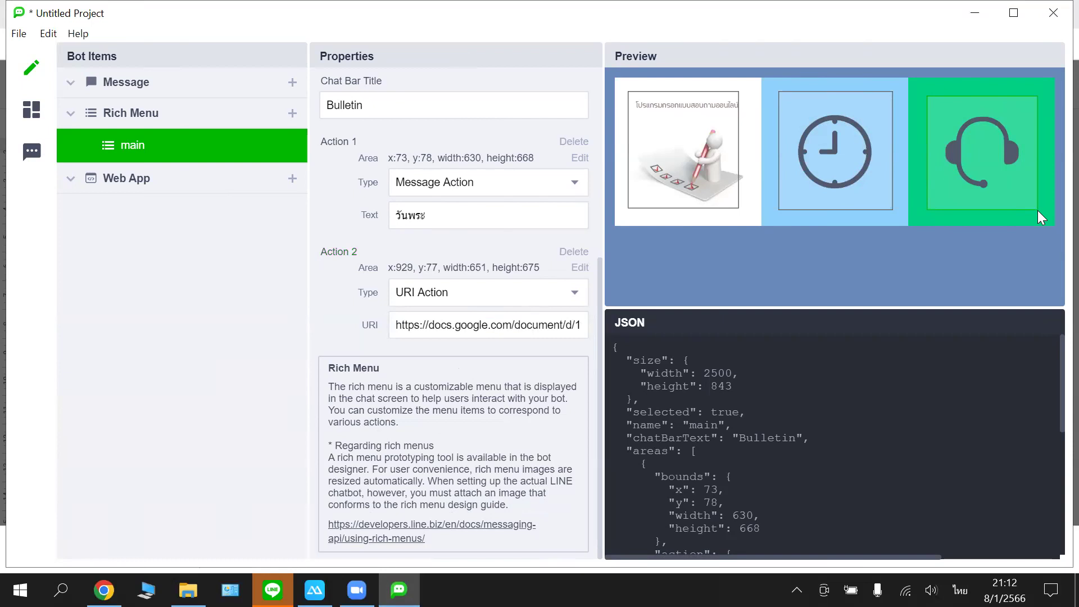
scroll(565, 322, "down", 2)
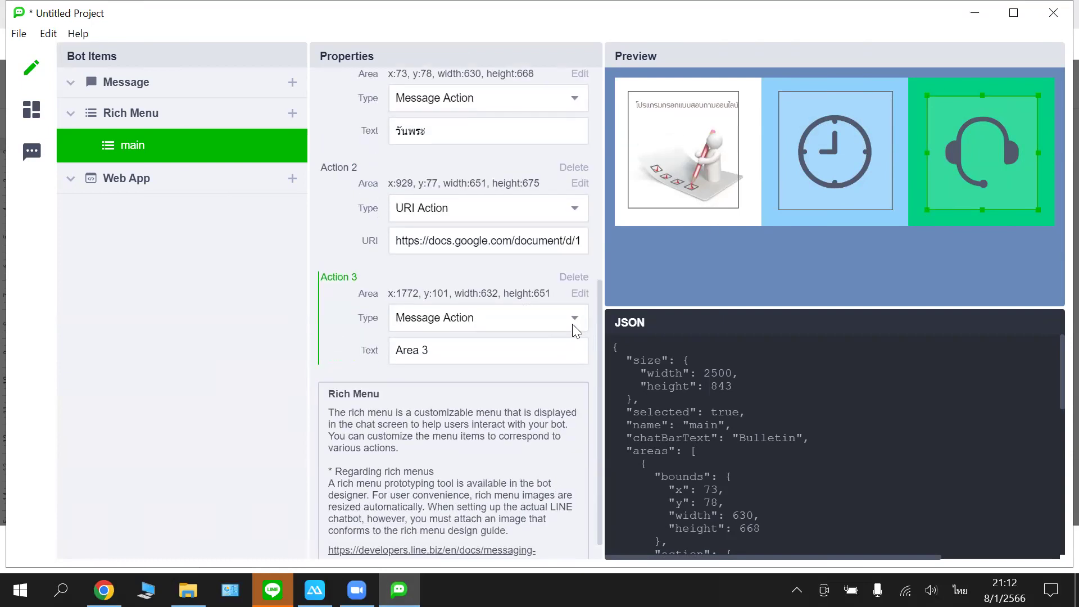
left_click(567, 319)
left_click(513, 372)
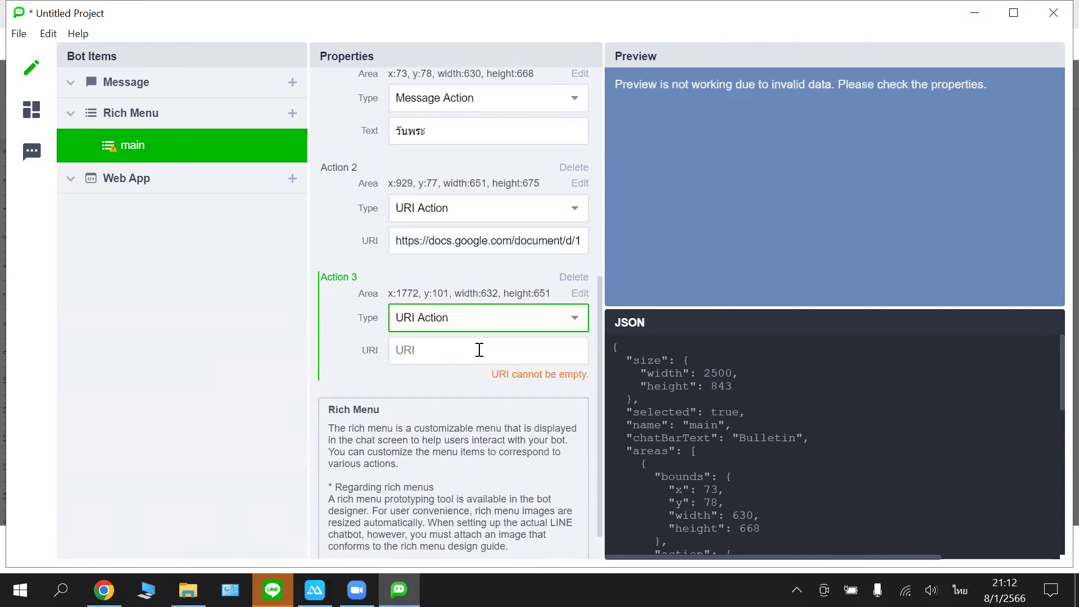
left_click(479, 349)
type("ะ")
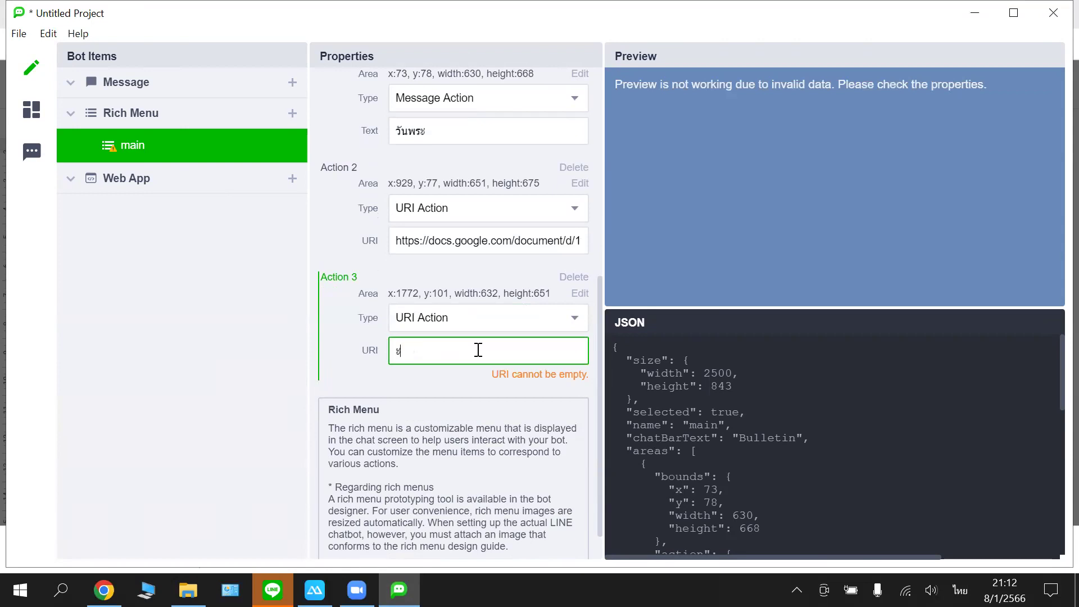
key("BackSpace")
key("grave")
type("te")
type("l")
type(":")
type("11")
key("BackSpace")
key("BackSpace")
left_click(452, 378)
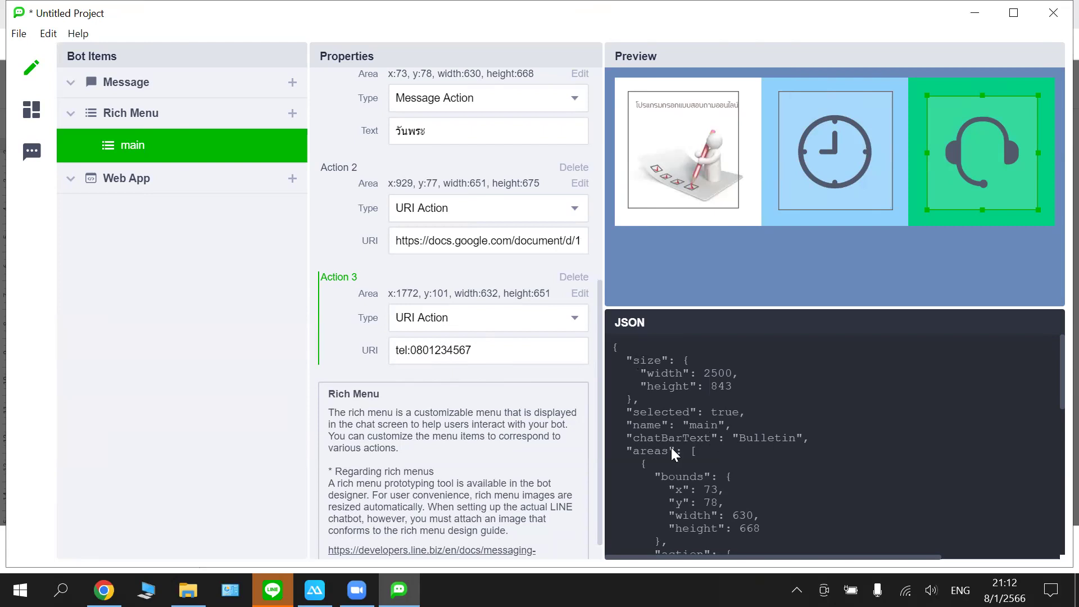
- Select the rich menu's JSON description text
scroll(441, 289, "up", 3)
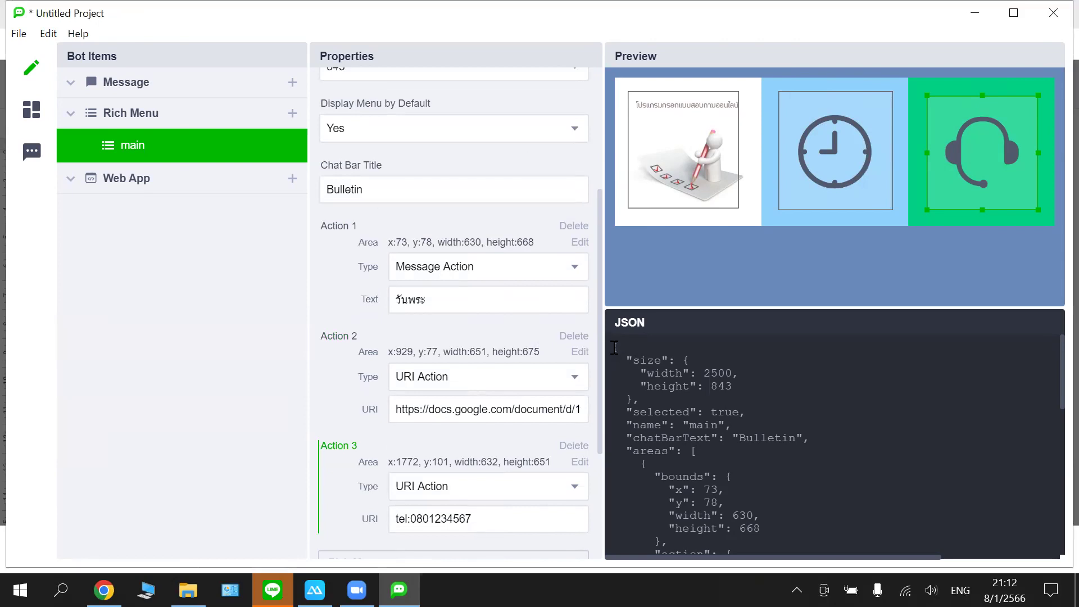
left_click_drag(614, 347, 671, 552)
scroll(673, 501, "down", 8)
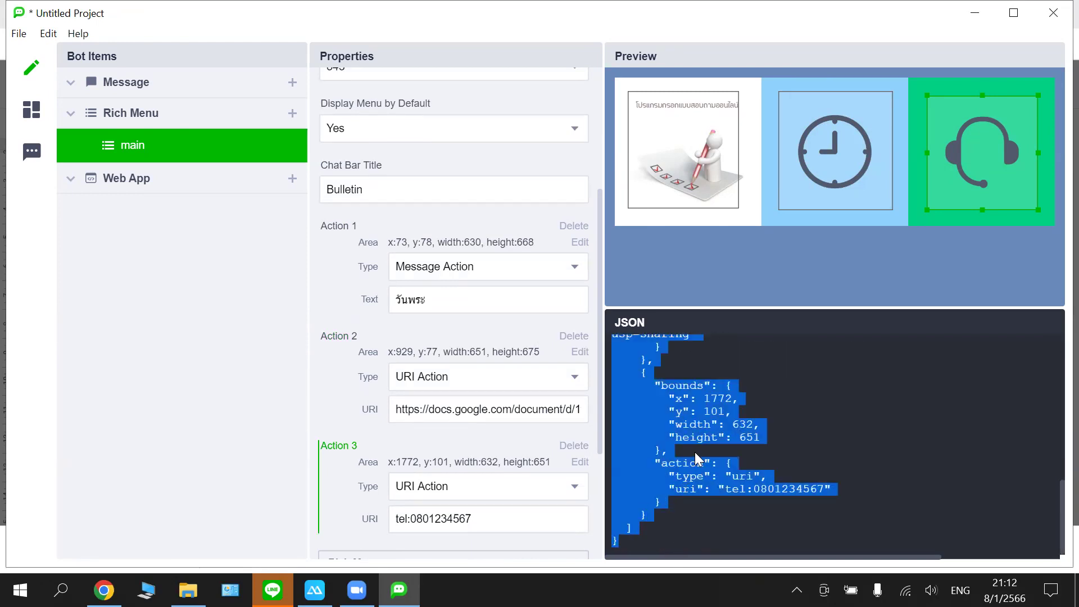
- Launch Notepad from Windows search and paste in the copied rich menu JSON
left_click(773, 418)
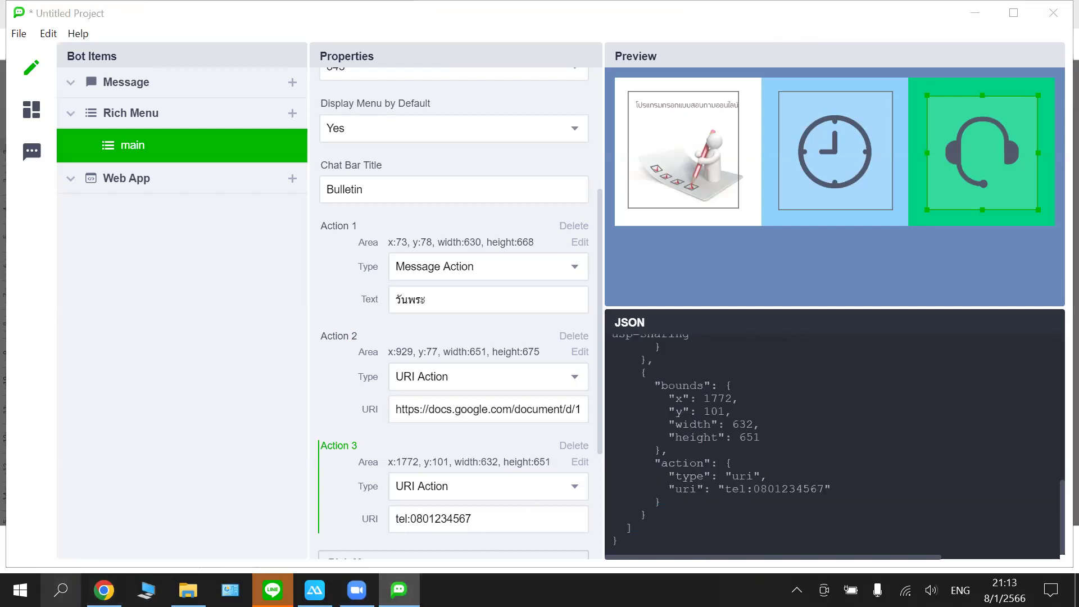
left_click(75, 571)
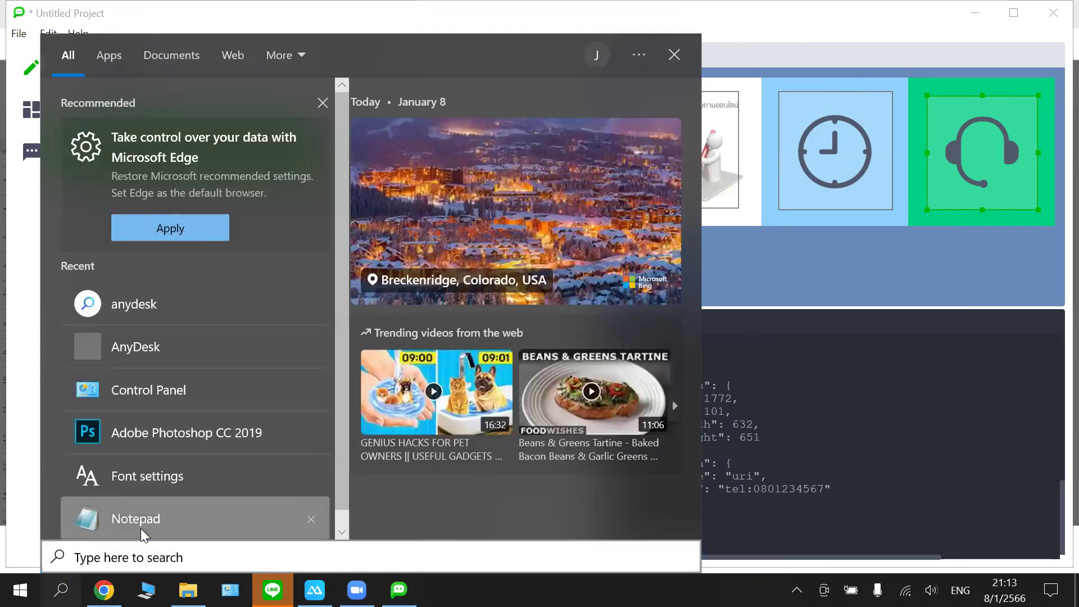
left_click(154, 531)
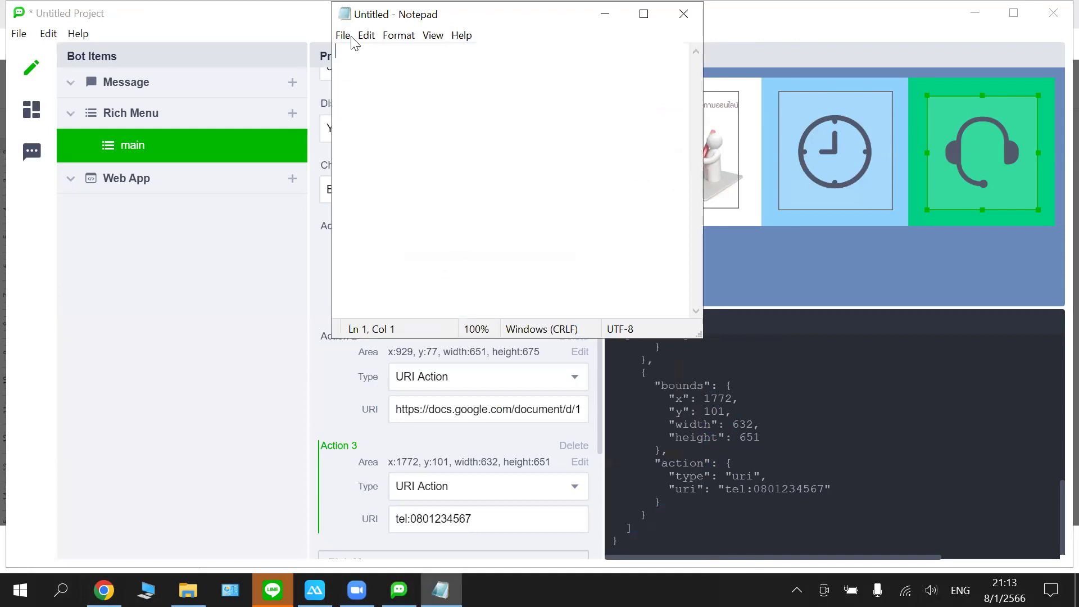
key("ctrl+v")
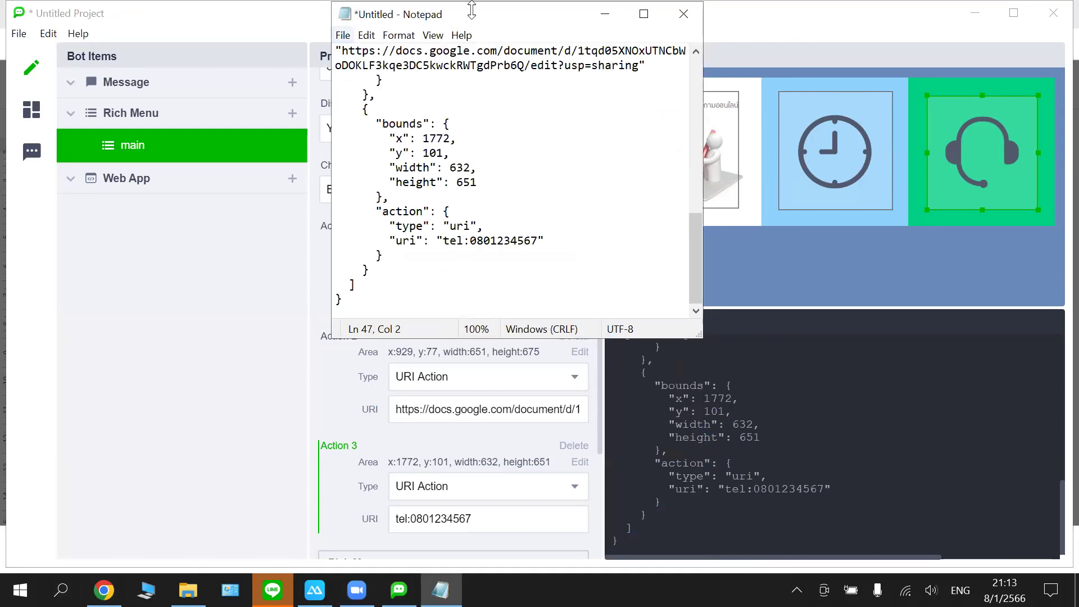
left_click_drag(555, 3, 555, 15)
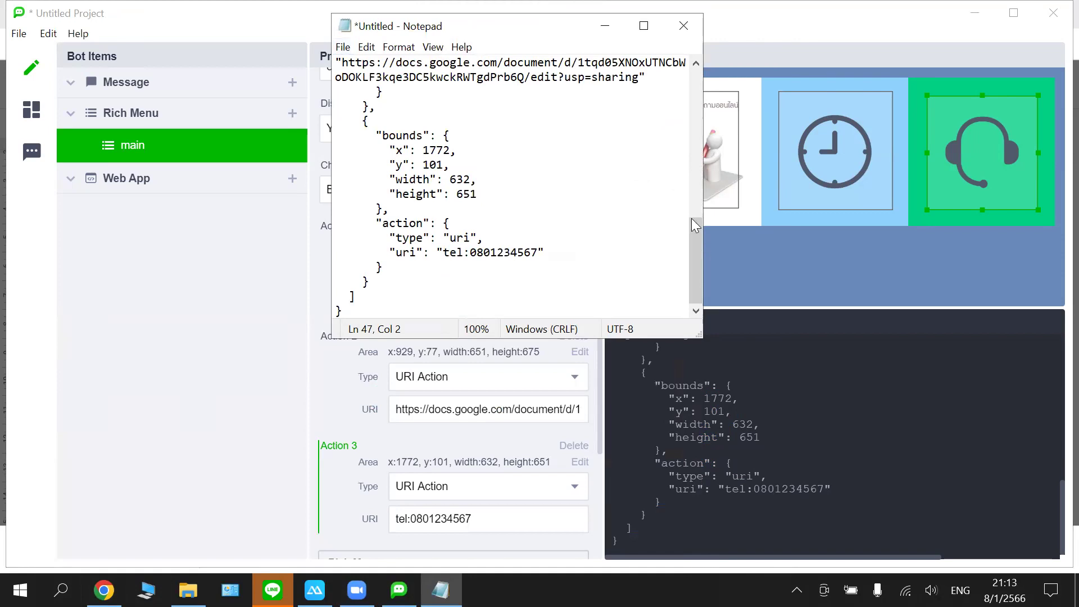
scroll(686, 81, "up", 10)
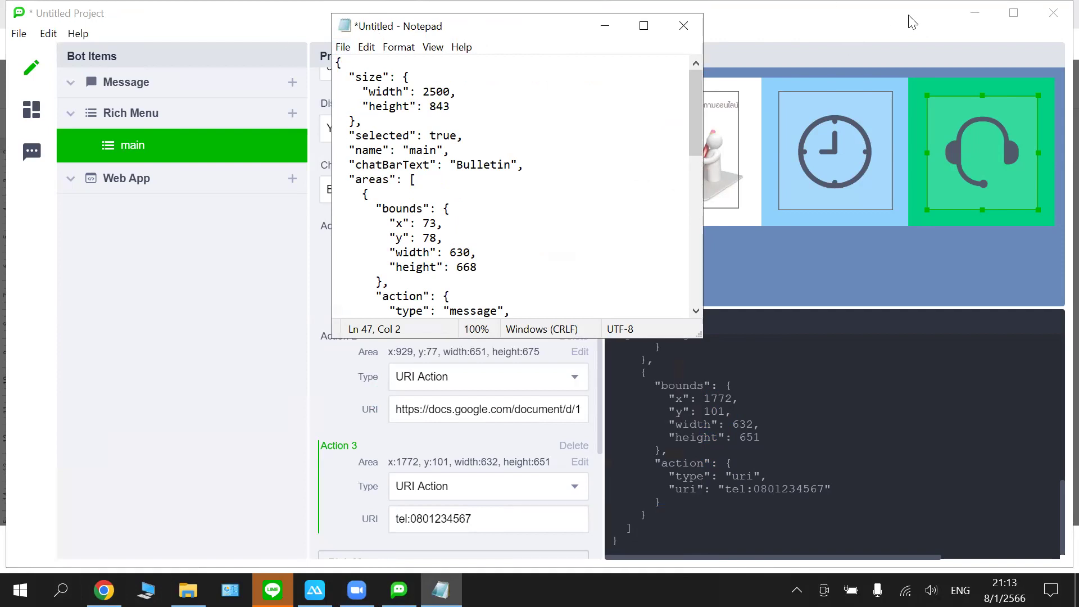
- Copy the LINE Channel Access Token from the chatbot platform's bot settings page
left_click(981, 22)
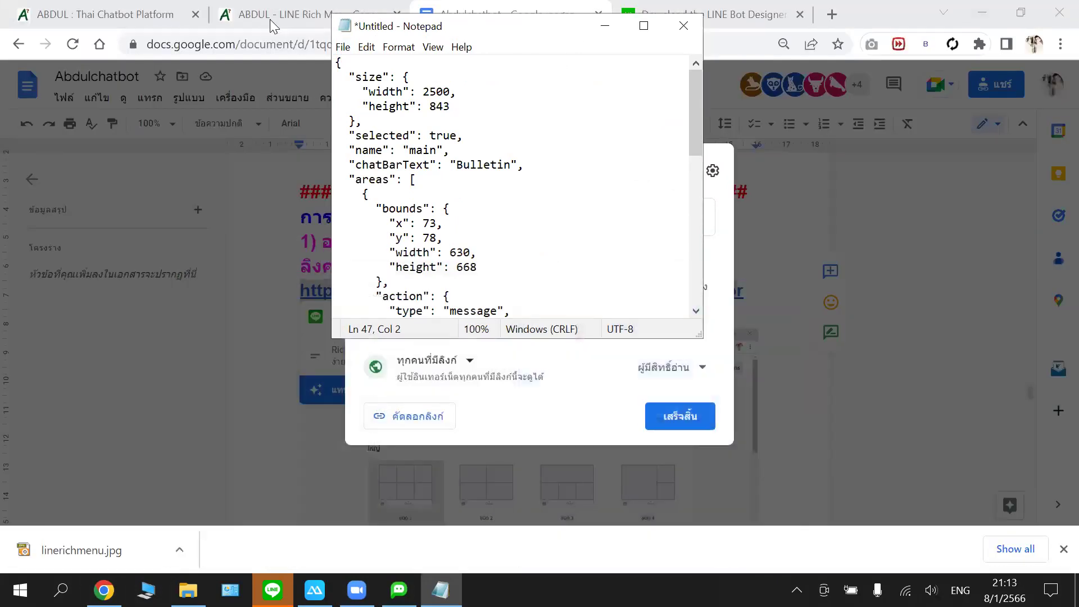
left_click(220, 14)
left_click(198, 24)
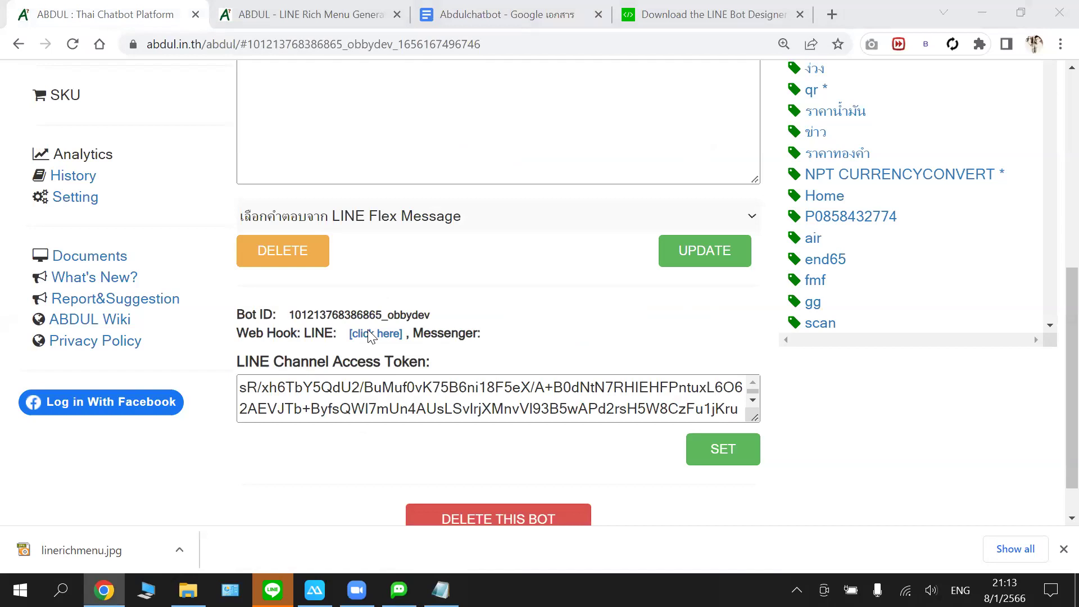
left_click(365, 401)
key("ctrl+a")
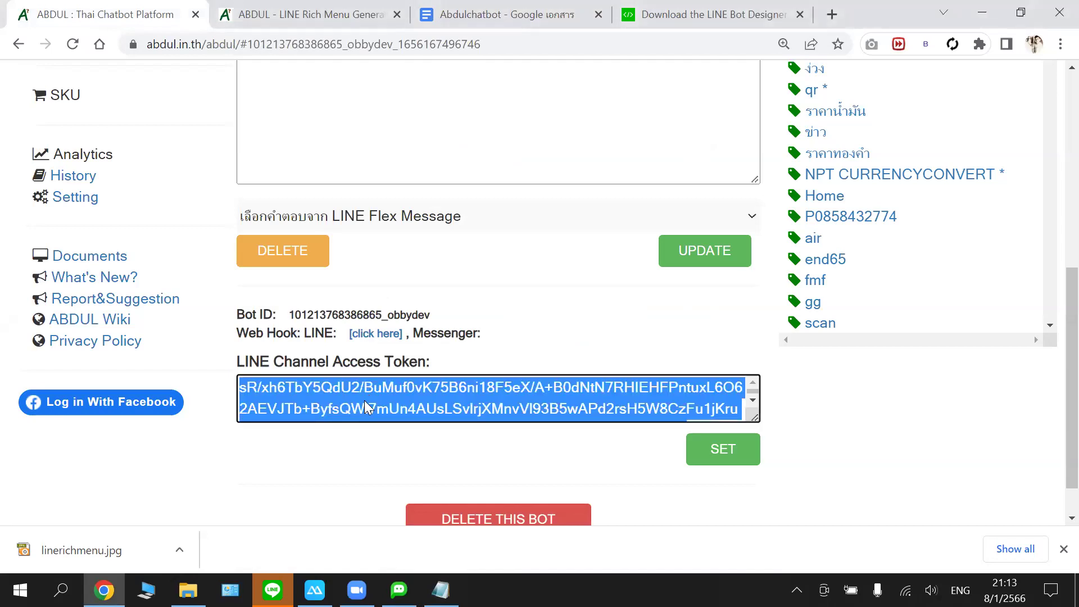
right_click(364, 400)
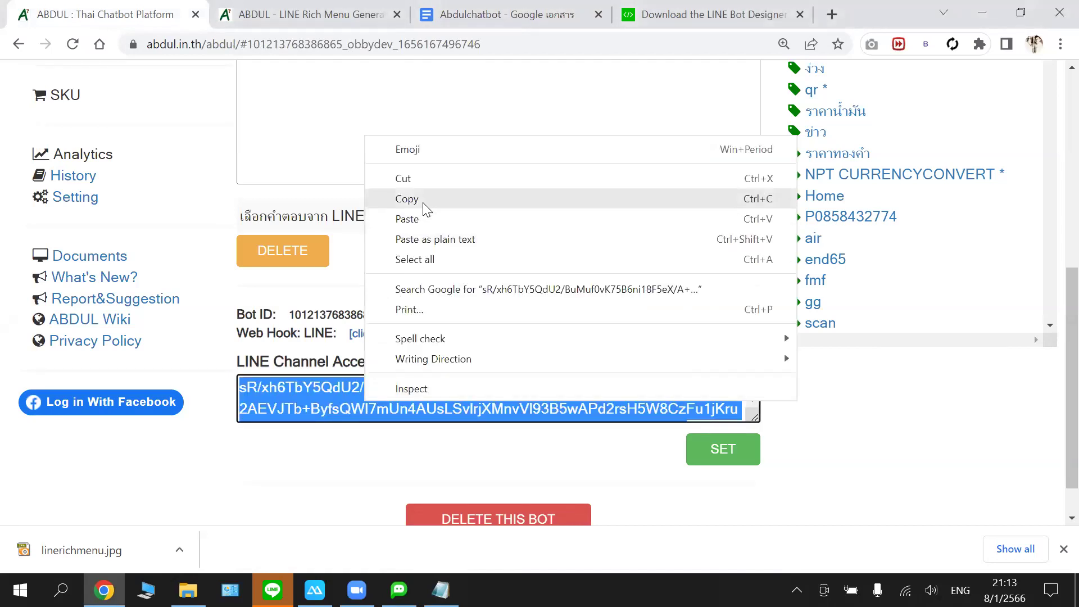
left_click(393, 197)
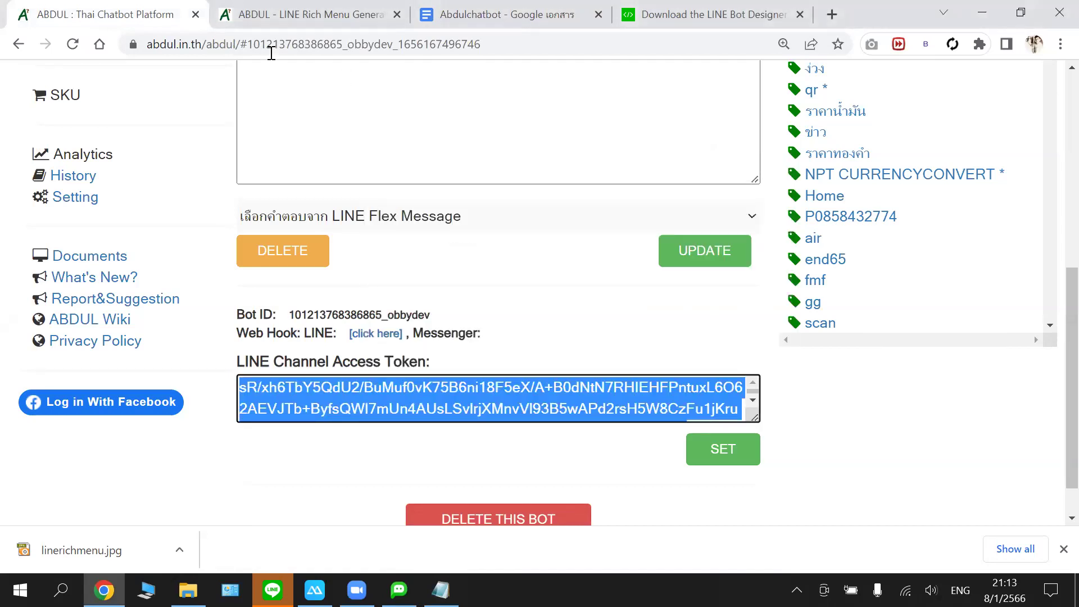
left_click(293, 15)
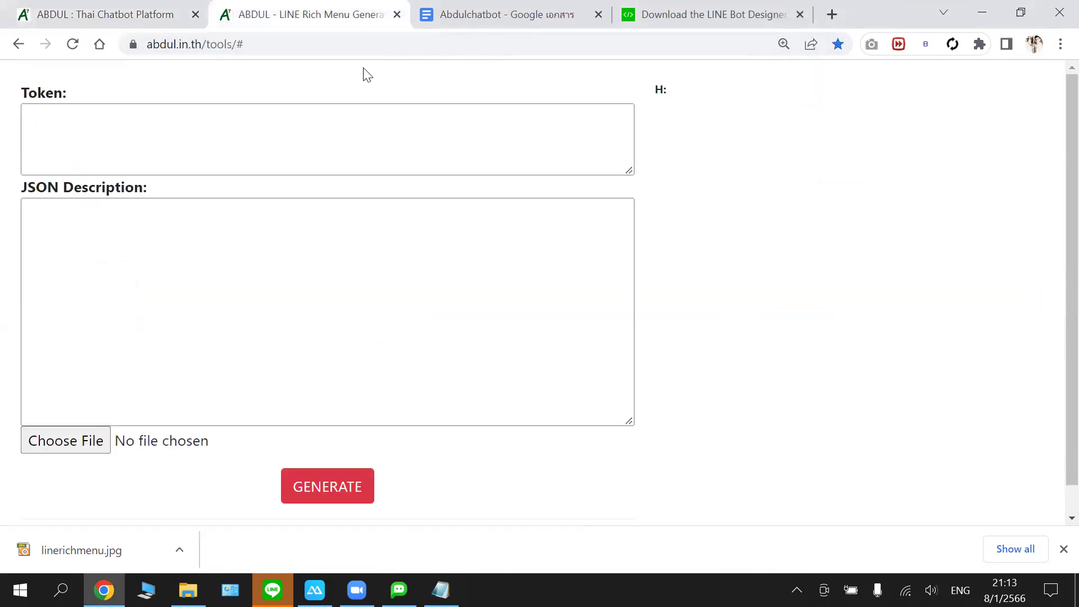
left_click(211, 50)
right_click(211, 49)
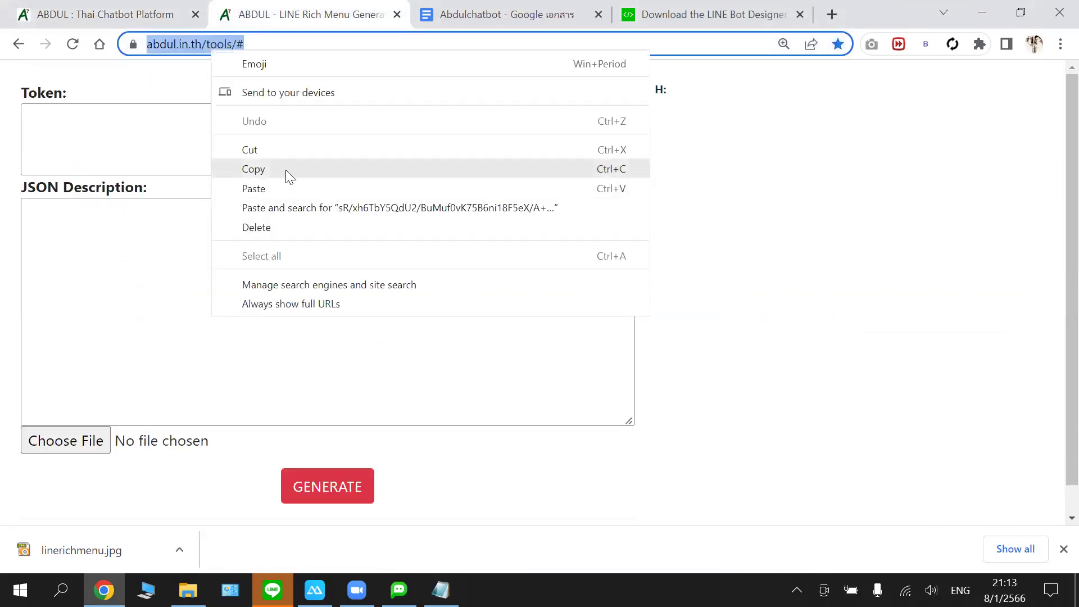
left_click(747, 311)
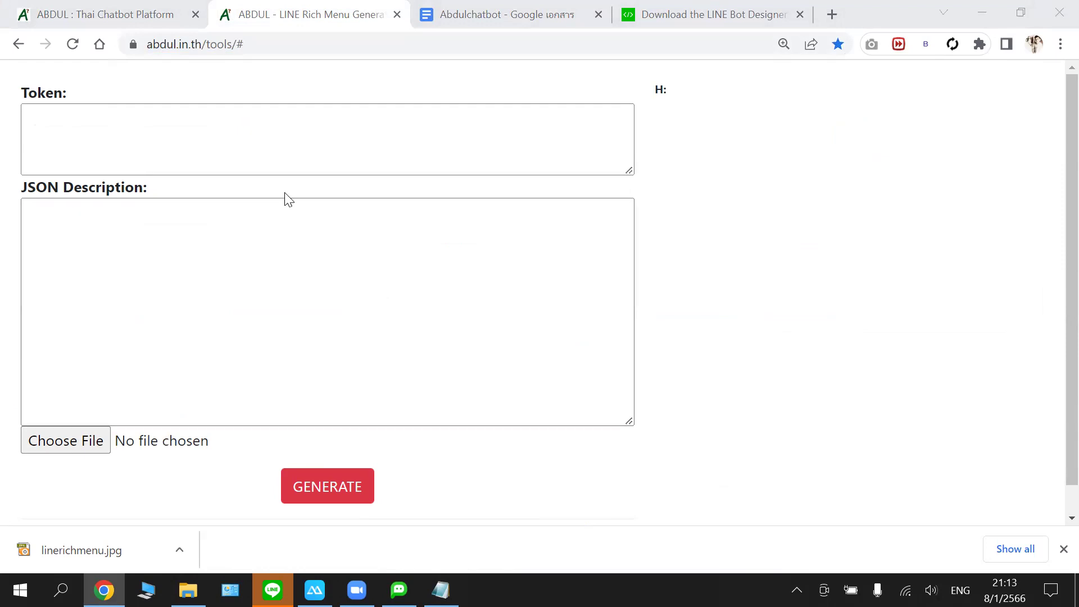
- Re-copy the access token and paste it into the generator's Token field
left_click(133, 22)
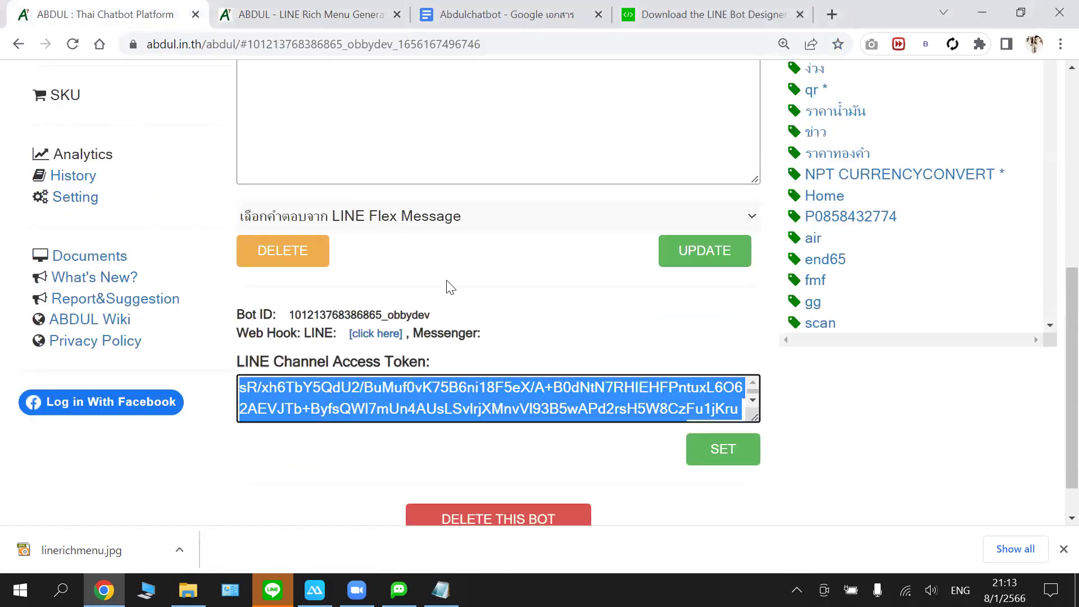
right_click(389, 400)
left_click(448, 198)
left_click(295, 22)
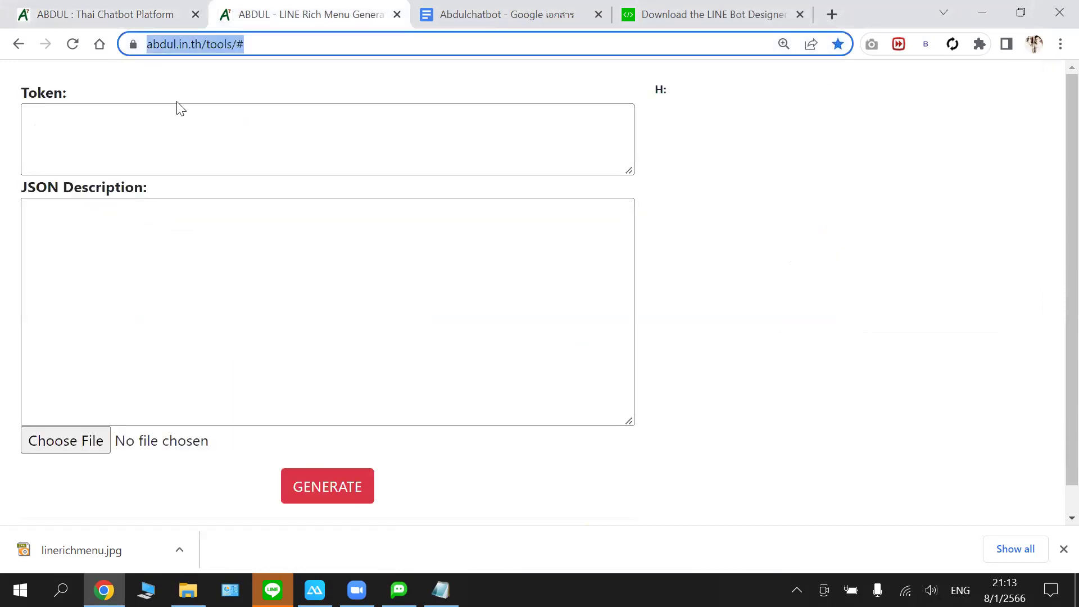
right_click(137, 143)
left_click(193, 277)
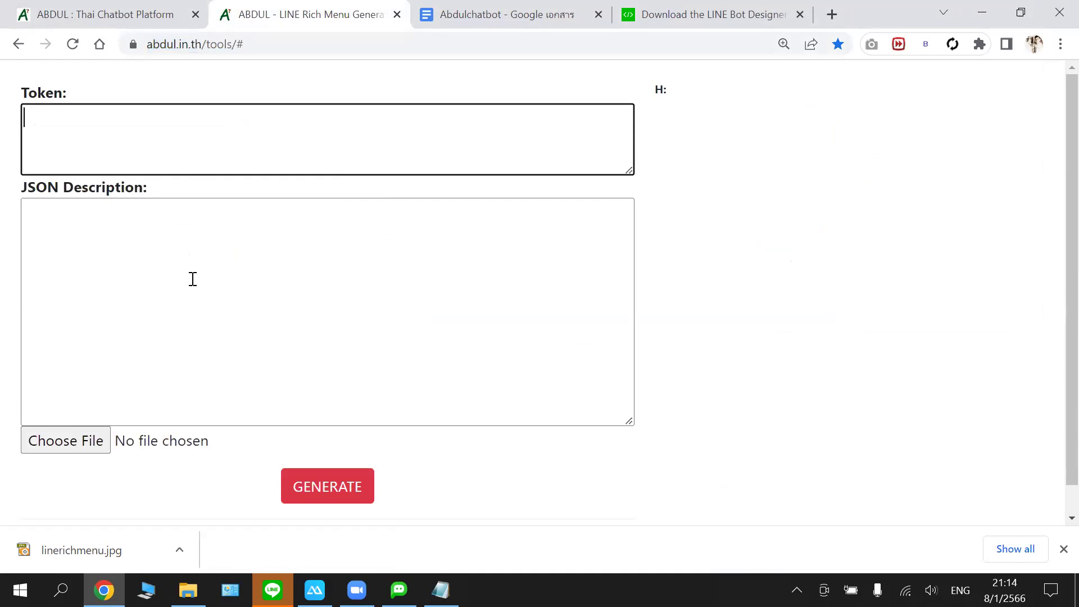
left_click(253, 231)
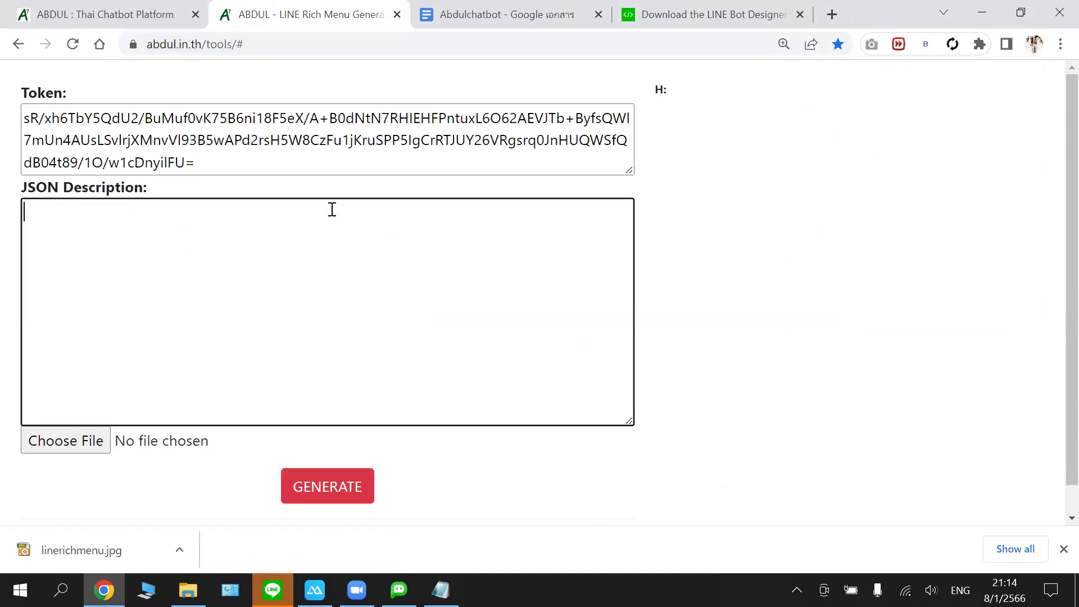
- Paste Notepad's 2500×843 'main' rich menu JSON, chat bar text Bulletin, into JSON Description
left_click(759, 120)
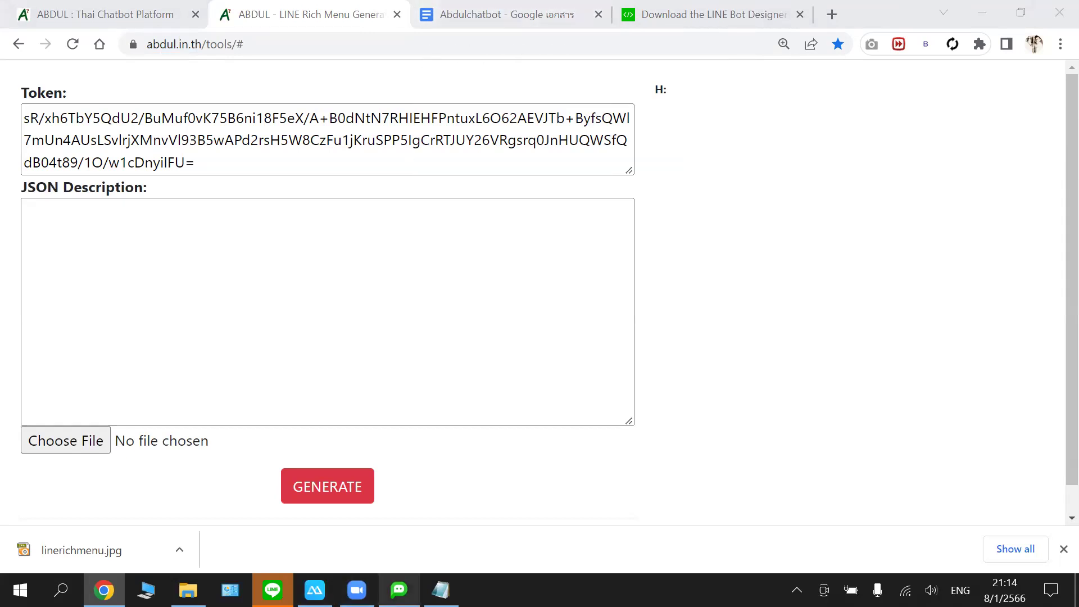
left_click(440, 590)
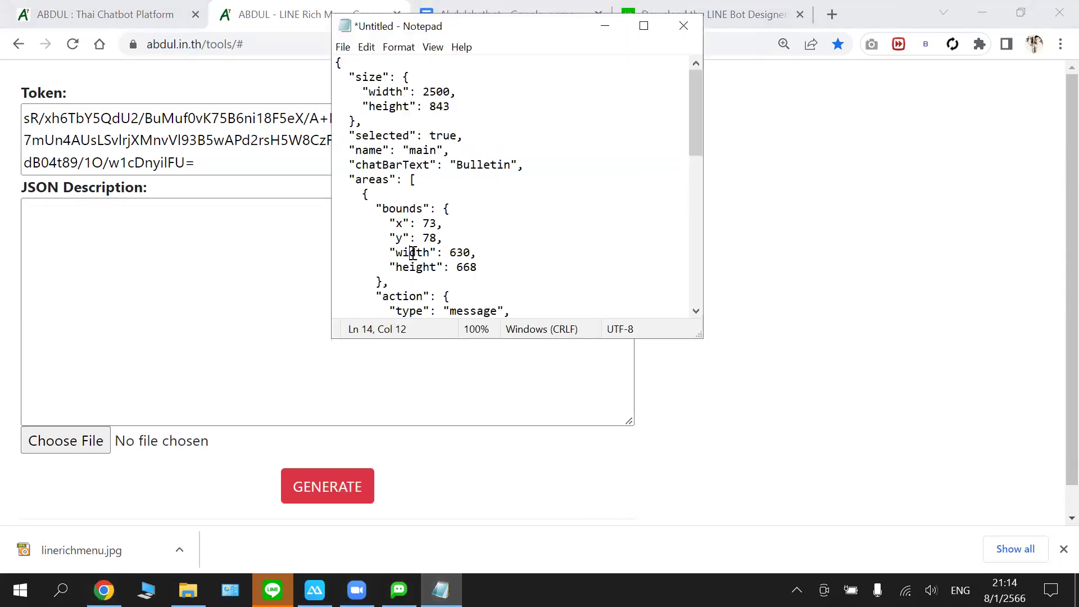
key("ctrl+a")
right_click(415, 252)
left_click(313, 298)
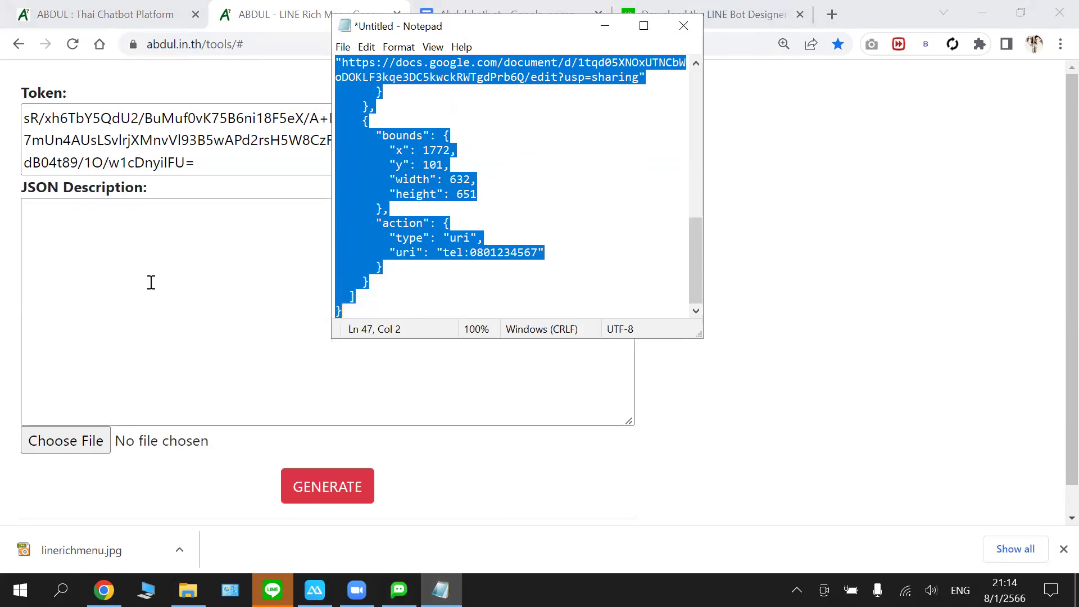
left_click(151, 282)
key("ctrl+v")
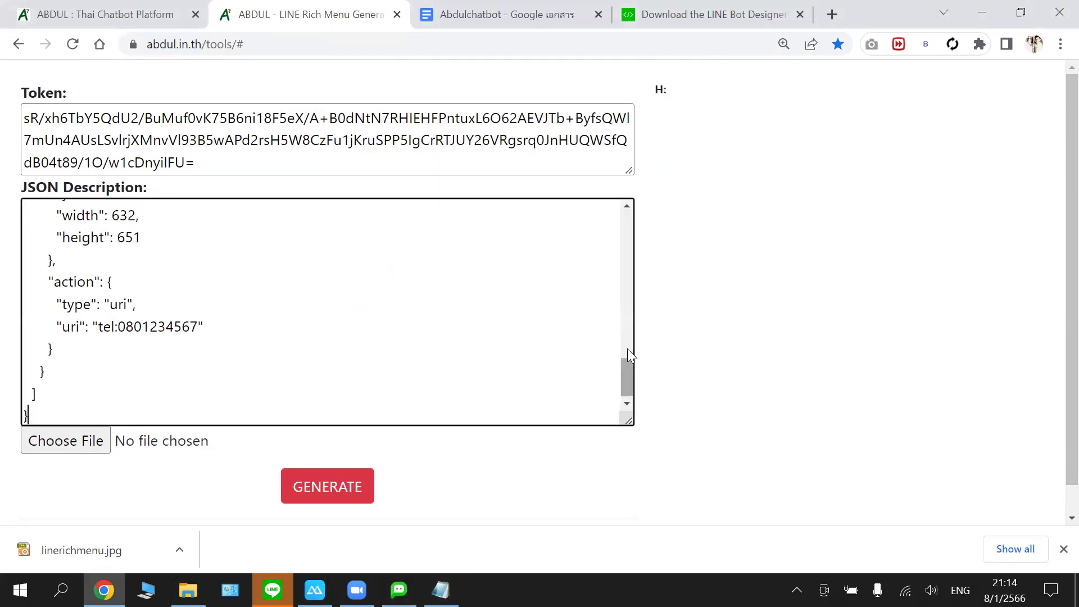
left_click_drag(628, 350, 635, 206)
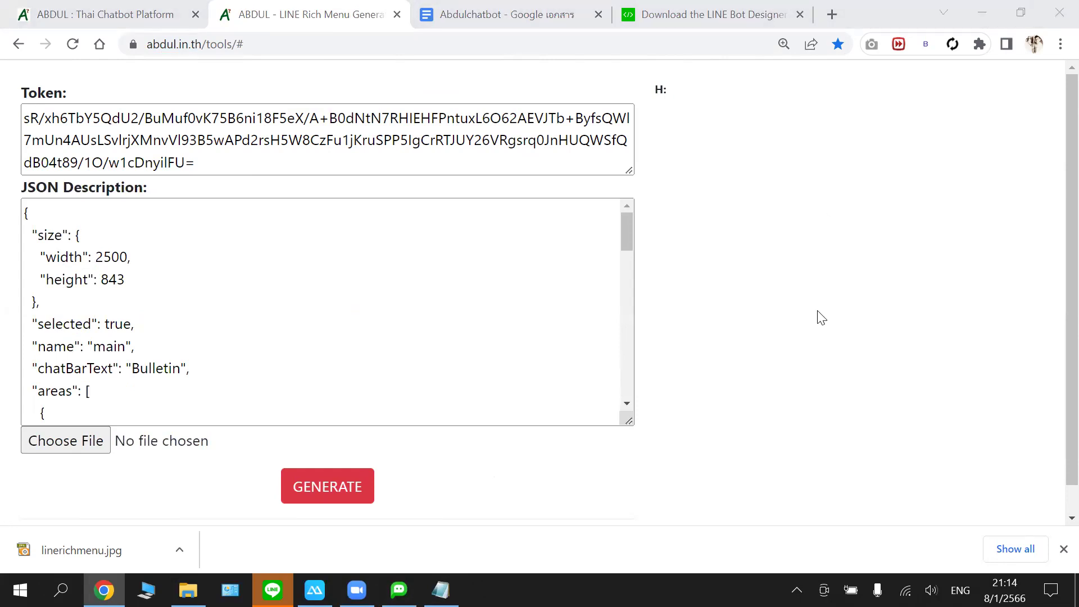
- Attach linerichmenu.jpg from the Downloads folder as the rich menu image
left_click(76, 445)
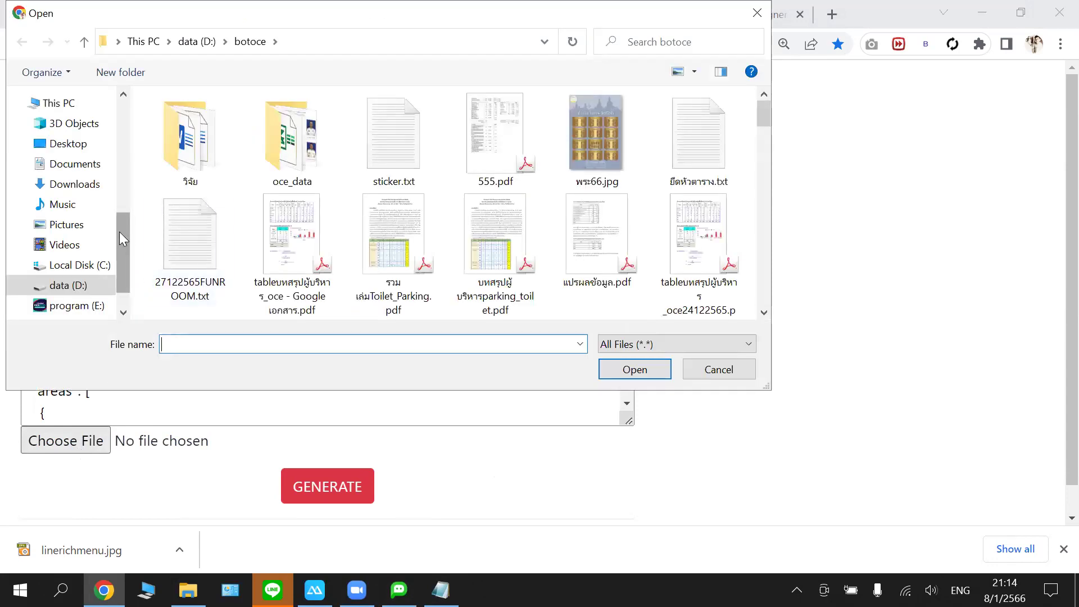
scroll(121, 228, "up", 1)
left_click(73, 204)
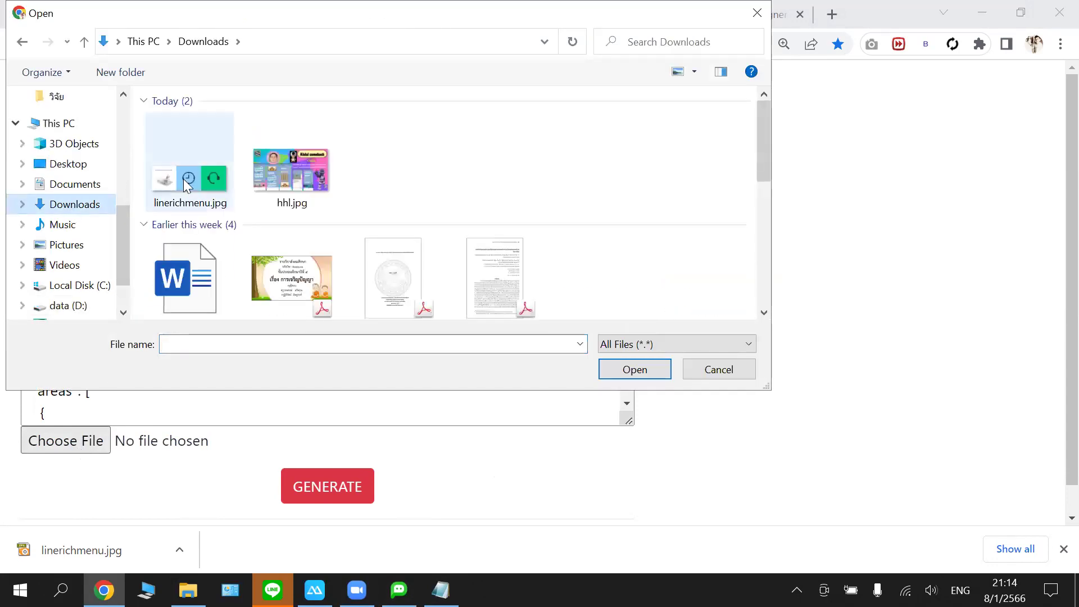
left_click(185, 177)
left_click(610, 368)
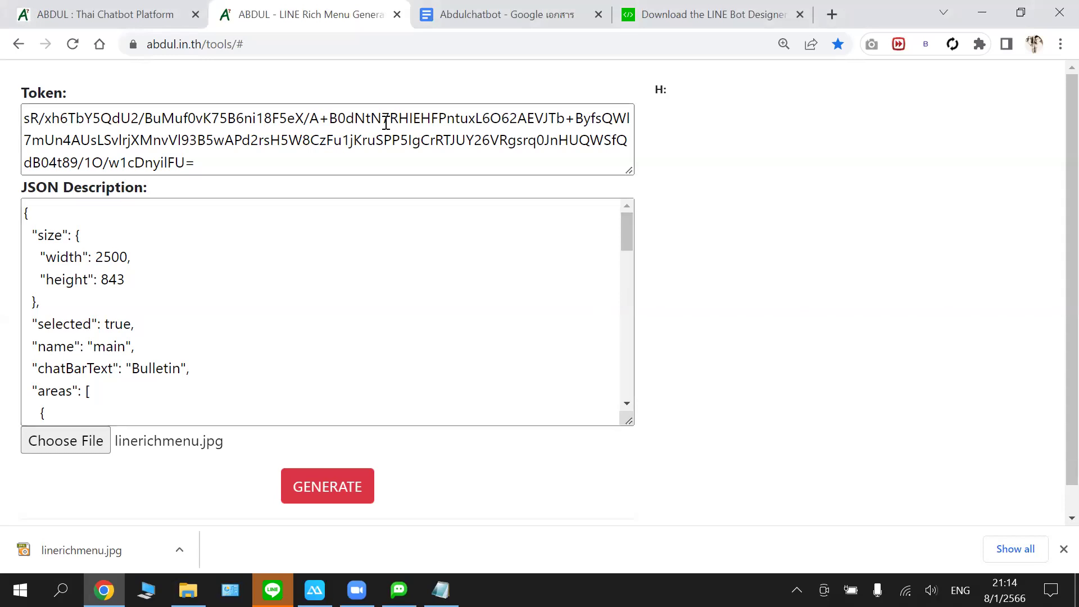
- Check the chatbot platform page, then return to the generator form
left_click(127, 17)
scroll(458, 179, "up", 6)
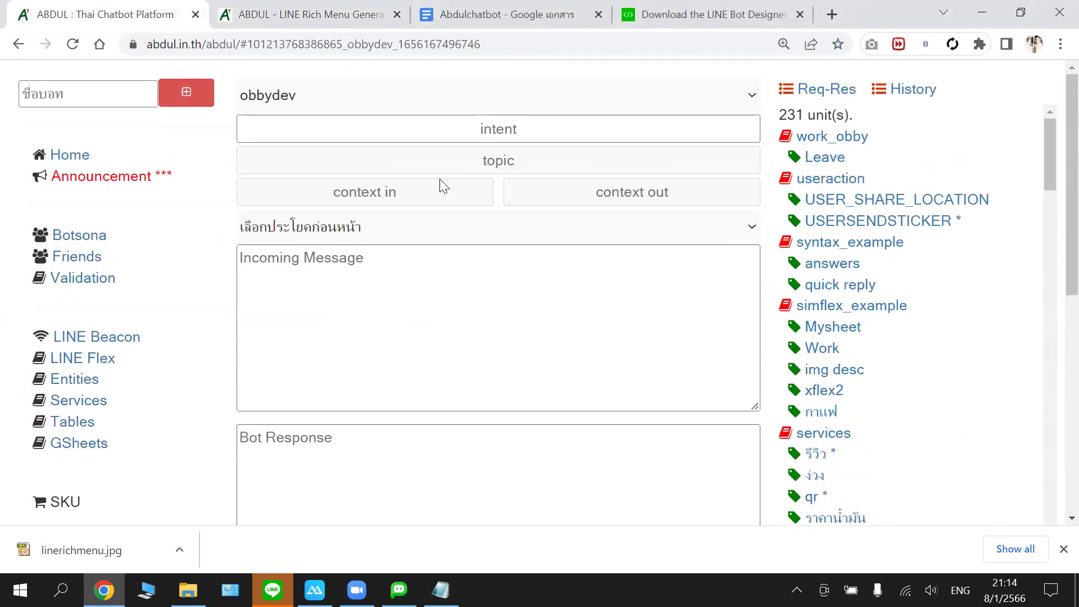
left_click(371, 15)
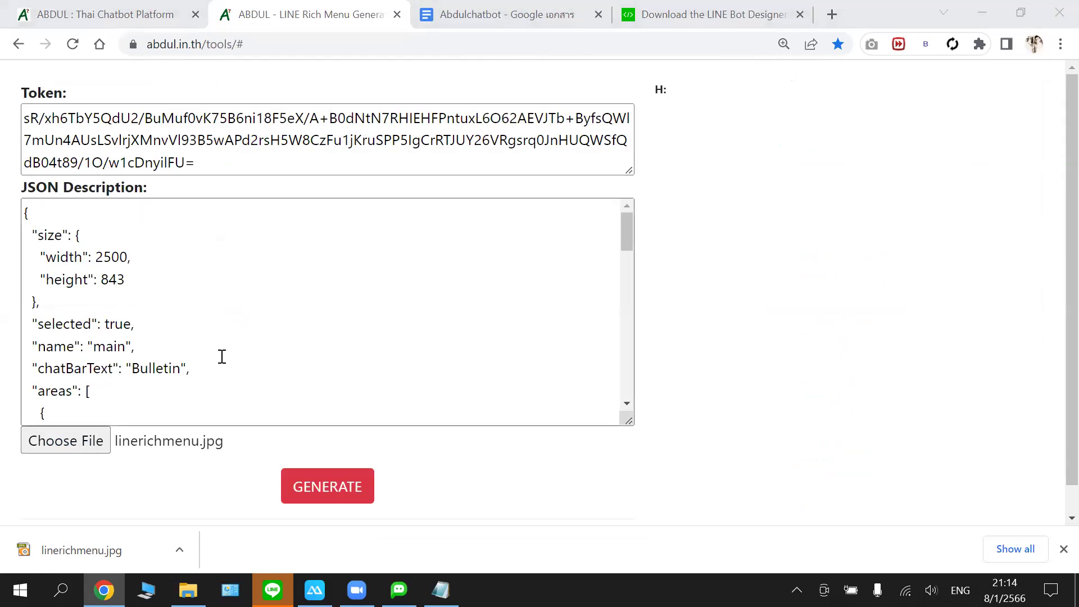
scroll(222, 357, "down", 3)
scroll(222, 356, "up", 3)
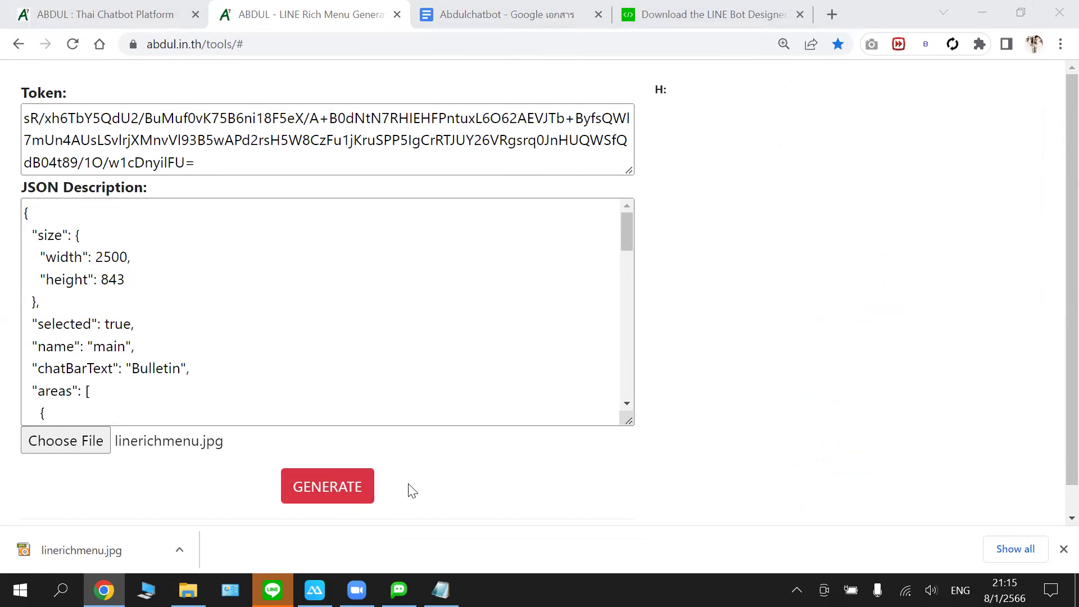
- Run GENERATE to upload the main rich menu and list the bot's seven rich menus
left_click(350, 494)
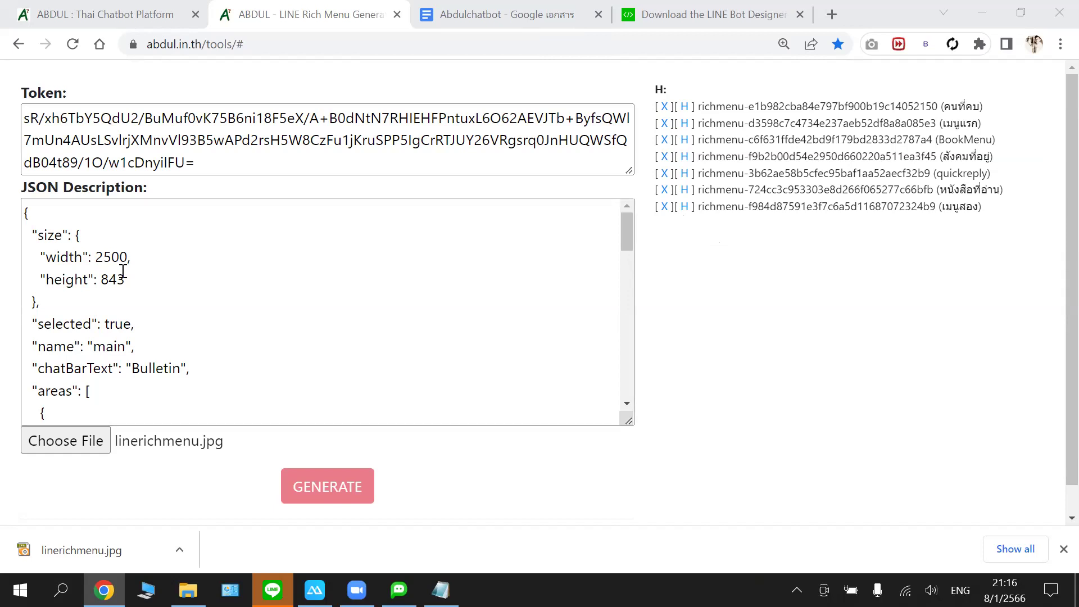
left_click(178, 242)
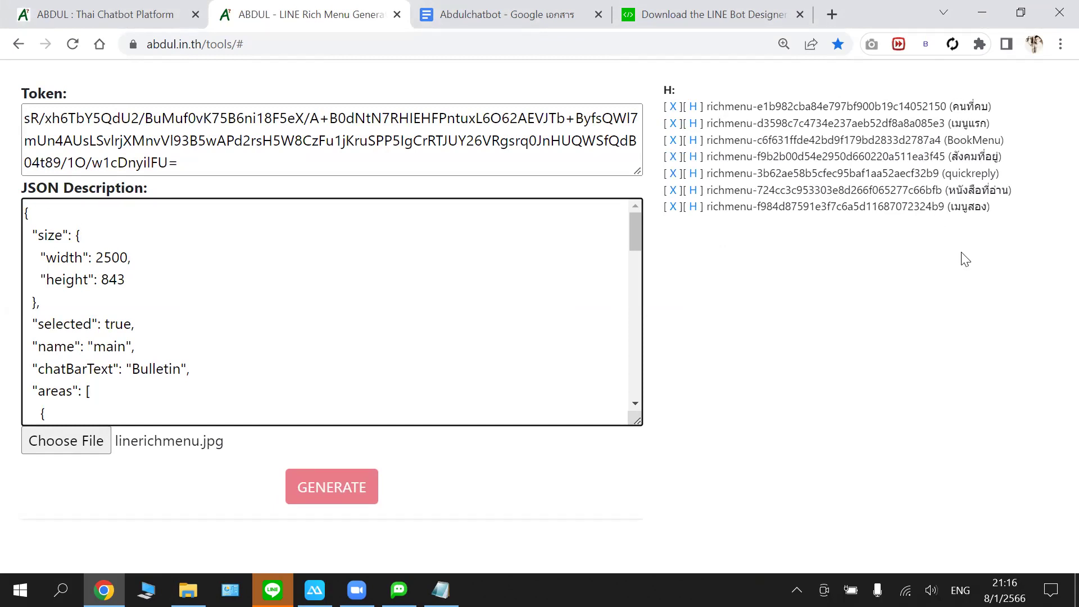
- Review the main rich menu in LINE Bot Designer, reload the generator, and close the Abdulchatbot document
key("alt+Tab")
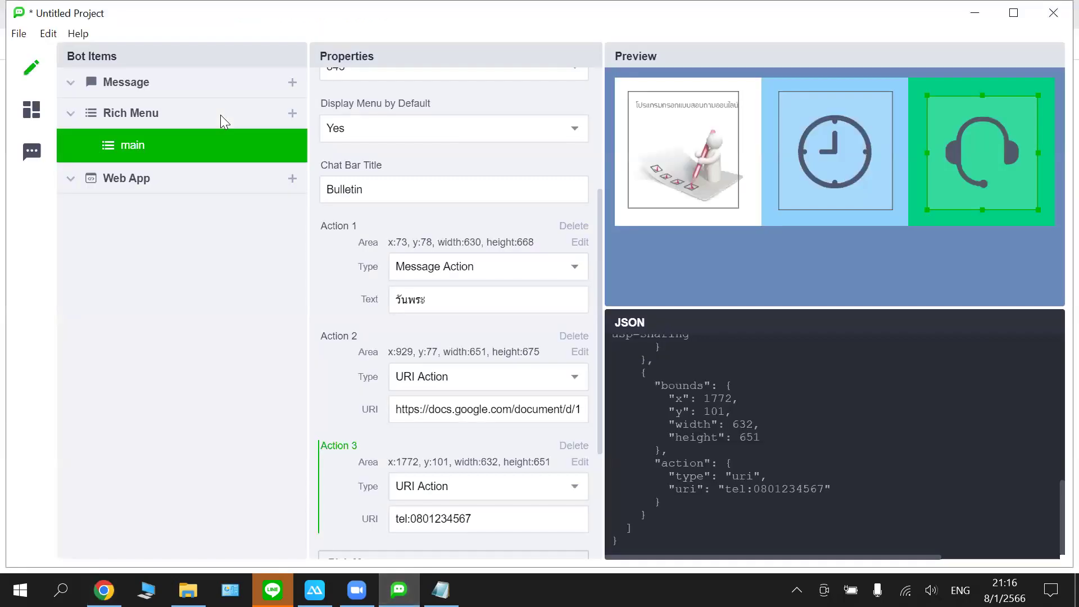
scroll(446, 84, "up", 4)
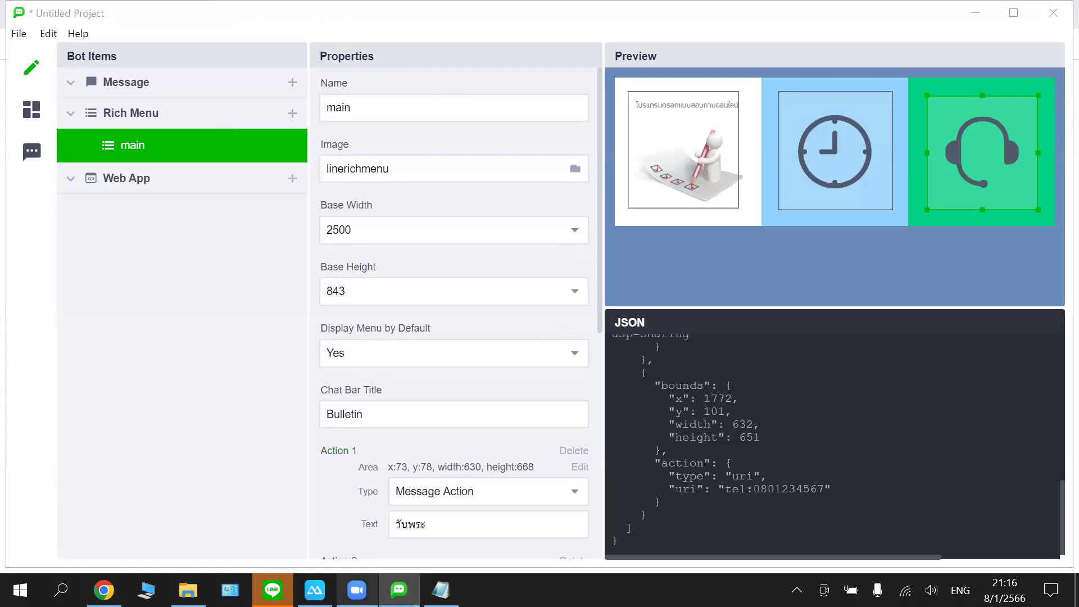
left_click(104, 590)
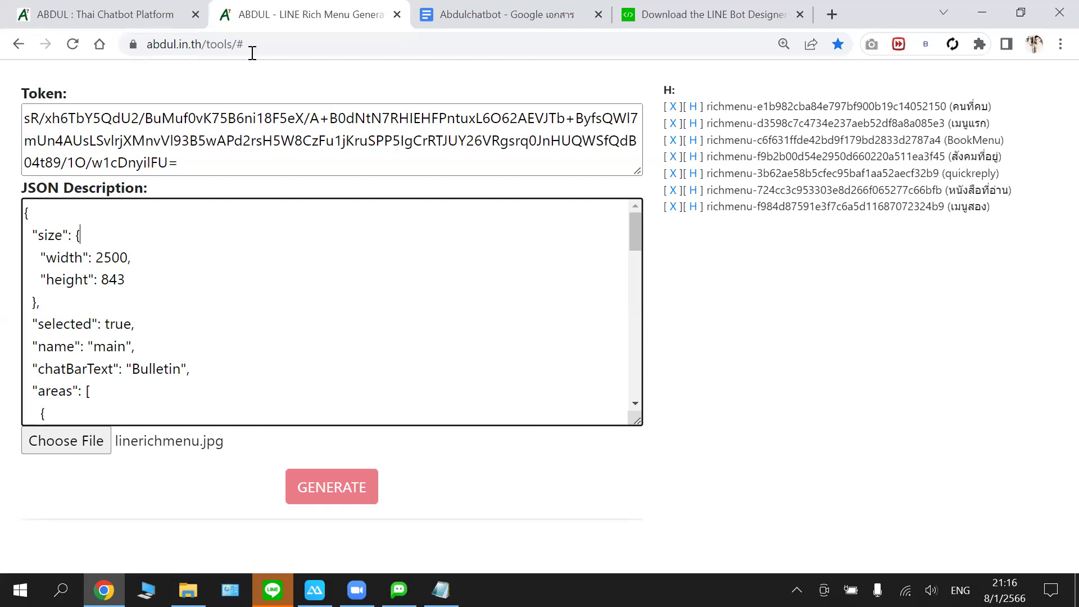
left_click(73, 47)
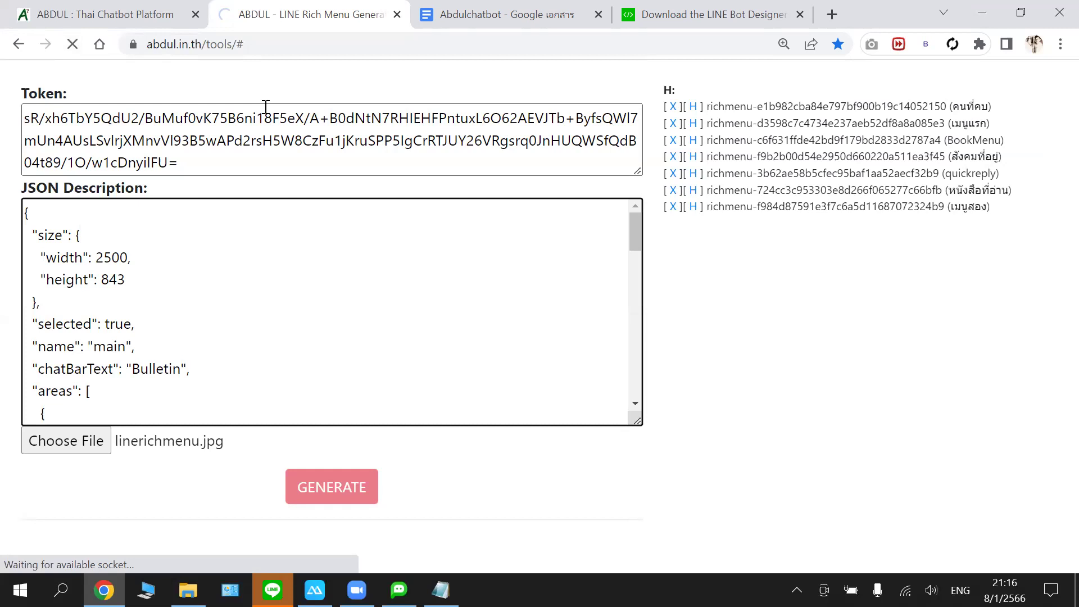
left_click(598, 14)
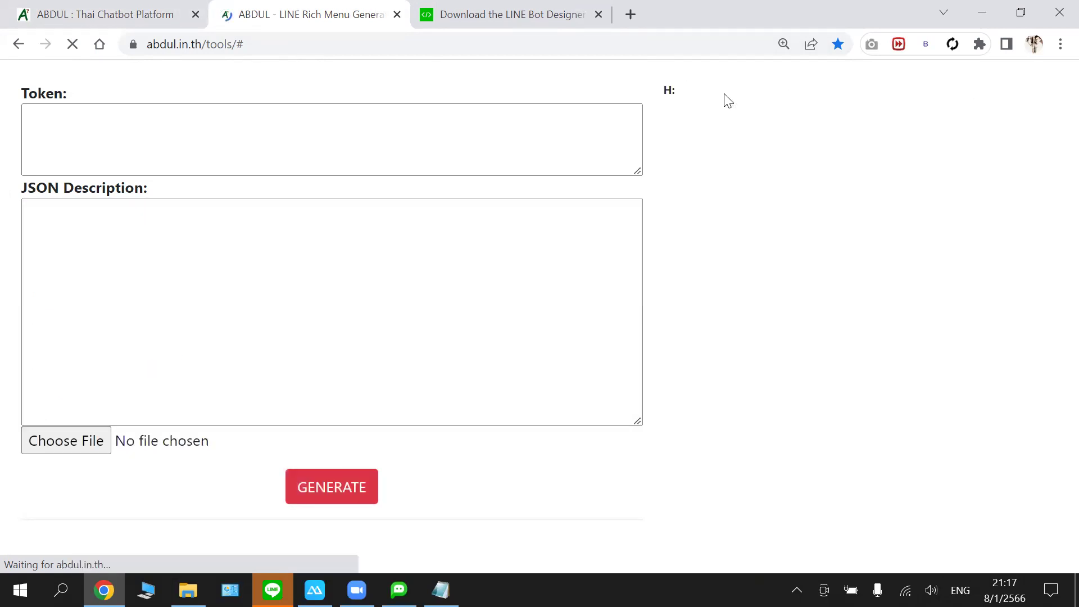
- Copy the channel access token from the bot settings into the Token field
left_click(96, 21)
scroll(579, 383, "down", 4)
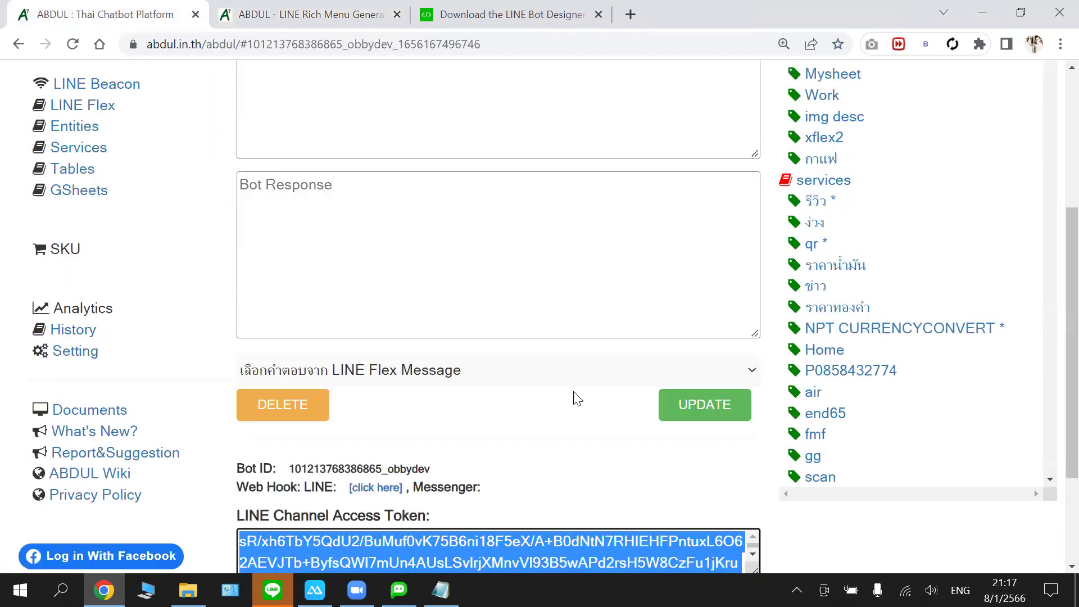
scroll(585, 419, "down", 3)
right_click(609, 389)
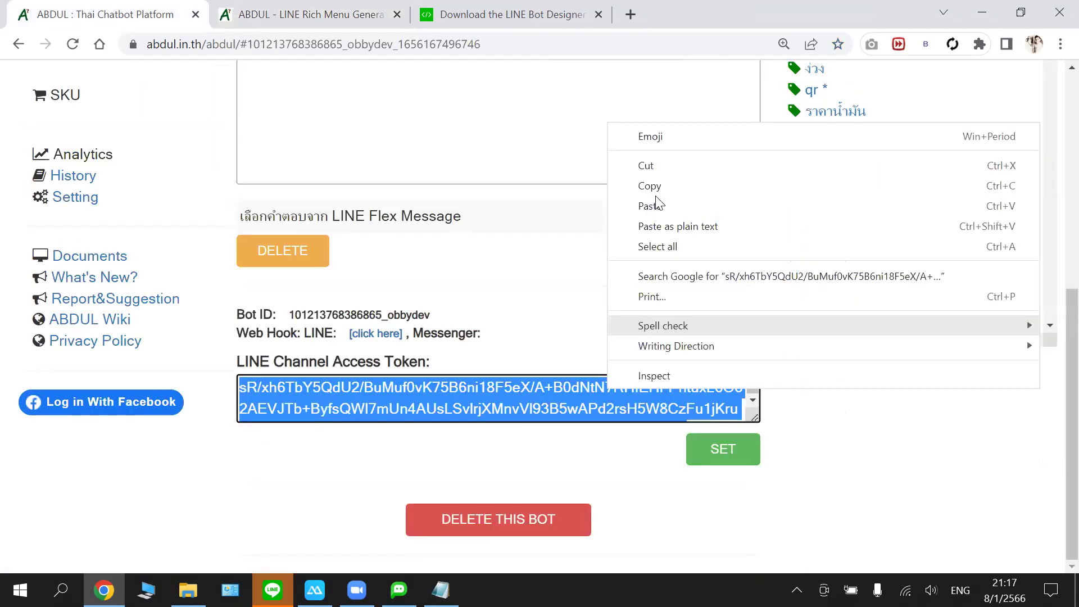
left_click(324, 11)
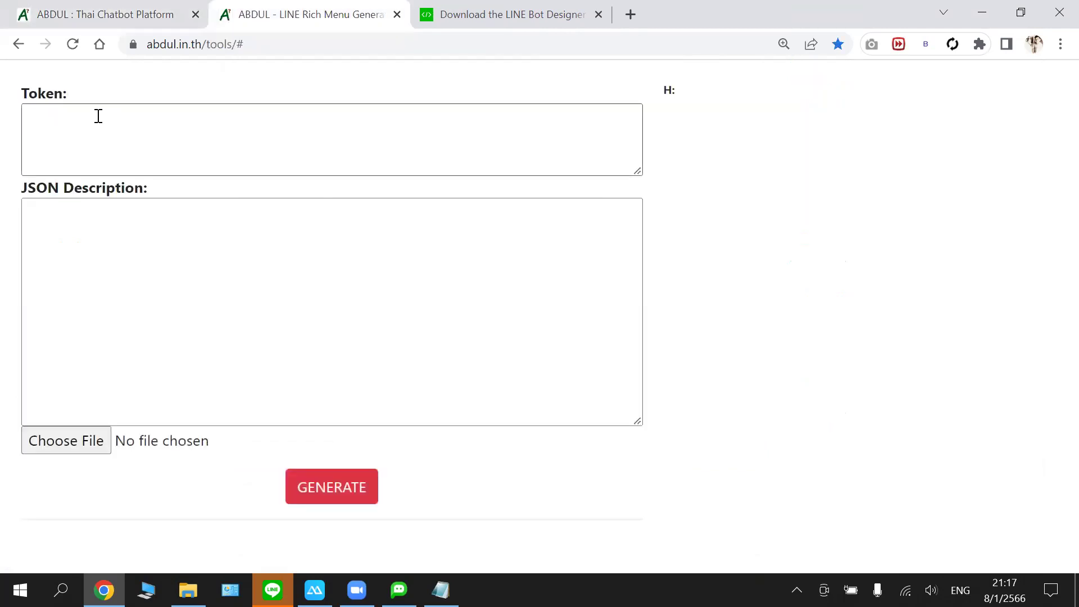
left_click(99, 116)
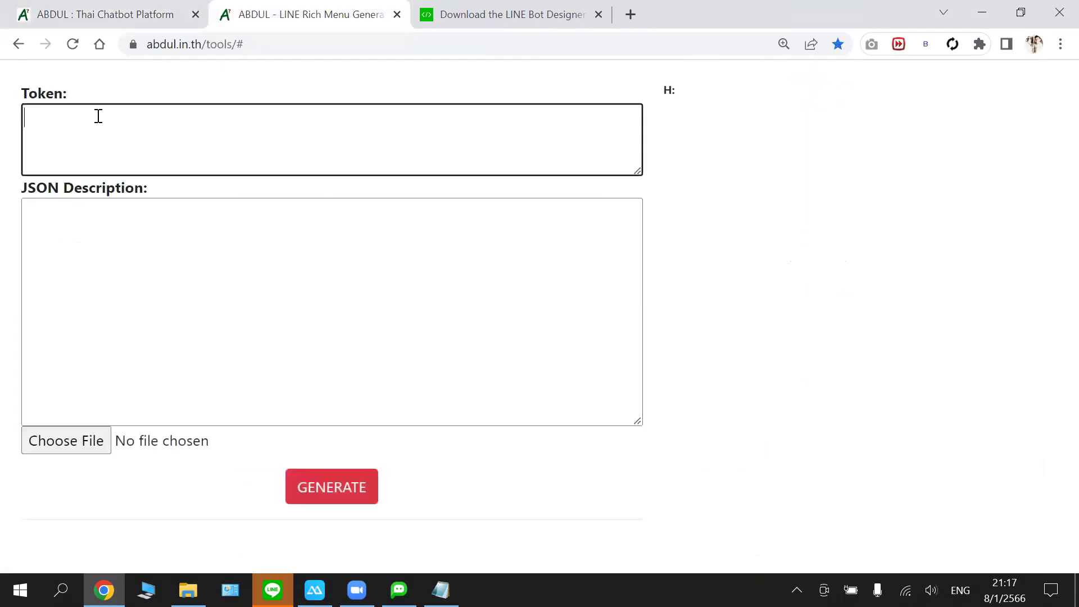
key("ctrl+v")
- Paste the rich menu JSON from Notepad into JSON Description
left_click(156, 260)
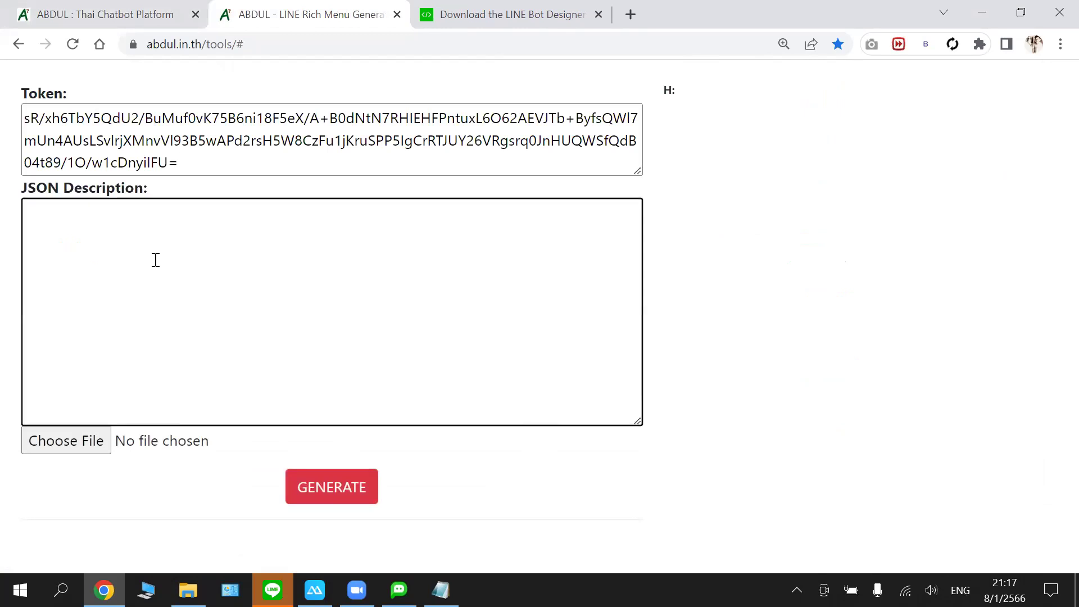
key("alt+Tab")
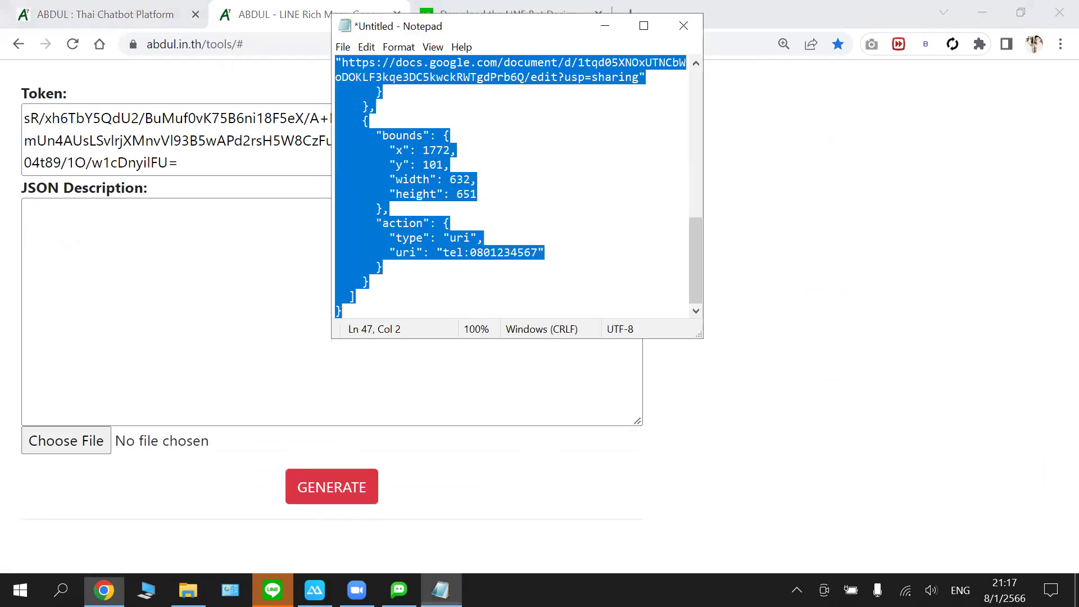
key("ctrl+c")
left_click(171, 237)
key("ctrl+v")
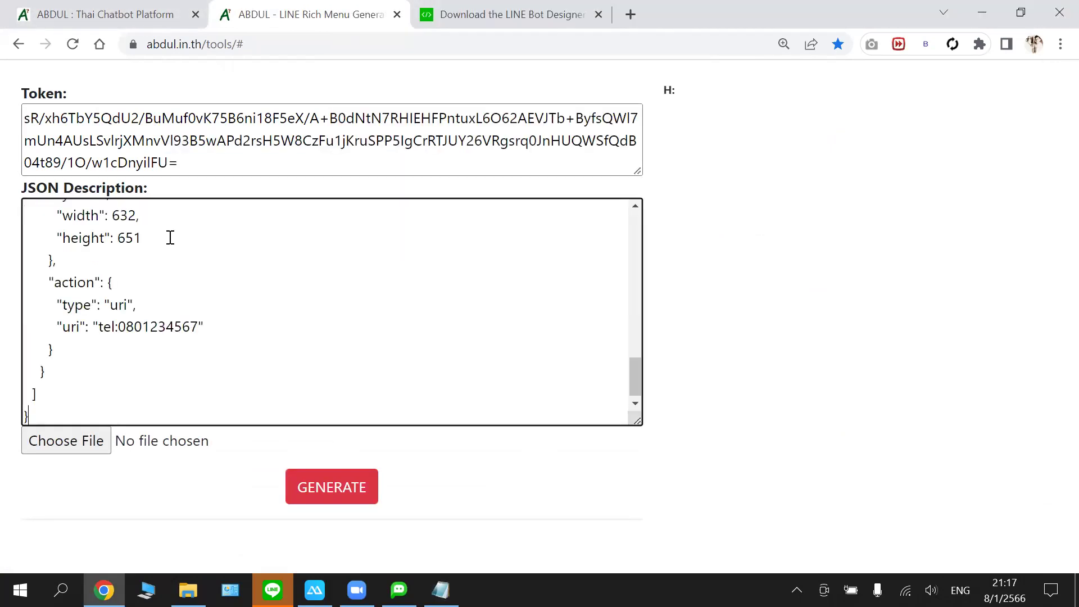
- Attach linerichmenu.jpg as the menu image
left_click(204, 372)
left_click(87, 439)
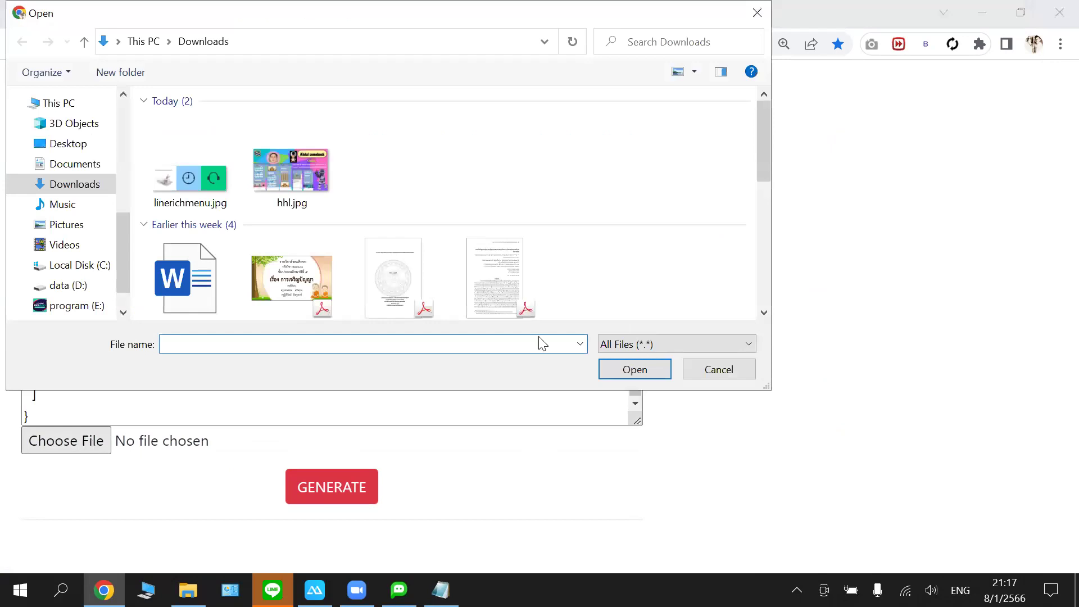
left_click(633, 369)
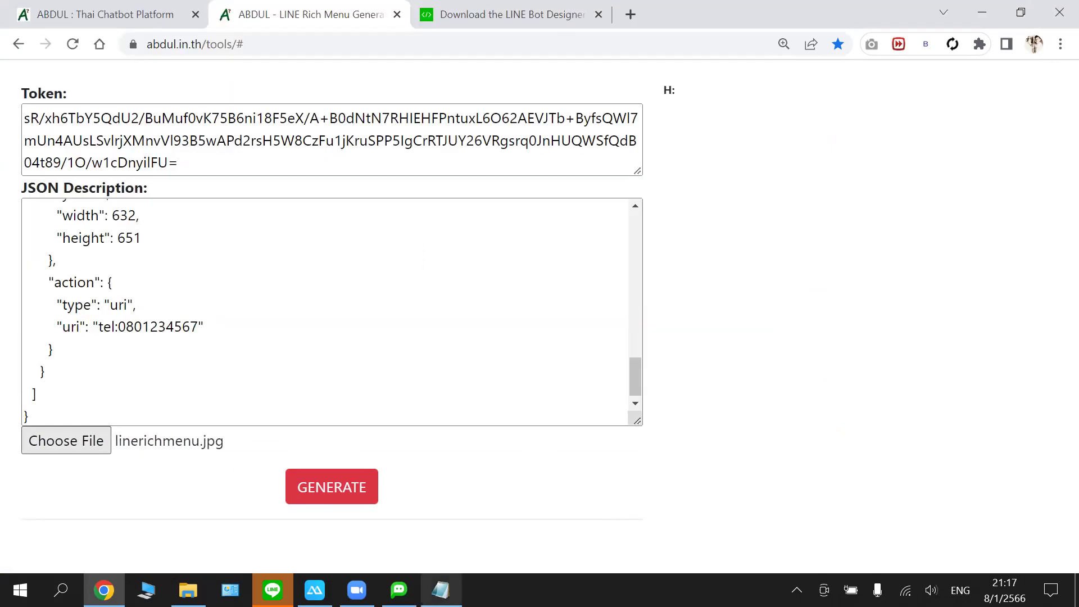
left_click(429, 532)
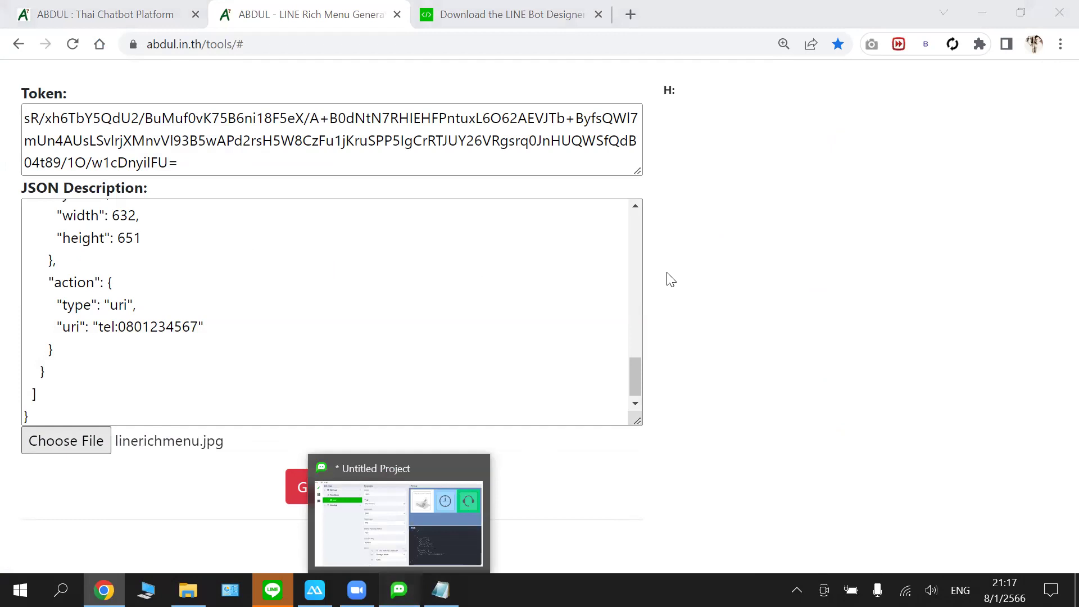
- Select the full rich menu JSON in LINE Bot Designer, then bring Notepad's copy forward
scroll(676, 356, "up", 8)
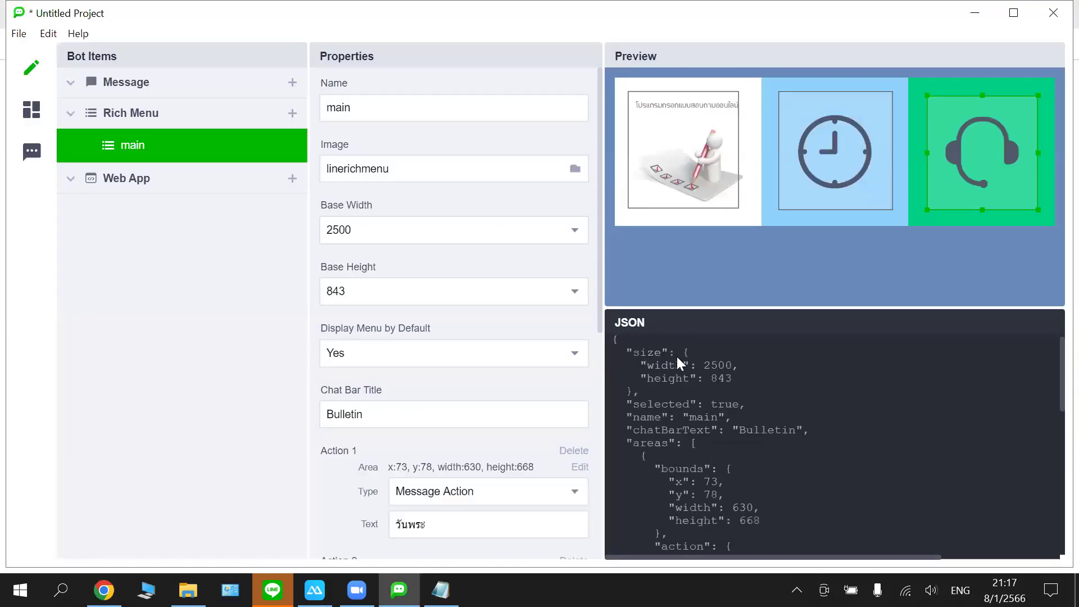
scroll(646, 355, "up", 1)
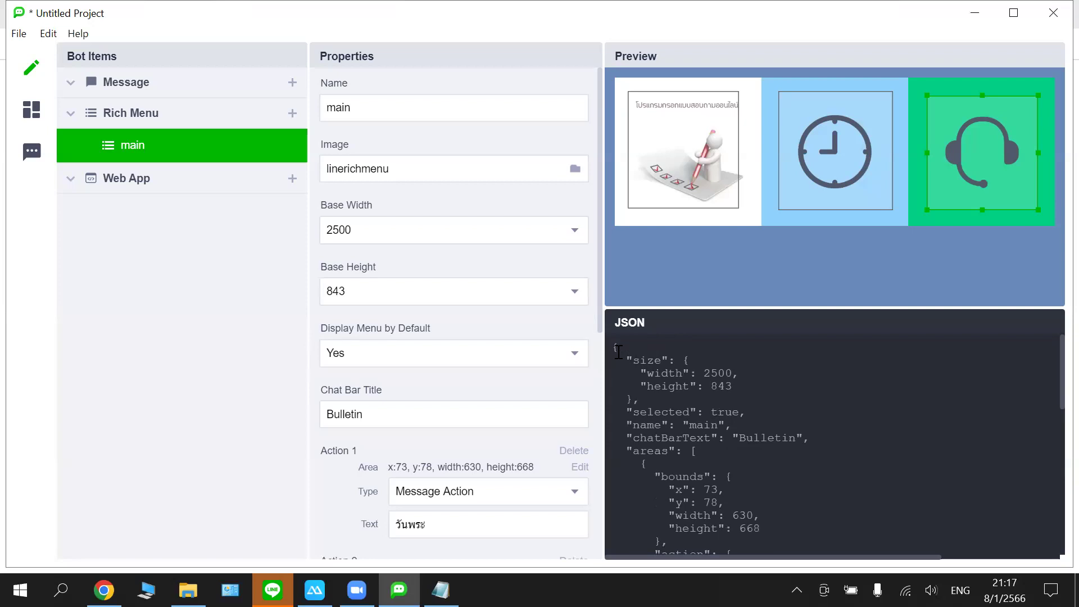
left_click_drag(616, 348, 650, 544)
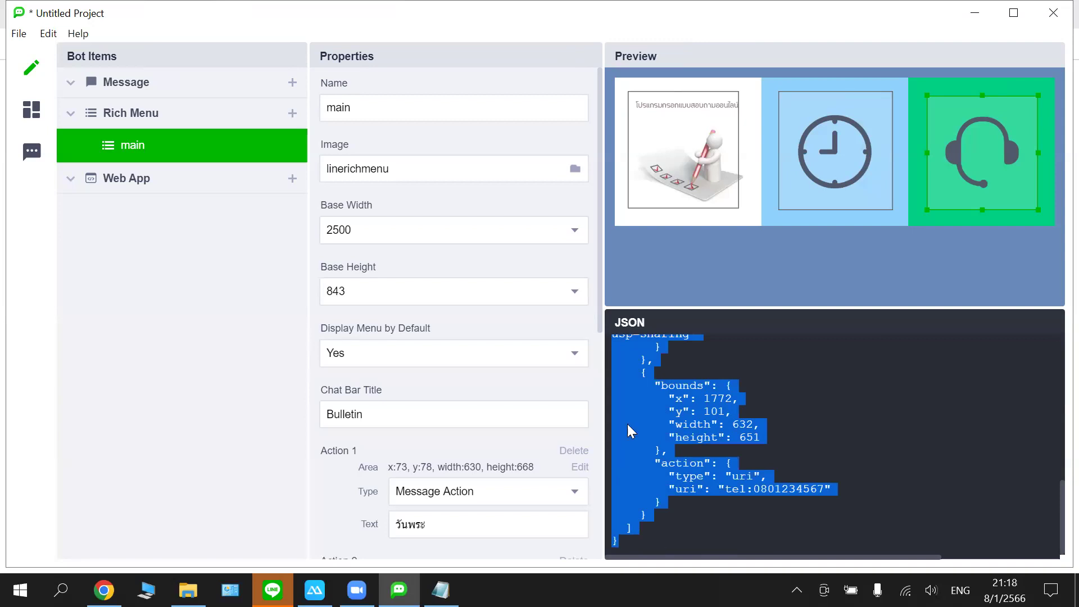
left_click(440, 590)
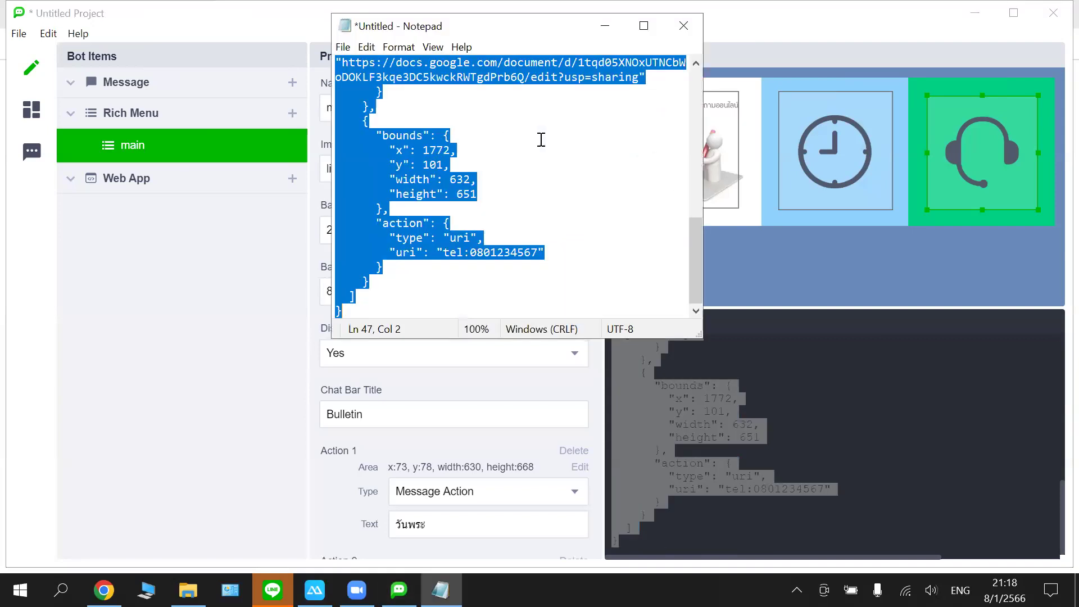
- Inspect the last area's bounds and width lines in Notepad, then return to the generator
left_click(540, 142)
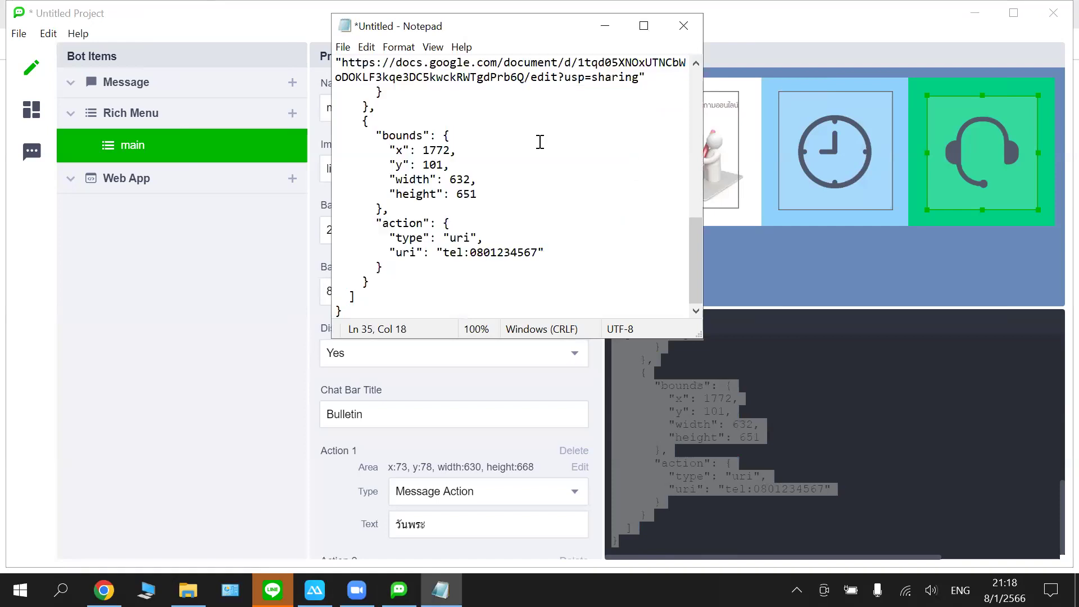
key("alt+Tab")
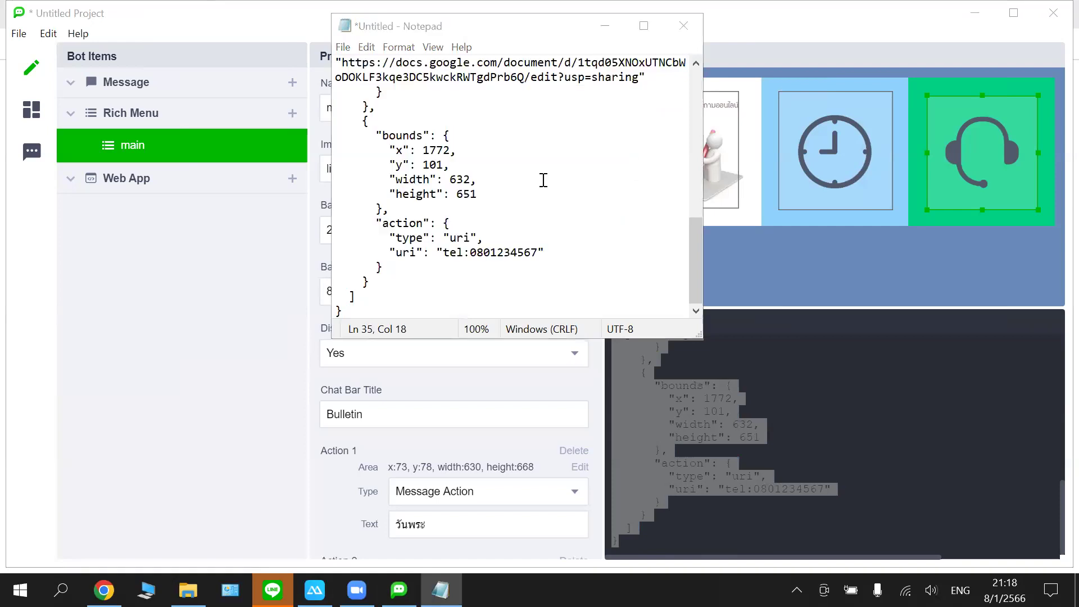
left_click(543, 179)
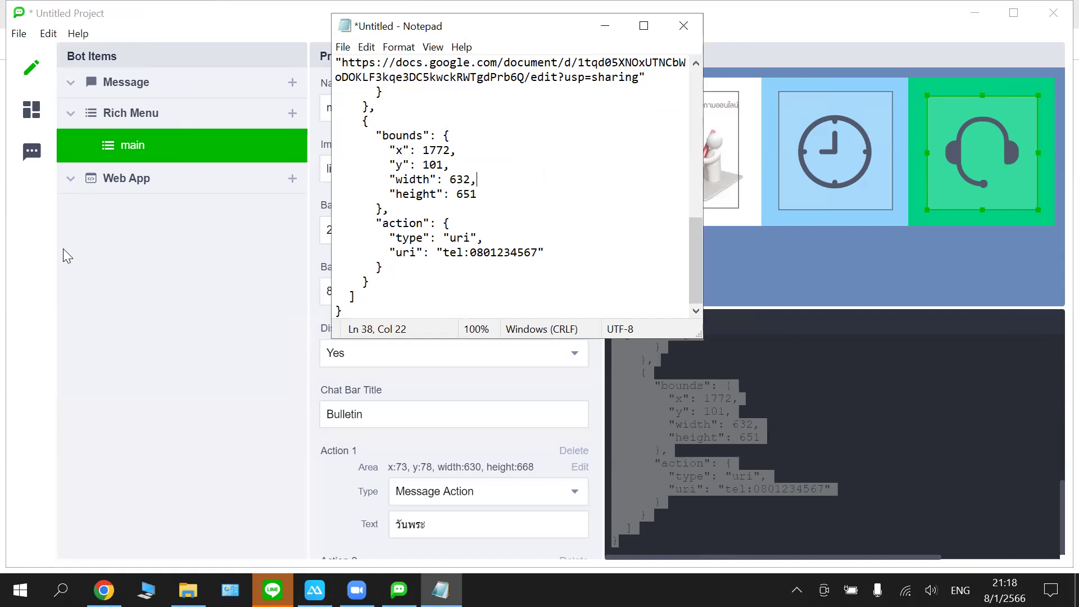
left_click(22, 268)
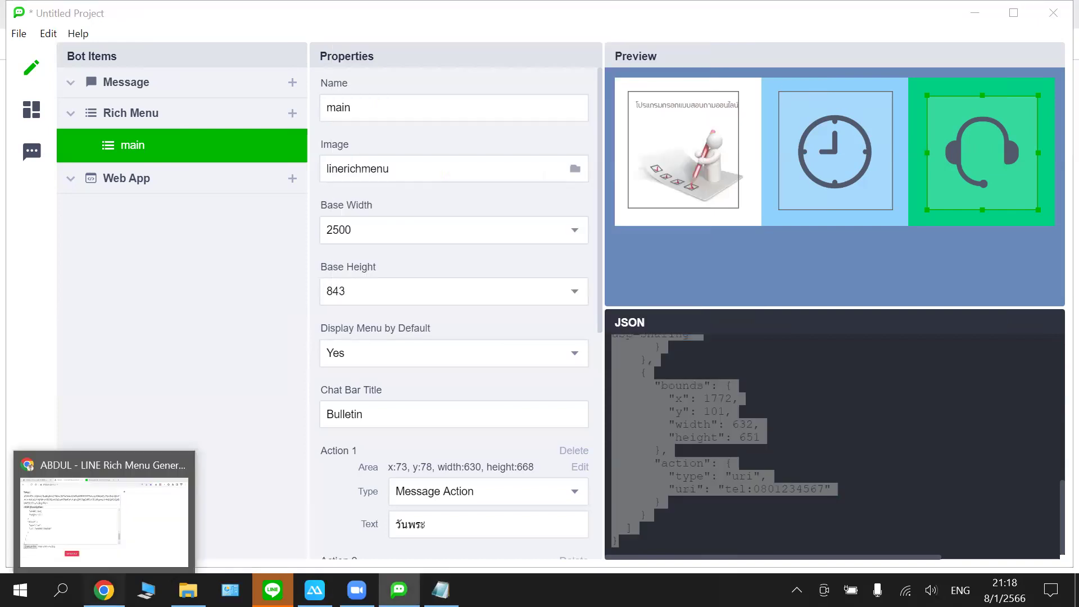
left_click(104, 590)
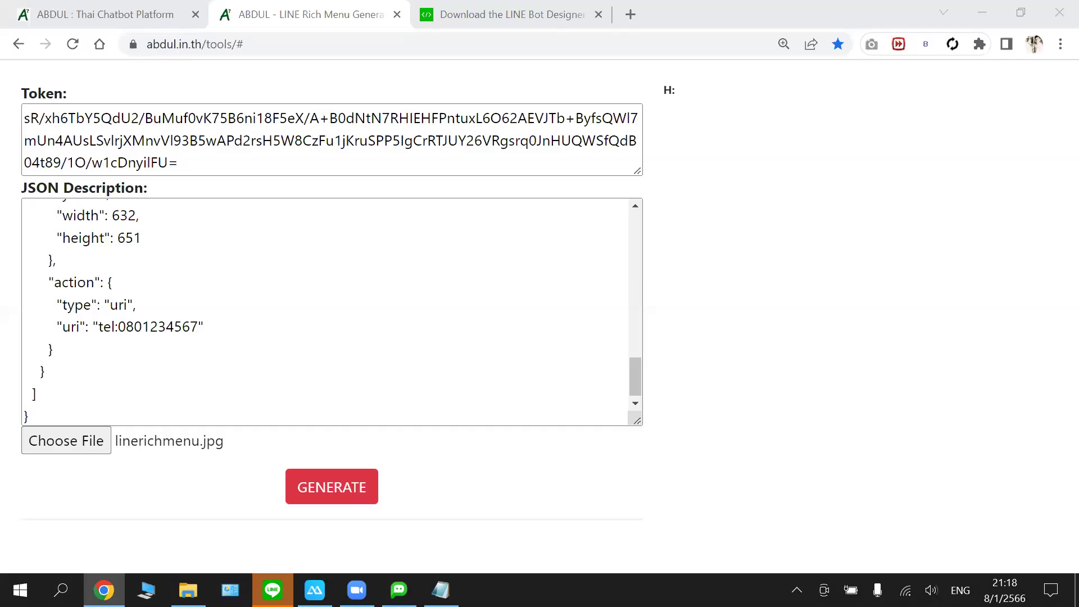
- Verify the token and JSON fields, then re-attach linerichmenu.jpg from Downloads
scroll(225, 236, "up", 3)
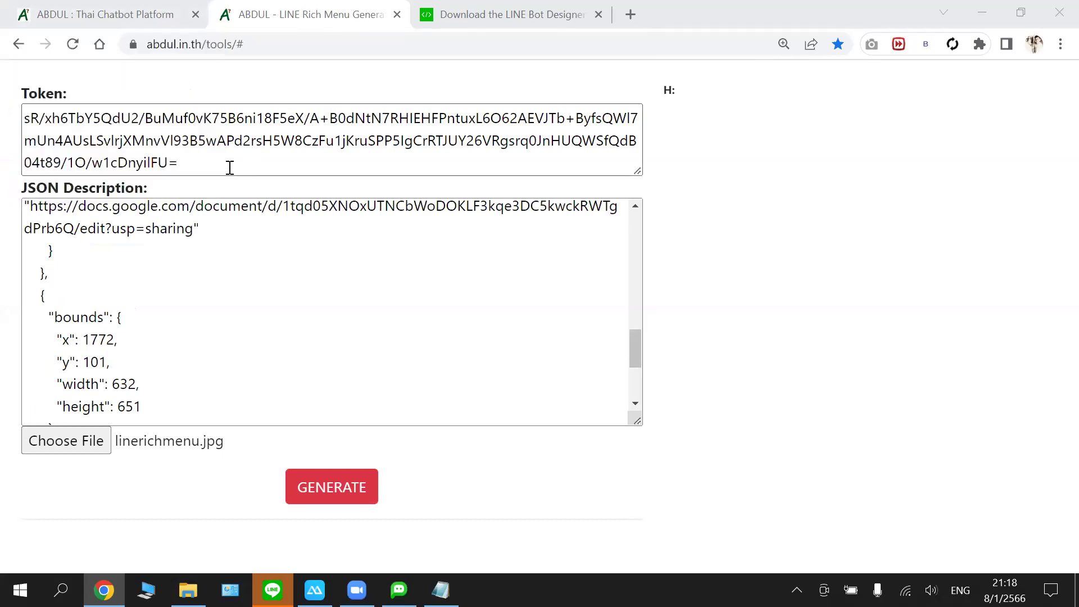
left_click(181, 159)
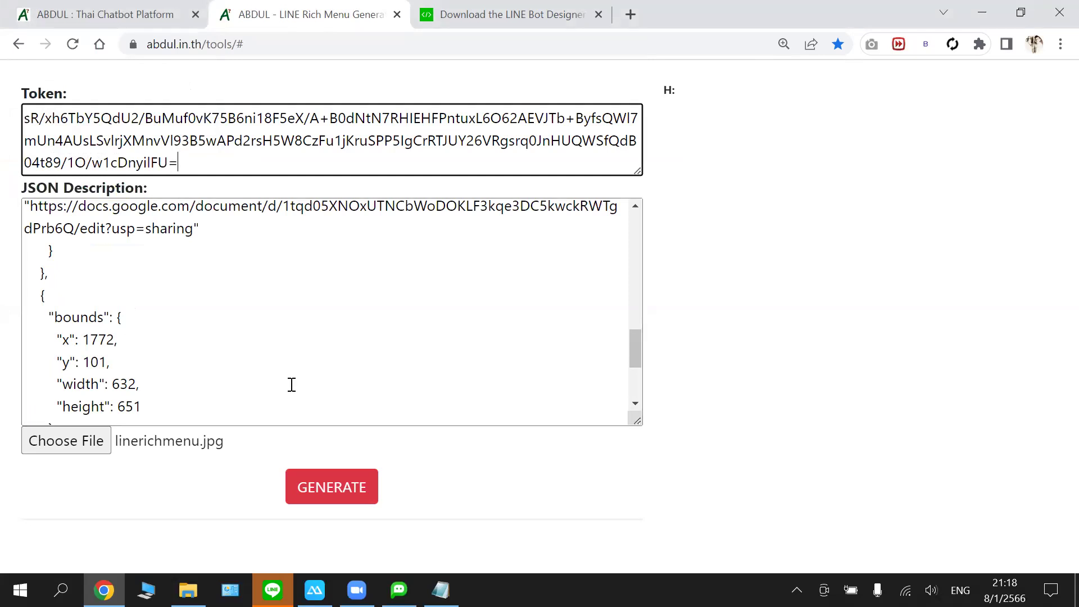
left_click(164, 323)
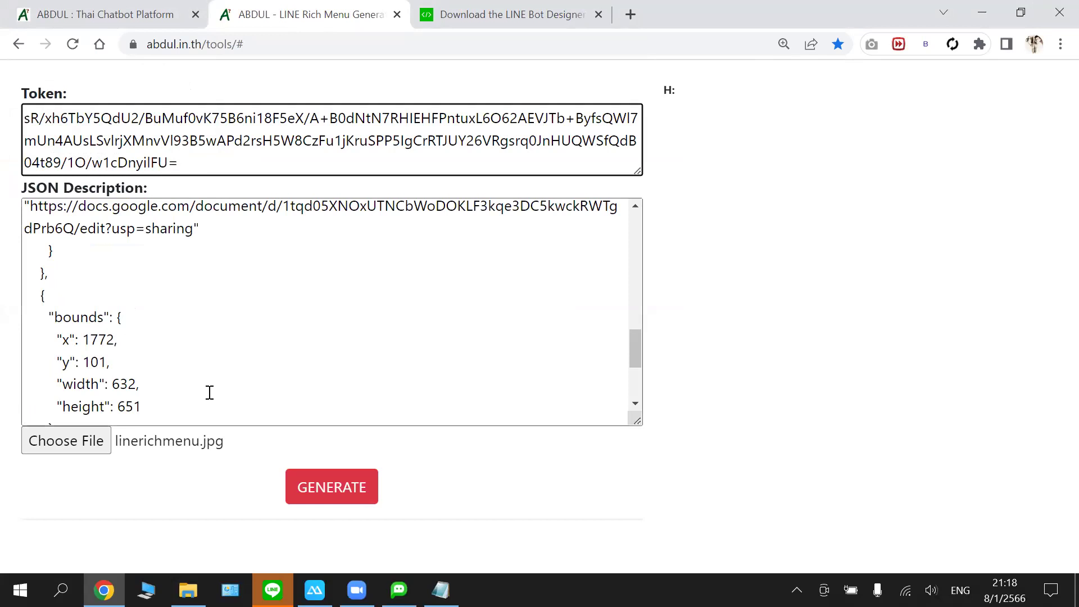
left_click(65, 440)
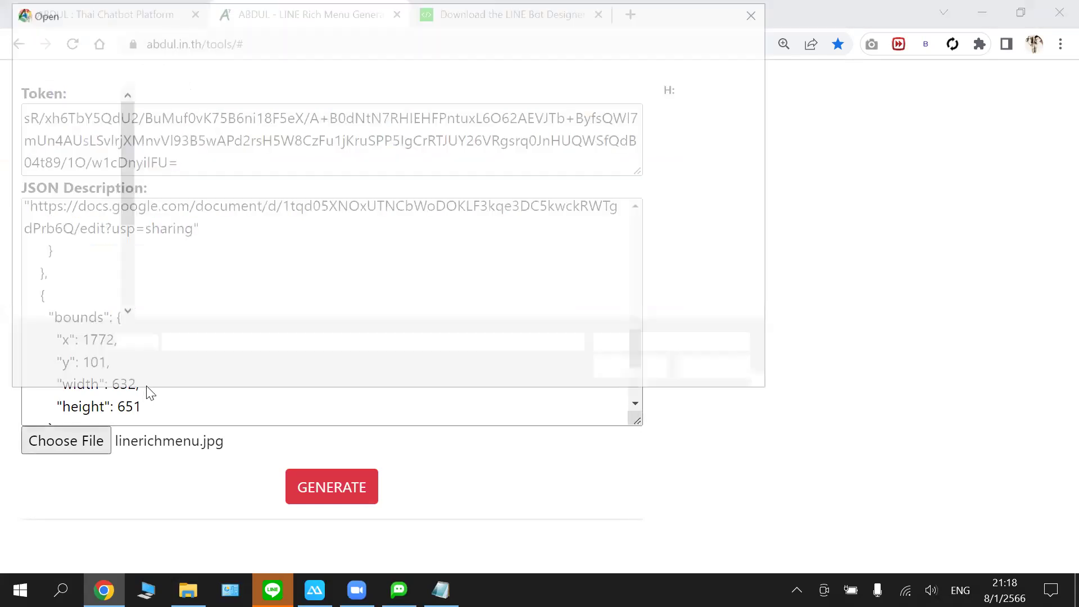
left_click(168, 185)
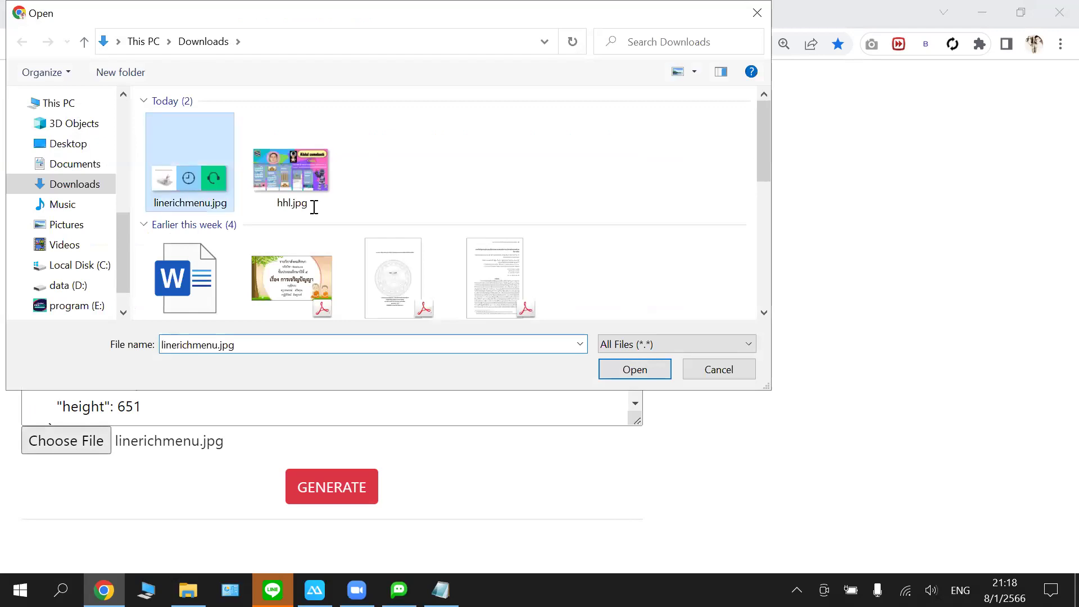
left_click(626, 372)
scroll(416, 237, "down", 3)
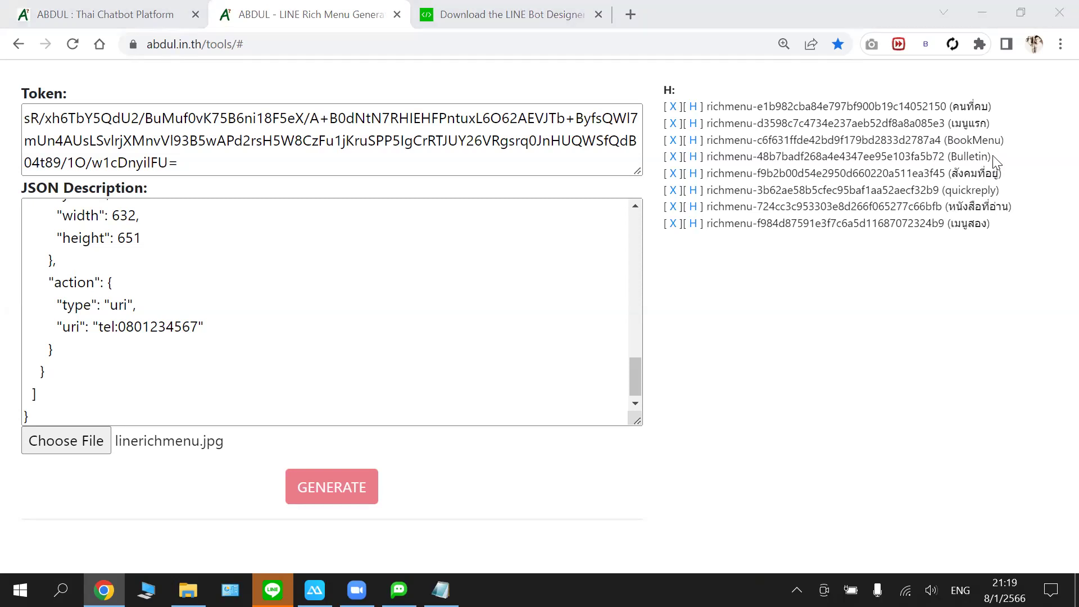
- Inspect the existing Bulletin menu ID while the new menu richmenu-284ff145df8c0f65c578e3a6c575a271 is generated
left_click_drag(989, 156, 851, 157)
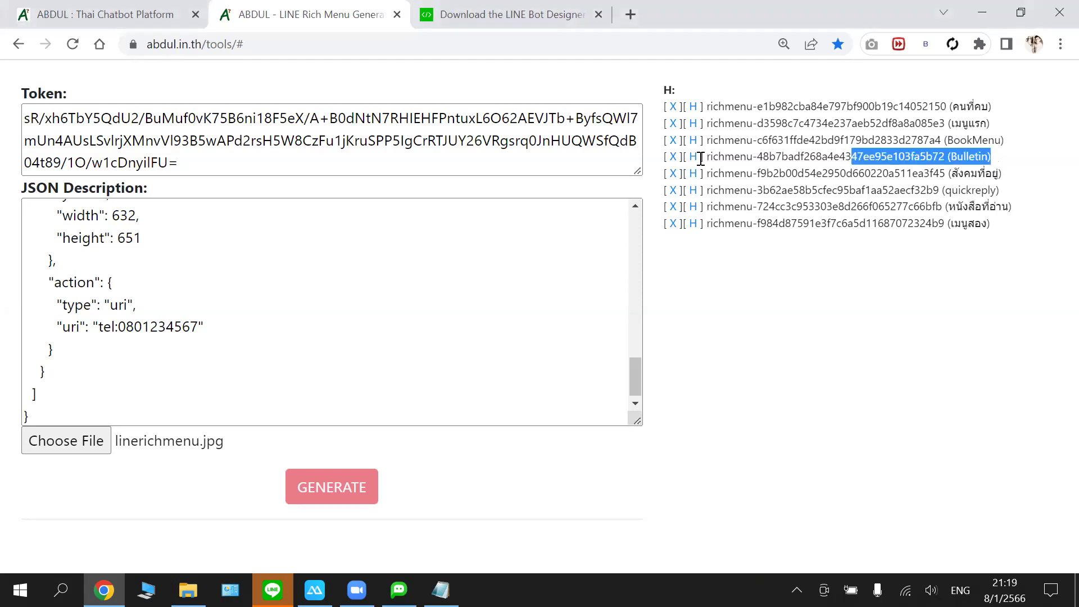
left_click_drag(666, 159, 666, 154)
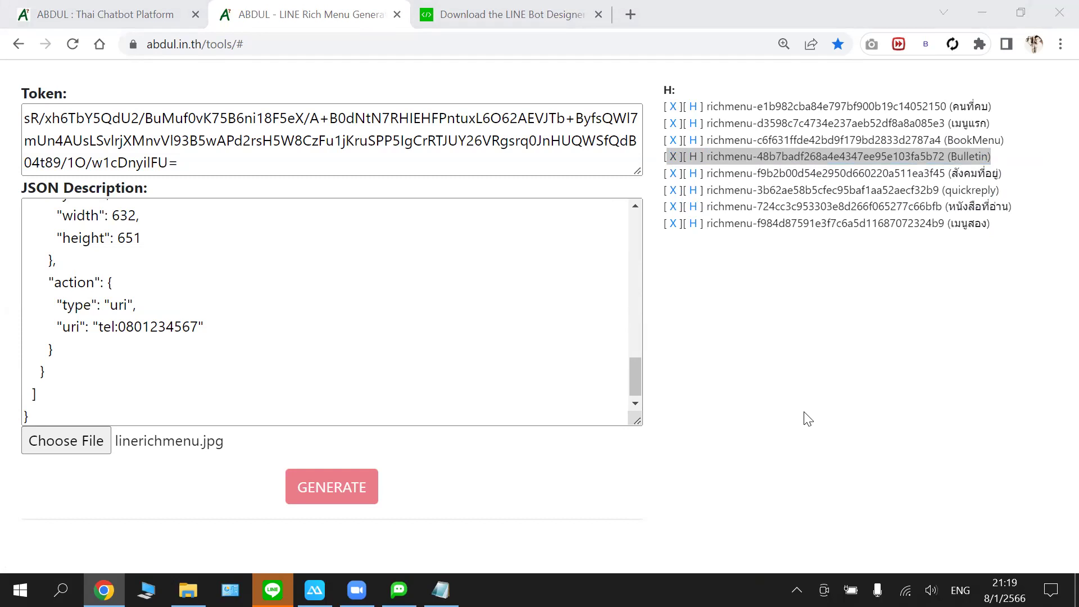
left_click(681, 266)
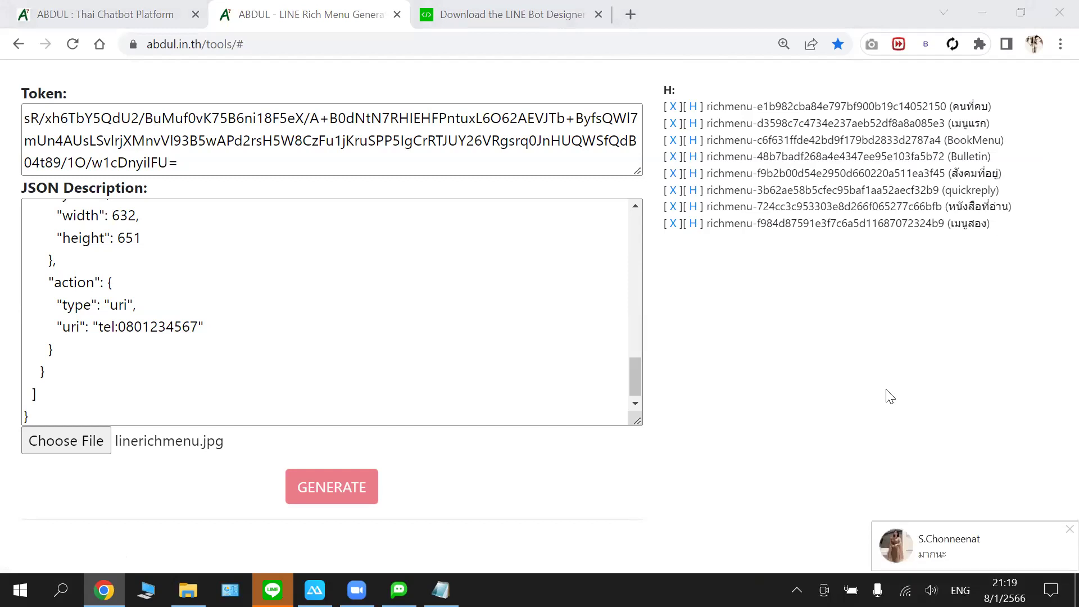
mouse_move(399, 590)
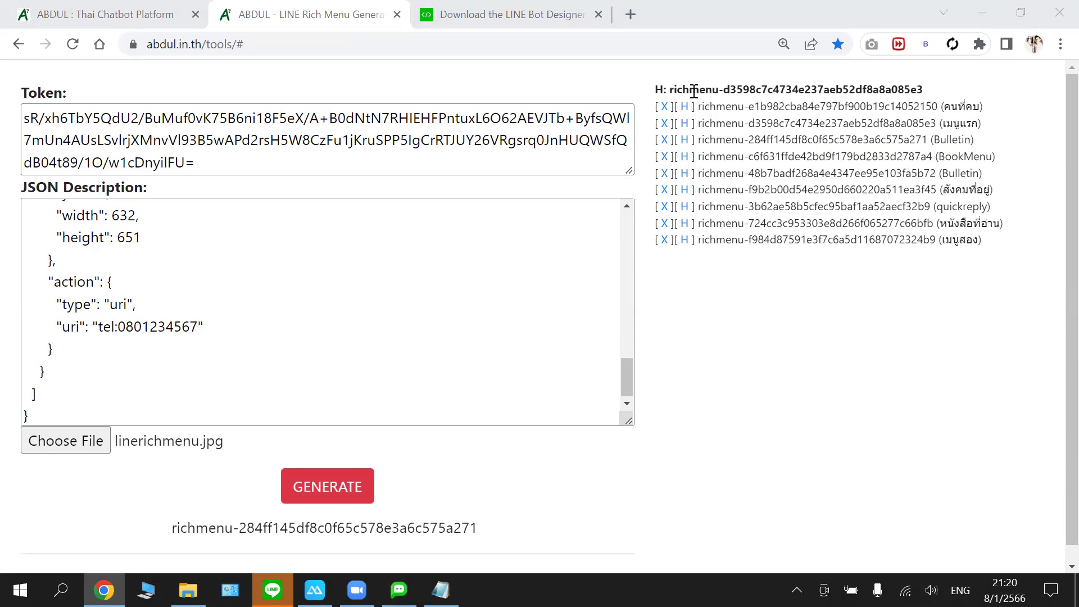
- Select the second list entry, richmenu-284ff145df8c0f65c578e3a6c575a271, and copy it
left_click_drag(696, 107, 939, 106)
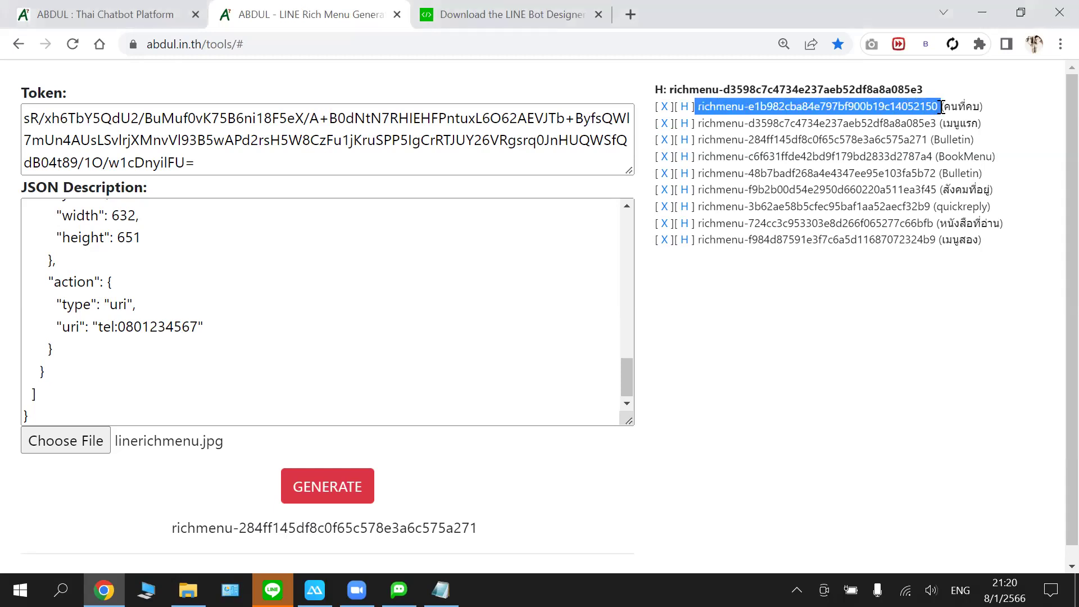
left_click(902, 141)
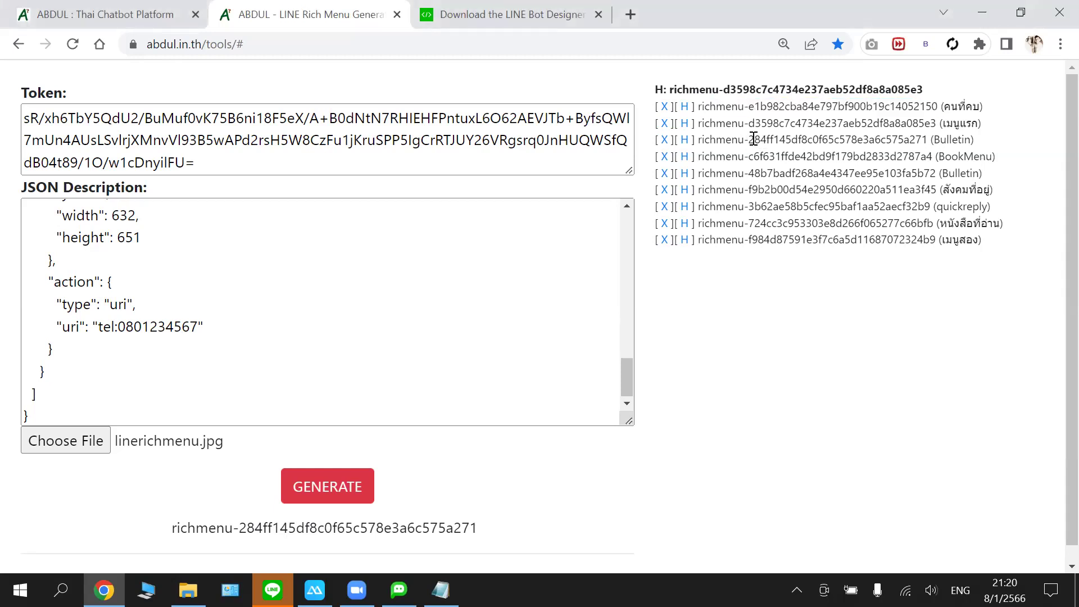
left_click_drag(697, 140, 930, 139)
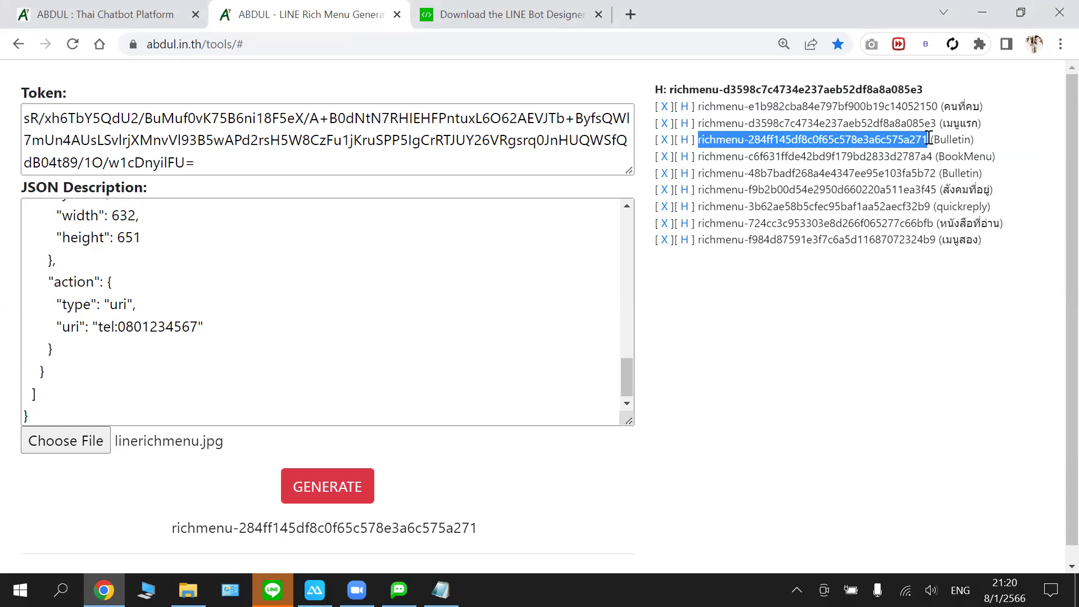
right_click(897, 140)
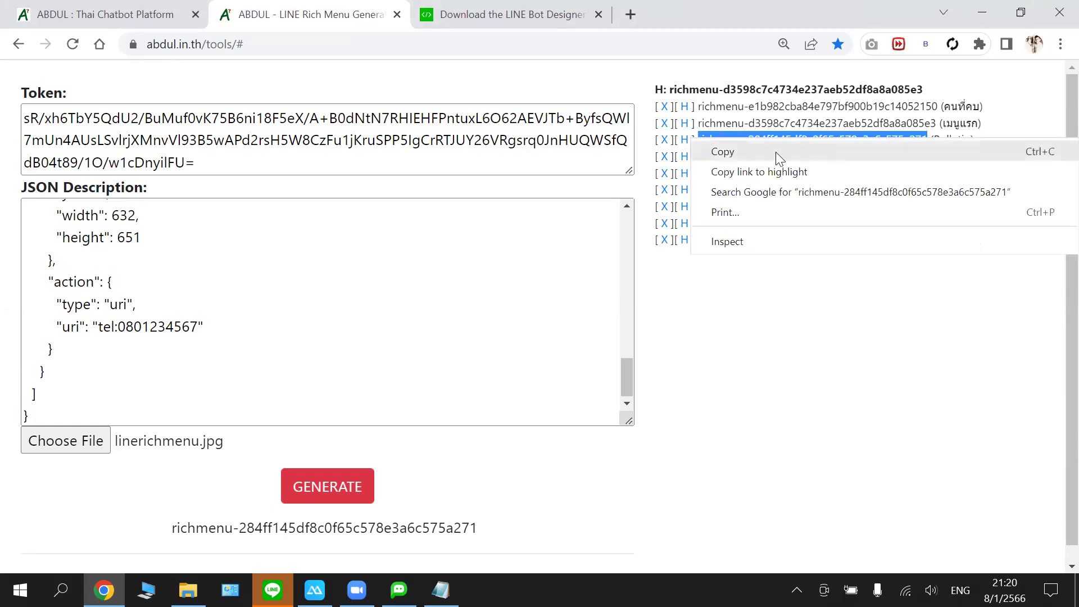
left_click(725, 152)
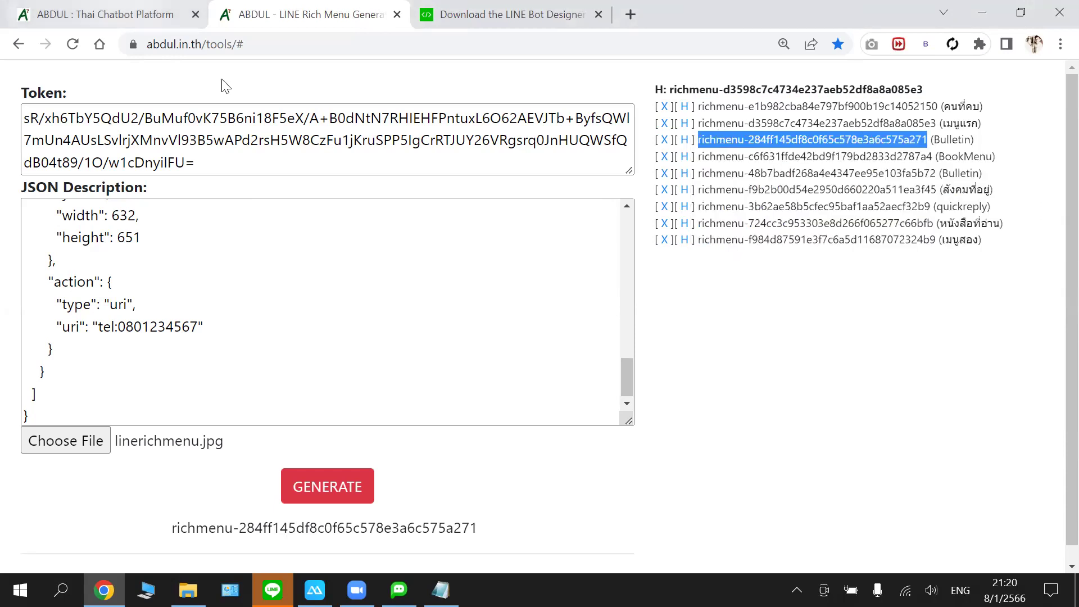
- Open the เมนูแรก intent in the Thai Chatbot Platform, then reload the page with F5
left_click(113, 22)
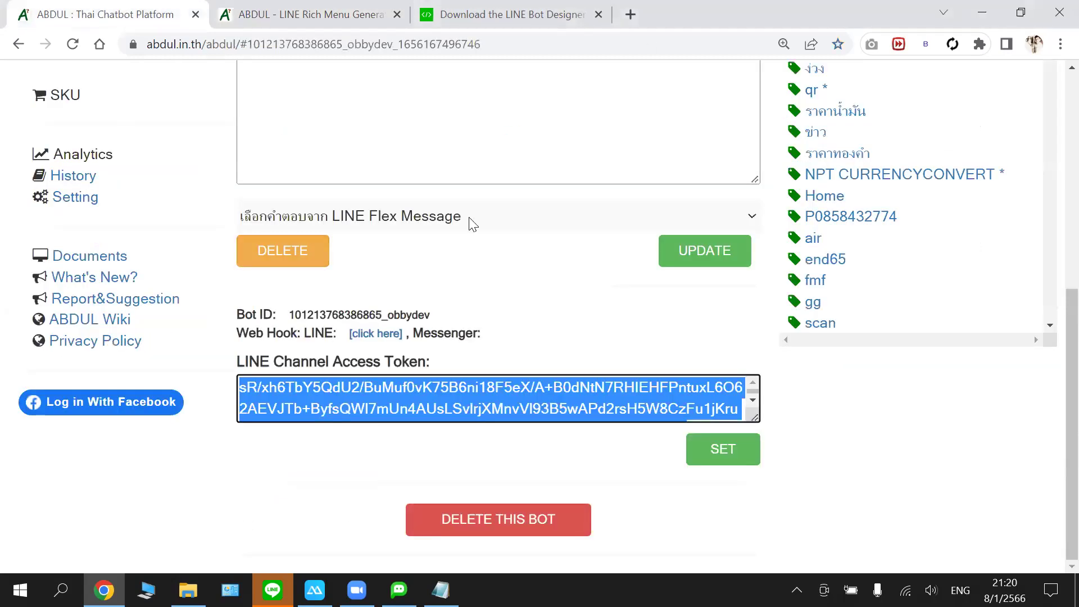
scroll(956, 208, "up", 5)
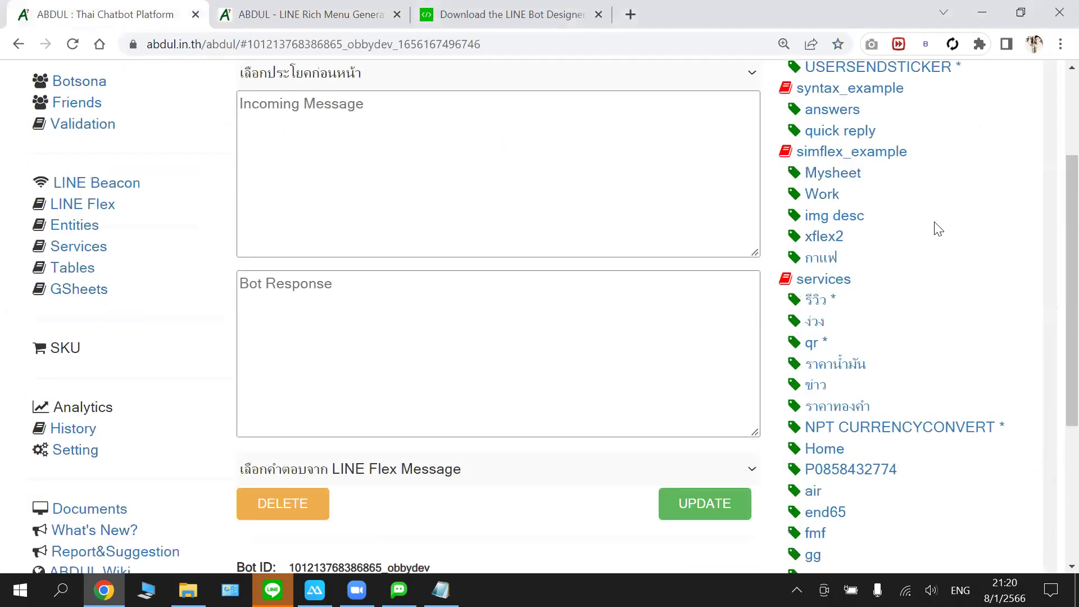
scroll(929, 241, "up", 2)
scroll(930, 247, "down", 2)
scroll(930, 247, "down", 10)
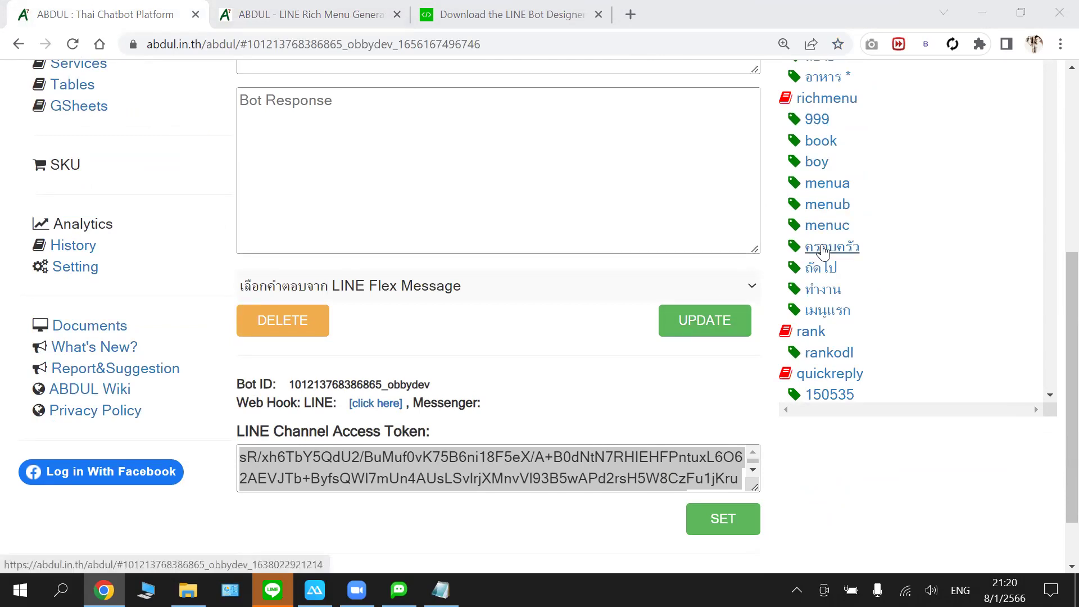
left_click(820, 314)
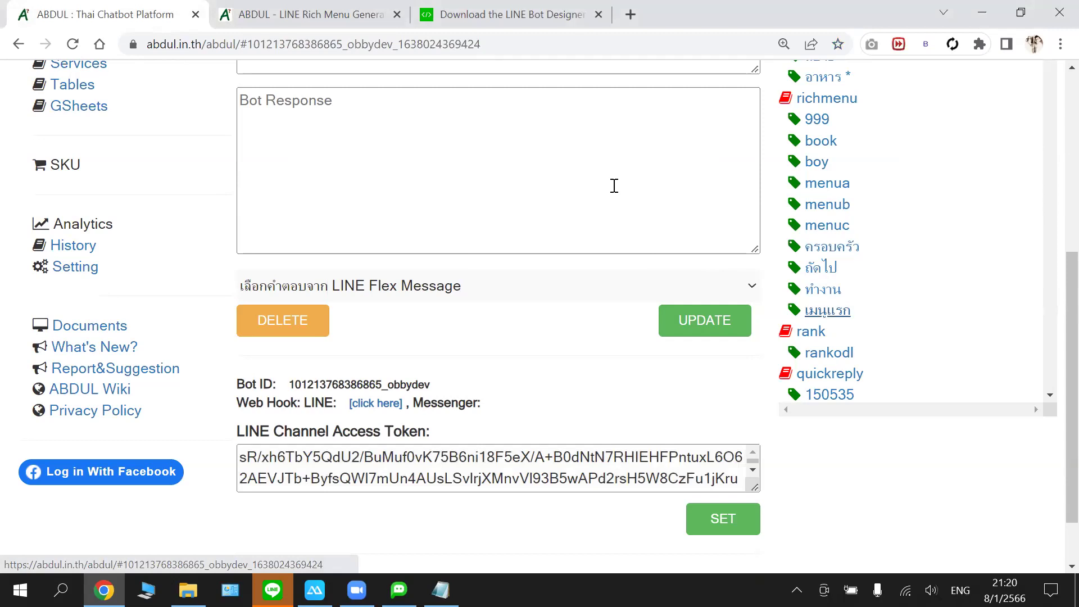
scroll(505, 150, "up", 5)
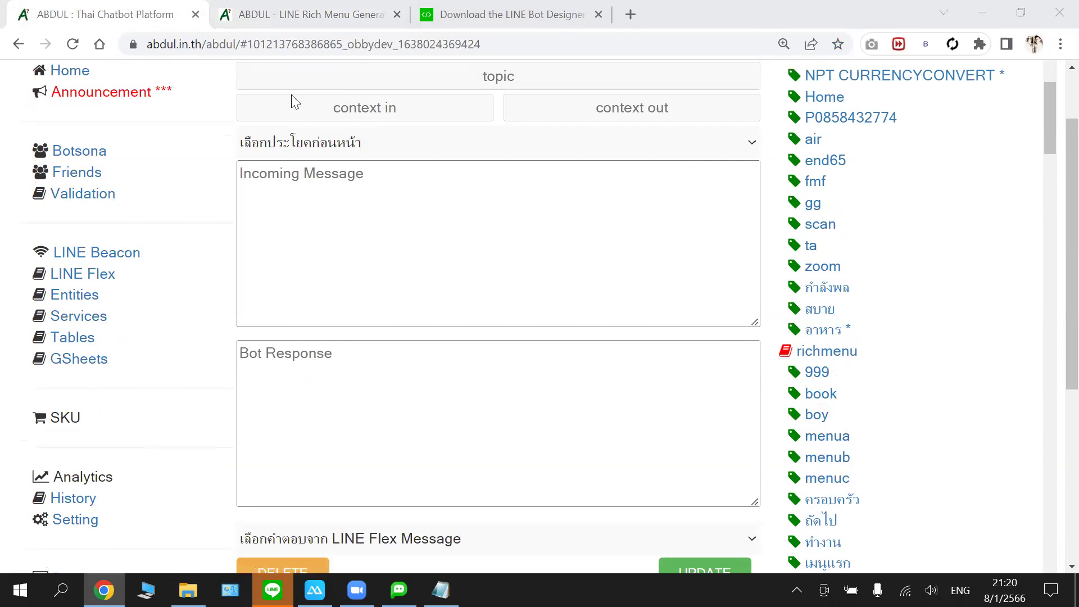
key("F5")
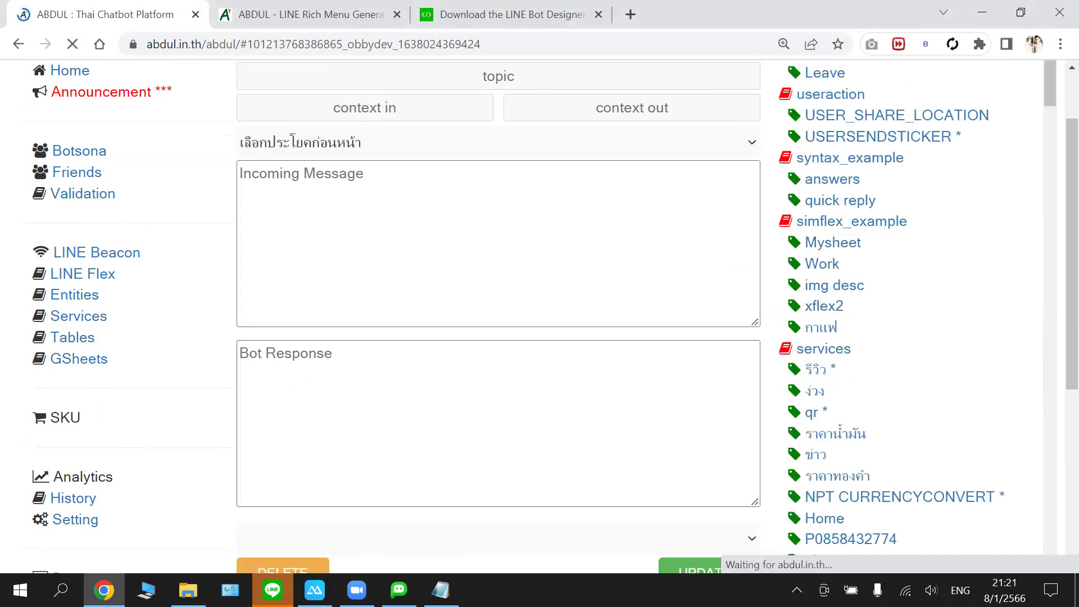
- Quit the LINE desktop app, reload the platform again and scroll the intents to richmenu
mouse_move(272, 590)
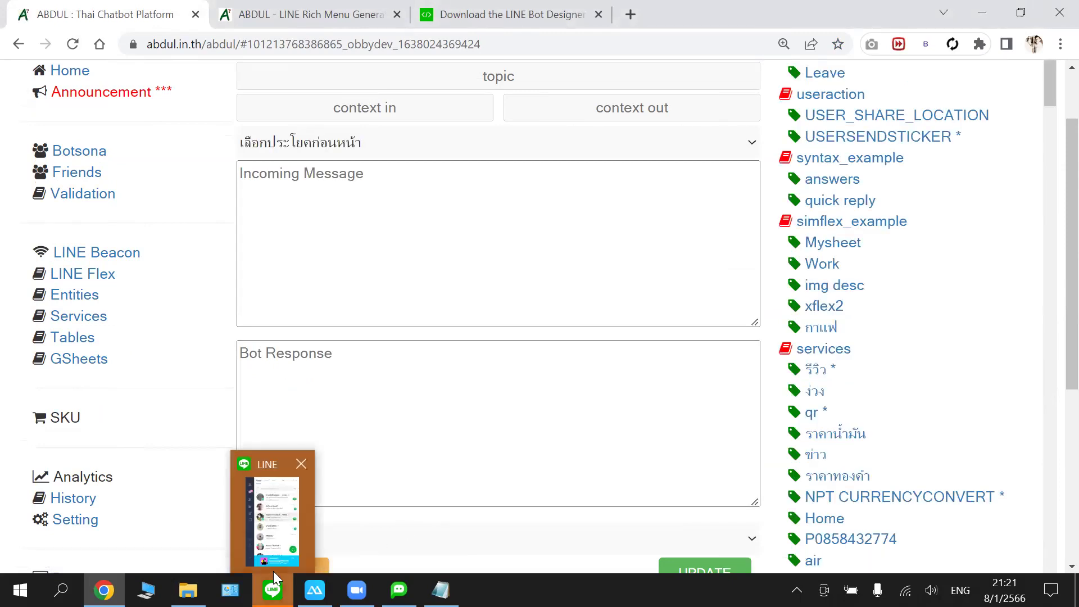
left_click(484, 536)
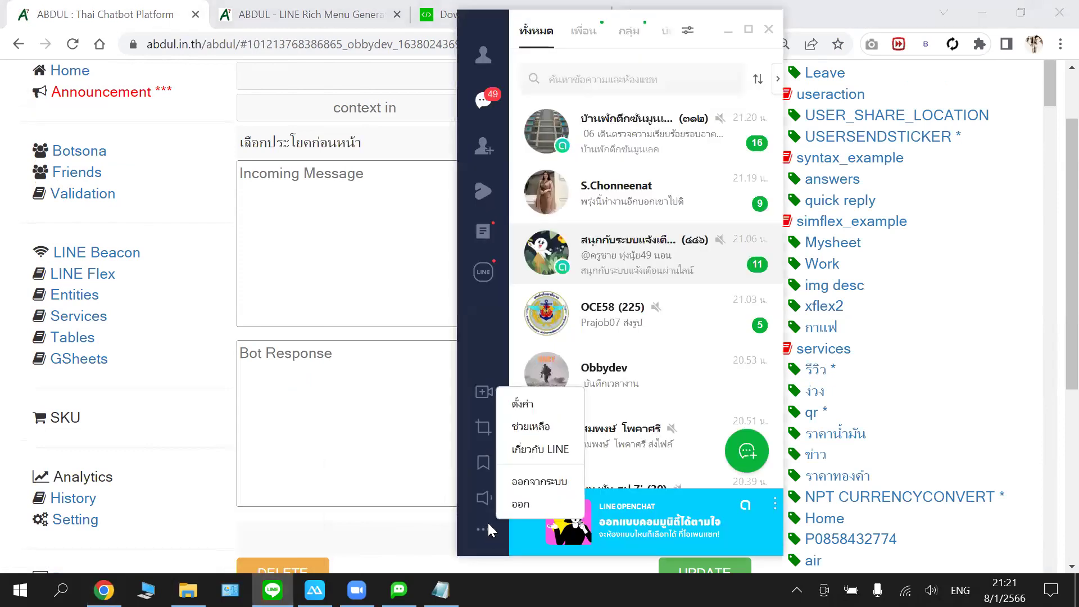
left_click(527, 486)
left_click(317, 234)
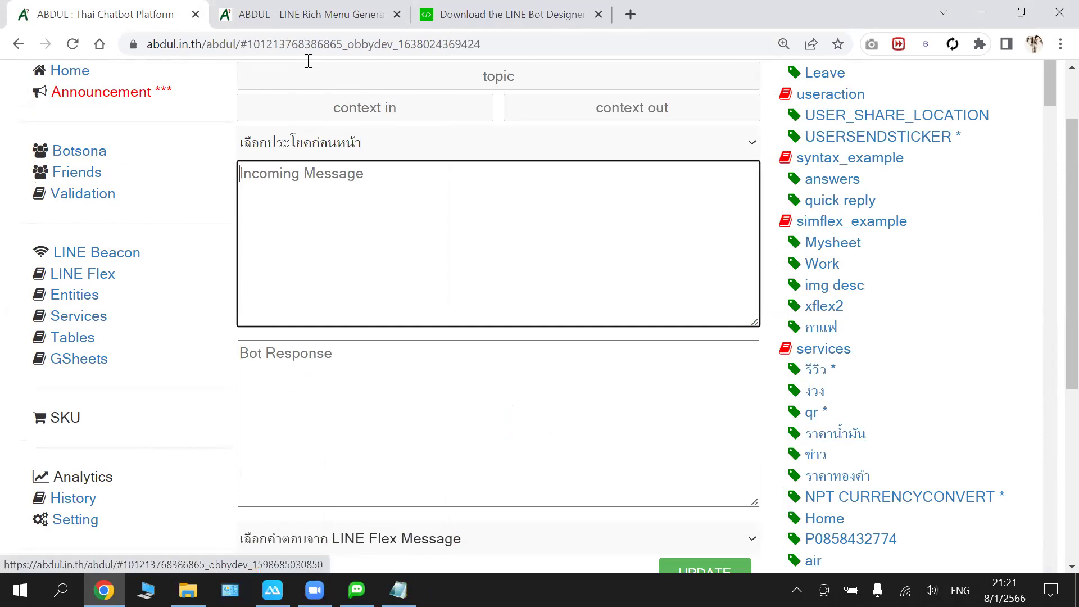
left_click(73, 44)
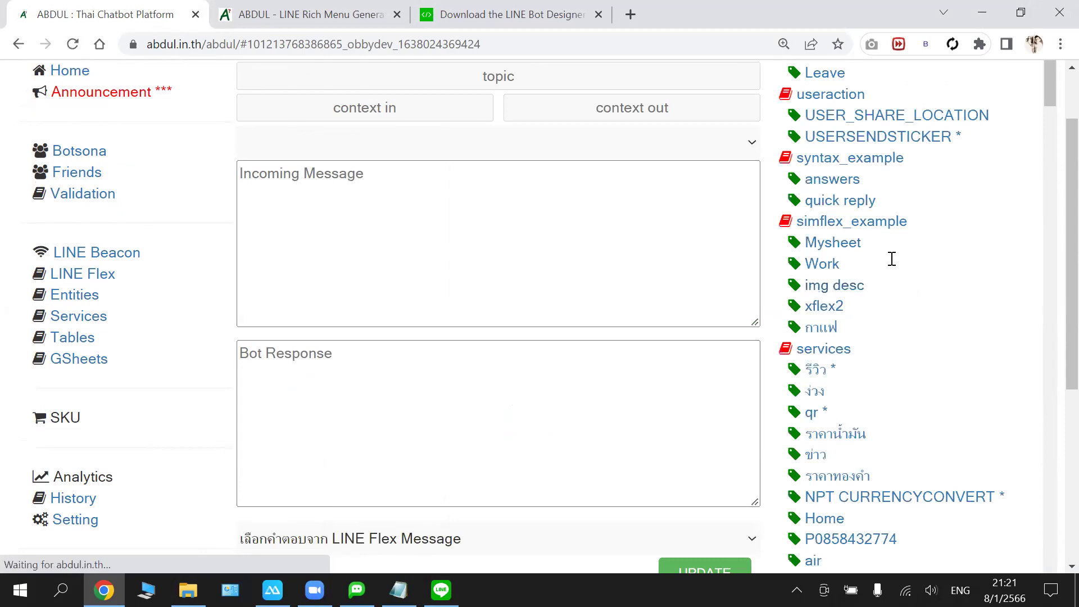
scroll(836, 321, "down", 10)
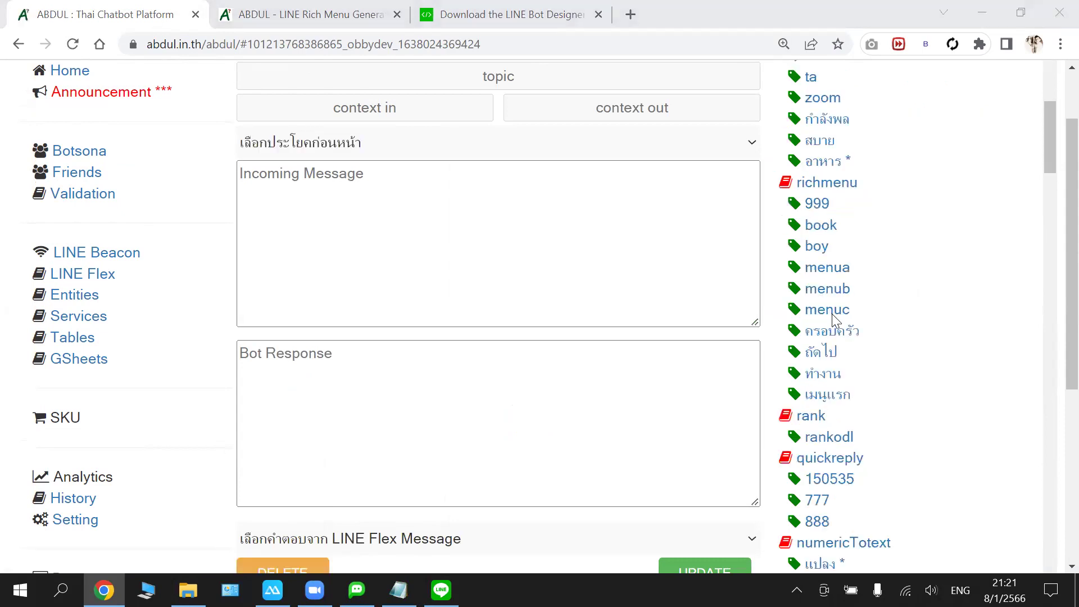
left_click(826, 396)
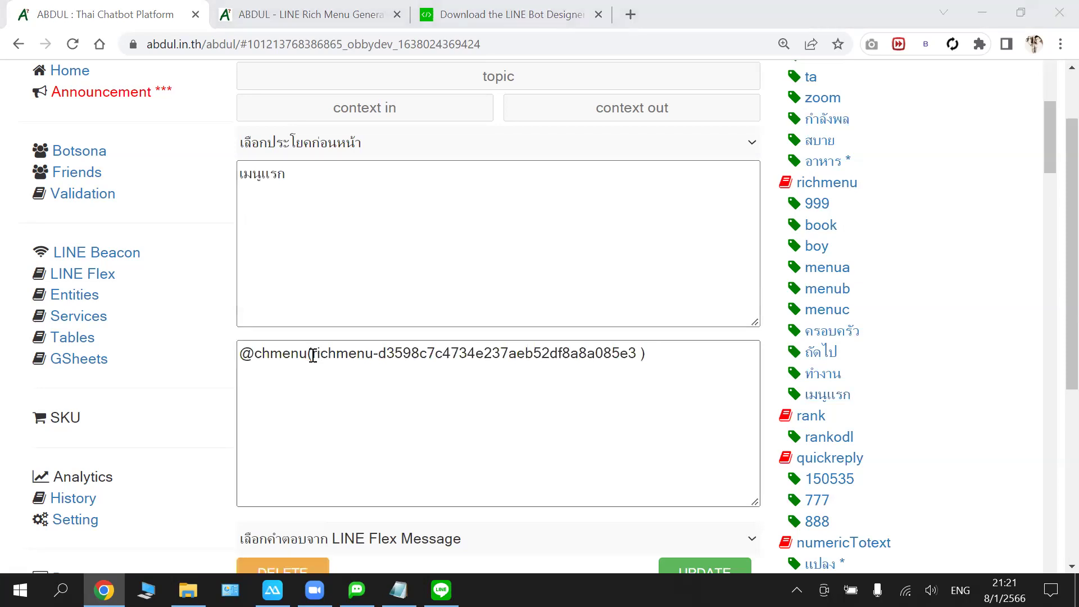
left_click_drag(312, 353, 318, 354)
left_click_drag(491, 350, 639, 352)
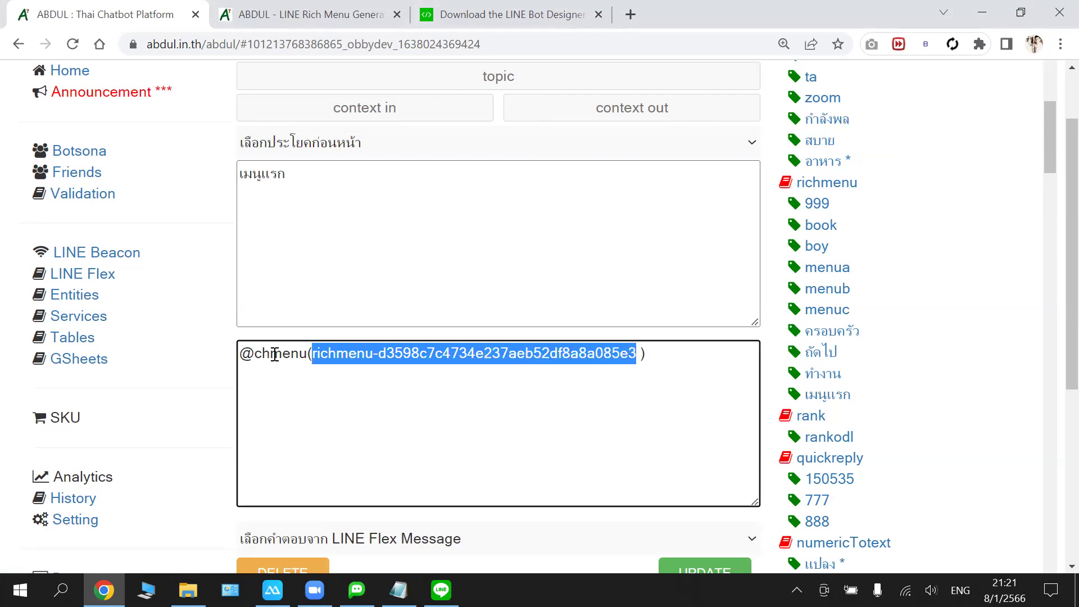
left_click(240, 353)
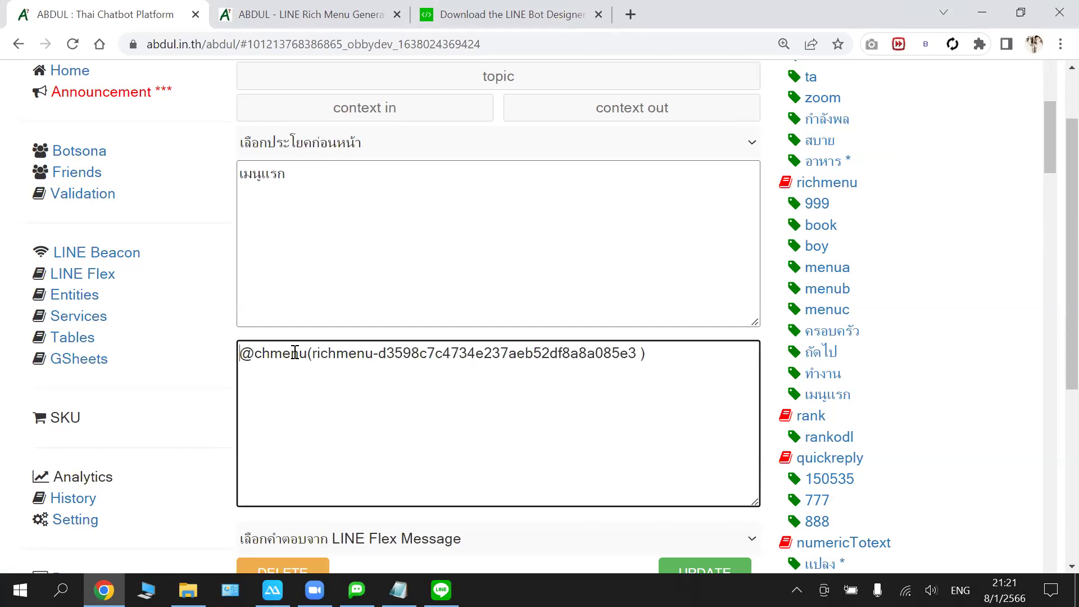
left_click(541, 353, "shift")
key("shift+End")
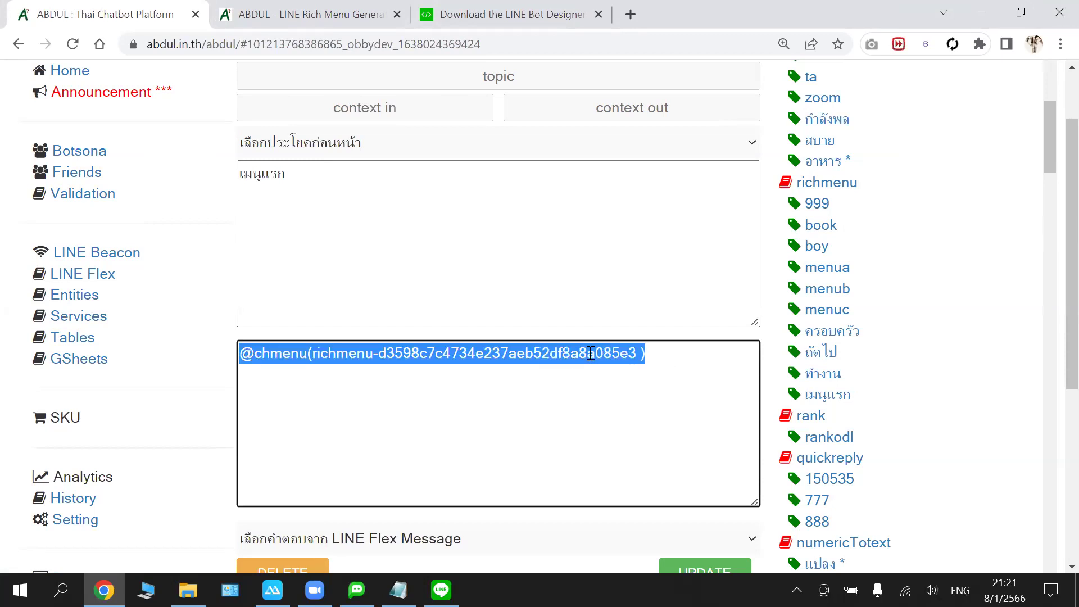
right_click(589, 354)
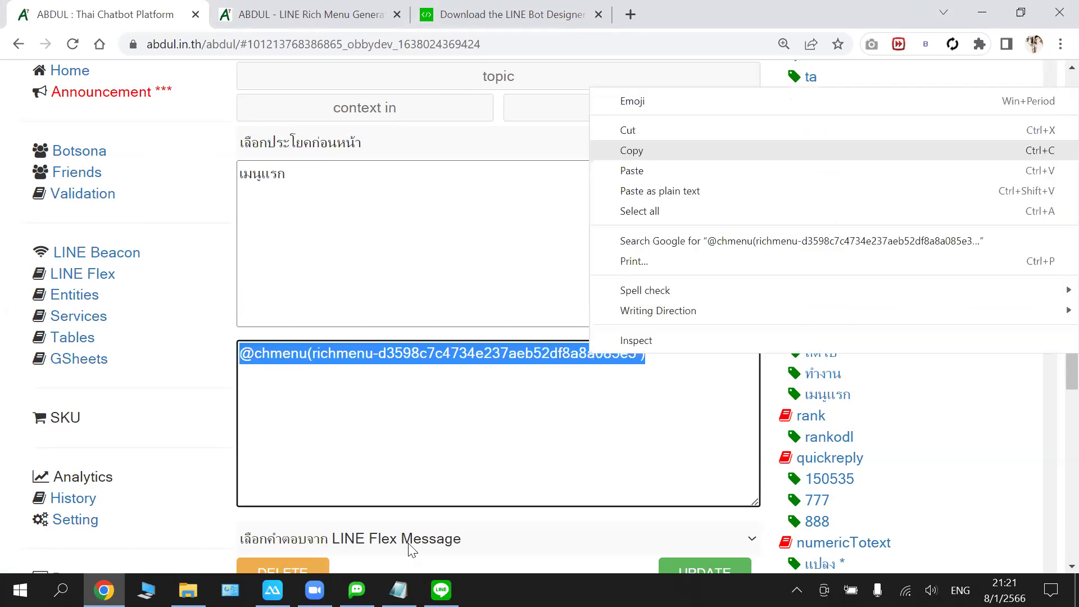
left_click(632, 150)
key("alt+Tab")
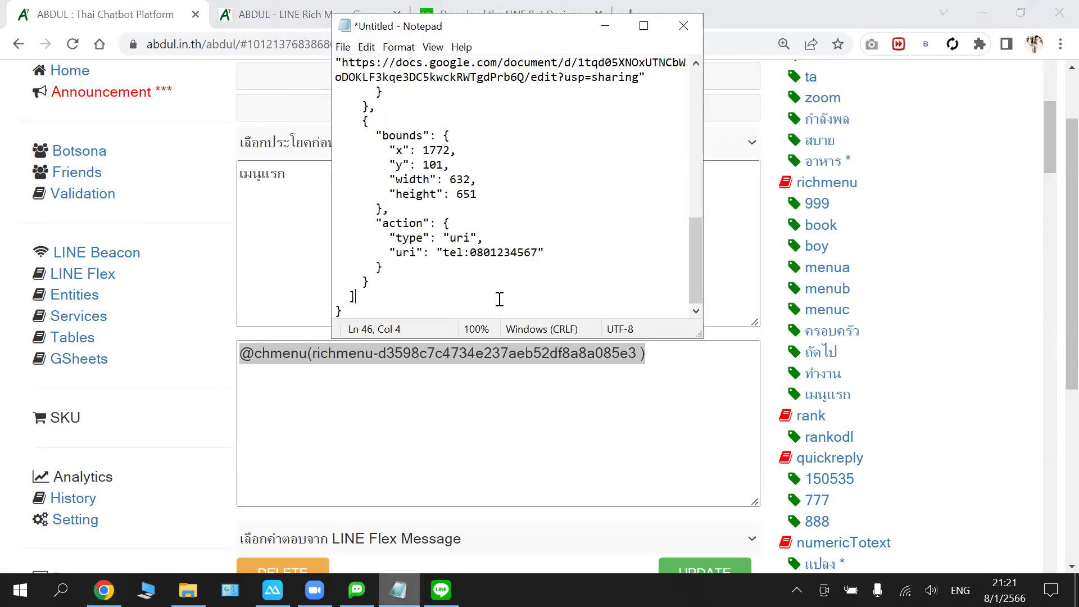
key("Down")
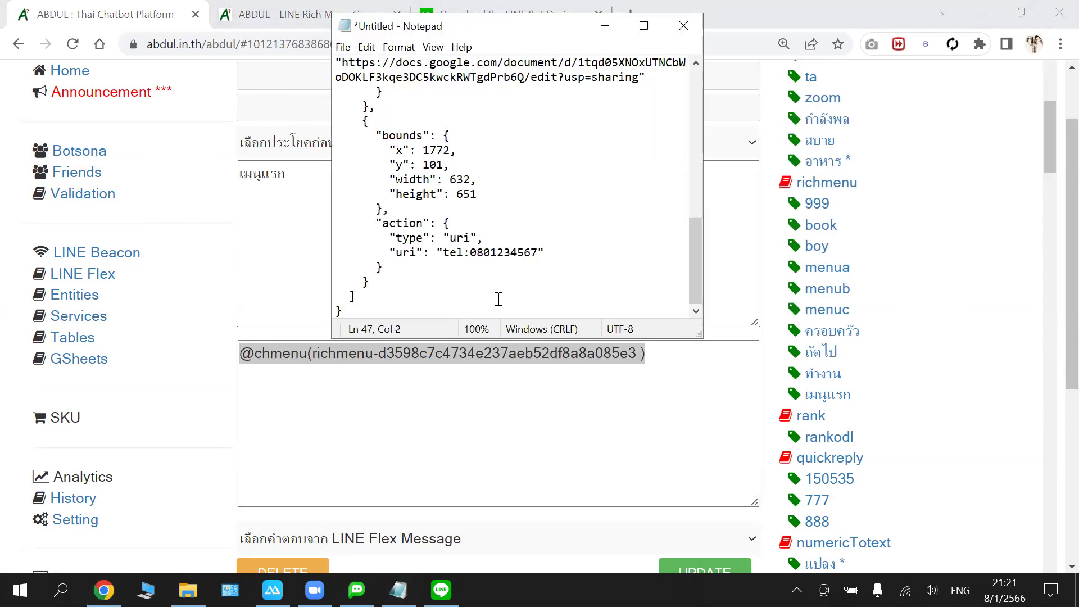
key("Return")
key("Return")
key("Return")
key("Return")
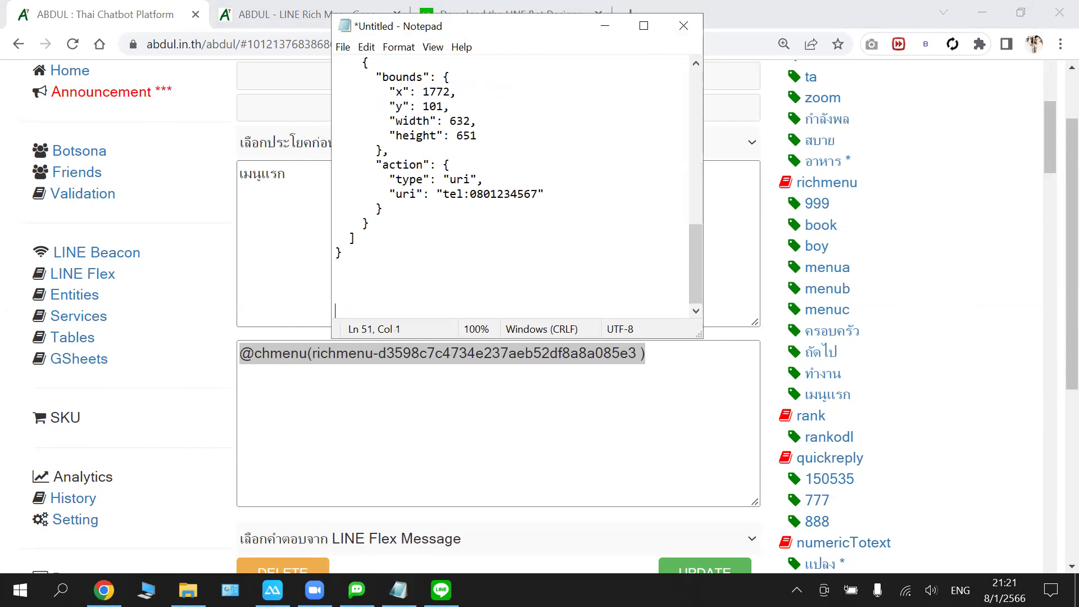
key("ctrl+v")
key("Left")
key("Left")
key("shift+Left")
key("shift+Left")
key("shift+Left")
key("shift+Left")
key("shift+Left")
key("shift+Left")
key("shift+Left")
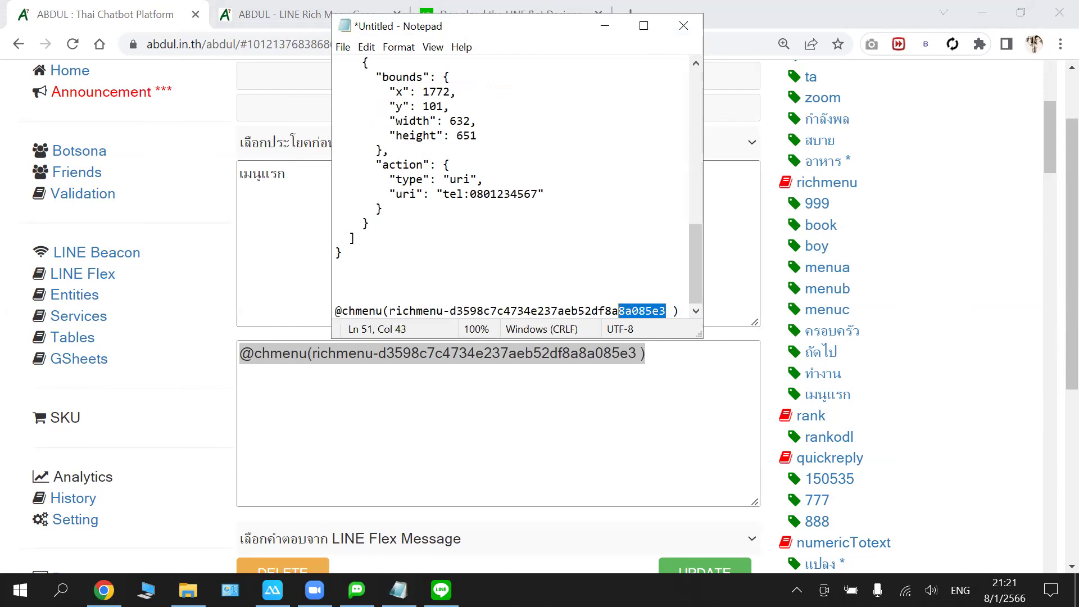
key("shift+Left")
key("shift+Left")
key("shift+Left")
key("shift+Left")
key("shift+Left")
key("shift+Left")
key("shift+Left")
key("shift+Left")
key("shift+Left")
key("shift+Left")
key("shift+Left")
key("shift+Left")
key("shift+Left")
key("shift+Left")
key("shift+Left")
key("shift+Left")
key("shift+Left")
key("shift+Left")
key("shift+Left")
key("shift+Left")
key("shift+Left")
key("shift+Left")
key("shift+Left")
key("shift+Left")
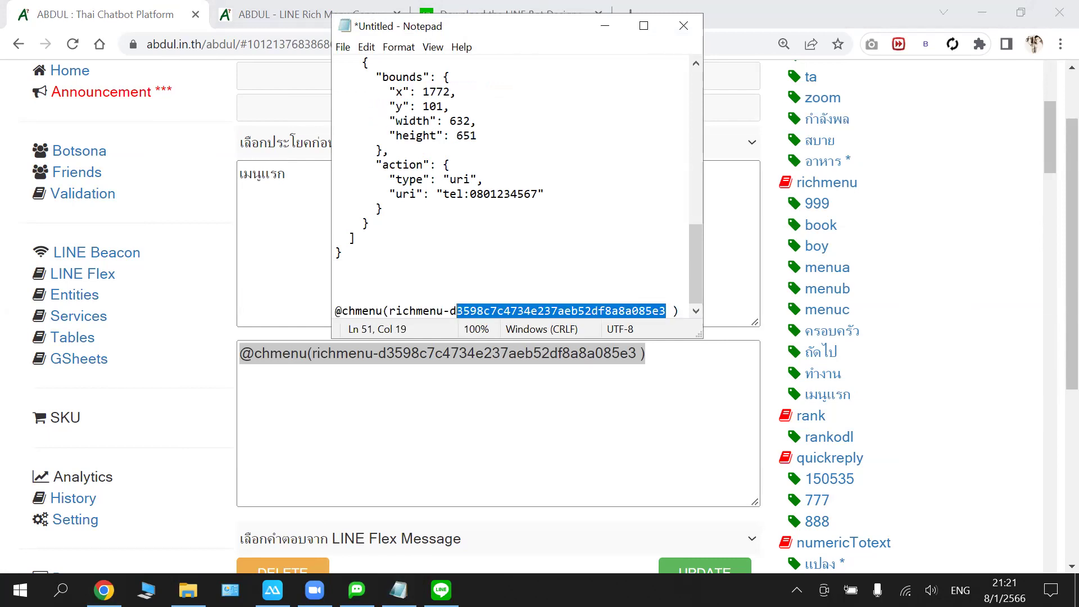
key("shift+Left")
type("xxxxxxxxxxx")
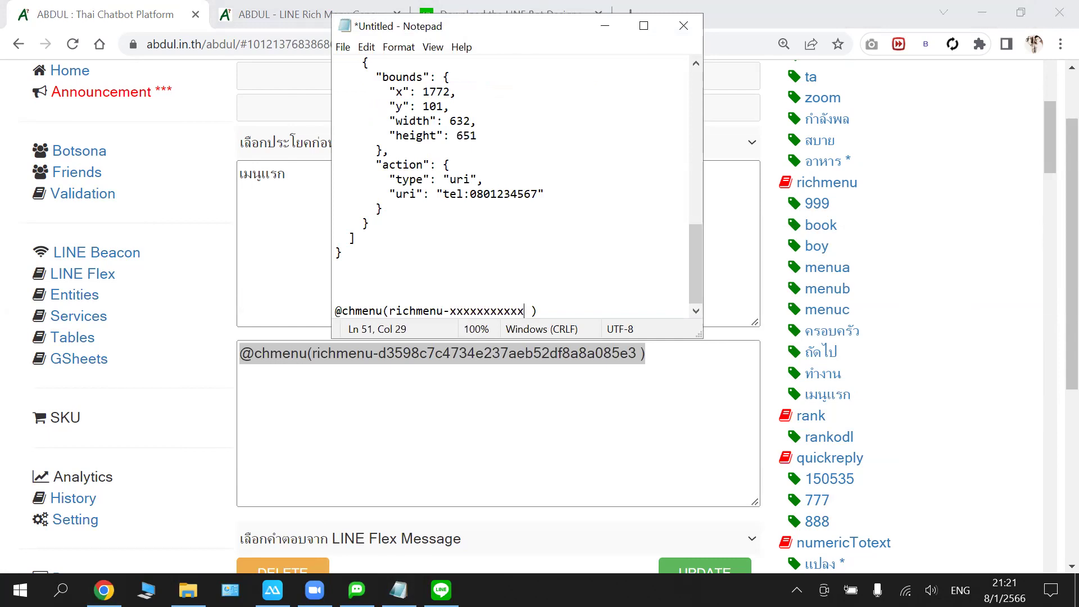
type("xxx")
- Delete the space before the closing parenthesis and select the whole placeholder line
left_click(336, 311)
left_click(383, 311)
left_click(543, 311)
key("Delete")
key("Home")
key("shift+End")
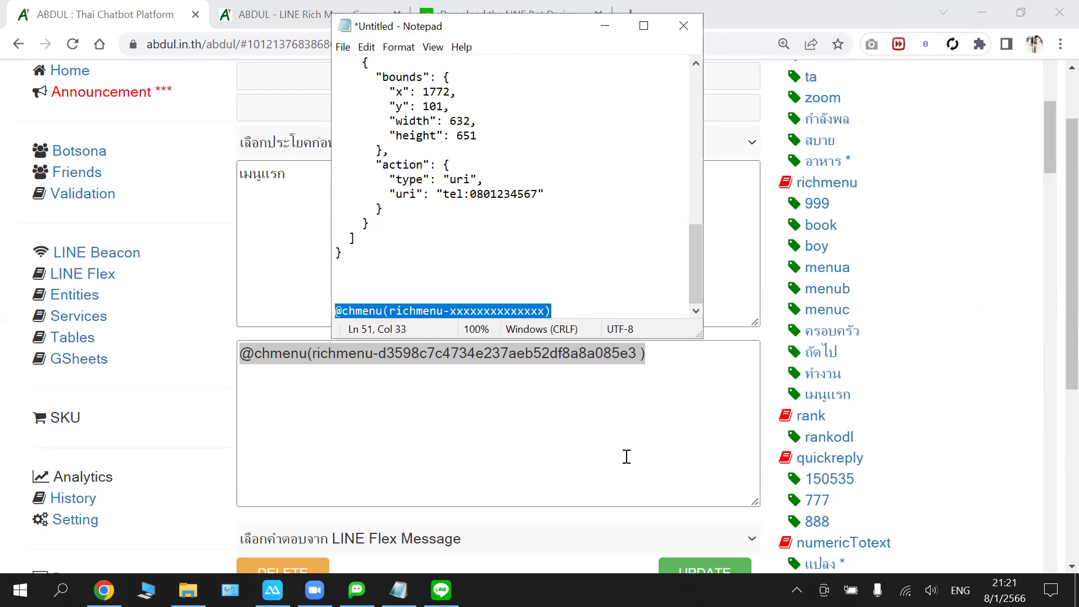
left_click(626, 457)
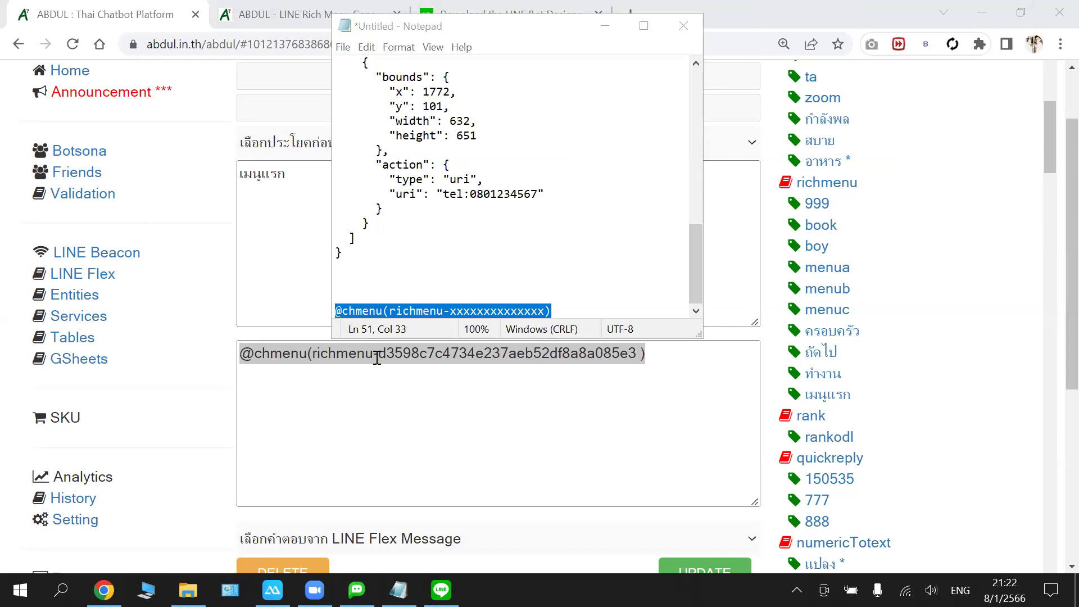
left_click(335, 354)
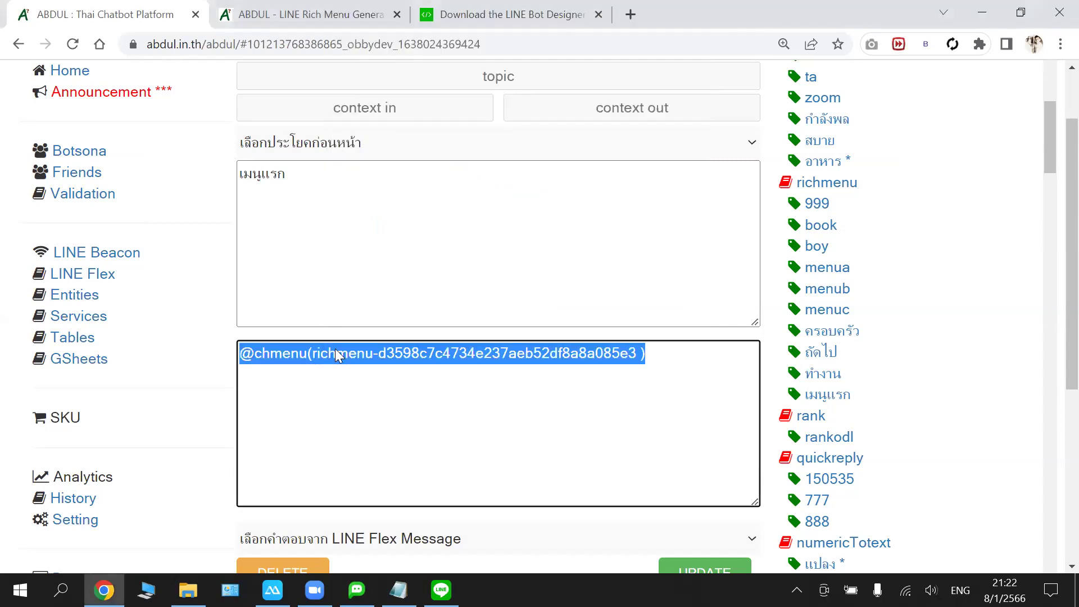
right_click(336, 354)
left_click(398, 156)
scroll(438, 187, "up", 1)
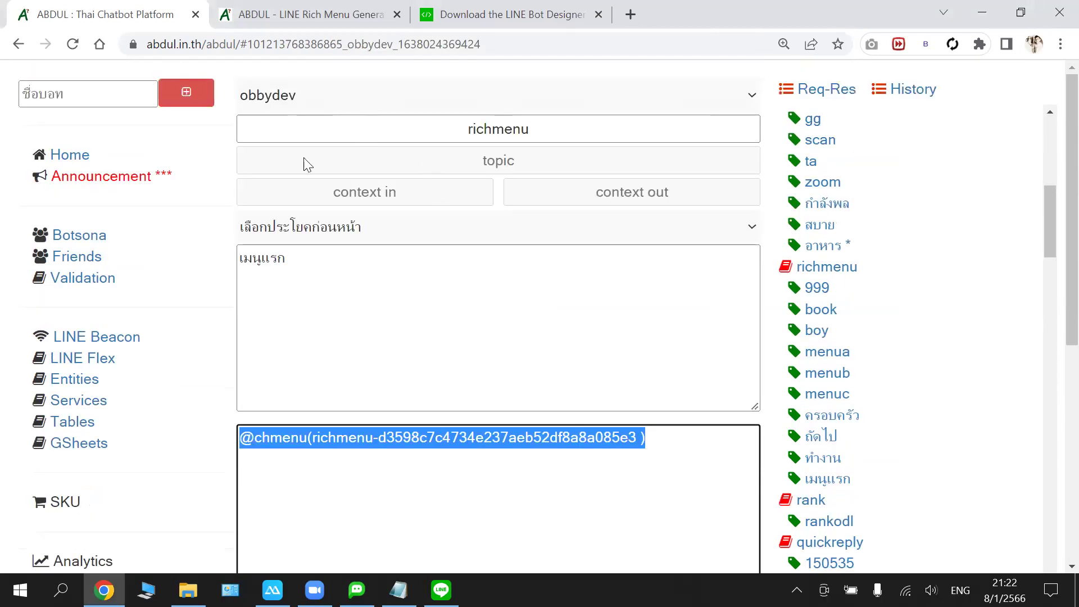
- Browse the bot list keeping obbydev, and reload the Rich Menu Generator tab
left_click(304, 95)
key("Down")
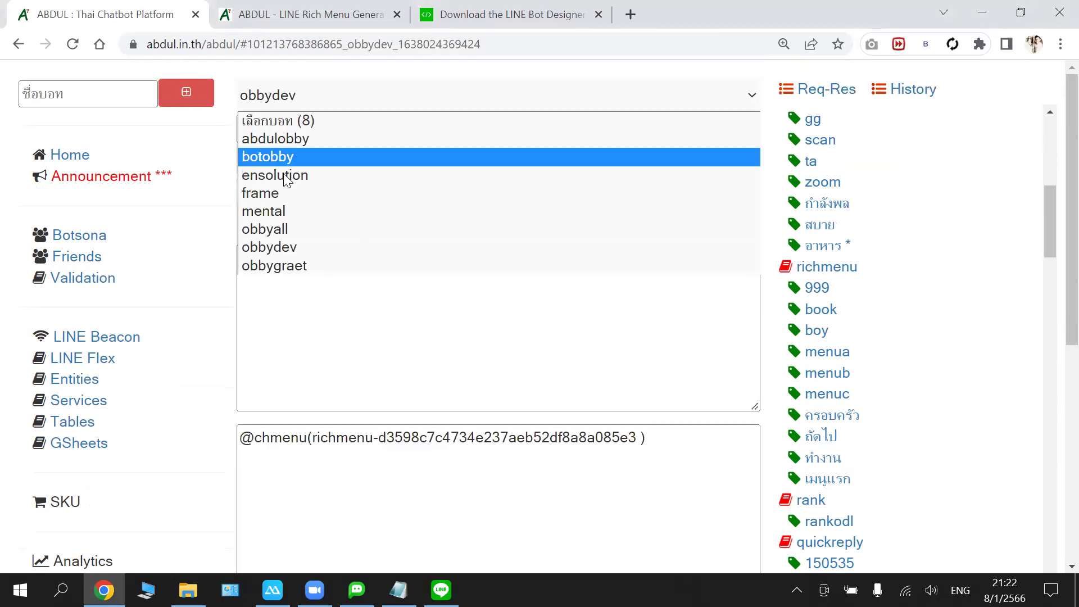
key("Down")
key("Down")
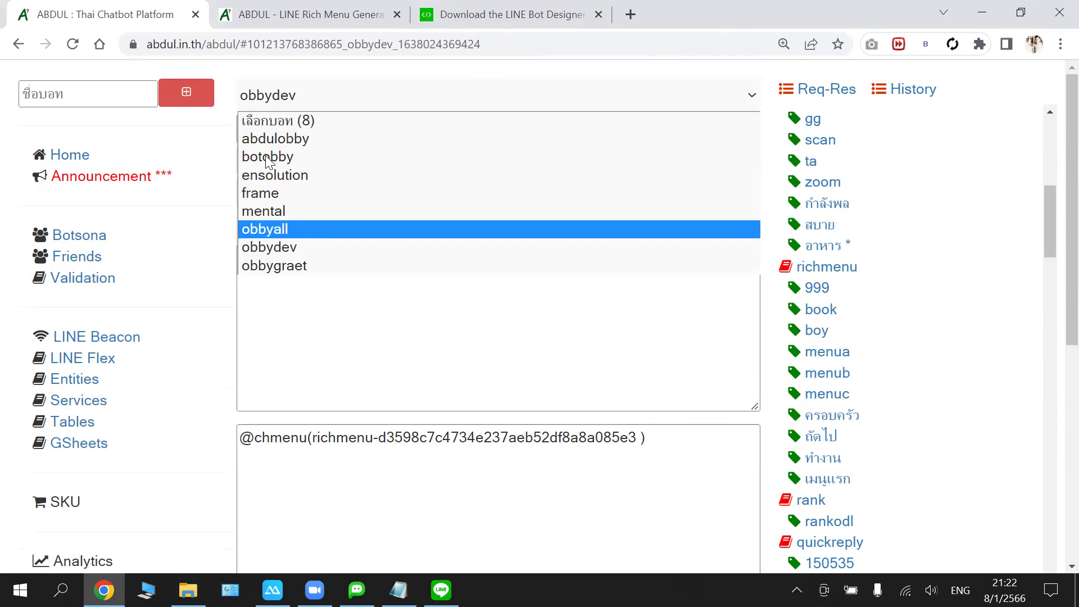
left_click(326, 84)
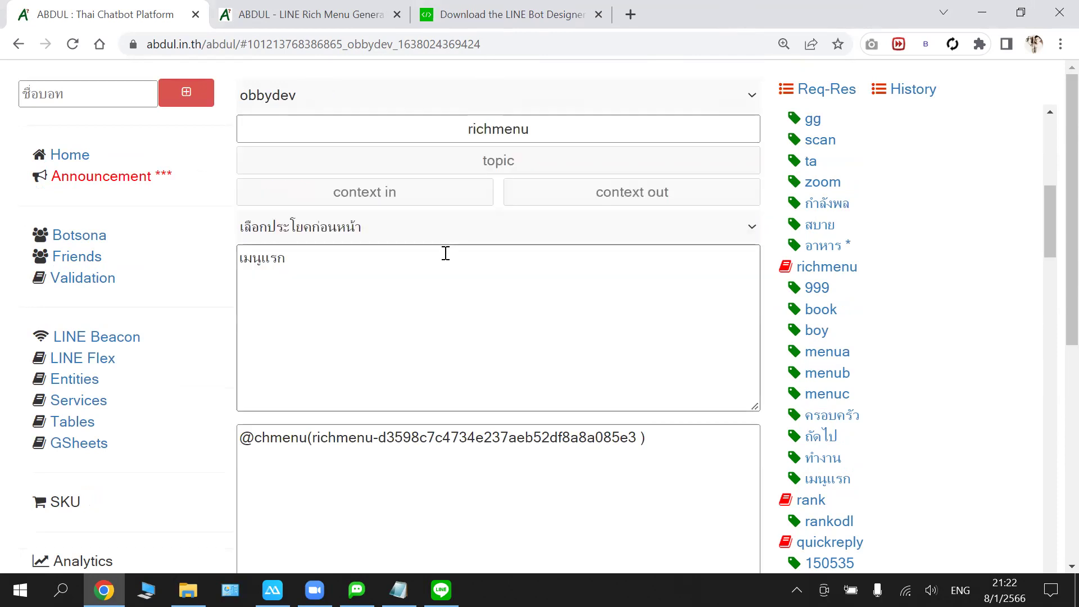
key("ctrl+Tab")
left_click(72, 43)
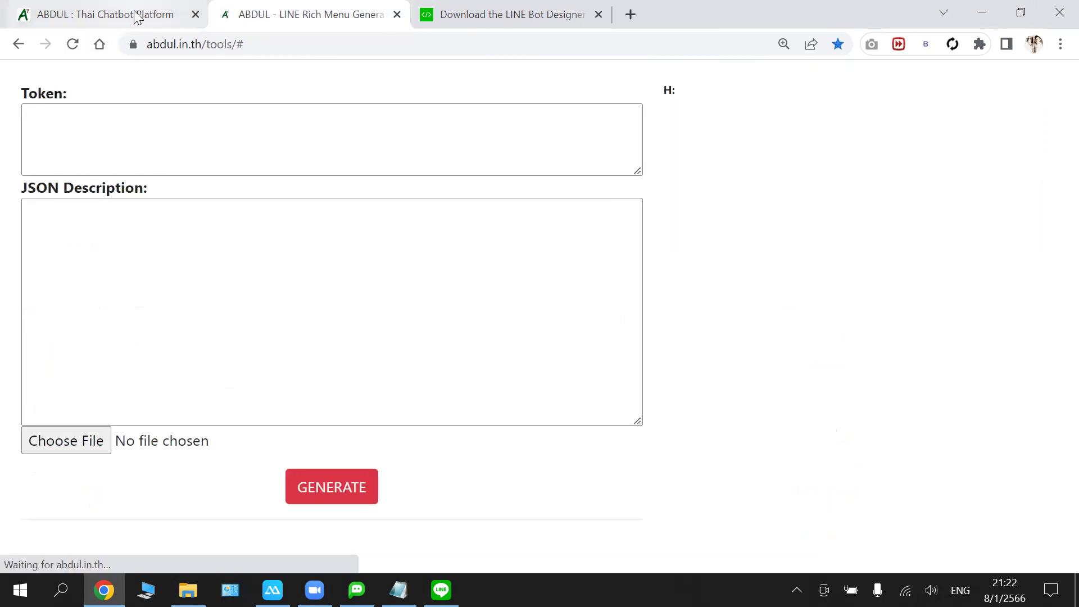
left_click(134, 15)
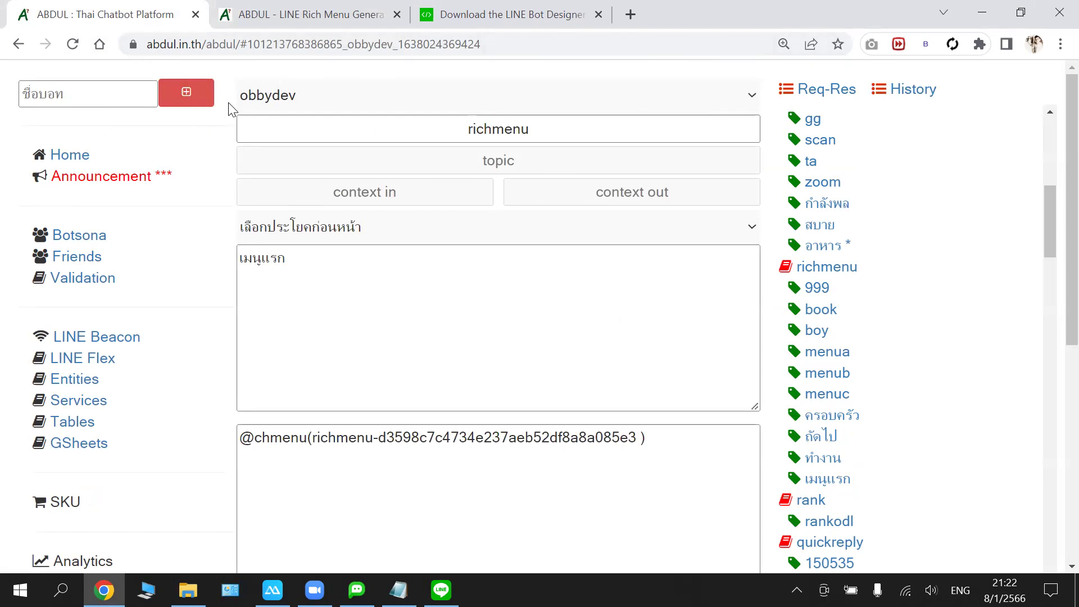
left_click(476, 524)
- Switch the platform to the botobby bot and scroll down to the obbyword intents
left_click(315, 96)
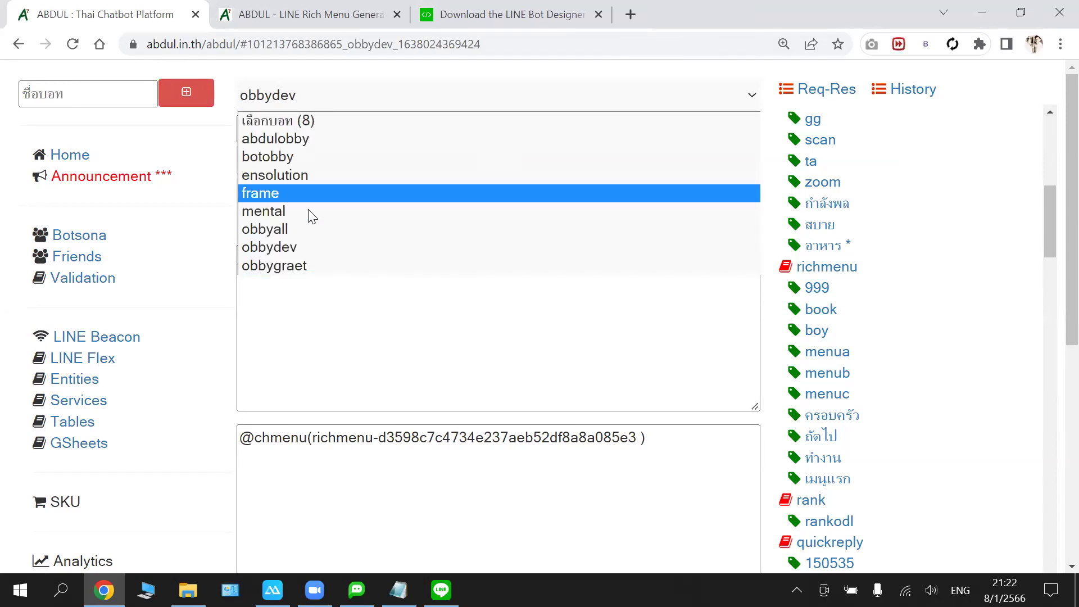
left_click(344, 112)
left_click(258, 95)
left_click(260, 153)
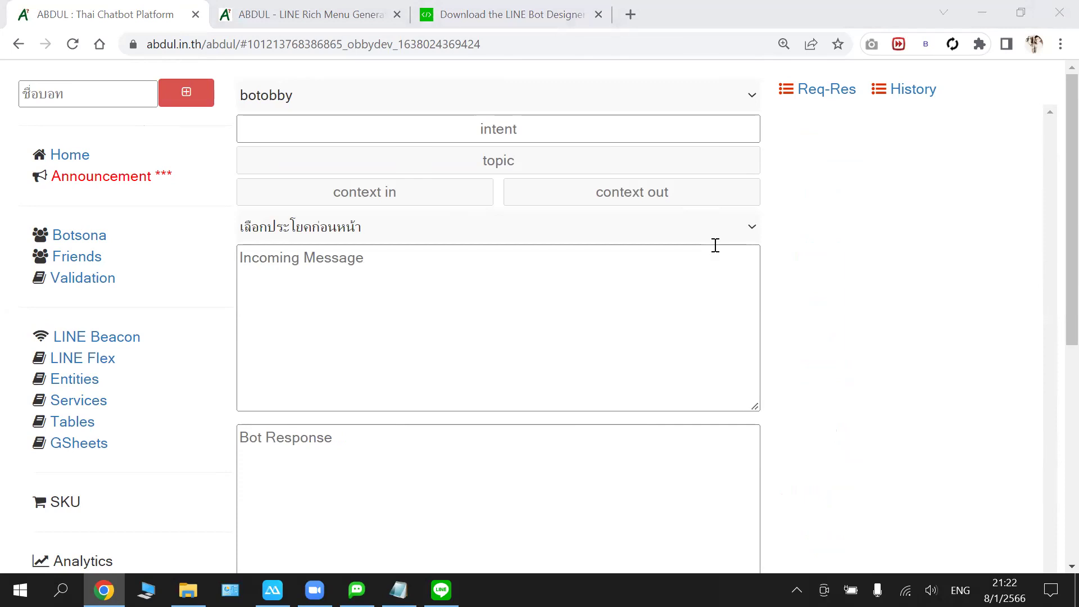
scroll(809, 326, "down", 3)
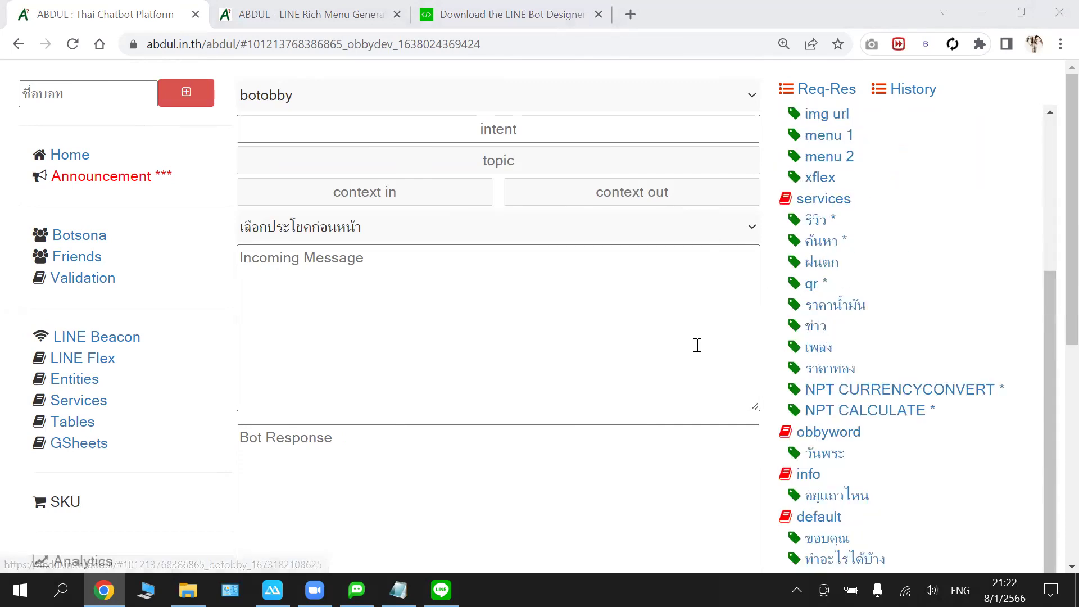
left_click(826, 454)
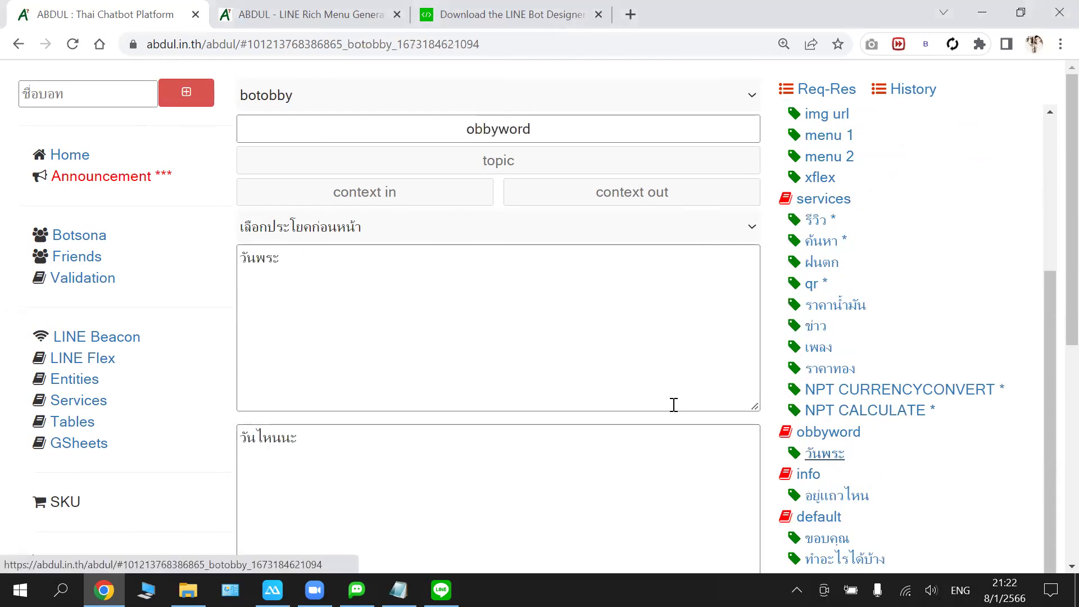
triple_click(309, 437)
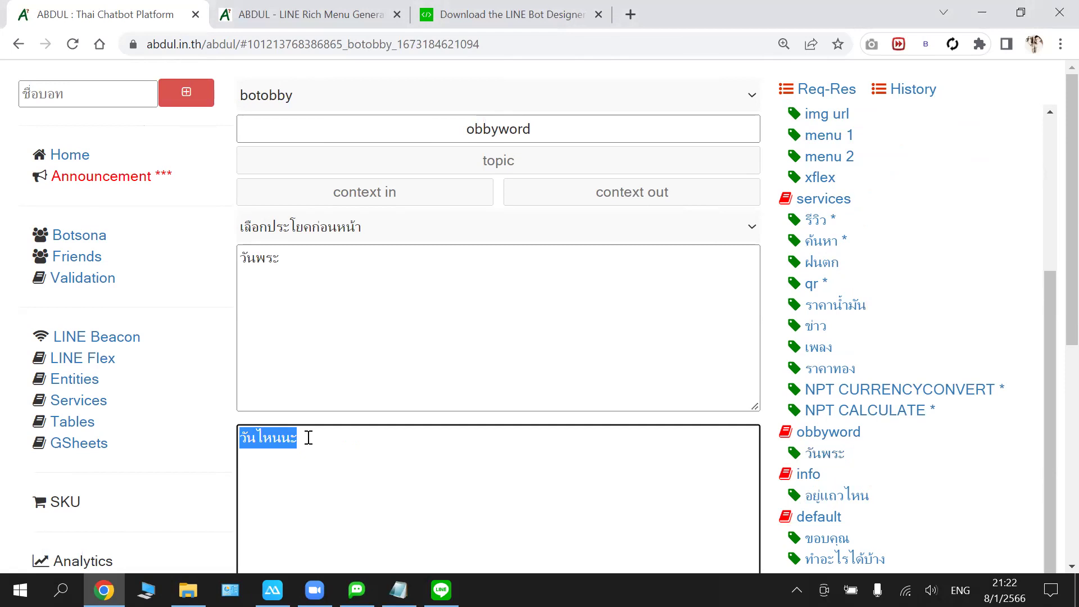
type("@chmenu(richmenu-d3598c7c4734e237aeb52df8a8a085e3)")
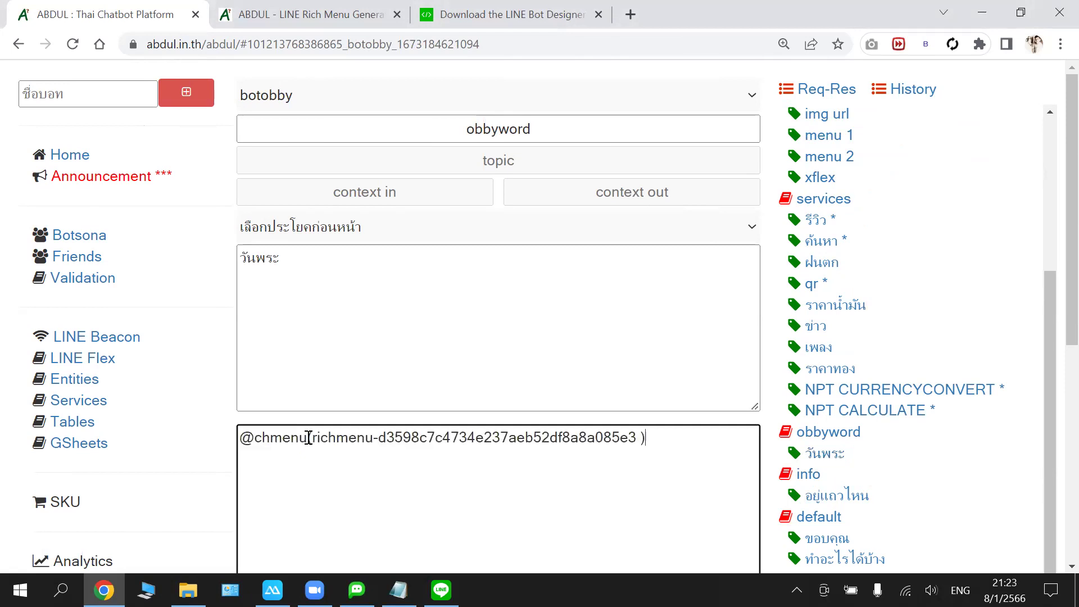
left_click(641, 438)
key("shift+Left")
key("shift+Left")
key("shift+Left")
key("shift+Left")
key("shift+Left")
key("shift+Left")
key("shift+Left")
key("shift+Left")
key("shift+Left")
key("shift+Left")
key("shift+Left")
key("shift+Left")
key("shift+Left")
key("shift+Left")
key("shift+Left")
key("shift+Left")
key("shift+Left")
key("shift+Left")
key("shift+Left")
key("shift+Left")
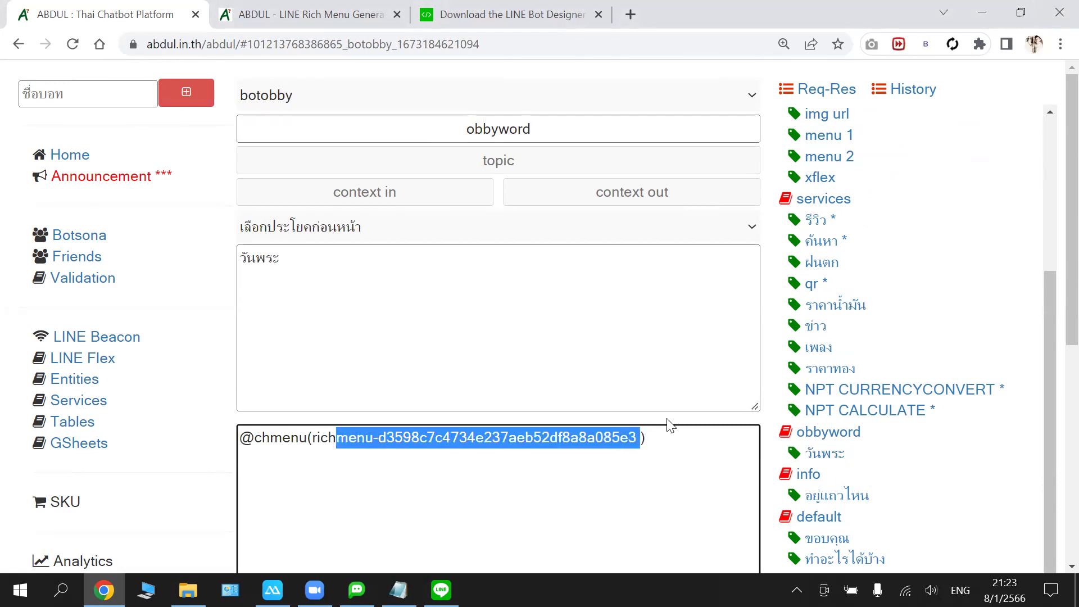
key("shift+Left")
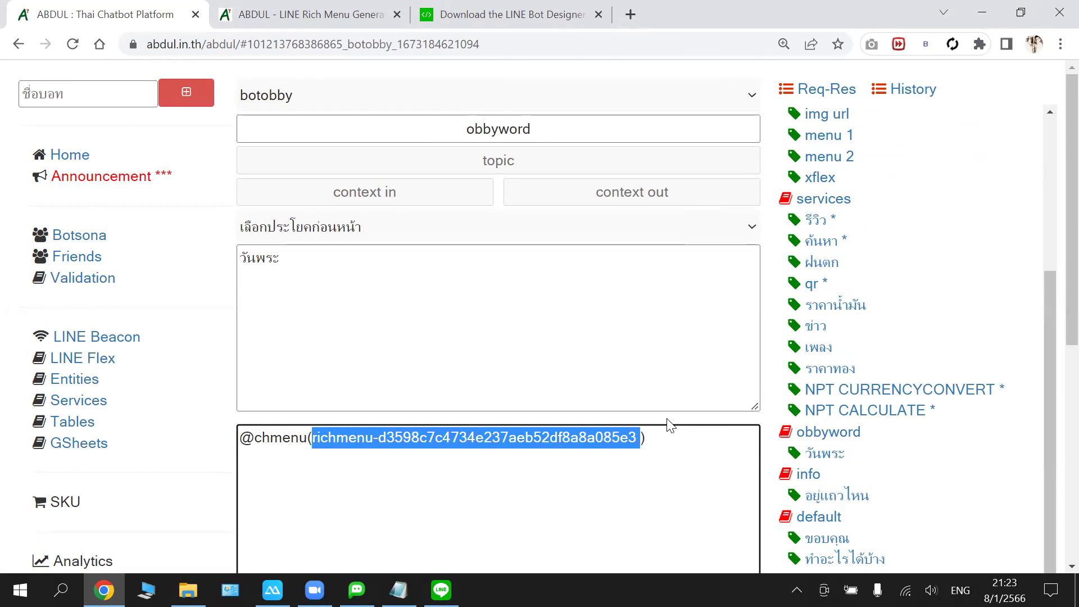
key("BackSpace")
type("xxxxxxx")
scroll(677, 421, "down", 2)
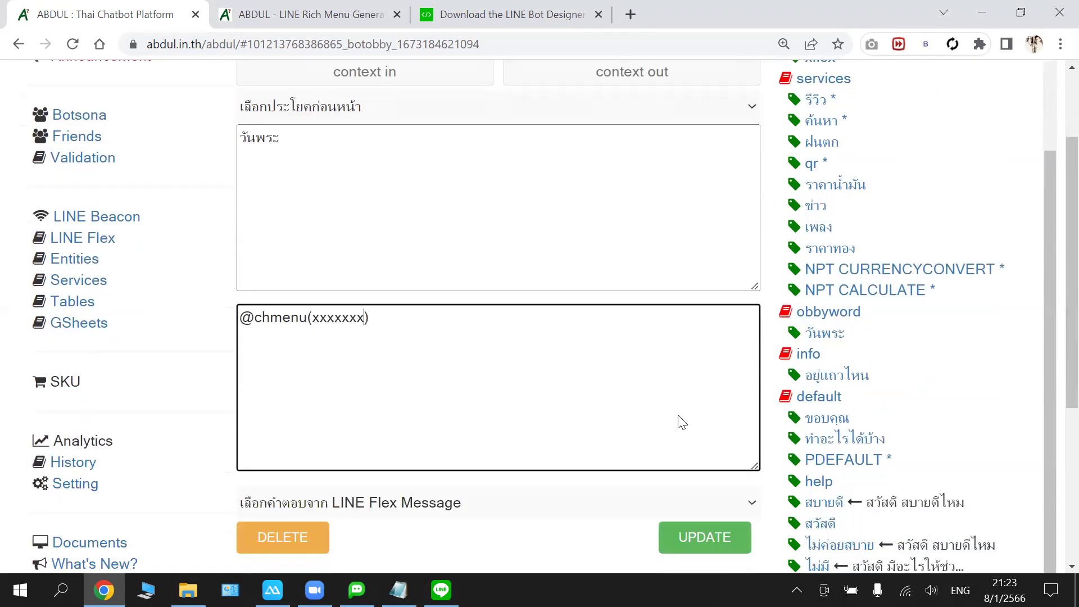
scroll(682, 422, "down", 2)
scroll(523, 471, "down", 1)
- Copy botobby's LINE channel access token and paste it into the generator's Token field
left_click(405, 478)
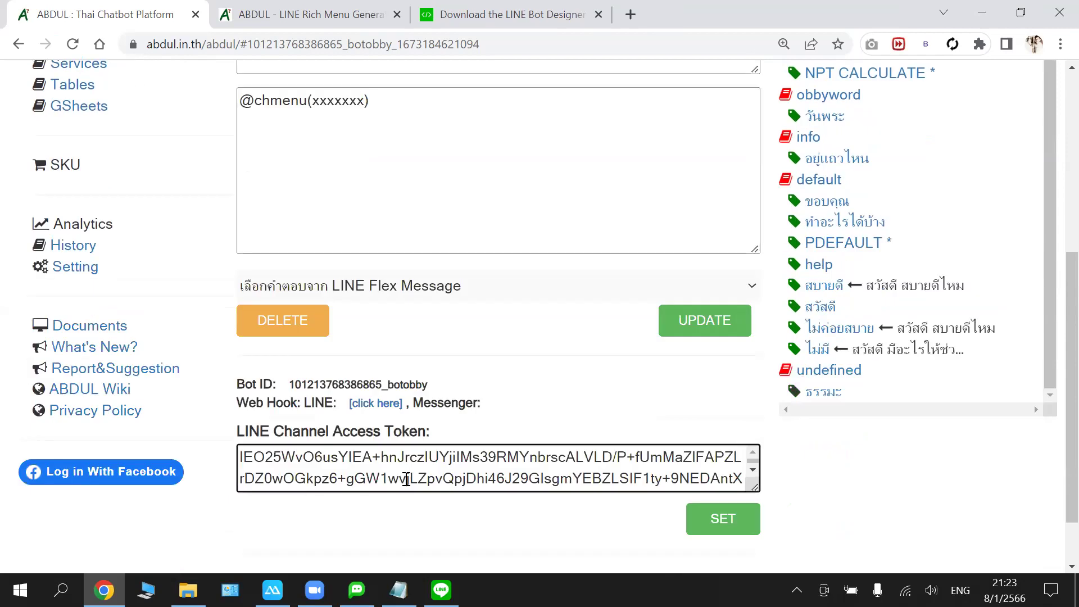
key("ctrl+a")
right_click(406, 478)
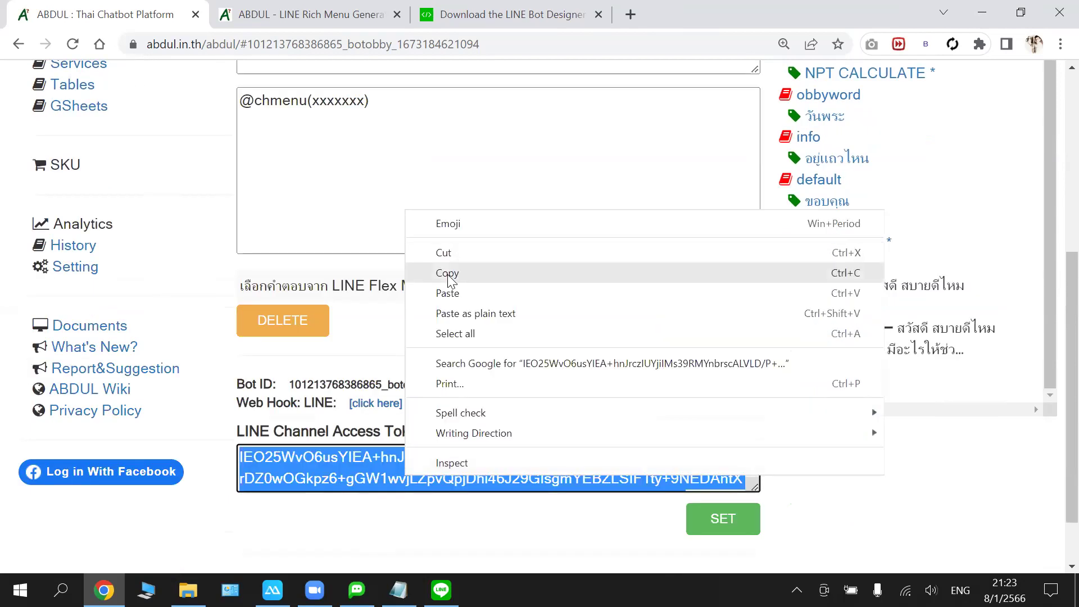
left_click(448, 273)
left_click(303, 14)
left_click(273, 128)
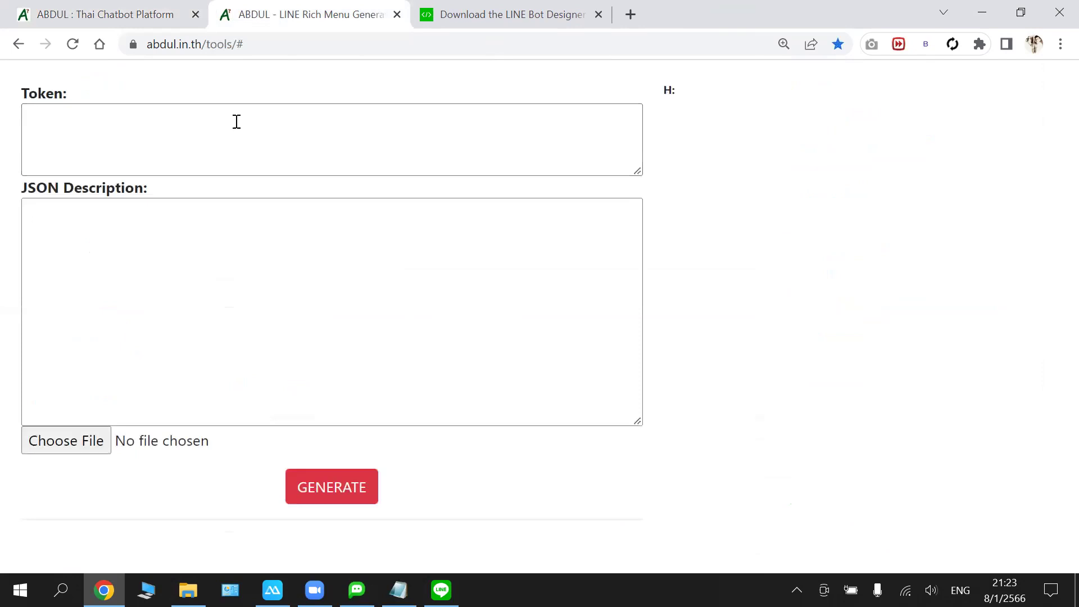
key("ctrl+v")
left_click(122, 250)
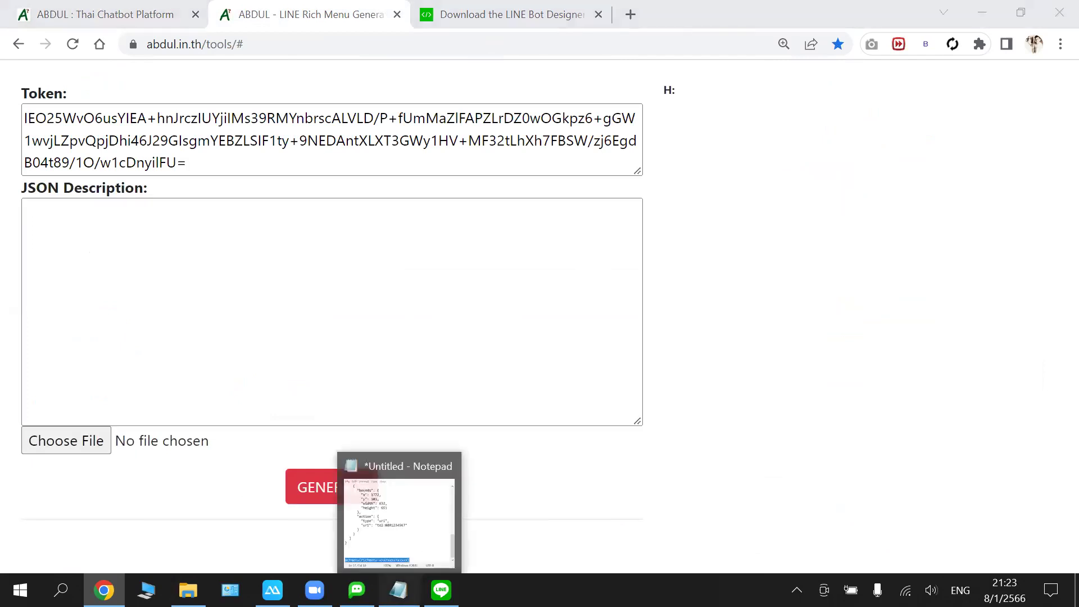
left_click(398, 589)
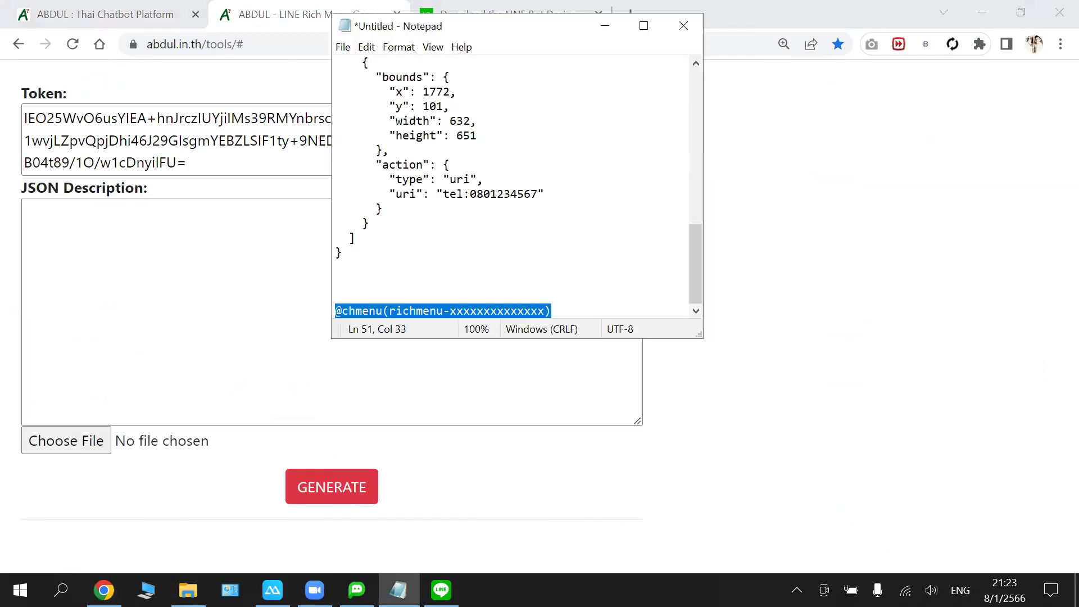
left_click(579, 308)
key("shift+Home")
key("Delete")
key("Up")
key("Up")
key("Up")
key("Up")
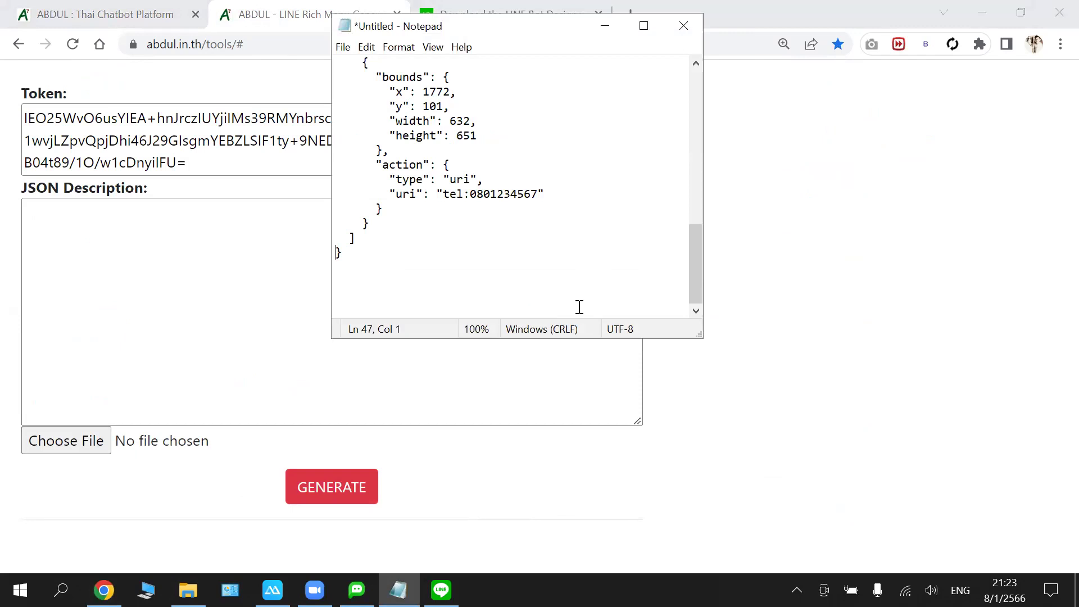
key("End")
key("Return")
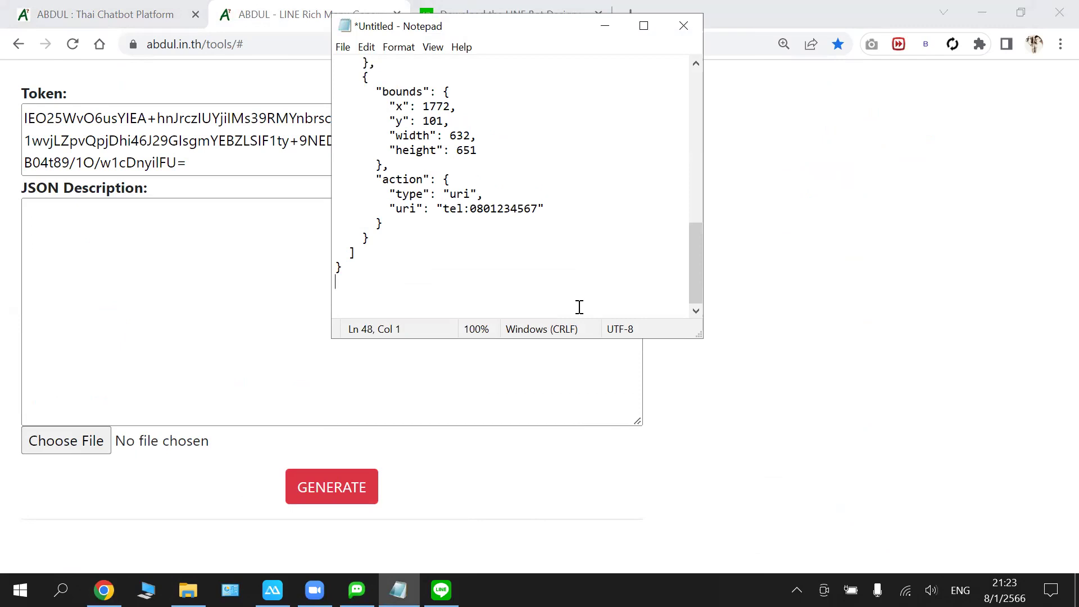
scroll(579, 307, "up", 1)
key("Up")
key("End")
key("Delete")
- Copy the whole rich menu JSON into the generator's JSON Description field
key("ctrl+a")
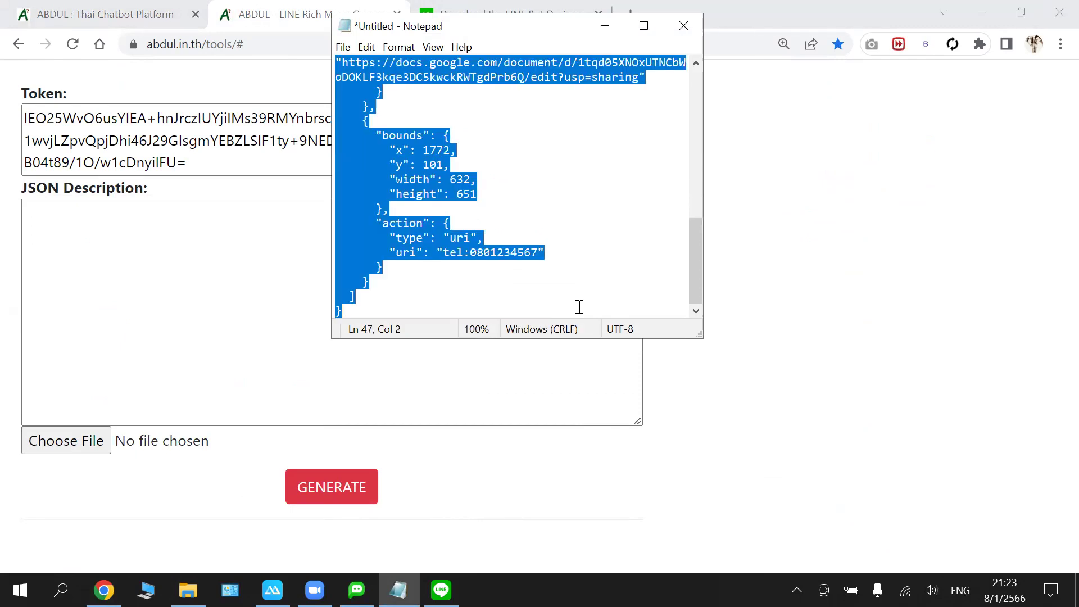
right_click(366, 169)
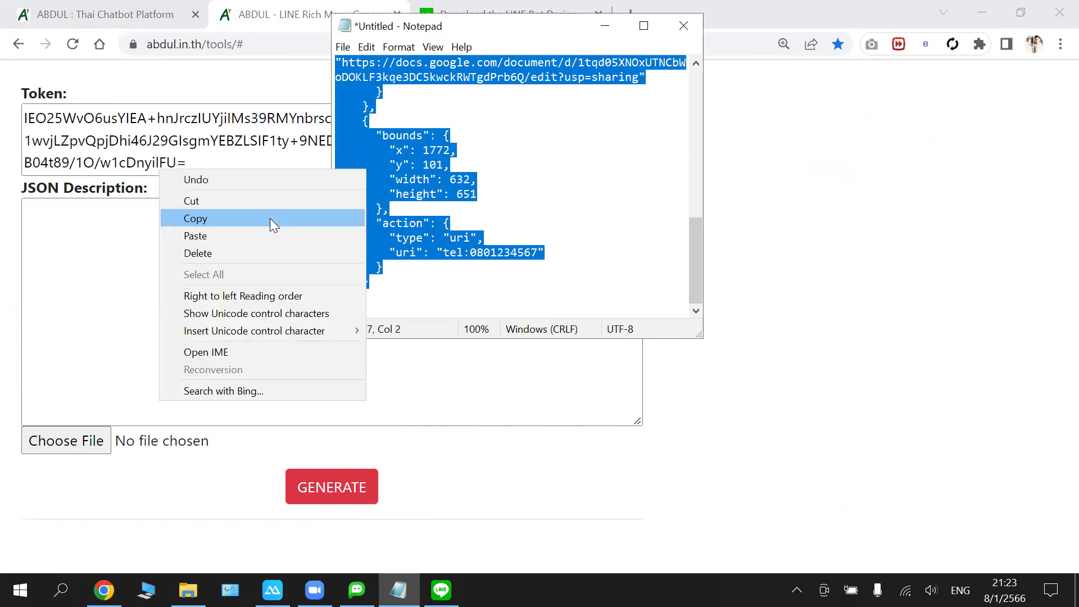
left_click(272, 219)
left_click(190, 251)
key("ctrl+v")
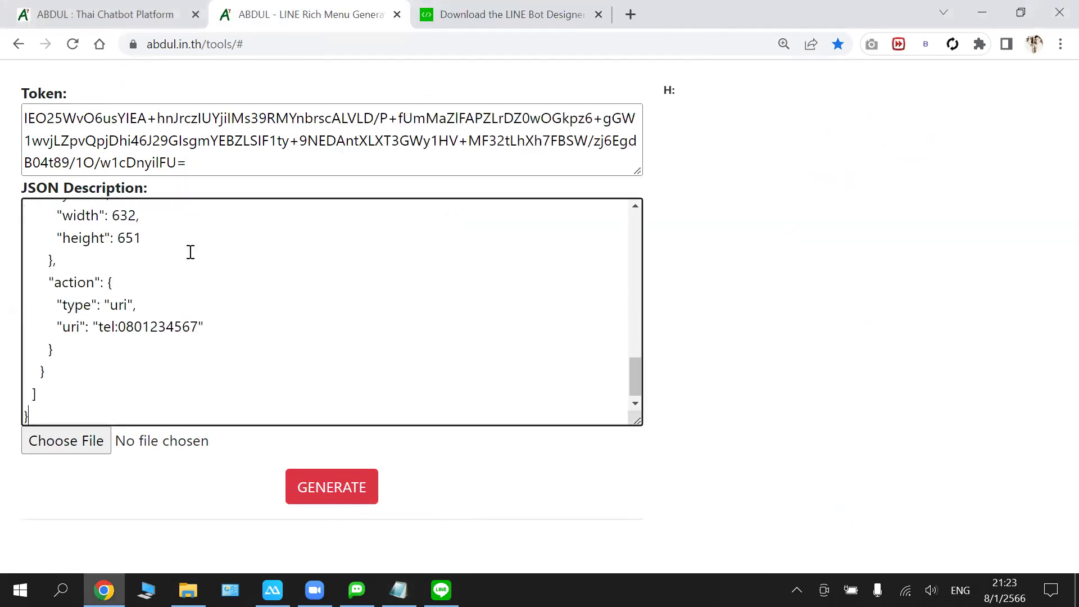
left_click(82, 445)
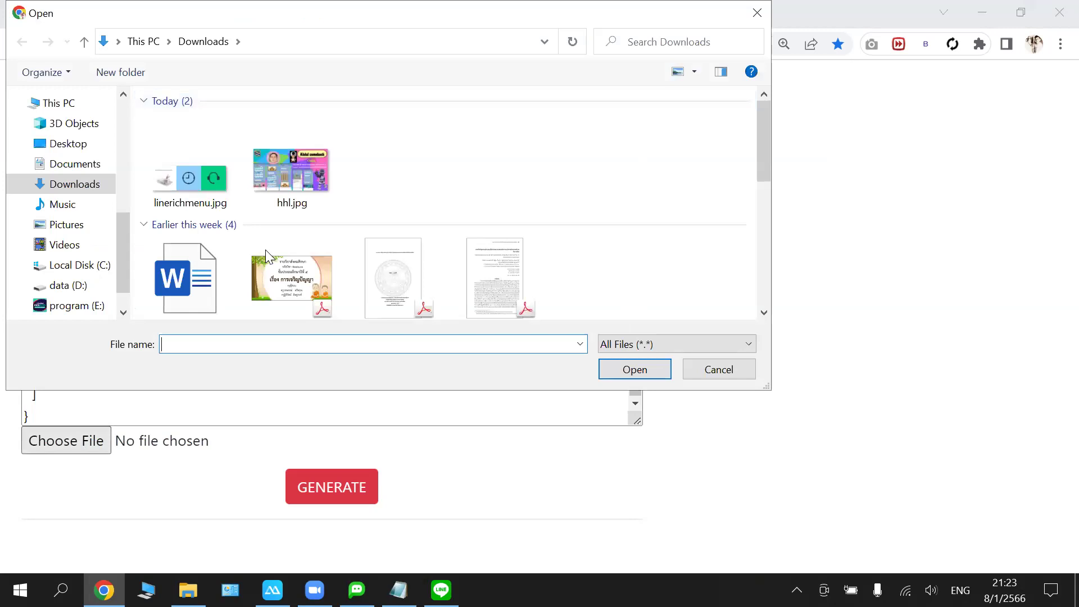
- Generate a rich menu from linerichmenu.jpg and set richmenu-bee98abce3a29476b488ebcd87ea8153 as default
left_click(186, 177)
left_click(617, 369)
left_click(320, 486)
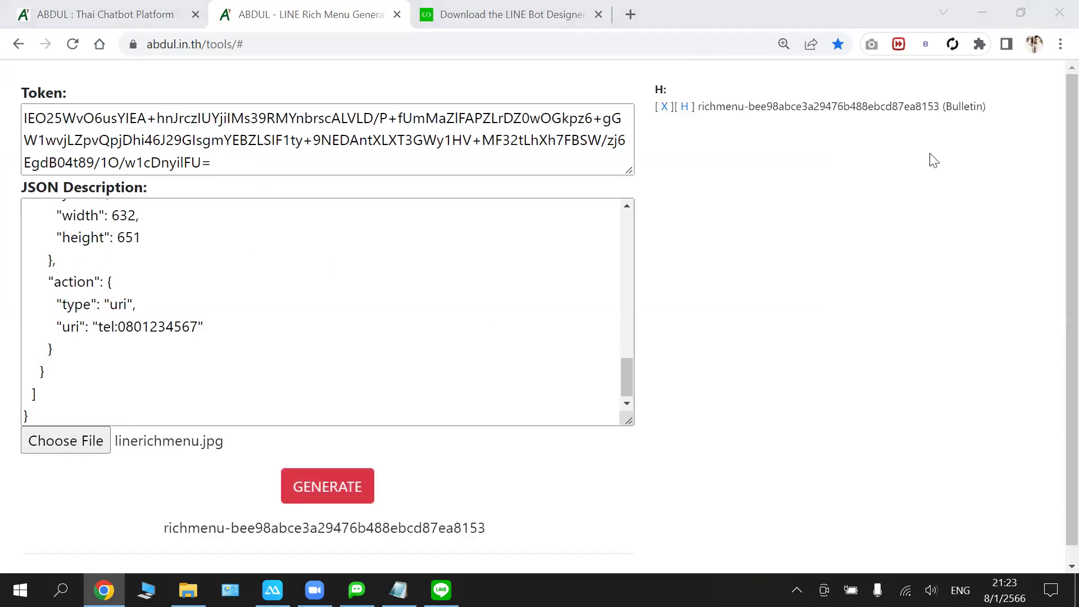
left_click(684, 110)
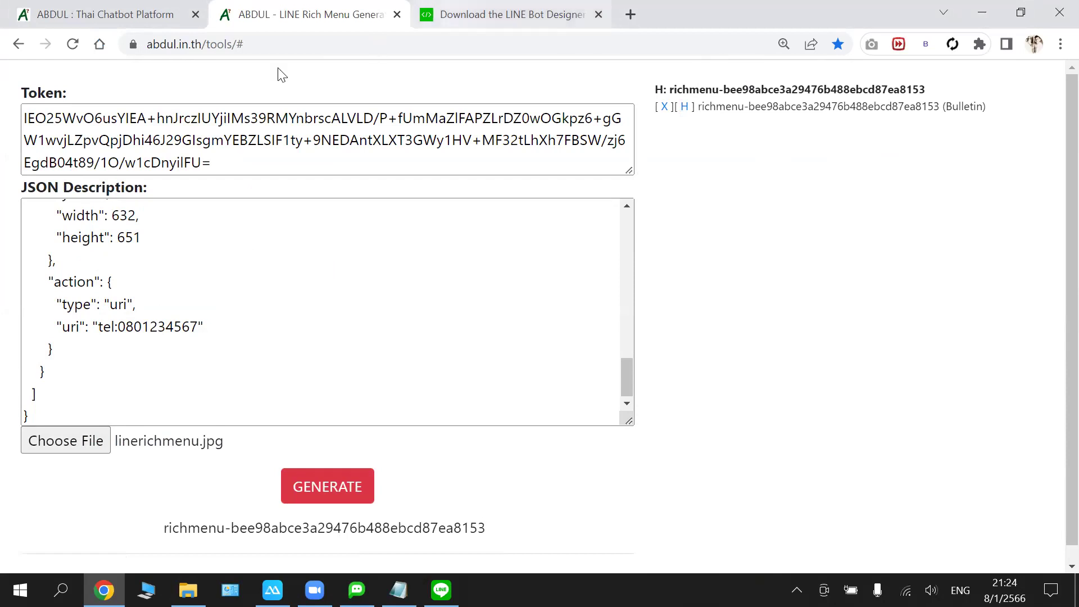
left_click(125, 17)
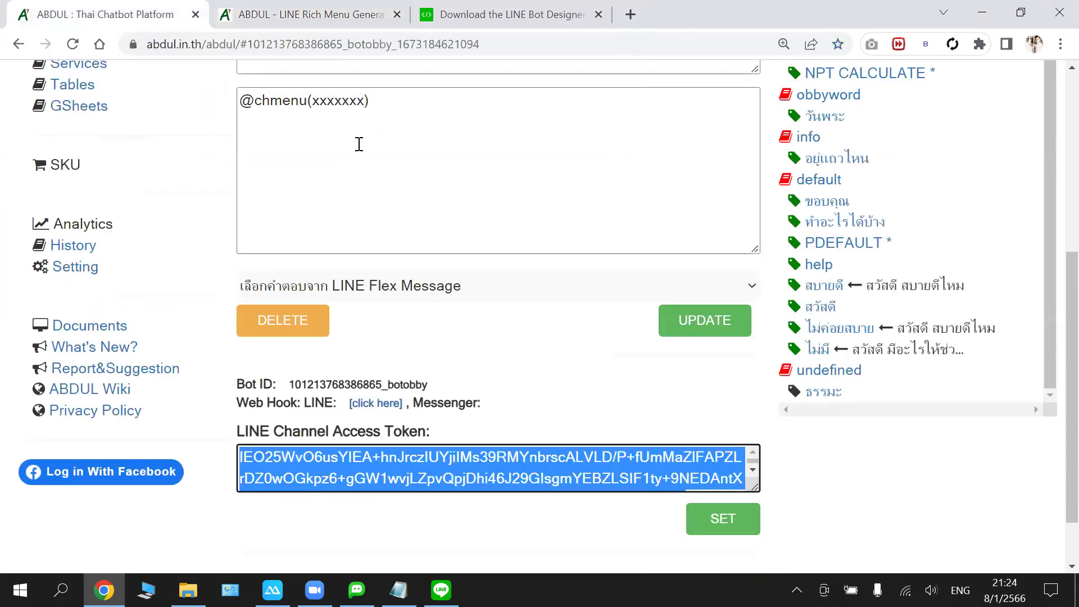
scroll(360, 140, "up", 1)
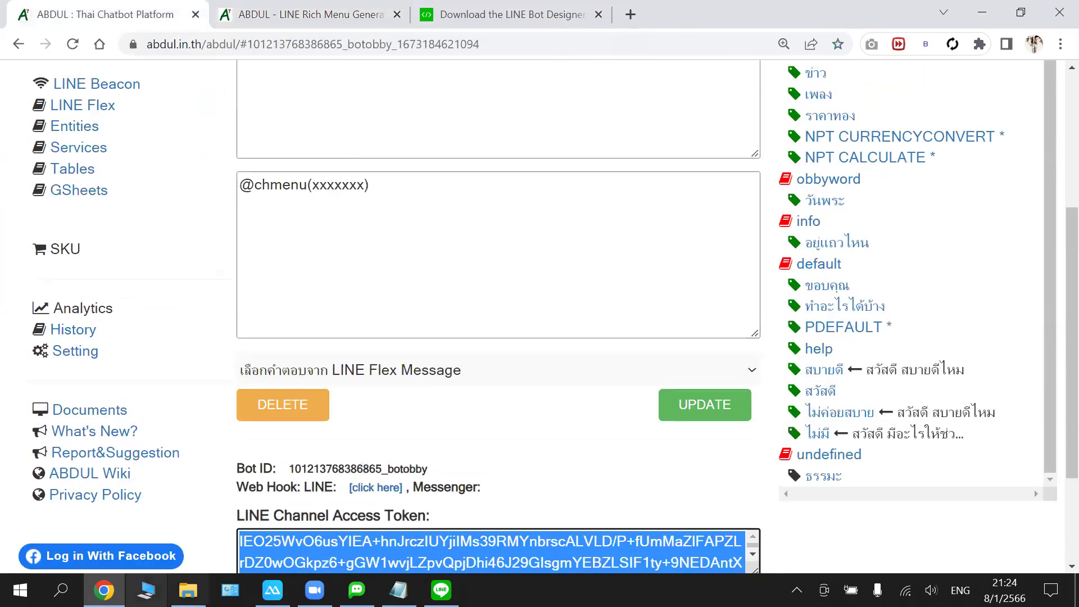
left_click(336, 13)
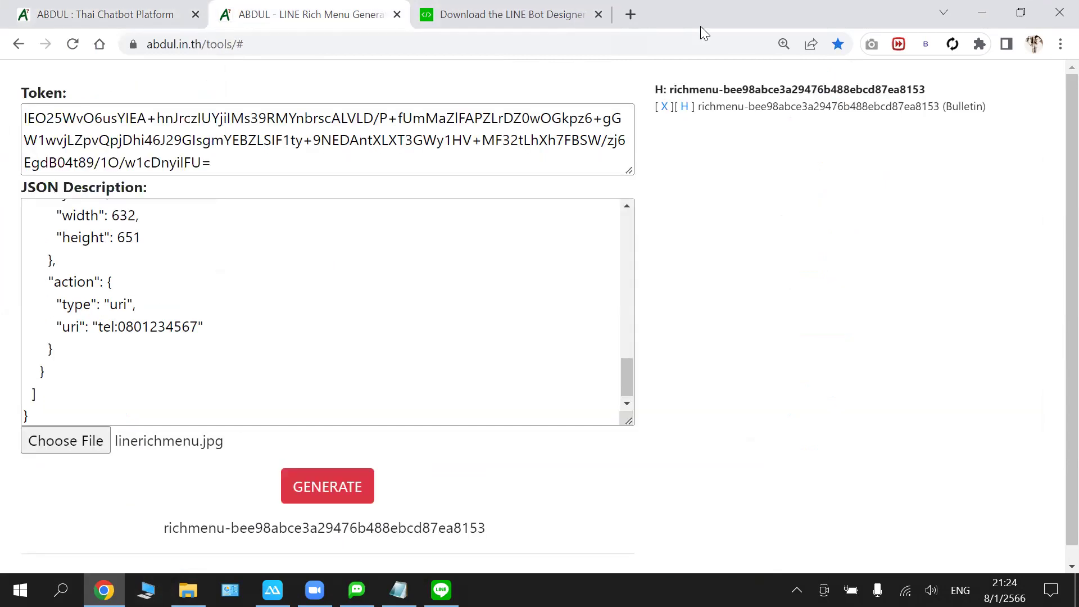
left_click_drag(702, 106, 939, 105)
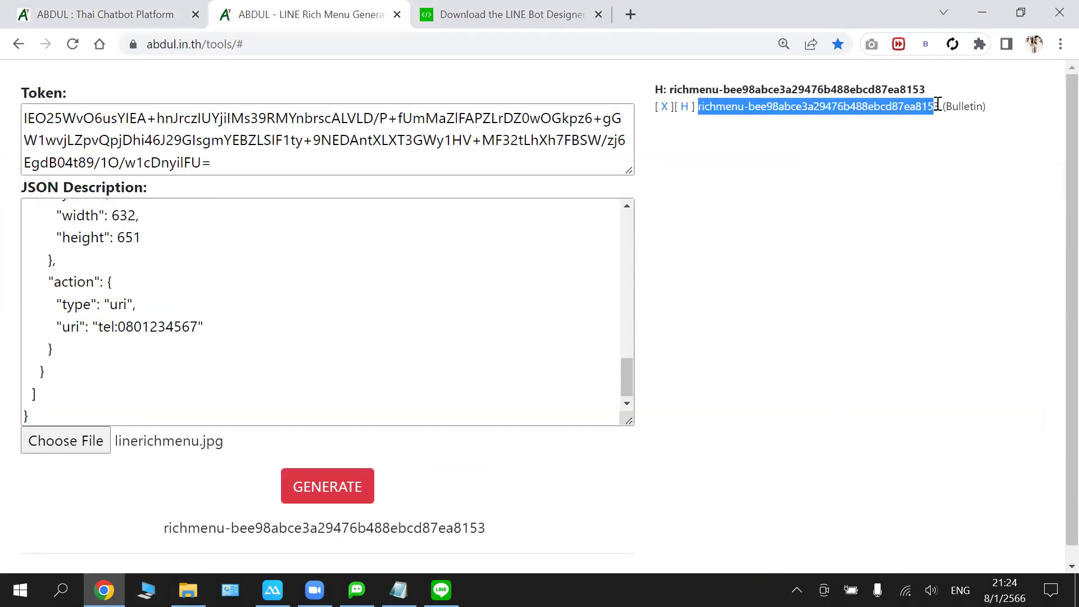
right_click(926, 108)
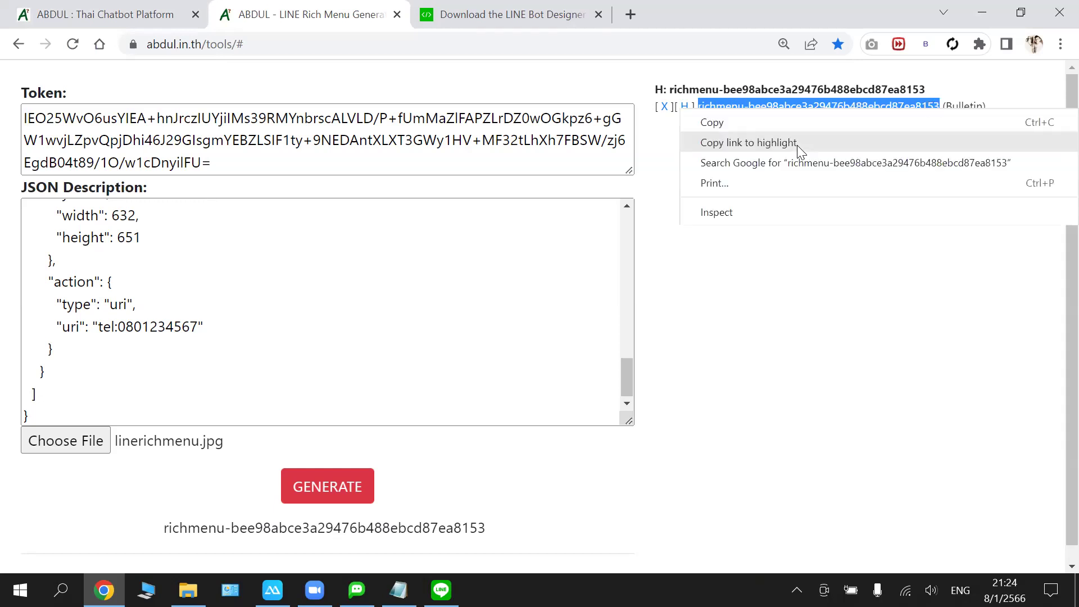
key("Escape")
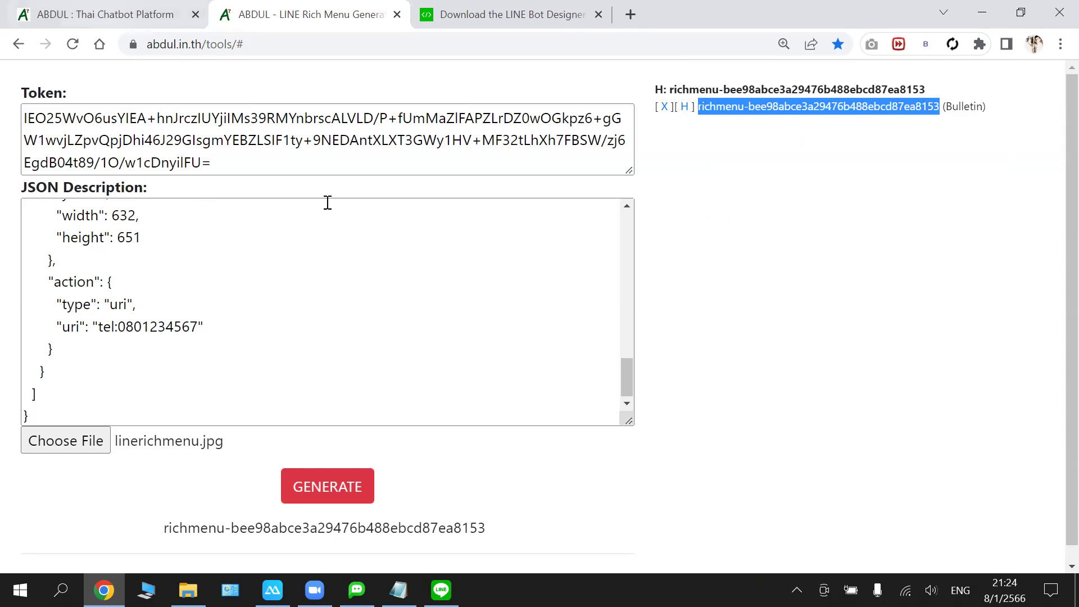
key("ctrl+shift+Tab")
left_click(420, 149)
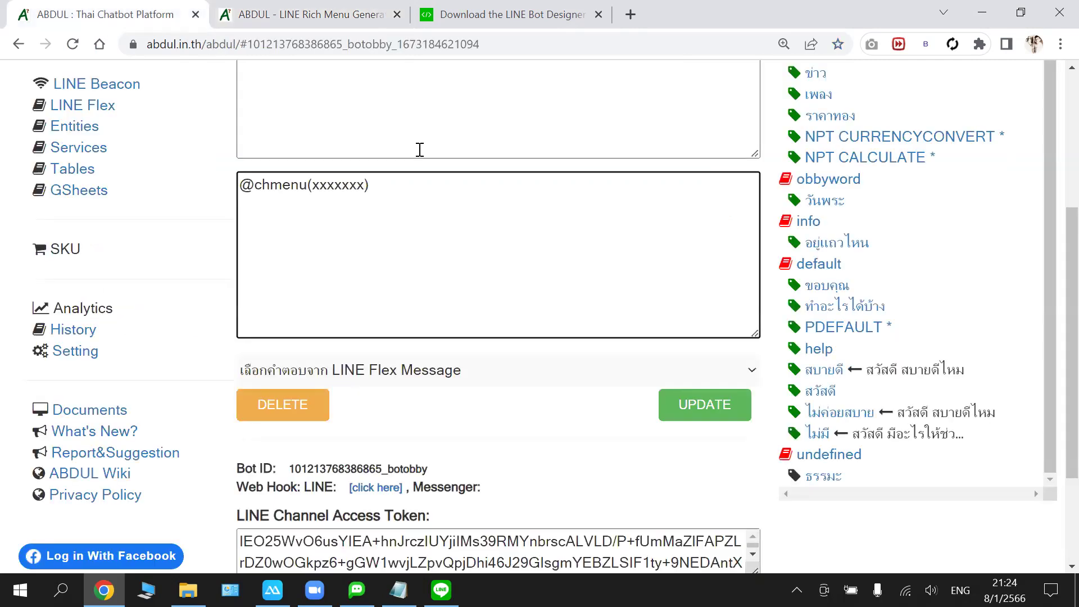
key("Left")
key("shift+Left")
key("shift+Left")
key("shift+Left")
key("shift+Left")
key("shift+Left")
key("shift+Left")
key("shift+Left")
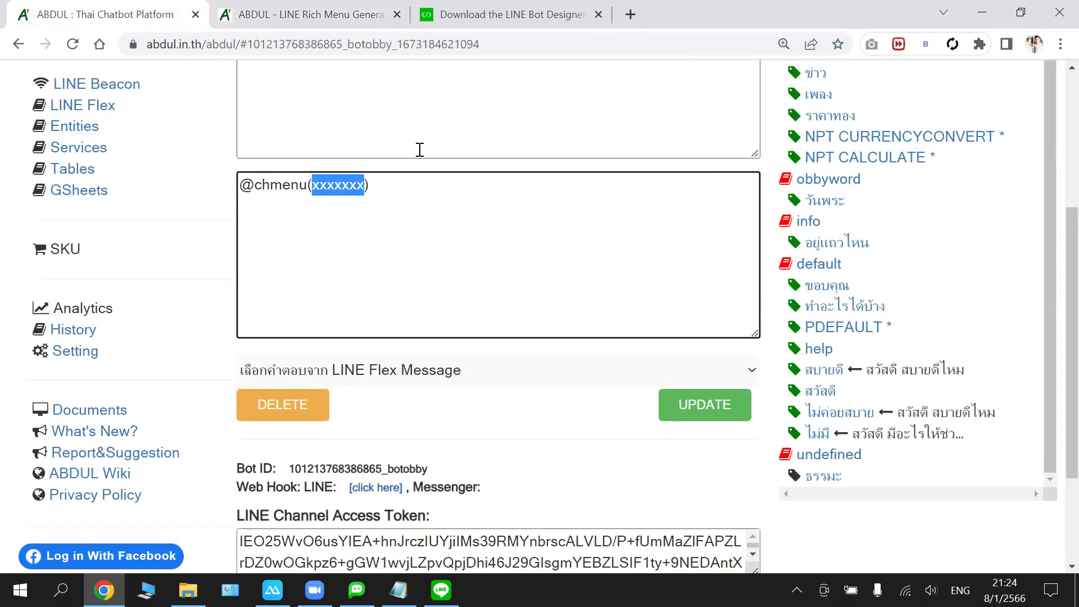
key("ctrl+v")
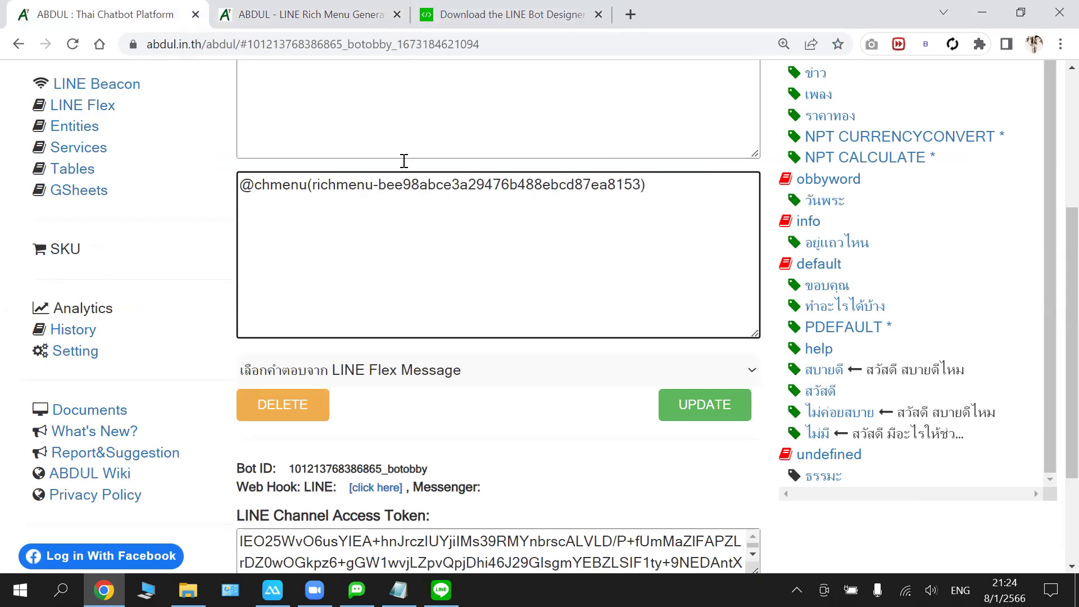
scroll(404, 161, "up", 3)
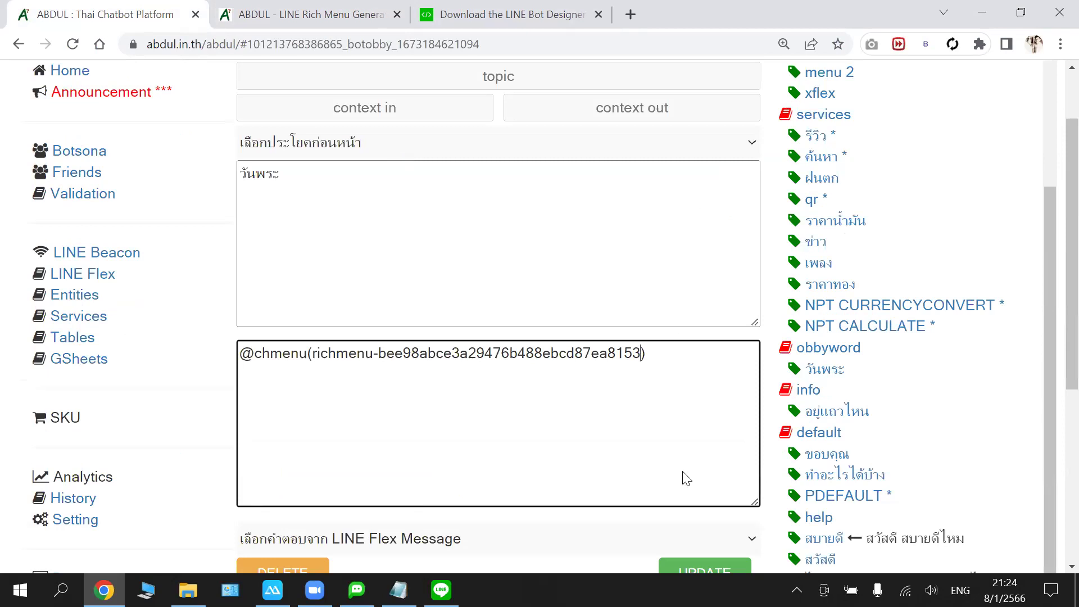
scroll(686, 478, "down", 1)
left_click(691, 486)
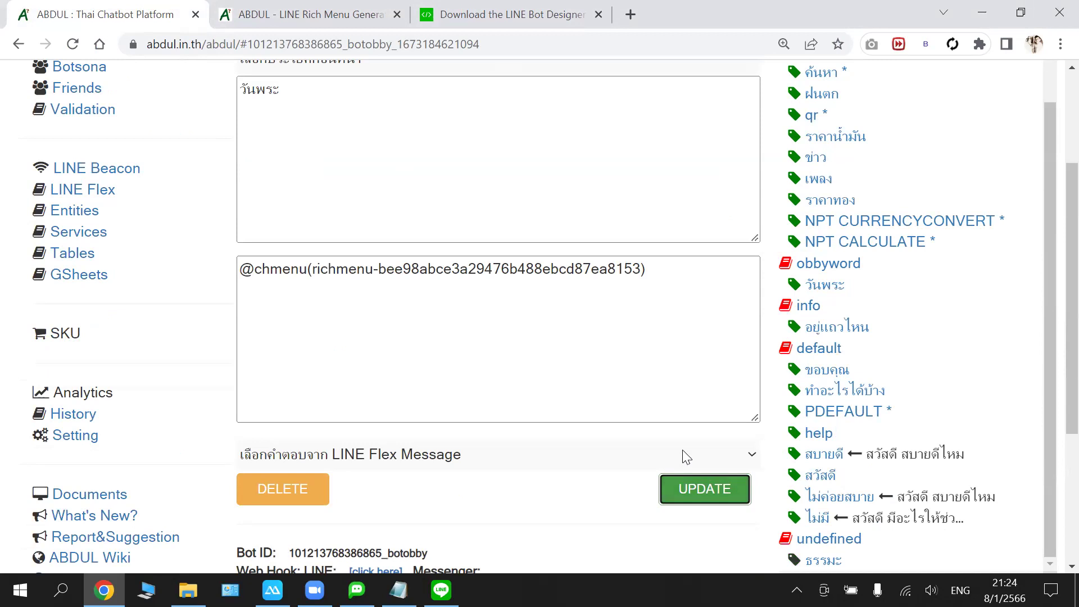
left_click(645, 265)
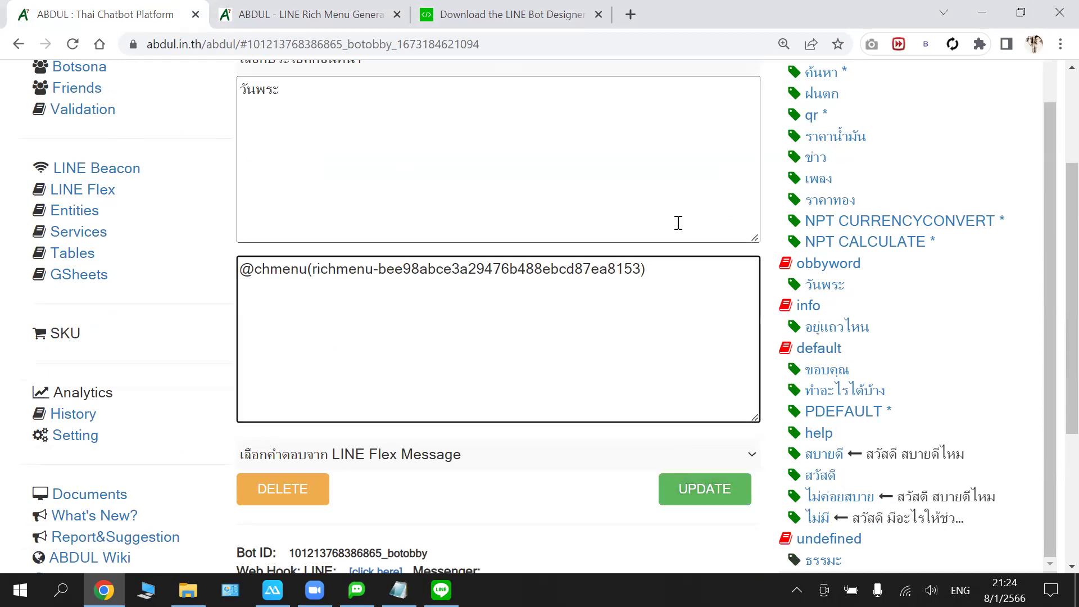
key("ctrl+a")
key("ctrl+c")
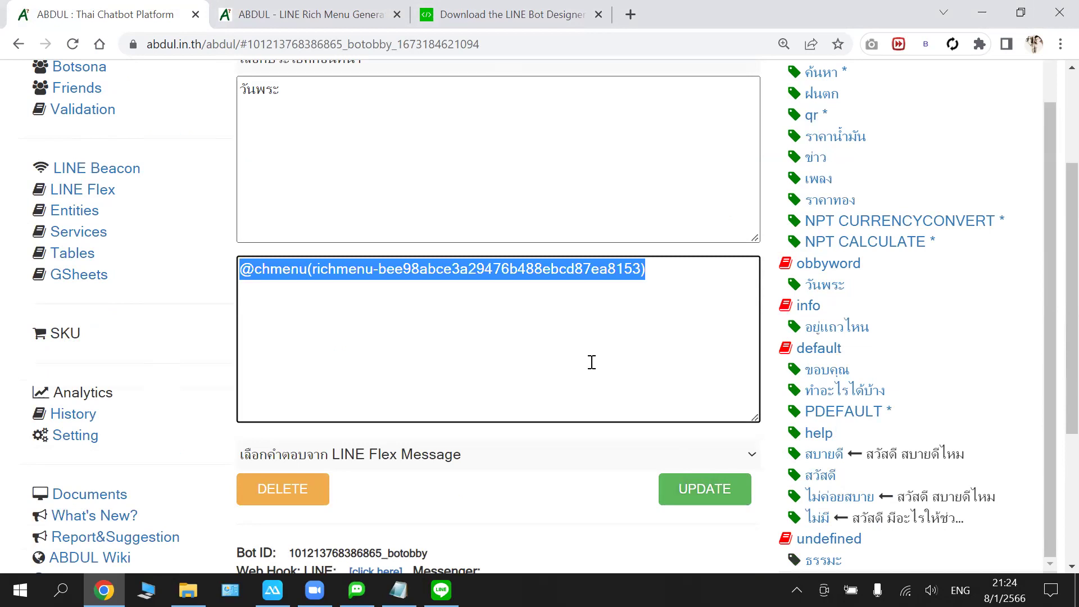
left_click(395, 582)
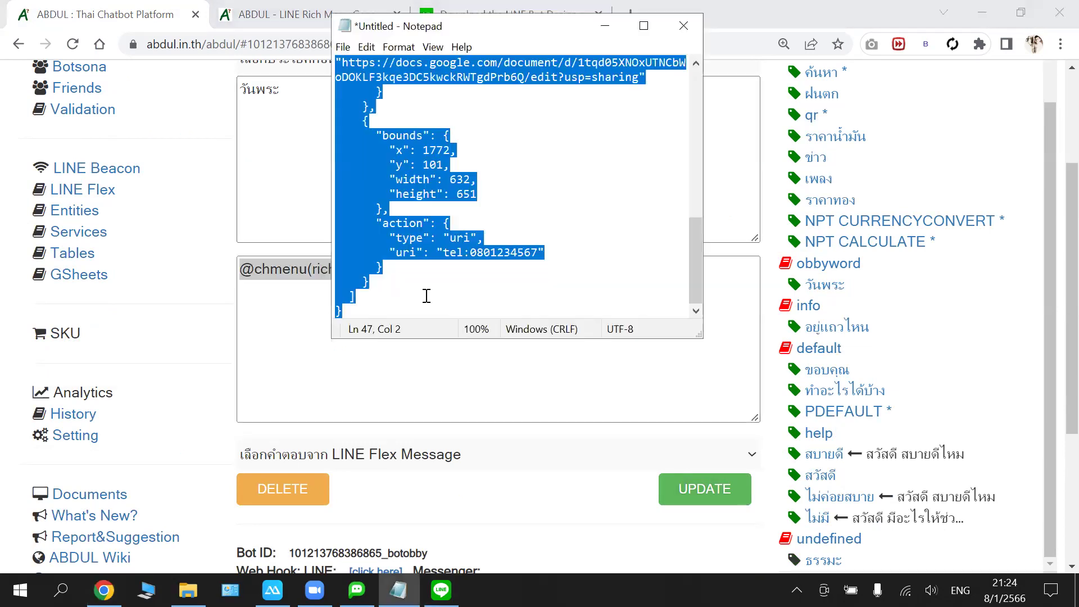
left_click(407, 309)
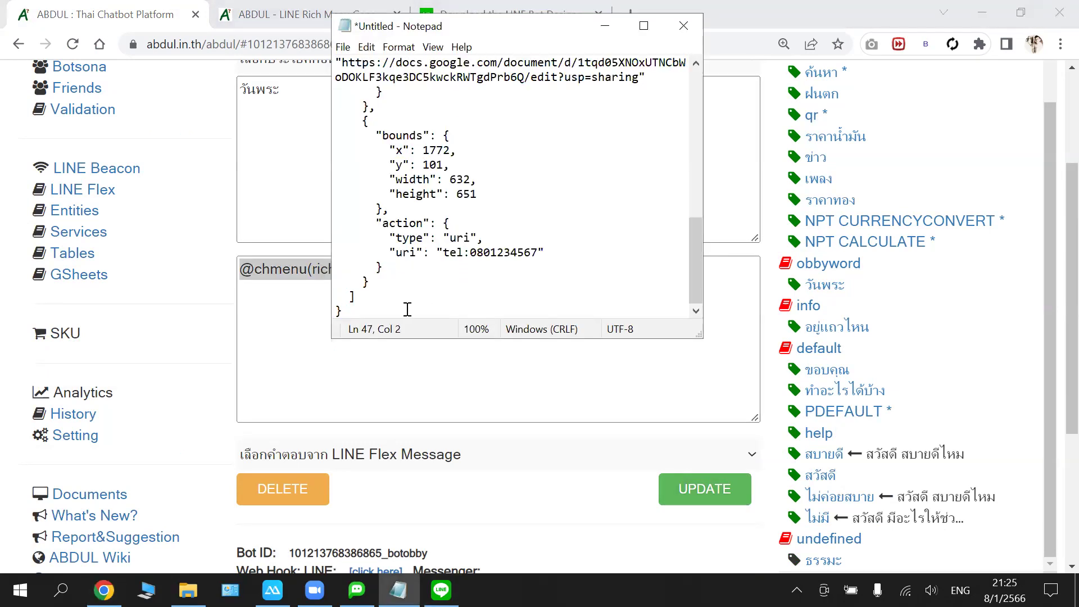
key("Return")
key("Return")
key("ctrl+v")
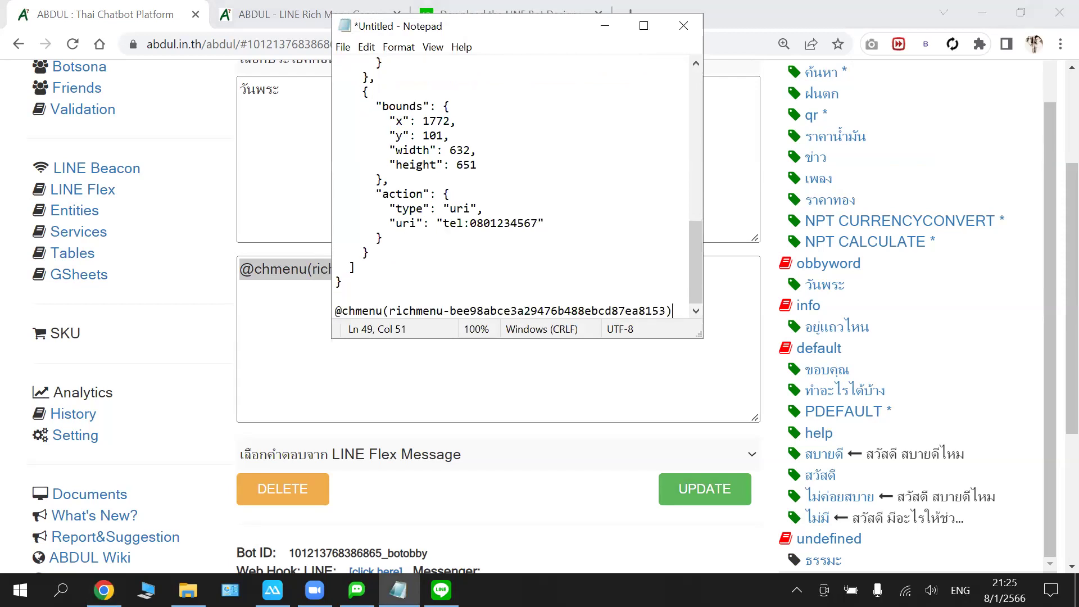
left_click(325, 315)
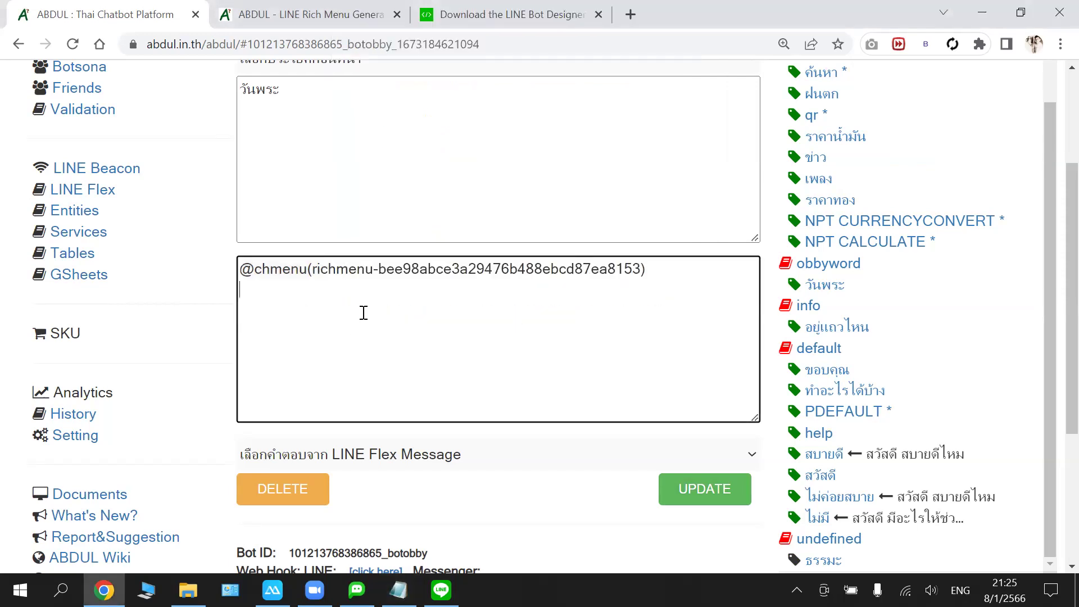
left_click(687, 492)
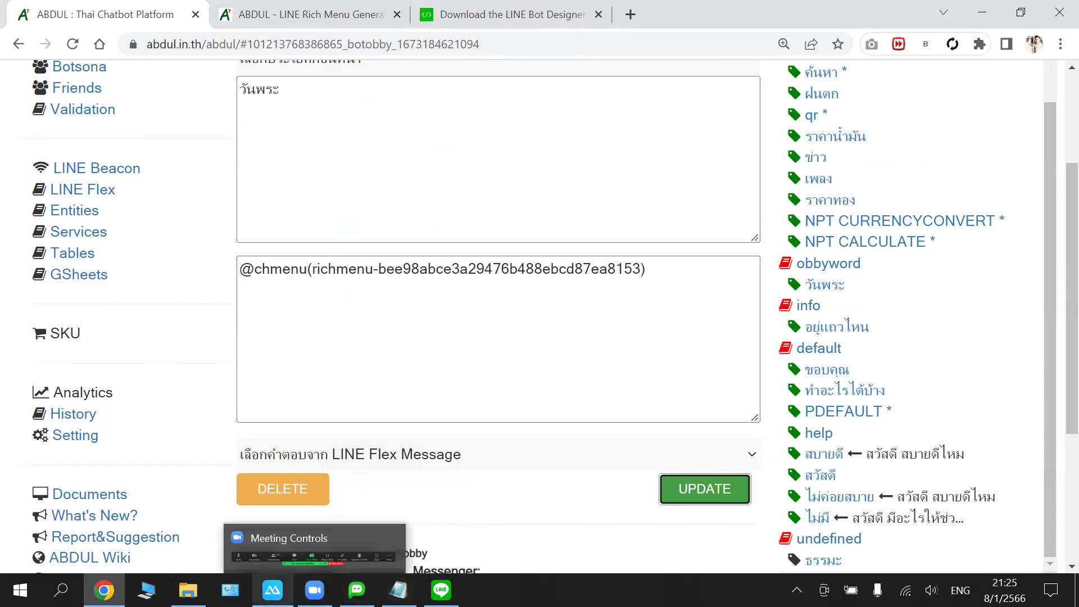
left_click(272, 590)
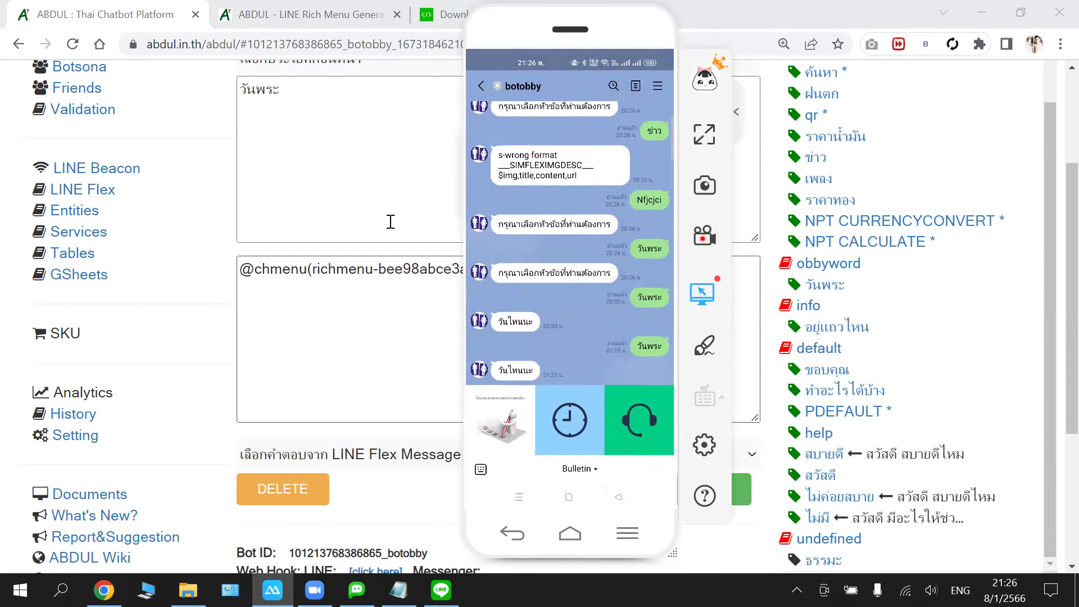
left_click(387, 302)
left_click(388, 217)
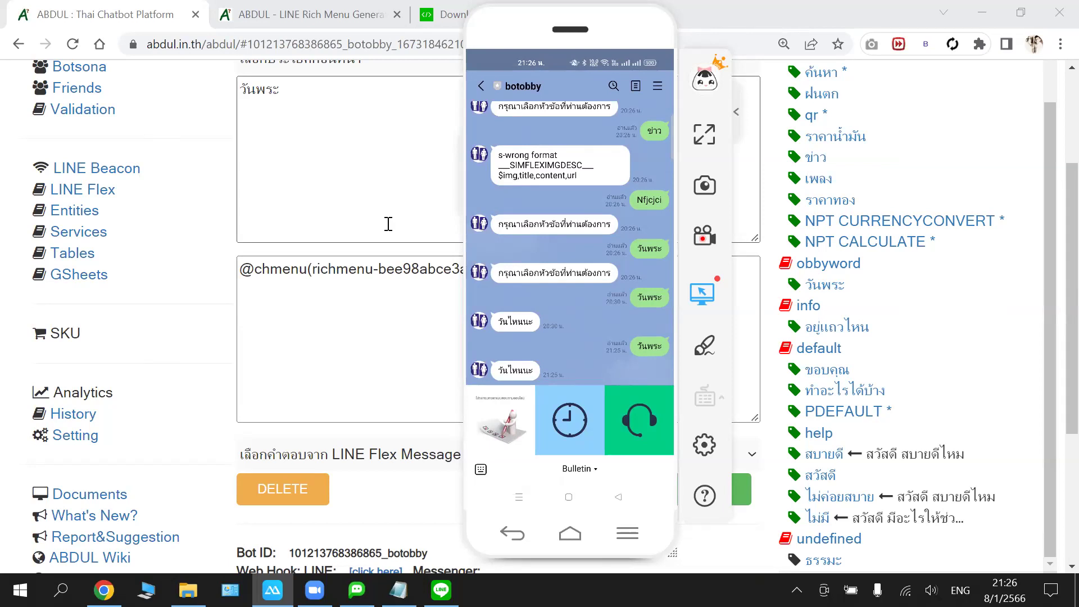
scroll(388, 242, "up", 2)
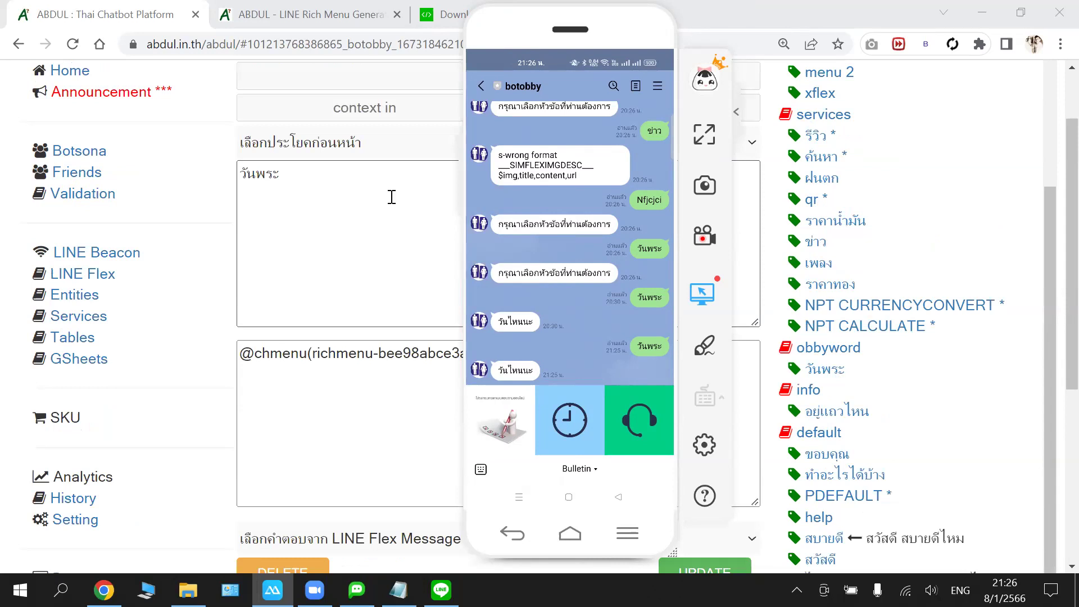
- Select วันพระ in the chatbot editor's message, then look over the generated rich menu ID
left_click(234, 174)
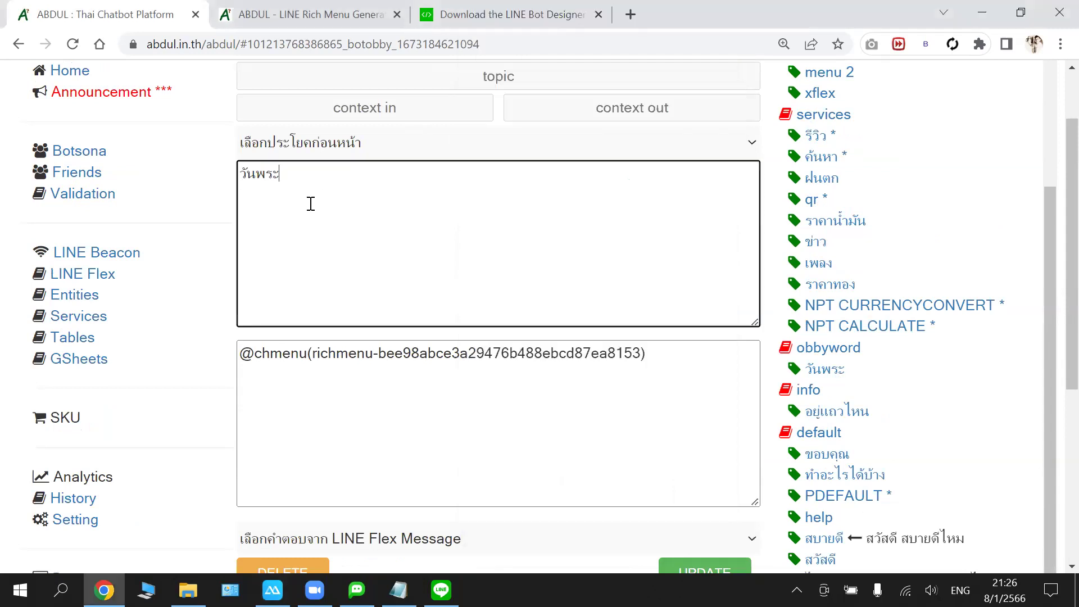
double_click(264, 182)
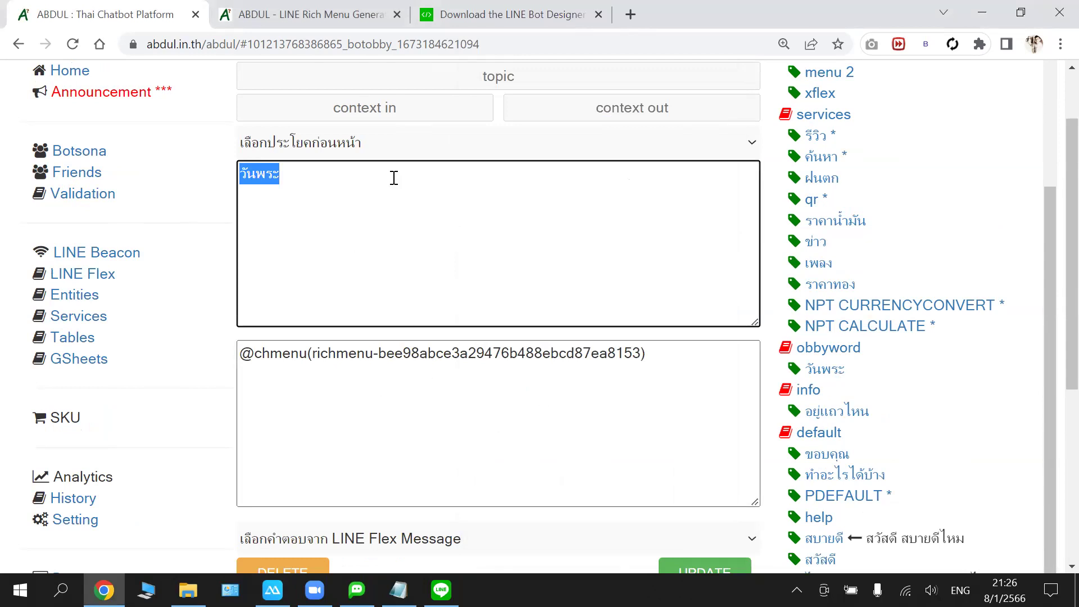
left_click(307, 10)
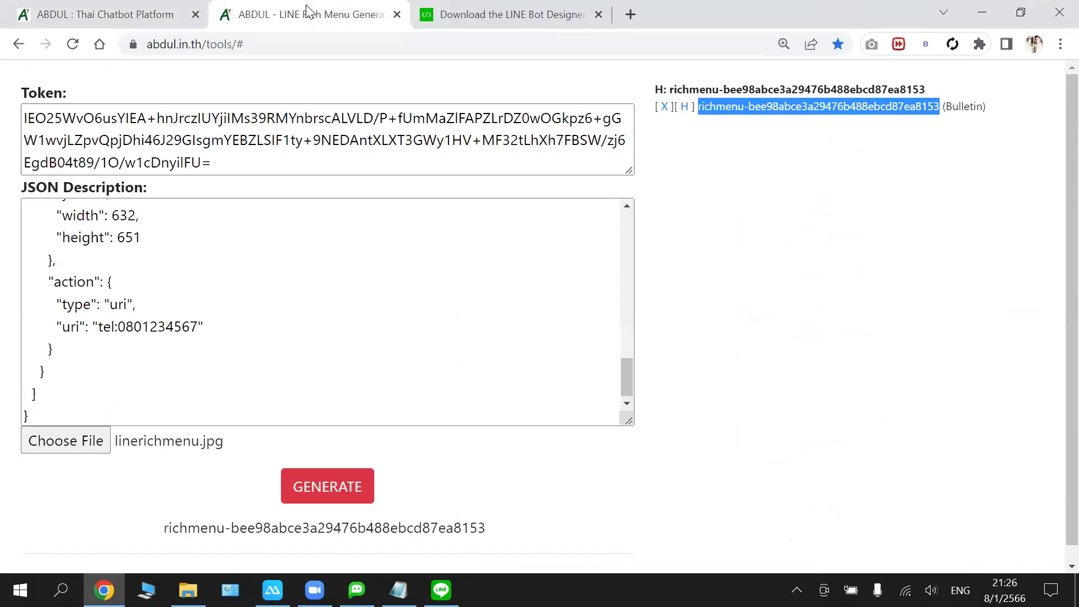
left_click_drag(698, 106, 868, 107)
left_click(770, 125)
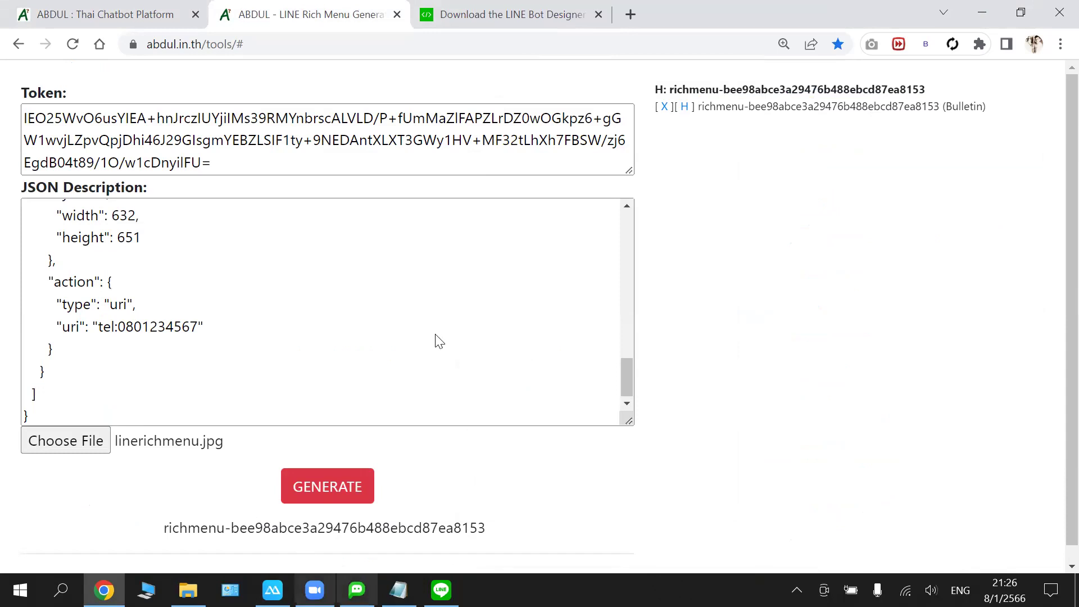
- Check the Notepad notes, then select the Bulletin ID richmenu-bee98abce3a29476b488ebcd87ea8153 in the generator
key("super+8")
key("super+alt+8")
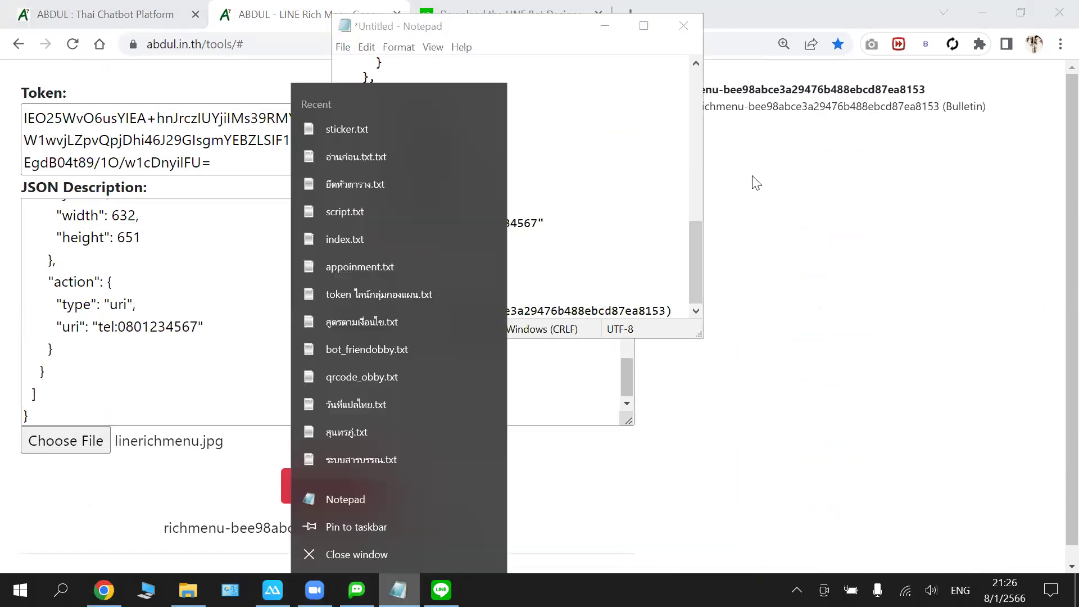
left_click(725, 83)
left_click_drag(725, 85, 926, 93)
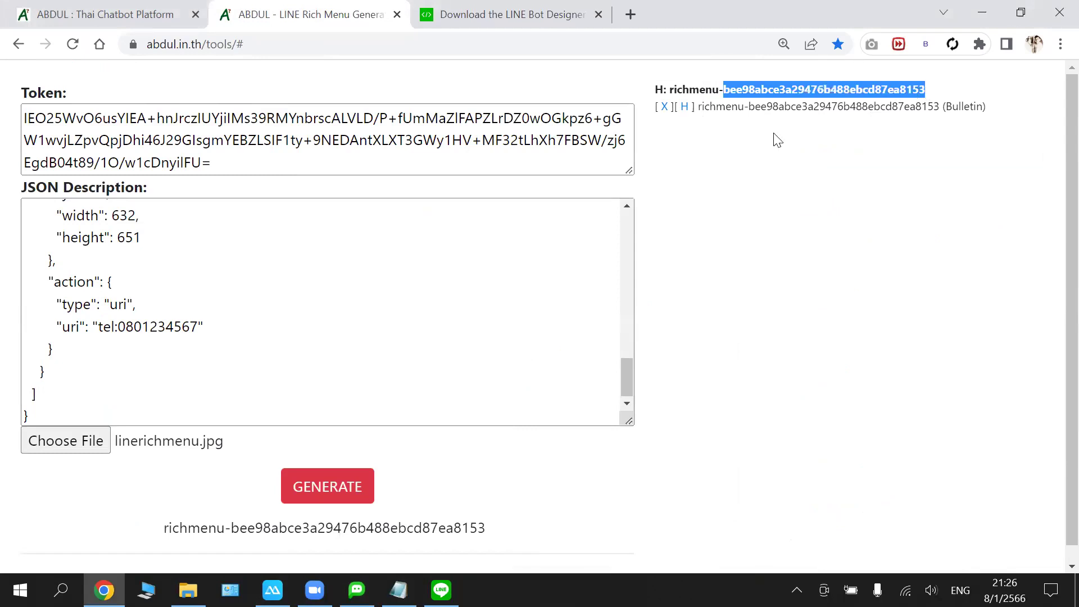
left_click(749, 108)
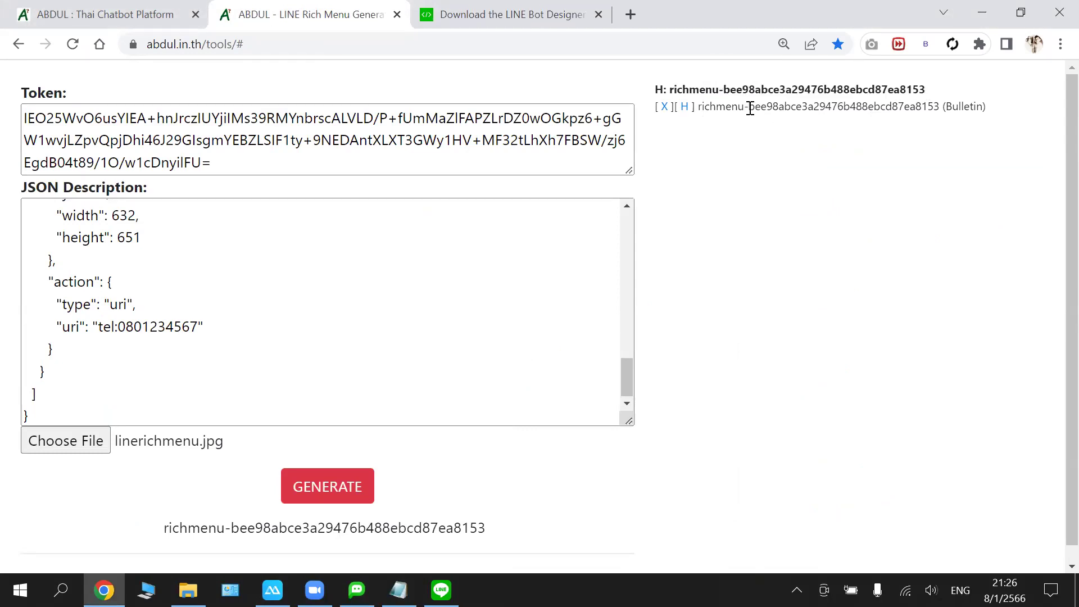
double_click(892, 113)
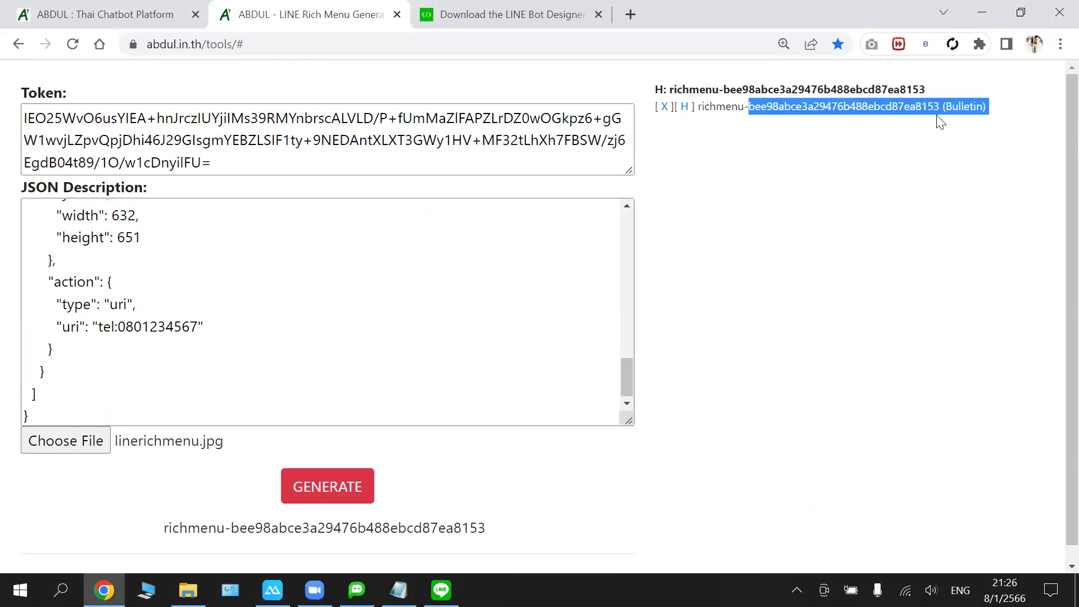
left_click(736, 157)
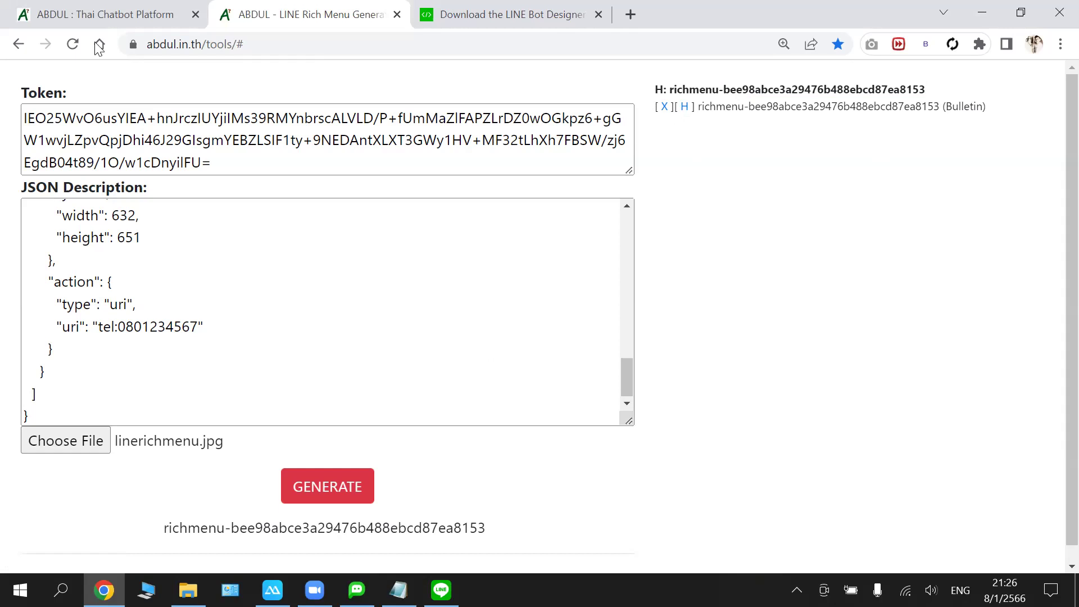
- Select the bot's LINE Channel Access Token, then reload the rich menu generator page
left_click(118, 12)
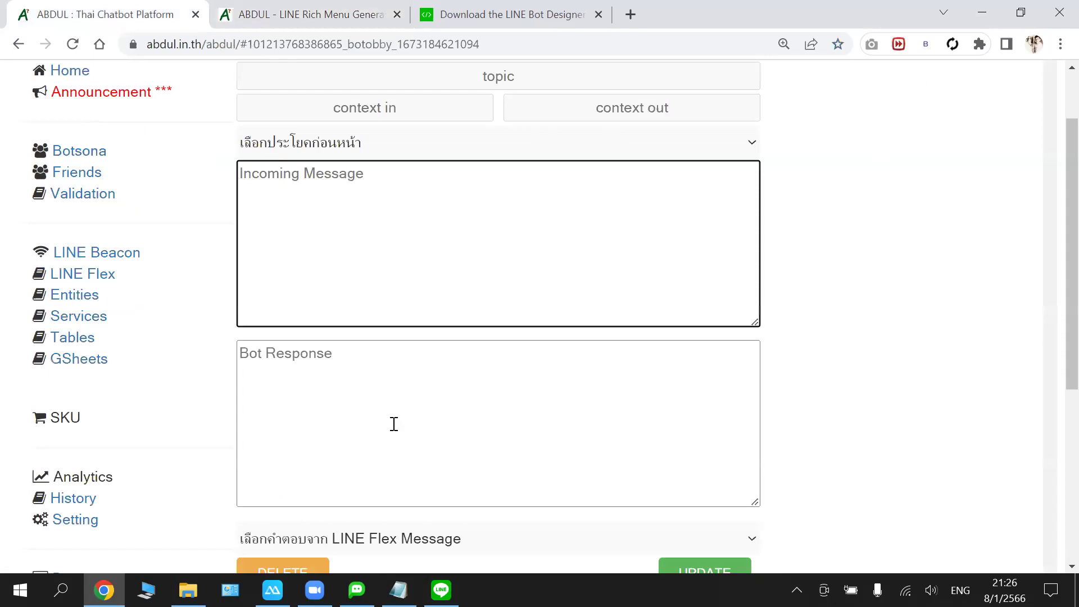
scroll(333, 469, "down", 5)
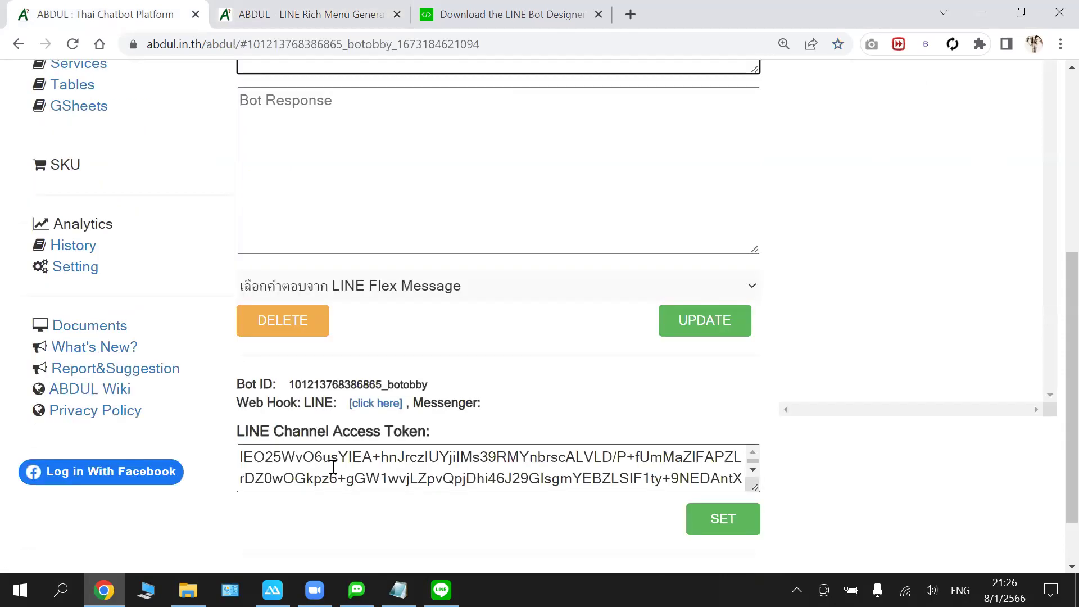
triple_click(365, 465)
right_click(333, 467)
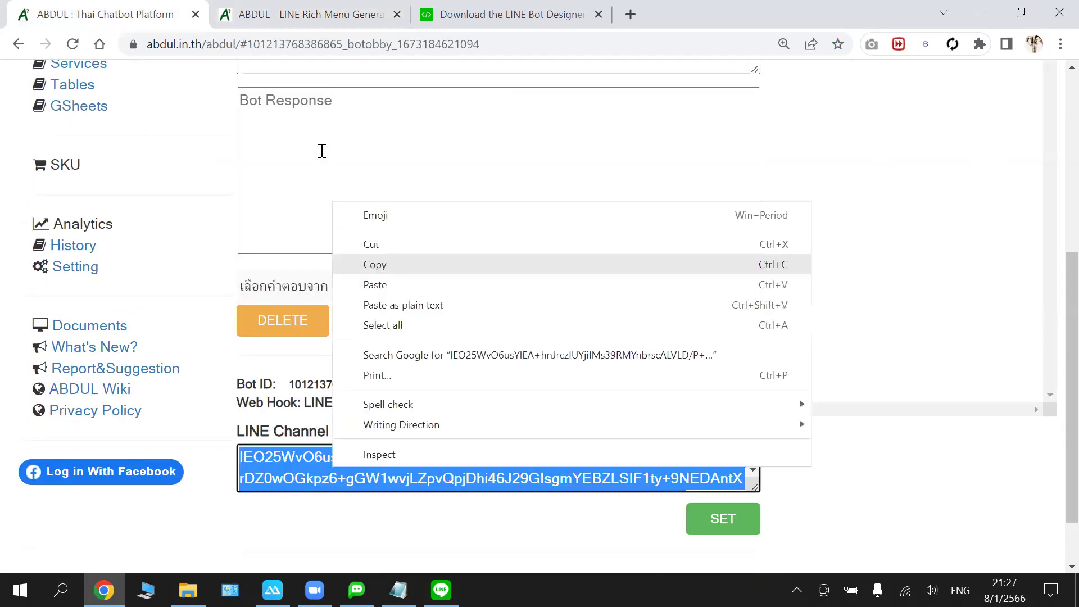
left_click(292, 14)
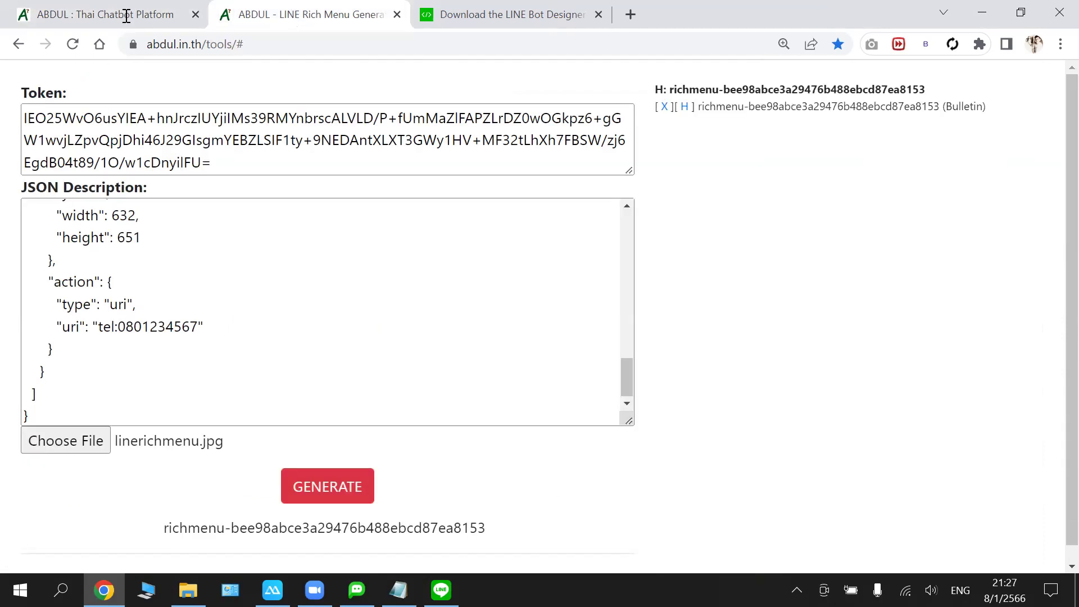
left_click(74, 44)
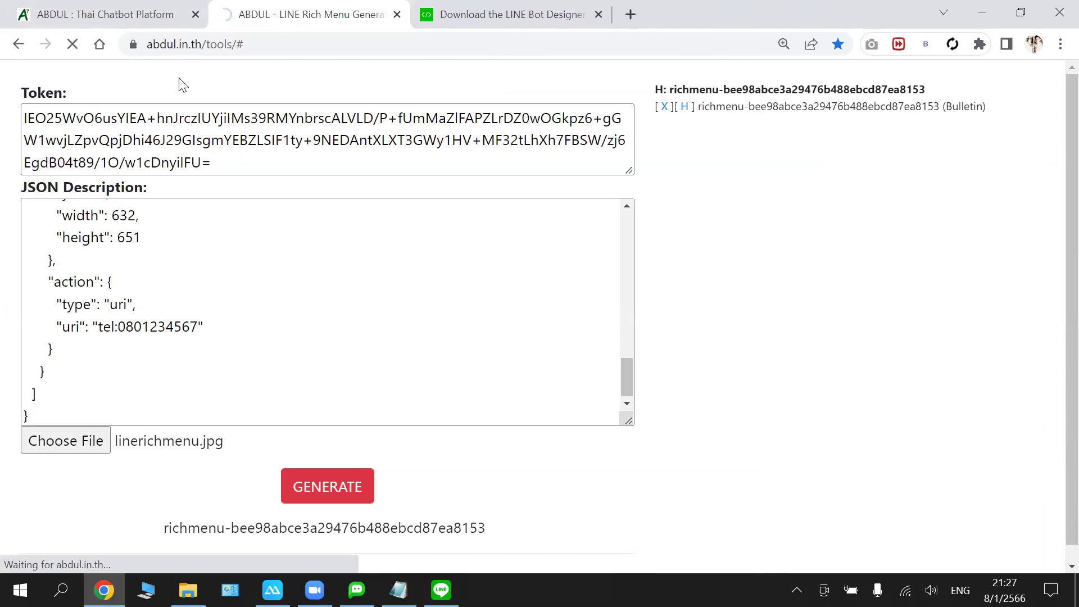
- Pick a bot from the bot list on the chatbot platform
left_click(136, 17)
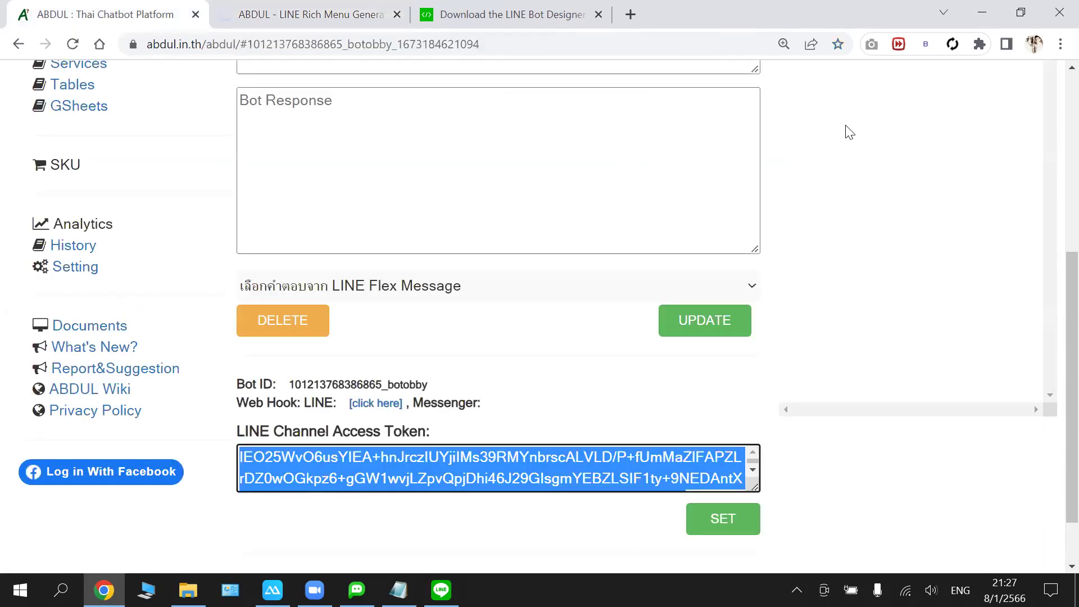
scroll(848, 133, "up", 4)
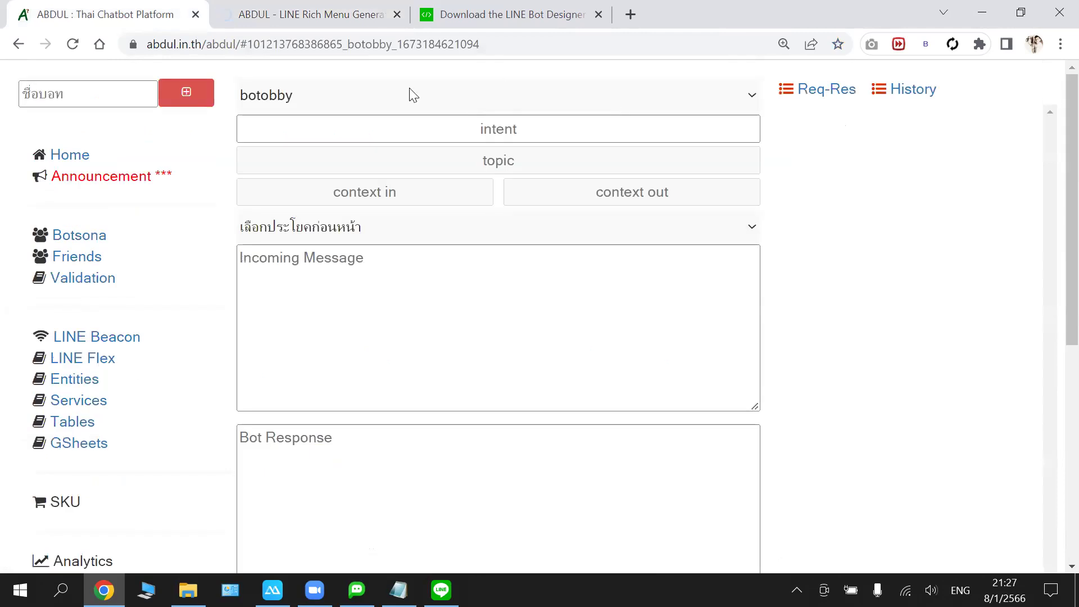
left_click(310, 94)
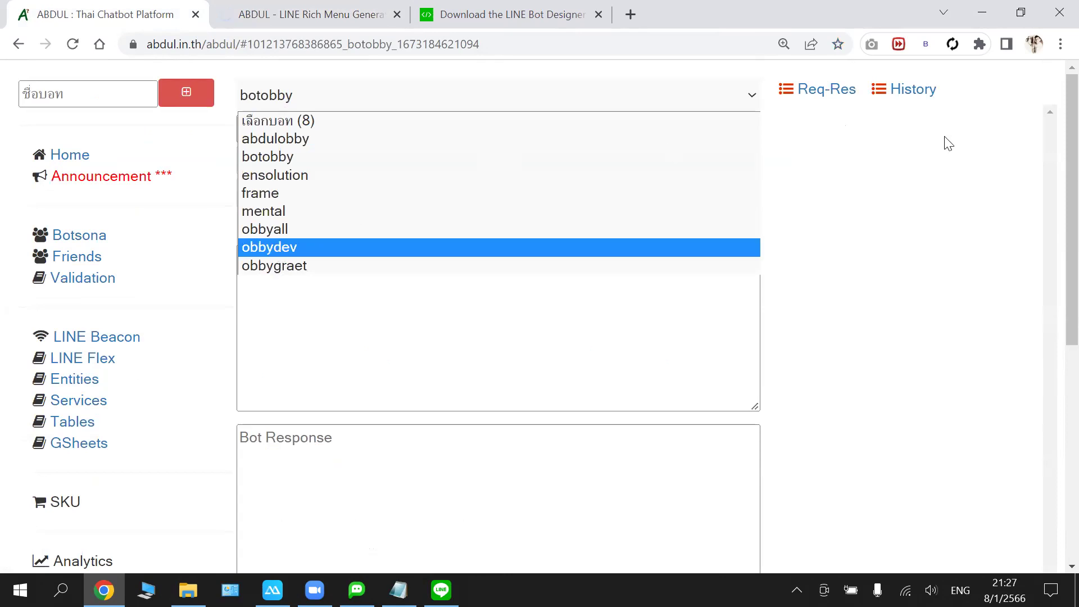
key("Return")
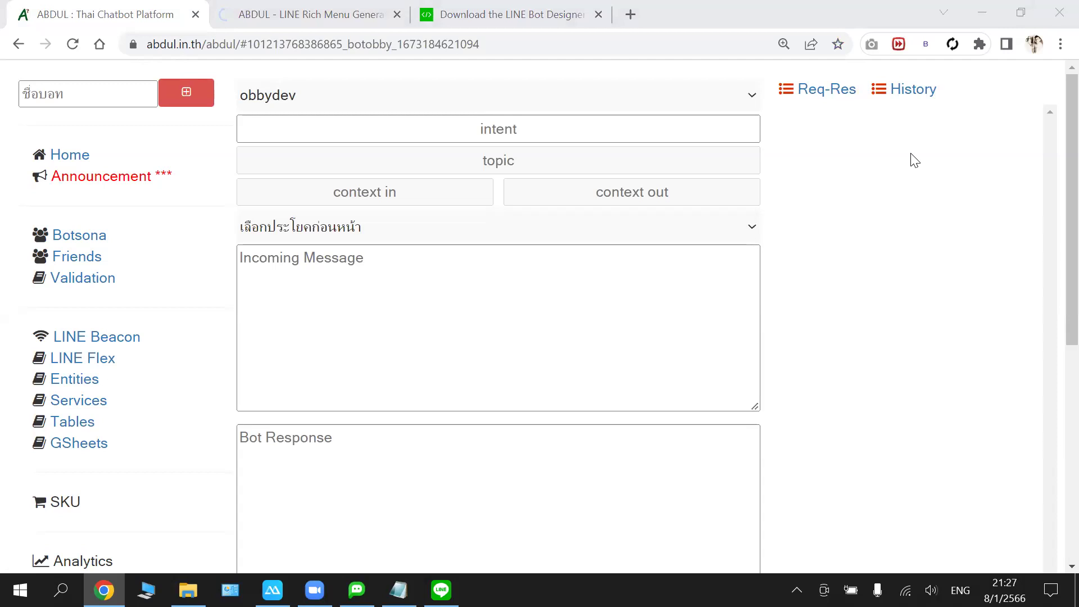
scroll(912, 160, "down", 2)
scroll(877, 179, "up", 2)
- Reload the chatbot platform and select botobby's entire access token
left_click(339, 22)
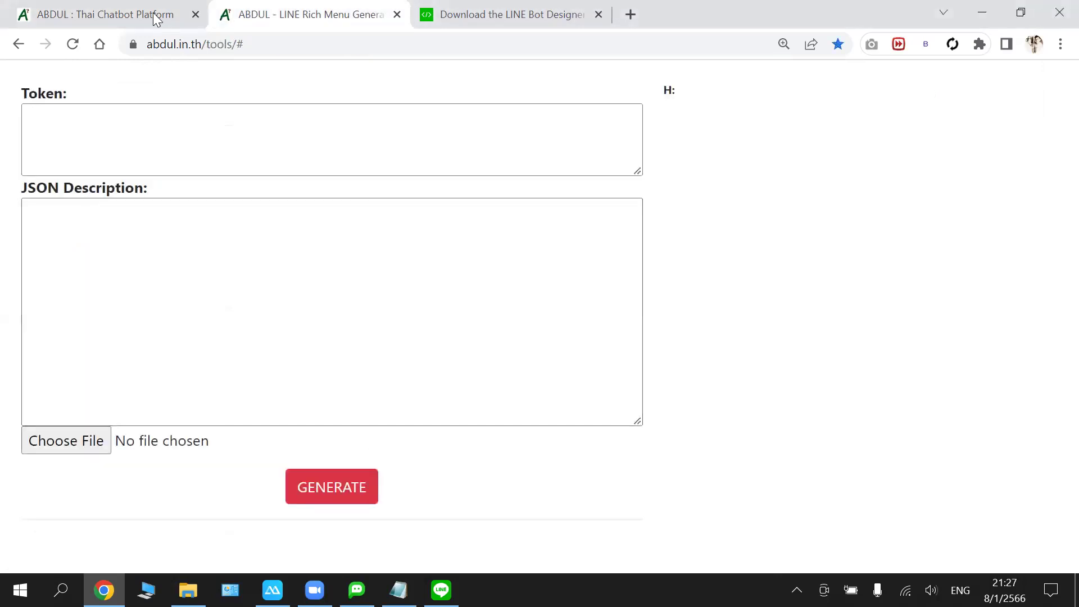
key("ctrl+shift+Tab")
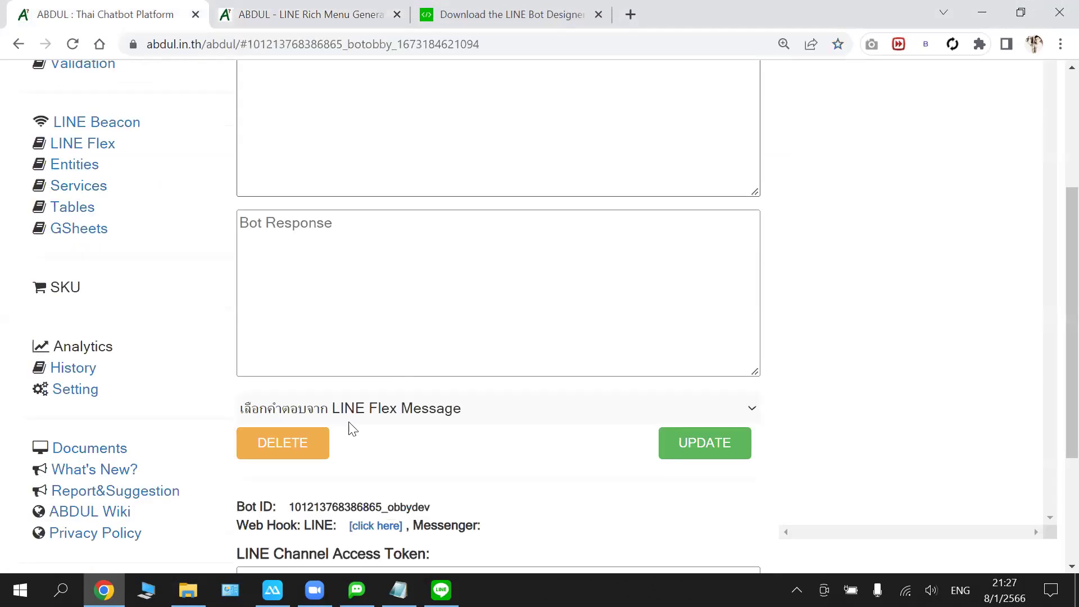
scroll(337, 388, "down", 3)
scroll(332, 346, "up", 7)
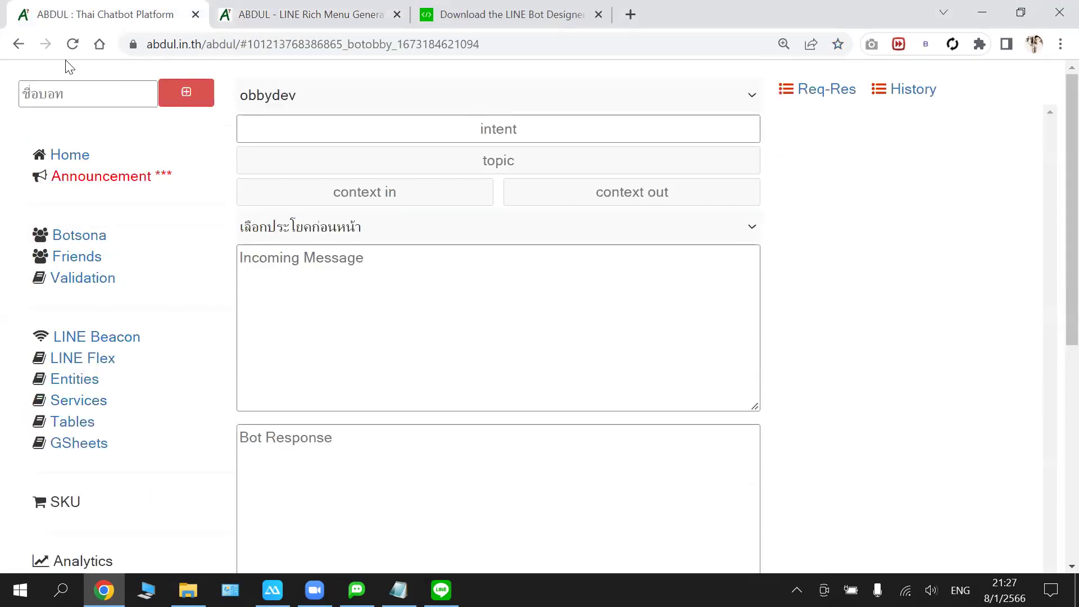
key("F5")
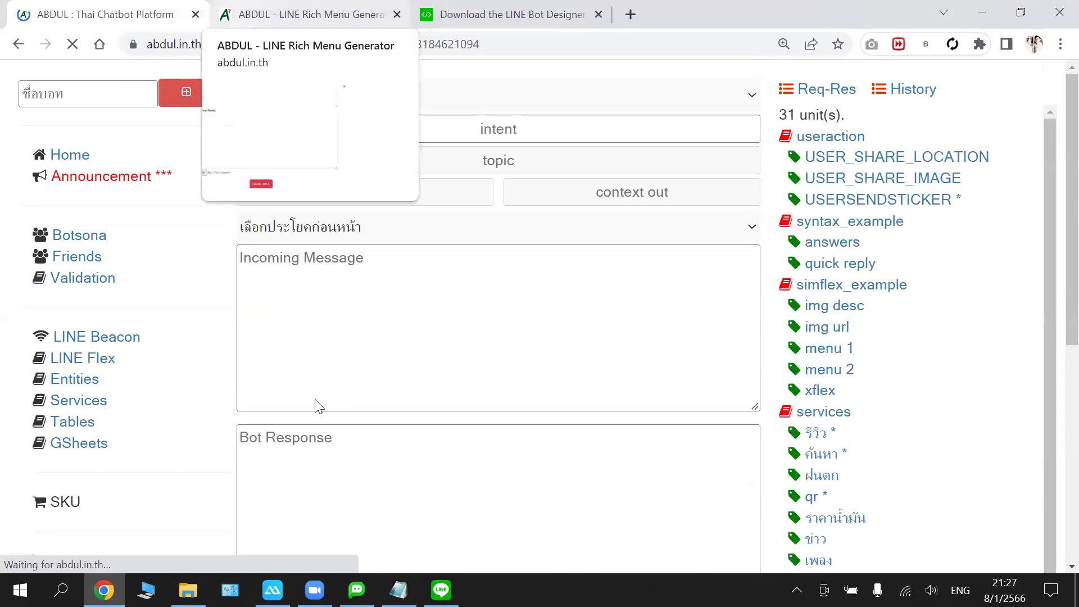
scroll(294, 469, "down", 5)
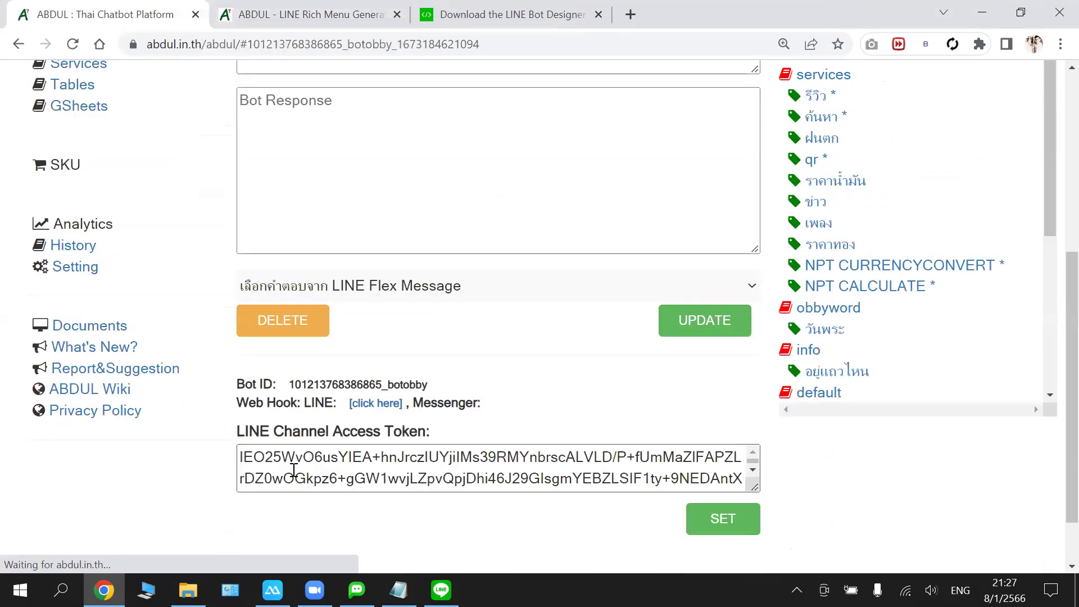
key("ctrl+a")
right_click(292, 354)
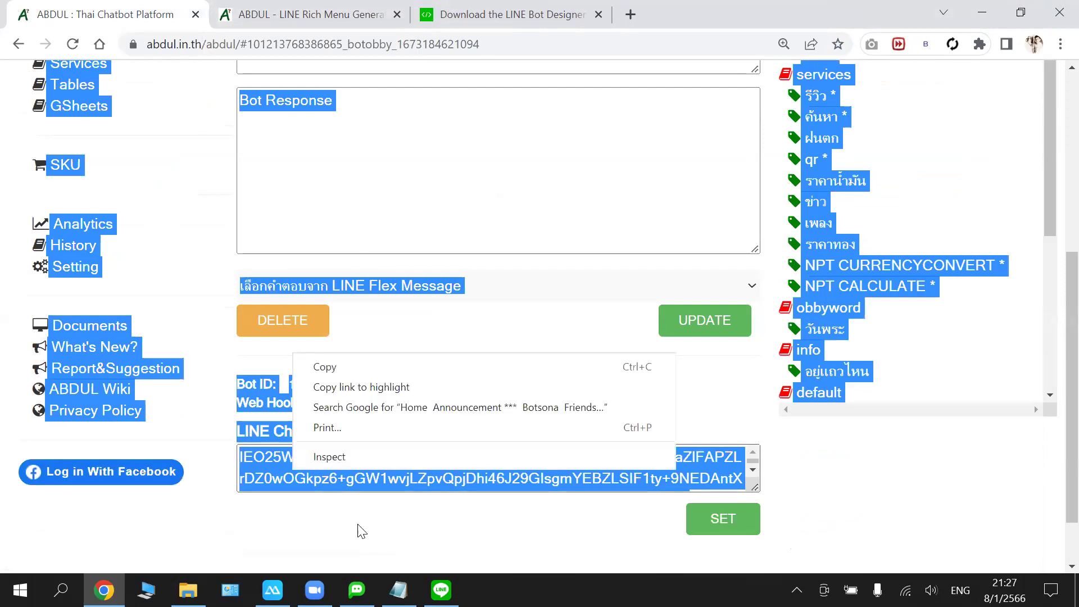
left_click(388, 478)
left_click(387, 478)
key("ctrl+a")
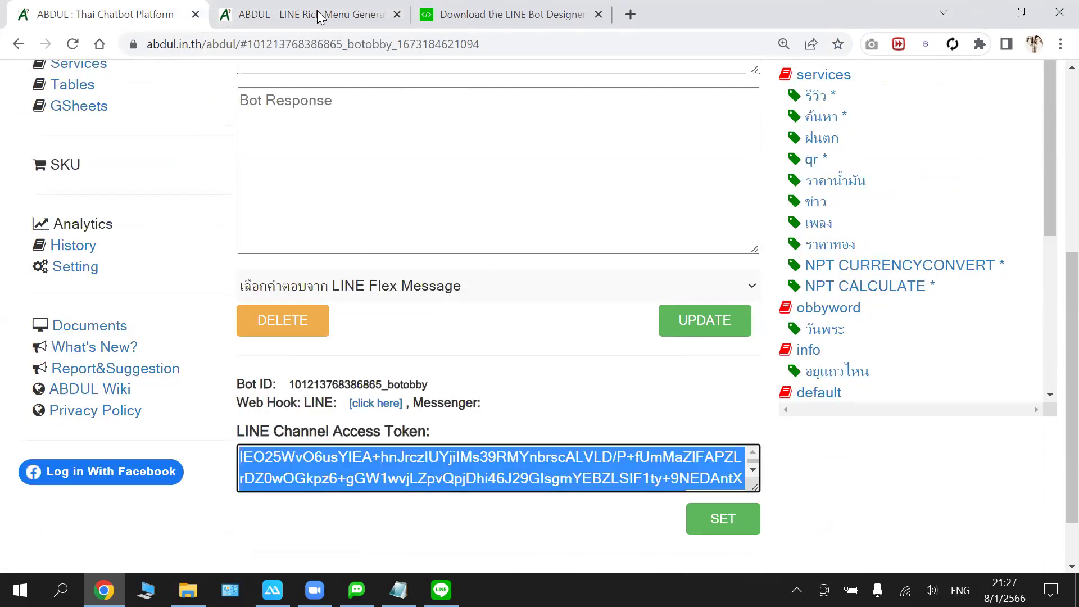
- Paste botobby's token into the generator's Token box and confirm it to list its rich menus
left_click(320, 14)
left_click(266, 258)
left_click(156, 175)
key("ctrl+v")
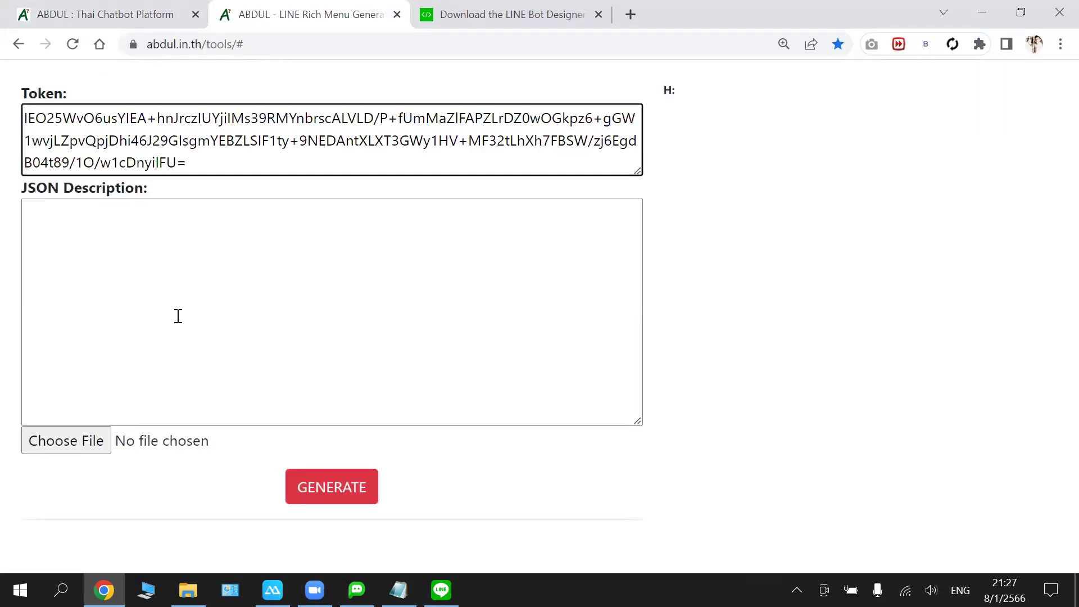
left_click(178, 316)
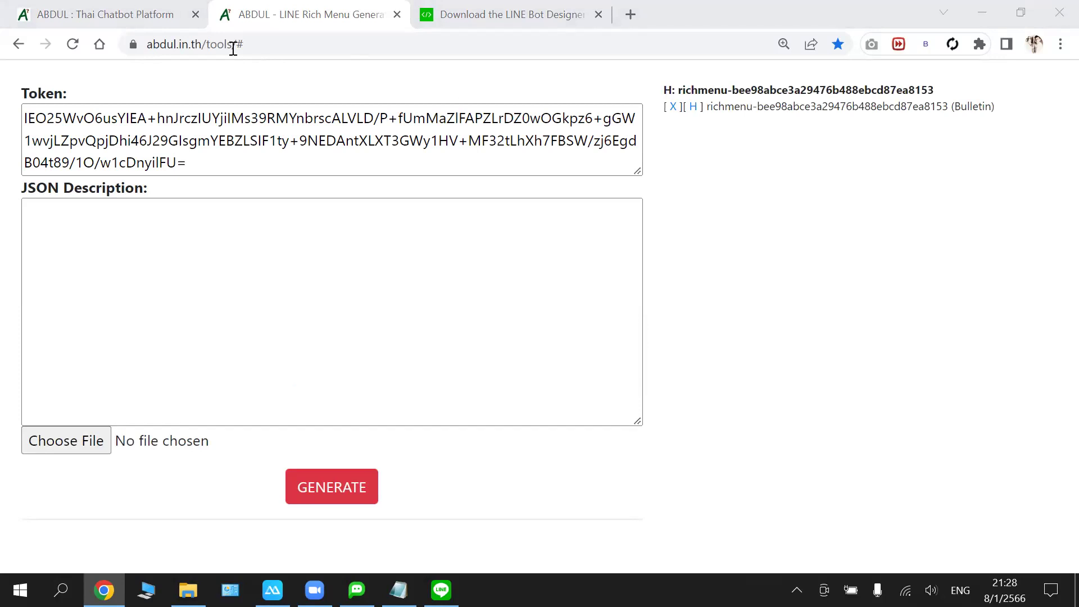
key("ctrl+shift+Tab")
scroll(287, 110, "up", 5)
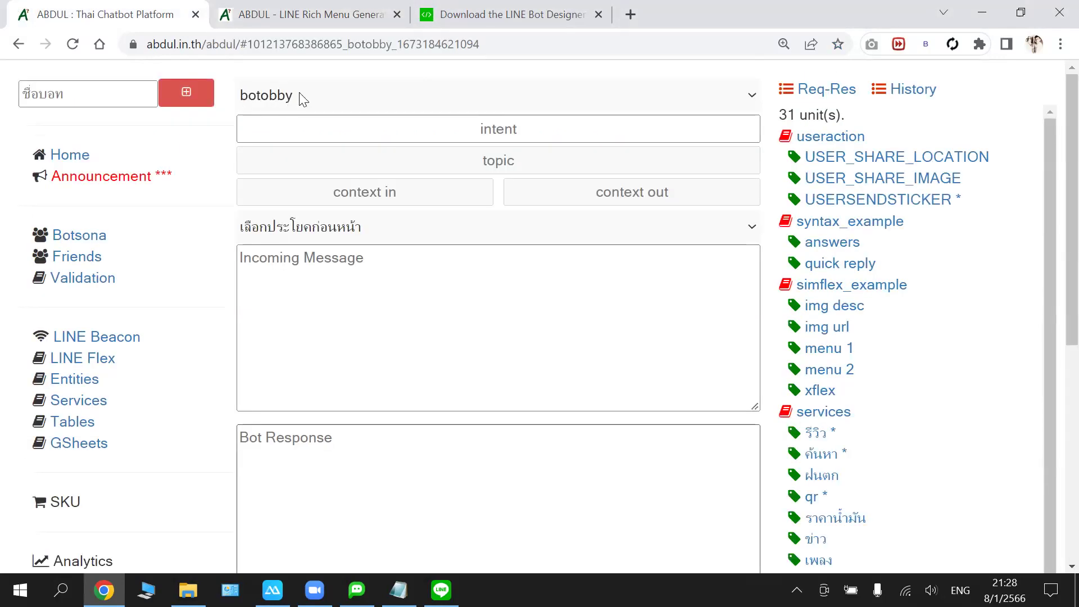
- Choose obbydev in the bot dropdown and copy its Channel Access Token
left_click(298, 100)
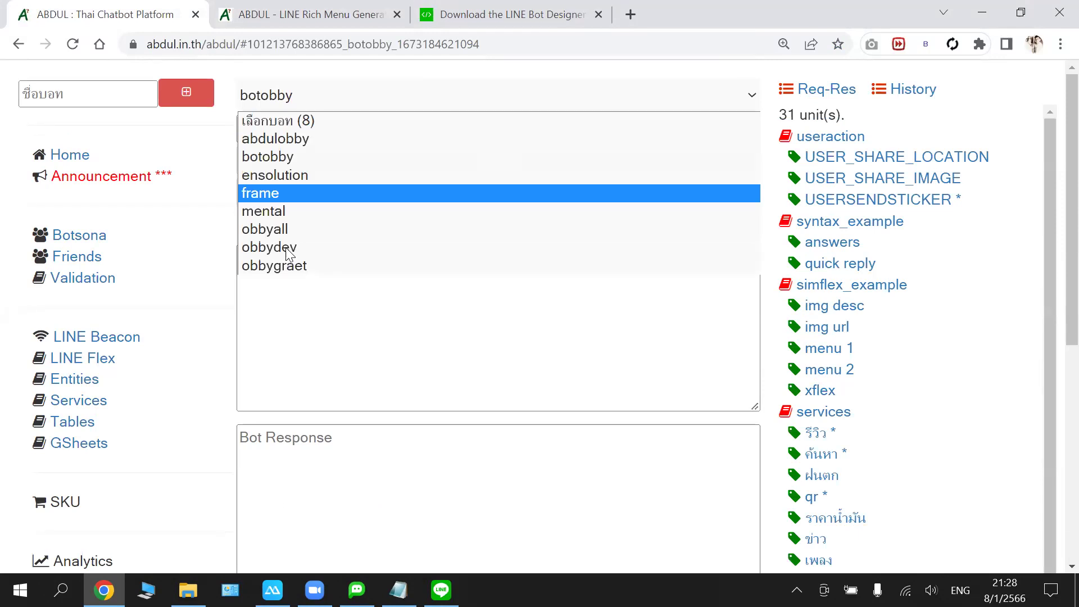
left_click(287, 246)
scroll(365, 506, "down", 7)
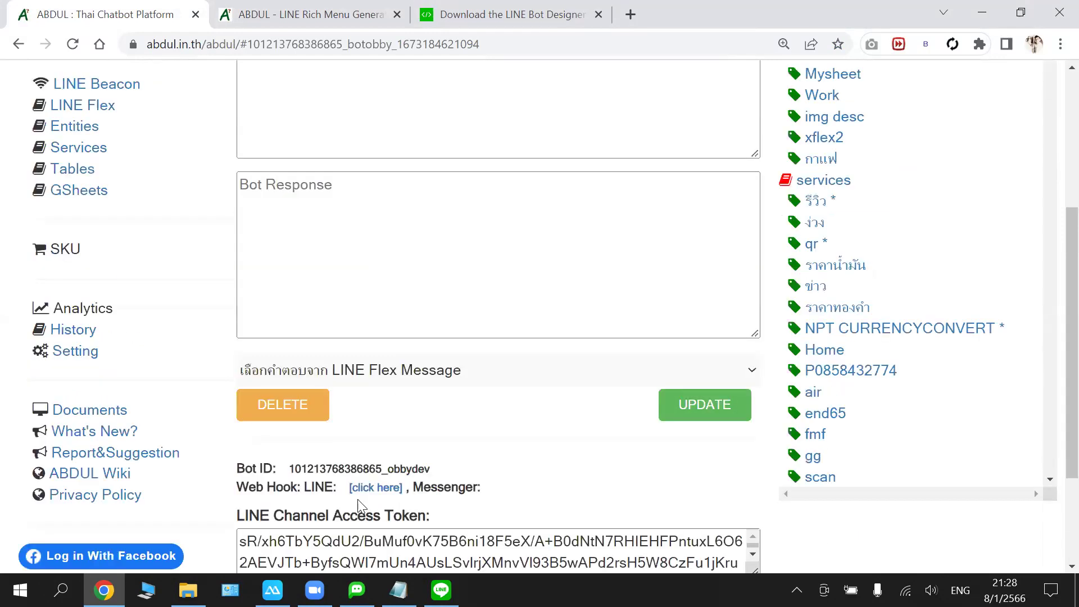
left_click(352, 395)
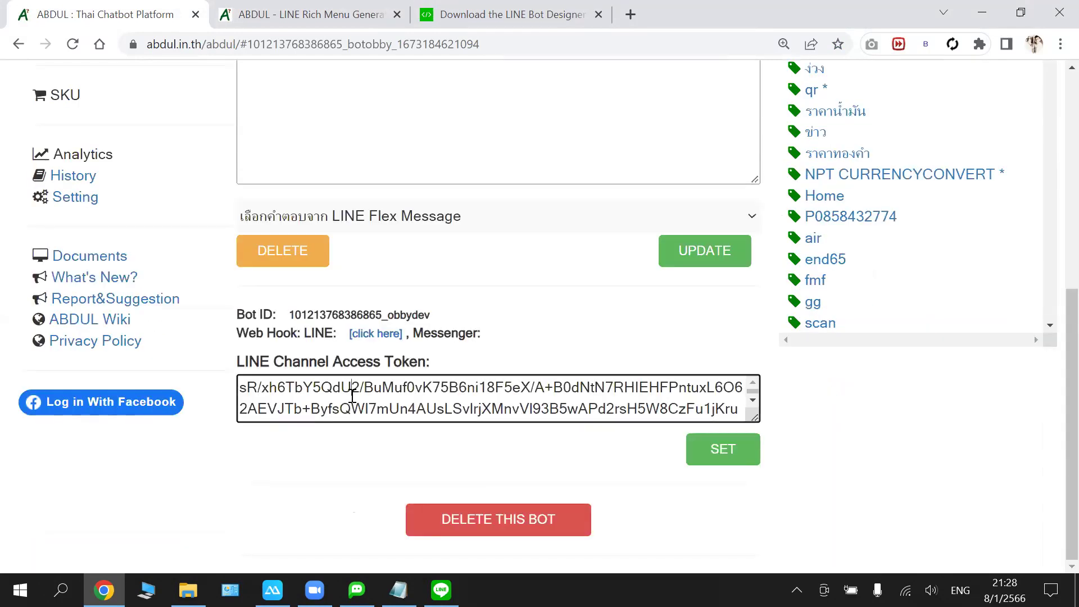
key("ctrl+a")
key("Menu")
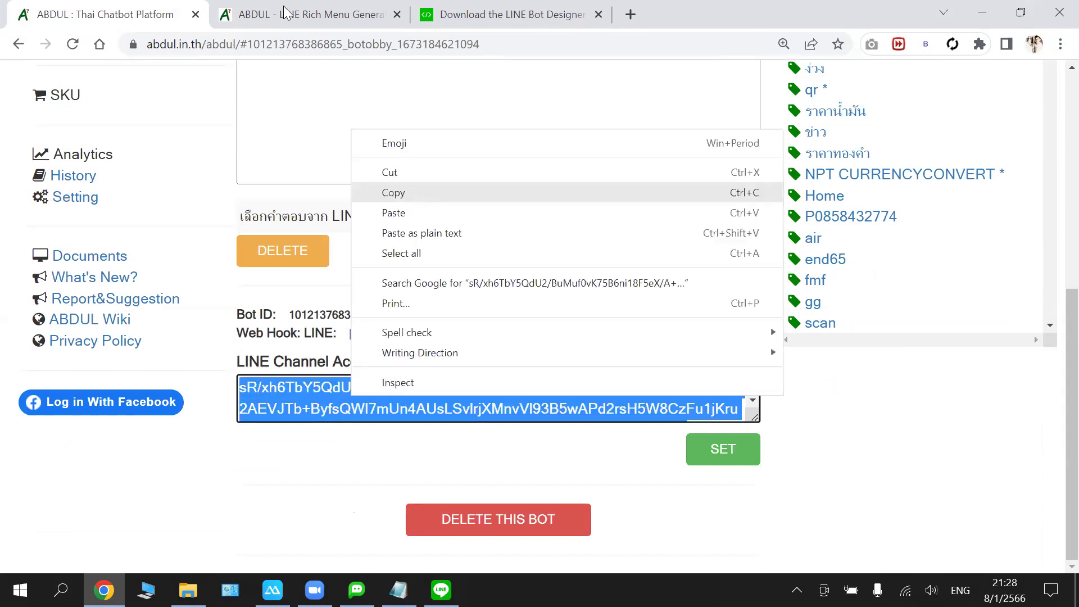
- Replace the generator's botobby token with obbydev's token and confirm it
left_click(284, 12)
key("ctrl+a")
key("Delete")
key("ctrl+v")
left_click(215, 237)
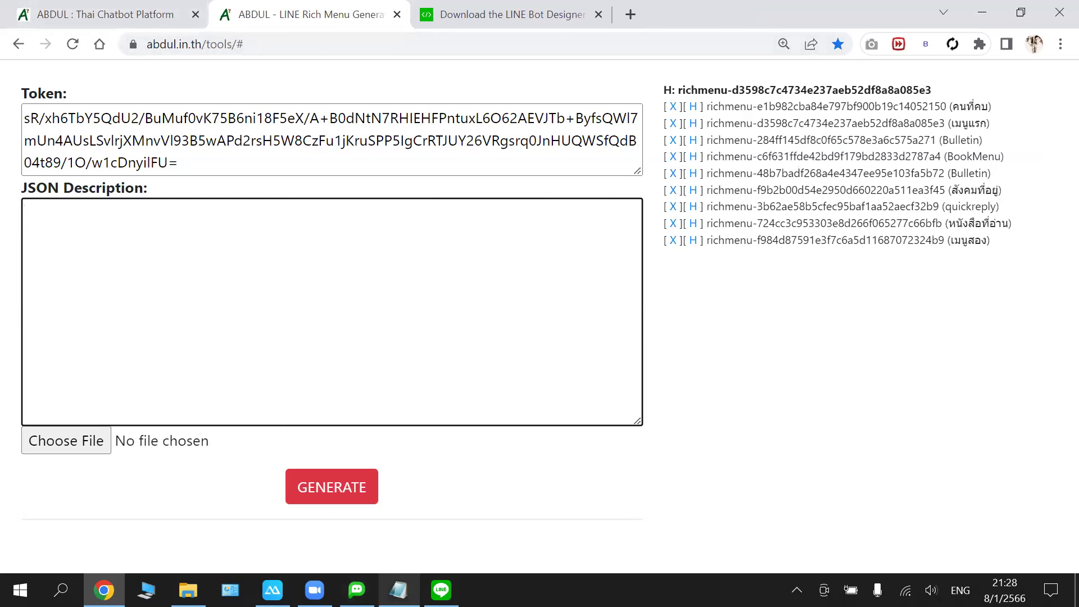
- Watch the Obbydev chat on the mirrored phone switch to the หนังสือที่อ่าน menu, then reopen Notepad
left_click(273, 590)
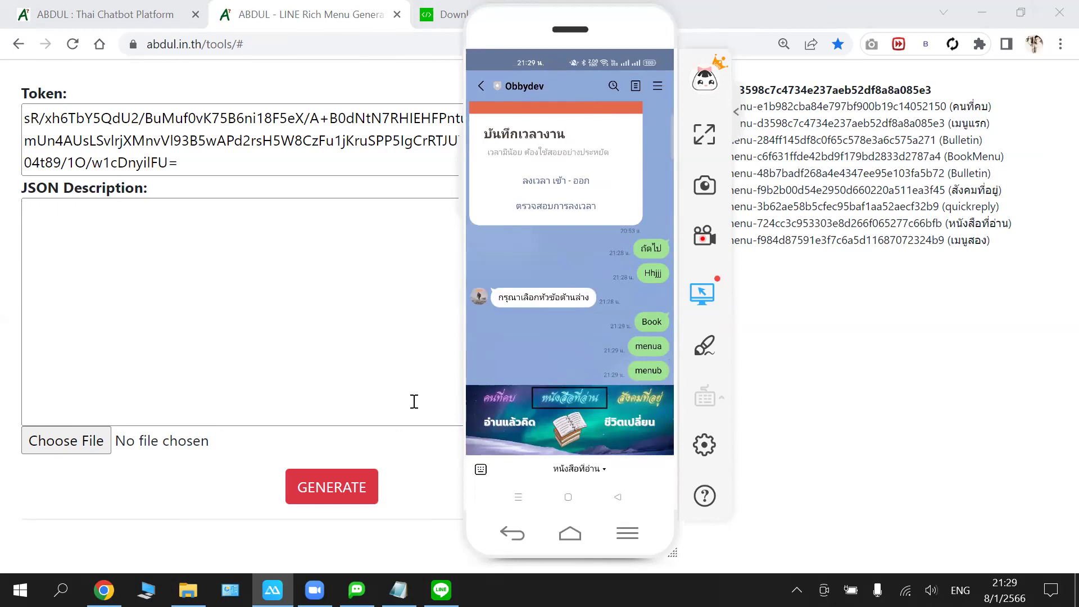
left_click(399, 590)
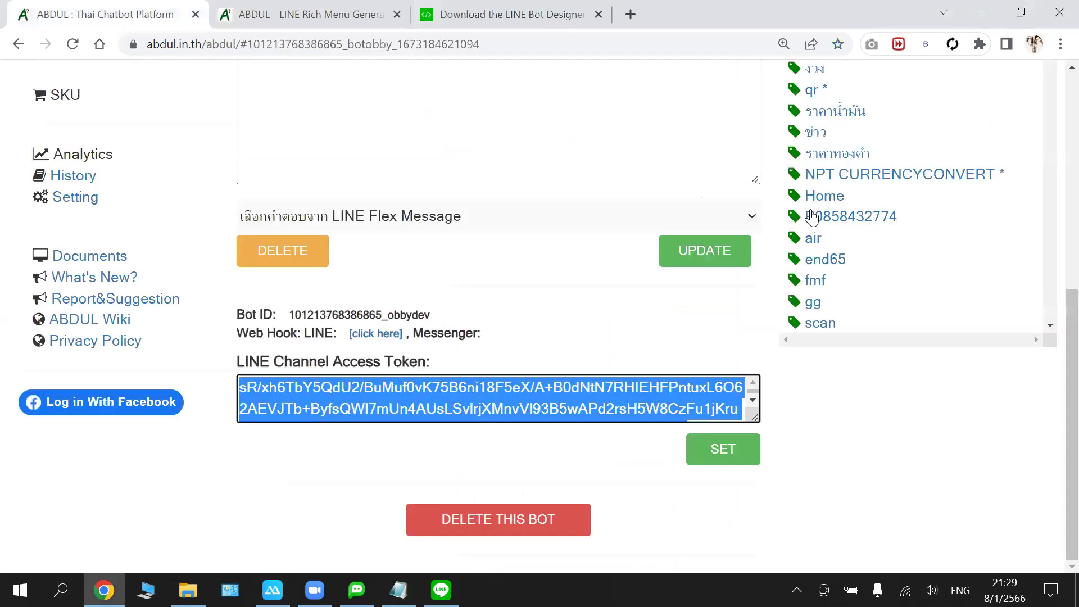
- Scroll obbydev's intent list to the richmenu group and open the menuc intent
scroll(701, 208, "up", 1)
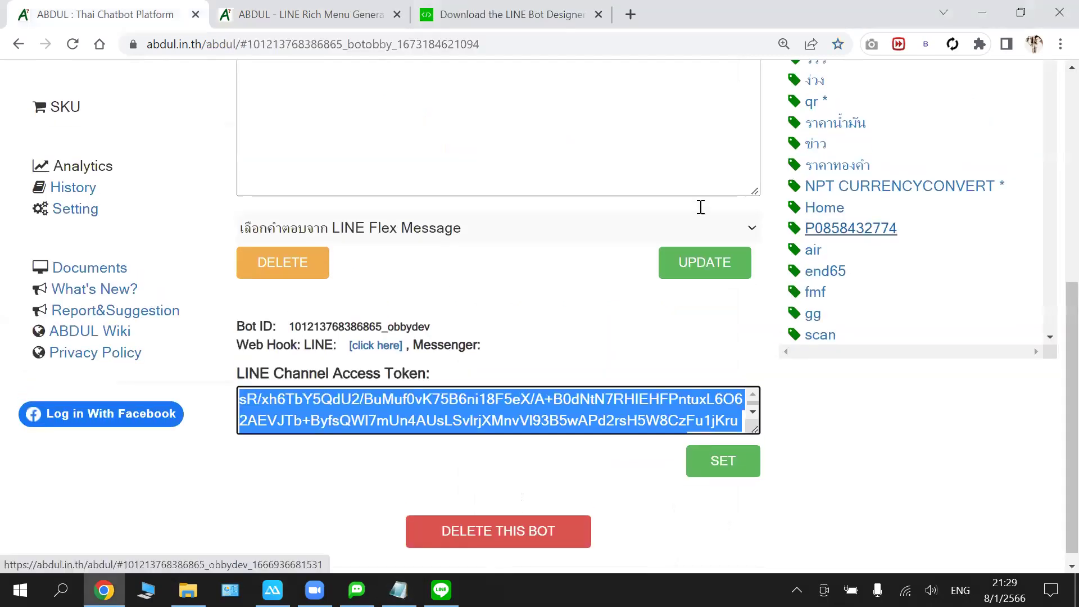
scroll(561, 157, "up", 6)
scroll(629, 171, "up", 1)
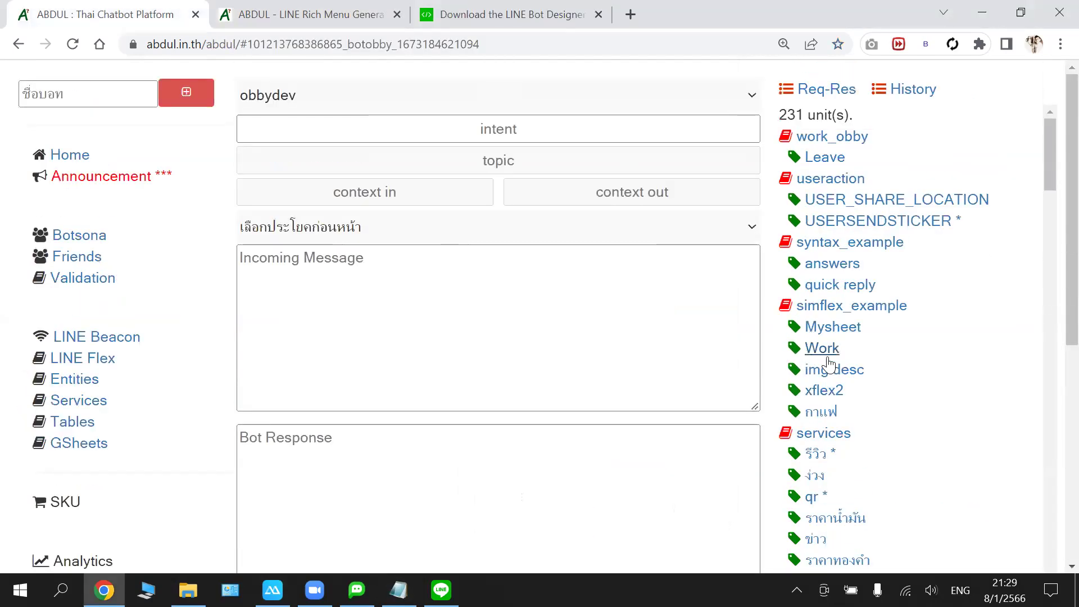
scroll(858, 376, "down", 3)
scroll(858, 375, "down", 6)
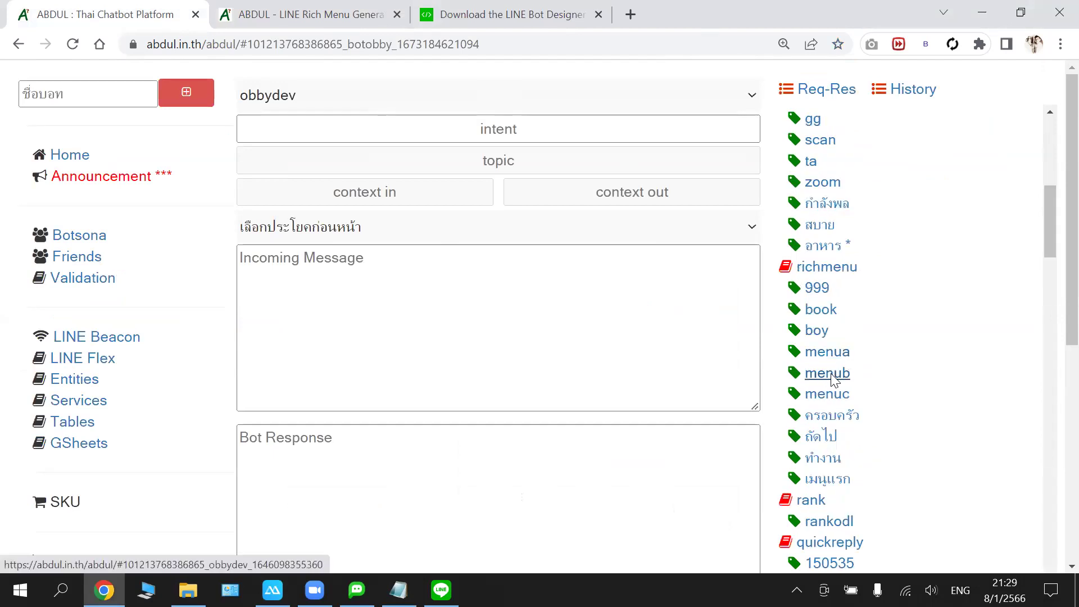
scroll(646, 292, "down", 5)
scroll(573, 216, "up", 3)
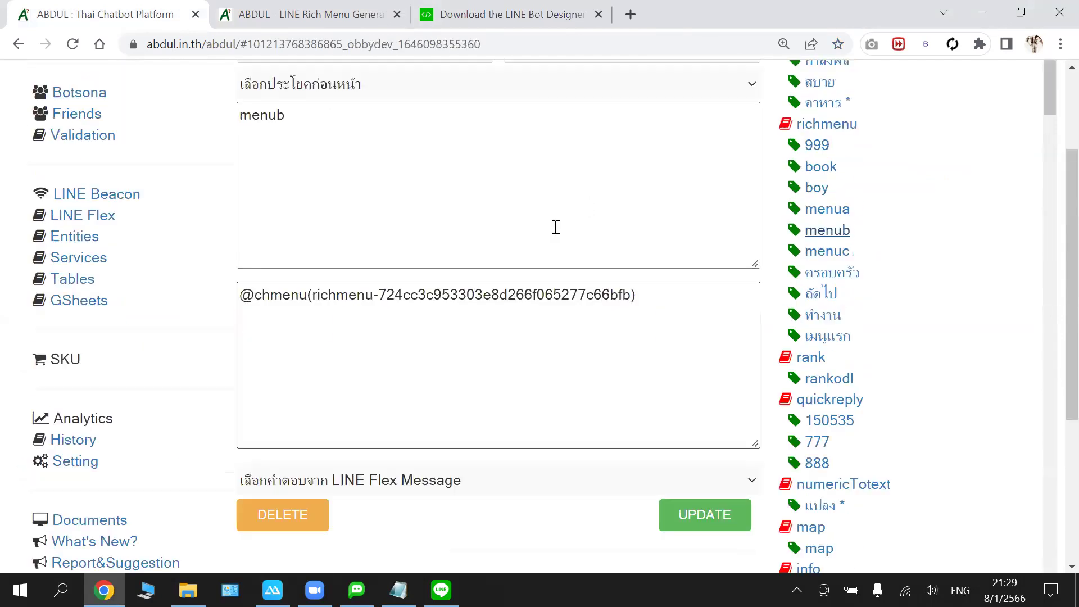
scroll(556, 227, "up", 1)
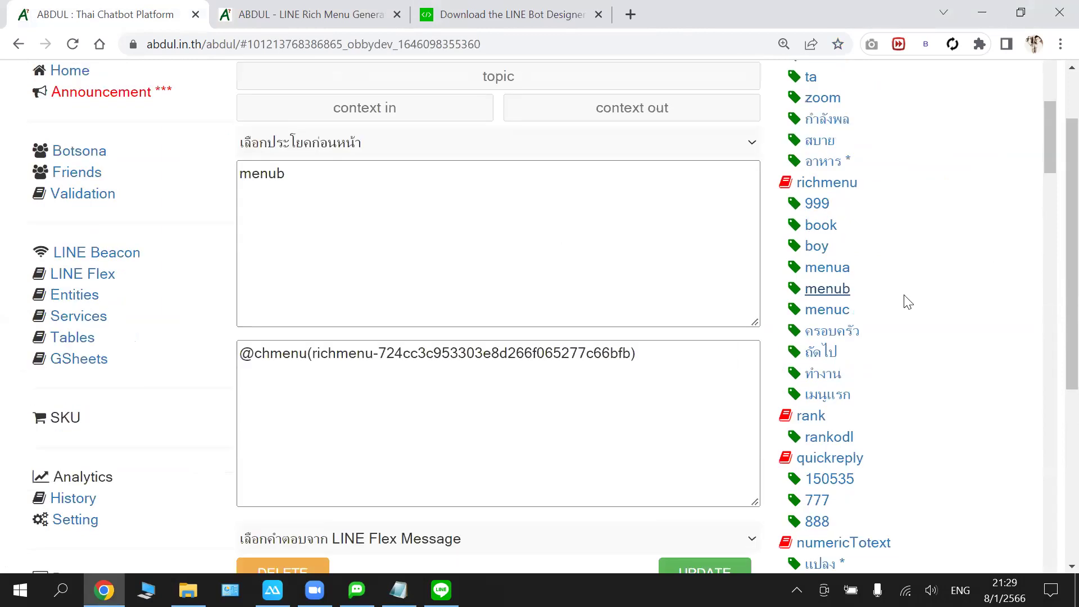
left_click(841, 316)
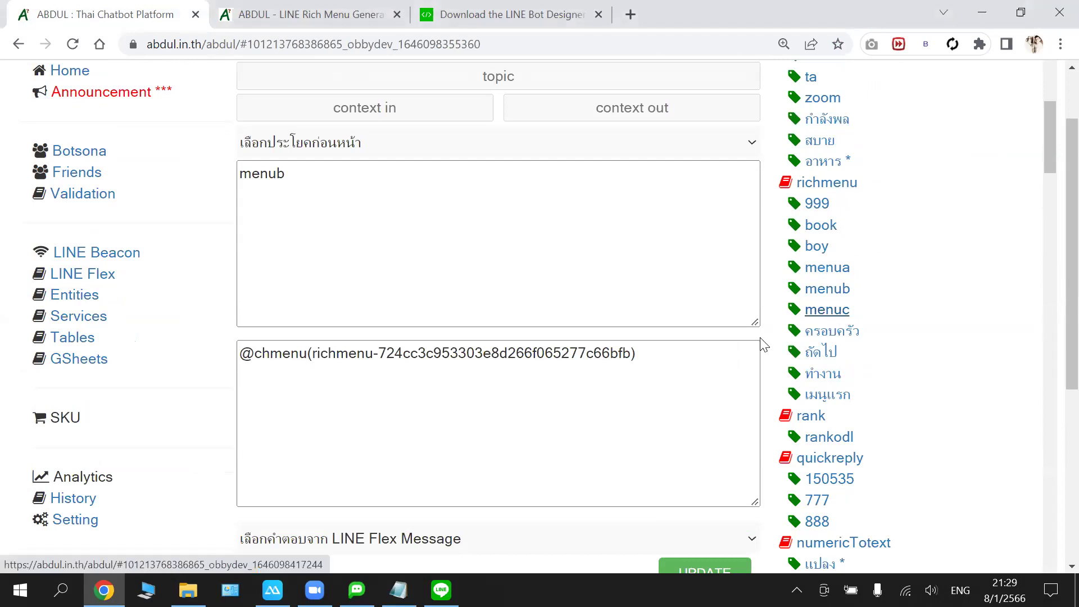
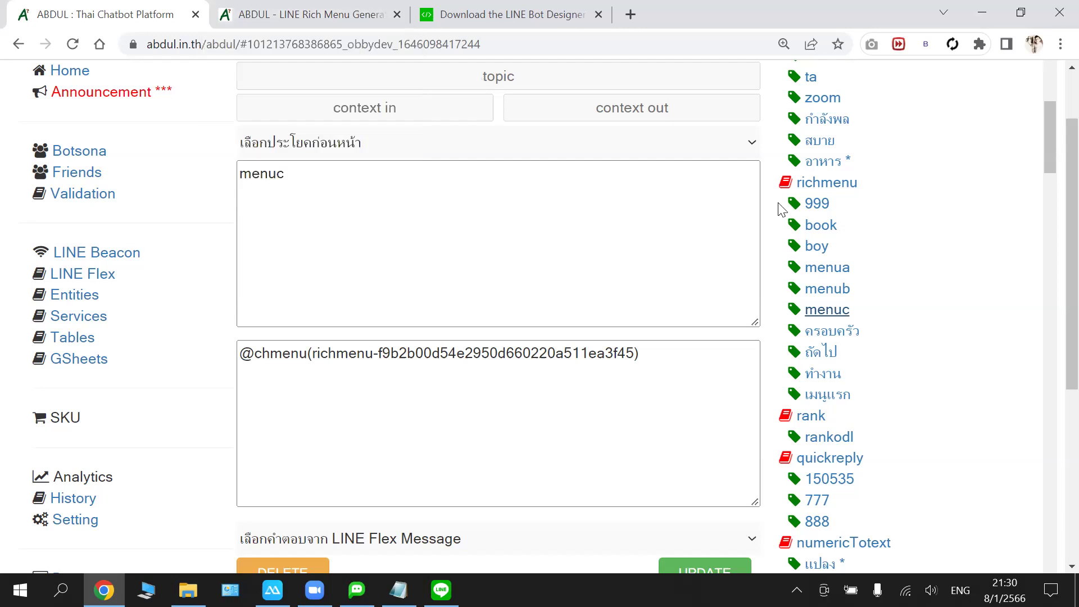
- Tap two rich-menu tiles in the LINE chat on the mirrored phone, then open a new Chrome tab
key("alt+Tab")
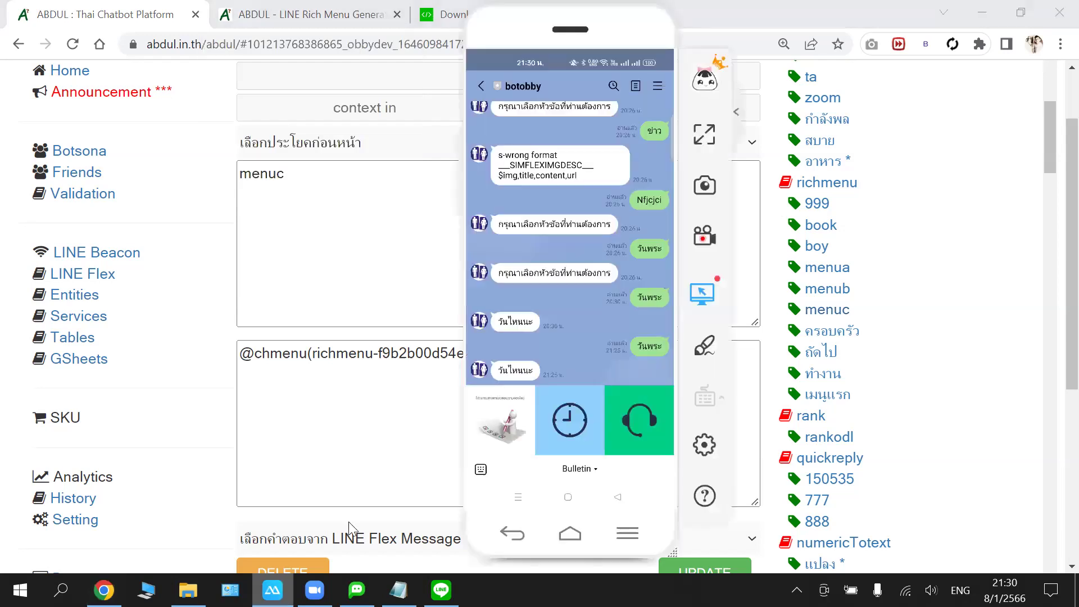
left_click(540, 419)
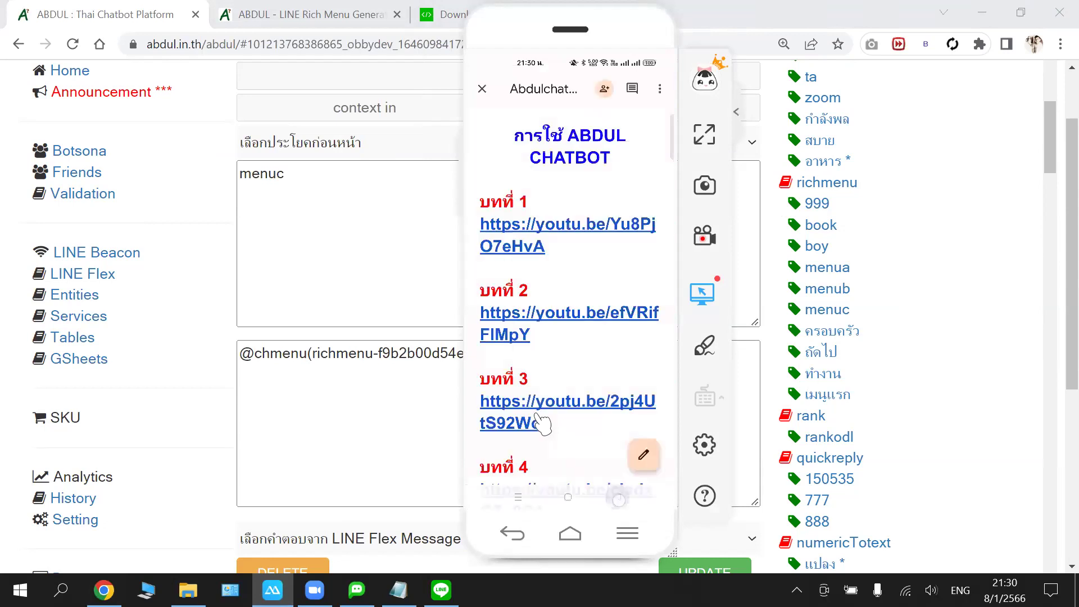
left_click(541, 422)
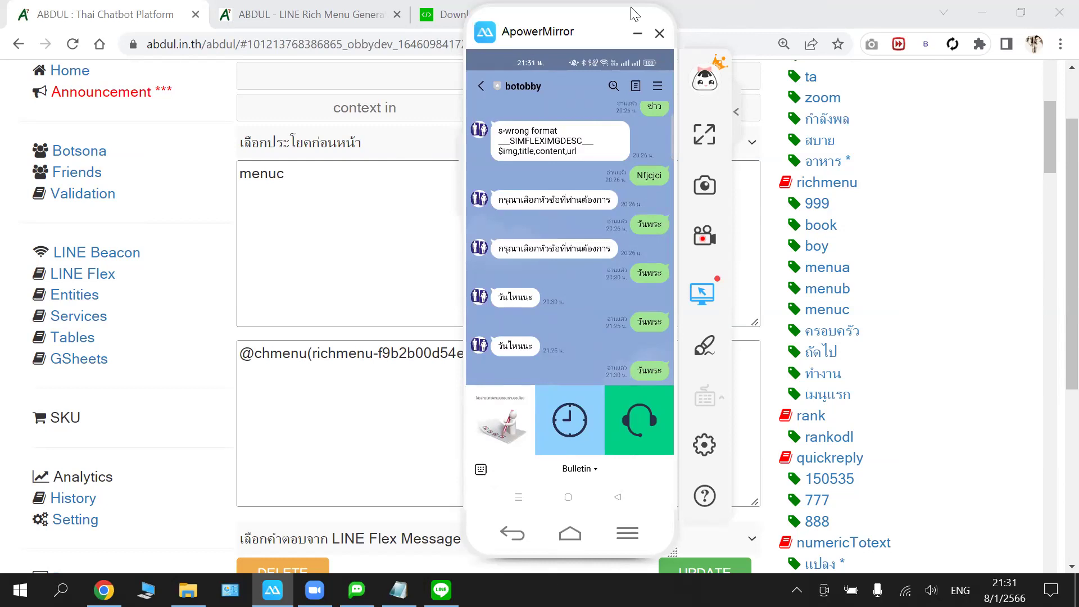
left_click(631, 20)
left_click(630, 14)
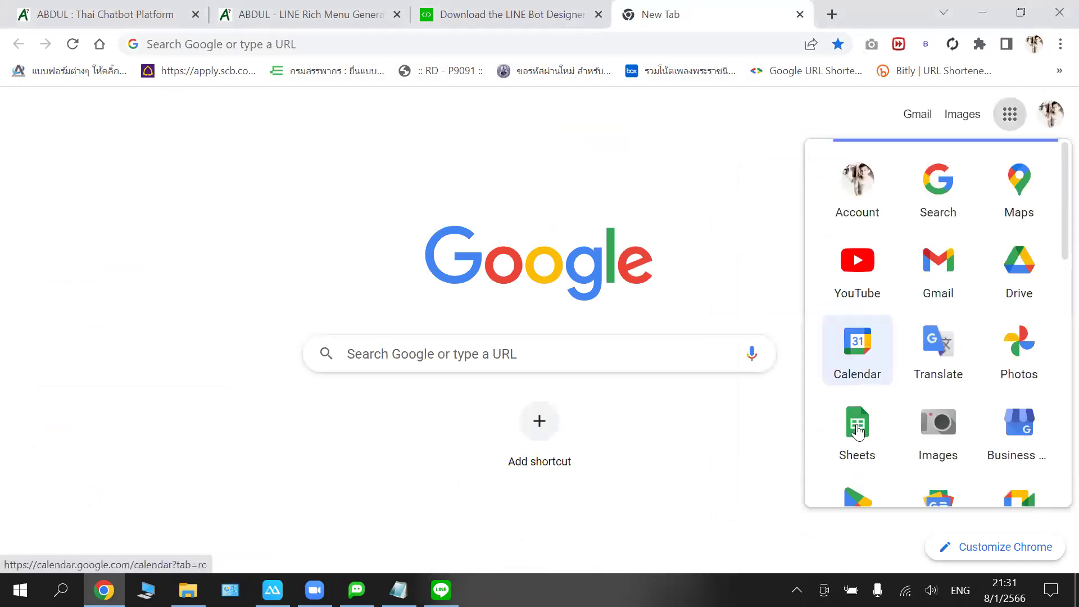
- Open Google Sheets from the apps launcher and load the แจกระบบการติดตามงาน spreadsheet
left_click(852, 409)
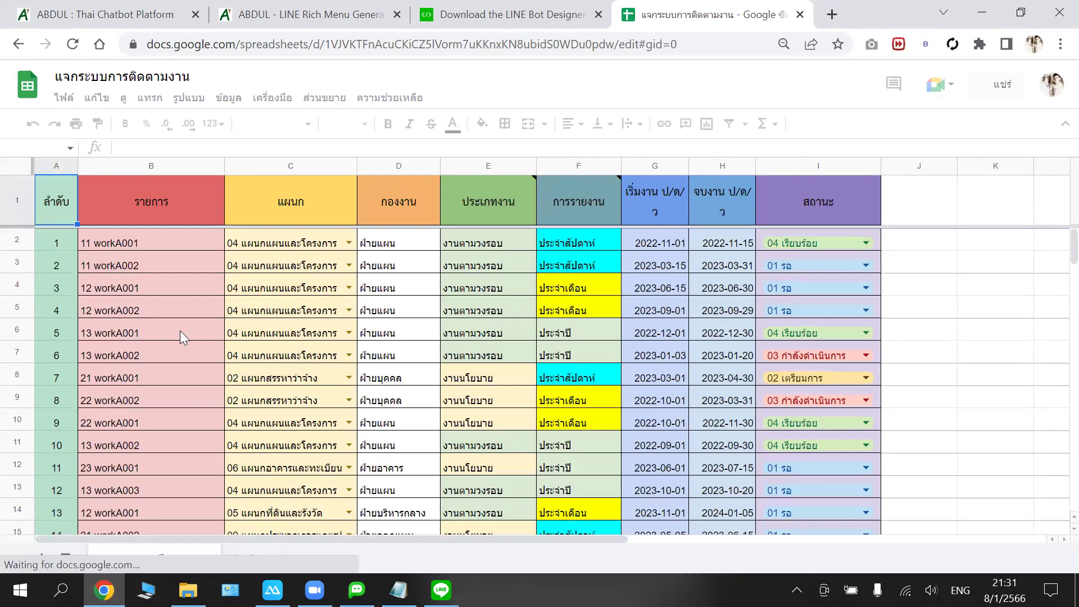
scroll(181, 337, "down", 15)
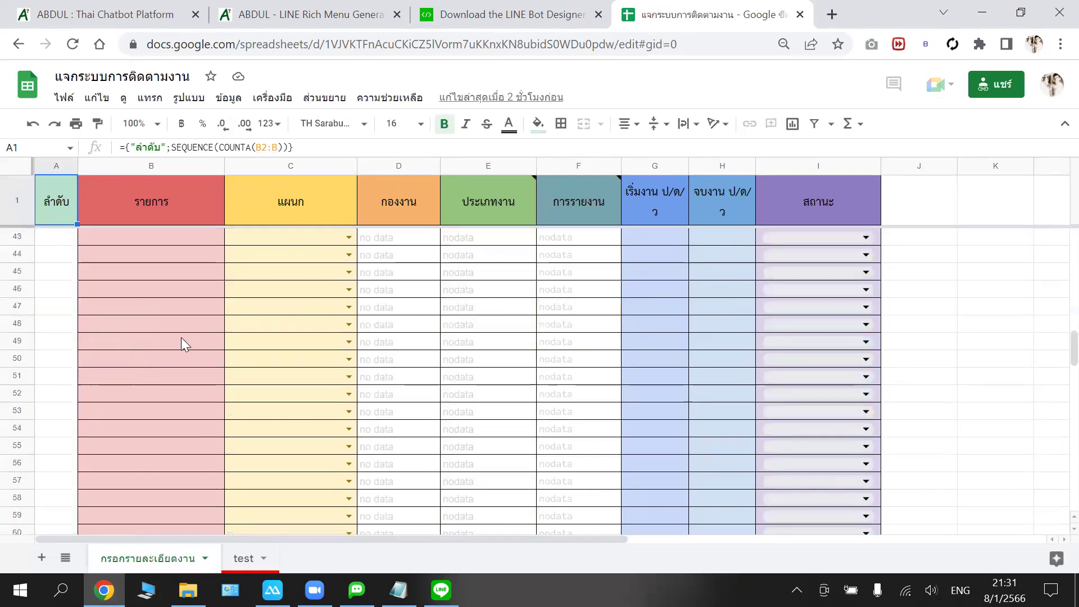
scroll(181, 340, "up", 2)
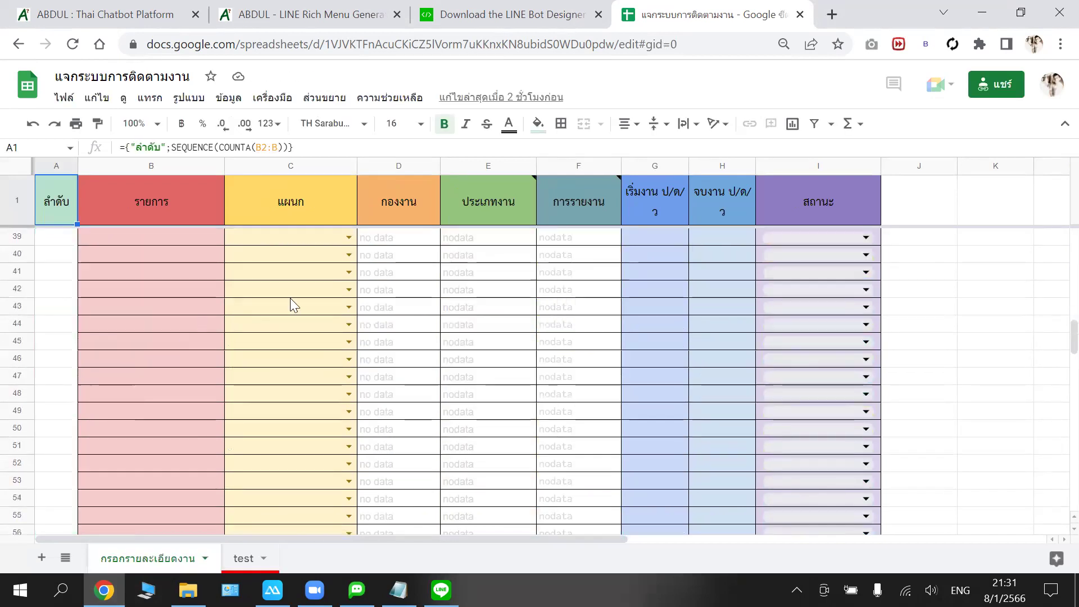
scroll(291, 305, "up", 5)
scroll(190, 452, "up", 4)
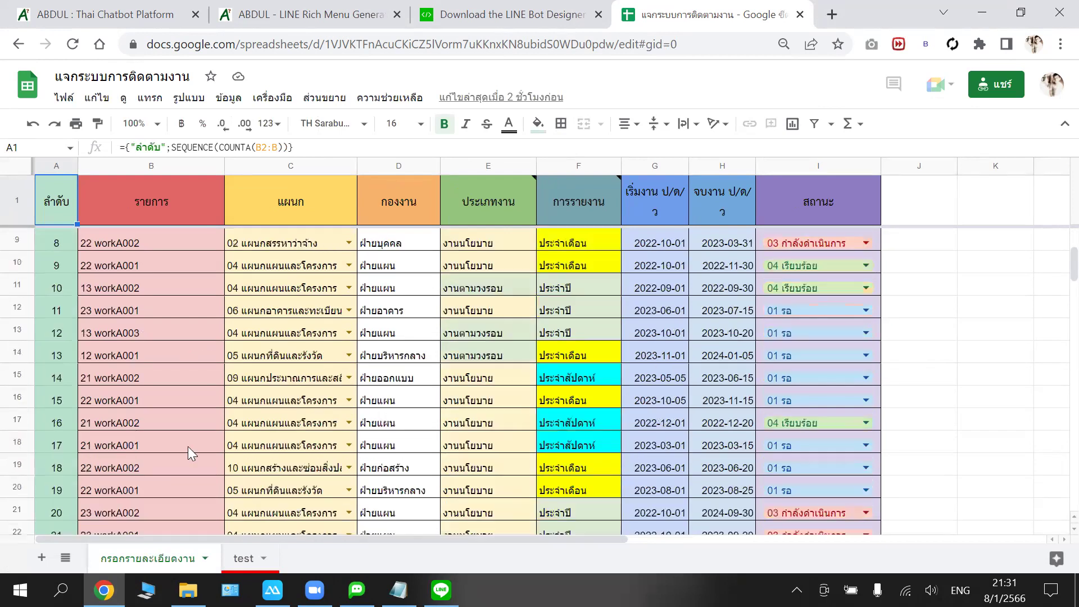
scroll(193, 448, "down", 2)
scroll(193, 443, "down", 9)
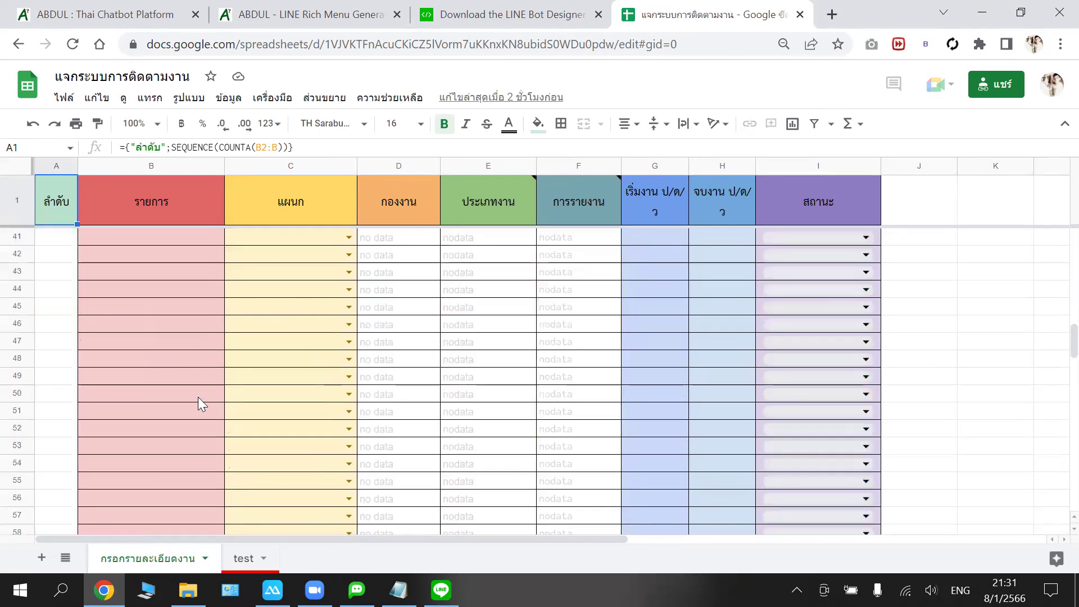
scroll(146, 323, "up", 4)
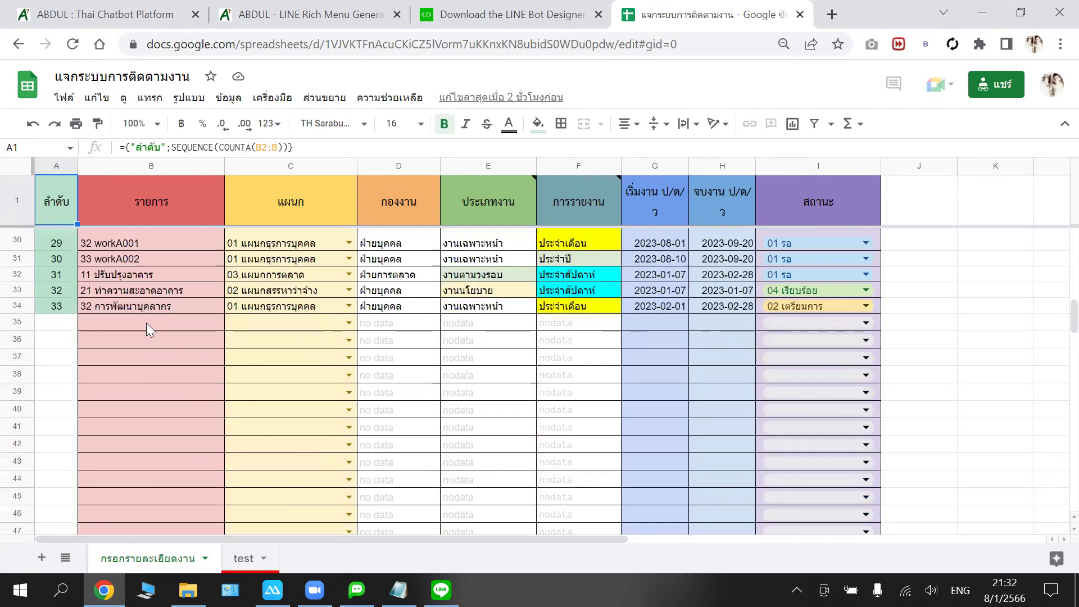
left_click(146, 330)
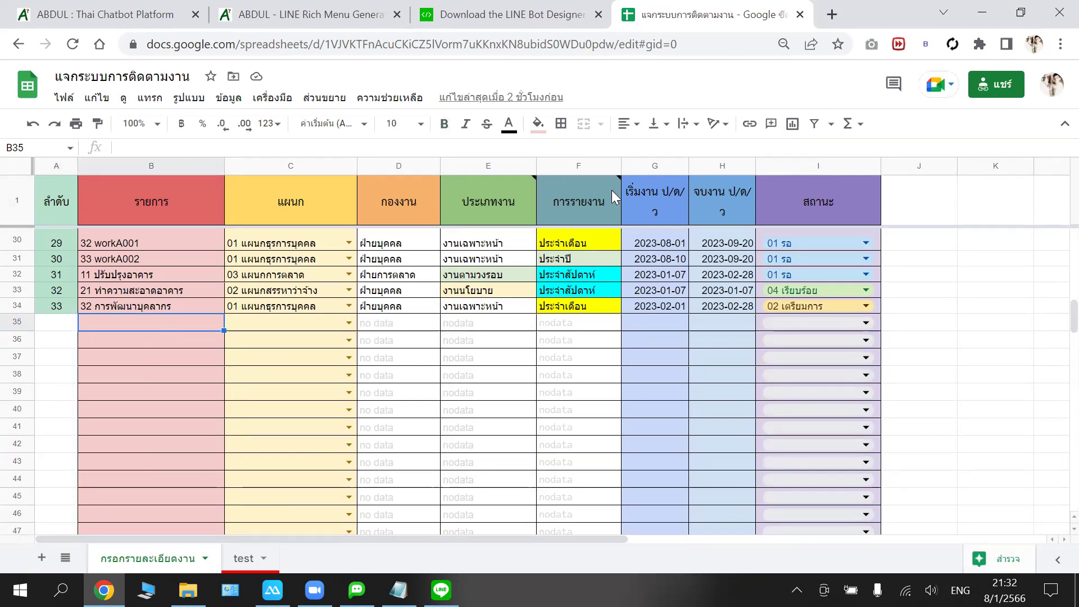
left_click(506, 198)
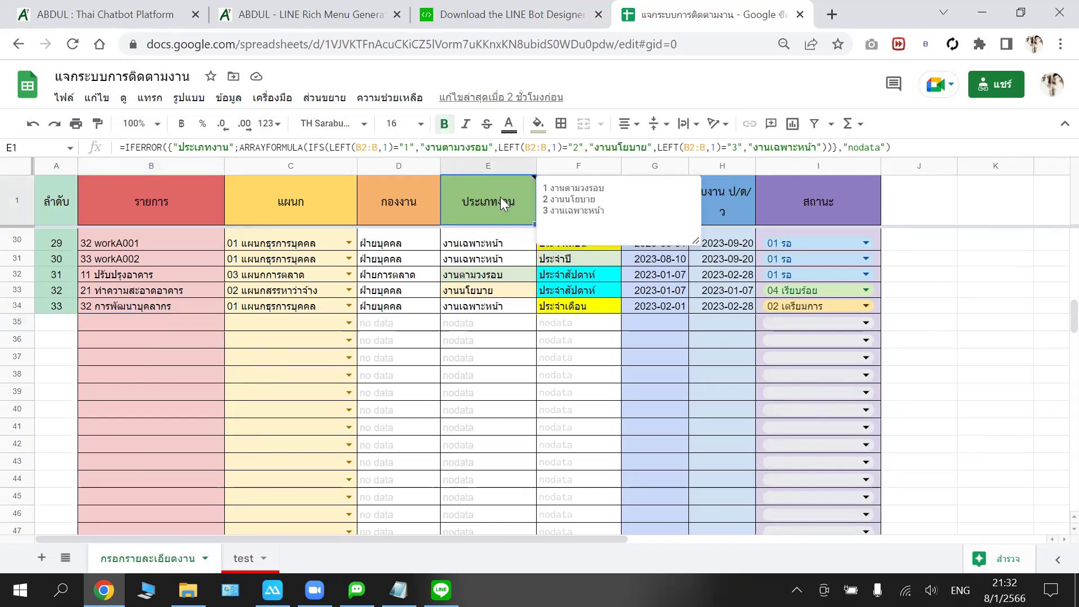
left_click(730, 202)
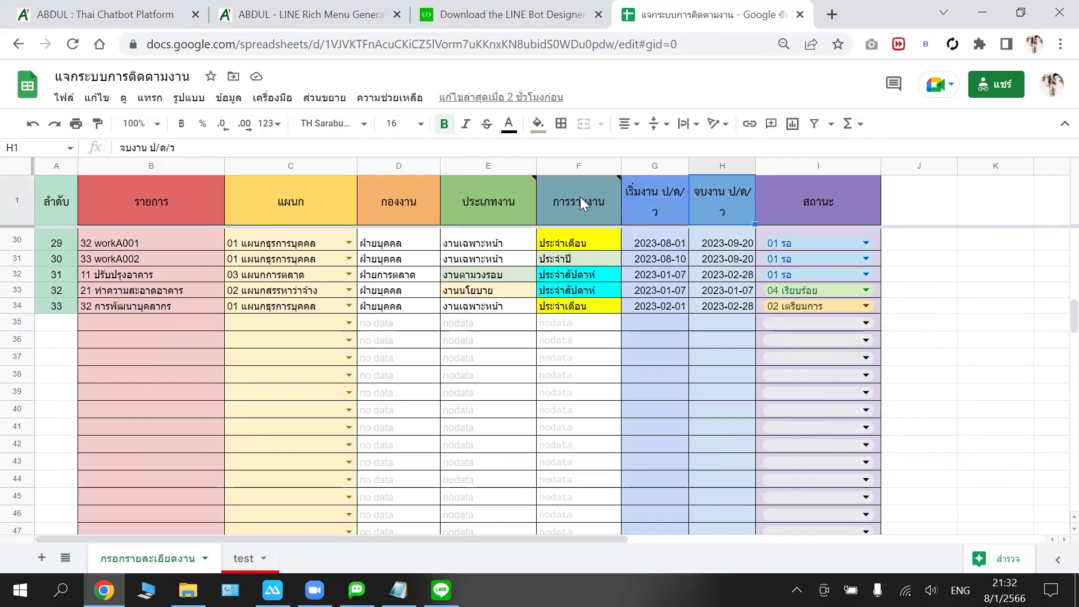
left_click(579, 197)
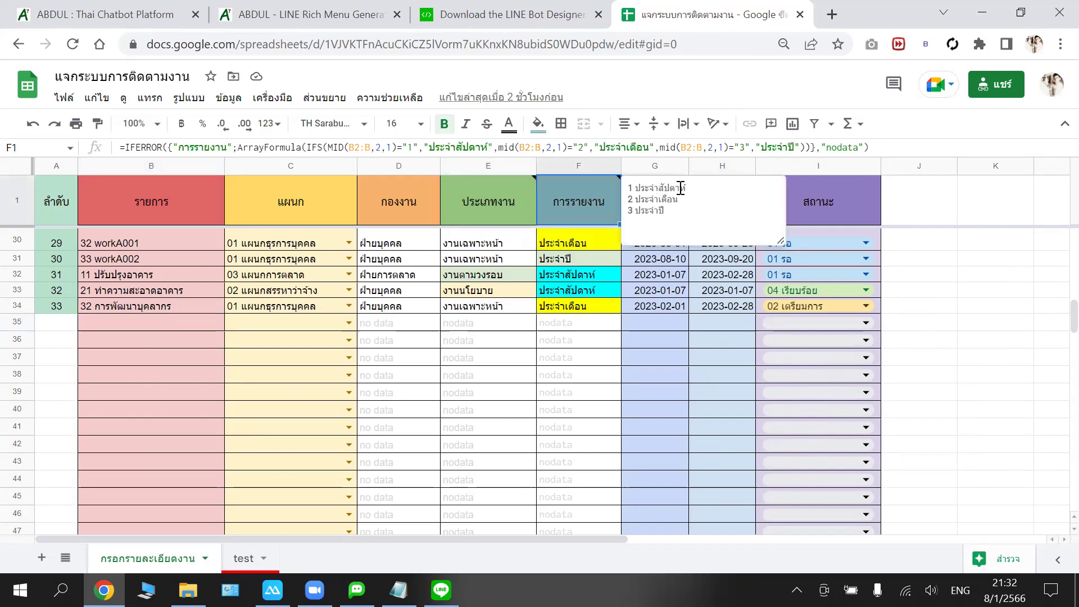
left_click(117, 323)
double_click(119, 323)
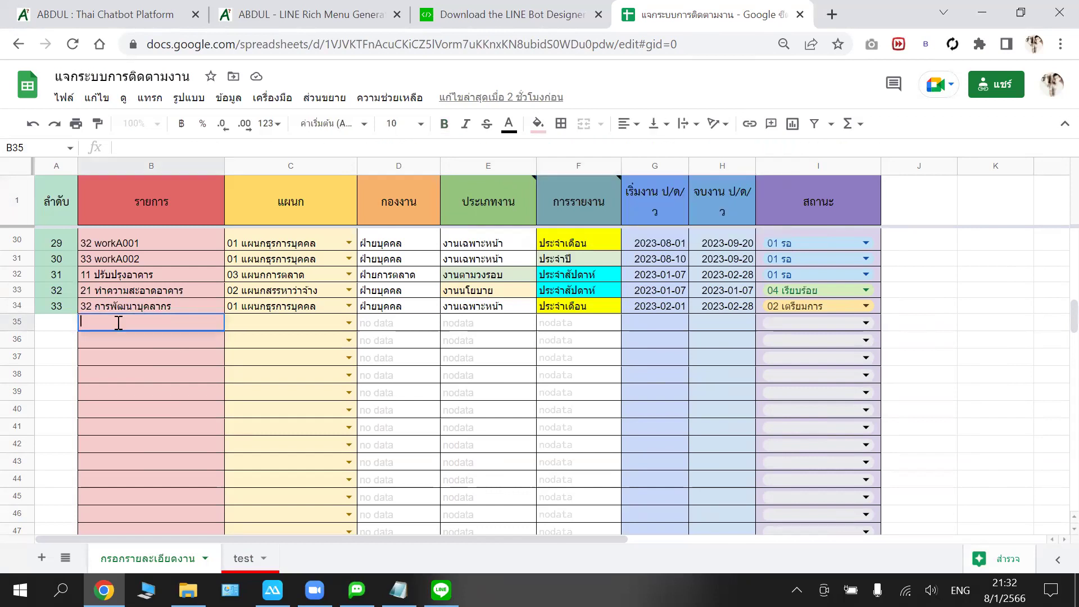
- Enter item 13 งานหลัก in B35 and assign department 01 แผนกธุรการบุคคล
type("13")
type(" 'k")
type("o")
key("BackSpace")
key("BackSpace")
key("BackSpace")
key("alt+shift")
type("งานหลัก")
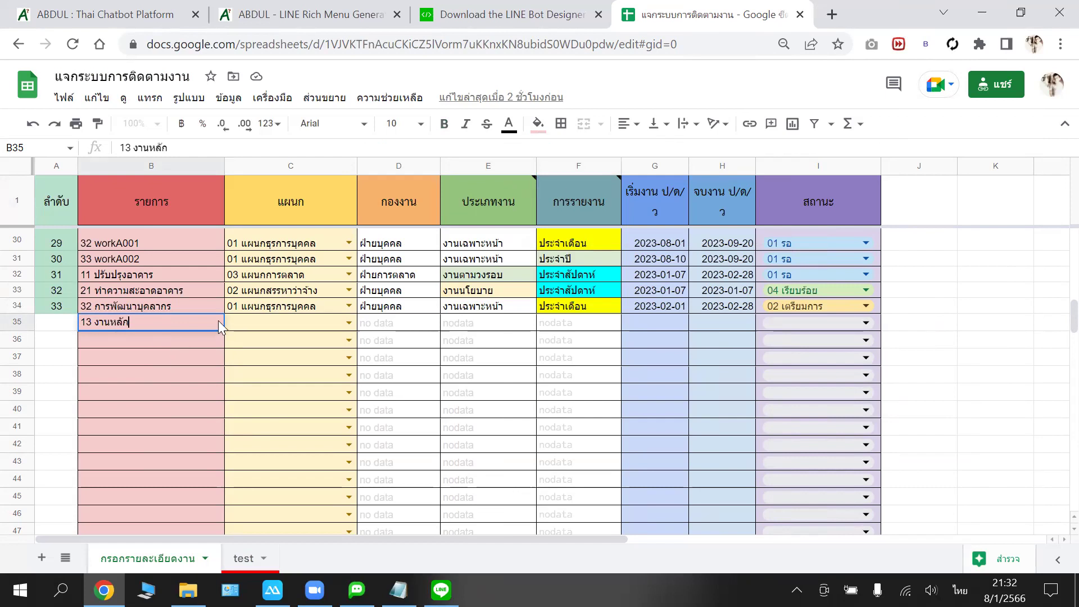
left_click(213, 354)
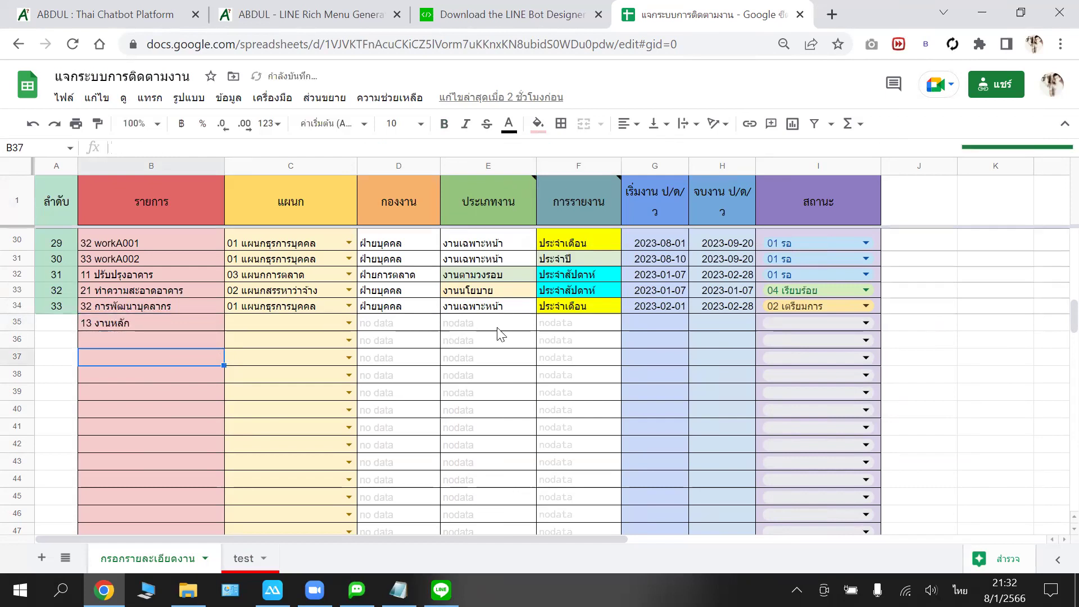
left_click(349, 323)
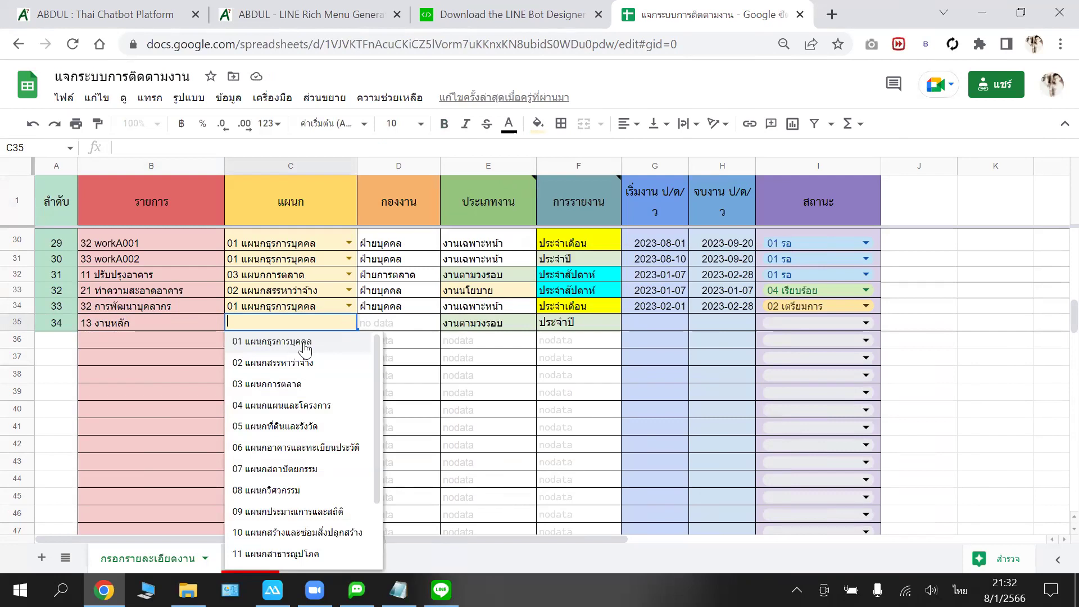
left_click(303, 344)
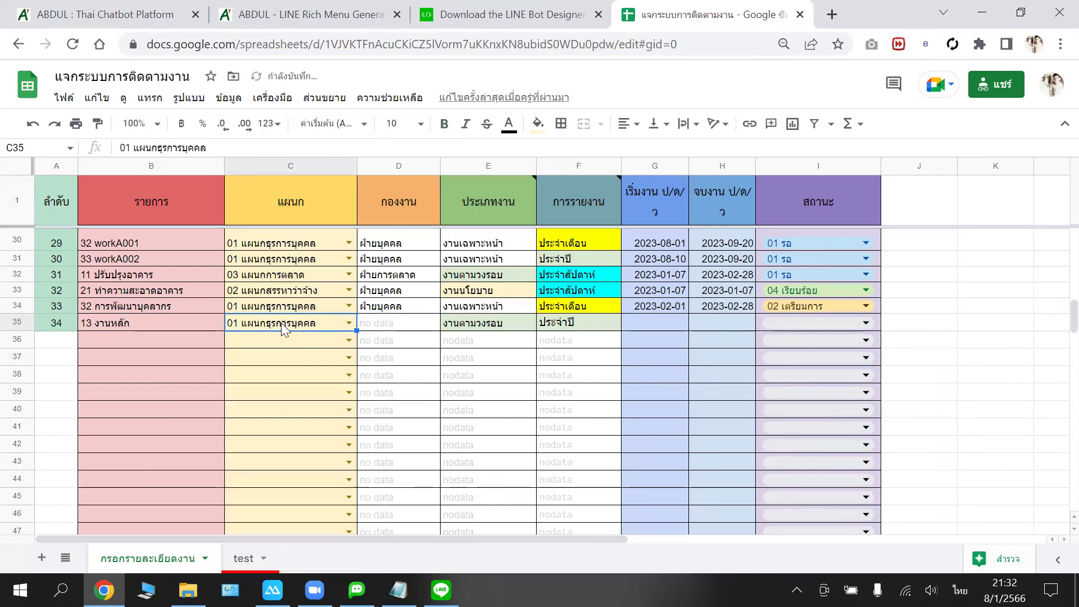
- Set the start date to 2023-01-08 and the end date to 2023-01-09
double_click(652, 322)
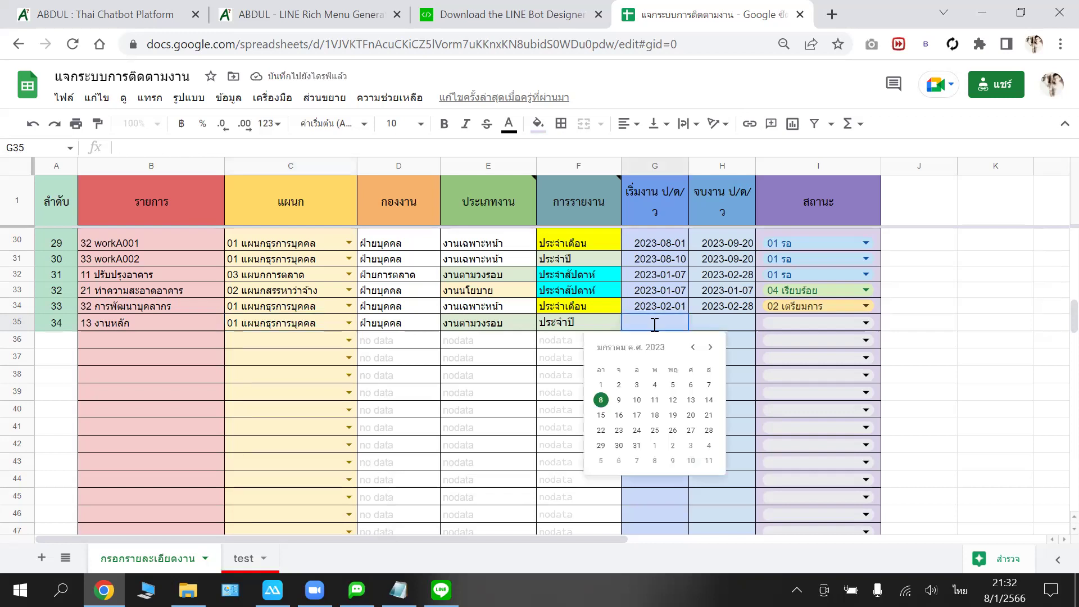
left_click(609, 401)
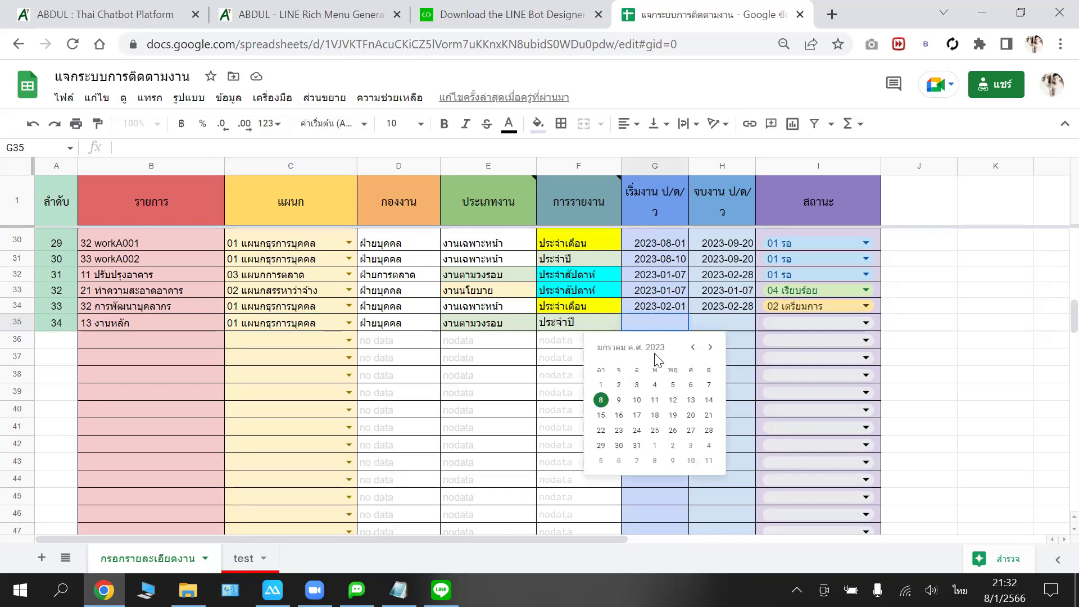
double_click(714, 319)
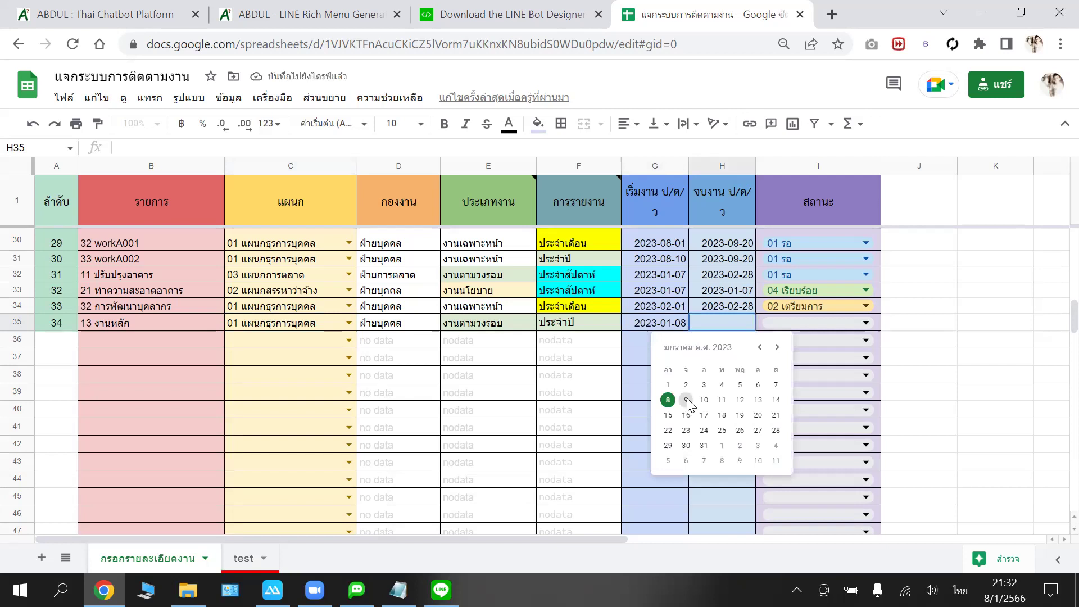
key("Return")
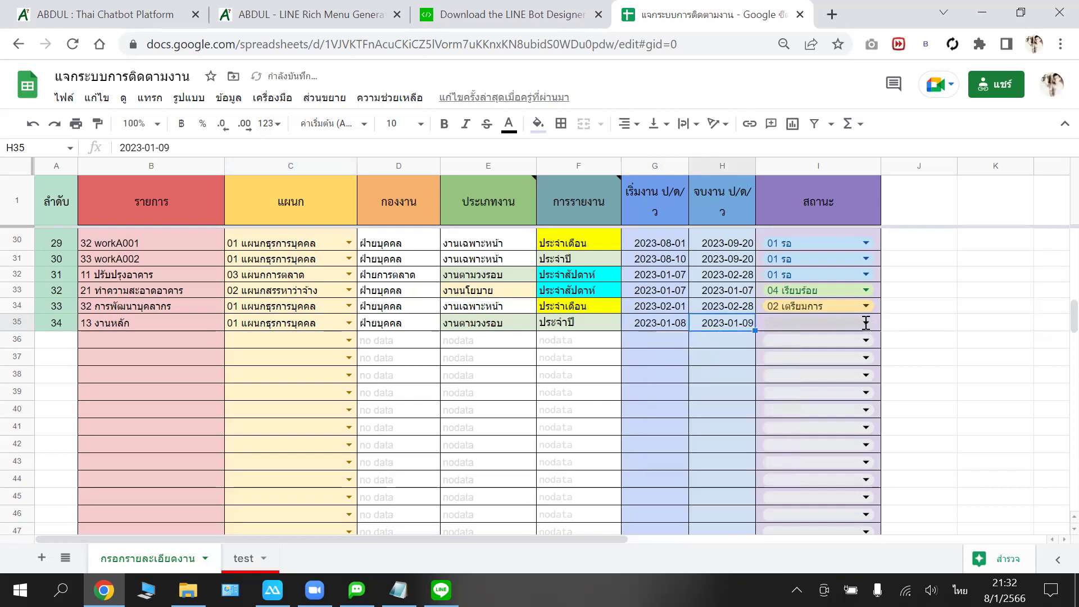
- Set the new row's status to 03 กำลังดำเนินการ
key("Tab")
key("Return")
left_click(804, 391)
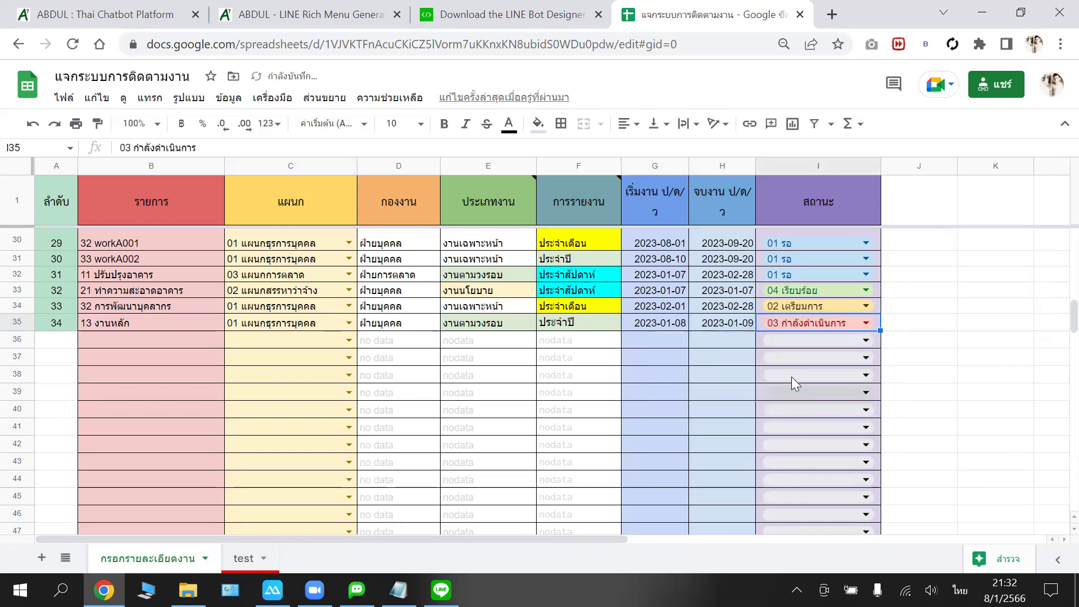
scroll(240, 543, "up", 1)
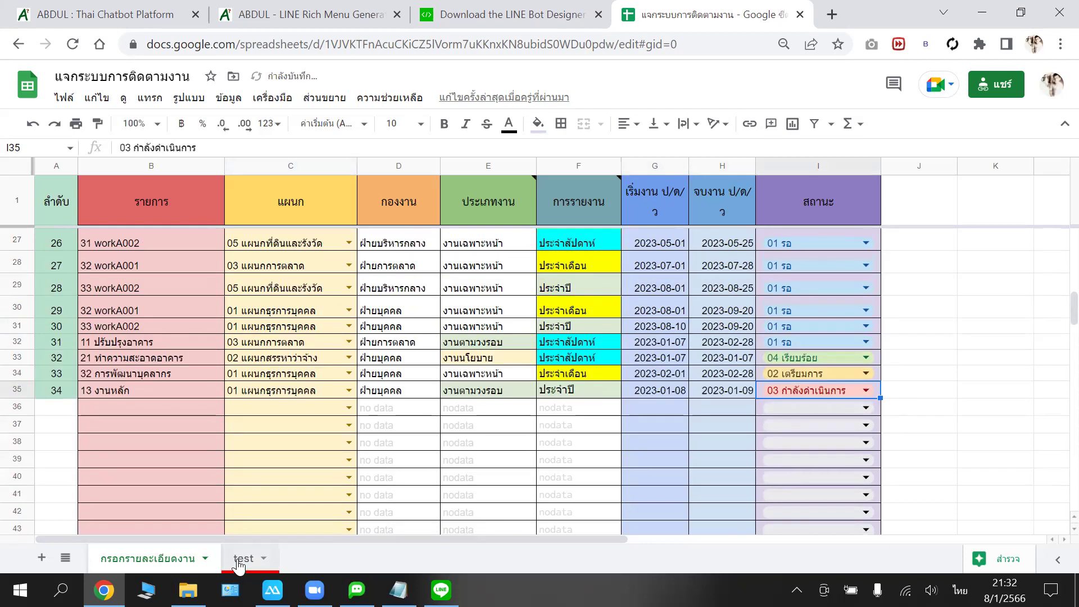
left_click(250, 556)
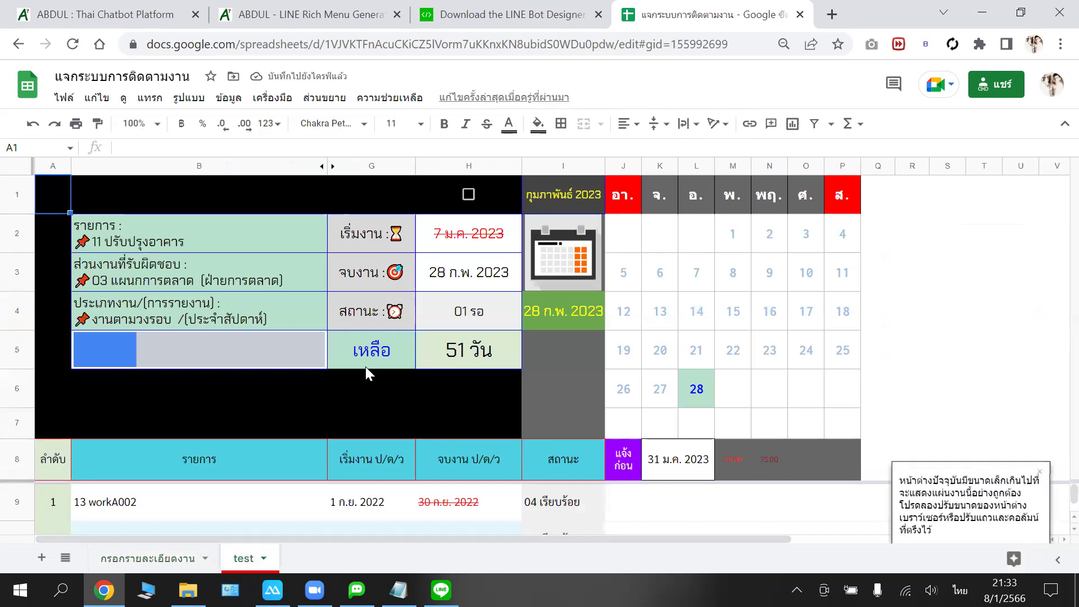
- Scroll the test sheet's dashboard list to find the new 13 งานหลัก task
scroll(395, 400, "down", 1)
scroll(466, 407, "down", 2)
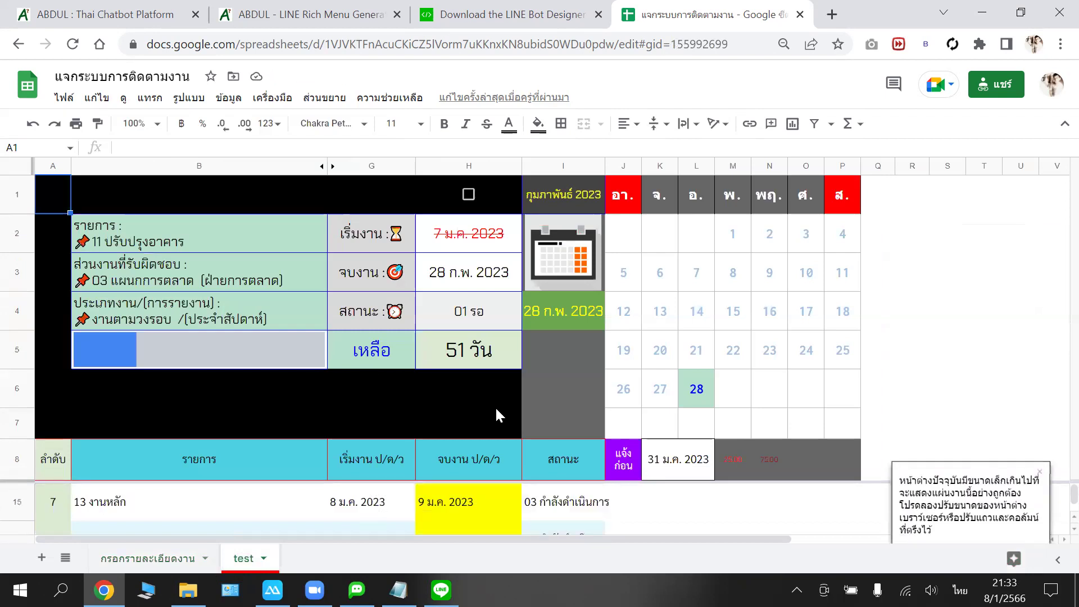
scroll(504, 428, "up", 1)
scroll(510, 393, "up", 2)
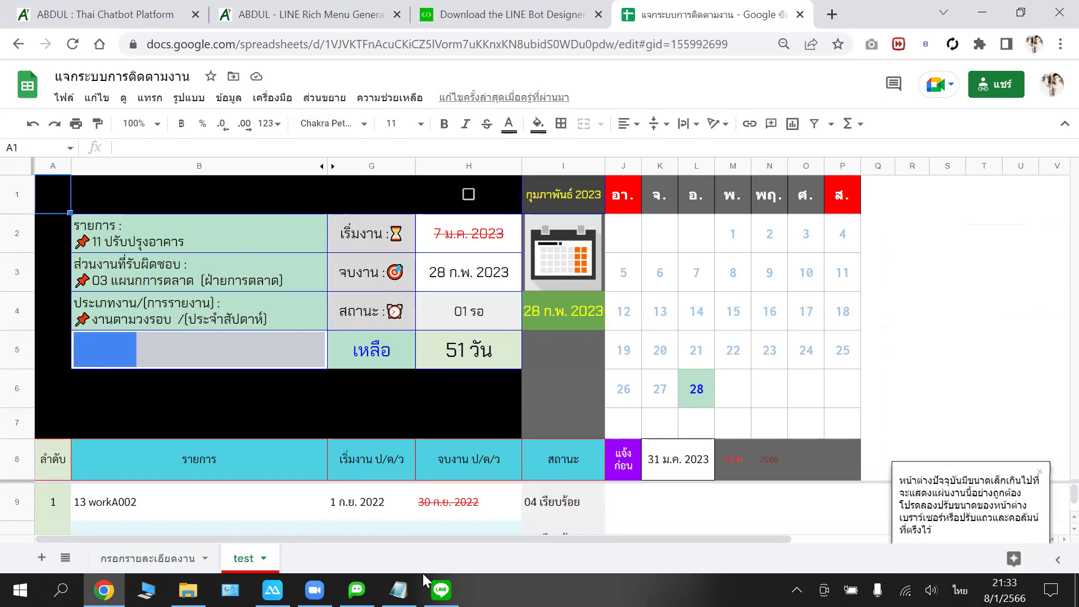
mouse_move(398, 590)
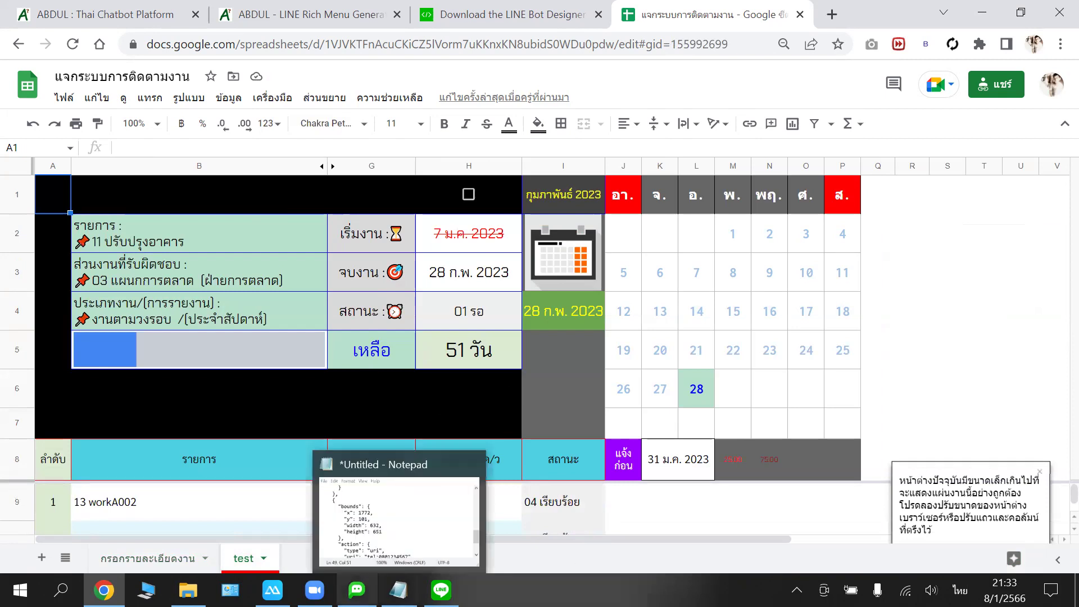
mouse_move(357, 590)
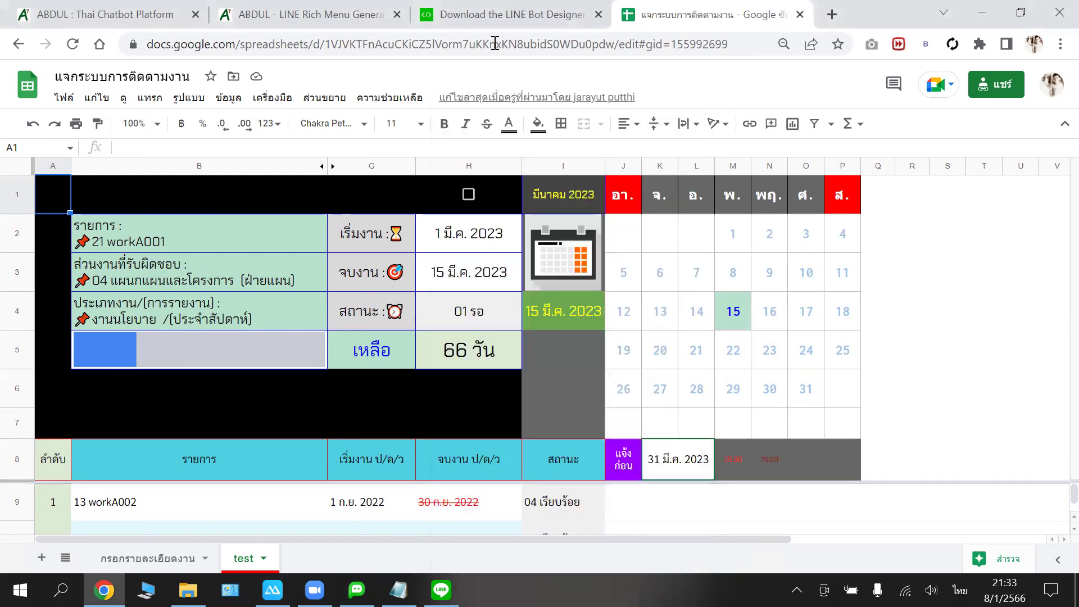
right_click(496, 49)
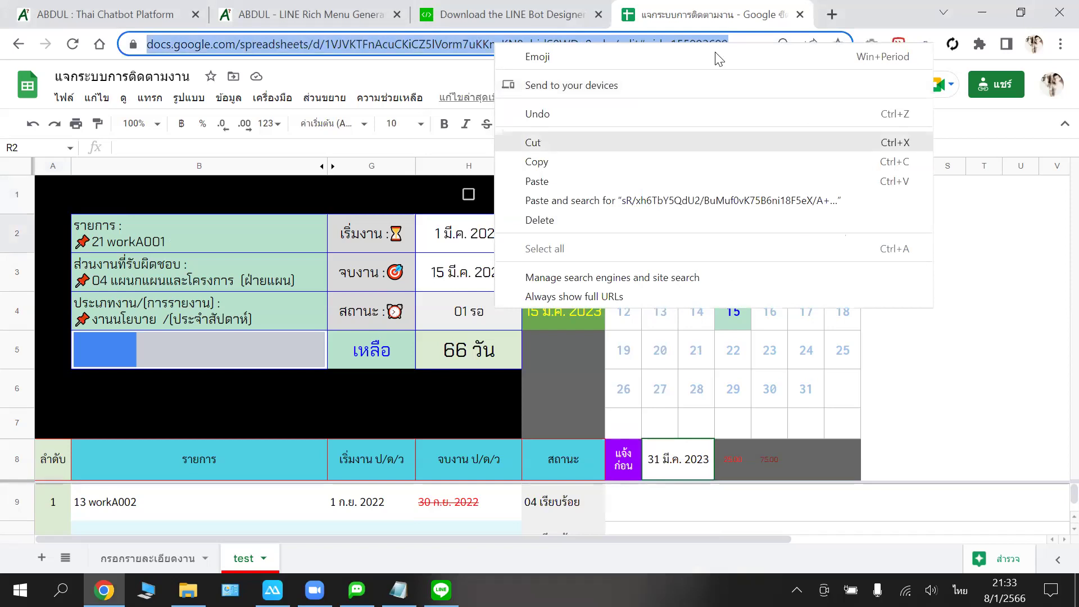
- Load the spreadsheet URL ending in 'copy' in a new tab to reach the make-a-copy page
left_click(824, 12)
key("ctrl+t")
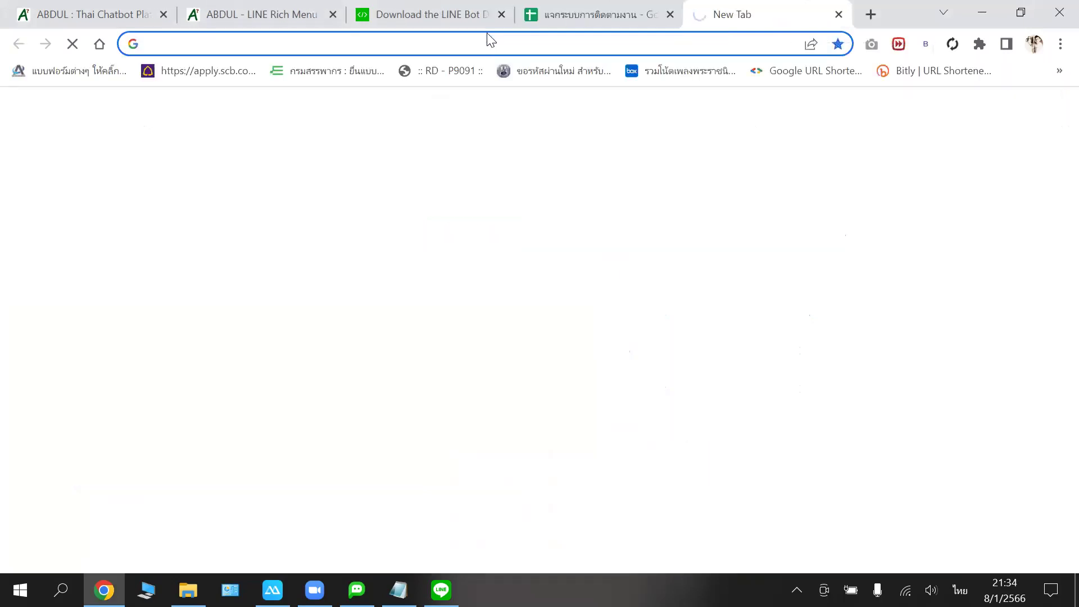
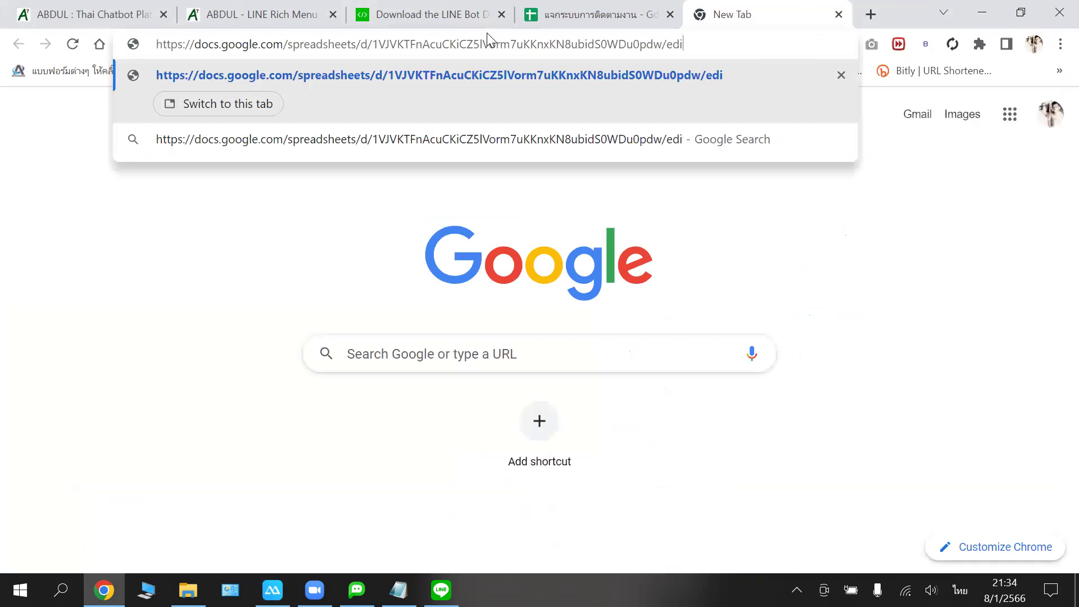
key("grave")
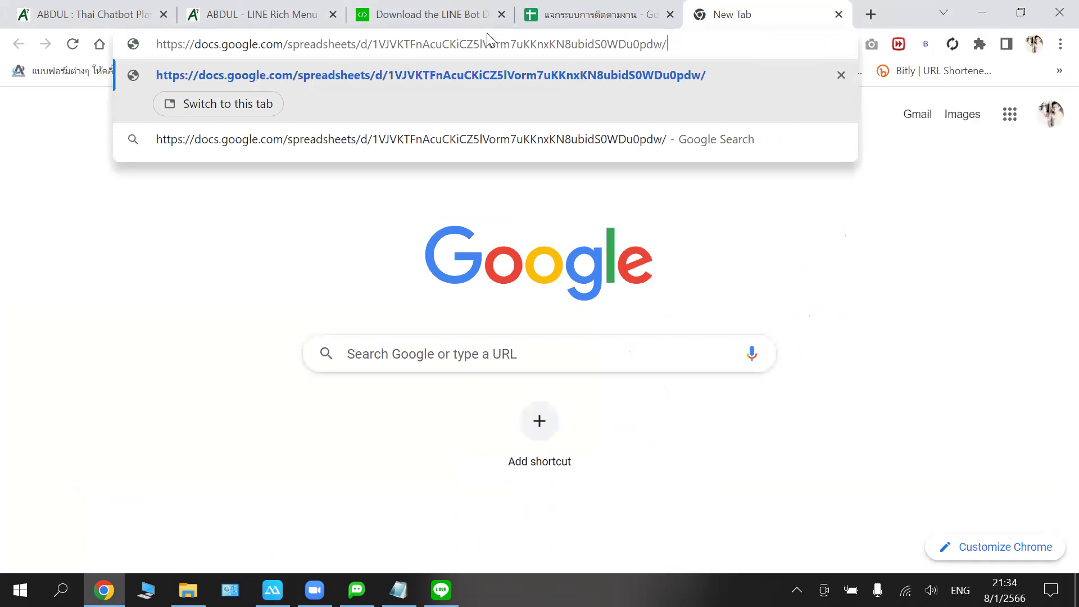
type("copy")
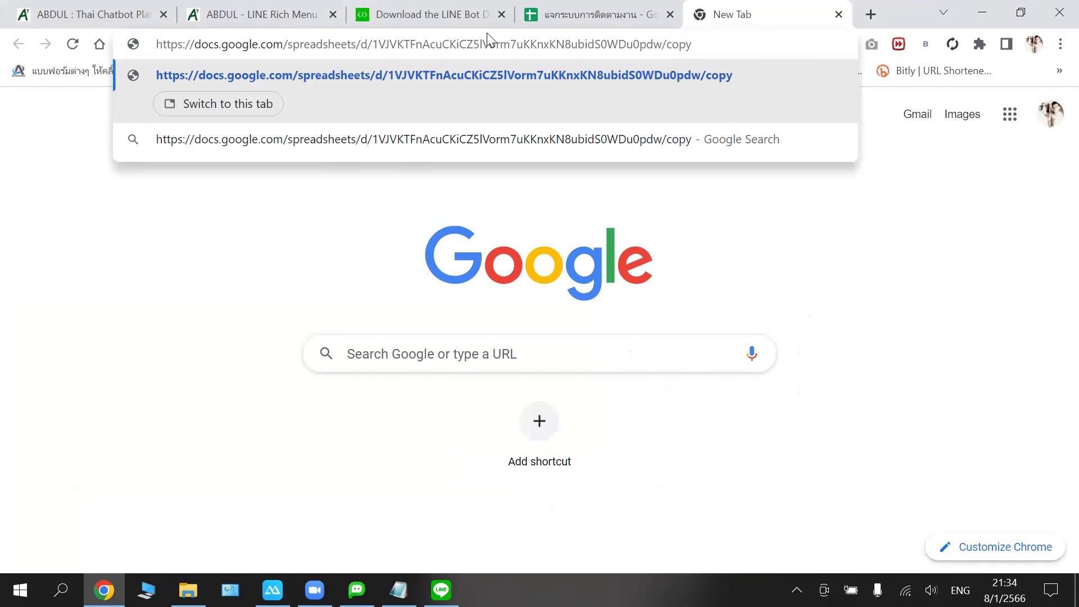
key("Return")
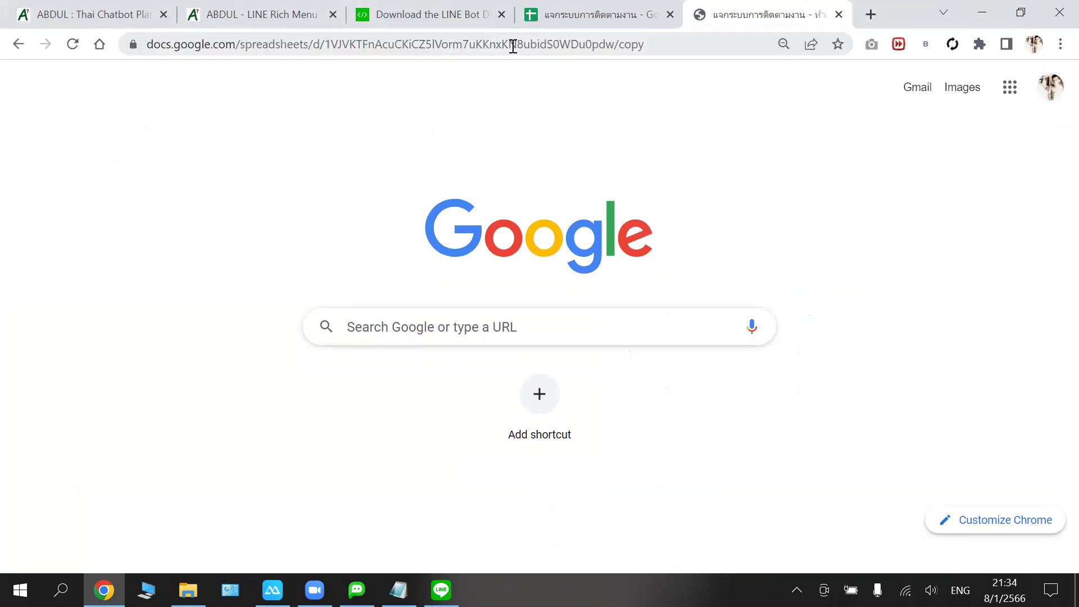
- Copy the make-a-copy link and return to the work-tracking spreadsheet
right_click(511, 46)
left_click(582, 168)
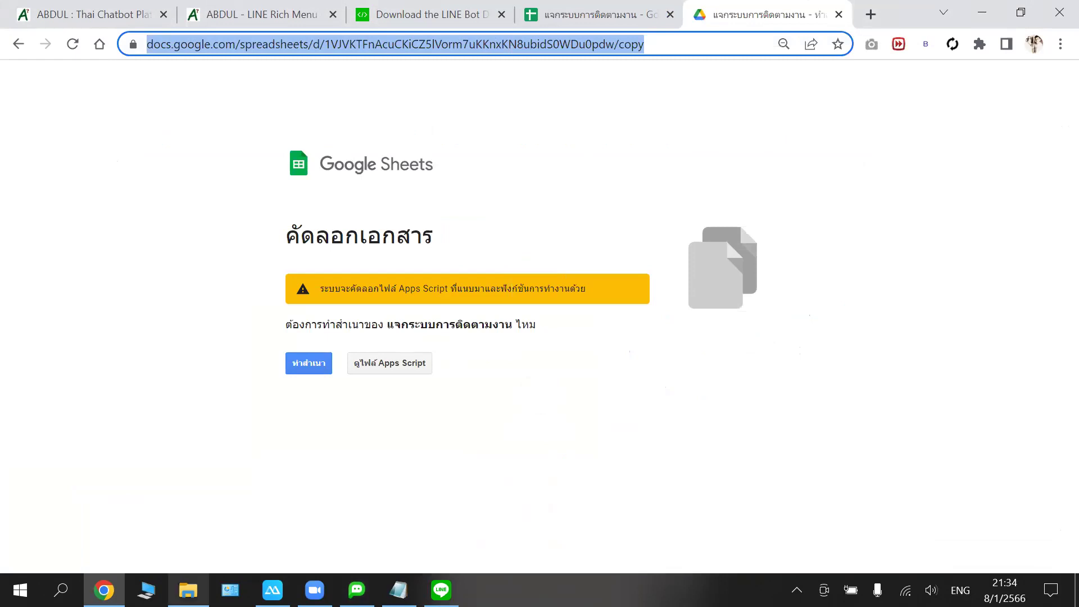
mouse_move(273, 590)
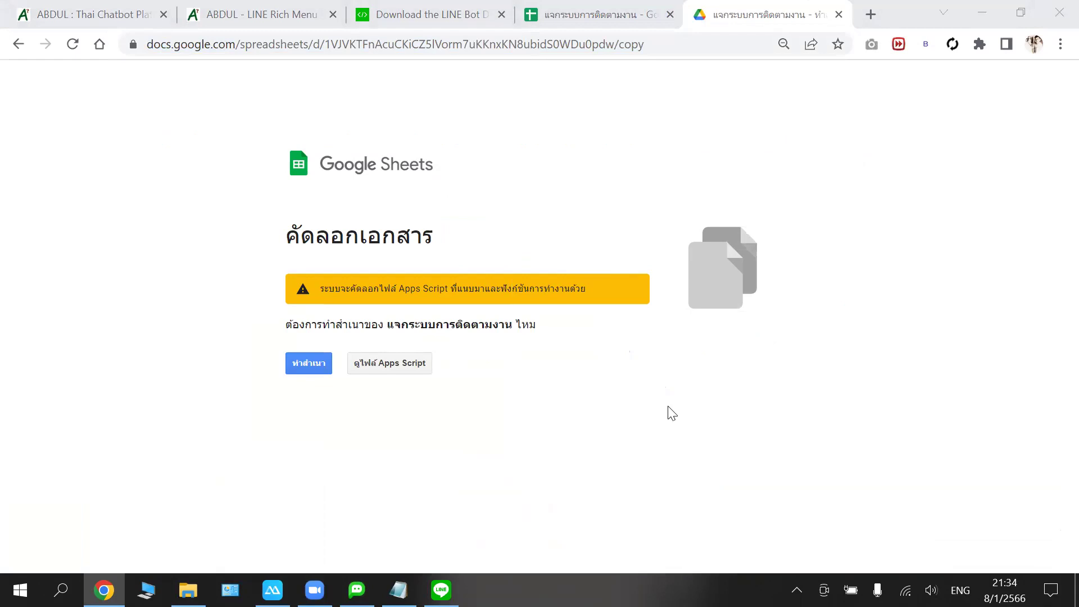
left_click(638, 63)
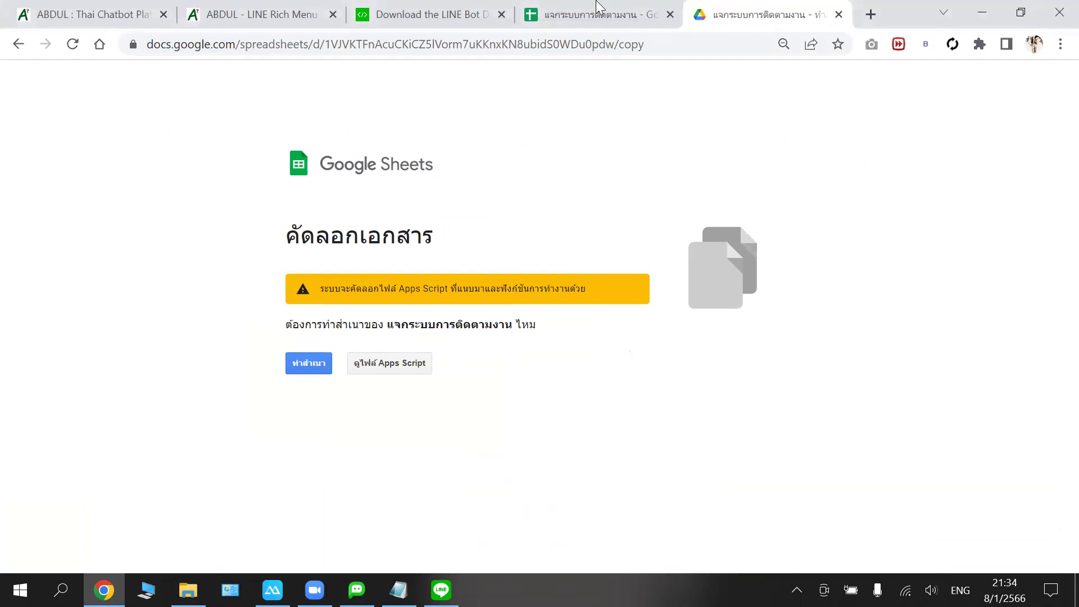
left_click(616, 7)
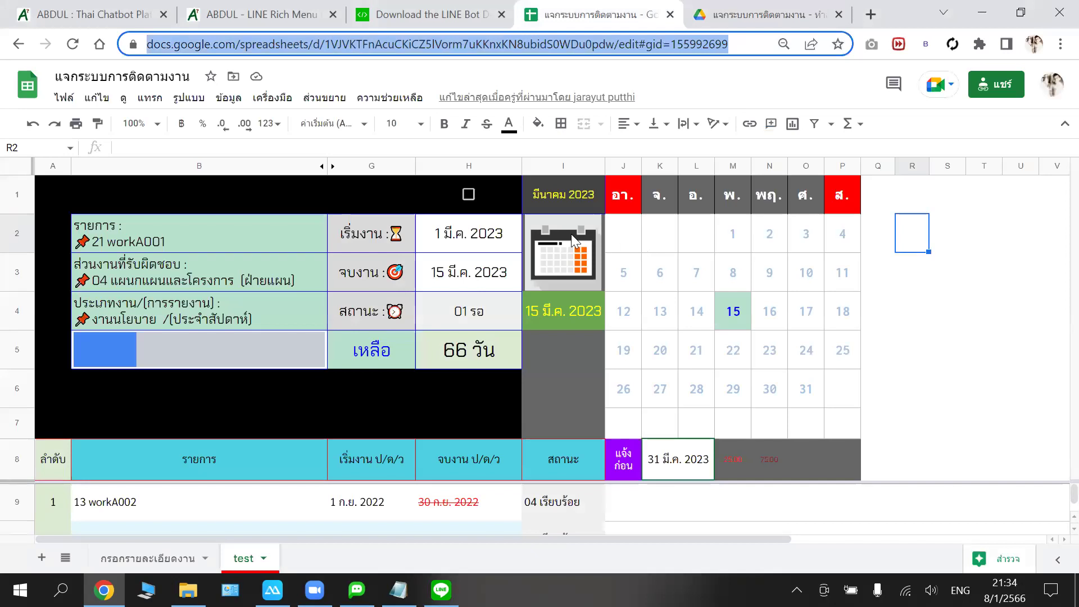
- Check the =CALENDAR(YEAR(I4),MONTH(I4)) formula in J2, then browse the Data menu
left_click(623, 242)
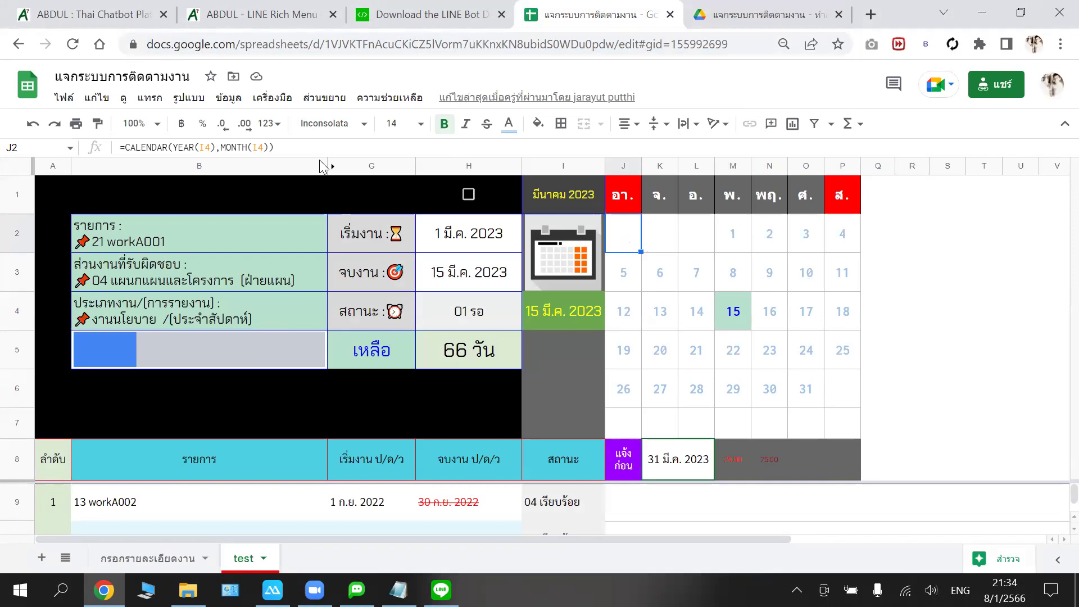
left_click(228, 98)
mouse_move(263, 101)
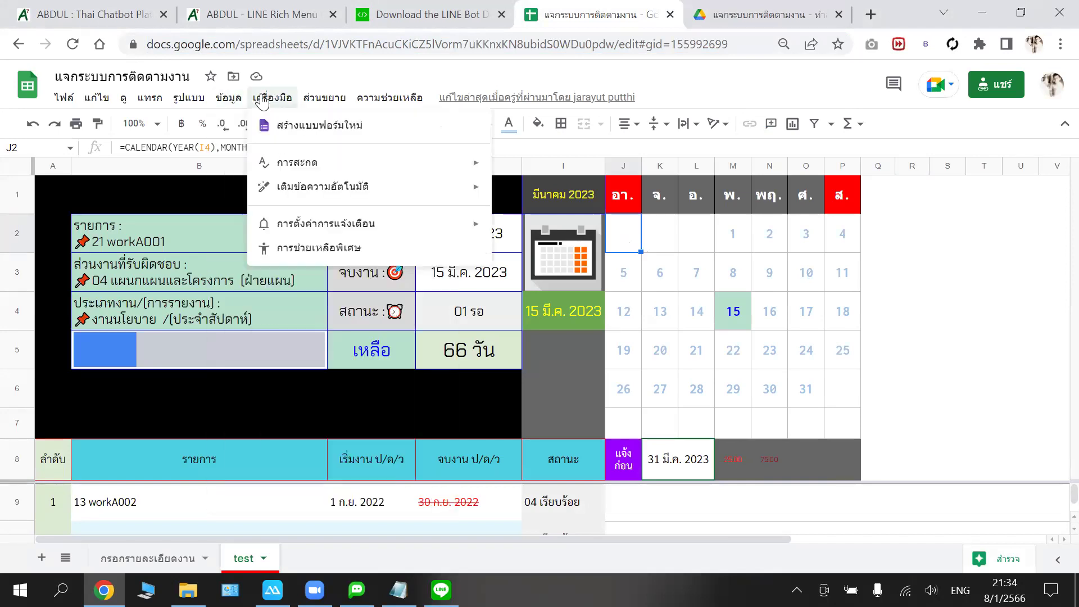
mouse_move(324, 100)
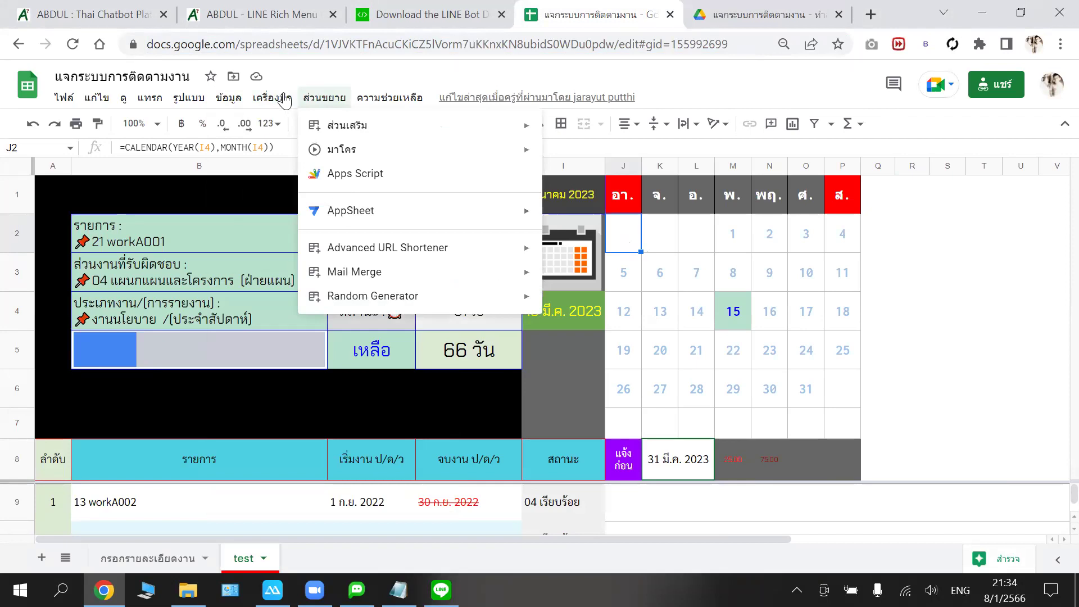
- Open the Named functions panel listing CALENDAR and MCALENDAR
key("Right")
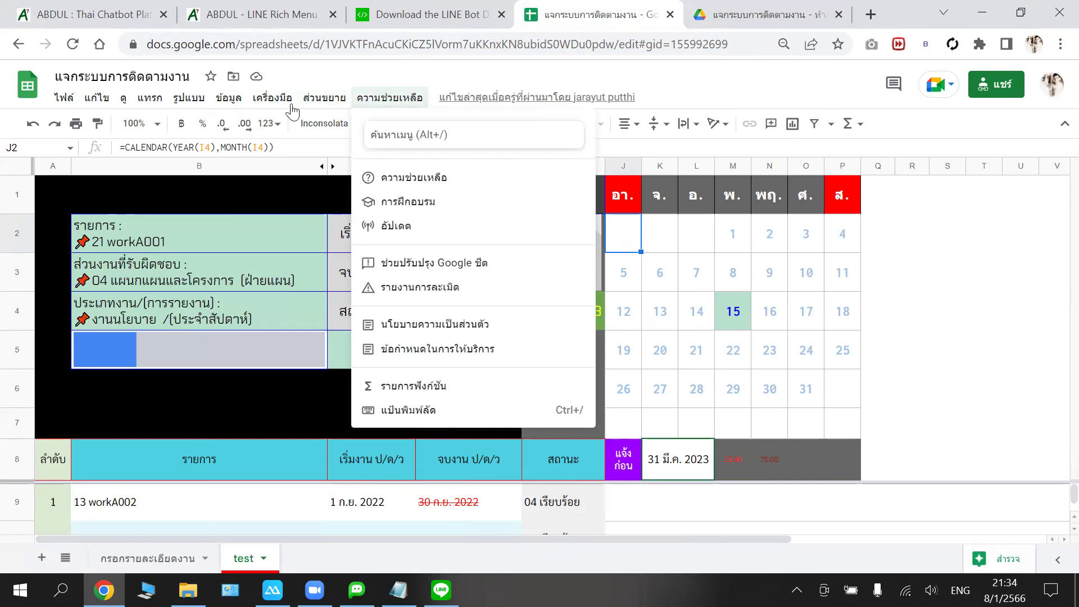
left_click(275, 100)
left_click(223, 102)
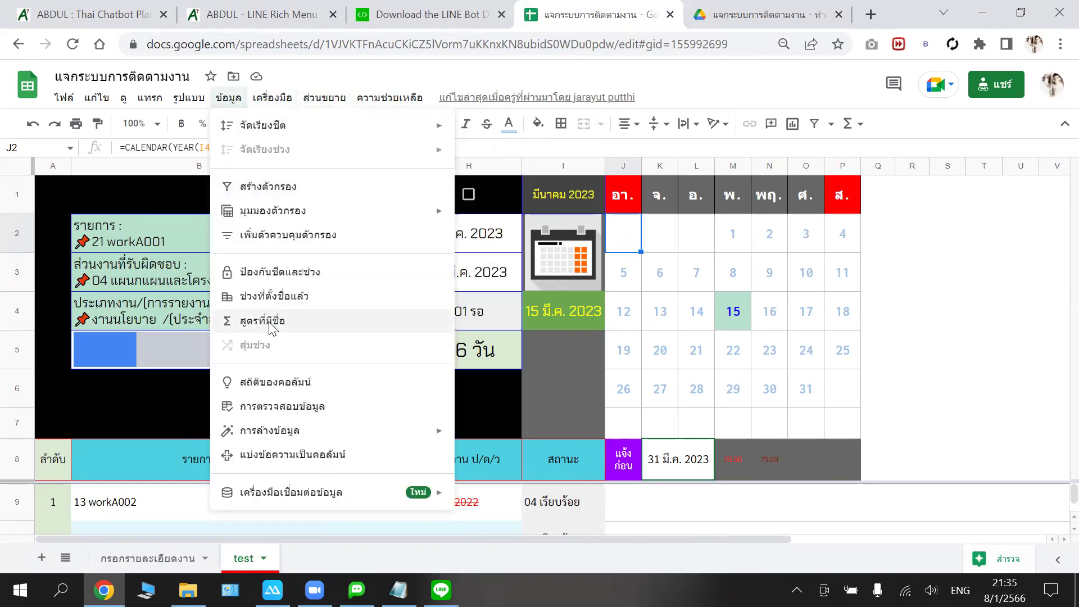
left_click(815, 177)
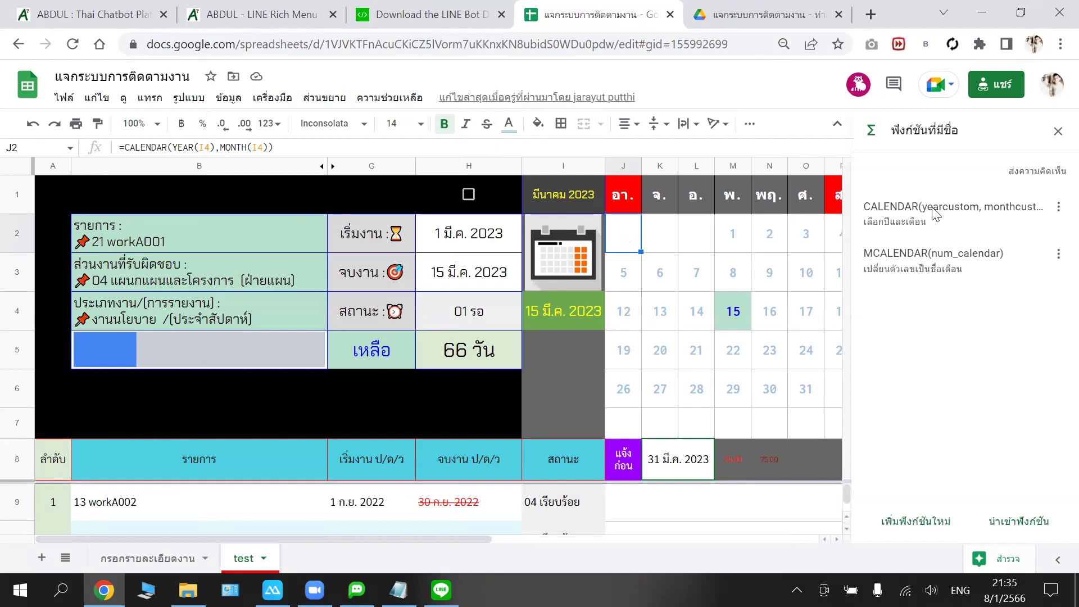
left_click(1058, 207)
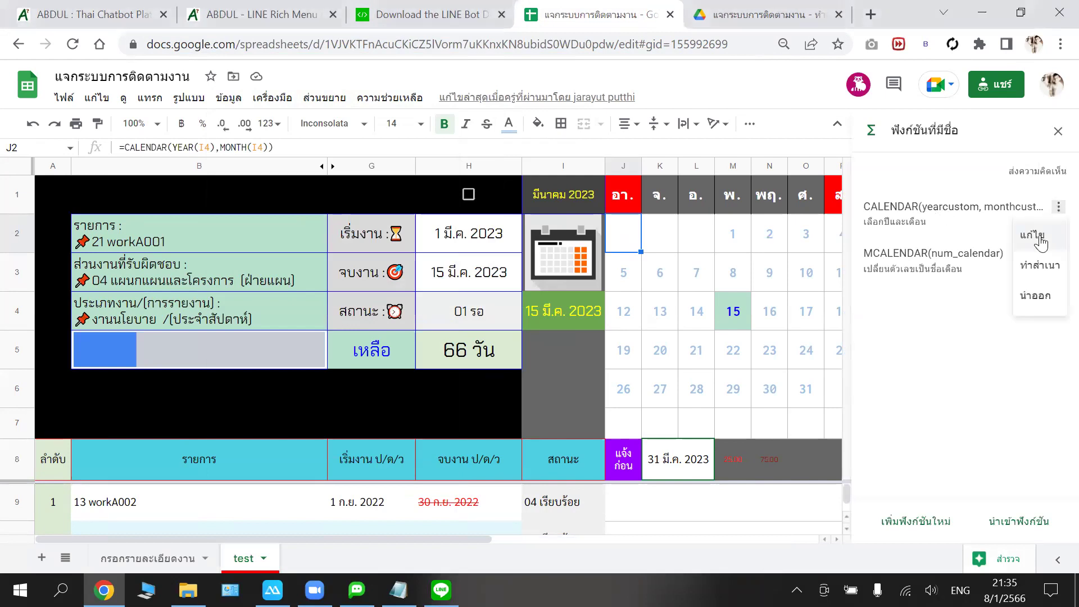
left_click(1040, 241)
scroll(975, 236, "down", 2)
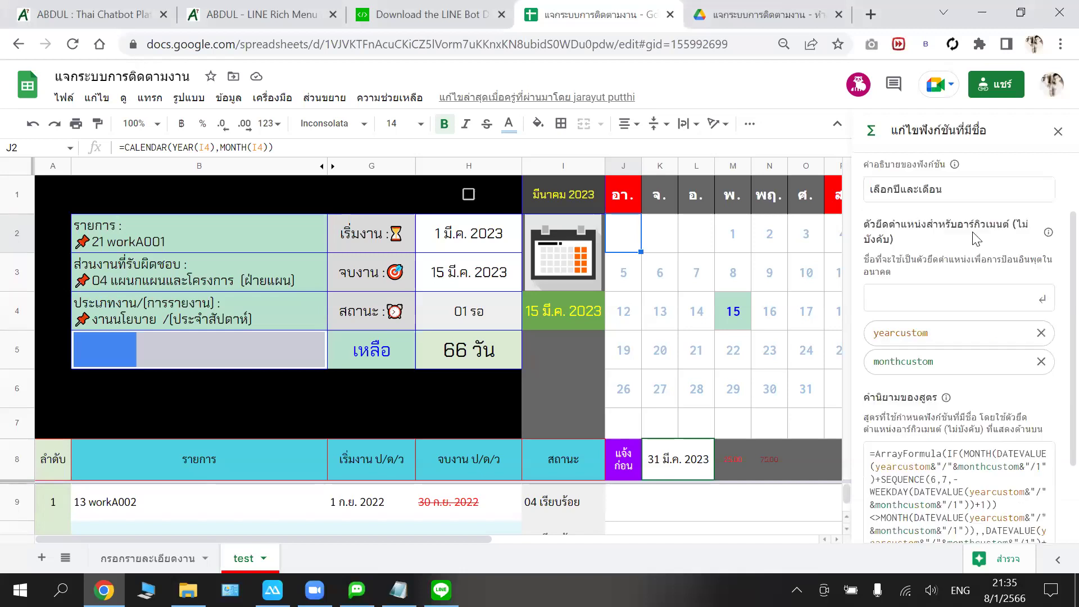
scroll(944, 242, "up", 2)
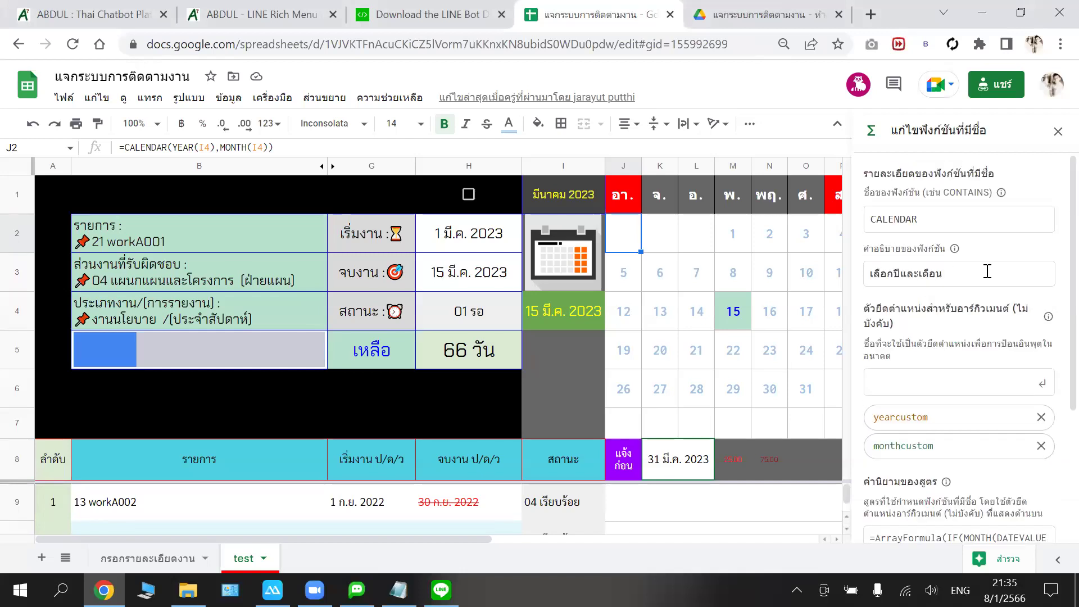
scroll(987, 271, "down", 2)
scroll(975, 281, "down", 2)
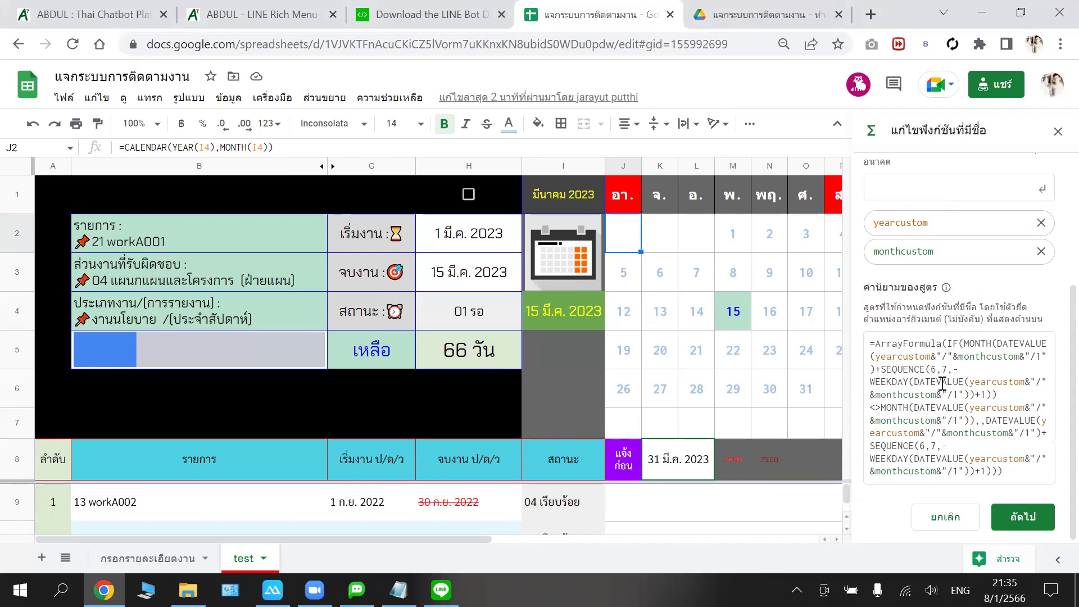
left_click(1020, 516)
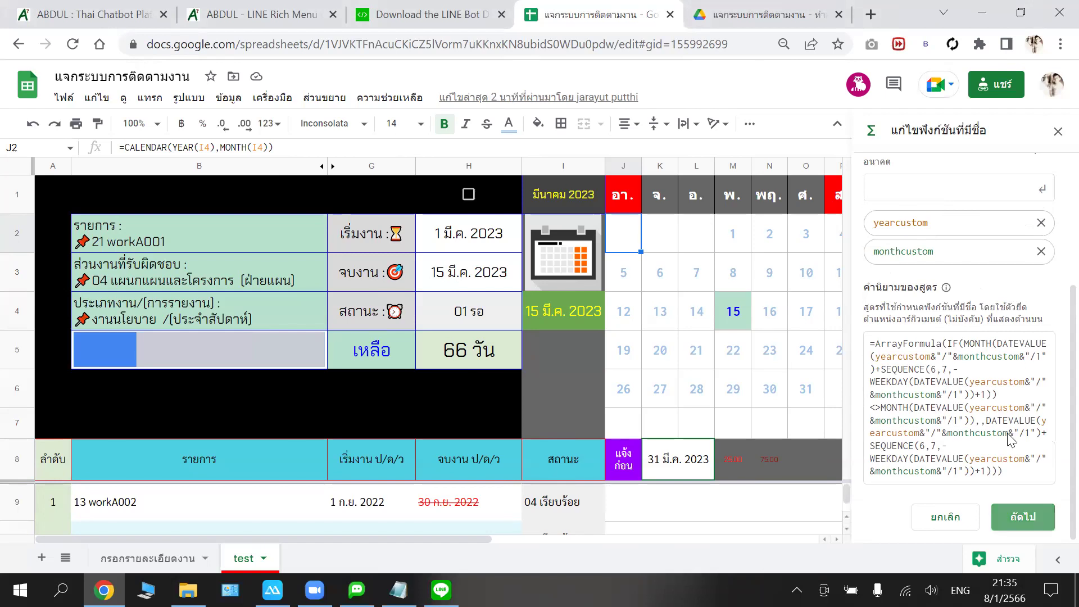
scroll(992, 269, "up", 3)
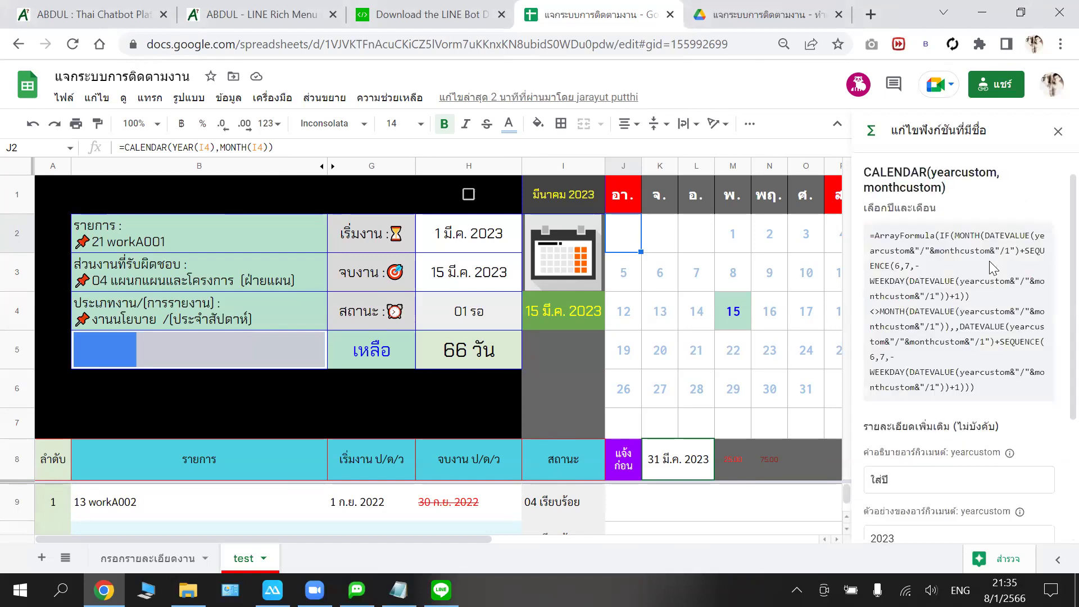
scroll(960, 241, "down", 1)
scroll(933, 225, "down", 1)
scroll(916, 304, "down", 2)
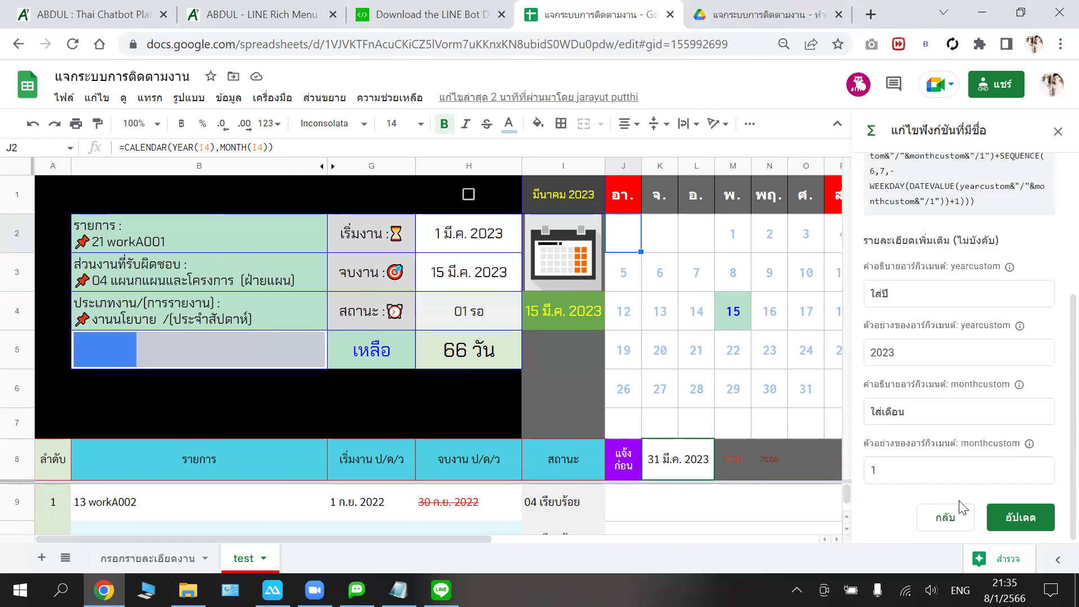
left_click(946, 517)
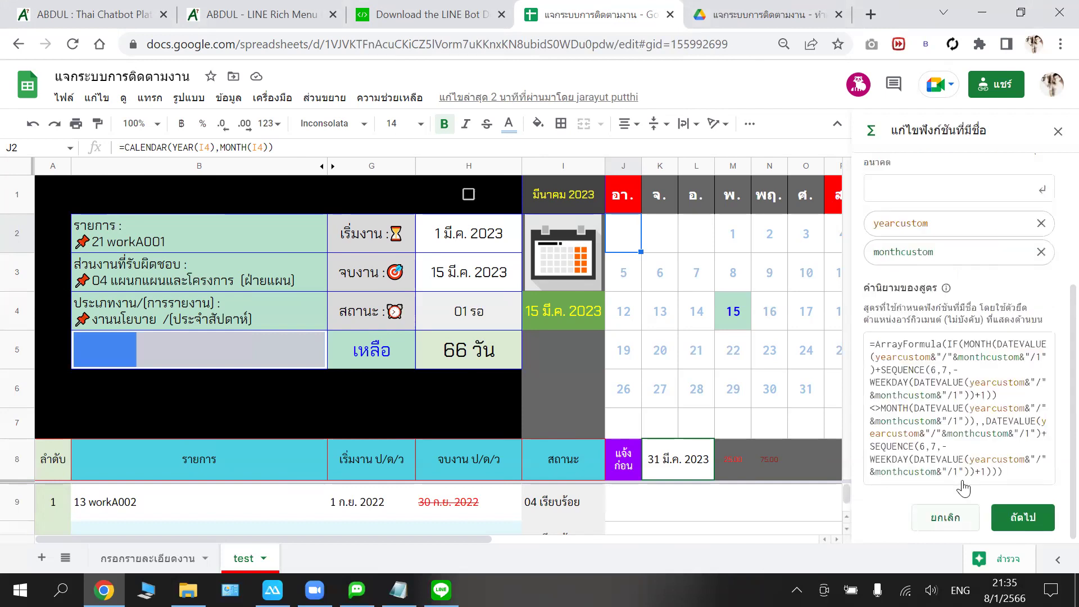
left_click(937, 521)
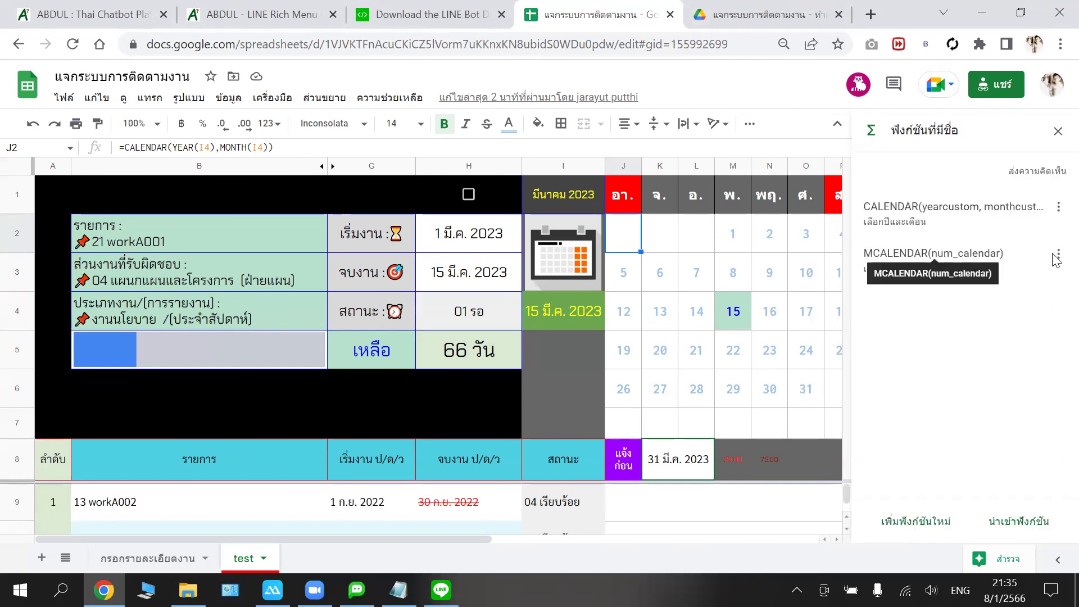
left_click(1017, 272)
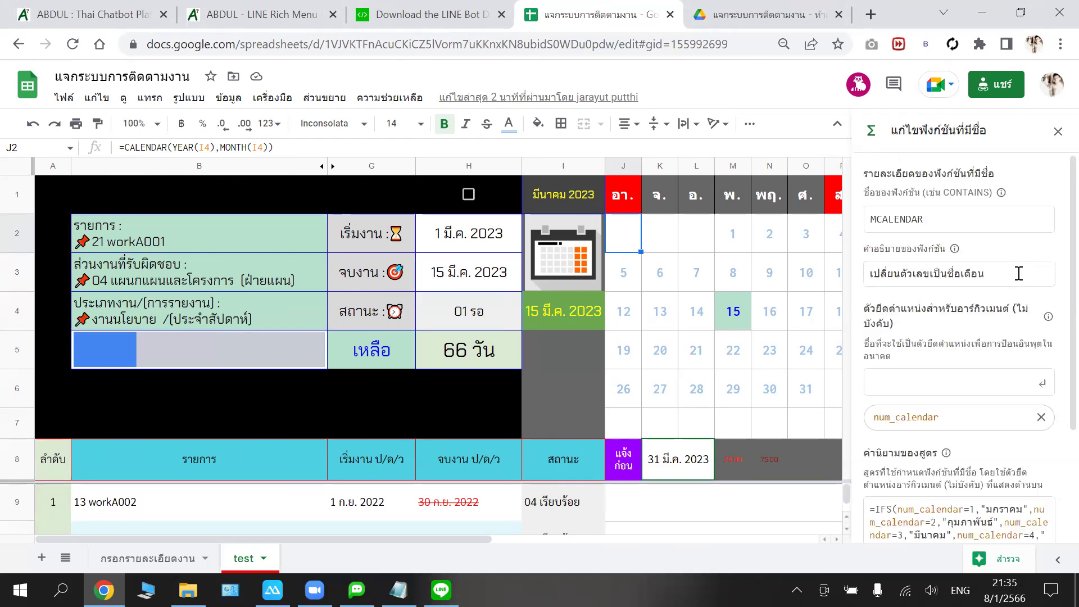
scroll(973, 222, "down", 3)
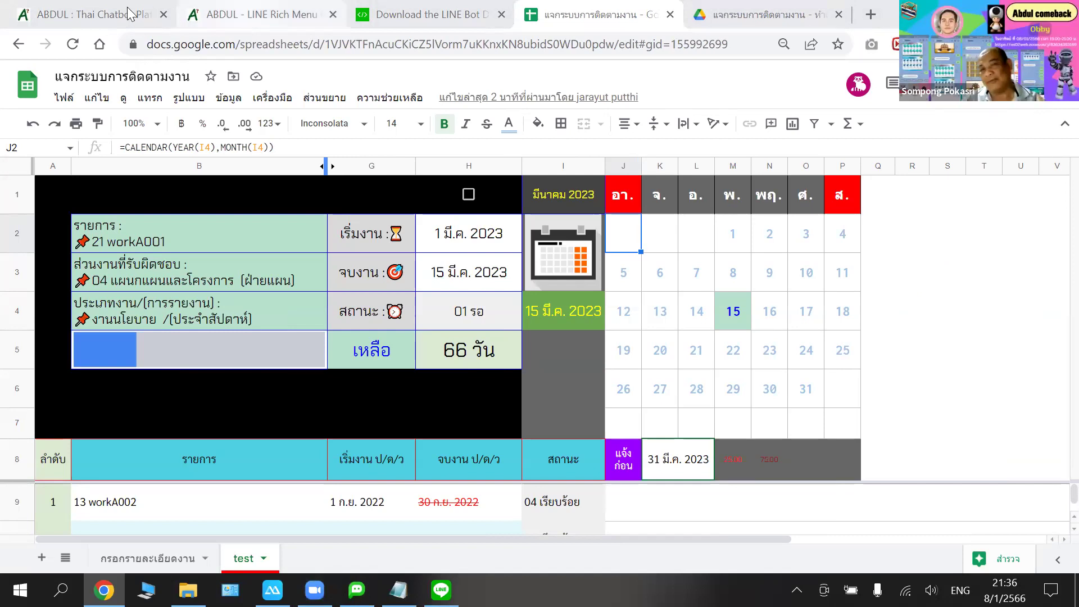
- Switch to the ABDUL chatbot editor, then bring up the mirrored phone showing the spreadsheet
left_click(247, 14)
key("ctrl+shift+Tab")
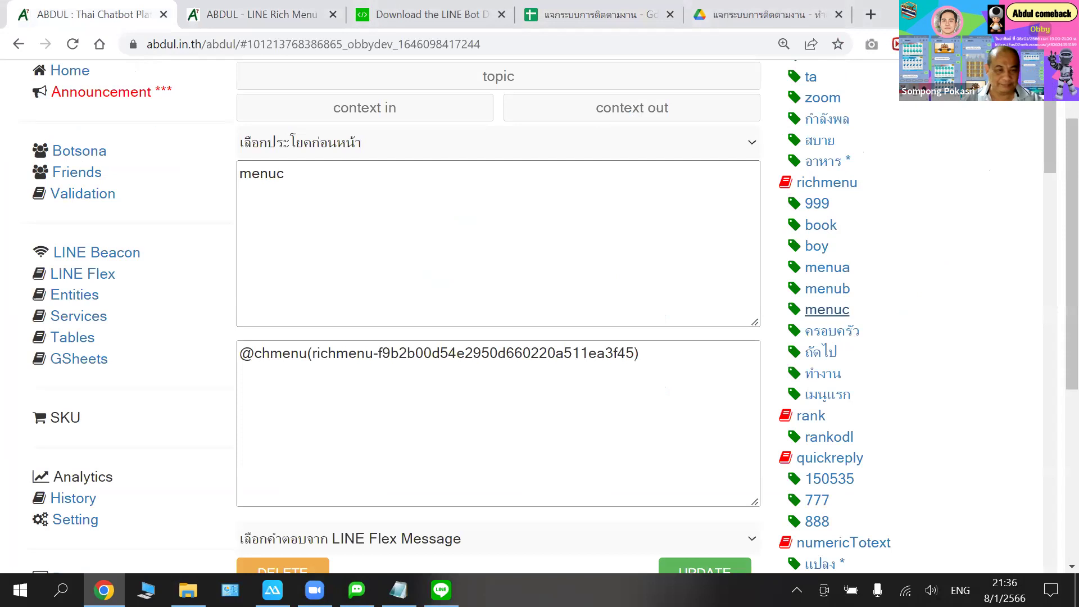
key("alt+Tab")
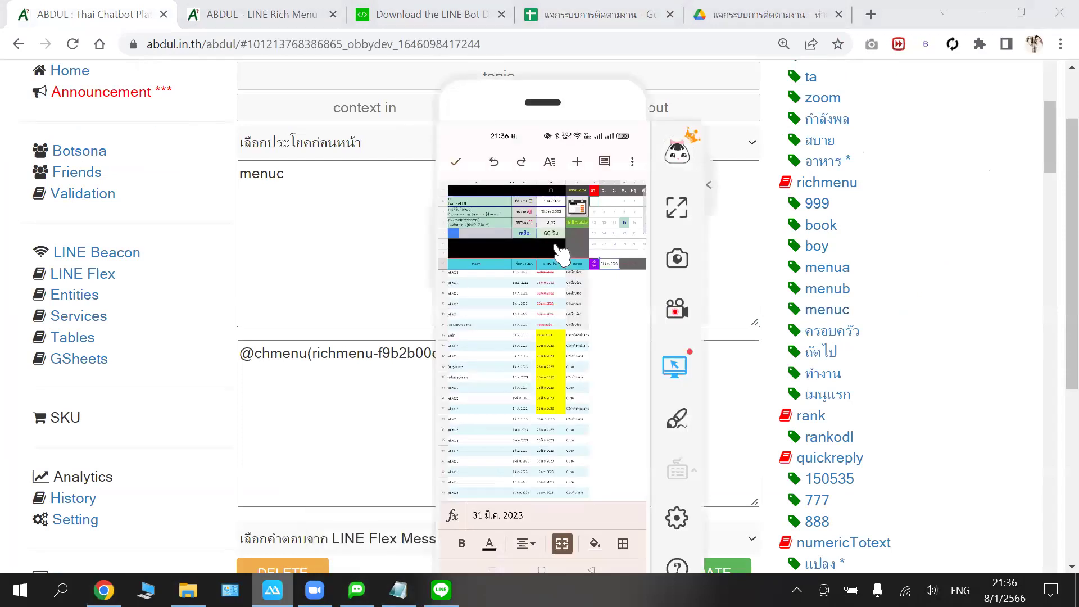